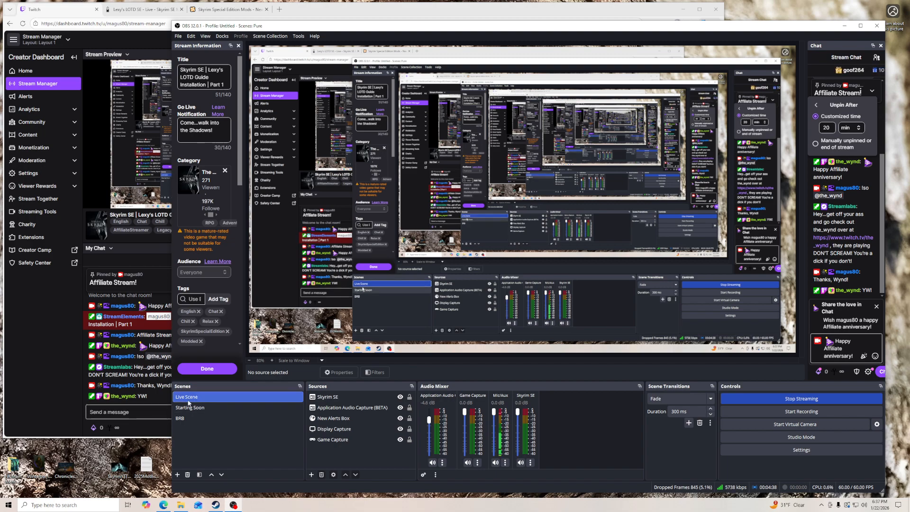
- View the Nexus Mods page for Skyrim Special Edition, and check the Twitch Stream Manager's ad break notice and chat
{"action": "left_click", "coordinate": [211, 10]}
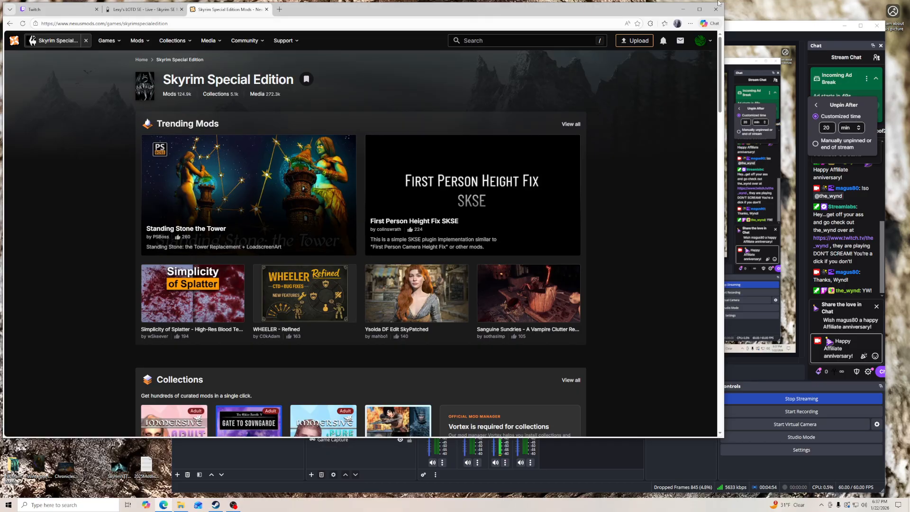
{"action": "left_click", "coordinate": [758, 42]}
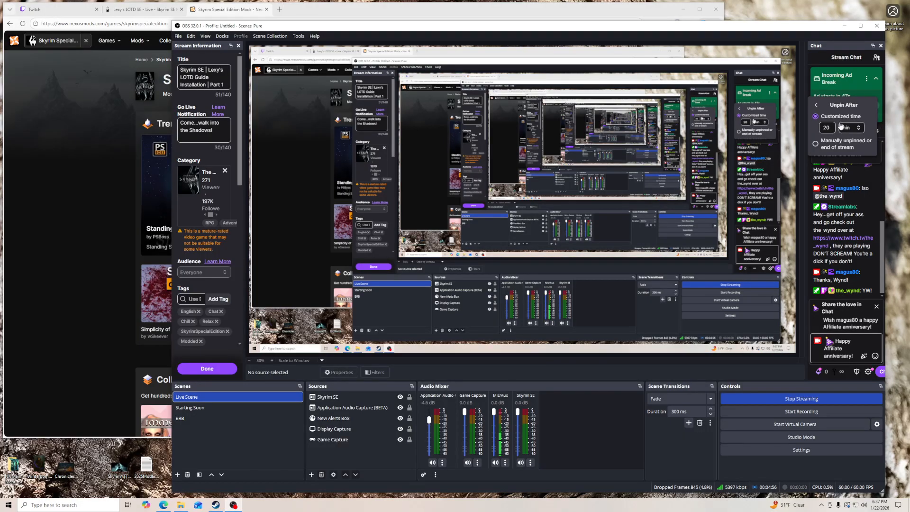
{"action": "left_click", "coordinate": [65, 12]}
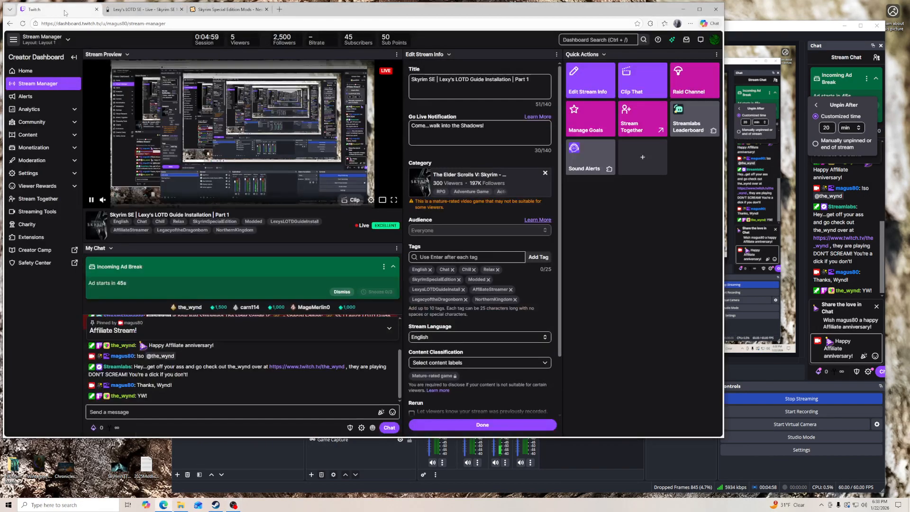
{"action": "left_click", "coordinate": [393, 267]}
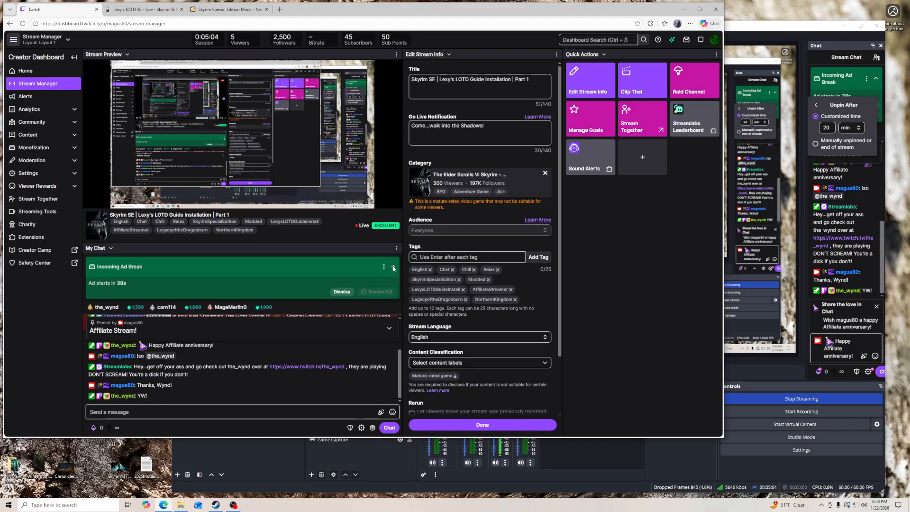
{"action": "left_click", "coordinate": [315, 414]}
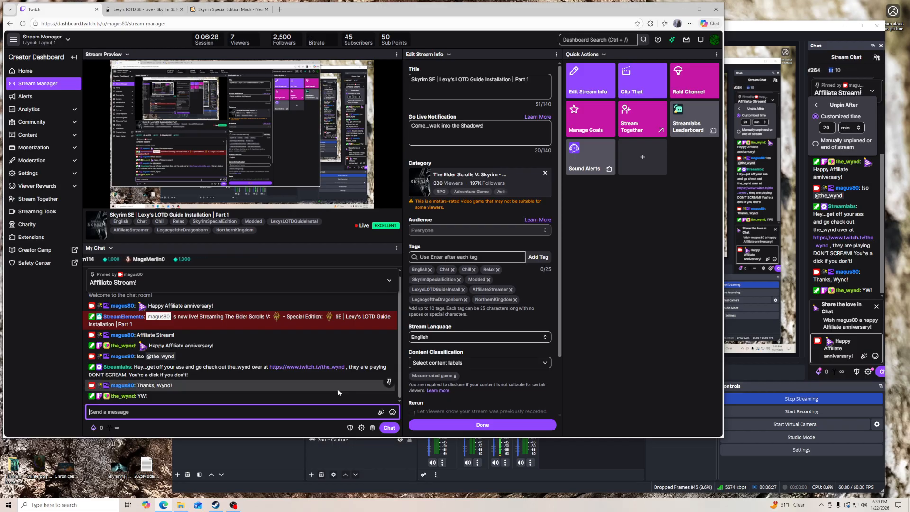
- Switch to the Lexy's LOTD SE guide and look over its Introduction page and the list of Mod Installation parts
{"action": "left_click", "coordinate": [146, 14]}
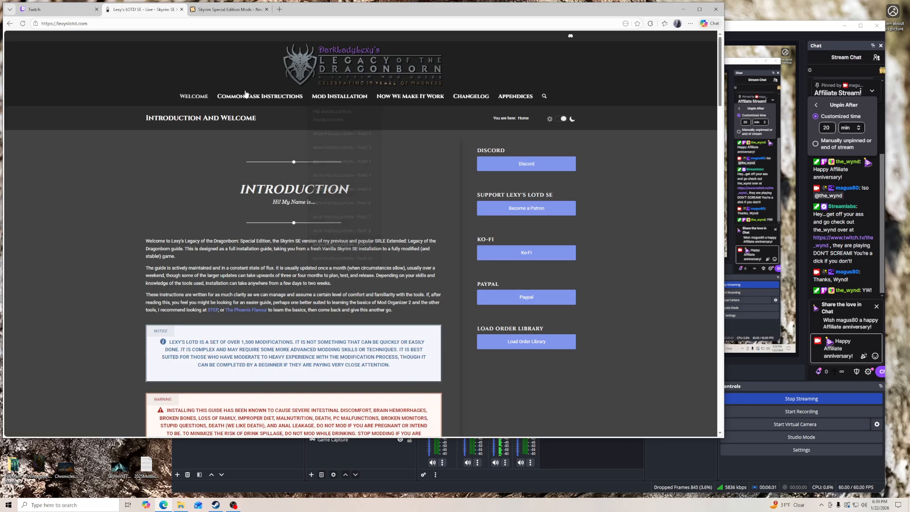
{"action": "mouse_move", "coordinate": [329, 98]}
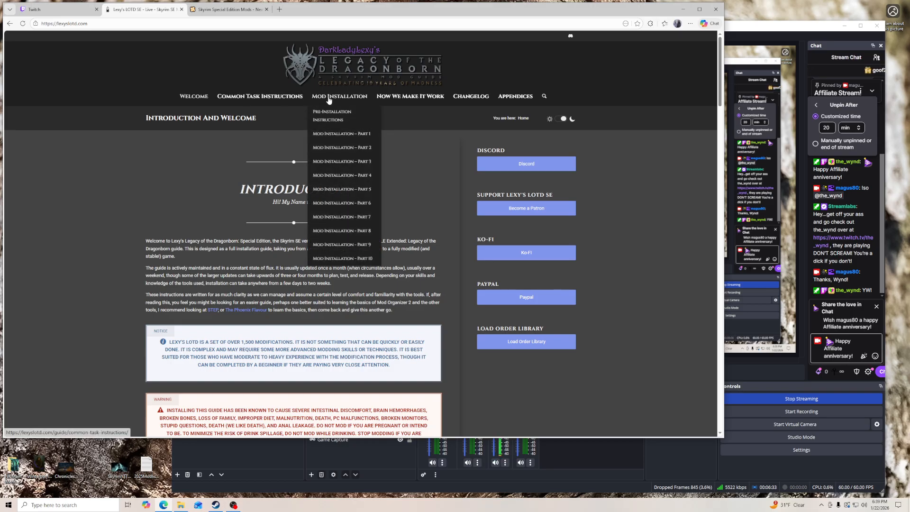
{"action": "scroll", "coordinate": [454, 324], "scroll_direction": "down", "scroll_amount": 3}
{"action": "scroll", "coordinate": [454, 324], "scroll_direction": "up", "scroll_amount": 3}
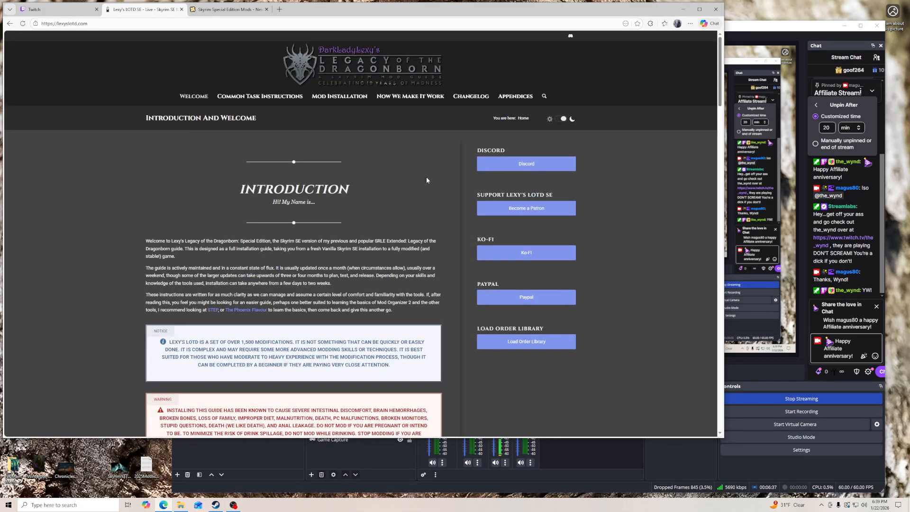
- Minimize the OBS and browser windows to clear the desktop, and glance through the Skyrim SE Screenshots folder
{"action": "left_click", "coordinate": [57, 9]}
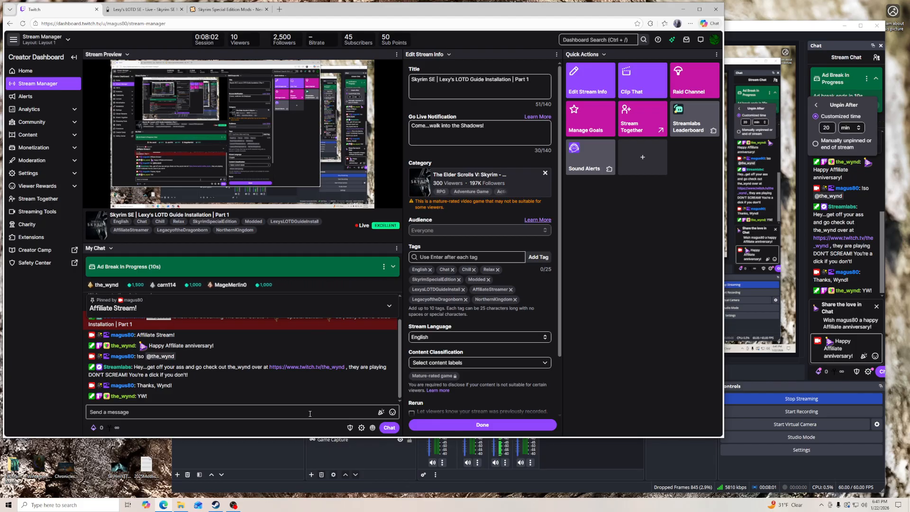
{"action": "left_click", "coordinate": [845, 26]}
{"action": "left_click", "coordinate": [683, 11]}
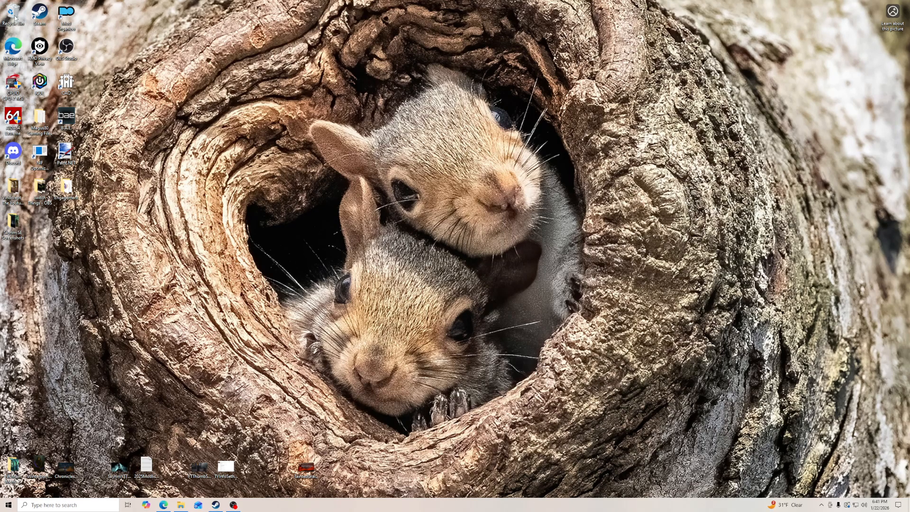
{"action": "double_click", "coordinate": [13, 223]}
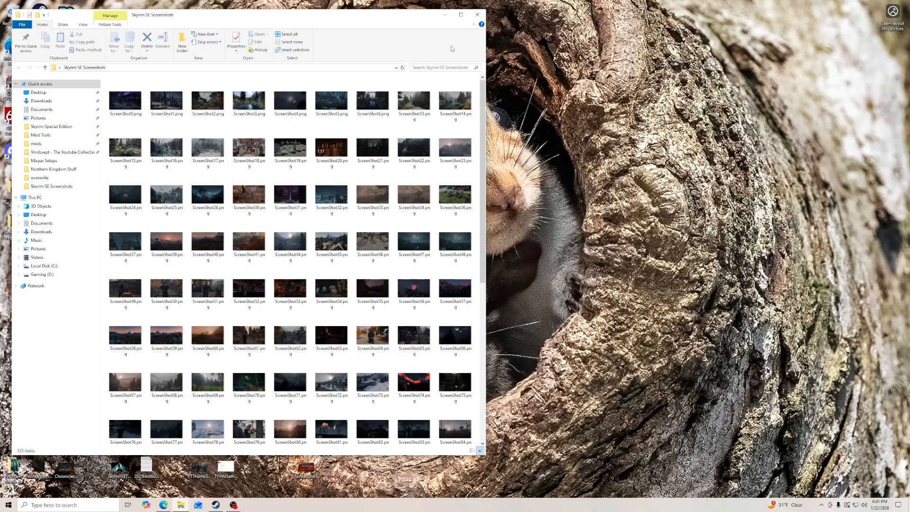
{"action": "left_click", "coordinate": [476, 15]}
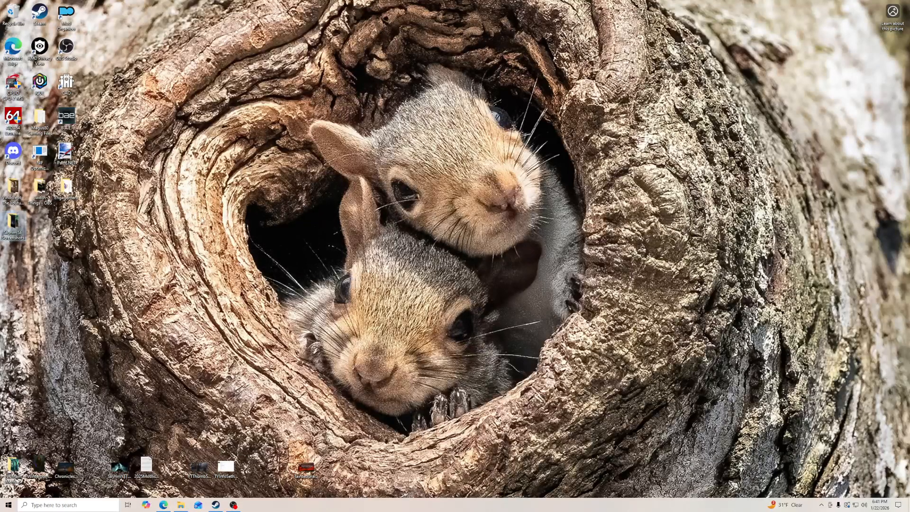
- Open two File Explorer windows, one showing the Skyrim Special Edition game folder and the other showing Documents
{"action": "left_click", "coordinate": [183, 506]}
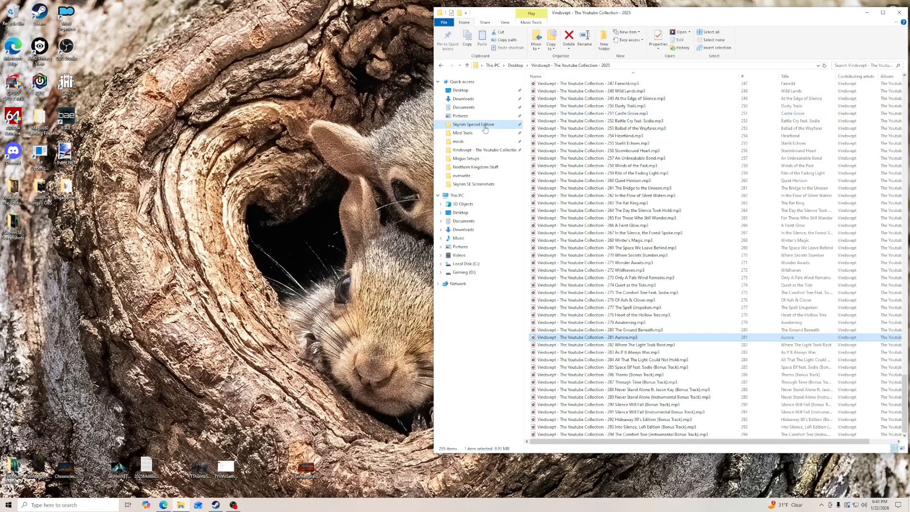
{"action": "left_click", "coordinate": [485, 127]}
{"action": "right_click", "coordinate": [182, 504]}
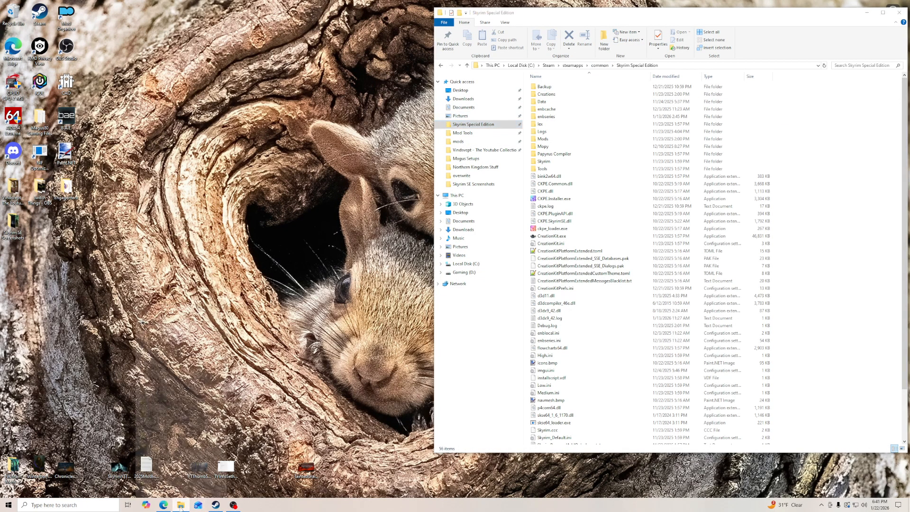
{"action": "left_click", "coordinate": [179, 352]}
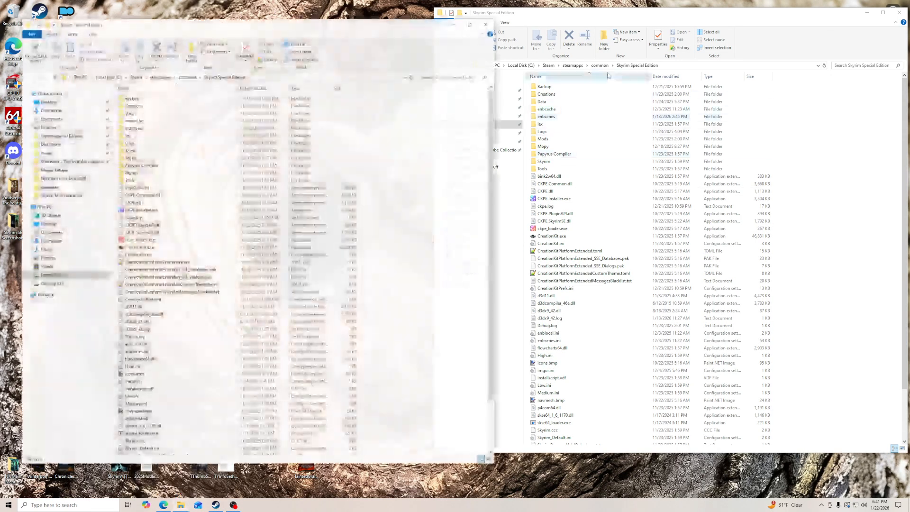
{"action": "left_click", "coordinate": [56, 119]}
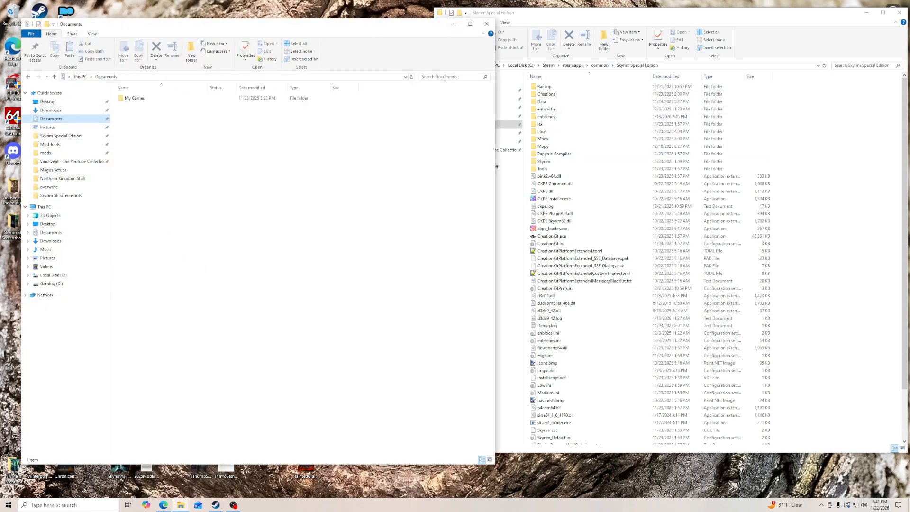
- Switch to Steam and view the library pages of Skyrim Special Edition and Tainted Grail: The Fall of Avalon
{"action": "left_click", "coordinate": [216, 505]}
{"action": "left_click", "coordinate": [553, 257]}
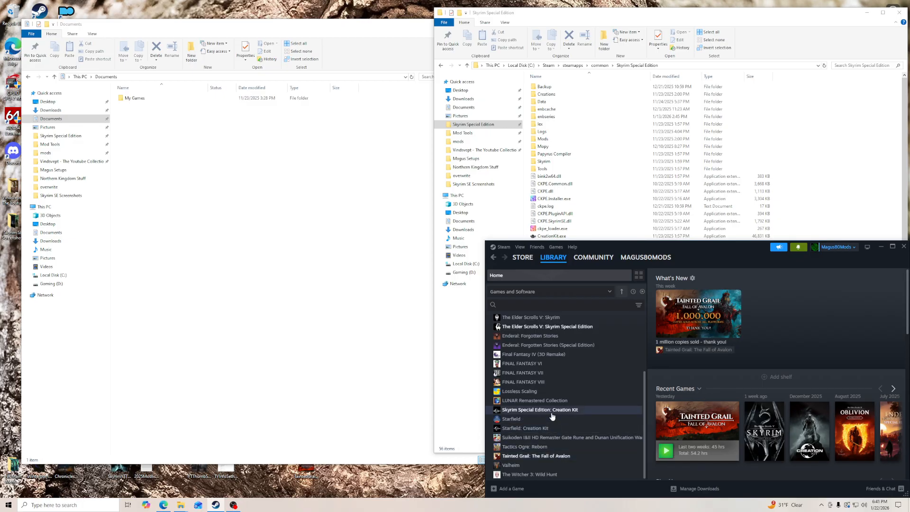
{"action": "left_click", "coordinate": [571, 328]}
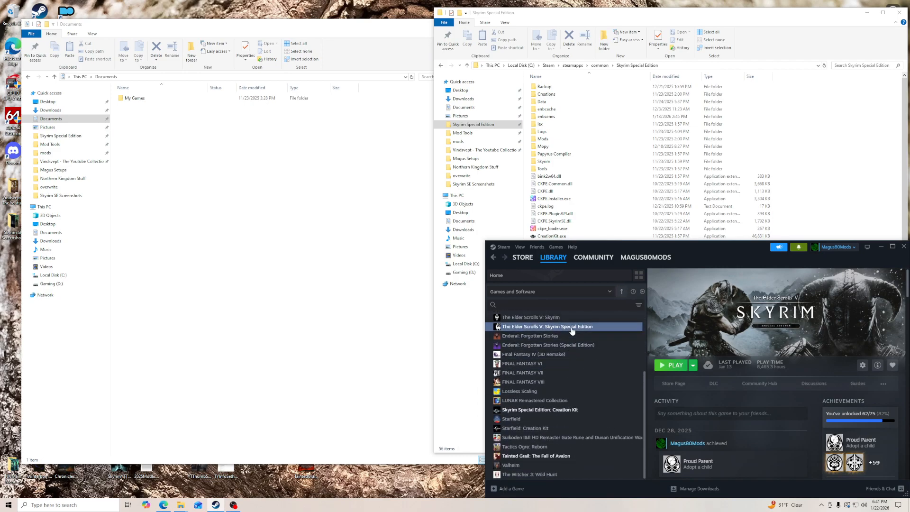
{"action": "left_click", "coordinate": [552, 458]}
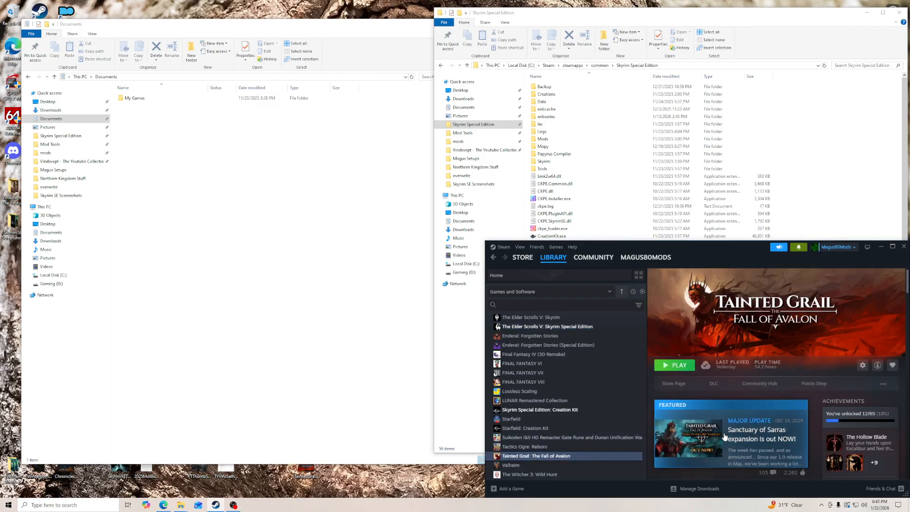
{"action": "scroll", "coordinate": [765, 408], "scroll_direction": "down", "scroll_amount": 2}
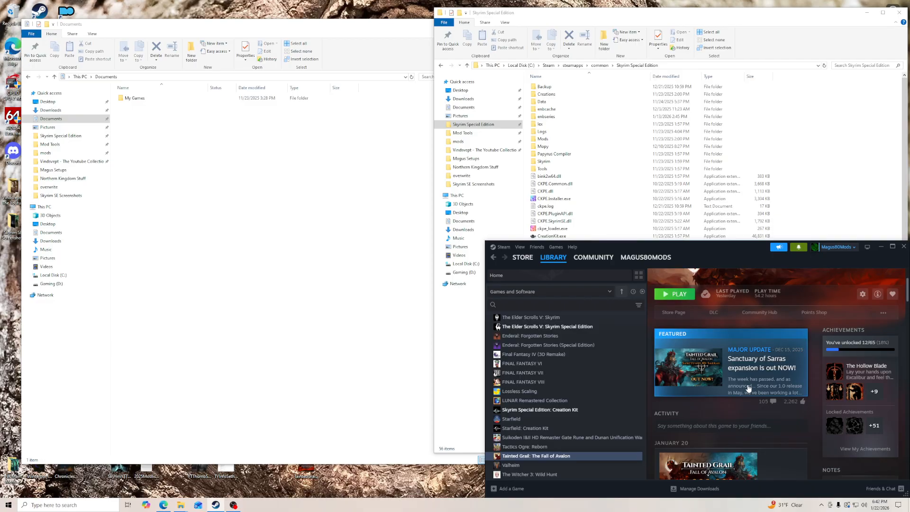
{"action": "left_click", "coordinate": [541, 327]}
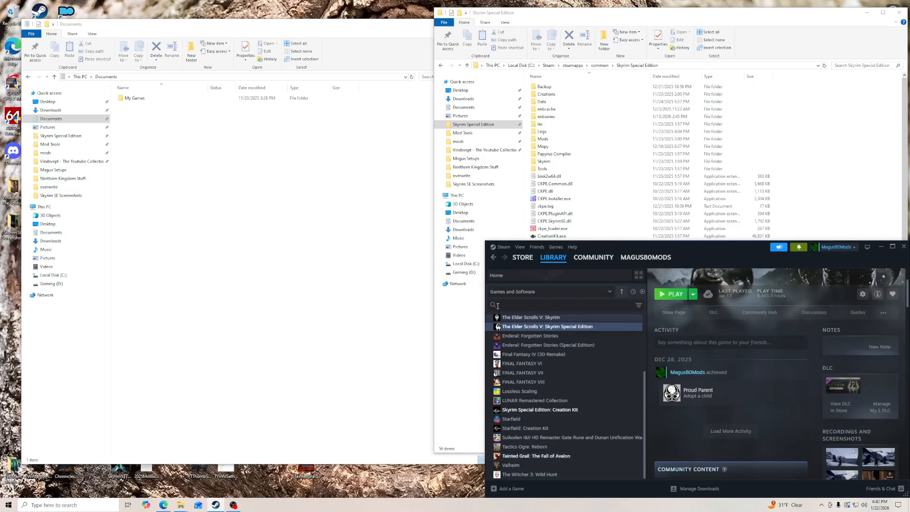
- Open My Games inside Documents, and review the contents of the Skyrim Special Edition folder in Steam's common folder
{"action": "double_click", "coordinate": [137, 99]}
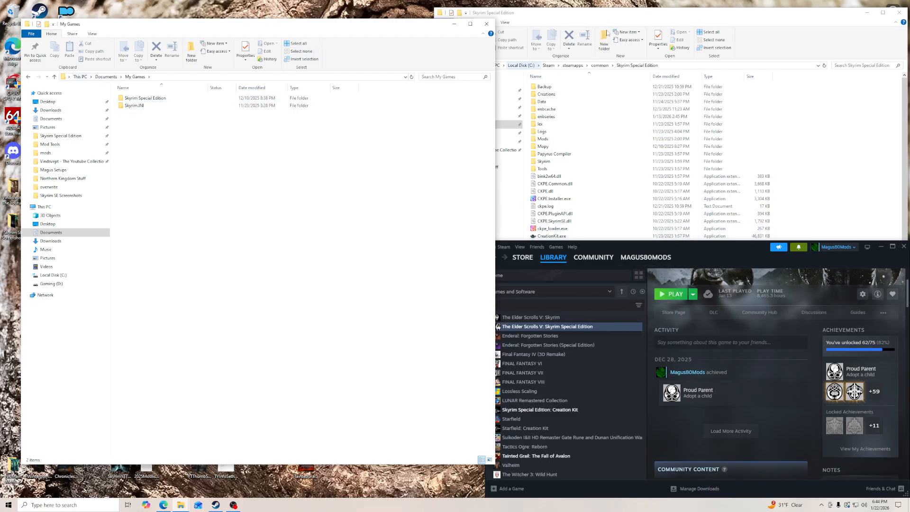
{"action": "left_click", "coordinate": [606, 14]}
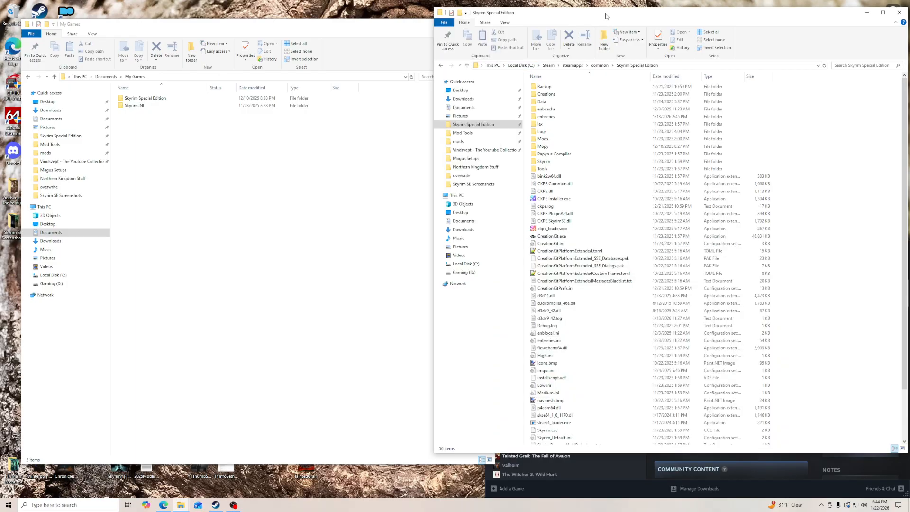
{"action": "left_click", "coordinate": [600, 65]}
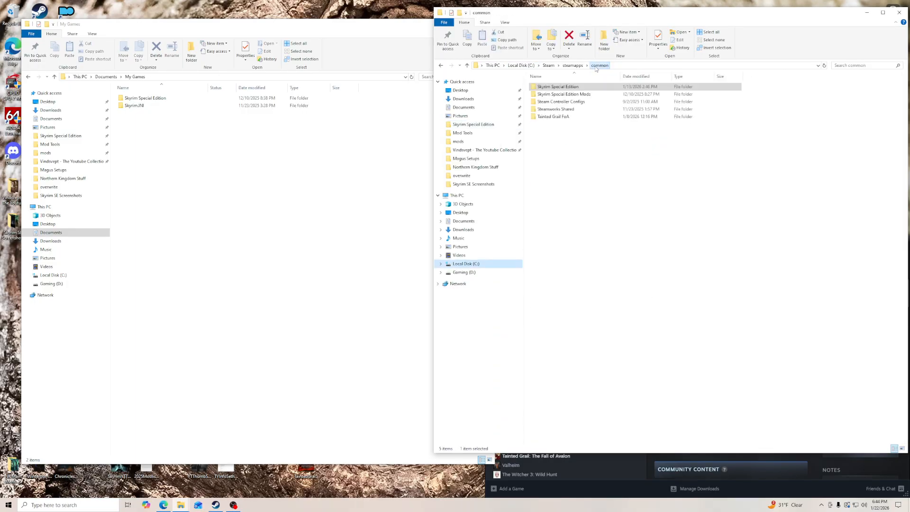
{"action": "left_click", "coordinate": [563, 88]}
{"action": "double_click", "coordinate": [563, 89]}
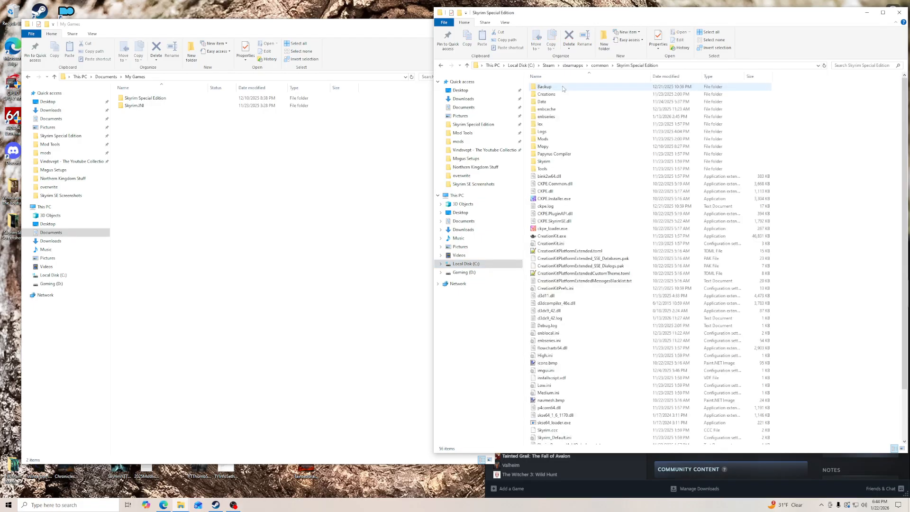
{"action": "scroll", "coordinate": [585, 325], "scroll_direction": "down", "scroll_amount": 3}
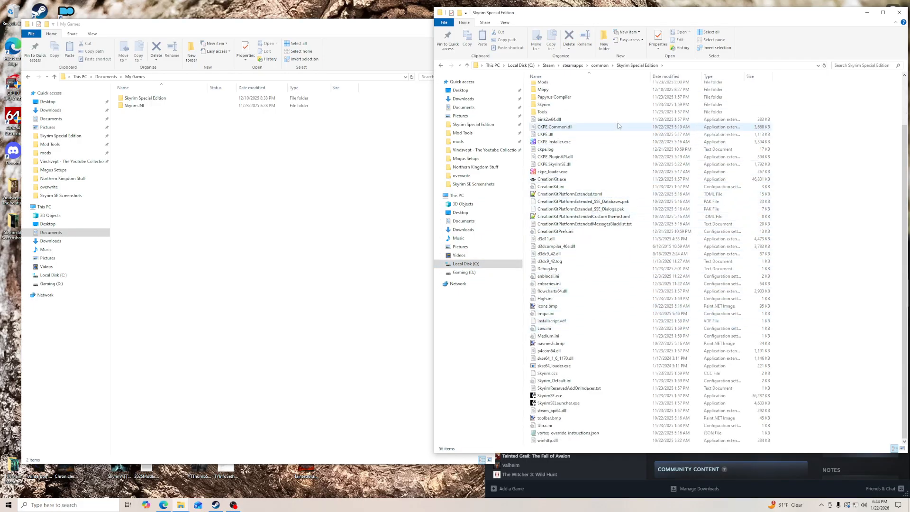
- Delete the Skyrim Special Edition folder from Steam's common folder
{"action": "left_click", "coordinate": [600, 65]}
{"action": "right_click", "coordinate": [571, 88]}
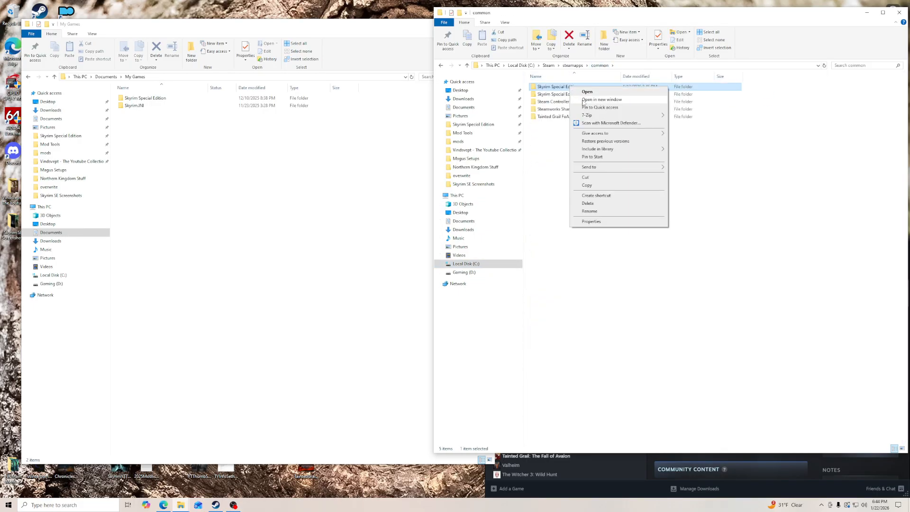
{"action": "left_click", "coordinate": [598, 207]}
- Inspect and delete the Skyrim Special Edition Mods folder in common, and look inside the Steam Controller Configs folder
{"action": "double_click", "coordinate": [570, 86]}
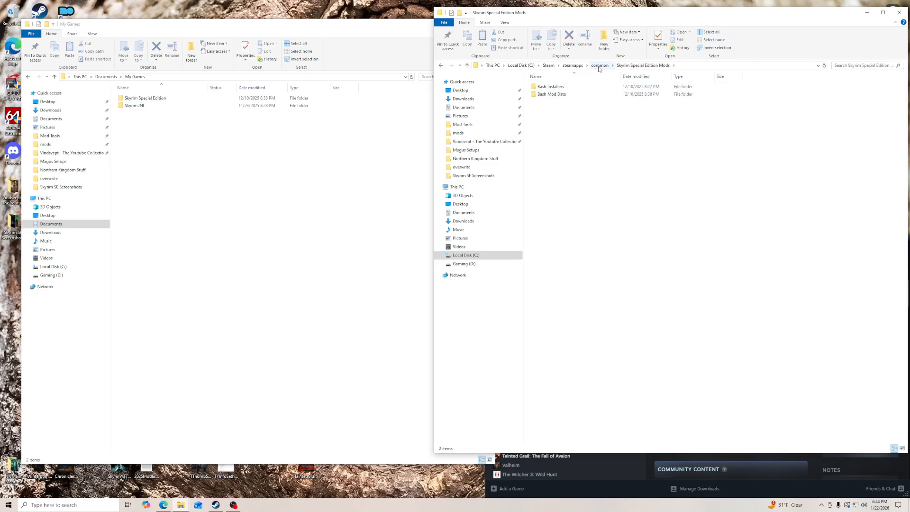
{"action": "left_click", "coordinate": [600, 65]}
{"action": "right_click", "coordinate": [562, 90]}
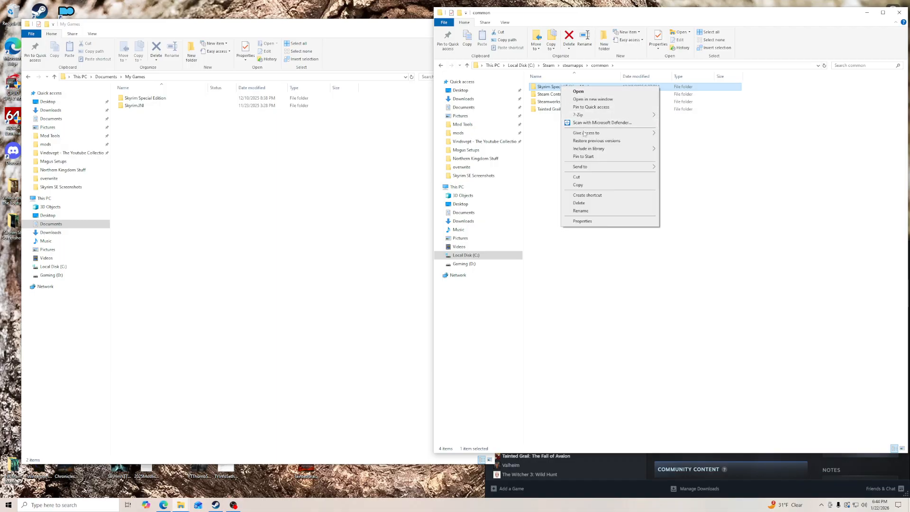
{"action": "left_click", "coordinate": [586, 205]}
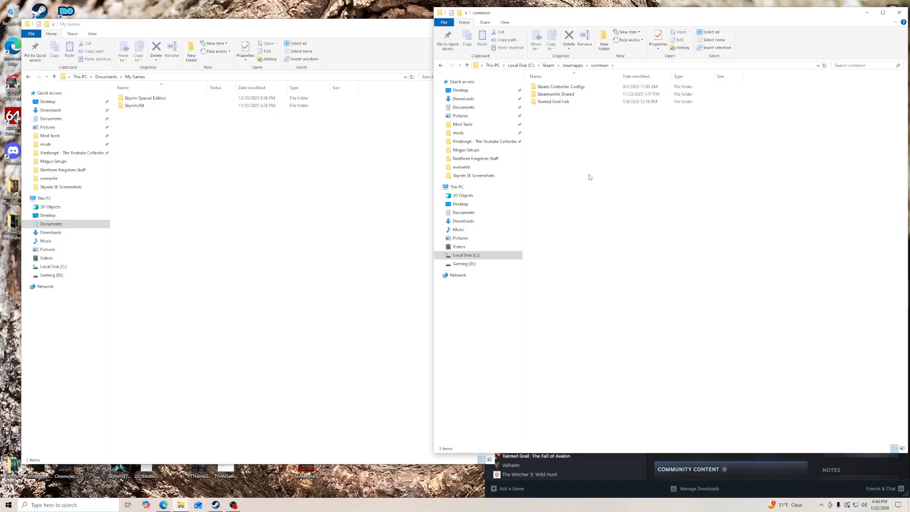
{"action": "double_click", "coordinate": [559, 89]}
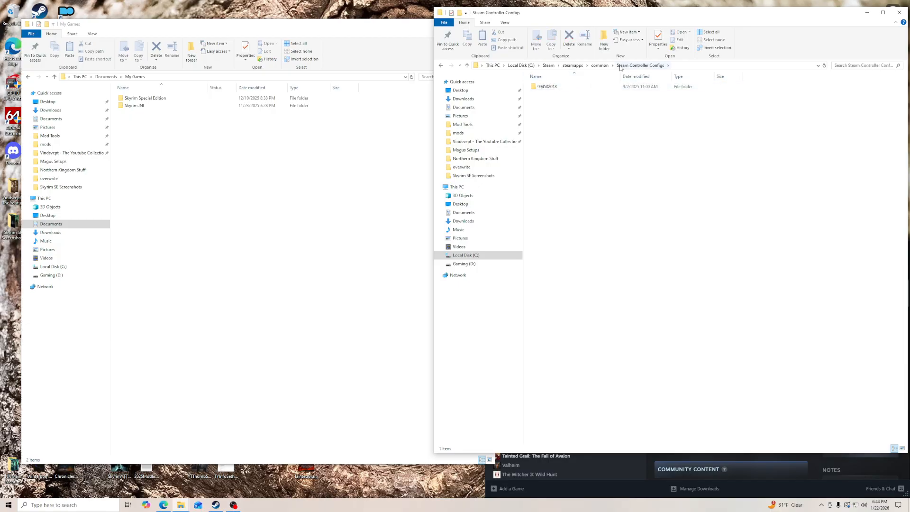
{"action": "left_click", "coordinate": [599, 67]}
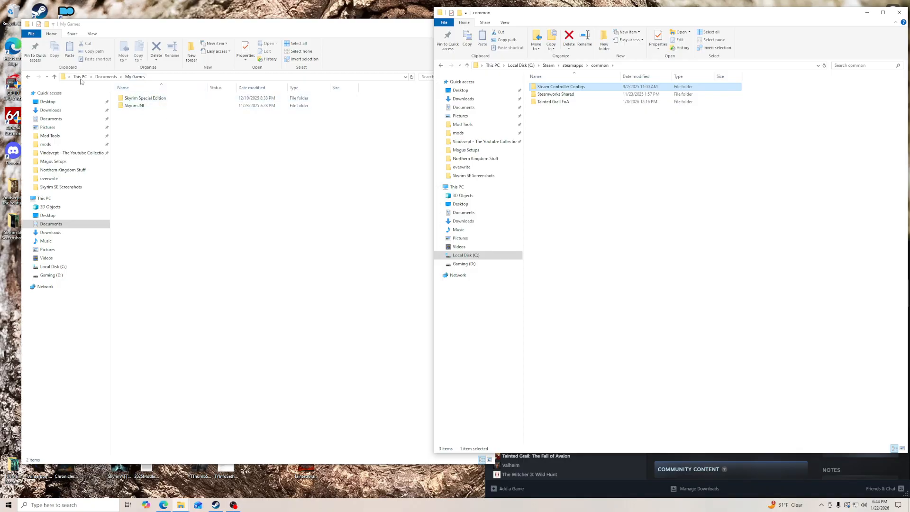
- Delete both the Skyrim Special Edition and Skyrim.INI folders from My Games
{"action": "left_click", "coordinate": [143, 106]}
{"action": "key", "text": "ctrl+a"}
{"action": "right_click", "coordinate": [137, 101]}
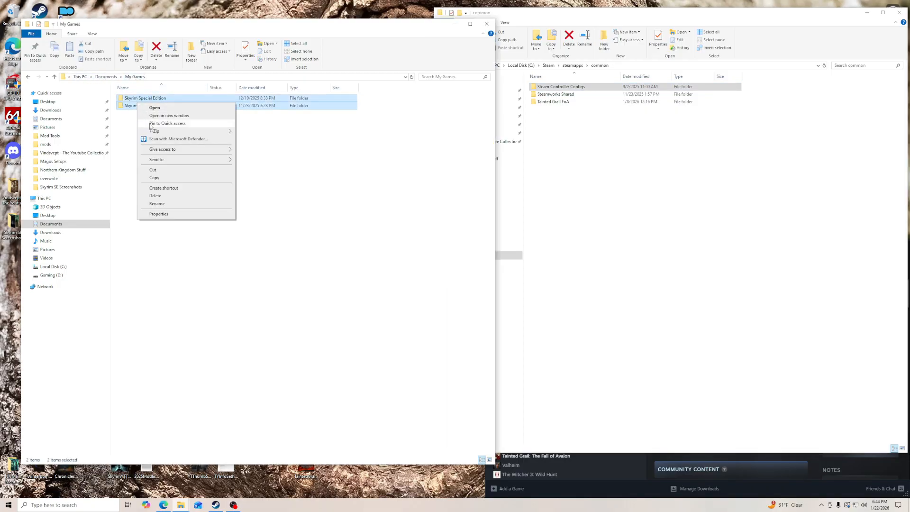
{"action": "left_click", "coordinate": [159, 198]}
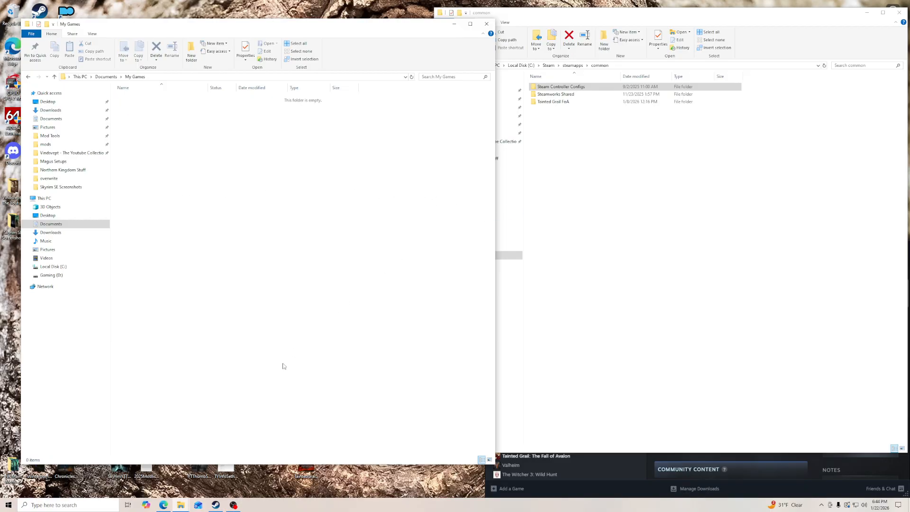
- Open the AppData\Local folder of the user profile on Local Disk (C:)
{"action": "left_click", "coordinate": [52, 267]}
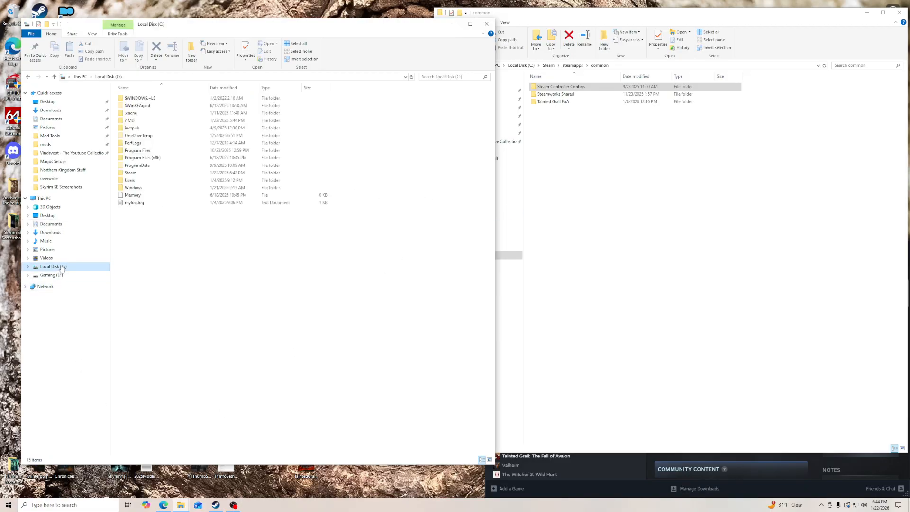
{"action": "double_click", "coordinate": [135, 184]}
{"action": "double_click", "coordinate": [145, 105]}
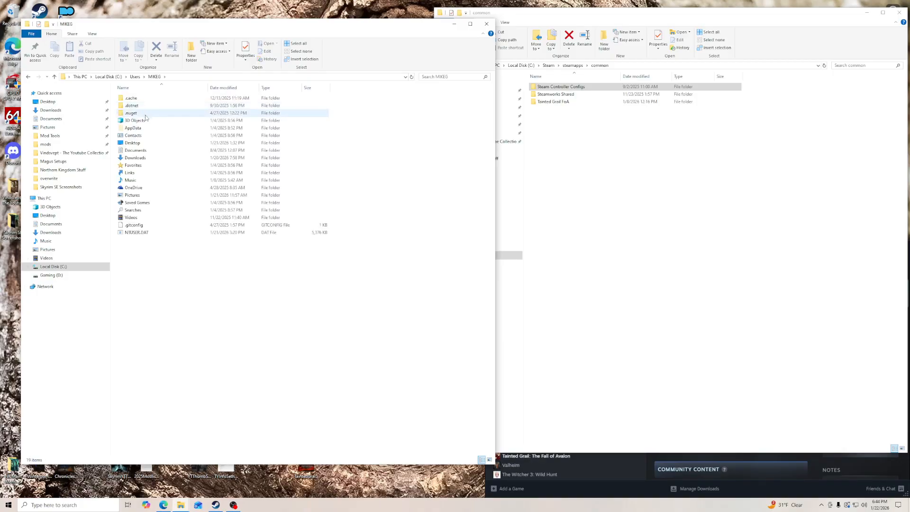
{"action": "double_click", "coordinate": [147, 129]}
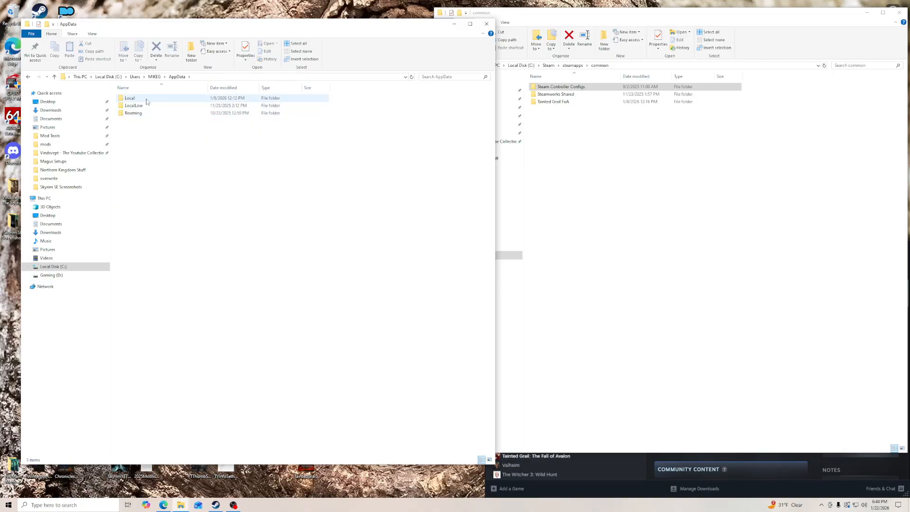
{"action": "double_click", "coordinate": [147, 100]}
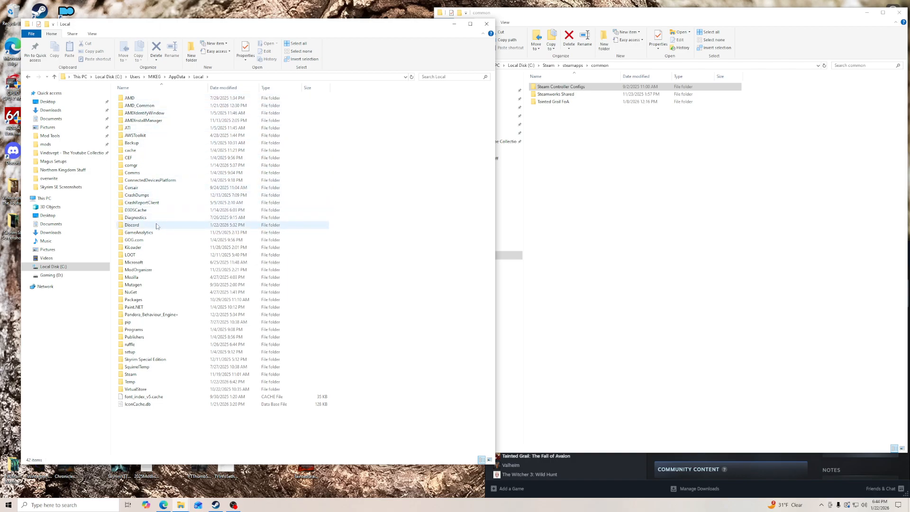
- Delete the KiLoader, LOOT, ModOrganizer, Pandora_Behaviour_Engine+ and Skyrim Special Edition folders from AppData\Local
{"action": "left_click", "coordinate": [140, 249]}
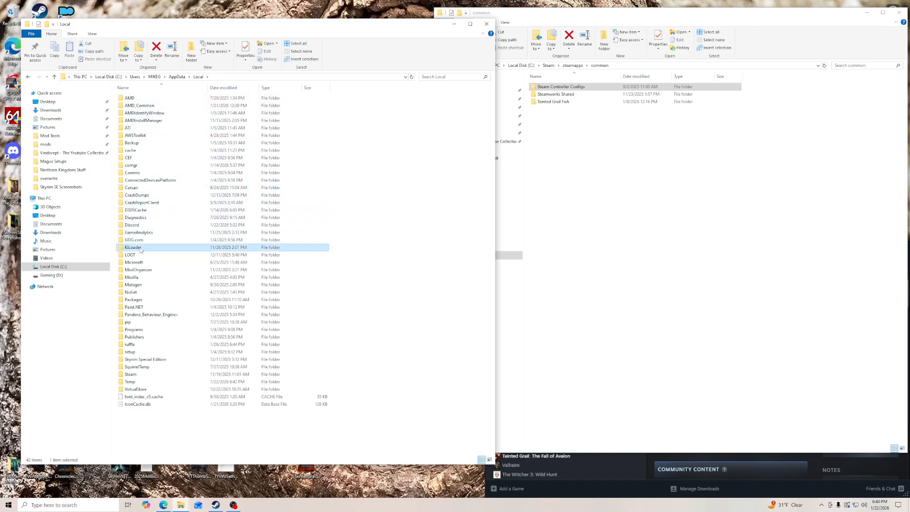
{"action": "left_click", "coordinate": [141, 256], "text": "ctrl"}
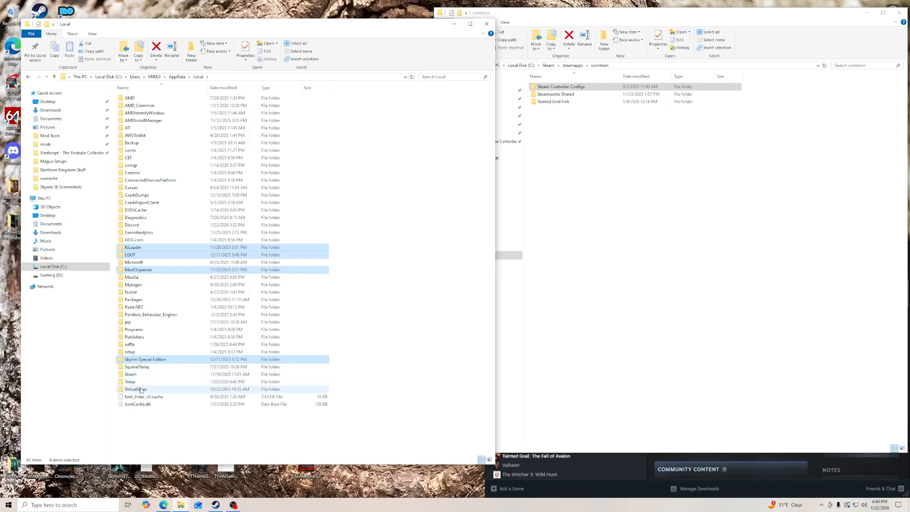
{"action": "left_click", "coordinate": [152, 315], "text": "ctrl"}
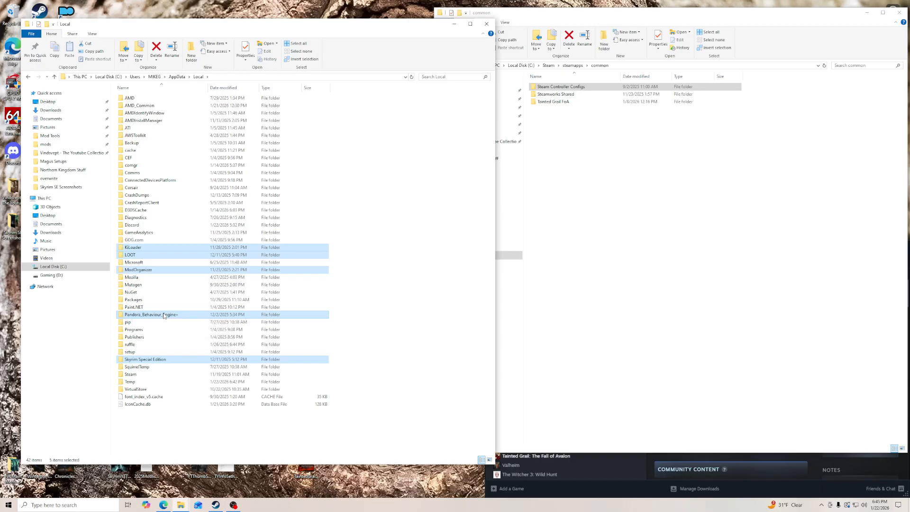
{"action": "right_click", "coordinate": [164, 316]}
{"action": "left_click", "coordinate": [184, 410]}
- Delete all contents of the Temp folder in AppData\Local, skipping files in use, and close the window
{"action": "double_click", "coordinate": [145, 345]}
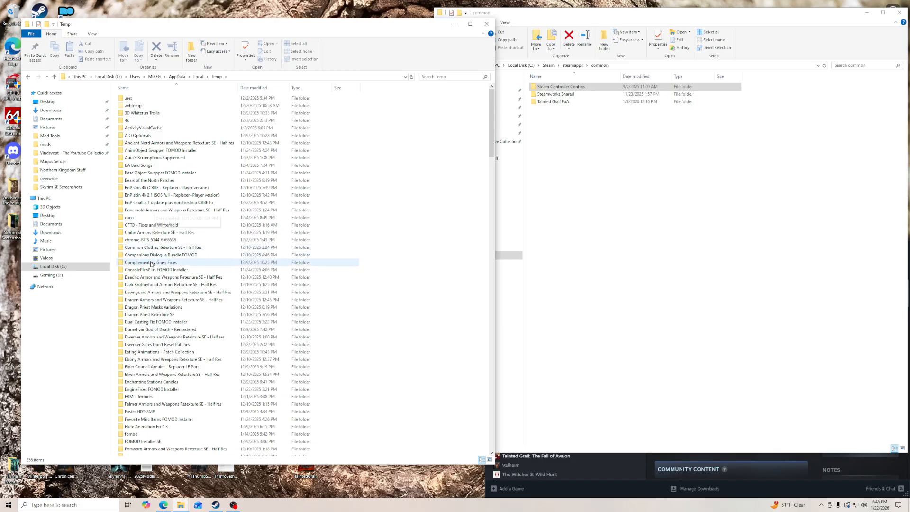
{"action": "scroll", "coordinate": [154, 285], "scroll_direction": "down", "scroll_amount": 20}
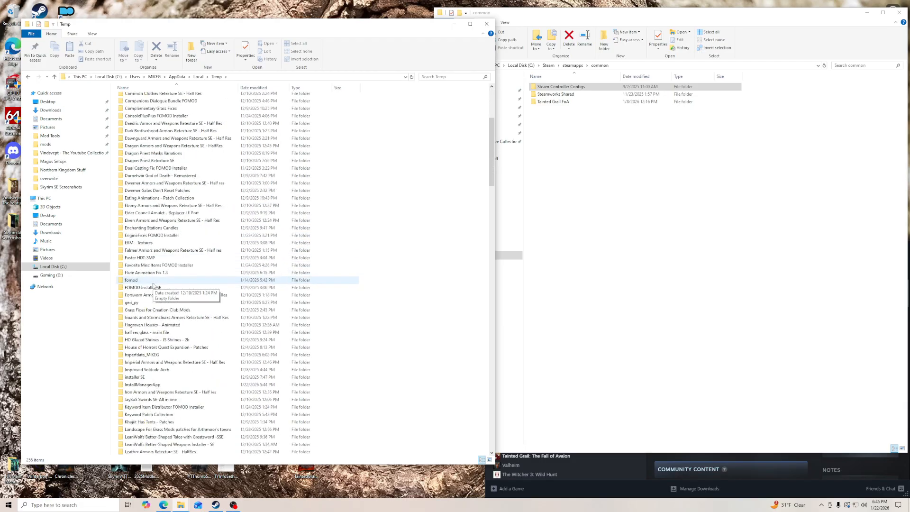
{"action": "scroll", "coordinate": [153, 286], "scroll_direction": "down", "scroll_amount": 20}
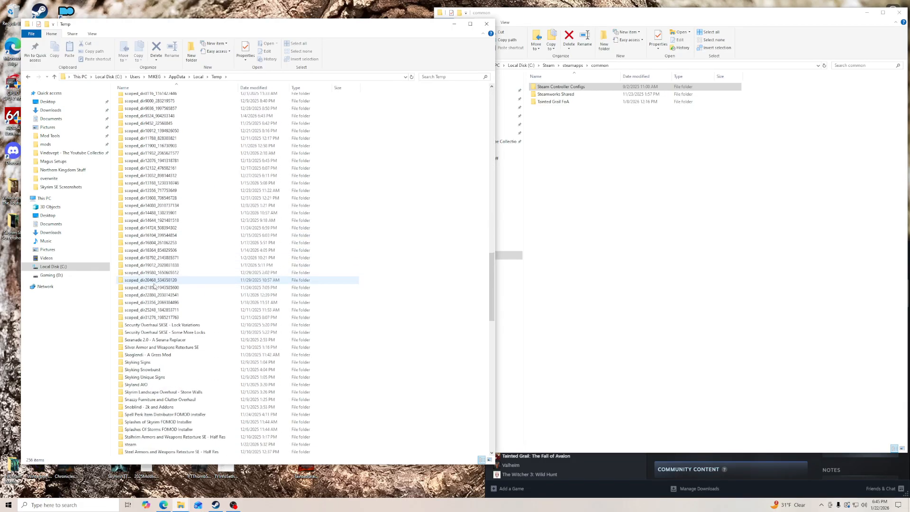
{"action": "scroll", "coordinate": [153, 286], "scroll_direction": "down", "scroll_amount": 16}
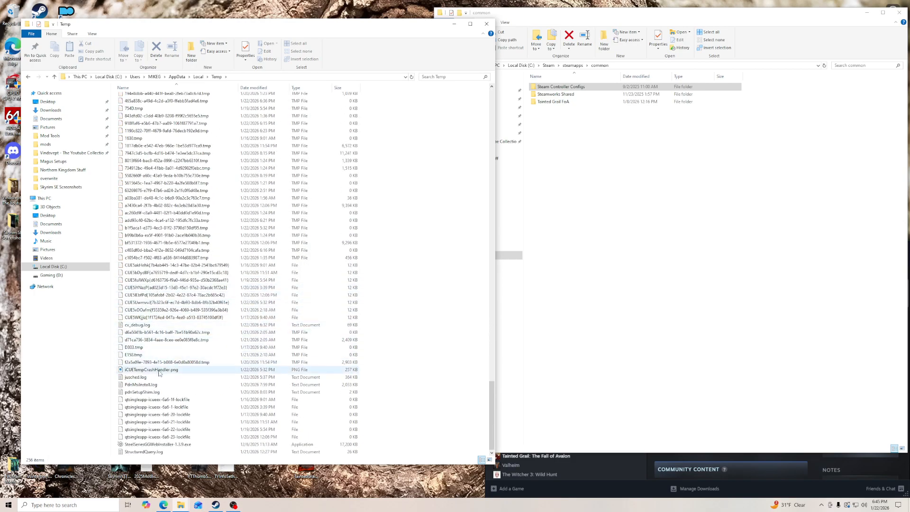
{"action": "left_click", "coordinate": [141, 222]}
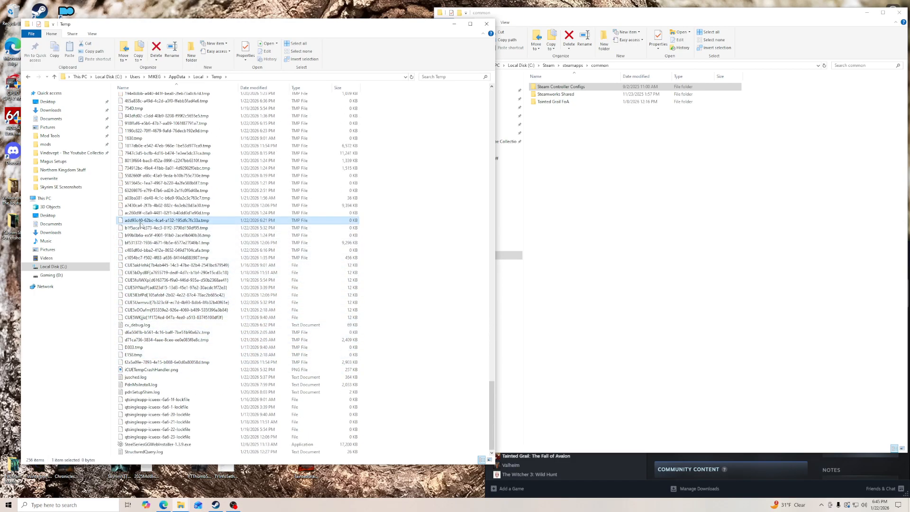
{"action": "key", "text": "ctrl+a"}
{"action": "key", "text": "Delete"}
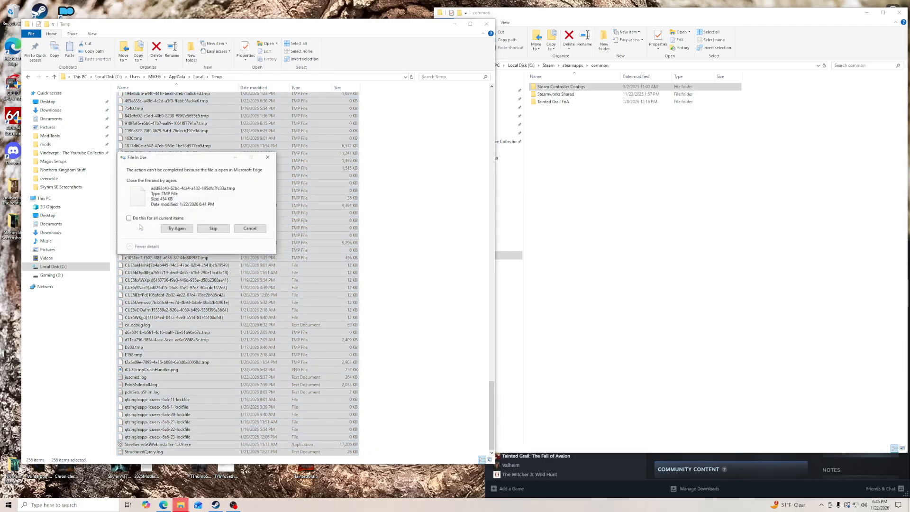
{"action": "left_click", "coordinate": [201, 229]}
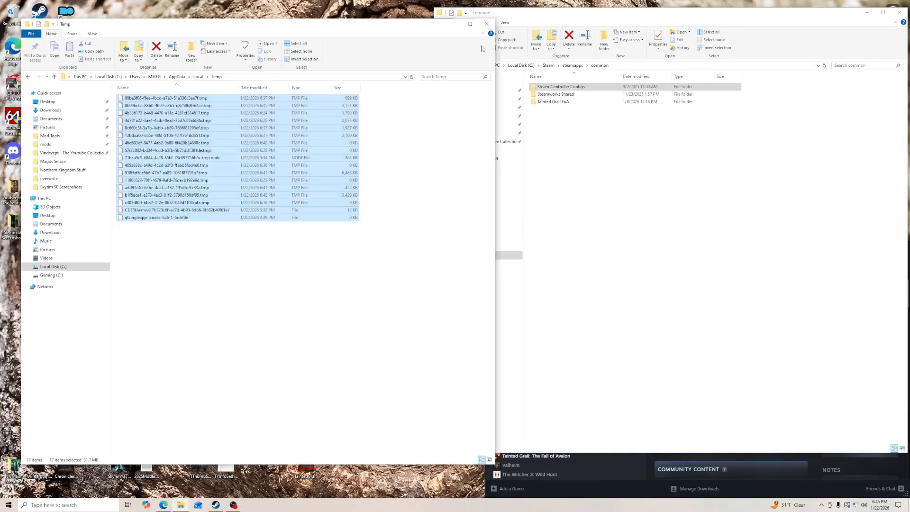
{"action": "left_click", "coordinate": [487, 24]}
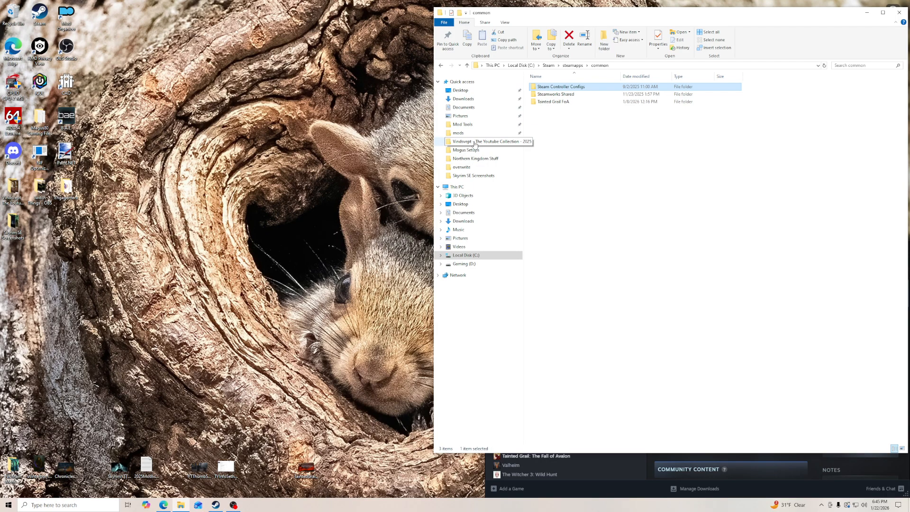
- Recheck AppData\Local and its cache and Temp folders for leftover files, and close the window
{"action": "left_click", "coordinate": [468, 255]}
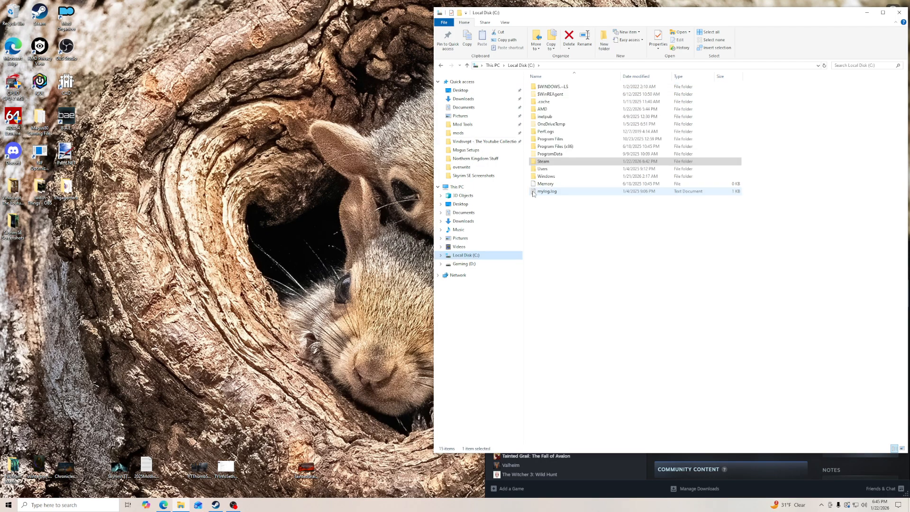
{"action": "double_click", "coordinate": [543, 169]}
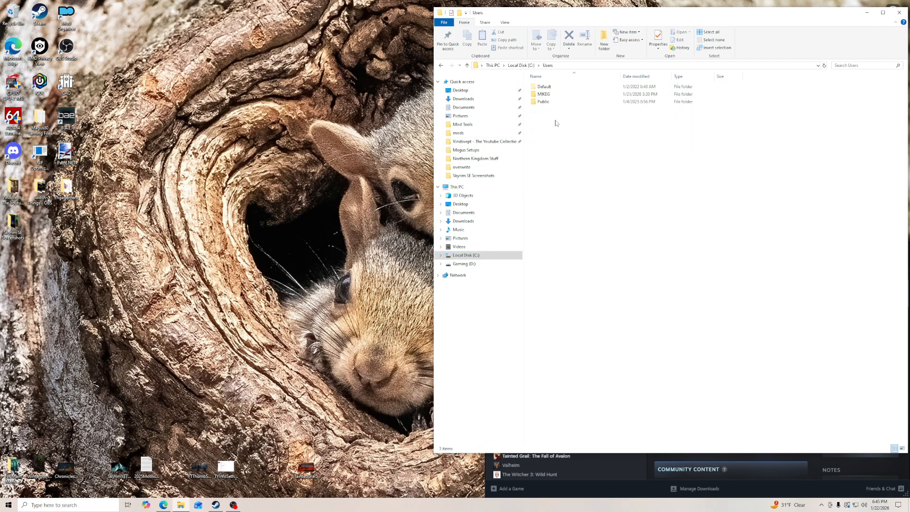
{"action": "double_click", "coordinate": [546, 95]}
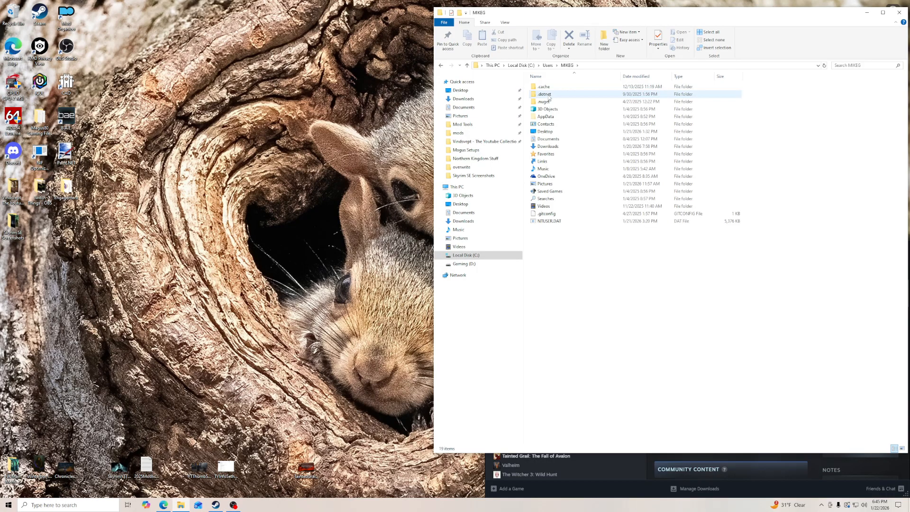
{"action": "double_click", "coordinate": [545, 116]}
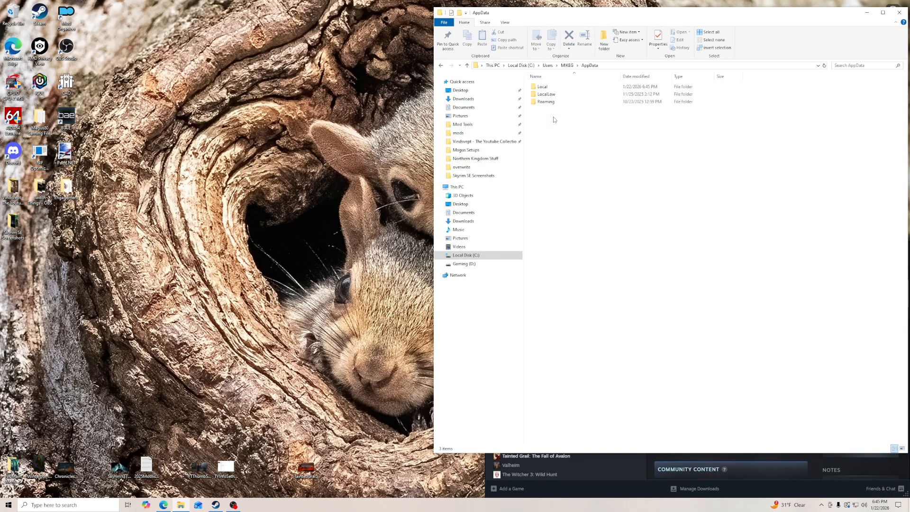
{"action": "double_click", "coordinate": [550, 87]}
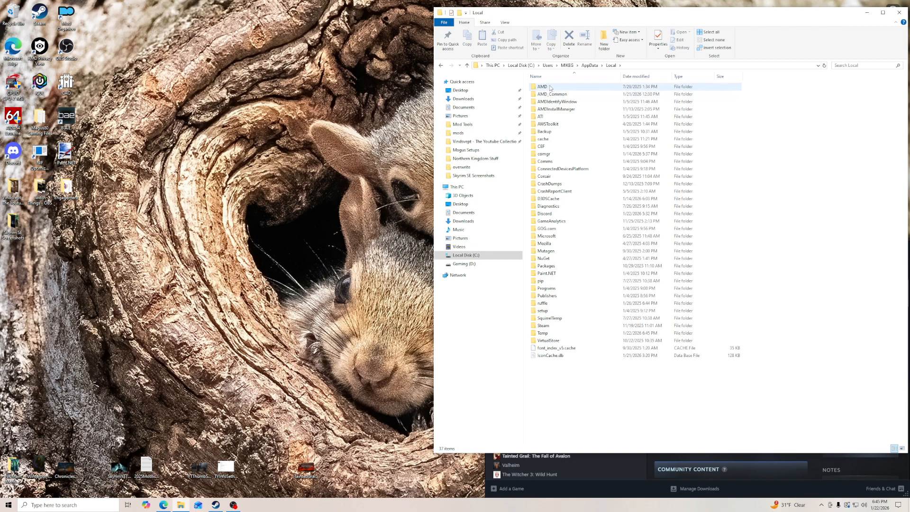
{"action": "left_click", "coordinate": [555, 141]}
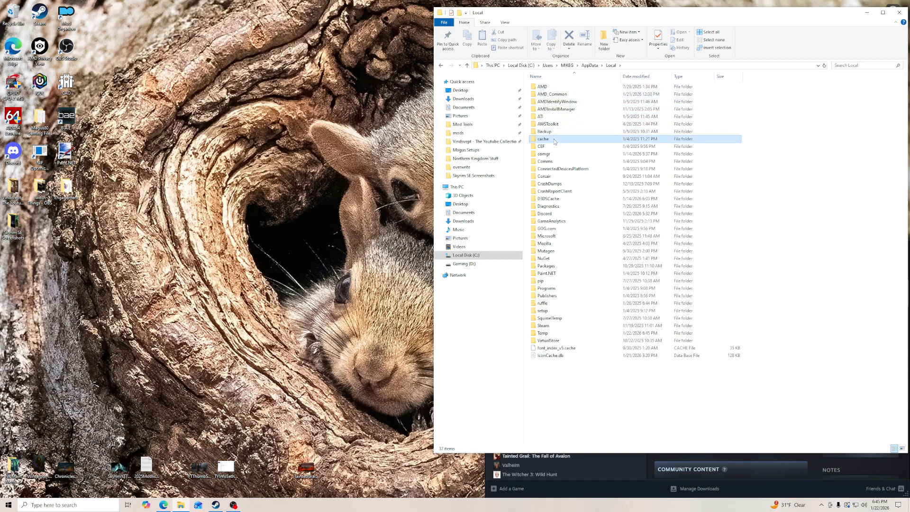
{"action": "double_click", "coordinate": [555, 140]}
{"action": "left_click", "coordinate": [612, 67]}
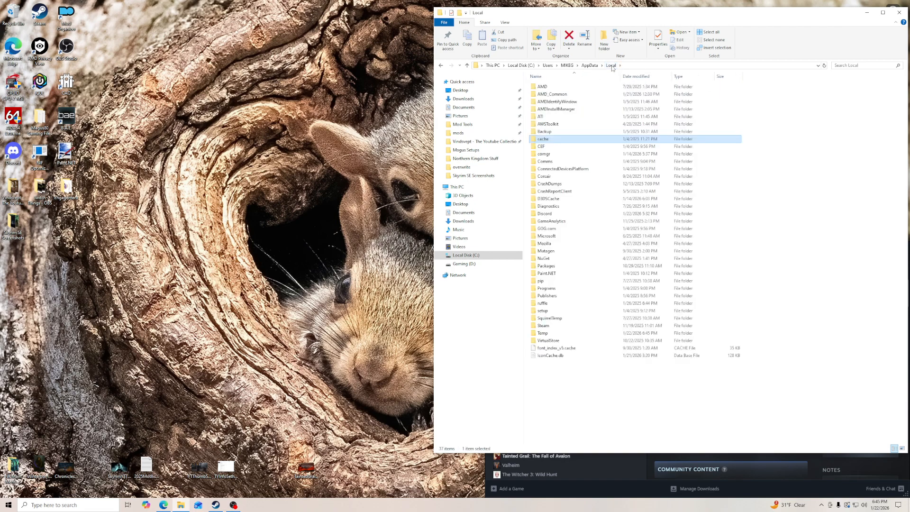
{"action": "double_click", "coordinate": [549, 333]}
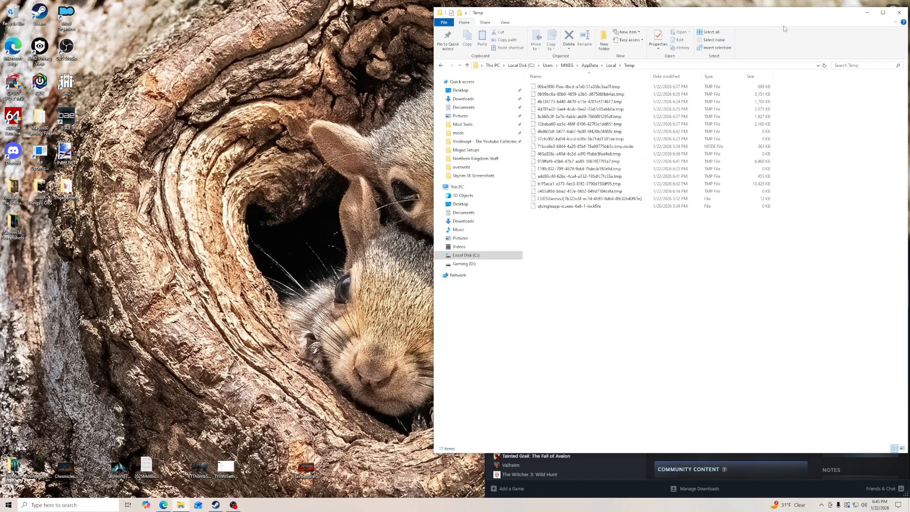
{"action": "left_click", "coordinate": [899, 13]}
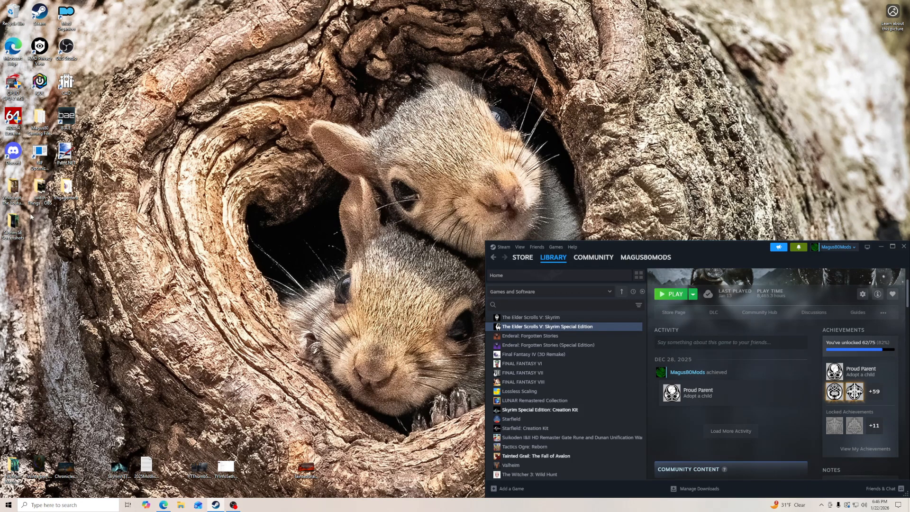
- Open Mod Tools in a new File Explorer window and check the ACMOS Road Generator and B.A.E folders
{"action": "left_click", "coordinate": [180, 505]}
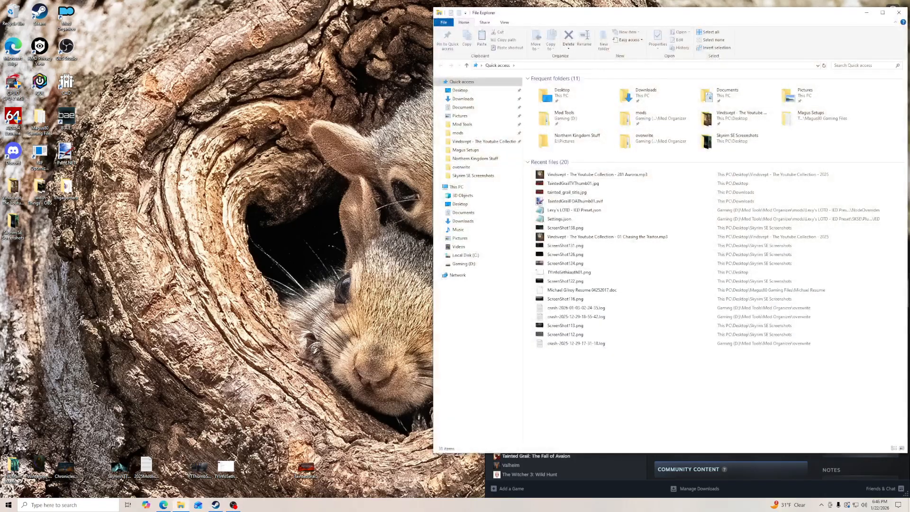
{"action": "left_click", "coordinate": [467, 125]}
{"action": "left_click_drag", "start_coordinate": [532, 14], "coordinate": [381, 21]}
{"action": "double_click", "coordinate": [411, 94]}
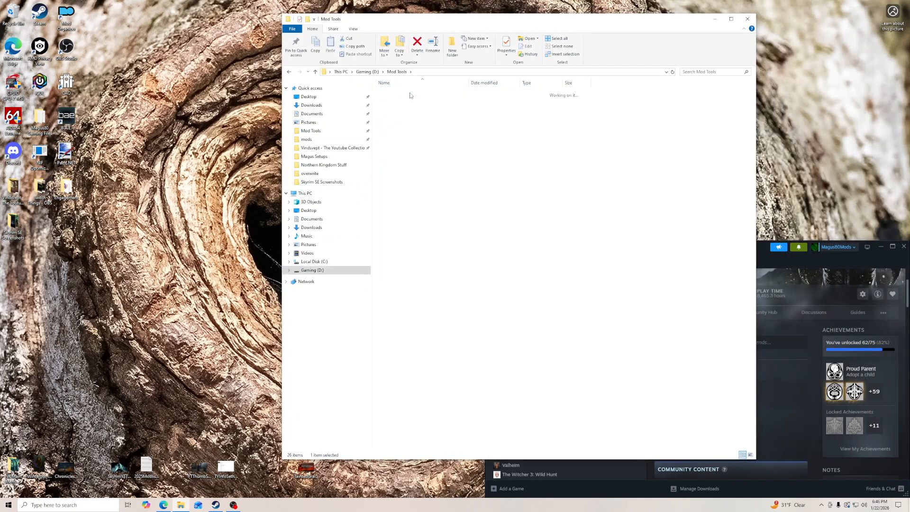
{"action": "left_click", "coordinate": [397, 71]}
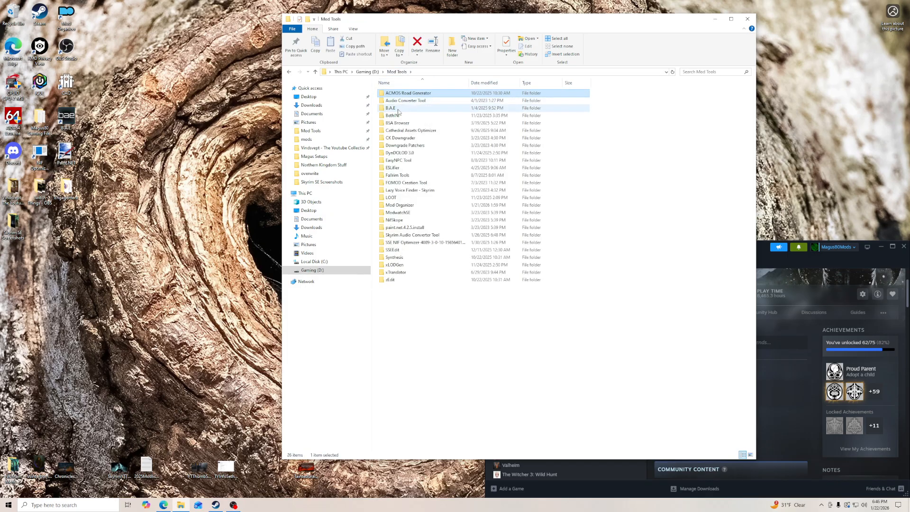
{"action": "double_click", "coordinate": [396, 109]}
{"action": "left_click", "coordinate": [397, 72]}
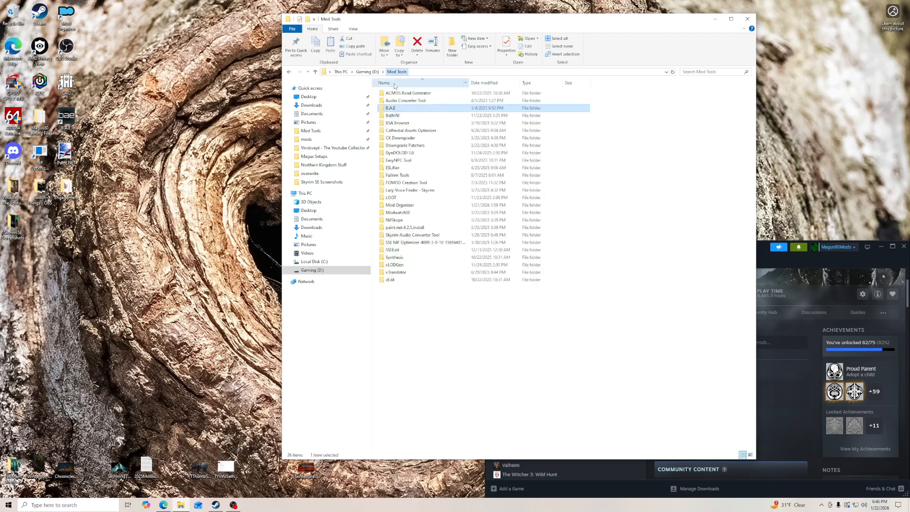
- Delete the folder inside Mod Tools\BethINI and return to Mod Tools
{"action": "double_click", "coordinate": [399, 116]}
{"action": "right_click", "coordinate": [399, 93]}
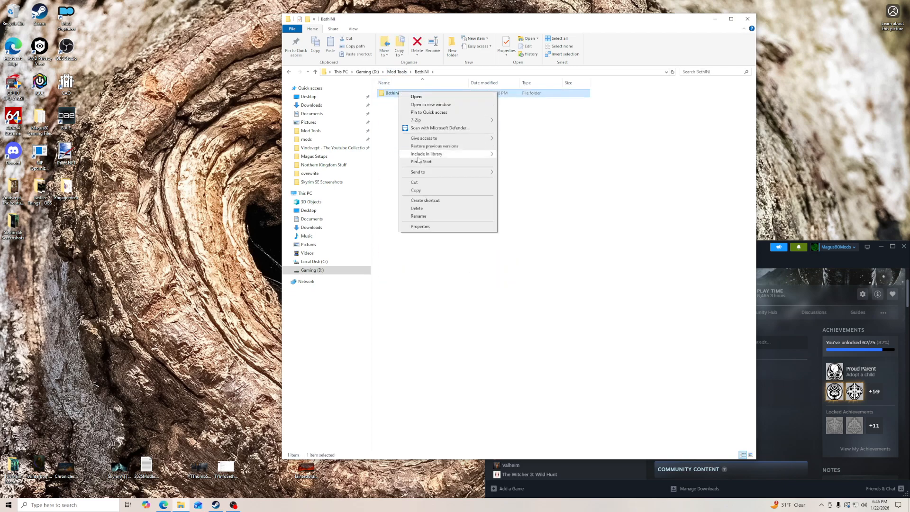
{"action": "left_click", "coordinate": [415, 207]}
{"action": "left_click", "coordinate": [397, 72]}
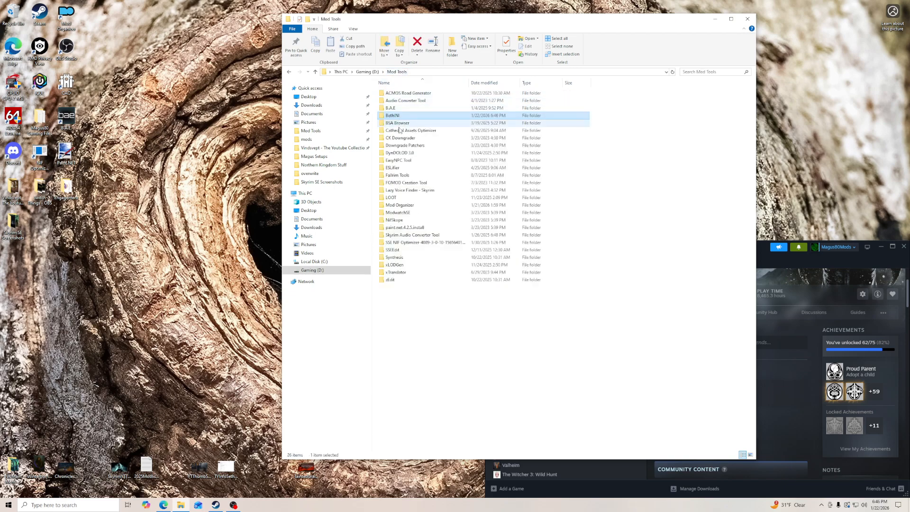
- Examine the general and detailed file properties of Cathedral_Assets_Optimizer.exe in the Cathedral Assets Optimizer folder
{"action": "double_click", "coordinate": [401, 131]}
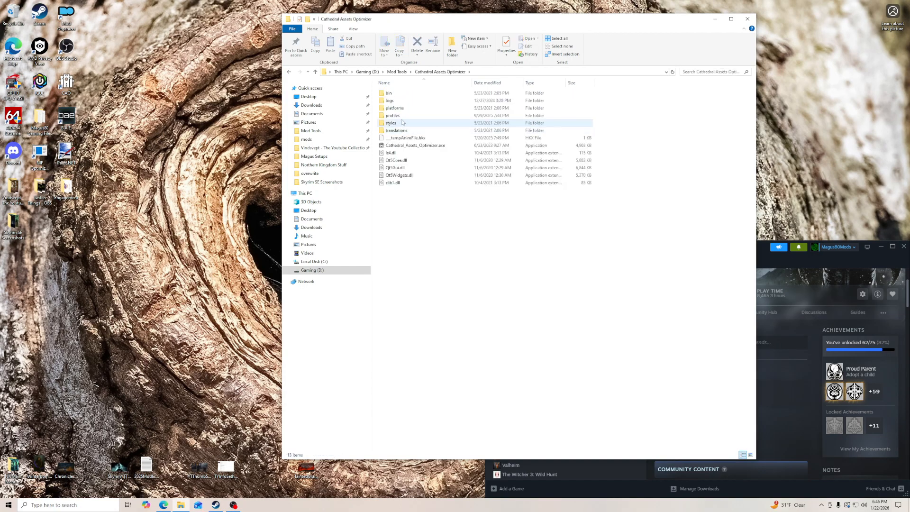
{"action": "right_click", "coordinate": [406, 146]}
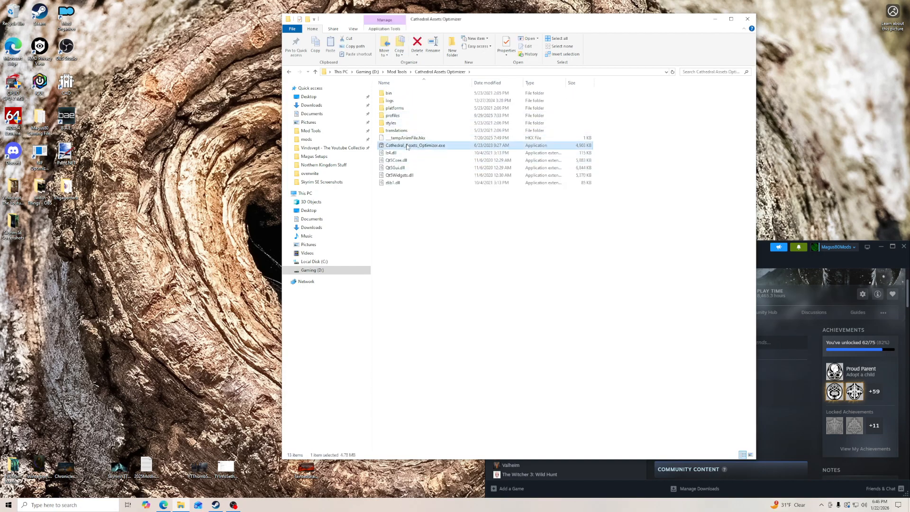
{"action": "left_click", "coordinate": [435, 285]}
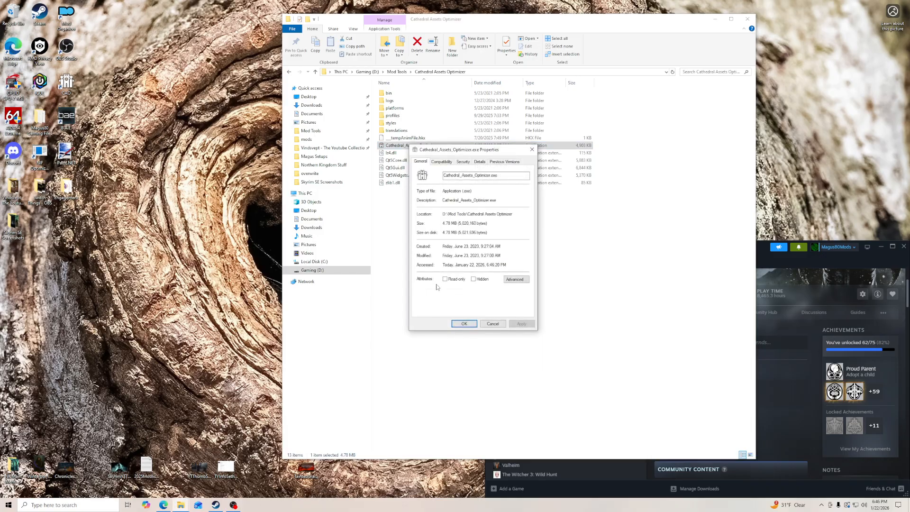
{"action": "left_click", "coordinate": [480, 161]}
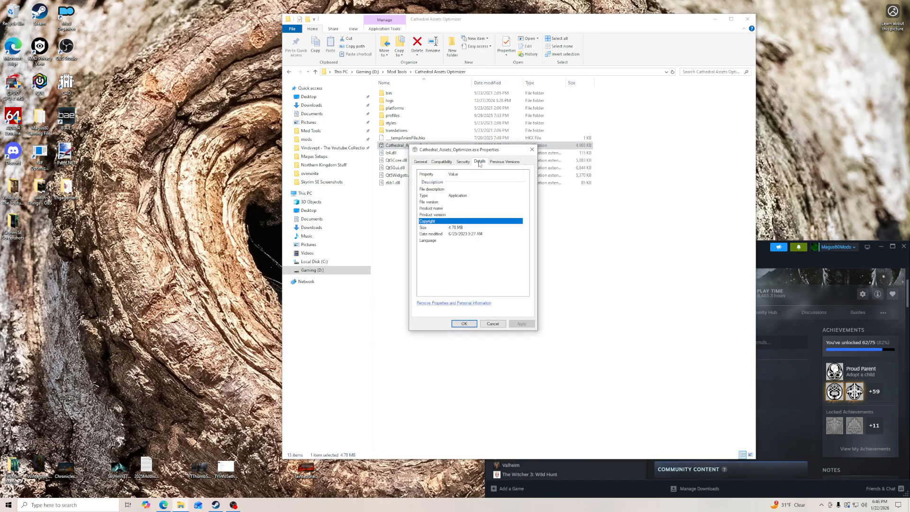
{"action": "left_click", "coordinate": [421, 162]}
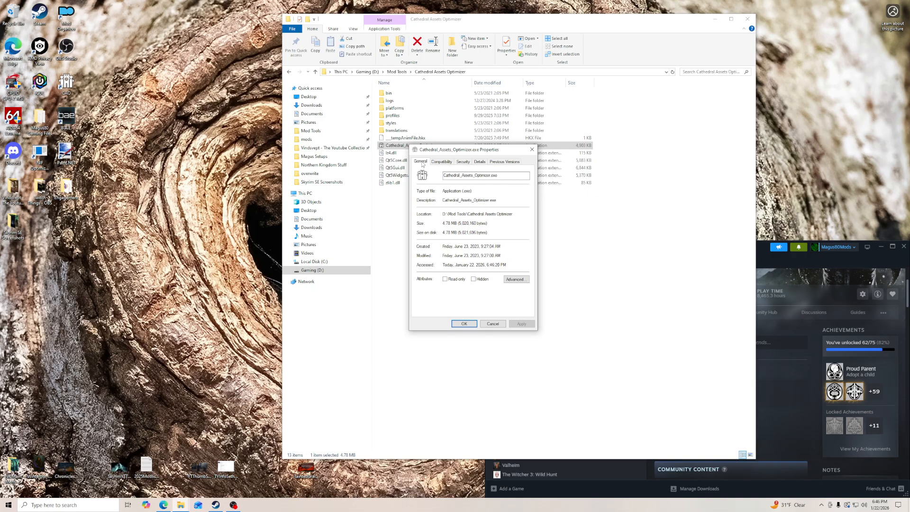
- Close the optimizer's file properties, check its profiles folder, and return to Mod Tools
{"action": "left_click", "coordinate": [490, 326]}
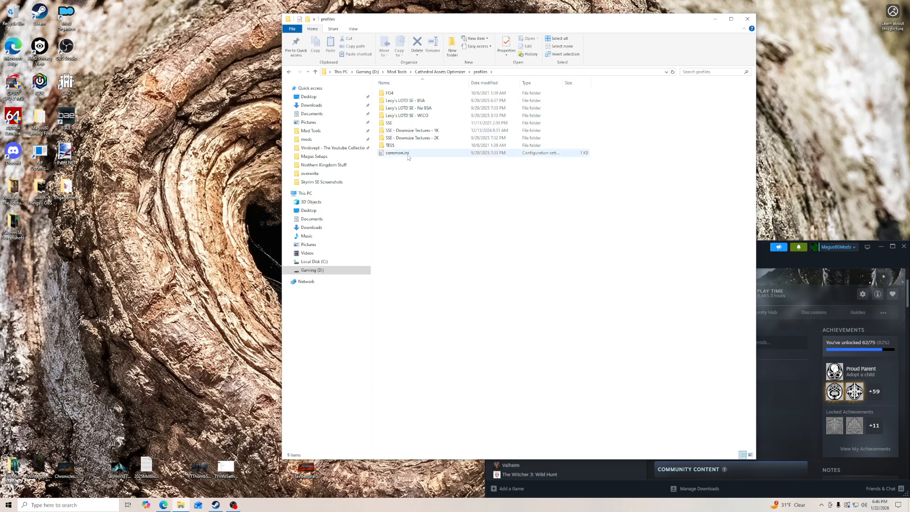
{"action": "left_click", "coordinate": [440, 72]}
{"action": "left_click", "coordinate": [397, 72]}
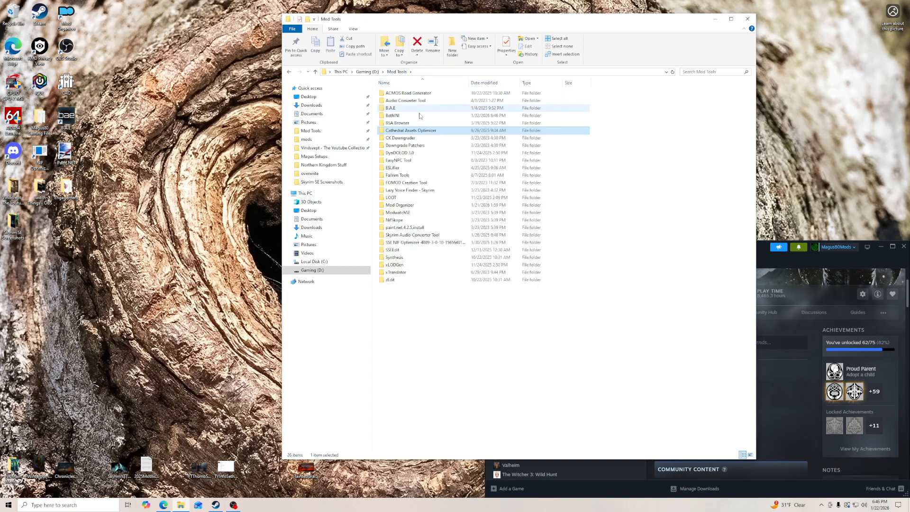
- Check the DynDOLOD archive in Mod Tools\DynDOLOD 3.0 and go back to the root of the Gaming (D:) drive
{"action": "double_click", "coordinate": [408, 153]}
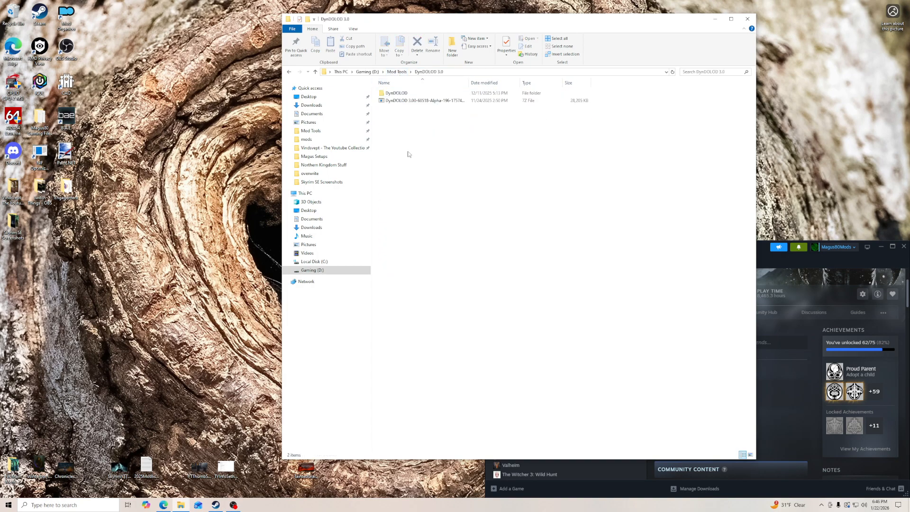
{"action": "right_click", "coordinate": [414, 103]}
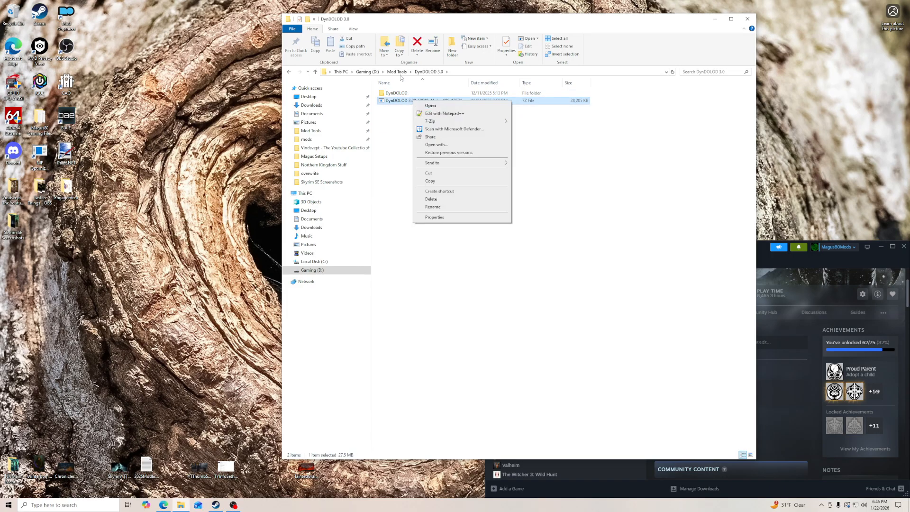
{"action": "left_click", "coordinate": [324, 271]}
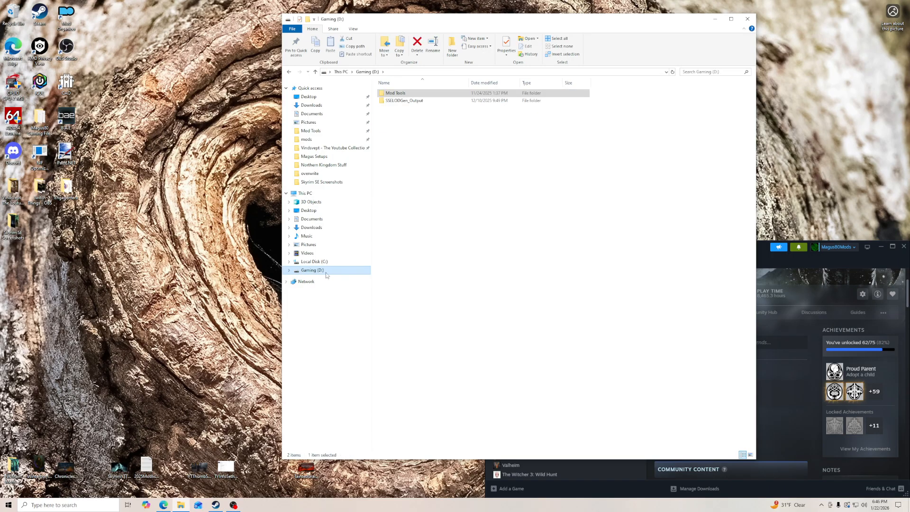
- Delete the meshes and textures folders and SSELODGen_Output.7z from D:\SSELODGen_Output, and return to the drive root
{"action": "double_click", "coordinate": [404, 101]}
{"action": "left_click_drag", "start_coordinate": [421, 123], "coordinate": [417, 104]}
{"action": "right_click", "coordinate": [459, 101]}
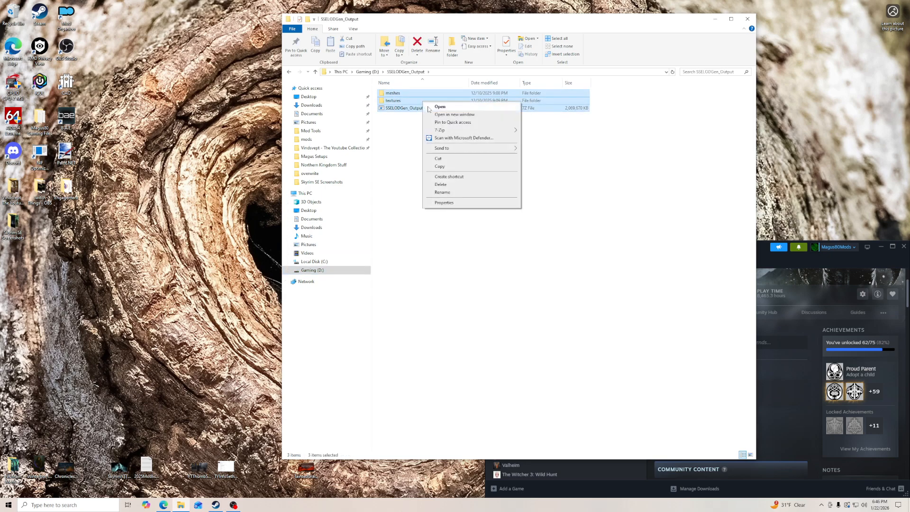
{"action": "left_click", "coordinate": [448, 187]}
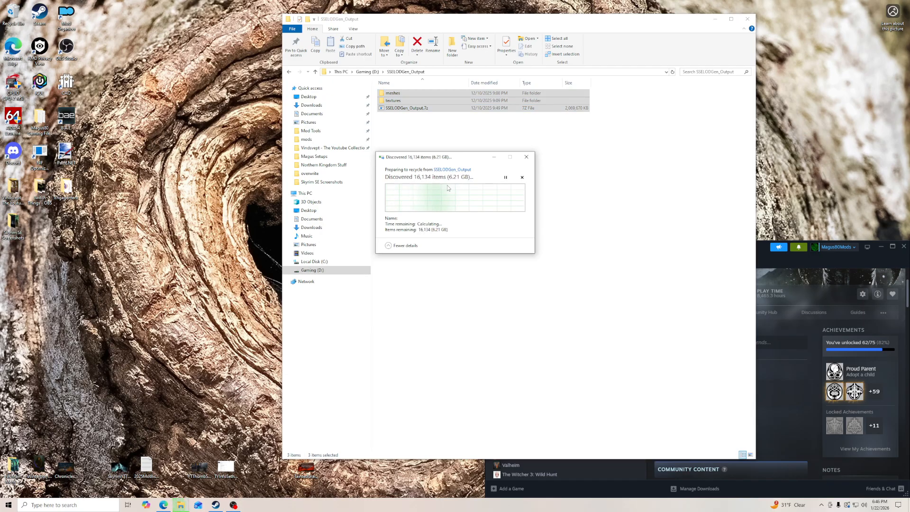
{"action": "left_click_drag", "start_coordinate": [472, 159], "coordinate": [240, 78]}
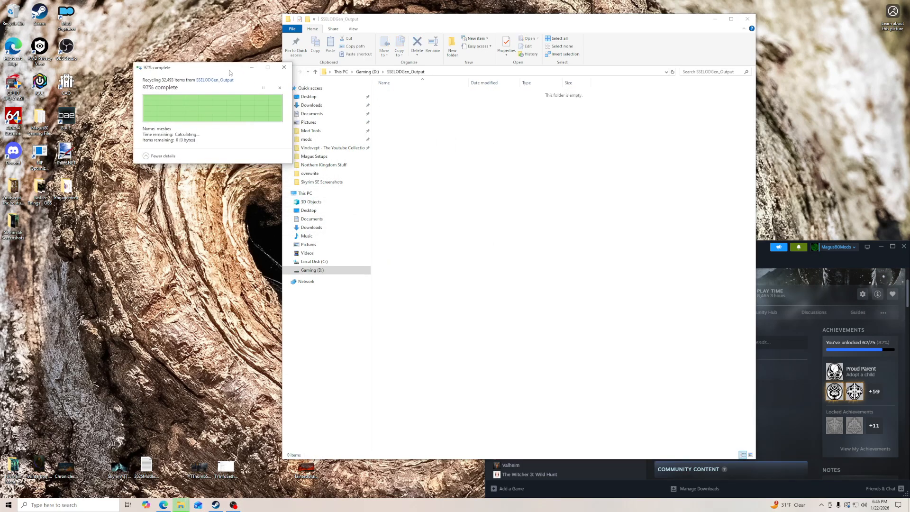
{"action": "left_click", "coordinate": [366, 72]}
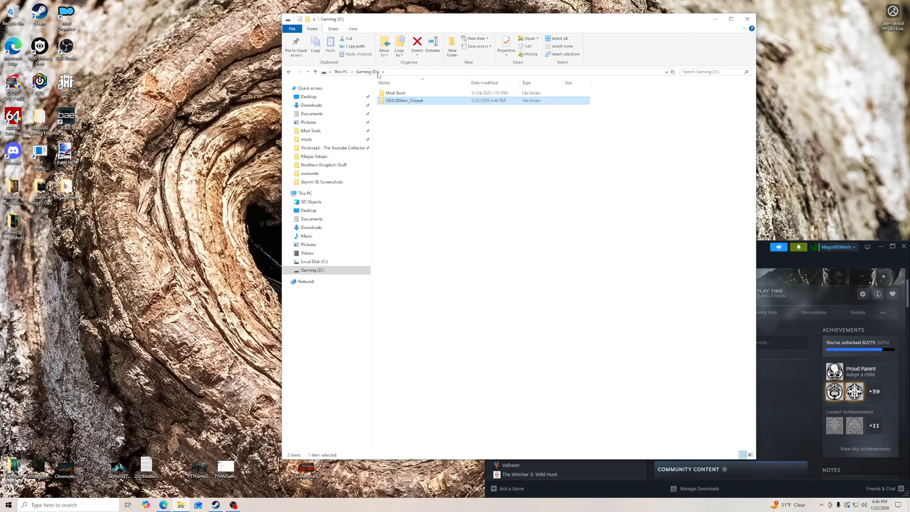
{"action": "left_click", "coordinate": [398, 94]}
{"action": "left_click", "coordinate": [397, 93]}
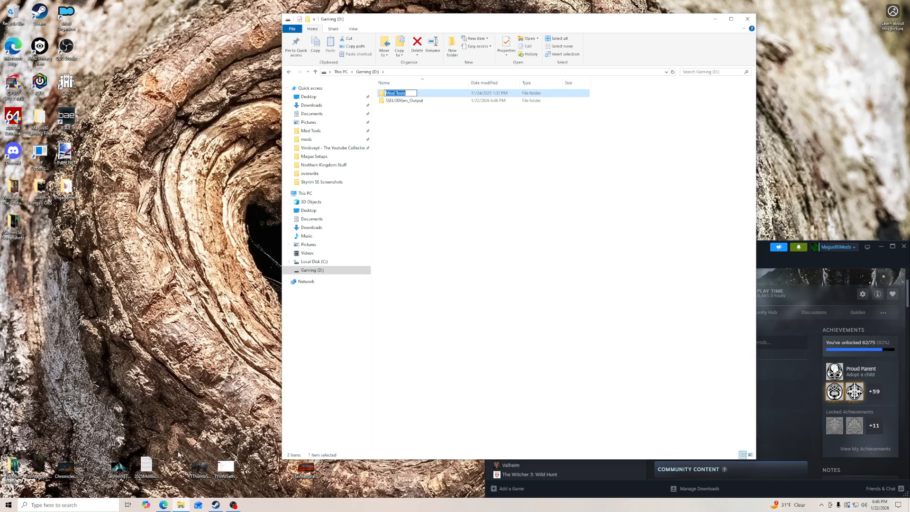
- Play the Chasing the Traitor track from the Vindsvept - The Youtube Collection folder and set the player volume to 2
{"action": "left_click", "coordinate": [332, 148]}
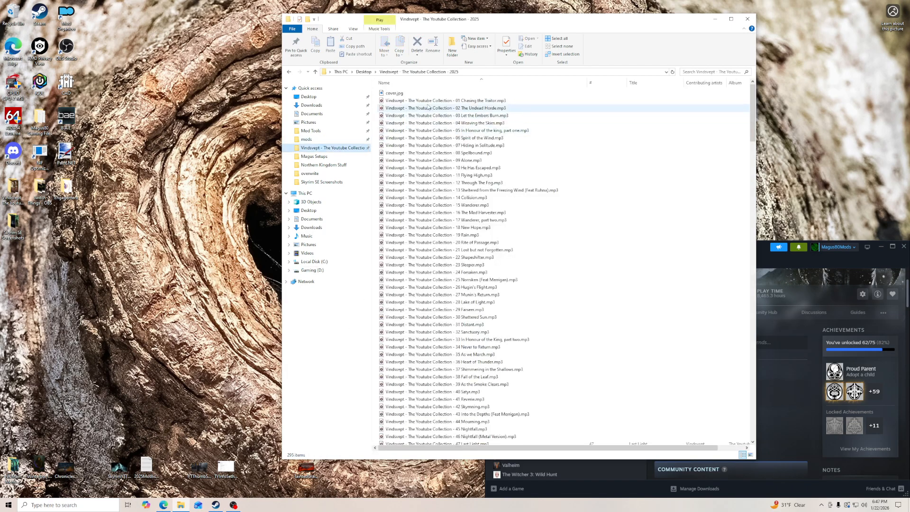
{"action": "double_click", "coordinate": [422, 101]}
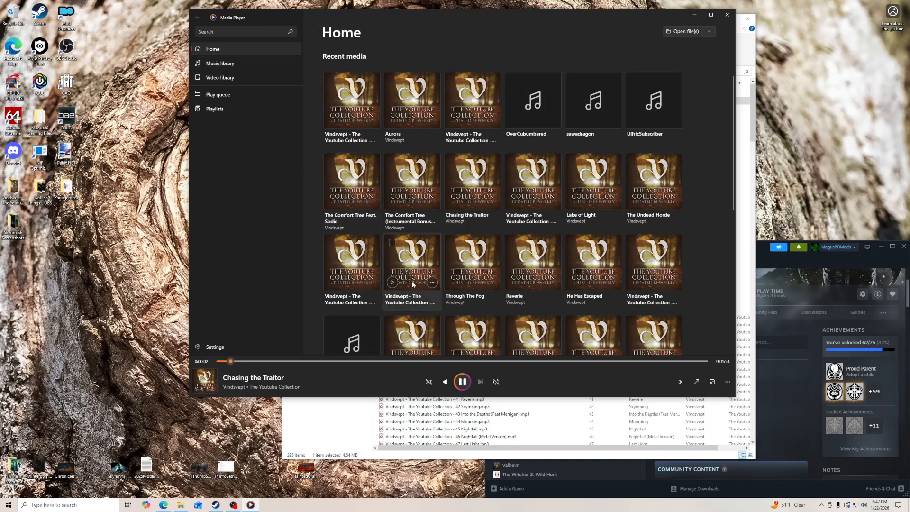
{"action": "left_click", "coordinate": [680, 382]}
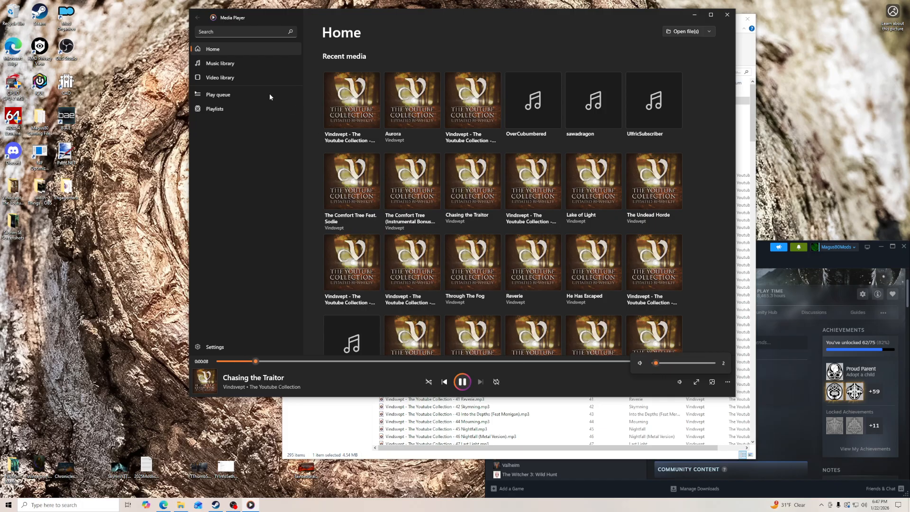
- Start Chasing the Traitor from the Media Player music library with the volume at 2
{"action": "left_click", "coordinate": [227, 63]}
{"action": "left_click", "coordinate": [342, 96]}
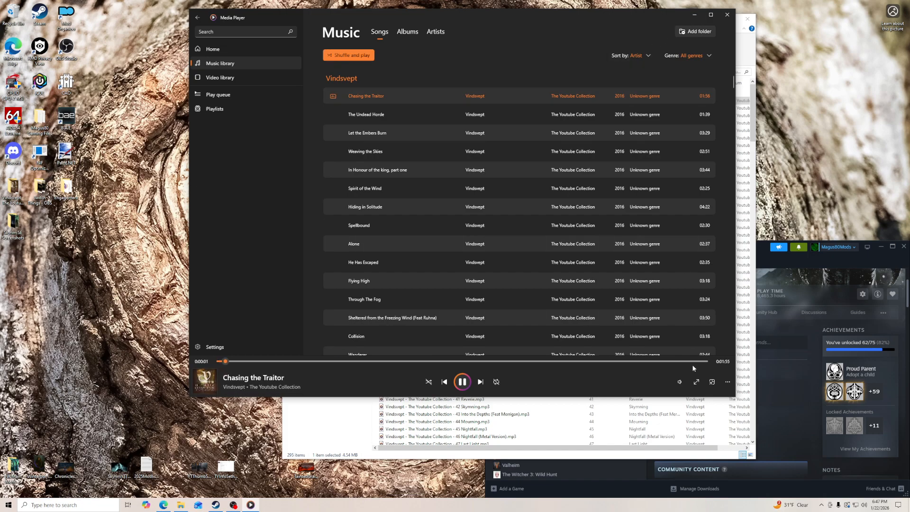
{"action": "left_click", "coordinate": [680, 382]}
{"action": "left_click", "coordinate": [659, 365]}
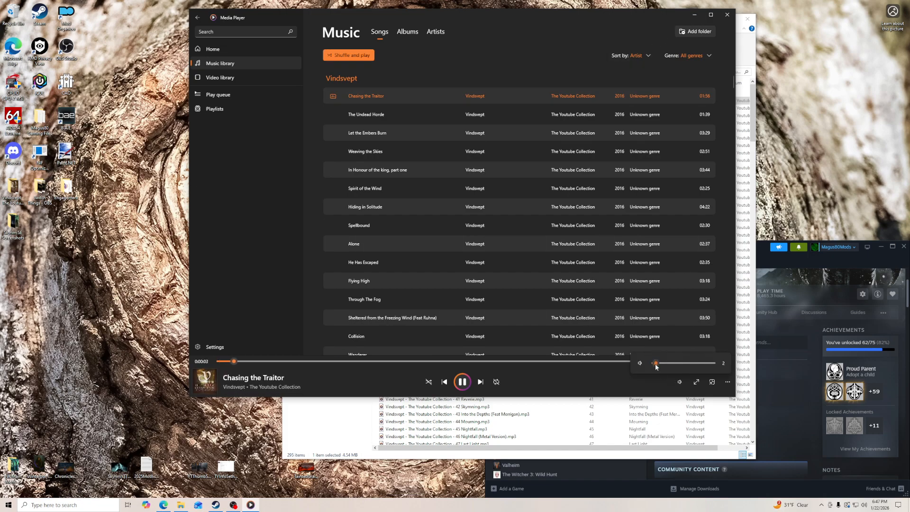
- Minimize Media Player, close the music folder window, and reorder the taskbar so Media Player comes before Steam
{"action": "left_click", "coordinate": [695, 15]}
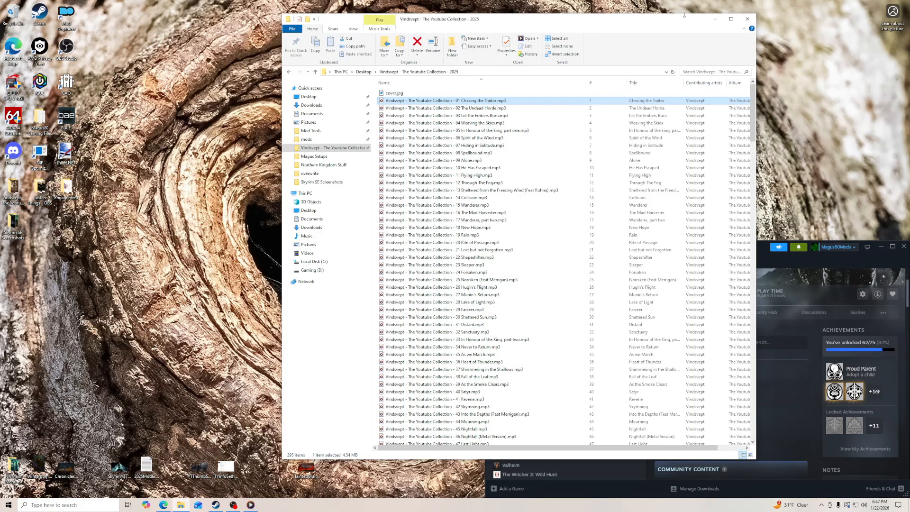
{"action": "left_click", "coordinate": [747, 18]}
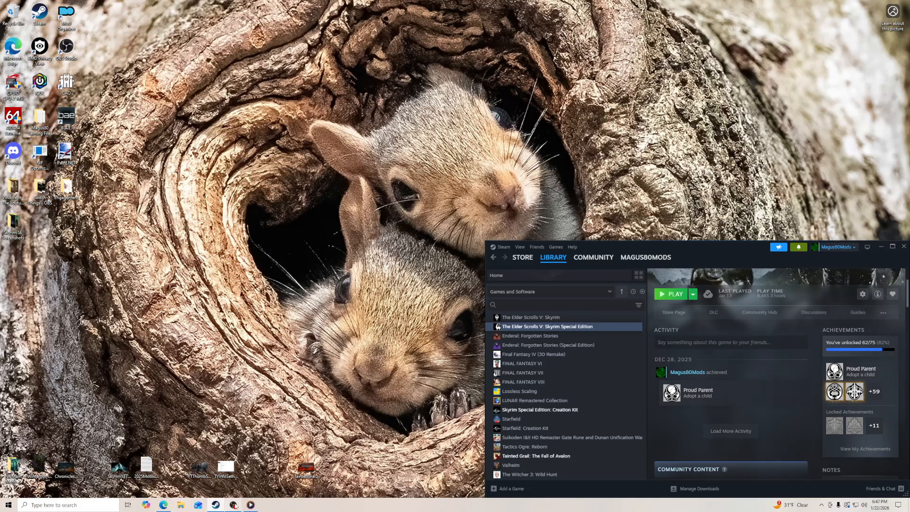
{"action": "left_click_drag", "start_coordinate": [251, 505], "coordinate": [215, 508]}
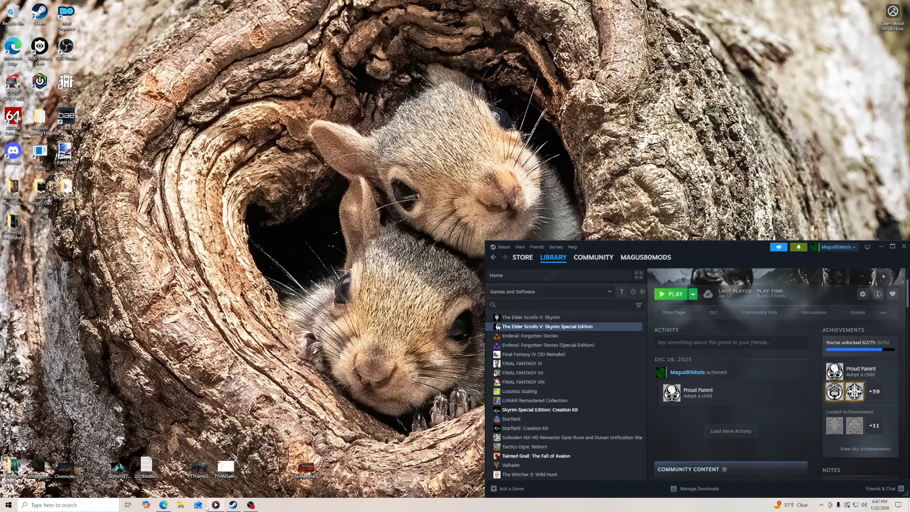
- Delete the DynDOLOD folder and archive inside Mod Tools\DynDOLOD 3.0 and return to Mod Tools
{"action": "left_click", "coordinate": [180, 505]}
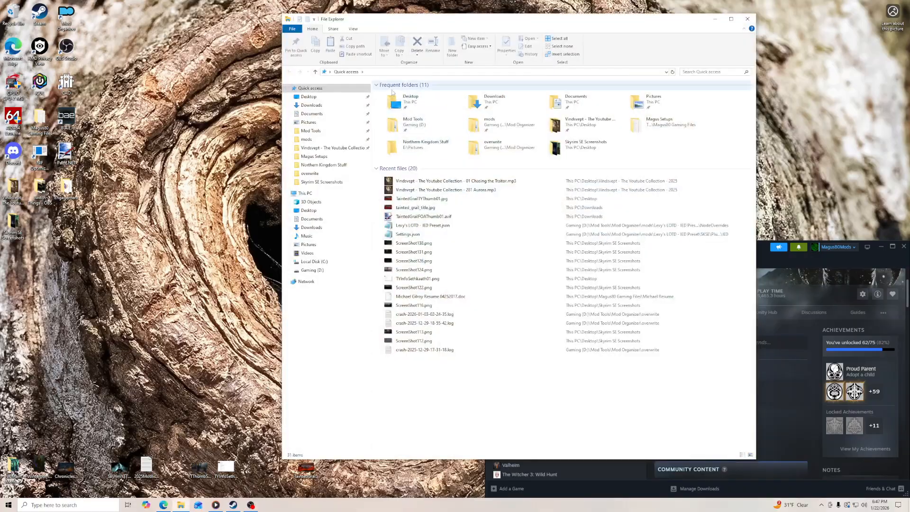
{"action": "left_click", "coordinate": [316, 131]}
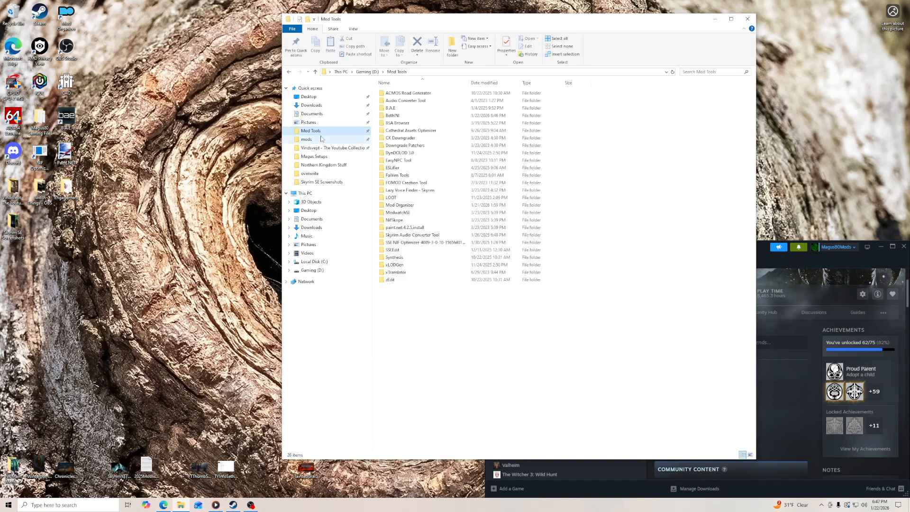
{"action": "double_click", "coordinate": [403, 153]}
{"action": "left_click_drag", "start_coordinate": [413, 116], "coordinate": [402, 94]}
{"action": "right_click", "coordinate": [402, 94]}
{"action": "left_click", "coordinate": [417, 175]}
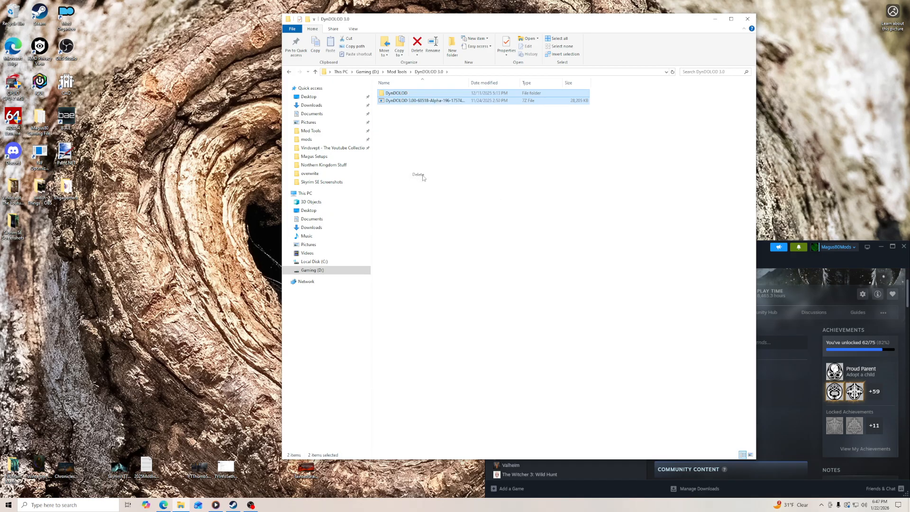
{"action": "left_click", "coordinate": [398, 72]}
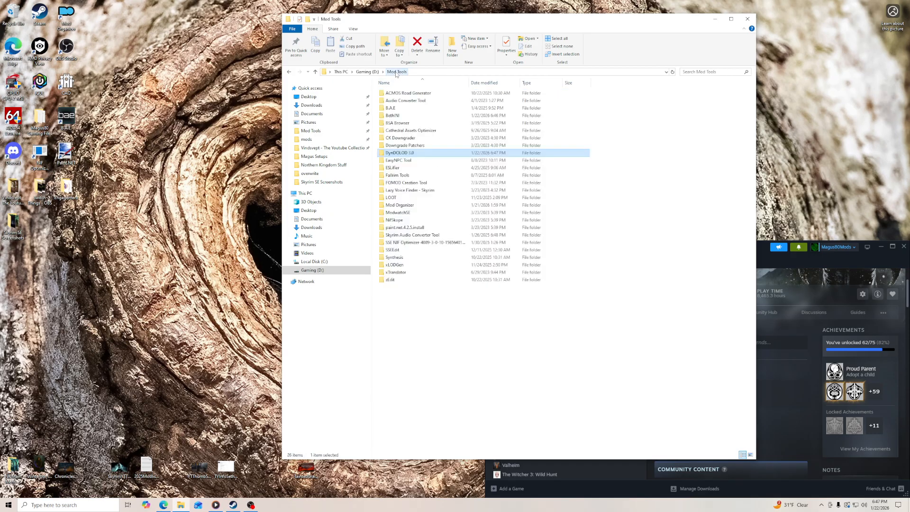
- Check the contents of the EasyNPC Tool and ESLifier folders, and delete the ESLifier folder from Mod Tools
{"action": "double_click", "coordinate": [404, 161]}
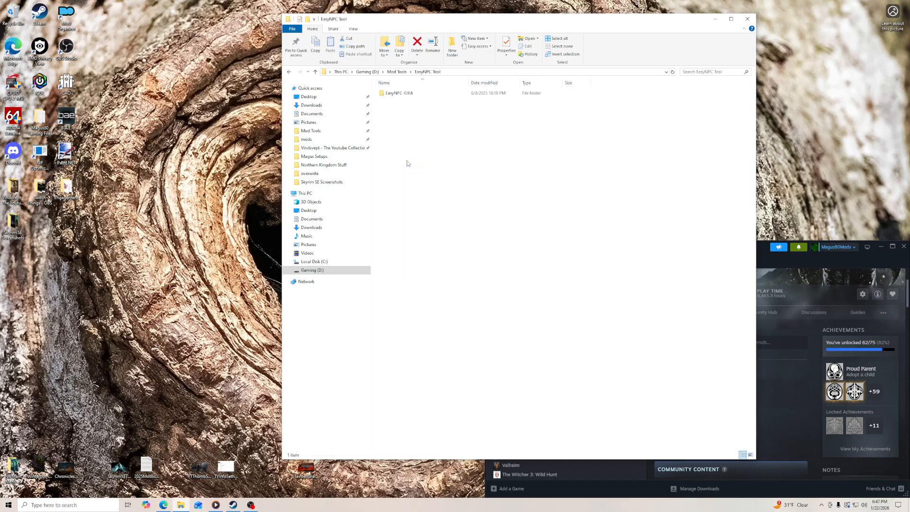
{"action": "left_click", "coordinate": [398, 72]}
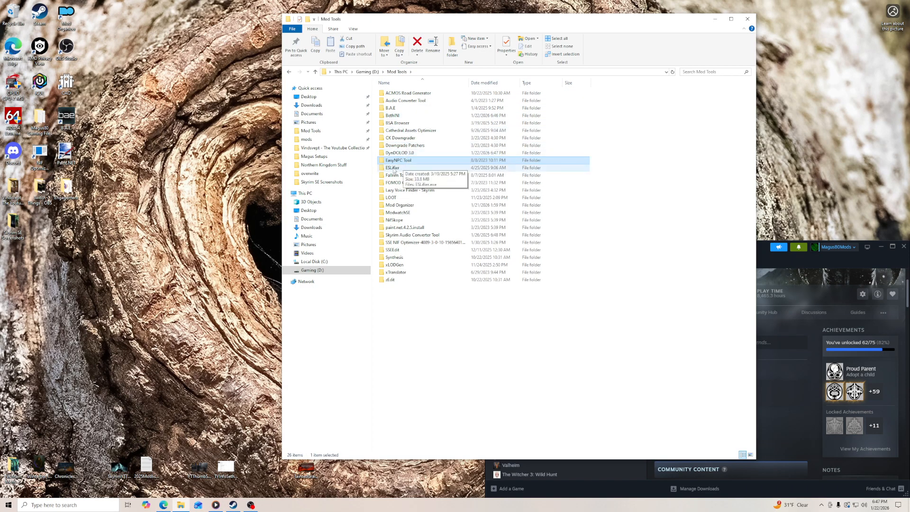
{"action": "double_click", "coordinate": [398, 170]}
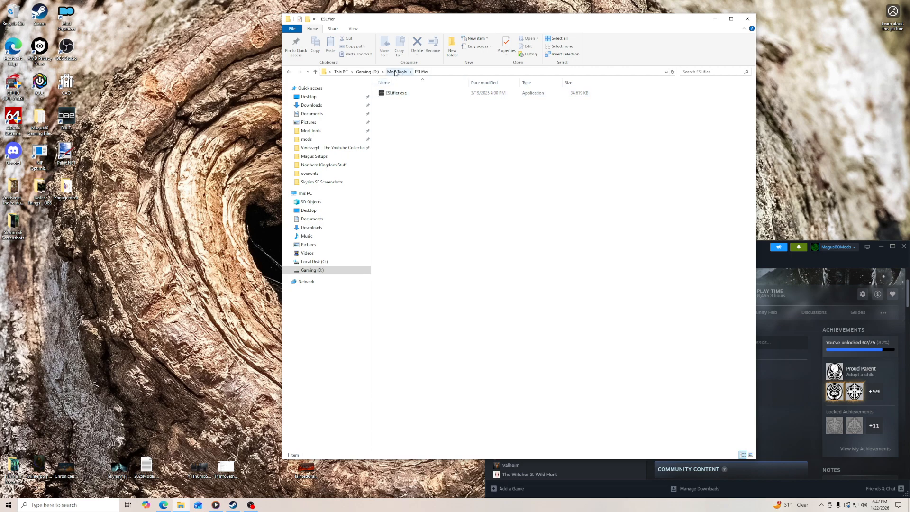
{"action": "left_click", "coordinate": [396, 72]}
{"action": "right_click", "coordinate": [399, 170]}
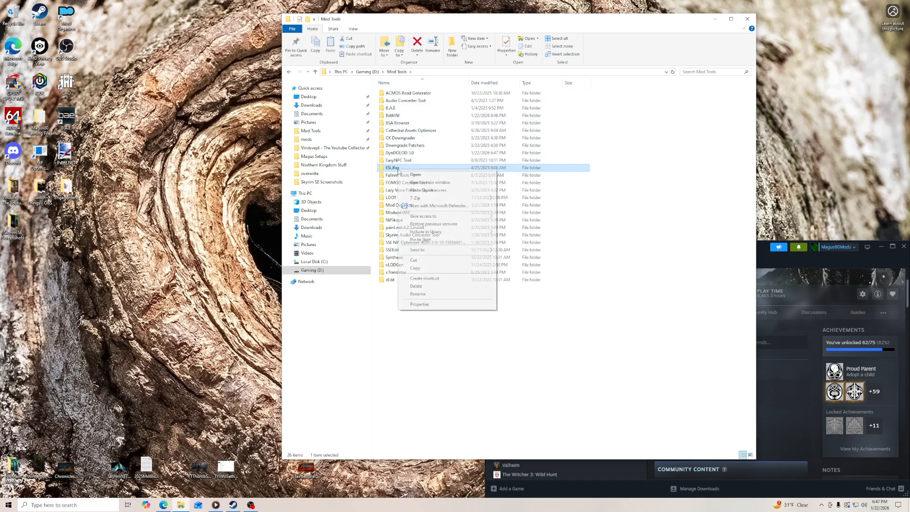
{"action": "left_click", "coordinate": [430, 287]}
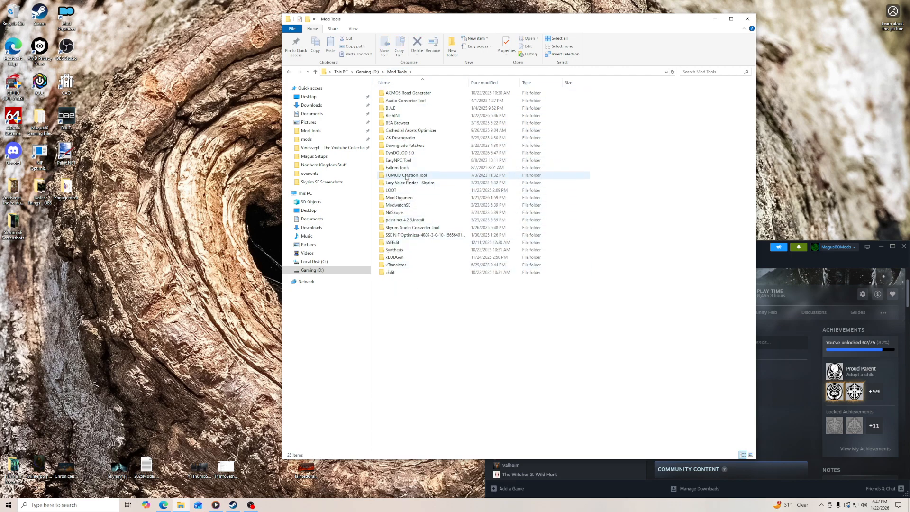
- Check the two ReSaver executables in the Fallrim Tools folder and return to Mod Tools
{"action": "double_click", "coordinate": [403, 169]}
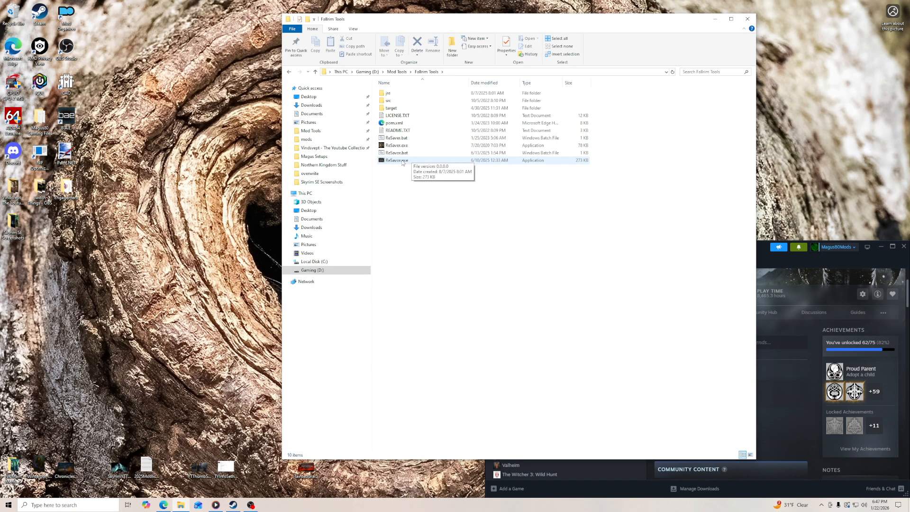
{"action": "left_click", "coordinate": [402, 162]}
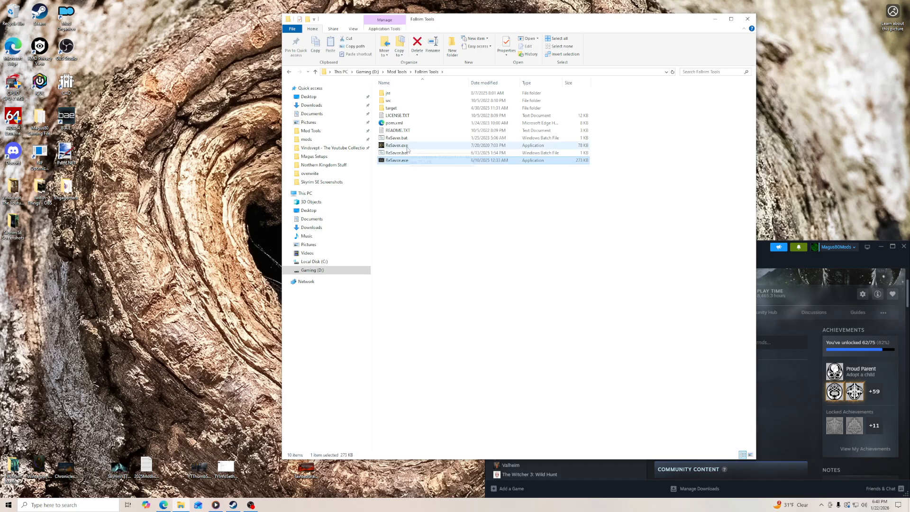
{"action": "left_click", "coordinate": [397, 145]}
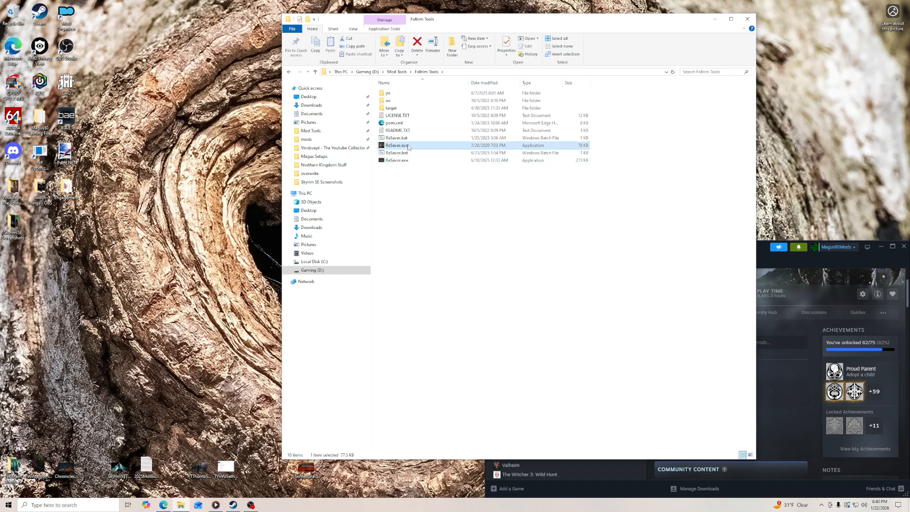
{"action": "left_click", "coordinate": [397, 71]}
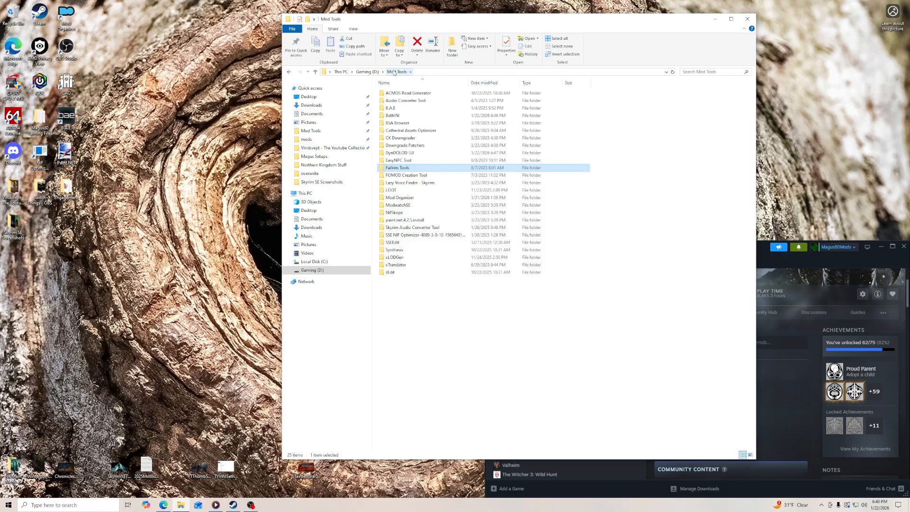
- Uninstall LOOT with unins000.exe from Mod Tools\LOOT\LOOT, including its settings and user metadata, and return to Mod Tools
{"action": "double_click", "coordinate": [412, 190]}
{"action": "double_click", "coordinate": [394, 96]}
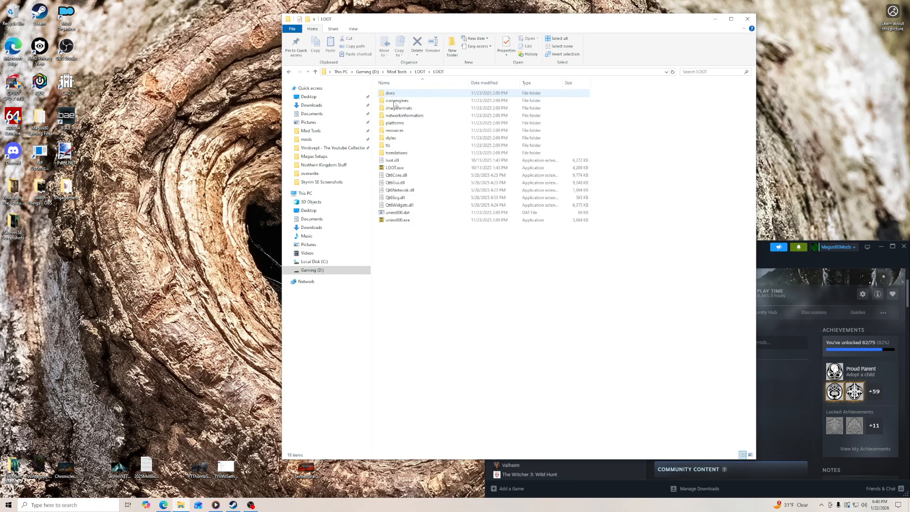
{"action": "double_click", "coordinate": [402, 221]}
{"action": "key", "text": "Return"}
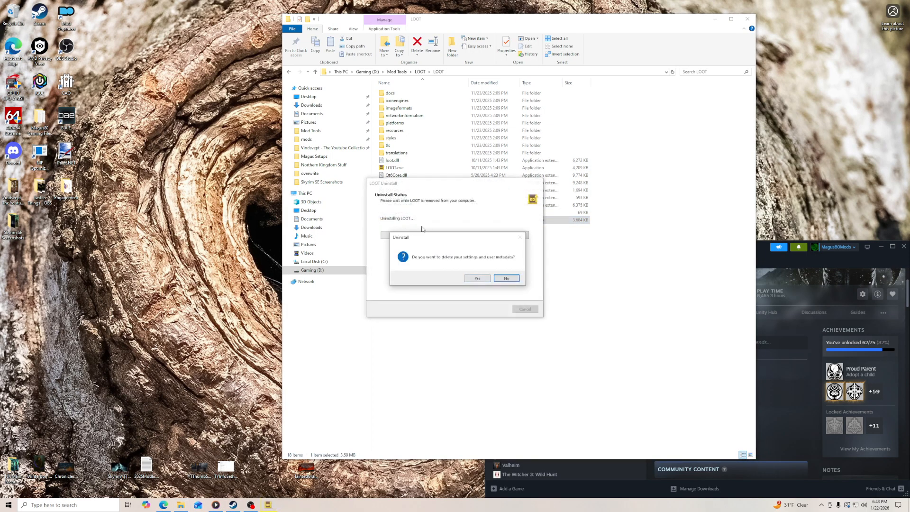
{"action": "left_click", "coordinate": [477, 280]}
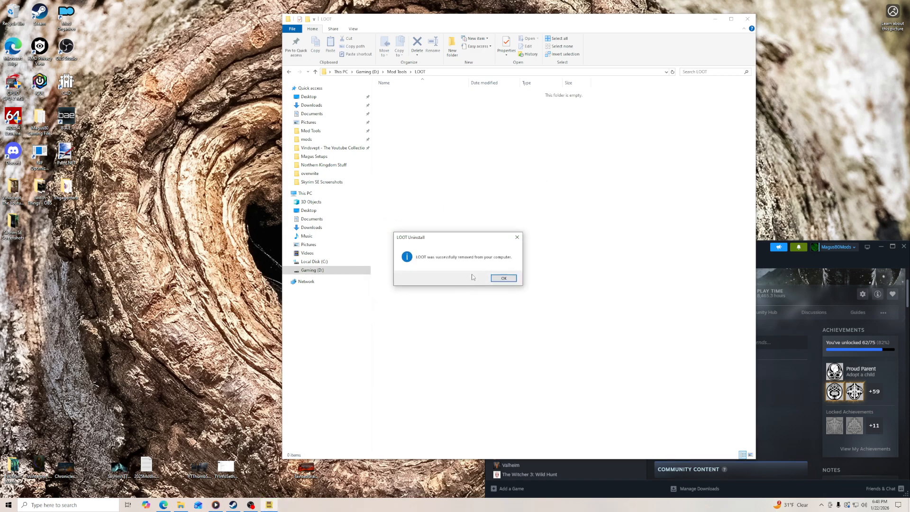
{"action": "left_click", "coordinate": [504, 279]}
{"action": "left_click", "coordinate": [397, 72]}
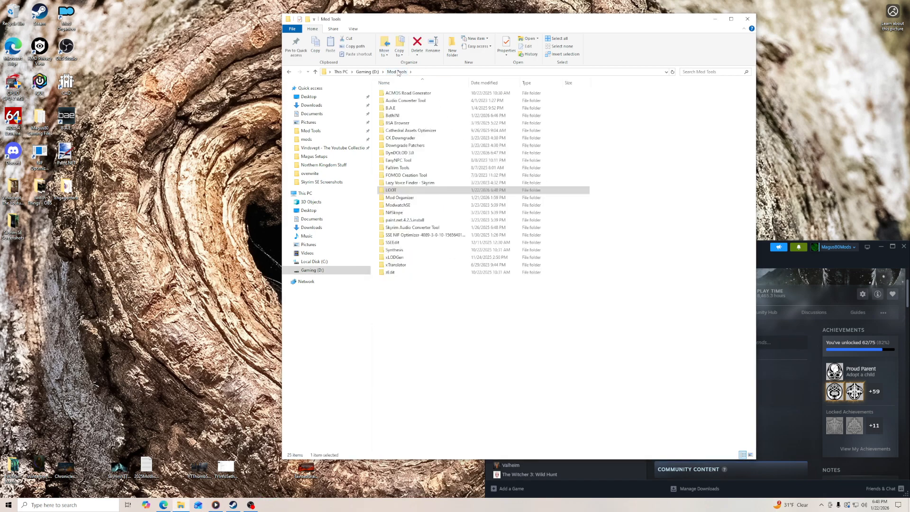
- Empty the CACHE folder inside Mod Tools\SSEEdit and return to Mod Tools
{"action": "double_click", "coordinate": [400, 244]}
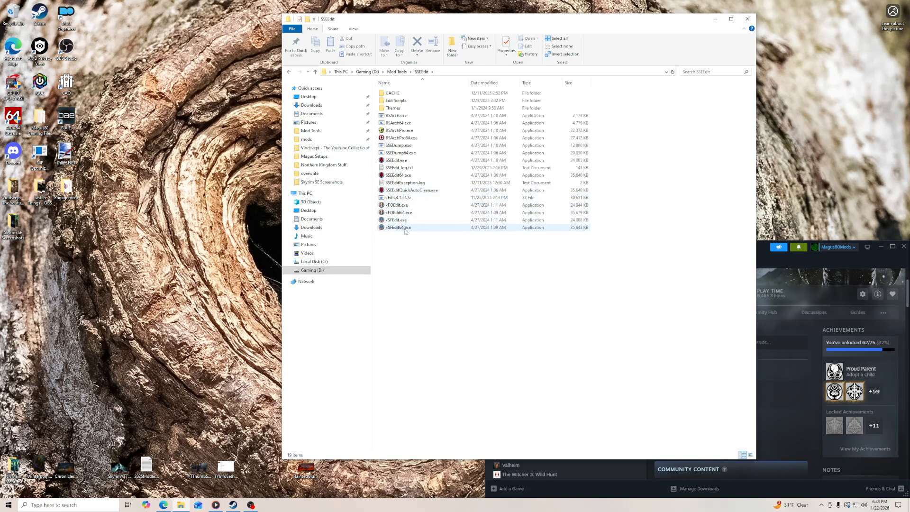
{"action": "double_click", "coordinate": [392, 93]}
{"action": "left_click", "coordinate": [399, 95]}
{"action": "key", "text": "ctrl+a"}
{"action": "key", "text": "Delete"}
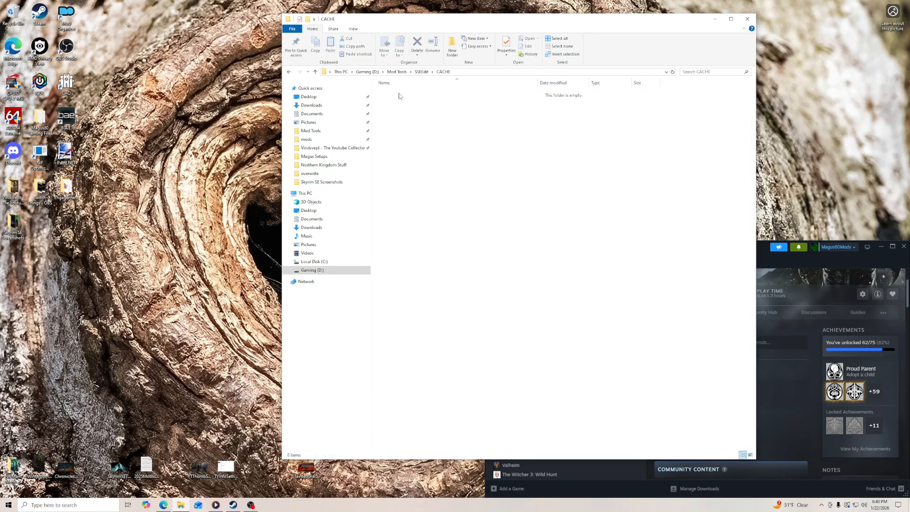
{"action": "left_click", "coordinate": [421, 72]}
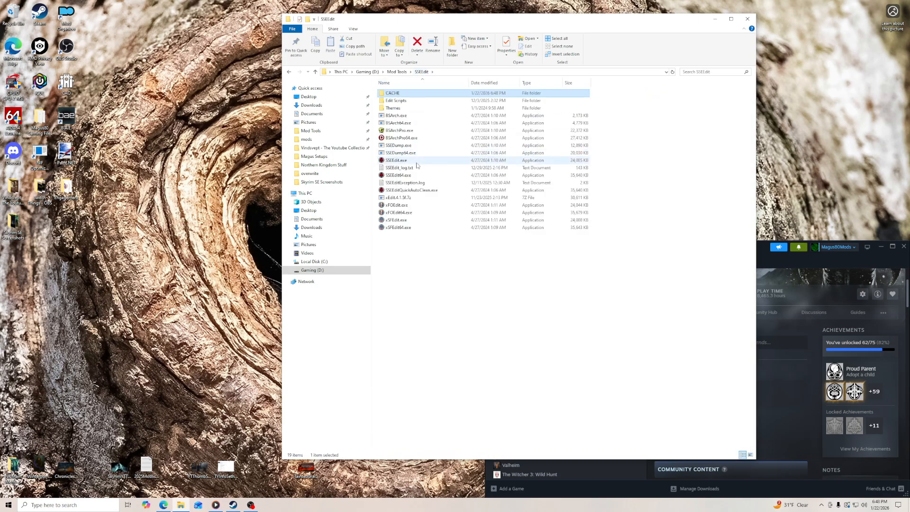
{"action": "left_click", "coordinate": [405, 71]}
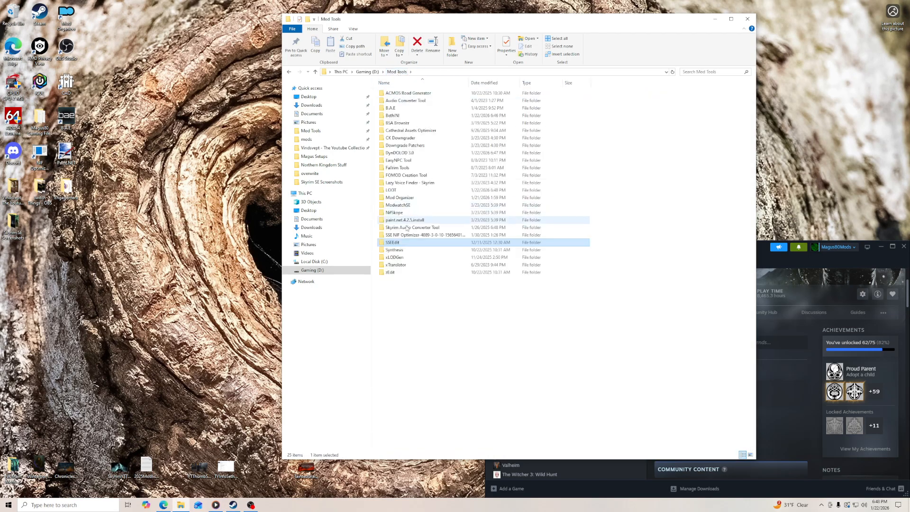
- Check the contents of the Synthesis folder and return to Mod Tools
{"action": "left_click", "coordinate": [400, 251]}
{"action": "double_click", "coordinate": [400, 250]}
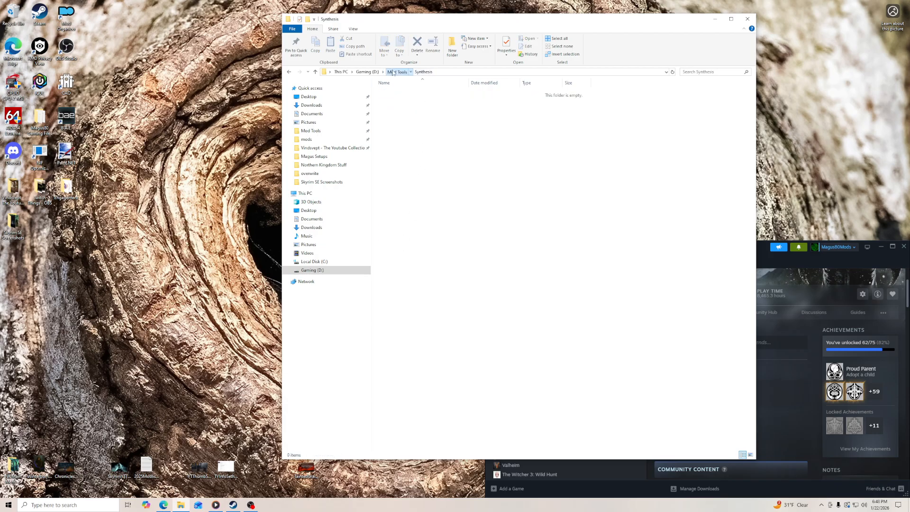
{"action": "left_click", "coordinate": [398, 72]}
- Delete the xLODGen folder and its 7z archive inside Mod Tools\xLODGen and return to Mod Tools
{"action": "left_click", "coordinate": [395, 258]}
{"action": "double_click", "coordinate": [396, 258]}
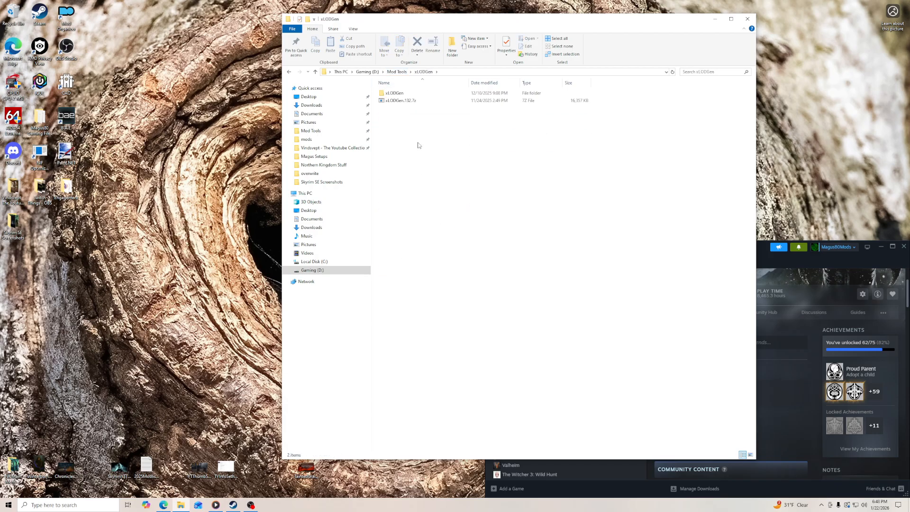
{"action": "key", "text": "ctrl+a"}
{"action": "right_click", "coordinate": [397, 95]}
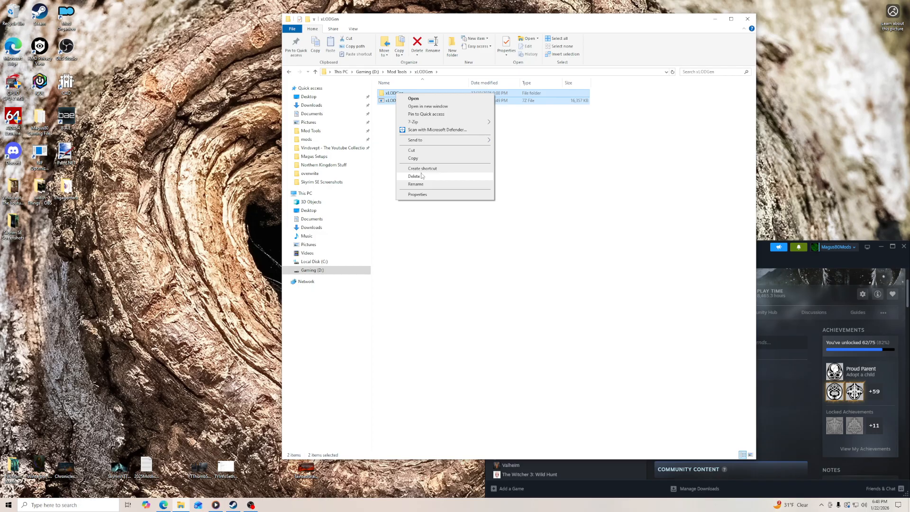
{"action": "left_click", "coordinate": [414, 176]}
{"action": "key", "text": "BackSpace"}
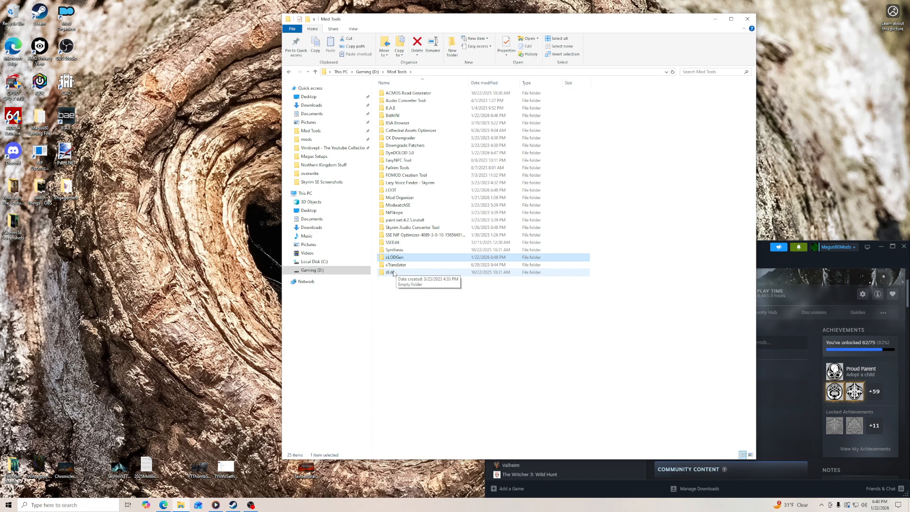
{"action": "left_click", "coordinate": [394, 273]}
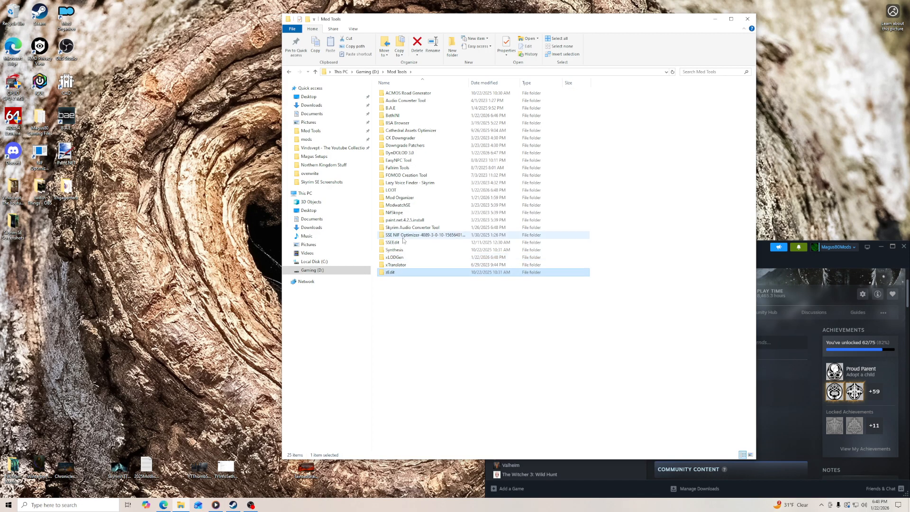
- Permanently delete all contents of Mod Tools\Mod Organizer, including the mods, downloads, profiles and overwrite folders
{"action": "double_click", "coordinate": [400, 198]}
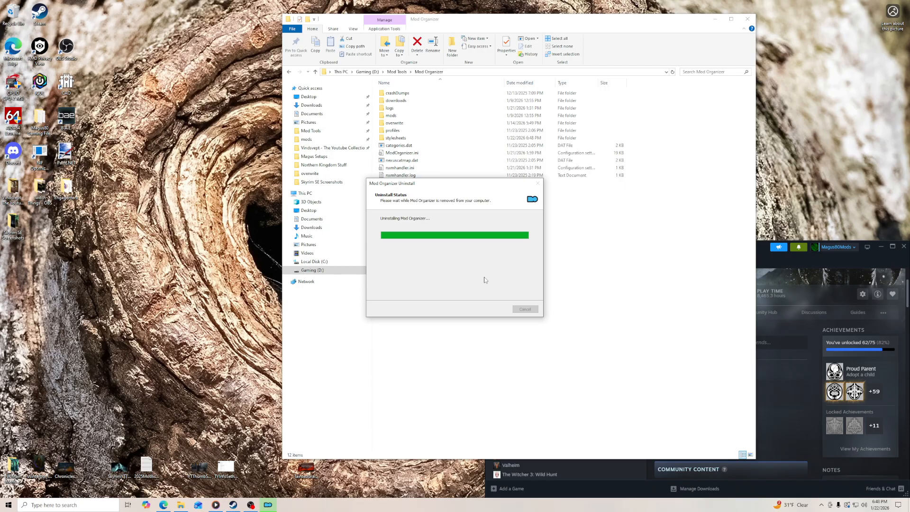
{"action": "double_click", "coordinate": [392, 116]}
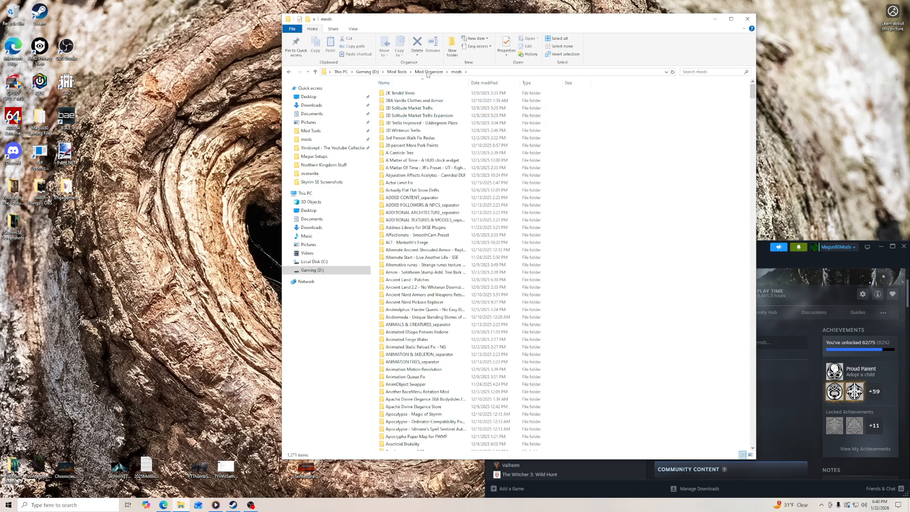
{"action": "key", "text": "alt+Left"}
{"action": "left_click_drag", "start_coordinate": [420, 195], "coordinate": [398, 91]}
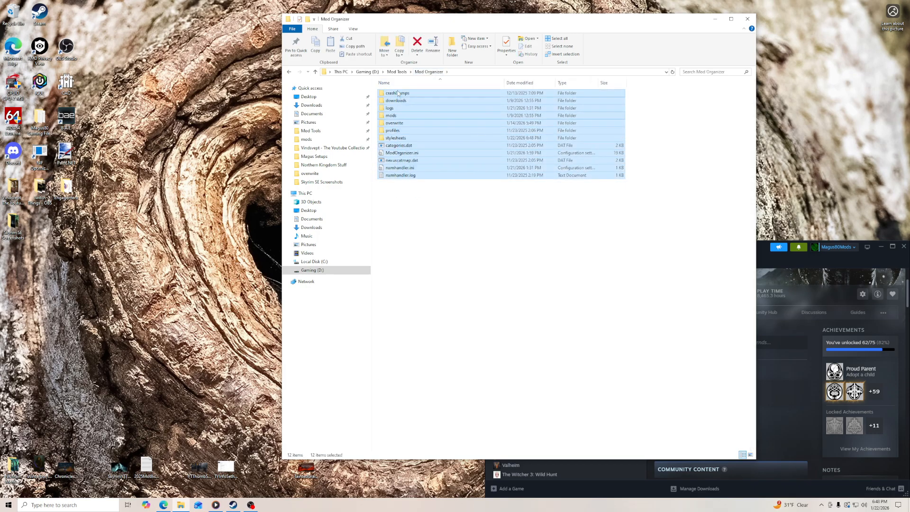
{"action": "right_click", "coordinate": [397, 91]}
{"action": "left_click", "coordinate": [415, 174]}
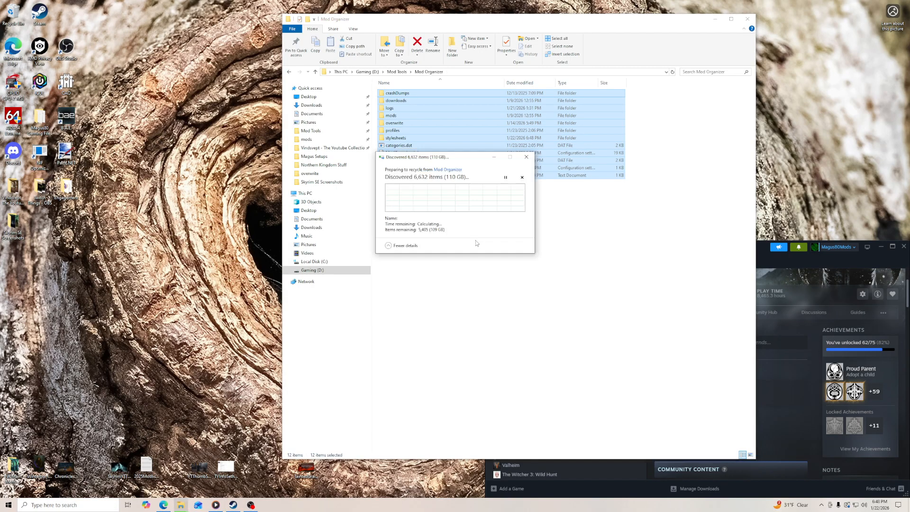
{"action": "left_click_drag", "start_coordinate": [455, 157], "coordinate": [199, 109]}
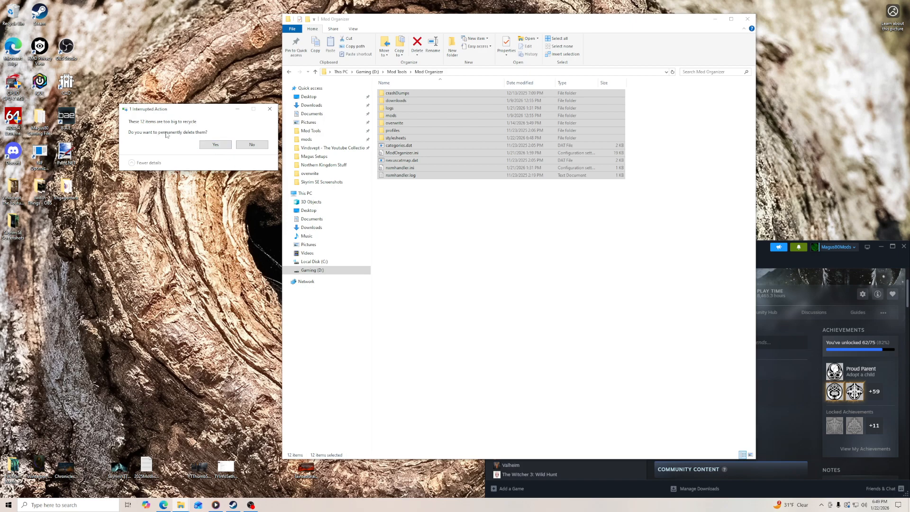
{"action": "left_click", "coordinate": [209, 145]}
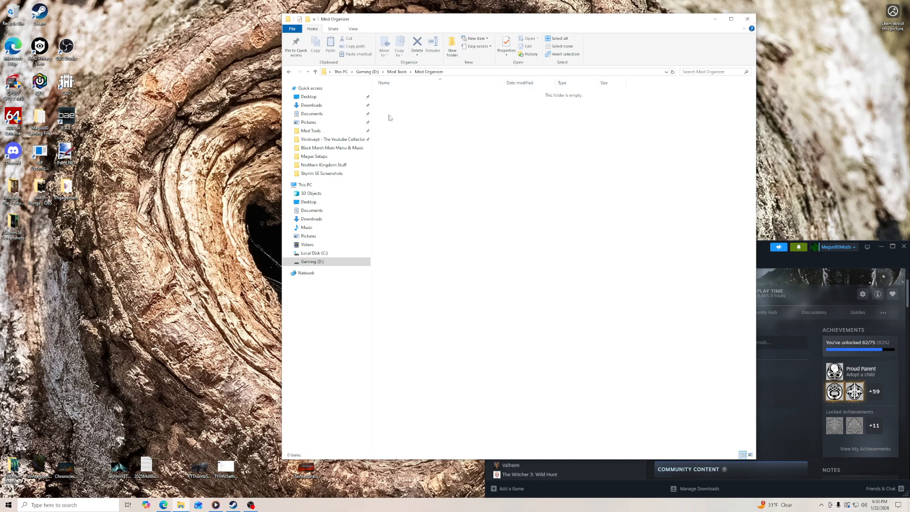
- Delete the Tainted Grail thumbnail, Skyrim images, mod archives and LOOT and Mod Organizer installers from Downloads, down to the "I'm walkin' here" archive, keeping personal documents
{"action": "left_click", "coordinate": [316, 107]}
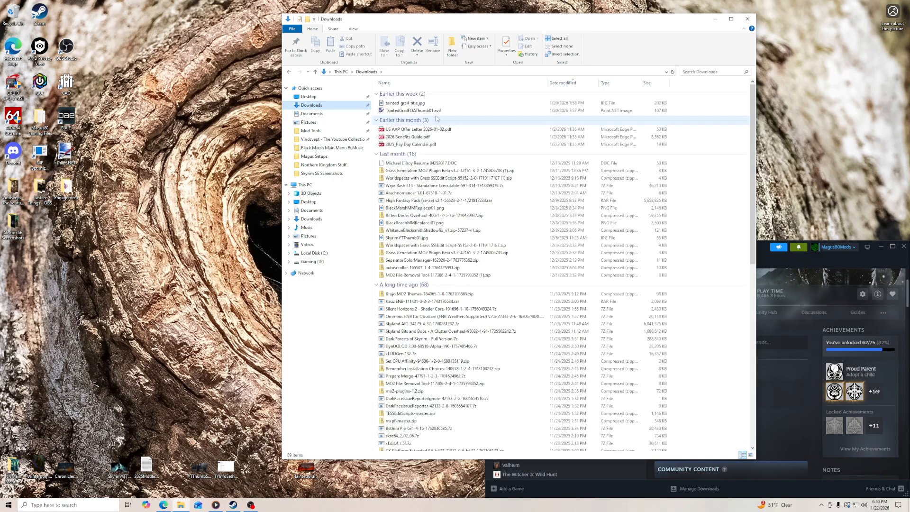
{"action": "left_click", "coordinate": [423, 111]}
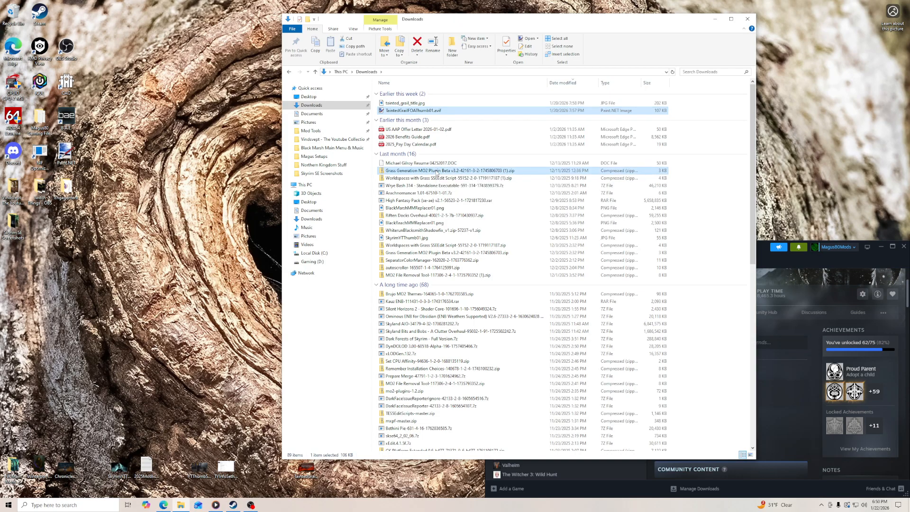
{"action": "left_click", "coordinate": [437, 172], "text": "ctrl"}
{"action": "left_click", "coordinate": [436, 179], "text": "ctrl"}
{"action": "left_click", "coordinate": [436, 187], "text": "ctrl"}
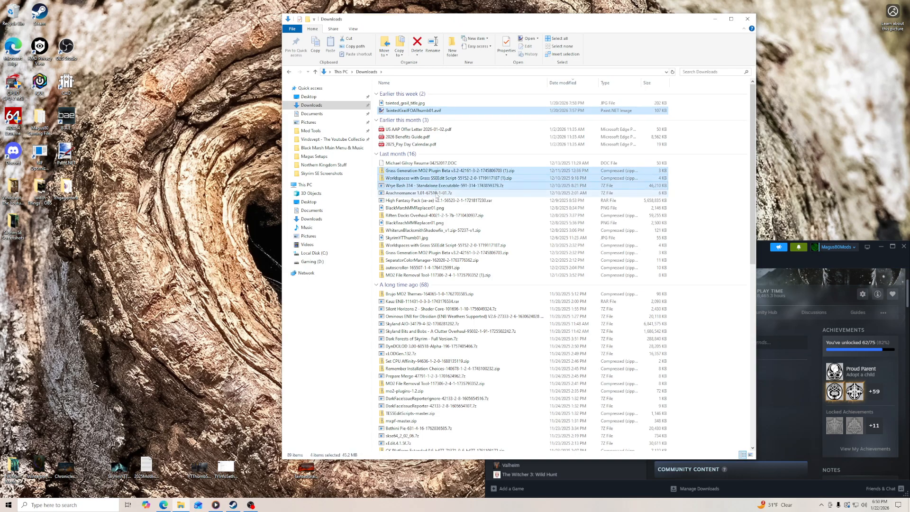
{"action": "left_click", "coordinate": [436, 200], "text": "ctrl"}
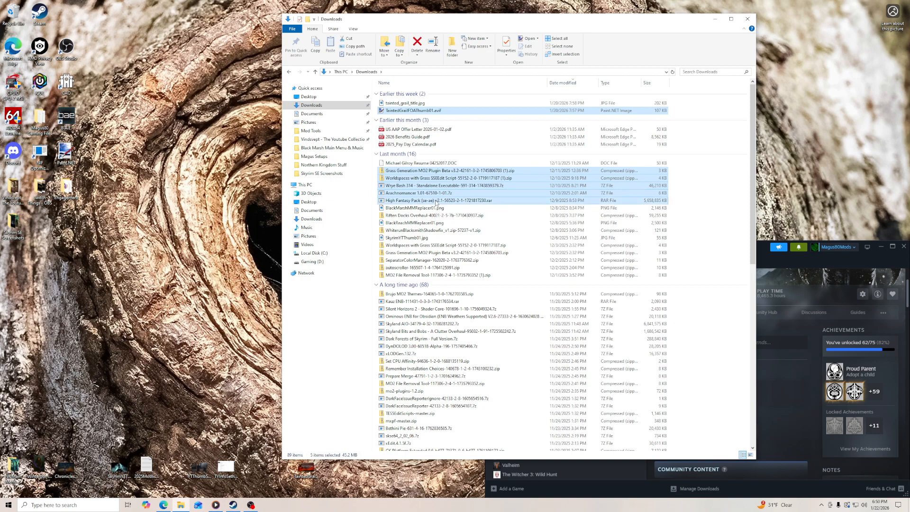
{"action": "left_click", "coordinate": [435, 209], "text": "ctrl"}
{"action": "left_click", "coordinate": [436, 216], "text": "ctrl"}
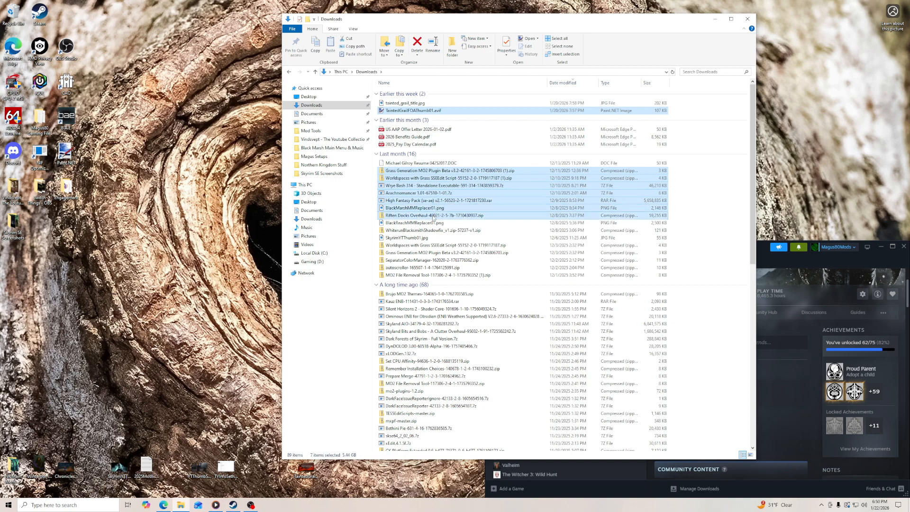
{"action": "left_click", "coordinate": [434, 224], "text": "ctrl"}
{"action": "left_click", "coordinate": [428, 238], "text": "ctrl"}
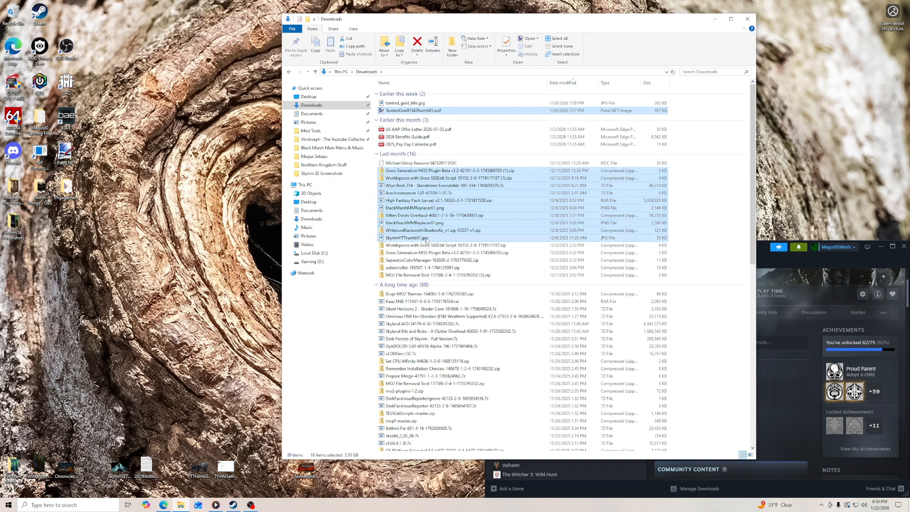
{"action": "left_click", "coordinate": [427, 245], "text": "ctrl"}
{"action": "left_click", "coordinate": [424, 252], "text": "ctrl"}
{"action": "left_click", "coordinate": [421, 261], "text": "ctrl"}
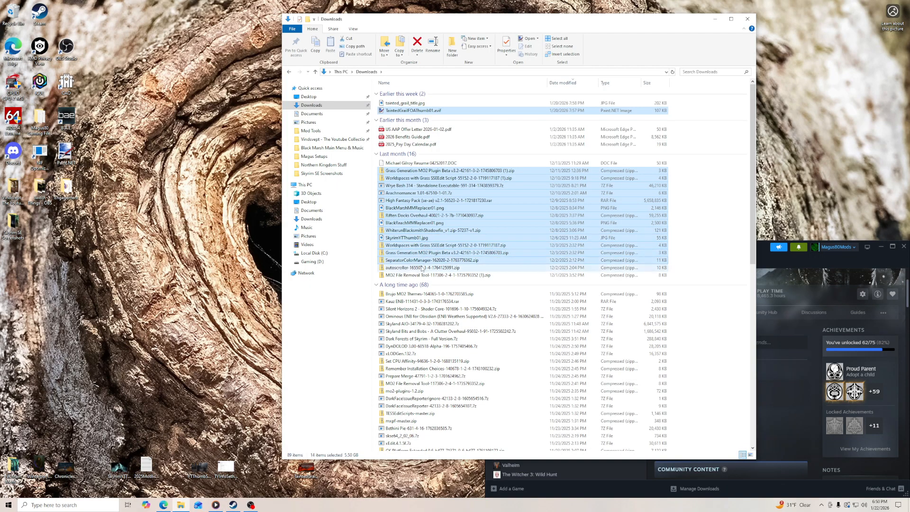
{"action": "left_click", "coordinate": [426, 268], "text": "ctrl"}
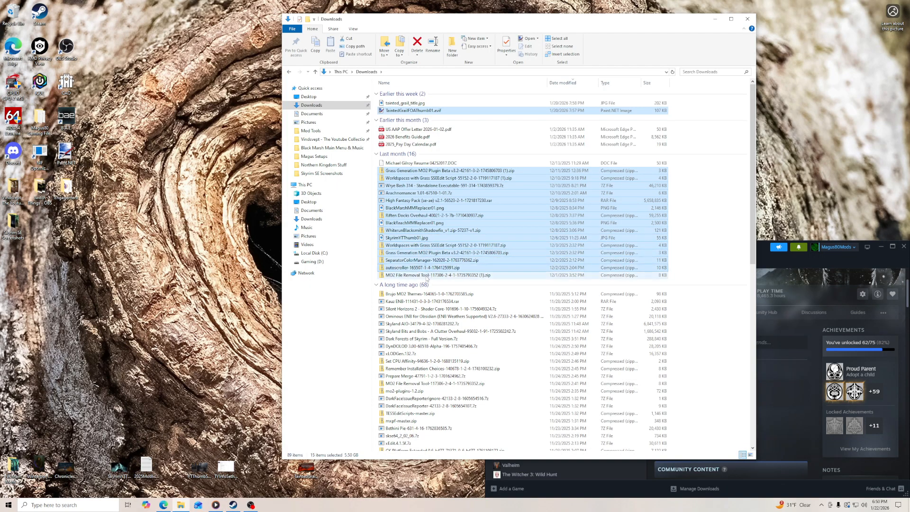
{"action": "left_click", "coordinate": [427, 275], "text": "ctrl"}
{"action": "left_click", "coordinate": [426, 294], "text": "ctrl"}
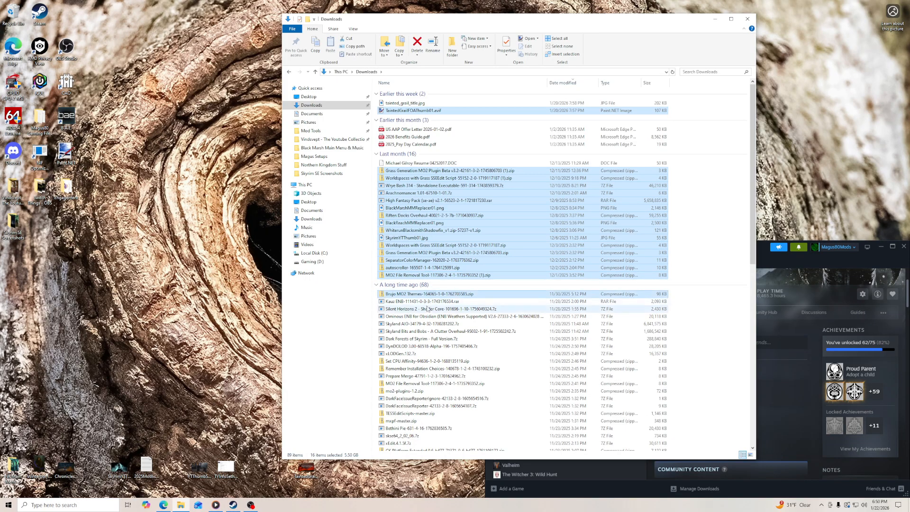
{"action": "left_click", "coordinate": [427, 301], "text": "ctrl"}
{"action": "left_click", "coordinate": [427, 309], "text": "ctrl"}
{"action": "left_click", "coordinate": [426, 317], "text": "ctrl"}
{"action": "left_click", "coordinate": [424, 324], "text": "ctrl"}
{"action": "left_click", "coordinate": [422, 331], "text": "ctrl"}
{"action": "left_click", "coordinate": [420, 338], "text": "ctrl"}
{"action": "left_click", "coordinate": [419, 346], "text": "ctrl"}
{"action": "left_click", "coordinate": [417, 354], "text": "ctrl"}
{"action": "left_click", "coordinate": [416, 361], "text": "ctrl"}
{"action": "left_click", "coordinate": [415, 369], "text": "ctrl"}
{"action": "left_click", "coordinate": [414, 376], "text": "ctrl"}
{"action": "left_click", "coordinate": [413, 384], "text": "ctrl"}
{"action": "left_click", "coordinate": [412, 391], "text": "ctrl"}
{"action": "left_click", "coordinate": [411, 398], "text": "ctrl"}
{"action": "left_click", "coordinate": [411, 406], "text": "ctrl"}
{"action": "left_click", "coordinate": [409, 414], "text": "ctrl"}
{"action": "left_click", "coordinate": [408, 421], "text": "ctrl"}
{"action": "left_click", "coordinate": [407, 428], "text": "ctrl"}
{"action": "left_click", "coordinate": [407, 436], "text": "ctrl"}
{"action": "left_click", "coordinate": [406, 443], "text": "ctrl"}
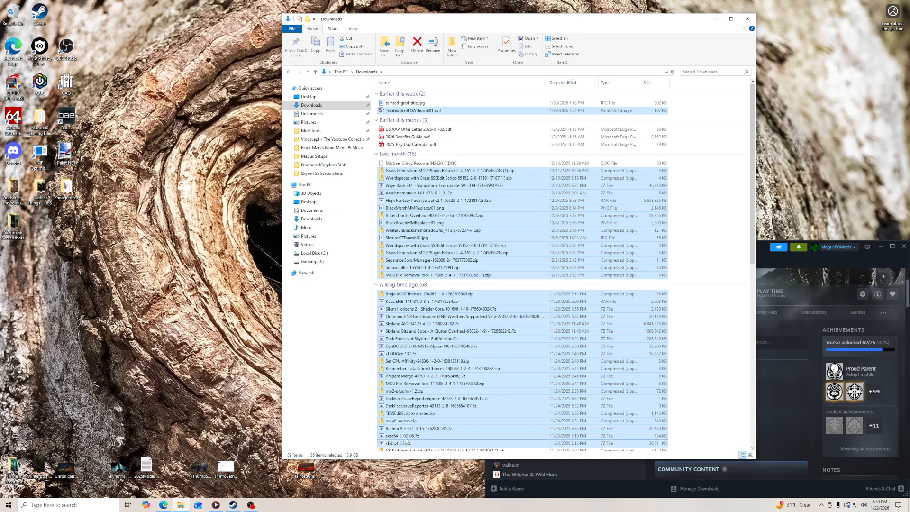
{"action": "scroll", "coordinate": [419, 409], "scroll_direction": "down", "scroll_amount": 5}
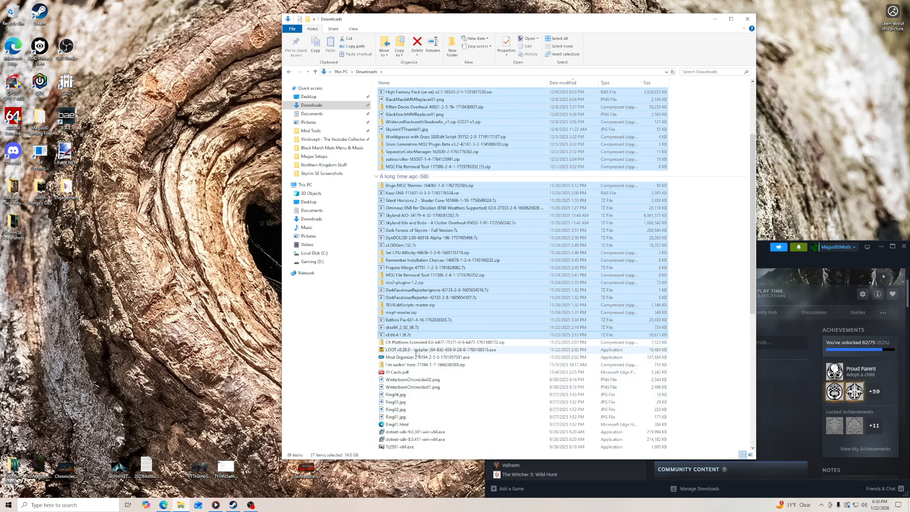
{"action": "left_click", "coordinate": [416, 343], "text": "ctrl"}
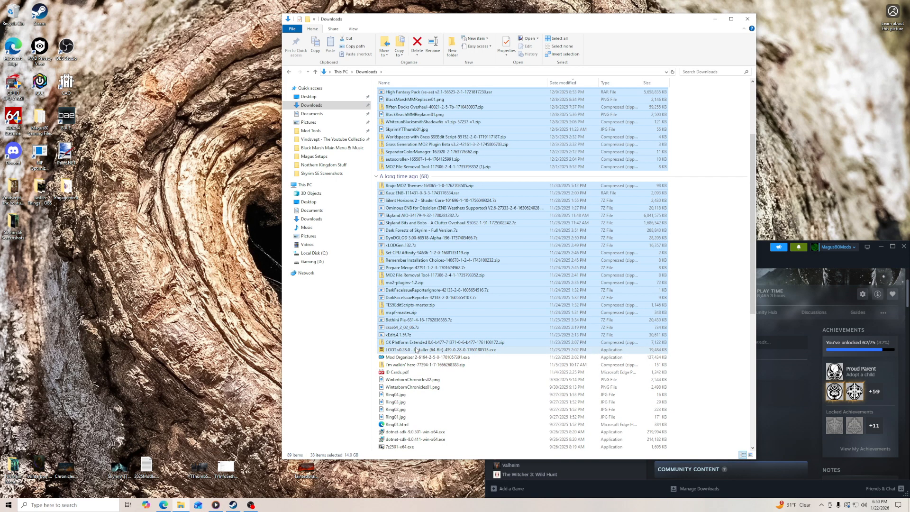
{"action": "left_click", "coordinate": [416, 365], "text": "ctrl+shift"}
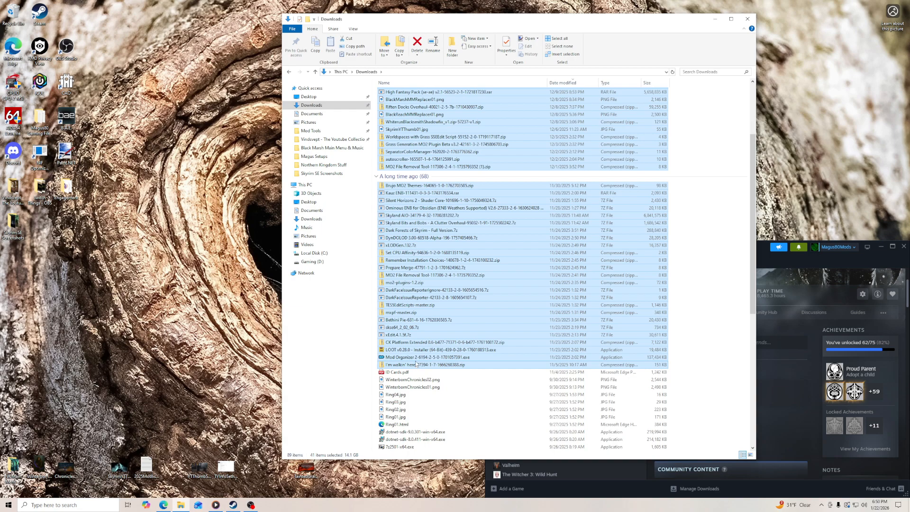
{"action": "right_click", "coordinate": [416, 364]}
{"action": "left_click", "coordinate": [429, 458]}
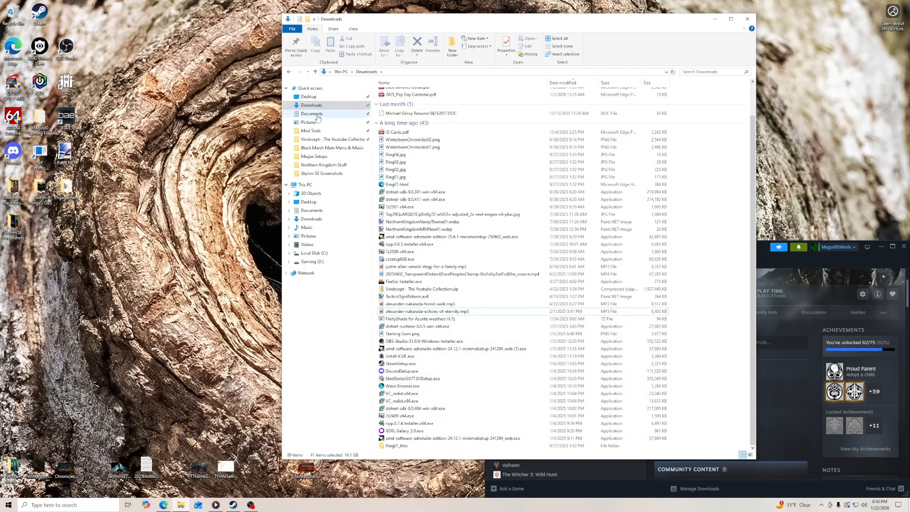
- Delete all contents of Mod Tools\SSEEdit, return to Mod Tools and close the folder window
{"action": "left_click", "coordinate": [311, 130]}
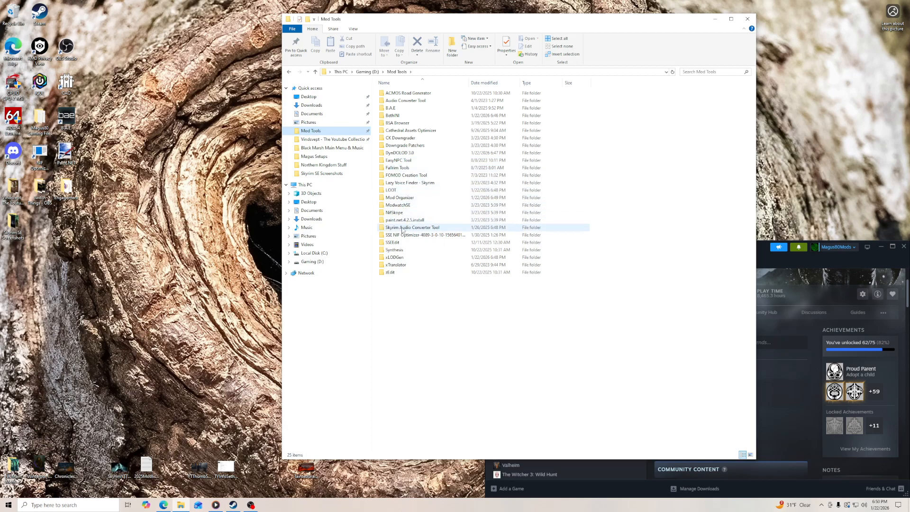
{"action": "double_click", "coordinate": [394, 242]}
{"action": "left_click", "coordinate": [399, 130]}
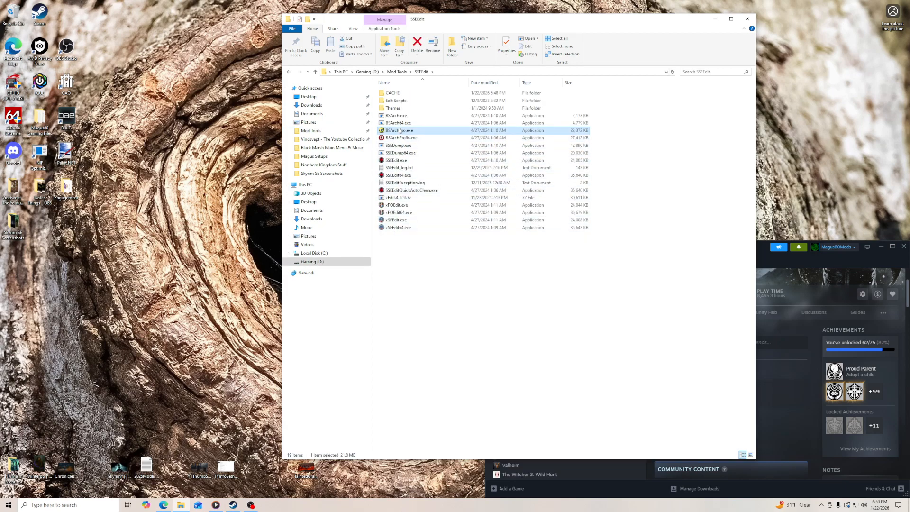
{"action": "key", "text": "ctrl+a"}
{"action": "key", "text": "Delete"}
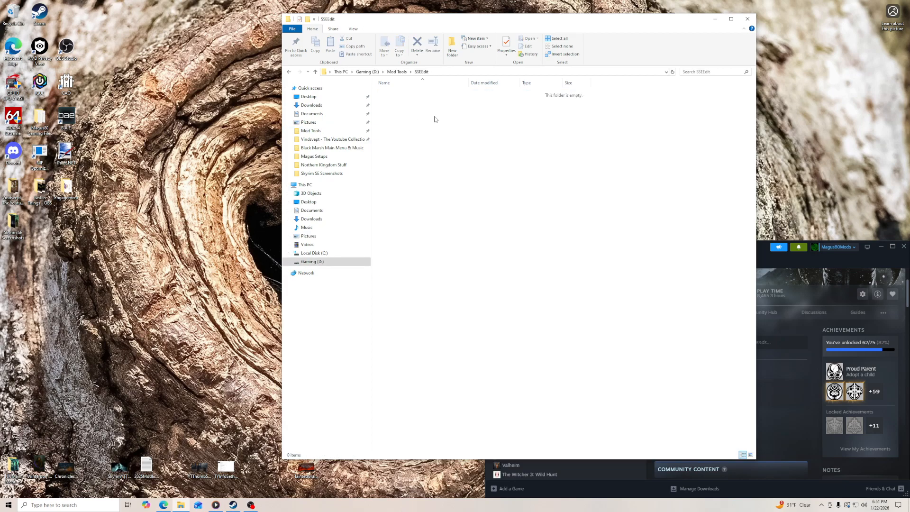
{"action": "left_click", "coordinate": [411, 72]}
{"action": "left_click", "coordinate": [400, 72]}
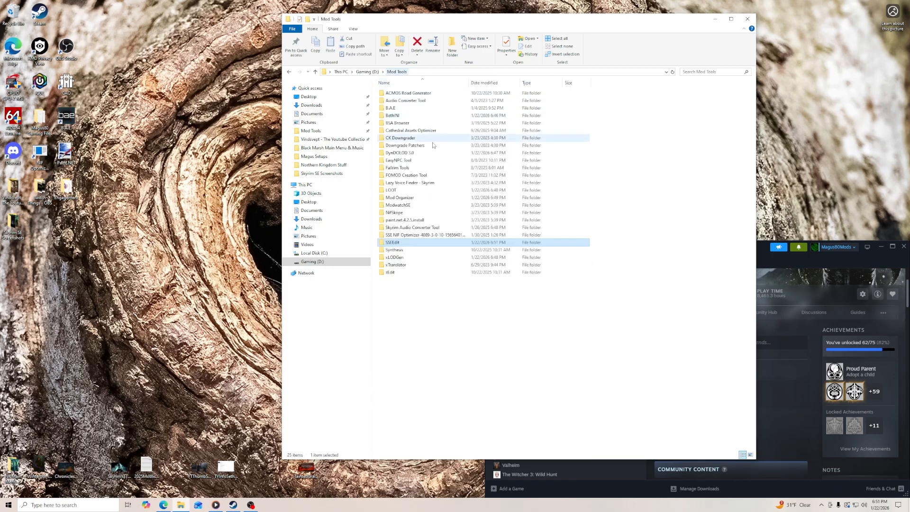
{"action": "left_click", "coordinate": [748, 19]}
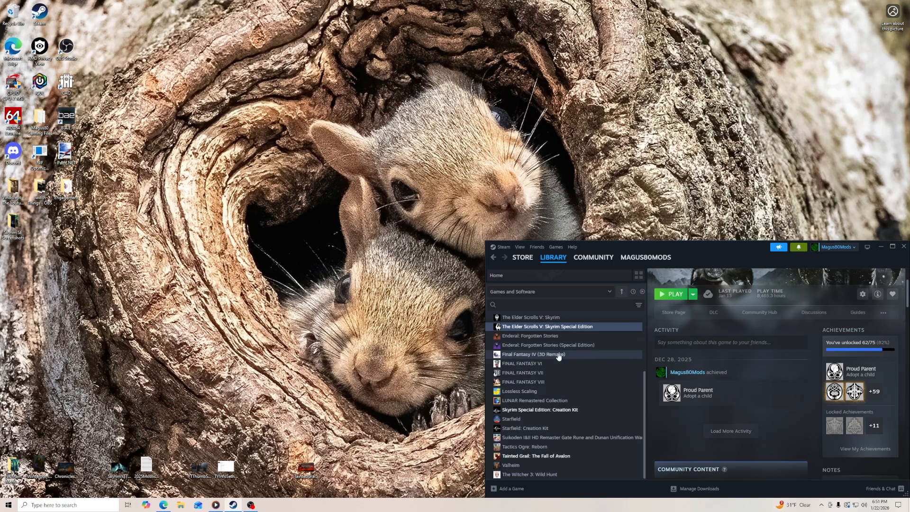
{"action": "key", "text": "Up"}
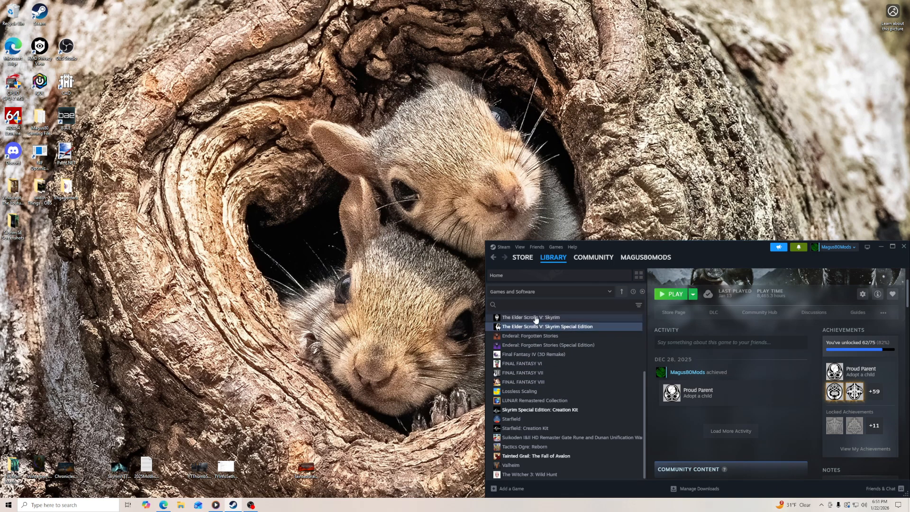
- Uninstall The Elder Scrolls V: Skyrim Special Edition from the Steam library and confirm the removal
{"action": "left_click", "coordinate": [539, 329]}
{"action": "right_click", "coordinate": [540, 328]}
{"action": "mouse_move", "coordinate": [559, 370]}
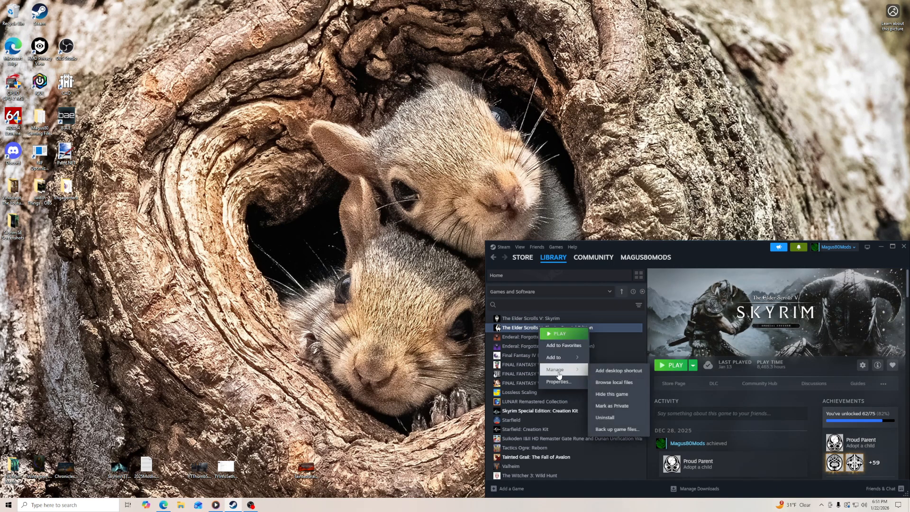
{"action": "left_click", "coordinate": [611, 418]}
{"action": "left_click", "coordinate": [735, 395]}
- Uninstall Skyrim Special Edition: Creation Kit from the Steam library and confirm the removal
{"action": "left_click", "coordinate": [560, 411]}
{"action": "right_click", "coordinate": [561, 412]}
{"action": "mouse_move", "coordinate": [577, 453]}
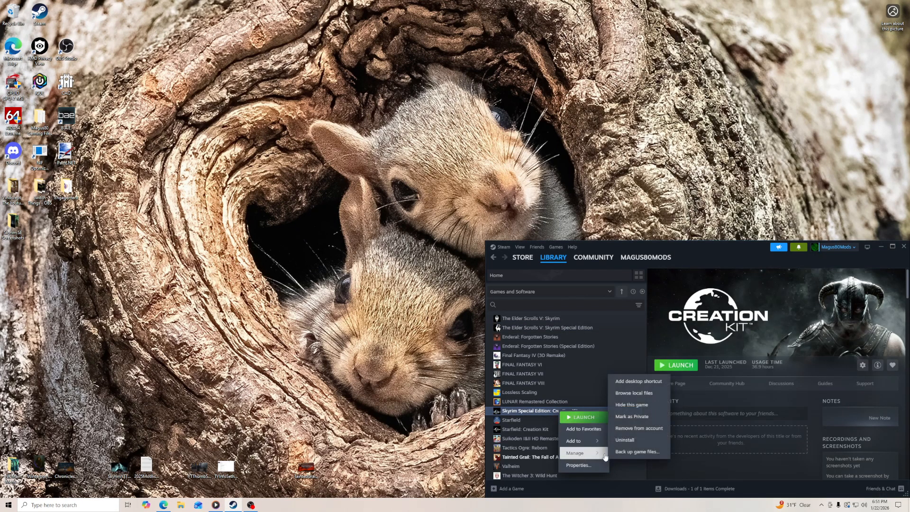
{"action": "left_click", "coordinate": [628, 442]}
{"action": "left_click", "coordinate": [735, 396]}
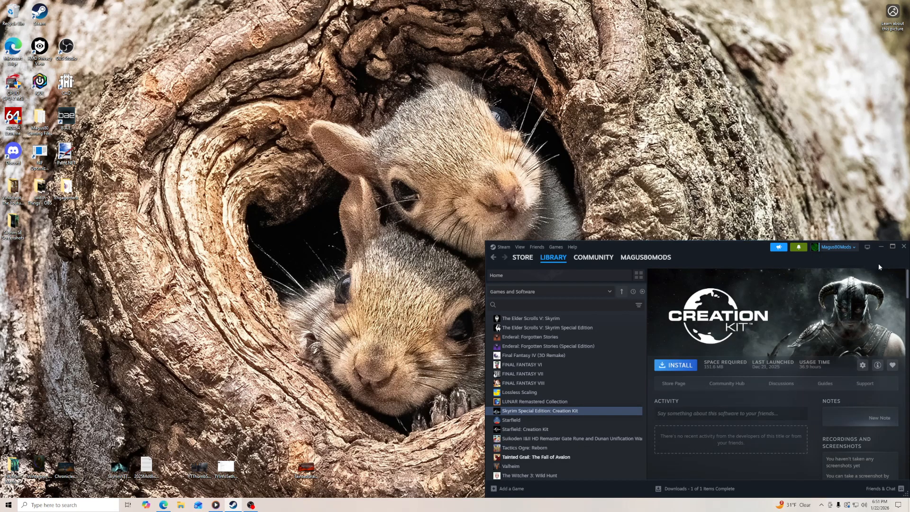
- Close the Steam window and exit the Steam client completely so it stops running in the background
{"action": "left_click_drag", "start_coordinate": [729, 247], "coordinate": [669, 236]}
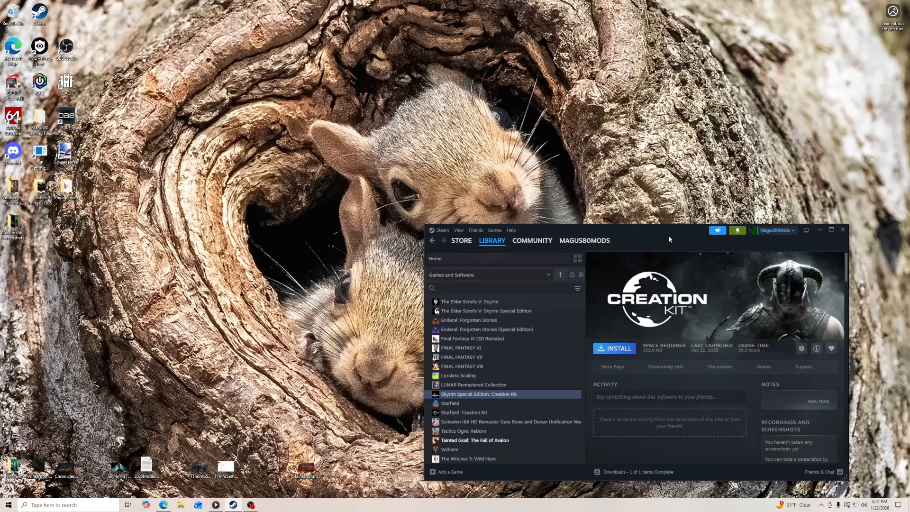
{"action": "left_click", "coordinate": [844, 231]}
{"action": "left_click", "coordinate": [822, 507]}
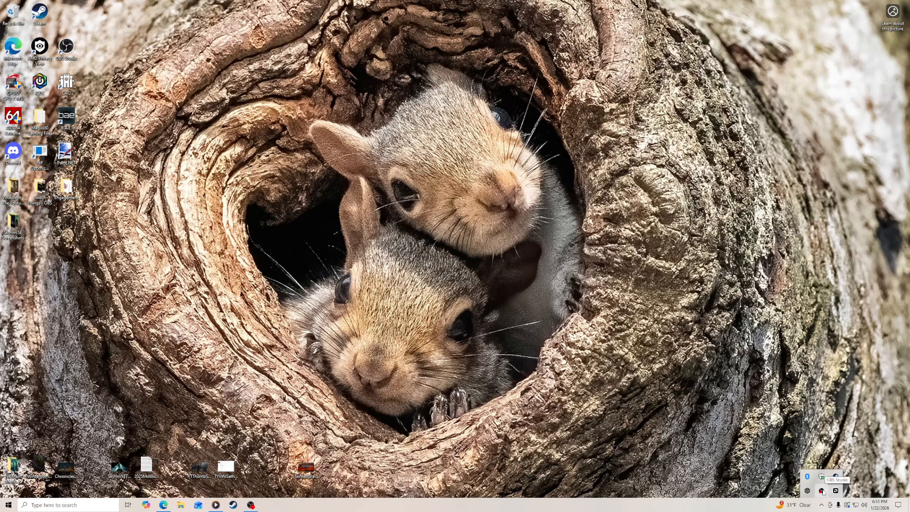
{"action": "right_click", "coordinate": [835, 477]}
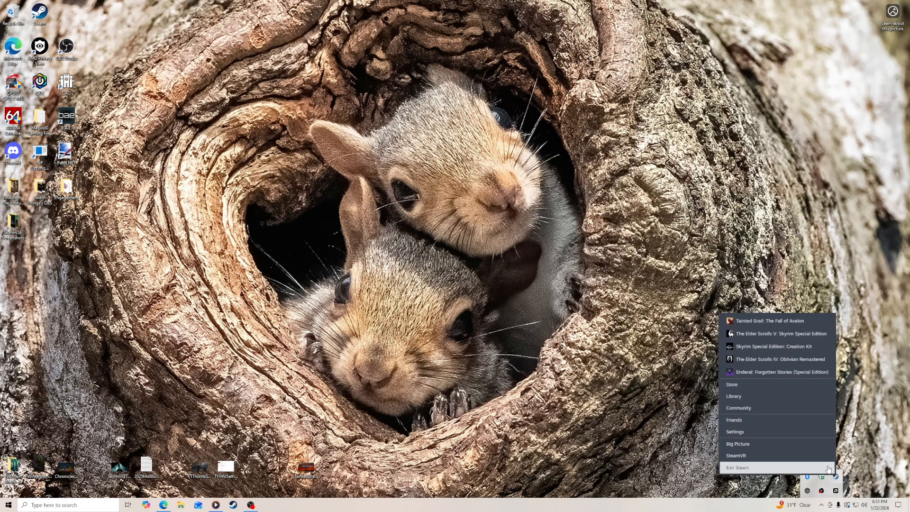
{"action": "left_click", "coordinate": [788, 469]}
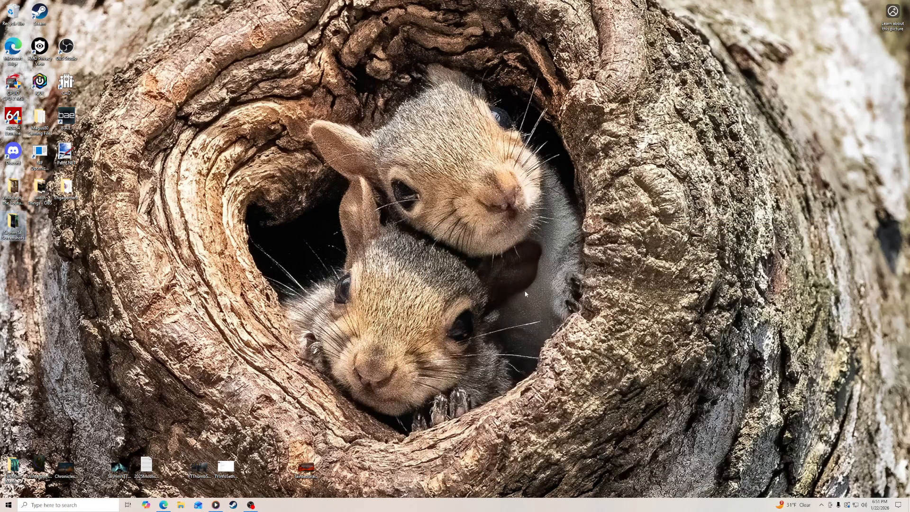
- Permanently empty the Recycle Bin, close its window and relaunch Steam
{"action": "double_click", "coordinate": [13, 13]}
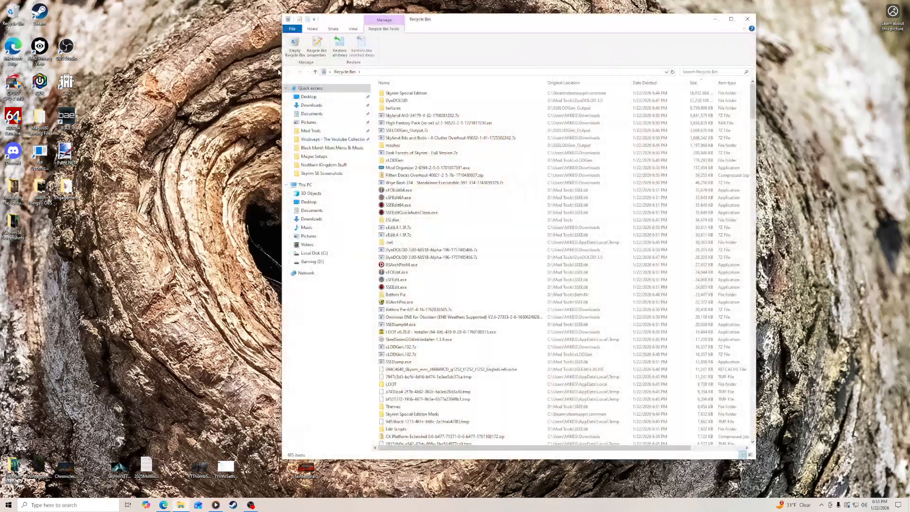
{"action": "left_click", "coordinate": [295, 47]}
{"action": "left_click", "coordinate": [486, 259]}
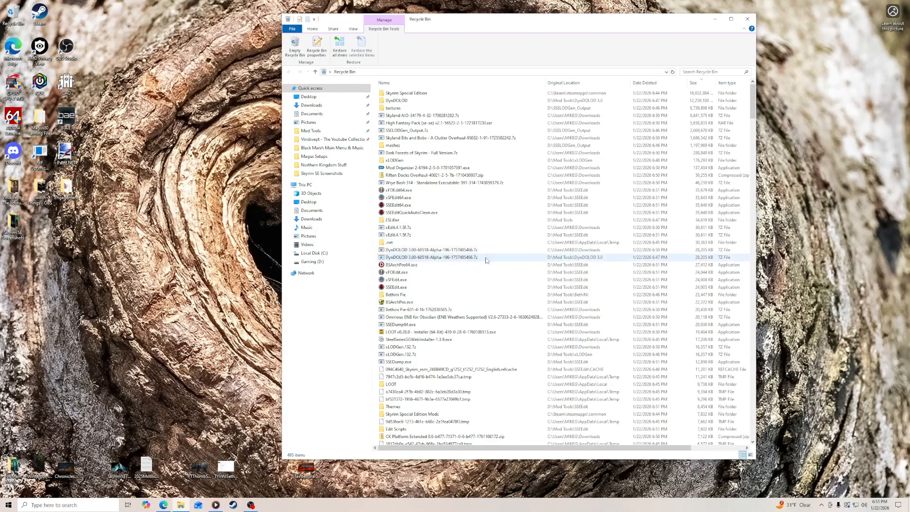
{"action": "left_click_drag", "start_coordinate": [416, 158], "coordinate": [205, 51]}
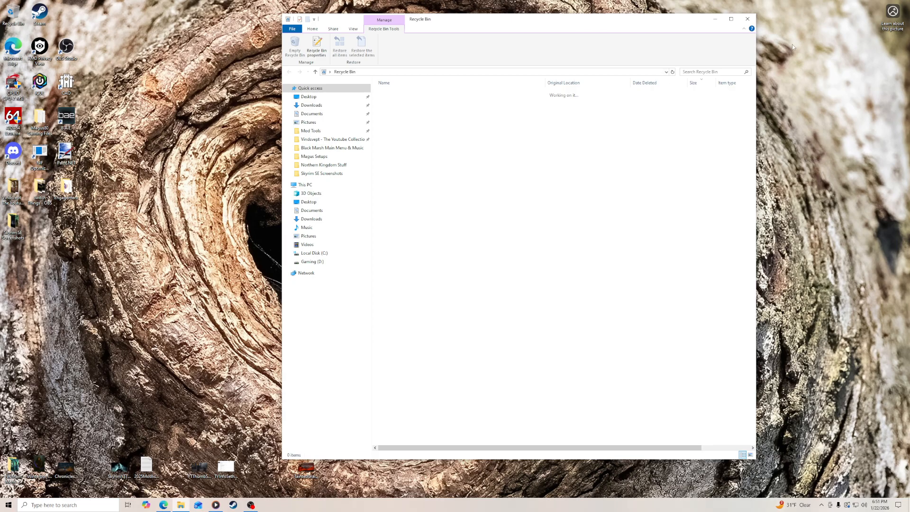
{"action": "left_click", "coordinate": [748, 19]}
{"action": "double_click", "coordinate": [40, 15]}
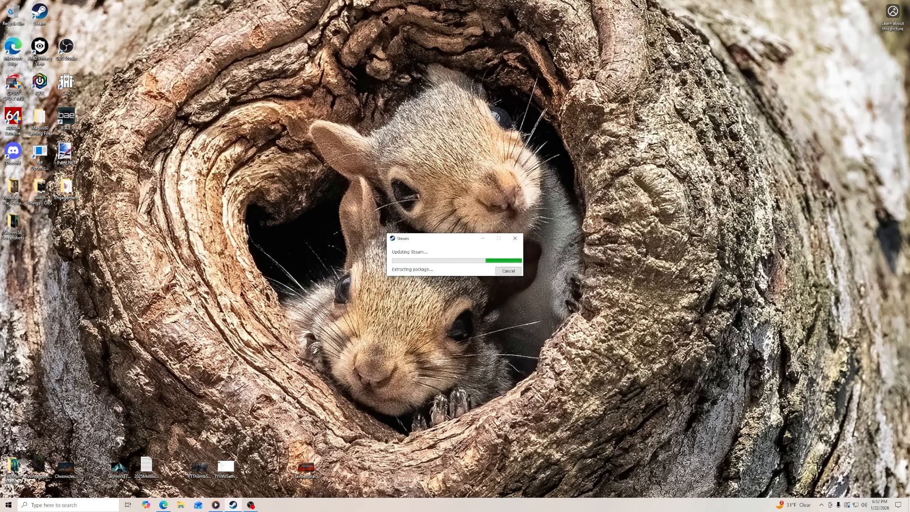
- Rename the existing screenshots folder on the desktop to Magus 2026 Screenshots
{"action": "right_click", "coordinate": [15, 225]}
{"action": "left_click", "coordinate": [51, 366]}
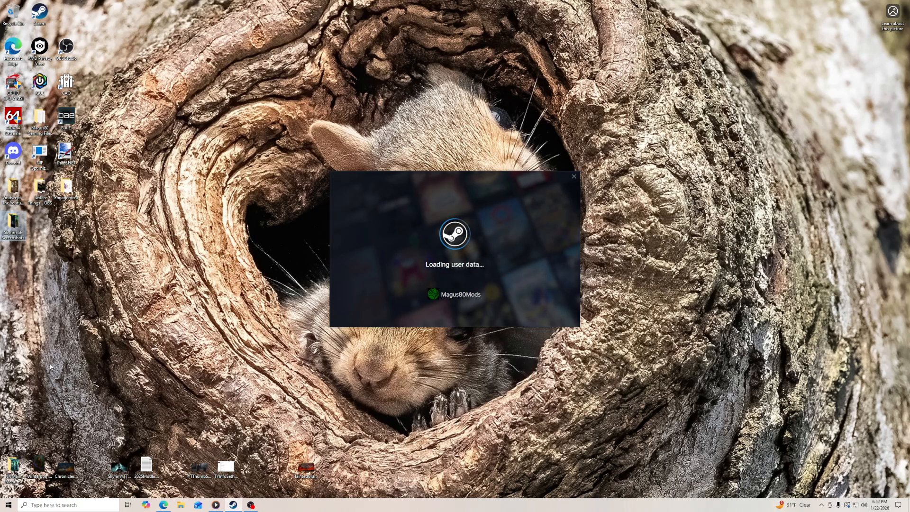
{"action": "right_click", "coordinate": [20, 233]}
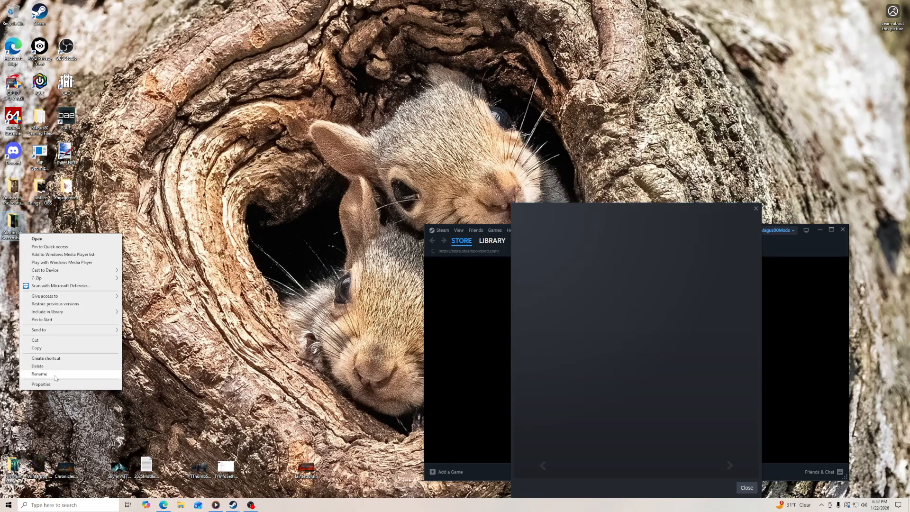
{"action": "left_click", "coordinate": [55, 376]}
{"action": "type", "text": "Magus"}
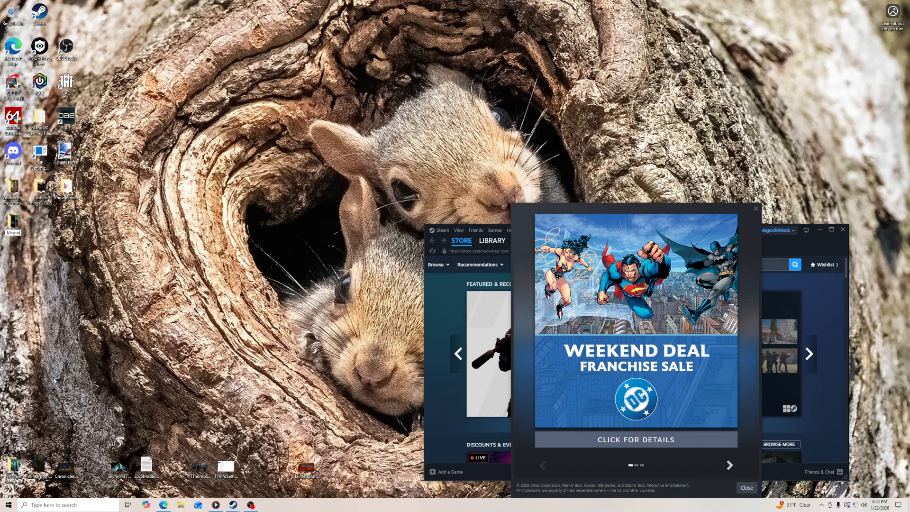
{"action": "type", "text": " 2026 Screenshots"}
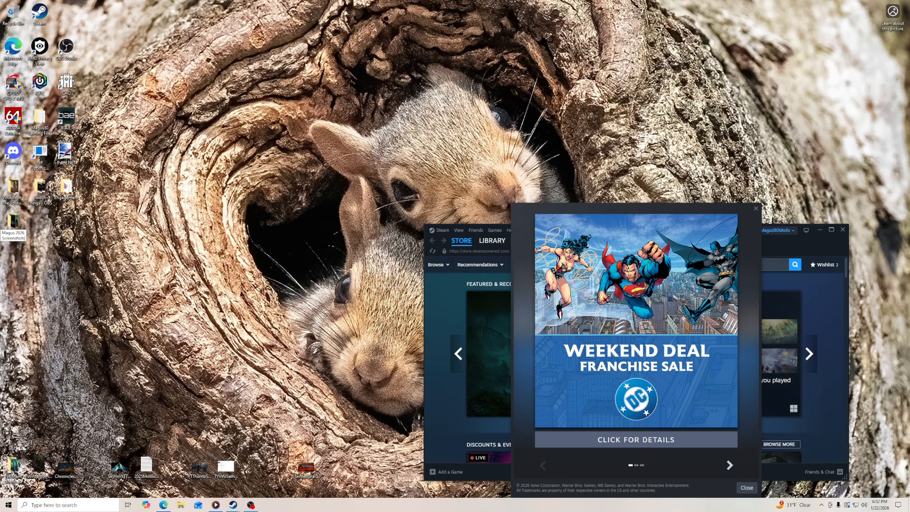
{"action": "key", "text": "Return"}
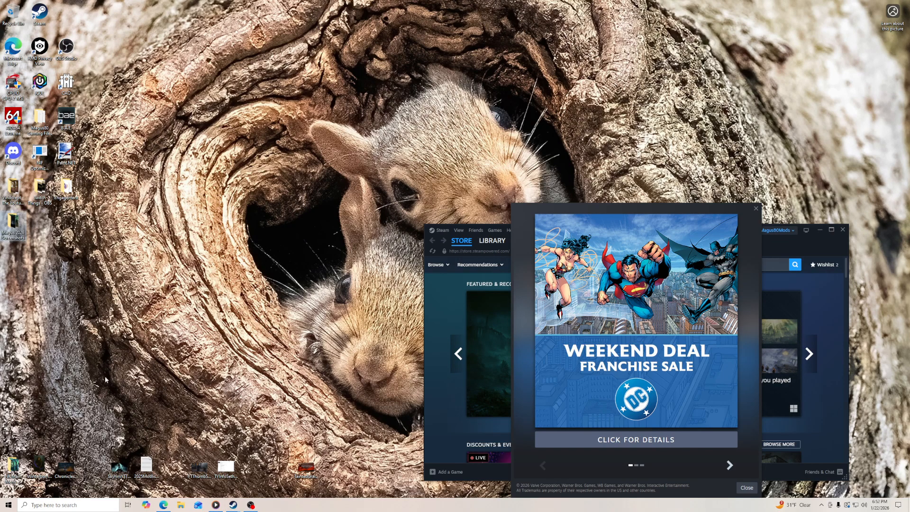
- Create a desktop folder named Skyrim Lexys LOTD Screenshots and place it beside the Magus 2026 screenshots folder
{"action": "right_click", "coordinate": [71, 226]}
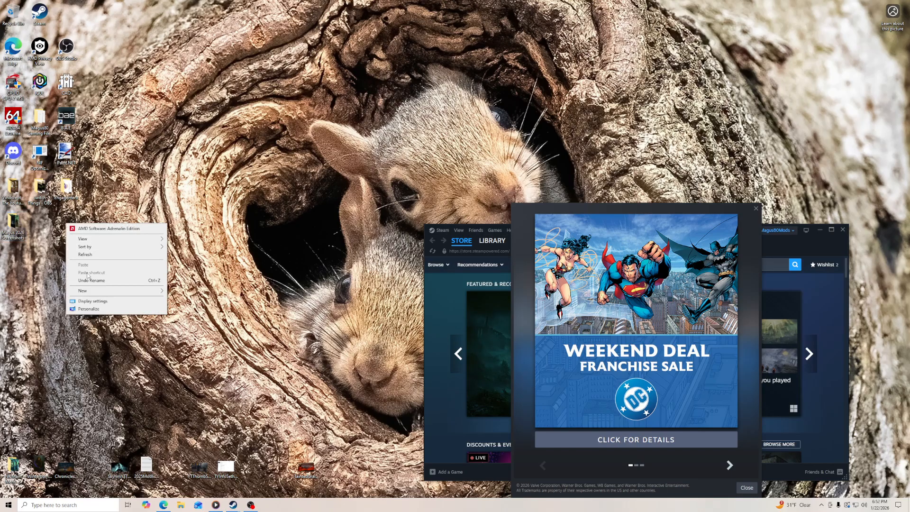
{"action": "mouse_move", "coordinate": [90, 294]}
{"action": "left_click", "coordinate": [198, 294]}
{"action": "type", "text": "Skyrim Lexys L"}
{"action": "key", "text": "BackSpace"}
{"action": "key", "text": "BackSpace"}
{"action": "key", "text": "BackSpace"}
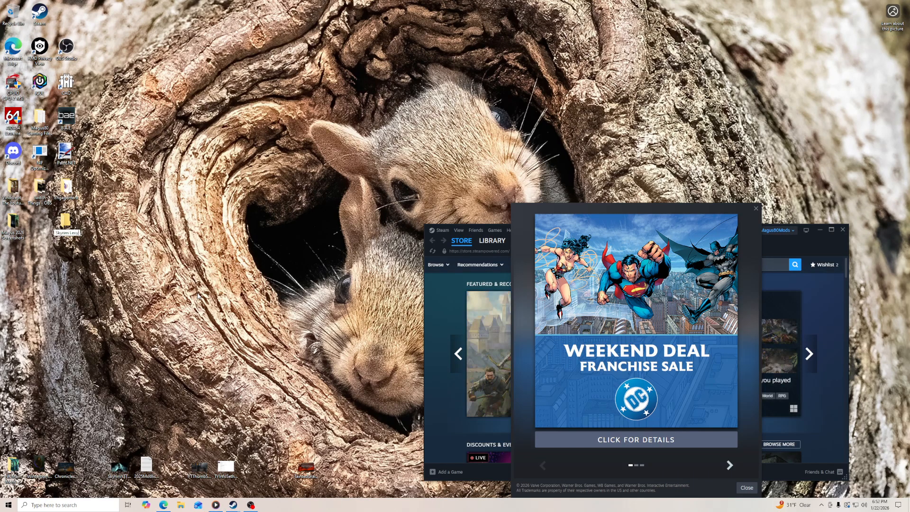
{"action": "type", "text": "LOTD Screenshots"}
{"action": "key", "text": "Return"}
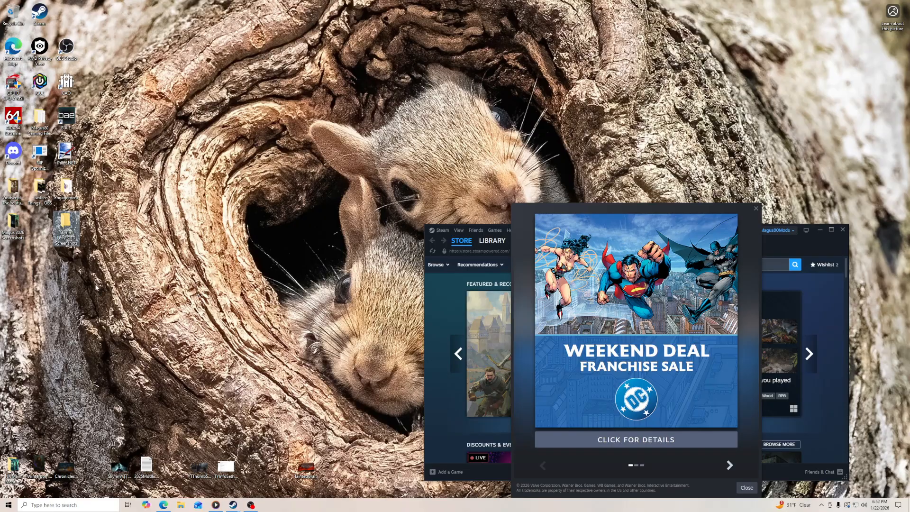
{"action": "left_click_drag", "start_coordinate": [68, 224], "coordinate": [42, 223]}
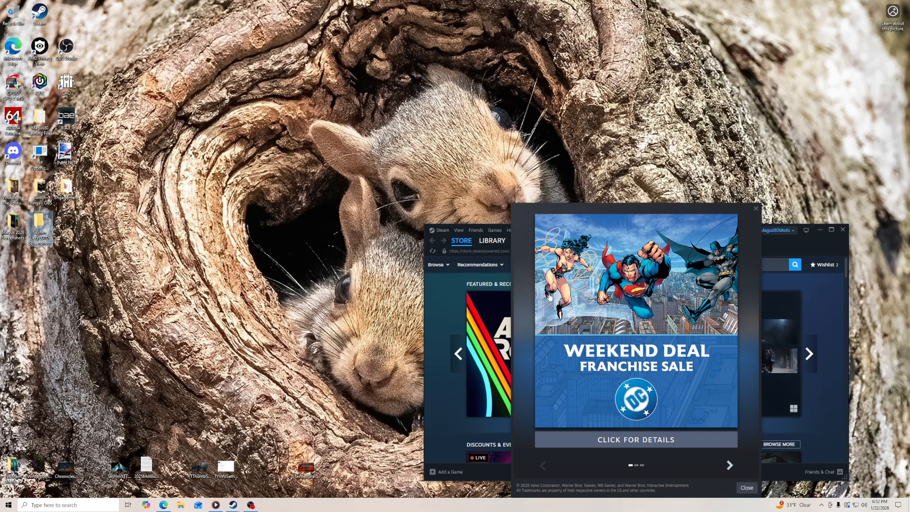
- Dismiss Steam's Weekend Deal pop-up, show the game library and reposition the Steam window
{"action": "left_click", "coordinate": [757, 209]}
{"action": "left_click", "coordinate": [486, 241]}
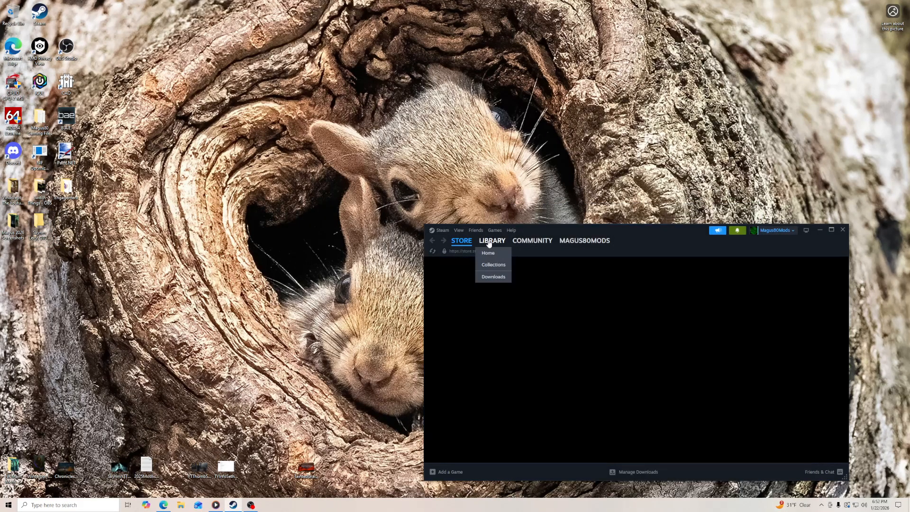
{"action": "left_click_drag", "start_coordinate": [636, 231], "coordinate": [681, 219]}
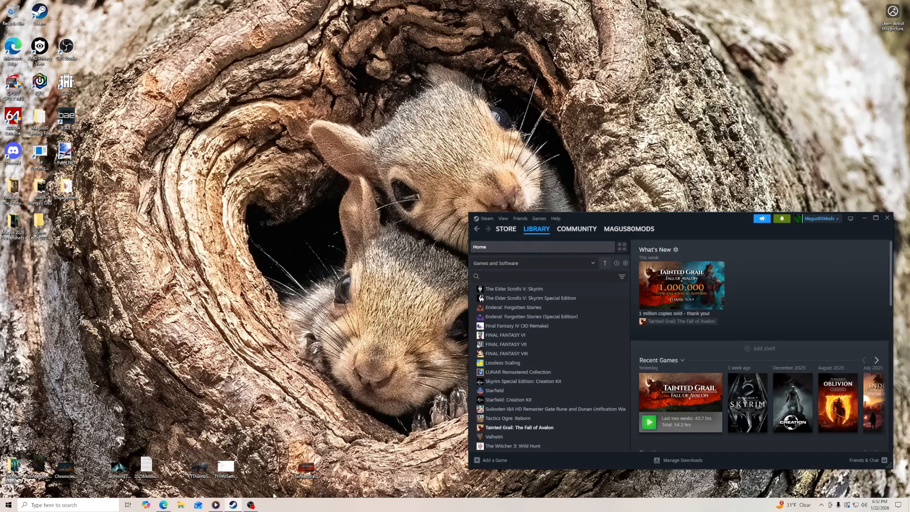
- Switch to Microsoft Edge, show the Lexy's LOTD SE guide's welcome page and shift the browser window slightly
{"action": "left_click", "coordinate": [163, 505]}
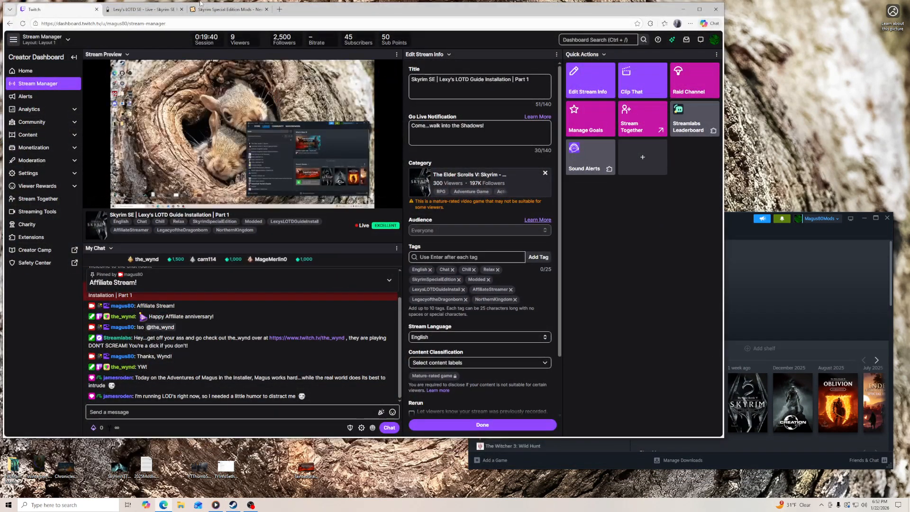
{"action": "left_click", "coordinate": [143, 10]}
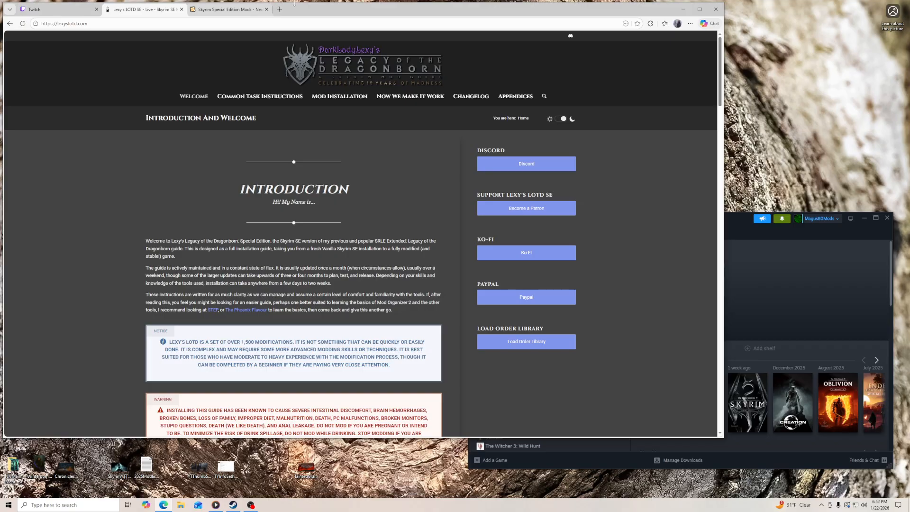
{"action": "left_click_drag", "start_coordinate": [296, 10], "coordinate": [290, 8]}
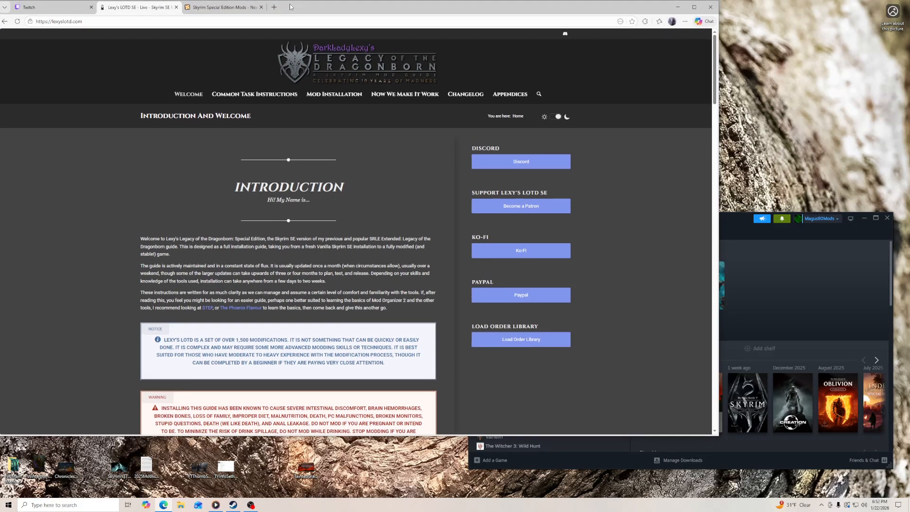
- Reload the Twitch Stream Manager to check the chat and return to the Lexy's LOTD SE guide
{"action": "left_click", "coordinate": [32, 8]}
{"action": "left_click", "coordinate": [18, 21]}
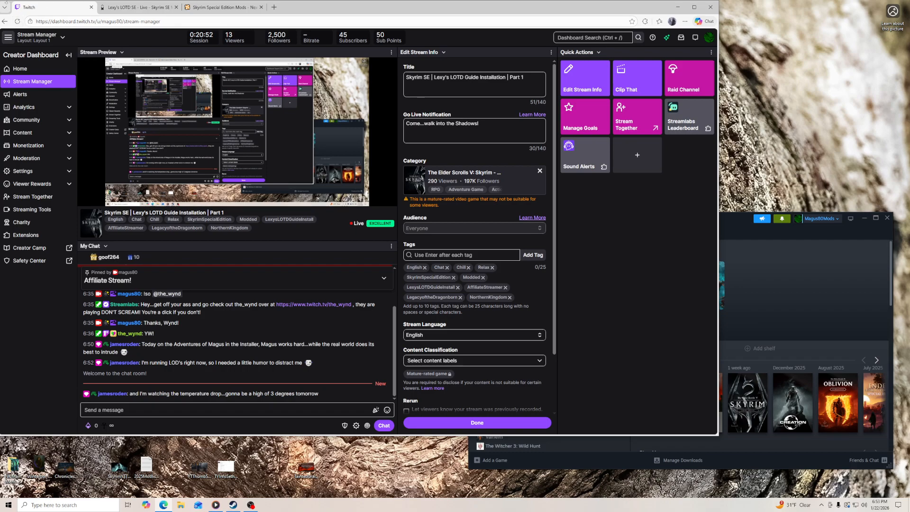
{"action": "left_click", "coordinate": [116, 7]}
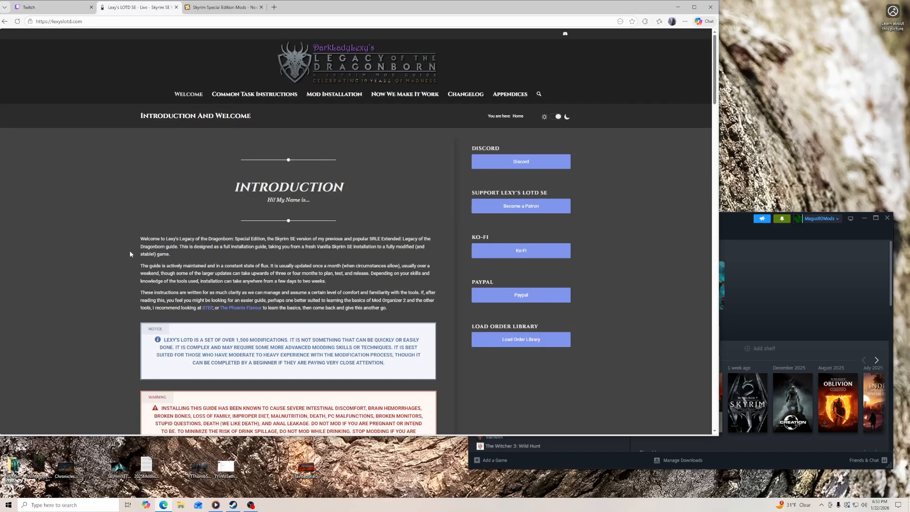
- Read the guide's welcome page from the introduction through the Skyrim edition explanations and recommended tools to DarkLadyLexy's System Specs
{"action": "scroll", "coordinate": [129, 249], "scroll_direction": "down", "scroll_amount": 3}
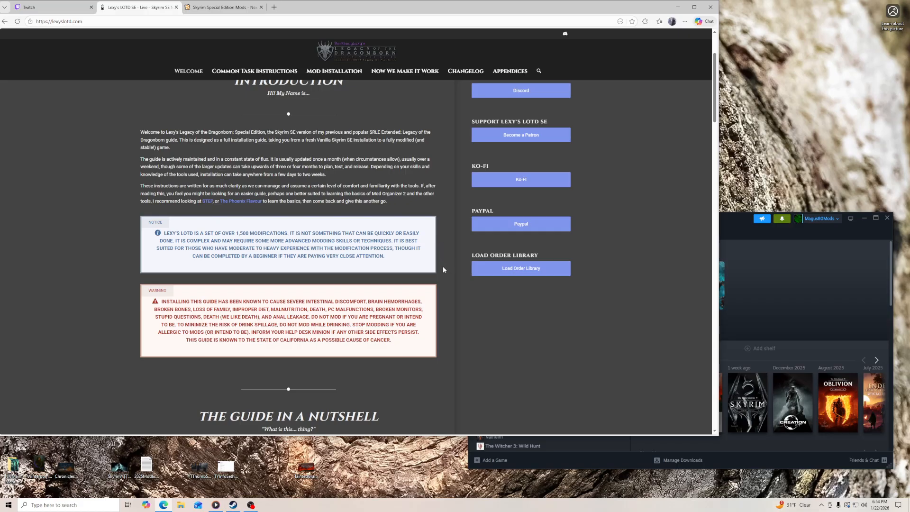
{"action": "scroll", "coordinate": [210, 300], "scroll_direction": "down", "scroll_amount": 7}
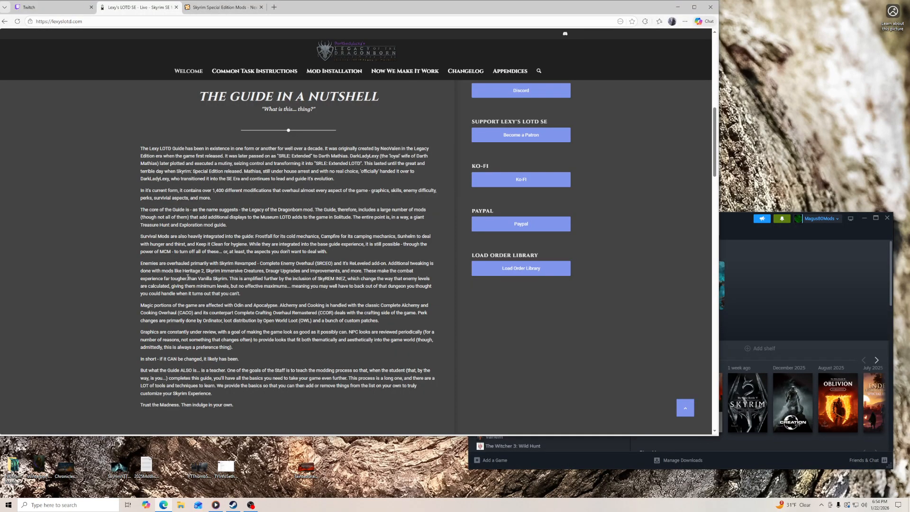
{"action": "scroll", "coordinate": [189, 270], "scroll_direction": "down", "scroll_amount": 4}
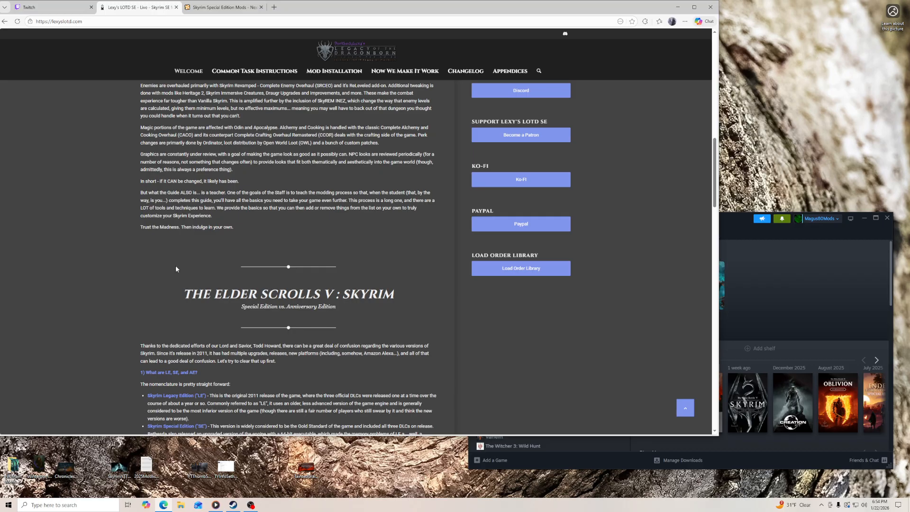
{"action": "scroll", "coordinate": [223, 316], "scroll_direction": "down", "scroll_amount": 5}
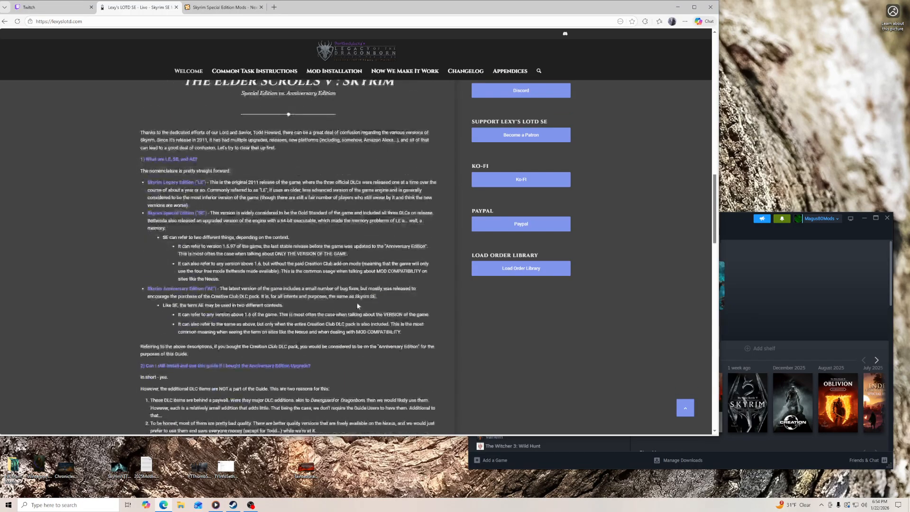
{"action": "scroll", "coordinate": [223, 316], "scroll_direction": "down", "scroll_amount": 1}
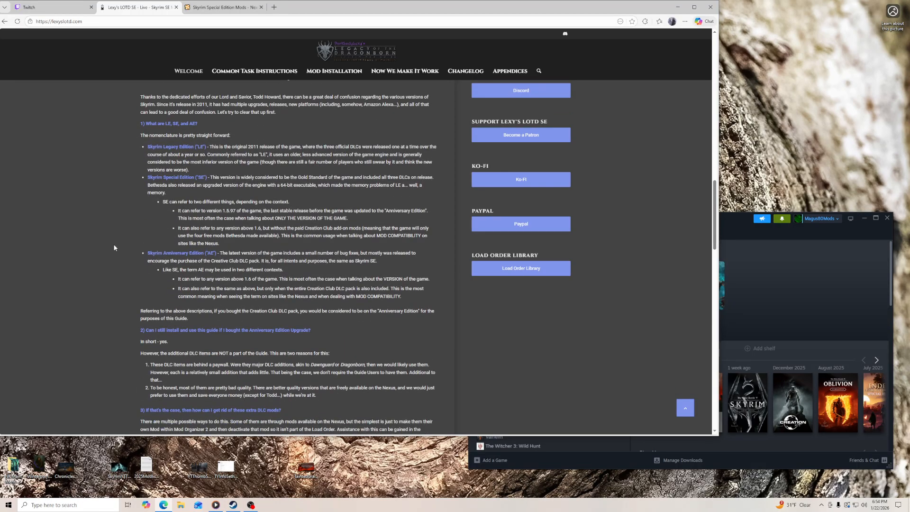
{"action": "scroll", "coordinate": [228, 304], "scroll_direction": "down", "scroll_amount": 10}
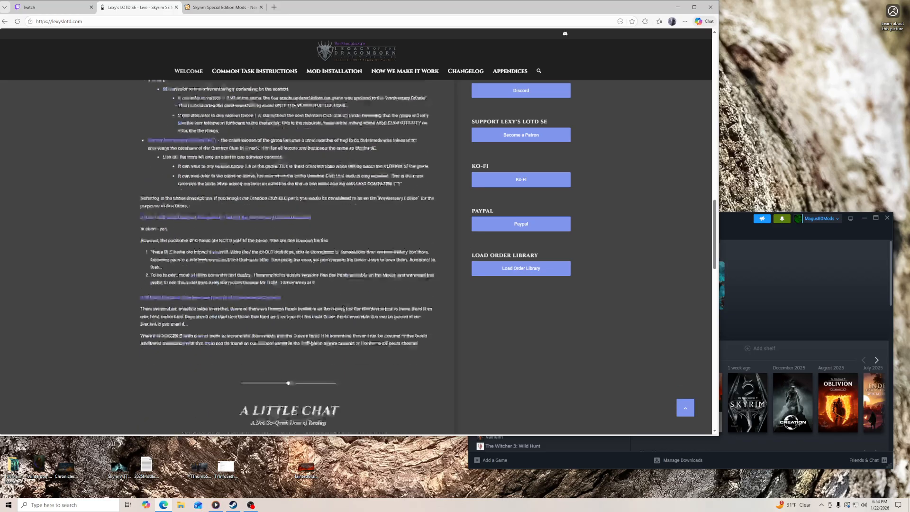
{"action": "scroll", "coordinate": [391, 307], "scroll_direction": "down", "scroll_amount": 5}
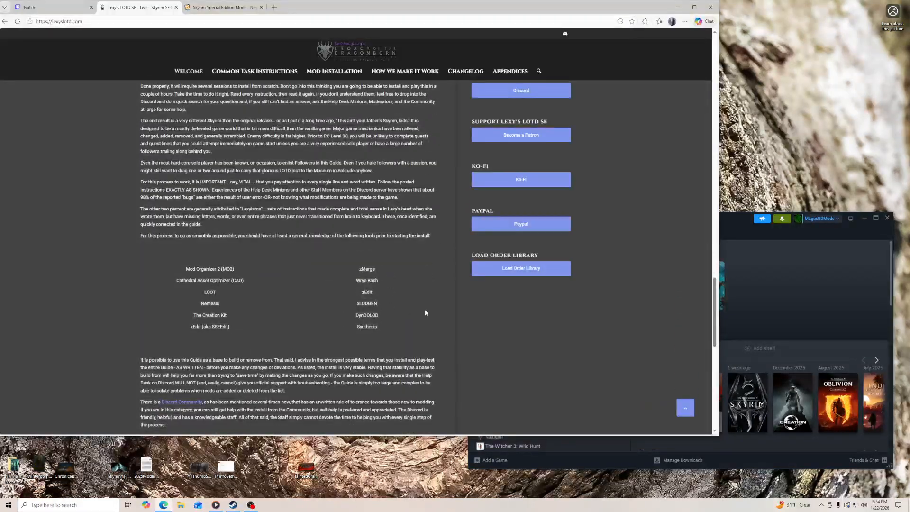
{"action": "scroll", "coordinate": [428, 310], "scroll_direction": "down", "scroll_amount": 3}
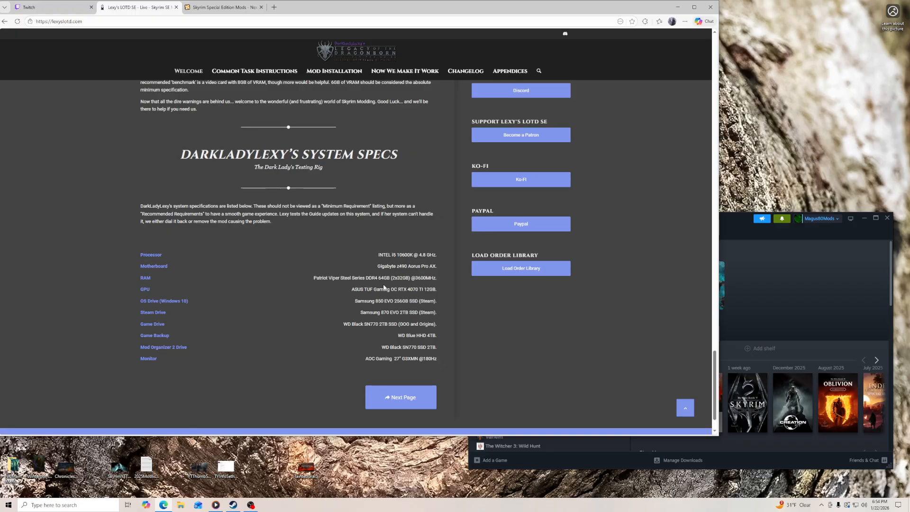
- Go to the guide's Common Task Instructions page and read the modification tag explanations
{"action": "left_click", "coordinate": [399, 403]}
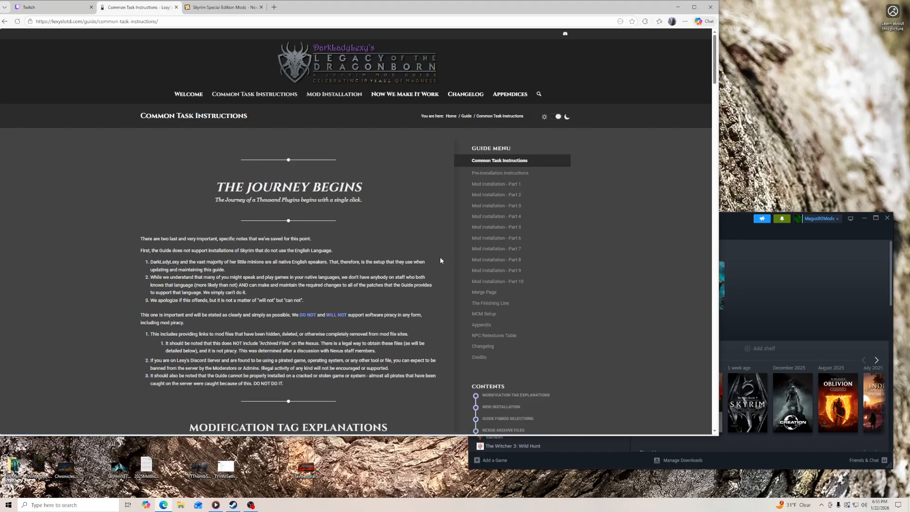
{"action": "scroll", "coordinate": [440, 257], "scroll_direction": "down", "scroll_amount": 6}
{"action": "scroll", "coordinate": [441, 251], "scroll_direction": "down", "scroll_amount": 1}
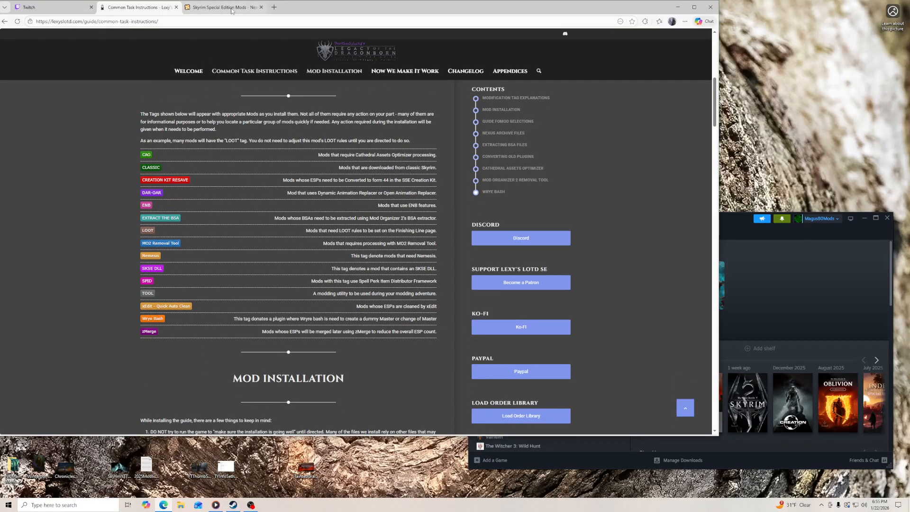
{"action": "scroll", "coordinate": [303, 180], "scroll_direction": "up", "scroll_amount": 1}
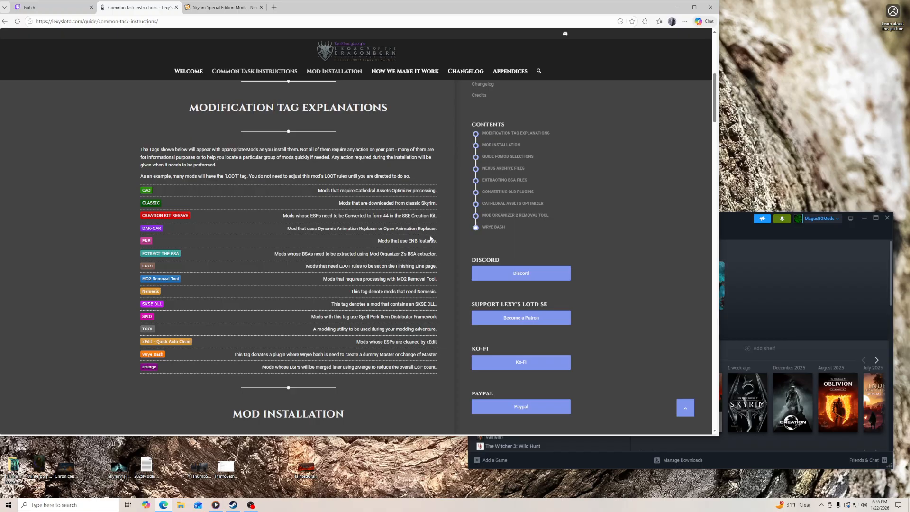
- Read the Mod Installation section's rules for installing main, update and optional files
{"action": "left_click", "coordinate": [721, 223]}
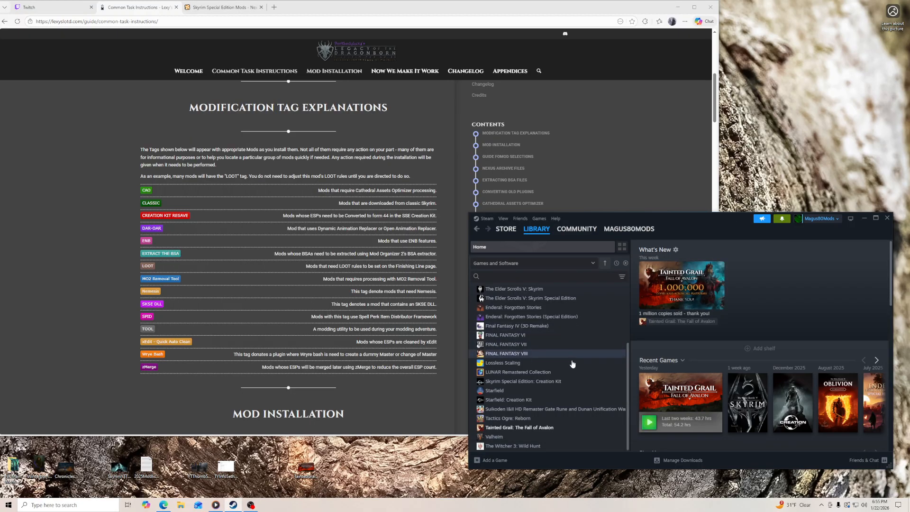
{"action": "scroll", "coordinate": [446, 365], "scroll_direction": "down", "scroll_amount": 3}
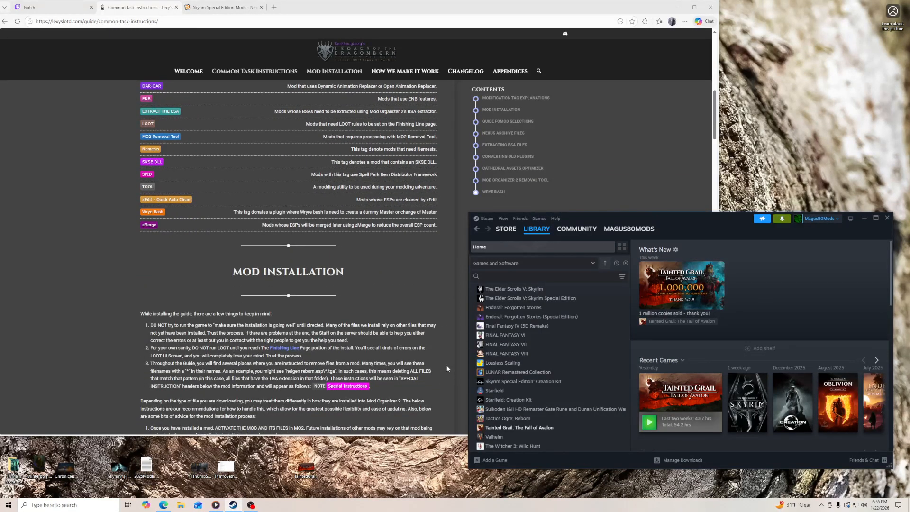
{"action": "scroll", "coordinate": [447, 365], "scroll_direction": "down", "scroll_amount": 3}
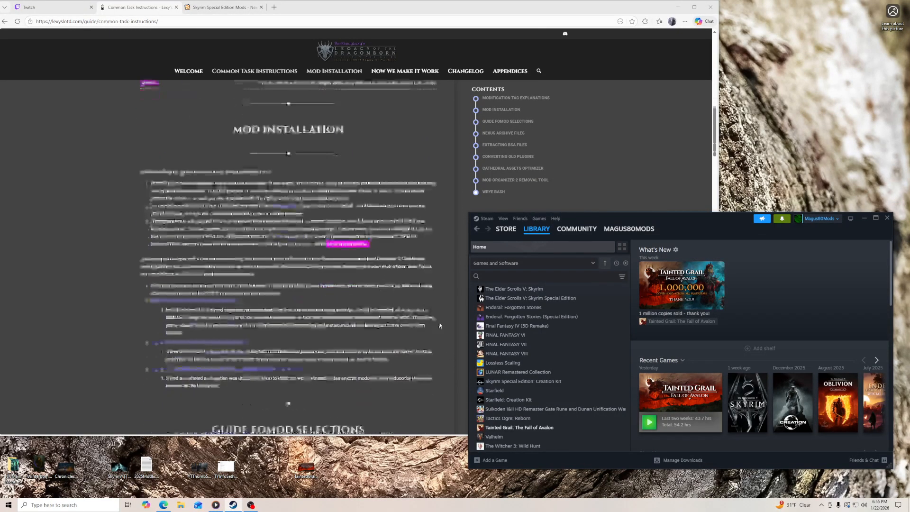
{"action": "scroll", "coordinate": [431, 263], "scroll_direction": "down", "scroll_amount": 4}
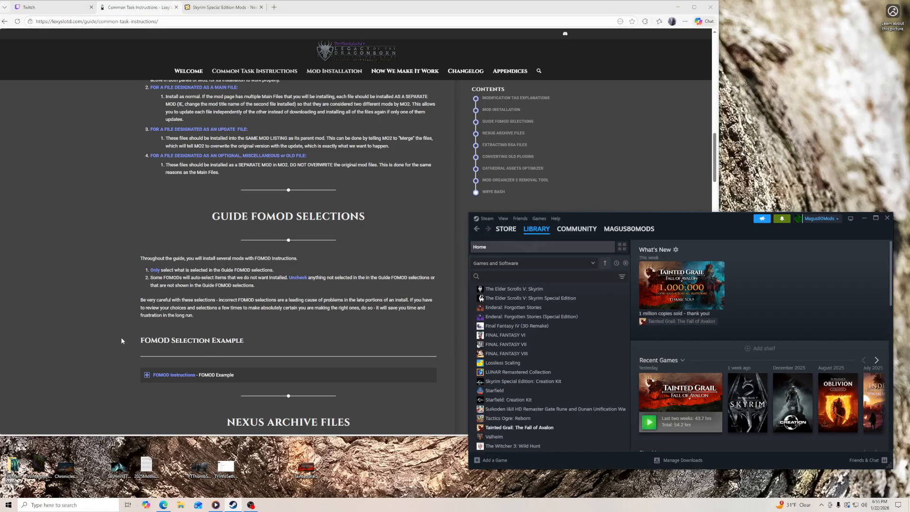
- Expand the FOMOD Example under Guide FOMOD Selections and review it together with the selection rules
{"action": "scroll", "coordinate": [138, 327], "scroll_direction": "down", "scroll_amount": 3}
{"action": "left_click", "coordinate": [153, 304]}
{"action": "scroll", "coordinate": [129, 322], "scroll_direction": "down", "scroll_amount": 2}
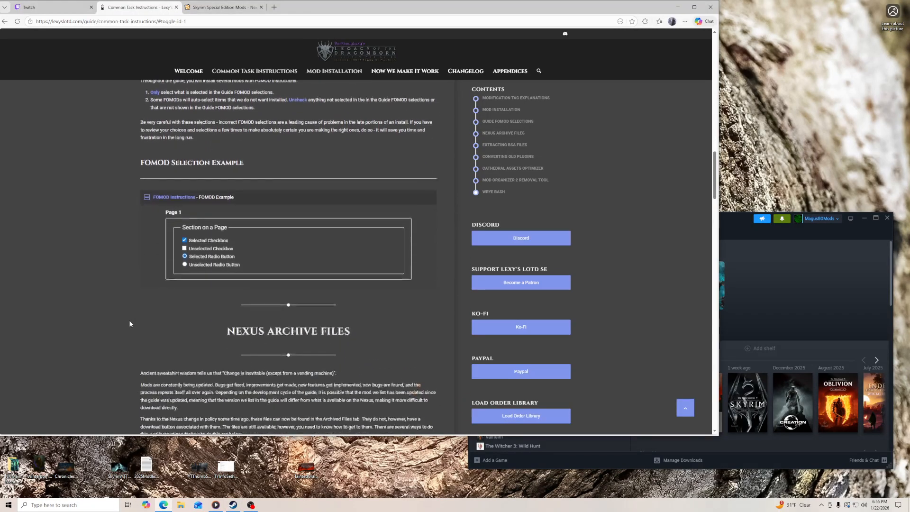
{"action": "scroll", "coordinate": [140, 237], "scroll_direction": "up", "scroll_amount": 3}
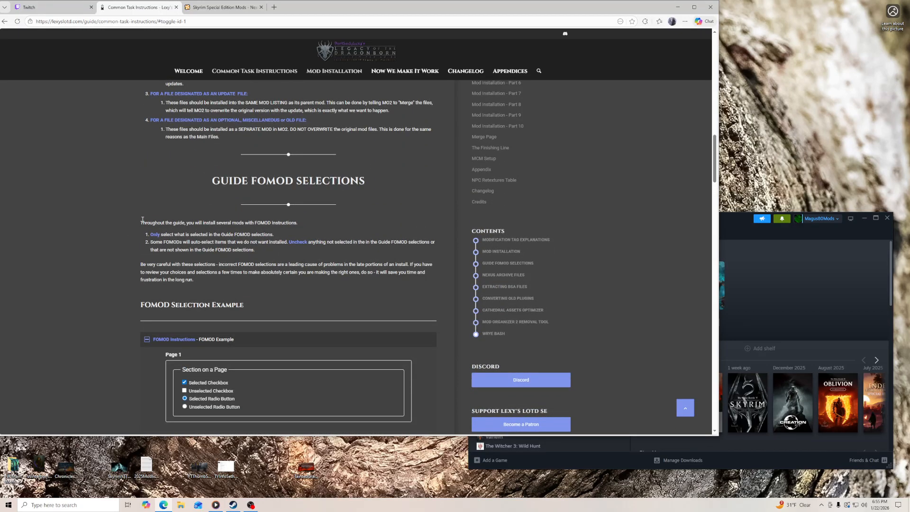
- Read the Nexus Archive Files section's options for getting archived mods and nudge the isolated desktop icon slightly left
{"action": "scroll", "coordinate": [441, 247], "scroll_direction": "down", "scroll_amount": 9}
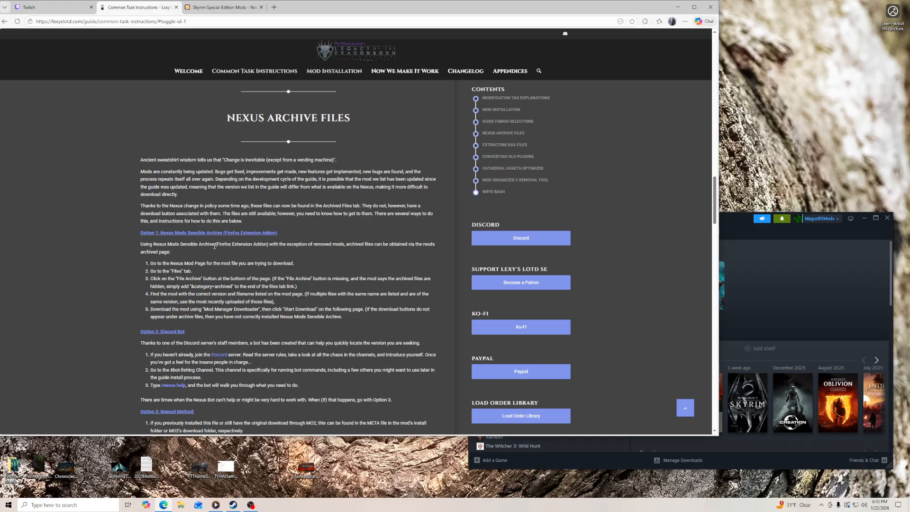
{"action": "scroll", "coordinate": [139, 280], "scroll_direction": "down", "scroll_amount": 3}
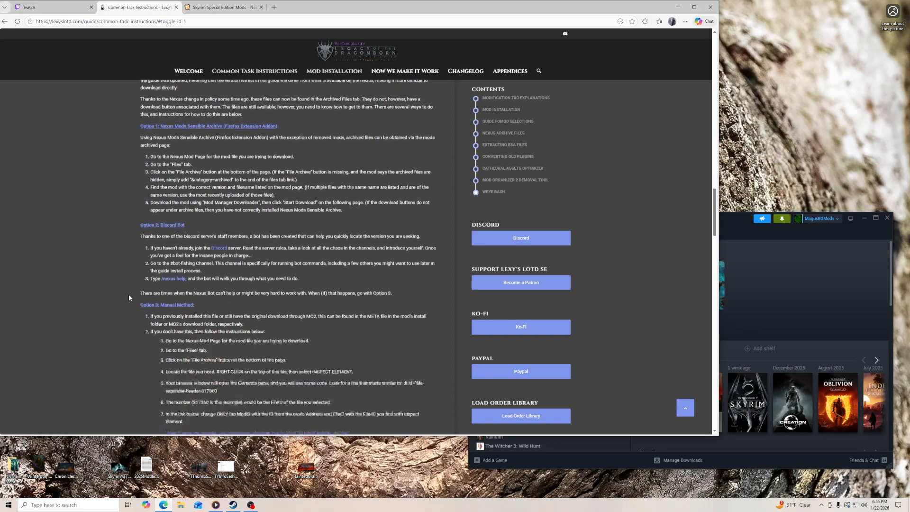
{"action": "scroll", "coordinate": [134, 288], "scroll_direction": "down", "scroll_amount": 2}
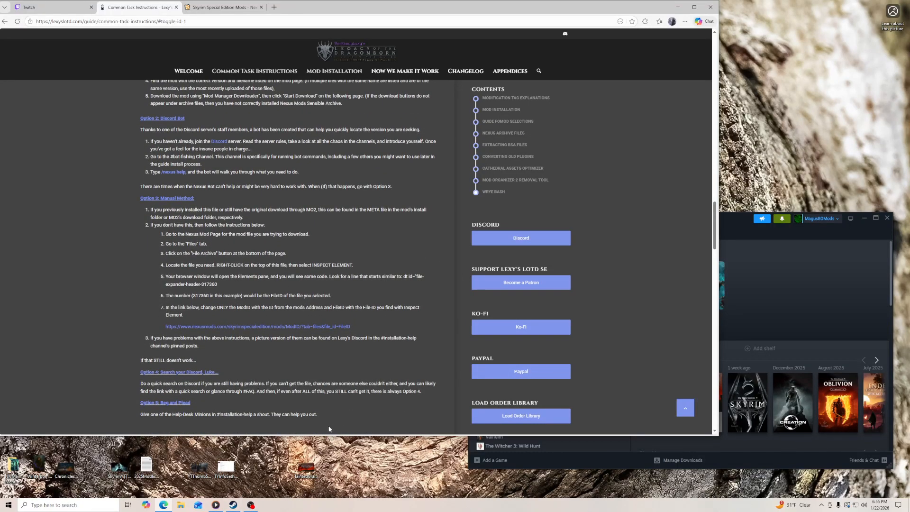
{"action": "left_click", "coordinate": [307, 469]}
{"action": "left_click_drag", "start_coordinate": [307, 470], "coordinate": [281, 470]}
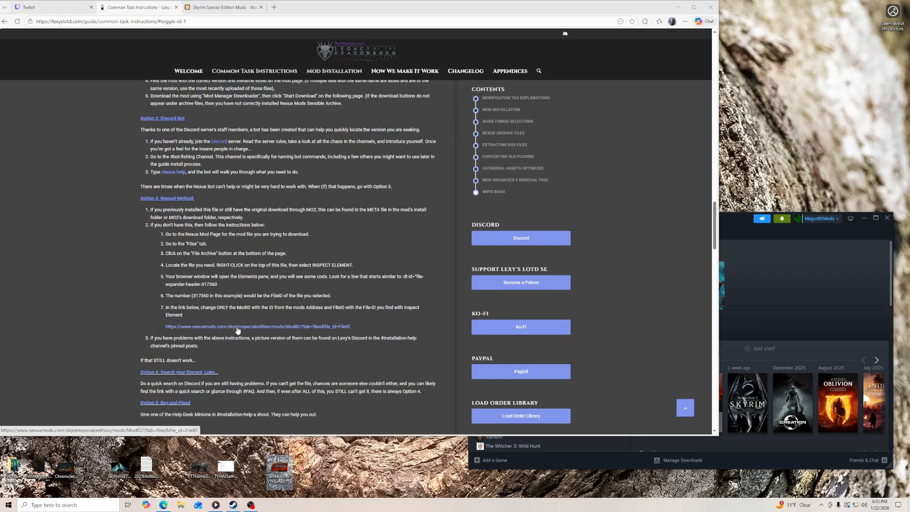
- View the manual method's example Nexus Mods link in a new tab, close that tab and review the archive instructions again
{"action": "right_click", "coordinate": [235, 327]}
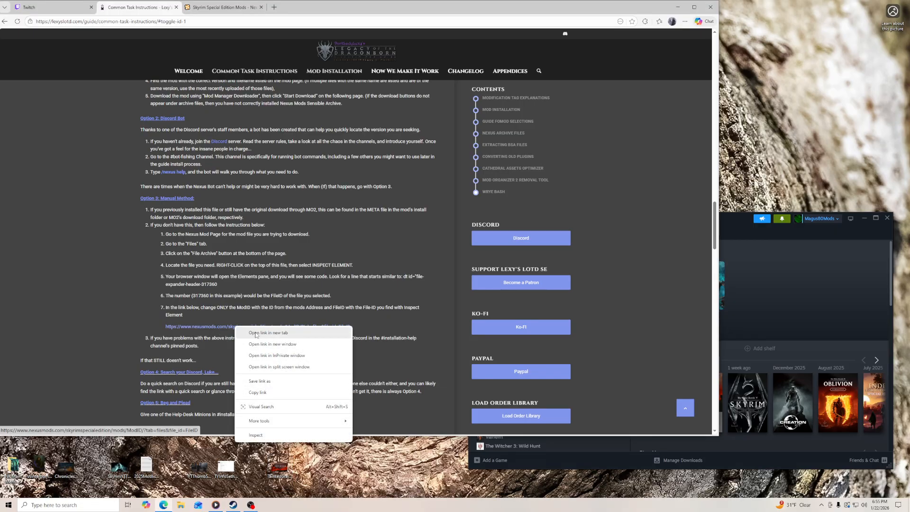
{"action": "left_click", "coordinate": [256, 333]}
{"action": "left_click", "coordinate": [223, 8]}
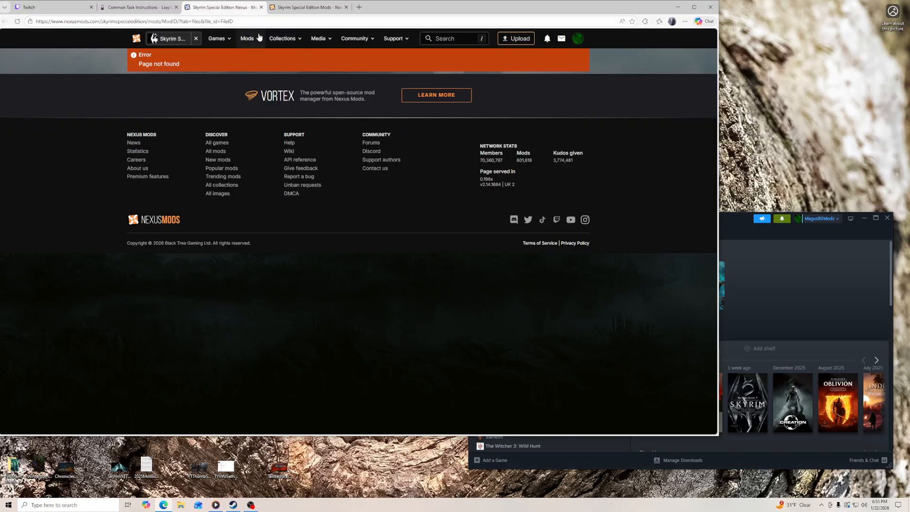
{"action": "left_click", "coordinate": [262, 7]}
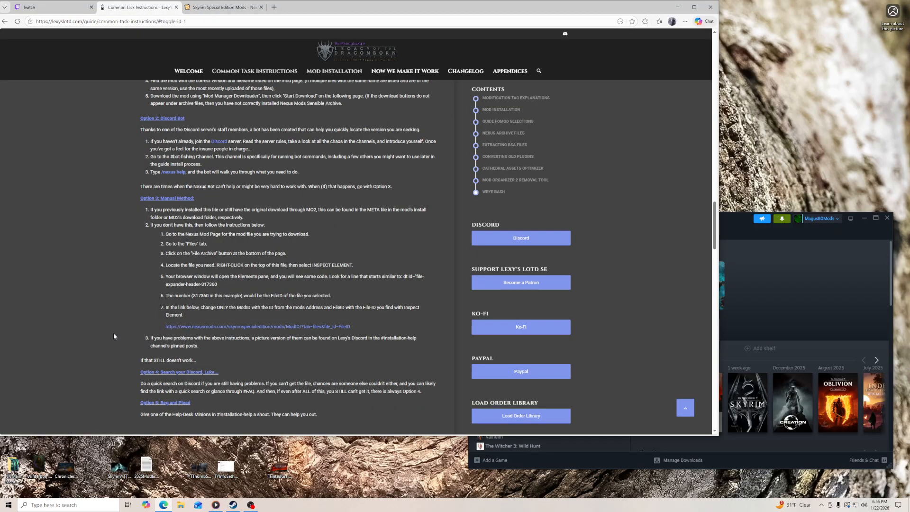
{"action": "scroll", "coordinate": [114, 333], "scroll_direction": "down", "scroll_amount": 2}
{"action": "scroll", "coordinate": [113, 333], "scroll_direction": "up", "scroll_amount": 3}
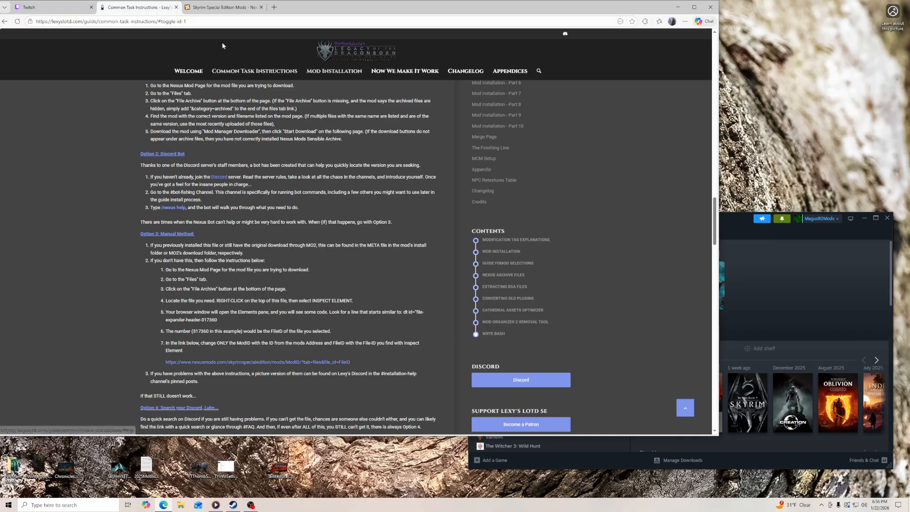
- Load lexyslotd.com in a new tab and show the guide's current changelog
{"action": "left_click", "coordinate": [274, 9]}
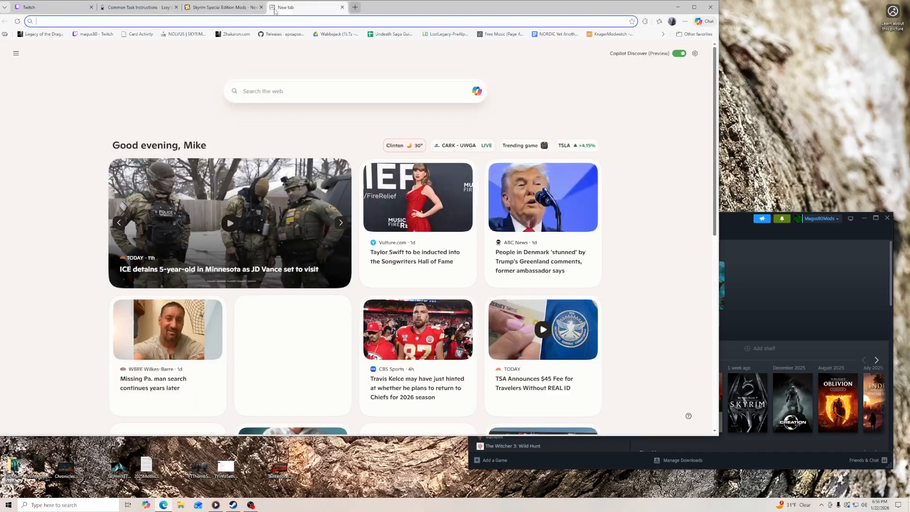
{"action": "type", "text": "lexyslotd.com"}
{"action": "key", "text": "Return"}
{"action": "mouse_move", "coordinate": [472, 99]}
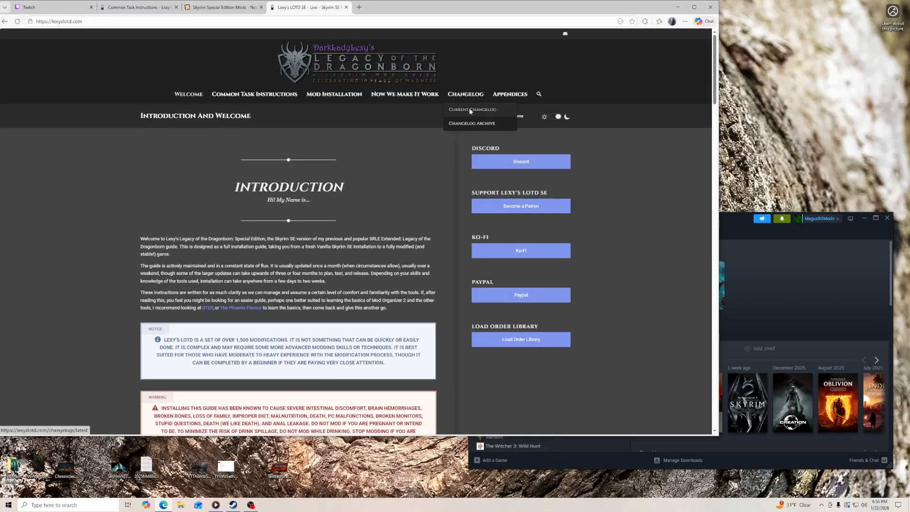
{"action": "left_click", "coordinate": [469, 110]}
{"action": "mouse_move", "coordinate": [467, 99]}
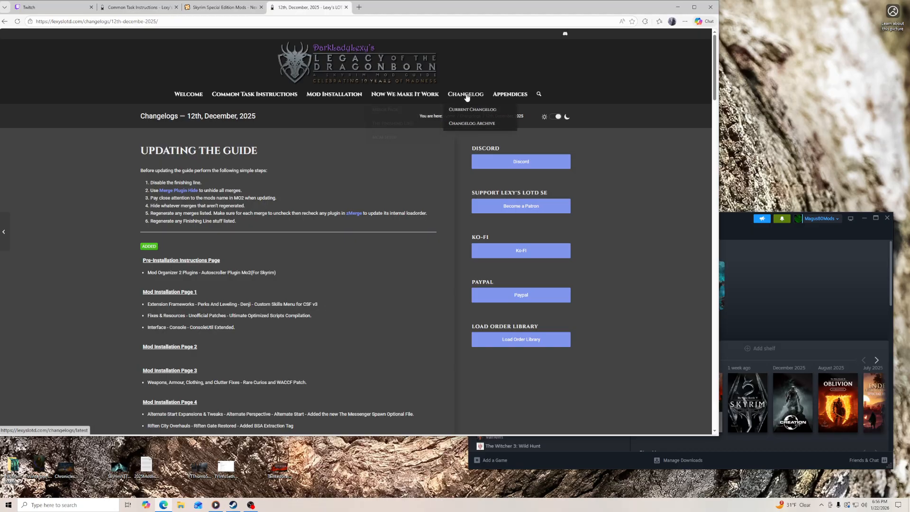
- Read the 12th December 2025 changelog's update steps and its Added, Moved and Removed sections
{"action": "scroll", "coordinate": [126, 234], "scroll_direction": "down", "scroll_amount": 2}
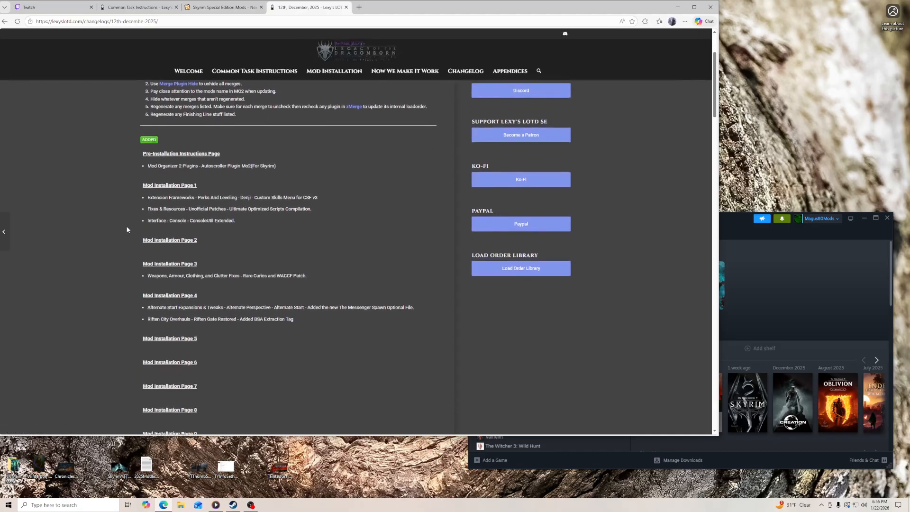
{"action": "scroll", "coordinate": [136, 148], "scroll_direction": "up", "scroll_amount": 2}
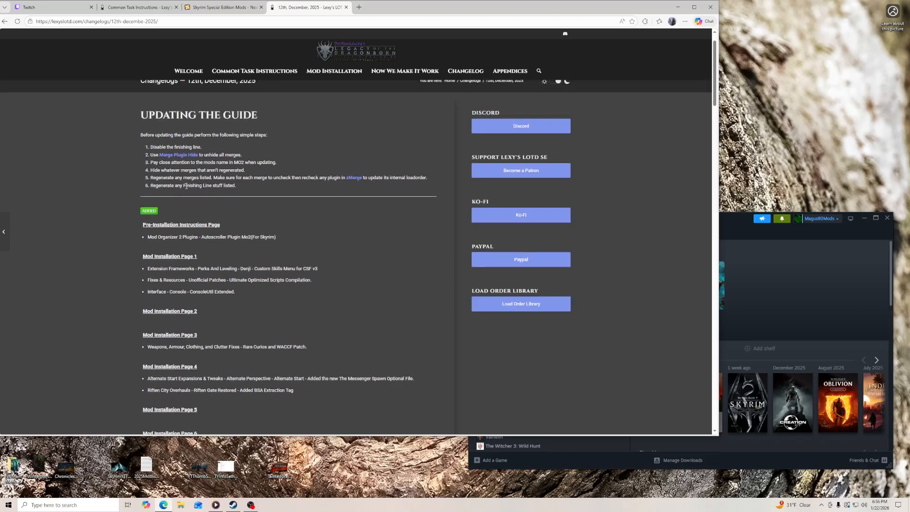
{"action": "scroll", "coordinate": [192, 186], "scroll_direction": "down", "scroll_amount": 4}
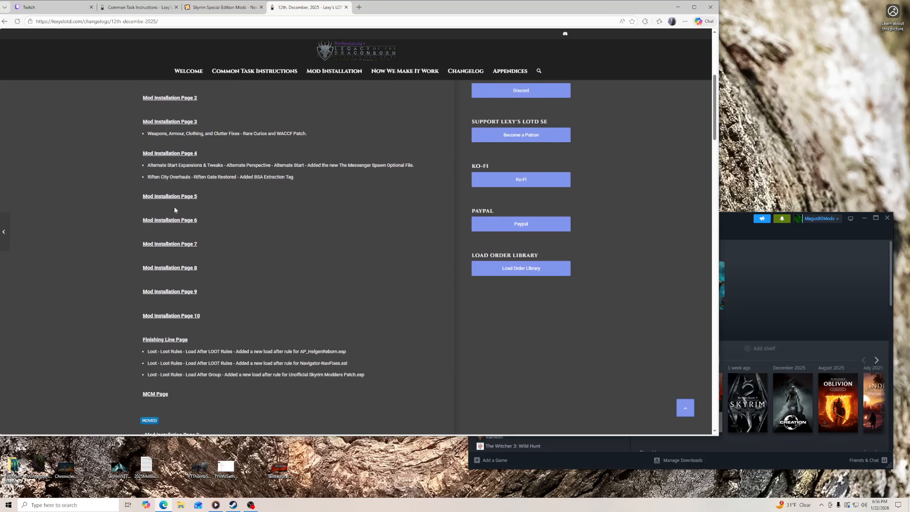
{"action": "scroll", "coordinate": [137, 321], "scroll_direction": "down", "scroll_amount": 4}
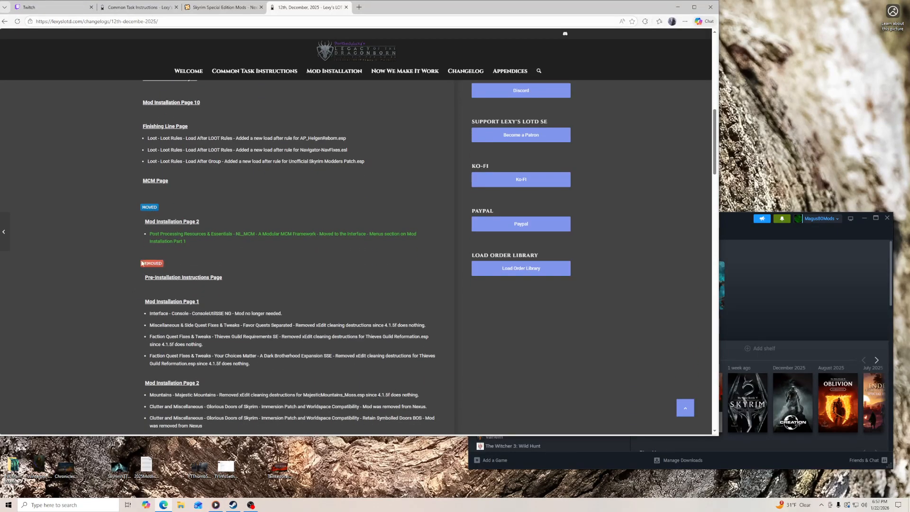
{"action": "scroll", "coordinate": [148, 211], "scroll_direction": "up", "scroll_amount": 8}
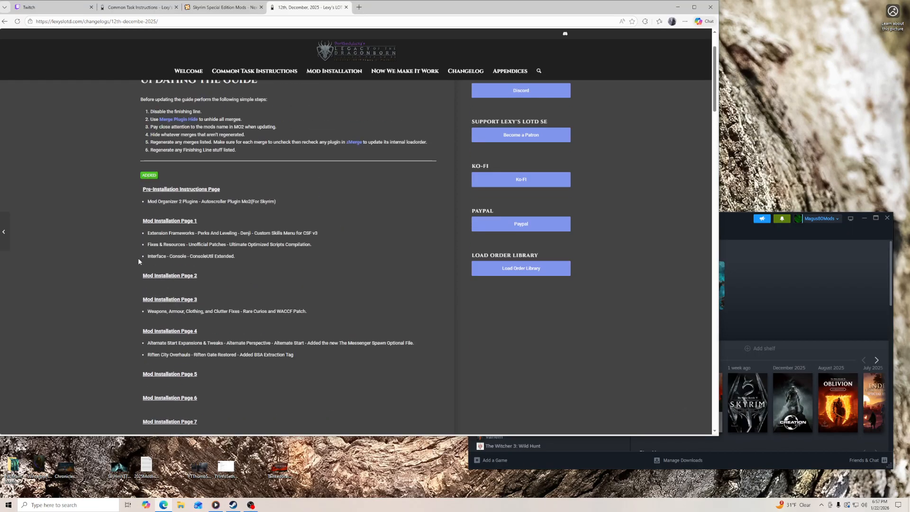
{"action": "scroll", "coordinate": [139, 259], "scroll_direction": "down", "scroll_amount": 15}
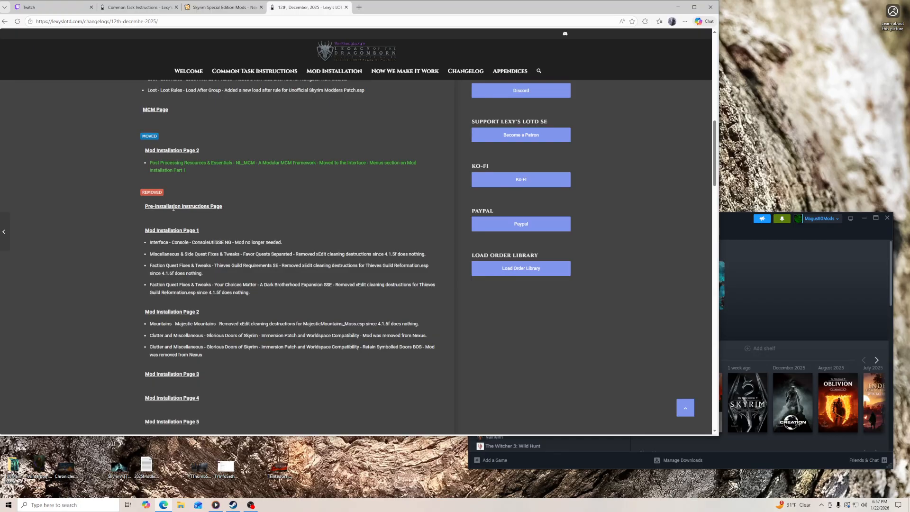
{"action": "scroll", "coordinate": [175, 210], "scroll_direction": "down", "scroll_amount": 1}
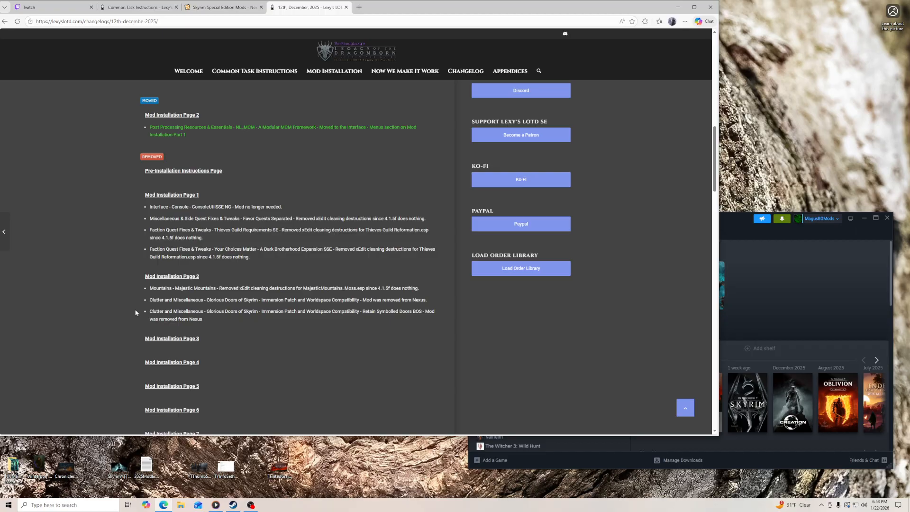
- Read the changelog's Changed section through Mod Installation Page 10 and return to the Added section
{"action": "scroll", "coordinate": [135, 313], "scroll_direction": "down", "scroll_amount": 10}
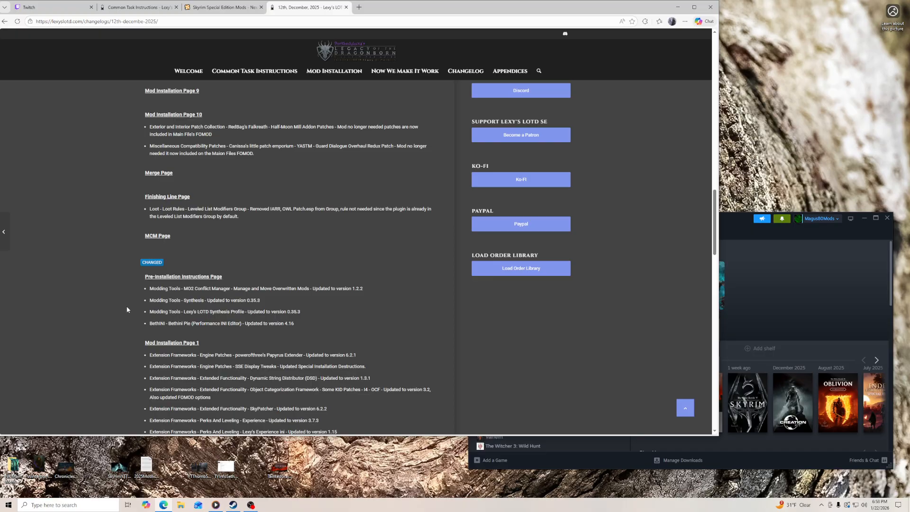
{"action": "scroll", "coordinate": [127, 310], "scroll_direction": "down", "scroll_amount": 3}
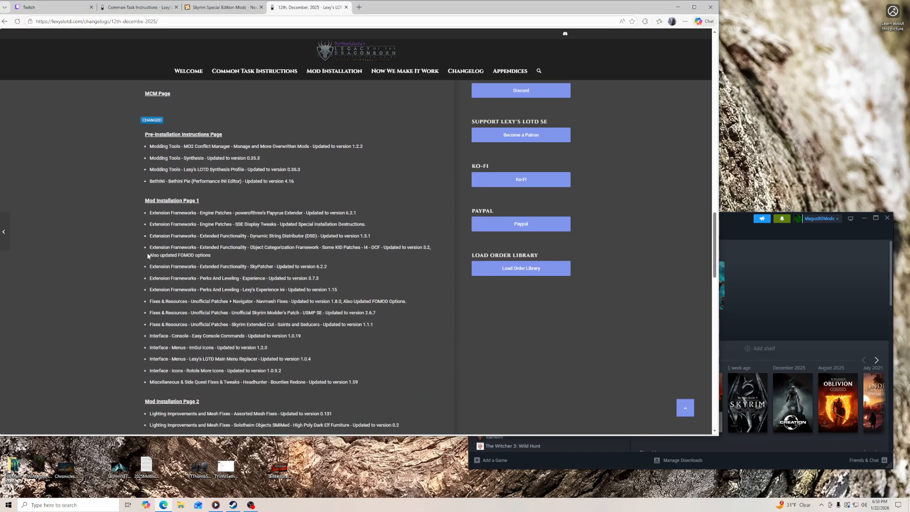
{"action": "scroll", "coordinate": [125, 293], "scroll_direction": "down", "scroll_amount": 5}
{"action": "scroll", "coordinate": [125, 292], "scroll_direction": "down", "scroll_amount": 15}
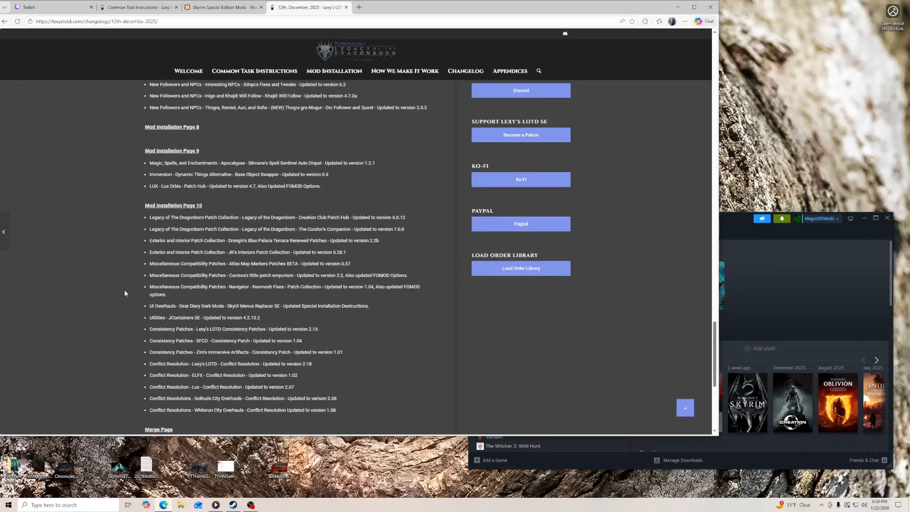
{"action": "scroll", "coordinate": [125, 289], "scroll_direction": "up", "scroll_amount": 15}
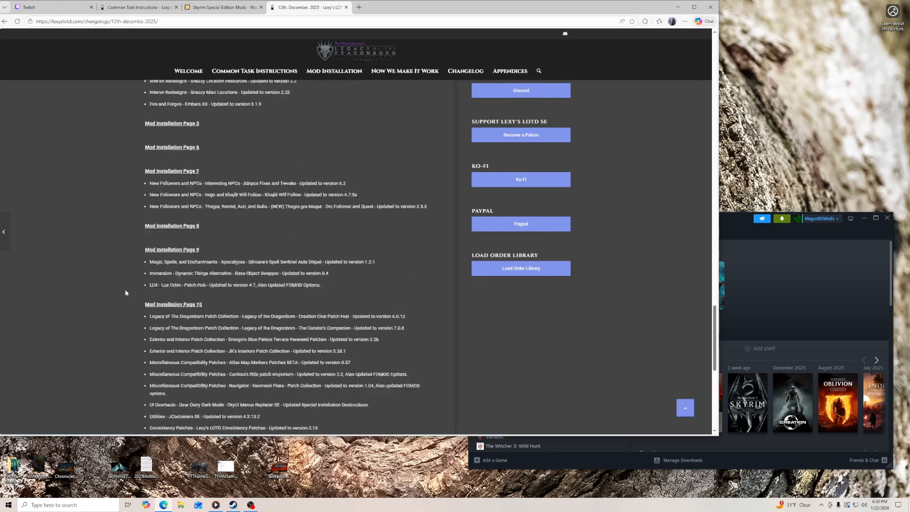
{"action": "scroll", "coordinate": [126, 293], "scroll_direction": "down", "scroll_amount": 10}
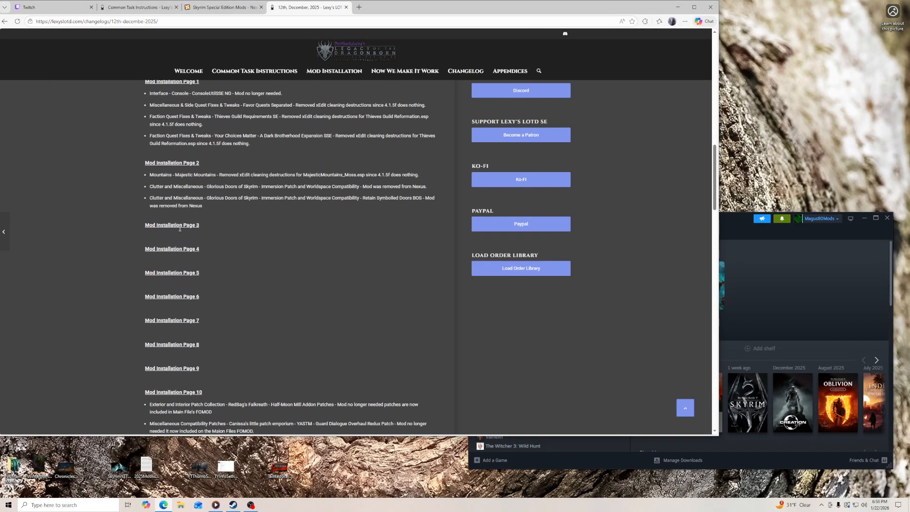
{"action": "scroll", "coordinate": [113, 264], "scroll_direction": "up", "scroll_amount": 4}
{"action": "scroll", "coordinate": [114, 261], "scroll_direction": "up", "scroll_amount": 5}
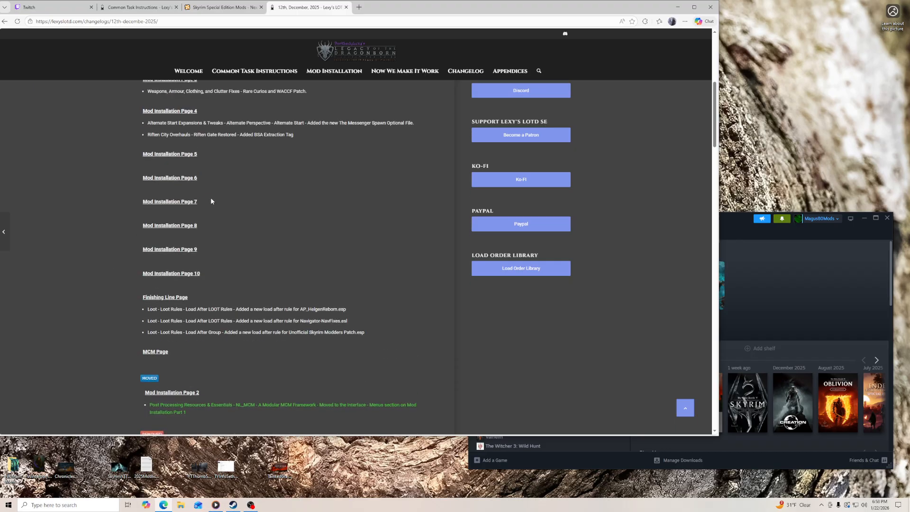
{"action": "scroll", "coordinate": [209, 190], "scroll_direction": "up", "scroll_amount": 4}
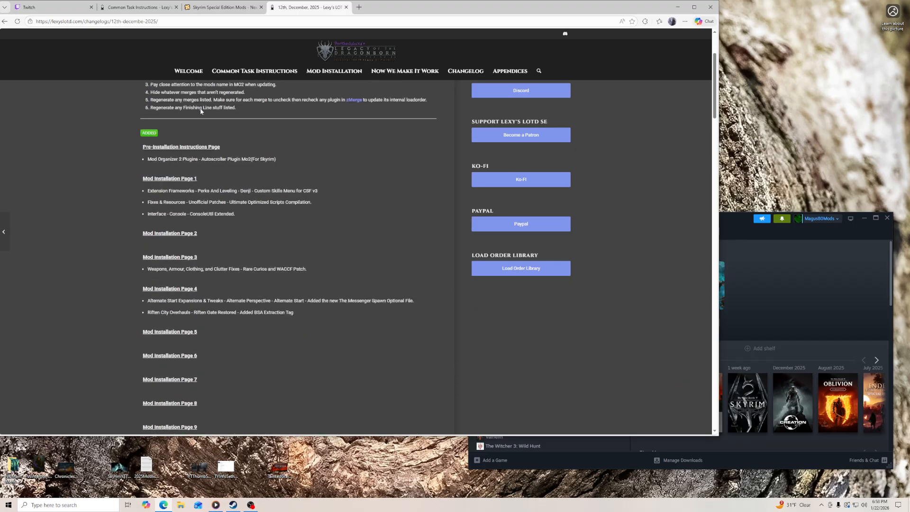
- Reload the 12th December 2025 changelog and review its Added, Moved and Removed entries down to Mod Installation Page 2
{"action": "left_click", "coordinate": [189, 21]}
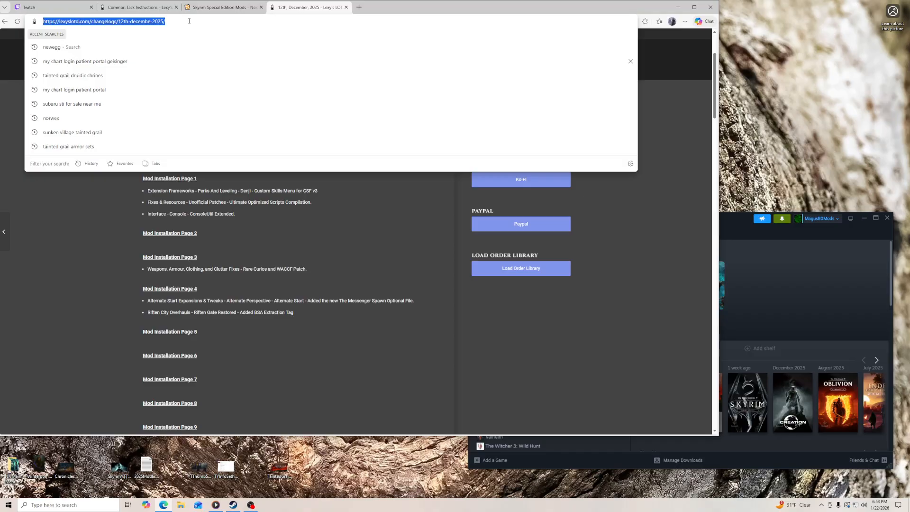
{"action": "key", "text": "Return"}
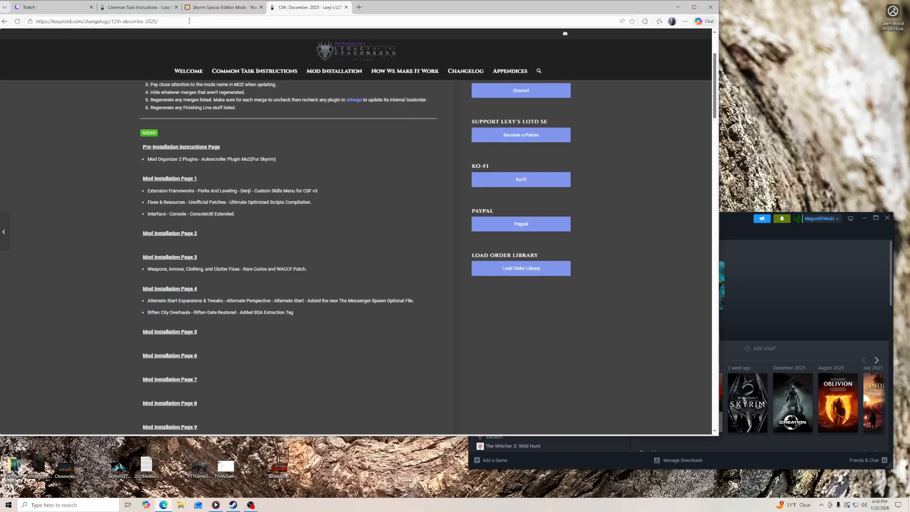
{"action": "scroll", "coordinate": [113, 229], "scroll_direction": "down", "scroll_amount": 4}
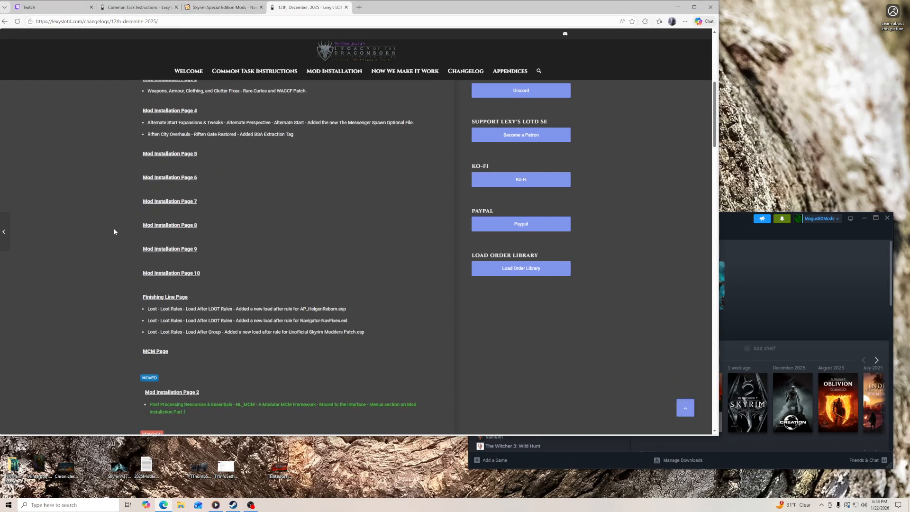
{"action": "scroll", "coordinate": [113, 232], "scroll_direction": "down", "scroll_amount": 4}
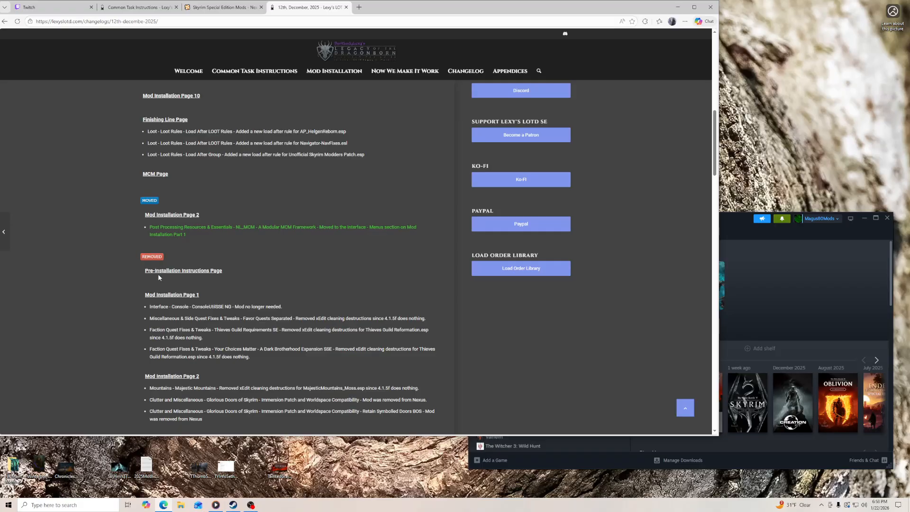
{"action": "scroll", "coordinate": [124, 317], "scroll_direction": "down", "scroll_amount": 2}
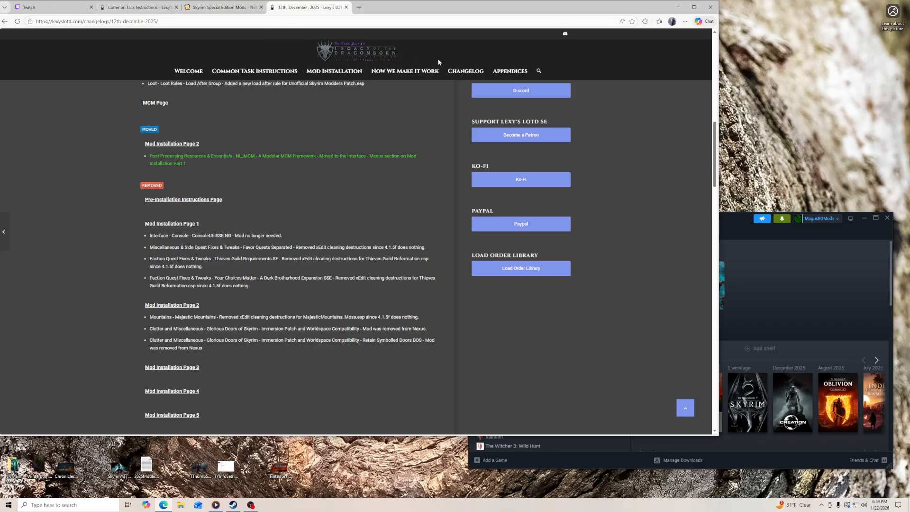
- Search the guide for "glorious doors", open the Glorious Doors of Skyrim - Missing Door Sounds entry and review both Glorious Doors listings
{"action": "left_click", "coordinate": [539, 72]}
{"action": "type", "text": "glorious doors"}
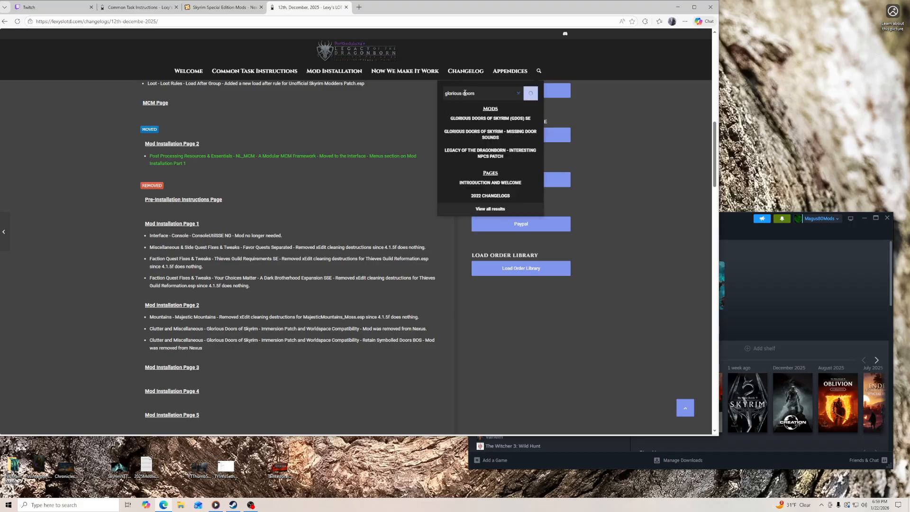
{"action": "left_click", "coordinate": [487, 134]}
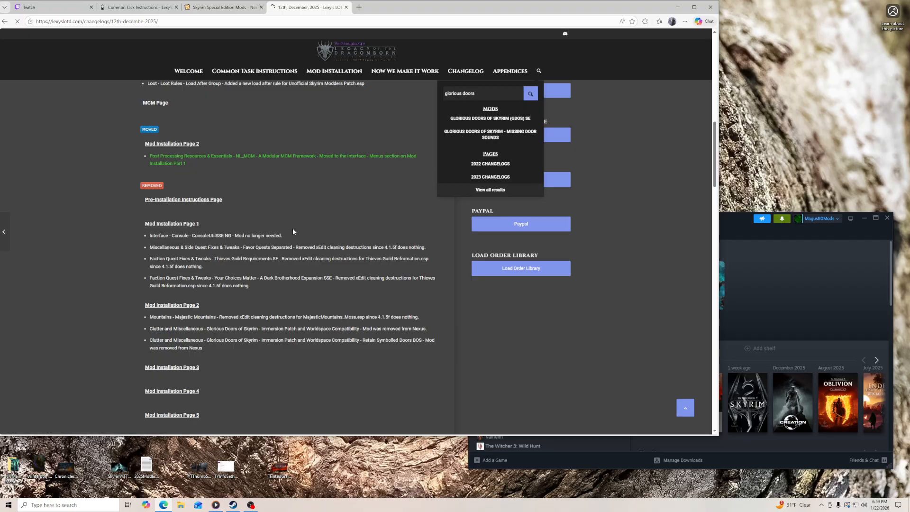
{"action": "scroll", "coordinate": [114, 253], "scroll_direction": "up", "scroll_amount": 2}
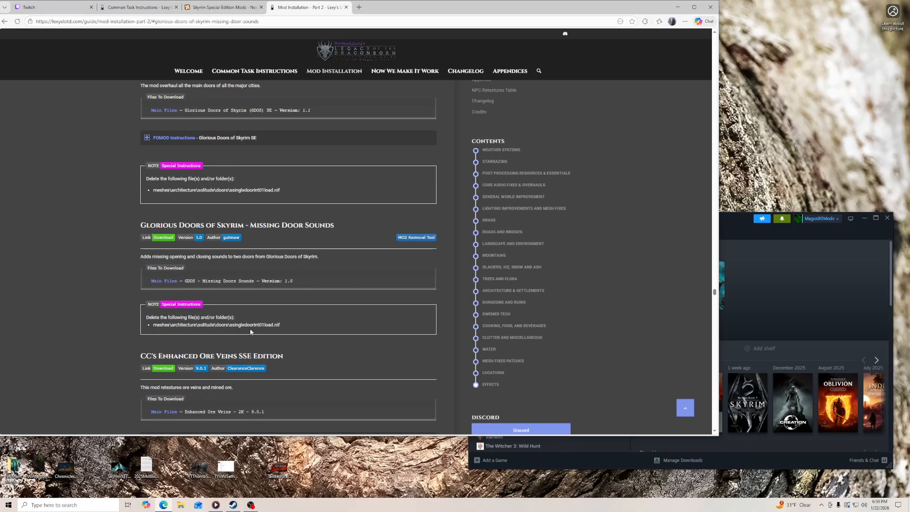
{"action": "scroll", "coordinate": [222, 243], "scroll_direction": "up", "scroll_amount": 1}
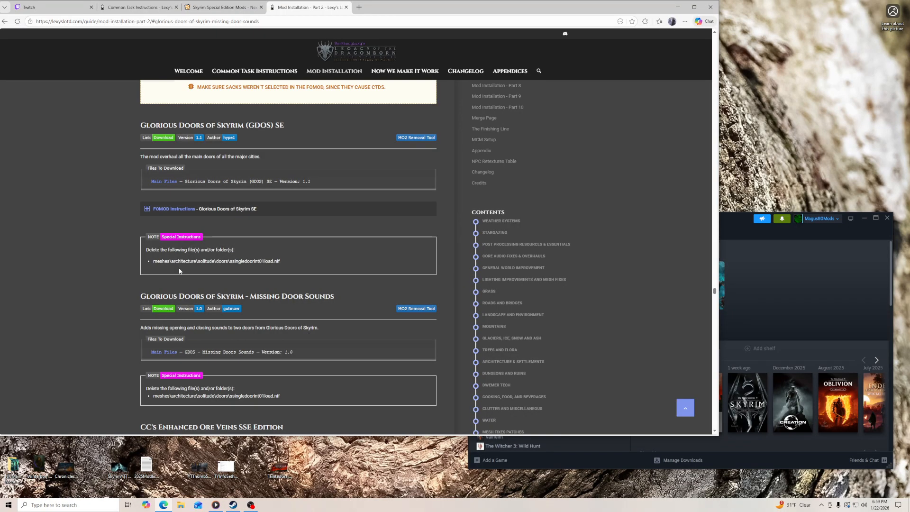
- Close the Mod Installation - Part 2 tab and return to the Common Task Instructions page
{"action": "left_click", "coordinate": [213, 8]}
{"action": "left_click", "coordinate": [142, 9]}
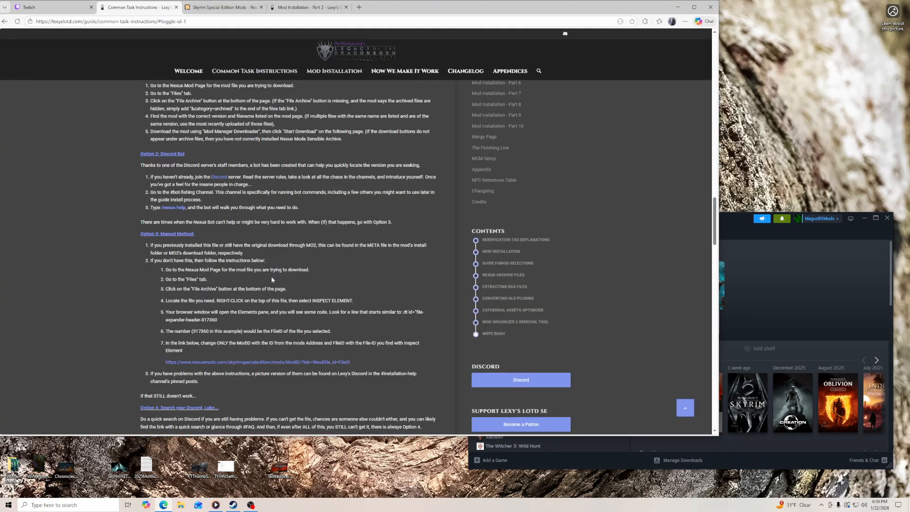
{"action": "left_click", "coordinate": [321, 13]}
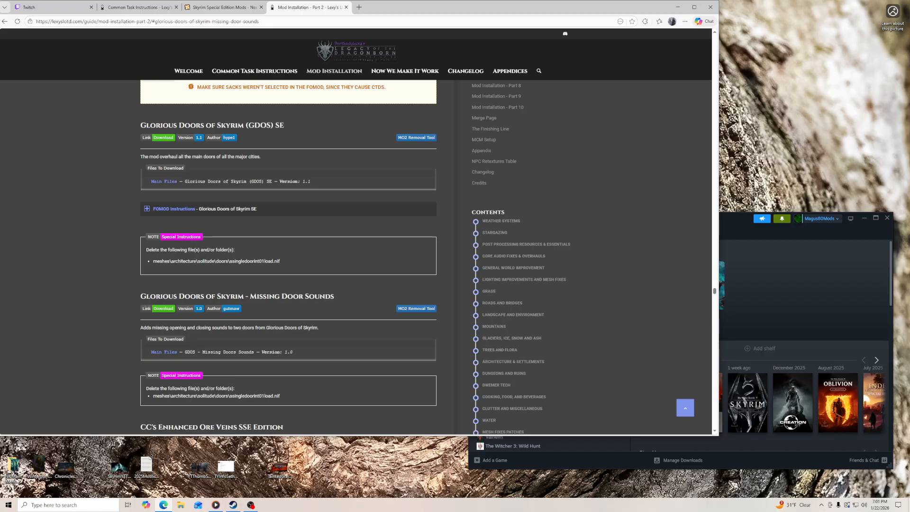
{"action": "left_click", "coordinate": [346, 7]}
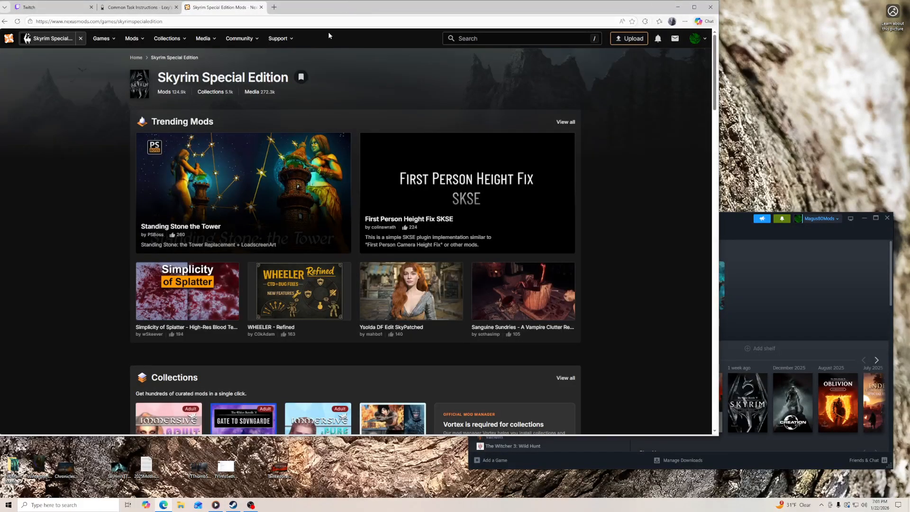
{"action": "left_click", "coordinate": [135, 8]}
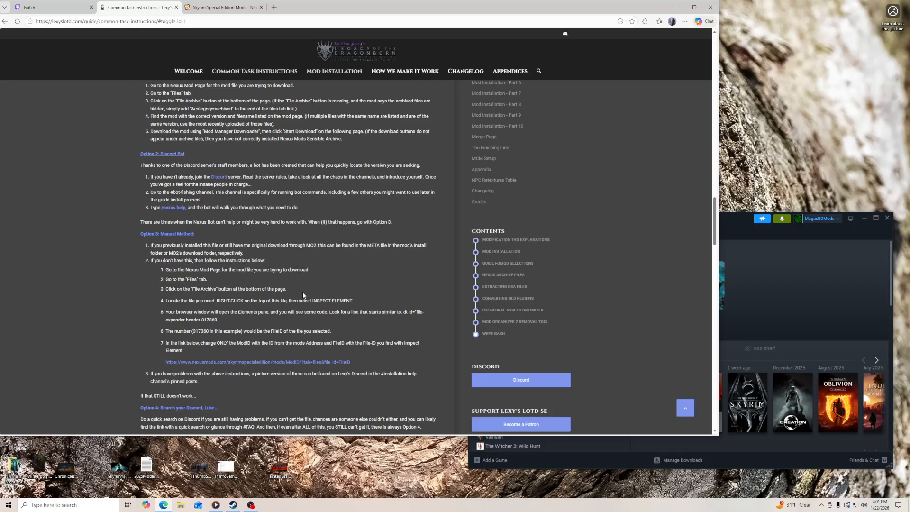
- Read the Extracting BSA Files section and highlight the instruction to select No for all other mods
{"action": "scroll", "coordinate": [300, 294], "scroll_direction": "down", "scroll_amount": 6}
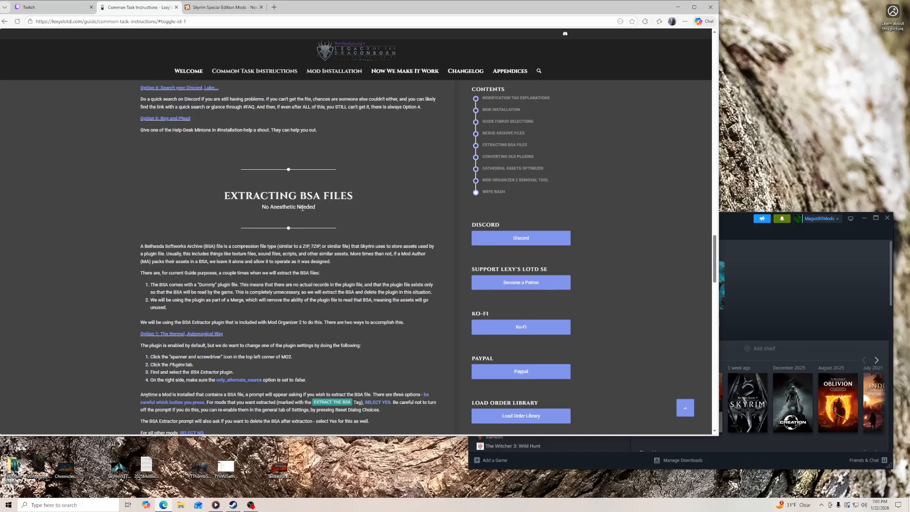
{"action": "scroll", "coordinate": [223, 290], "scroll_direction": "down", "scroll_amount": 3}
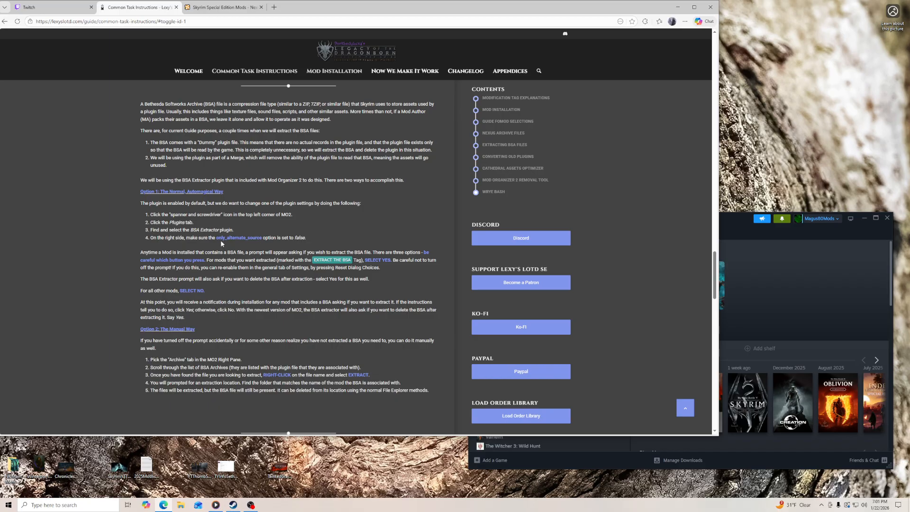
{"action": "scroll", "coordinate": [221, 240], "scroll_direction": "up", "scroll_amount": 3}
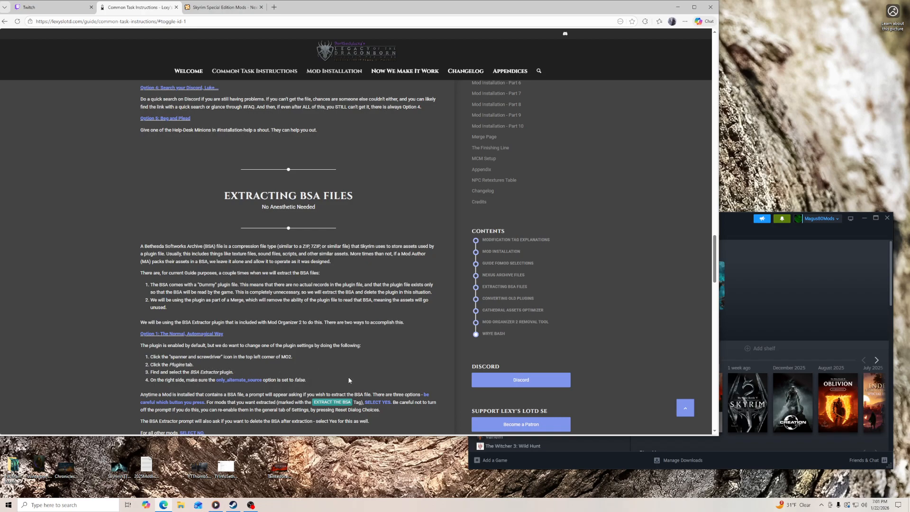
{"action": "scroll", "coordinate": [408, 374], "scroll_direction": "down", "scroll_amount": 2}
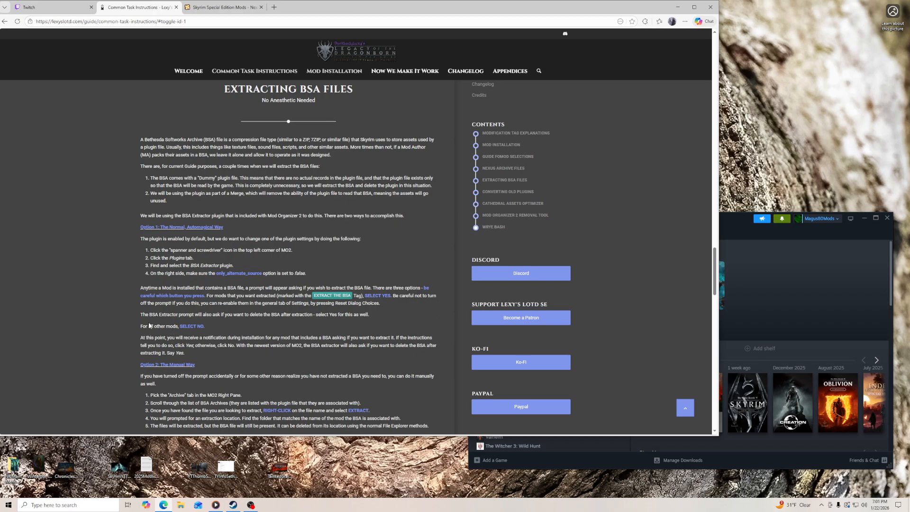
{"action": "left_click_drag", "start_coordinate": [140, 327], "coordinate": [205, 328]}
{"action": "left_click", "coordinate": [205, 327]}
- Read the manual BSA extraction and Converting Old Plugins instructions, highlighting Sort Masters in the SSEEdit verification steps
{"action": "scroll", "coordinate": [172, 187], "scroll_direction": "down", "scroll_amount": 3}
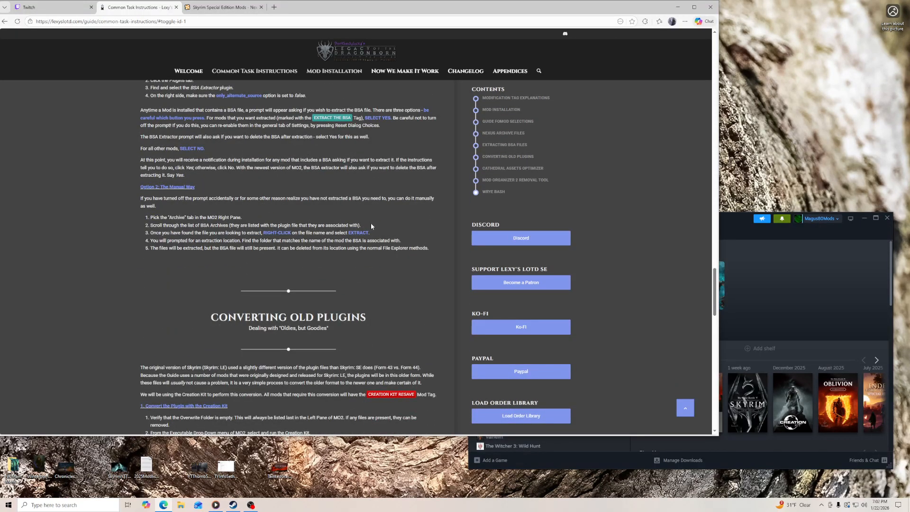
{"action": "scroll", "coordinate": [361, 266], "scroll_direction": "down", "scroll_amount": 3}
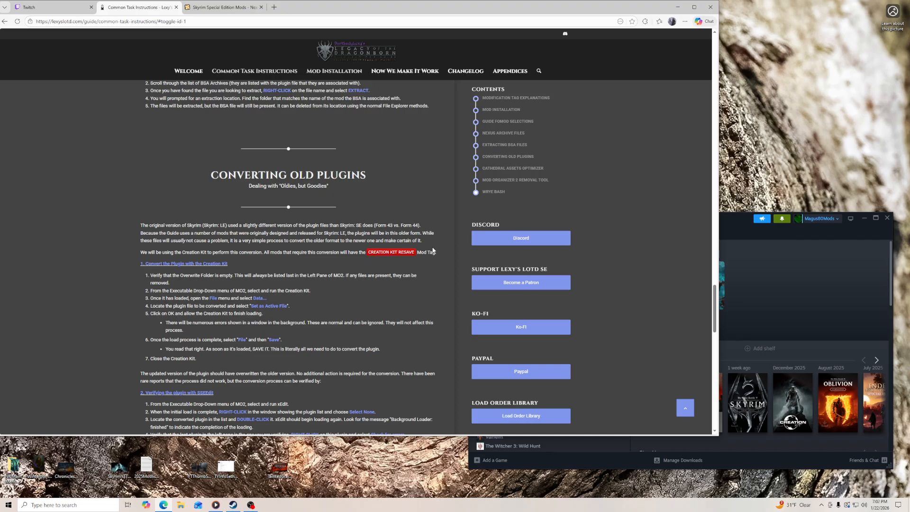
{"action": "scroll", "coordinate": [405, 203], "scroll_direction": "down", "scroll_amount": 2}
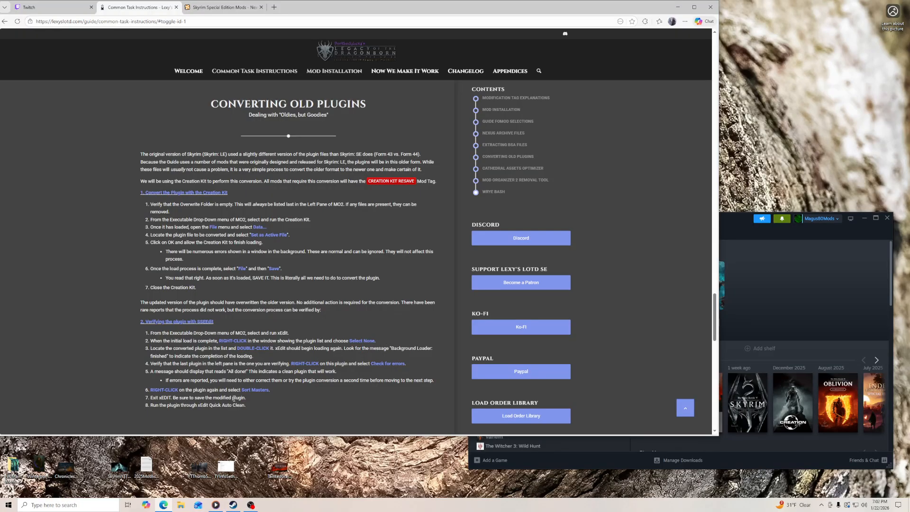
{"action": "left_click_drag", "start_coordinate": [242, 390], "coordinate": [269, 390]}
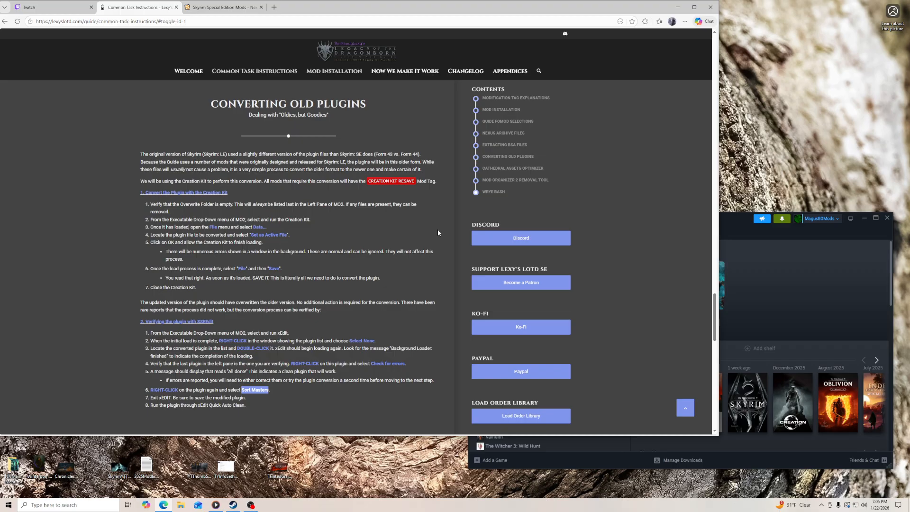
- Read the Cathedral Assets Optimizer, Mod Organizer 2 Removal Tool and Wrye Bash sections, and continue to the guide's Pre-Installation Instructions page
{"action": "scroll", "coordinate": [406, 265], "scroll_direction": "down", "scroll_amount": 7}
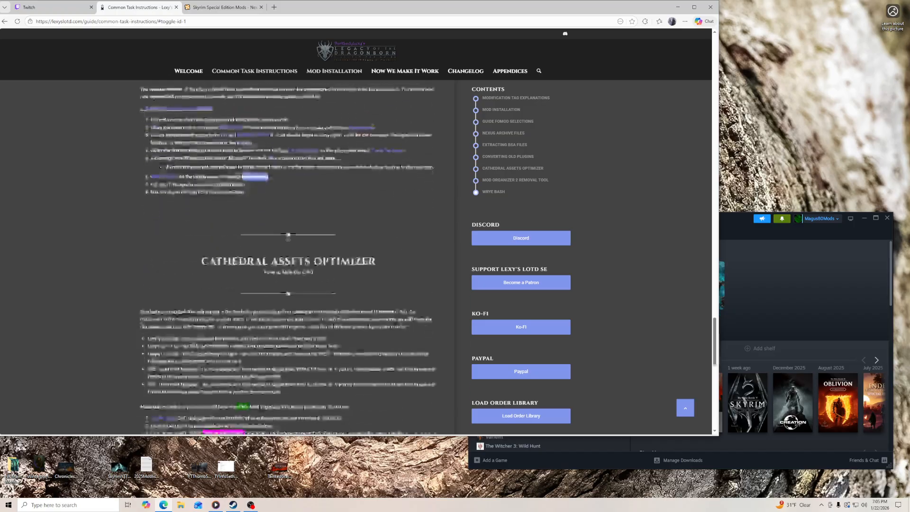
{"action": "scroll", "coordinate": [405, 266], "scroll_direction": "down", "scroll_amount": 4}
{"action": "scroll", "coordinate": [398, 266], "scroll_direction": "up", "scroll_amount": 6}
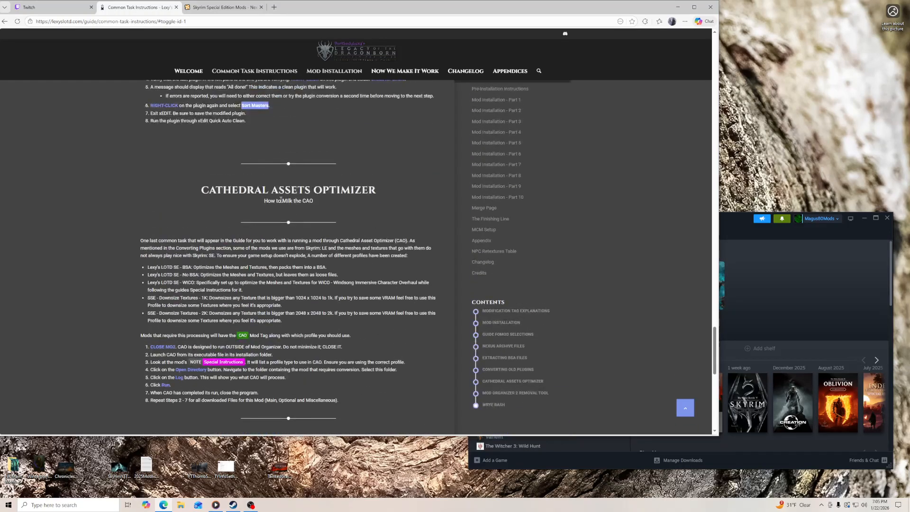
{"action": "scroll", "coordinate": [303, 315], "scroll_direction": "down", "scroll_amount": 3}
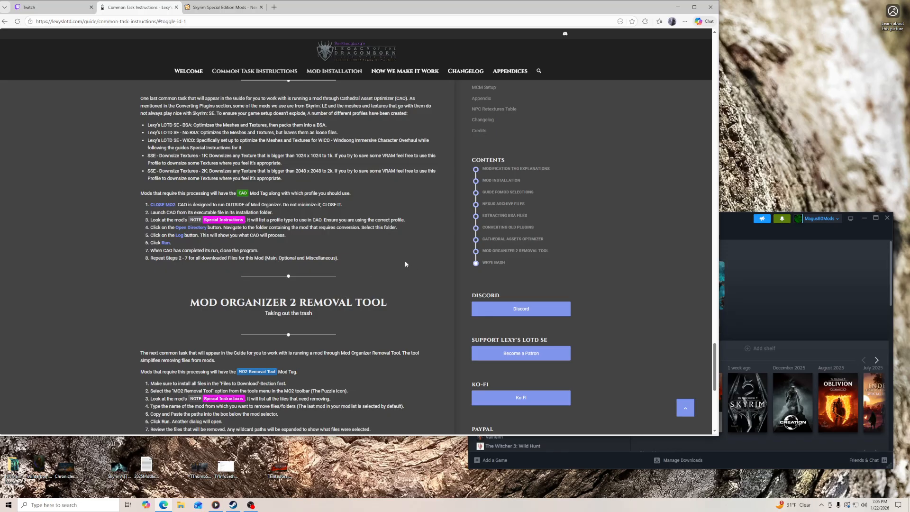
{"action": "scroll", "coordinate": [405, 264], "scroll_direction": "down", "scroll_amount": 5}
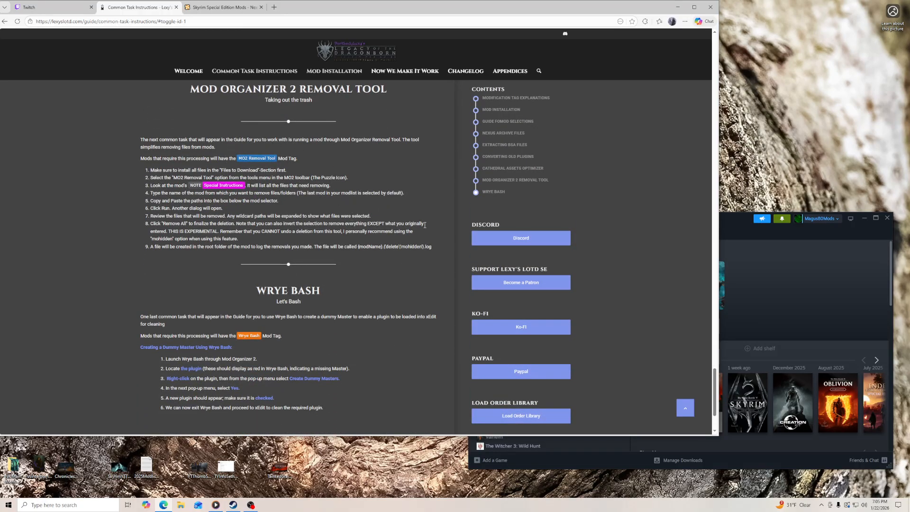
{"action": "scroll", "coordinate": [440, 283], "scroll_direction": "down", "scroll_amount": 3}
{"action": "left_click", "coordinate": [399, 348]}
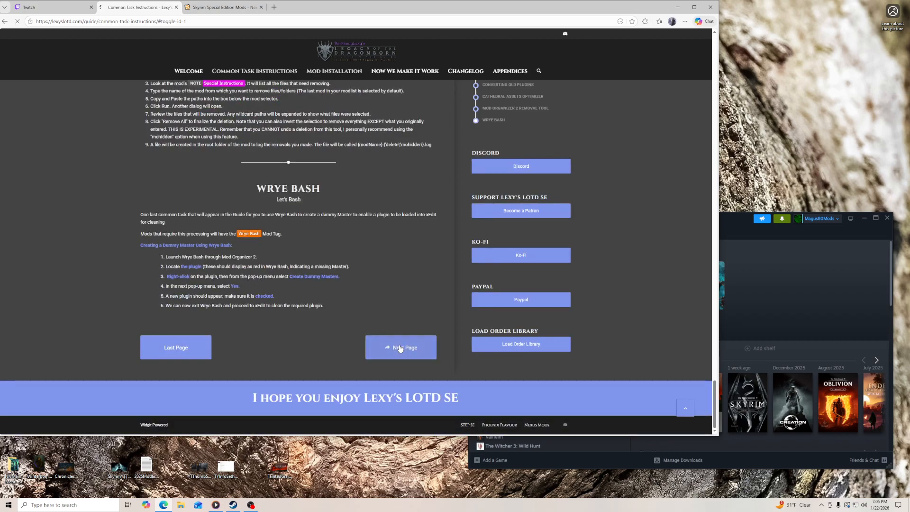
- Switch to Steam and install The Elder Scrolls V: Skyrim Special Edition on Local Drive (C:)
{"action": "left_click", "coordinate": [732, 226]}
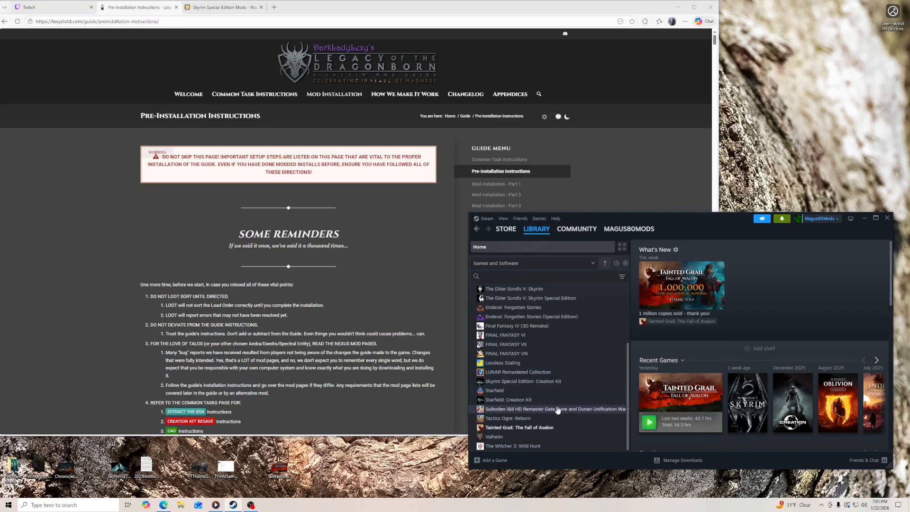
{"action": "left_click", "coordinate": [534, 383]}
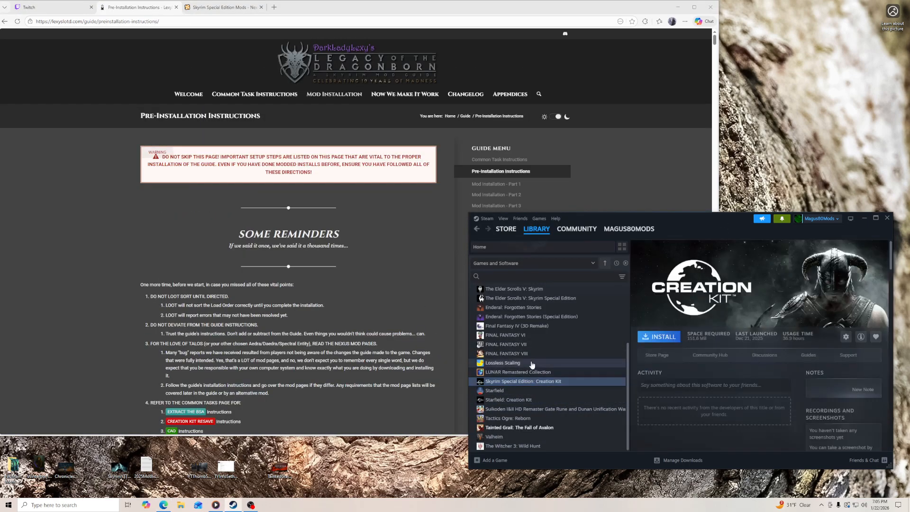
{"action": "left_click", "coordinate": [535, 298]}
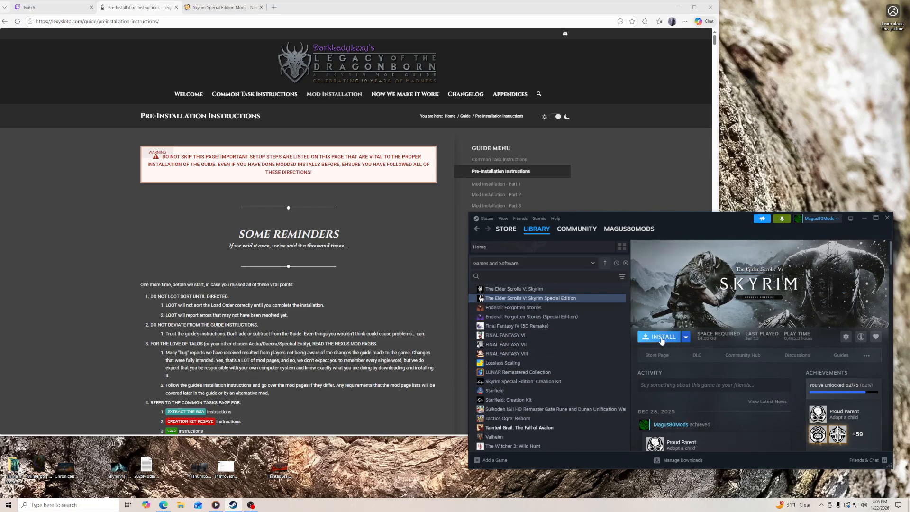
{"action": "left_click", "coordinate": [662, 337]}
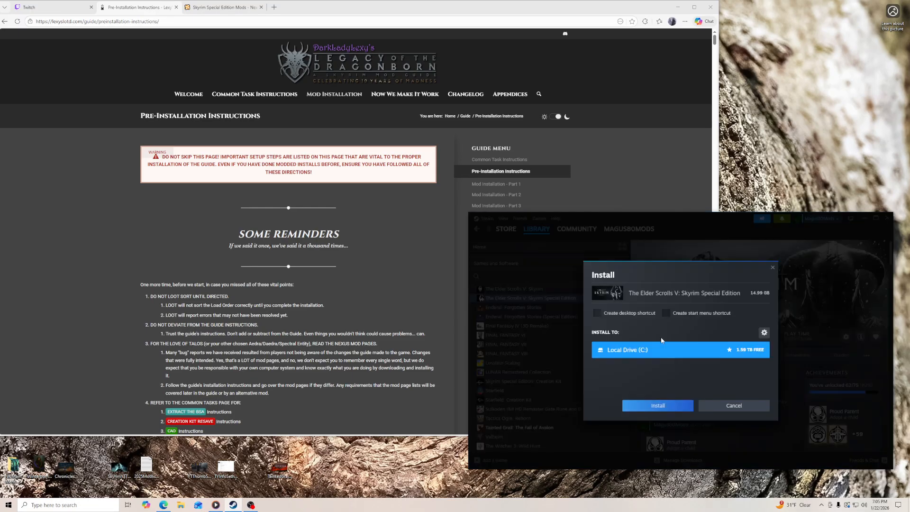
{"action": "left_click", "coordinate": [658, 406]}
- Set Skyrim Special Edition's automatic updates to "Wait until I launch the game" and close its properties
{"action": "right_click", "coordinate": [533, 298]}
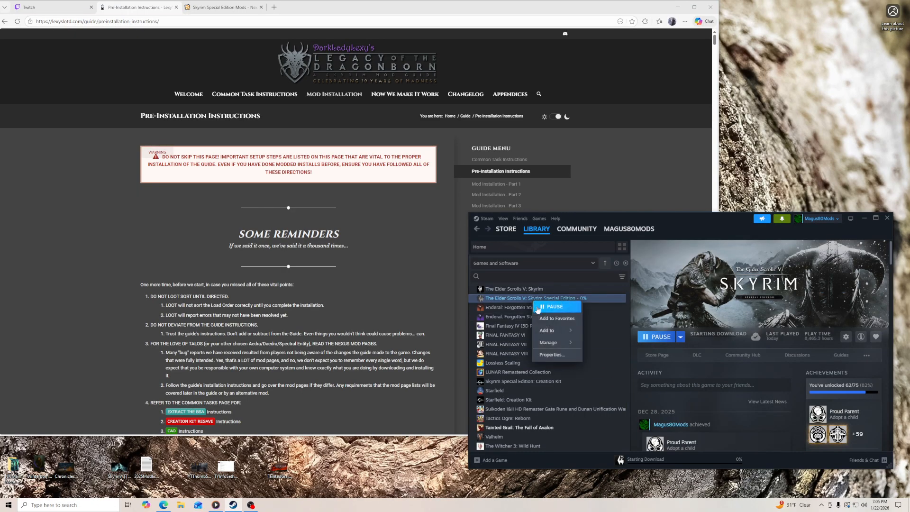
{"action": "left_click", "coordinate": [552, 355]}
{"action": "left_click", "coordinate": [569, 307]}
{"action": "left_click", "coordinate": [670, 285]}
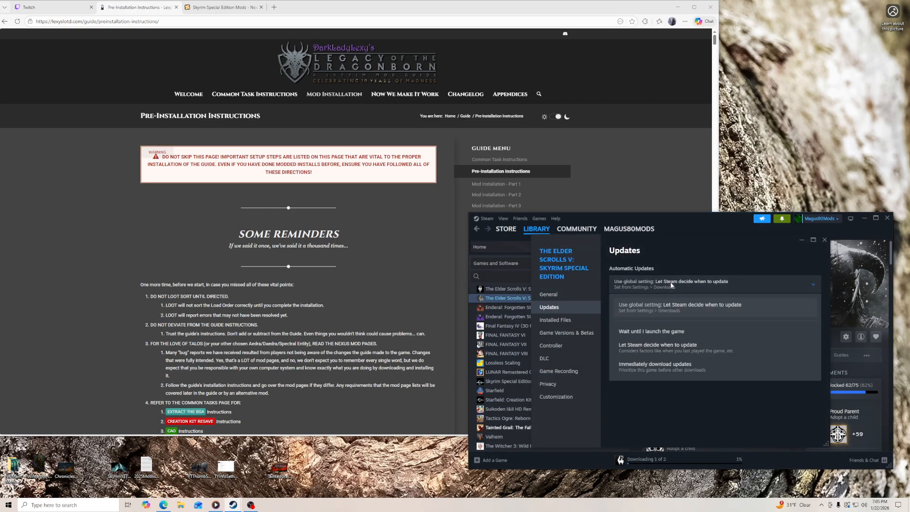
{"action": "left_click", "coordinate": [673, 335]}
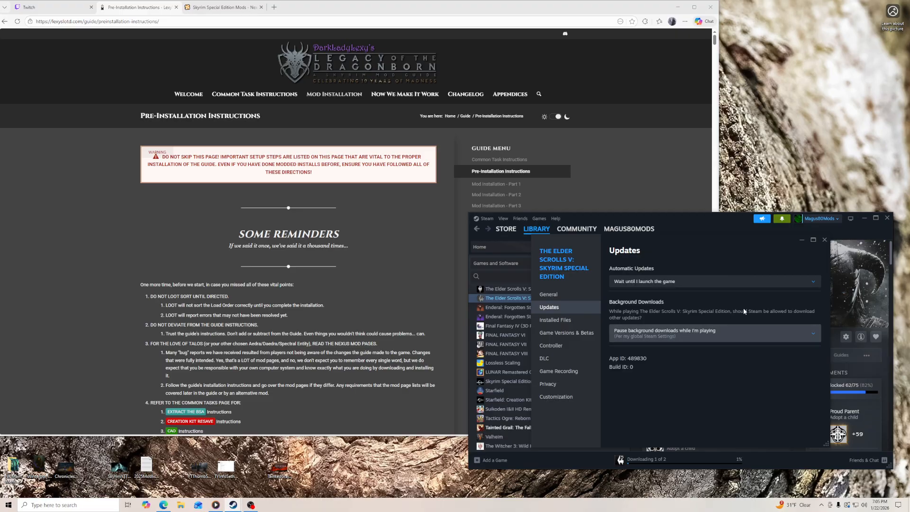
{"action": "left_click", "coordinate": [824, 241]}
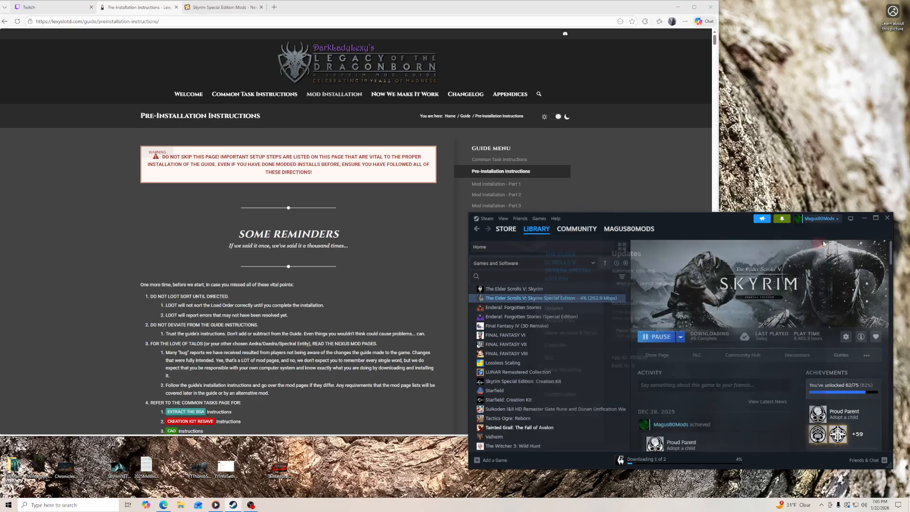
- Review the Interface and In Game overlay options in the Steam settings, and close the settings
{"action": "left_click", "coordinate": [487, 219]}
{"action": "left_click", "coordinate": [487, 220]}
{"action": "left_click", "coordinate": [487, 219]}
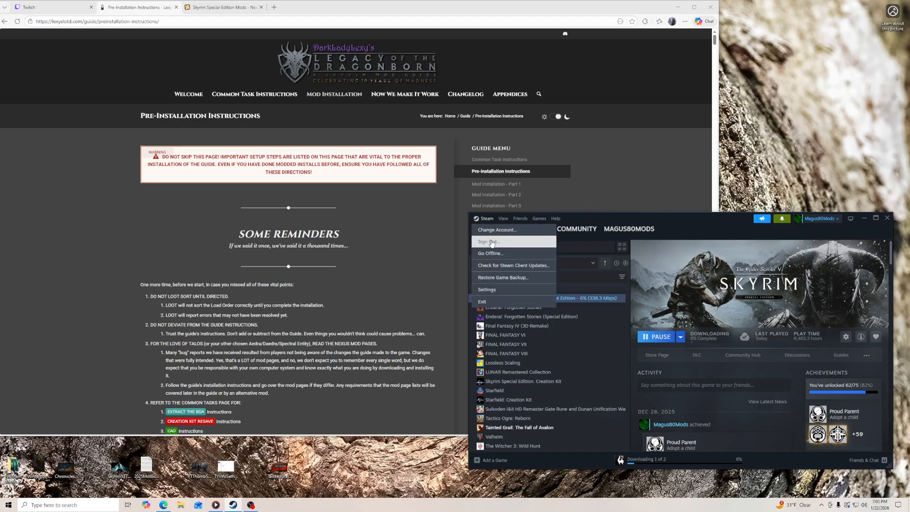
{"action": "left_click", "coordinate": [498, 285]}
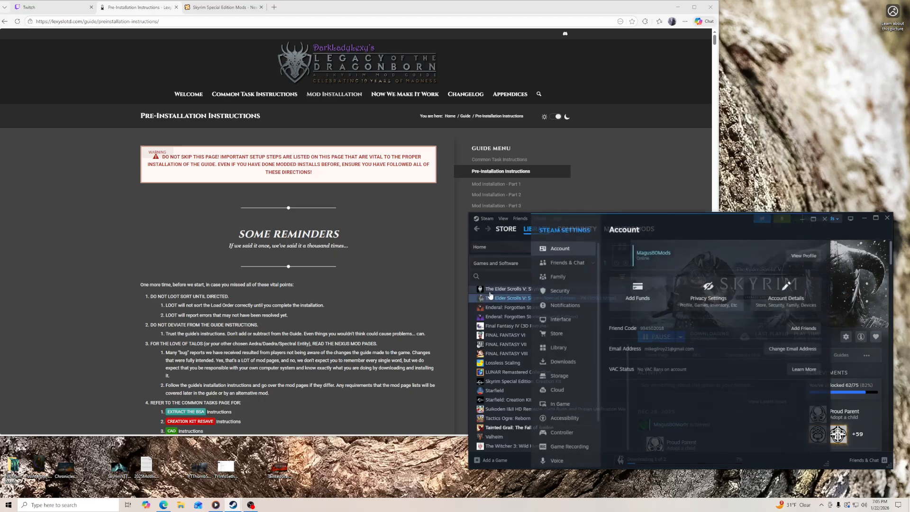
{"action": "left_click", "coordinate": [574, 324]}
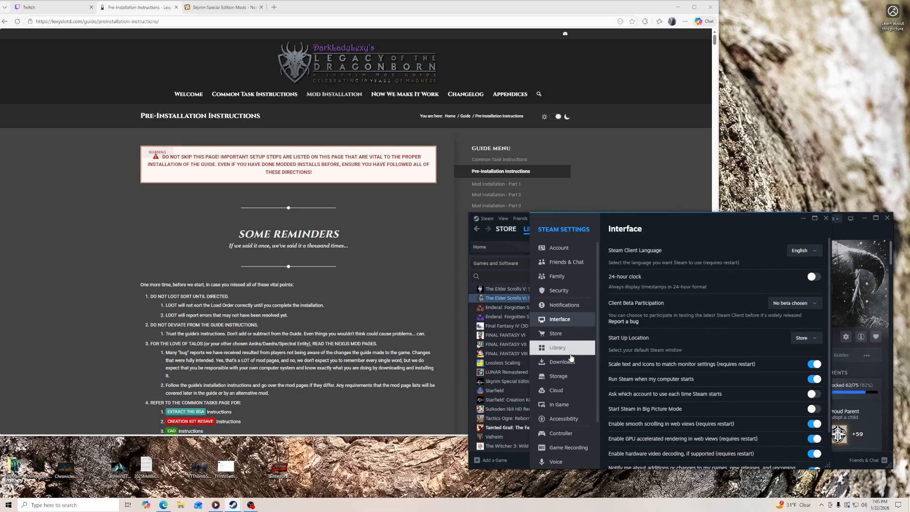
{"action": "left_click", "coordinate": [569, 406]}
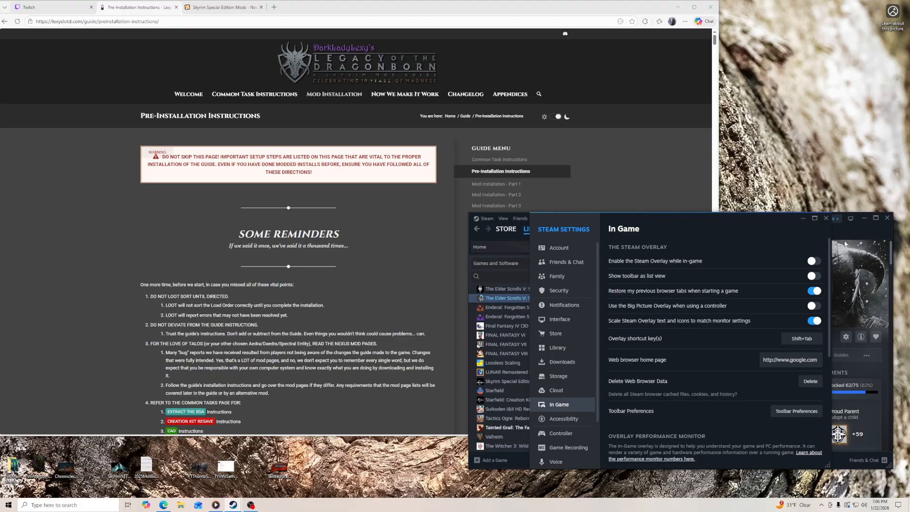
{"action": "left_click_drag", "start_coordinate": [798, 217], "coordinate": [783, 226]}
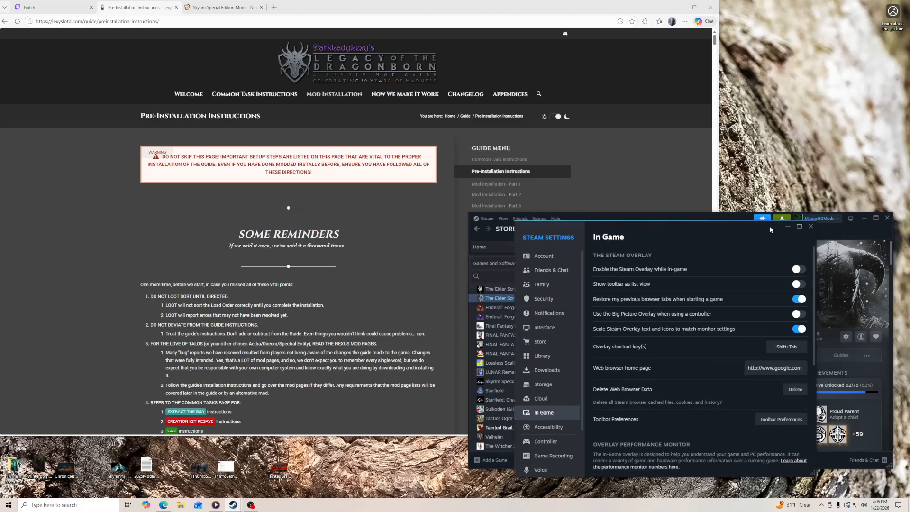
{"action": "left_click", "coordinate": [812, 228]}
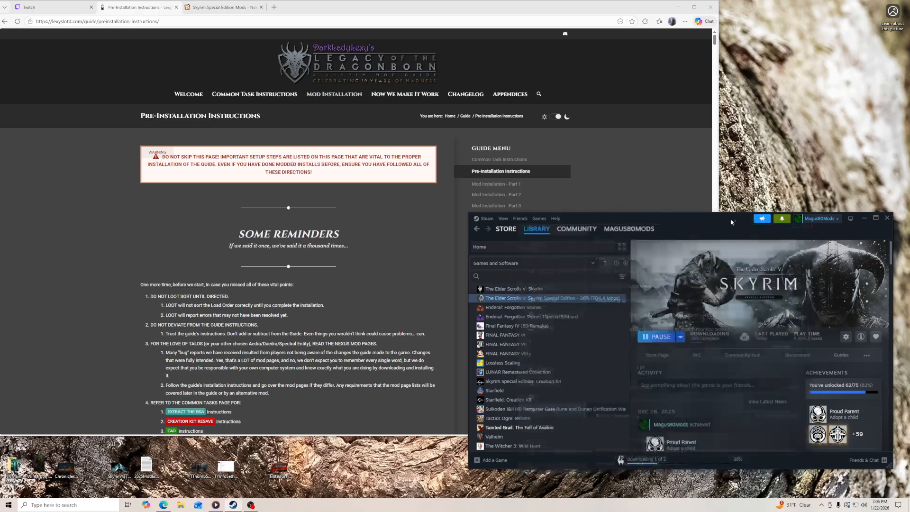
- Read the reminders, Windows File Extensions and Windows Page File sections of the Pre-Installation Instructions
{"action": "scroll", "coordinate": [332, 315], "scroll_direction": "down", "scroll_amount": 7}
{"action": "scroll", "coordinate": [387, 201], "scroll_direction": "down", "scroll_amount": 3}
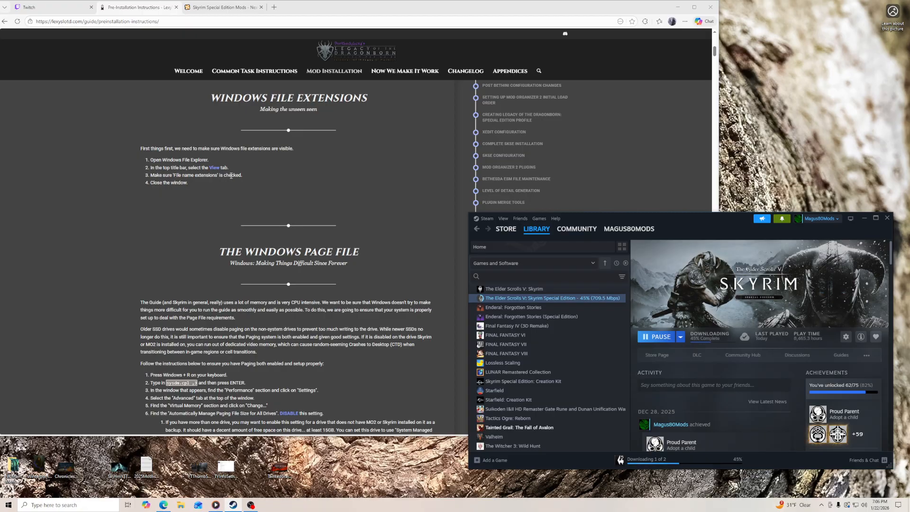
{"action": "scroll", "coordinate": [377, 275], "scroll_direction": "down", "scroll_amount": 3}
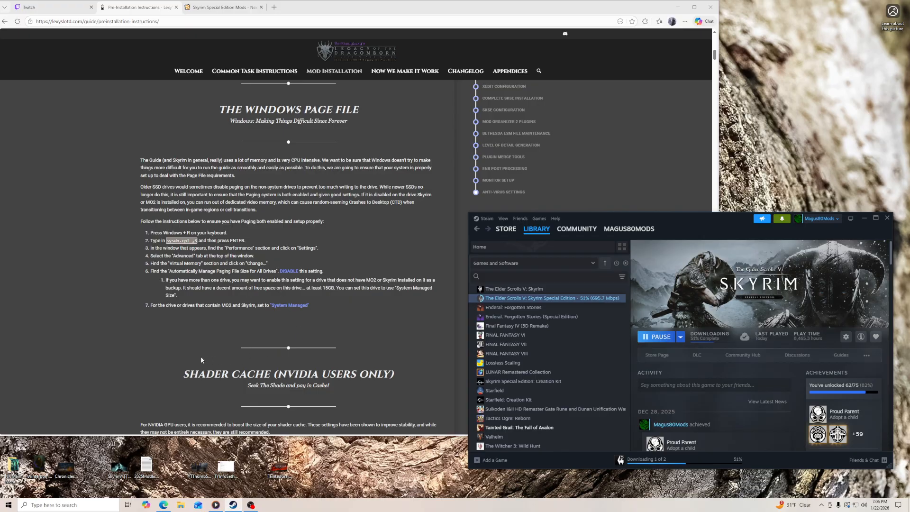
- Run sysdm.cpl ,3 and open the Virtual Memory settings from the advanced performance options
{"action": "key", "text": "super+r"}
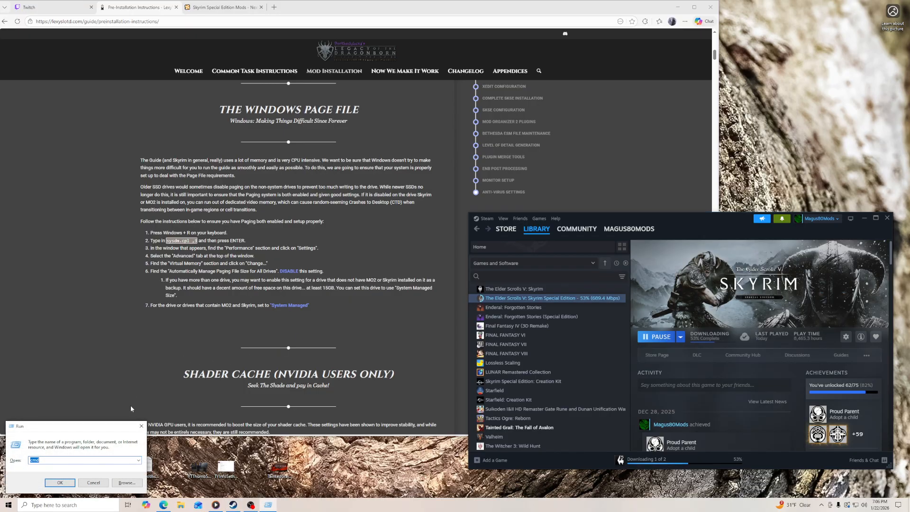
{"action": "type", "text": "sysdm.cpl ,3"}
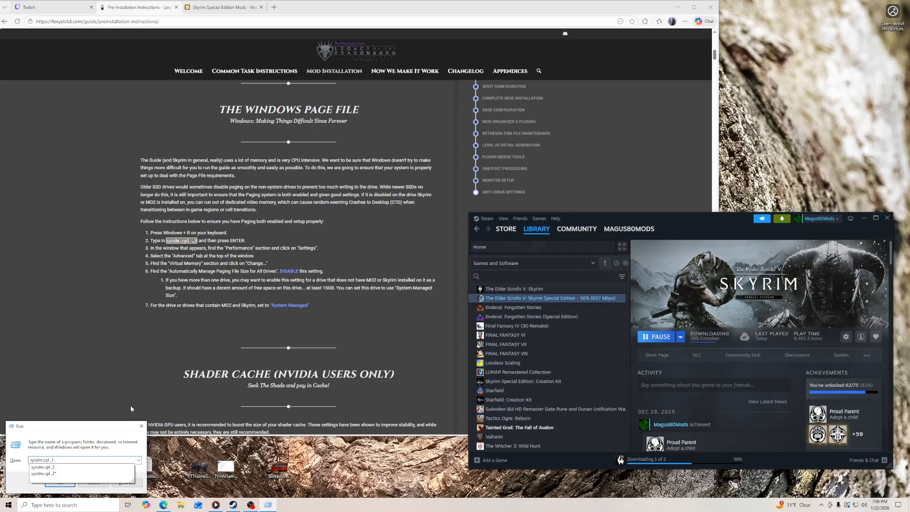
{"action": "key", "text": "Return"}
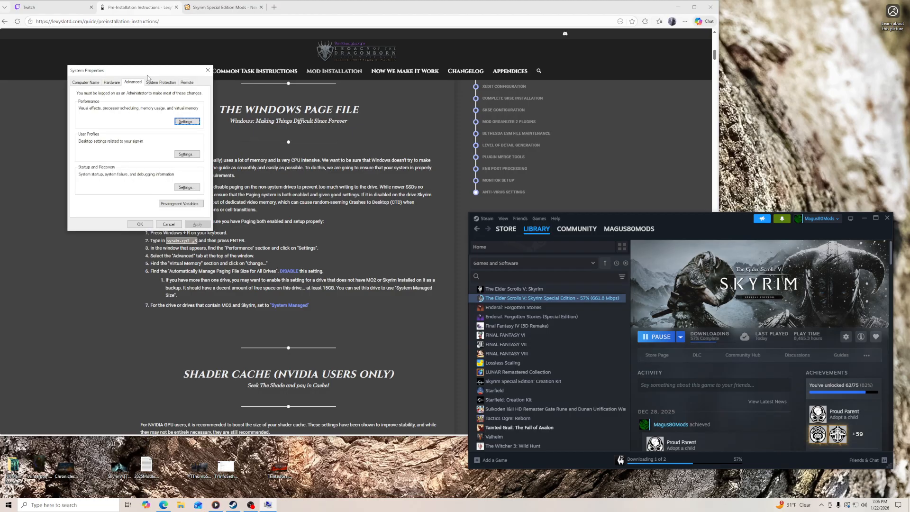
{"action": "left_click_drag", "start_coordinate": [147, 75], "coordinate": [522, 149]}
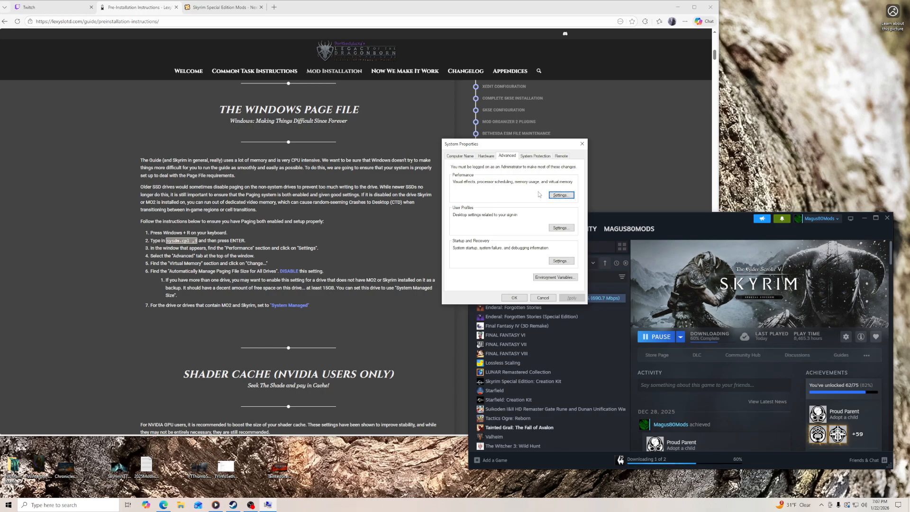
{"action": "left_click", "coordinate": [555, 198]}
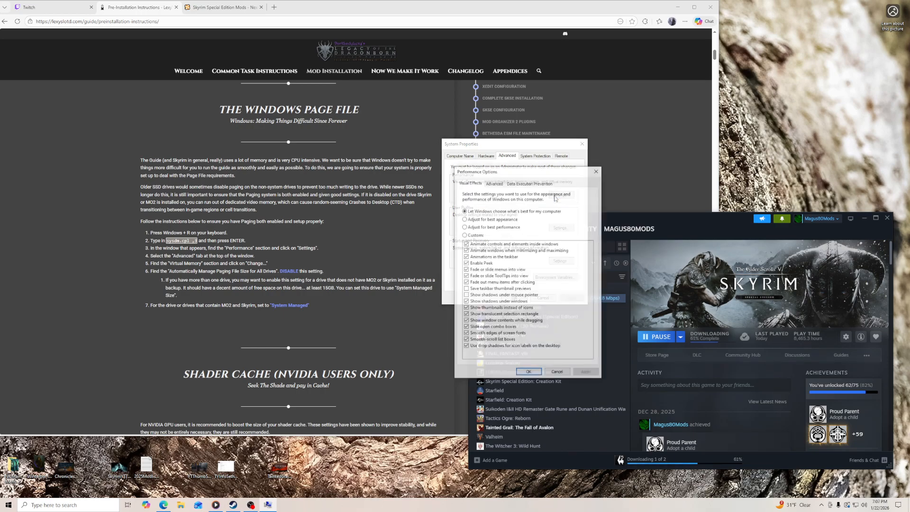
{"action": "left_click", "coordinate": [495, 183]}
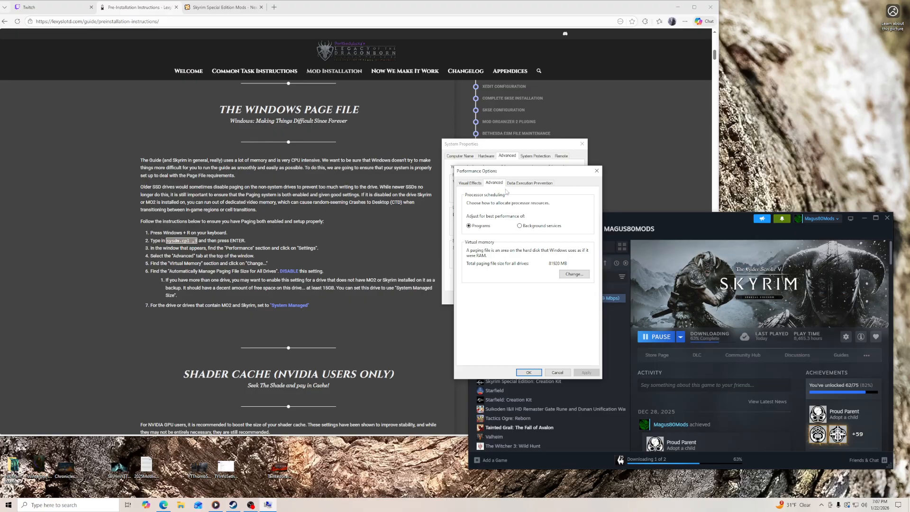
{"action": "left_click", "coordinate": [567, 275]}
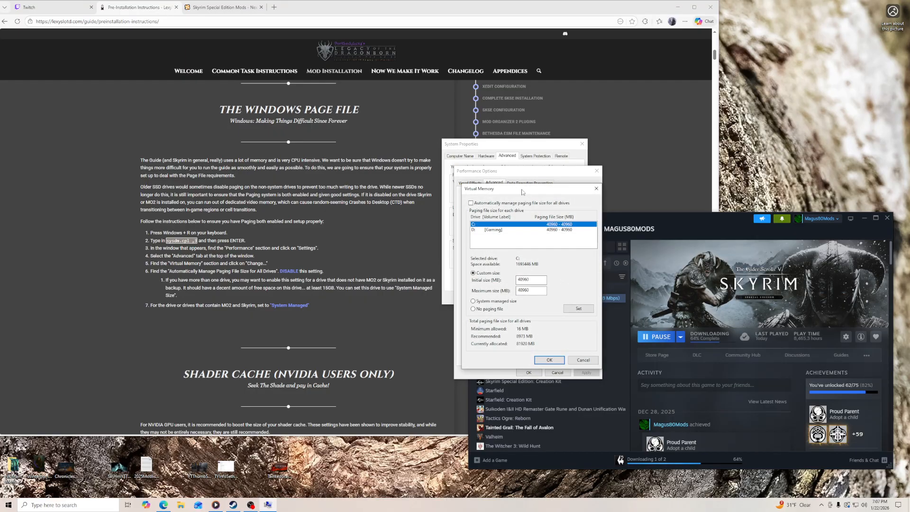
{"action": "left_click_drag", "start_coordinate": [518, 187], "coordinate": [508, 177]}
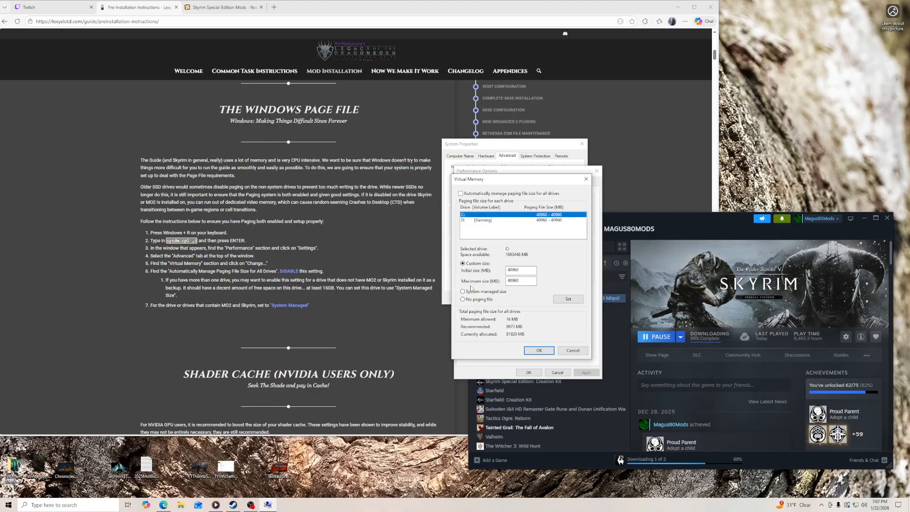
- Compare the C: and D: paging file entries and try to set drive C: to a system managed size
{"action": "left_click", "coordinate": [469, 221]}
{"action": "left_click", "coordinate": [470, 215]}
{"action": "left_click", "coordinate": [473, 220]}
{"action": "left_click", "coordinate": [472, 216]}
{"action": "left_click", "coordinate": [473, 292]}
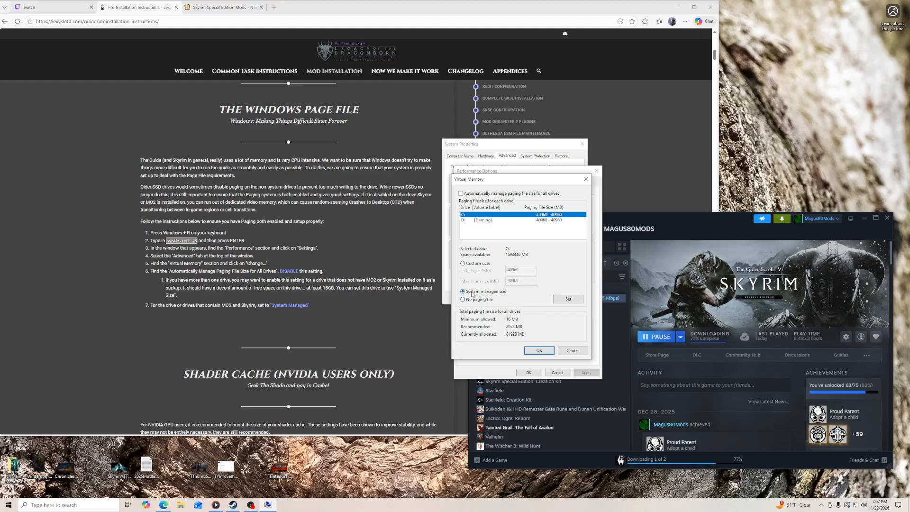
{"action": "left_click", "coordinate": [540, 351]}
- Choose a system managed paging file size for the D: (Gaming) drive and accept all the open system dialogs
{"action": "left_click", "coordinate": [562, 276]}
{"action": "left_click", "coordinate": [489, 230]}
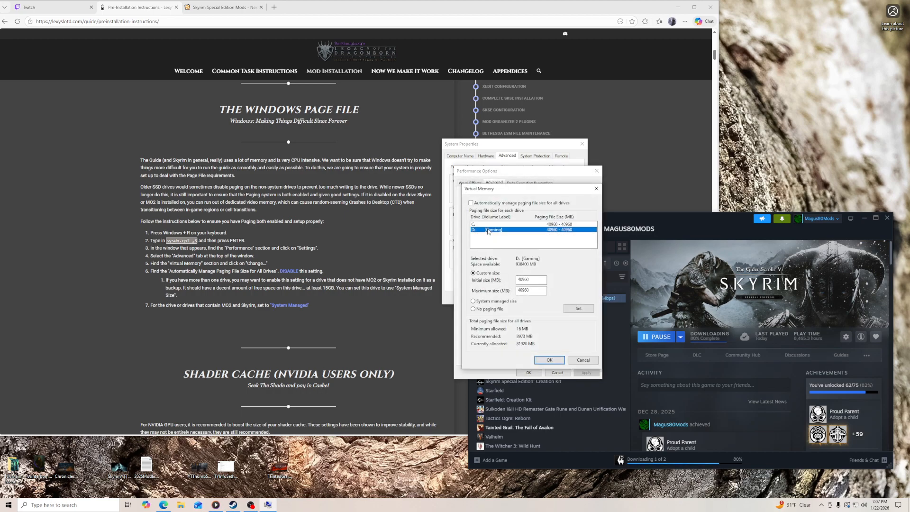
{"action": "left_click", "coordinate": [486, 303]}
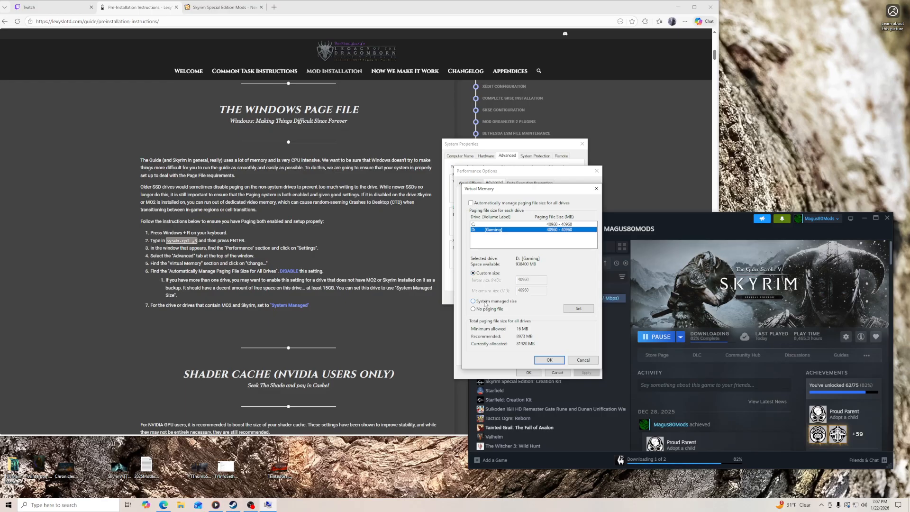
{"action": "left_click", "coordinate": [549, 360]}
{"action": "left_click", "coordinate": [529, 372]}
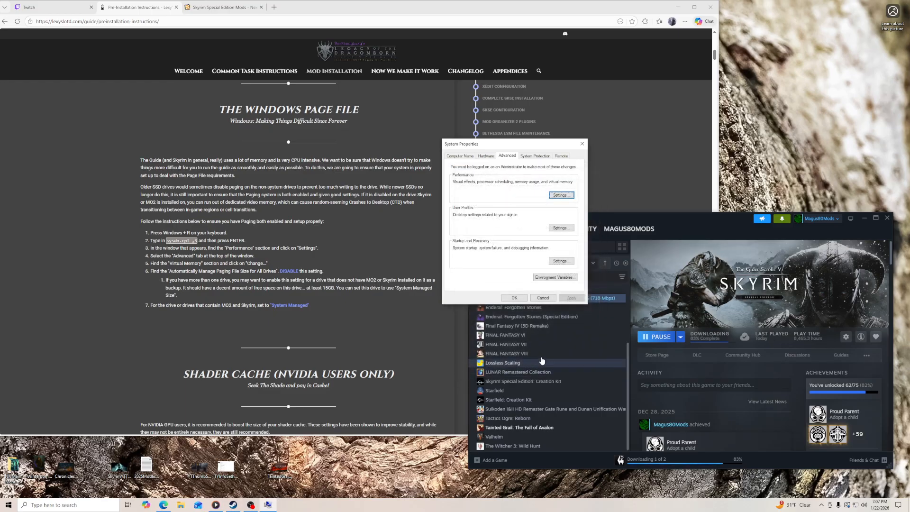
{"action": "left_click", "coordinate": [515, 298]}
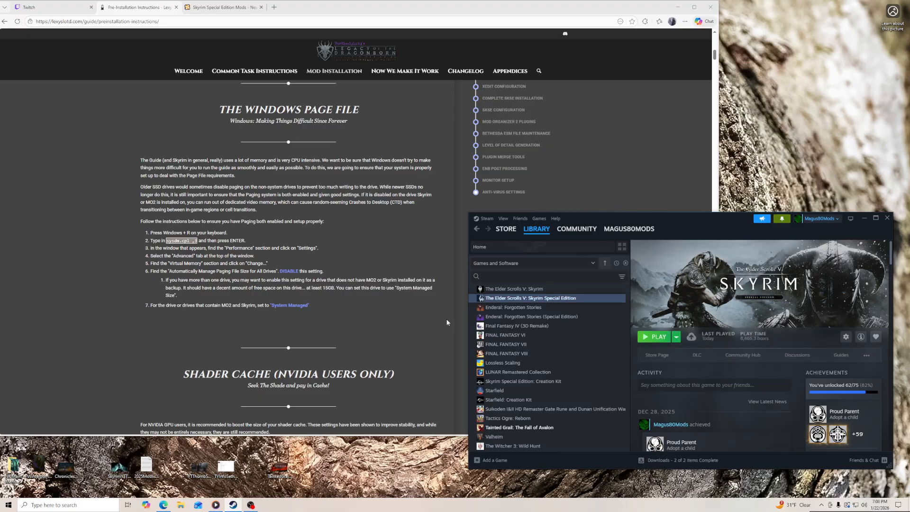
- Read the Shader Cache and Web Browser sections of the Pre-Installation Instructions through to the General Utilities section
{"action": "scroll", "coordinate": [447, 322], "scroll_direction": "down", "scroll_amount": 3}
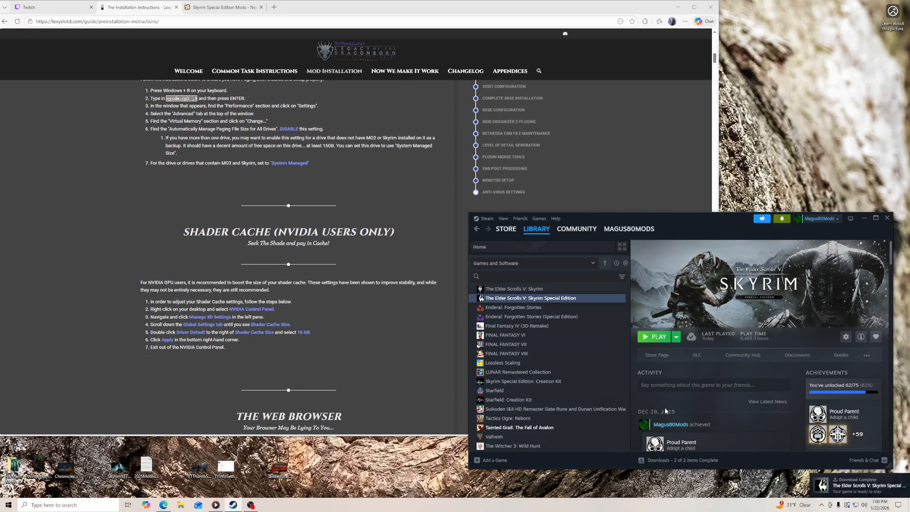
{"action": "scroll", "coordinate": [419, 283], "scroll_direction": "down", "scroll_amount": 2}
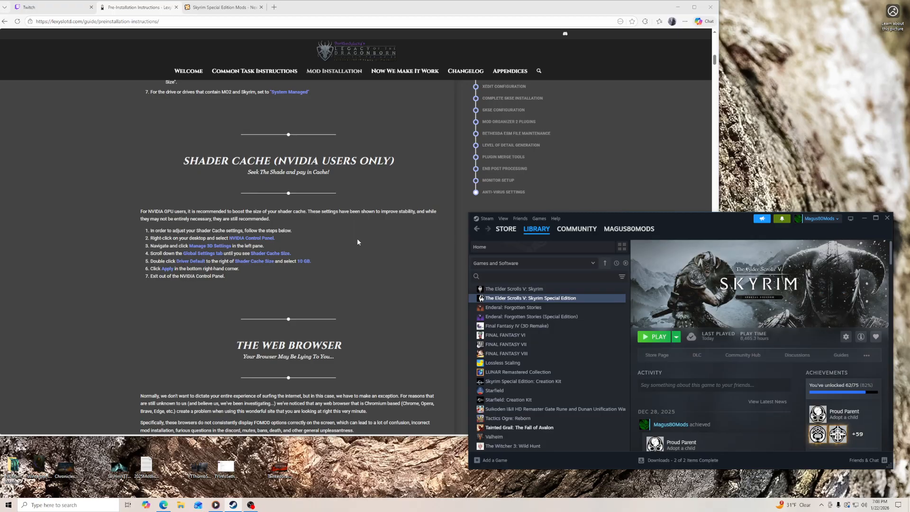
{"action": "scroll", "coordinate": [439, 276], "scroll_direction": "down", "scroll_amount": 3}
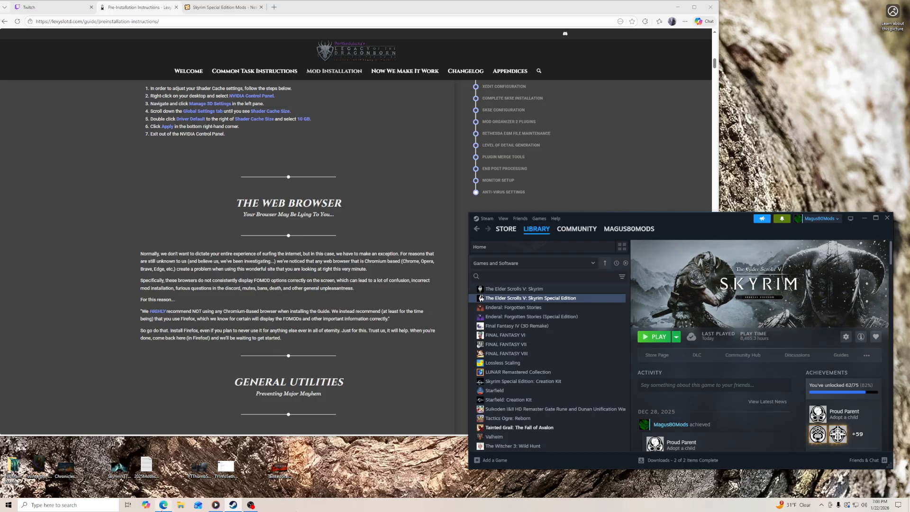
{"action": "mouse_move", "coordinate": [162, 509]}
{"action": "left_click_drag", "start_coordinate": [184, 331], "coordinate": [211, 337]}
{"action": "right_click", "coordinate": [211, 338]}
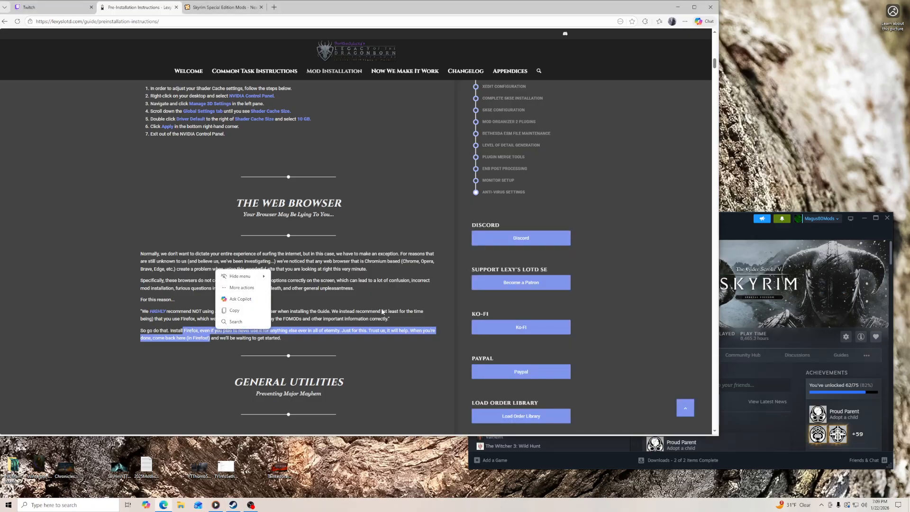
{"action": "left_click", "coordinate": [392, 357]}
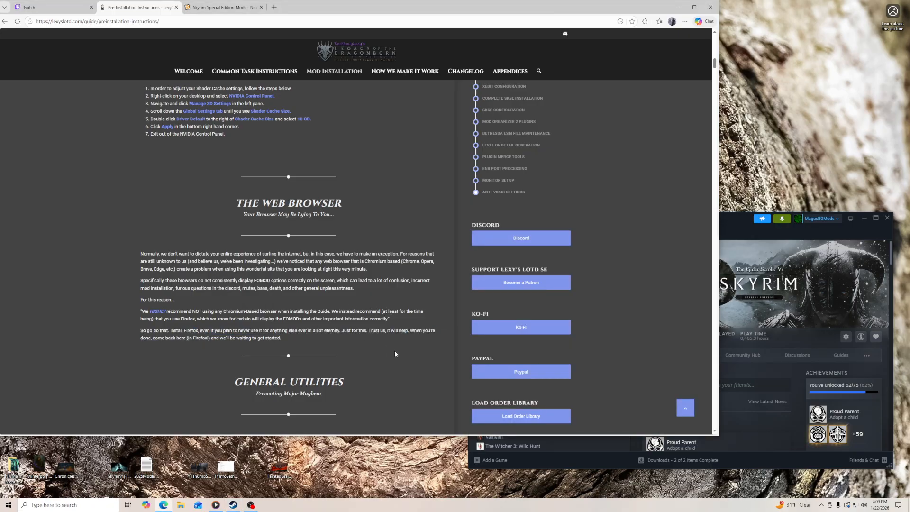
{"action": "scroll", "coordinate": [395, 354], "scroll_direction": "down", "scroll_amount": 5}
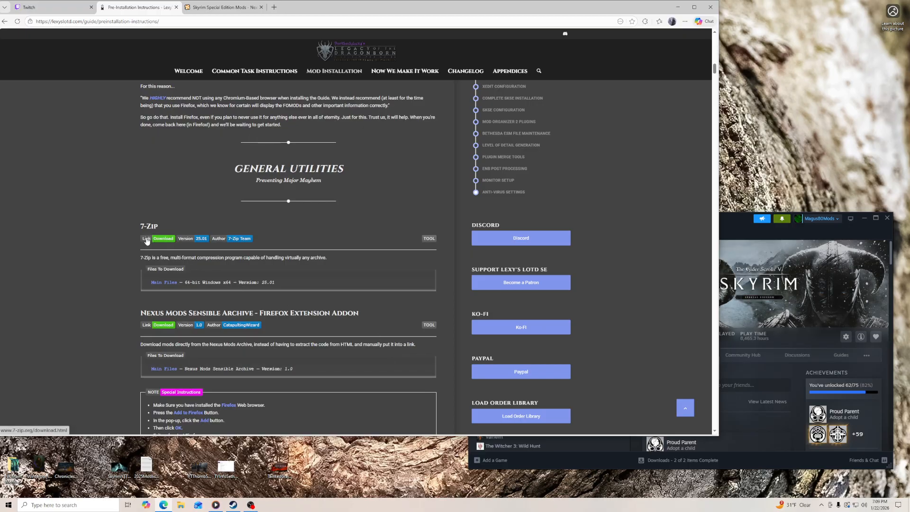
- Search Windows for 7z to check that 7-Zip is installed, opening and closing its File Manager
{"action": "left_click", "coordinate": [92, 506]}
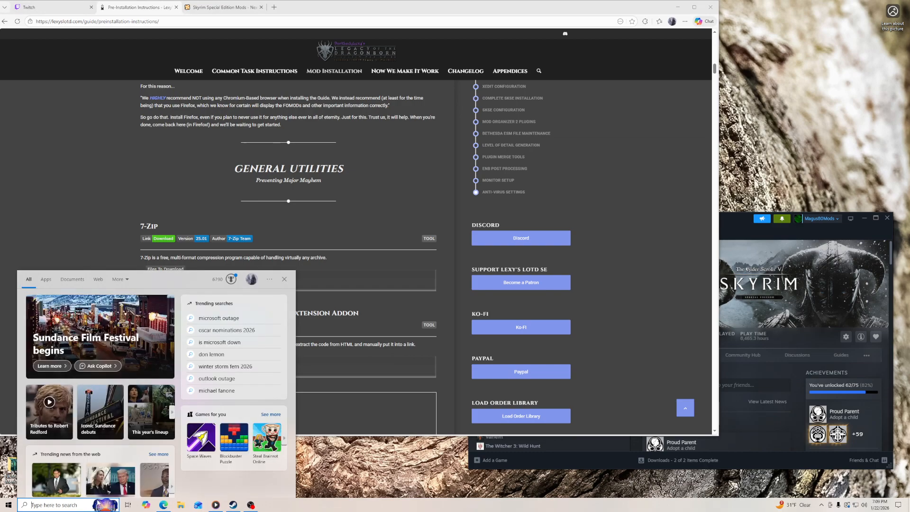
{"action": "type", "text": "7z"}
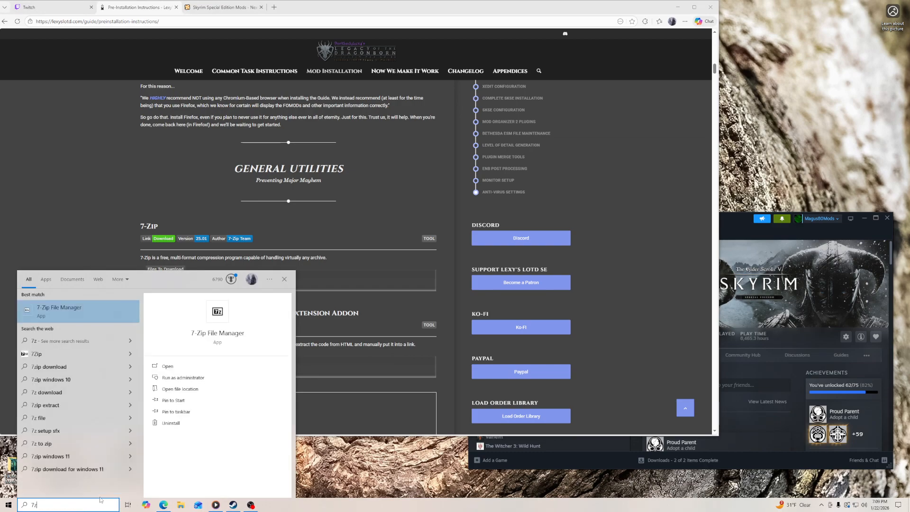
{"action": "key", "text": "Return"}
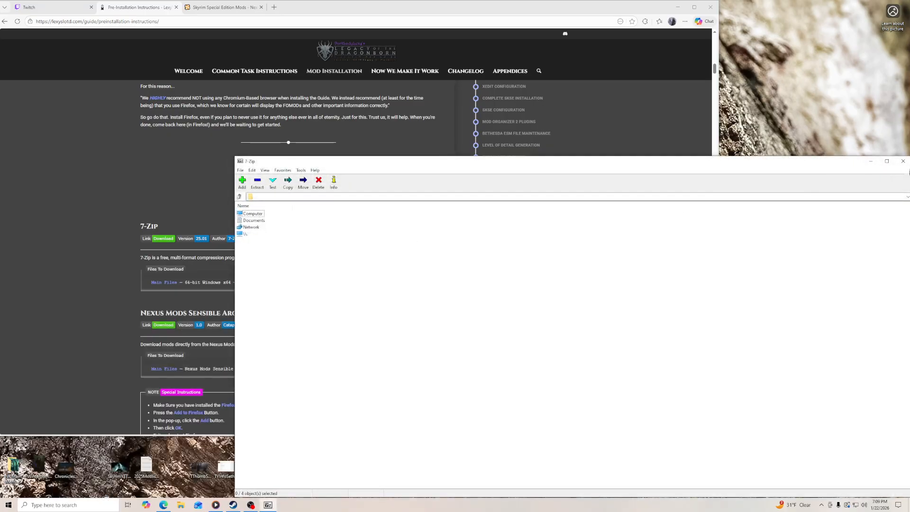
{"action": "left_click", "coordinate": [903, 161]}
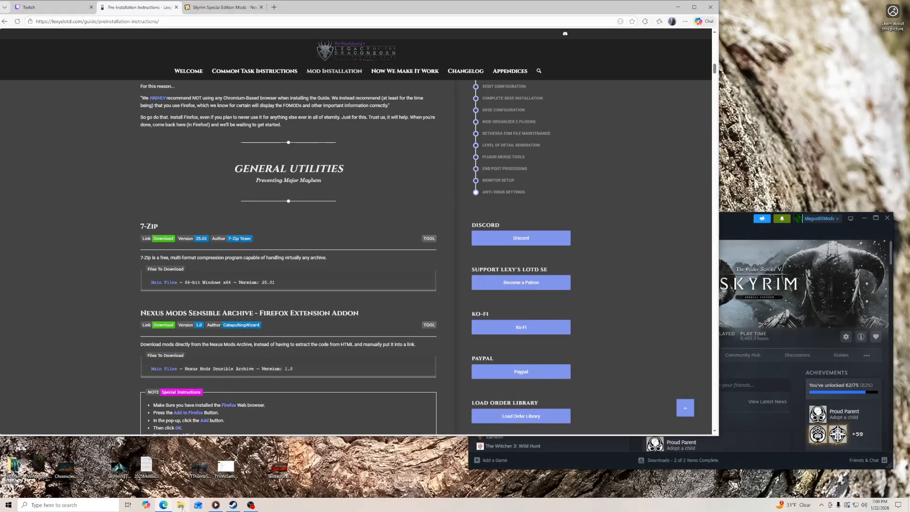
- Check the file version of 7z.exe in C:\Program Files\7-Zip and close the folder window
{"action": "left_click", "coordinate": [180, 505]}
{"action": "left_click", "coordinate": [313, 253]}
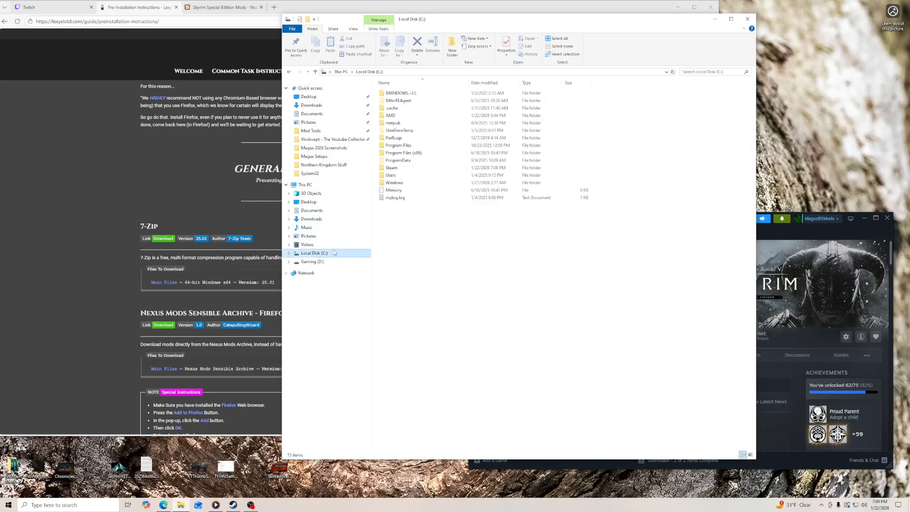
{"action": "double_click", "coordinate": [403, 146]}
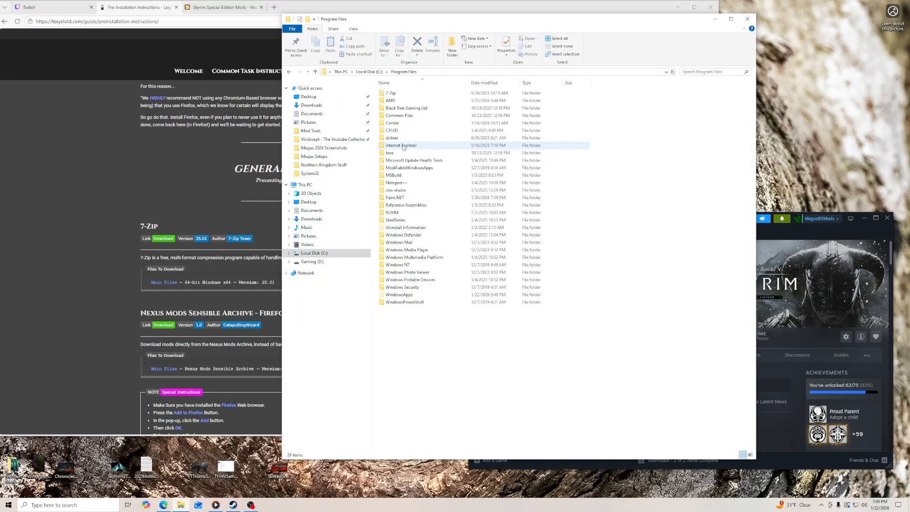
{"action": "double_click", "coordinate": [392, 93]}
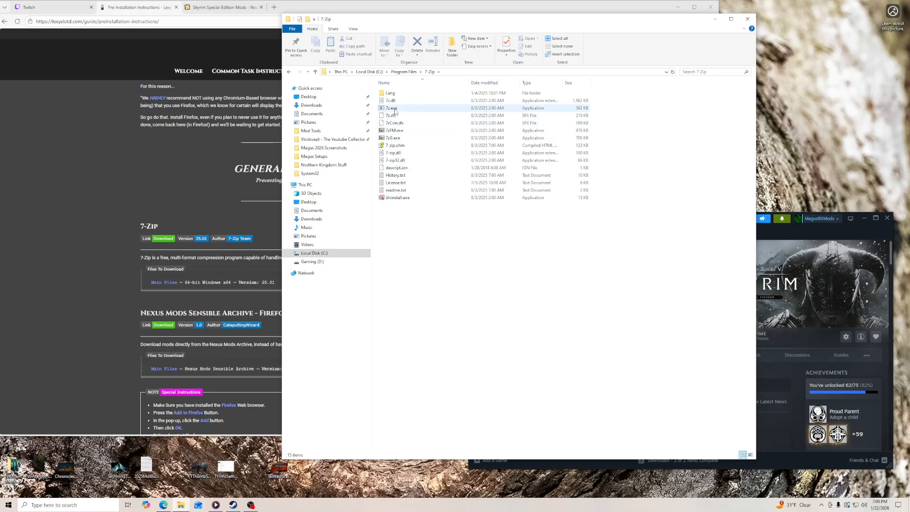
{"action": "mouse_move", "coordinate": [396, 111]}
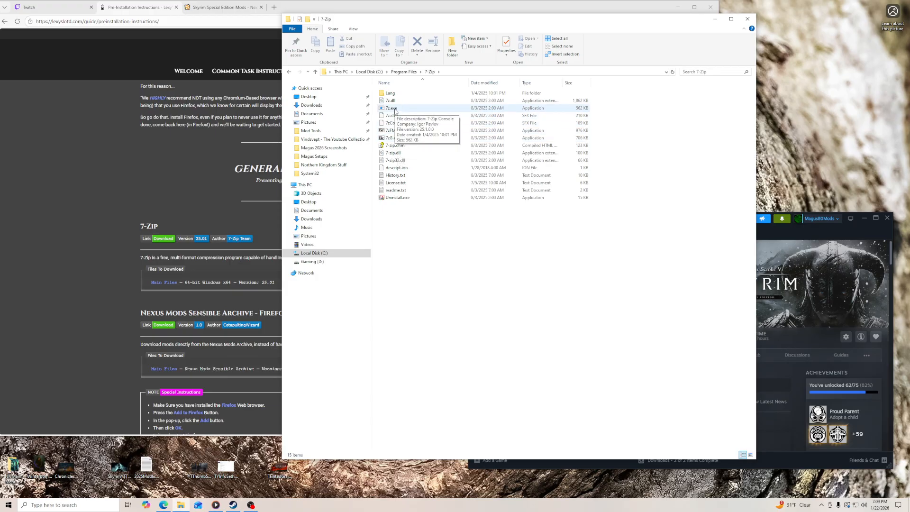
{"action": "left_click", "coordinate": [748, 19]}
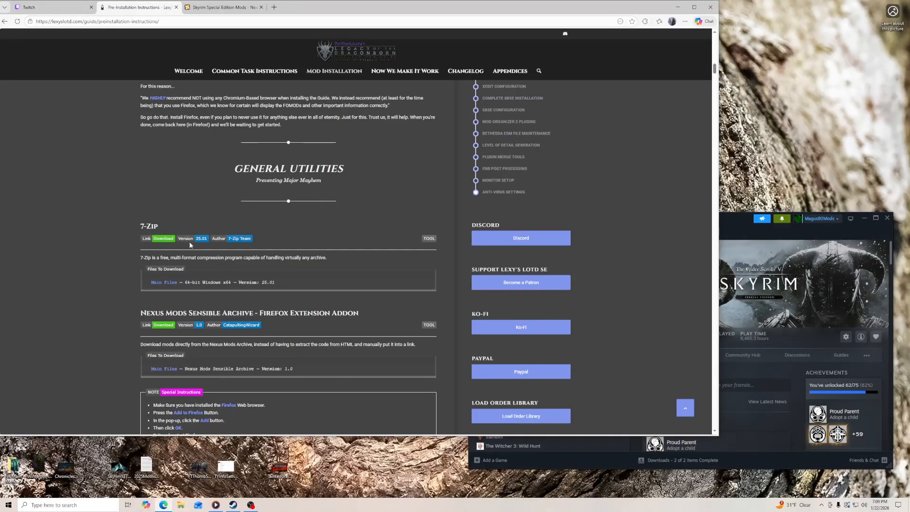
- Download the .NET 8.0 SDK (v8.0.411) Windows x64 installer from the guide's .NETFramework section
{"action": "scroll", "coordinate": [277, 277], "scroll_direction": "down", "scroll_amount": 2}
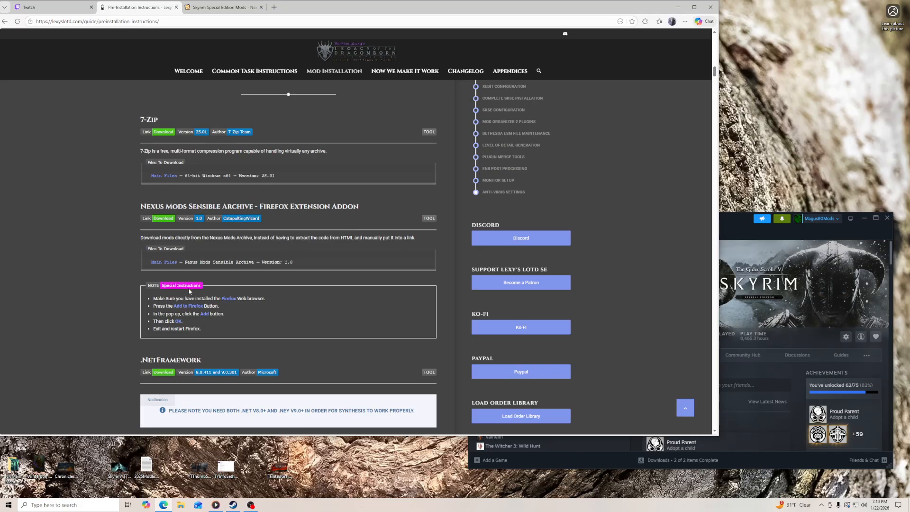
{"action": "scroll", "coordinate": [126, 355], "scroll_direction": "down", "scroll_amount": 2}
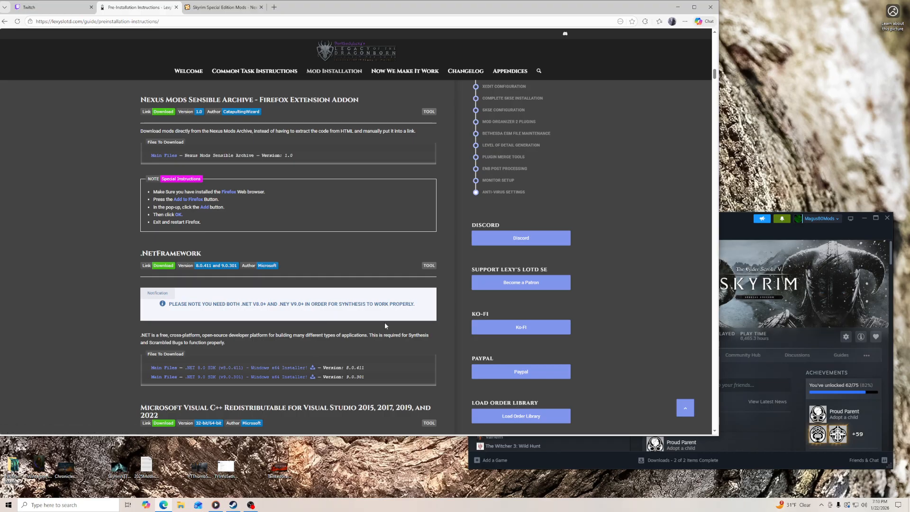
{"action": "left_click", "coordinate": [313, 369]}
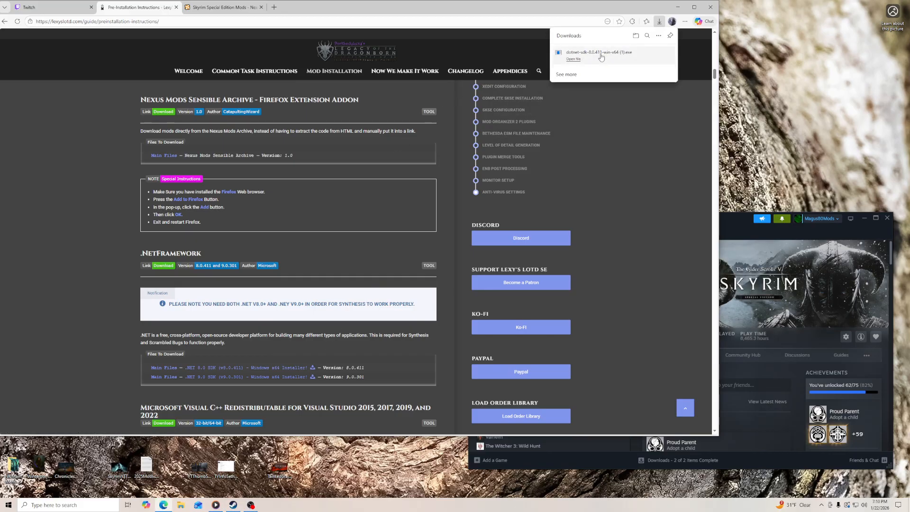
{"action": "right_click", "coordinate": [600, 57]}
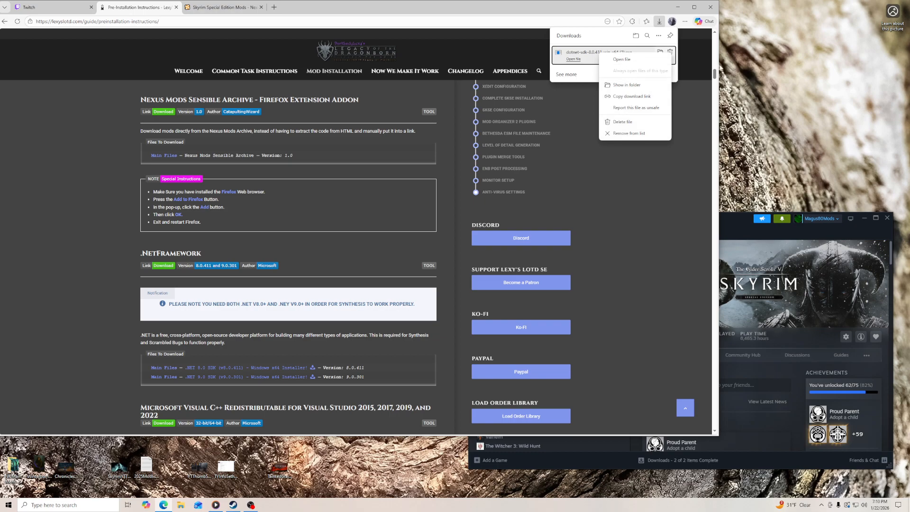
{"action": "left_click", "coordinate": [690, 60]}
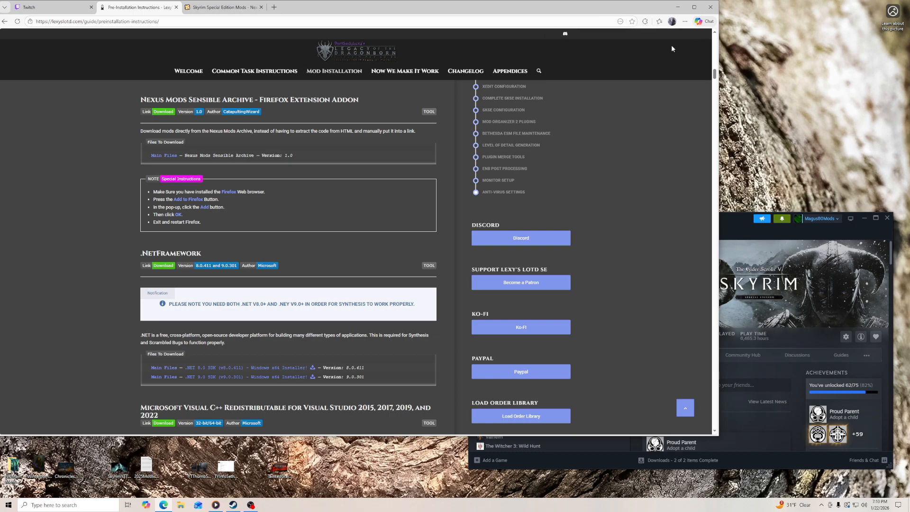
- Run the downloaded .NET SDK 8.0.411 installer from the browser's download list and start a repair of the existing installation
{"action": "left_click", "coordinate": [684, 22]}
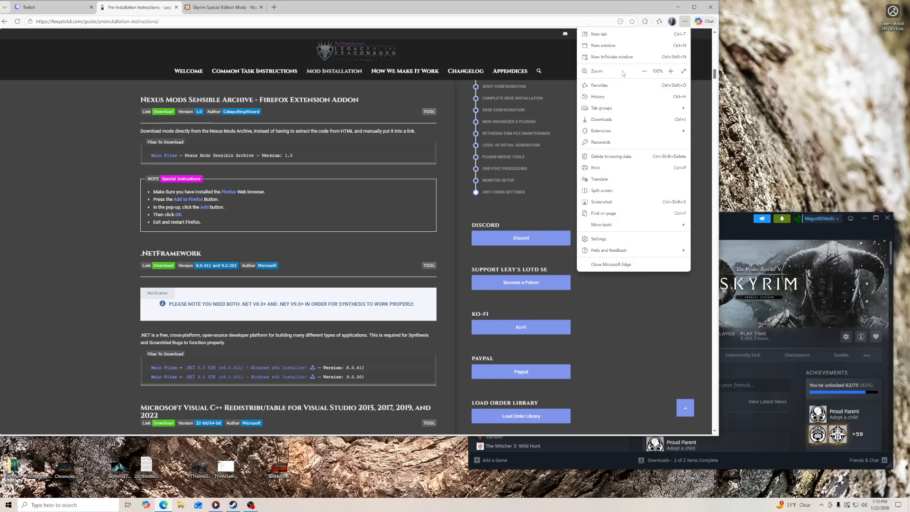
{"action": "left_click", "coordinate": [601, 10]}
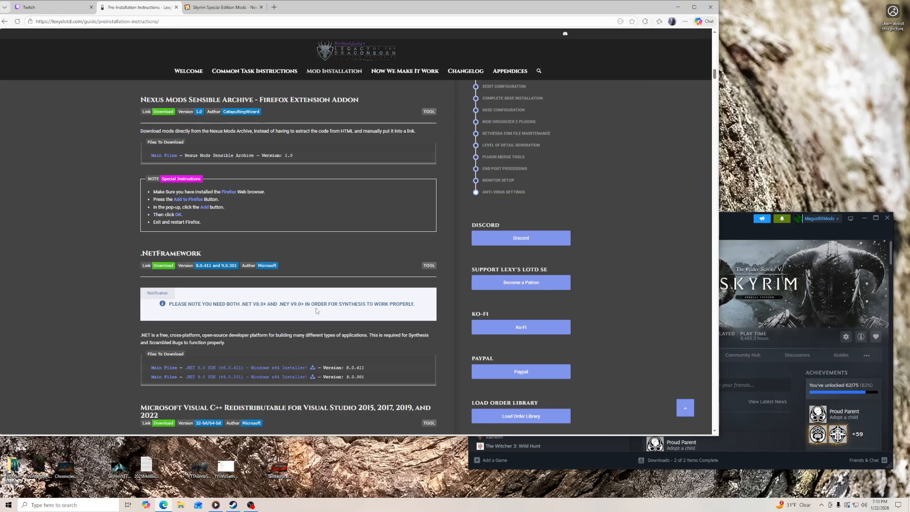
{"action": "left_click_drag", "start_coordinate": [585, 14], "coordinate": [694, 20]}
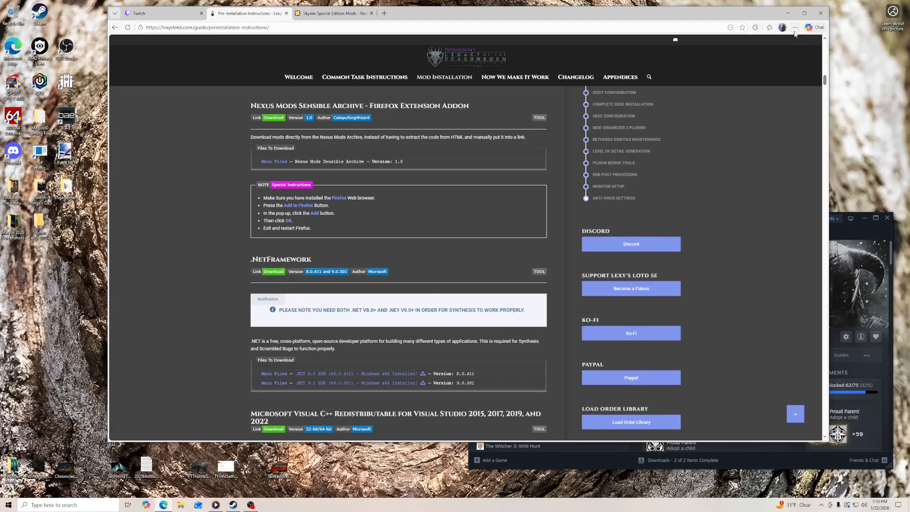
{"action": "left_click", "coordinate": [795, 27]}
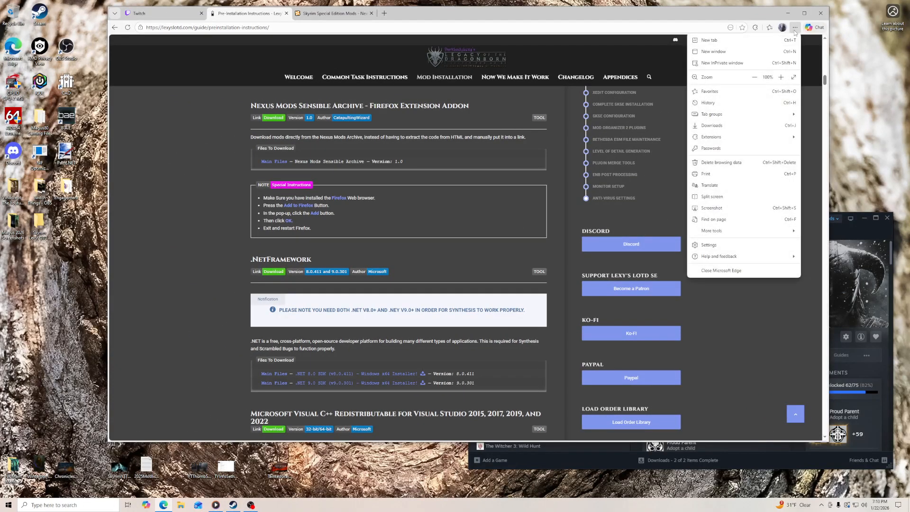
{"action": "left_click", "coordinate": [711, 126]}
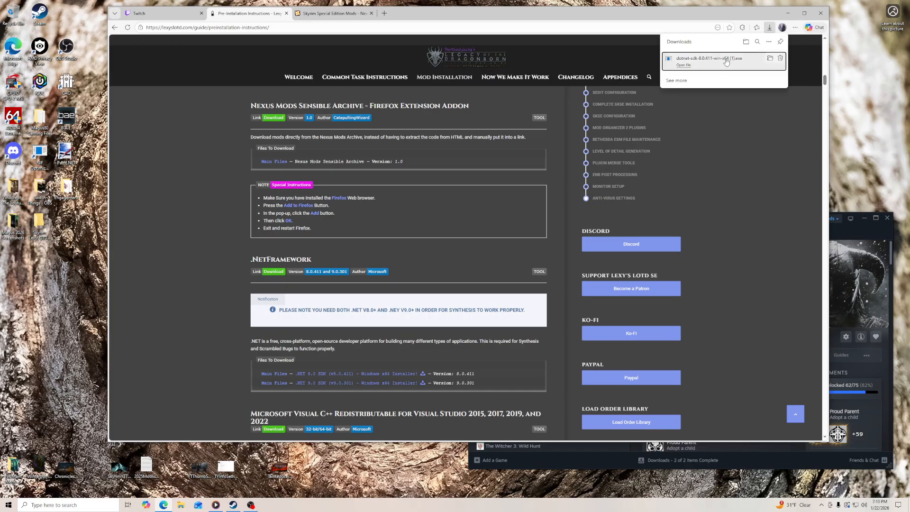
{"action": "left_click", "coordinate": [726, 62]}
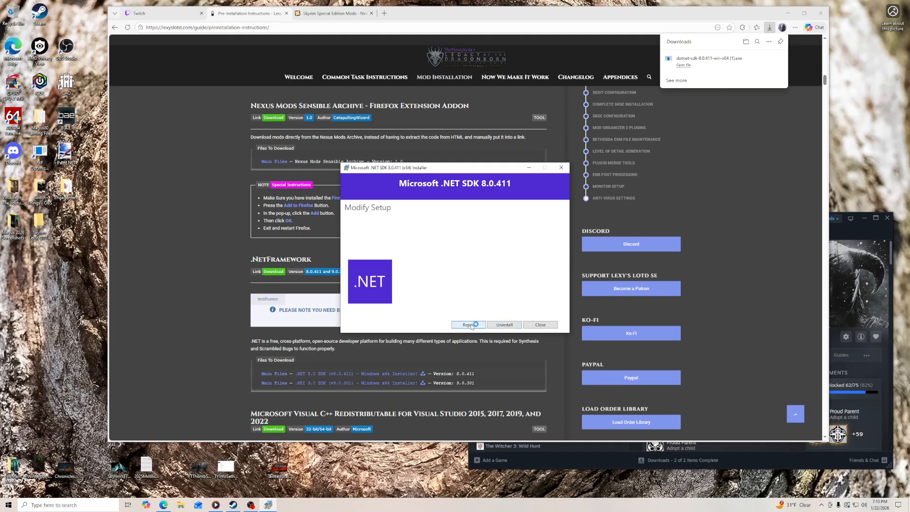
{"action": "left_click", "coordinate": [468, 325]}
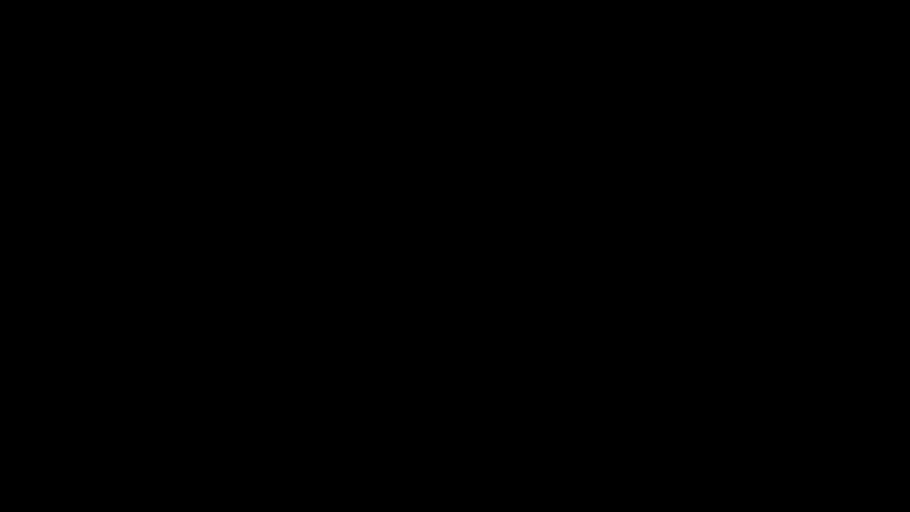
{"action": "left_click", "coordinate": [428, 302]}
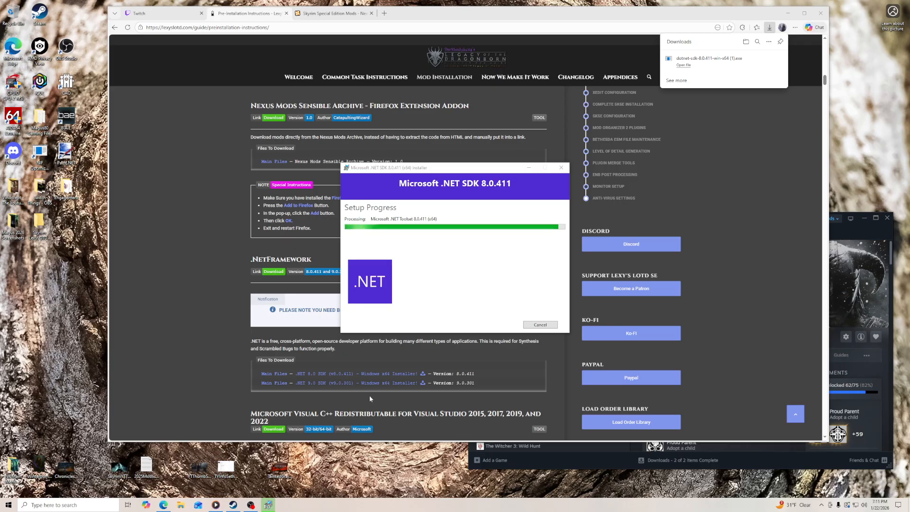
- Download the .NET 9.0 SDK (v9.0.301) Windows x64 installer and close the .NET SDK 8.0.411 installer once its repair finishes
{"action": "left_click", "coordinate": [423, 383]}
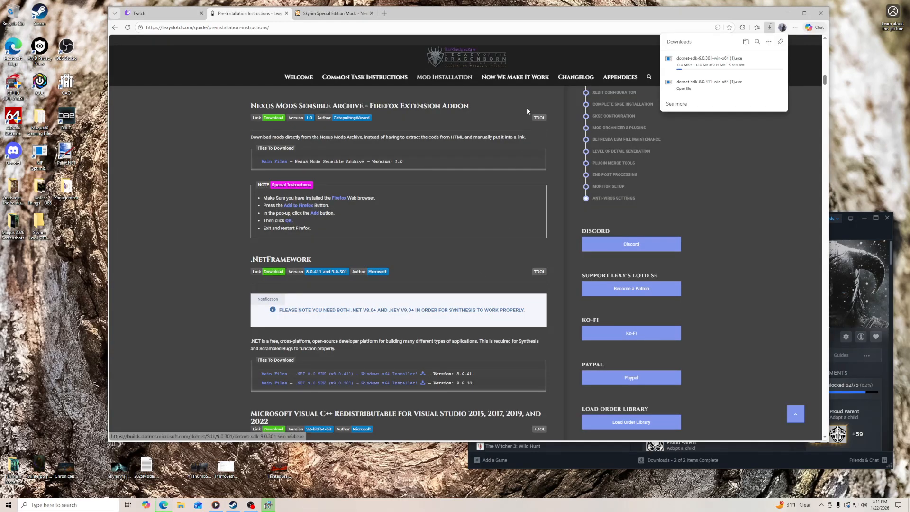
{"action": "left_click", "coordinate": [269, 506]}
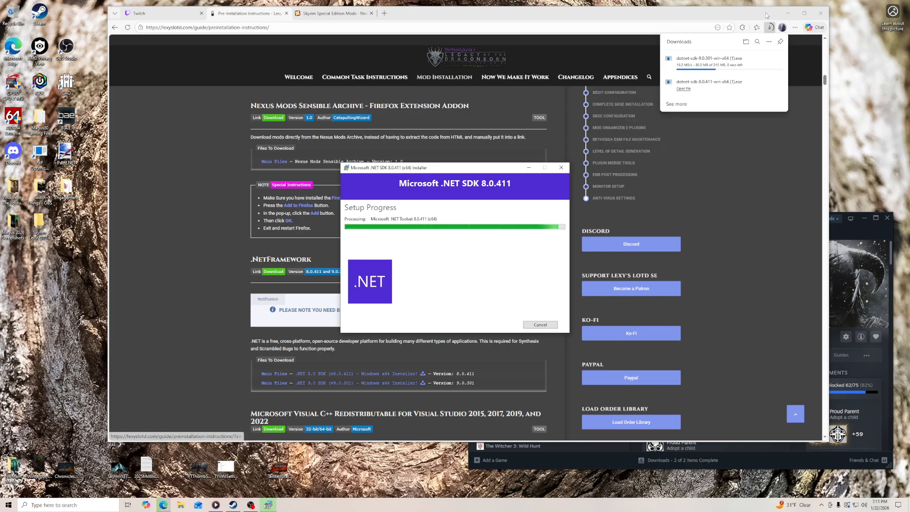
{"action": "left_click", "coordinate": [788, 13]}
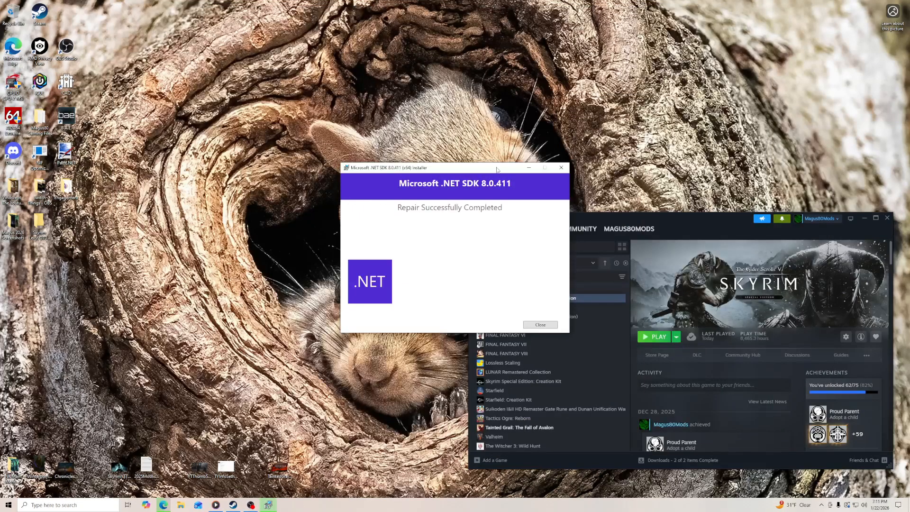
{"action": "left_click", "coordinate": [540, 325]}
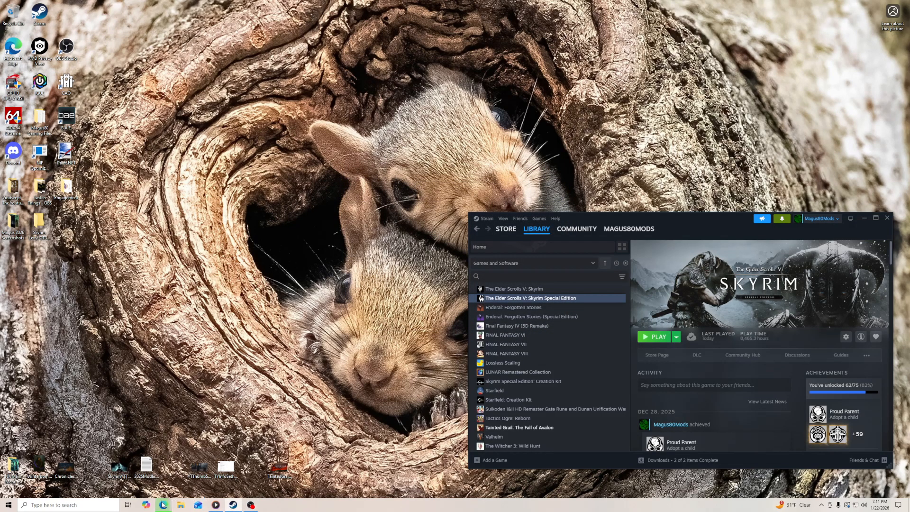
- Run the downloaded .NET SDK 9.0.301 installer from the browser's download list and start a repair of the existing installation
{"action": "left_click", "coordinate": [163, 505]}
{"action": "left_click", "coordinate": [769, 27]}
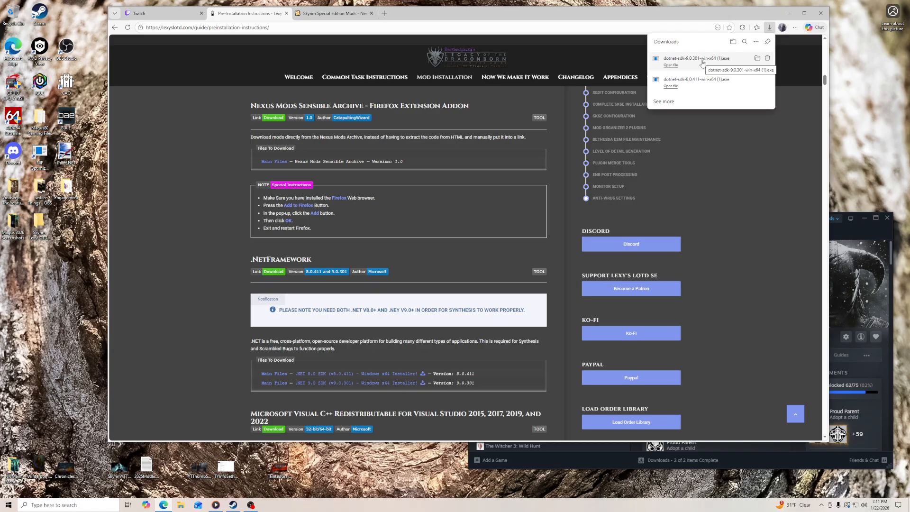
{"action": "left_click", "coordinate": [705, 59]}
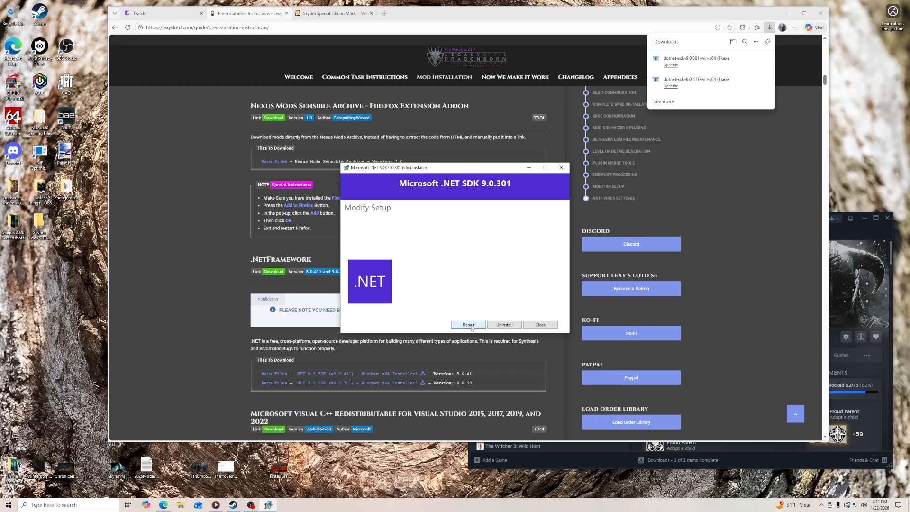
{"action": "left_click", "coordinate": [469, 325]}
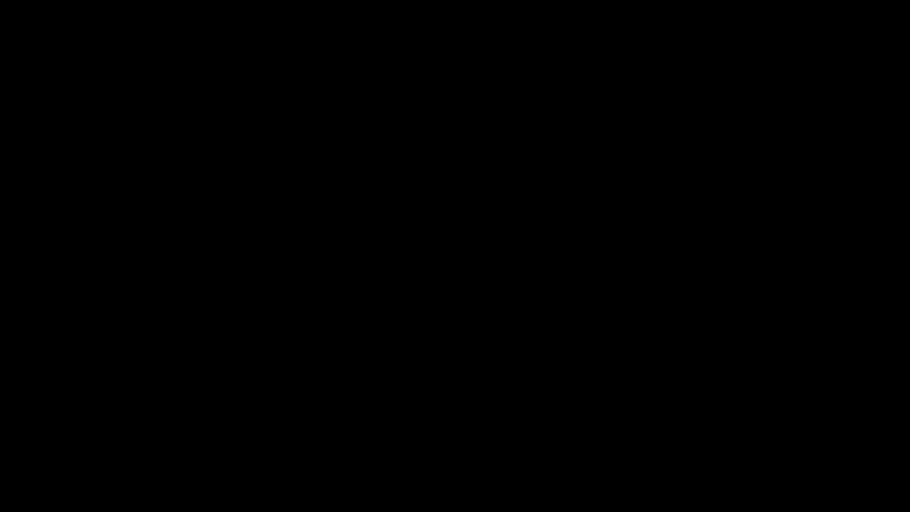
- Download the x86 Microsoft Visual C++ Redistributable from the guide, delete the downloaded file and put the browser away
{"action": "scroll", "coordinate": [221, 291], "scroll_direction": "down", "scroll_amount": 4}
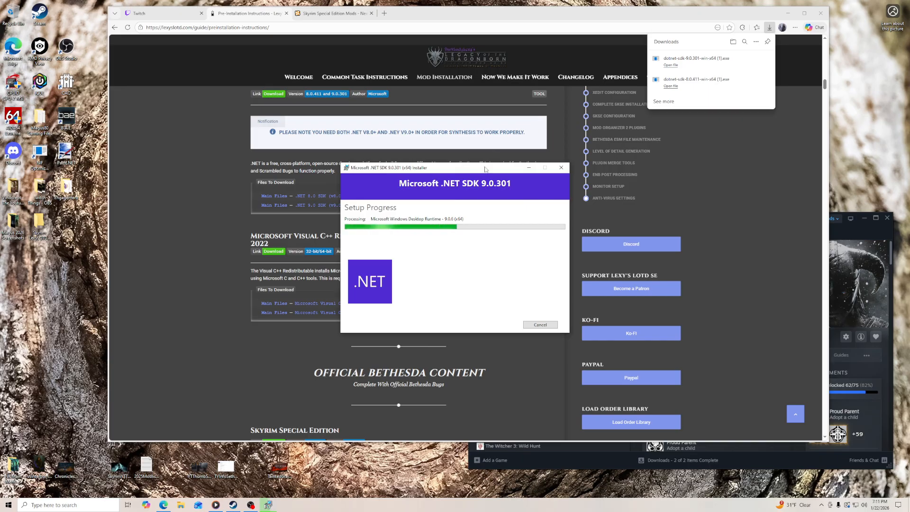
{"action": "left_click_drag", "start_coordinate": [485, 164], "coordinate": [556, 101]}
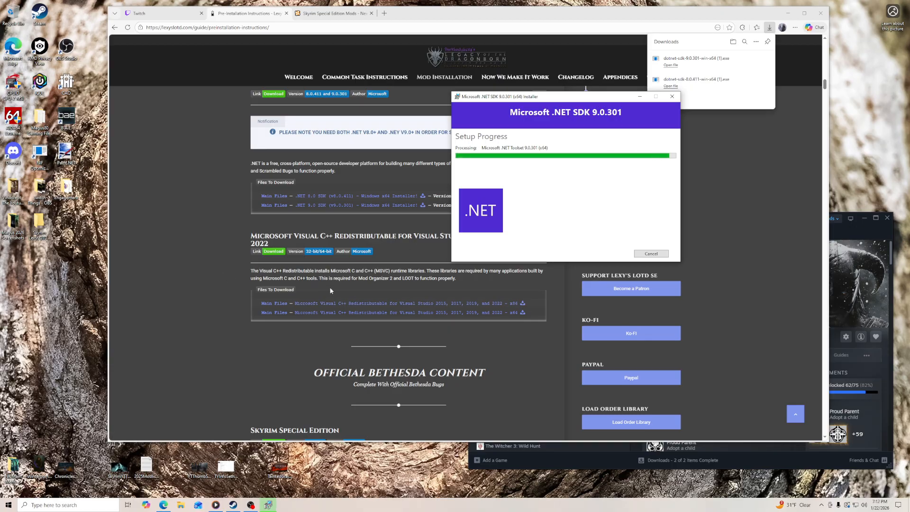
{"action": "left_click", "coordinate": [523, 303]}
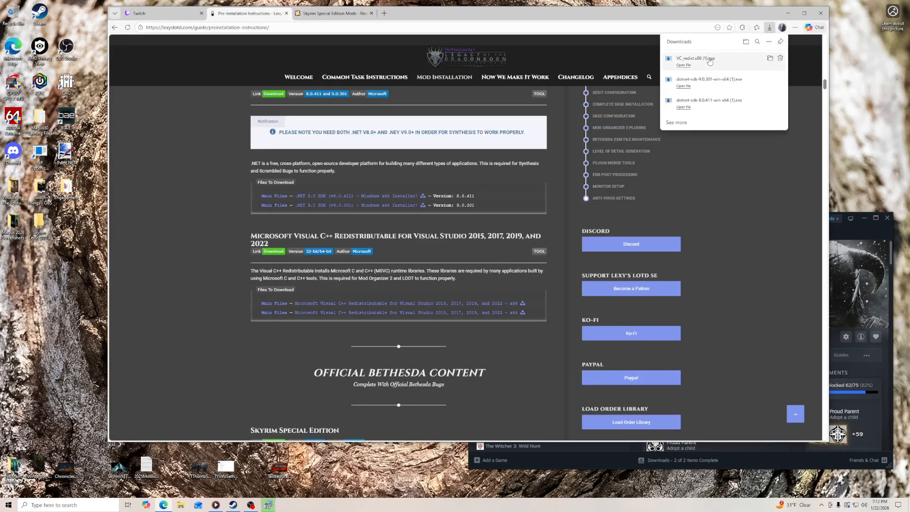
{"action": "left_click", "coordinate": [781, 60]}
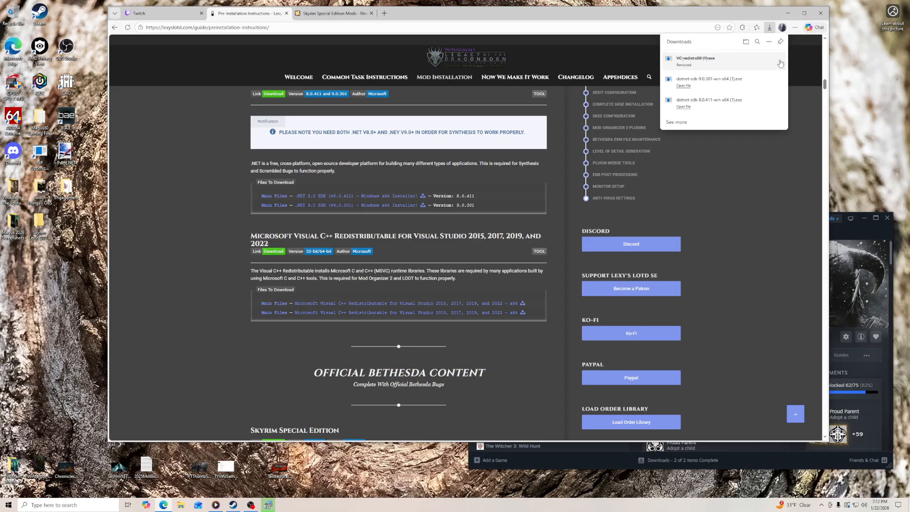
{"action": "left_click", "coordinate": [769, 28]}
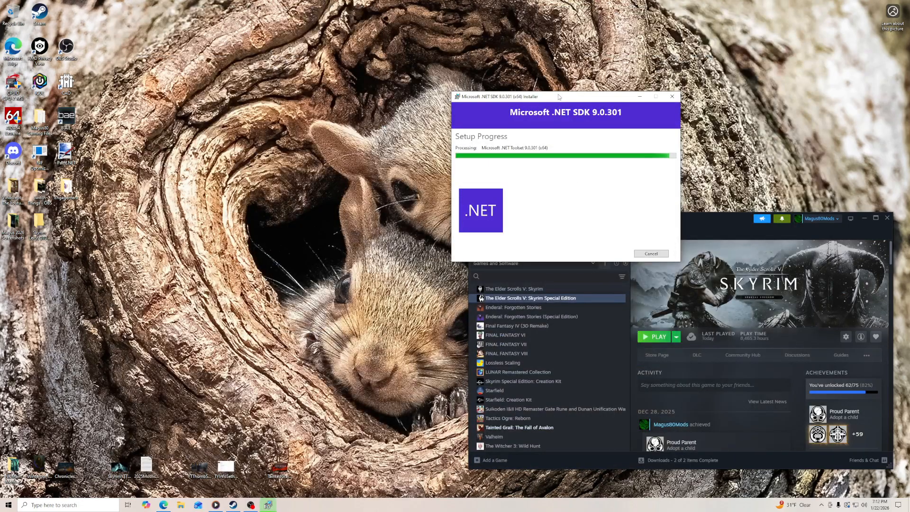
- Move the .NET SDK 9.0.301 installer and Steam windows apart and close the installer once its repair finishes
{"action": "left_click_drag", "start_coordinate": [556, 100], "coordinate": [552, 53]}
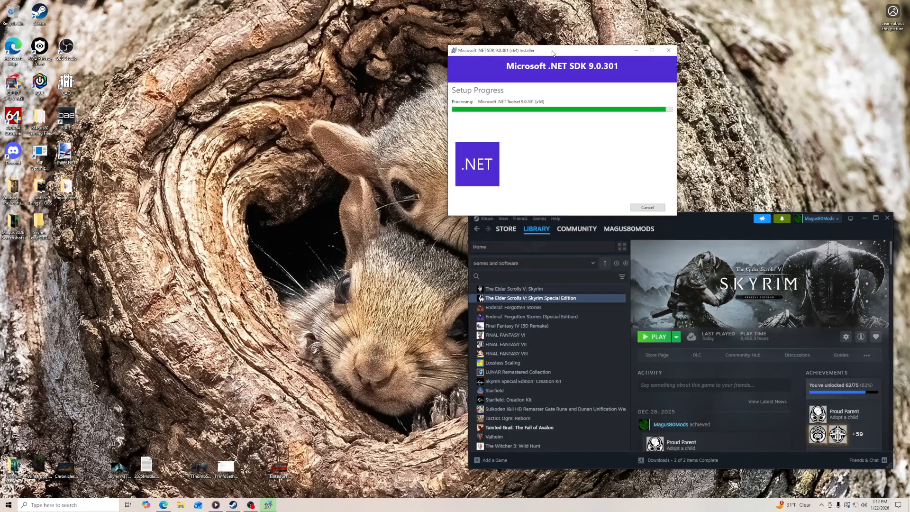
{"action": "left_click_drag", "start_coordinate": [711, 218], "coordinate": [731, 246]}
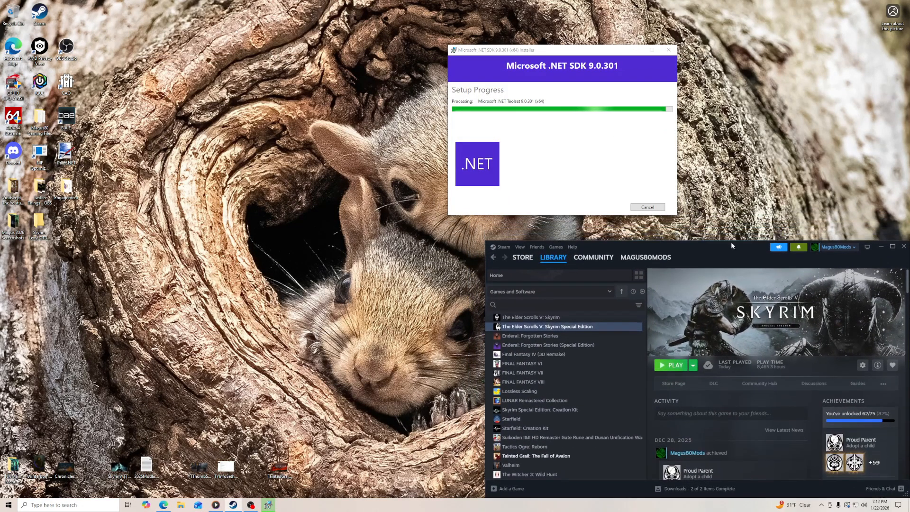
{"action": "left_click_drag", "start_coordinate": [557, 54], "coordinate": [685, 72]}
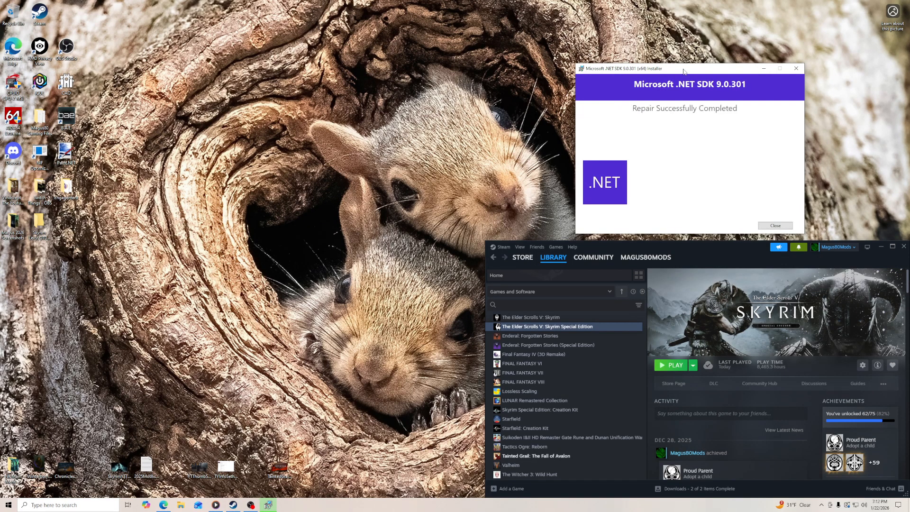
{"action": "left_click", "coordinate": [776, 226]}
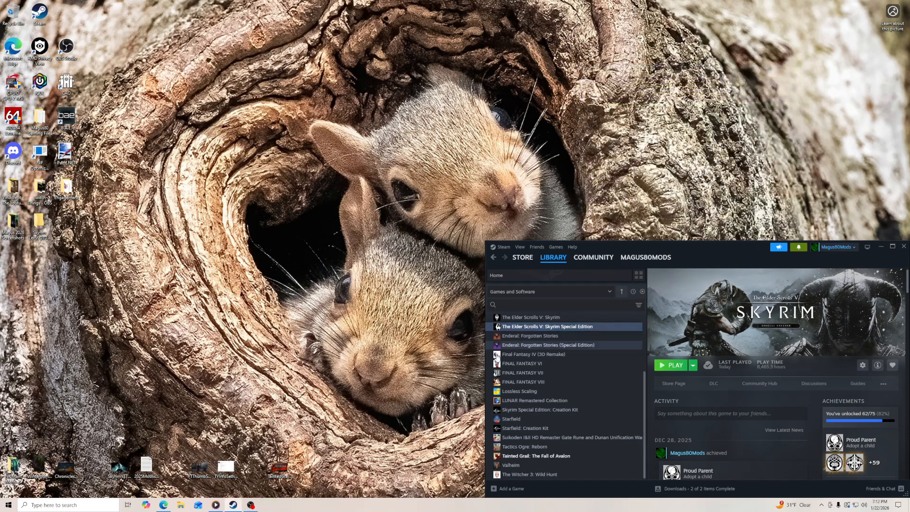
- Reopen the guide at its Steam Overlay section and arrange the browser so the Steam library is accessible in front of it
{"action": "left_click", "coordinate": [164, 505]}
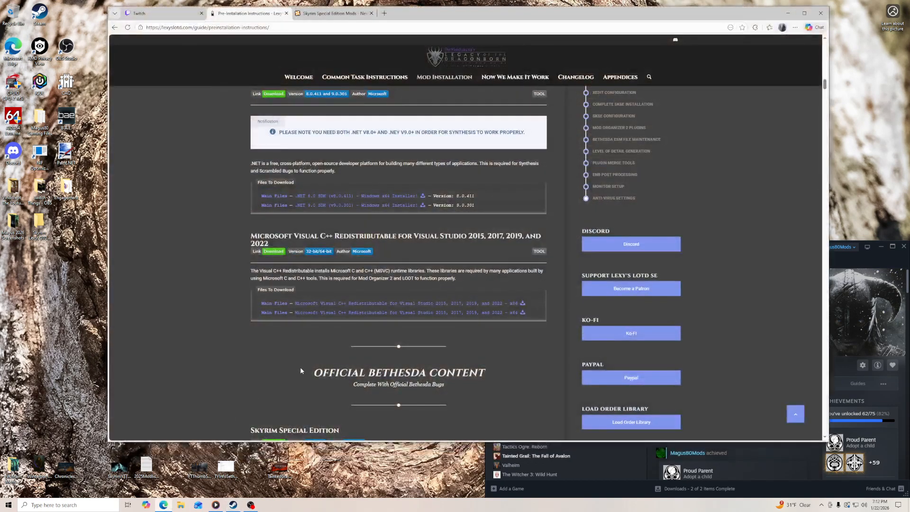
{"action": "scroll", "coordinate": [285, 327], "scroll_direction": "down", "scroll_amount": 3}
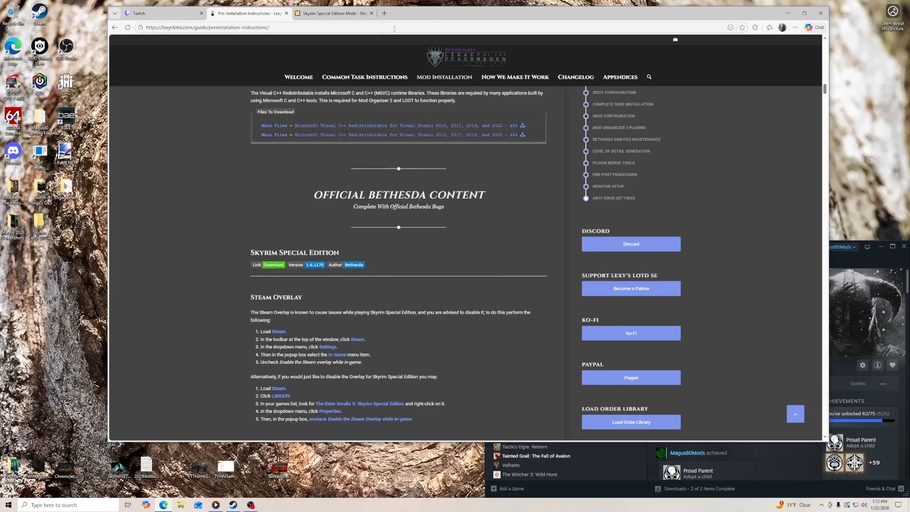
{"action": "left_click_drag", "start_coordinate": [427, 14], "coordinate": [314, 8]}
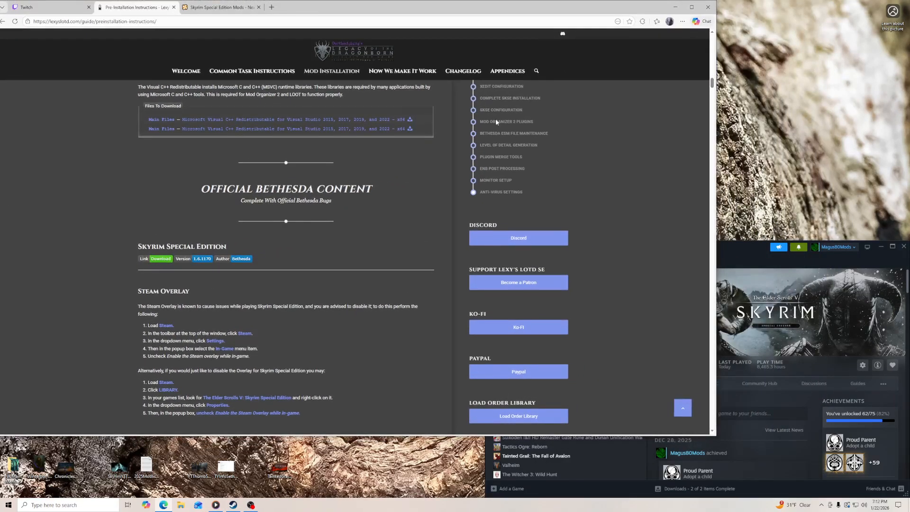
{"action": "left_click", "coordinate": [729, 242]}
{"action": "scroll", "coordinate": [329, 332], "scroll_direction": "down", "scroll_amount": 2}
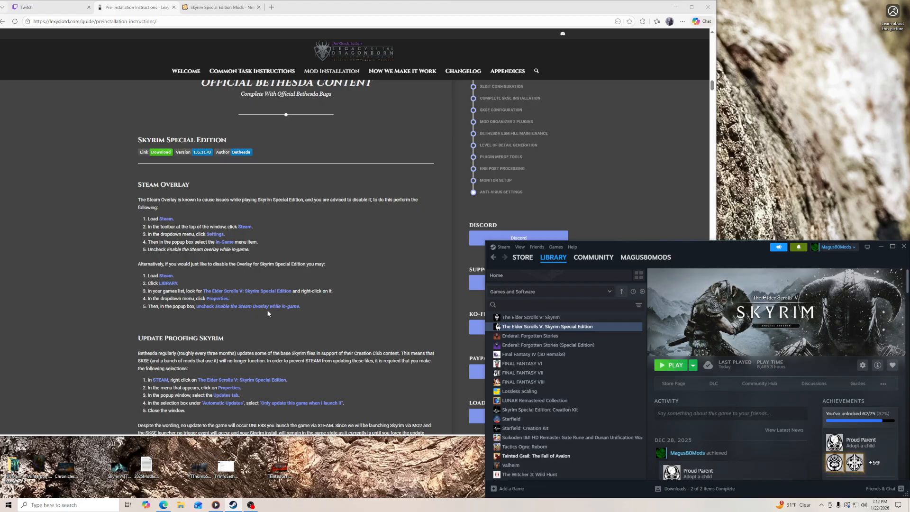
- Open the Updates settings in the properties of The Elder Scrolls V: Skyrim Special Edition in Steam
{"action": "scroll", "coordinate": [568, 331], "scroll_direction": "up", "scroll_amount": 3}
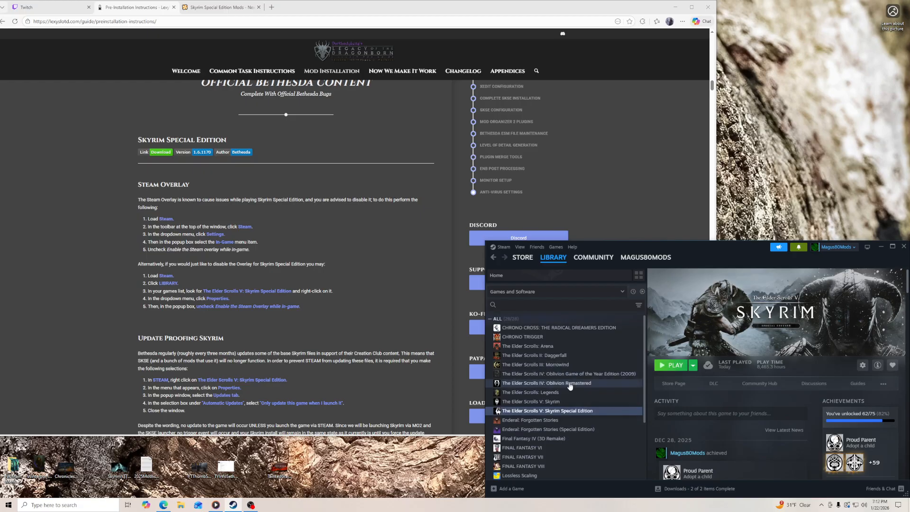
{"action": "right_click", "coordinate": [573, 412]}
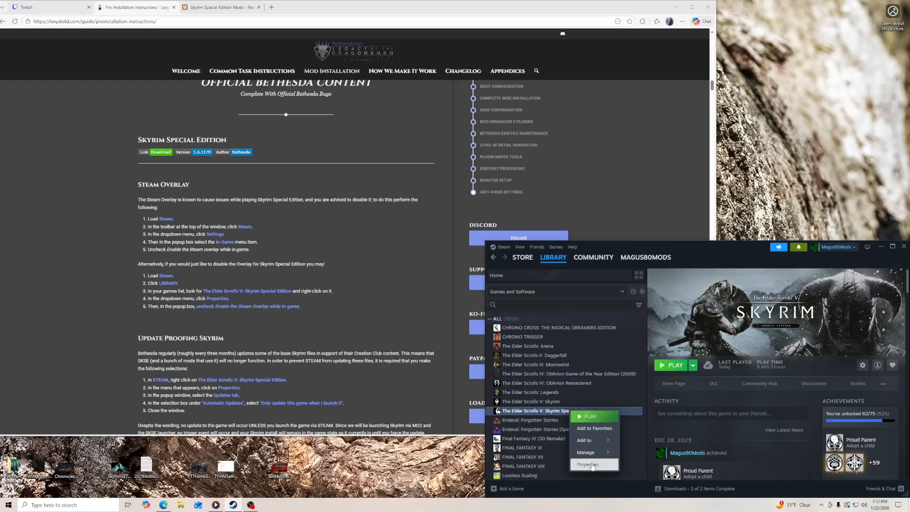
{"action": "left_click", "coordinate": [589, 465]}
{"action": "left_click", "coordinate": [571, 340]}
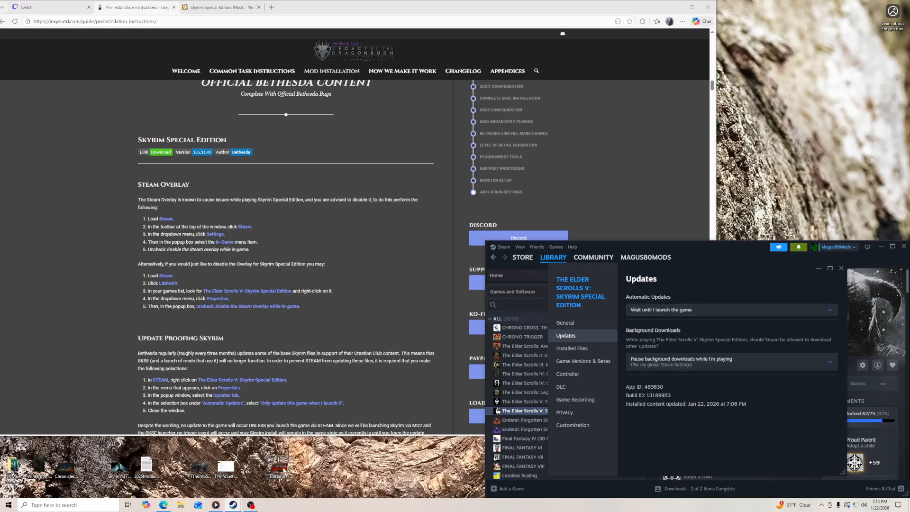
- Switch to Media Player, set its volume to 2 and minimize it
{"action": "left_click", "coordinate": [215, 505]}
{"action": "left_click", "coordinate": [679, 382]}
{"action": "left_click", "coordinate": [659, 364]}
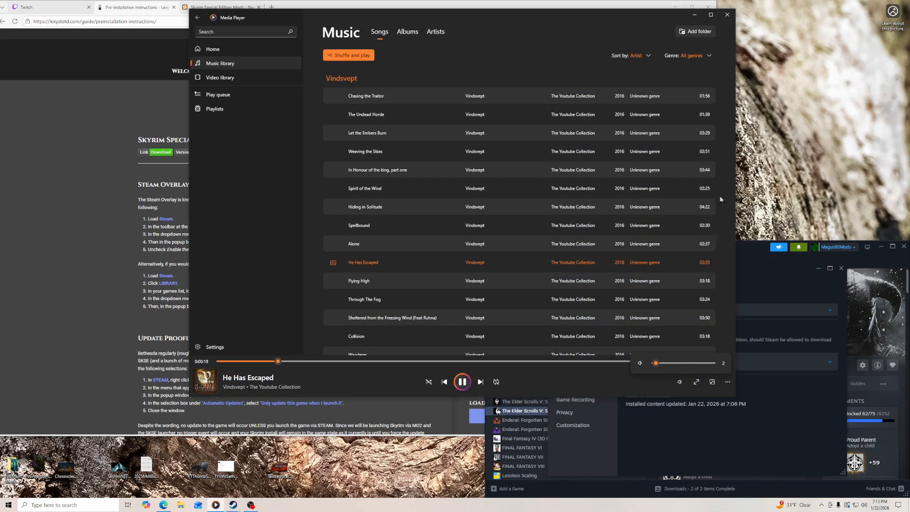
{"action": "left_click", "coordinate": [695, 15]}
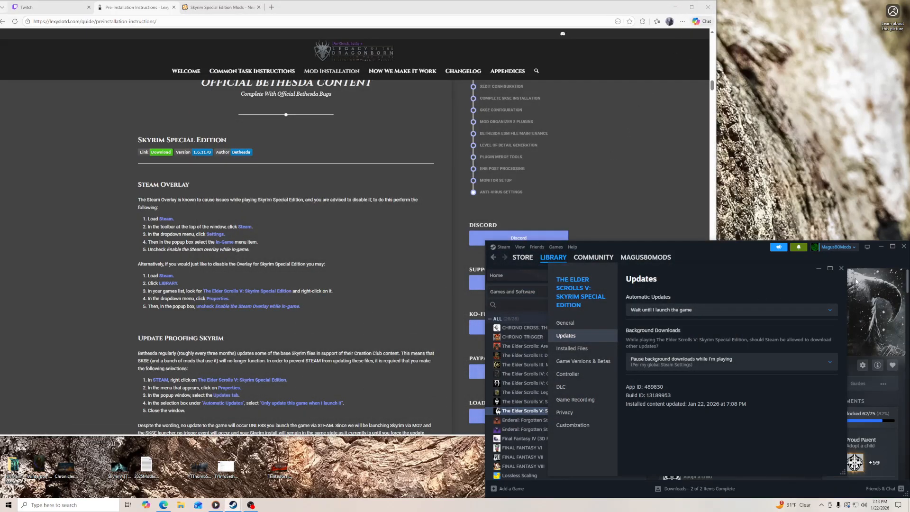
- Close Skyrim Special Edition's properties window and review the guide's Update Proofing Skyrim section, highlighting "Only update this game when I launch it"
{"action": "left_click", "coordinate": [883, 246]}
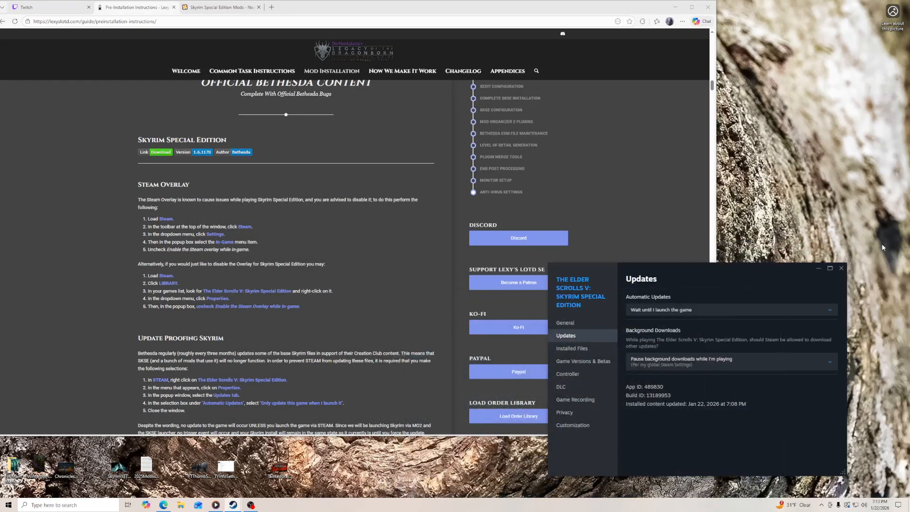
{"action": "left_click", "coordinate": [842, 269]}
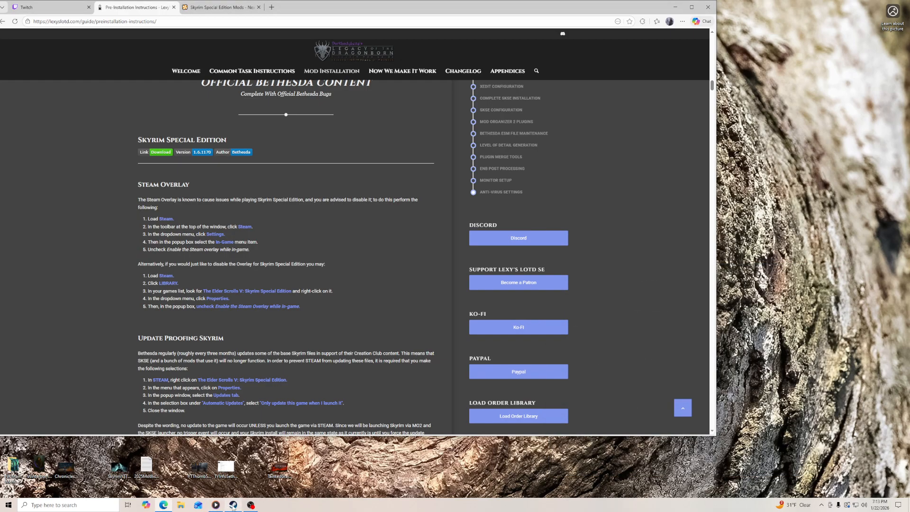
{"action": "left_click", "coordinate": [232, 506]}
{"action": "scroll", "coordinate": [386, 294], "scroll_direction": "down", "scroll_amount": 3}
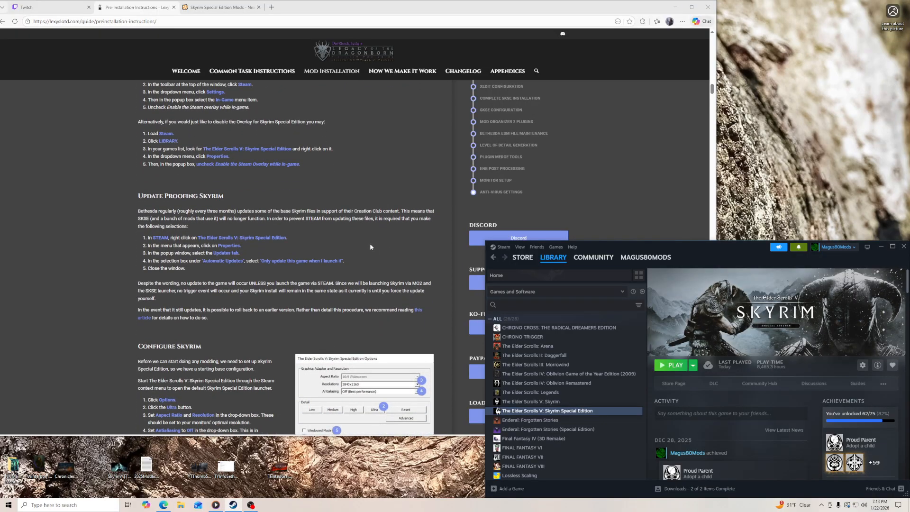
{"action": "scroll", "coordinate": [371, 247], "scroll_direction": "down", "scroll_amount": 2}
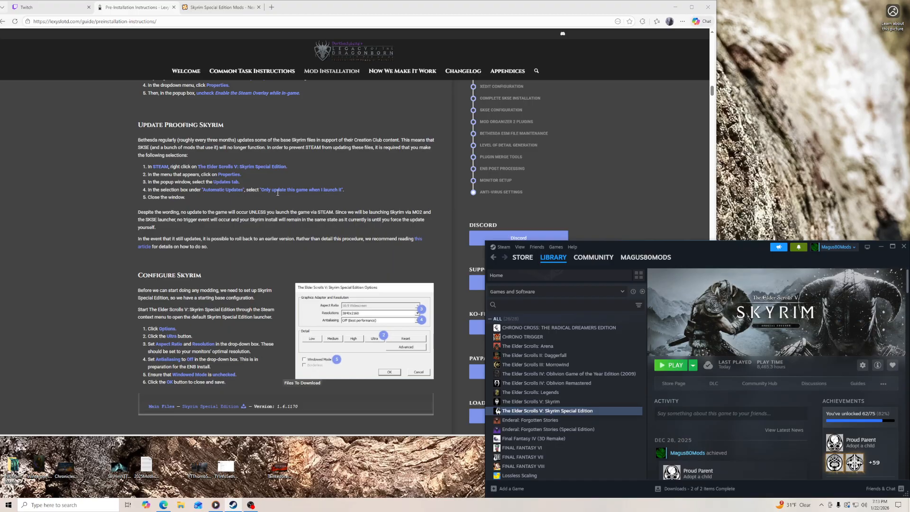
{"action": "left_click_drag", "start_coordinate": [261, 190], "coordinate": [327, 191]}
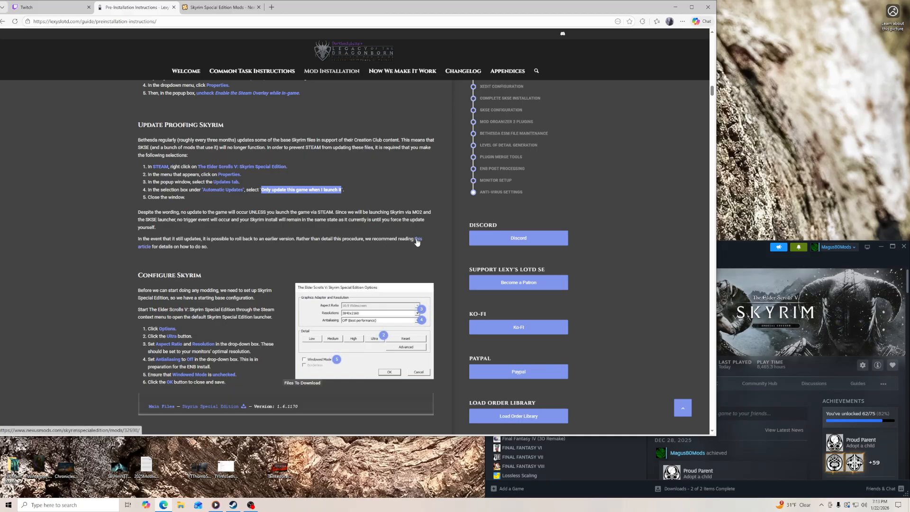
- Check the contents of the My Games folder in Documents using File Explorer and minimize the folder window
{"action": "left_click", "coordinate": [180, 505]}
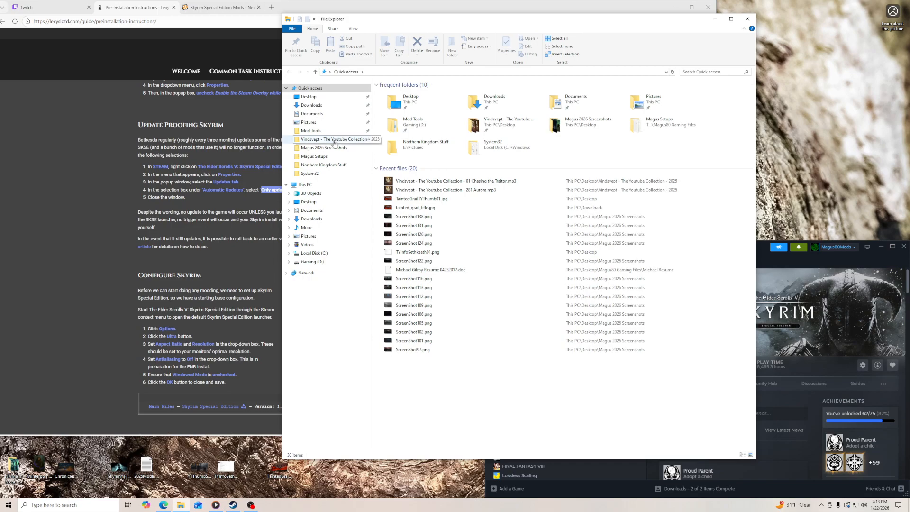
{"action": "left_click", "coordinate": [316, 115]}
{"action": "double_click", "coordinate": [404, 94]}
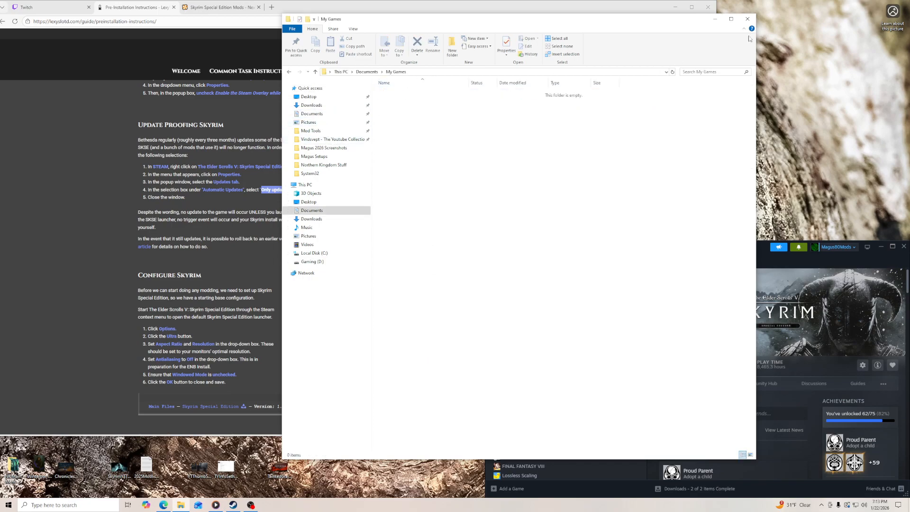
{"action": "left_click", "coordinate": [715, 19]}
- Launch Skyrim Special Edition from the Steam library and open the launcher's graphics options
{"action": "left_click", "coordinate": [726, 257]}
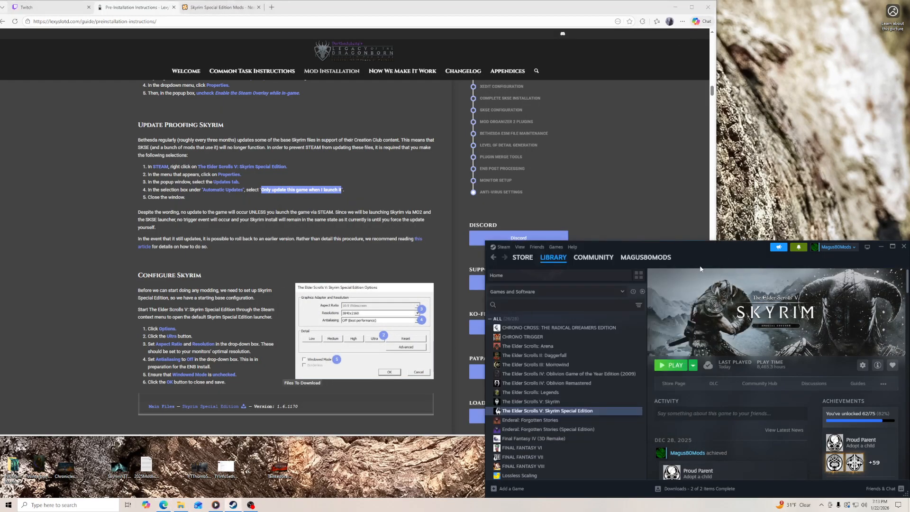
{"action": "left_click", "coordinate": [671, 369]}
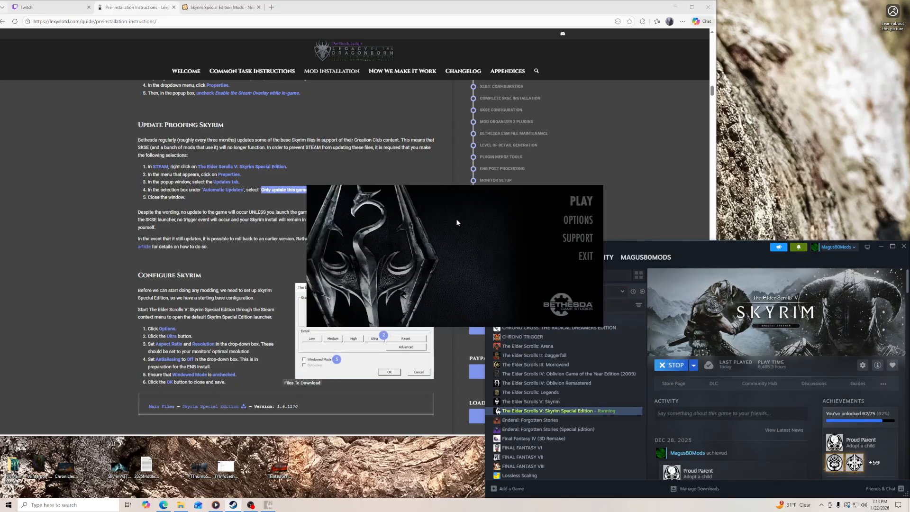
{"action": "left_click", "coordinate": [498, 278]}
{"action": "left_click", "coordinate": [579, 219]}
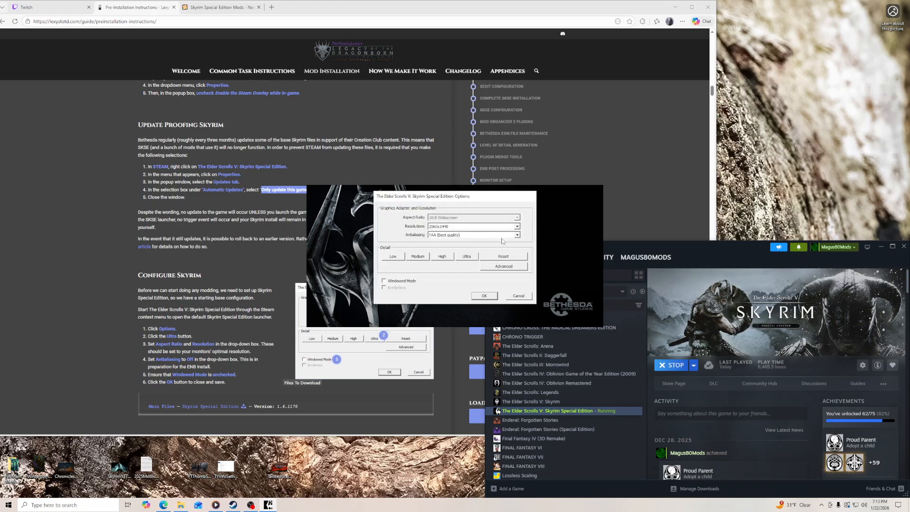
- Apply the Ultra detail preset, set Antialiasing to Off (best performance) and save the launcher options
{"action": "left_click", "coordinate": [468, 259]}
{"action": "left_click", "coordinate": [496, 283]}
{"action": "left_click", "coordinate": [516, 235]}
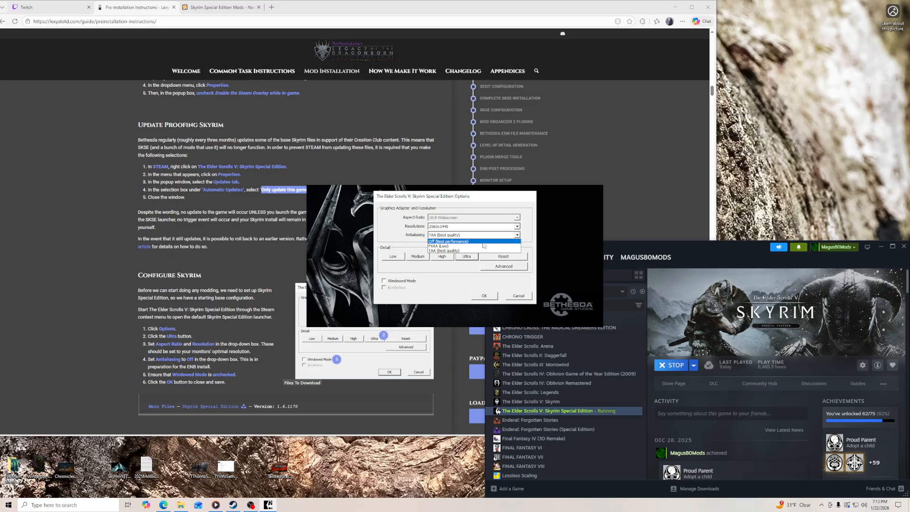
{"action": "left_click", "coordinate": [483, 242]}
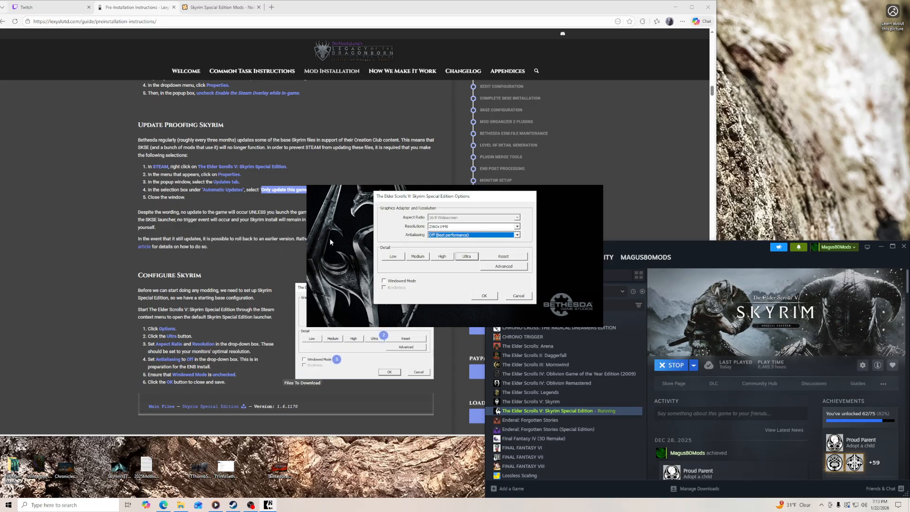
{"action": "scroll", "coordinate": [252, 278], "scroll_direction": "up", "scroll_amount": 1}
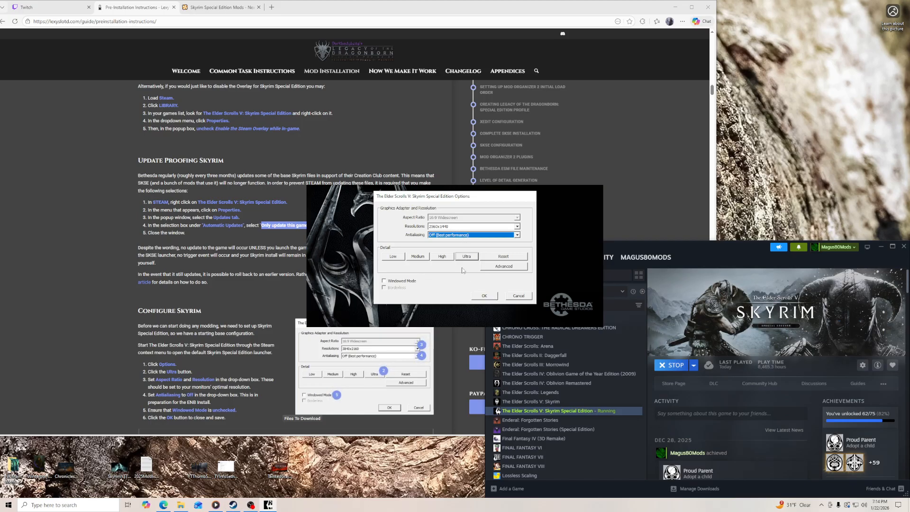
{"action": "left_click", "coordinate": [480, 296]}
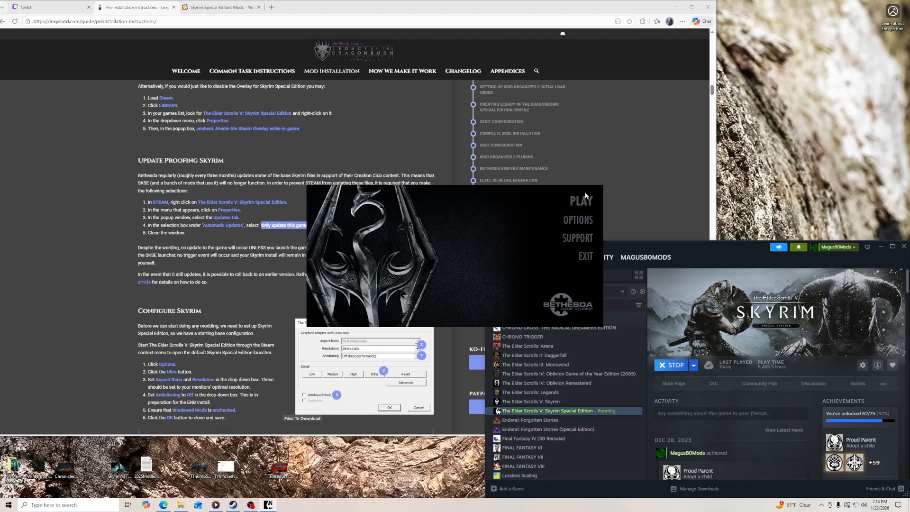
- Exit the Skyrim Special Edition launcher and review the guide's Configure Skyrim and Creation Kit sections
{"action": "left_click", "coordinate": [587, 257]}
{"action": "scroll", "coordinate": [223, 277], "scroll_direction": "down", "scroll_amount": 1}
{"action": "scroll", "coordinate": [254, 161], "scroll_direction": "down", "scroll_amount": 6}
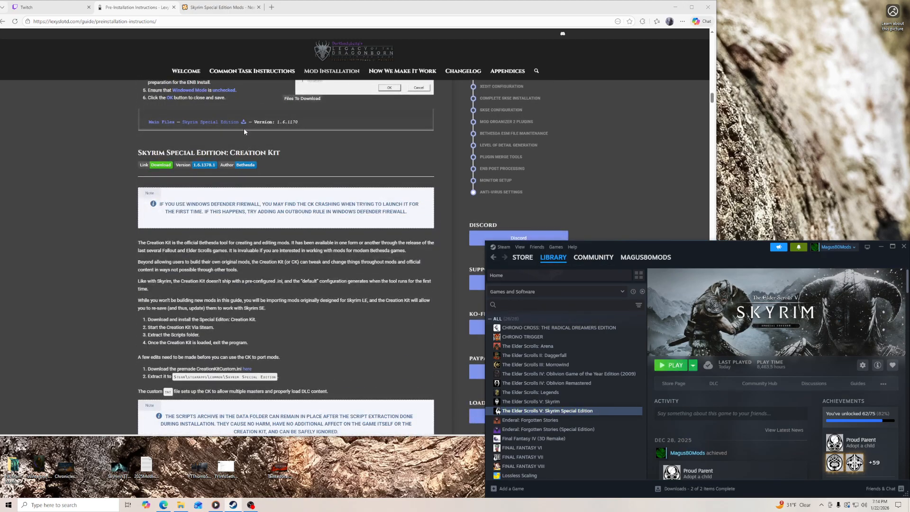
{"action": "scroll", "coordinate": [271, 177], "scroll_direction": "up", "scroll_amount": 2}
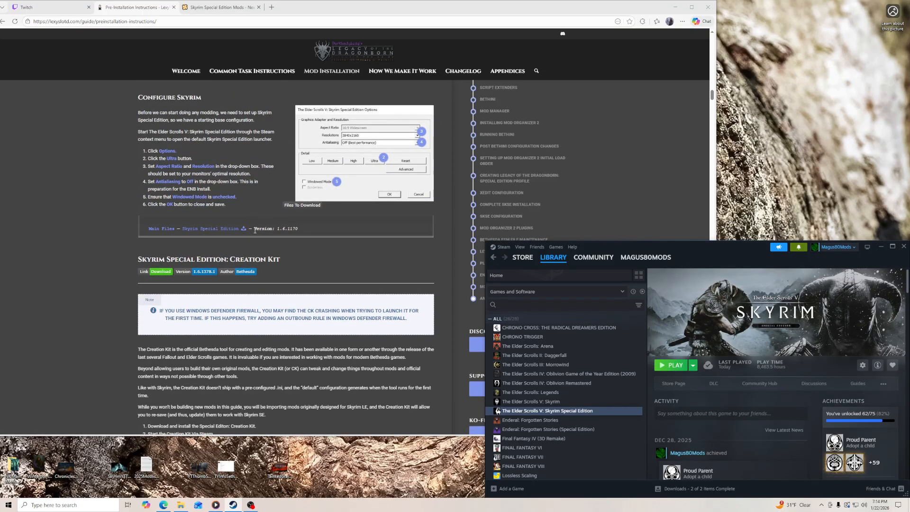
- Install Skyrim Special Edition: Creation Kit from the Steam library onto Local Drive (C:)
{"action": "scroll", "coordinate": [481, 301], "scroll_direction": "down", "scroll_amount": 1}
{"action": "scroll", "coordinate": [575, 440], "scroll_direction": "down", "scroll_amount": 1}
{"action": "scroll", "coordinate": [573, 439], "scroll_direction": "down", "scroll_amount": 1}
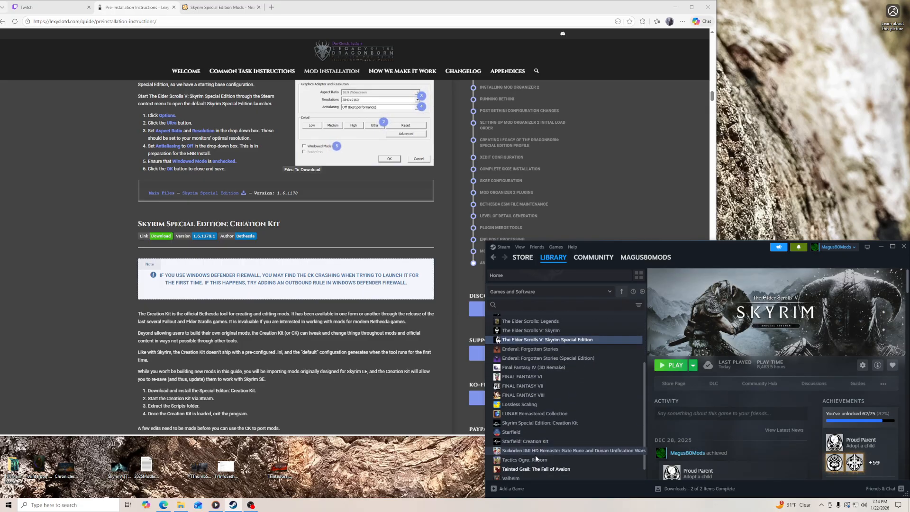
{"action": "left_click", "coordinate": [548, 426]}
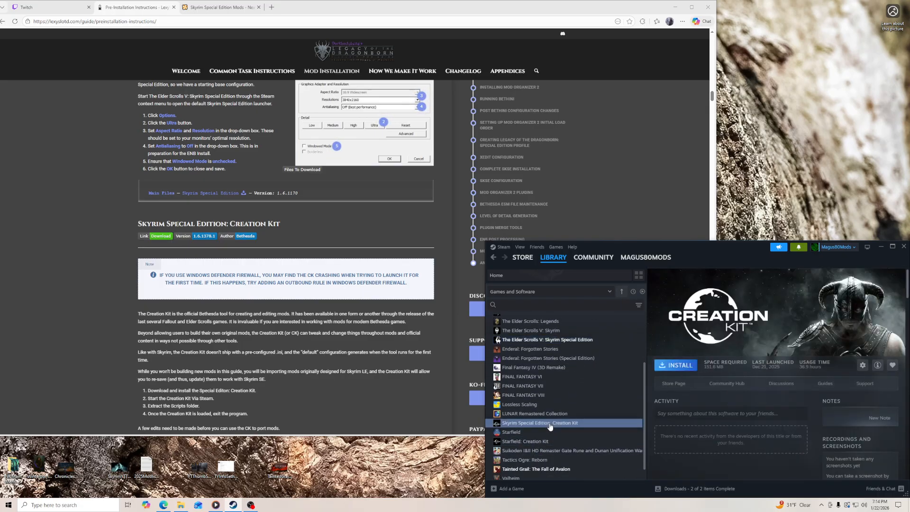
{"action": "left_click", "coordinate": [675, 365]}
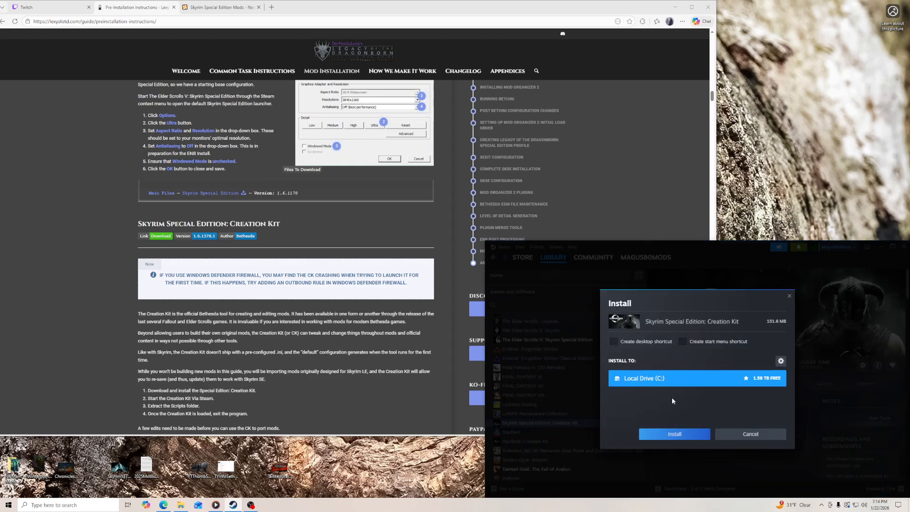
{"action": "left_click", "coordinate": [671, 435]}
- Set the Creation Kit's automatic updates in Steam to "Wait until I launch the game" and close its properties
{"action": "right_click", "coordinate": [554, 423]}
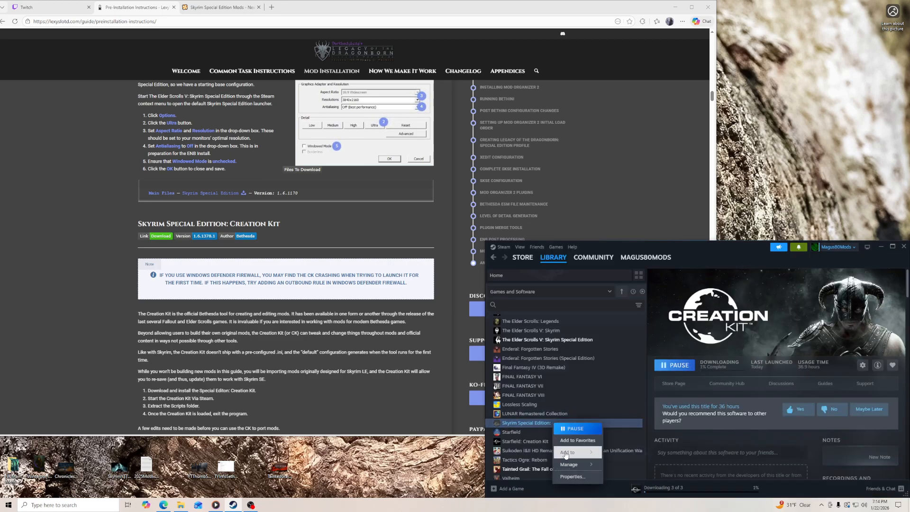
{"action": "left_click", "coordinate": [572, 477]}
{"action": "left_click", "coordinate": [566, 328]}
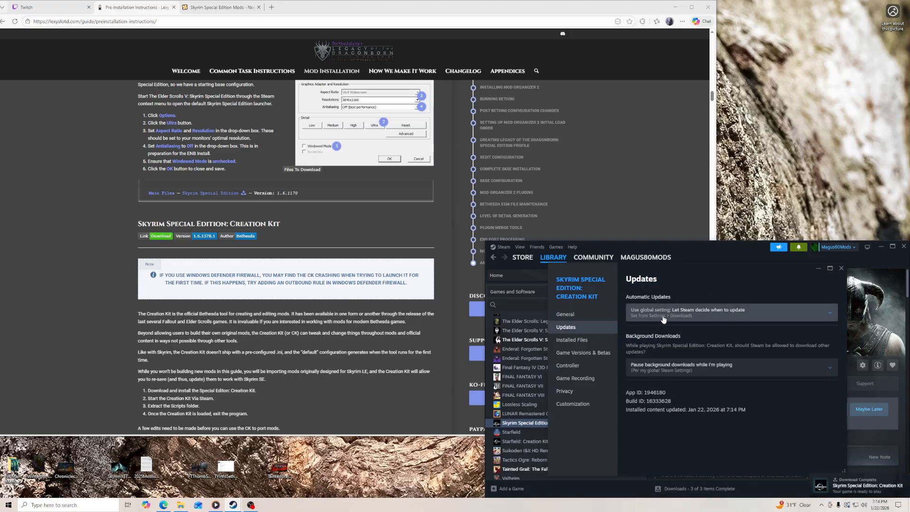
{"action": "left_click", "coordinate": [663, 319]}
{"action": "left_click", "coordinate": [724, 347]}
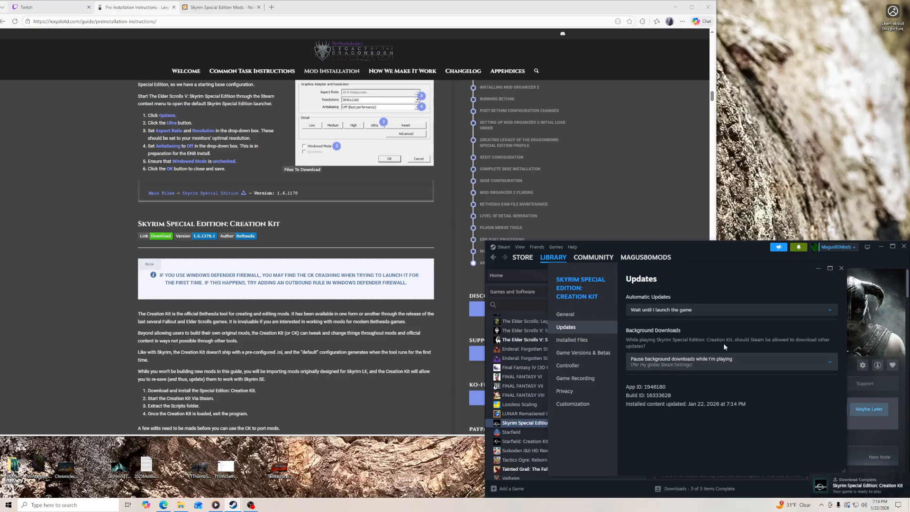
{"action": "left_click", "coordinate": [842, 269]}
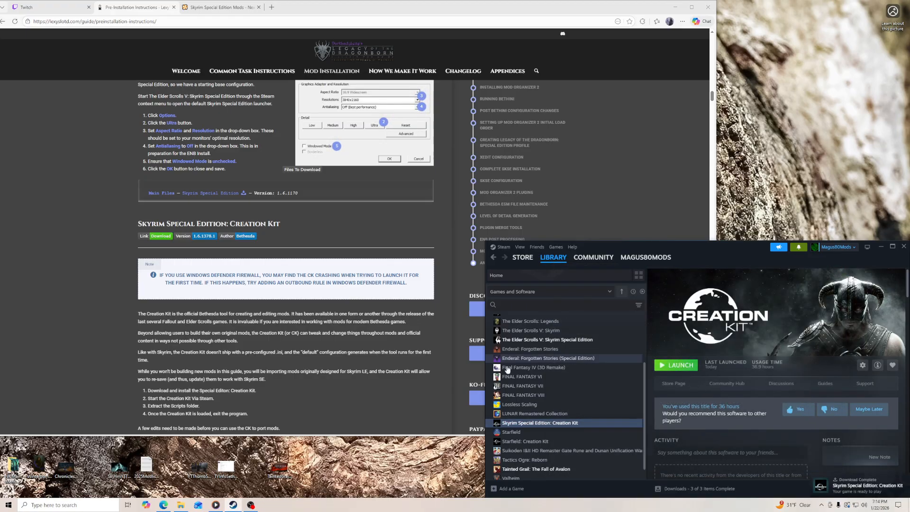
- Launch the Creation Kit, agree to unpack Scripts.zip, and move the copy progress window clear of the guide
{"action": "scroll", "coordinate": [372, 364], "scroll_direction": "down", "scroll_amount": 2}
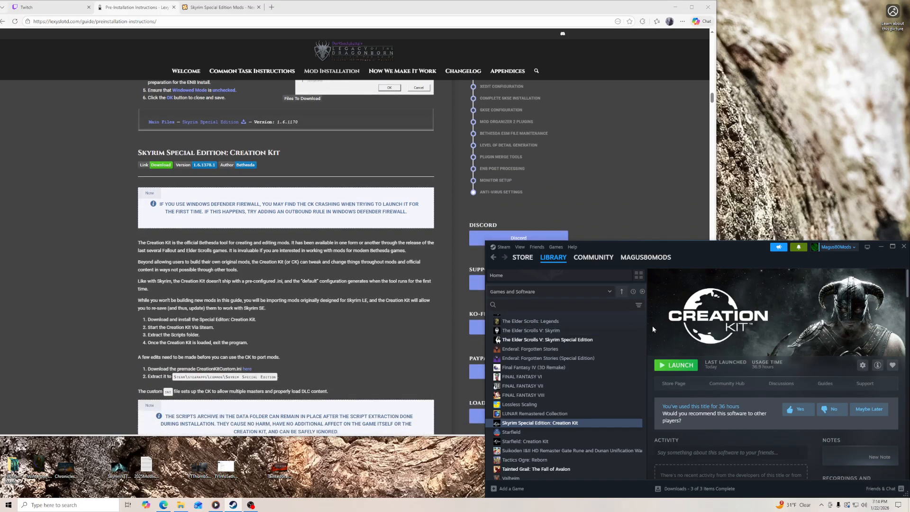
{"action": "left_click", "coordinate": [676, 366]}
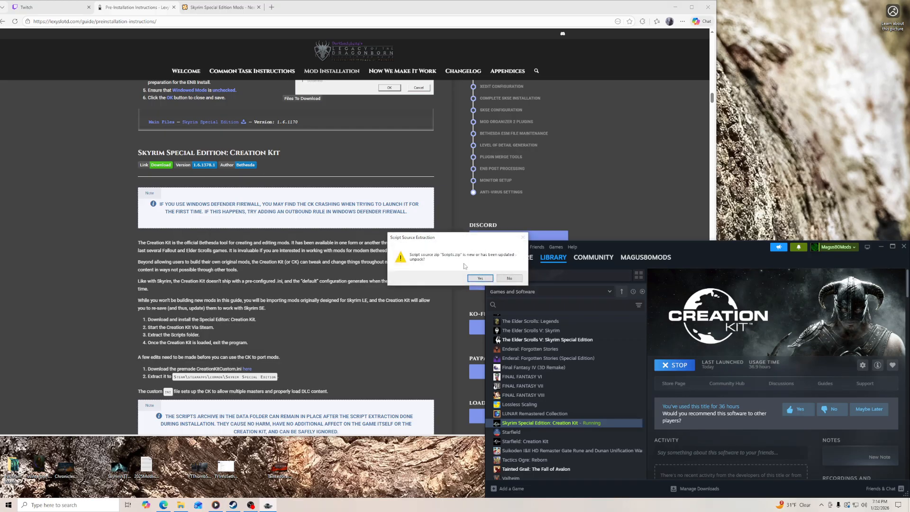
{"action": "left_click", "coordinate": [480, 278]}
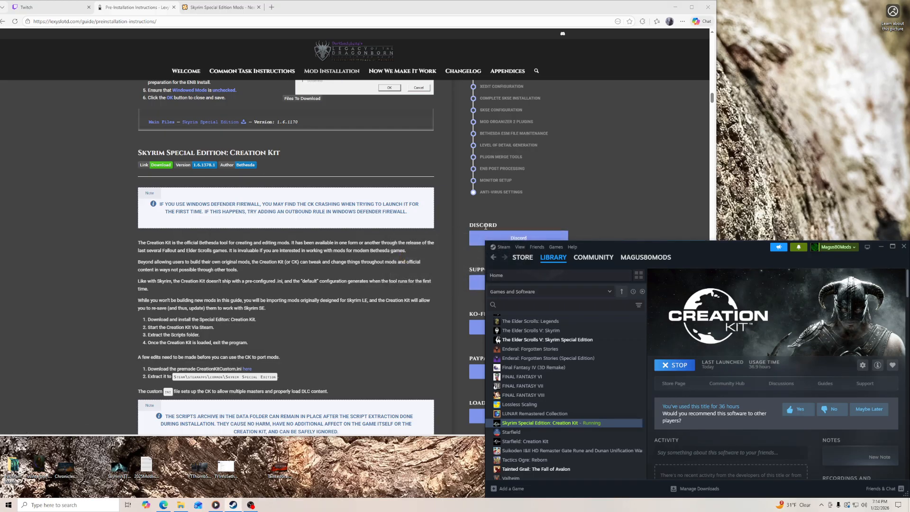
{"action": "left_click_drag", "start_coordinate": [177, 167], "coordinate": [780, 139]}
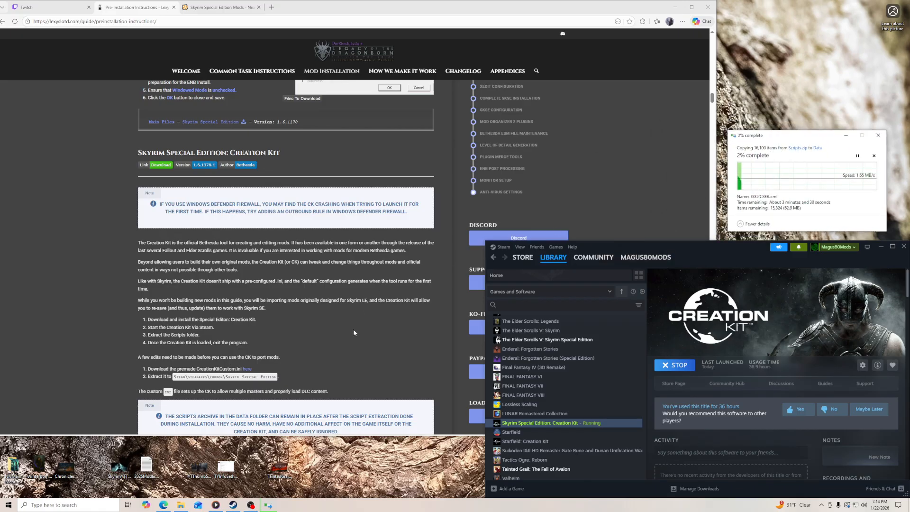
- Download CreationKitCustom.7z from the guide, place it on the desktop and extract it into a CreationKitCustom folder
{"action": "left_click", "coordinate": [248, 371]}
{"action": "left_click_drag", "start_coordinate": [495, 12], "coordinate": [626, 20]}
{"action": "left_click", "coordinate": [792, 29]}
{"action": "left_click_drag", "start_coordinate": [707, 63], "coordinate": [38, 273]}
{"action": "right_click", "coordinate": [41, 261]}
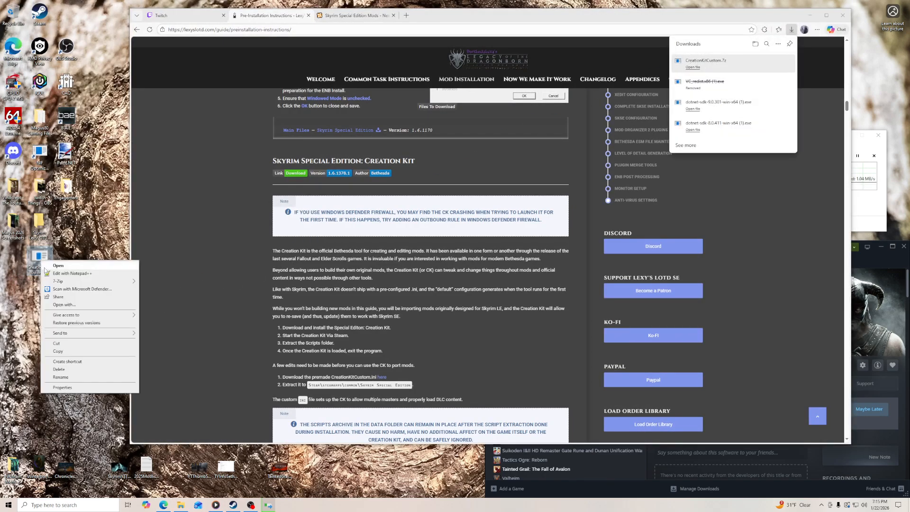
{"action": "mouse_move", "coordinate": [107, 286]}
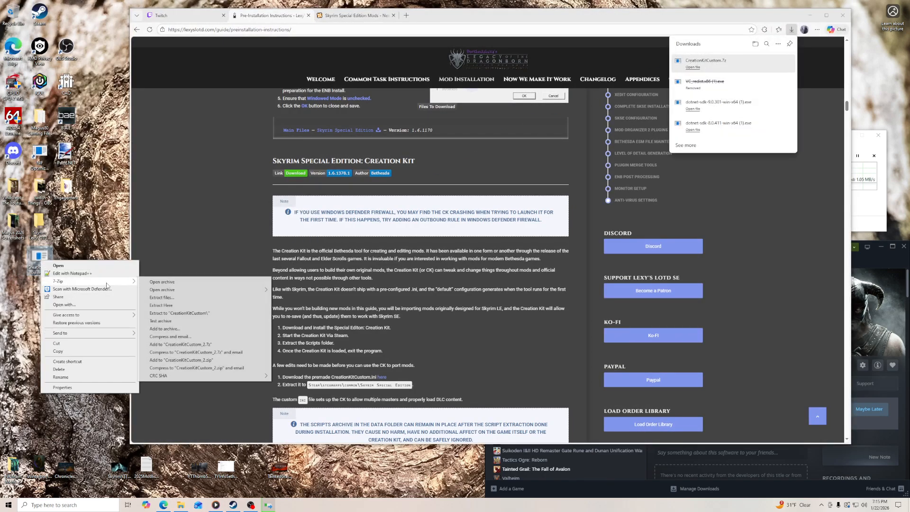
{"action": "left_click", "coordinate": [175, 313]}
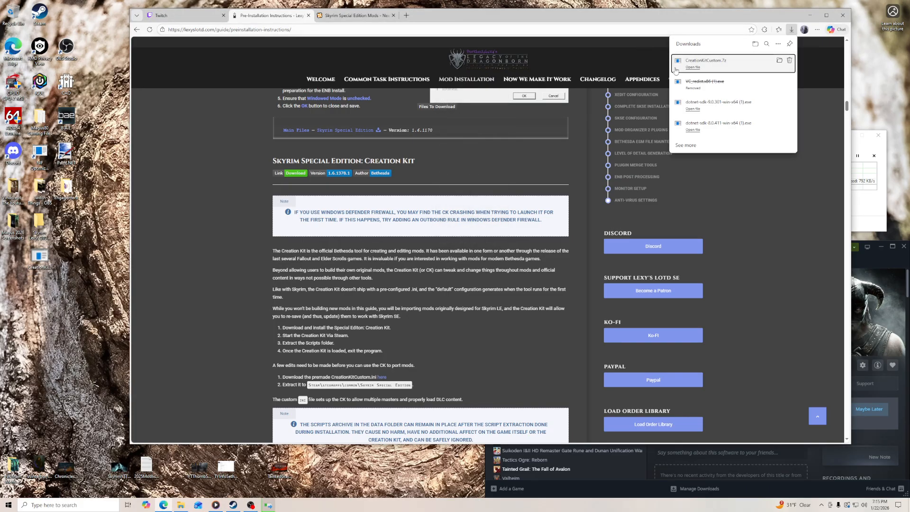
{"action": "left_click", "coordinate": [832, 36]}
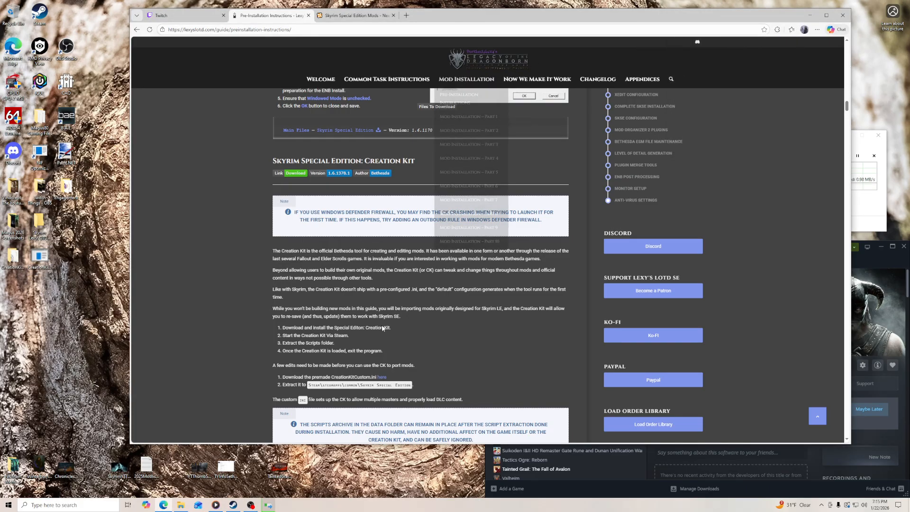
- Browse in File Explorer to the folder C:\Steam\steamapps\common
{"action": "left_click", "coordinate": [181, 506]}
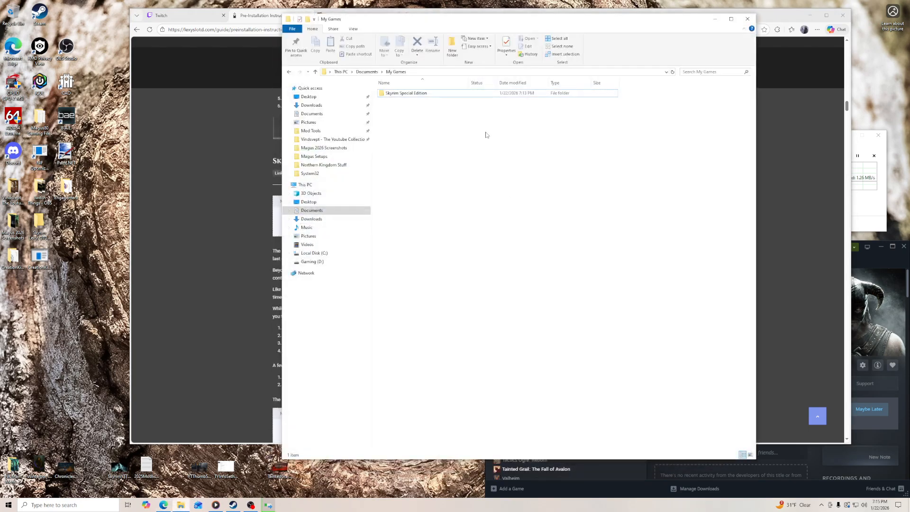
{"action": "left_click", "coordinate": [319, 254]}
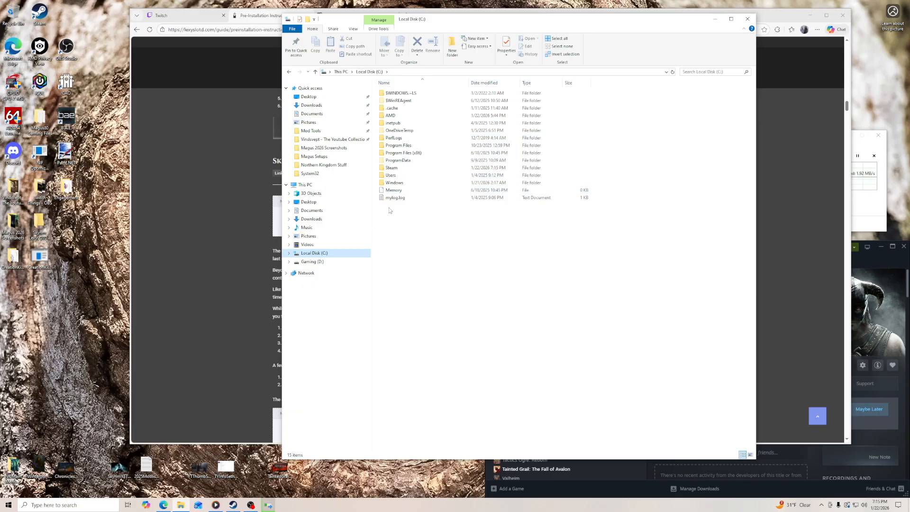
{"action": "double_click", "coordinate": [403, 167]}
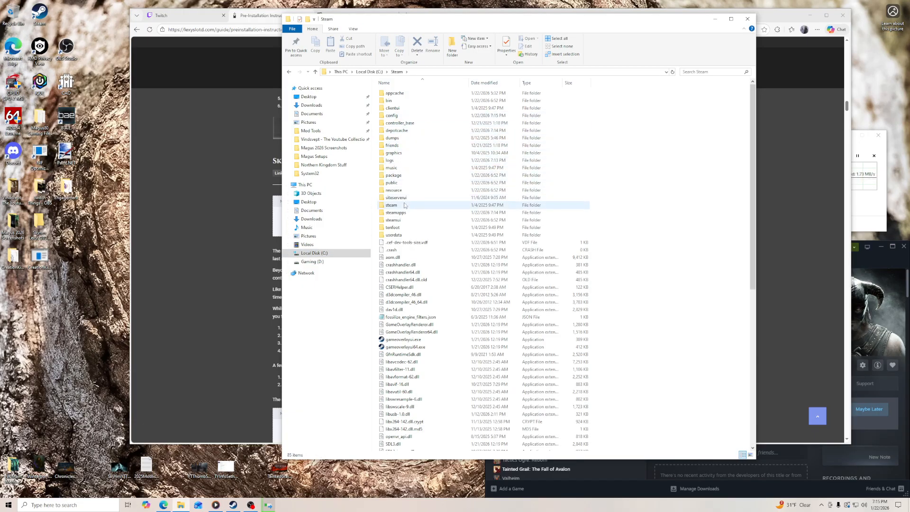
{"action": "double_click", "coordinate": [404, 214]}
{"action": "double_click", "coordinate": [412, 94]}
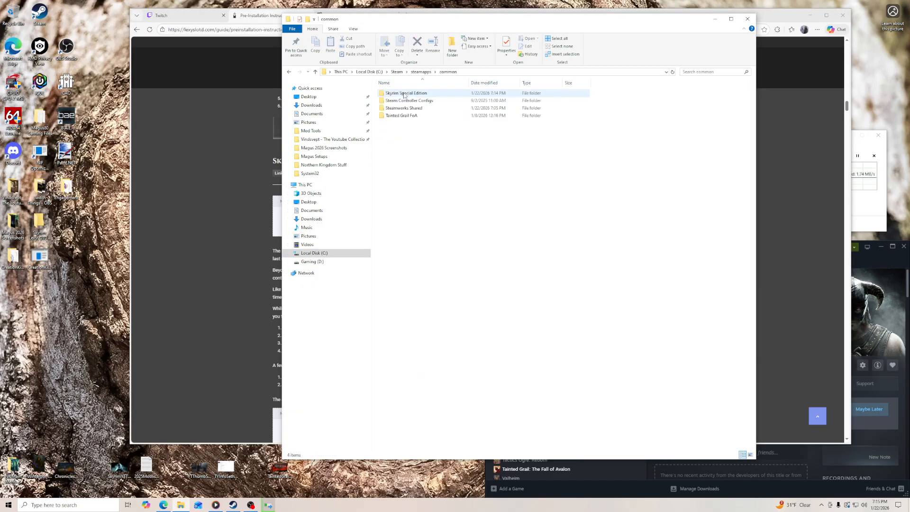
- Pin the Skyrim Special Edition folder to Quick access, place it above Mod Tools and open it
{"action": "right_click", "coordinate": [416, 94]}
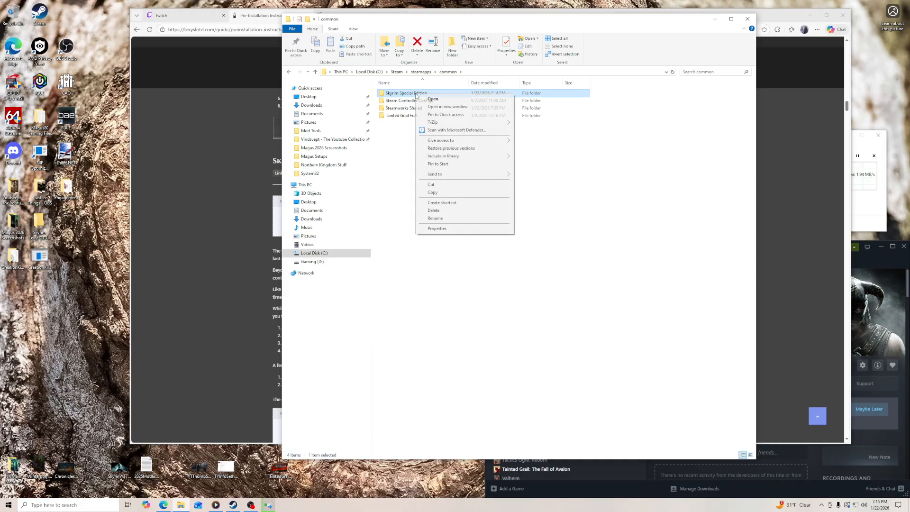
{"action": "left_click", "coordinate": [441, 115]}
{"action": "left_click_drag", "start_coordinate": [332, 142], "coordinate": [330, 128]}
{"action": "left_click", "coordinate": [325, 132]}
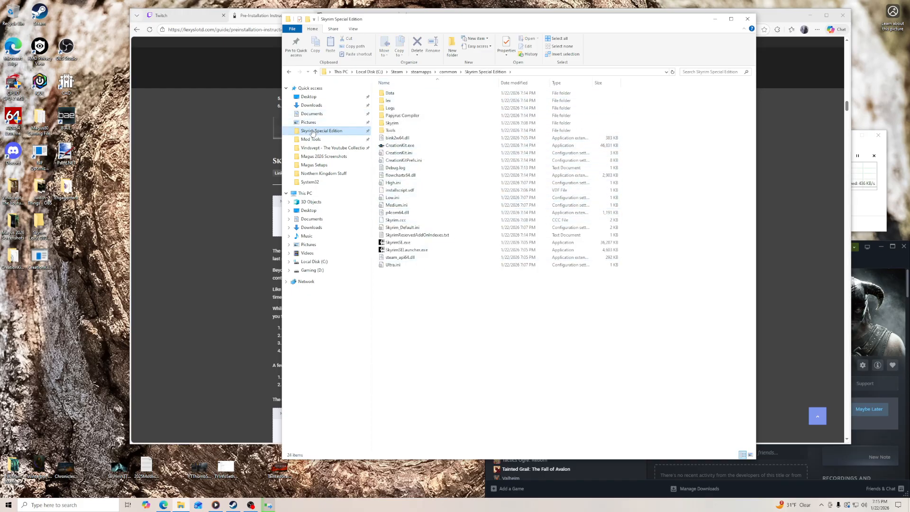
- Move CreationKitCustom.ini into the Skyrim Special Edition folder and delete the extracted folder and its archive from the desktop
{"action": "left_click", "coordinate": [15, 258]}
{"action": "double_click", "coordinate": [15, 258]}
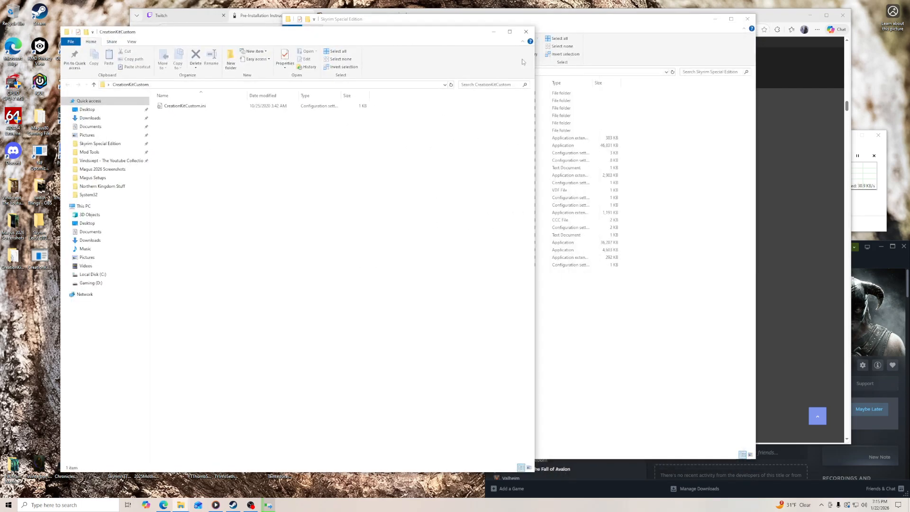
{"action": "left_click", "coordinate": [645, 31]}
{"action": "left_click_drag", "start_coordinate": [756, 104], "coordinate": [651, 105]}
{"action": "left_click_drag", "start_coordinate": [573, 20], "coordinate": [760, 23]}
{"action": "left_click", "coordinate": [441, 157]}
{"action": "left_click_drag", "start_coordinate": [536, 203], "coordinate": [429, 204]}
{"action": "left_click_drag", "start_coordinate": [218, 109], "coordinate": [646, 301]}
{"action": "left_click", "coordinate": [420, 32]}
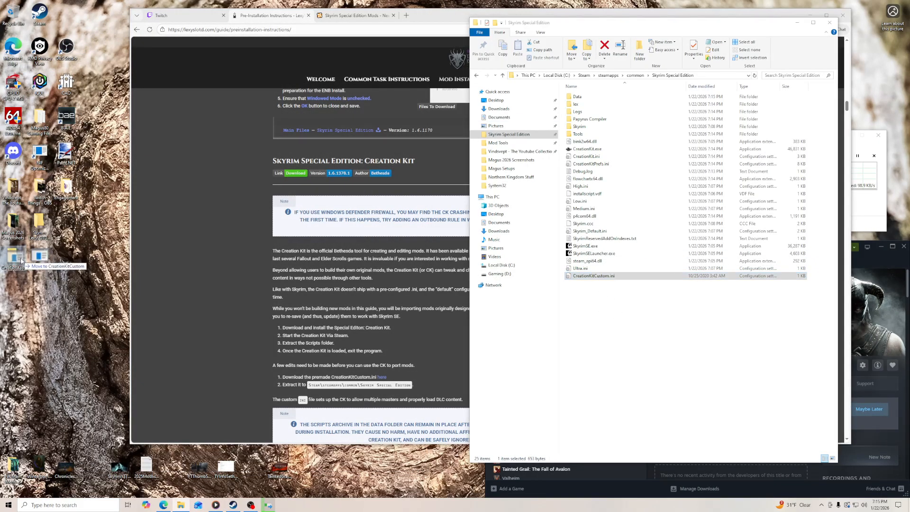
{"action": "right_click", "coordinate": [15, 259]}
{"action": "left_click", "coordinate": [46, 370]}
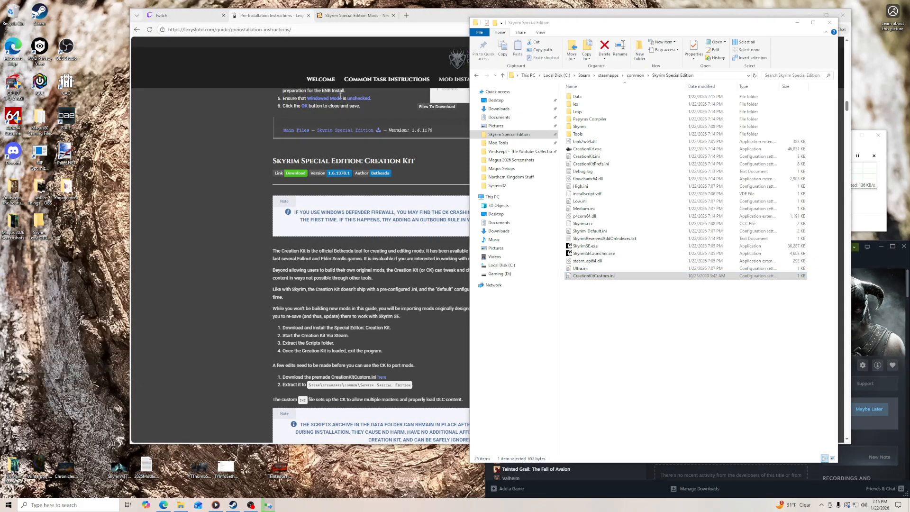
- Minimize the game folder window and continue in the guide to the Creation Kit Platform Extended for Skyrim section
{"action": "left_click", "coordinate": [247, 18]}
{"action": "left_click_drag", "start_coordinate": [465, 19], "coordinate": [335, 11]}
{"action": "left_click", "coordinate": [746, 29]}
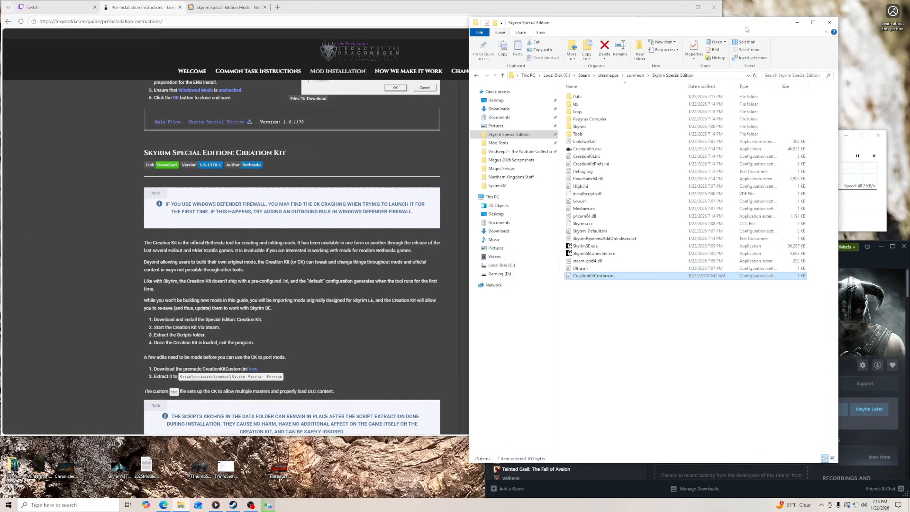
{"action": "left_click", "coordinate": [797, 22]}
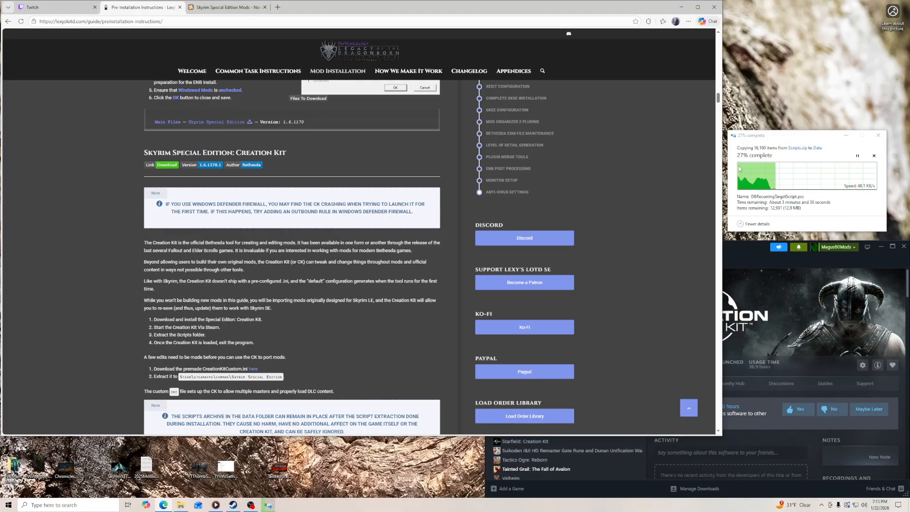
{"action": "scroll", "coordinate": [421, 299], "scroll_direction": "down", "scroll_amount": 4}
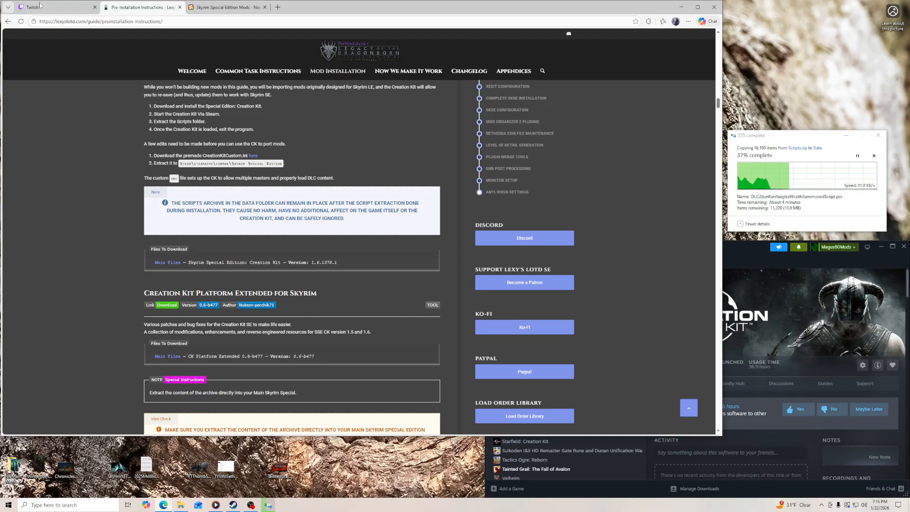
- Check the streamer's Twitch channel page in a new browser tab and close that tab
{"action": "left_click", "coordinate": [279, 8]}
{"action": "type", "text": "twitch.tv/magus80"}
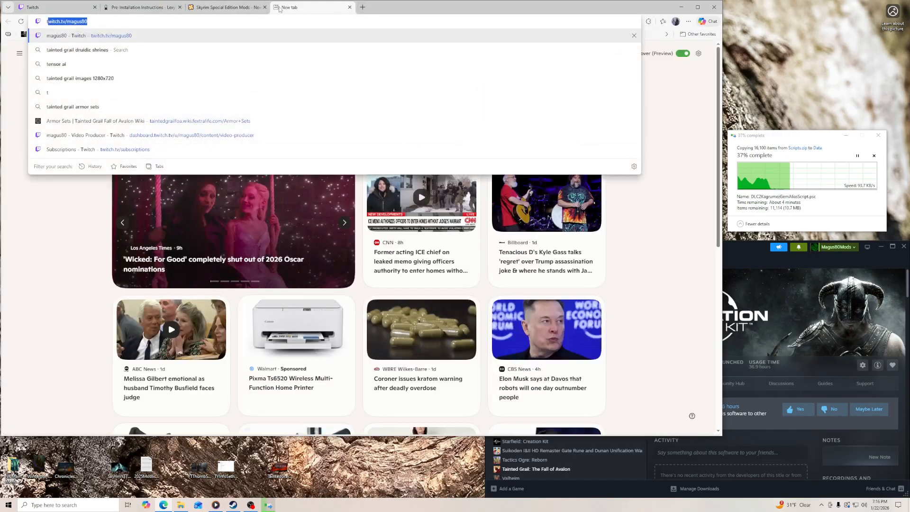
{"action": "key", "text": "Return"}
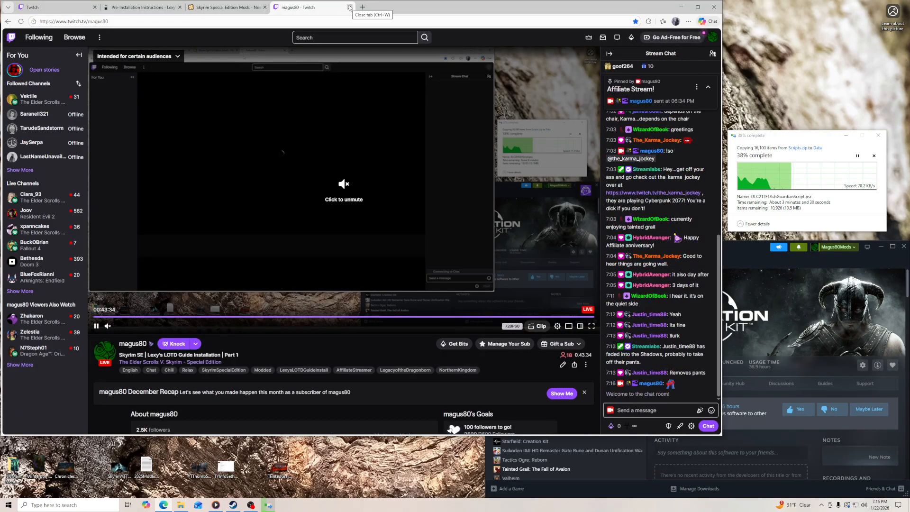
{"action": "left_click", "coordinate": [350, 8]}
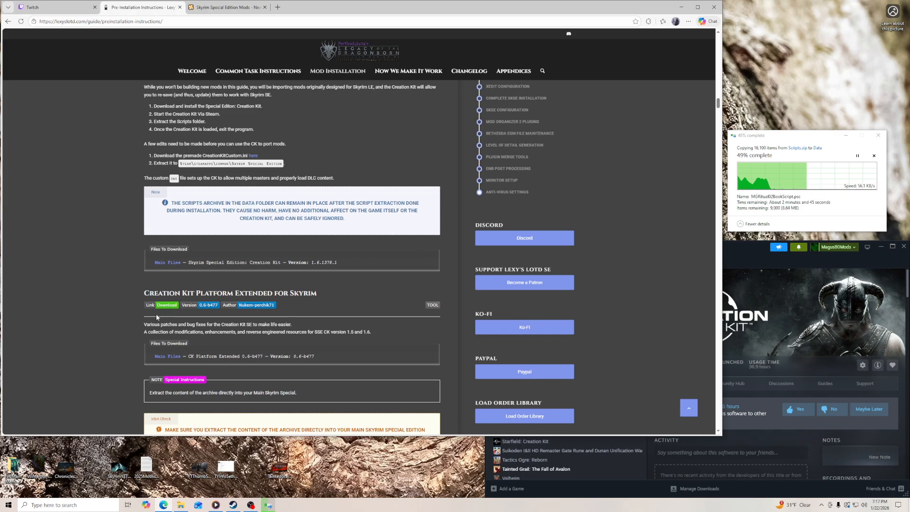
- Open the Nexus Mods page of Creation Kit Platform Extended for Skyrim from the guide's download link
{"action": "left_click_drag", "start_coordinate": [355, 9], "coordinate": [423, 13]}
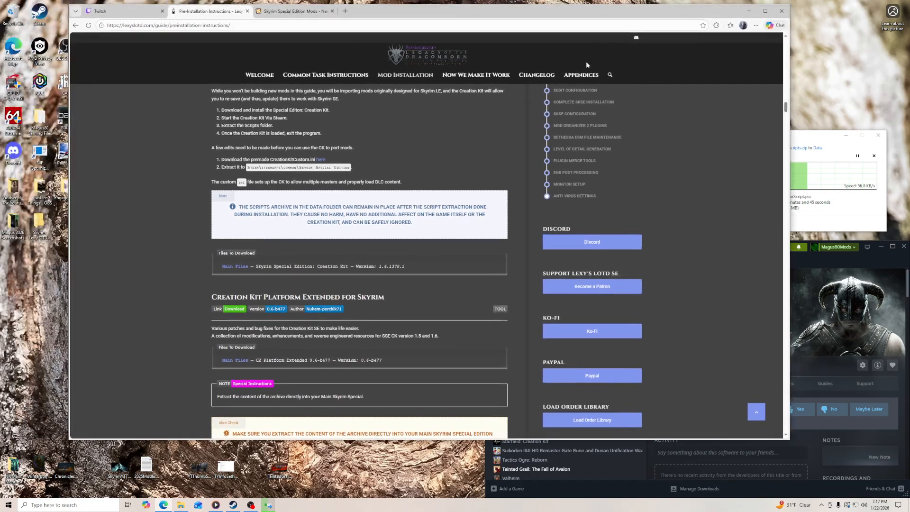
{"action": "scroll", "coordinate": [286, 214], "scroll_direction": "down", "scroll_amount": 2}
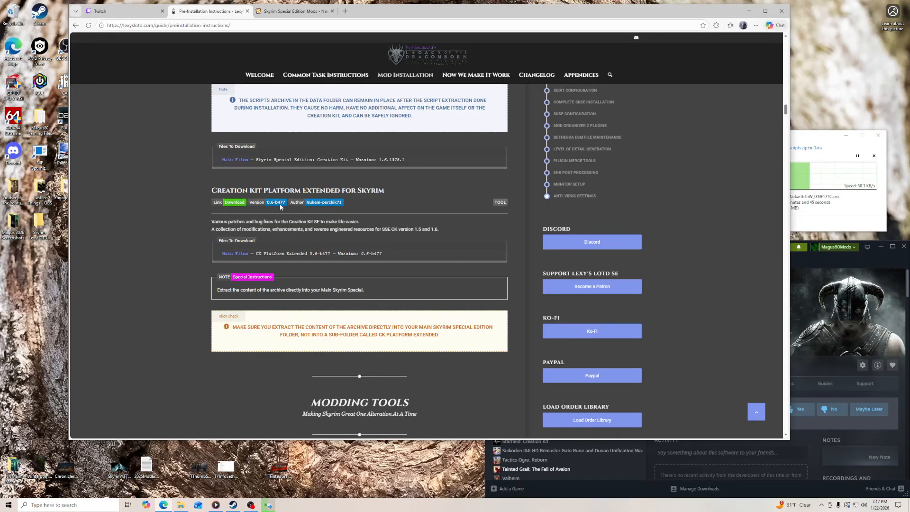
{"action": "left_click", "coordinate": [234, 202]}
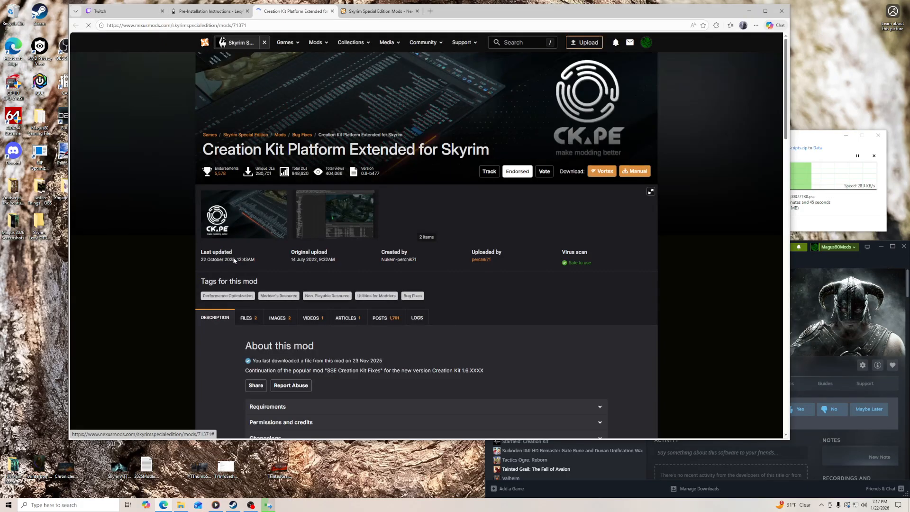
- Review the mod's requirements and compare its main files with the file and version listed in the guide
{"action": "scroll", "coordinate": [217, 319], "scroll_direction": "down", "scroll_amount": 4}
{"action": "left_click", "coordinate": [255, 229]}
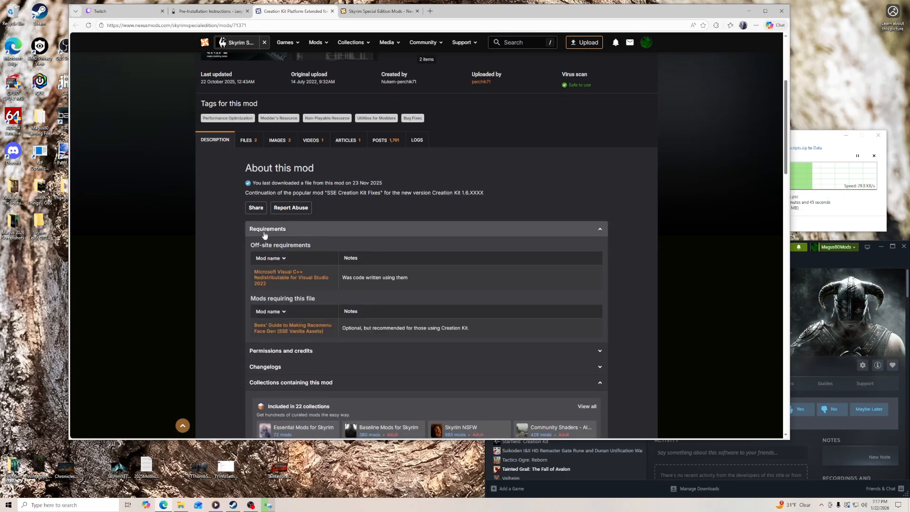
{"action": "left_click", "coordinate": [248, 140]}
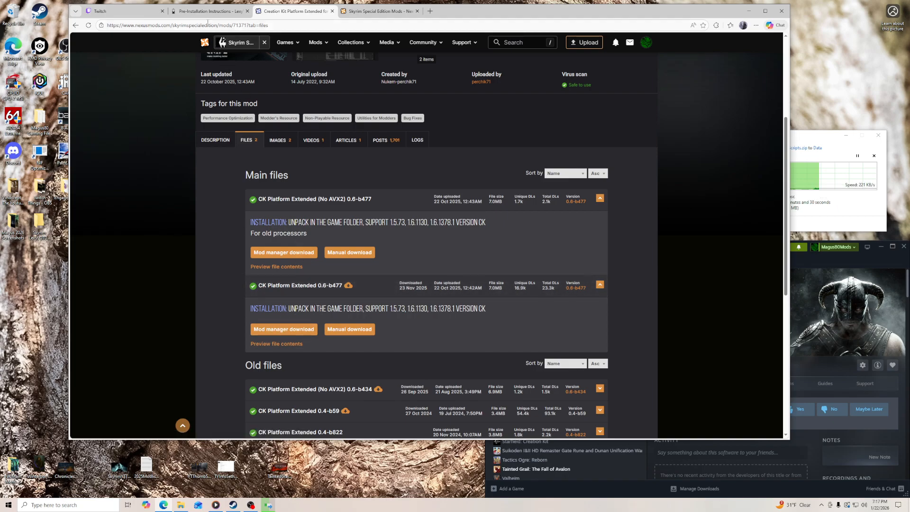
{"action": "left_click", "coordinate": [224, 12]}
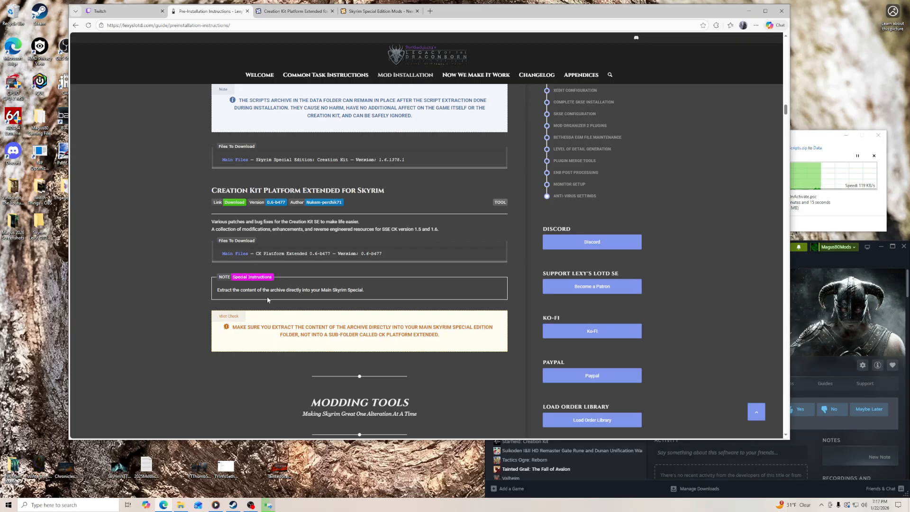
{"action": "left_click", "coordinate": [294, 11]}
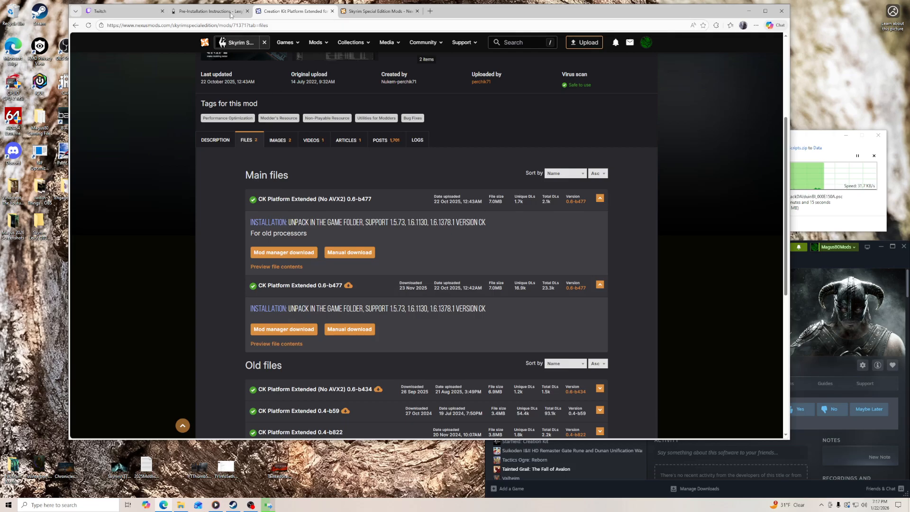
{"action": "left_click", "coordinate": [205, 11]}
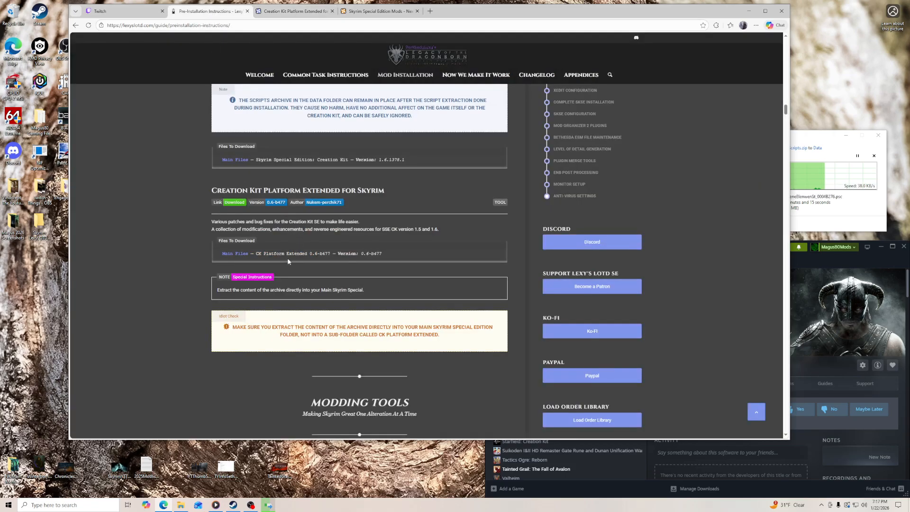
{"action": "left_click", "coordinate": [290, 12]}
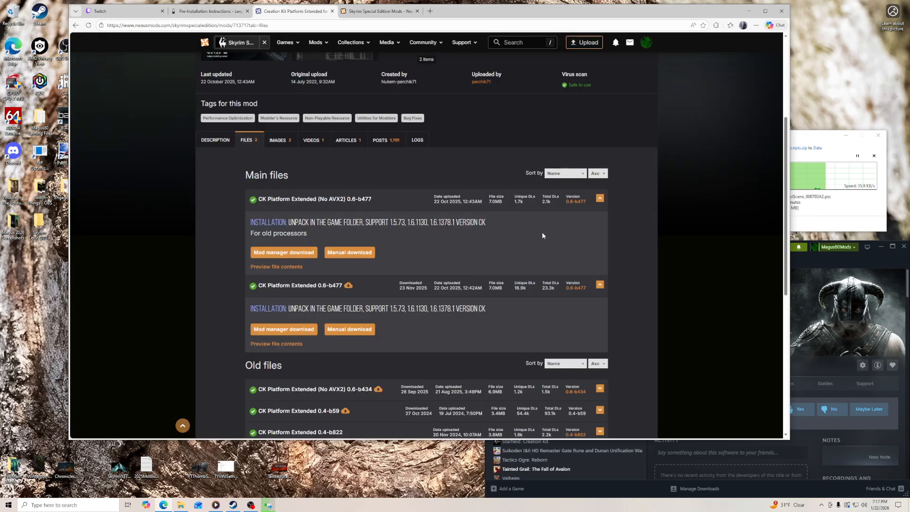
- Manually download CK Platform Extended 0.6-b477, extract the archive into its own folder on the desktop, and close the Nexus Mods tabs
{"action": "left_click", "coordinate": [350, 331]}
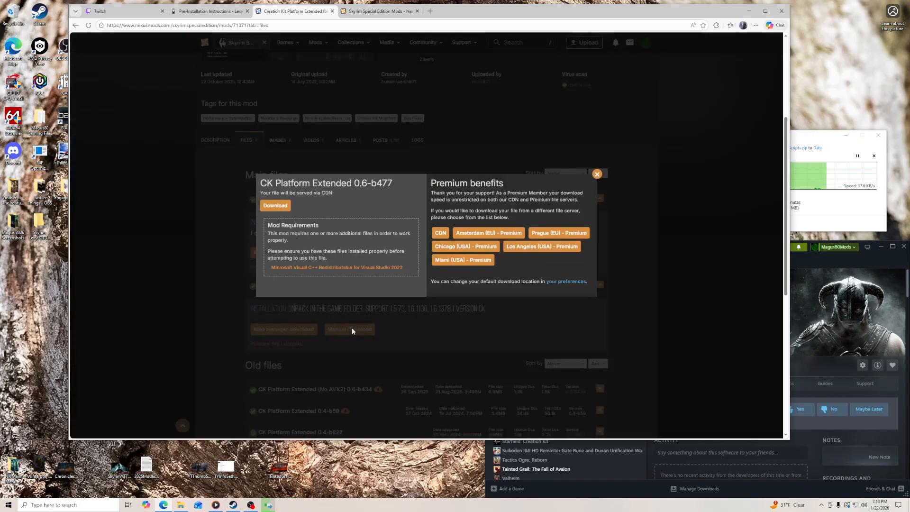
{"action": "left_click", "coordinate": [274, 207]}
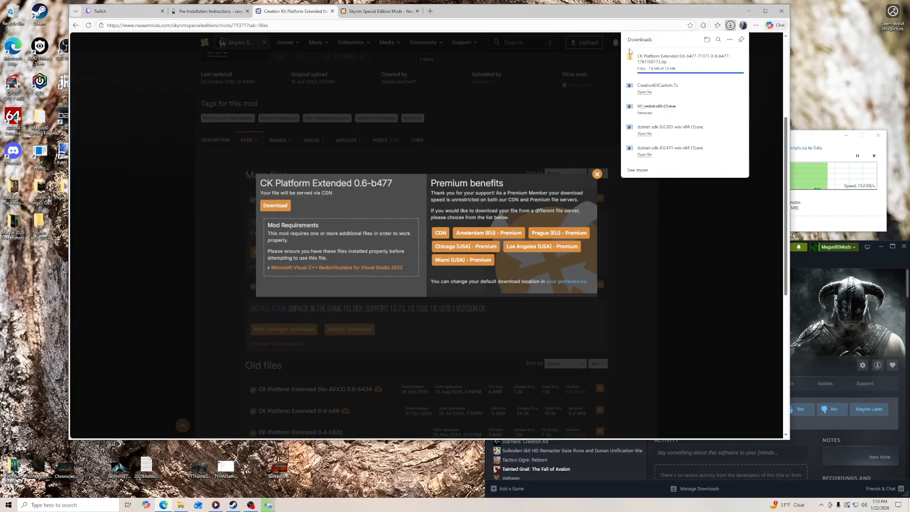
{"action": "left_click_drag", "start_coordinate": [647, 63], "coordinate": [40, 274]}
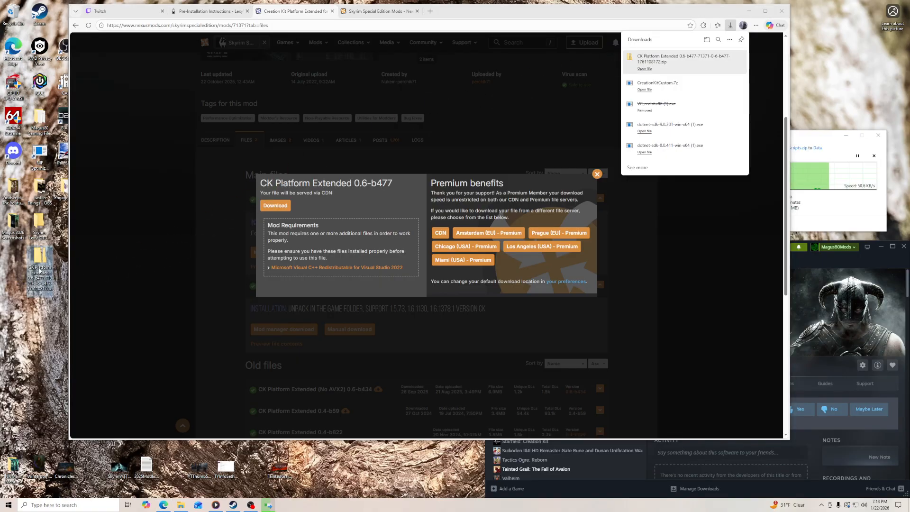
{"action": "right_click", "coordinate": [40, 272]}
{"action": "mouse_move", "coordinate": [95, 302]}
{"action": "left_click", "coordinate": [188, 332]}
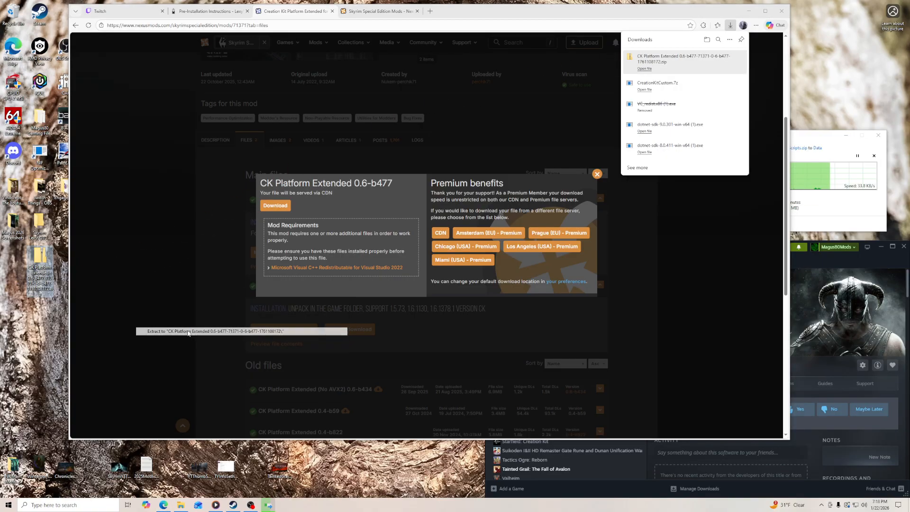
{"action": "left_click", "coordinate": [333, 11]}
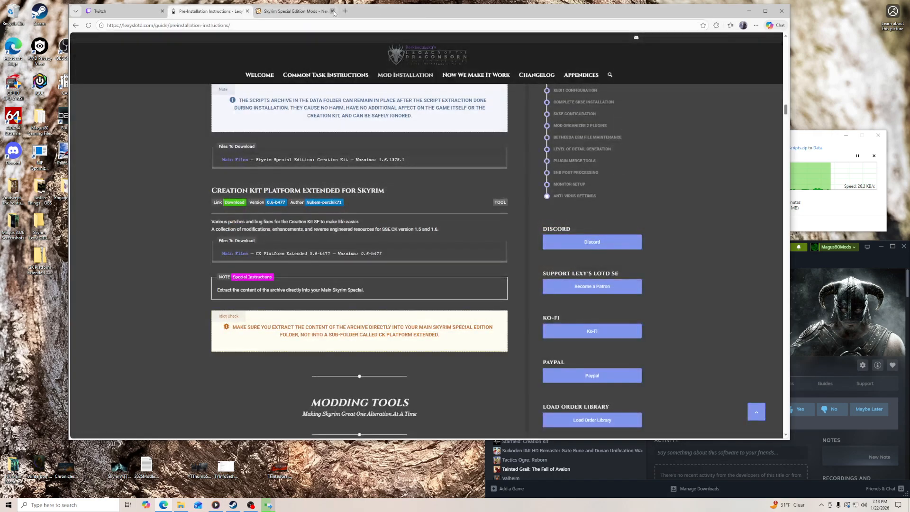
{"action": "left_click", "coordinate": [333, 12]}
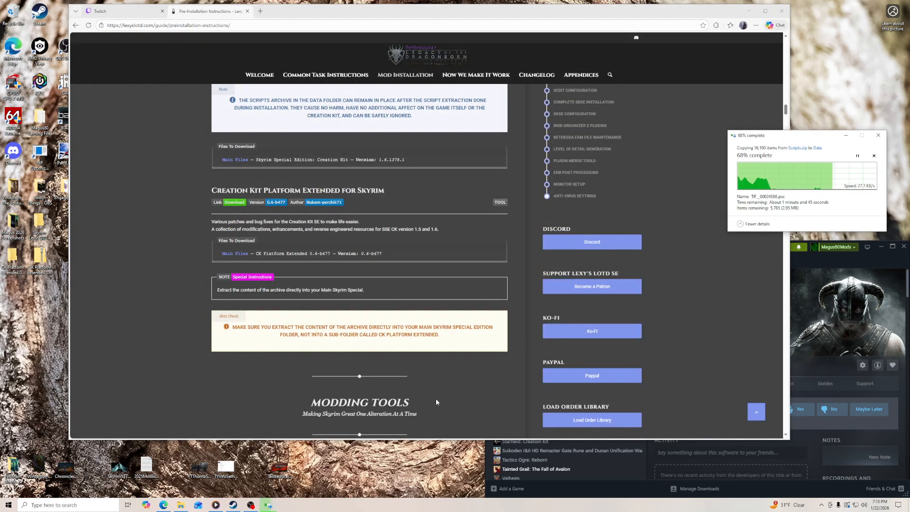
- Move all extracted CK Platform Extended files directly into the Skyrim Special Edition folder
{"action": "left_click", "coordinate": [180, 505]}
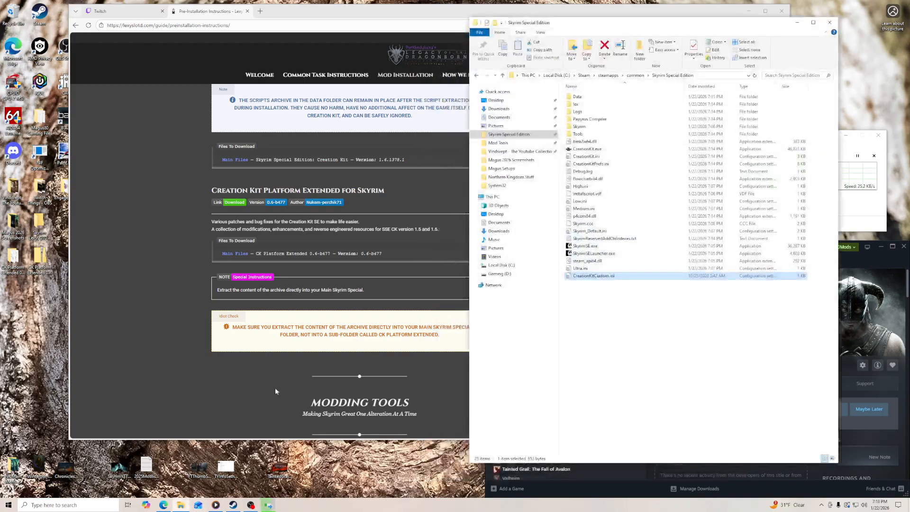
{"action": "double_click", "coordinate": [13, 258]}
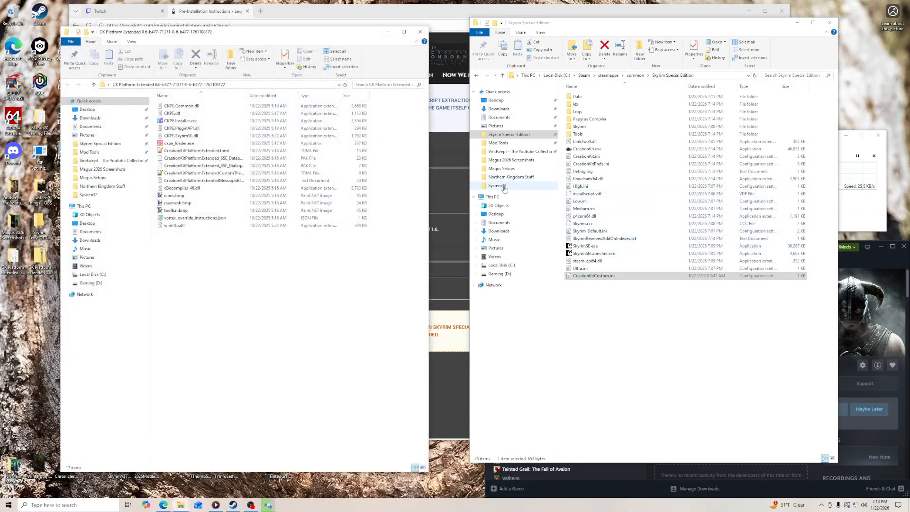
{"action": "left_click_drag", "start_coordinate": [196, 228], "coordinate": [652, 383]}
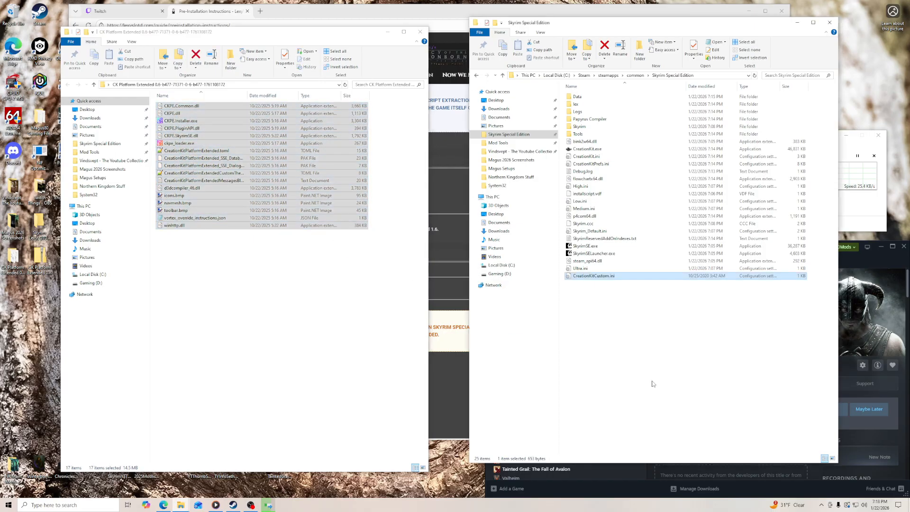
- Delete the extracted CK Platform Extended folder and its archive from the desktop, and minimize the game folder window
{"action": "left_click", "coordinate": [421, 32]}
{"action": "left_click", "coordinate": [13, 256]}
{"action": "right_click", "coordinate": [15, 259]}
{"action": "left_click", "coordinate": [32, 367]}
{"action": "right_click", "coordinate": [14, 264]}
{"action": "left_click", "coordinate": [32, 374]}
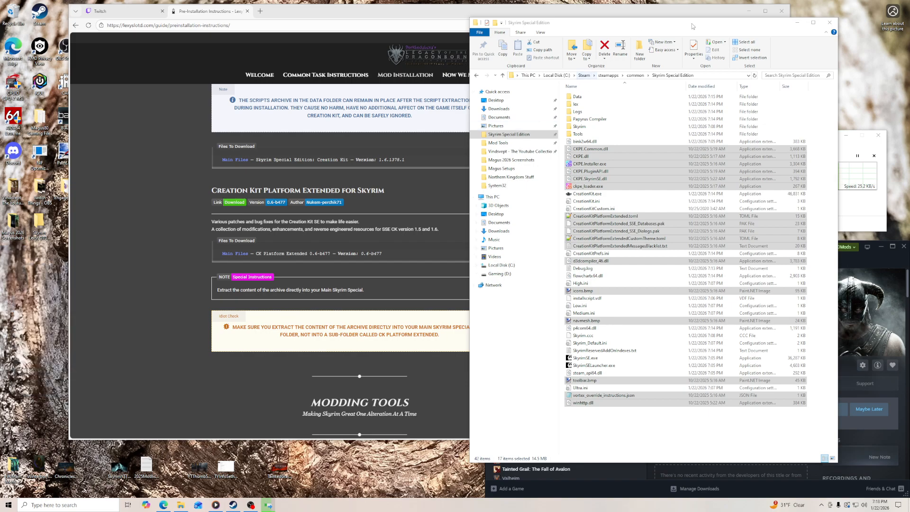
{"action": "left_click", "coordinate": [798, 22]}
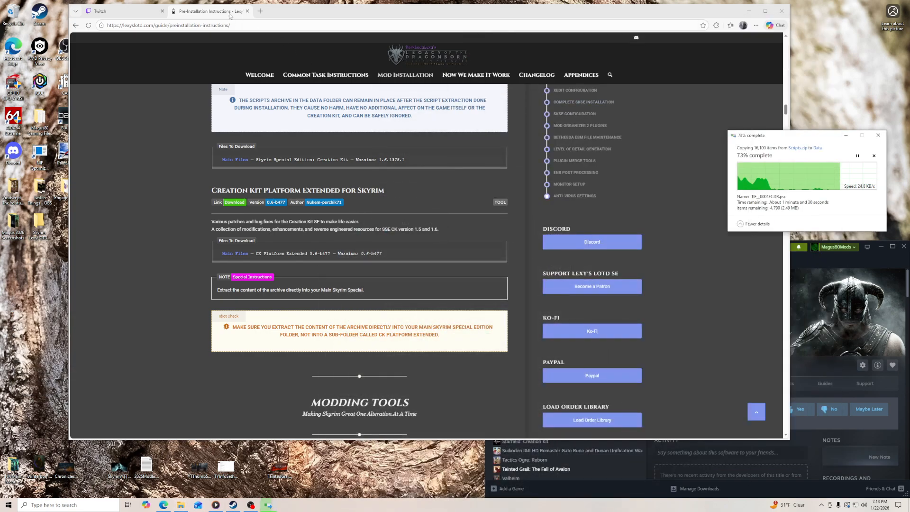
- Open LOOT's Nexus Mods page from the guide's Modding Tools section and manually download the LOOT v0.28.0 64-bit installer
{"action": "scroll", "coordinate": [198, 276], "scroll_direction": "down", "scroll_amount": 4}
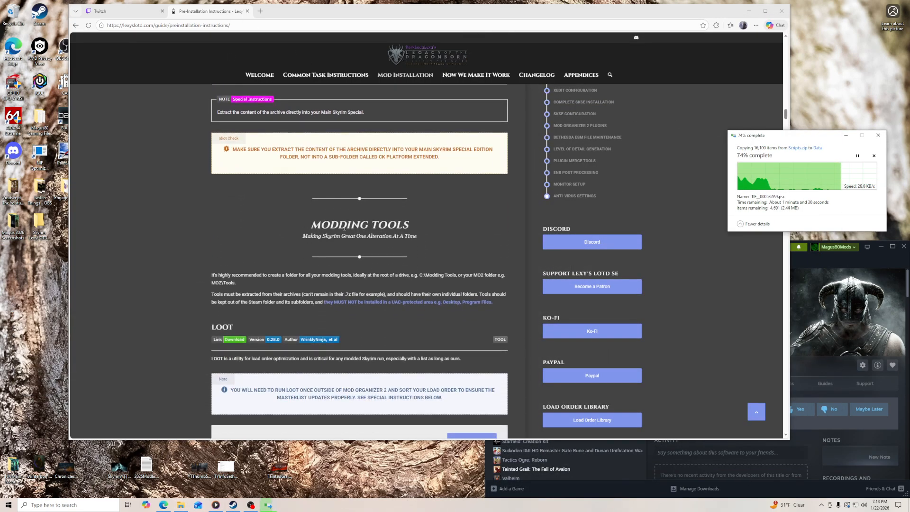
{"action": "left_click", "coordinate": [218, 341]}
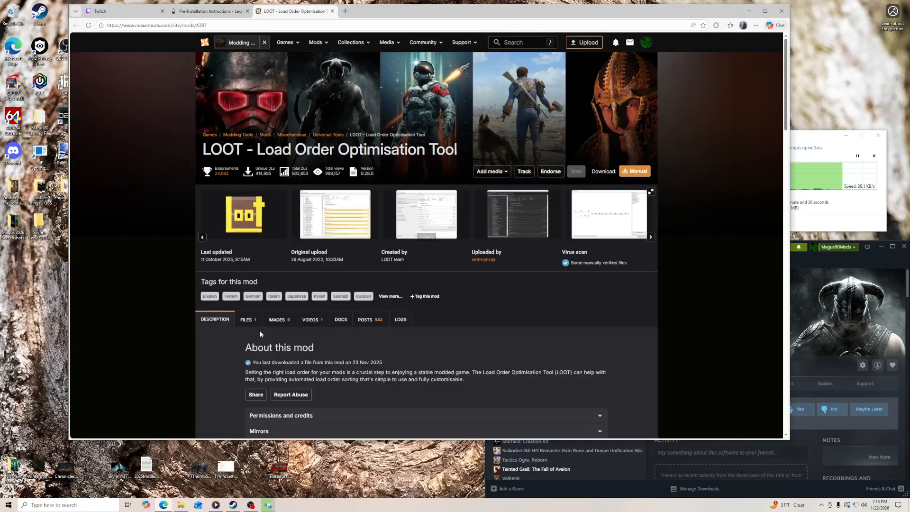
{"action": "left_click", "coordinate": [245, 322]}
{"action": "scroll", "coordinate": [227, 334], "scroll_direction": "down", "scroll_amount": 4}
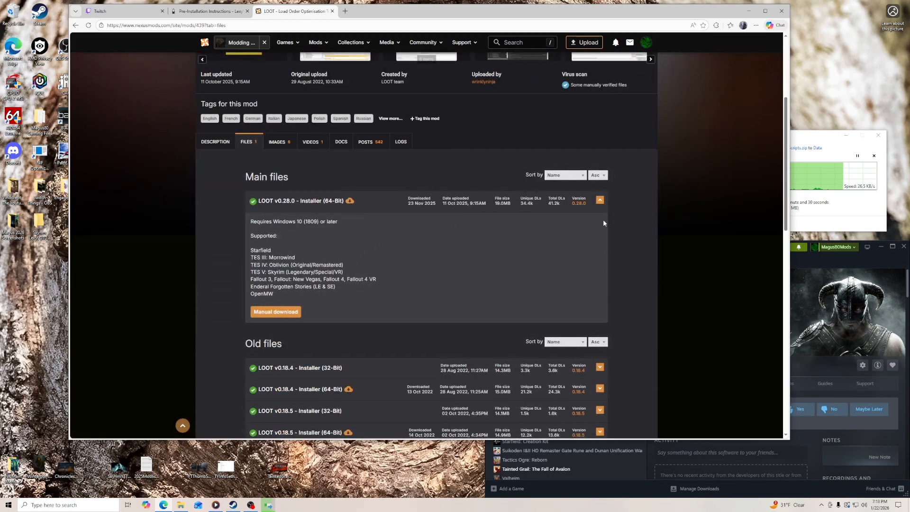
{"action": "left_click", "coordinate": [276, 311]}
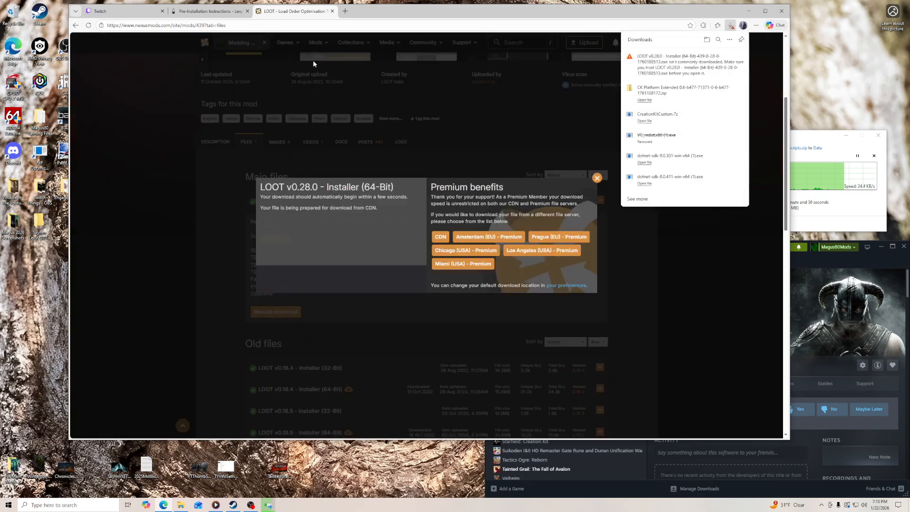
{"action": "left_click", "coordinate": [332, 11]}
{"action": "scroll", "coordinate": [271, 312], "scroll_direction": "down", "scroll_amount": 1}
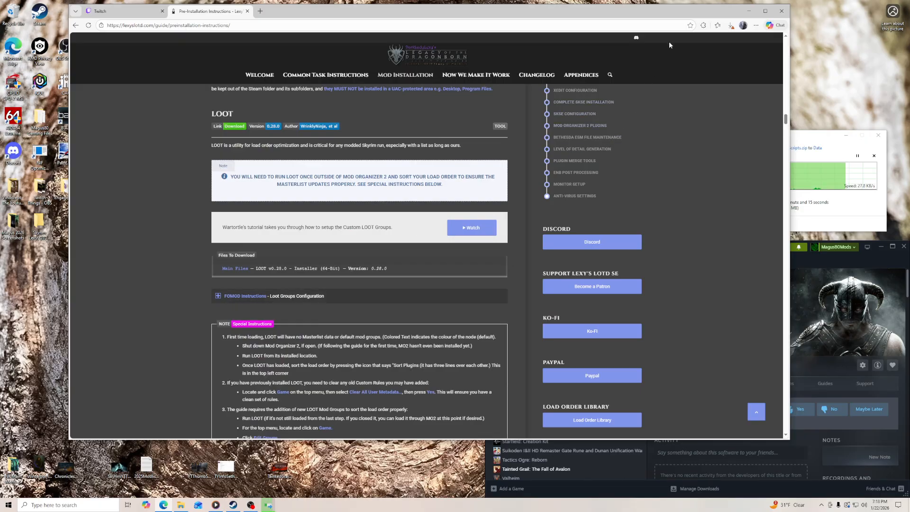
{"action": "left_click", "coordinate": [731, 25]}
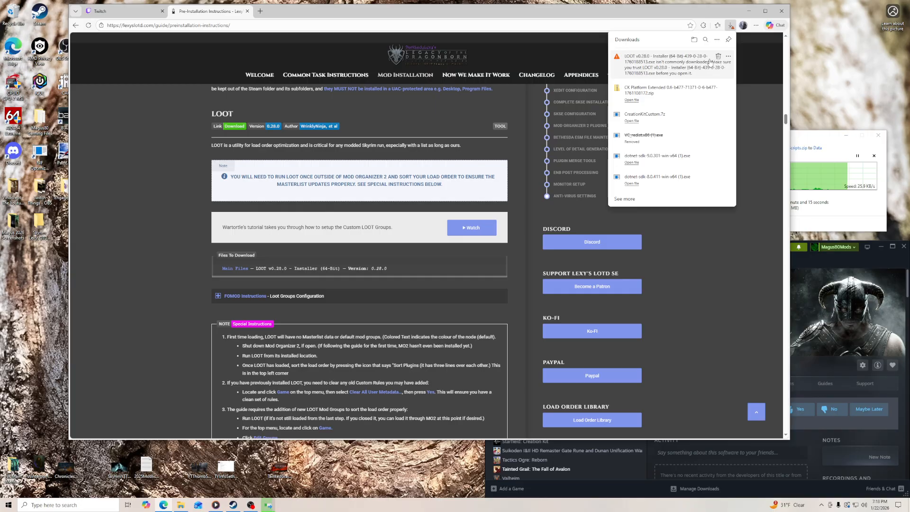
{"action": "left_click", "coordinate": [728, 57]}
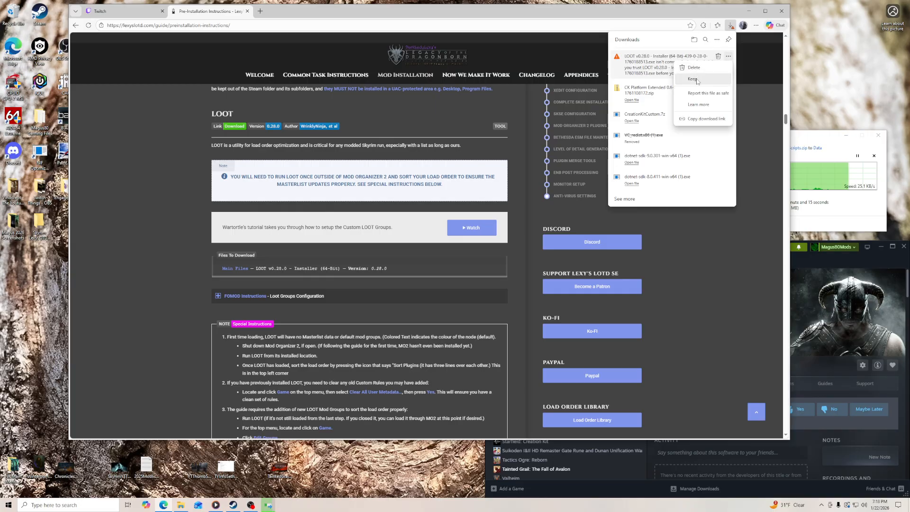
{"action": "left_click", "coordinate": [701, 93]}
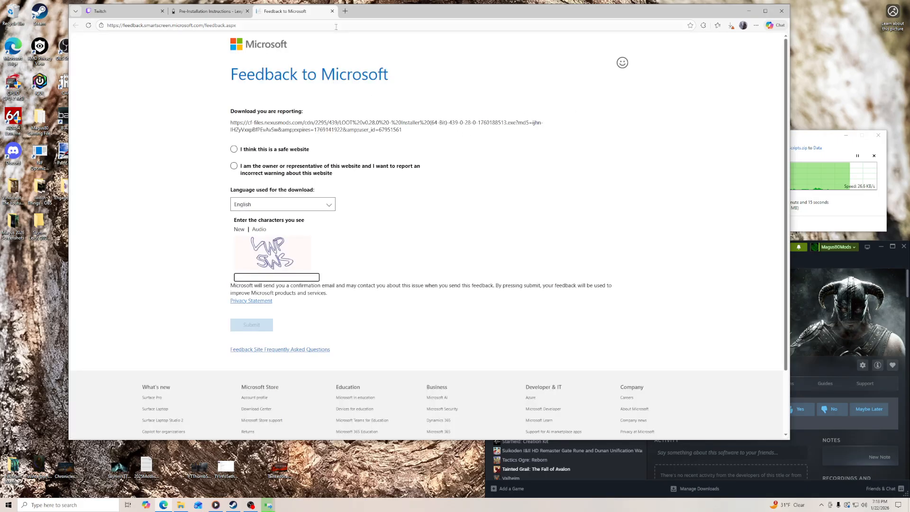
{"action": "left_click", "coordinate": [333, 10]}
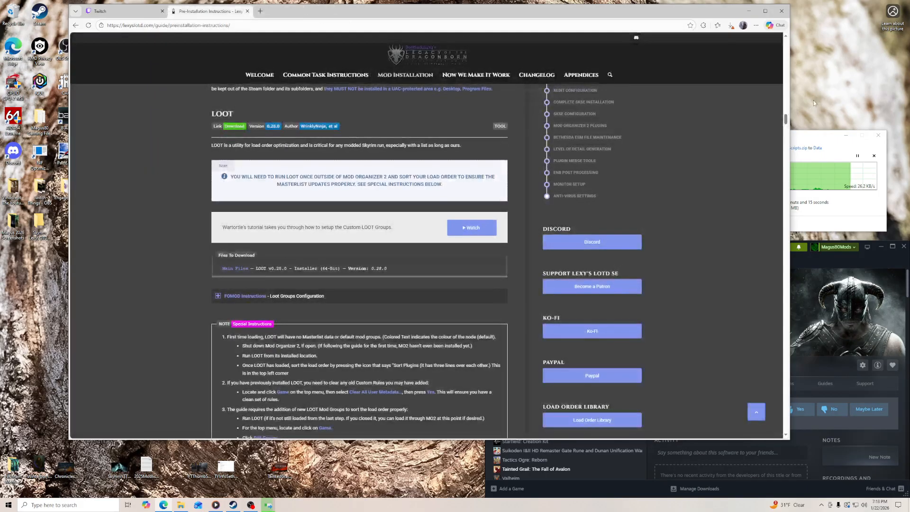
- Keep the flagged LOOT v0.28.0 installer in the browser's downloads despite the trust warning
{"action": "left_click", "coordinate": [731, 25]}
{"action": "left_click", "coordinate": [729, 55]}
{"action": "left_click", "coordinate": [709, 78]}
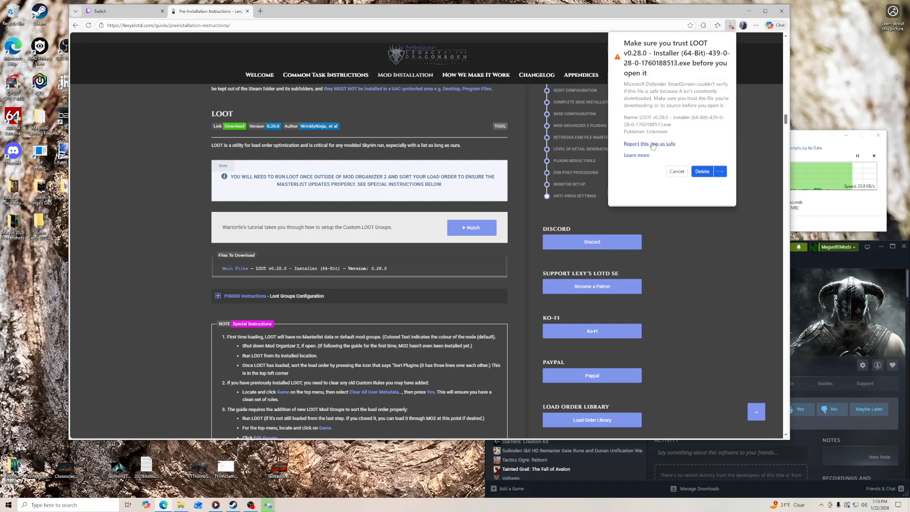
{"action": "left_click", "coordinate": [721, 171]}
{"action": "left_click", "coordinate": [708, 188]}
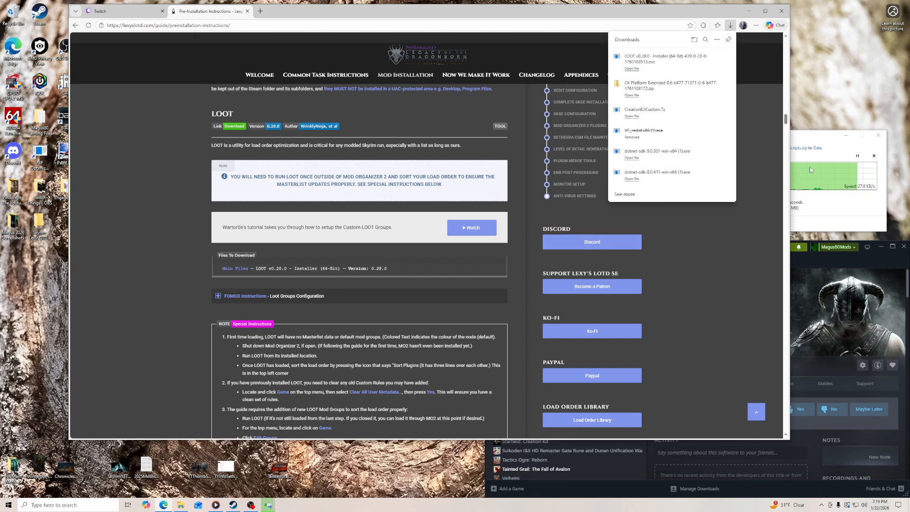
{"action": "left_click", "coordinate": [810, 140]}
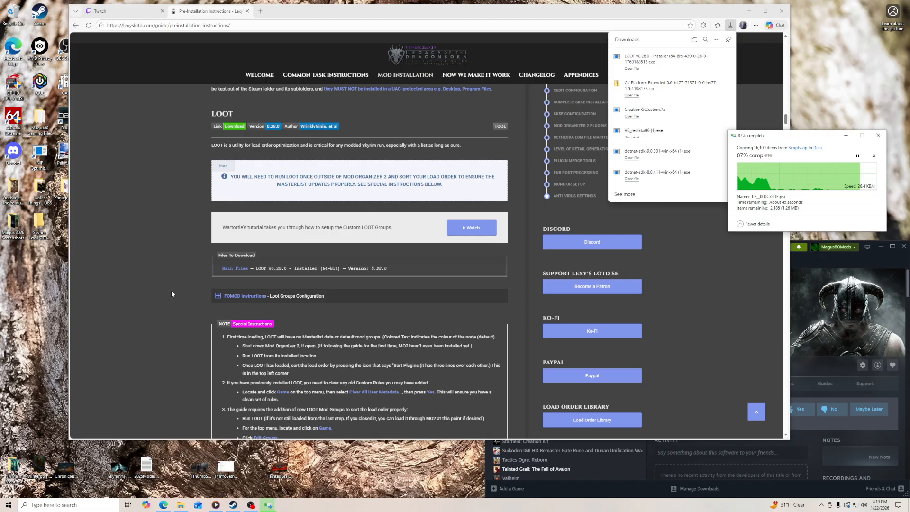
- Go to the LOOT folder inside Mod Tools and copy its folder path
{"action": "left_click", "coordinate": [183, 506]}
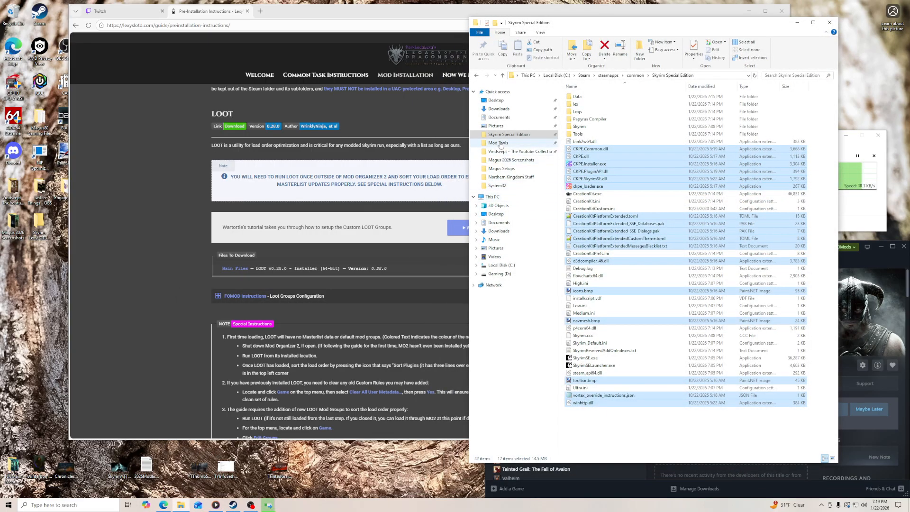
{"action": "left_click", "coordinate": [498, 143]}
{"action": "double_click", "coordinate": [580, 193]}
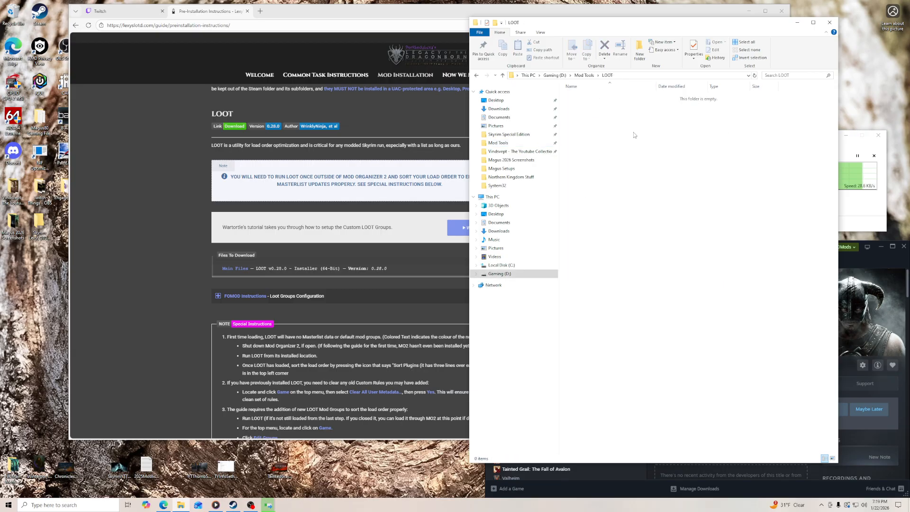
{"action": "left_click", "coordinate": [619, 78]}
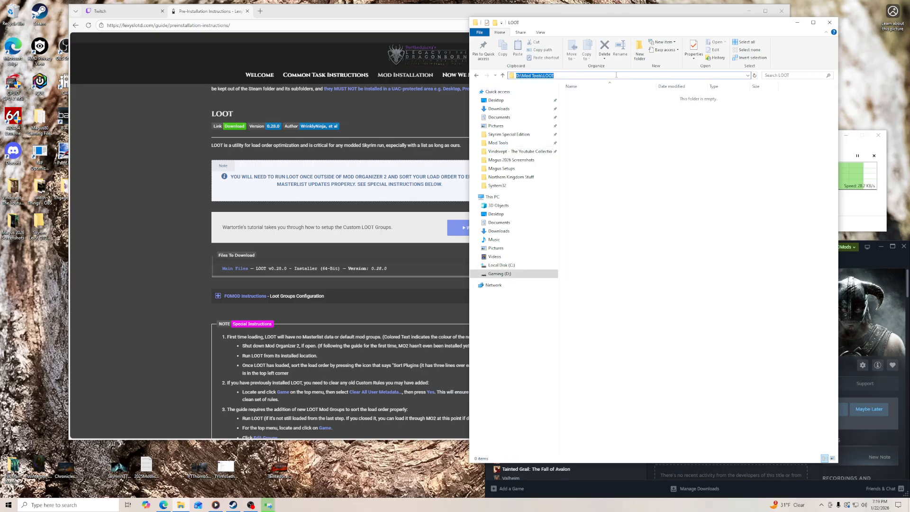
{"action": "right_click", "coordinate": [619, 78]}
{"action": "left_click", "coordinate": [636, 99]}
{"action": "left_click", "coordinate": [616, 143]}
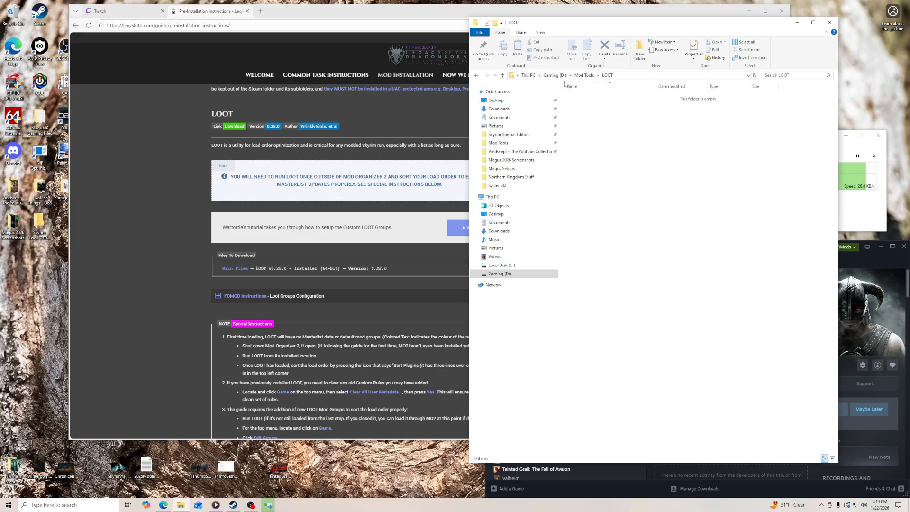
- Open the Mod Tools folder from the Gaming (D:) drive
{"action": "left_click", "coordinate": [501, 274]}
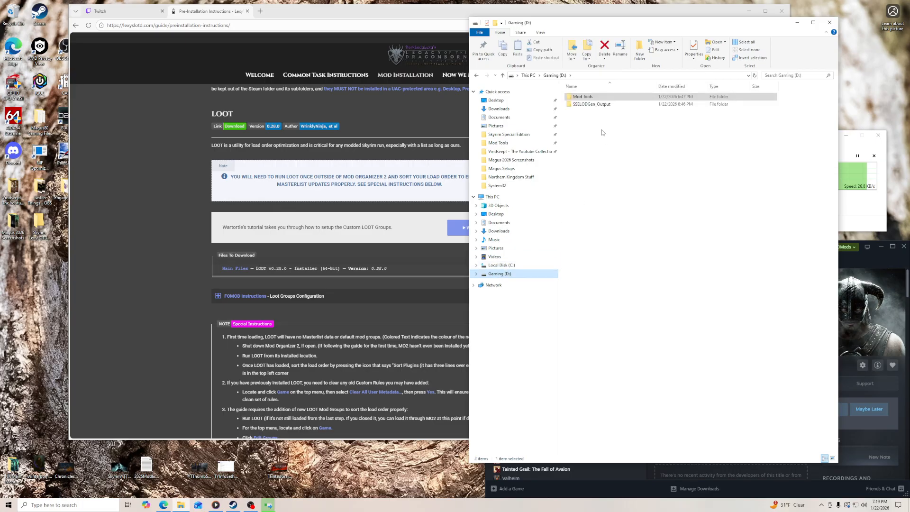
{"action": "double_click", "coordinate": [591, 97]}
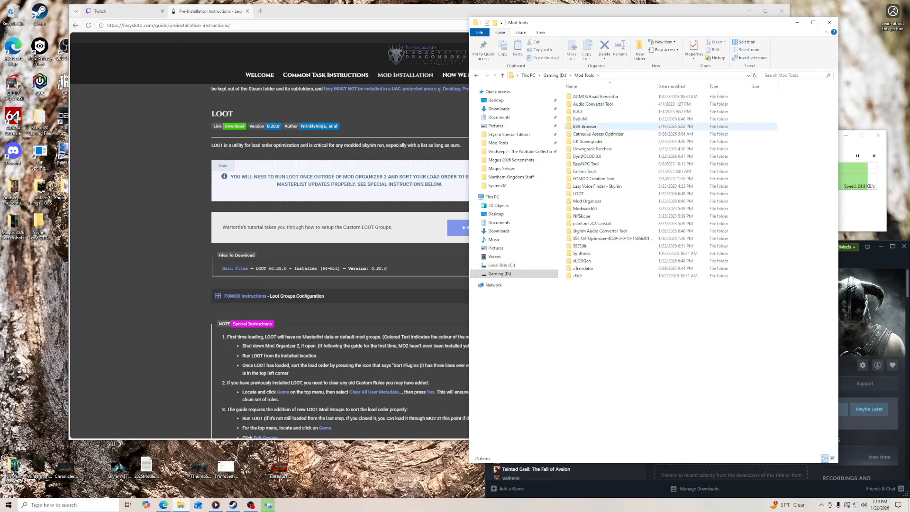
- Open the LOOT folder inside Mod Tools, and close the Creation Kit to return to the guide
{"action": "double_click", "coordinate": [584, 193]}
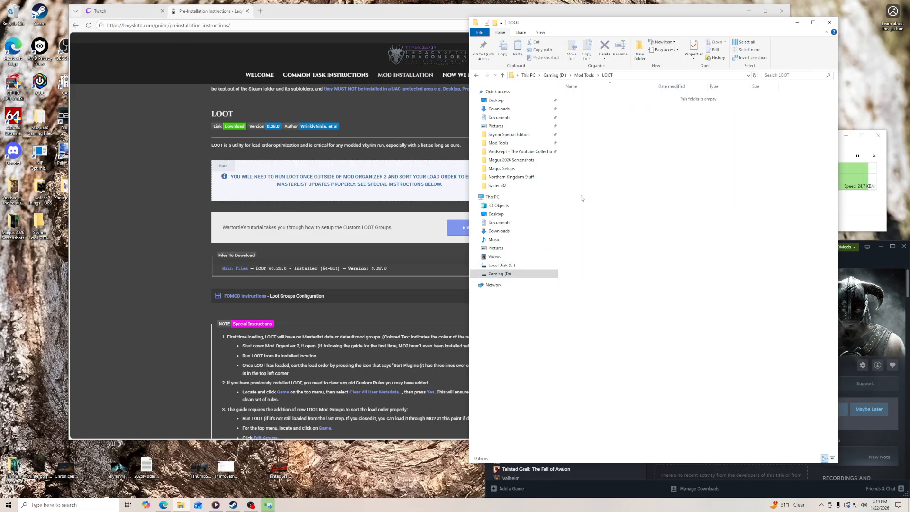
{"action": "left_click", "coordinate": [797, 23]}
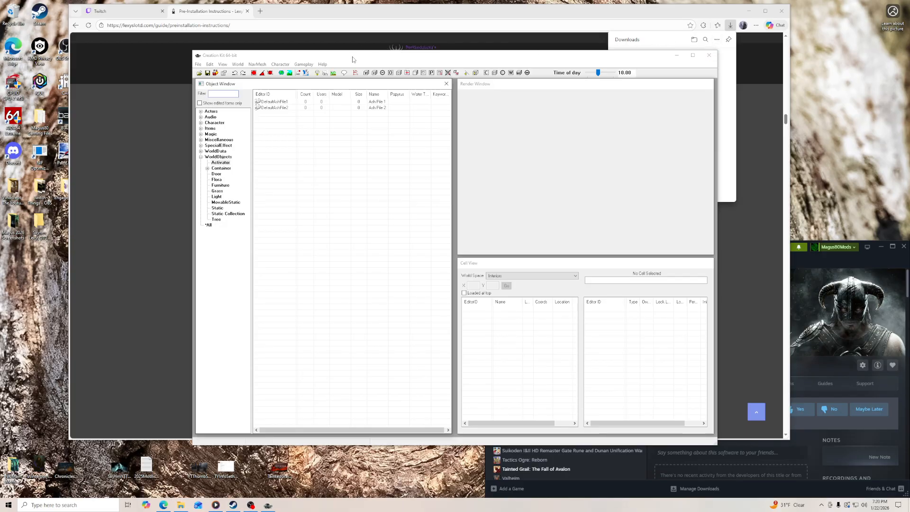
{"action": "left_click", "coordinate": [708, 56]}
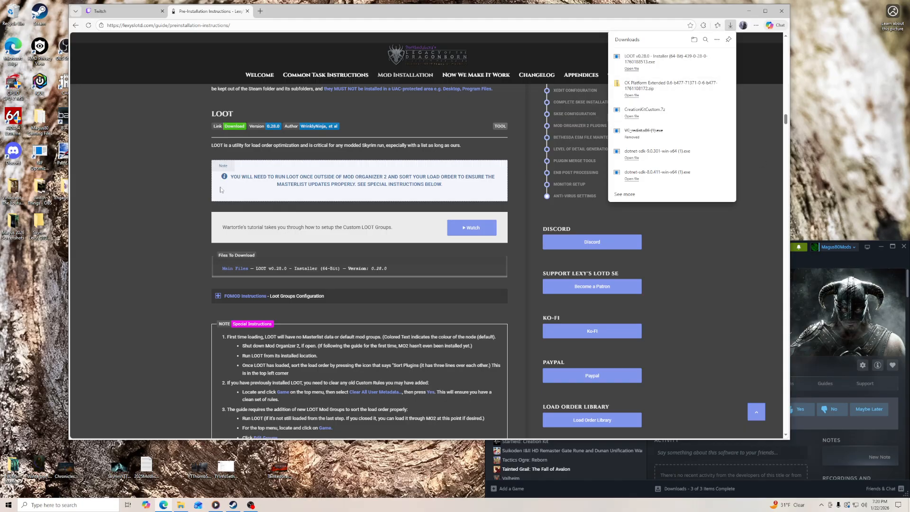
{"action": "left_click_drag", "start_coordinate": [312, 12], "coordinate": [242, 8]}
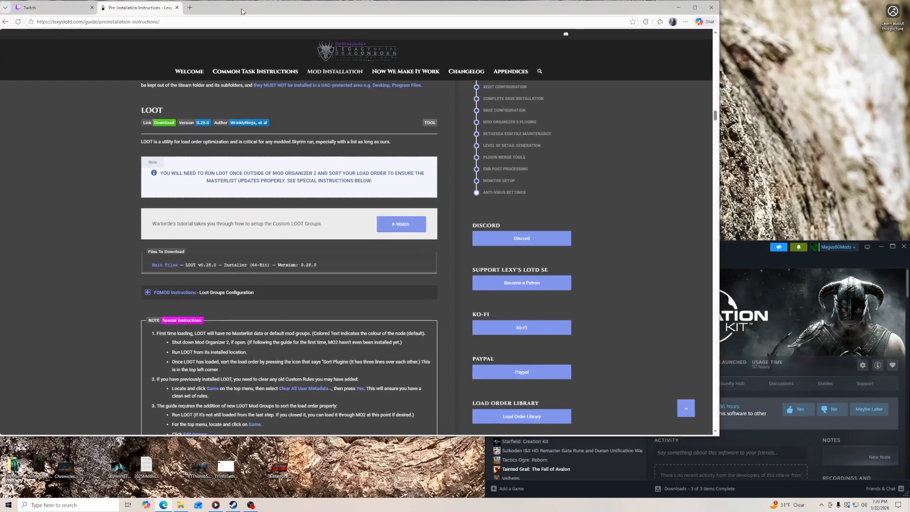
- Check the update settings of Skyrim Special Edition: Creation Kit in its Steam properties
{"action": "left_click", "coordinate": [729, 251]}
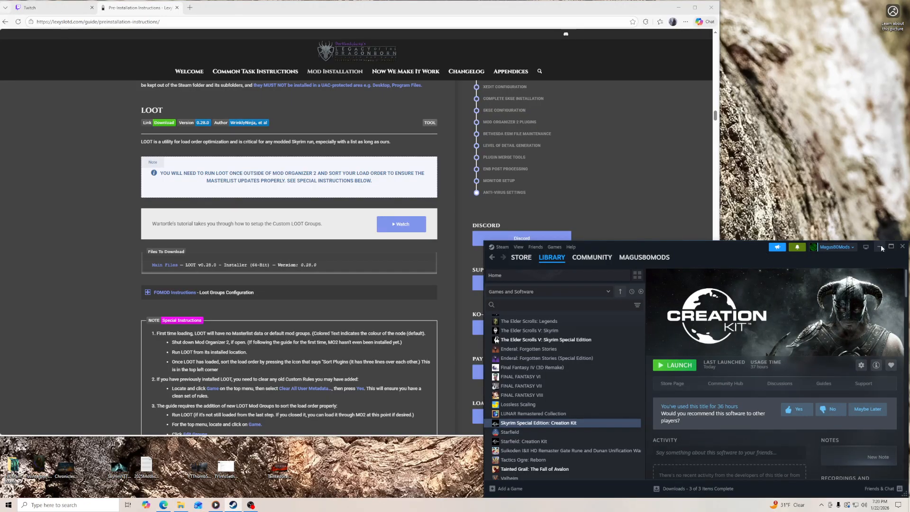
{"action": "right_click", "coordinate": [553, 423]}
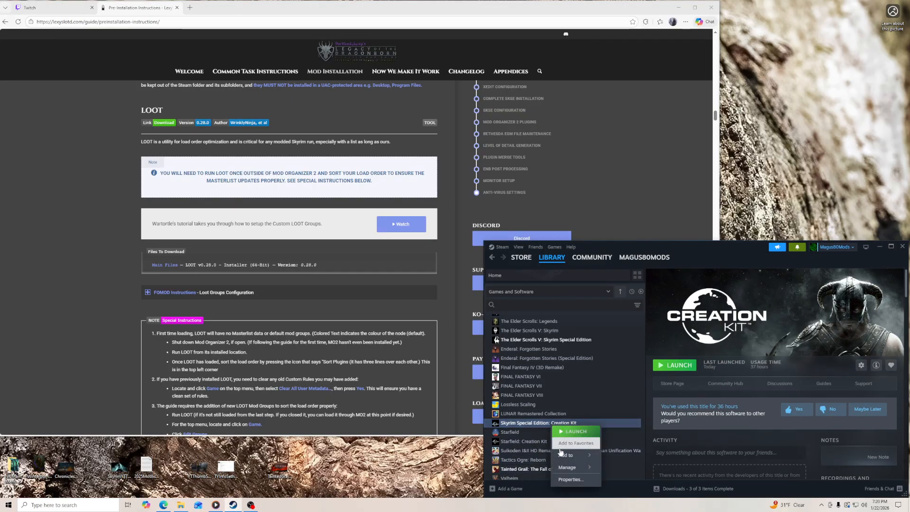
{"action": "left_click", "coordinate": [571, 480]}
{"action": "left_click", "coordinate": [565, 327]}
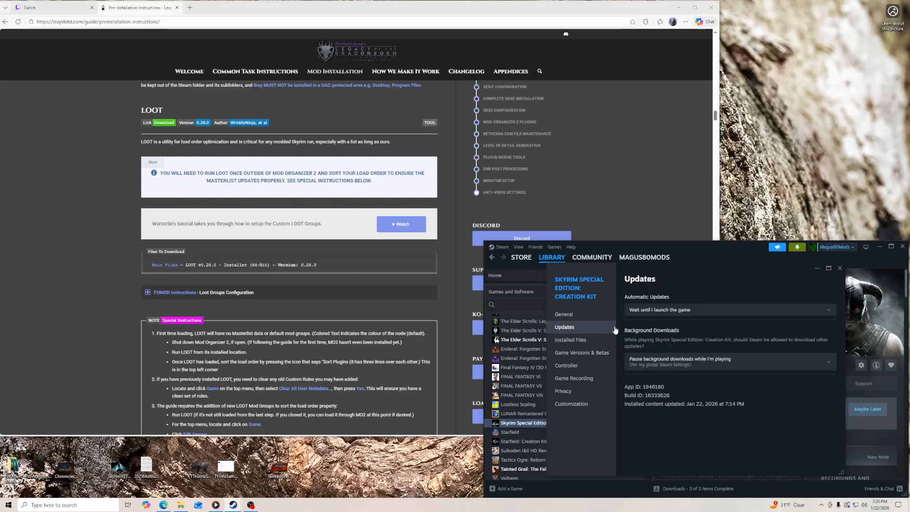
{"action": "left_click", "coordinate": [841, 268]}
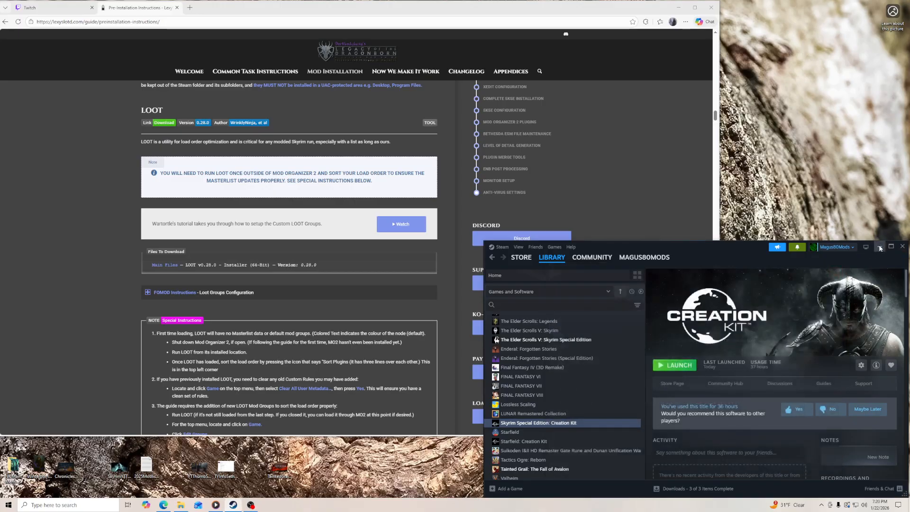
{"action": "left_click", "coordinate": [880, 247]}
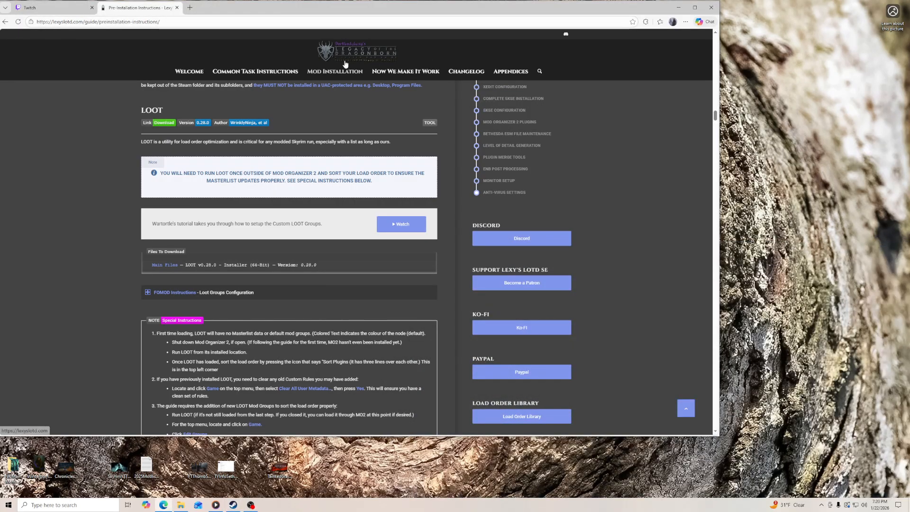
- Launch the downloaded LOOT v0.28.0 installer from the browser's downloads and allow it to run past the SmartScreen block
{"action": "left_click", "coordinate": [686, 21]}
{"action": "left_click", "coordinate": [609, 122]}
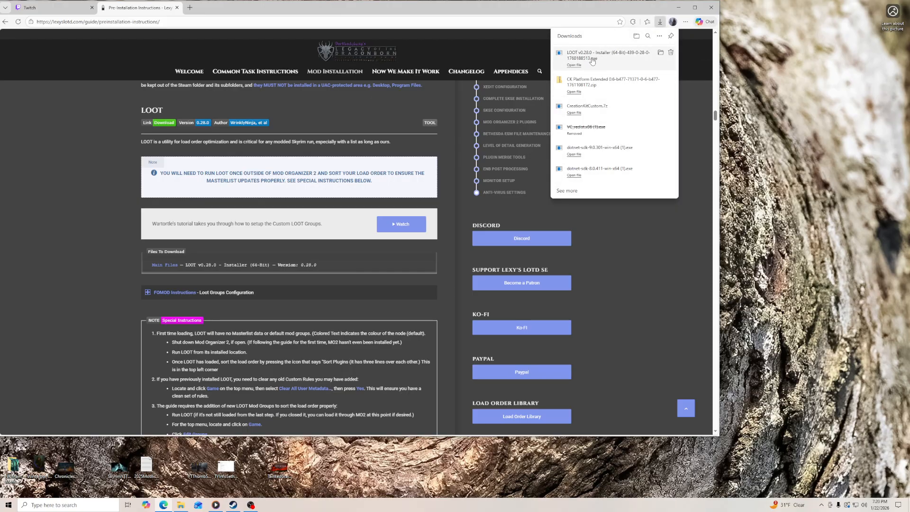
{"action": "left_click", "coordinate": [574, 65]}
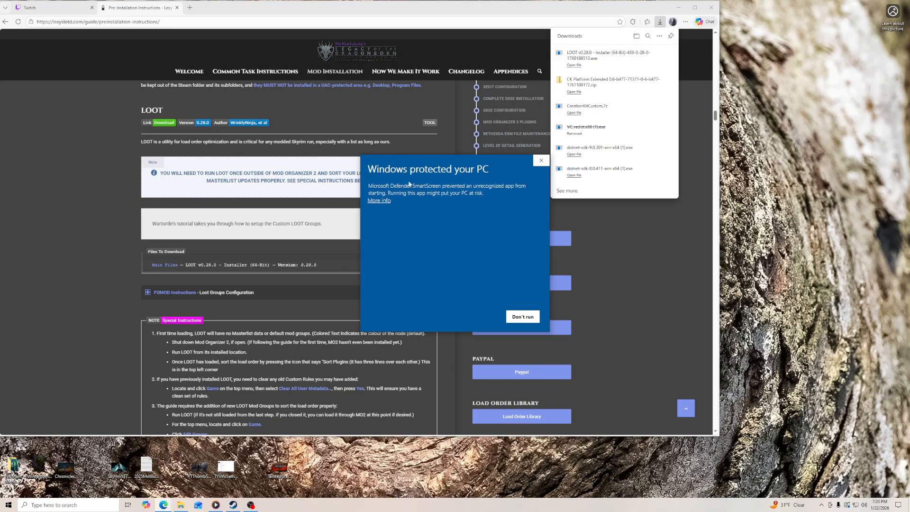
{"action": "left_click", "coordinate": [379, 201]}
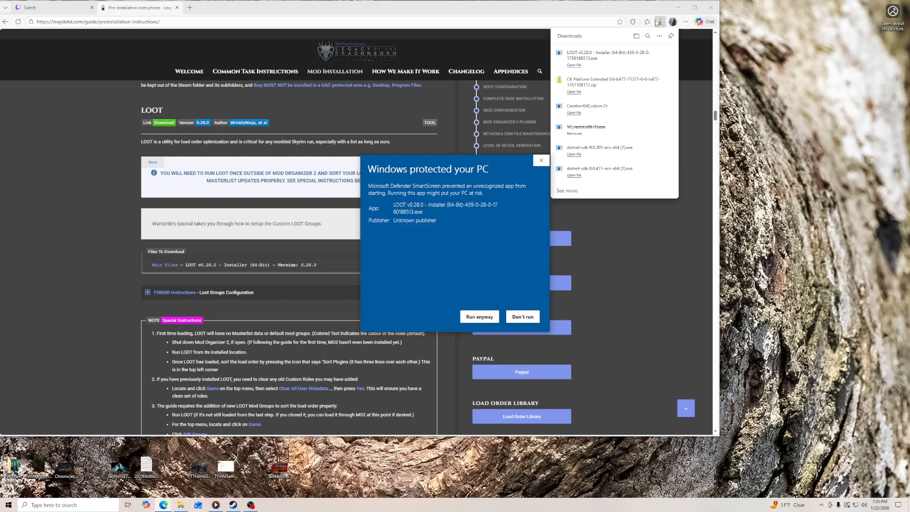
{"action": "left_click", "coordinate": [678, 7]}
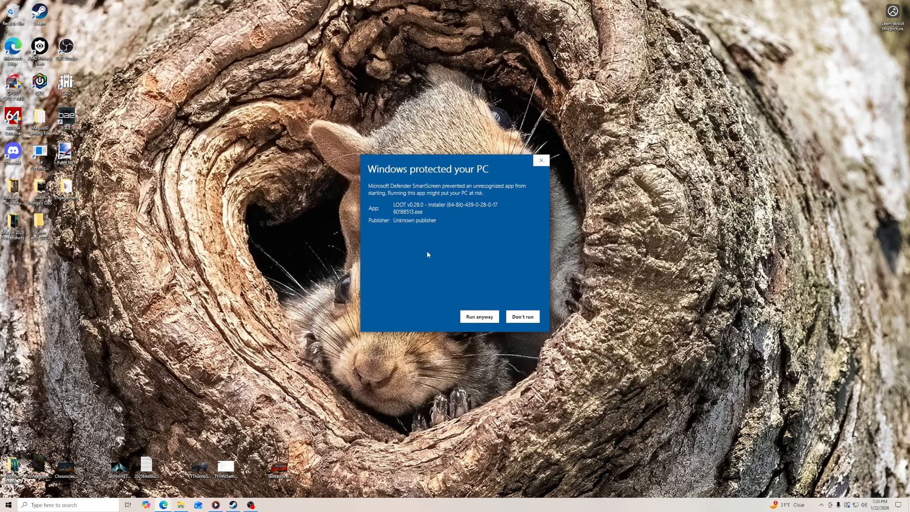
{"action": "left_click", "coordinate": [478, 317]}
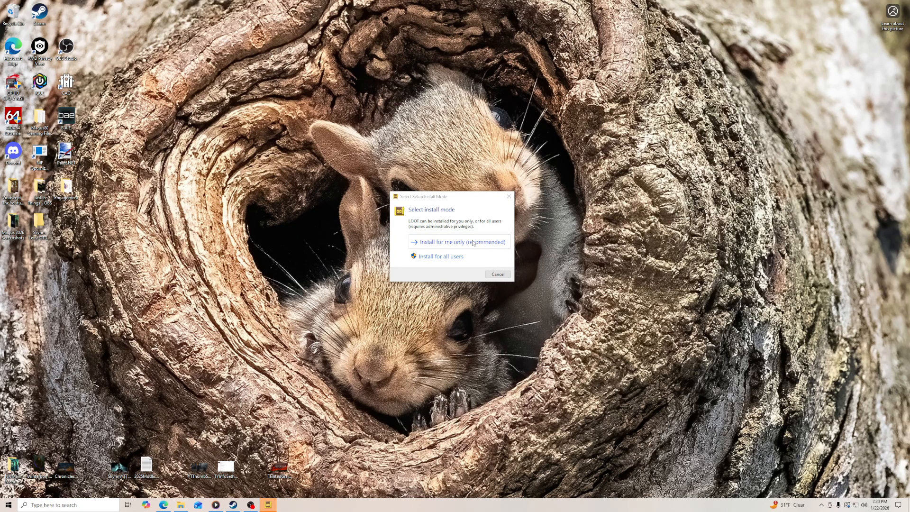
- Choose to install LOOT for the current user only, with English as the setup language
{"action": "left_click", "coordinate": [478, 243]}
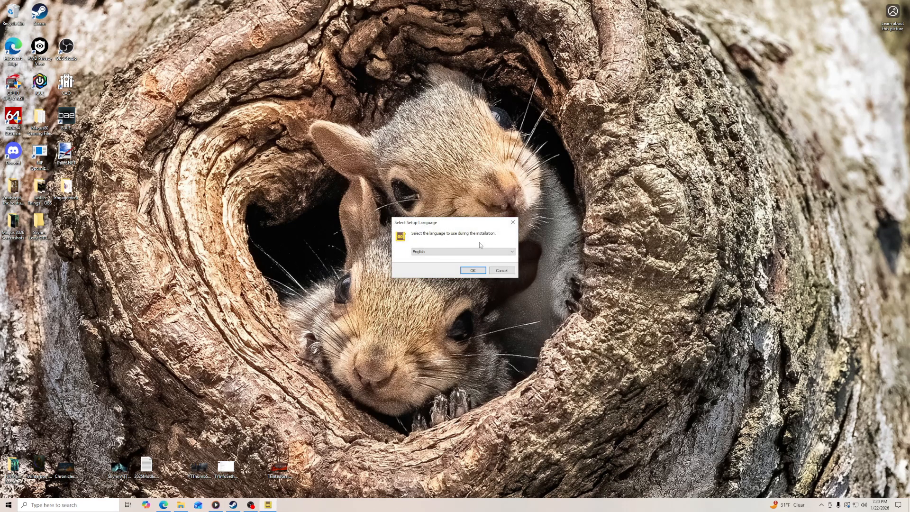
{"action": "left_click", "coordinate": [470, 271]}
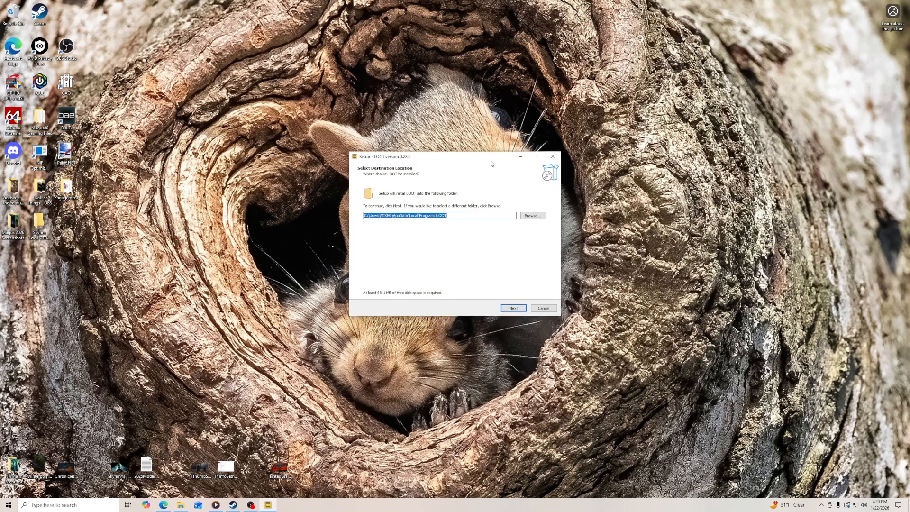
{"action": "left_click_drag", "start_coordinate": [487, 154], "coordinate": [487, 122]}
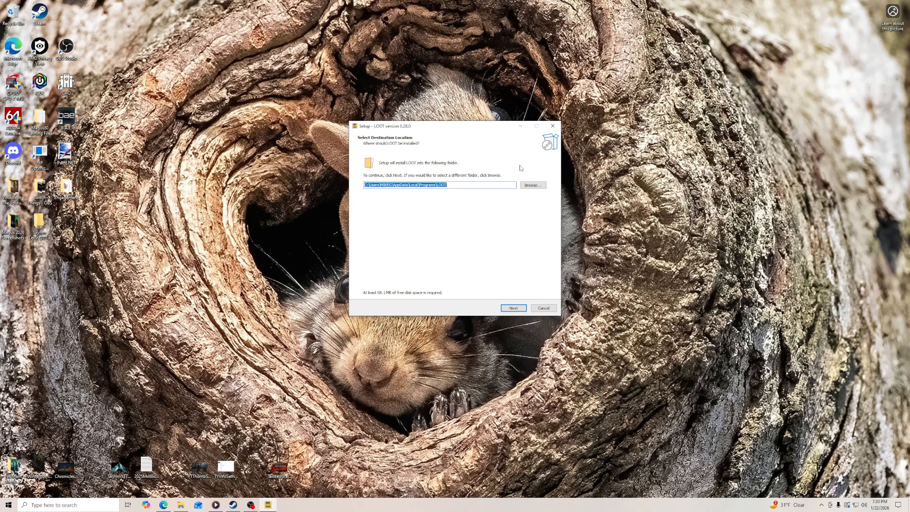
- Set the LOOT installation destination to D:\Mod Tools\LOOT\LOOT by browsing to the LOOT folder inside Mod Tools
{"action": "left_click", "coordinate": [534, 185]}
{"action": "scroll", "coordinate": [410, 239], "scroll_direction": "up", "scroll_amount": 5}
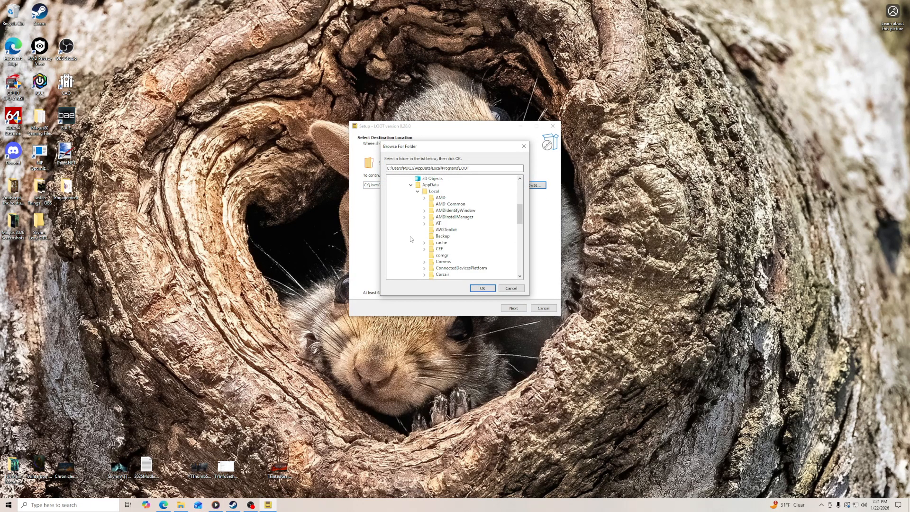
{"action": "scroll", "coordinate": [411, 237], "scroll_direction": "up", "scroll_amount": 3}
{"action": "left_click", "coordinate": [397, 219]}
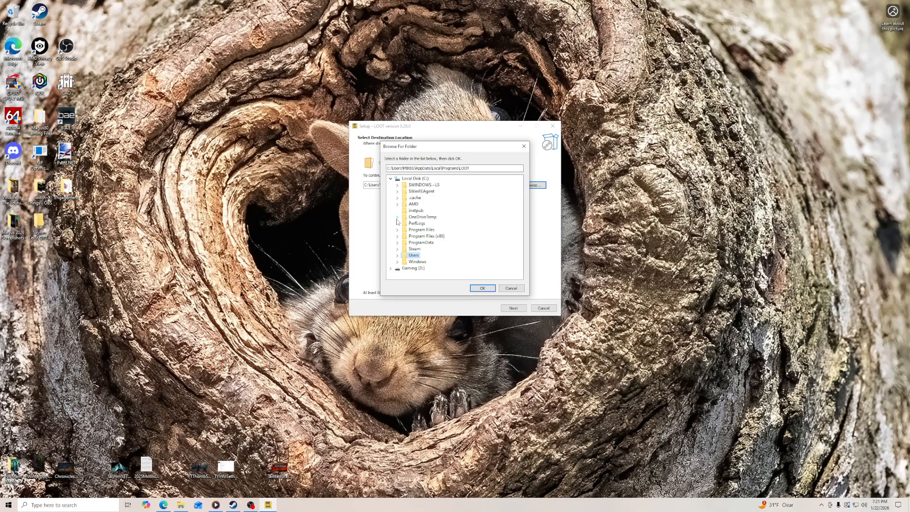
{"action": "left_click", "coordinate": [391, 269]}
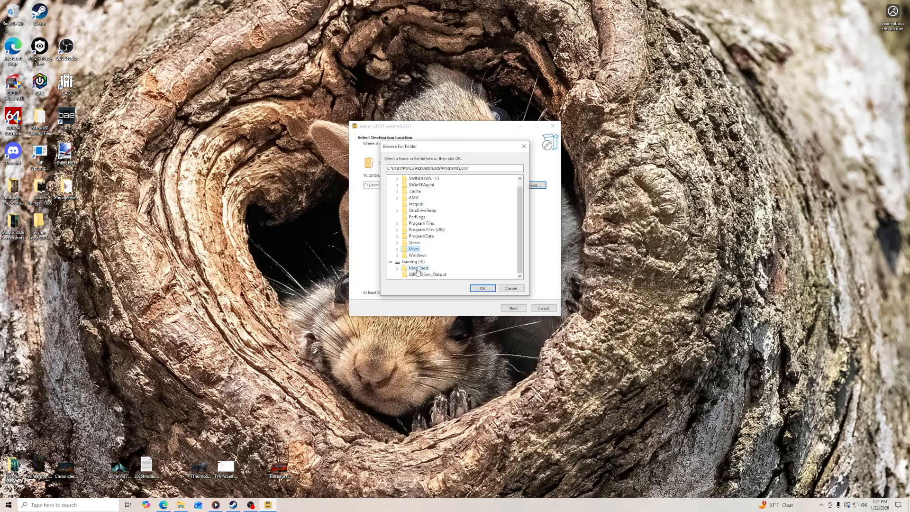
{"action": "double_click", "coordinate": [425, 268]}
{"action": "left_click", "coordinate": [421, 269]}
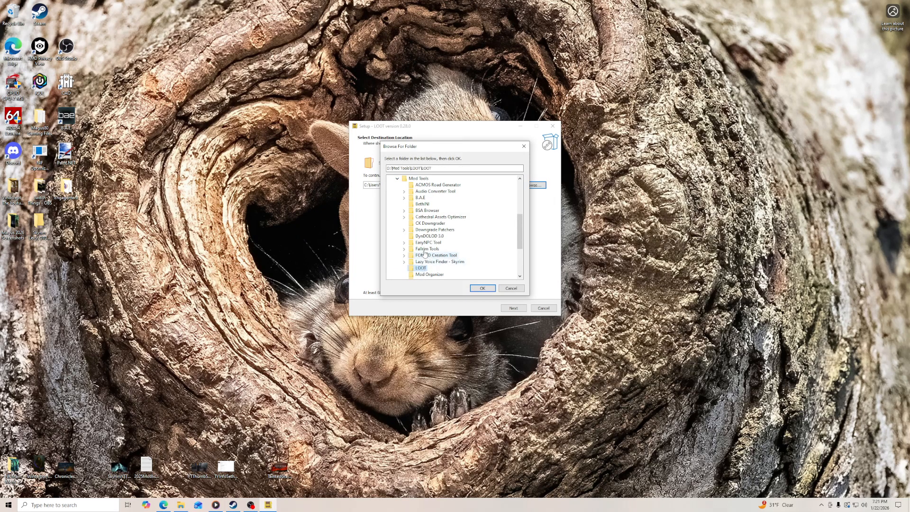
{"action": "left_click", "coordinate": [483, 288]}
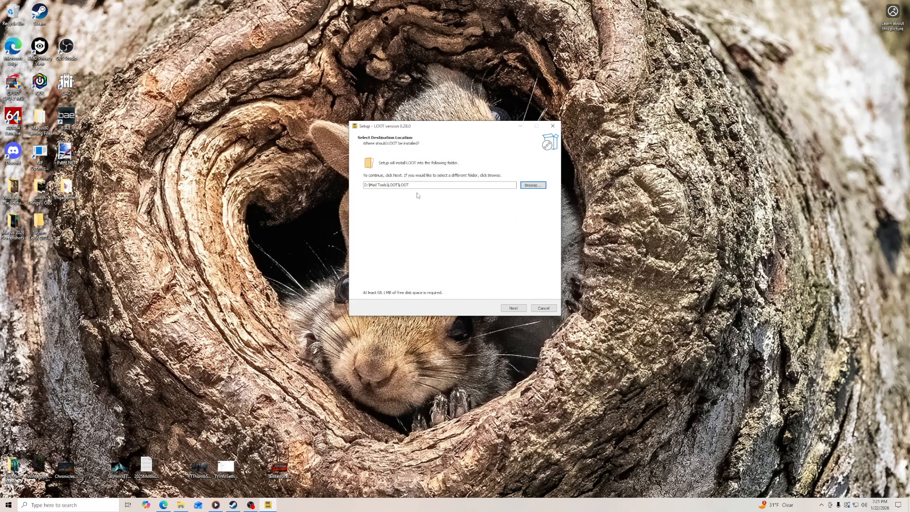
- Install LOOT with the latest masterlists and no desktop shortcut, and open its installation folder
{"action": "left_click", "coordinate": [508, 307]}
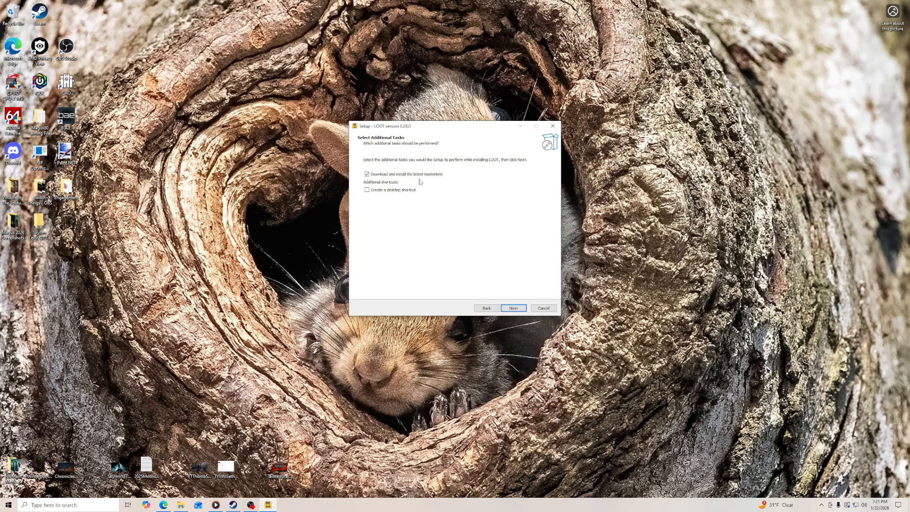
{"action": "left_click", "coordinate": [504, 307]}
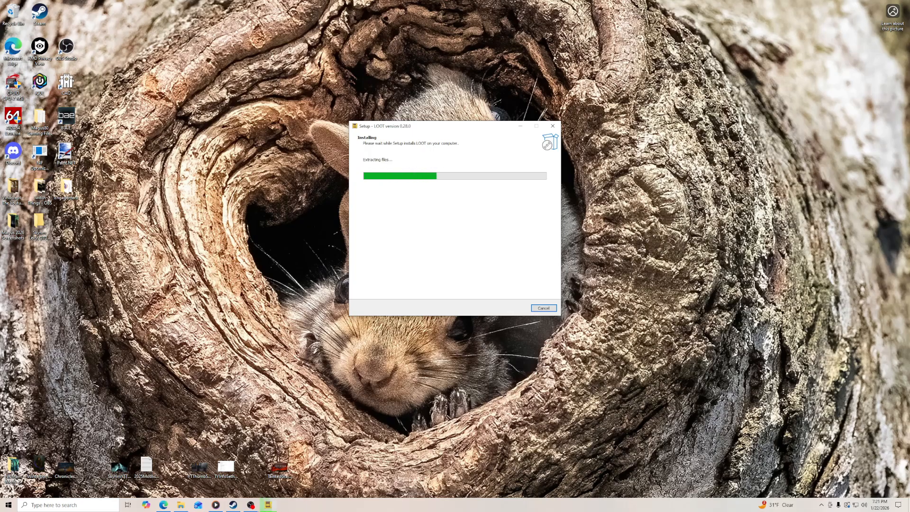
{"action": "left_click", "coordinate": [180, 505]}
{"action": "double_click", "coordinate": [579, 96]}
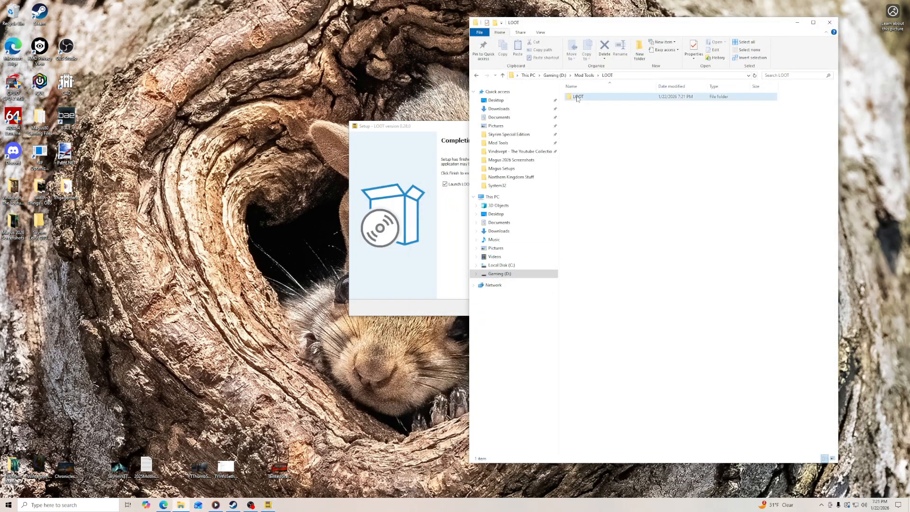
- Finish the LOOT setup wizard with Launch LOOT enabled so the program starts
{"action": "left_click_drag", "start_coordinate": [436, 129], "coordinate": [298, 119]}
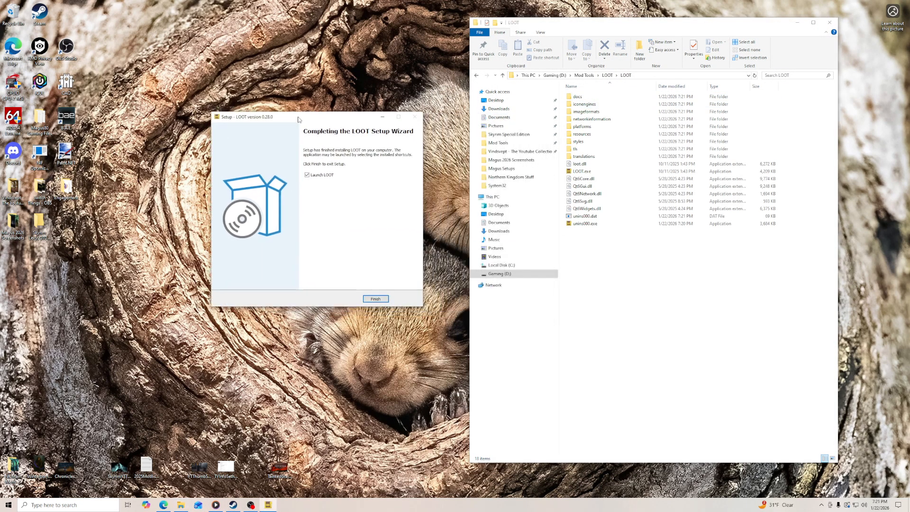
{"action": "left_click", "coordinate": [376, 299]}
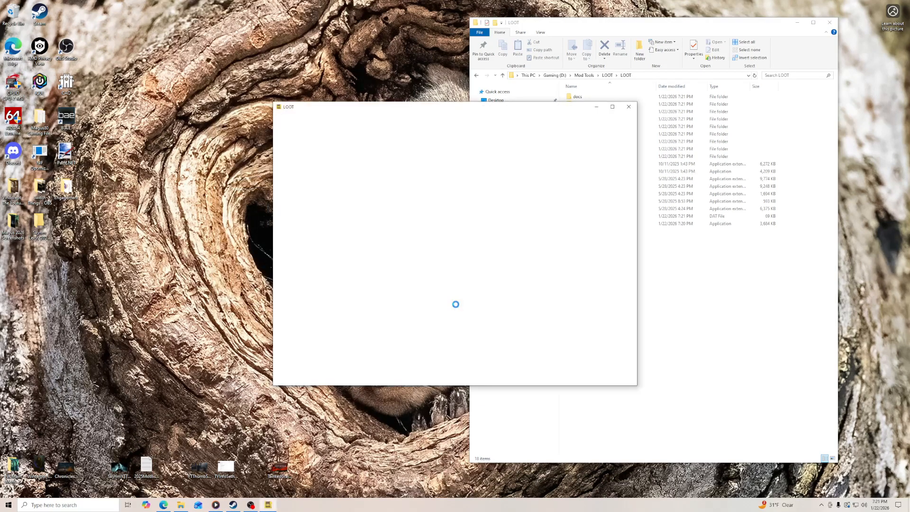
{"action": "left_click", "coordinate": [530, 292]}
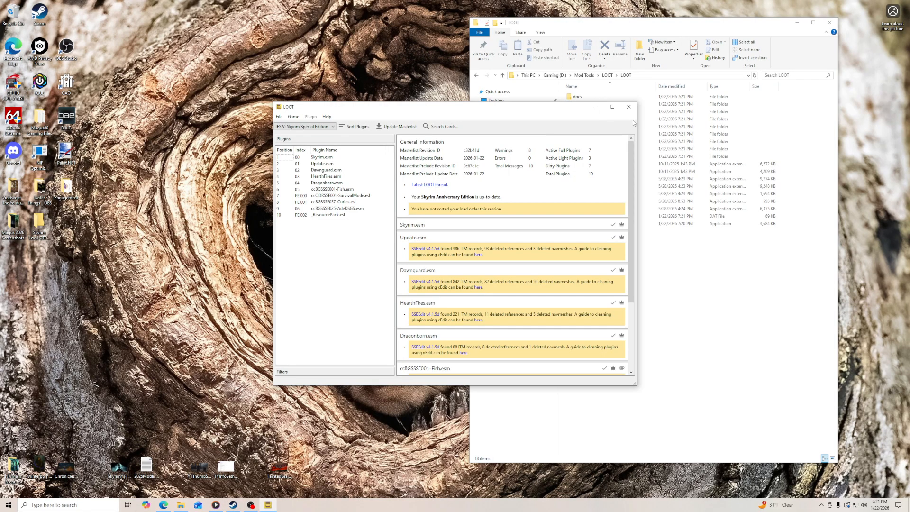
- Switch File Explorer to the Skyrim Special Edition folder and minimize it, and enlarge the LOOT window beside the guide's area
{"action": "left_click_drag", "start_coordinate": [639, 119], "coordinate": [697, 119]}
{"action": "left_click", "coordinate": [763, 24]}
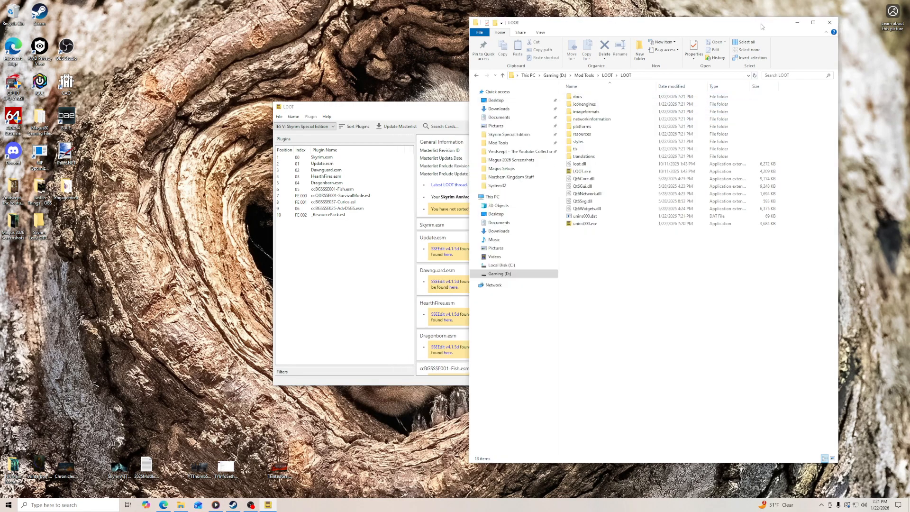
{"action": "left_click", "coordinate": [506, 135]}
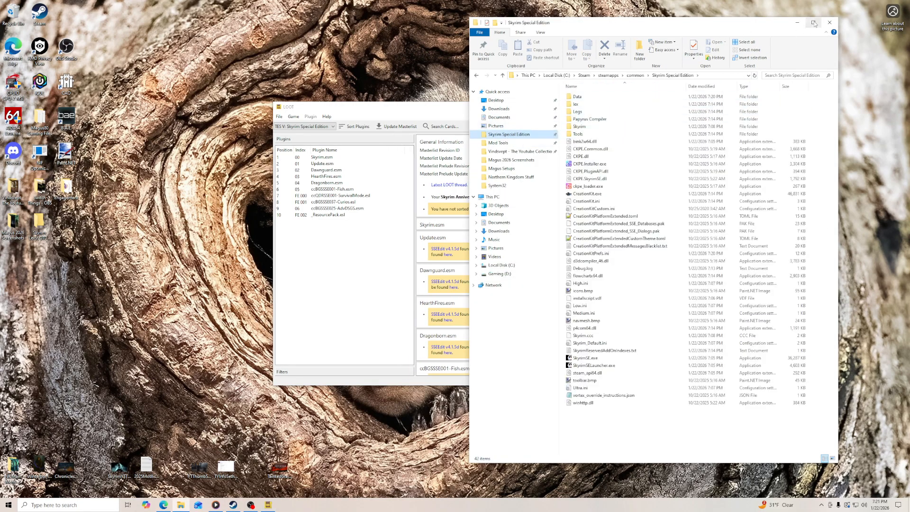
{"action": "left_click", "coordinate": [796, 23]}
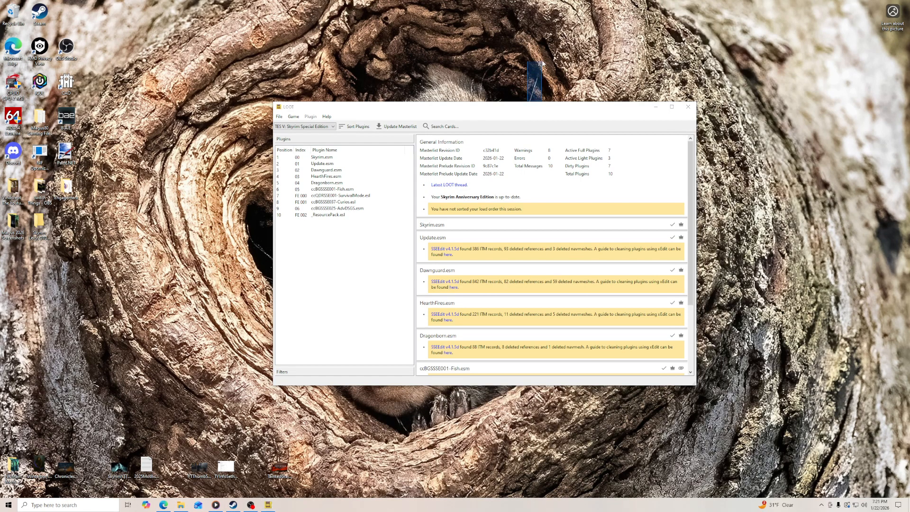
{"action": "left_click_drag", "start_coordinate": [528, 105], "coordinate": [541, 62]}
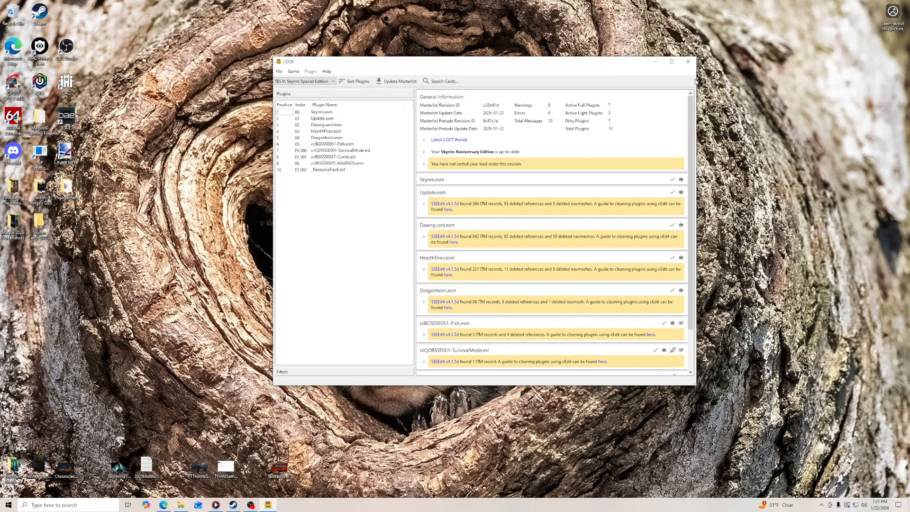
{"action": "left_click_drag", "start_coordinate": [697, 78], "coordinate": [822, 58]}
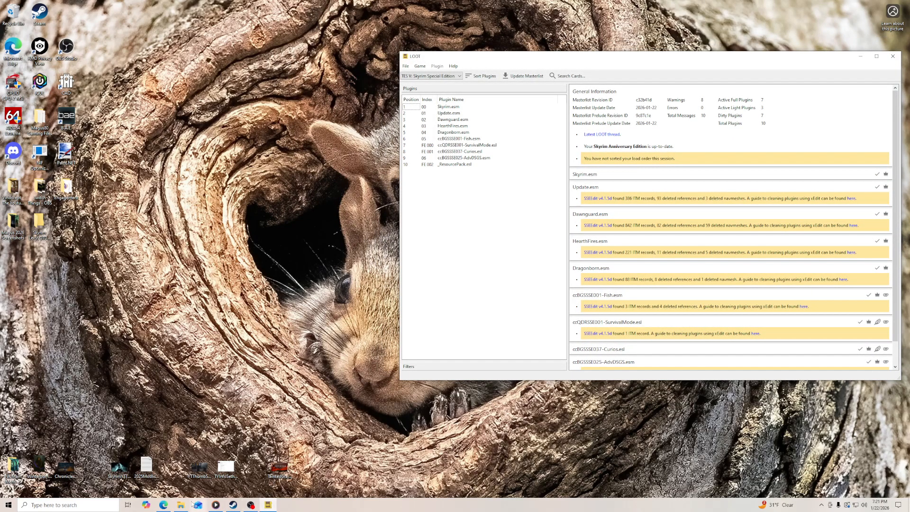
- Read the guide's special instructions for running LOOT for the first time
{"action": "left_click", "coordinate": [163, 505]}
{"action": "scroll", "coordinate": [351, 300], "scroll_direction": "down", "scroll_amount": 3}
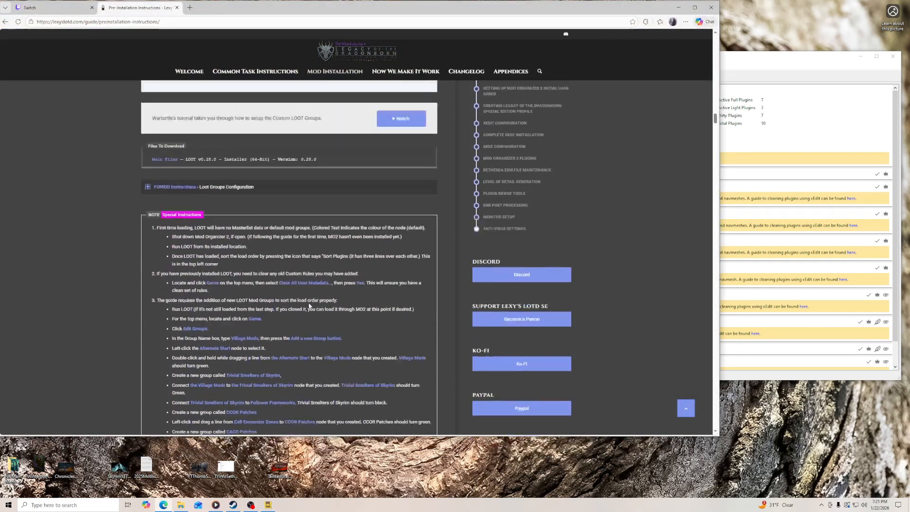
{"action": "scroll", "coordinate": [237, 315], "scroll_direction": "up", "scroll_amount": 3}
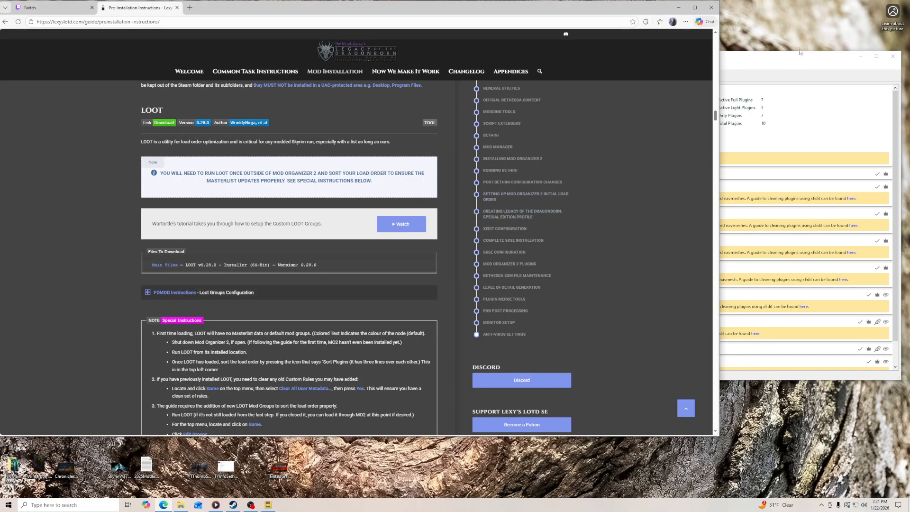
- Narrow the LOOT window beside the guide, and review the default group chain from Main Plugins to Dynamic LOD in the Groups Editor
{"action": "left_click", "coordinate": [763, 59]}
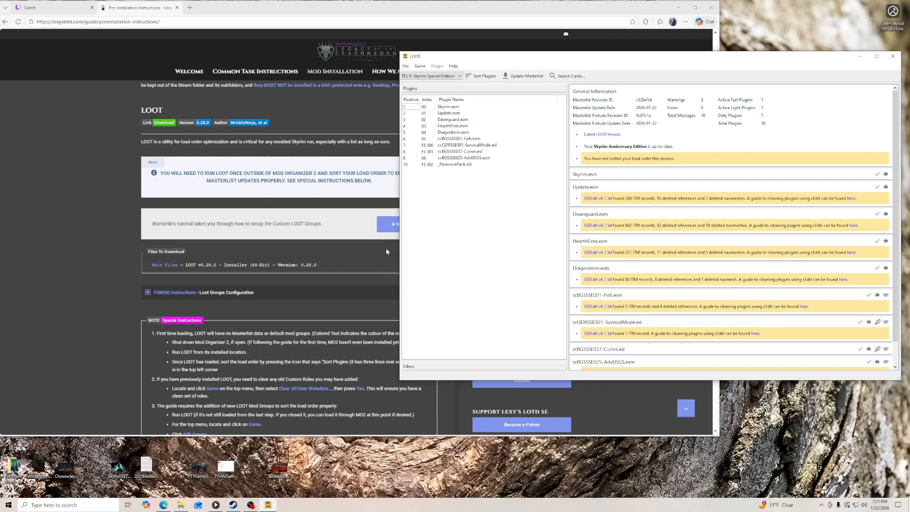
{"action": "left_click_drag", "start_coordinate": [398, 251], "coordinate": [438, 250]}
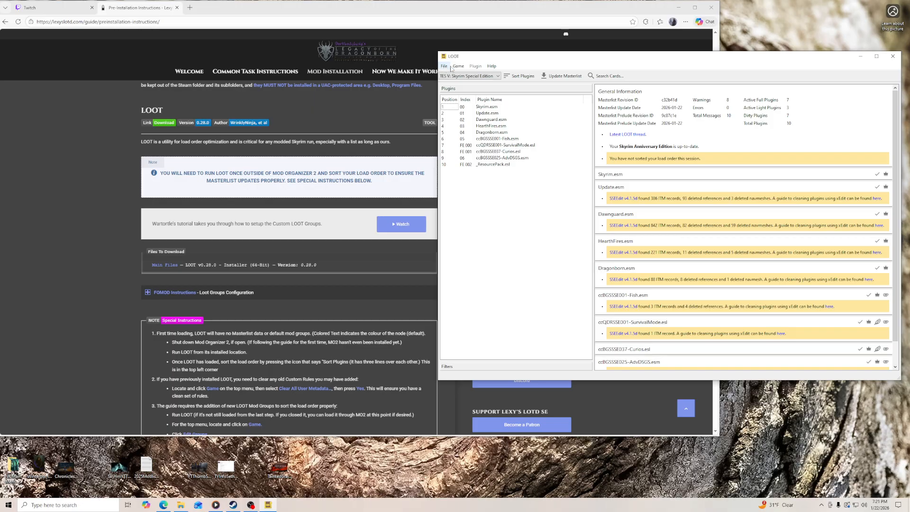
{"action": "left_click", "coordinate": [460, 66]}
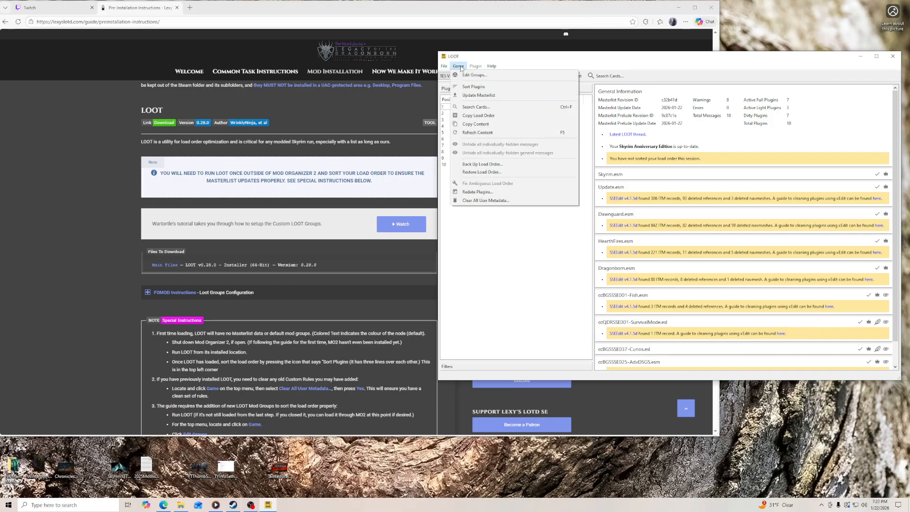
{"action": "left_click", "coordinate": [472, 75]}
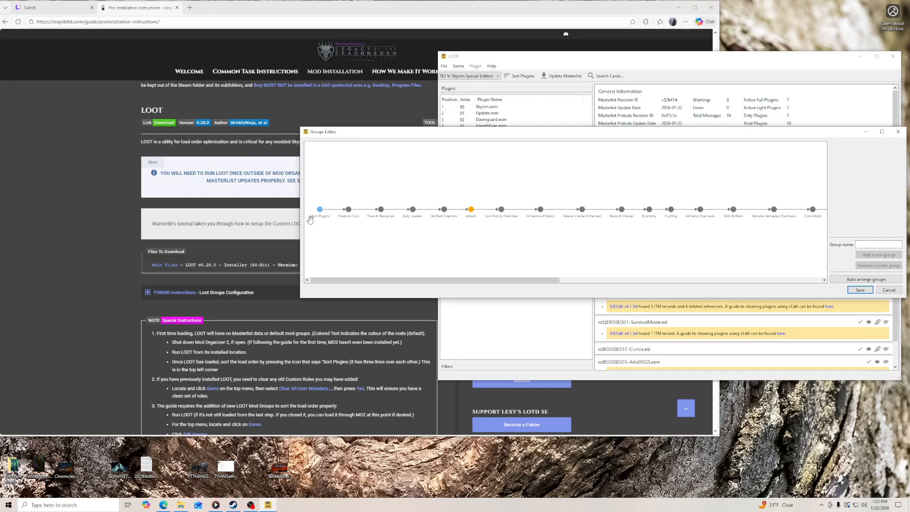
{"action": "scroll", "coordinate": [508, 234], "scroll_direction": "up", "scroll_amount": 2}
{"action": "left_click_drag", "start_coordinate": [430, 281], "coordinate": [357, 358]}
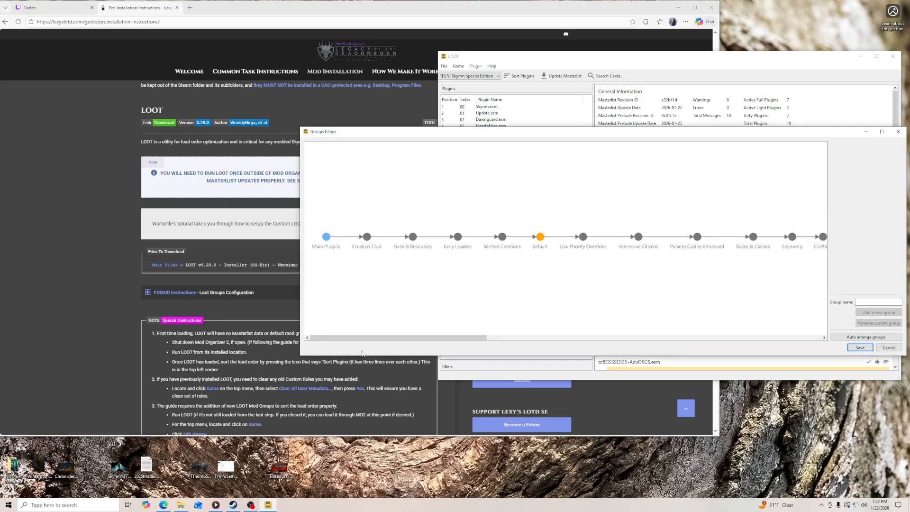
{"action": "left_click_drag", "start_coordinate": [298, 262], "coordinate": [229, 243]}
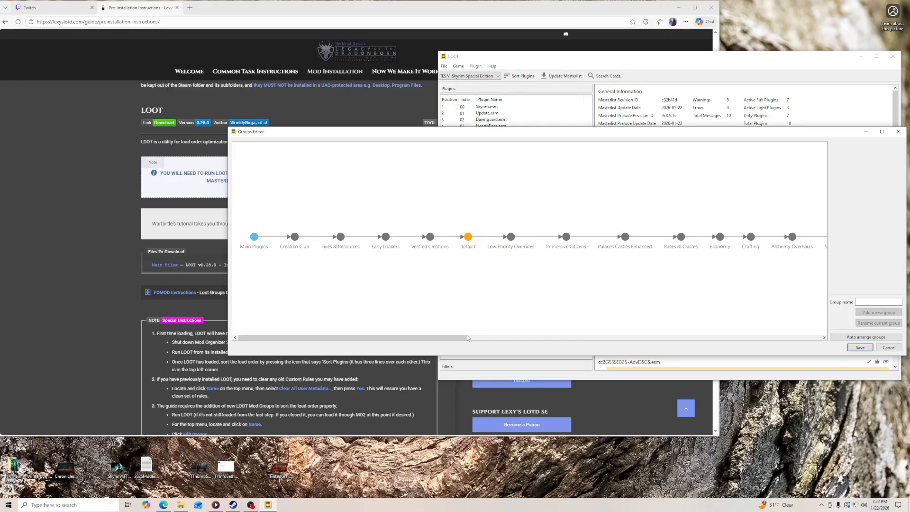
{"action": "left_click_drag", "start_coordinate": [466, 338], "coordinate": [802, 340]}
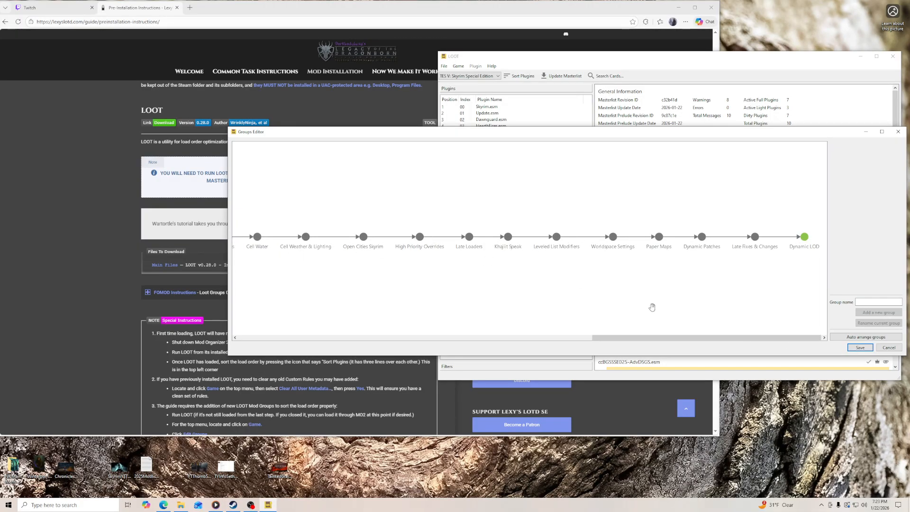
{"action": "left_click_drag", "start_coordinate": [636, 338], "coordinate": [256, 338]}
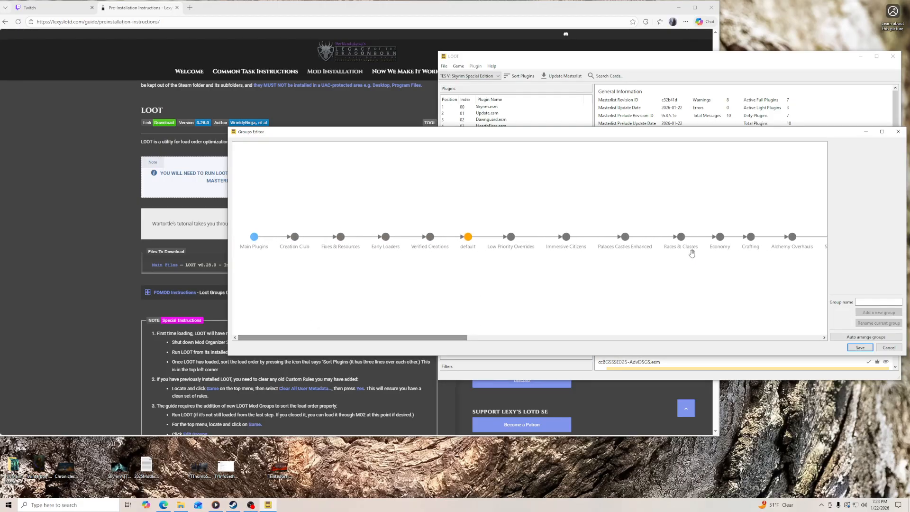
{"action": "left_click", "coordinate": [898, 132]}
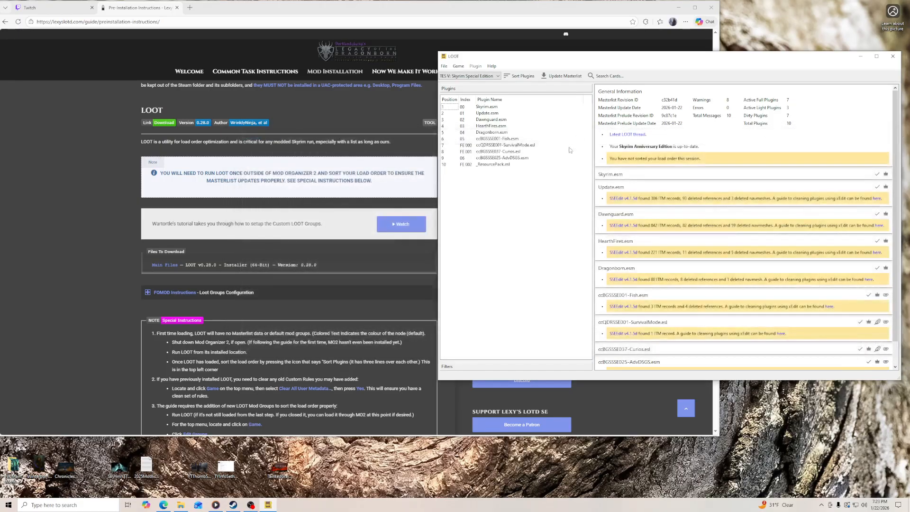
- Clear all existing user-added metadata from all plugins in LOOT
{"action": "left_click", "coordinate": [459, 67]}
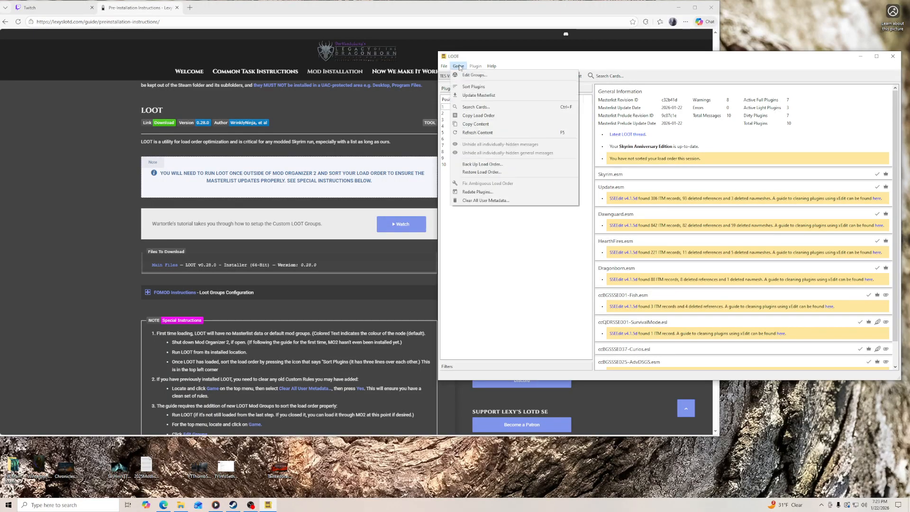
{"action": "left_click", "coordinate": [502, 202]}
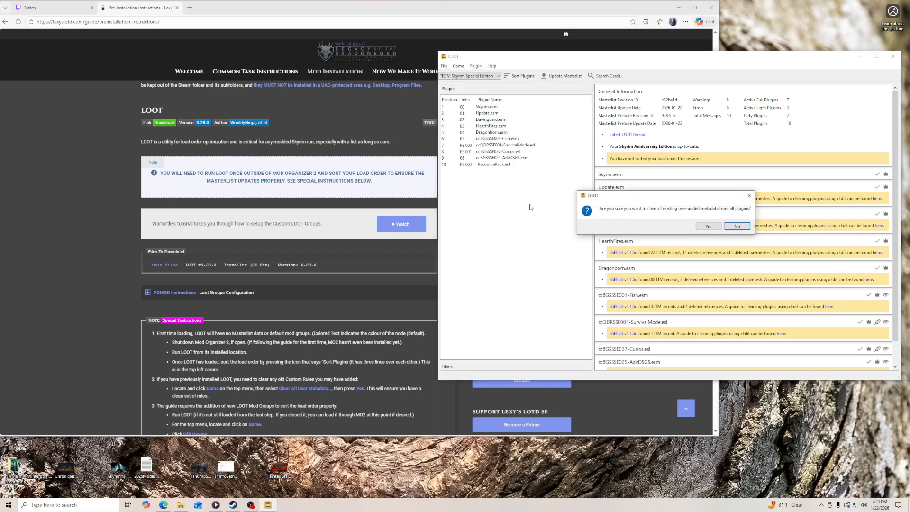
{"action": "left_click", "coordinate": [703, 229]}
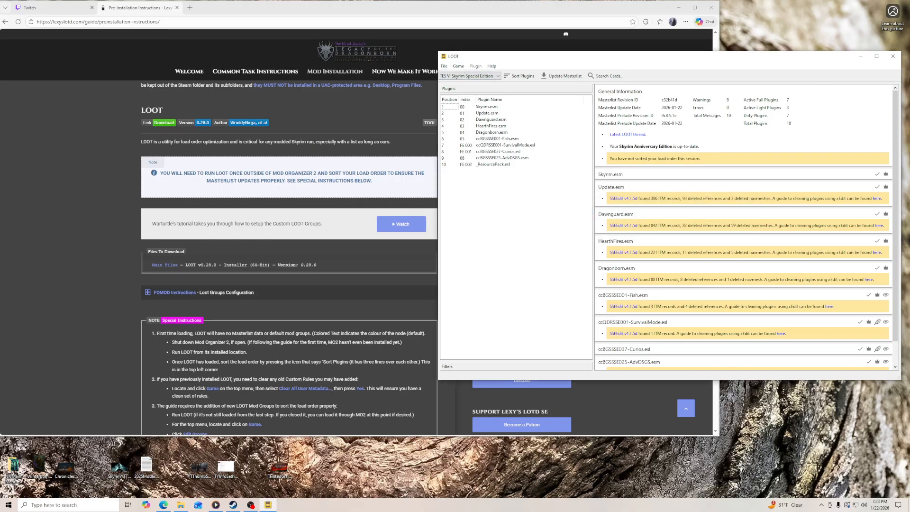
- Open the Groups Editor and resize it and the browser so the guide's group instructions stay readable beside the graph
{"action": "left_click", "coordinate": [458, 67]}
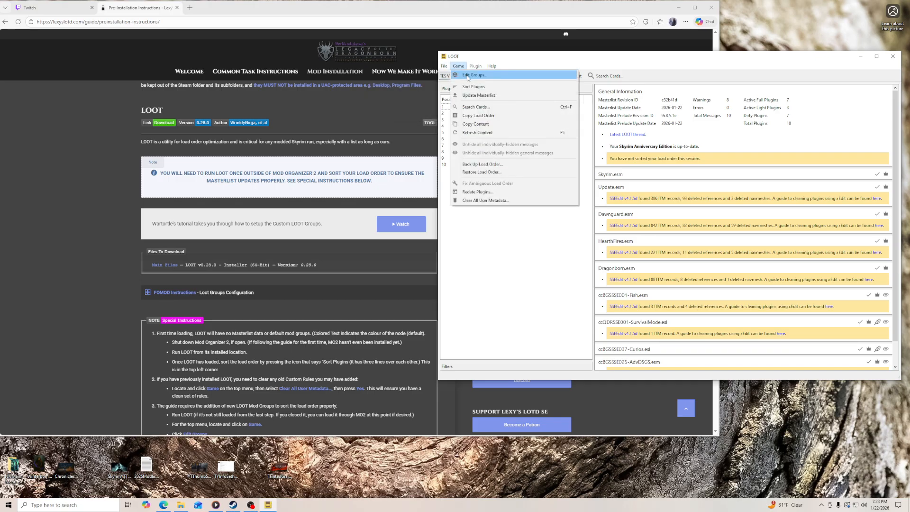
{"action": "left_click", "coordinate": [485, 76]}
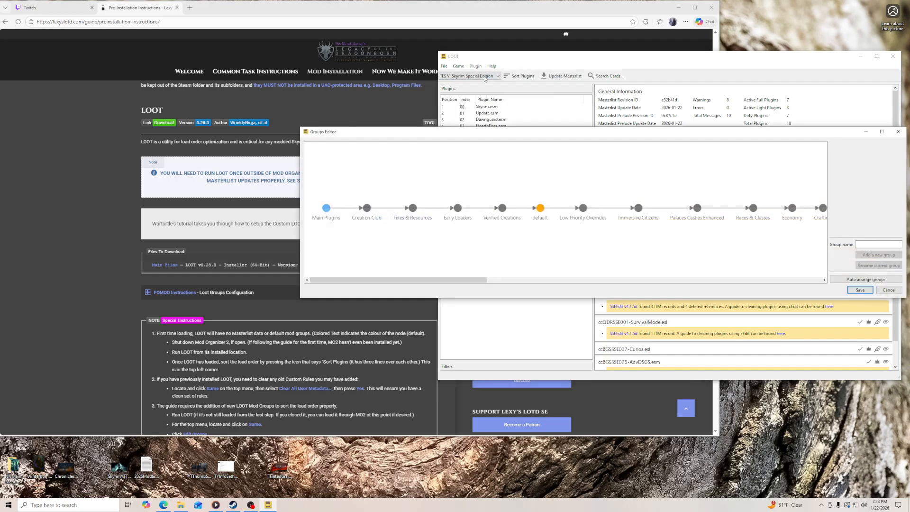
{"action": "left_click_drag", "start_coordinate": [531, 127], "coordinate": [535, 78]}
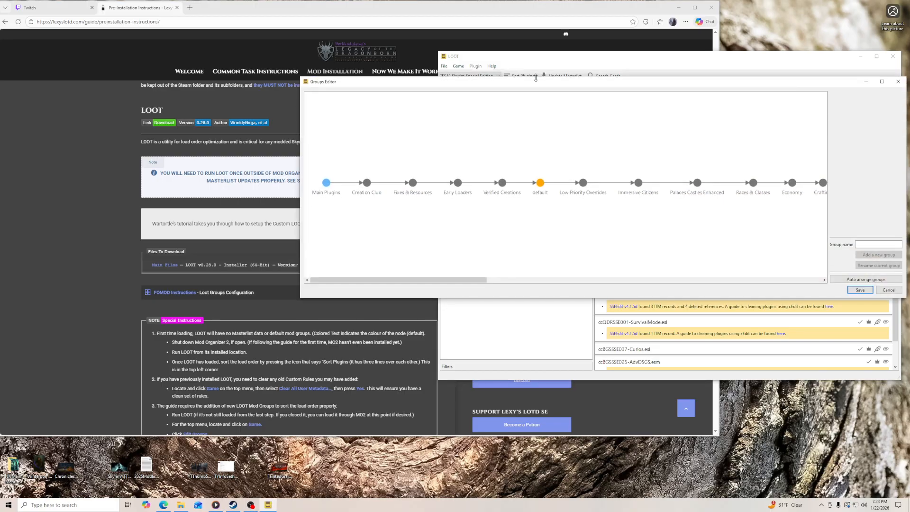
{"action": "scroll", "coordinate": [284, 278], "scroll_direction": "down", "scroll_amount": 5}
{"action": "left_click_drag", "start_coordinate": [299, 206], "coordinate": [390, 207]}
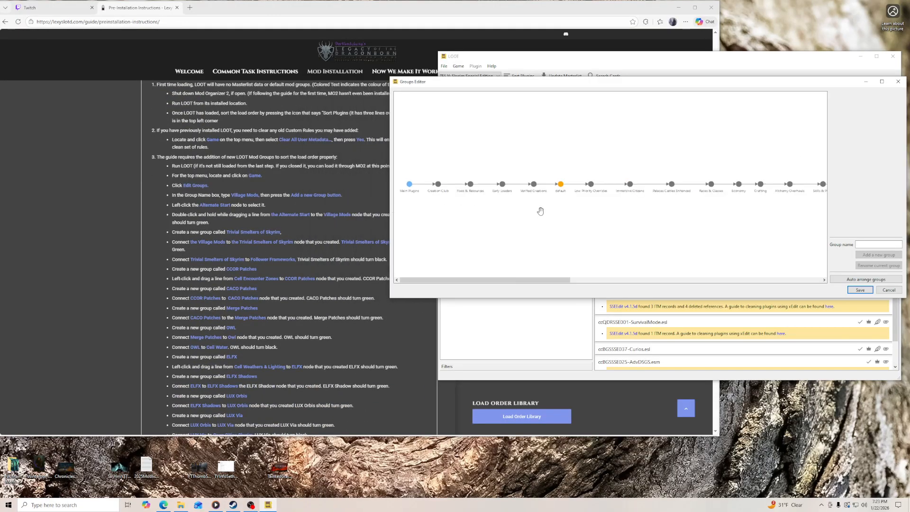
{"action": "scroll", "coordinate": [541, 211], "scroll_direction": "up", "scroll_amount": 3}
{"action": "left_click_drag", "start_coordinate": [470, 280], "coordinate": [609, 282]}
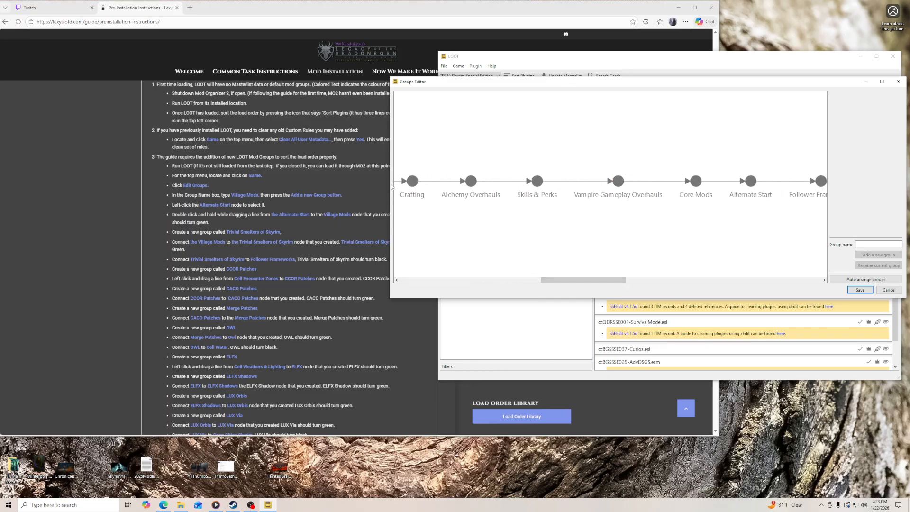
{"action": "left_click_drag", "start_coordinate": [719, 42], "coordinate": [596, 42]}
{"action": "left_click", "coordinate": [644, 85]}
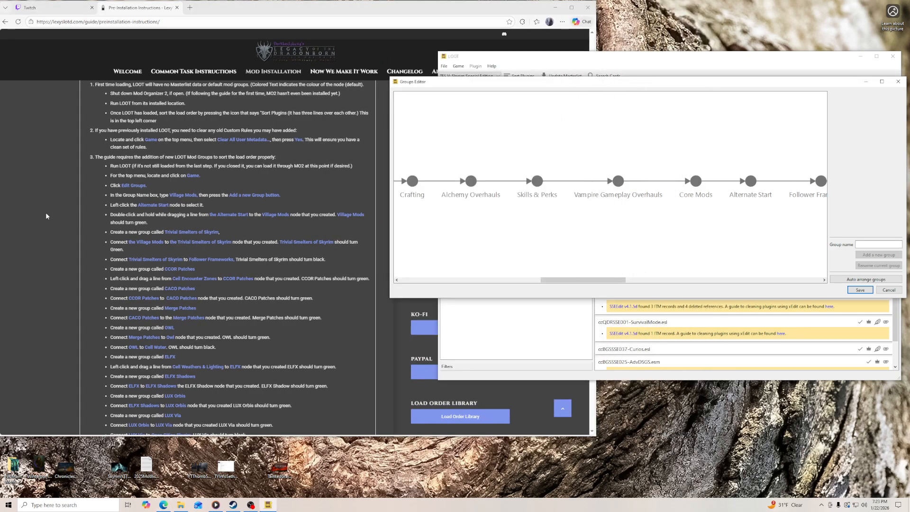
- Select the Verified Creations group near the start of the group chain to show its plugins
{"action": "scroll", "coordinate": [97, 191], "scroll_direction": "up", "scroll_amount": 2}
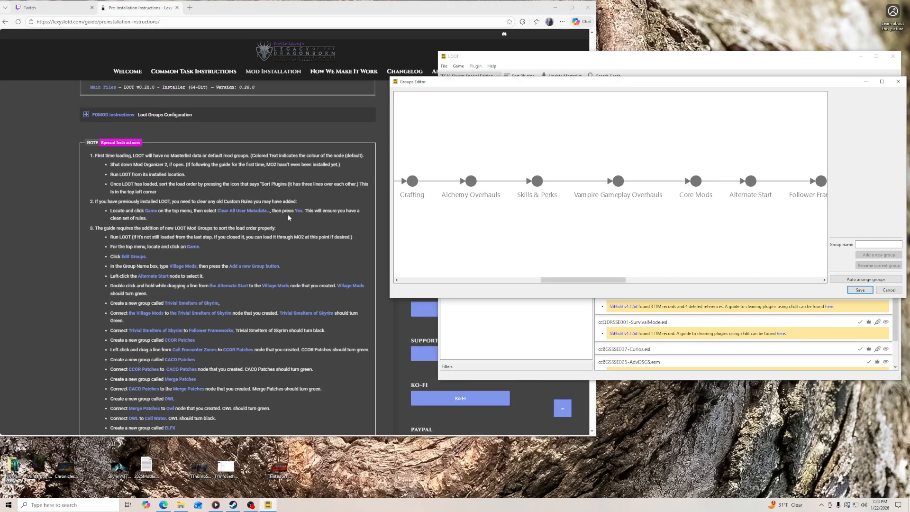
{"action": "scroll", "coordinate": [543, 264], "scroll_direction": "down", "scroll_amount": 2}
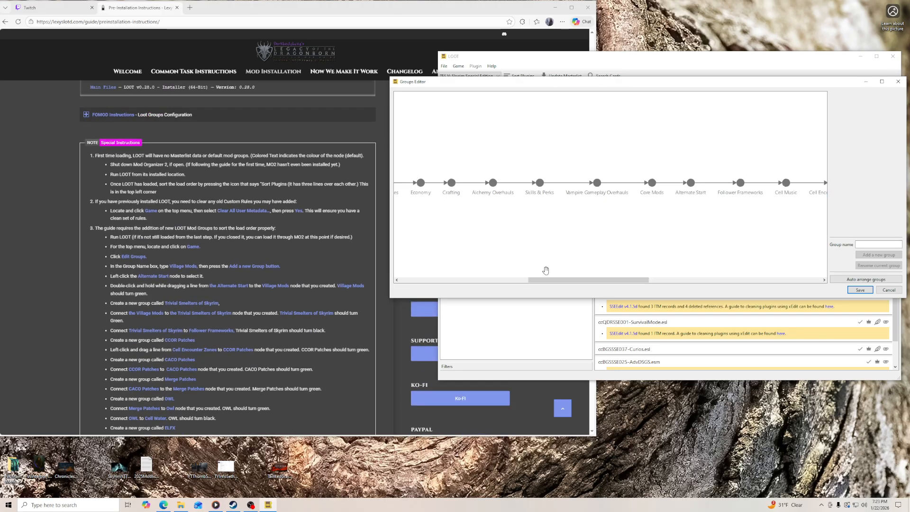
{"action": "left_click_drag", "start_coordinate": [538, 282], "coordinate": [410, 282]}
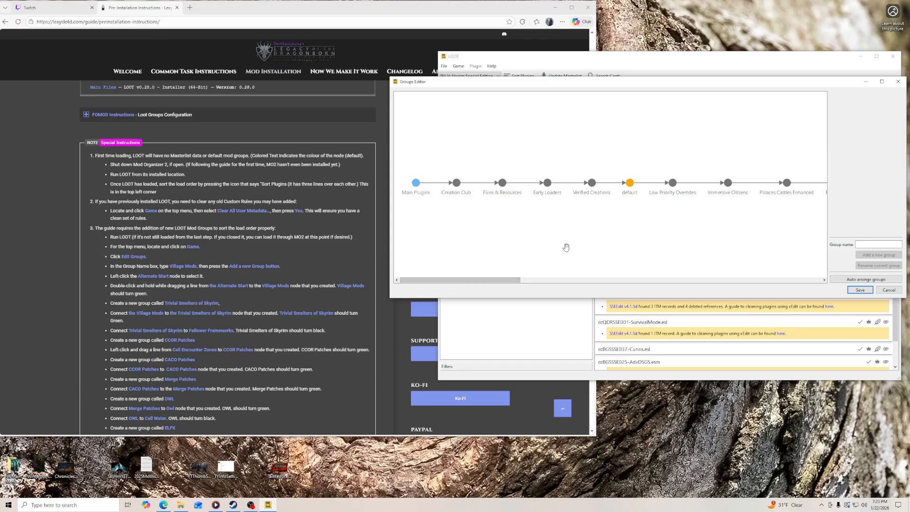
{"action": "mouse_move", "coordinate": [591, 184]}
{"action": "left_mouse_down"}
{"action": "mouse_move", "coordinate": [590, 214]}
{"action": "mouse_move", "coordinate": [584, 148]}
{"action": "mouse_move", "coordinate": [589, 184]}
{"action": "left_mouse_up"}
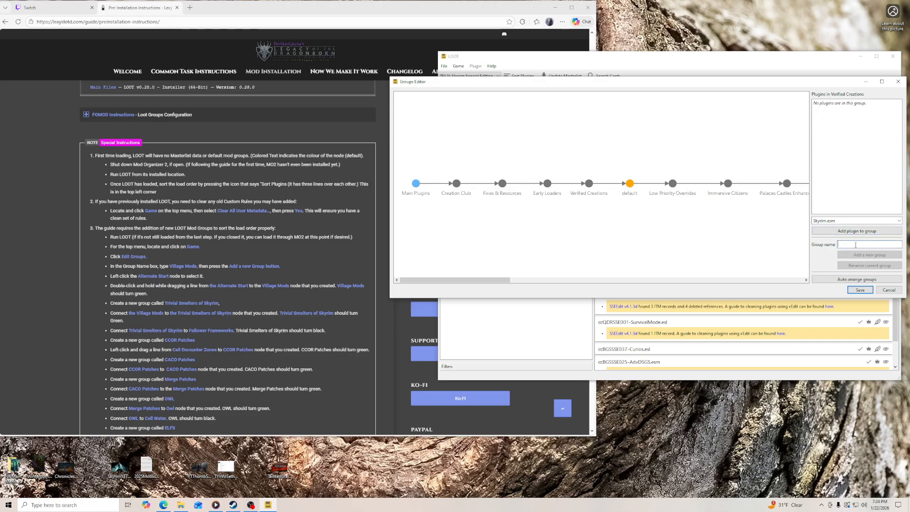
- Create a new group named Village Mods and place its node below the main group chain
{"action": "left_click", "coordinate": [856, 246]}
{"action": "type", "text": "Village Mods"}
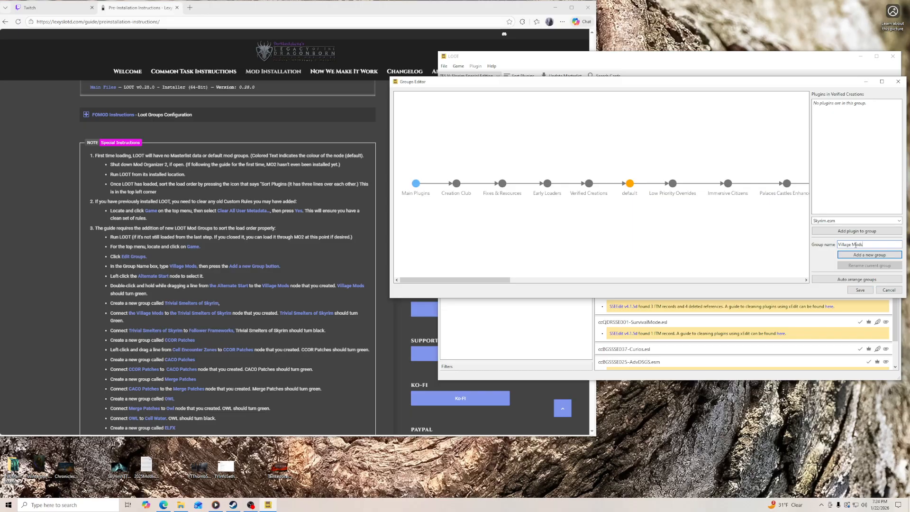
{"action": "left_click", "coordinate": [867, 255]}
{"action": "left_click_drag", "start_coordinate": [604, 185], "coordinate": [617, 229]}
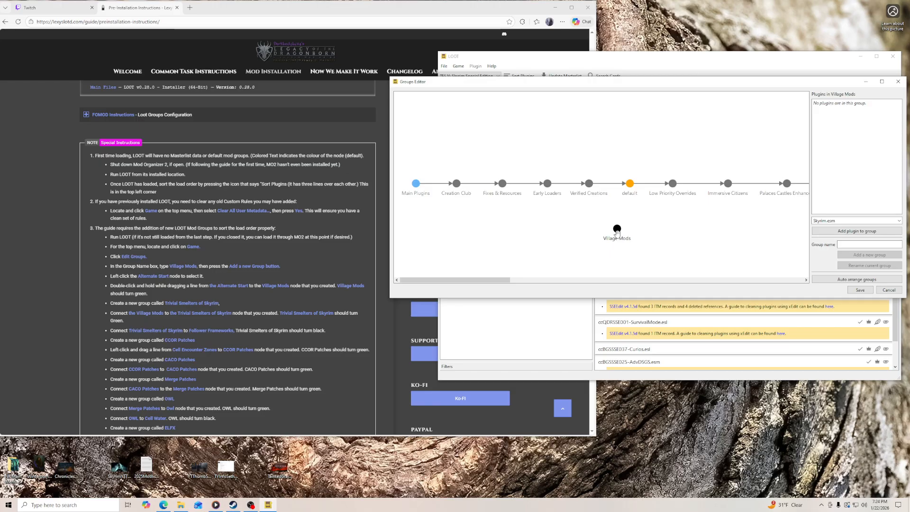
- Move the Village Mods node below Alternate Start and connect Alternate Start to Village Mods
{"action": "left_click_drag", "start_coordinate": [617, 231], "coordinate": [741, 239]}
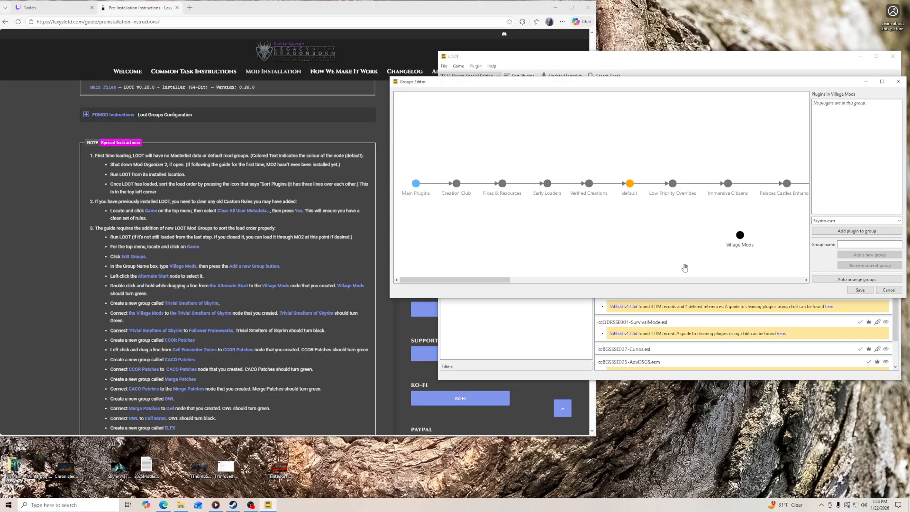
{"action": "left_click", "coordinate": [545, 283]}
{"action": "left_click_drag", "start_coordinate": [444, 237], "coordinate": [771, 231]}
{"action": "left_click", "coordinate": [806, 281]}
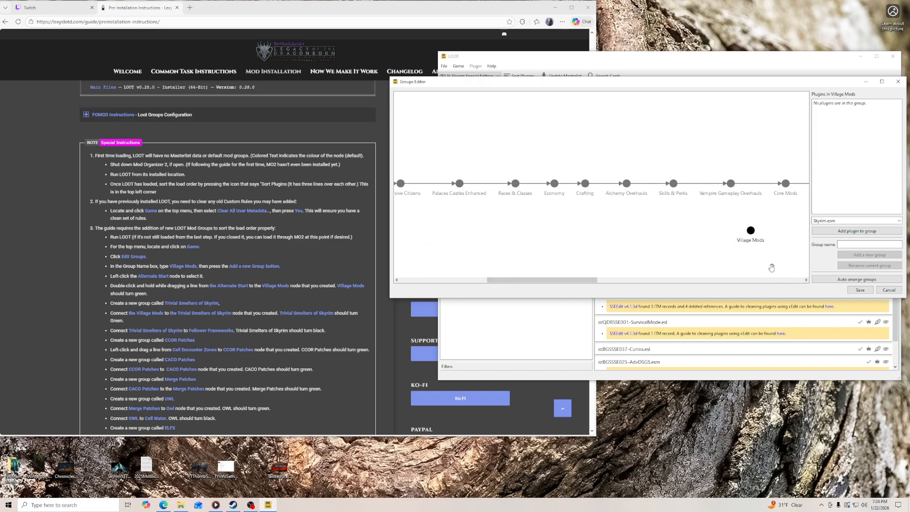
{"action": "left_click", "coordinate": [797, 281]}
{"action": "left_click_drag", "start_coordinate": [674, 280], "coordinate": [637, 279]}
{"action": "left_click_drag", "start_coordinate": [472, 232], "coordinate": [539, 234]}
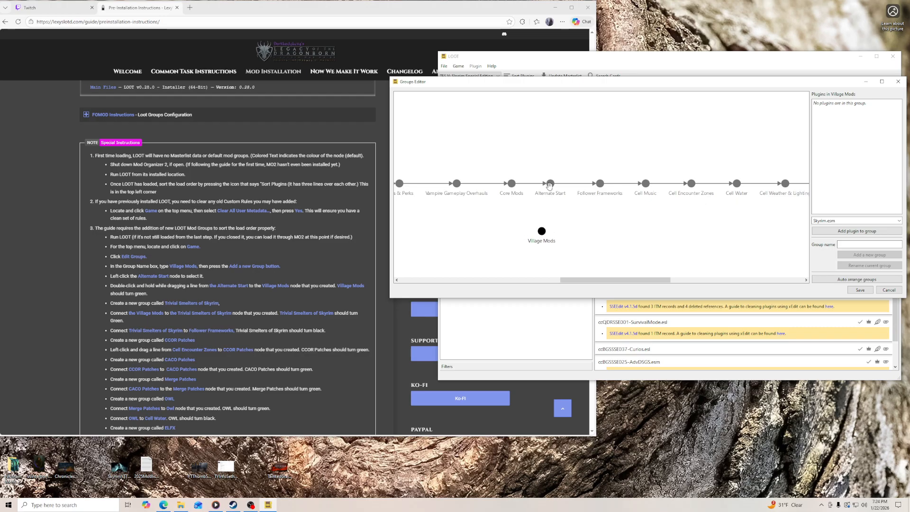
{"action": "left_click", "coordinate": [550, 185]}
{"action": "left_click_drag", "start_coordinate": [549, 184], "coordinate": [543, 234]}
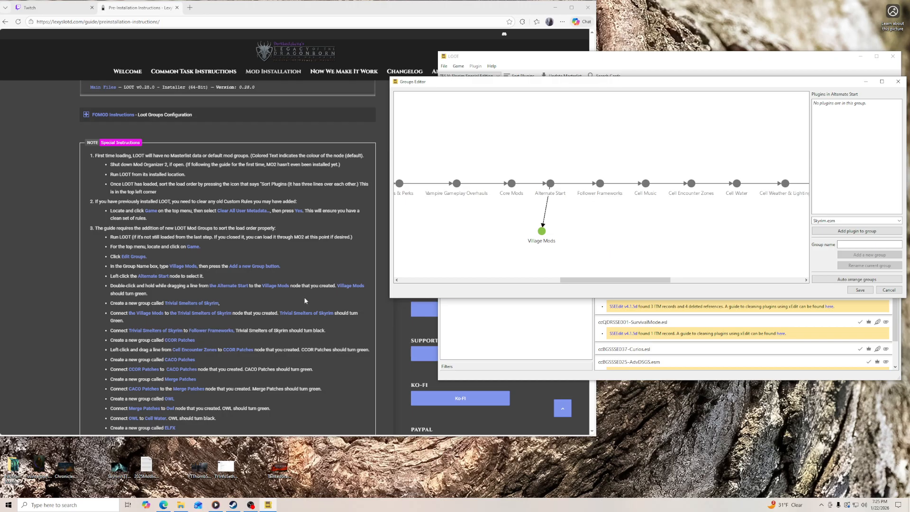
- Create a Trivial Smelters of Skyrim group below the chain and connect Village Mods to it
{"action": "scroll", "coordinate": [216, 298], "scroll_direction": "down", "scroll_amount": 2}
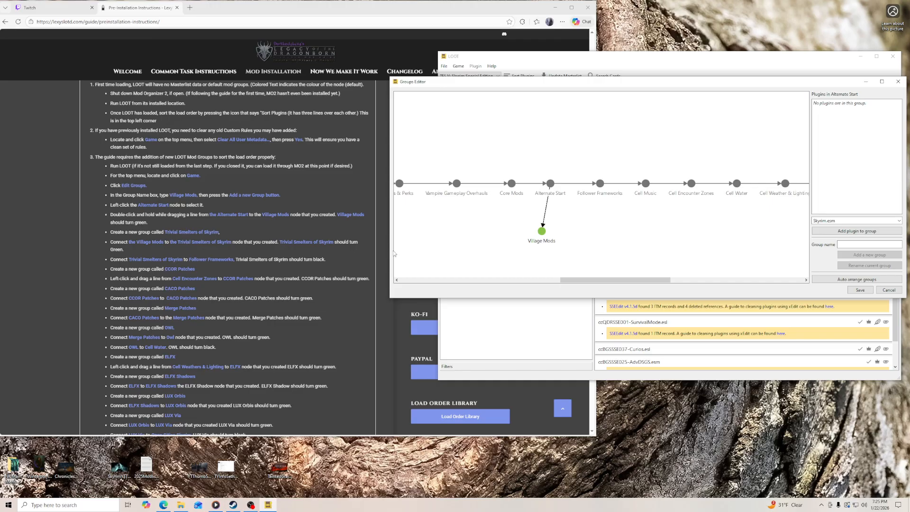
{"action": "left_click", "coordinate": [885, 243]}
{"action": "type", "text": "Trivial Smelters of Skyrim"}
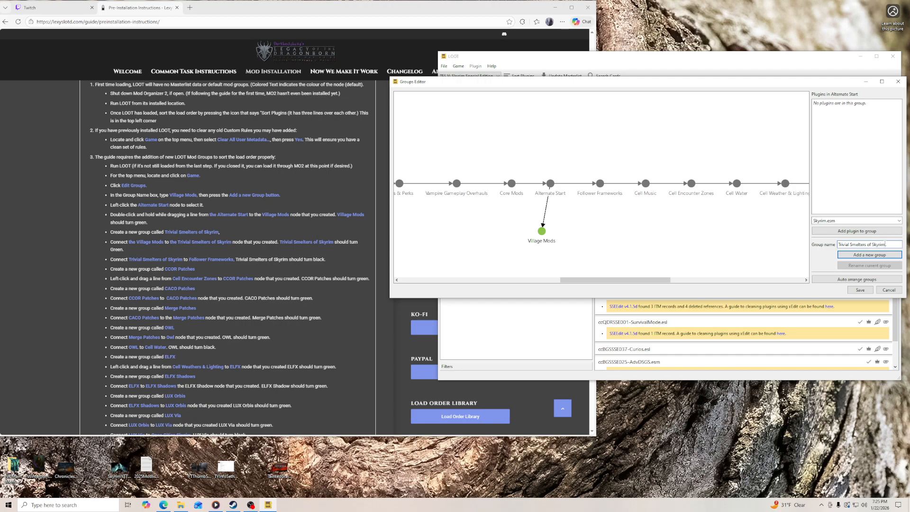
{"action": "key", "text": "Return"}
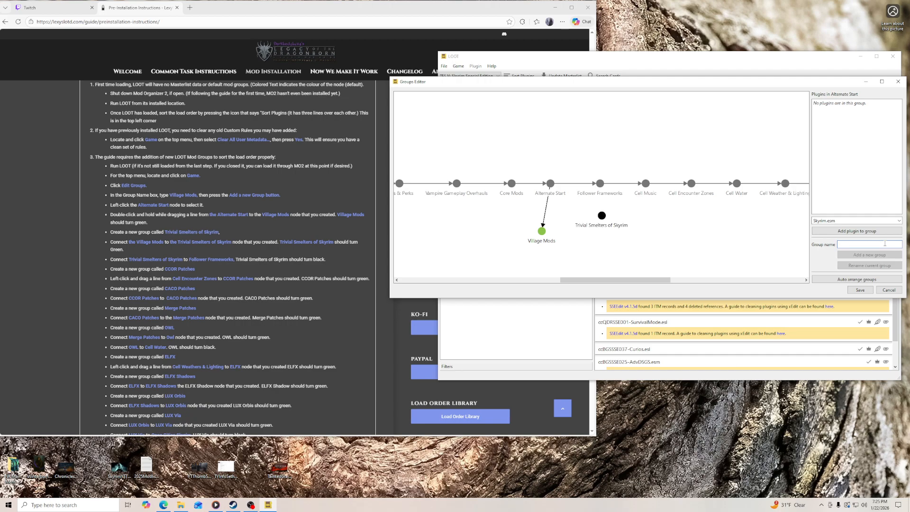
{"action": "left_click_drag", "start_coordinate": [601, 216], "coordinate": [593, 257]}
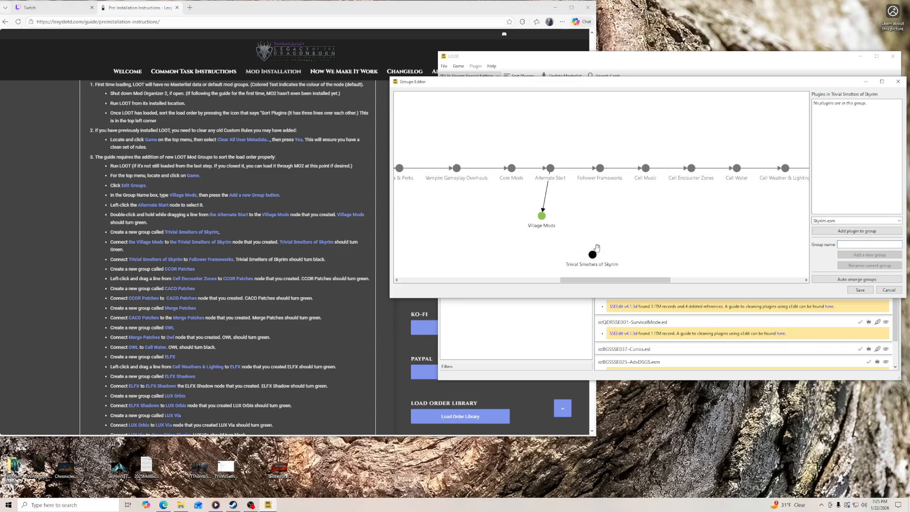
{"action": "left_click", "coordinate": [542, 218]}
{"action": "left_click_drag", "start_coordinate": [542, 218], "coordinate": [593, 256]}
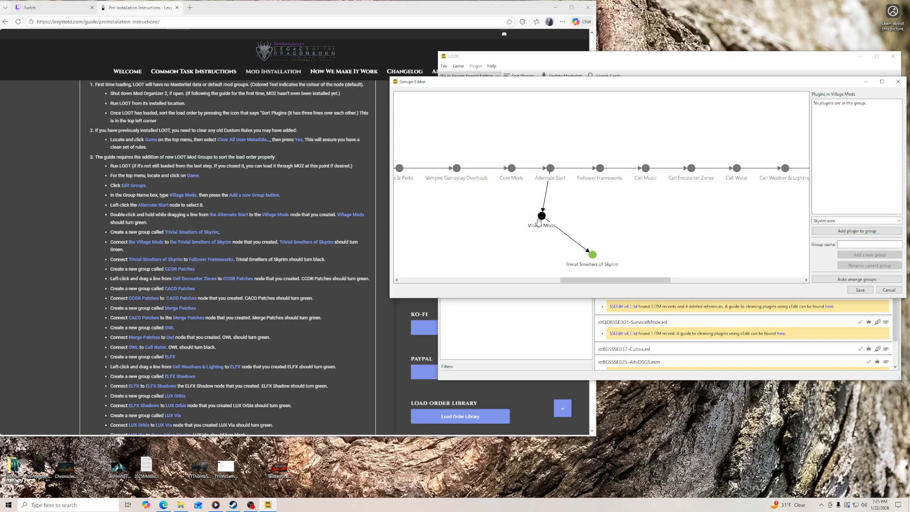
- Connect Trivial Smelters of Skyrim to Follower Frameworks, and spread the two custom nodes apart so their links are clear
{"action": "left_click_drag", "start_coordinate": [598, 255], "coordinate": [600, 237]}
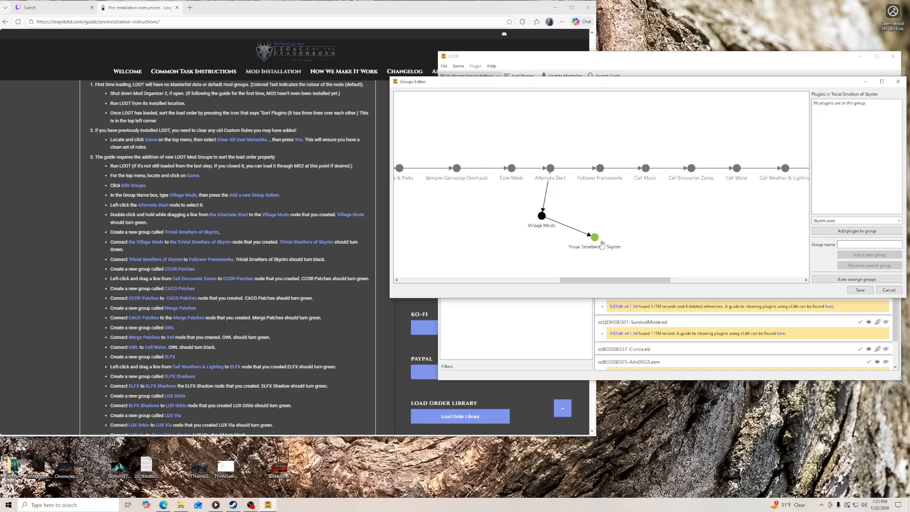
{"action": "left_click_drag", "start_coordinate": [596, 237], "coordinate": [600, 169]}
{"action": "left_click_drag", "start_coordinate": [541, 217], "coordinate": [510, 223]}
{"action": "left_click_drag", "start_coordinate": [595, 237], "coordinate": [571, 242]}
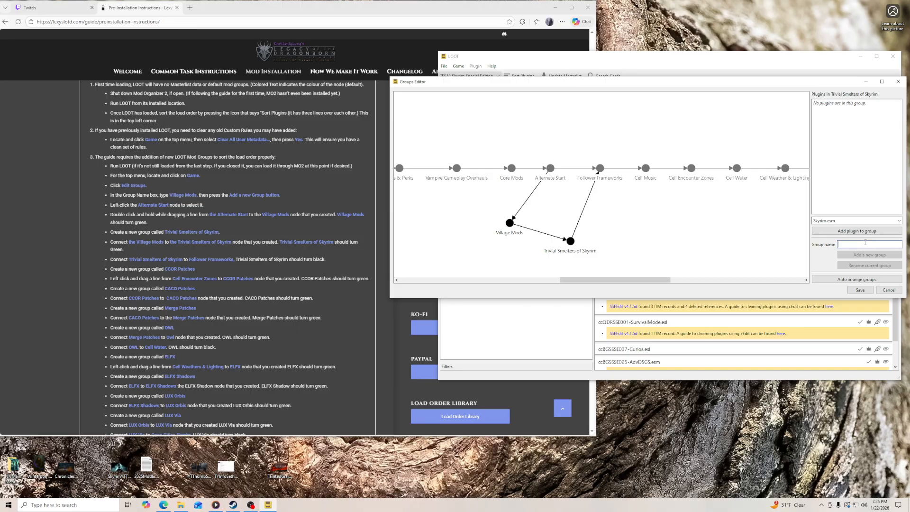
- Create a CCOR Patches group below the chain and connect Cell Encounter Zones to it
{"action": "type", "text": "CCOR"}
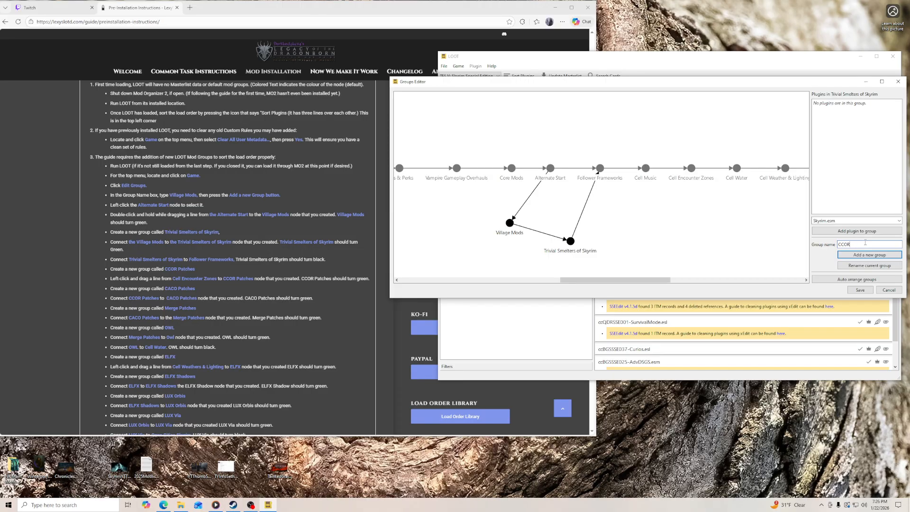
{"action": "type", "text": " Patches"}
{"action": "key", "text": "Return"}
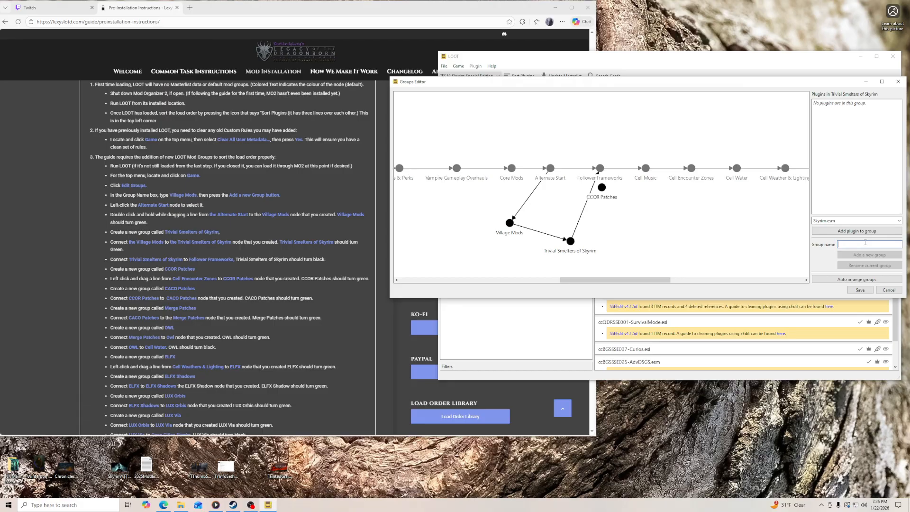
{"action": "left_click_drag", "start_coordinate": [603, 188], "coordinate": [684, 227]}
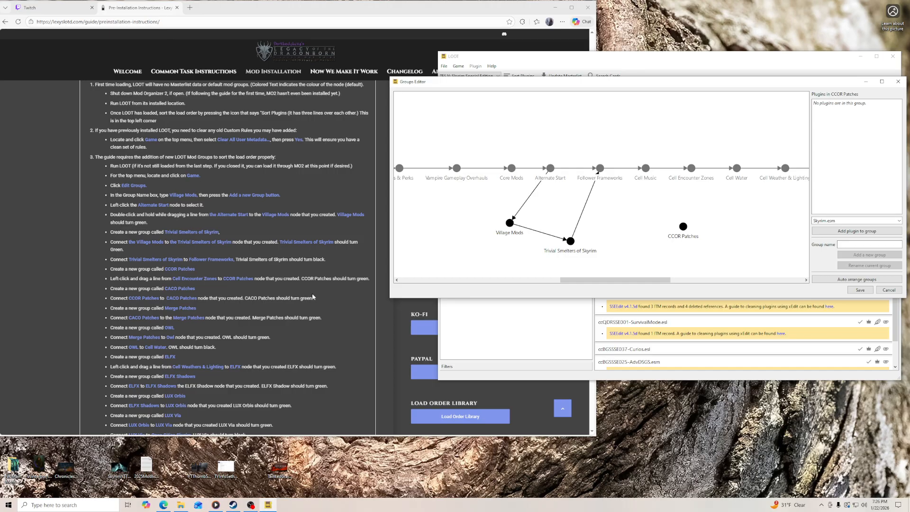
{"action": "left_click", "coordinate": [691, 169]}
{"action": "left_click_drag", "start_coordinate": [691, 169], "coordinate": [683, 227]}
- Create a CACO Patches group beside CCOR Patches and connect CCOR Patches to it
{"action": "left_click_drag", "start_coordinate": [677, 281], "coordinate": [723, 281]}
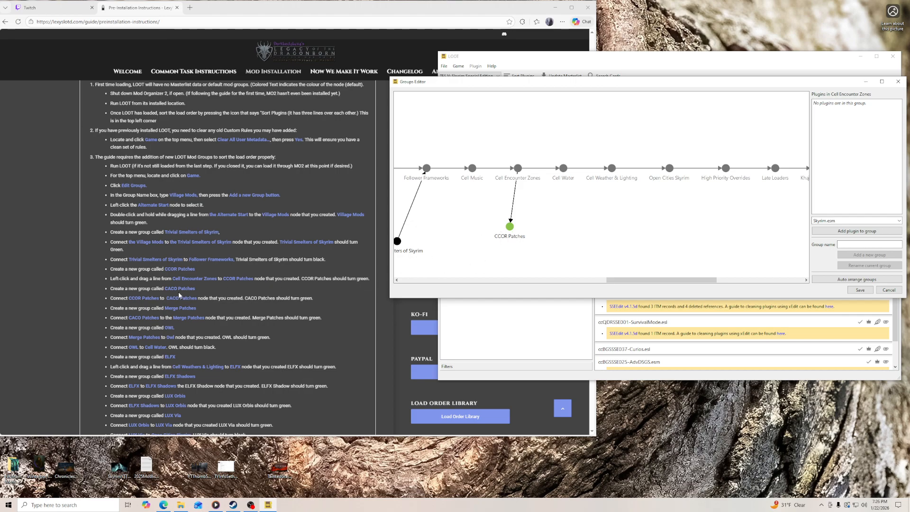
{"action": "left_click", "coordinate": [878, 245]}
{"action": "type", "text": "CACO Patches"}
{"action": "key", "text": "Return"}
{"action": "left_click_drag", "start_coordinate": [601, 187], "coordinate": [548, 240]}
- Create a Merge Patches group linked from CACO Patches, and space out the three patch nodes below the chain
{"action": "left_click", "coordinate": [864, 245]}
{"action": "type", "text": "Mergee P"}
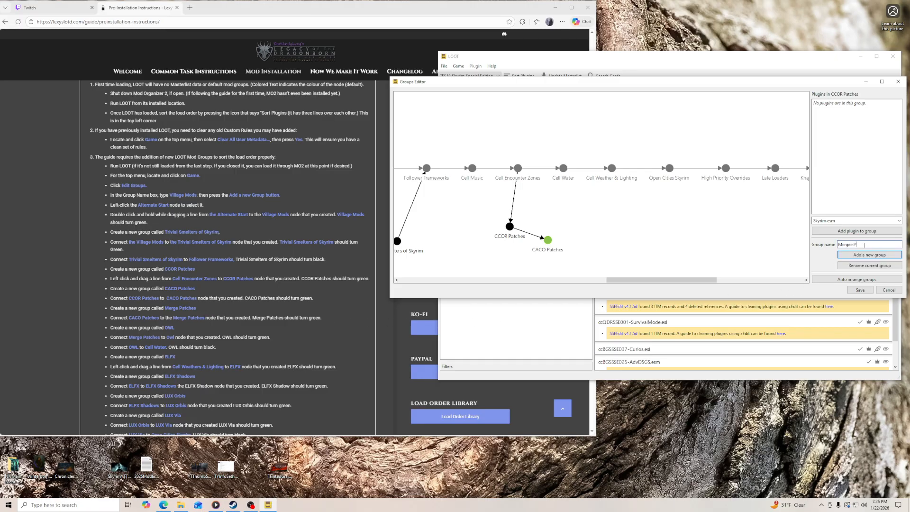
{"action": "key", "text": "BackSpace"}
{"action": "key", "text": "BackSpace"}
{"action": "type", "text": "Patches"}
{"action": "key", "text": "Return"}
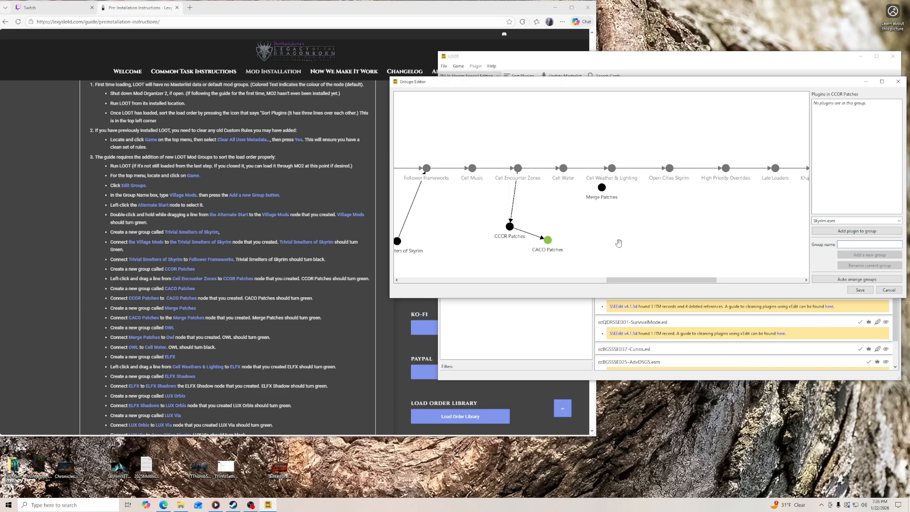
{"action": "left_click_drag", "start_coordinate": [602, 188], "coordinate": [582, 236]}
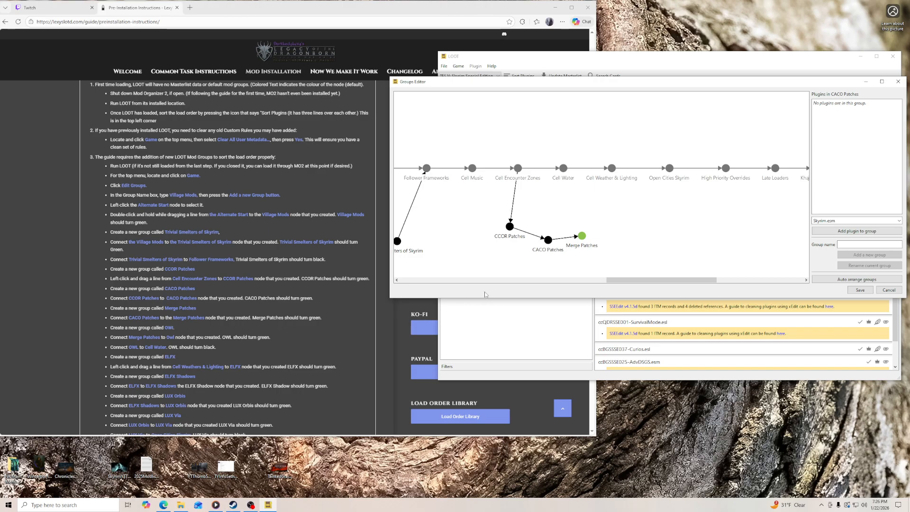
{"action": "left_click_drag", "start_coordinate": [511, 227], "coordinate": [484, 231]}
{"action": "left_click_drag", "start_coordinate": [548, 240], "coordinate": [558, 256]}
- Create an OWL group and link it into the graph from Merge Patches through OWL to Cell Water
{"action": "left_click", "coordinate": [875, 243]}
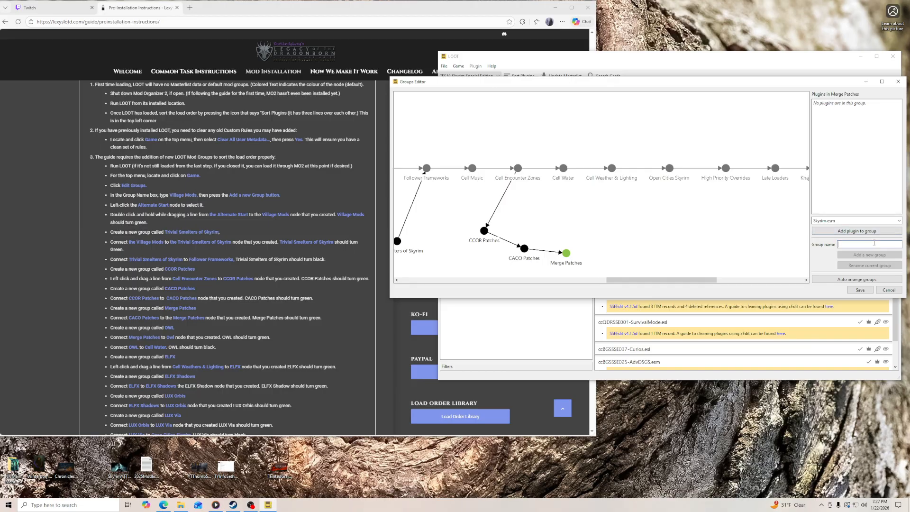
{"action": "type", "text": "OWL"}
{"action": "key", "text": "Return"}
{"action": "left_click_drag", "start_coordinate": [601, 190], "coordinate": [563, 169]}
{"action": "double_click", "coordinate": [566, 253]}
{"action": "double_click", "coordinate": [601, 250]}
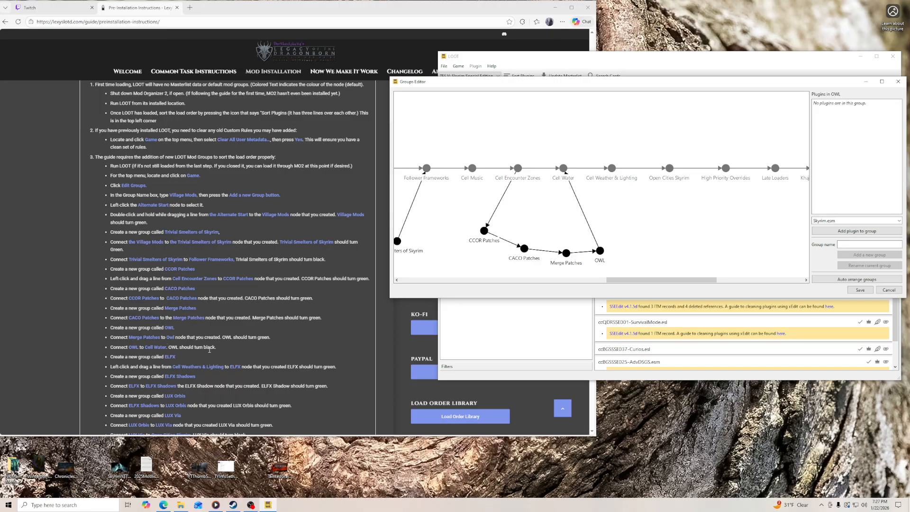
- Create an ELFX group below the chain and connect Cell Weather & Lighting to it
{"action": "scroll", "coordinate": [274, 333], "scroll_direction": "down", "scroll_amount": 5}
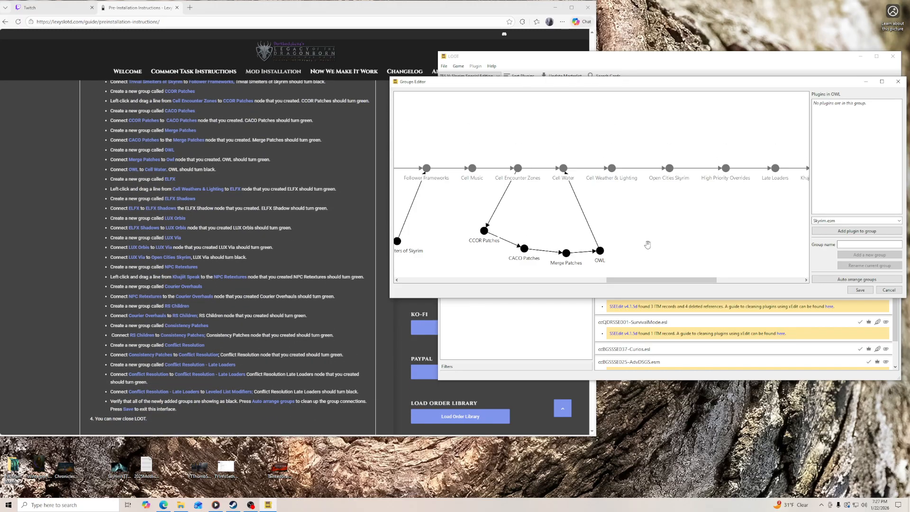
{"action": "type", "text": "ELFX"}
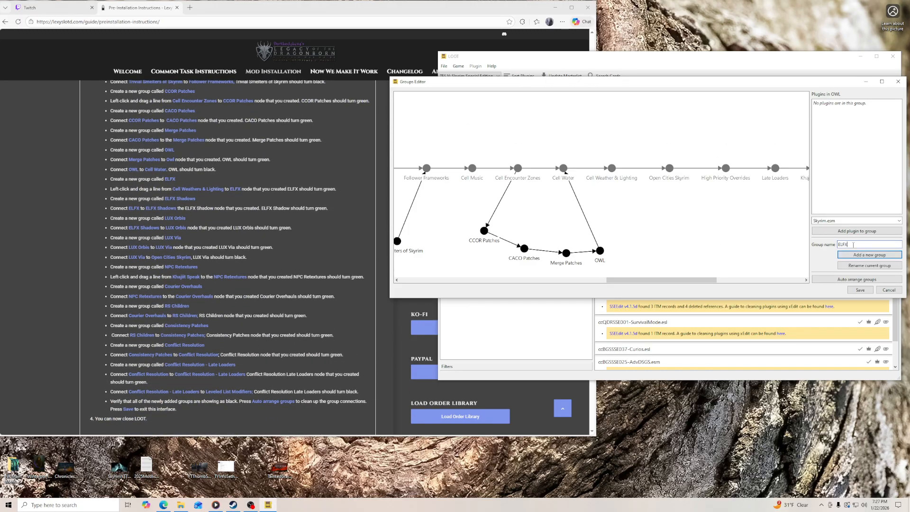
{"action": "key", "text": "Return"}
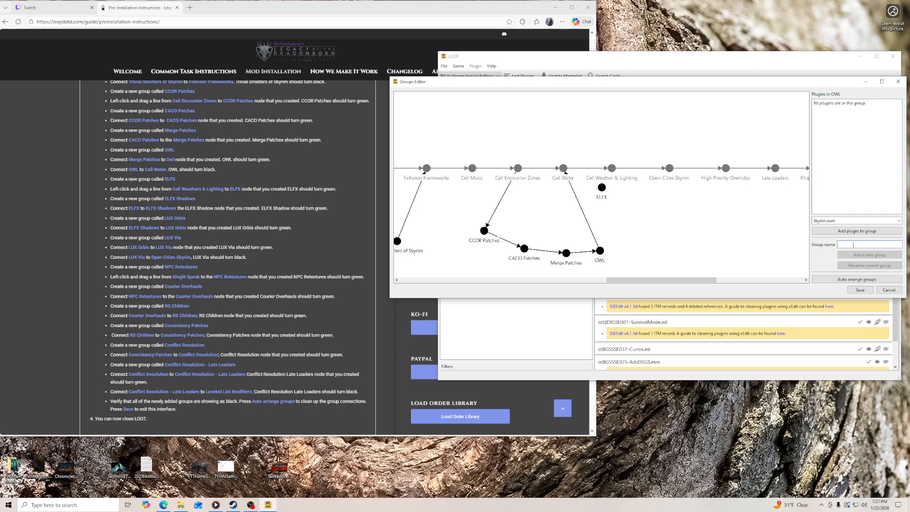
{"action": "left_click_drag", "start_coordinate": [601, 188], "coordinate": [626, 206]}
{"action": "left_click_drag", "start_coordinate": [612, 168], "coordinate": [626, 226]}
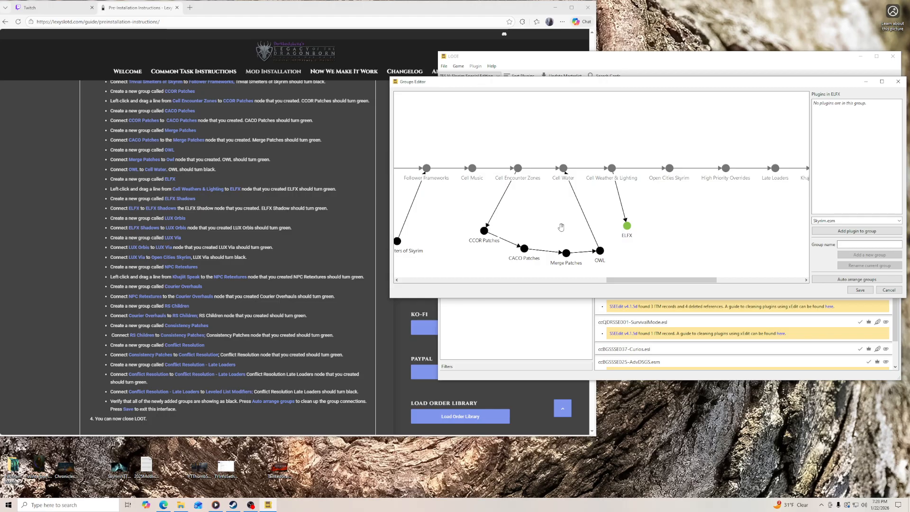
- Create an ELFX Shadows group linked from ELFX, and place its node diagonally below ELFX
{"action": "left_click", "coordinate": [875, 247]}
{"action": "type", "text": "ELFX Shadows"}
{"action": "key", "text": "Return"}
{"action": "left_click_drag", "start_coordinate": [602, 188], "coordinate": [661, 226]}
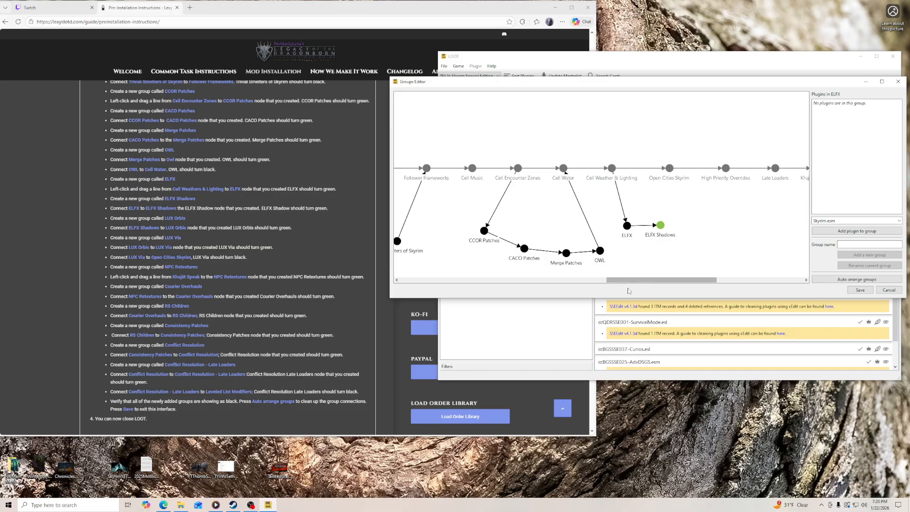
{"action": "left_click_drag", "start_coordinate": [640, 280], "coordinate": [677, 279]}
{"action": "left_click_drag", "start_coordinate": [522, 225], "coordinate": [516, 253]}
- Create a LUX Orbis group beside ELFX Shadows and connect ELFX Shadows to it
{"action": "left_click", "coordinate": [868, 245]}
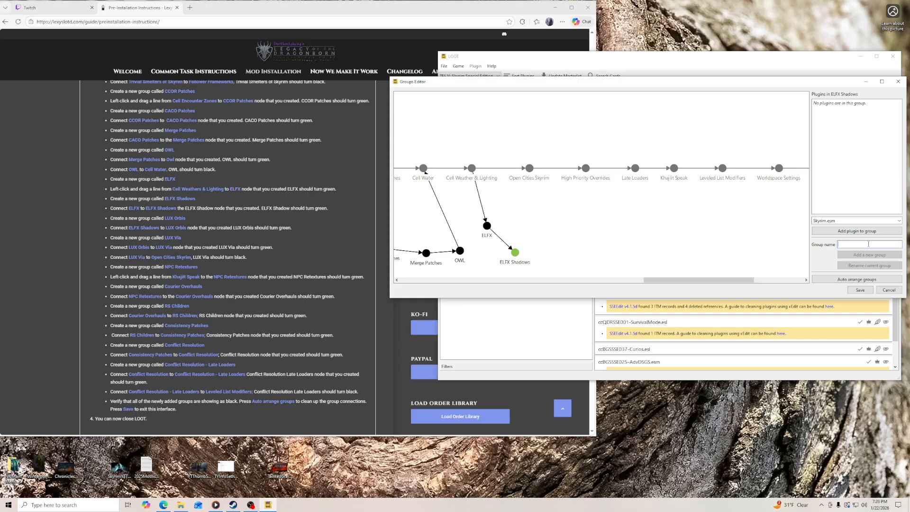
{"action": "type", "text": "LUX Orbis"}
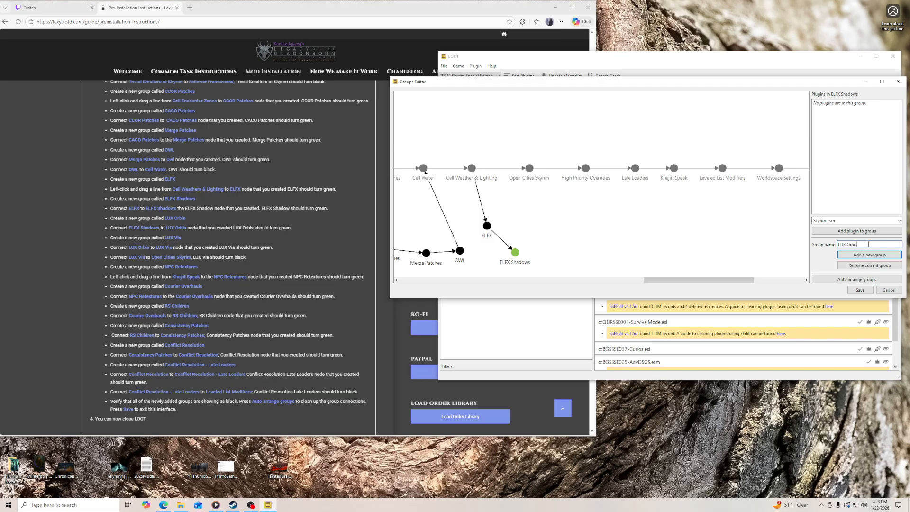
{"action": "left_click", "coordinate": [870, 255]}
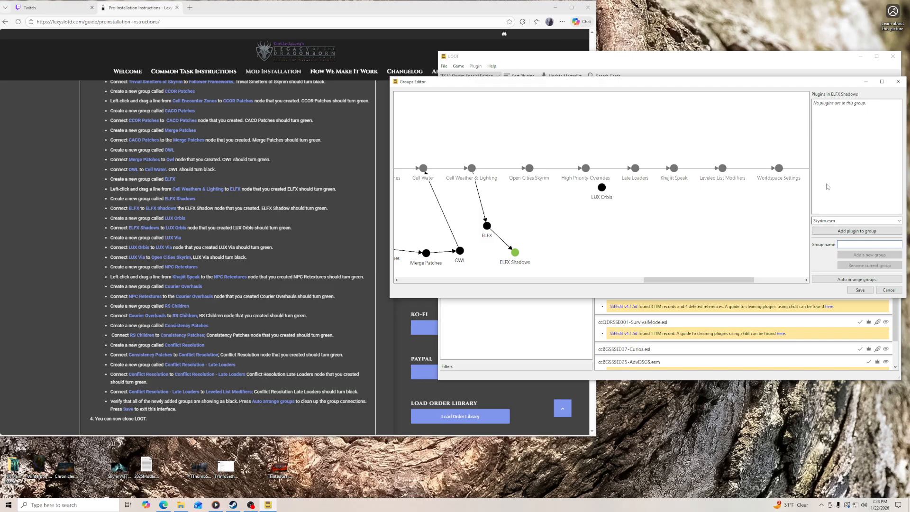
{"action": "left_click_drag", "start_coordinate": [589, 212], "coordinate": [558, 256]}
{"action": "left_click_drag", "start_coordinate": [516, 255], "coordinate": [559, 252]}
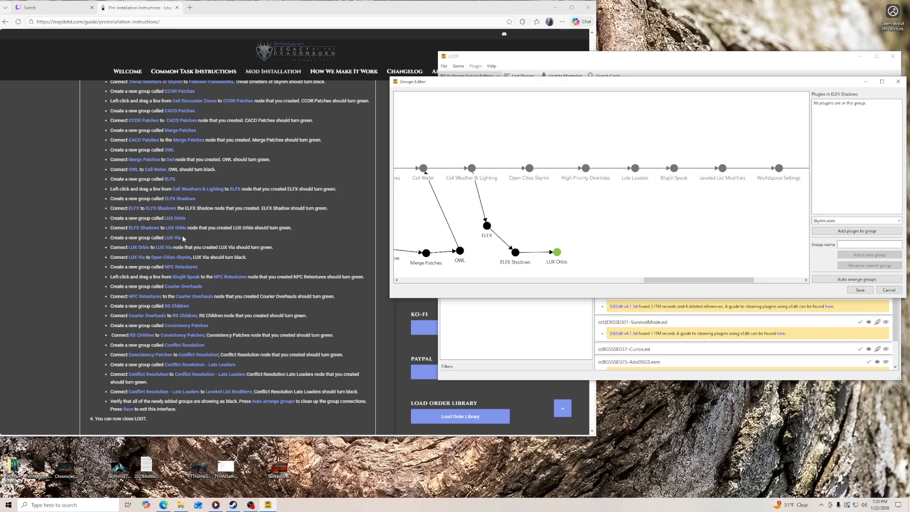
- Create a LUX Via group and link it into the graph from LUX Orbis through LUX Via to Open Cities Skyrim
{"action": "left_click", "coordinate": [872, 243]}
{"action": "type", "text": "LUX Via"}
{"action": "key", "text": "Return"}
{"action": "left_click_drag", "start_coordinate": [602, 187], "coordinate": [589, 250]}
{"action": "left_click_drag", "start_coordinate": [588, 249], "coordinate": [529, 168]}
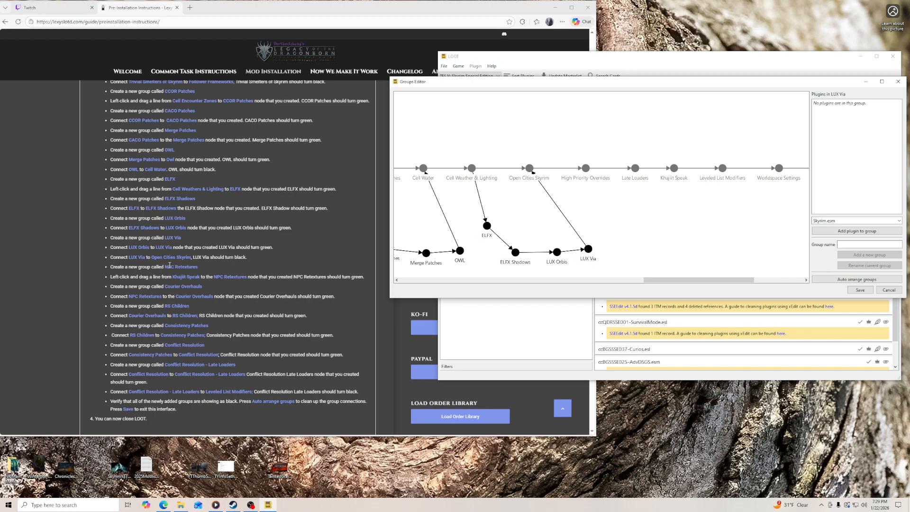
- Create an NPC Retexture group, place its node below Khajiit Speak, and connect Khajiit Speak to it
{"action": "left_click", "coordinate": [853, 245]}
{"action": "type", "text": "NPC R"}
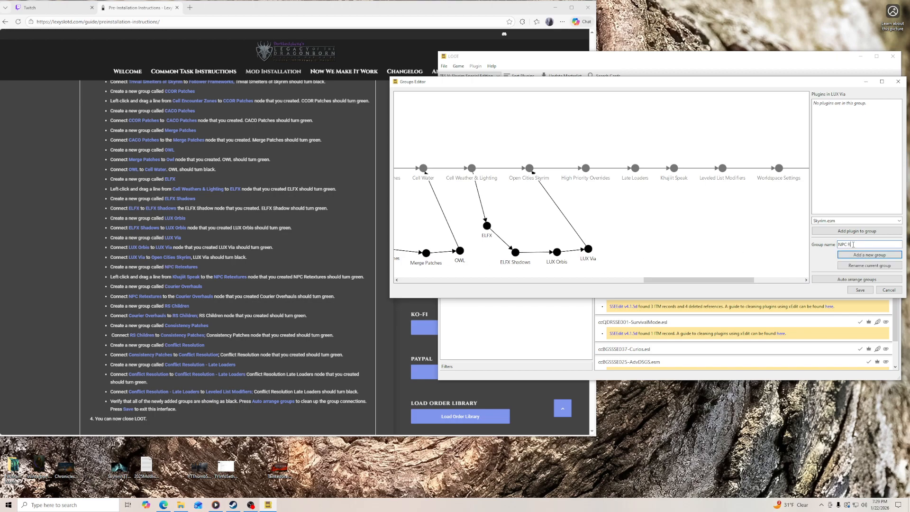
{"action": "type", "text": "etexture"}
{"action": "key", "text": "Return"}
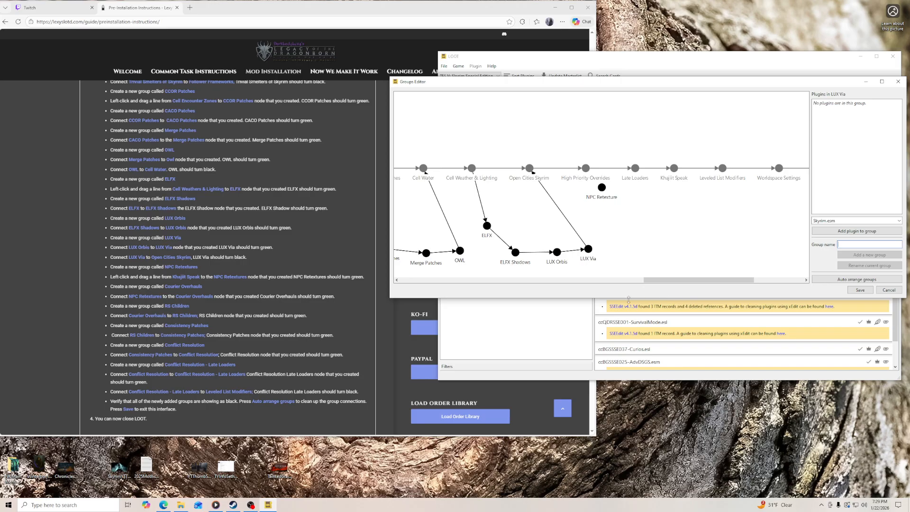
{"action": "left_click_drag", "start_coordinate": [601, 188], "coordinate": [668, 215]}
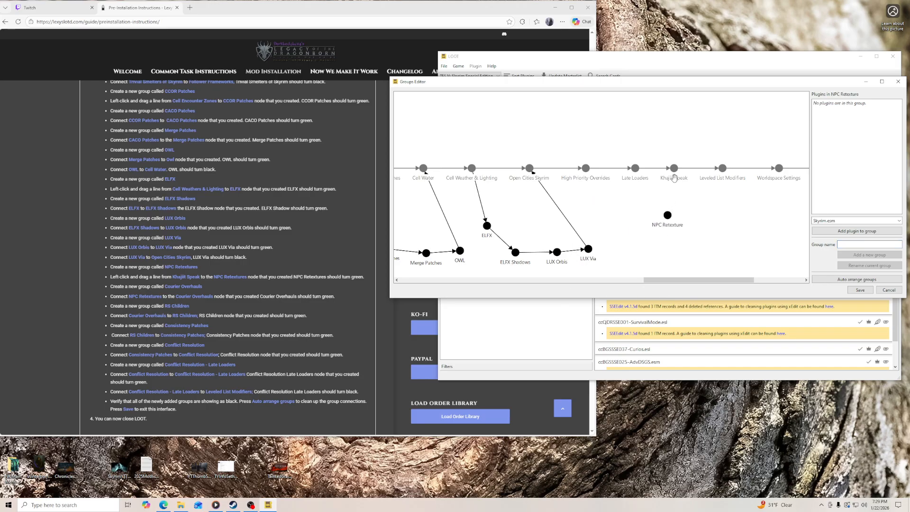
{"action": "left_click_drag", "start_coordinate": [674, 170], "coordinate": [668, 215]}
- Create a Courier Overhauls group below NPC Retexture and connect NPC Retexture to it
{"action": "type", "text": "Courier"}
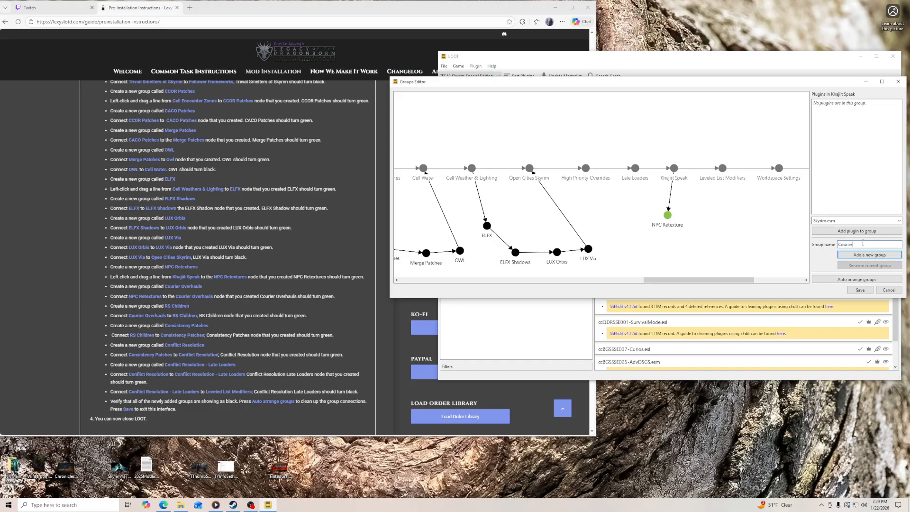
{"action": "type", "text": " Overhauls"}
{"action": "key", "text": "Return"}
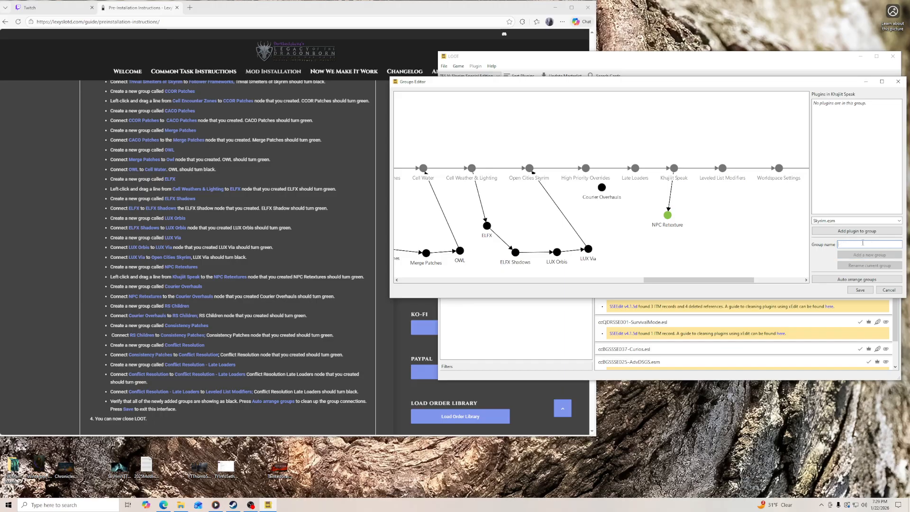
{"action": "mouse_move", "coordinate": [602, 187]}
{"action": "left_mouse_down"}
{"action": "mouse_move", "coordinate": [666, 245]}
{"action": "mouse_move", "coordinate": [669, 218]}
{"action": "mouse_move", "coordinate": [673, 246]}
{"action": "left_mouse_up"}
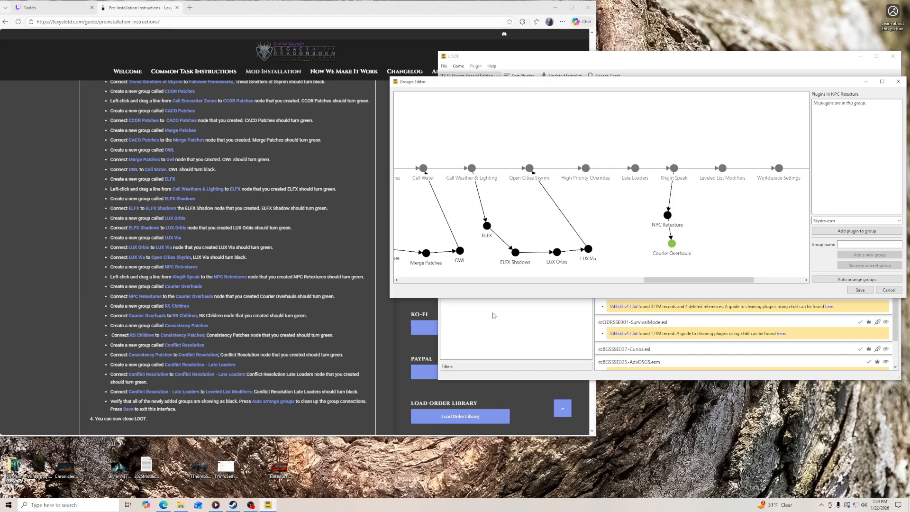
- Create an RS Children group beside Courier Overhauls and connect Courier Overhauls to it
{"action": "left_click", "coordinate": [880, 245]}
{"action": "type", "text": "RS Children"}
{"action": "key", "text": "Return"}
{"action": "left_click_drag", "start_coordinate": [602, 187], "coordinate": [715, 250]}
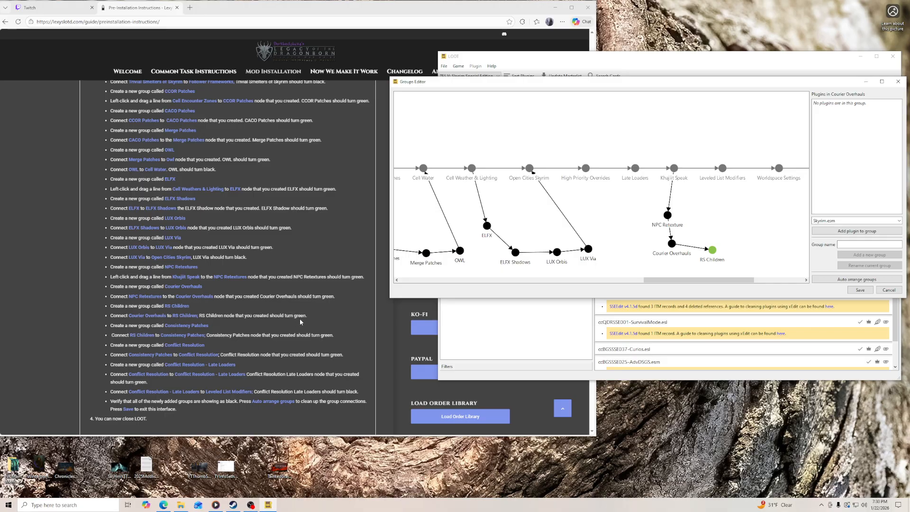
- Create a Consistency Patches group beside RS Children and connect RS Children to it
{"action": "left_click_drag", "start_coordinate": [656, 281], "coordinate": [706, 282]}
{"action": "left_click", "coordinate": [851, 245]}
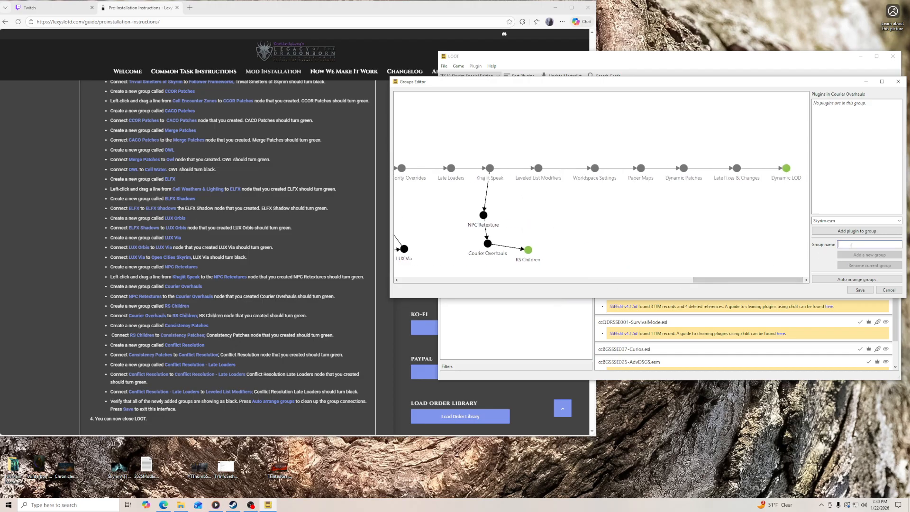
{"action": "type", "text": "COn"}
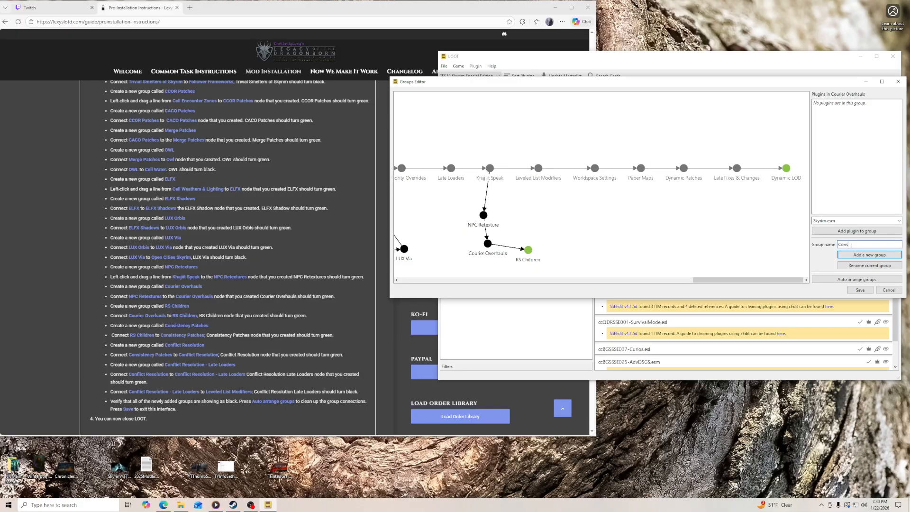
{"action": "type", "text": "sistency Patches"}
{"action": "key", "text": "Return"}
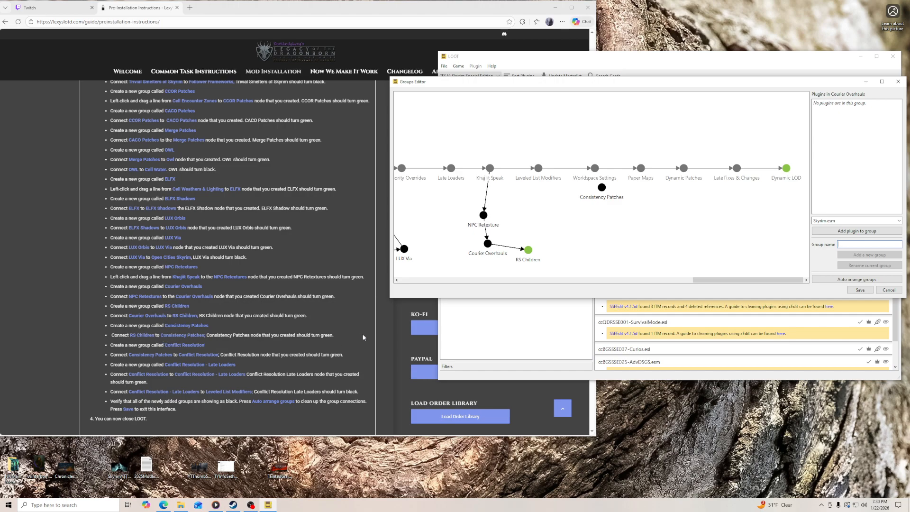
{"action": "left_click_drag", "start_coordinate": [602, 187], "coordinate": [563, 252]}
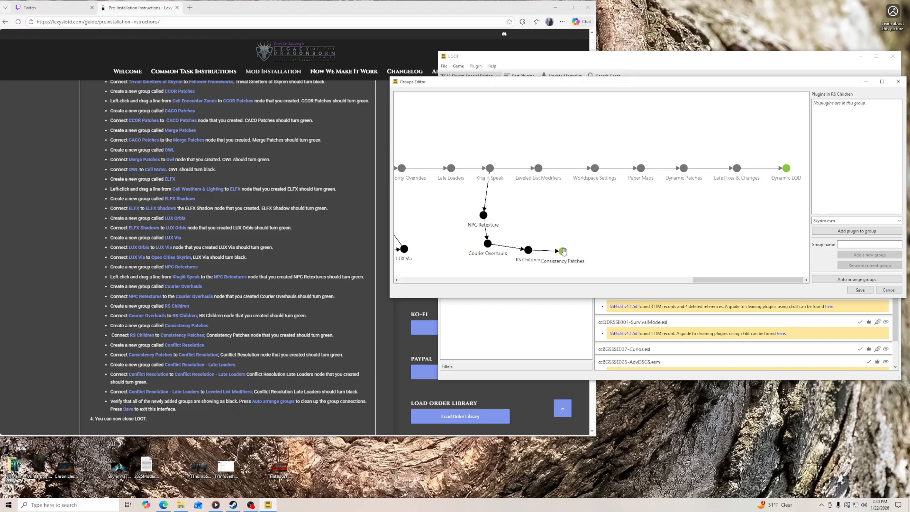
- Create a Conflict Resolution group beside Consistency Patches and connect Consistency Patches to it
{"action": "scroll", "coordinate": [207, 334], "scroll_direction": "down", "scroll_amount": 3}
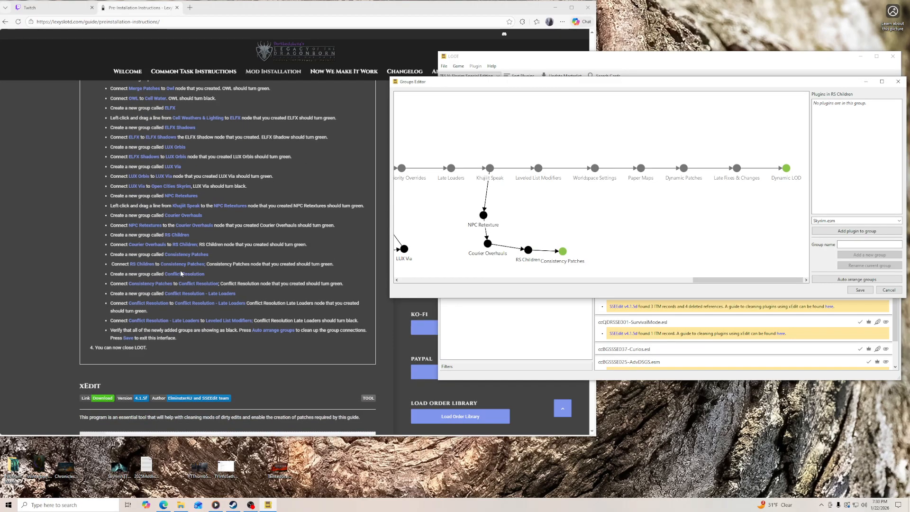
{"action": "left_click", "coordinate": [858, 243]}
{"action": "type", "text": "Conflict Resolution"}
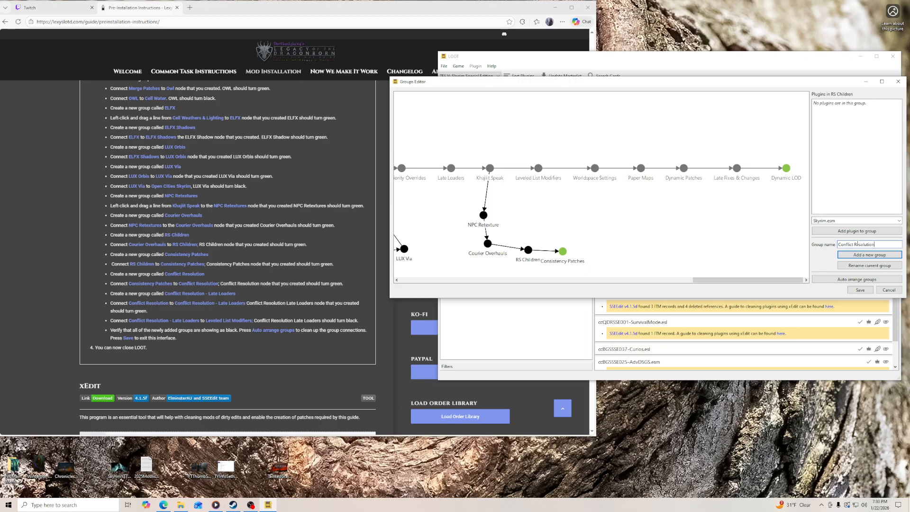
{"action": "key", "text": "Return"}
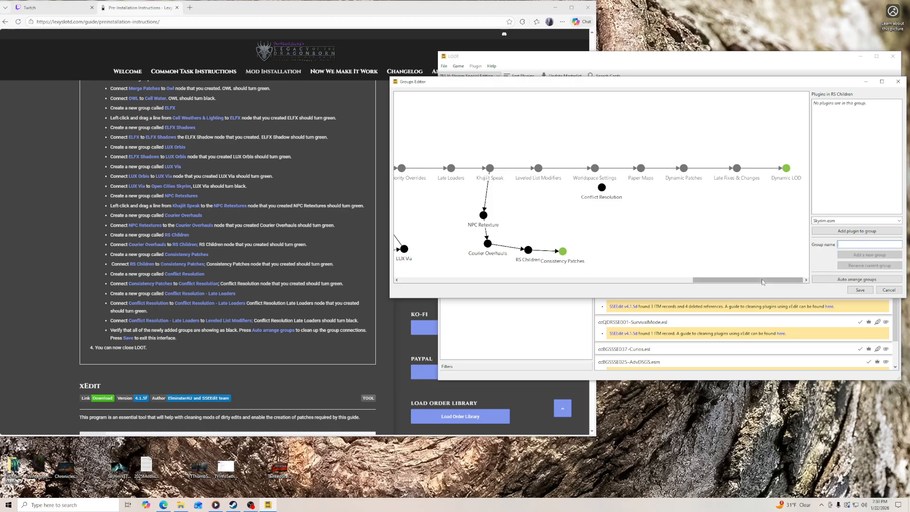
{"action": "mouse_move", "coordinate": [603, 190]}
{"action": "left_mouse_down"}
{"action": "mouse_move", "coordinate": [605, 240]}
{"action": "mouse_move", "coordinate": [579, 250]}
{"action": "mouse_move", "coordinate": [606, 241]}
{"action": "left_mouse_up"}
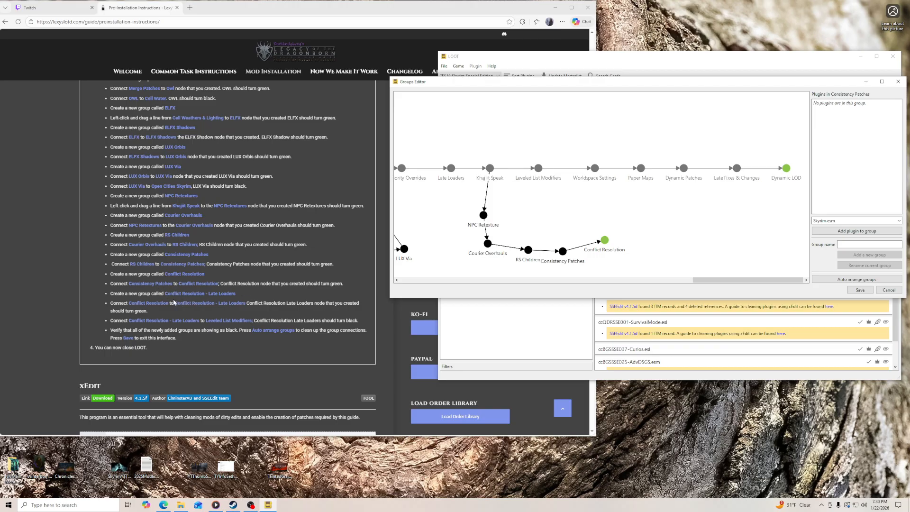
- Create a Conflict Resolution - Late Loaders group and link it into the graph from Conflict Resolution through to Leveled List Modifiers
{"action": "left_click", "coordinate": [861, 244]}
{"action": "type", "text": "Conflict Resolution -"}
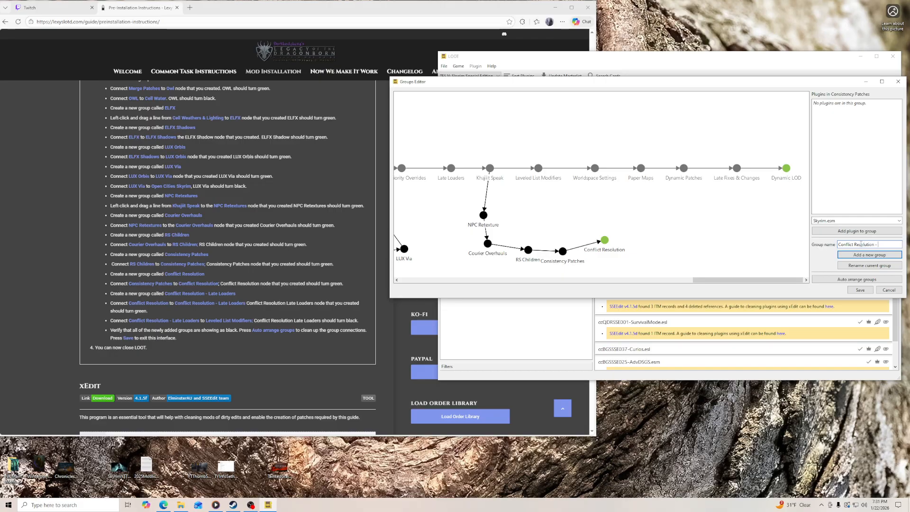
{"action": "type", "text": " Late Loaders"}
{"action": "key", "text": "Return"}
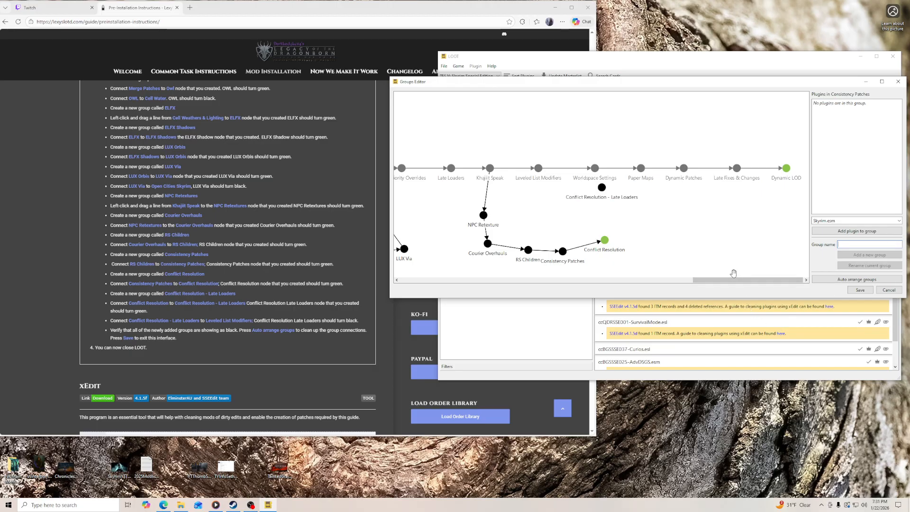
{"action": "mouse_move", "coordinate": [605, 240]}
{"action": "left_mouse_down"}
{"action": "mouse_move", "coordinate": [602, 187]}
{"action": "mouse_move", "coordinate": [616, 222]}
{"action": "mouse_move", "coordinate": [641, 219]}
{"action": "left_mouse_up"}
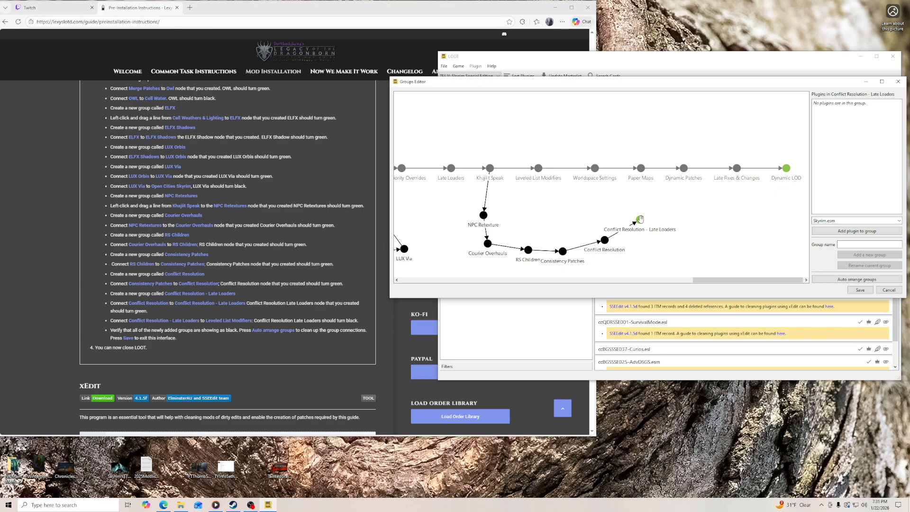
{"action": "left_click_drag", "start_coordinate": [640, 219], "coordinate": [537, 167]}
- Spread out the nodes from Courier Overhauls to Conflict Resolution - Late Loaders so that their labels and links are readable
{"action": "left_click_drag", "start_coordinate": [488, 244], "coordinate": [472, 246]}
{"action": "left_click", "coordinate": [528, 250]}
{"action": "scroll", "coordinate": [531, 254], "scroll_direction": "down", "scroll_amount": 1}
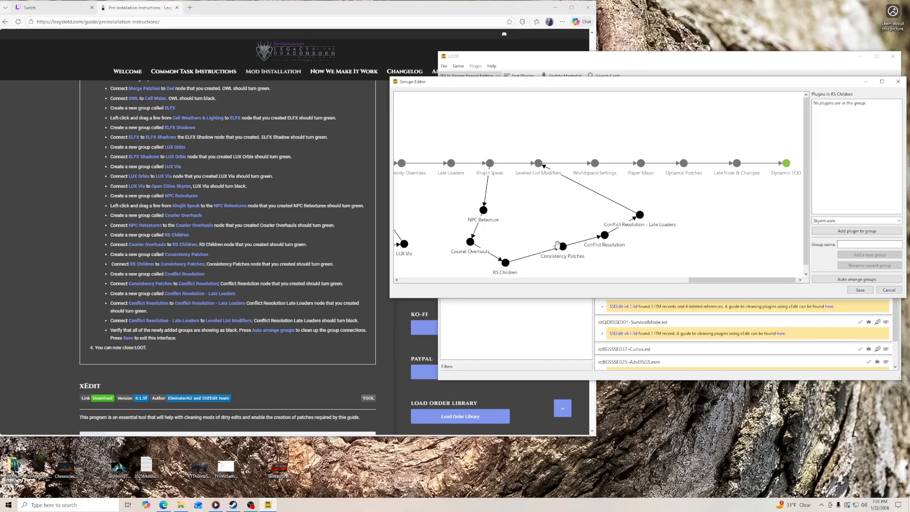
{"action": "scroll", "coordinate": [558, 242], "scroll_direction": "down", "scroll_amount": 1}
{"action": "left_click_drag", "start_coordinate": [635, 229], "coordinate": [630, 246]}
{"action": "left_click_drag", "start_coordinate": [663, 216], "coordinate": [661, 235]}
{"action": "left_click_drag", "start_coordinate": [689, 200], "coordinate": [695, 230]}
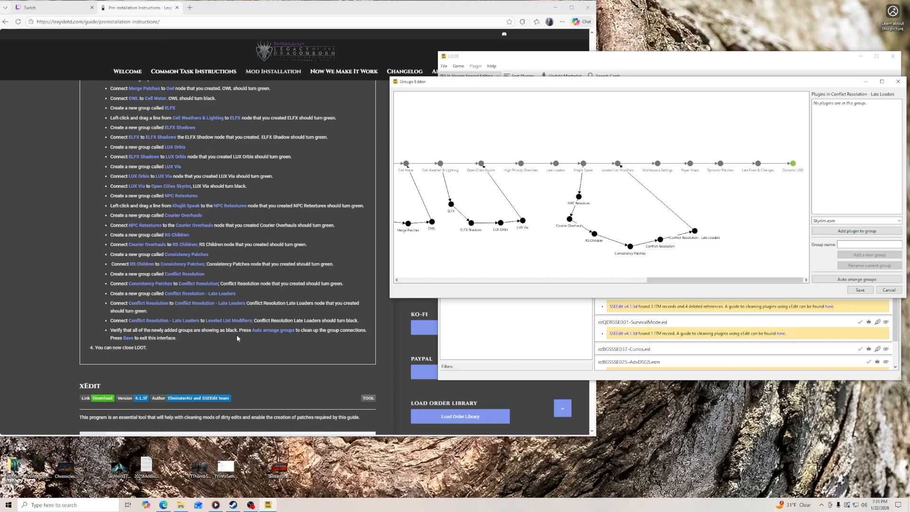
- Auto-arrange all groups in the graph and widen the Groups Editor window to show more of it
{"action": "mouse_move", "coordinate": [658, 281]}
{"action": "left_mouse_down"}
{"action": "mouse_move", "coordinate": [625, 280]}
{"action": "mouse_move", "coordinate": [642, 282]}
{"action": "left_mouse_up"}
{"action": "left_click", "coordinate": [832, 281]}
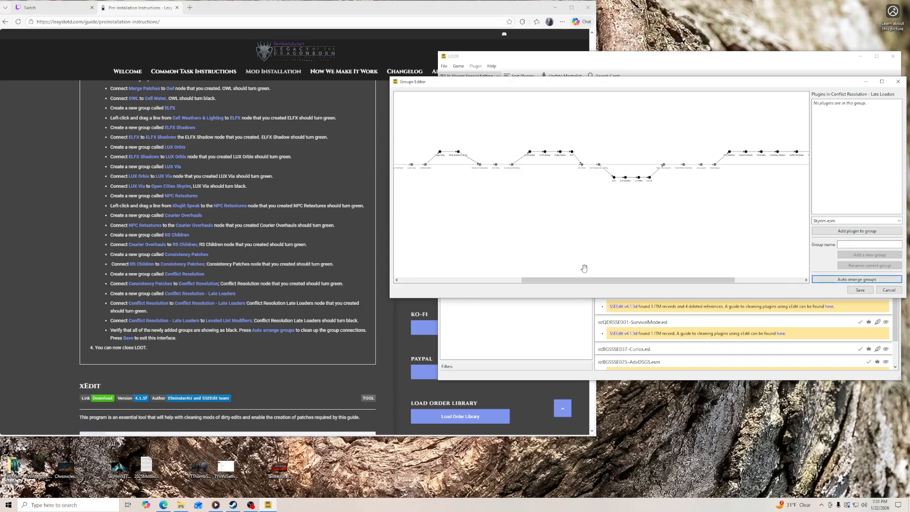
{"action": "left_click_drag", "start_coordinate": [390, 233], "coordinate": [103, 236]}
- Examine the arranged graph from Alternate Start to Khajiit Speak to verify that the added groups are linked and black
{"action": "scroll", "coordinate": [256, 258], "scroll_direction": "up", "scroll_amount": 4}
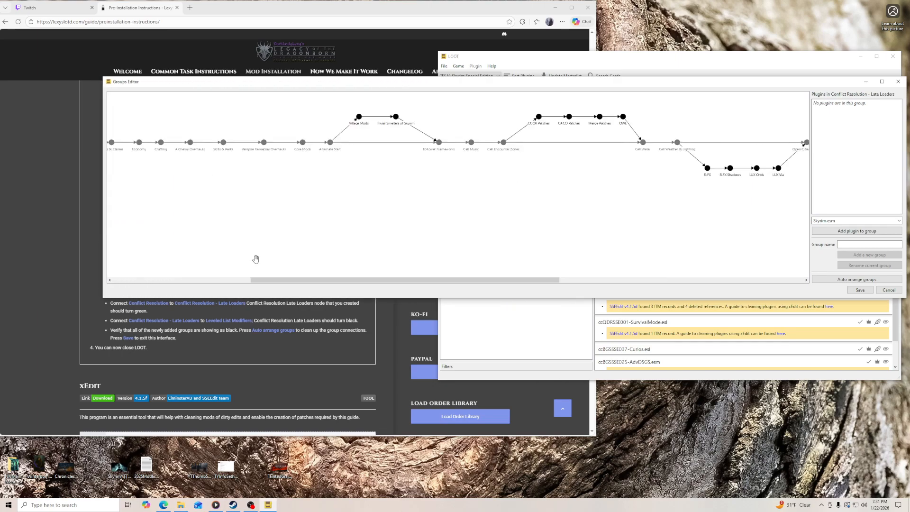
{"action": "scroll", "coordinate": [380, 223], "scroll_direction": "up", "scroll_amount": 3}
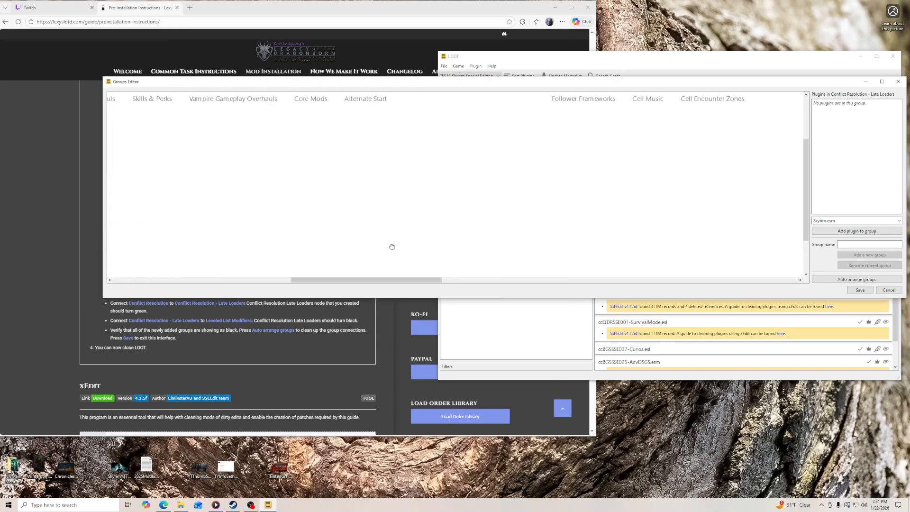
{"action": "scroll", "coordinate": [397, 264], "scroll_direction": "up", "scroll_amount": 2}
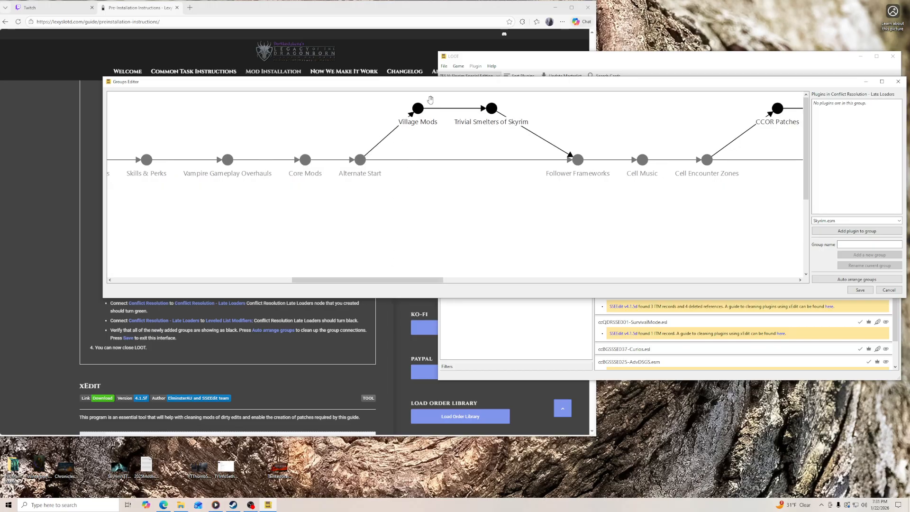
{"action": "scroll", "coordinate": [536, 240], "scroll_direction": "right", "scroll_amount": 5}
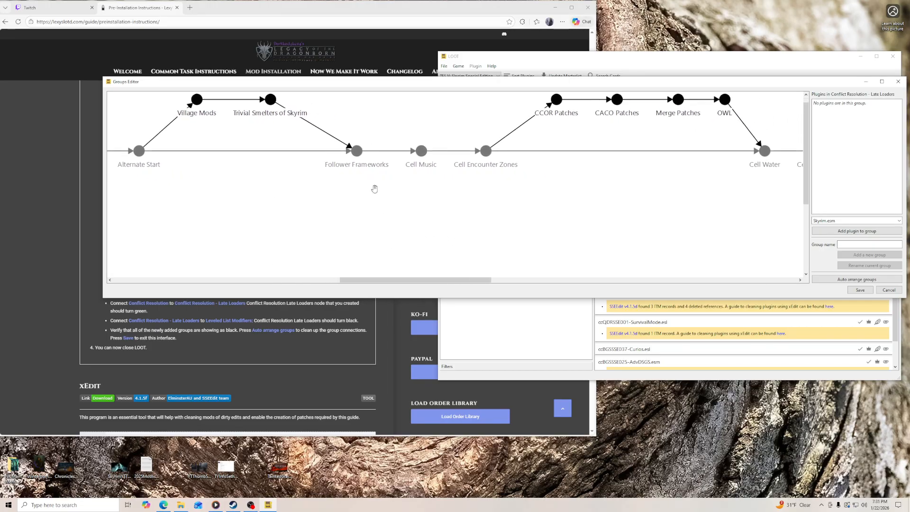
{"action": "scroll", "coordinate": [465, 247], "scroll_direction": "right", "scroll_amount": 5}
{"action": "scroll", "coordinate": [426, 247], "scroll_direction": "right", "scroll_amount": 2}
{"action": "scroll", "coordinate": [440, 250], "scroll_direction": "right", "scroll_amount": 4}
{"action": "scroll", "coordinate": [440, 249], "scroll_direction": "right", "scroll_amount": 10}
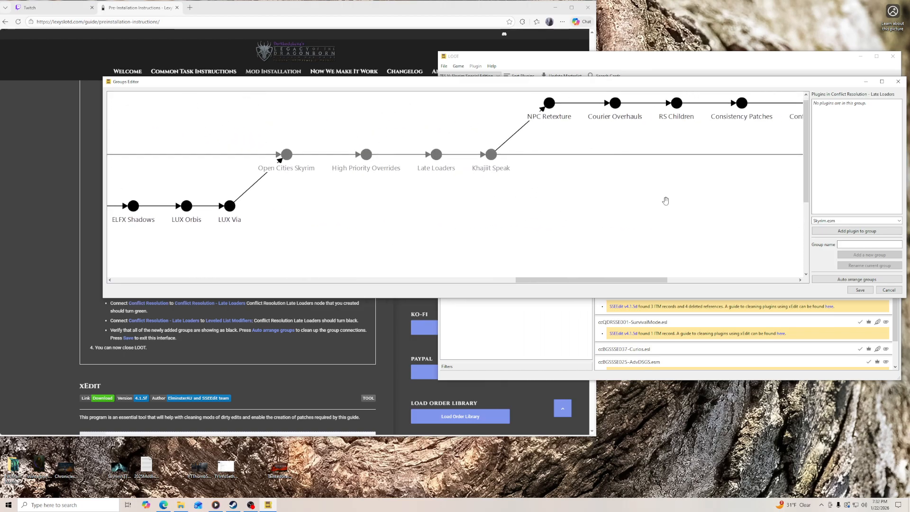
{"action": "left_click_drag", "start_coordinate": [562, 250], "coordinate": [457, 238]}
{"action": "left_click_drag", "start_coordinate": [730, 213], "coordinate": [842, 218]}
{"action": "left_click_drag", "start_coordinate": [624, 230], "coordinate": [818, 216]}
{"action": "left_click_drag", "start_coordinate": [691, 223], "coordinate": [756, 218]}
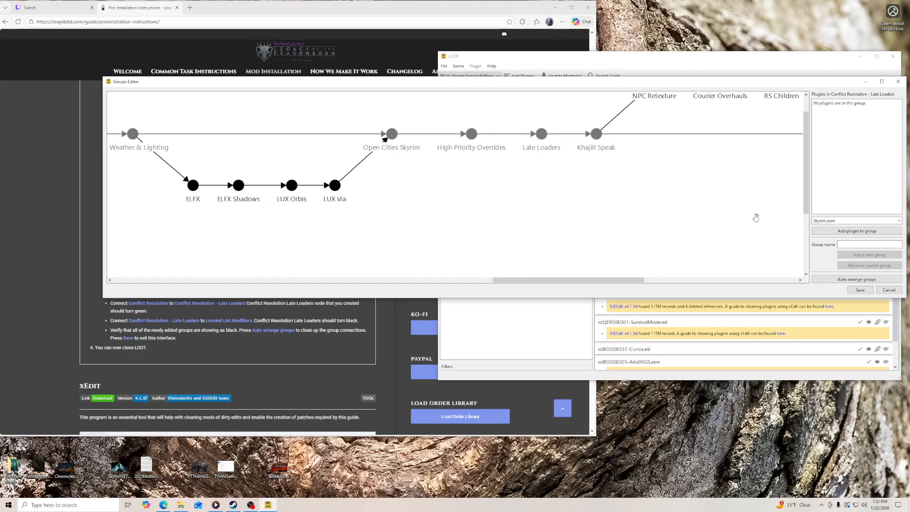
{"action": "scroll", "coordinate": [617, 185], "scroll_direction": "down", "scroll_amount": 5}
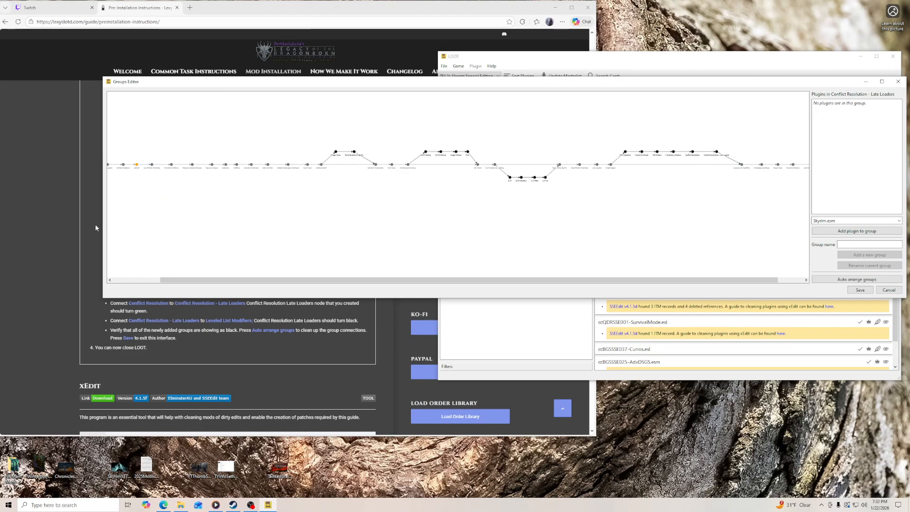
- Save the group changes and close LOOT
{"action": "left_click_drag", "start_coordinate": [101, 226], "coordinate": [382, 237]}
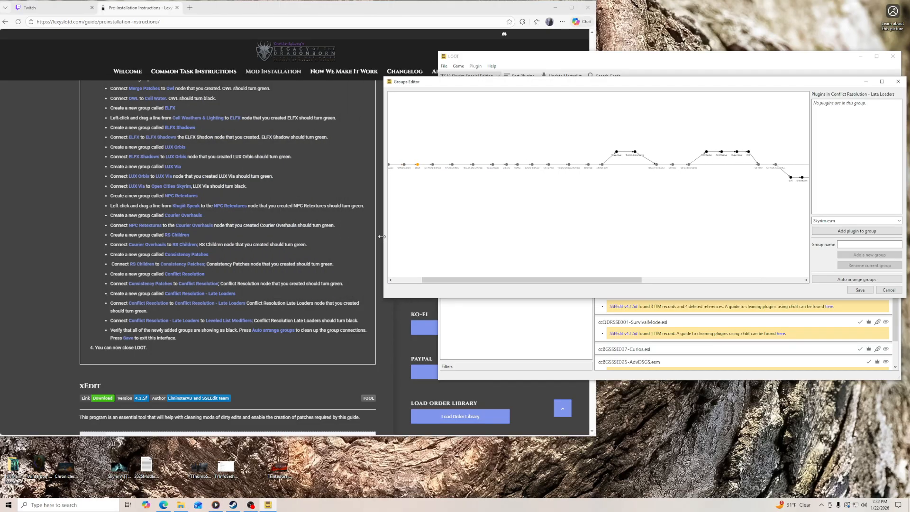
{"action": "left_click", "coordinate": [860, 290]}
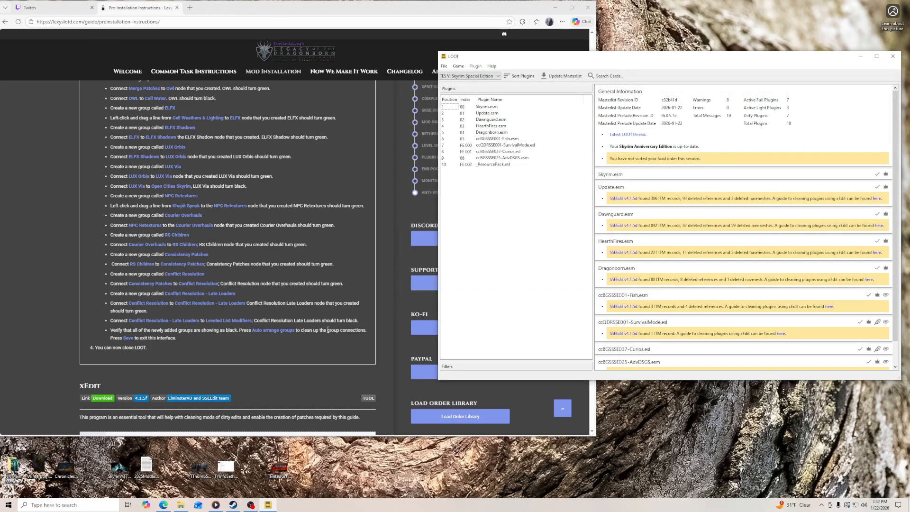
{"action": "left_click", "coordinate": [893, 56]}
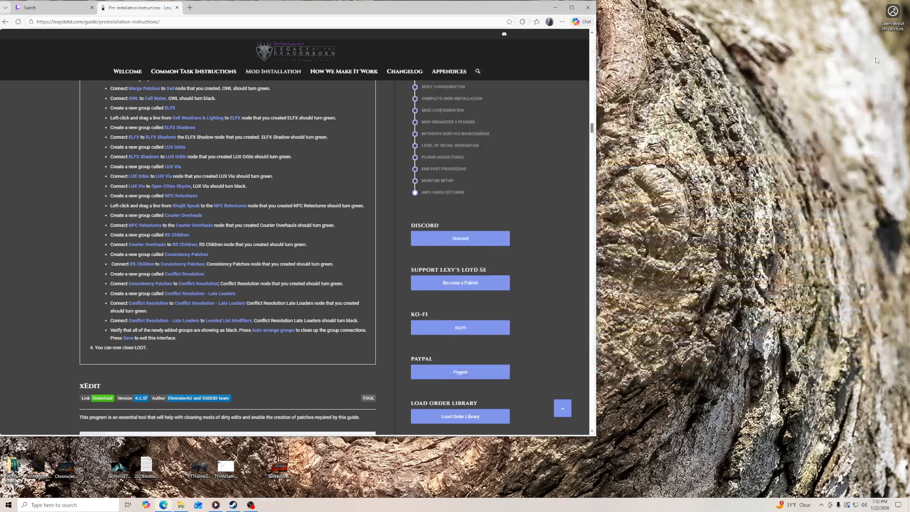
- Open the SSEEdit folder inside Mod Tools in File Explorer beside the guide, and bring up the guide's xEdit section
{"action": "left_click_drag", "start_coordinate": [597, 75], "coordinate": [689, 75]}
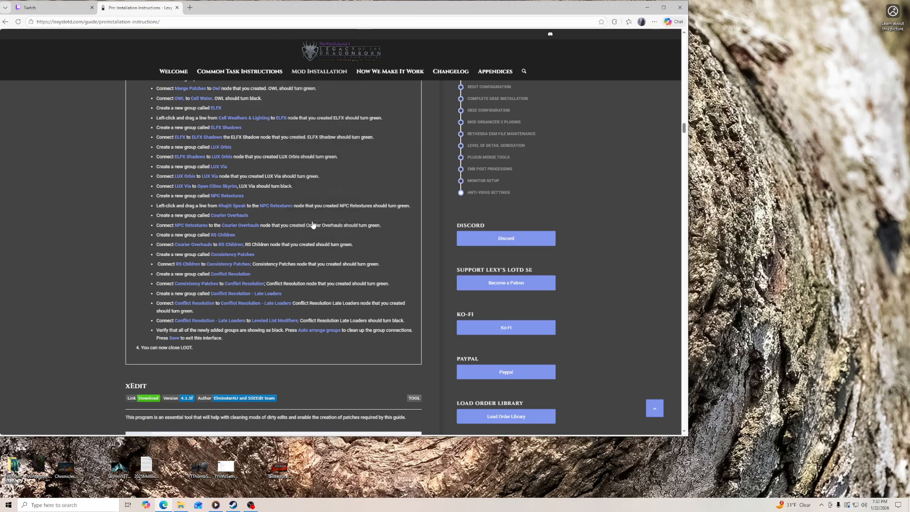
{"action": "left_click", "coordinate": [181, 505]}
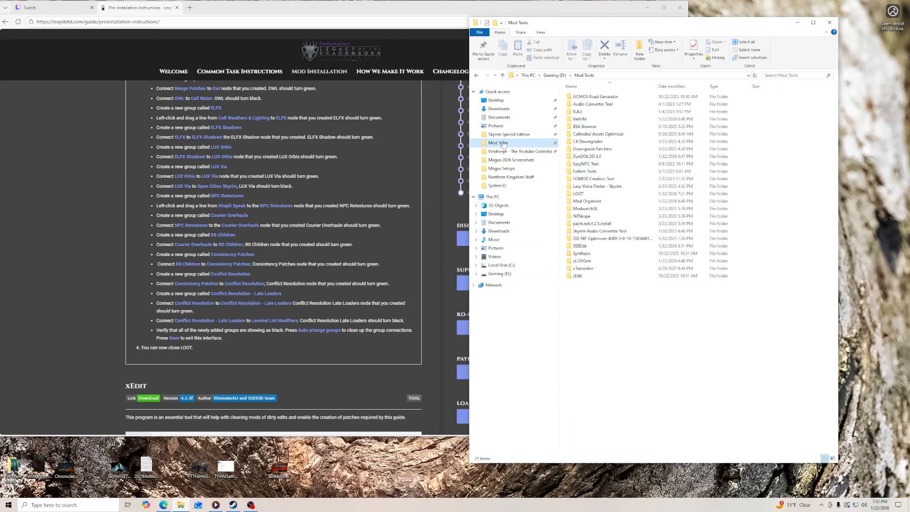
{"action": "double_click", "coordinate": [583, 246]}
{"action": "left_click_drag", "start_coordinate": [580, 23], "coordinate": [603, 41]}
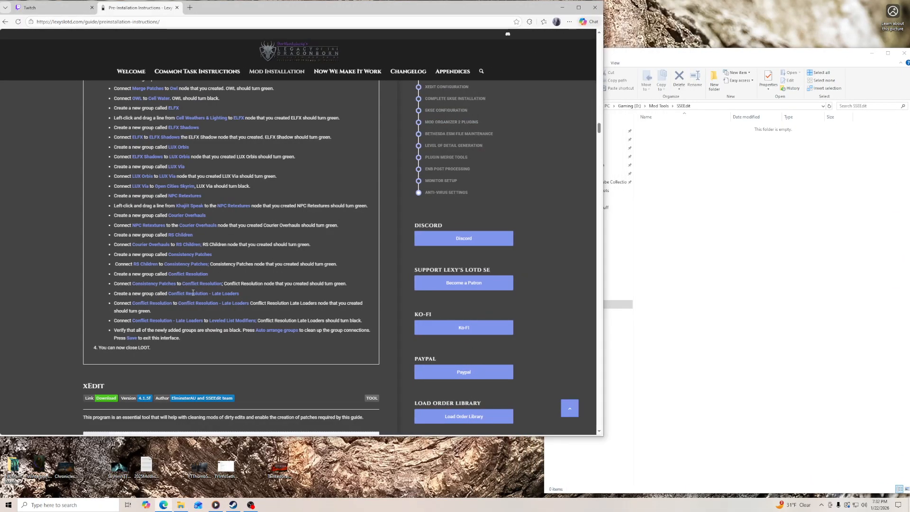
{"action": "scroll", "coordinate": [200, 286], "scroll_direction": "down", "scroll_amount": 4}
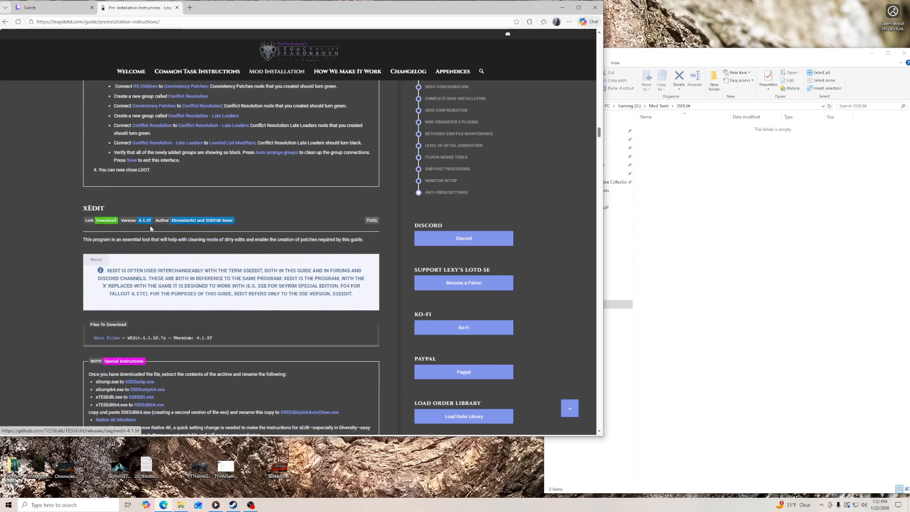
- Download xEdit.4.1.5f.7z from the GitHub release linked in the guide and place it in the SSEEdit folder
{"action": "left_click", "coordinate": [110, 222]}
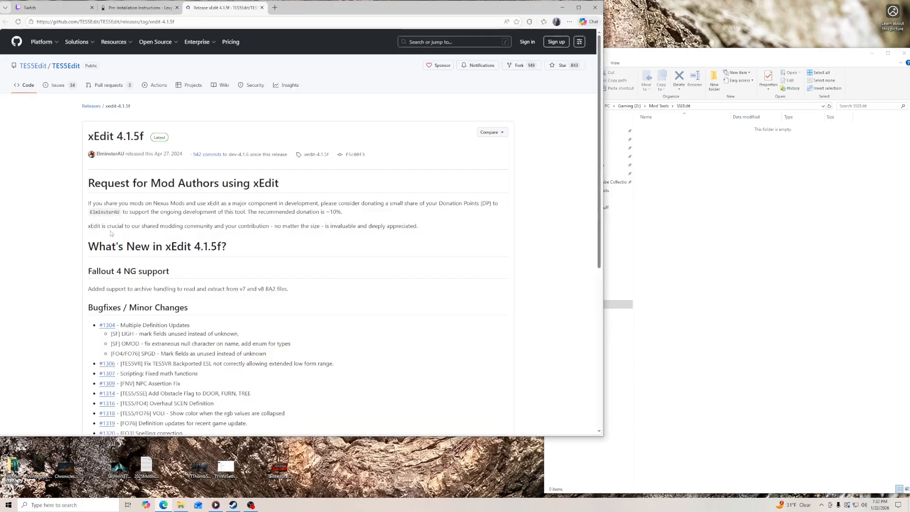
{"action": "scroll", "coordinate": [110, 226], "scroll_direction": "down", "scroll_amount": 6}
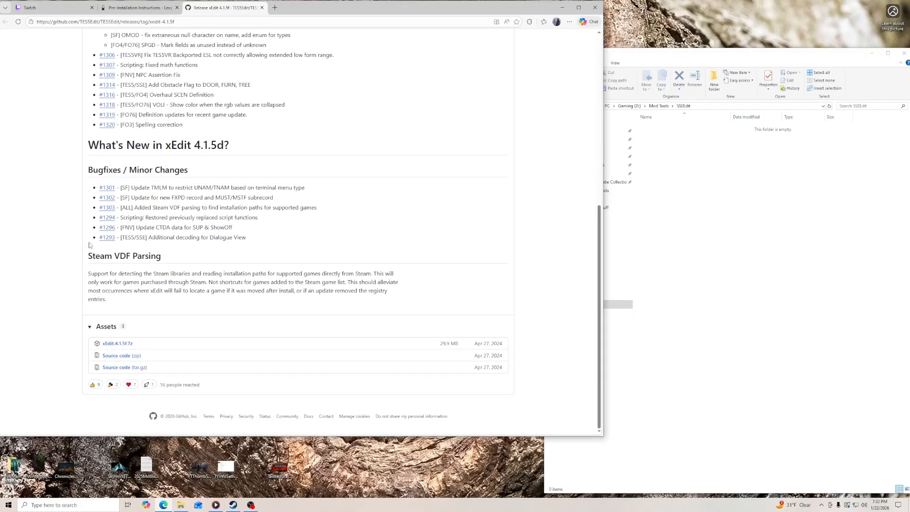
{"action": "left_click", "coordinate": [117, 344]}
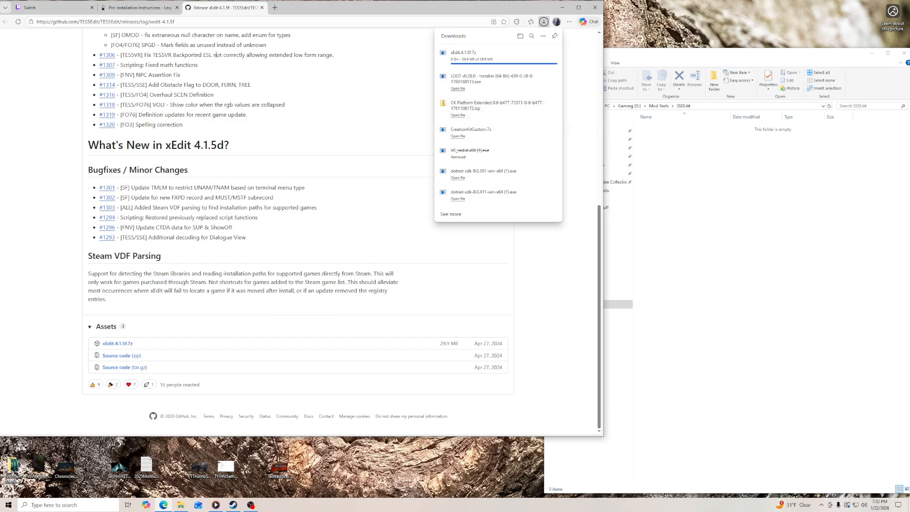
{"action": "left_click_drag", "start_coordinate": [441, 60], "coordinate": [692, 146]}
- Extract xEdit.4.1.5f.7z directly into the SSEEdit folder and delete the archive, returning to the guide's xEdit special instructions
{"action": "right_click", "coordinate": [671, 128]}
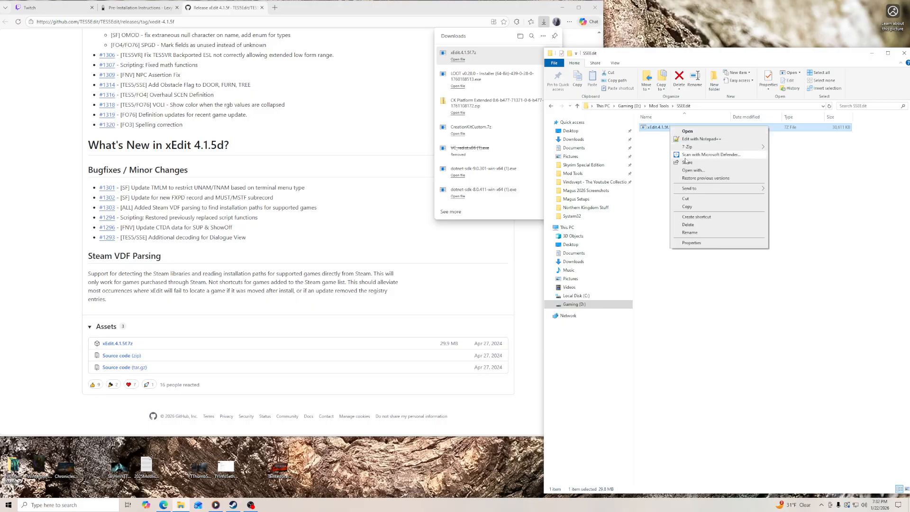
{"action": "mouse_move", "coordinate": [716, 148]}
{"action": "left_click", "coordinate": [791, 171]}
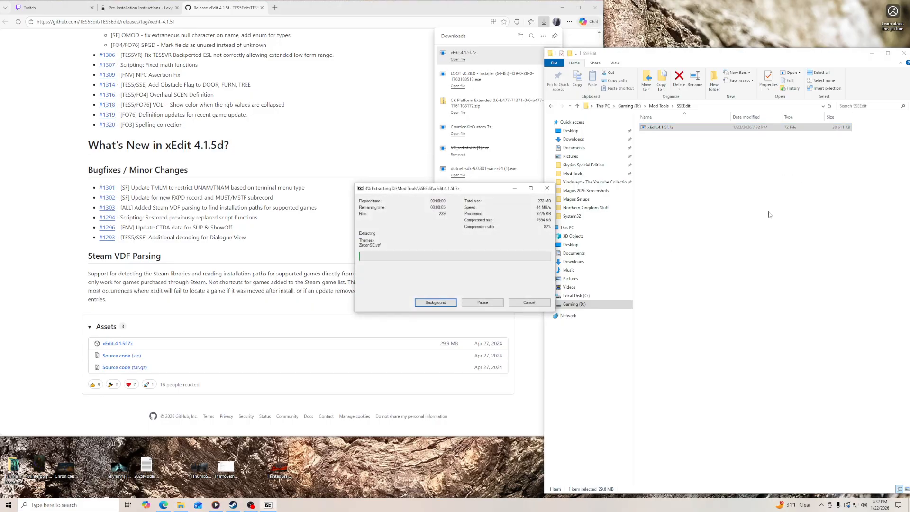
{"action": "left_click", "coordinate": [138, 8]}
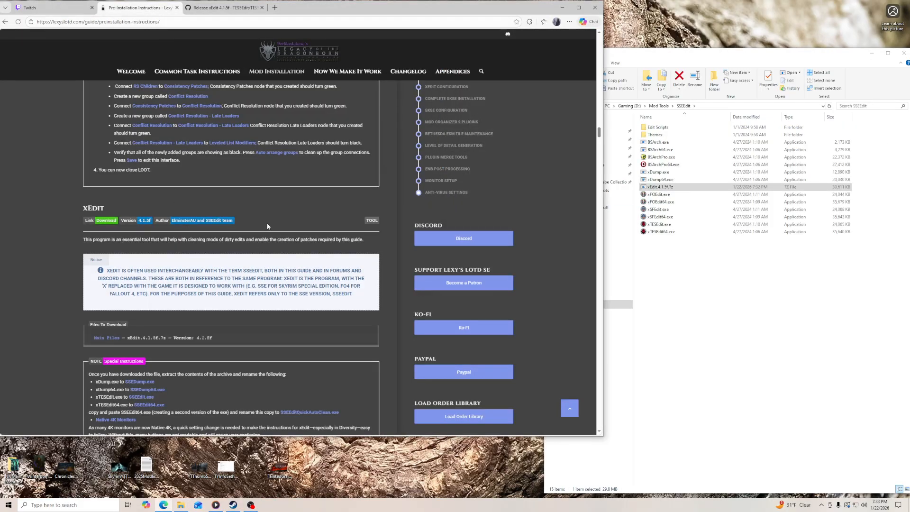
{"action": "scroll", "coordinate": [267, 227], "scroll_direction": "down", "scroll_amount": 2}
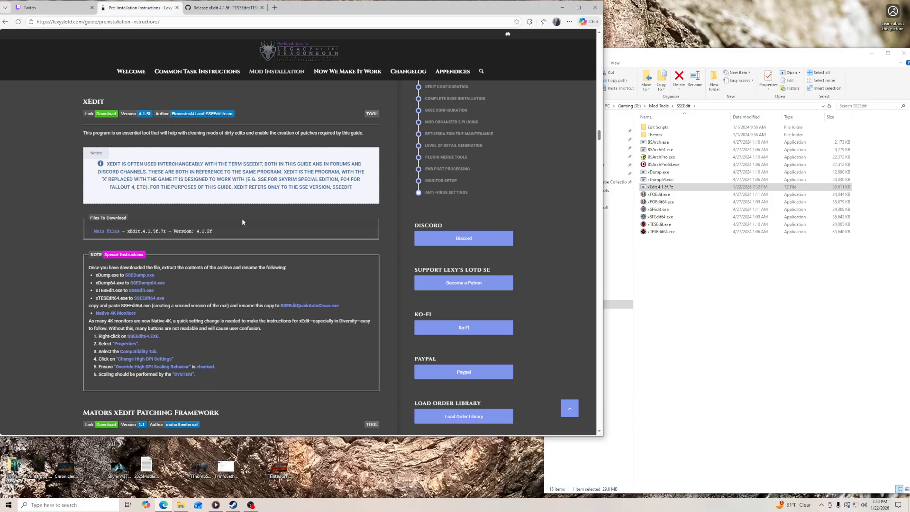
{"action": "scroll", "coordinate": [246, 216], "scroll_direction": "down", "scroll_amount": 1}
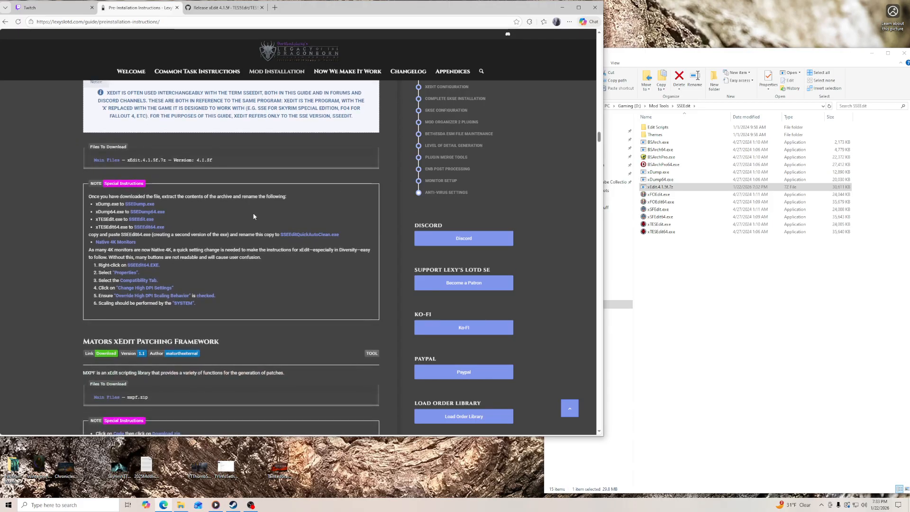
{"action": "right_click", "coordinate": [665, 188]}
{"action": "left_click", "coordinate": [683, 287]}
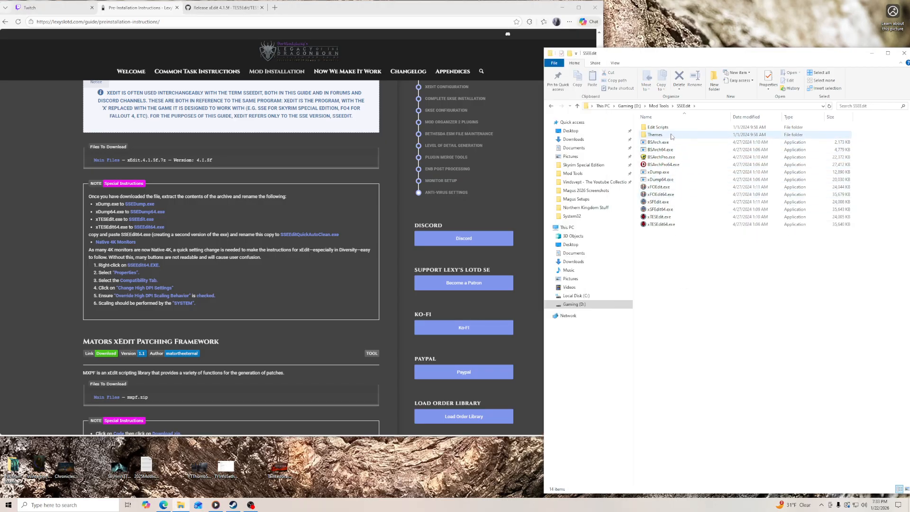
- Create a new folder named CACHE inside the SSEEdit folder
{"action": "right_click", "coordinate": [681, 278]}
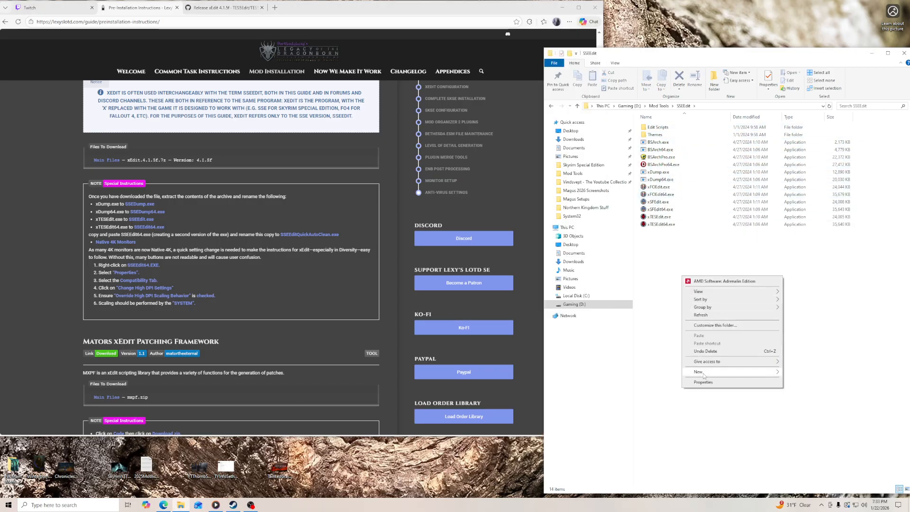
{"action": "mouse_move", "coordinate": [736, 373]}
{"action": "left_click", "coordinate": [800, 373]}
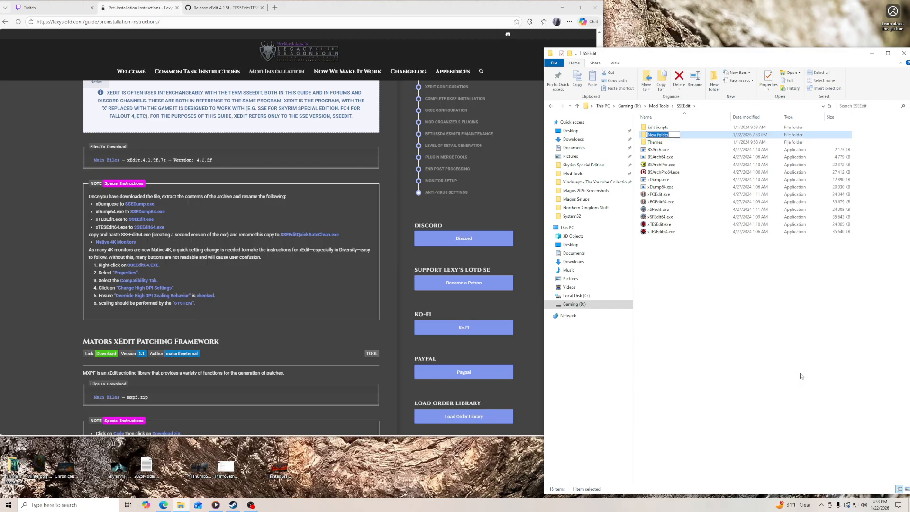
{"action": "type", "text": "CACHE"}
{"action": "key", "text": "Return"}
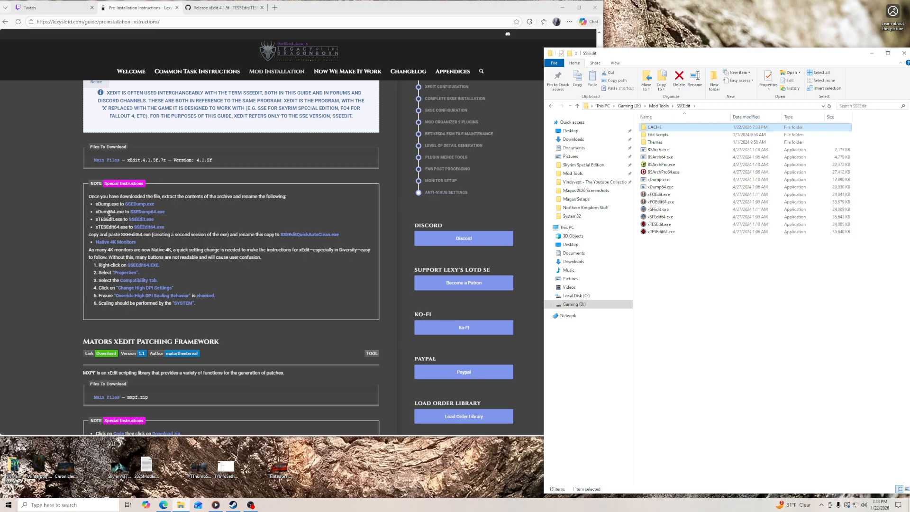
- Rename xDump.exe as SSEDump.exe
{"action": "left_click", "coordinate": [660, 180]}
{"action": "right_click", "coordinate": [661, 179]}
{"action": "left_click", "coordinate": [688, 310]}
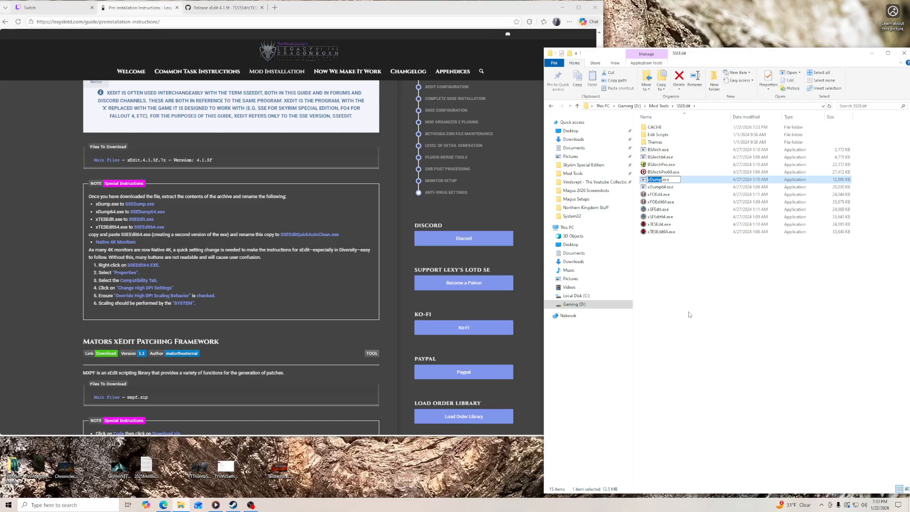
{"action": "type", "text": "SSEDump"}
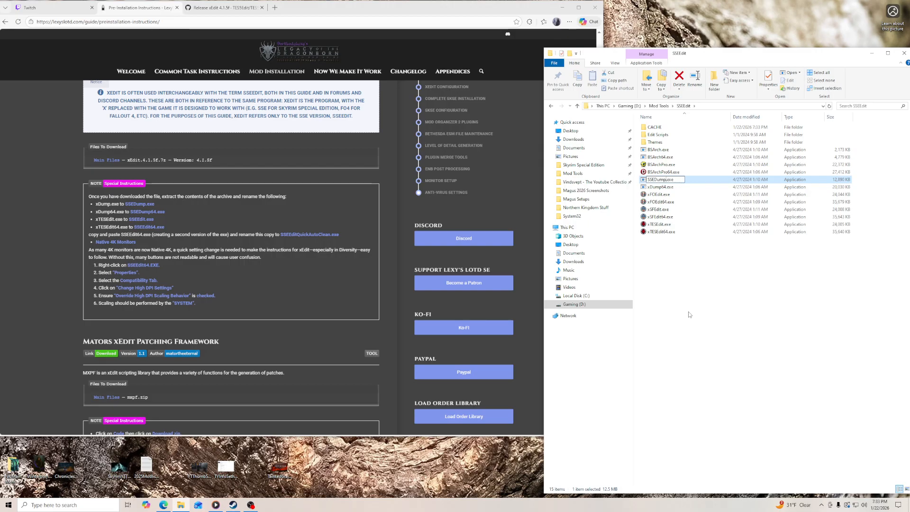
{"action": "key", "text": "Return"}
- Rename xDump64.exe as SSEDump64.exe
{"action": "right_click", "coordinate": [666, 188]}
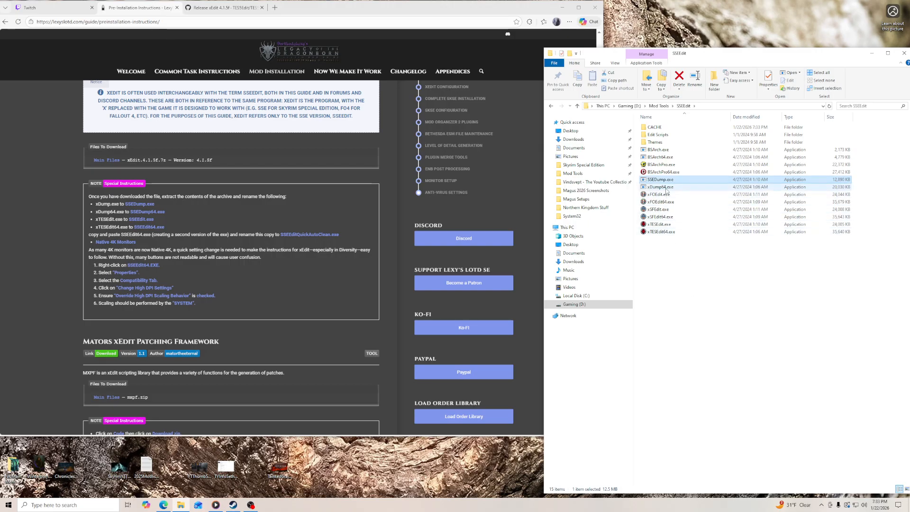
{"action": "left_click", "coordinate": [689, 321]}
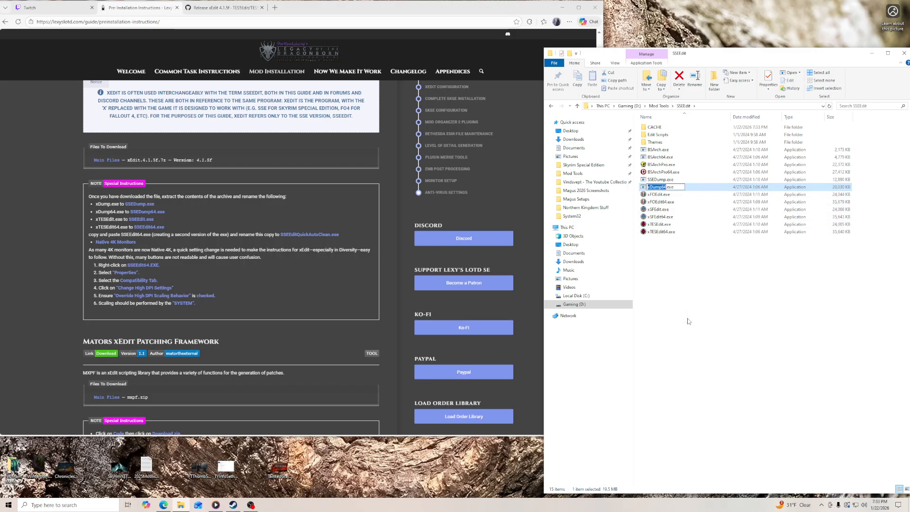
{"action": "type", "text": "SSEDump"}
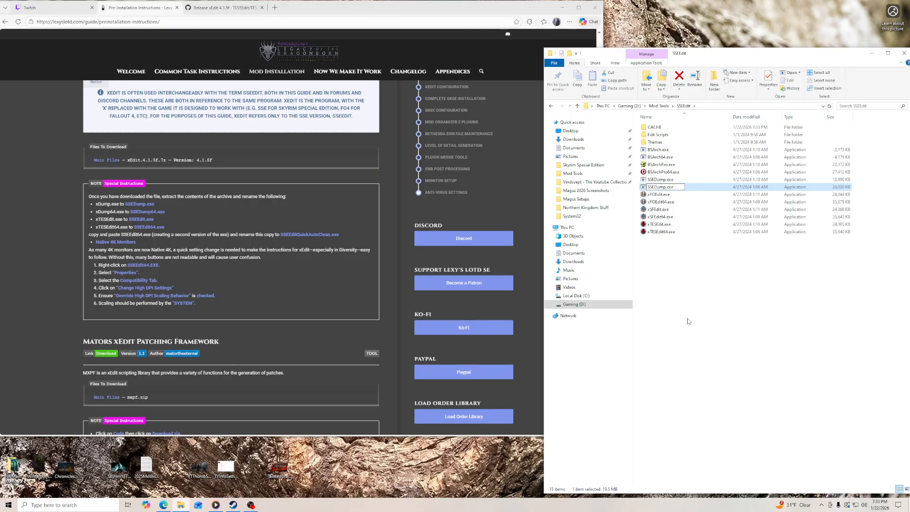
{"action": "type", "text": "64"}
{"action": "key", "text": "Return"}
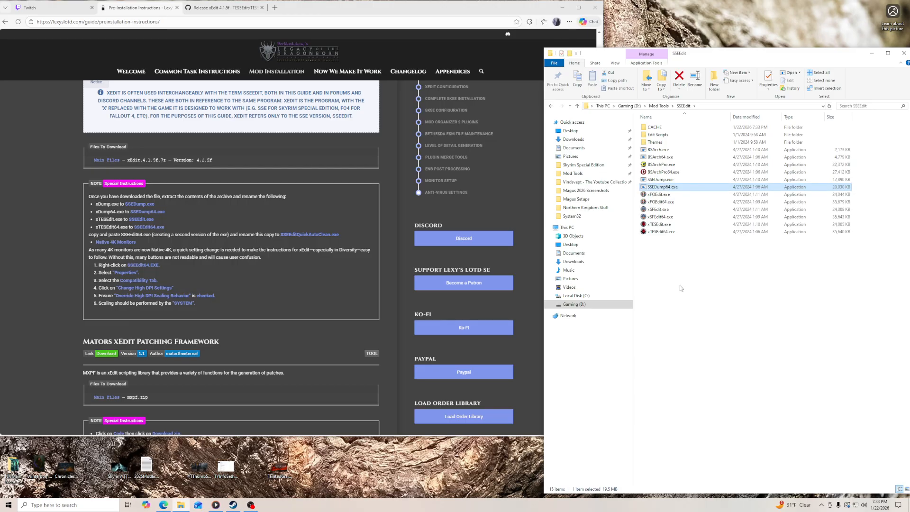
- Rename xTESEdit.exe as SSEEdit.exe
{"action": "right_click", "coordinate": [662, 225]}
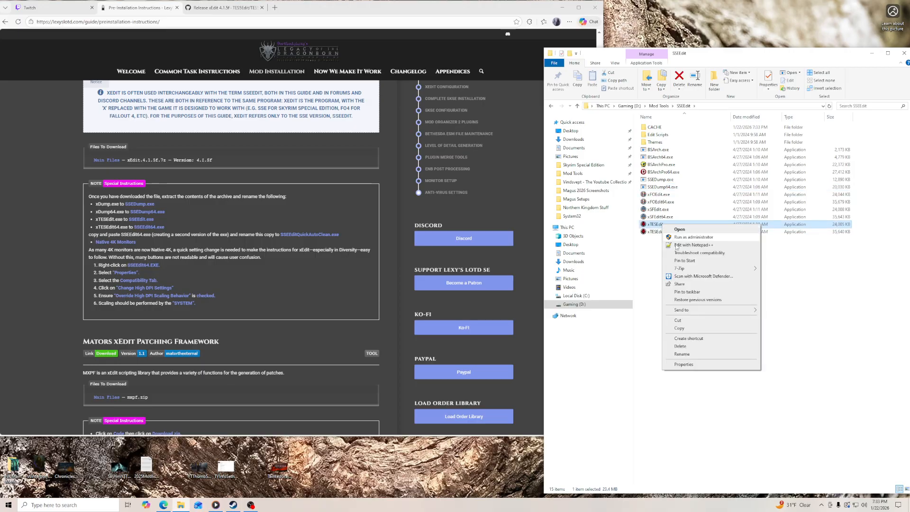
{"action": "left_click", "coordinate": [690, 354]}
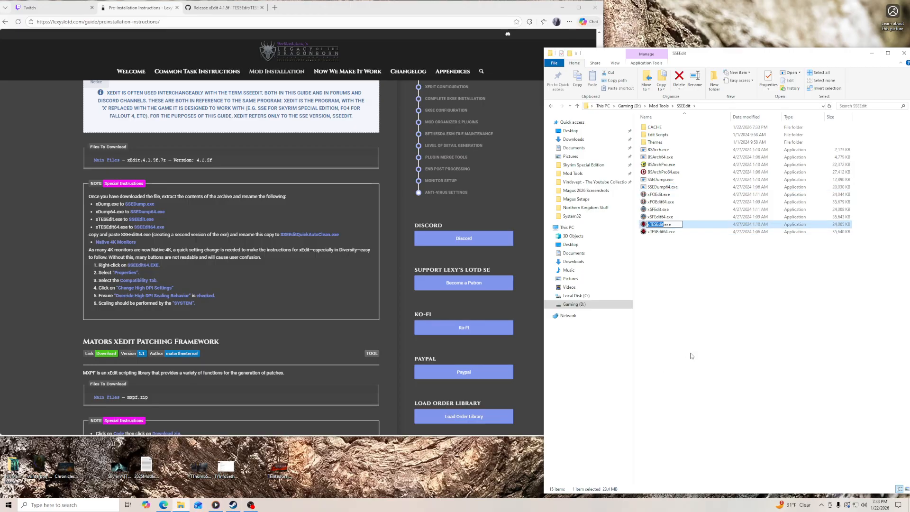
{"action": "type", "text": "SS"}
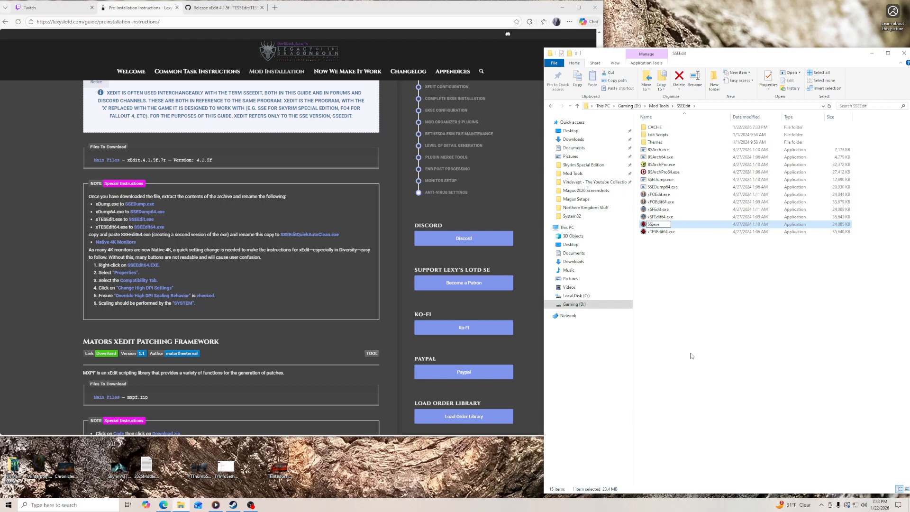
{"action": "type", "text": "EEdit"}
{"action": "key", "text": "Return"}
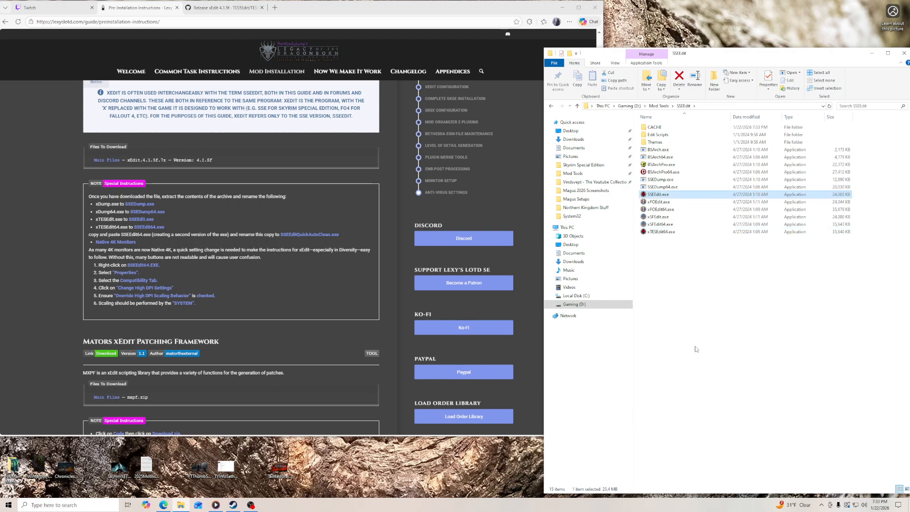
- Rename xTESEdit64.exe as SSEEdit64.exe
{"action": "right_click", "coordinate": [666, 233]}
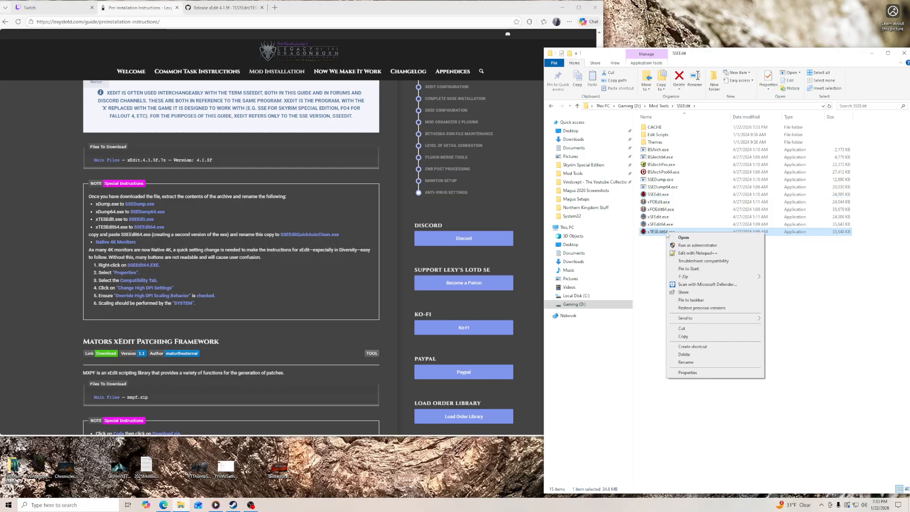
{"action": "left_click", "coordinate": [690, 362]}
{"action": "type", "text": "SSEEdit"}
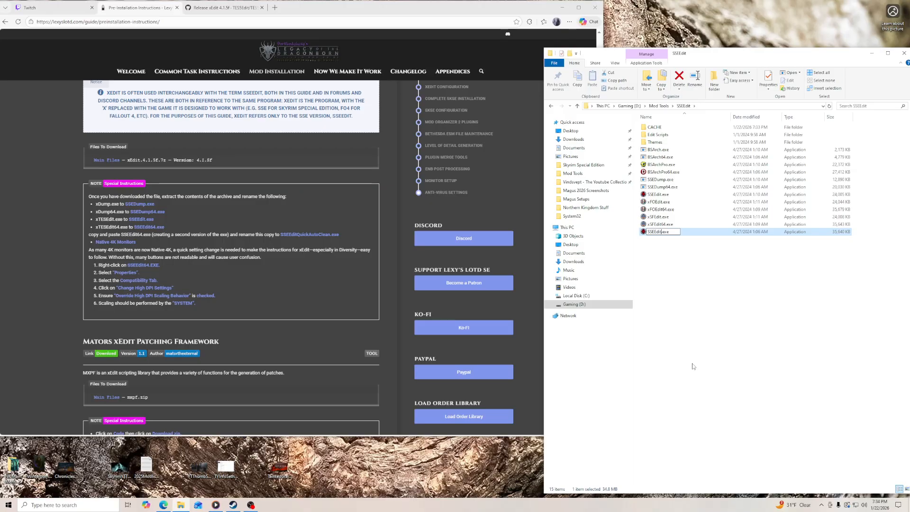
{"action": "type", "text": "64"}
{"action": "key", "text": "Return"}
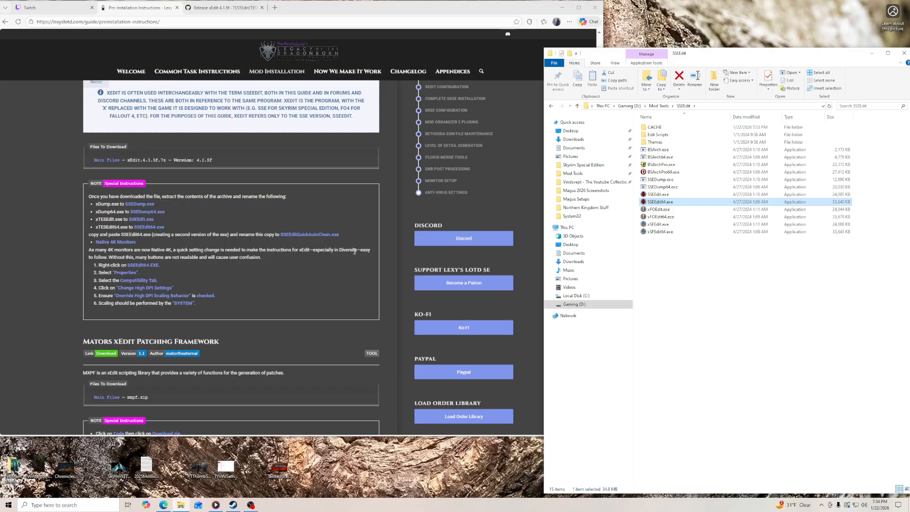
- Make a second copy of SSEEdit64.exe in the same SSEEdit folder
{"action": "right_click", "coordinate": [664, 203]}
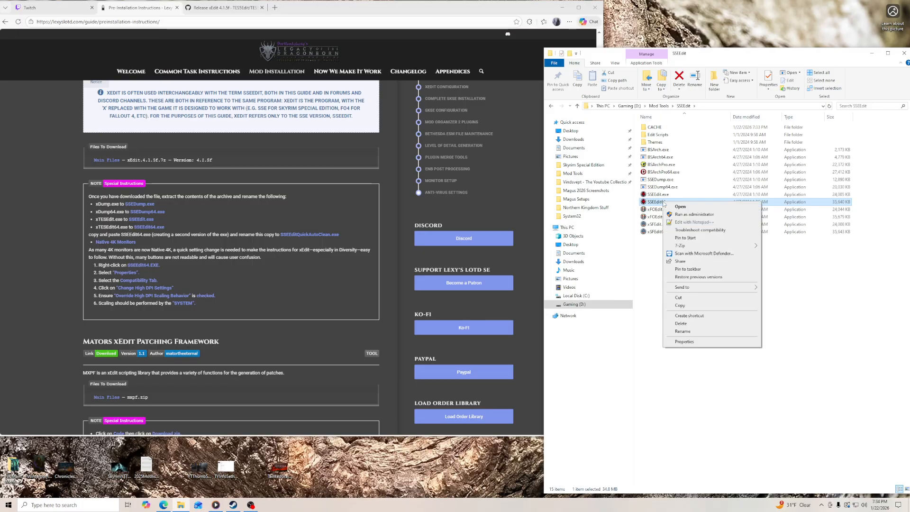
{"action": "left_click", "coordinate": [692, 307]}
{"action": "left_click", "coordinate": [693, 310]}
{"action": "right_click", "coordinate": [692, 310]}
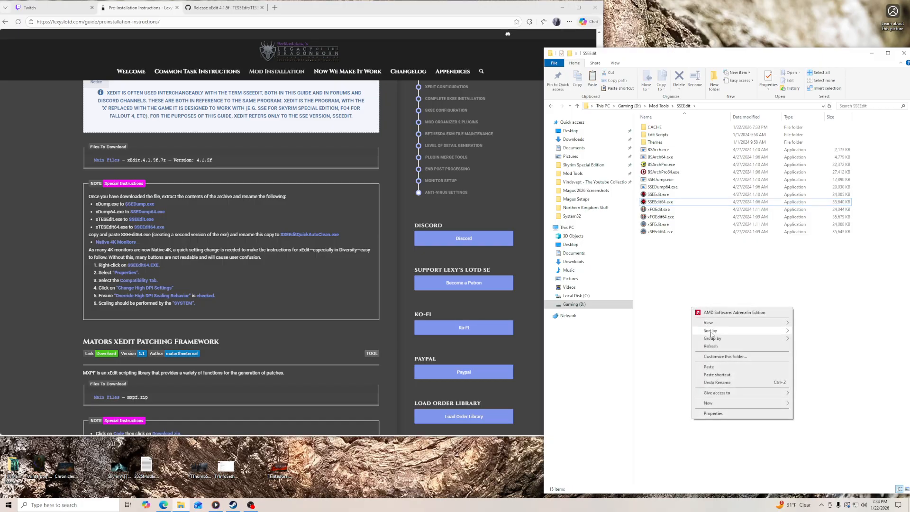
{"action": "left_click", "coordinate": [706, 369]}
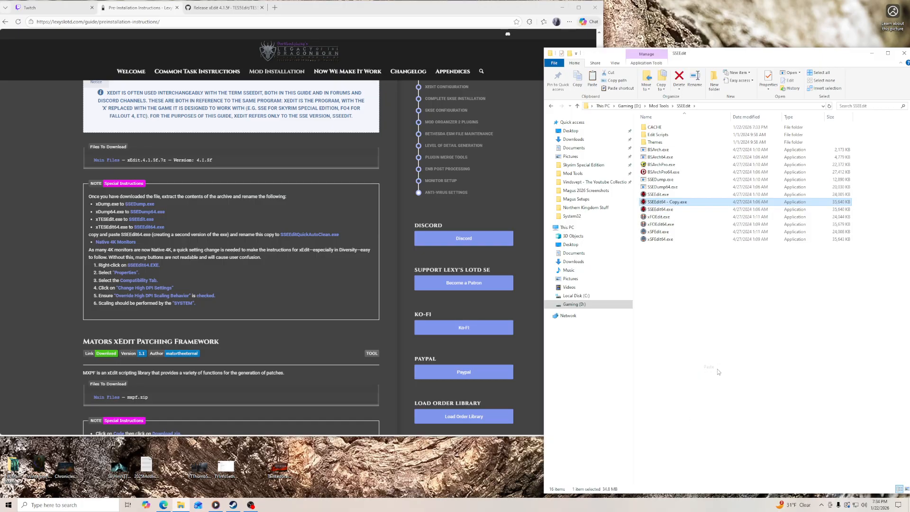
- Rename the copy of SSEEdit64.exe as SSEEditQuickAutoClean.exe
{"action": "right_click", "coordinate": [681, 204]}
{"action": "left_click", "coordinate": [714, 340]}
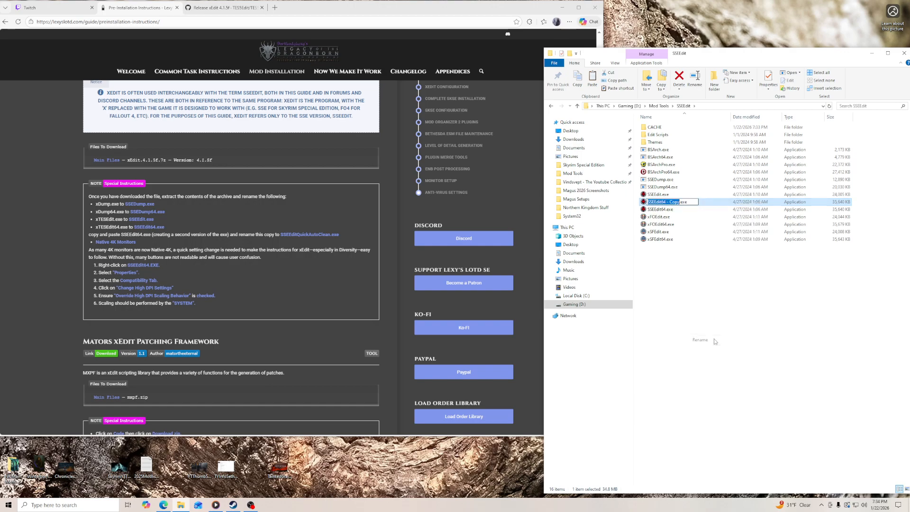
{"action": "type", "text": "SSE"}
{"action": "type", "text": "EditQuick"}
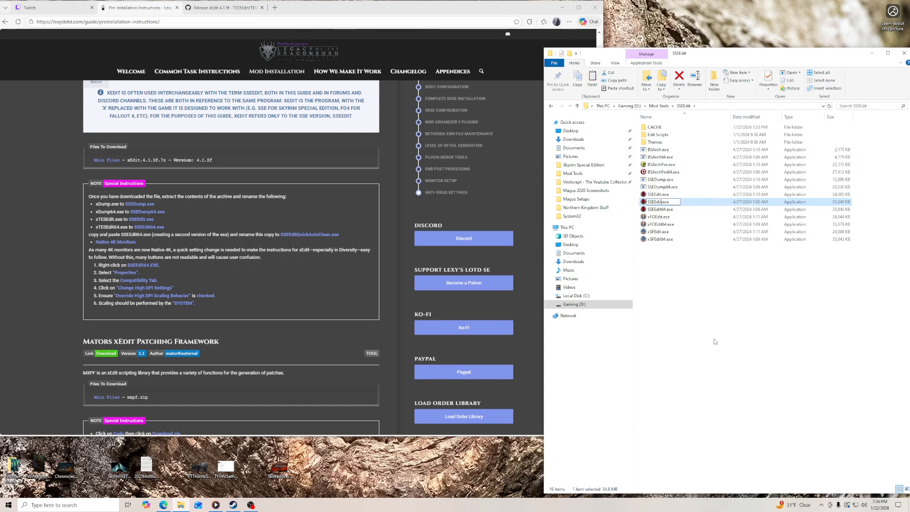
{"action": "type", "text": "Auto"}
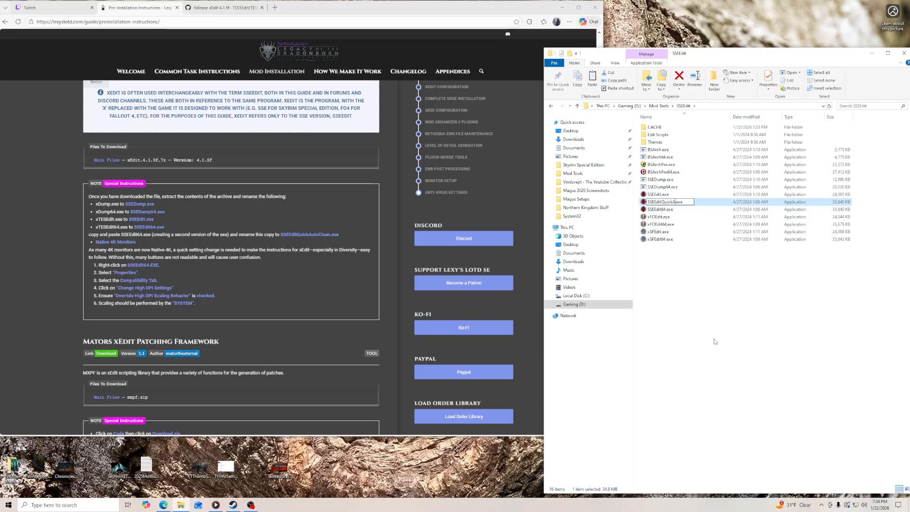
{"action": "type", "text": "Clean"}
{"action": "key", "text": "Return"}
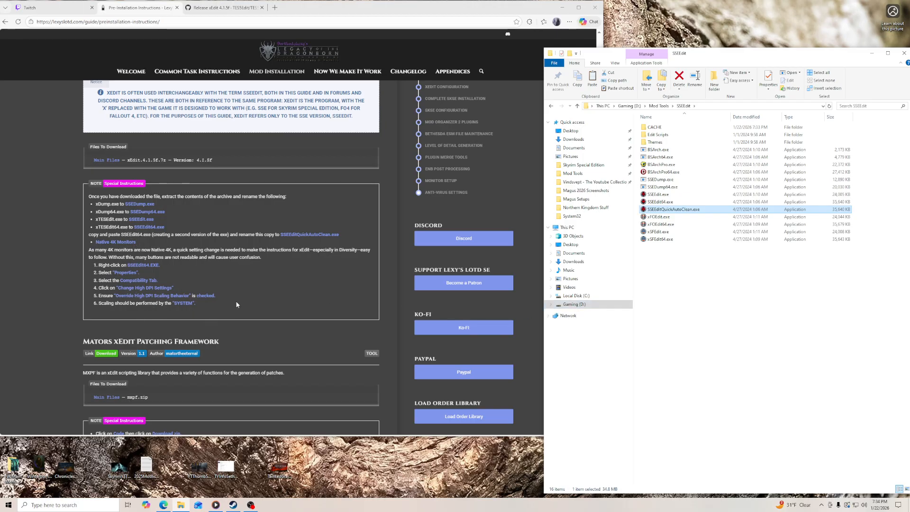
- Bring up the guide's Mators xEdit Patching Framework section and open the Edit Scripts folder inside SSEEdit beside it
{"action": "scroll", "coordinate": [355, 303], "scroll_direction": "down", "scroll_amount": 3}
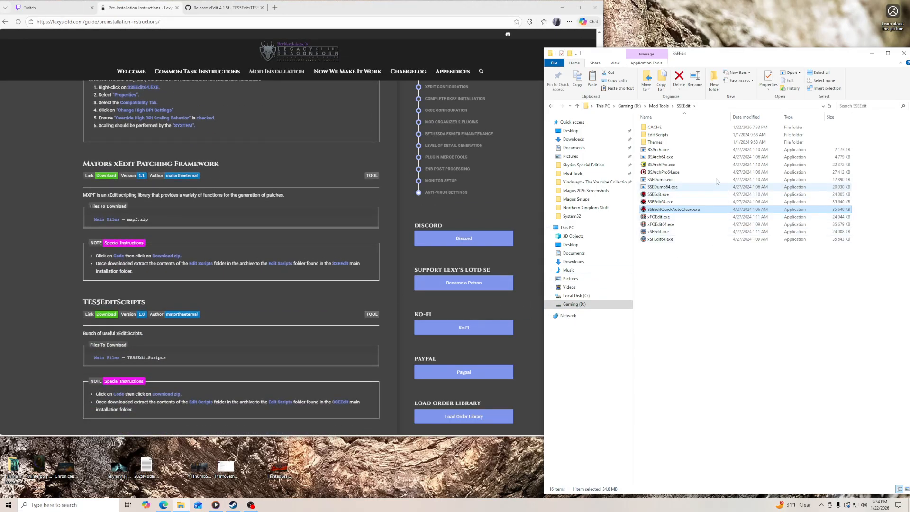
{"action": "left_click_drag", "start_coordinate": [340, 15], "coordinate": [416, 14]}
{"action": "left_click", "coordinate": [696, 59]}
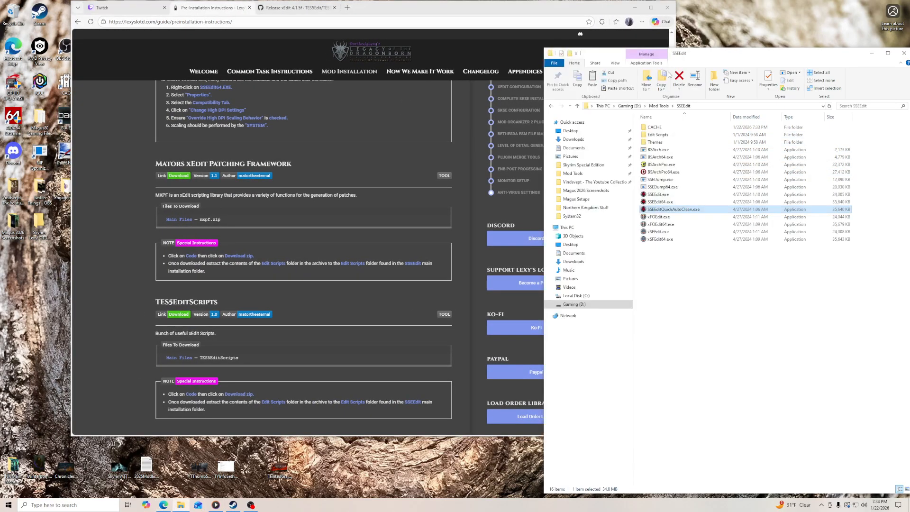
{"action": "left_click", "coordinate": [657, 136]}
{"action": "double_click", "coordinate": [658, 136]}
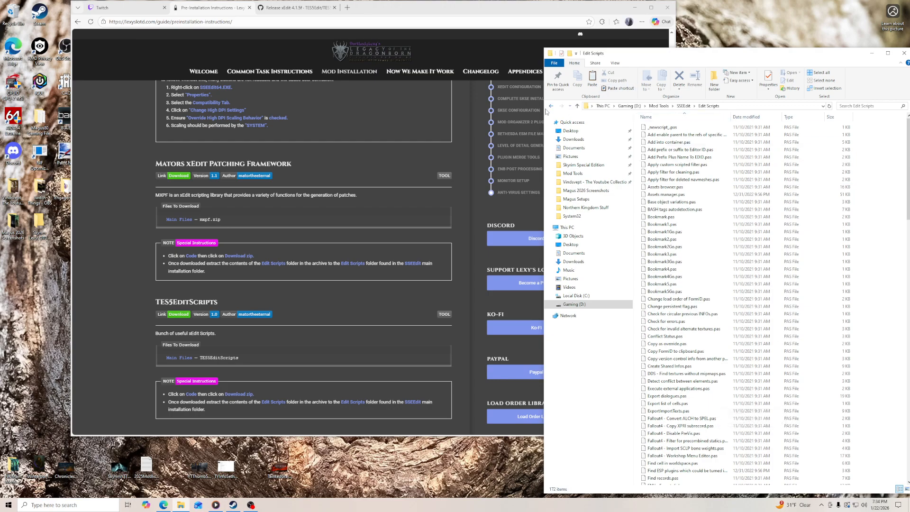
- Enlarge the Edit Scripts window and place it beside the guide page
{"action": "left_click_drag", "start_coordinate": [545, 111], "coordinate": [520, 111]}
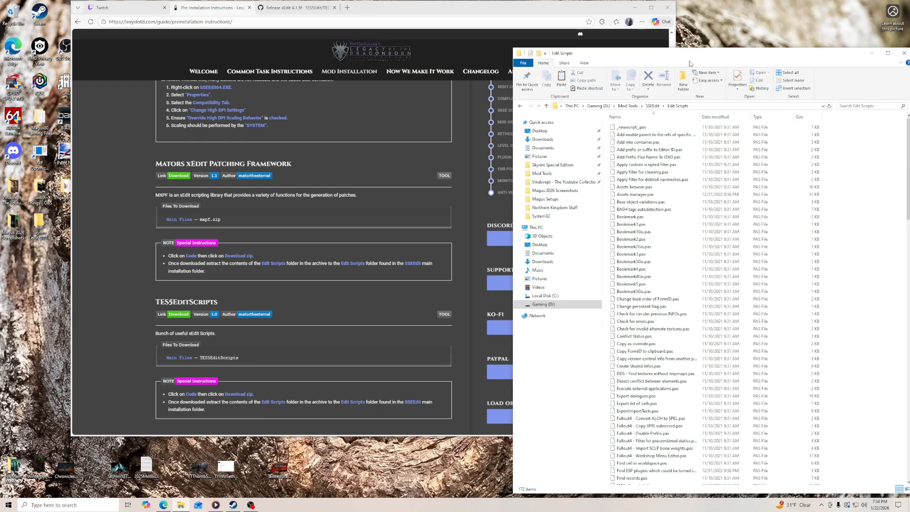
{"action": "left_click_drag", "start_coordinate": [688, 63], "coordinate": [645, 53]}
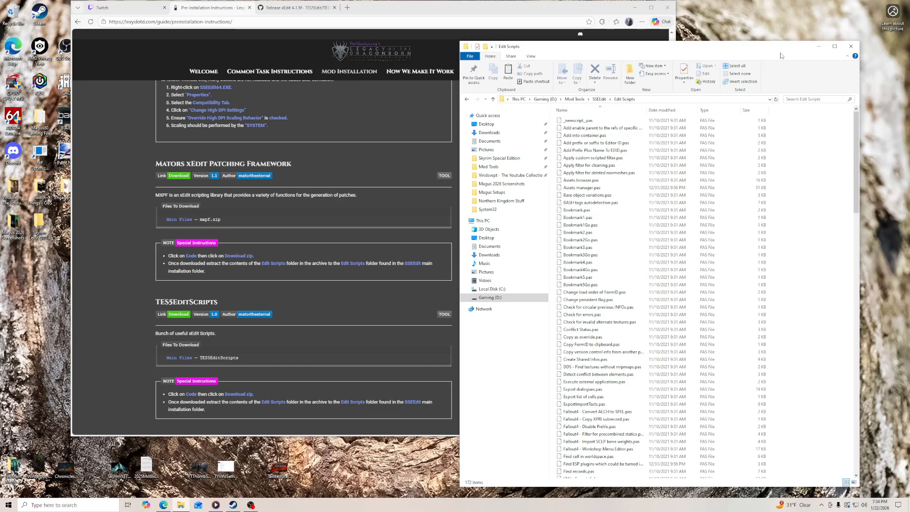
{"action": "mouse_move", "coordinate": [833, 45]}
{"action": "left_mouse_down"}
{"action": "mouse_move", "coordinate": [890, 33]}
{"action": "mouse_move", "coordinate": [841, 50]}
{"action": "left_mouse_up"}
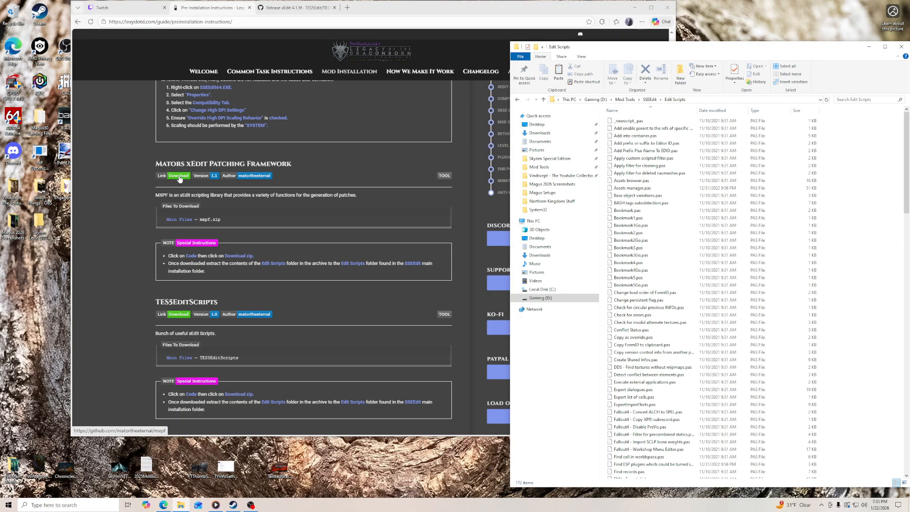
- Download the Mators xEdit Patching Framework repository as a ZIP, put mxpf-master.zip on the desktop, and close its GitHub page
{"action": "left_click", "coordinate": [180, 178]}
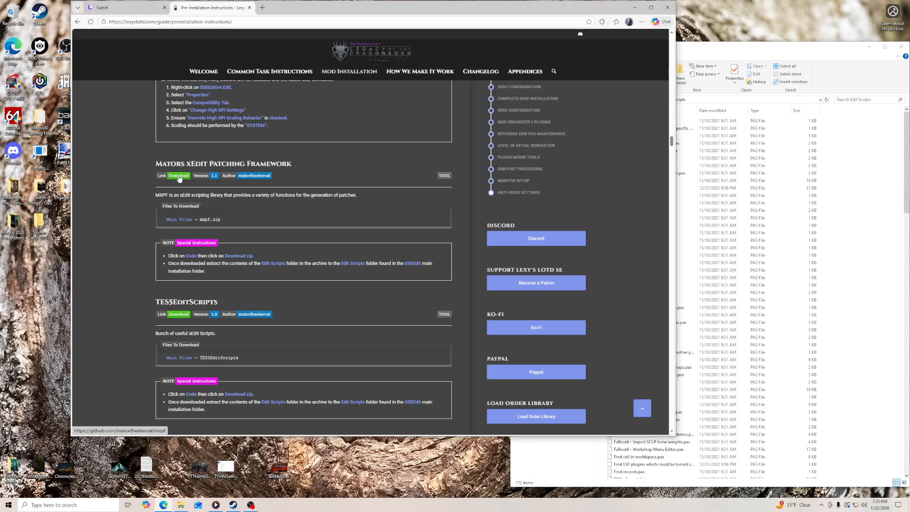
{"action": "left_click", "coordinate": [180, 177]}
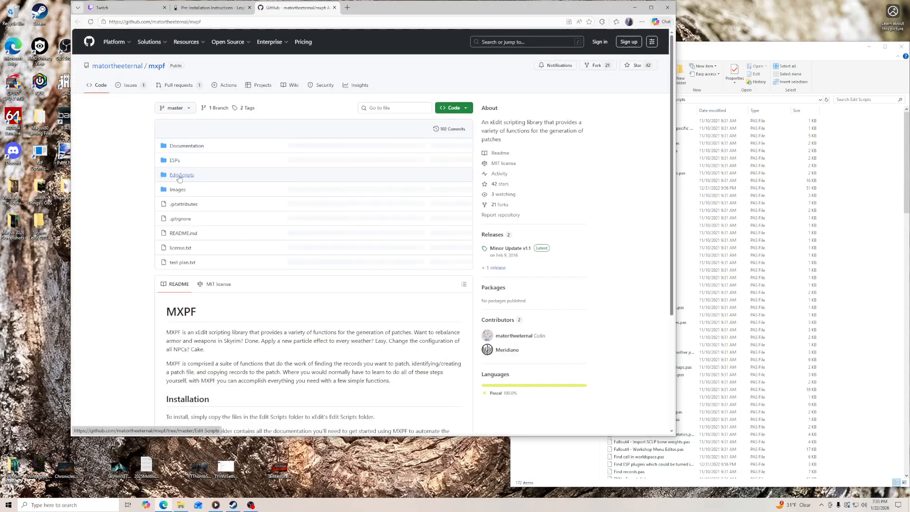
{"action": "left_click", "coordinate": [453, 109]}
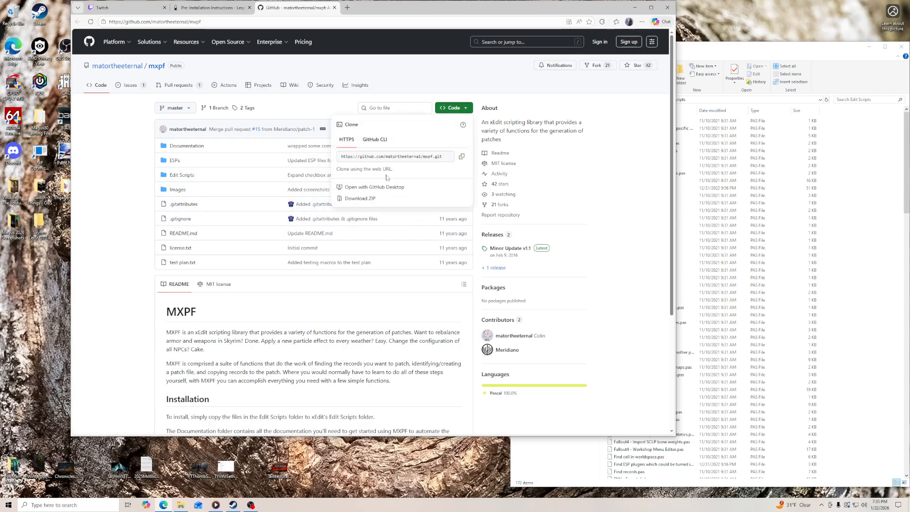
{"action": "scroll", "coordinate": [212, 305], "scroll_direction": "down", "scroll_amount": 3}
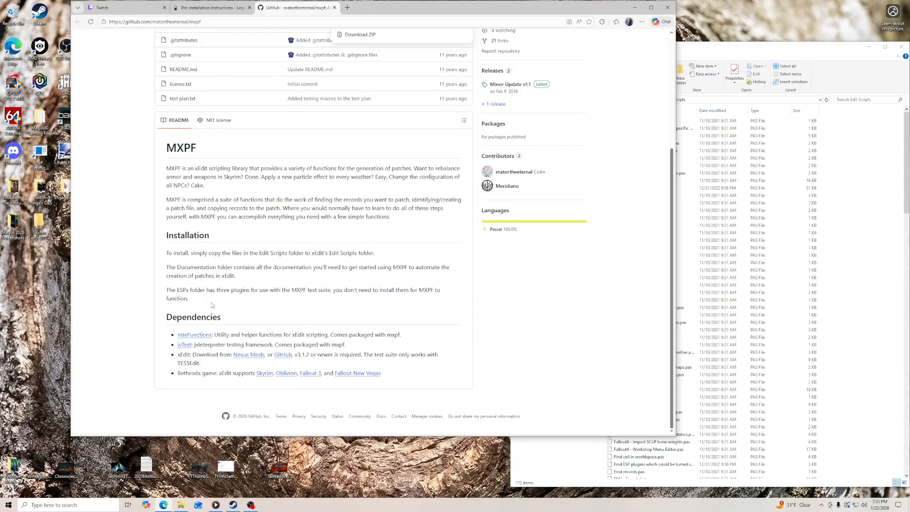
{"action": "scroll", "coordinate": [212, 305], "scroll_direction": "up", "scroll_amount": 3}
{"action": "left_click", "coordinate": [361, 199]}
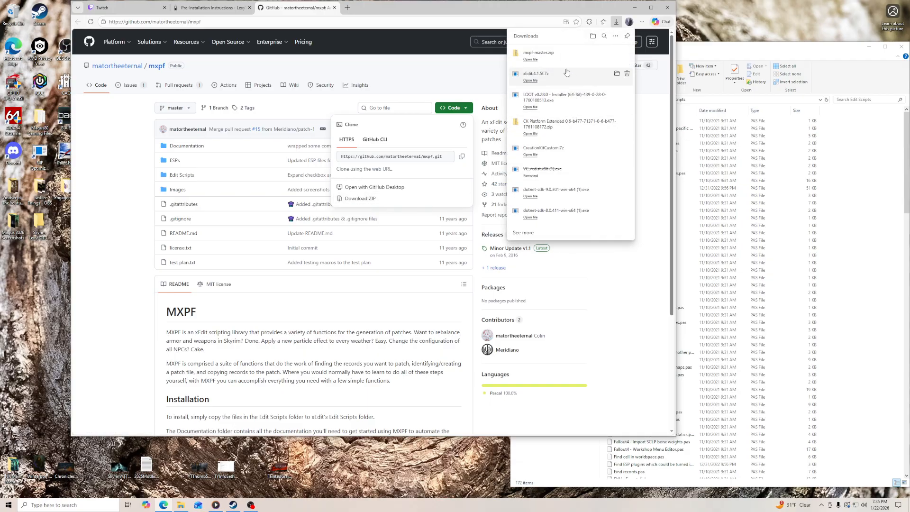
{"action": "left_click_drag", "start_coordinate": [540, 55], "coordinate": [38, 278]}
{"action": "left_click", "coordinate": [335, 8]}
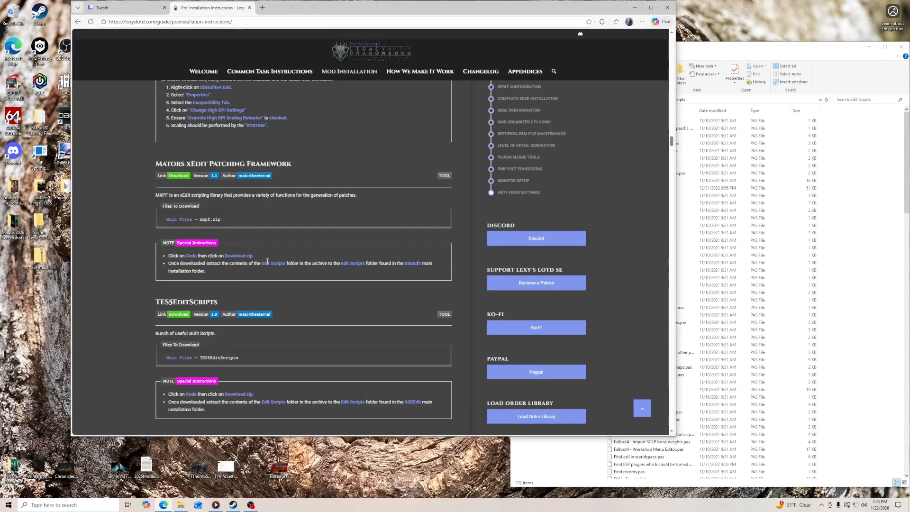
- Extract mxpf-master.zip to its own desktop folder and copy its Edit Scripts contents into SSEEdit's Edit Scripts folder
{"action": "right_click", "coordinate": [40, 259]}
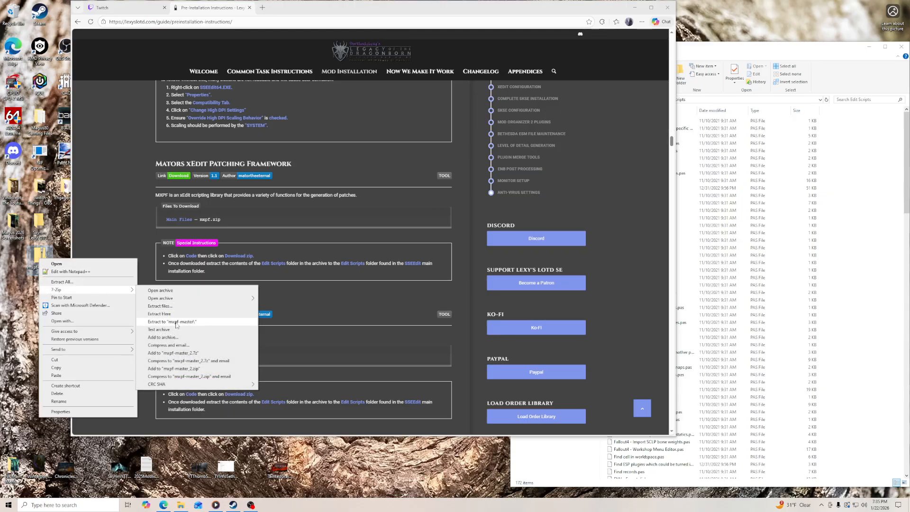
{"action": "left_click", "coordinate": [179, 322]}
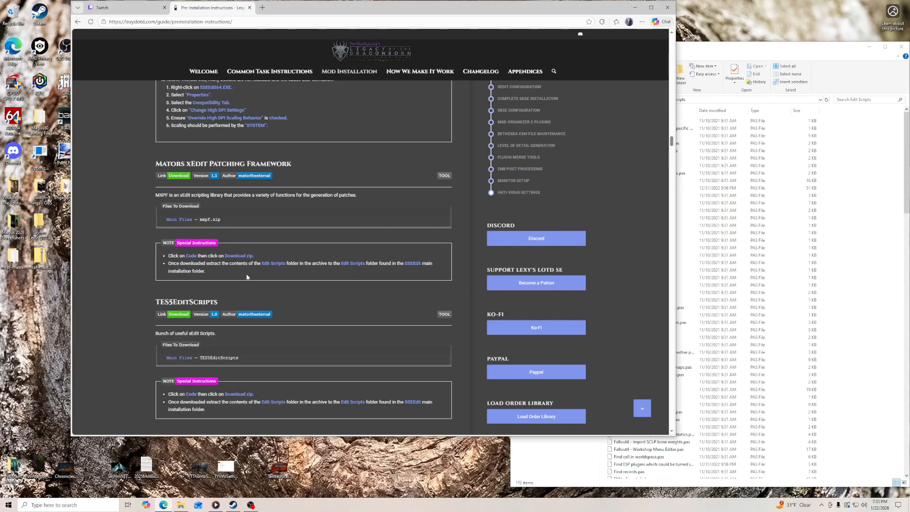
{"action": "left_click", "coordinate": [708, 49]}
{"action": "double_click", "coordinate": [13, 256]}
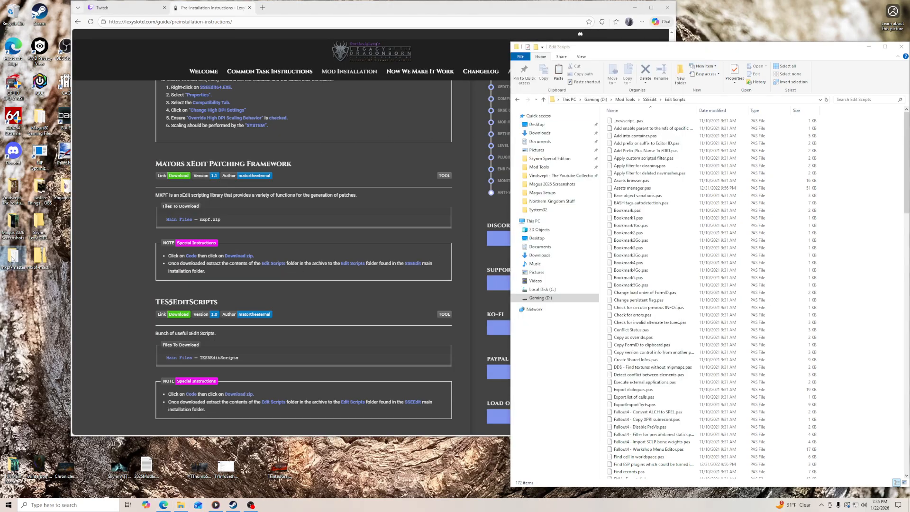
{"action": "double_click", "coordinate": [148, 88]}
{"action": "left_click_drag", "start_coordinate": [143, 139], "coordinate": [847, 431]}
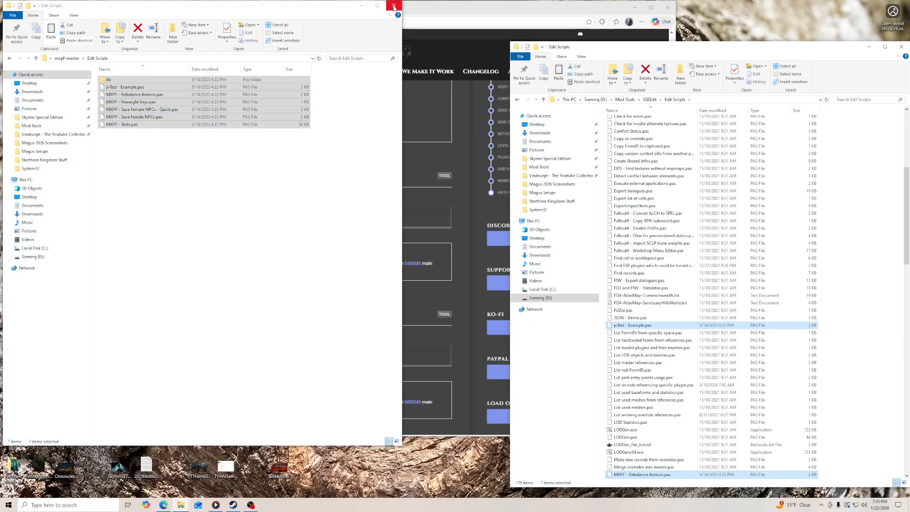
{"action": "left_click", "coordinate": [394, 6]}
- Delete the mxpf-master folder and its archive from the desktop
{"action": "right_click", "coordinate": [41, 256]}
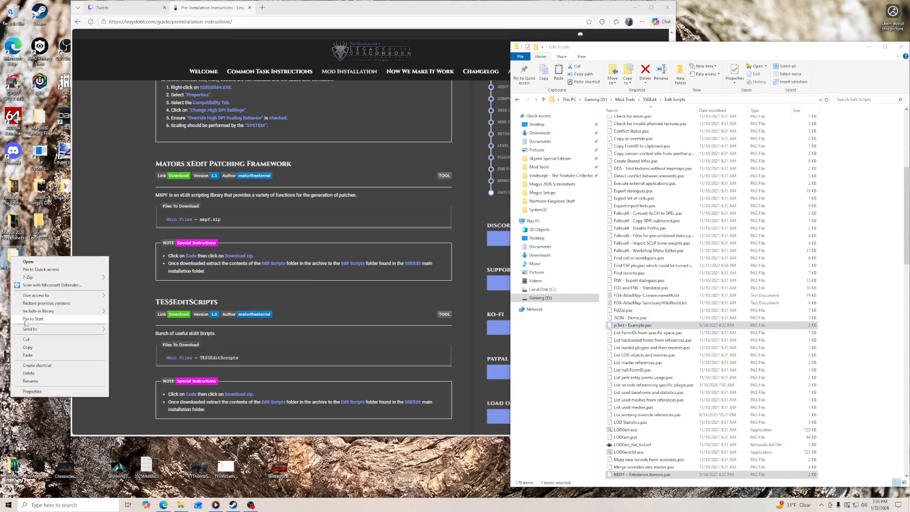
{"action": "left_click", "coordinate": [33, 376]}
{"action": "left_click", "coordinate": [133, 218]}
- Download the TES5EditScripts repository as a ZIP through the guide's link and put the archive on the desktop
{"action": "scroll", "coordinate": [131, 211], "scroll_direction": "down", "scroll_amount": 4}
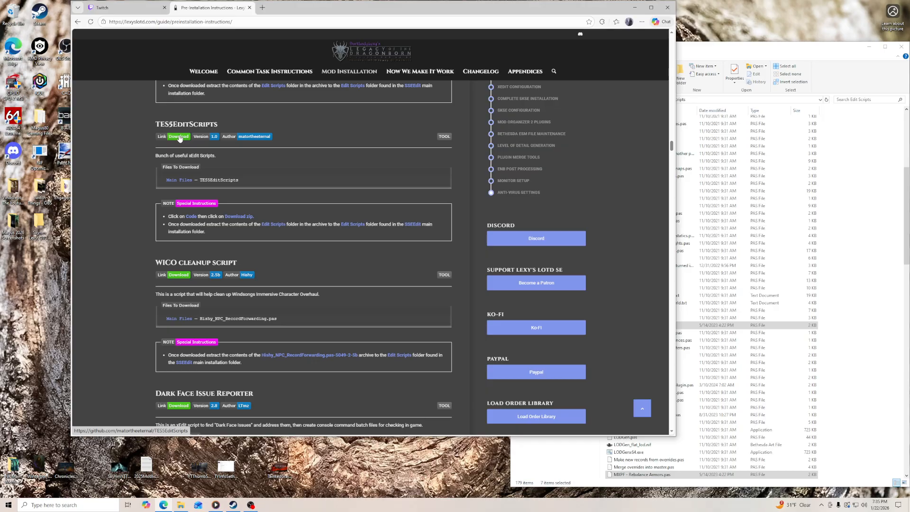
{"action": "left_click", "coordinate": [179, 136]}
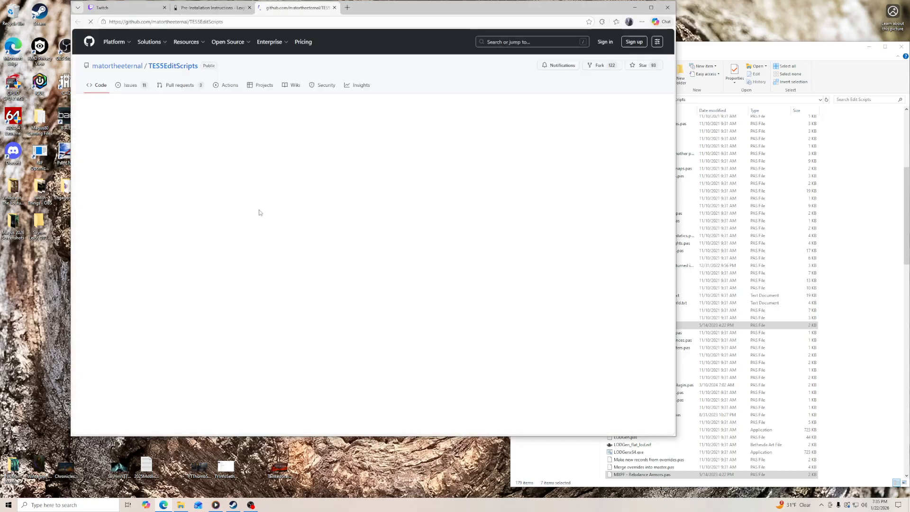
{"action": "left_click", "coordinate": [453, 108]}
{"action": "left_click", "coordinate": [370, 201]}
{"action": "left_click_drag", "start_coordinate": [546, 53], "coordinate": [29, 283]}
- Extract the TES5EditScripts archive to its own desktop folder and close its GitHub page
{"action": "right_click", "coordinate": [44, 262]}
{"action": "mouse_move", "coordinate": [86, 293]}
{"action": "left_click", "coordinate": [173, 326]}
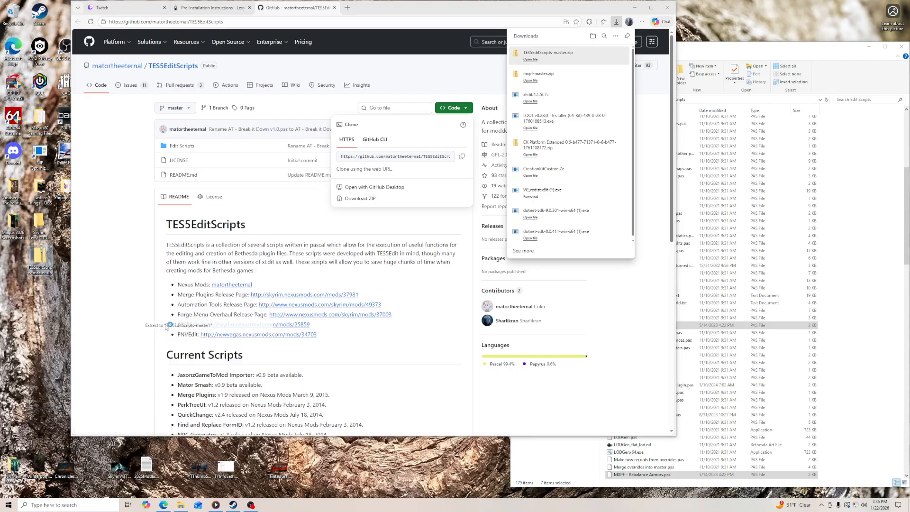
{"action": "left_click", "coordinate": [335, 9]}
{"action": "left_click", "coordinate": [335, 9]}
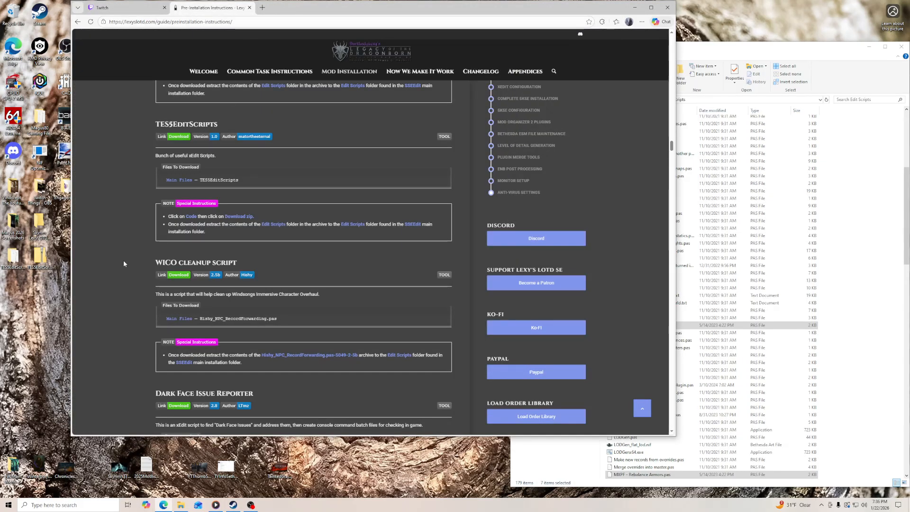
- Copy everything in the Edit Scripts folder of TES5EditScripts-master into SSEEdit's Edit Scripts folder
{"action": "scroll", "coordinate": [86, 271], "scroll_direction": "down", "scroll_amount": 3}
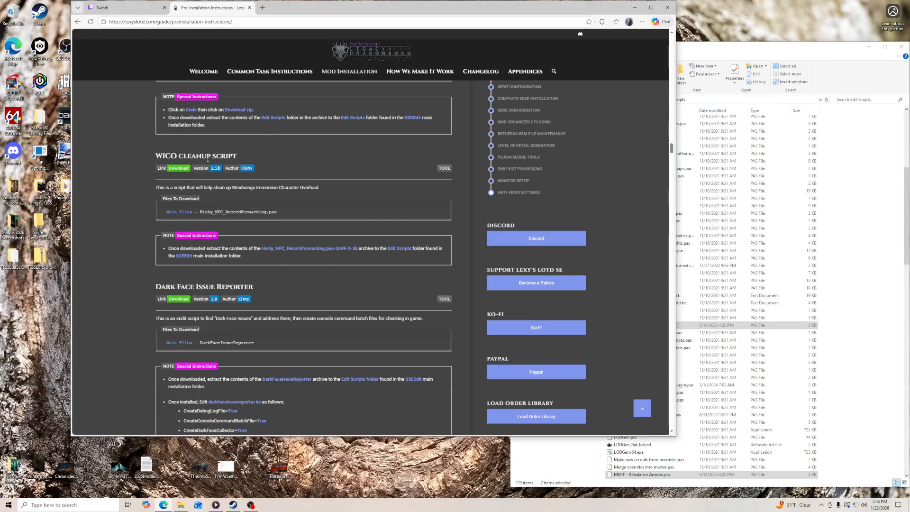
{"action": "double_click", "coordinate": [13, 257]}
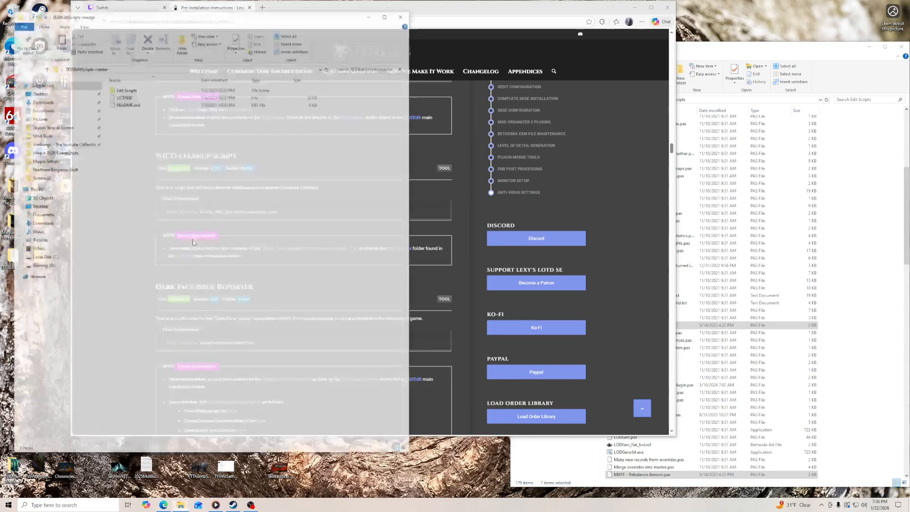
{"action": "double_click", "coordinate": [146, 90]}
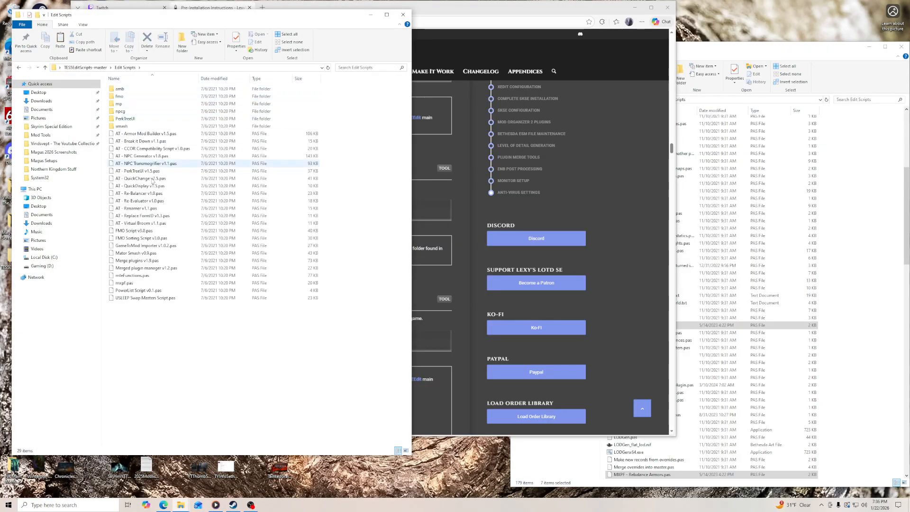
{"action": "left_click_drag", "start_coordinate": [173, 317], "coordinate": [131, 88]}
{"action": "left_click_drag", "start_coordinate": [140, 144], "coordinate": [855, 401]}
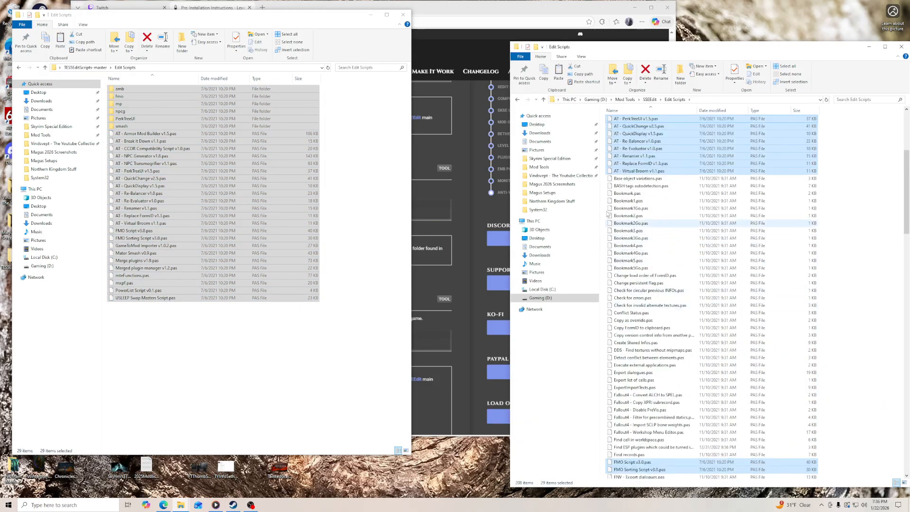
- Close the TES5EditScripts source window and delete its extracted folder and archive from the desktop
{"action": "left_click", "coordinate": [403, 16]}
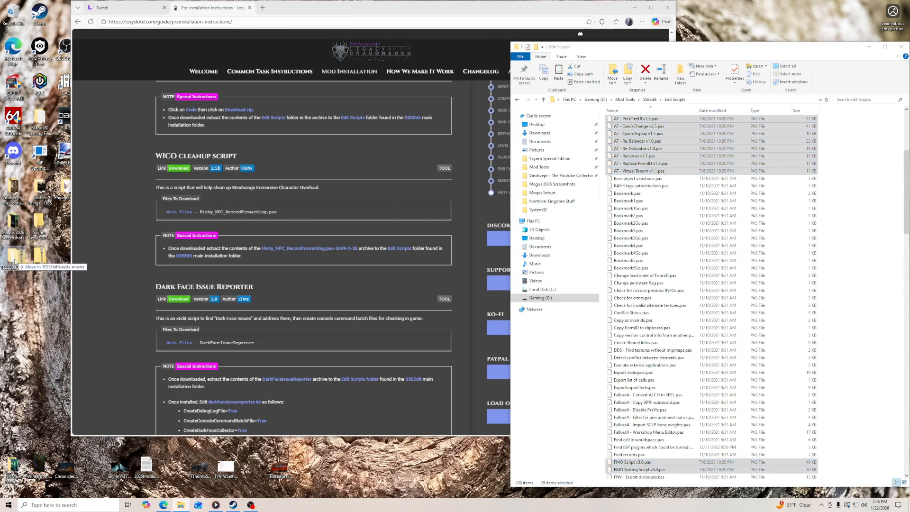
{"action": "right_click", "coordinate": [14, 262]}
{"action": "left_click", "coordinate": [31, 376]}
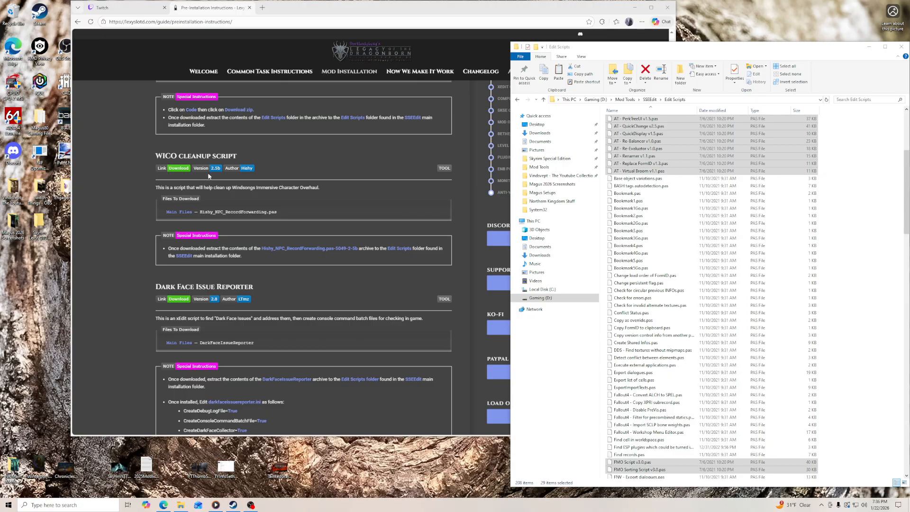
- Manually download Hishy_NPC_RecordForwarding.pas version 2.5b from the WICO cleanup script's Nexus page and put the archive on the desktop
{"action": "scroll", "coordinate": [151, 202], "scroll_direction": "up", "scroll_amount": 3}
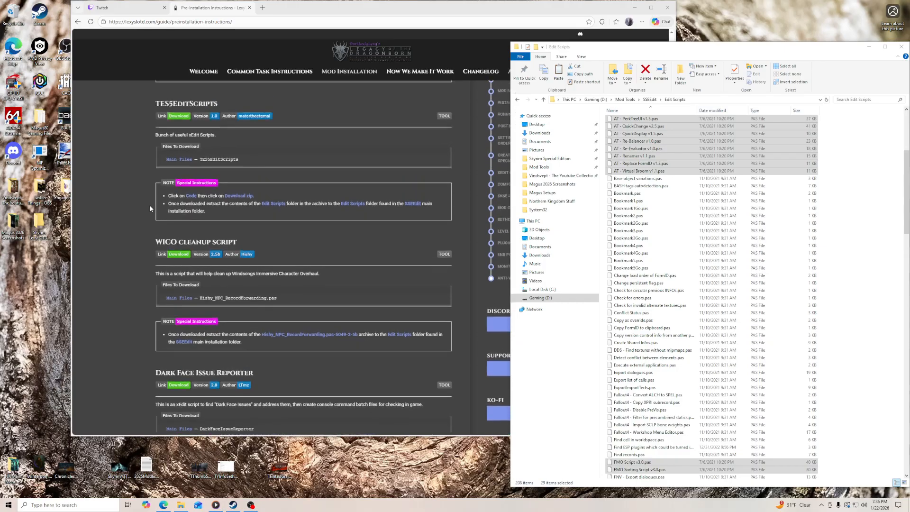
{"action": "scroll", "coordinate": [150, 205], "scroll_direction": "down", "scroll_amount": 4}
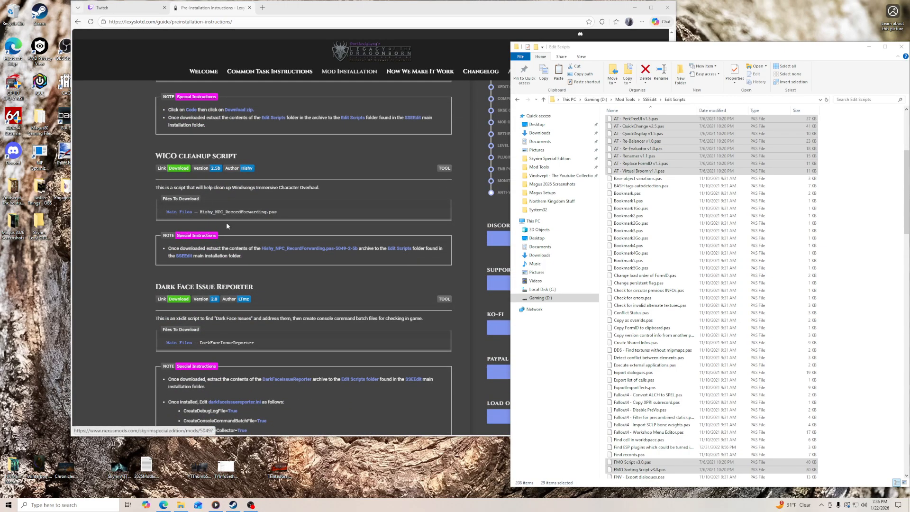
{"action": "left_click", "coordinate": [180, 170]}
{"action": "left_click", "coordinate": [192, 238]}
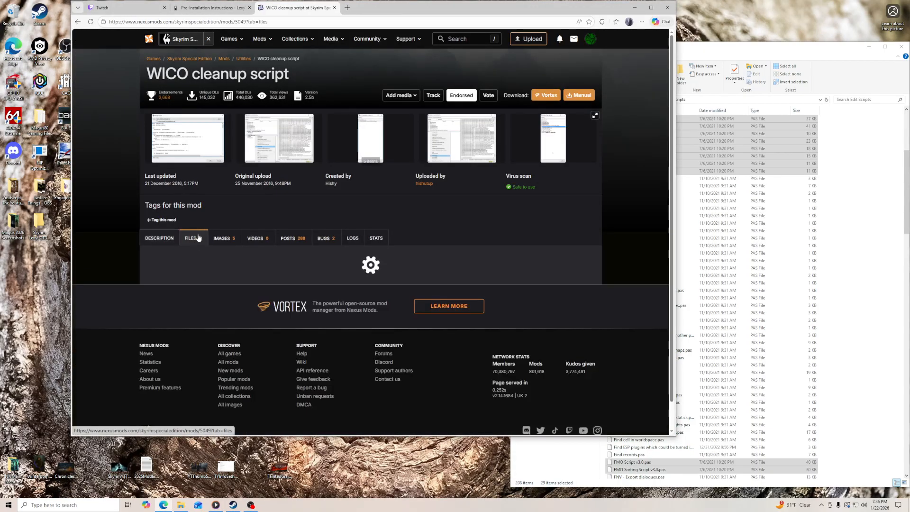
{"action": "scroll", "coordinate": [227, 199], "scroll_direction": "down", "scroll_amount": 3}
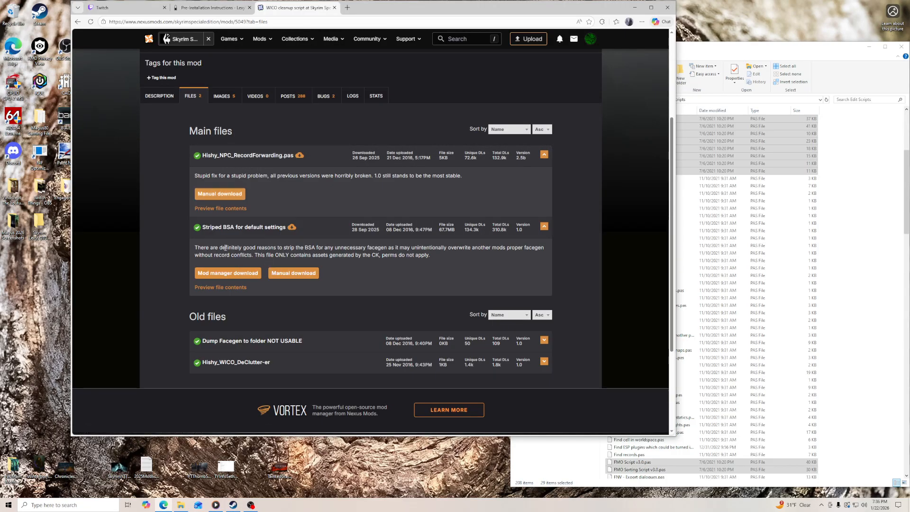
{"action": "left_click", "coordinate": [218, 195]}
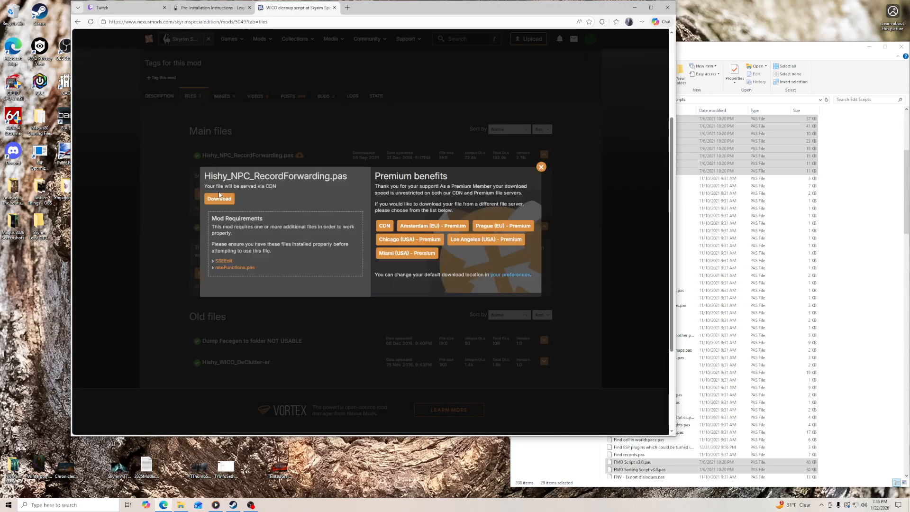
{"action": "left_click", "coordinate": [219, 198]}
{"action": "left_click_drag", "start_coordinate": [560, 67], "coordinate": [49, 280]}
- Extract the Hishy_NPC_RecordForwarding archive to its own desktop folder and close the Nexus page
{"action": "right_click", "coordinate": [50, 279]}
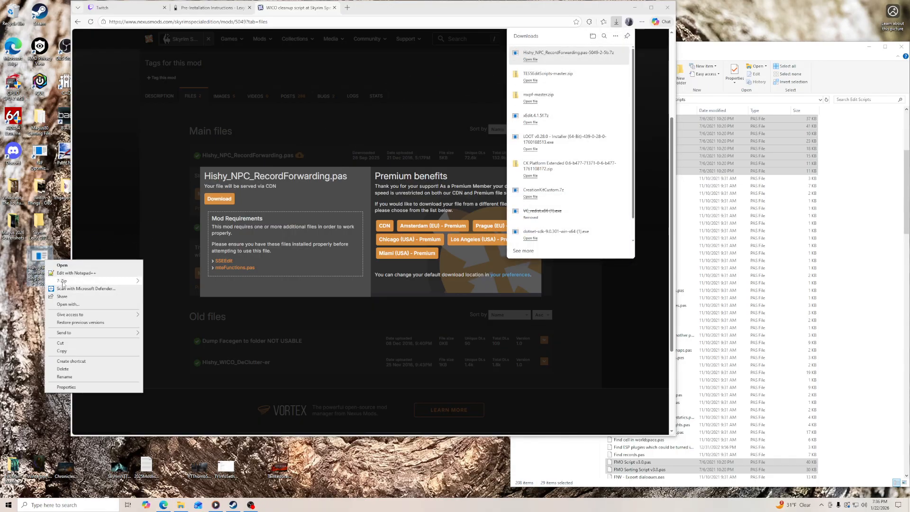
{"action": "mouse_move", "coordinate": [64, 281]}
{"action": "left_click", "coordinate": [179, 313]}
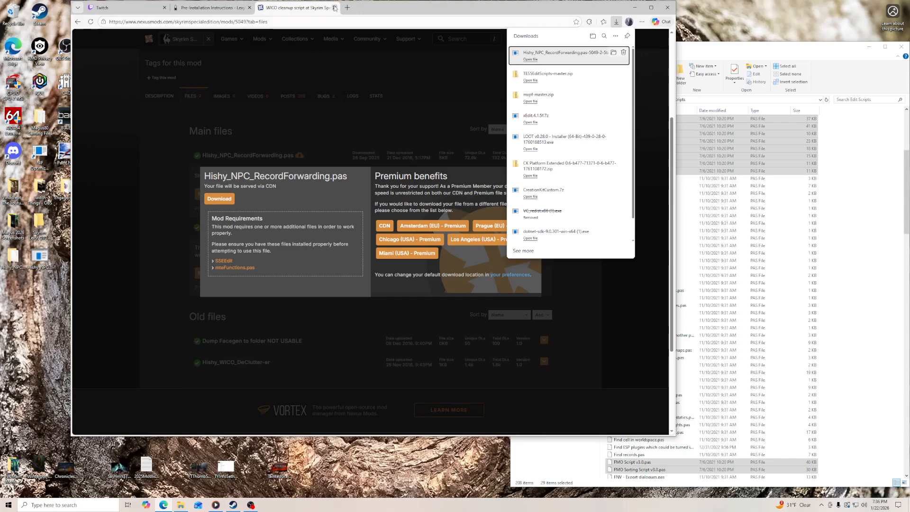
{"action": "key", "text": "ctrl+w"}
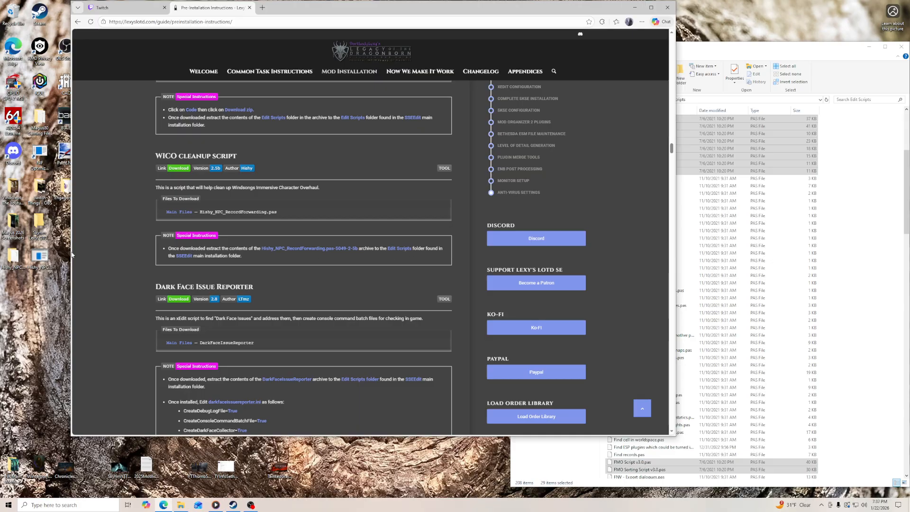
- Copy Hishy_NPC_RecordForwarding.pas from its extracted folder into SSEEdit's Edit Scripts folder and check that it is there
{"action": "double_click", "coordinate": [13, 258]}
{"action": "left_click", "coordinate": [180, 98]}
{"action": "left_click", "coordinate": [858, 429]}
{"action": "key", "text": "ctrl+v"}
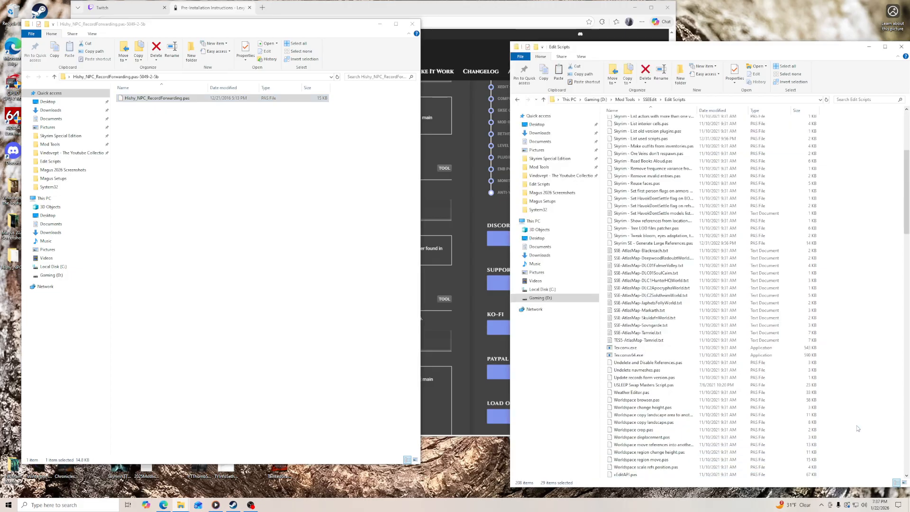
{"action": "scroll", "coordinate": [684, 407], "scroll_direction": "down", "scroll_amount": 10}
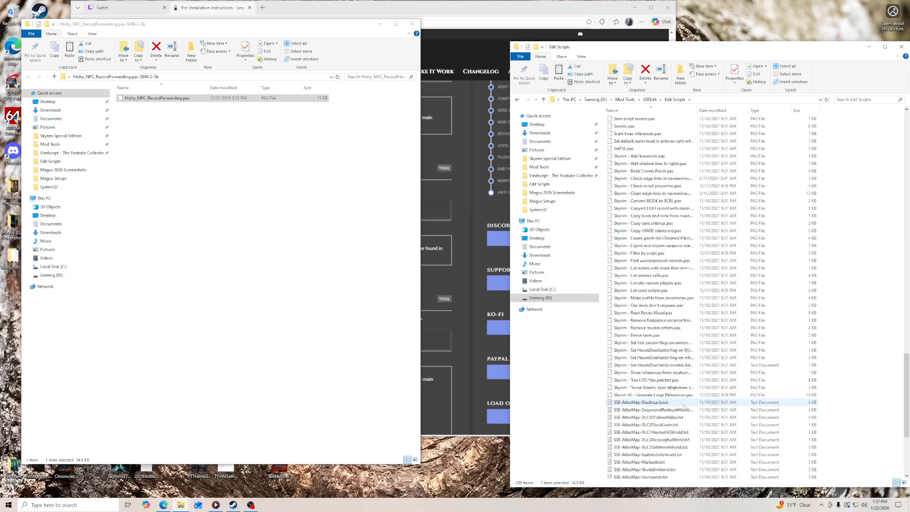
{"action": "scroll", "coordinate": [674, 373], "scroll_direction": "up", "scroll_amount": 20}
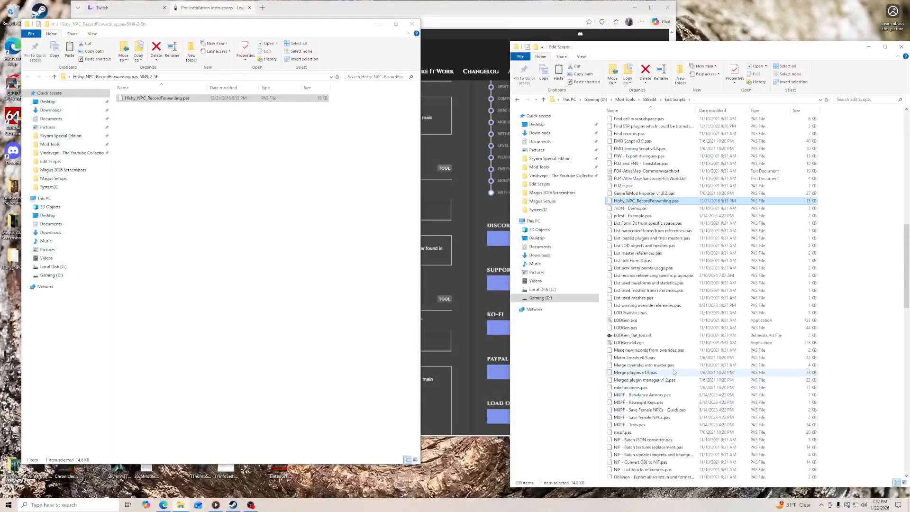
- Close the Hishy_NPC_RecordForwarding source window and delete its leftover download files from the desktop
{"action": "left_click", "coordinate": [413, 24]}
{"action": "left_click", "coordinate": [15, 257]}
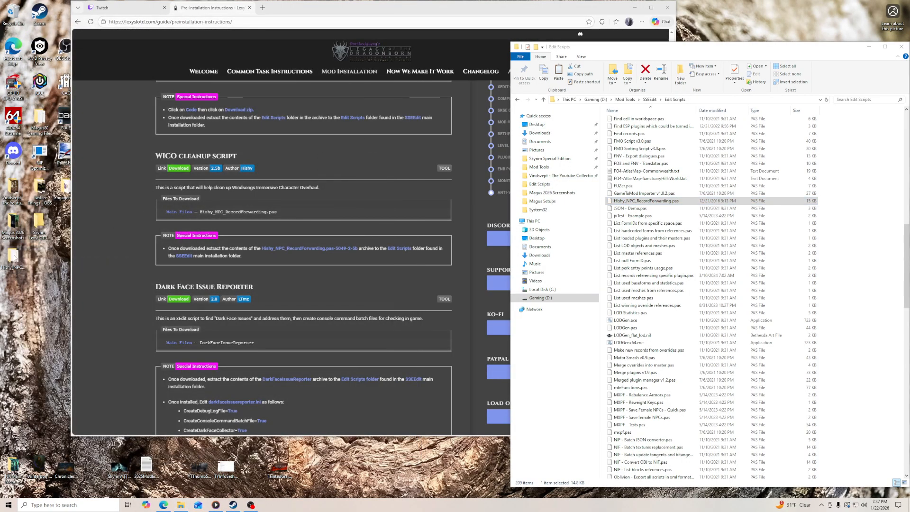
{"action": "right_click", "coordinate": [15, 257]}
{"action": "left_click", "coordinate": [38, 372]}
- Manually download DarkFaceIssueReporter version 2.8 from the Dark Face Issue Reporter Nexus page linked in the guide and put the archive on the desktop
{"action": "left_click", "coordinate": [134, 241]}
{"action": "scroll", "coordinate": [136, 246], "scroll_direction": "down", "scroll_amount": 3}
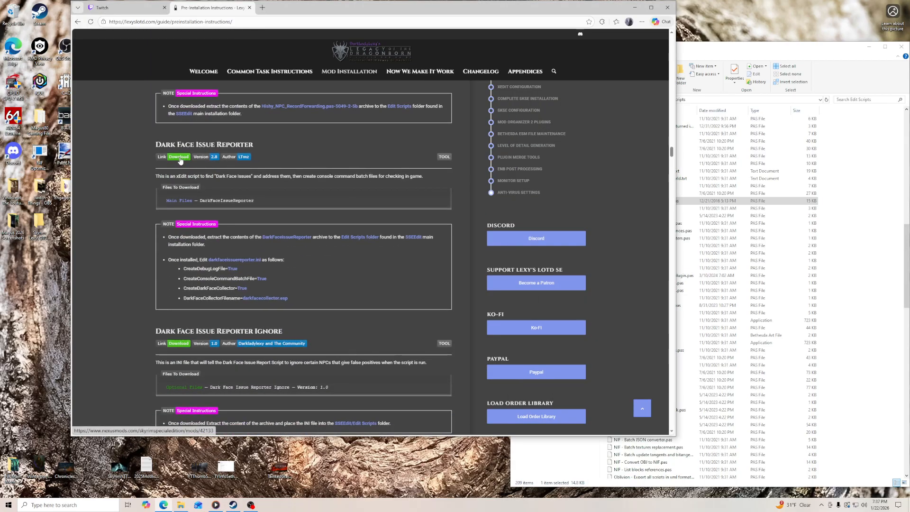
{"action": "left_click", "coordinate": [180, 158]}
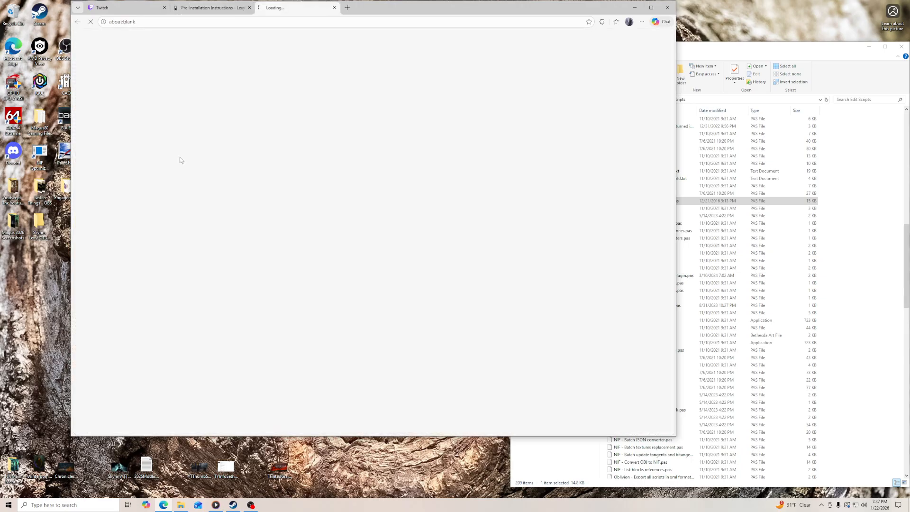
{"action": "left_click", "coordinate": [192, 315]}
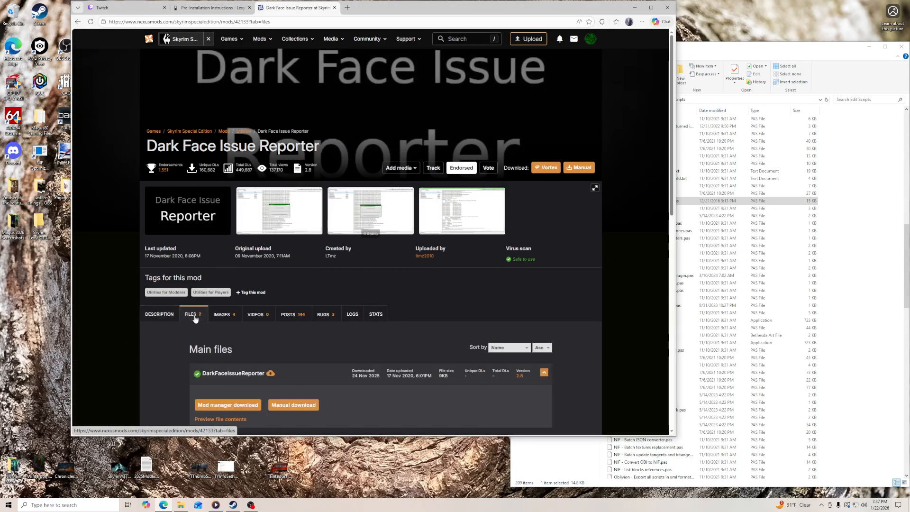
{"action": "scroll", "coordinate": [173, 346], "scroll_direction": "down", "scroll_amount": 3}
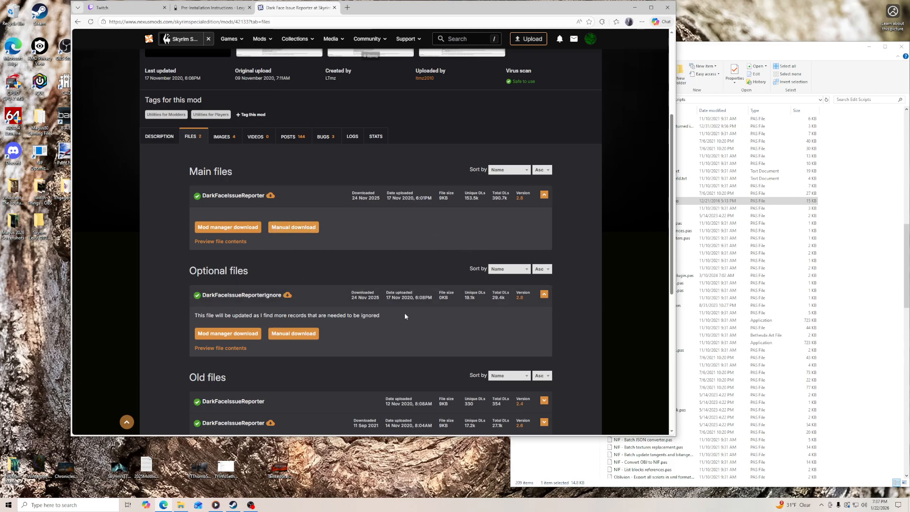
{"action": "left_click", "coordinate": [289, 227]}
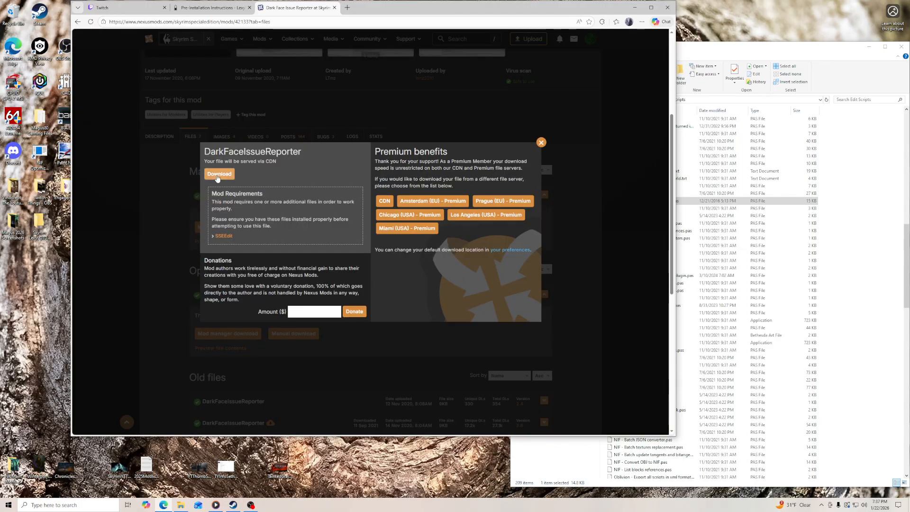
{"action": "left_click", "coordinate": [219, 173]}
{"action": "left_click_drag", "start_coordinate": [545, 55], "coordinate": [35, 274]}
- Extract the DarkFaceIssueReporter archive to its own desktop folder and close the Nexus page
{"action": "right_click", "coordinate": [41, 266]}
{"action": "mouse_move", "coordinate": [86, 285]}
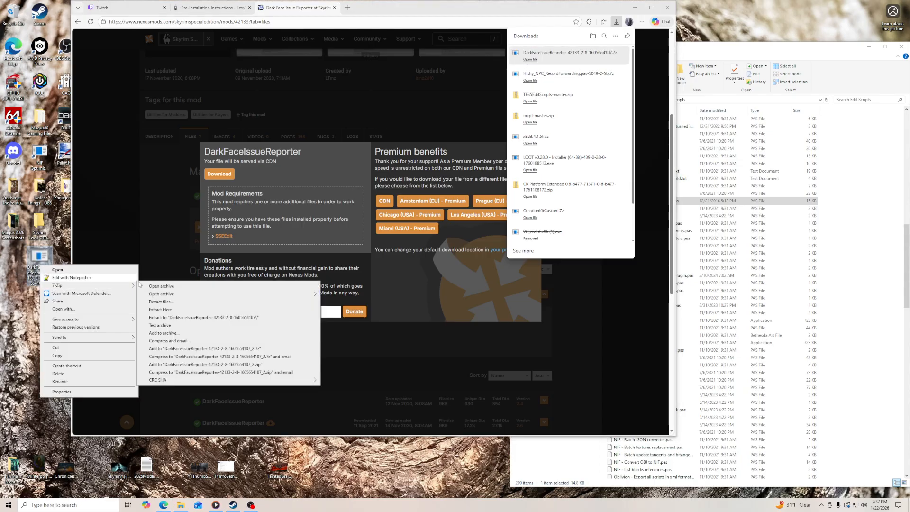
{"action": "left_click", "coordinate": [191, 317]}
{"action": "left_click", "coordinate": [334, 7]}
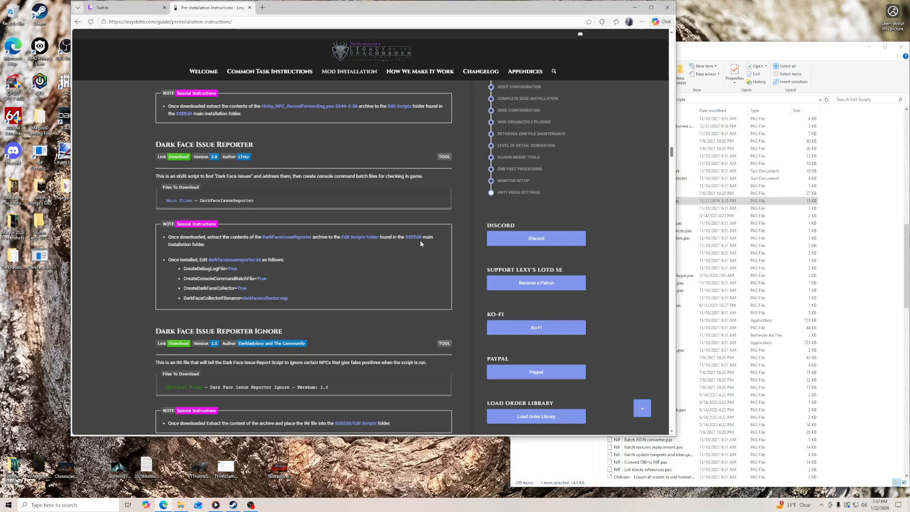
- Copy the extracted DarkFaceIssueReporter contents into SSEEdit's Edit Scripts folder, then close the source window and delete the leftover download files from the desktop
{"action": "double_click", "coordinate": [13, 258]}
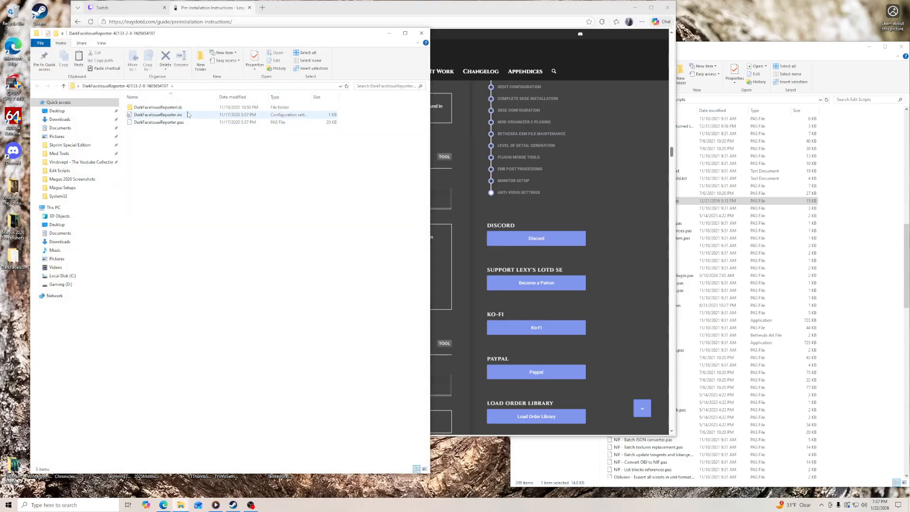
{"action": "left_click_drag", "start_coordinate": [179, 132], "coordinate": [854, 427]}
{"action": "left_click", "coordinate": [421, 34]}
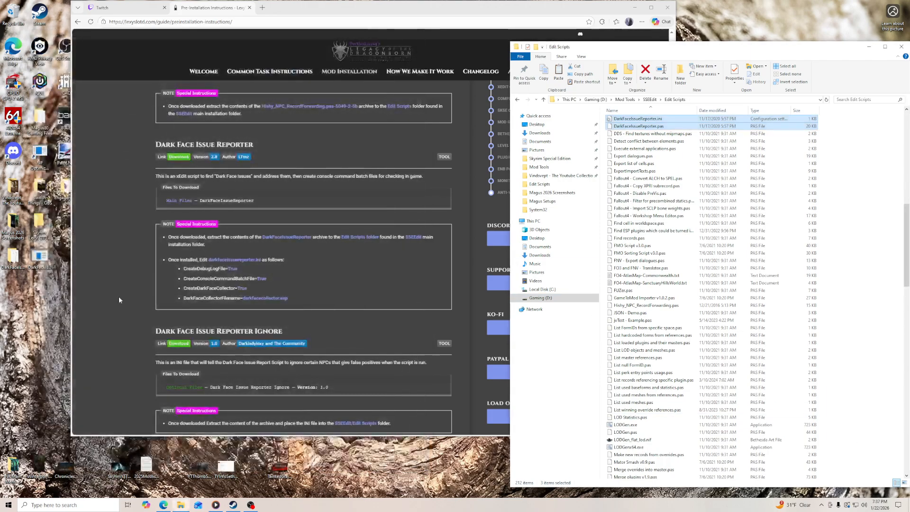
{"action": "right_click", "coordinate": [14, 262]}
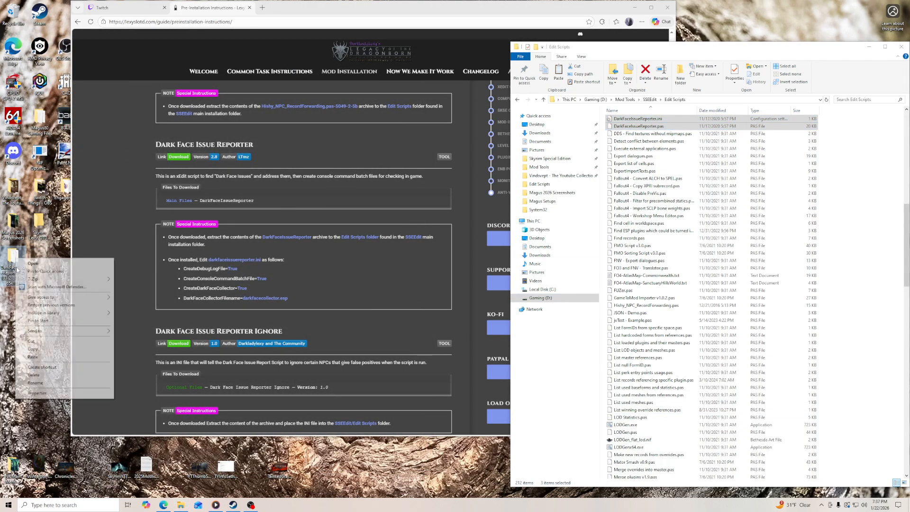
{"action": "left_click", "coordinate": [38, 374]}
- Arrange the Edit Scripts window beside the guide's instructions and open DarkFaceIssueReporter.ini in Notepad++
{"action": "left_click_drag", "start_coordinate": [399, 8], "coordinate": [354, 7]}
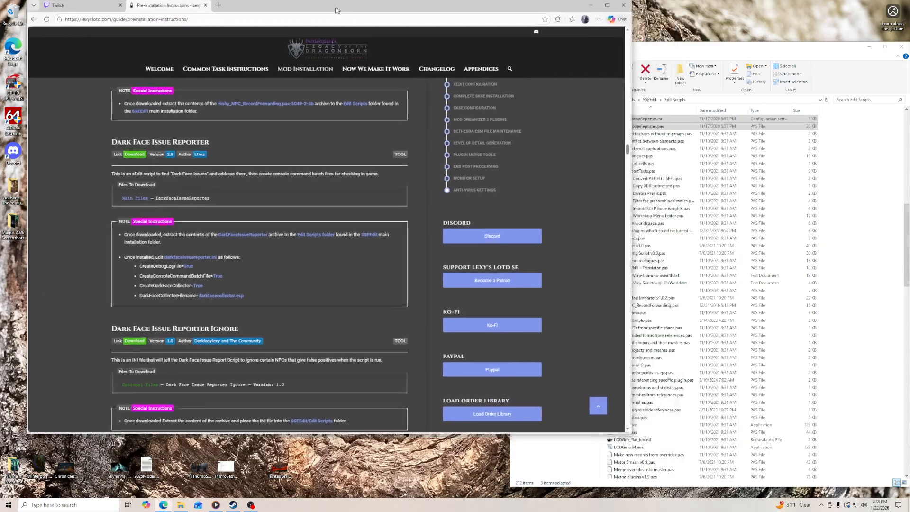
{"action": "left_click", "coordinate": [654, 55]}
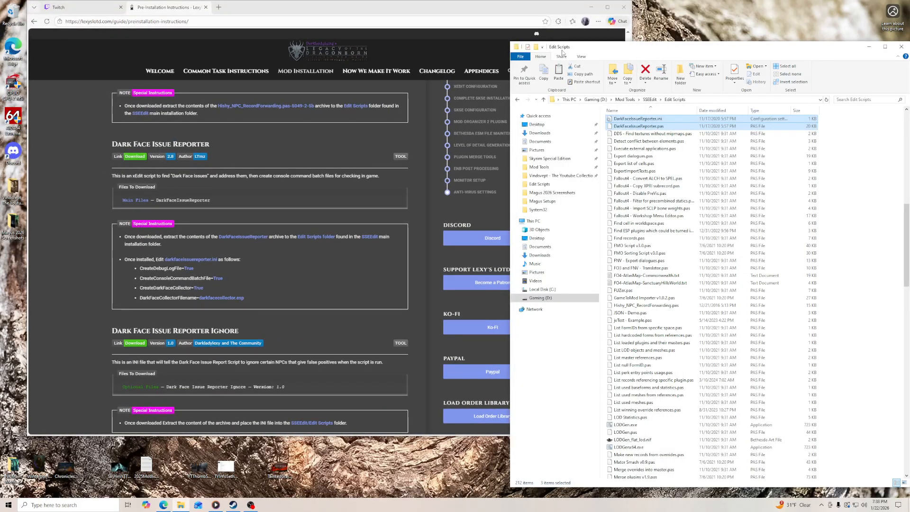
{"action": "left_click_drag", "start_coordinate": [561, 50], "coordinate": [486, 43]}
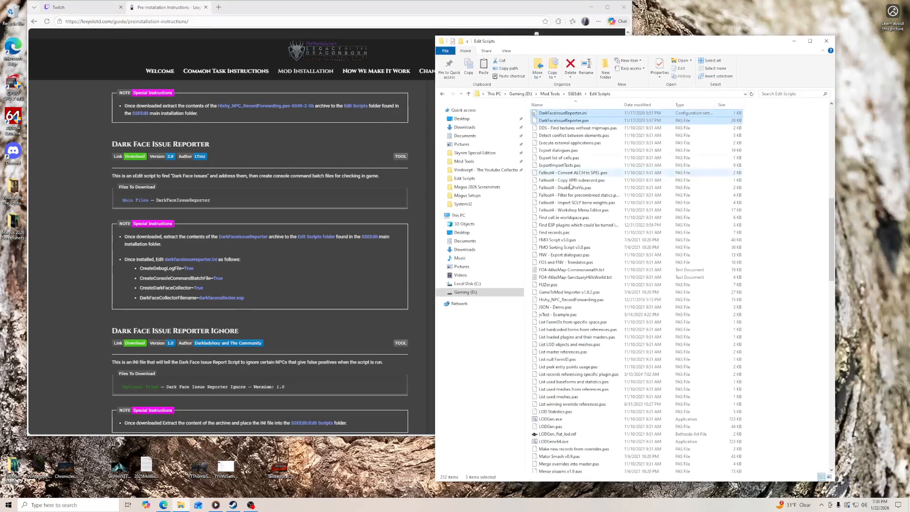
{"action": "scroll", "coordinate": [577, 152], "scroll_direction": "up", "scroll_amount": 1}
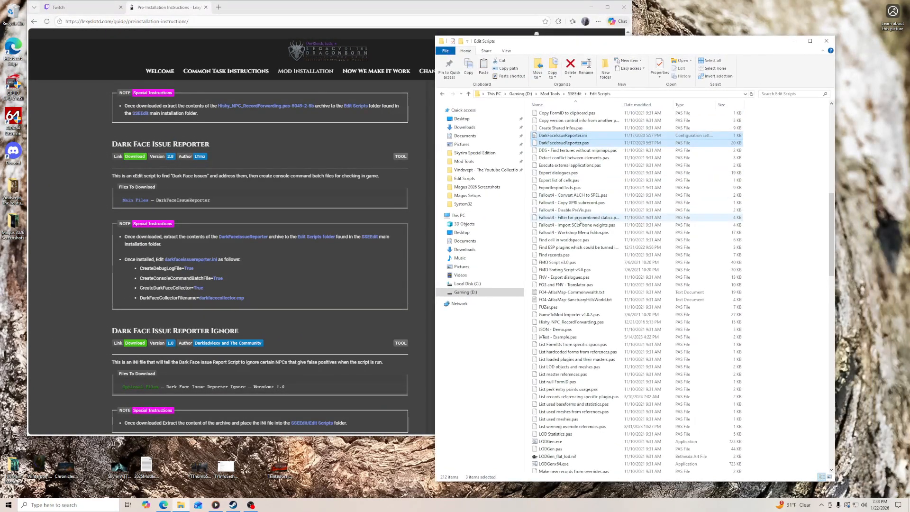
{"action": "left_click", "coordinate": [588, 137]}
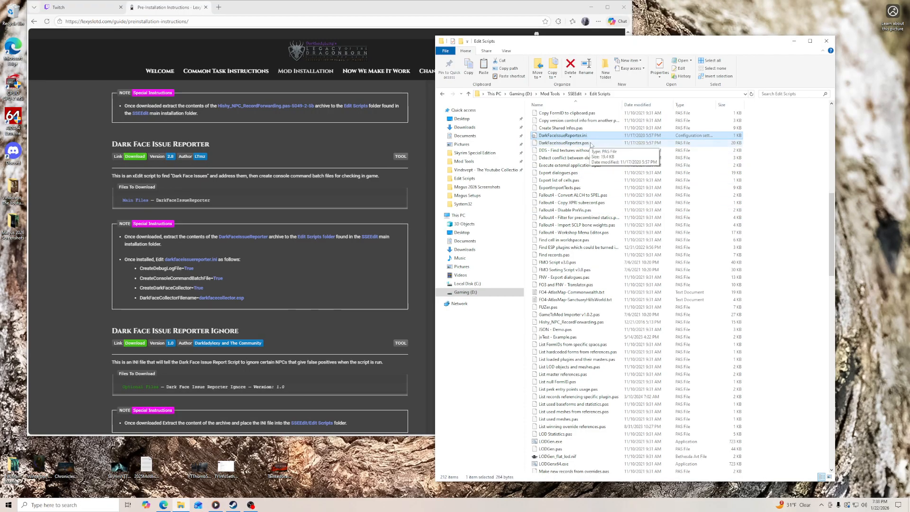
{"action": "left_click", "coordinate": [591, 143]}
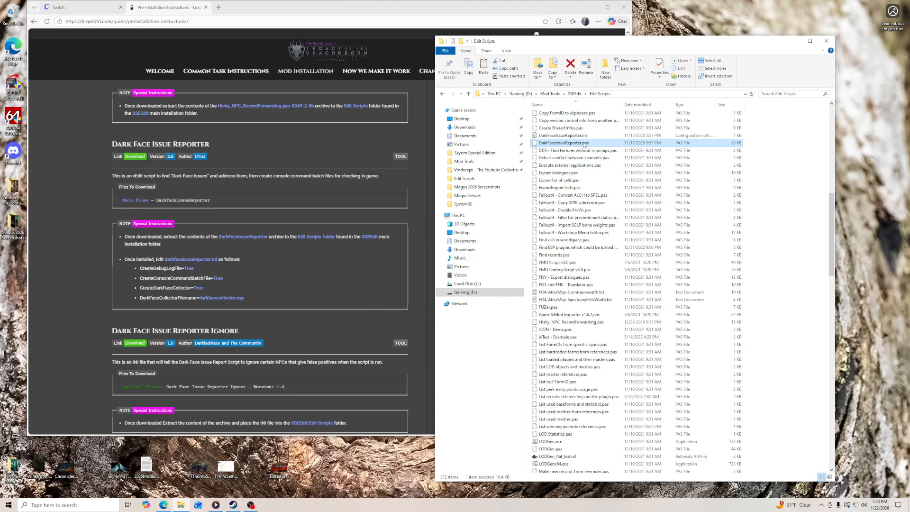
{"action": "right_click", "coordinate": [584, 136]}
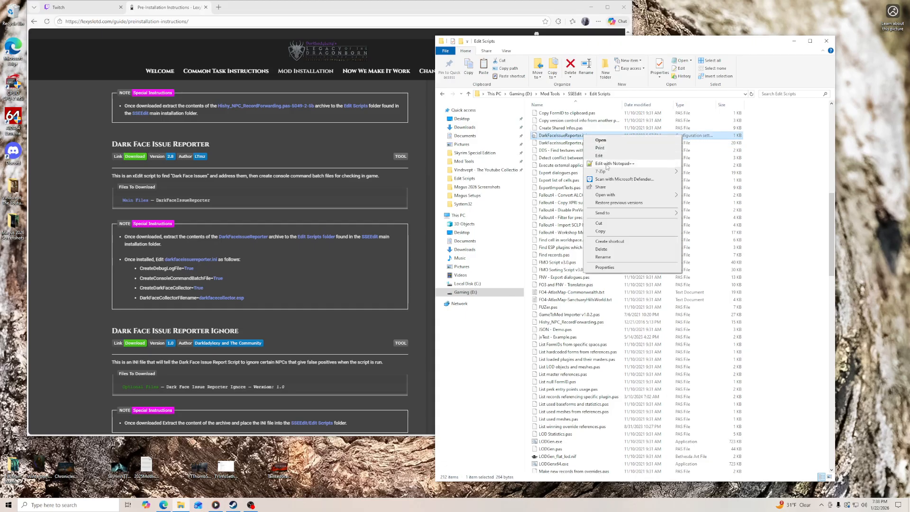
{"action": "left_click", "coordinate": [607, 164]}
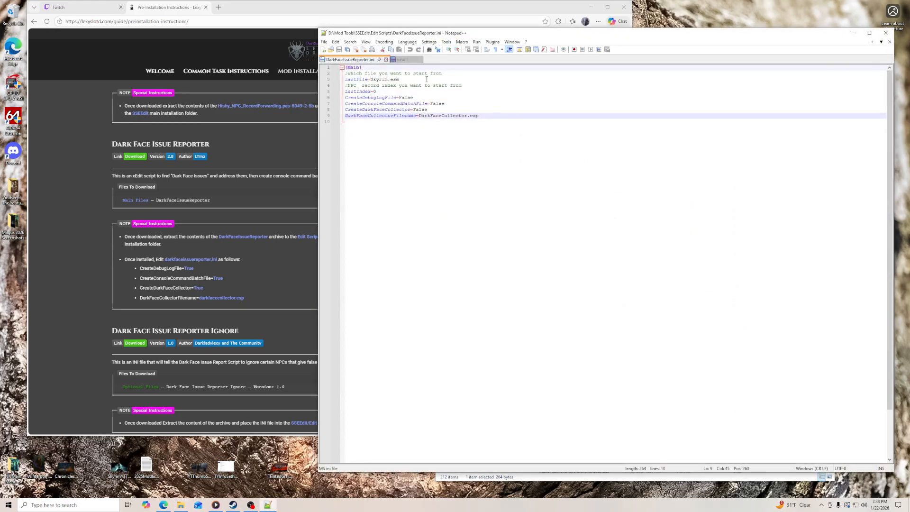
- Close the unrelated "new 1" document without saving it, leaving only DarkFaceIssueReporter.ini open
{"action": "left_click", "coordinate": [407, 60]}
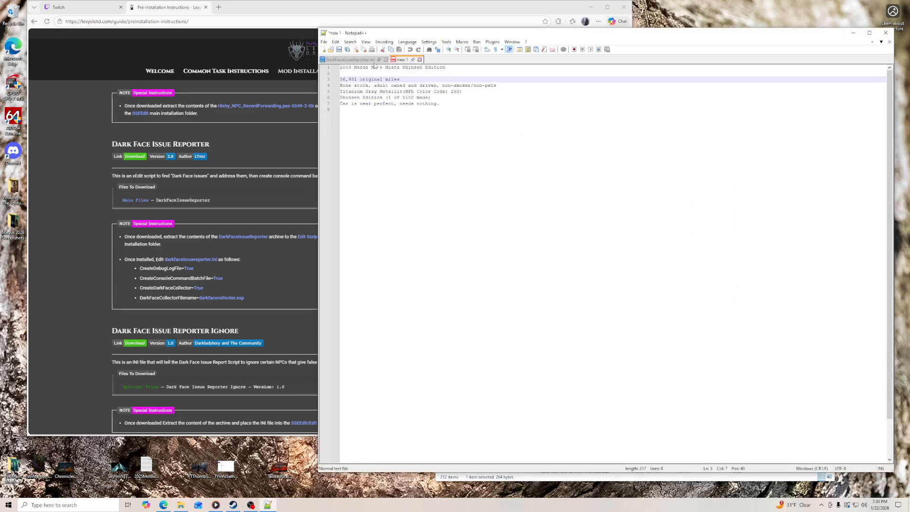
{"action": "left_click", "coordinate": [366, 61]}
{"action": "left_click", "coordinate": [419, 60]}
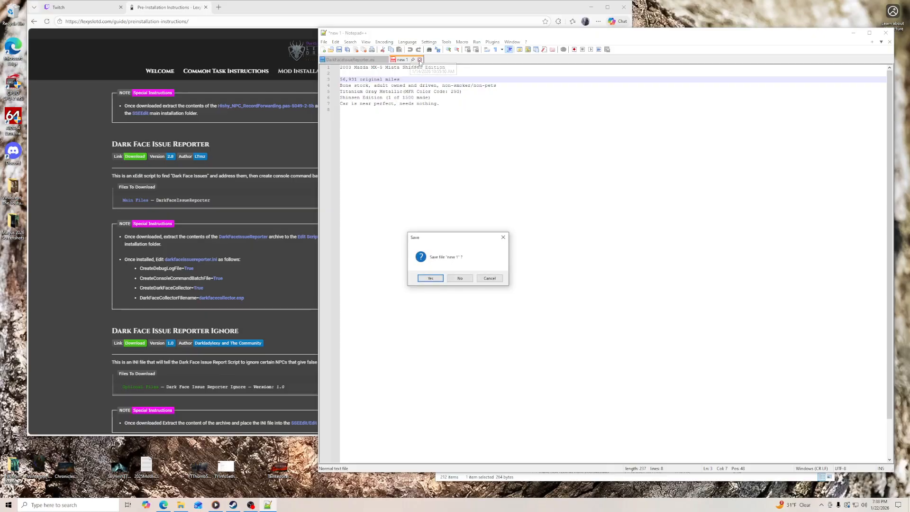
{"action": "left_click", "coordinate": [457, 281]}
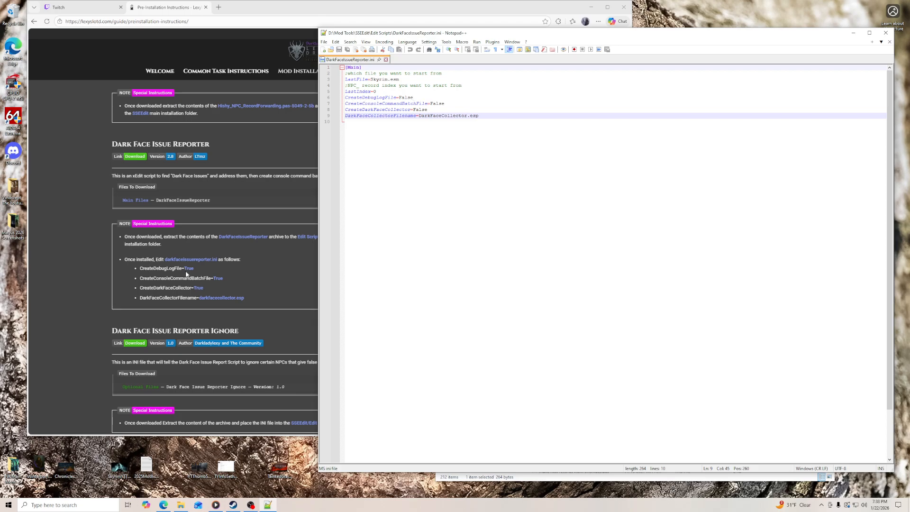
- Set CreateDebugLogFile, CreateConsoleCommandBatchFile and CreateDarkFaceCollector to True in DarkFaceIssueReporter.ini
{"action": "left_click", "coordinate": [416, 98]}
{"action": "key", "text": "BackSpace"}
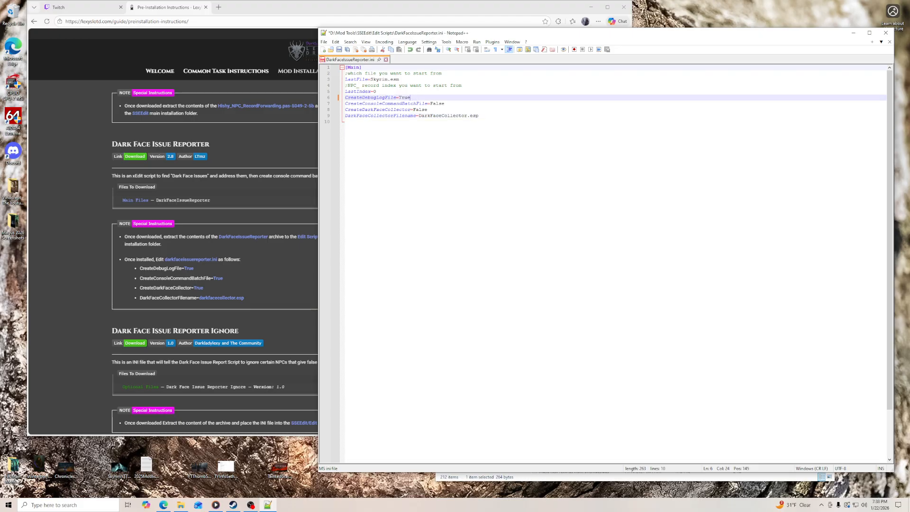
{"action": "left_click", "coordinate": [413, 104]}
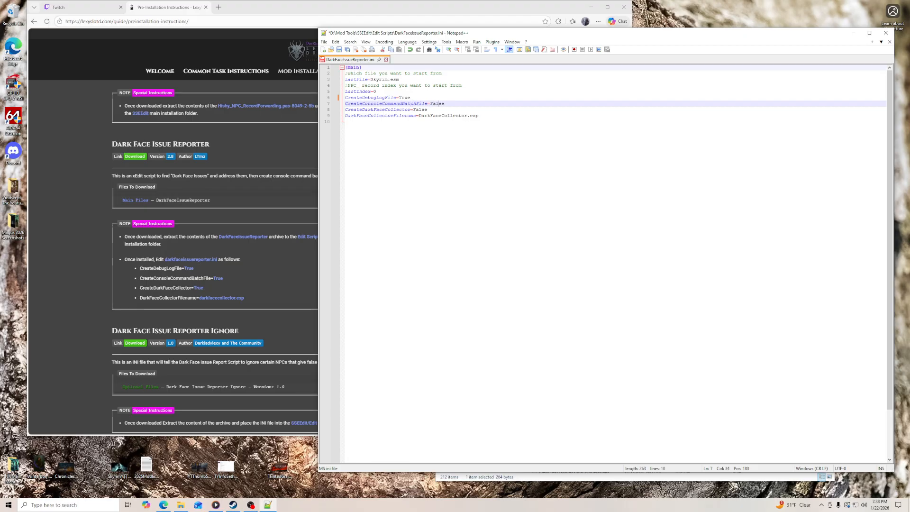
{"action": "key", "text": "BackSpace"}
{"action": "type", "text": "True"}
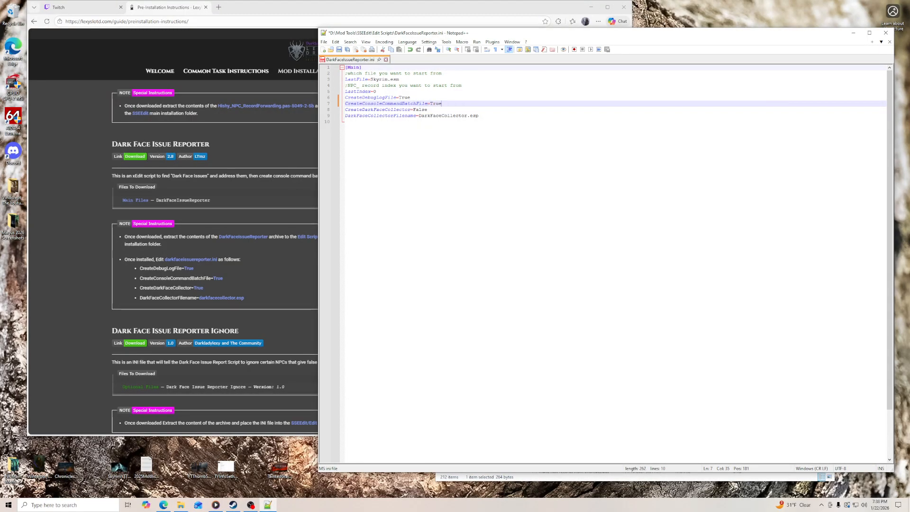
{"action": "key", "text": "Down"}
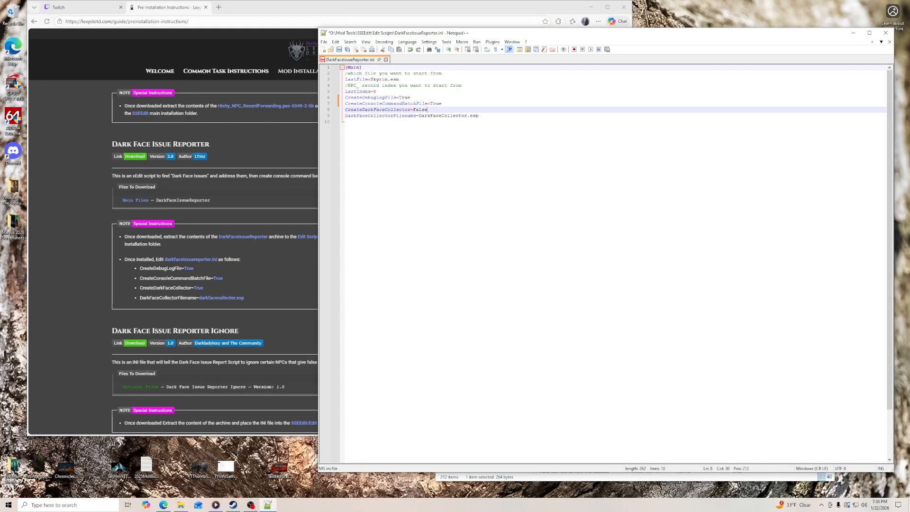
{"action": "key", "text": "BackSpace"}
{"action": "type", "text": "Tr"}
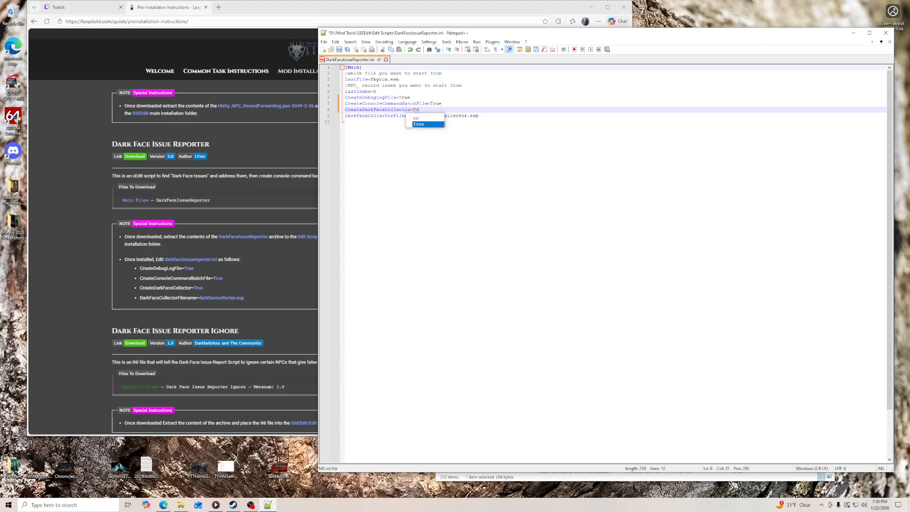
{"action": "type", "text": "uerue"}
{"action": "key", "text": "Down"}
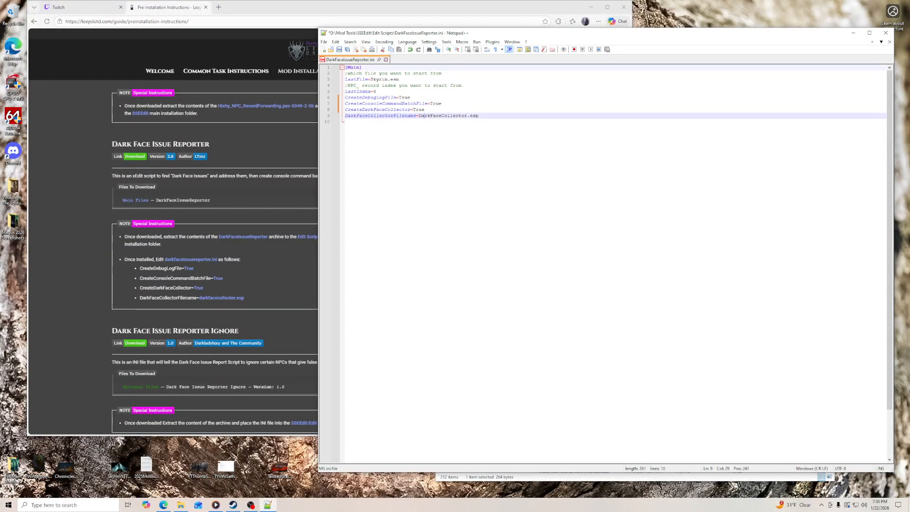
{"action": "key", "text": "Down"}
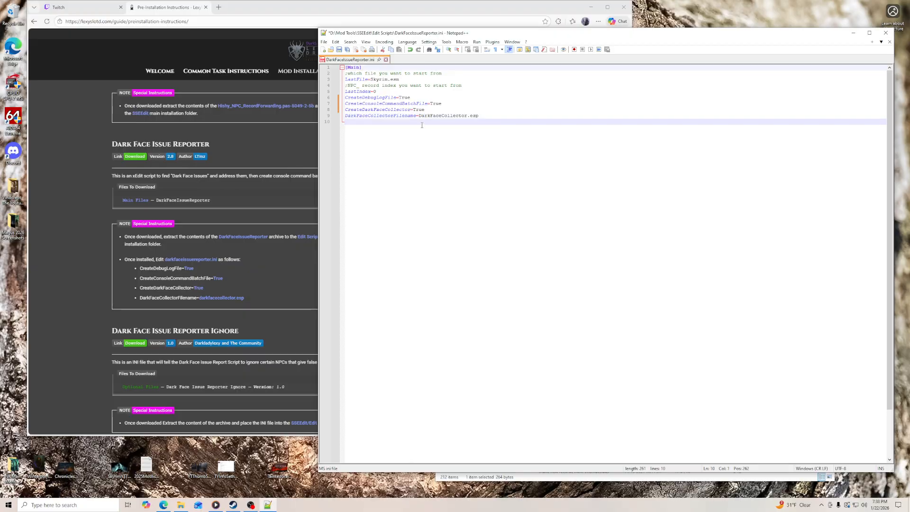
- Check the DarkFaceCollectorFilename entry against the guide, then save DarkFaceIssueReporter.ini and close Notepad++
{"action": "left_click_drag", "start_coordinate": [420, 116], "coordinate": [475, 119]}
{"action": "left_click", "coordinate": [284, 281]}
{"action": "left_click", "coordinate": [673, 195]}
{"action": "left_click", "coordinate": [422, 115]}
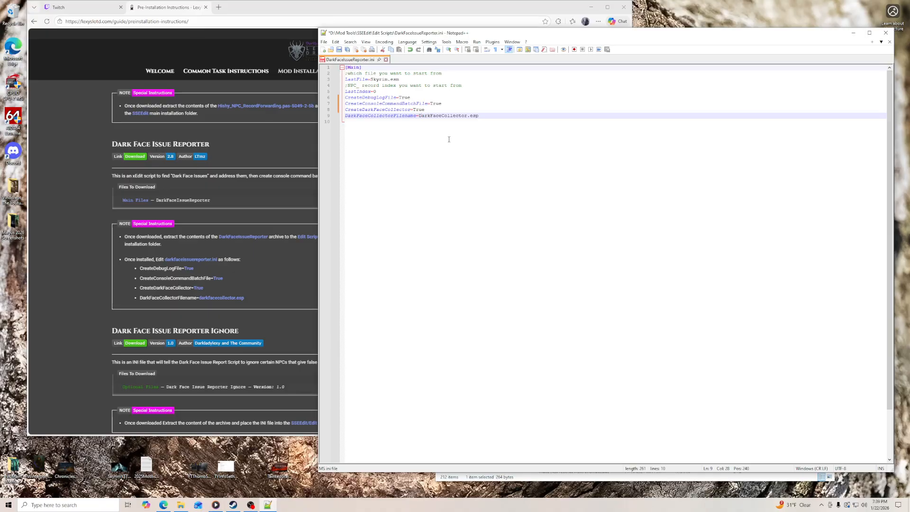
{"action": "left_click", "coordinate": [324, 42]}
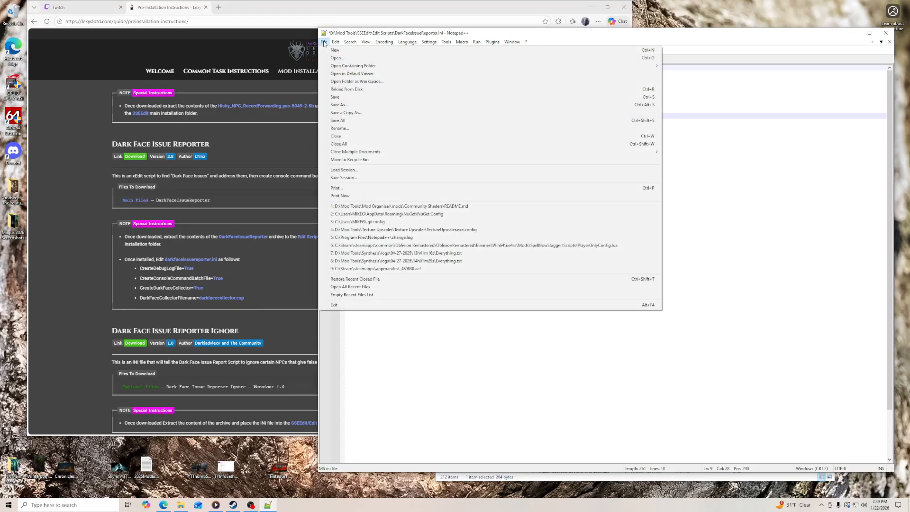
{"action": "left_click", "coordinate": [335, 97]}
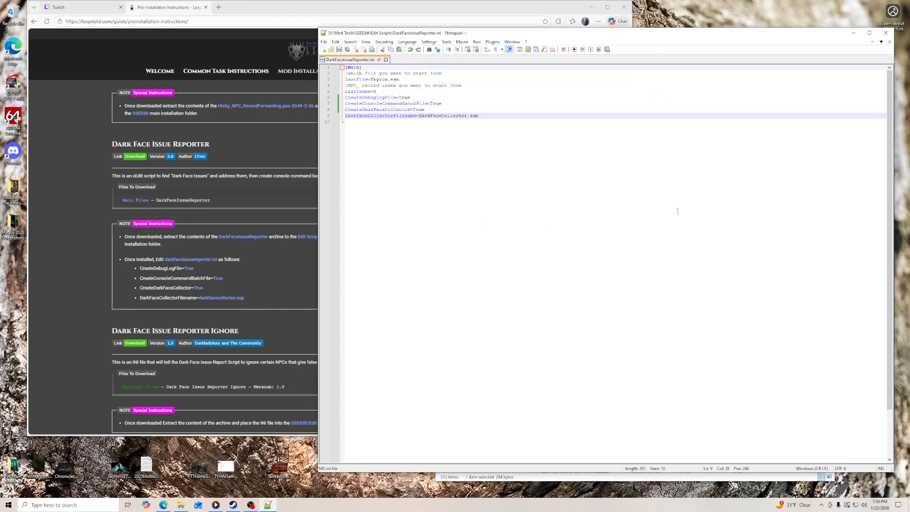
{"action": "left_click", "coordinate": [886, 33]}
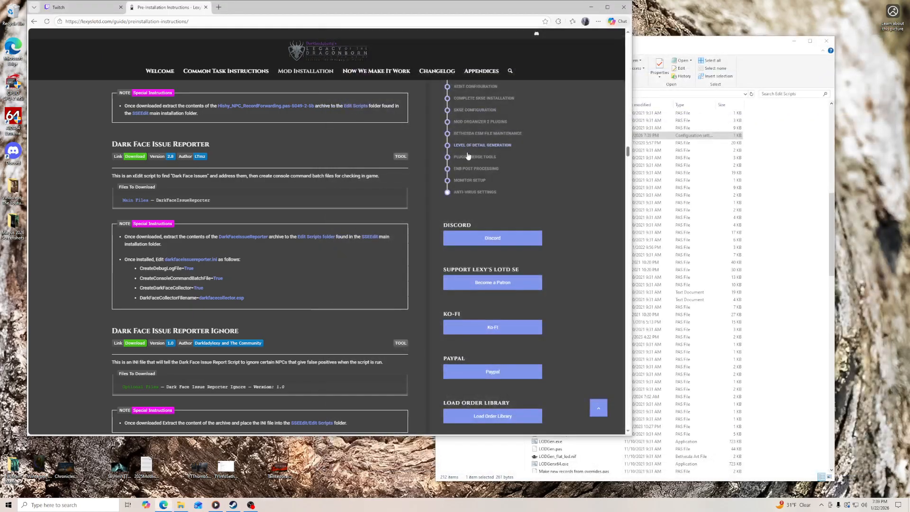
- Open the guide's Dark Face Issue Reporter Ignore link and manually download that optional file from the Nexus mod page
{"action": "scroll", "coordinate": [333, 239], "scroll_direction": "down", "scroll_amount": 4}
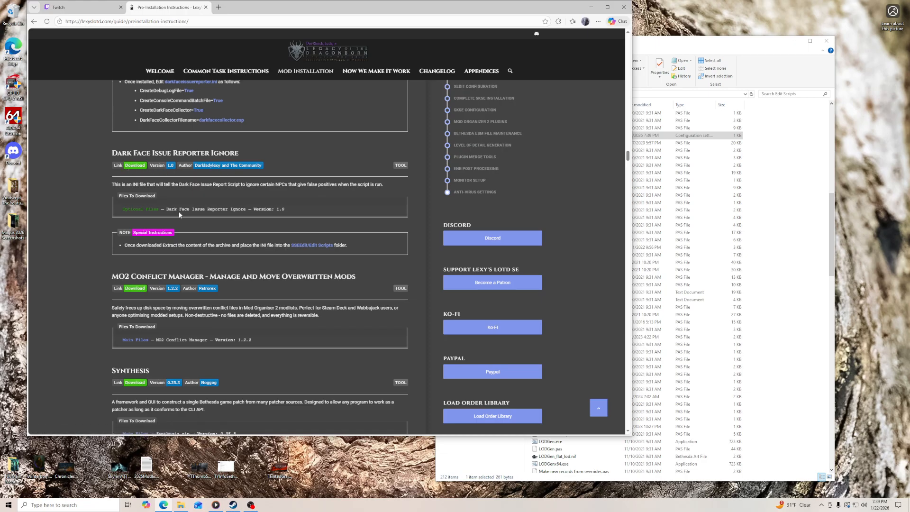
{"action": "left_click", "coordinate": [135, 166]}
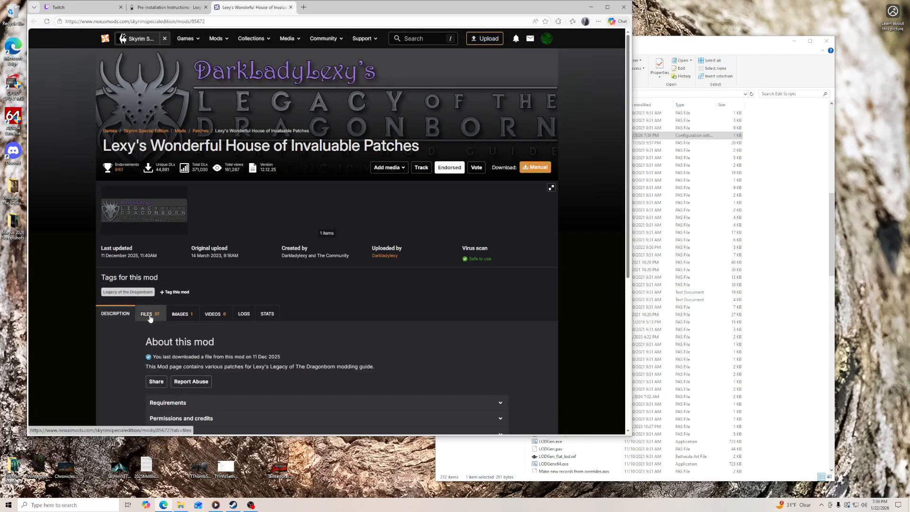
{"action": "left_click", "coordinate": [150, 315]}
{"action": "scroll", "coordinate": [632, 391], "scroll_direction": "down", "scroll_amount": 15}
{"action": "scroll", "coordinate": [632, 392], "scroll_direction": "down", "scroll_amount": 20}
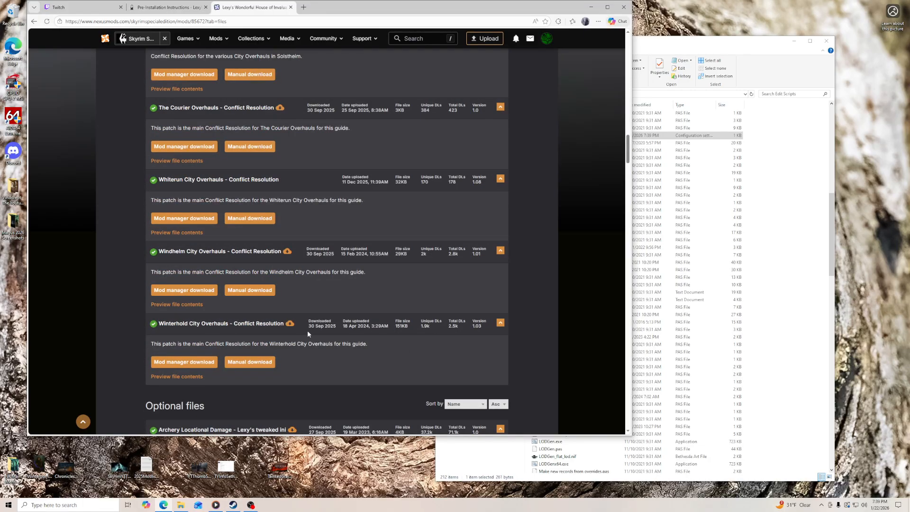
{"action": "scroll", "coordinate": [357, 342], "scroll_direction": "down", "scroll_amount": 7}
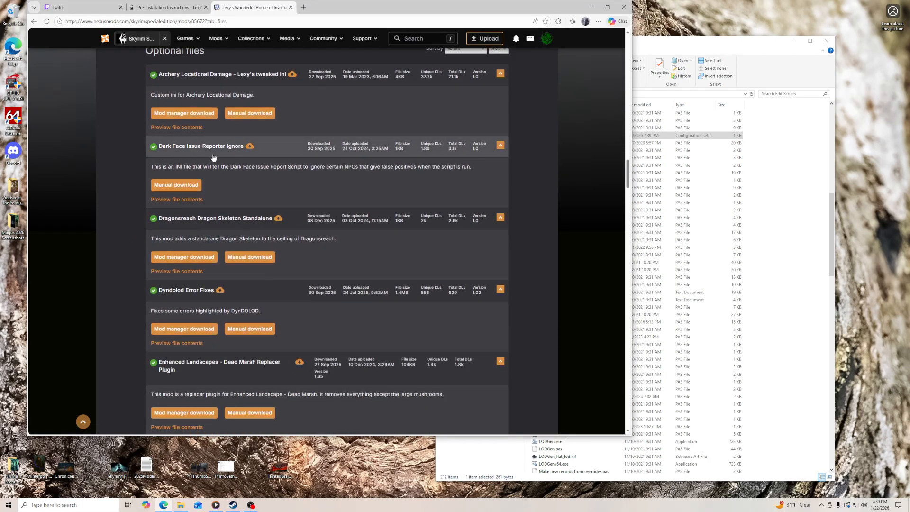
{"action": "left_click", "coordinate": [176, 184]}
- Place the downloaded Dark Face Issue Reporter Ignore archive on the desktop, extract it there and close its Nexus page
{"action": "left_click_drag", "start_coordinate": [328, 8], "coordinate": [409, 19]}
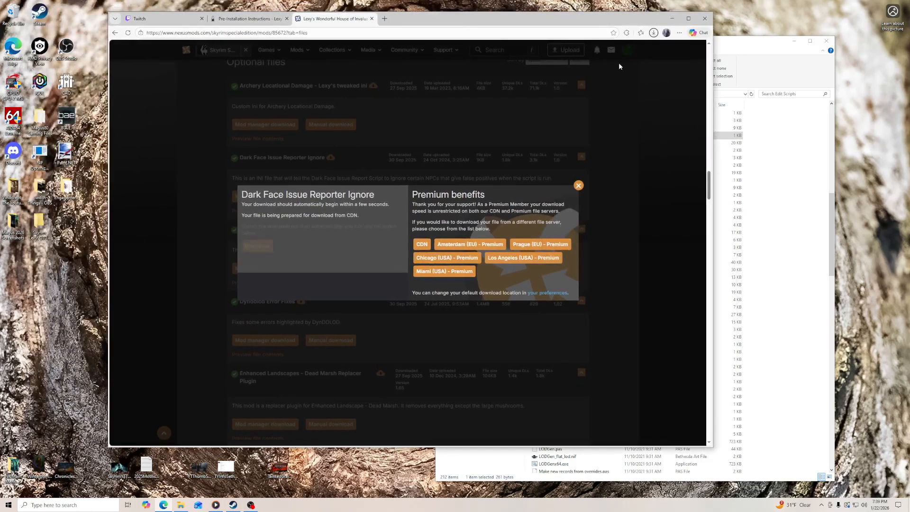
{"action": "left_click_drag", "start_coordinate": [588, 67], "coordinate": [40, 269]}
{"action": "right_click", "coordinate": [42, 271]}
{"action": "mouse_move", "coordinate": [71, 293]}
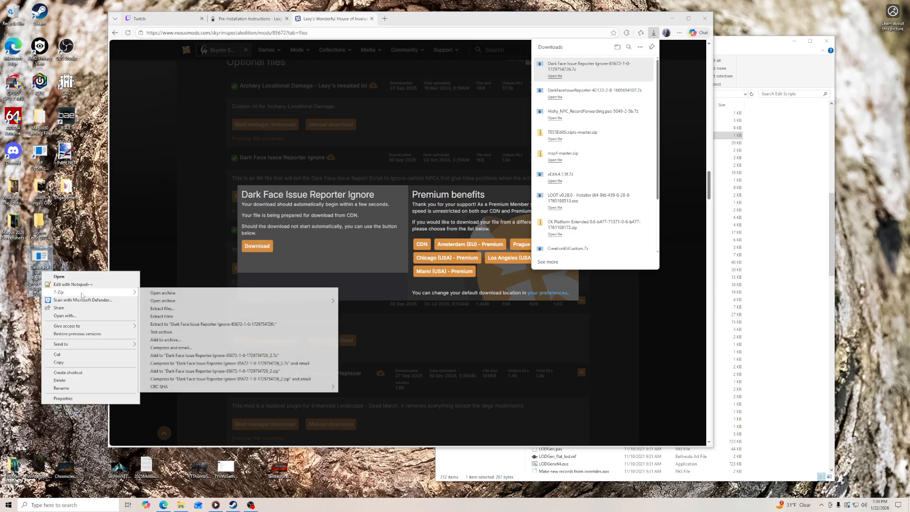
{"action": "left_click", "coordinate": [168, 317]}
{"action": "left_click", "coordinate": [262, 21]}
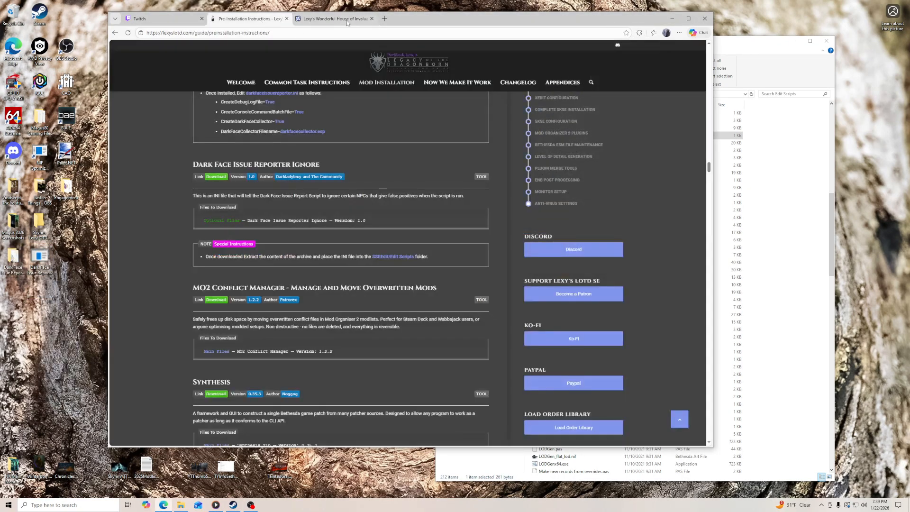
{"action": "left_click", "coordinate": [372, 19]}
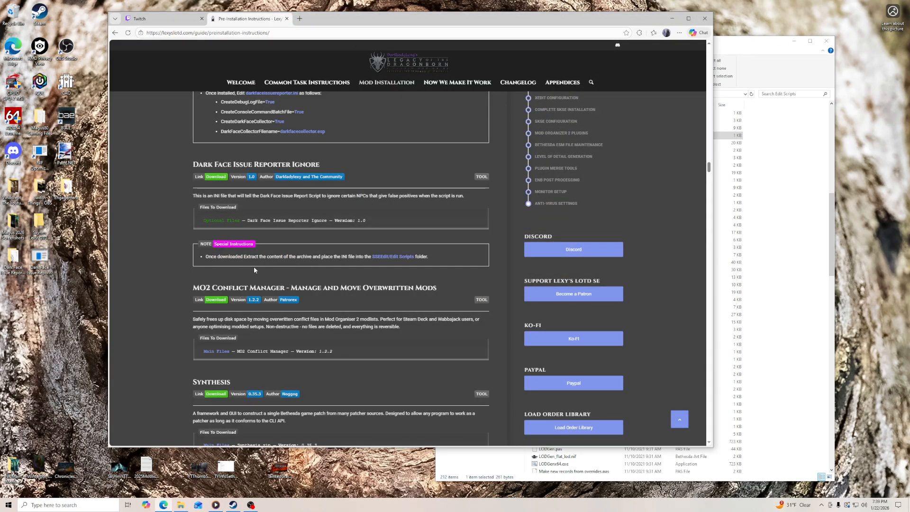
- Copy DarkFaceIssueReporterIgnore.ini from the extracted folder into SSEEdit's Edit Scripts folder and minimize the extracted folder's window
{"action": "left_click", "coordinate": [750, 47]}
{"action": "double_click", "coordinate": [13, 260]}
{"action": "left_click_drag", "start_coordinate": [575, 47], "coordinate": [187, 53]}
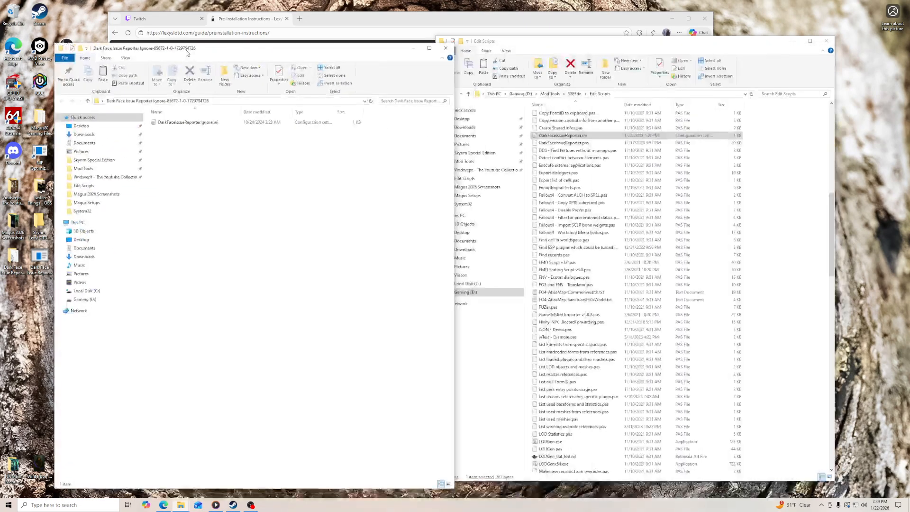
{"action": "left_click_drag", "start_coordinate": [210, 136], "coordinate": [773, 389]}
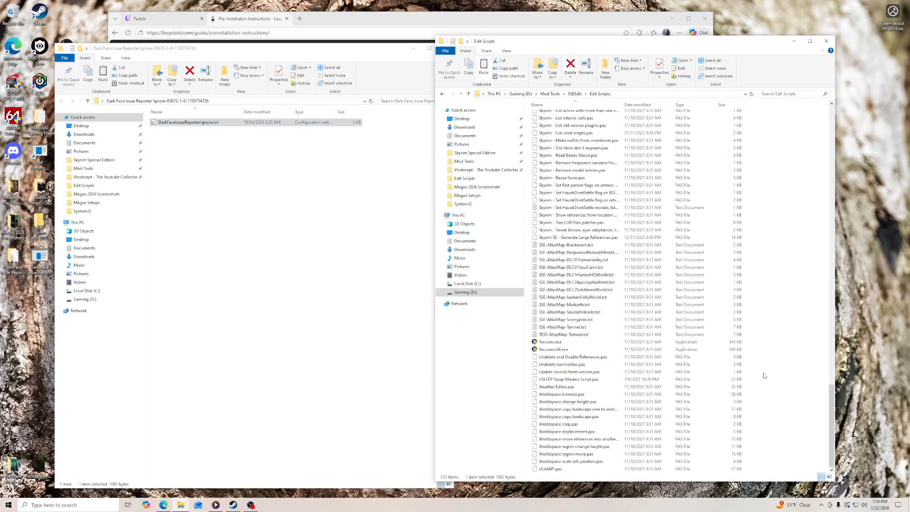
{"action": "left_click", "coordinate": [413, 49]}
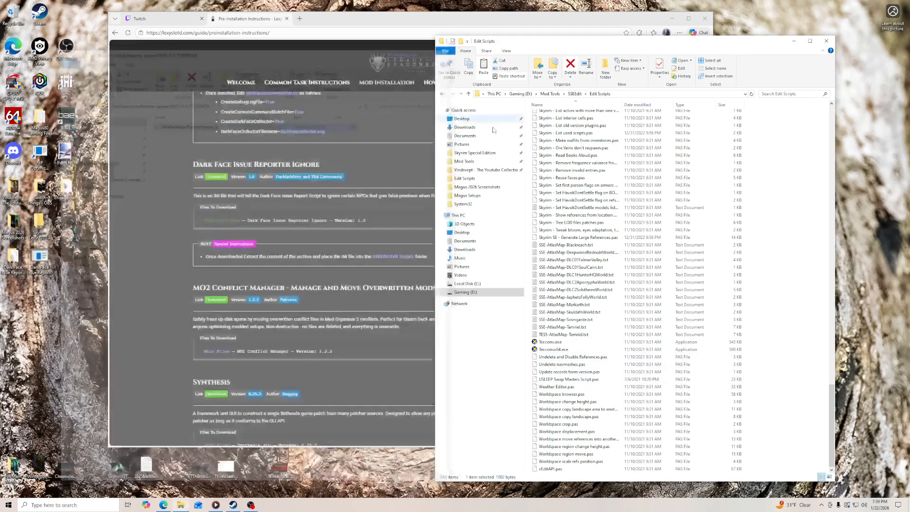
- Check Edit Scripts for DarkFaceIssueReporterIgnore.ini, then delete the extracted folder and its archive from the desktop
{"action": "scroll", "coordinate": [652, 300], "scroll_direction": "up", "scroll_amount": 20}
{"action": "scroll", "coordinate": [652, 300], "scroll_direction": "up", "scroll_amount": 4}
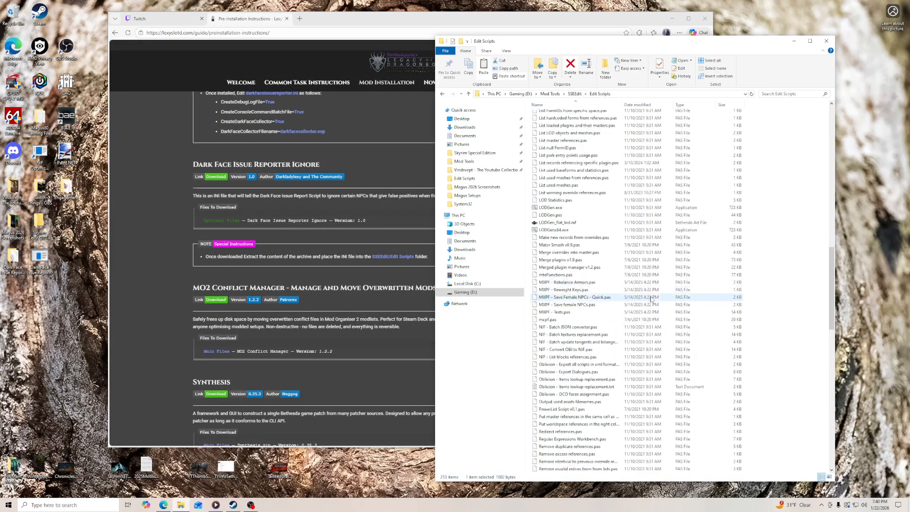
{"action": "scroll", "coordinate": [652, 300], "scroll_direction": "up", "scroll_amount": 15}
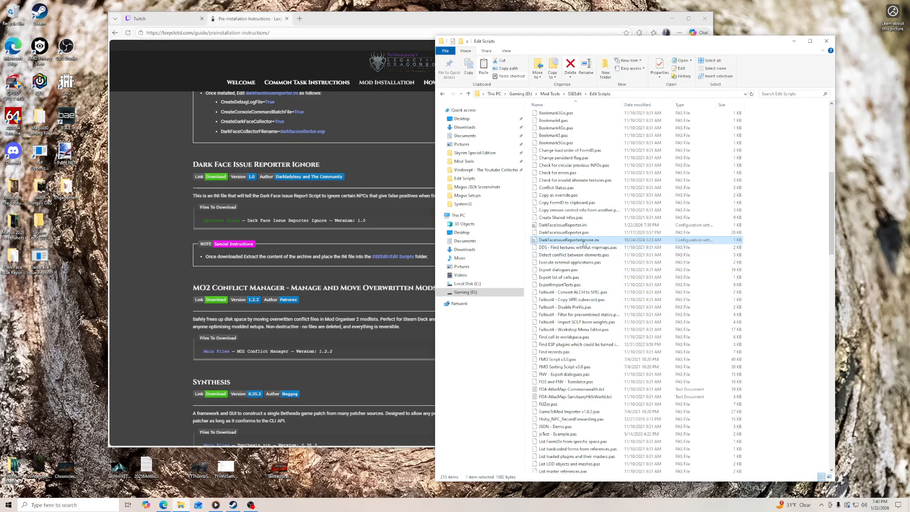
{"action": "right_click", "coordinate": [11, 260]}
{"action": "left_click", "coordinate": [28, 377]}
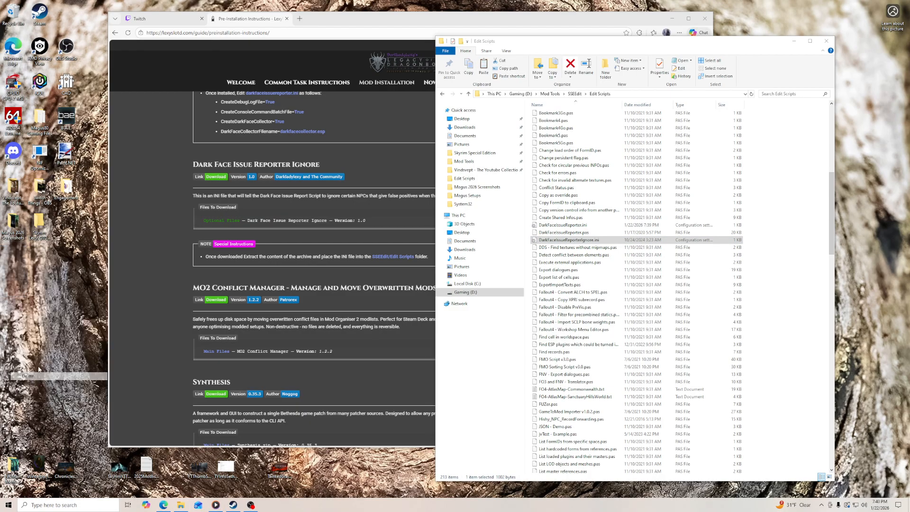
- Open the MO2 Conflict Manager mod page from the guide, check its requirements and show its files
{"action": "left_click_drag", "start_coordinate": [321, 21], "coordinate": [257, 16]}
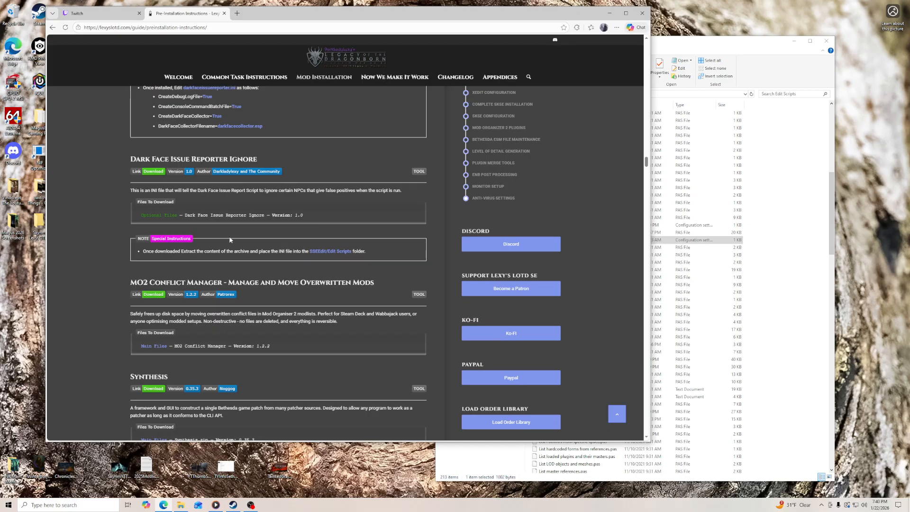
{"action": "scroll", "coordinate": [243, 235], "scroll_direction": "down", "scroll_amount": 3}
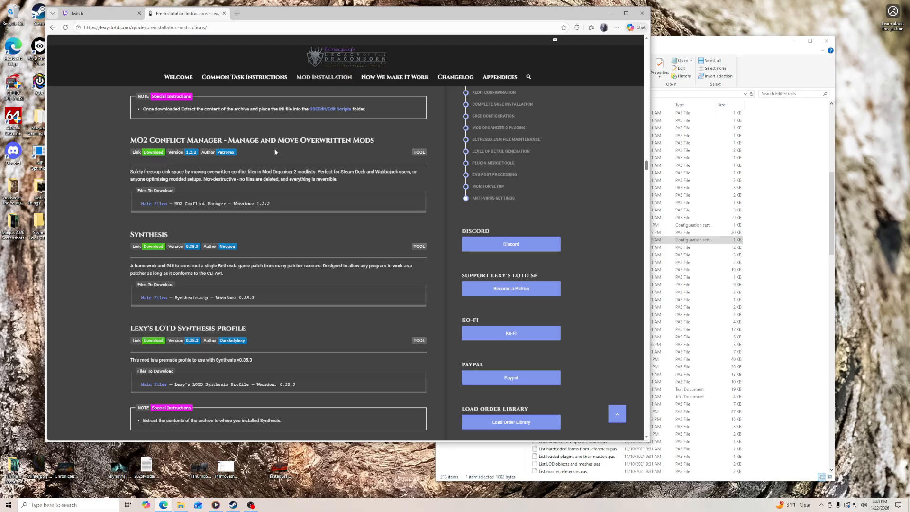
{"action": "left_click", "coordinate": [152, 153]}
{"action": "left_click_drag", "start_coordinate": [349, 16], "coordinate": [384, 18]}
{"action": "left_click", "coordinate": [221, 346]}
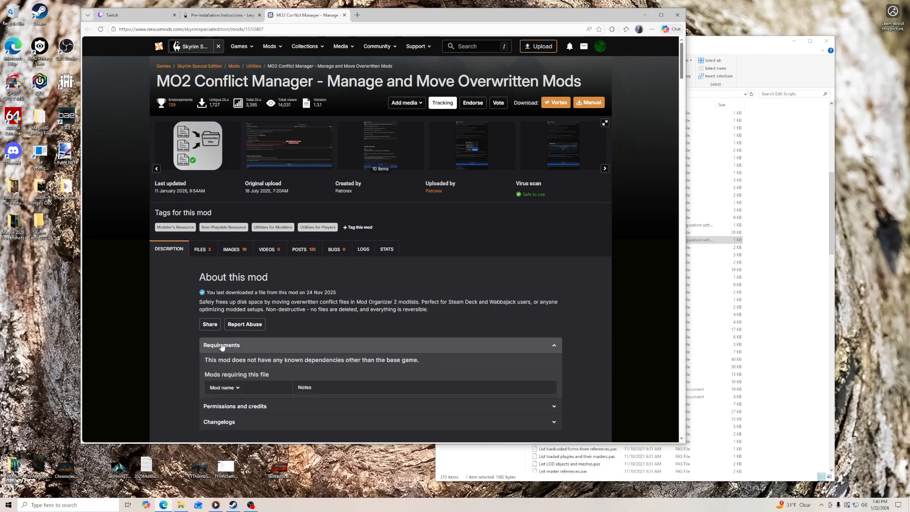
{"action": "left_click", "coordinate": [222, 346]}
{"action": "left_click", "coordinate": [203, 250]}
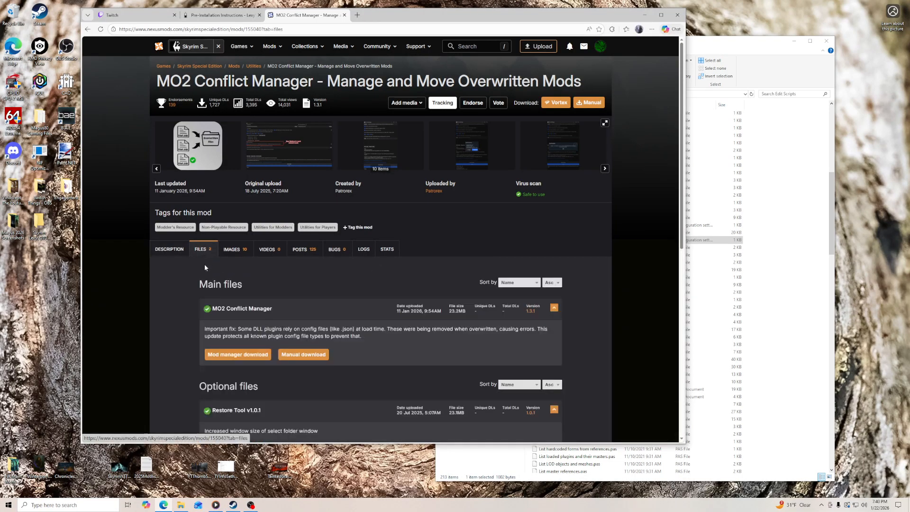
- Compare the MO2 Conflict Manager version required by the guide with the main and old files offered on Nexus
{"action": "scroll", "coordinate": [189, 306], "scroll_direction": "down", "scroll_amount": 1}
{"action": "scroll", "coordinate": [189, 307], "scroll_direction": "down", "scroll_amount": 1}
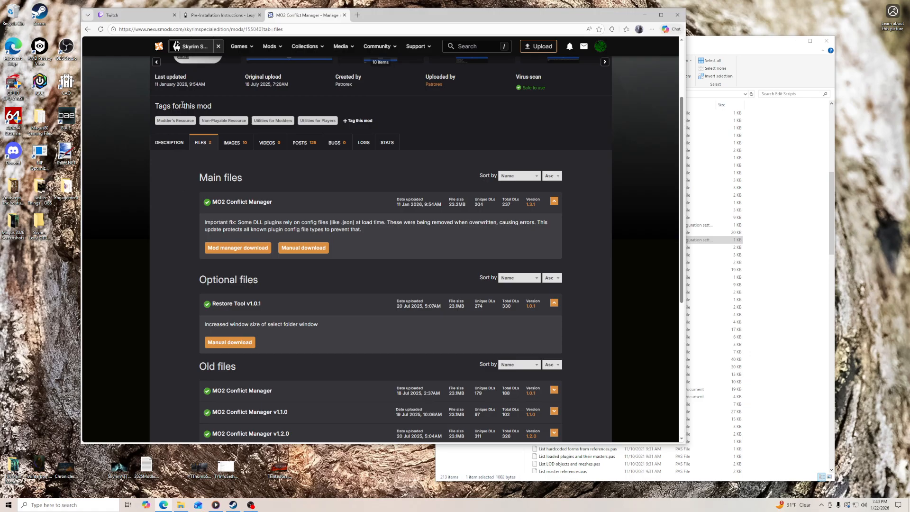
{"action": "left_click", "coordinate": [218, 15]}
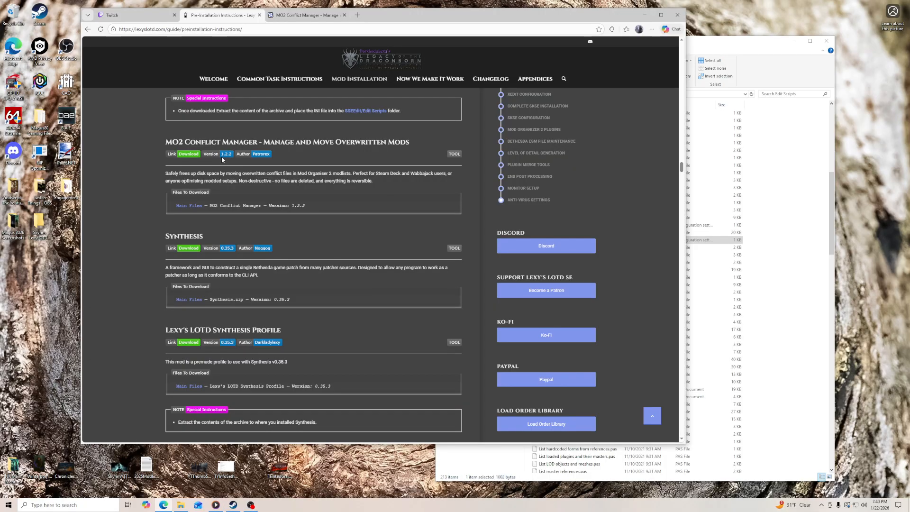
{"action": "left_click", "coordinate": [312, 15]}
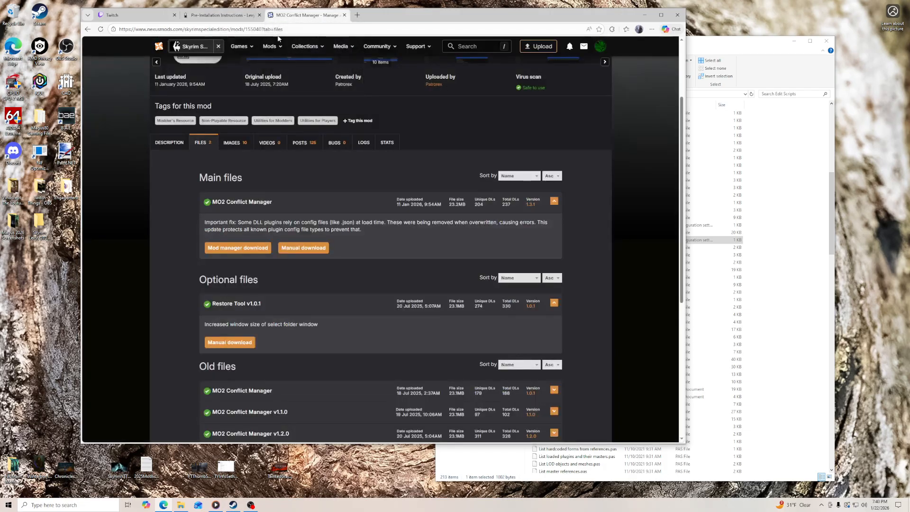
{"action": "scroll", "coordinate": [180, 291], "scroll_direction": "down", "scroll_amount": 4}
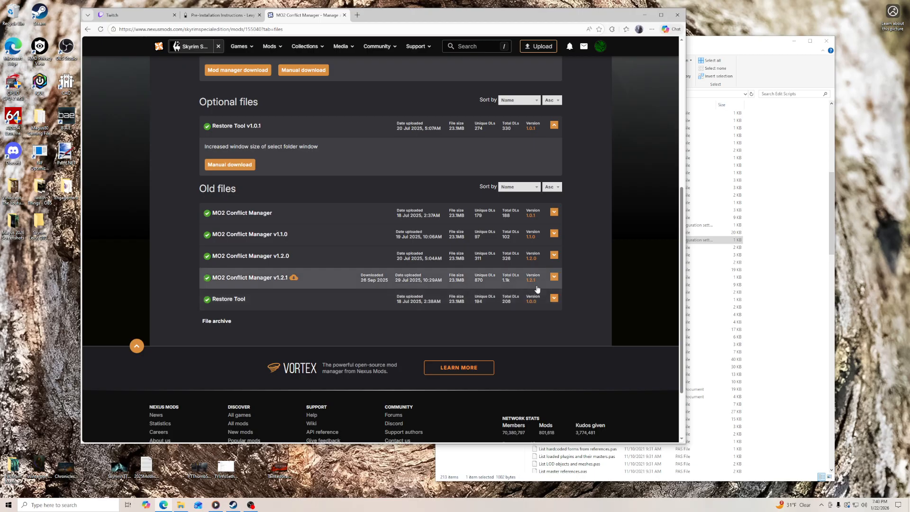
{"action": "scroll", "coordinate": [539, 294], "scroll_direction": "up", "scroll_amount": 4}
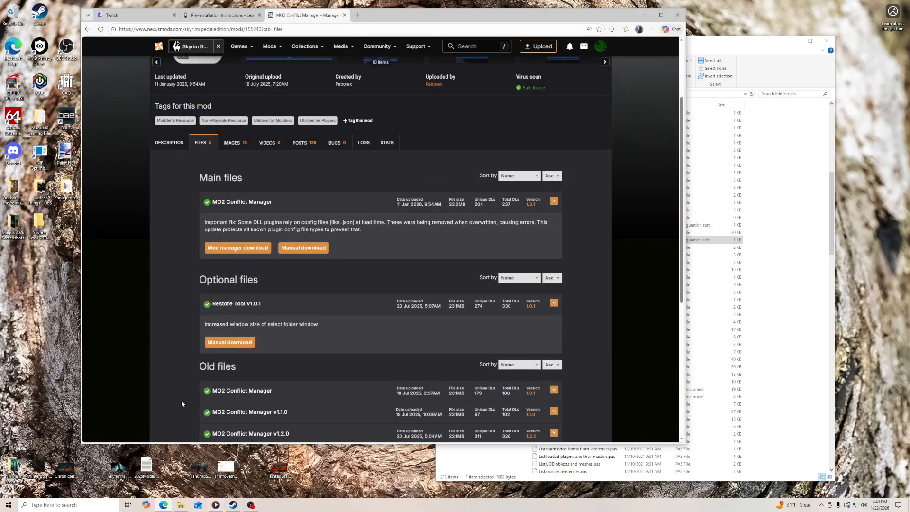
- Launch Discord, then open the MO2 Conflict Manager file archive on Nexus and expand the version 1.2.2 entry
{"action": "double_click", "coordinate": [13, 152]}
{"action": "scroll", "coordinate": [166, 283], "scroll_direction": "down", "scroll_amount": 5}
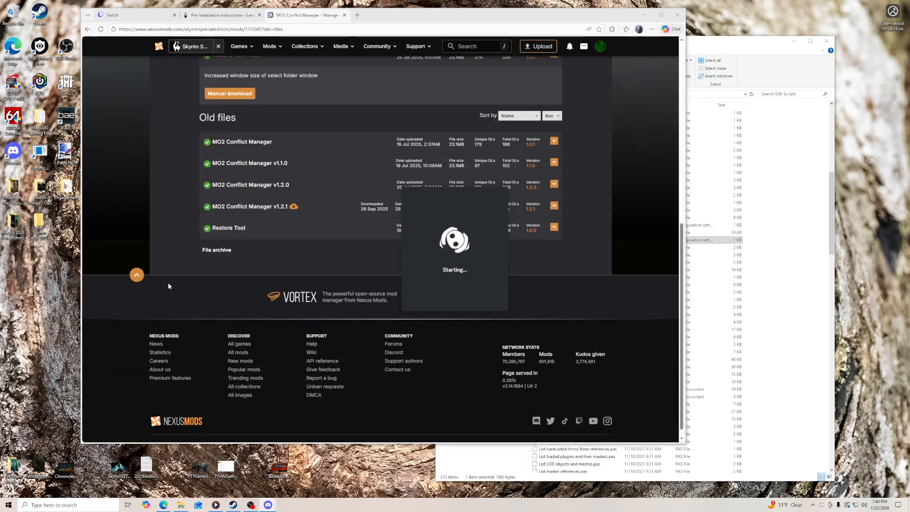
{"action": "left_click", "coordinate": [227, 254]}
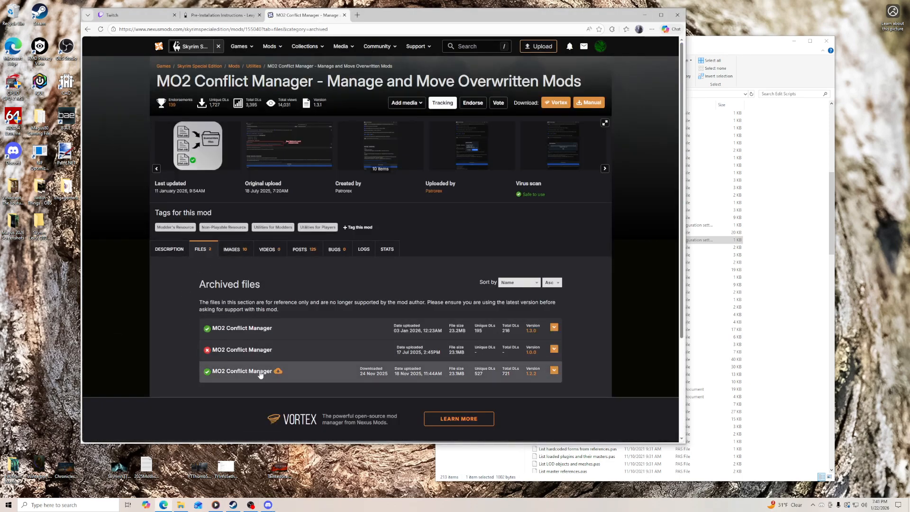
{"action": "left_click", "coordinate": [253, 373]}
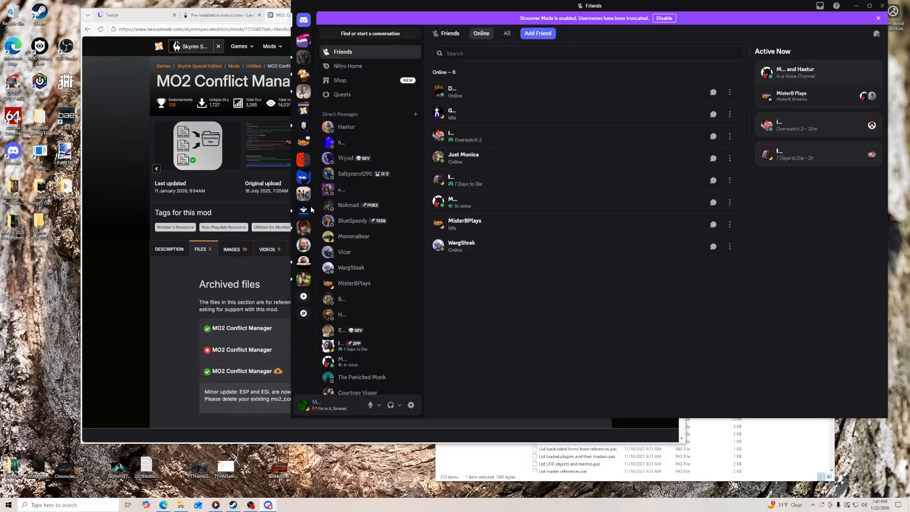
- In Discord, open the Current Guide FAQ post in Lexy's install-help-desk and follow its MO2 Conflict Manager v1.2.2 link
{"action": "left_click", "coordinate": [303, 229]}
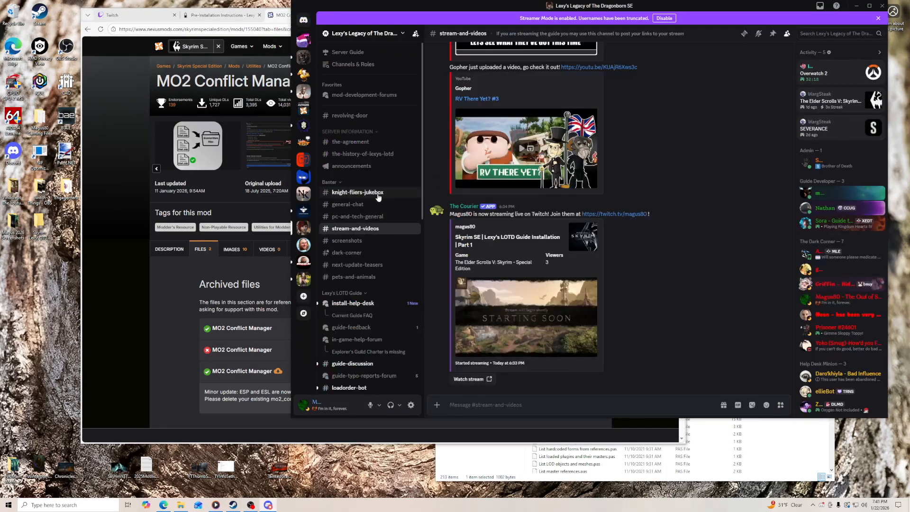
{"action": "left_click", "coordinate": [359, 304]}
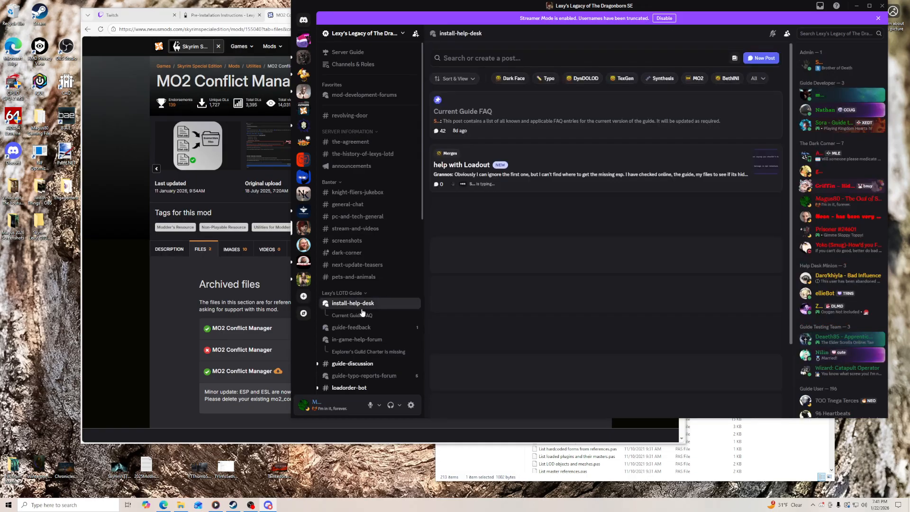
{"action": "left_click", "coordinate": [487, 114]}
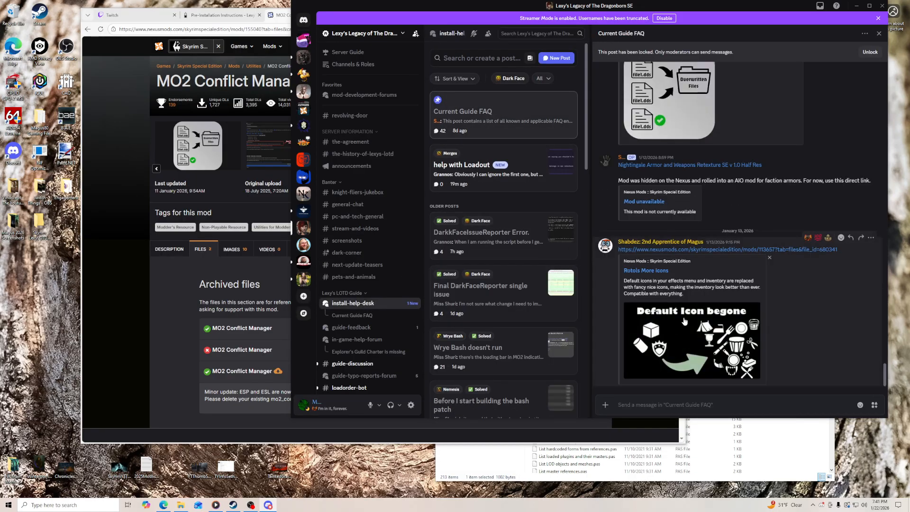
{"action": "scroll", "coordinate": [688, 323], "scroll_direction": "up", "scroll_amount": 3}
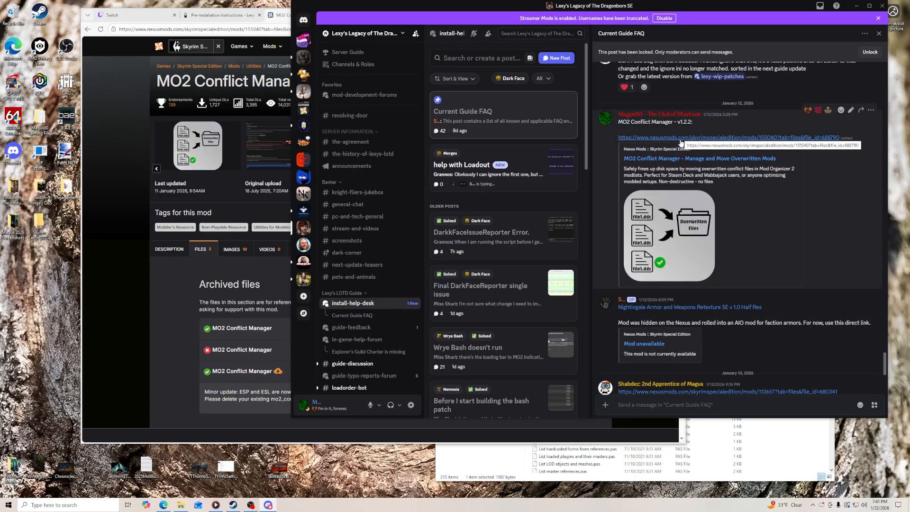
{"action": "right_click", "coordinate": [705, 139]}
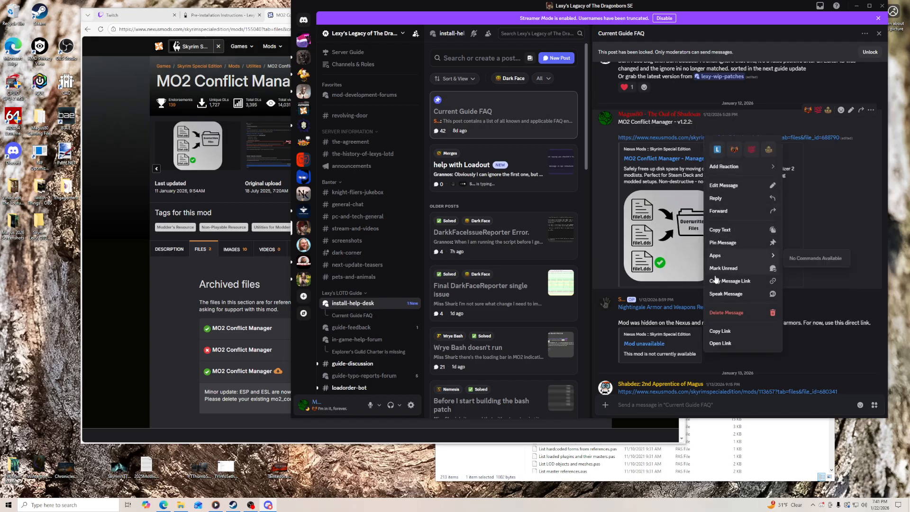
{"action": "left_click", "coordinate": [722, 344]}
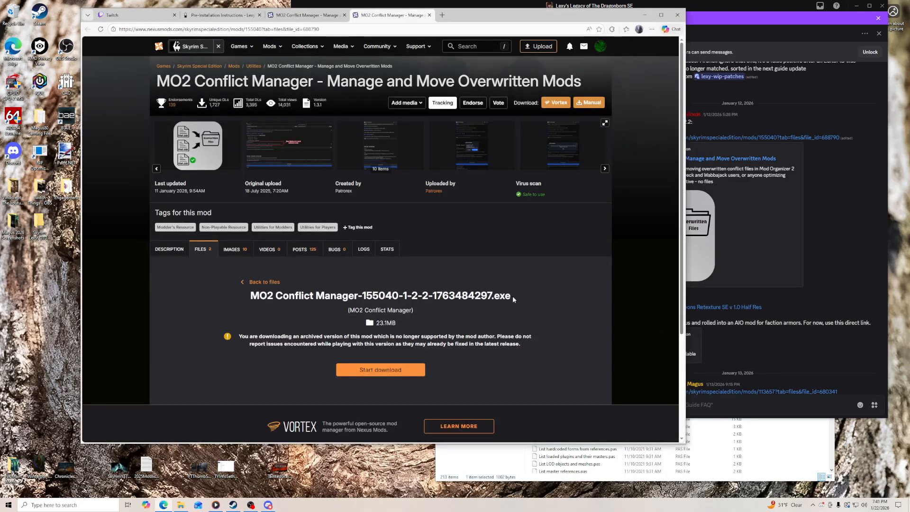
- Download the archived MO2 Conflict Manager 1.2.2 executable from Nexus and keep the file despite the browser's safety warning
{"action": "scroll", "coordinate": [377, 239], "scroll_direction": "down", "scroll_amount": 3}
{"action": "left_click_drag", "start_coordinate": [405, 155], "coordinate": [431, 160]}
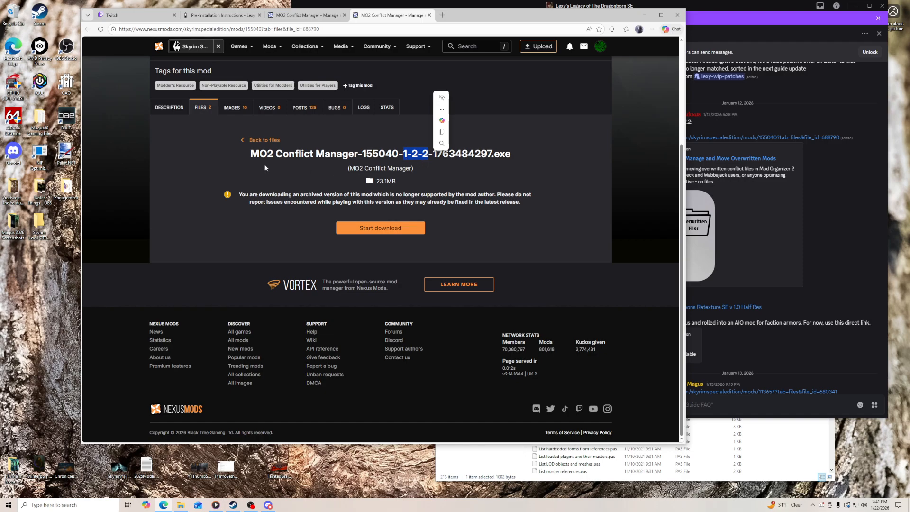
{"action": "left_click", "coordinate": [377, 232]}
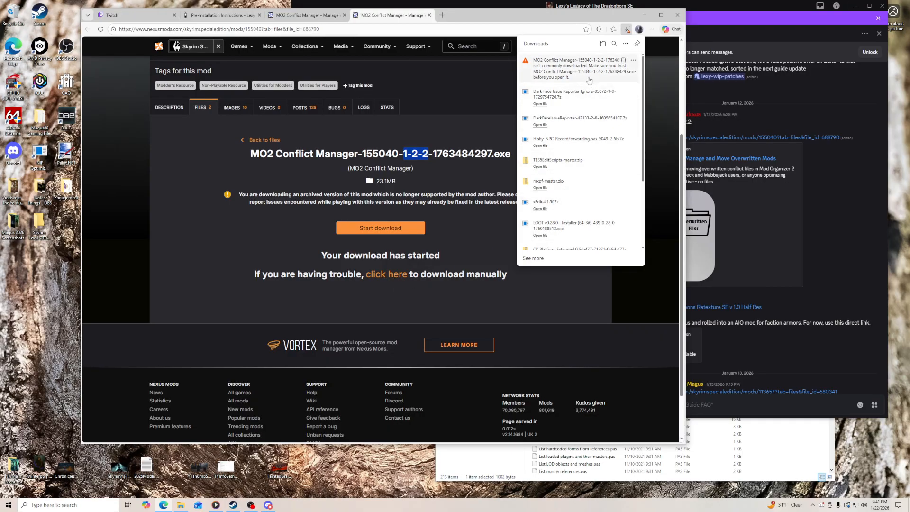
{"action": "left_click", "coordinate": [634, 60]}
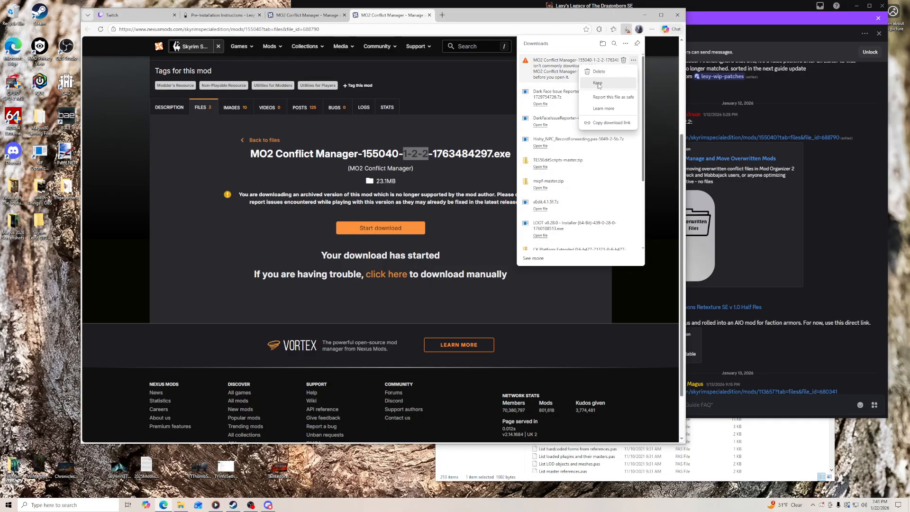
{"action": "left_click", "coordinate": [598, 84]}
{"action": "left_click", "coordinate": [630, 202]}
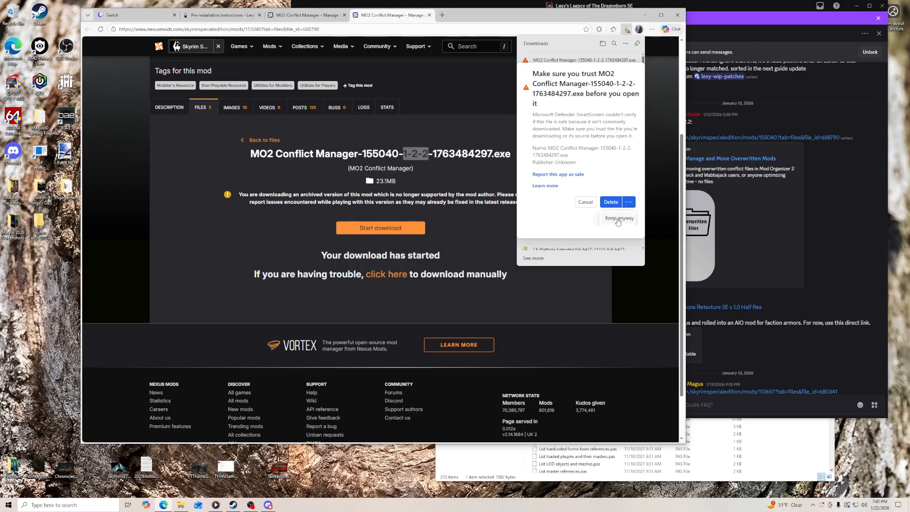
{"action": "left_click", "coordinate": [617, 220]}
- Copy the downloaded MO2 Conflict Manager executable onto the desktop and close both Nexus Mods pages
{"action": "left_click_drag", "start_coordinate": [560, 16], "coordinate": [619, 13]}
{"action": "left_click", "coordinate": [711, 26]}
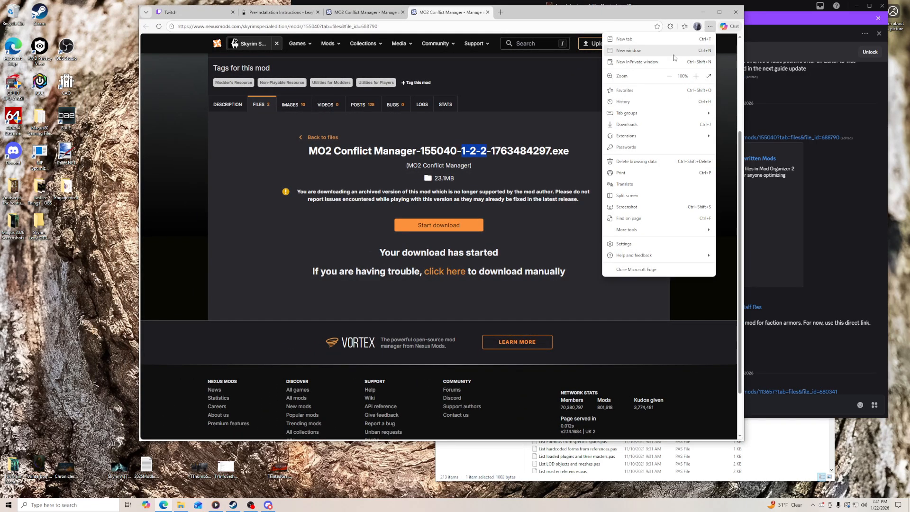
{"action": "left_click", "coordinate": [641, 127]}
{"action": "left_click_drag", "start_coordinate": [625, 61], "coordinate": [61, 269]}
{"action": "right_click", "coordinate": [70, 266]}
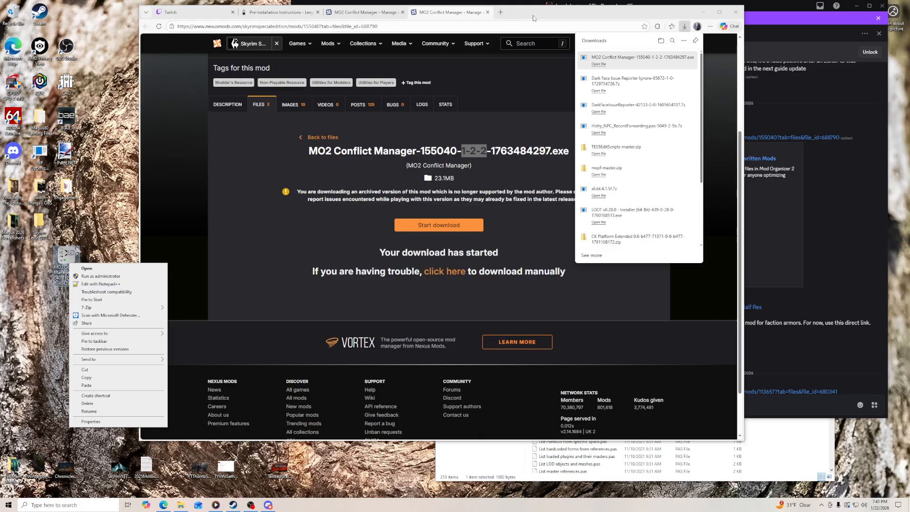
{"action": "left_click", "coordinate": [365, 12]}
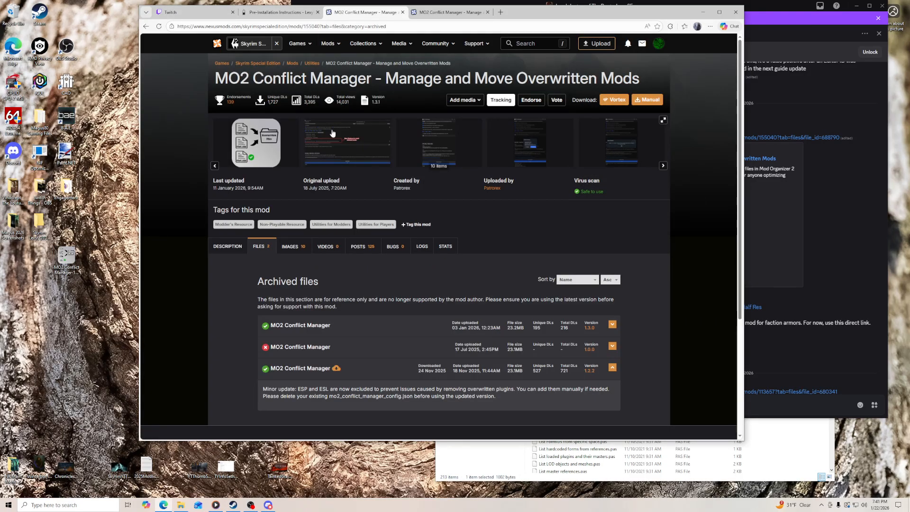
{"action": "left_click", "coordinate": [403, 12]}
{"action": "left_click", "coordinate": [402, 12]}
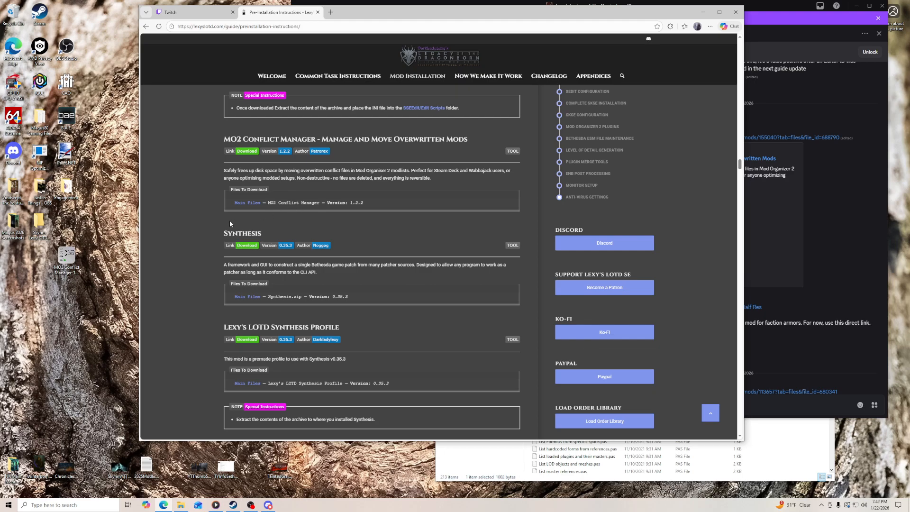
- Launch MO2 Conflict Manager from the desktop and allow it to run past Windows SmartScreen
{"action": "left_click", "coordinate": [68, 262]}
{"action": "double_click", "coordinate": [68, 261]}
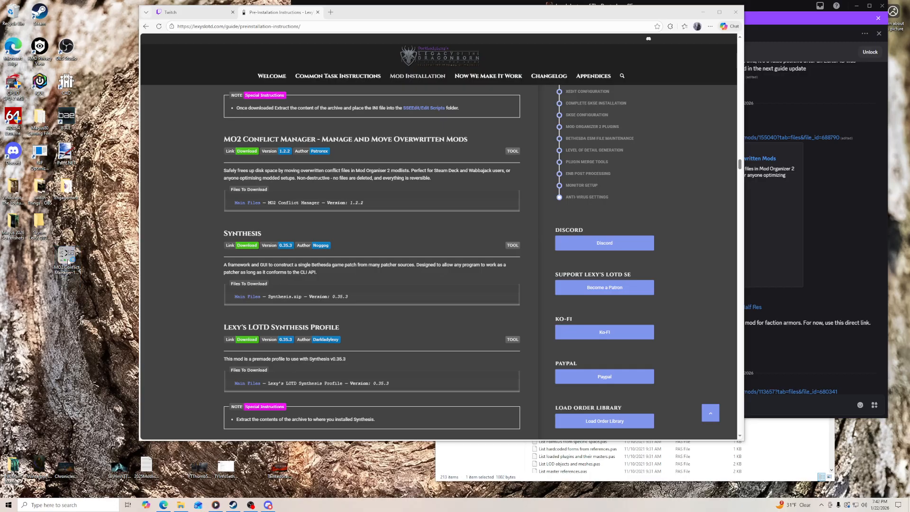
{"action": "left_click", "coordinate": [384, 201]}
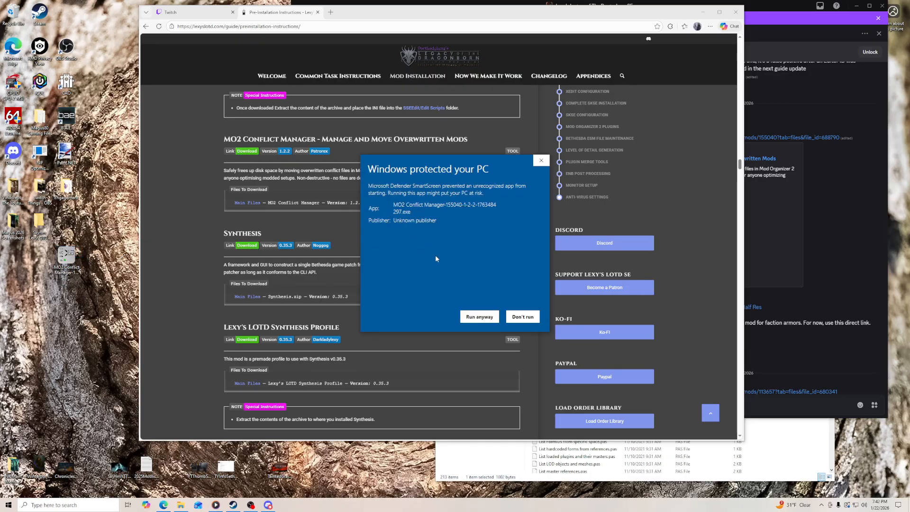
{"action": "left_click", "coordinate": [479, 317]}
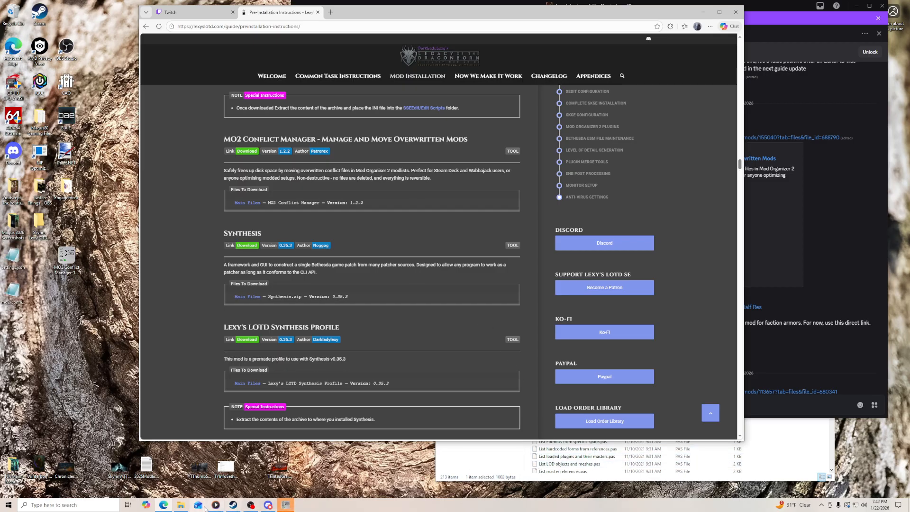
- Create a folder named MO2 Conflict Manager inside Mod Tools on the Gaming (D:) drive
{"action": "left_click", "coordinate": [181, 506]}
{"action": "left_click", "coordinate": [473, 160]}
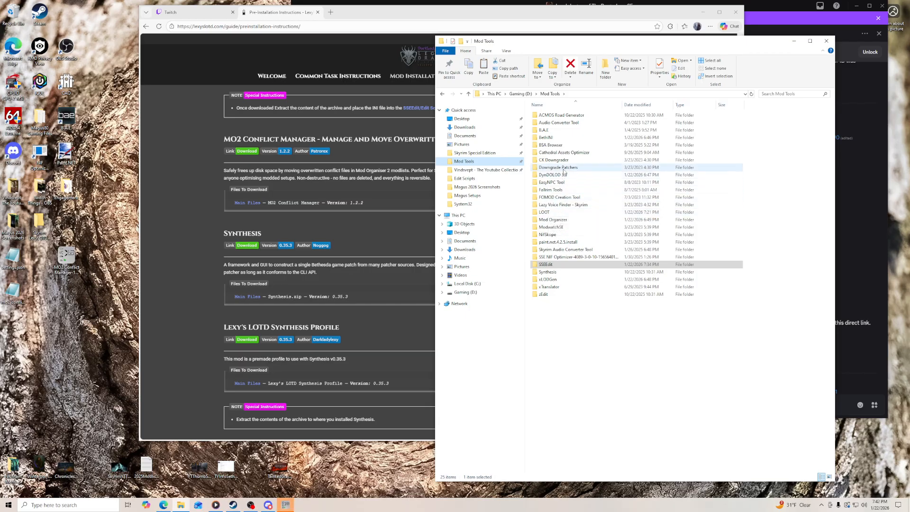
{"action": "right_click", "coordinate": [573, 336]}
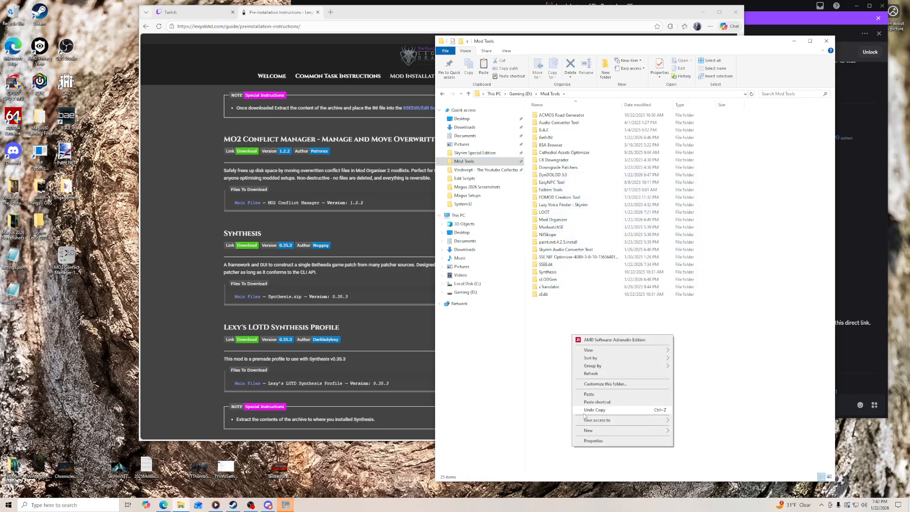
{"action": "mouse_move", "coordinate": [654, 431]}
{"action": "left_click", "coordinate": [690, 431]}
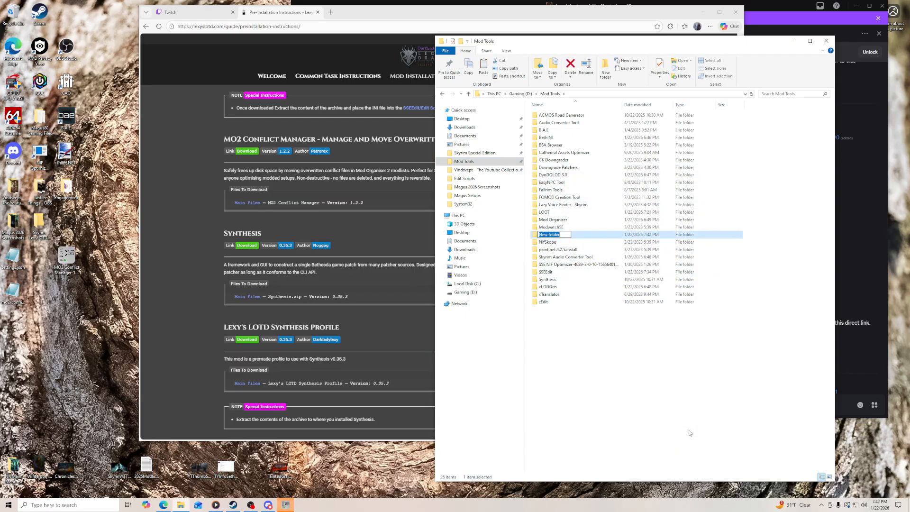
{"action": "type", "text": "MO2 Conflict Manag"}
{"action": "key", "text": "Return"}
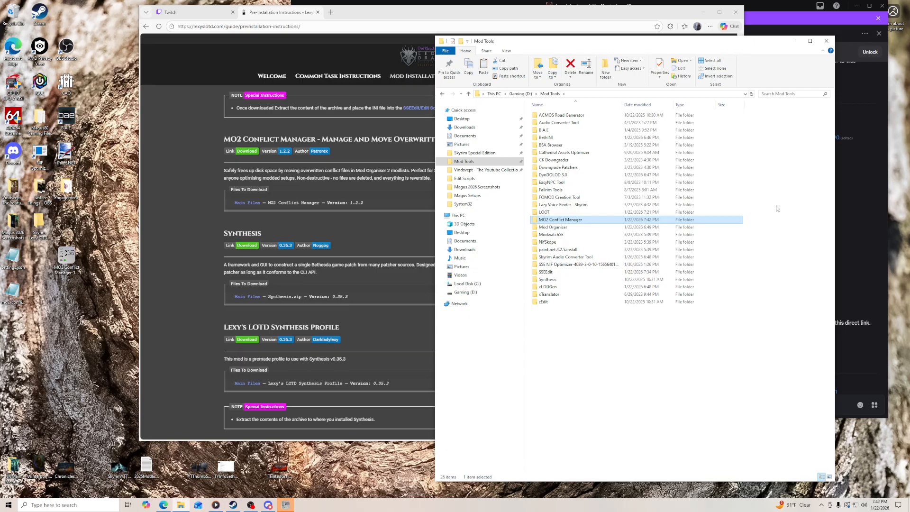
- Bring up the MO2 Conflict Manager window, try Scan & Clean without a profile folder, and close the program
{"action": "left_click", "coordinate": [794, 40]}
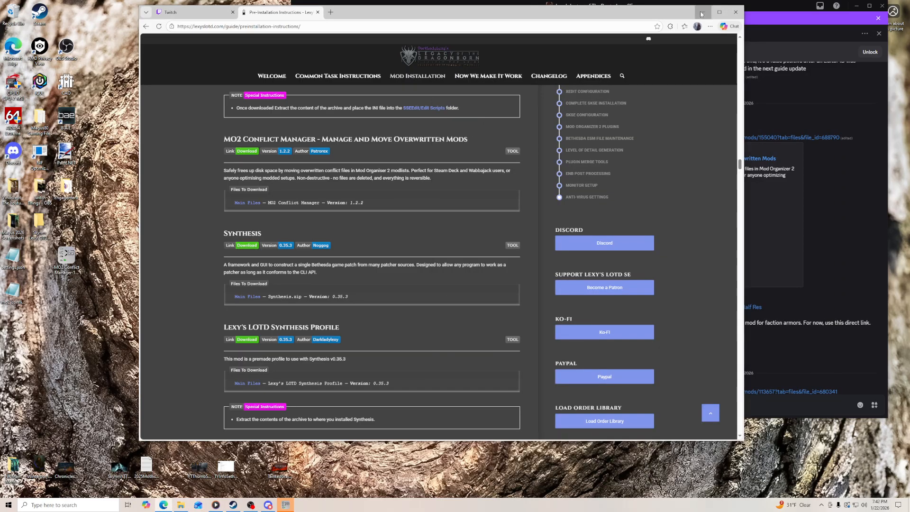
{"action": "left_click", "coordinate": [703, 12]}
{"action": "mouse_move", "coordinate": [509, 90]}
{"action": "left_mouse_down"}
{"action": "mouse_move", "coordinate": [433, 75]}
{"action": "mouse_move", "coordinate": [508, 73]}
{"action": "left_mouse_up"}
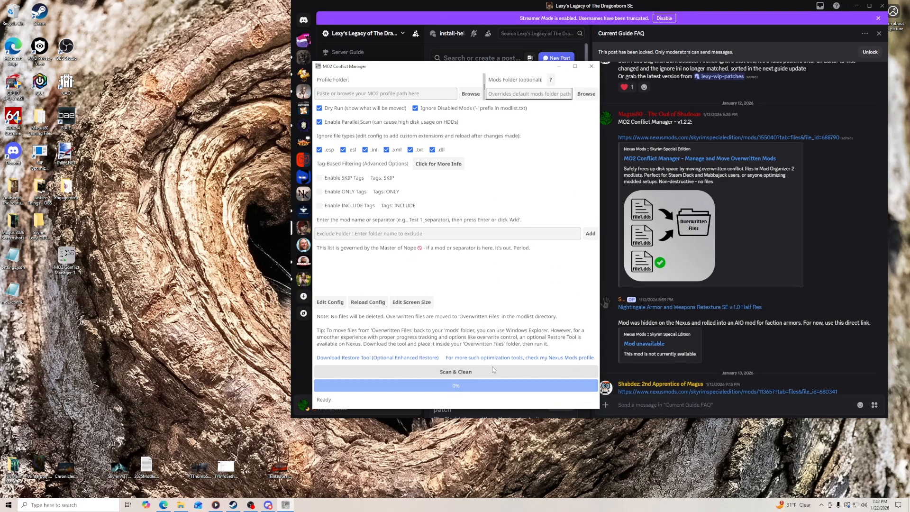
{"action": "left_click", "coordinate": [163, 505]}
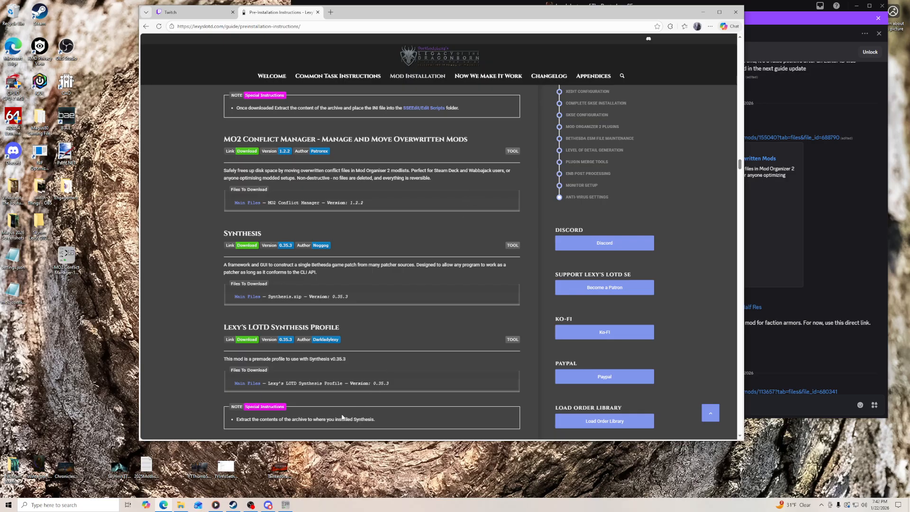
{"action": "left_click", "coordinate": [286, 505]}
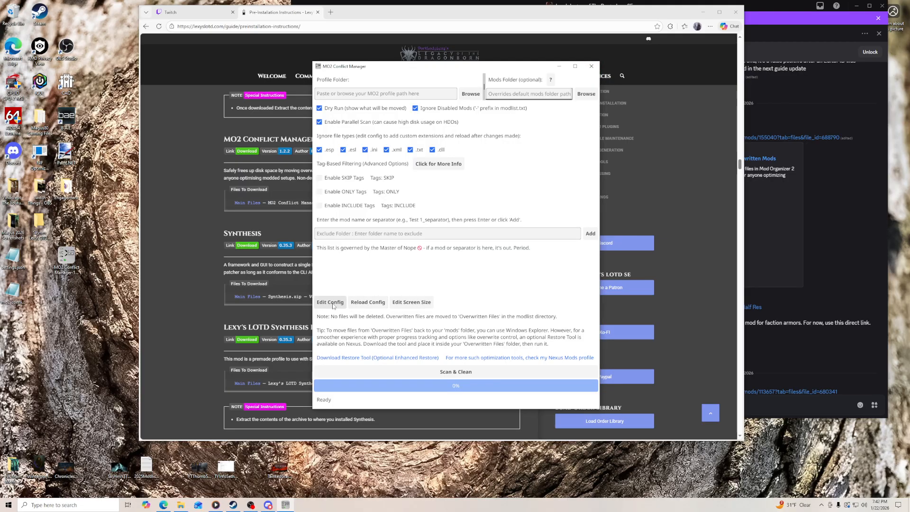
{"action": "left_click", "coordinate": [458, 373]}
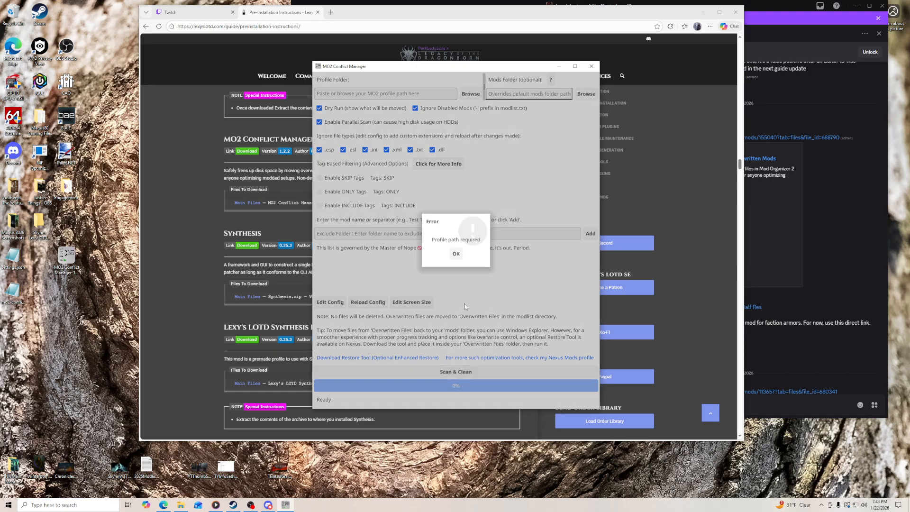
{"action": "left_click", "coordinate": [455, 254]}
{"action": "left_click", "coordinate": [592, 66]}
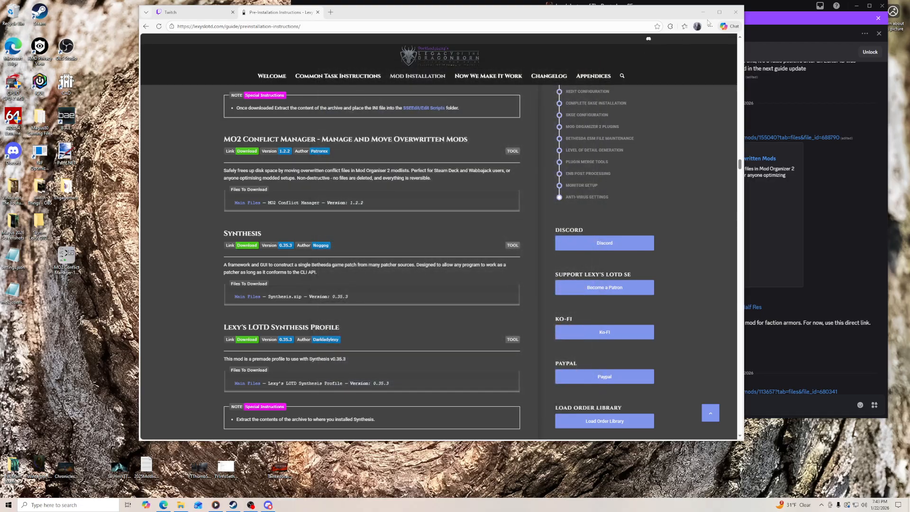
- Delete the two files that MO2 Conflict Manager generated on the desktop
{"action": "left_click", "coordinate": [703, 13]}
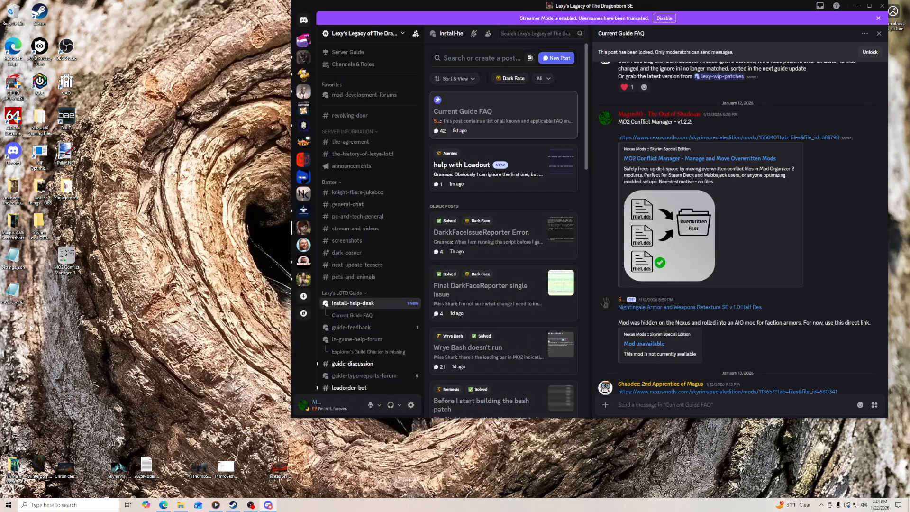
{"action": "left_click_drag", "start_coordinate": [30, 255], "coordinate": [12, 296]}
{"action": "right_click", "coordinate": [14, 295]}
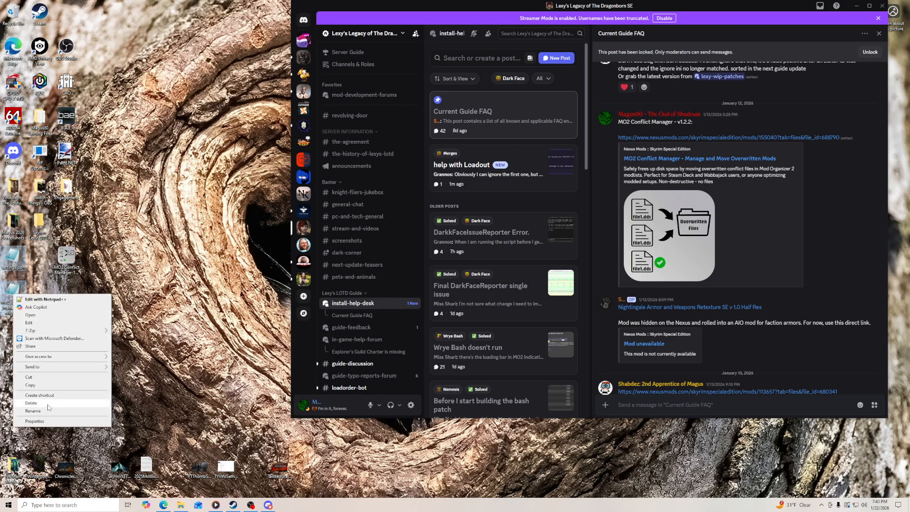
{"action": "left_click", "coordinate": [38, 406]}
- Copy the MO2 Conflict Manager executable into its Mod Tools folder and delete the desktop copy
{"action": "left_click", "coordinate": [181, 506]}
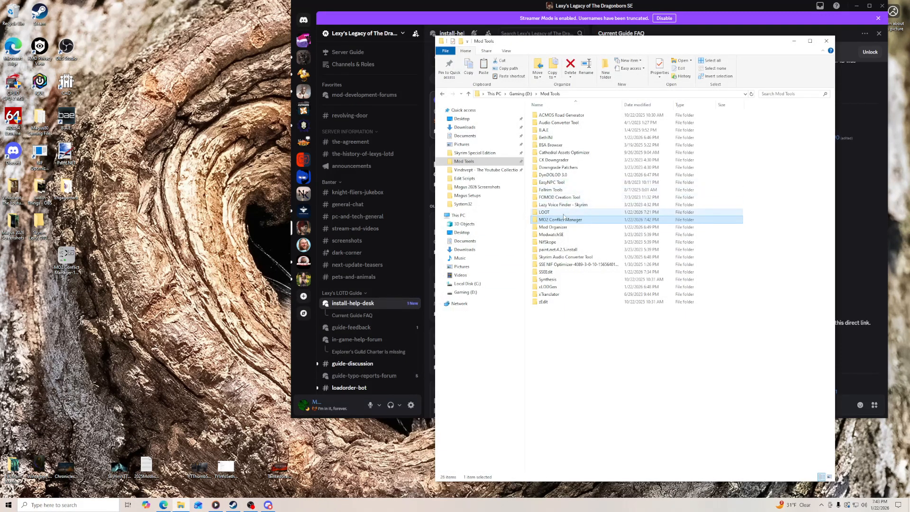
{"action": "left_click_drag", "start_coordinate": [61, 257], "coordinate": [583, 167]}
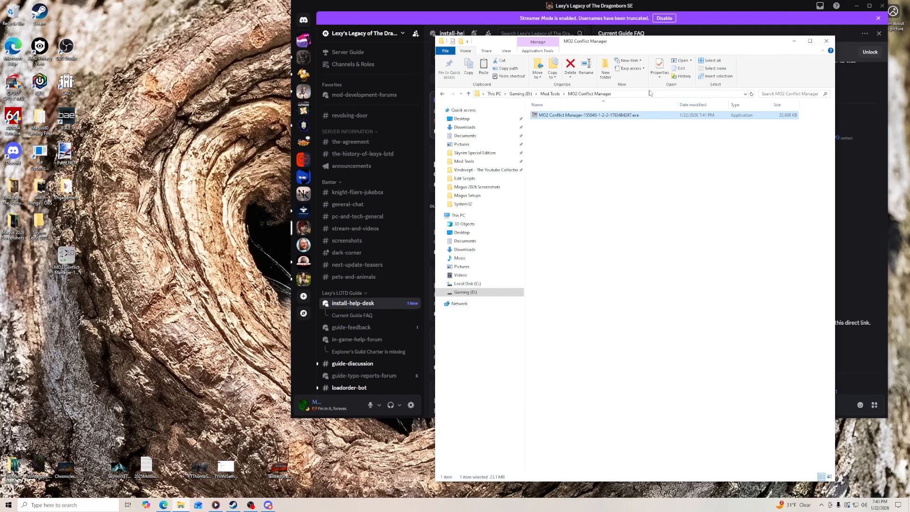
{"action": "left_click", "coordinate": [550, 93]}
{"action": "left_click", "coordinate": [794, 43]}
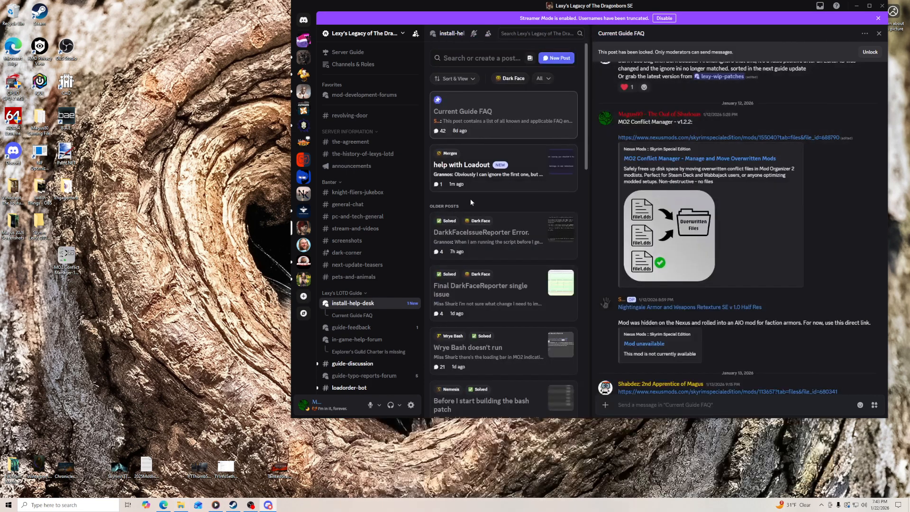
{"action": "right_click", "coordinate": [67, 256]}
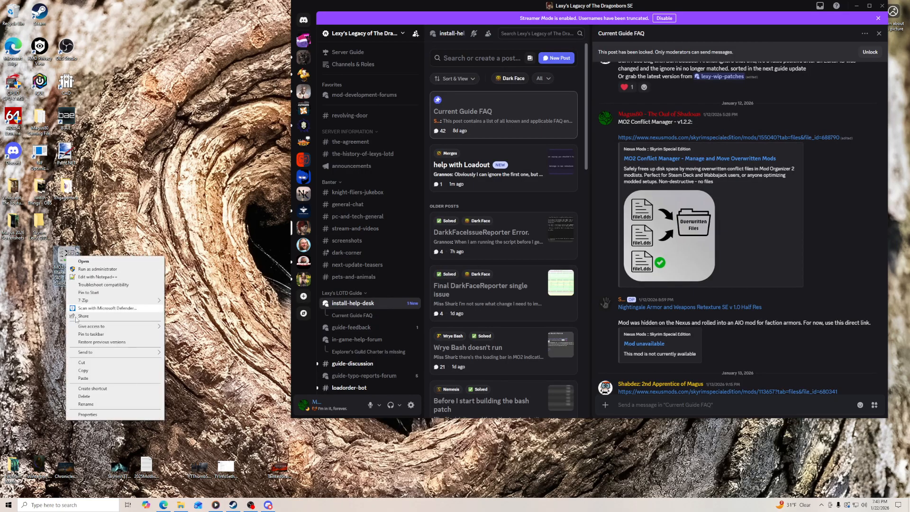
{"action": "left_click", "coordinate": [86, 396]}
- Open the Synthesis 0.35.3 release on GitHub from the guide and download Synthesis.zip
{"action": "left_click", "coordinate": [164, 505]}
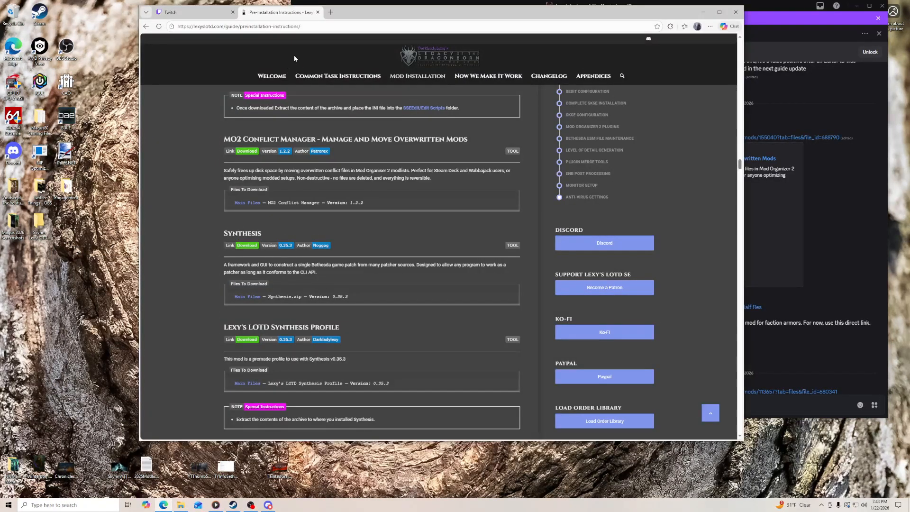
{"action": "left_click_drag", "start_coordinate": [345, 15], "coordinate": [207, 11]}
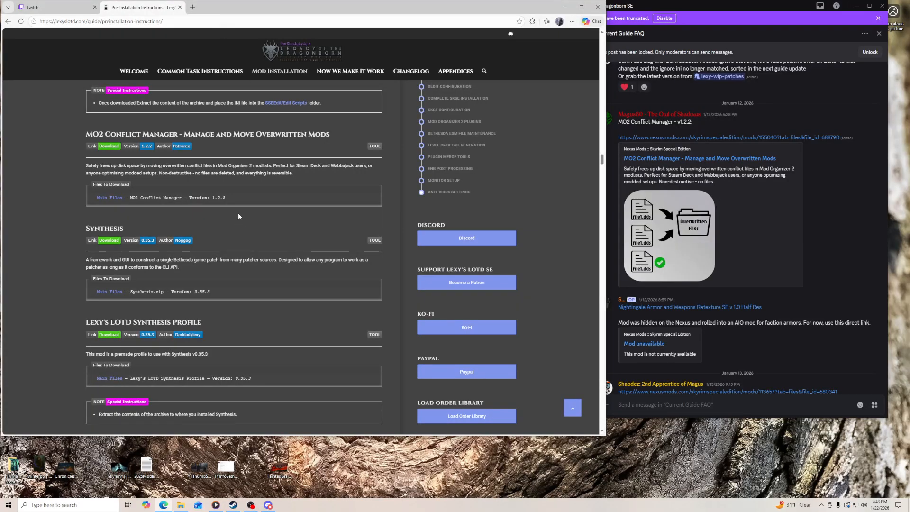
{"action": "left_click", "coordinate": [107, 242]}
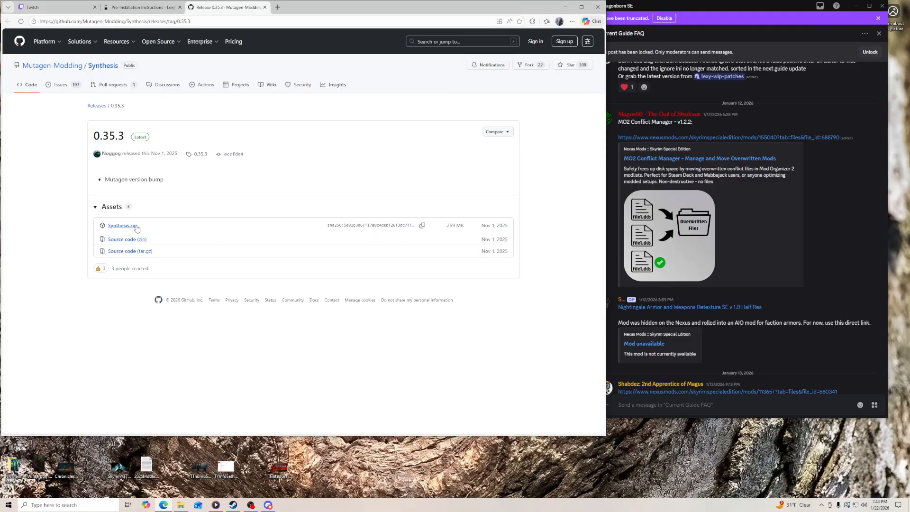
{"action": "left_click", "coordinate": [122, 227]}
- Open the Synthesis folder in Mod Tools beside the browser and copy the downloaded Synthesis.zip into it
{"action": "left_click", "coordinate": [181, 505]}
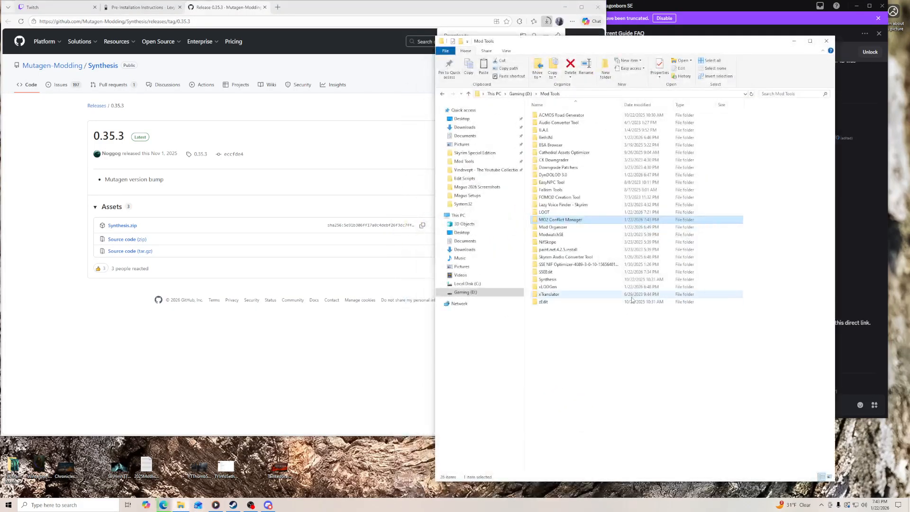
{"action": "double_click", "coordinate": [549, 280]}
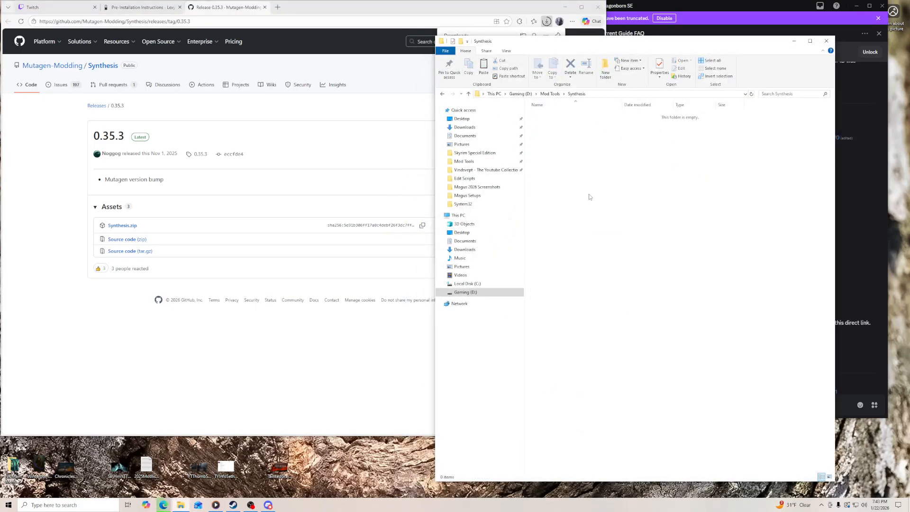
{"action": "left_click_drag", "start_coordinate": [617, 40], "coordinate": [694, 66]}
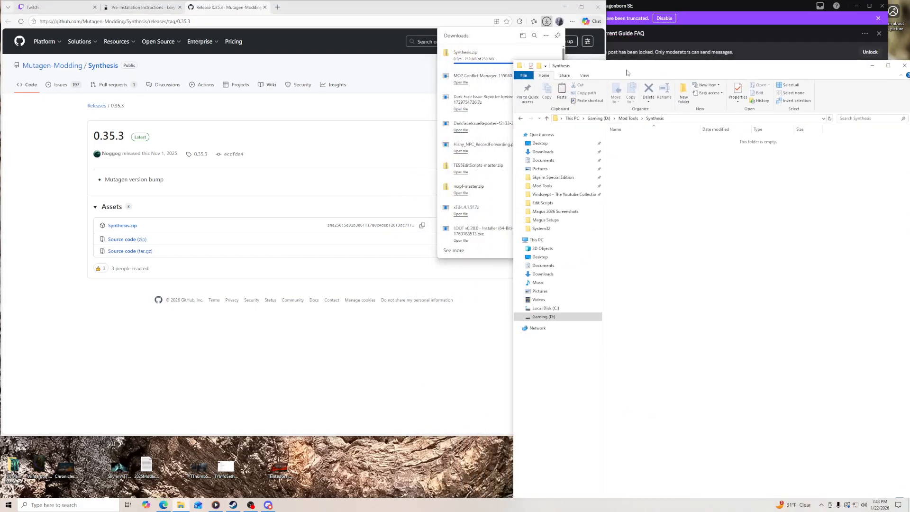
{"action": "left_click", "coordinate": [486, 19]}
{"action": "left_click", "coordinate": [547, 22]}
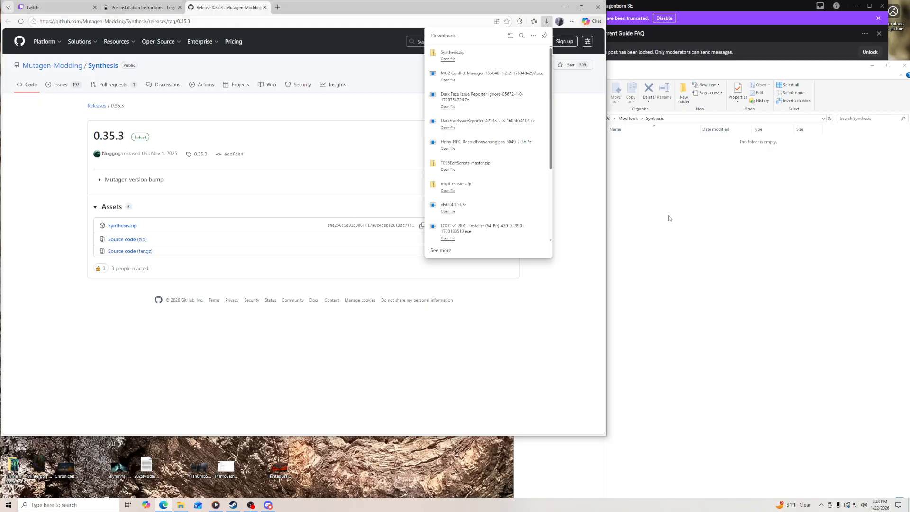
{"action": "left_click_drag", "start_coordinate": [452, 54], "coordinate": [686, 223]}
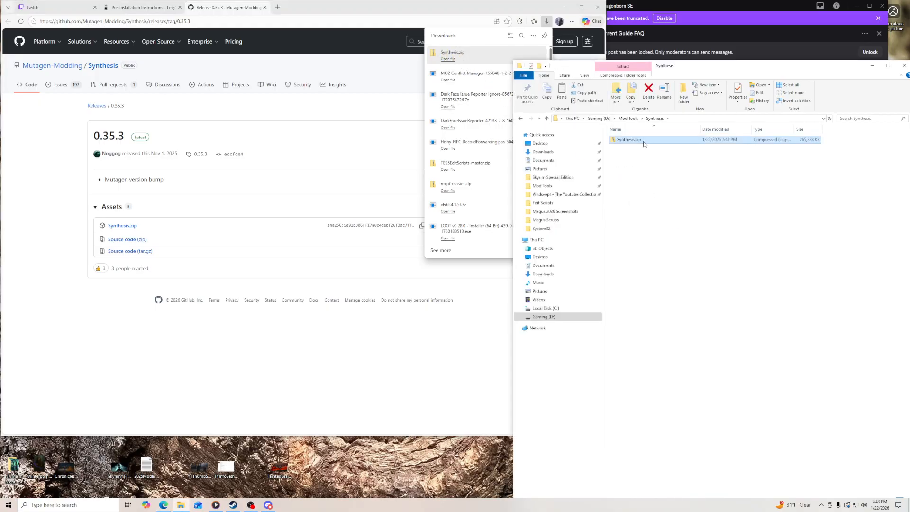
- Extract Synthesis.zip directly into the Synthesis folder with 7-Zip and delete the archive
{"action": "right_click", "coordinate": [644, 143]}
{"action": "mouse_move", "coordinate": [693, 178]}
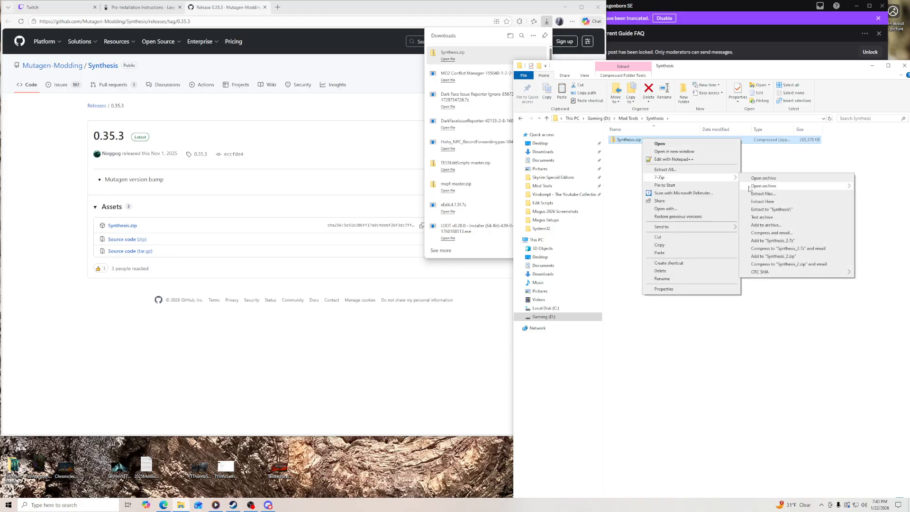
{"action": "left_click", "coordinate": [771, 209]}
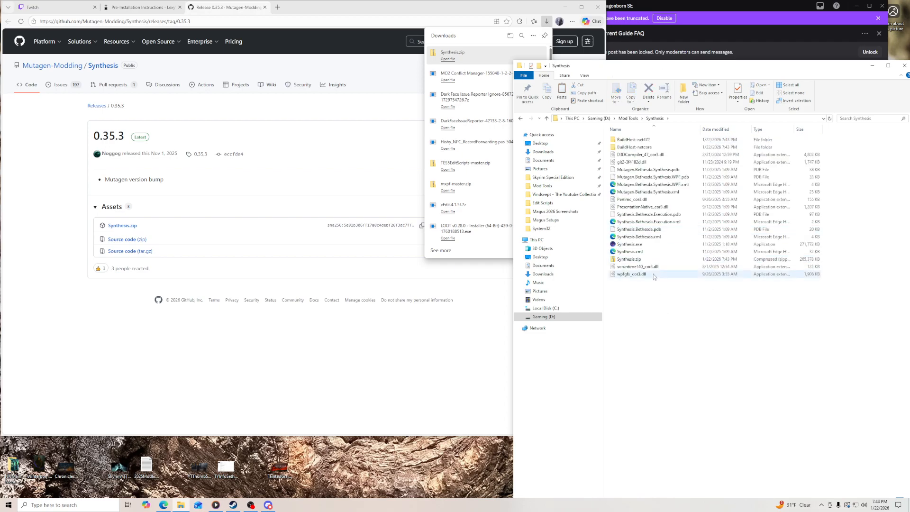
{"action": "right_click", "coordinate": [643, 260]}
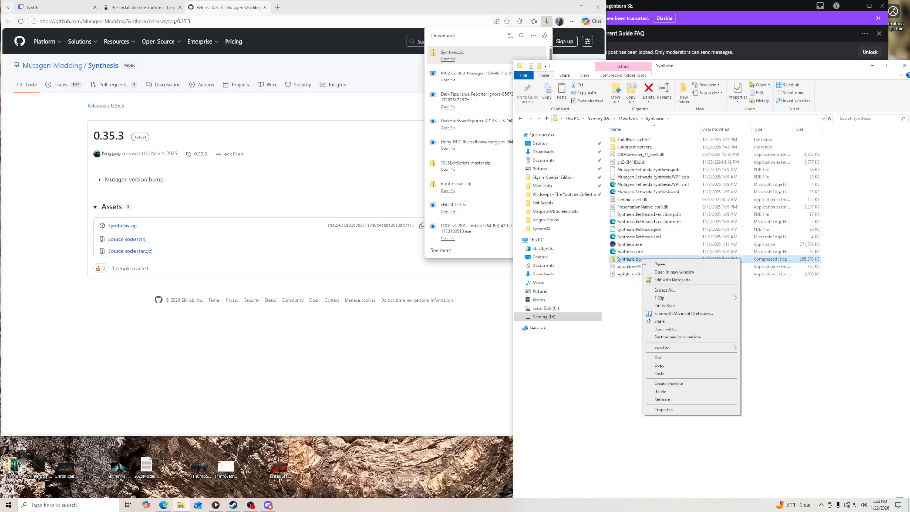
{"action": "left_click", "coordinate": [675, 392]}
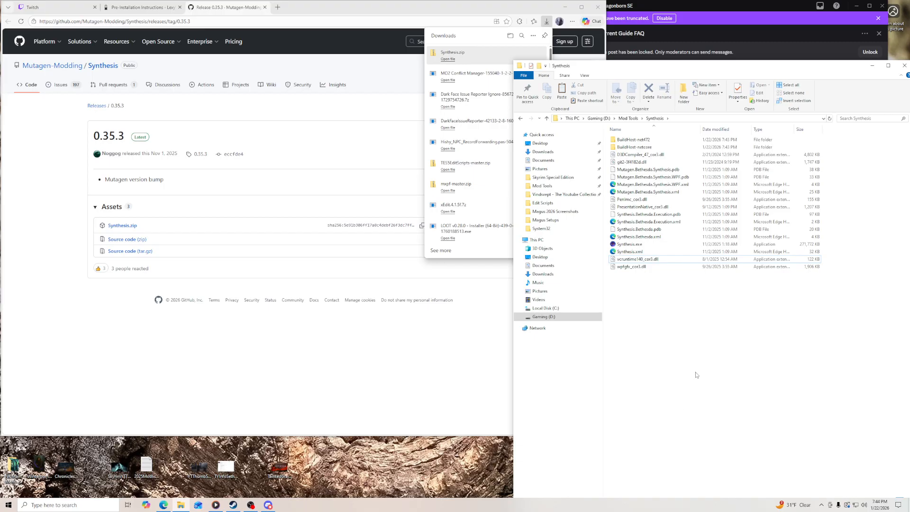
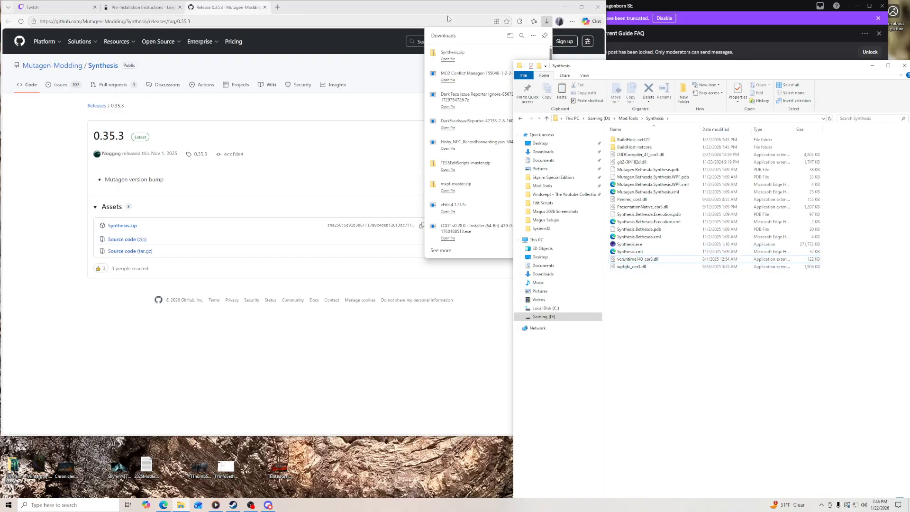
- Close the GitHub page and download the Lexy's LOTD Synthesis Profile 0.35.3 from its Nexus Mods files via the guide
{"action": "left_click", "coordinate": [264, 7]}
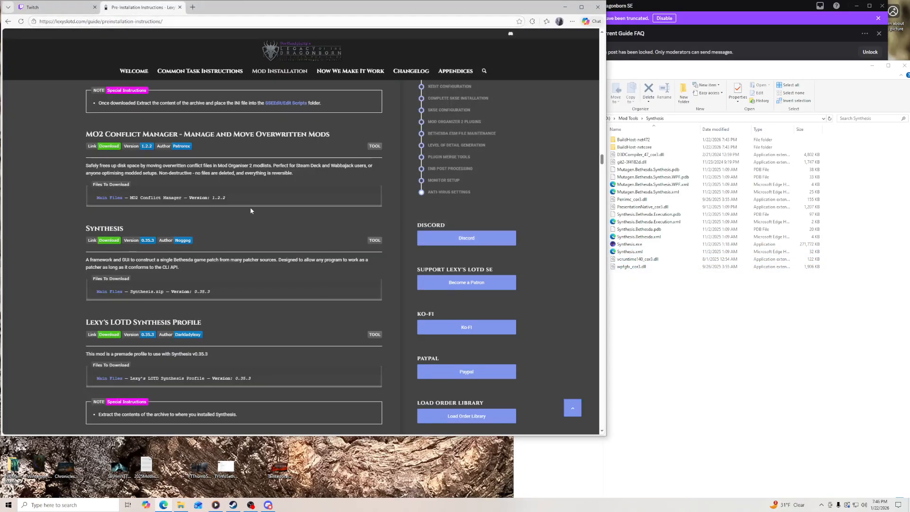
{"action": "scroll", "coordinate": [216, 222], "scroll_direction": "down", "scroll_amount": 3}
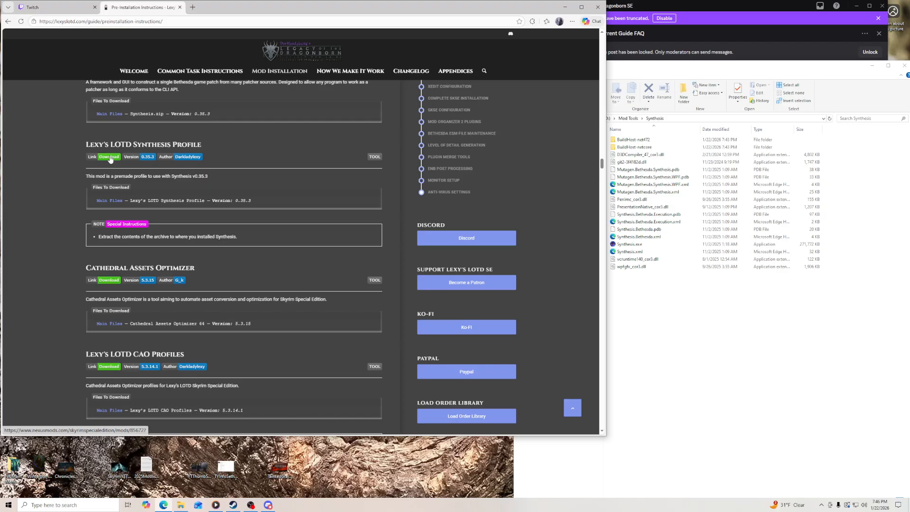
{"action": "left_click", "coordinate": [109, 158]}
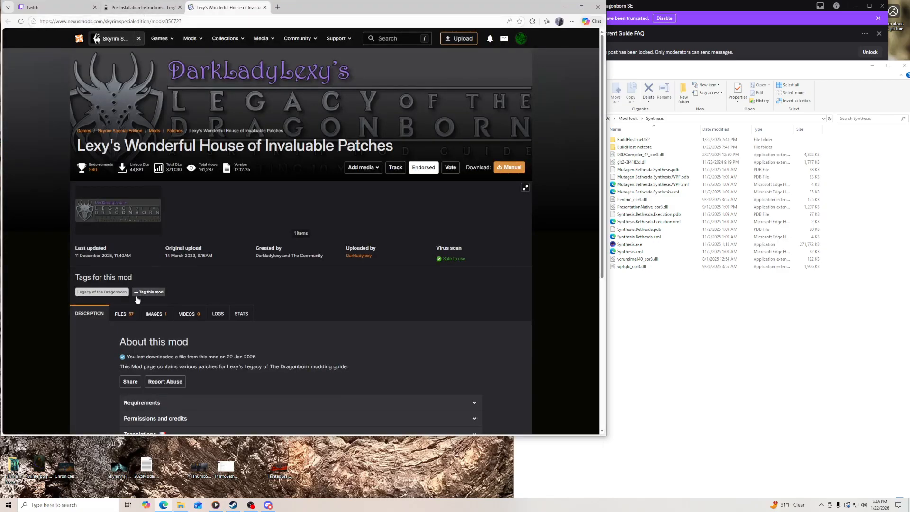
{"action": "left_click", "coordinate": [125, 315]}
{"action": "left_click", "coordinate": [157, 8]}
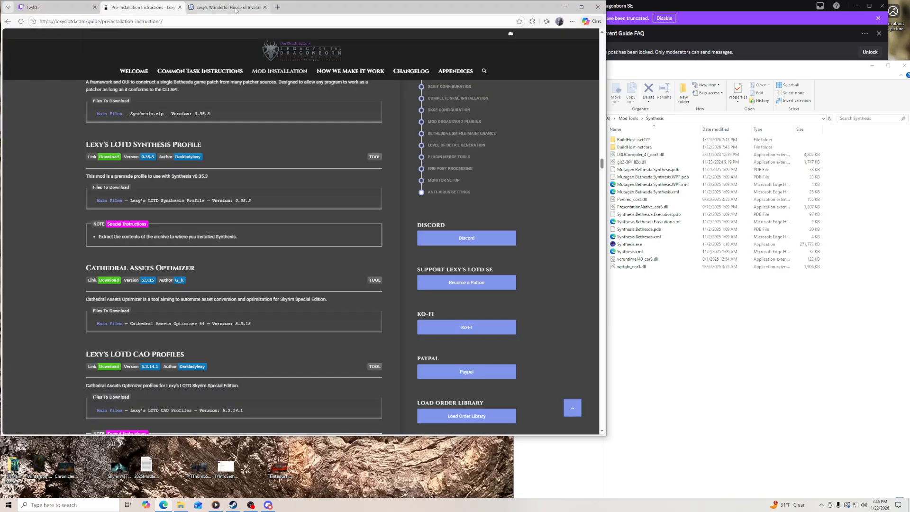
{"action": "left_click", "coordinate": [236, 7]}
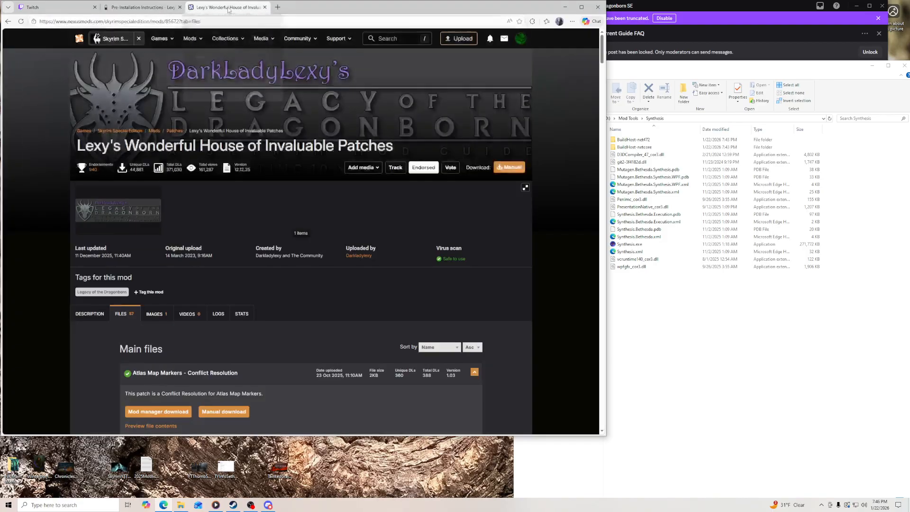
{"action": "scroll", "coordinate": [100, 308], "scroll_direction": "down", "scroll_amount": 10}
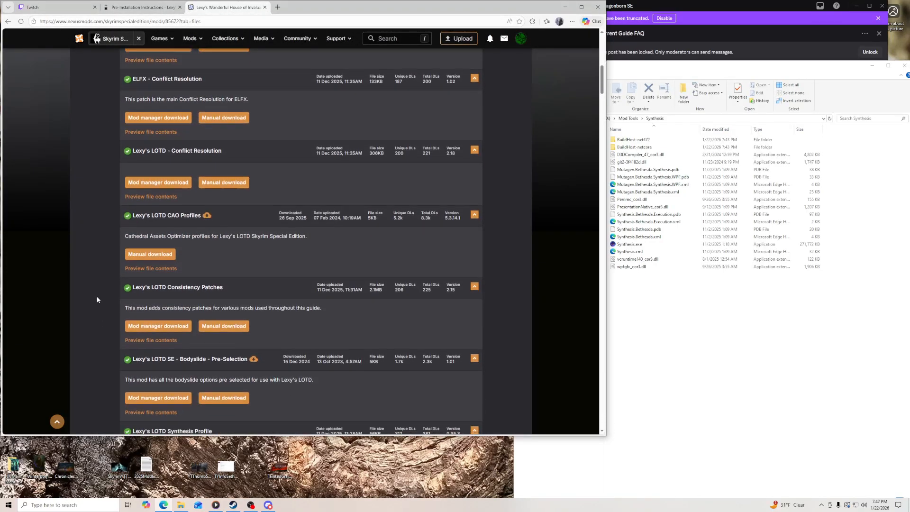
{"action": "scroll", "coordinate": [118, 299], "scroll_direction": "down", "scroll_amount": 5}
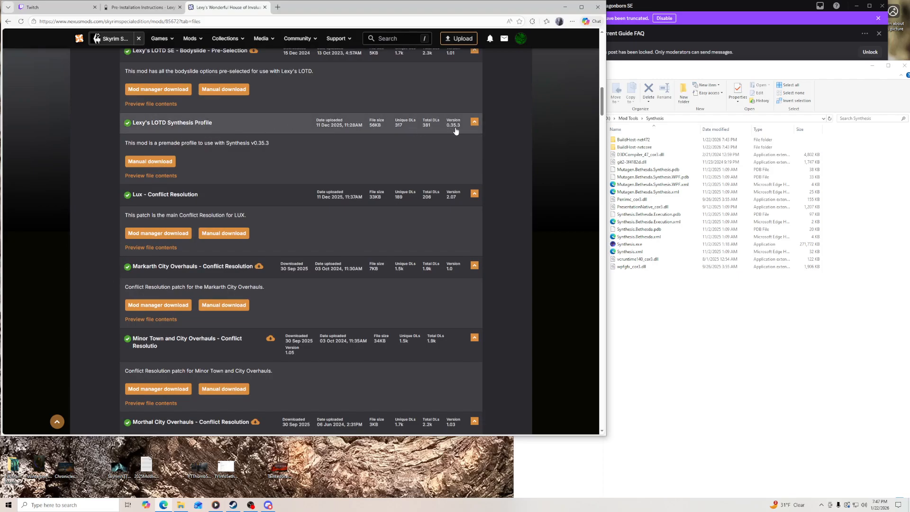
{"action": "left_click", "coordinate": [158, 162]}
- Copy the downloaded Synthesis profile archive into the Synthesis folder and extract it there with 7-Zip
{"action": "left_click_drag", "start_coordinate": [301, 11], "coordinate": [419, 21]}
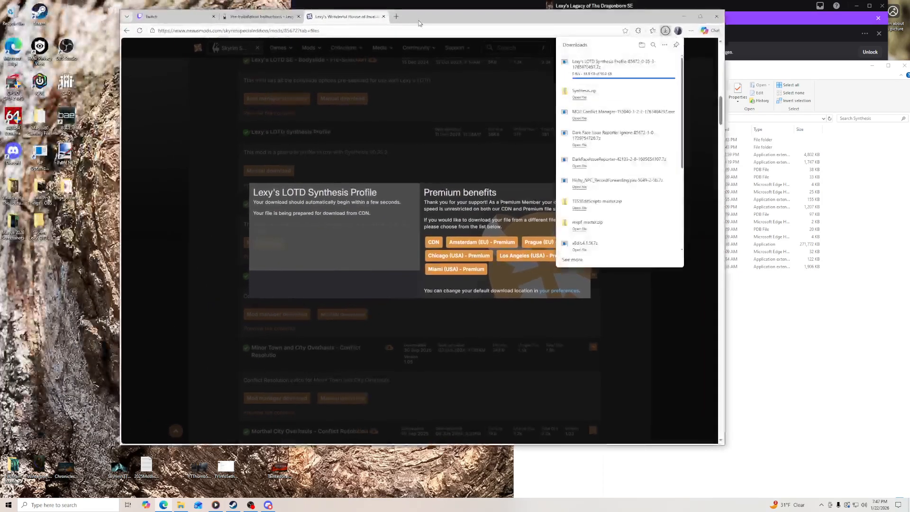
{"action": "left_click_drag", "start_coordinate": [590, 64], "coordinate": [787, 401]}
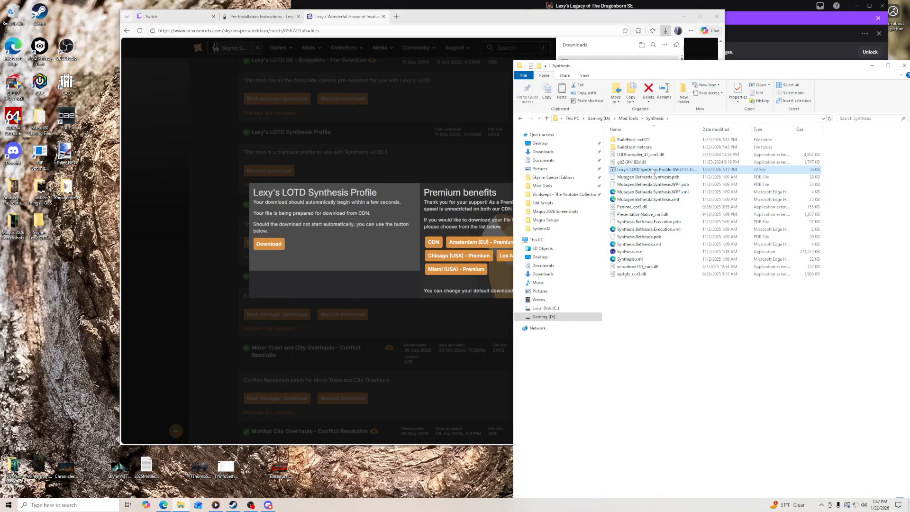
{"action": "right_click", "coordinate": [653, 169]}
{"action": "mouse_move", "coordinate": [664, 188]}
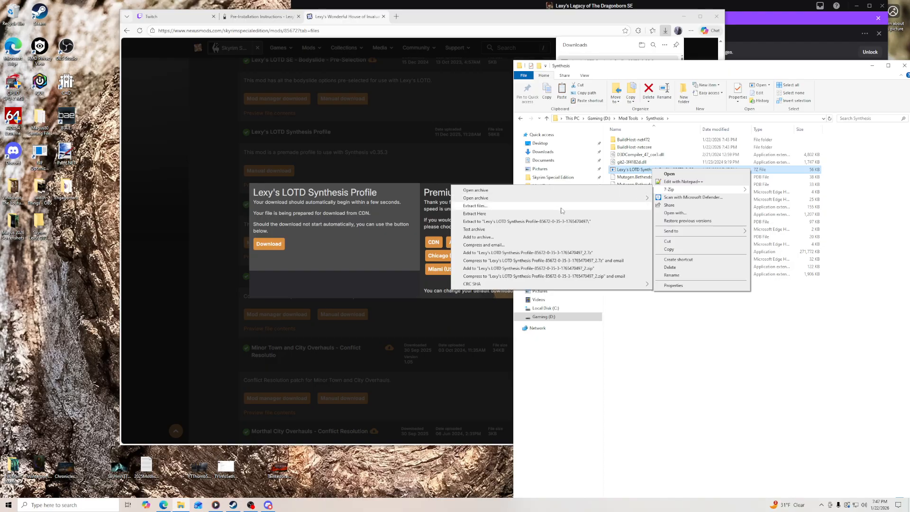
{"action": "left_click", "coordinate": [560, 215]}
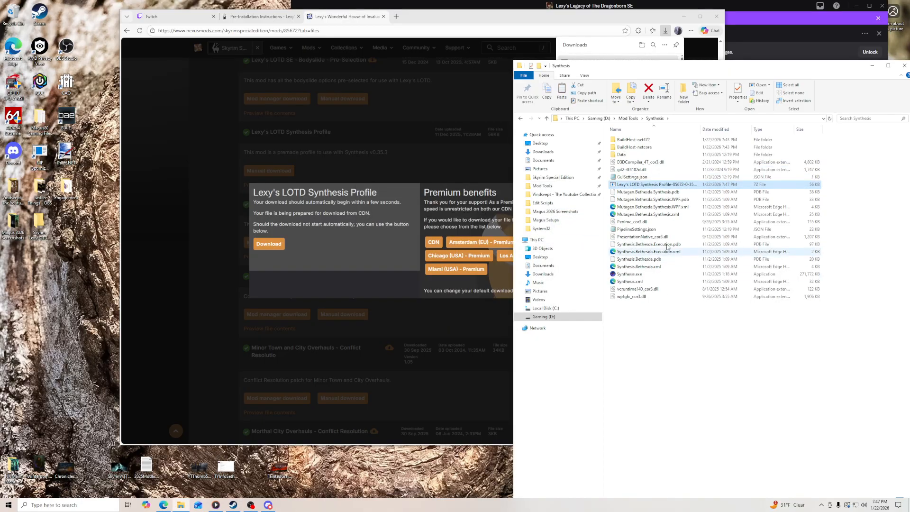
- Delete the Synthesis profile archive from the Synthesis folder and close its Nexus Mods page
{"action": "right_click", "coordinate": [658, 187]}
{"action": "left_click", "coordinate": [676, 282]}
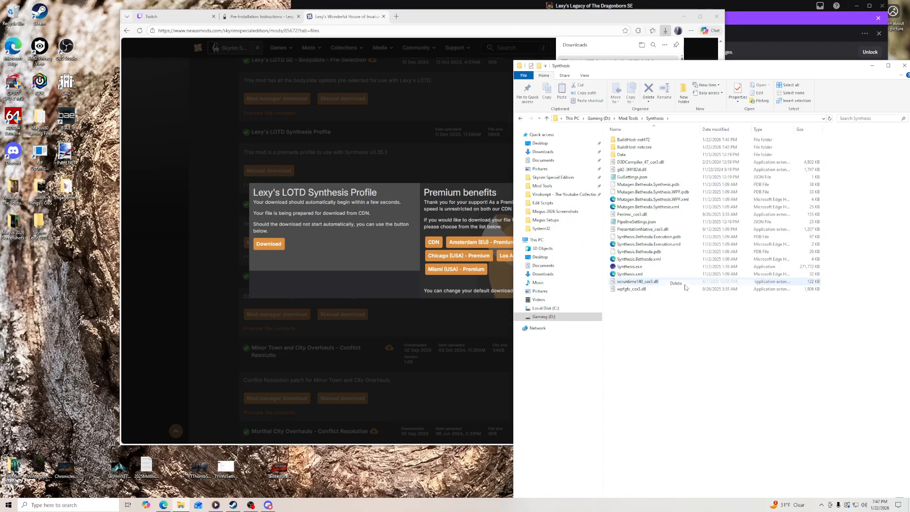
{"action": "left_click", "coordinate": [384, 17]}
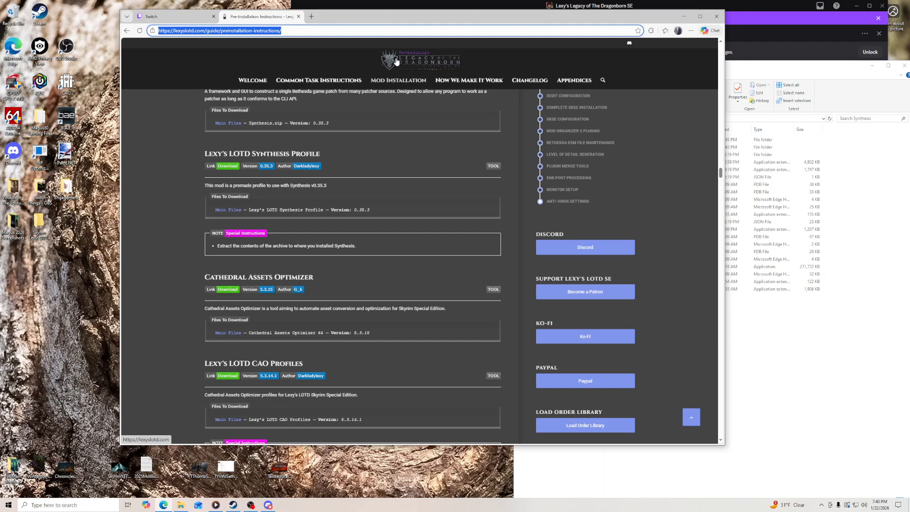
- Move the guide's browser window aside and close the Discord window
{"action": "left_click_drag", "start_coordinate": [338, 20], "coordinate": [263, 12]}
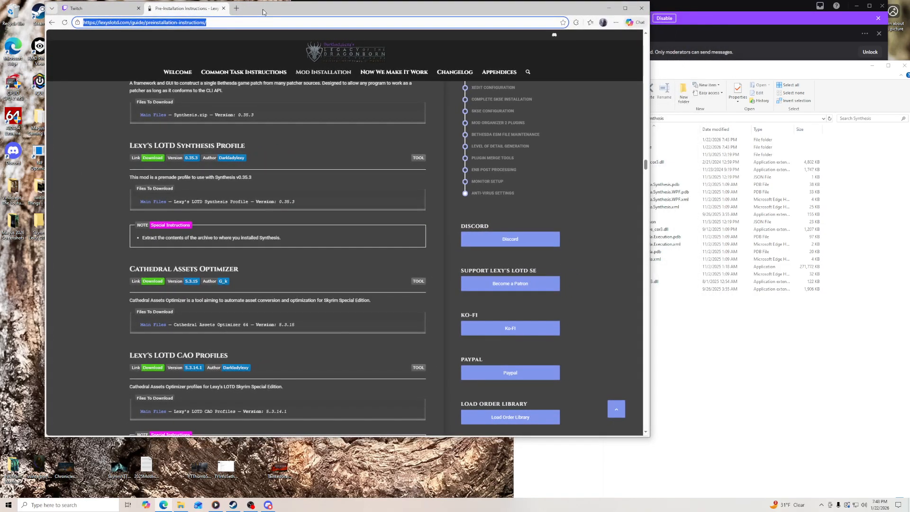
{"action": "left_click", "coordinate": [700, 10]}
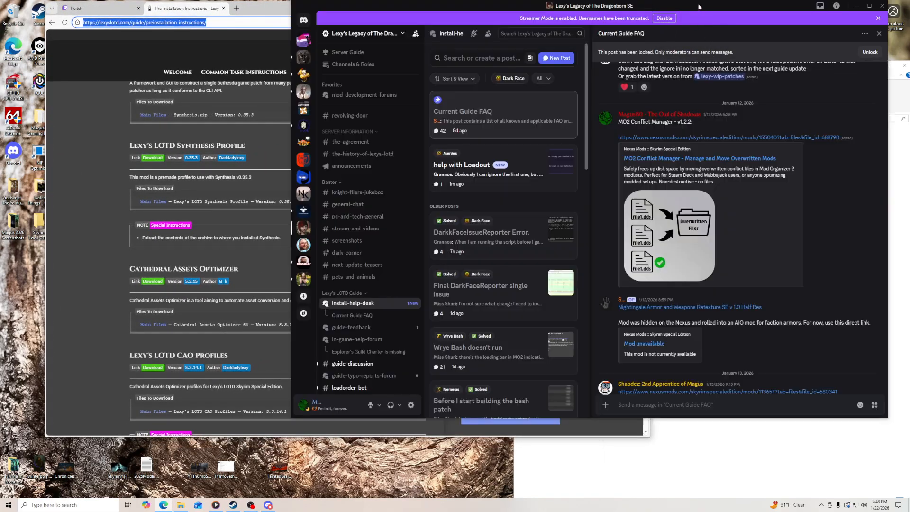
{"action": "left_click", "coordinate": [882, 6]}
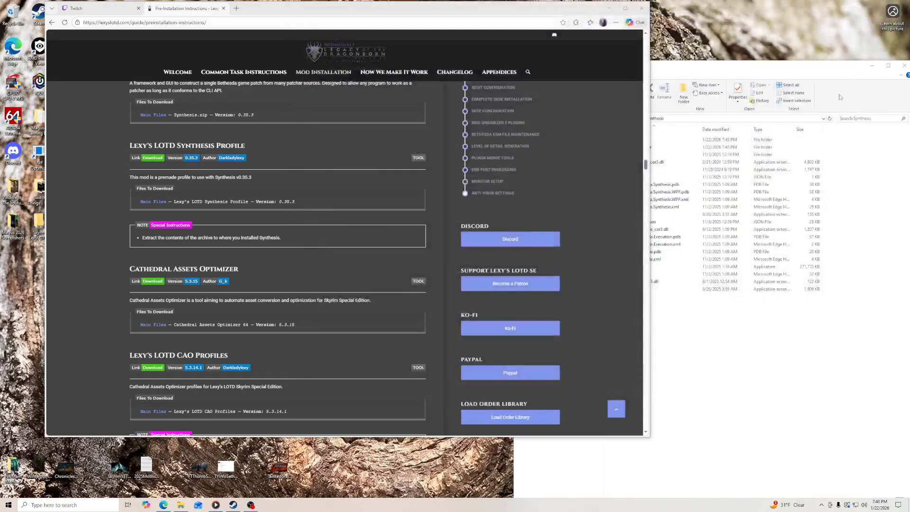
- Open the Cathedral Assets Optimizer folder in Mod Tools beside the guide's Cathedral Assets Optimizer section
{"action": "left_click", "coordinate": [790, 69]}
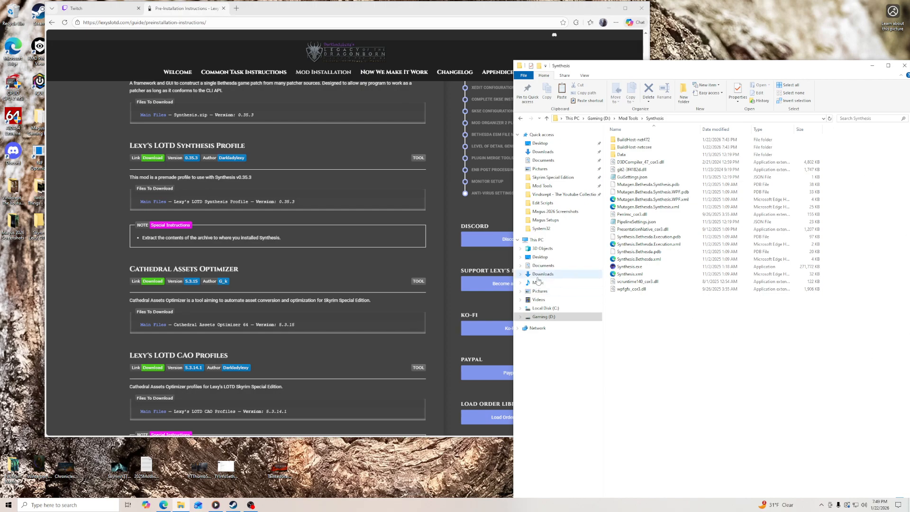
{"action": "scroll", "coordinate": [198, 261], "scroll_direction": "down", "scroll_amount": 5}
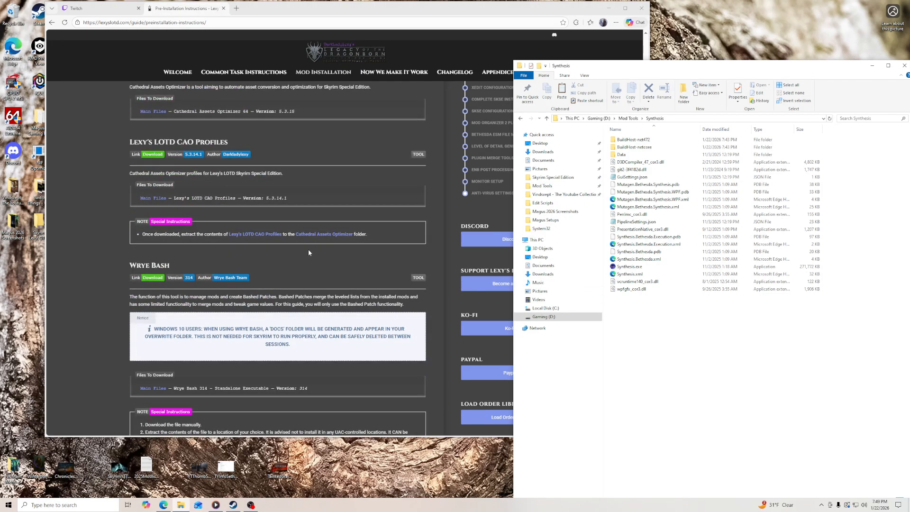
{"action": "scroll", "coordinate": [198, 261], "scroll_direction": "up", "scroll_amount": 1}
{"action": "left_click", "coordinate": [626, 119]}
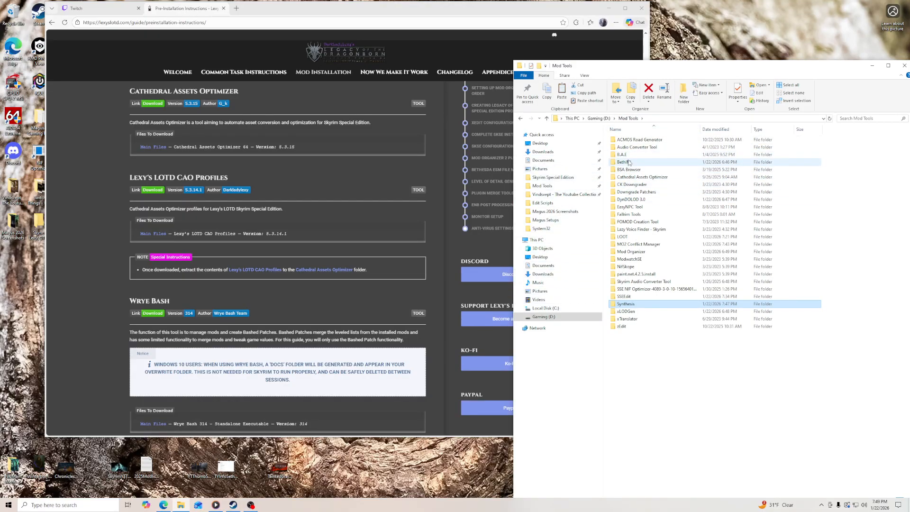
{"action": "left_click", "coordinate": [633, 178]}
{"action": "double_click", "coordinate": [633, 178]}
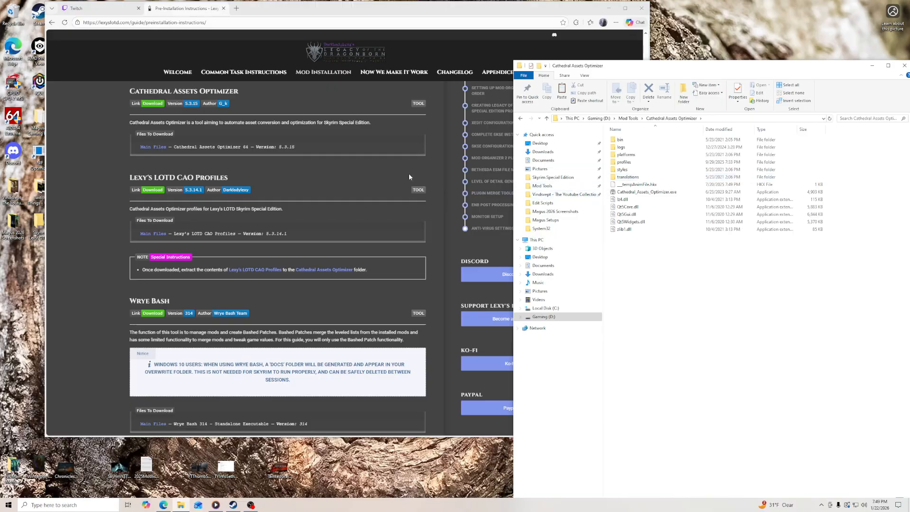
- Check the Cathedral Assets Optimizer 64 file's version and download date on Nexus Mods, closing the page when finished
{"action": "left_click", "coordinate": [156, 107]}
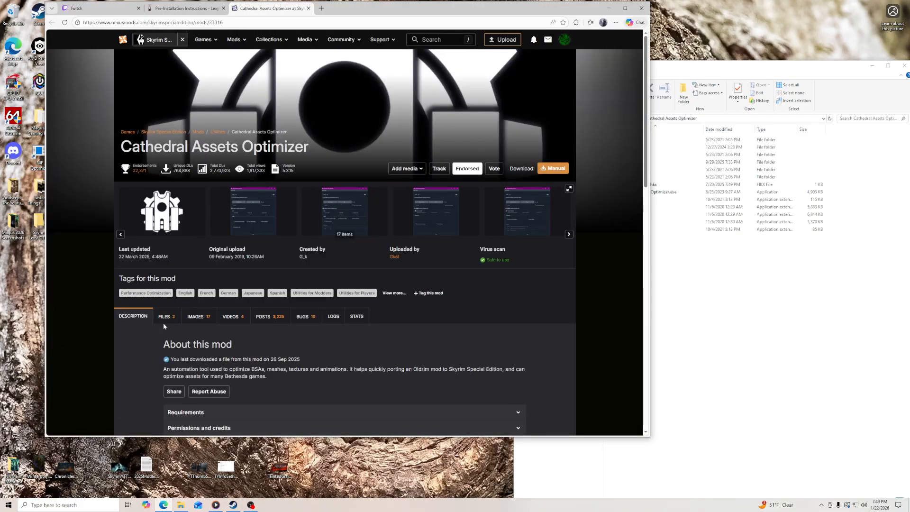
{"action": "left_click", "coordinate": [164, 324]}
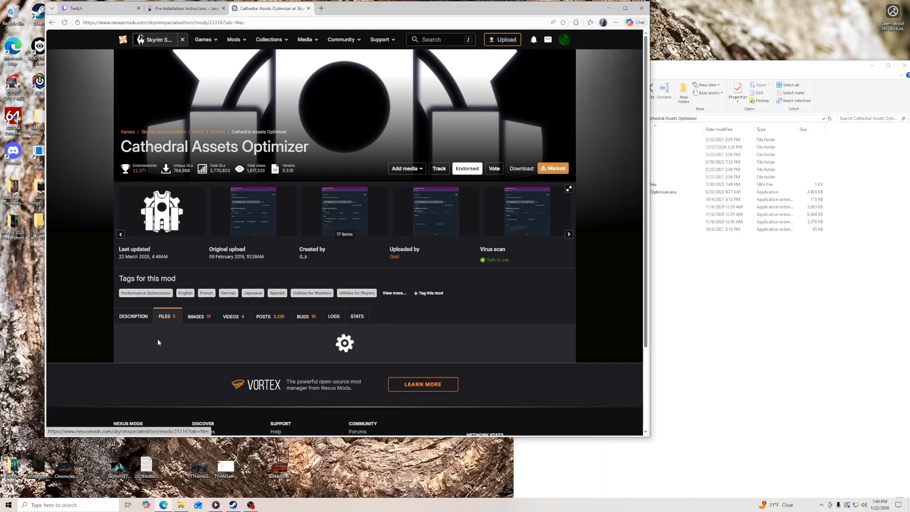
{"action": "scroll", "coordinate": [149, 349], "scroll_direction": "down", "scroll_amount": 3}
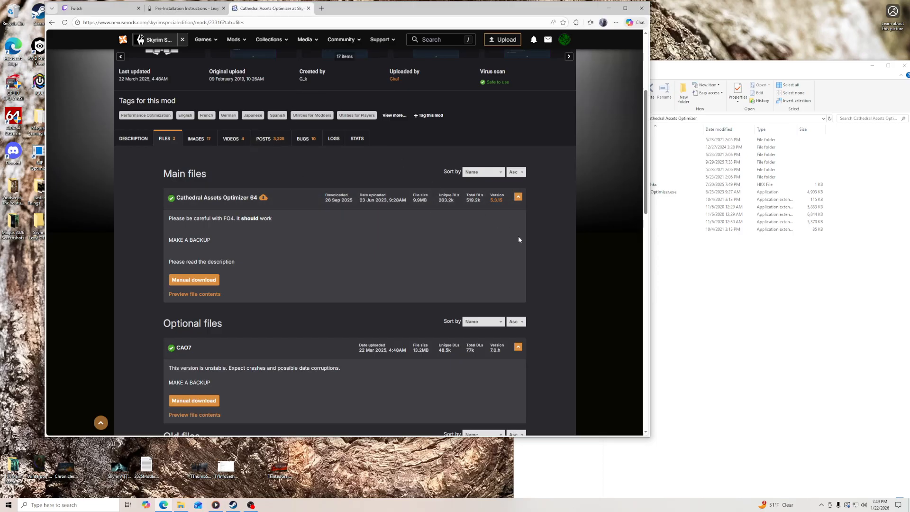
{"action": "left_click", "coordinate": [309, 9]}
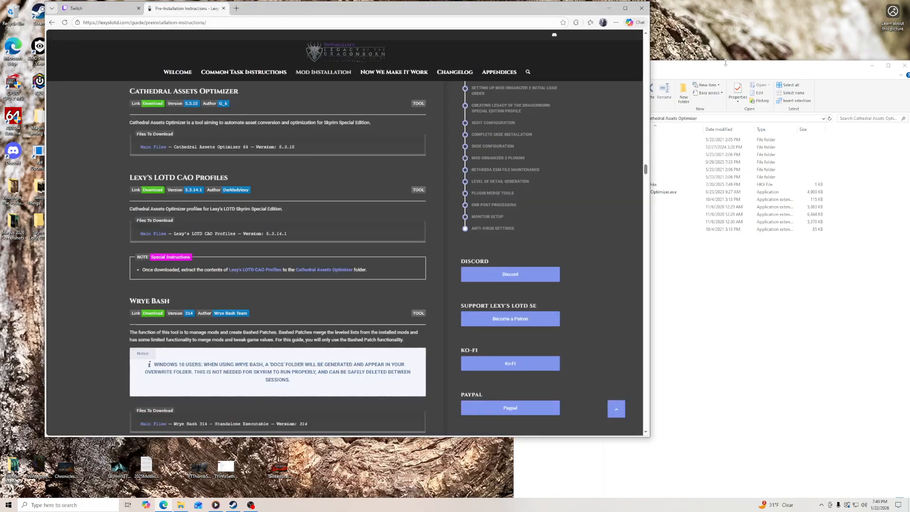
- Open the installed Cathedral Assets Optimizer profiles folder and find the Lexy's LOTD CAO Profiles file on Nexus Mods from the guide
{"action": "left_click", "coordinate": [723, 83]}
{"action": "double_click", "coordinate": [633, 161]}
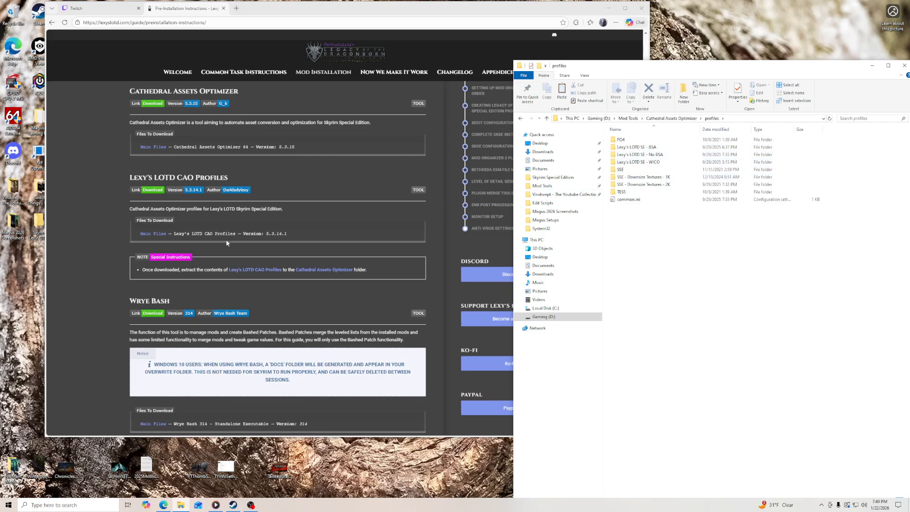
{"action": "left_click", "coordinate": [153, 191]}
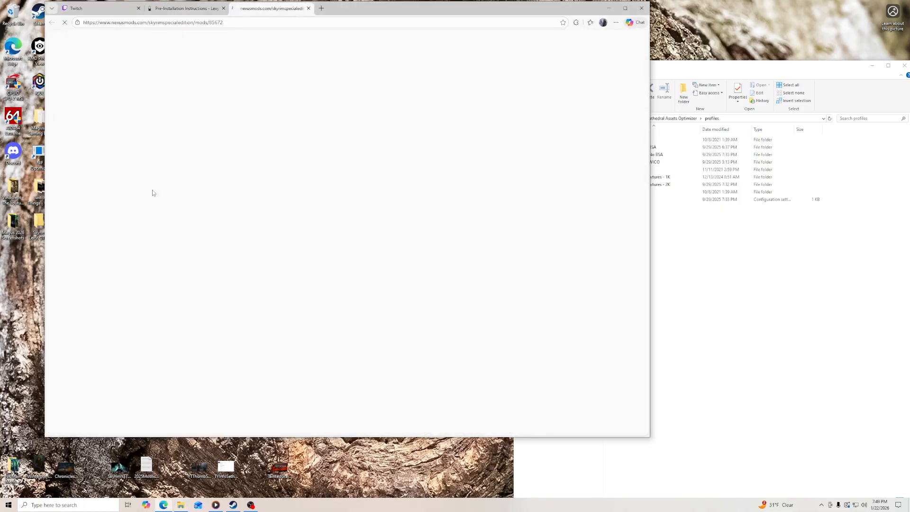
{"action": "left_click", "coordinate": [168, 316]}
{"action": "scroll", "coordinate": [130, 330], "scroll_direction": "down", "scroll_amount": 3}
{"action": "scroll", "coordinate": [131, 334], "scroll_direction": "down", "scroll_amount": 3}
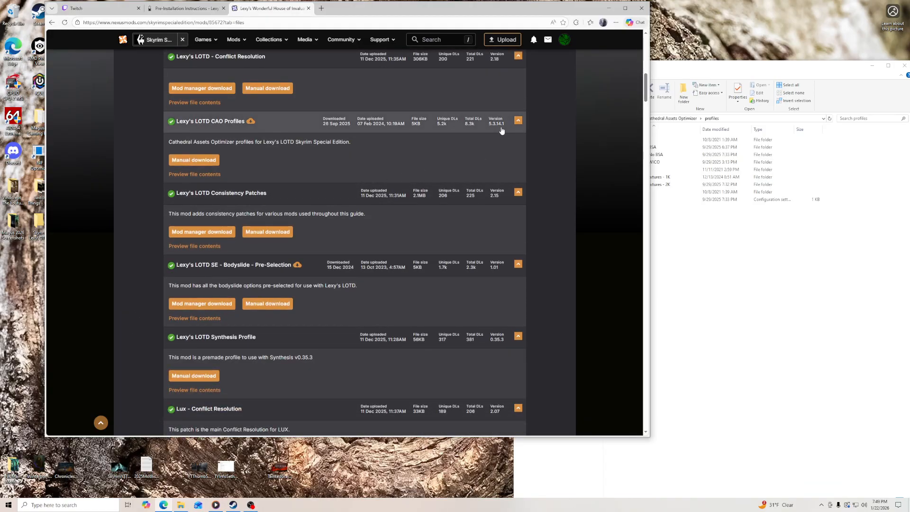
- Preview the CAO Profiles file contents and compare them with the installed profiles folder and the guide's instructions
{"action": "left_click", "coordinate": [203, 174]}
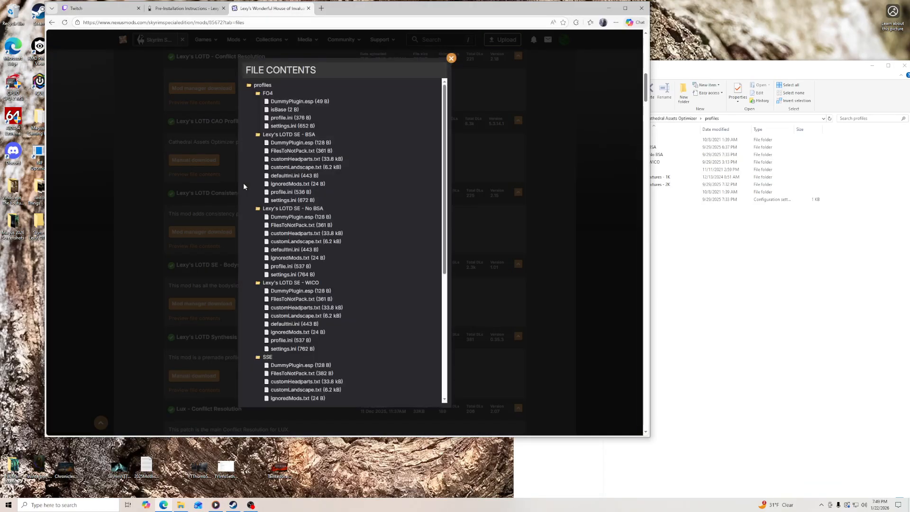
{"action": "left_click", "coordinate": [452, 58]}
{"action": "key", "text": "alt+Tab"}
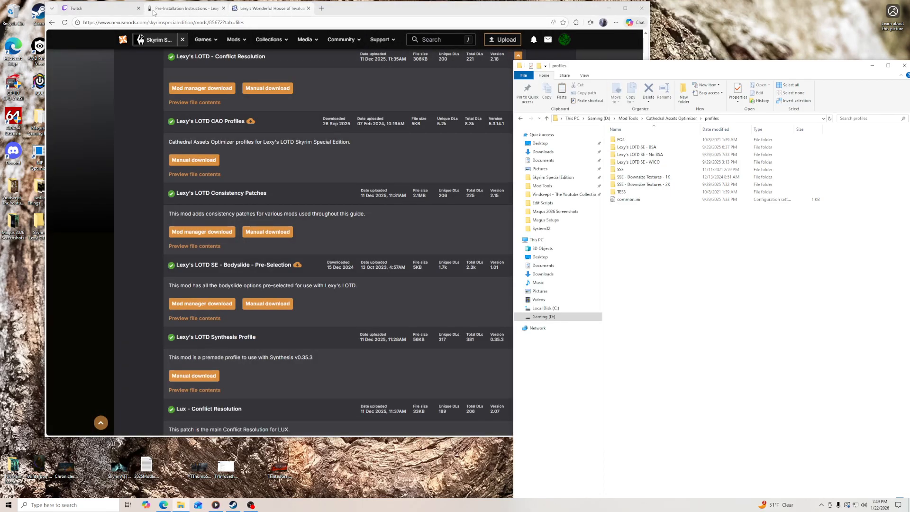
{"action": "left_click", "coordinate": [185, 8]}
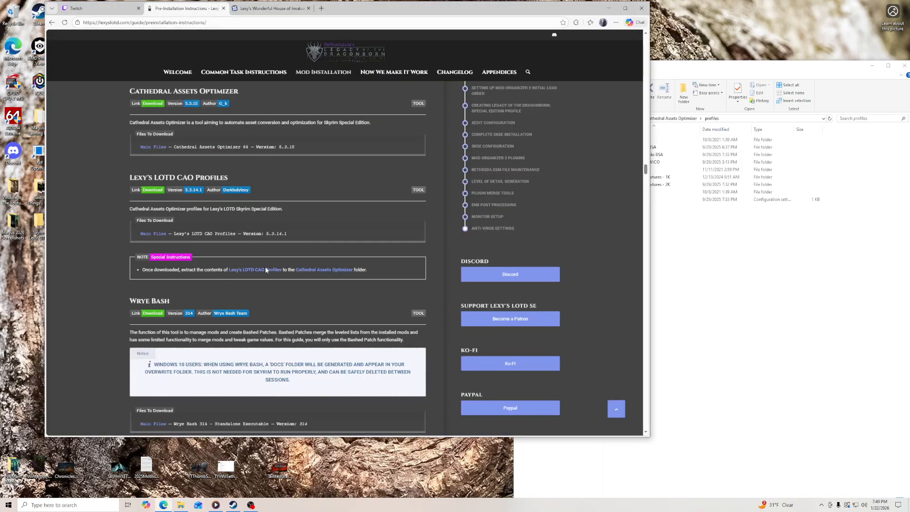
{"action": "left_click", "coordinate": [715, 268]}
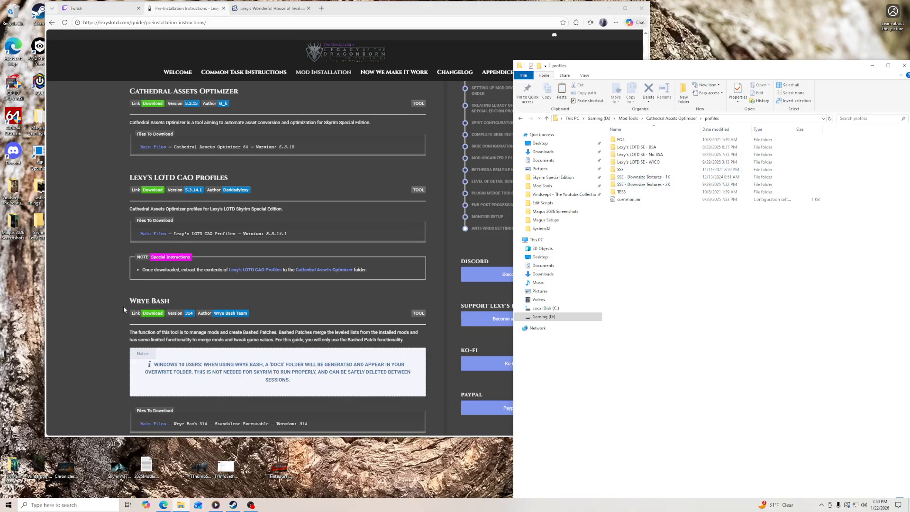
- Open the Skyrim Special Edition game folder and download the Wrye Bash 314 - Standalone Executable file from the guide's Nexus Mods link
{"action": "left_click", "coordinate": [553, 177]}
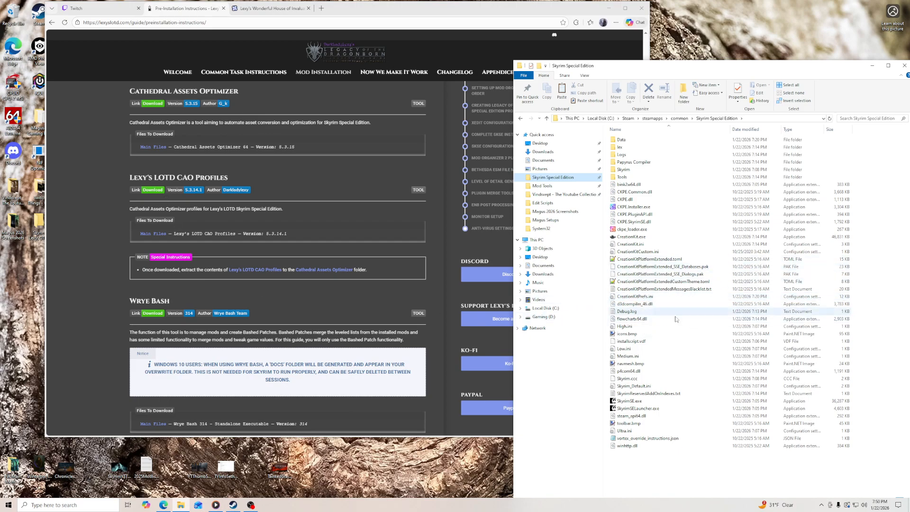
{"action": "scroll", "coordinate": [174, 211], "scroll_direction": "down", "scroll_amount": 3}
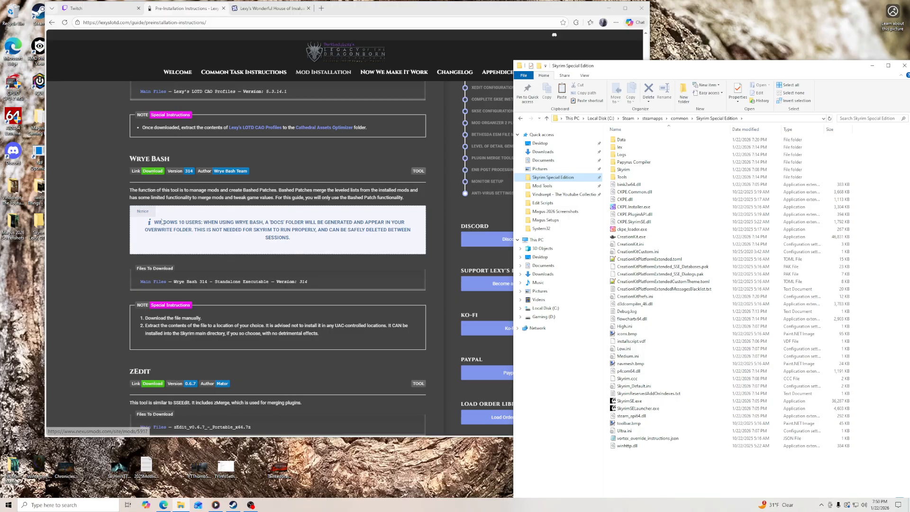
{"action": "left_click", "coordinate": [152, 172]}
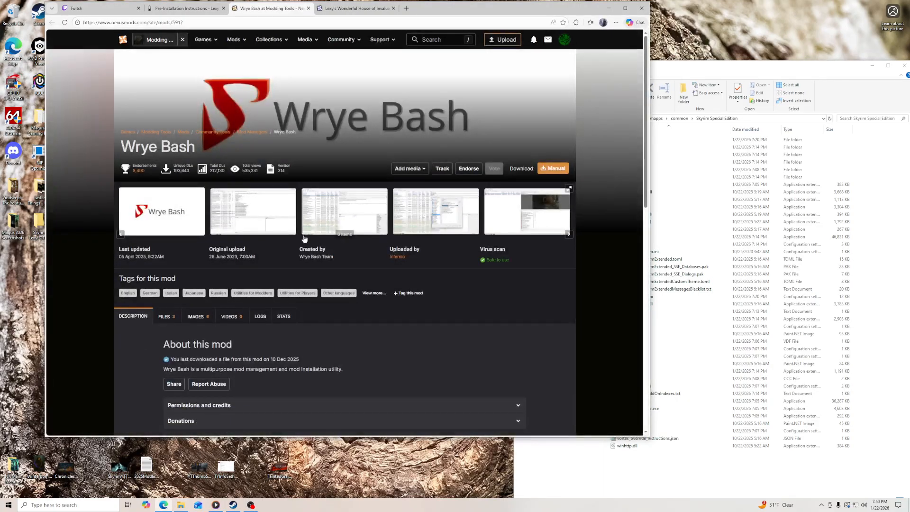
{"action": "left_click", "coordinate": [167, 316]}
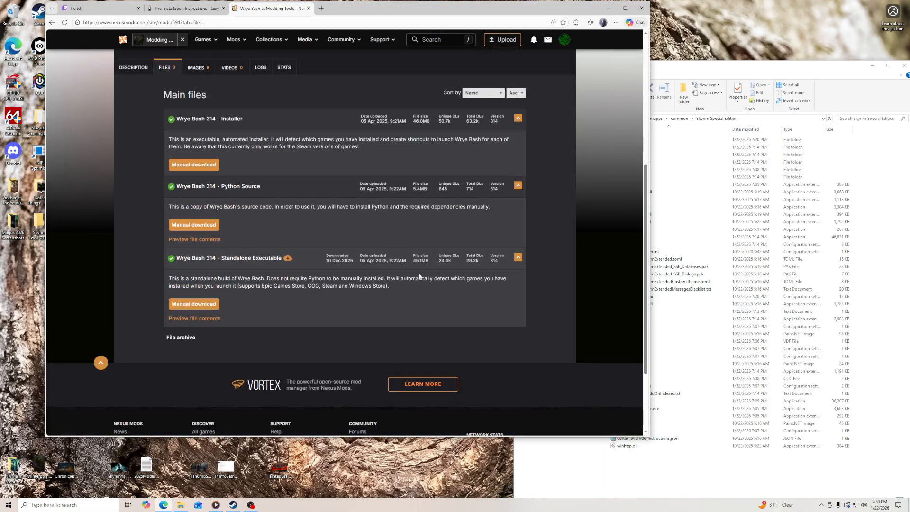
{"action": "left_click", "coordinate": [194, 305]}
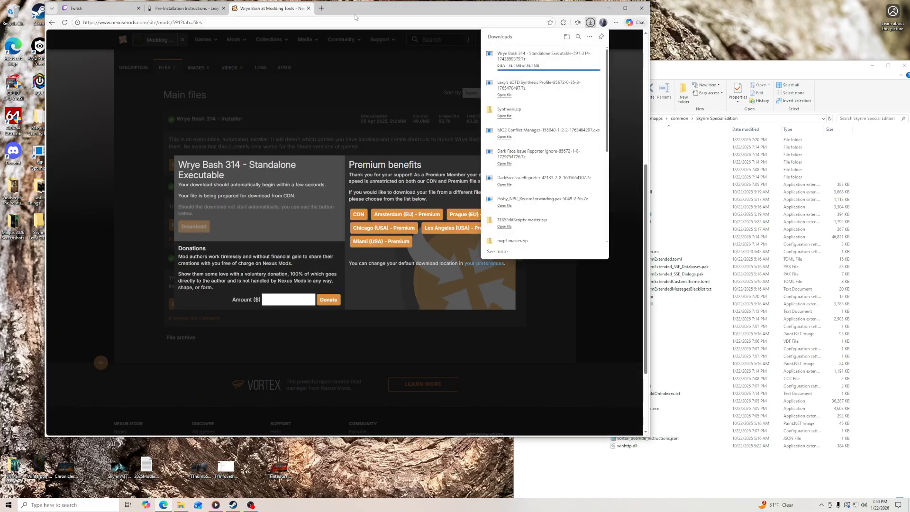
- Place the Wrye Bash archive in the Skyrim Special Edition folder, extract it there and check the extracted Mopy folder
{"action": "left_click_drag", "start_coordinate": [515, 56], "coordinate": [697, 484]}
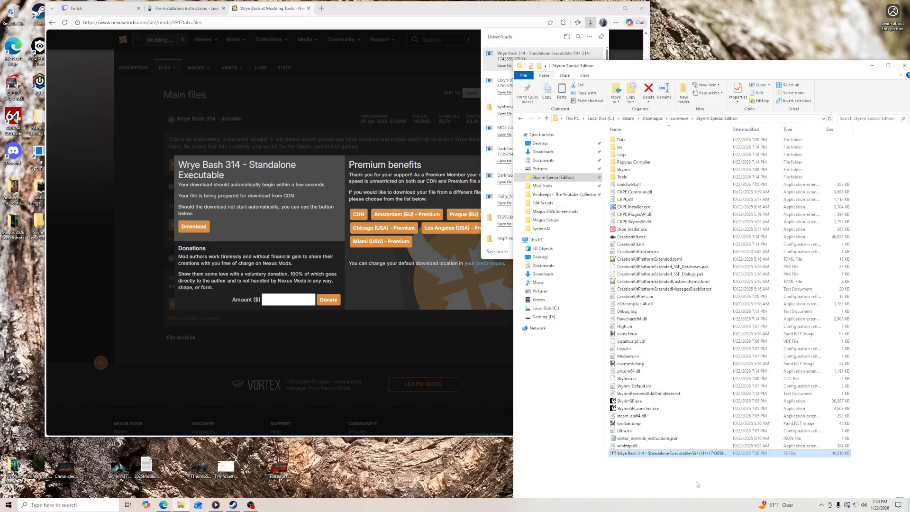
{"action": "right_click", "coordinate": [676, 456]}
{"action": "mouse_move", "coordinate": [701, 353]}
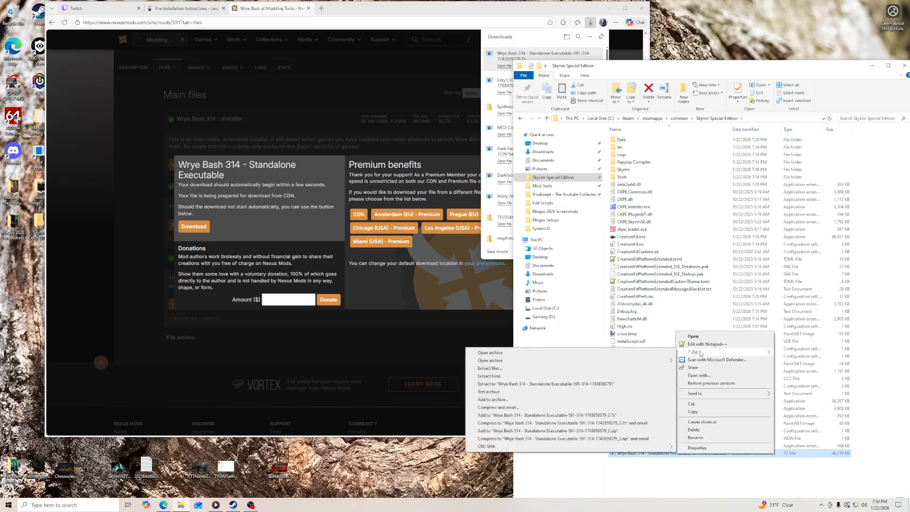
{"action": "left_click", "coordinate": [579, 377]}
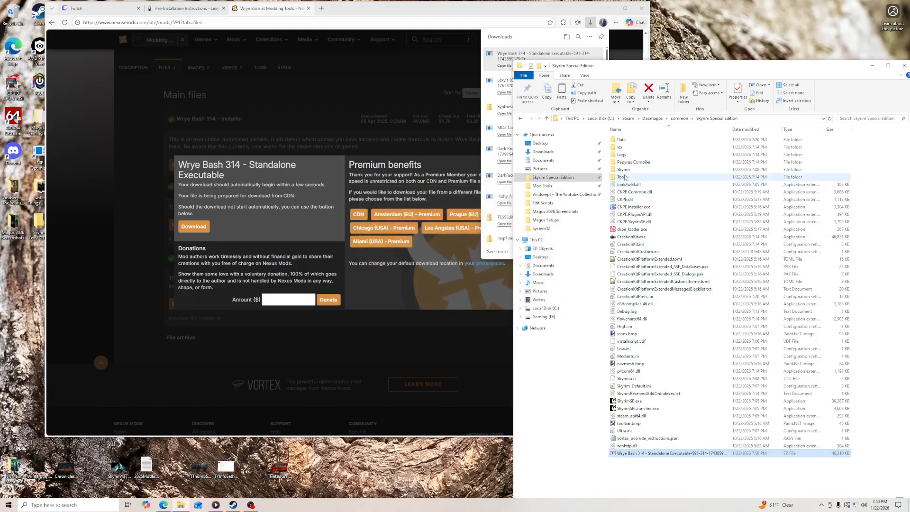
{"action": "double_click", "coordinate": [622, 164]}
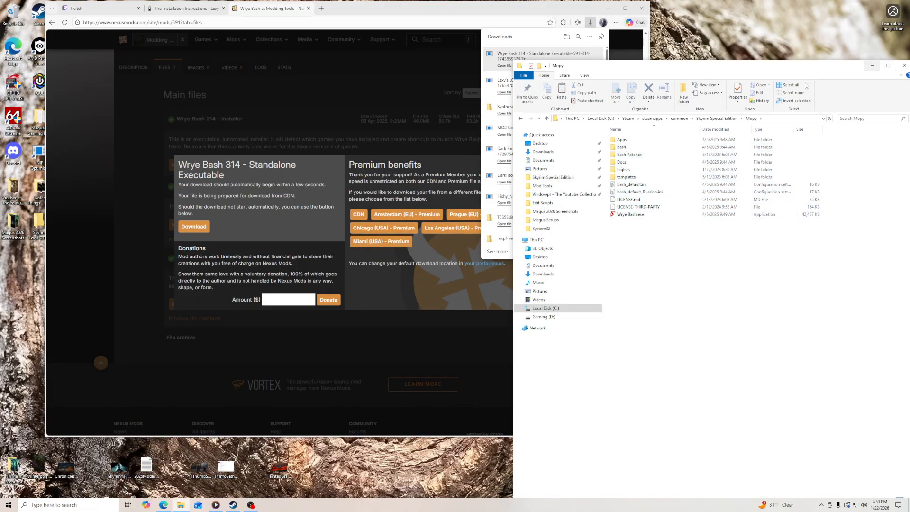
{"action": "left_click", "coordinate": [714, 119]}
- Delete the Wrye Bash archive from the Skyrim Special Edition folder and close its Nexus Mods page to return to the guide
{"action": "left_click", "coordinate": [872, 65]}
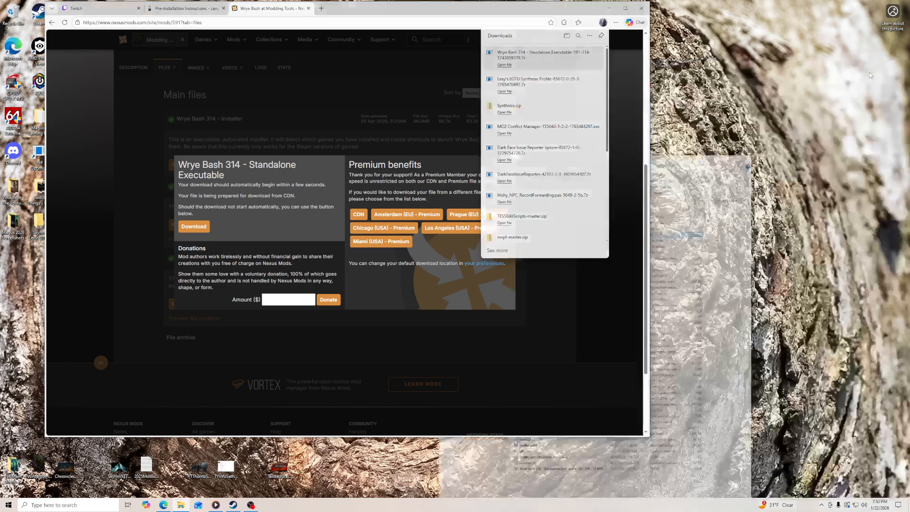
{"action": "left_click", "coordinate": [522, 75]}
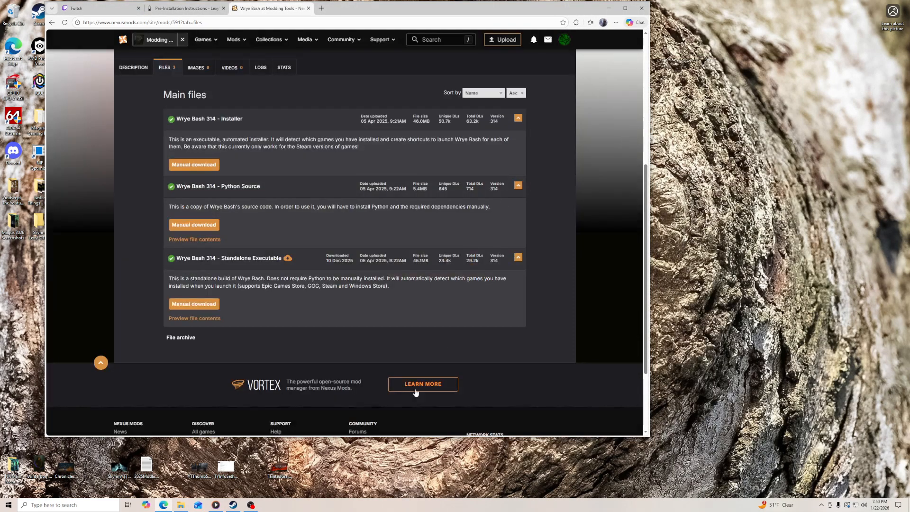
{"action": "left_click", "coordinate": [180, 506]}
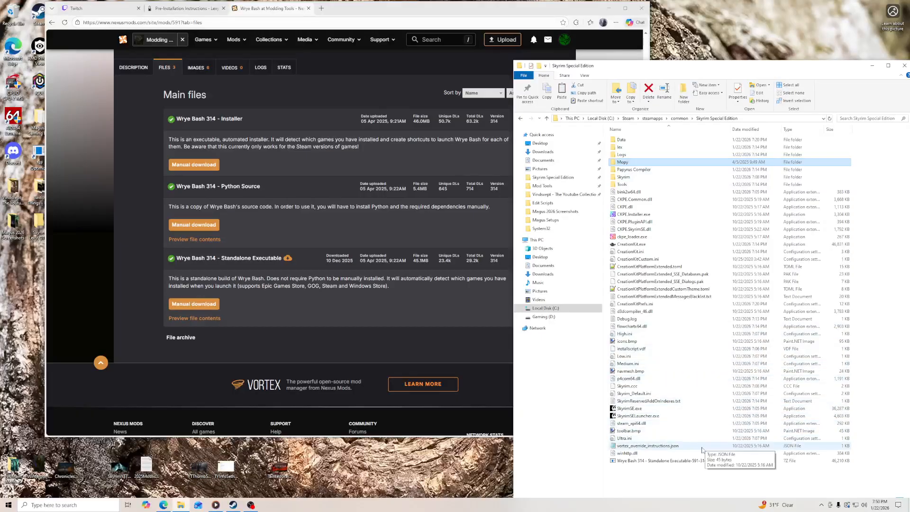
{"action": "right_click", "coordinate": [670, 462]}
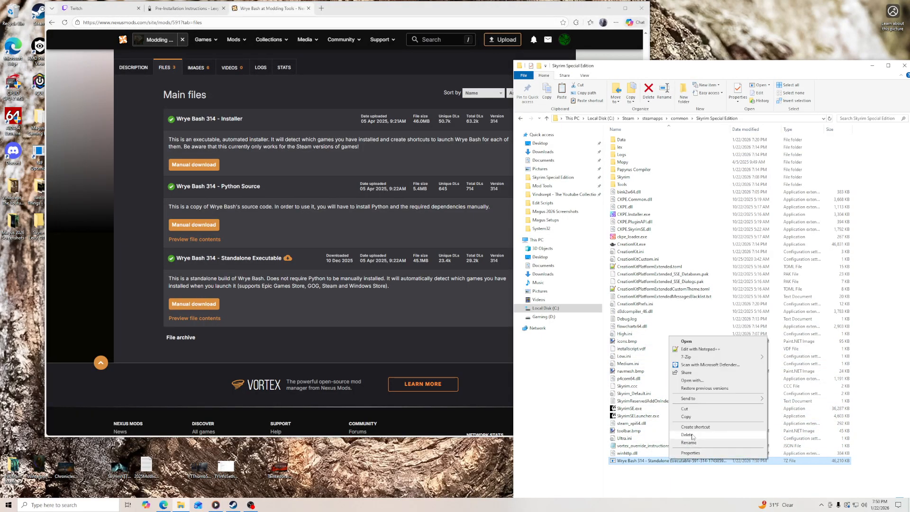
{"action": "left_click", "coordinate": [692, 439]}
{"action": "left_click", "coordinate": [872, 66]}
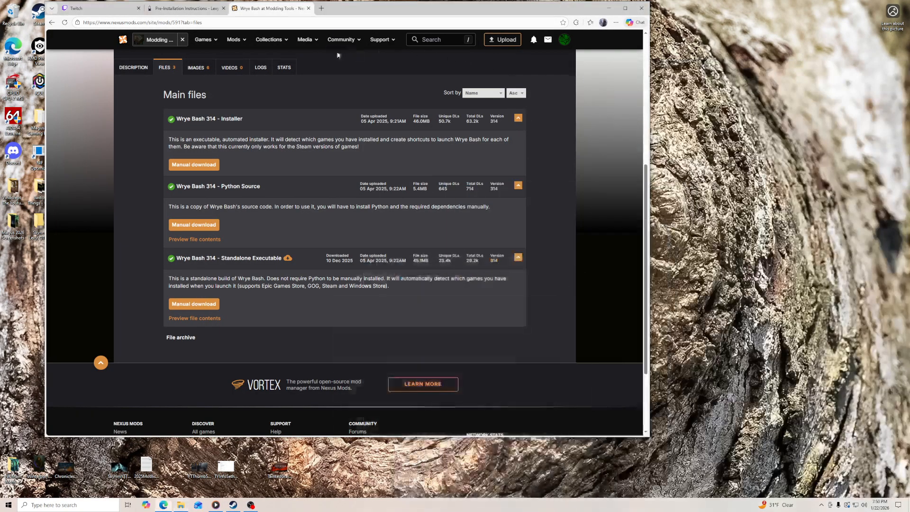
{"action": "left_click", "coordinate": [185, 8]}
{"action": "left_click", "coordinate": [308, 8]}
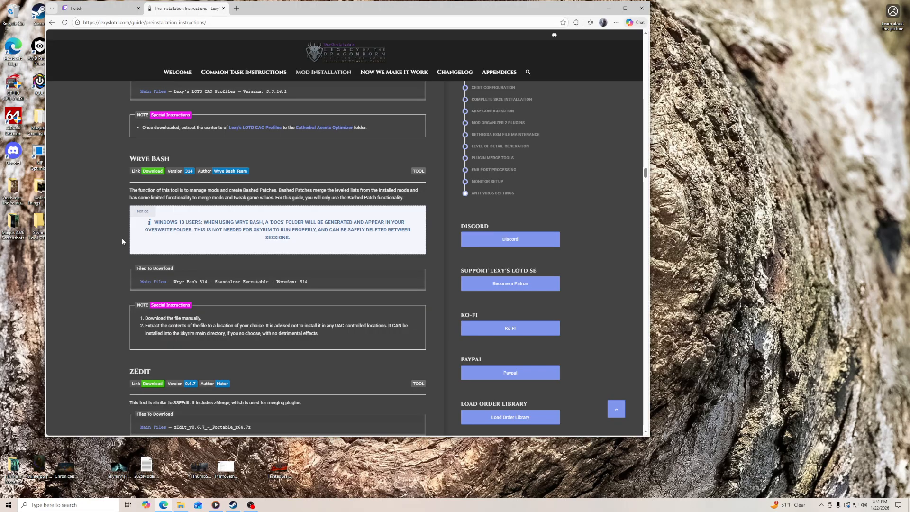
- Open the zEdit folder in Mod Tools and download zEdit_v0.6.7_-_Portable_x64.7z from the GitHub release linked in the guide
{"action": "scroll", "coordinate": [123, 241], "scroll_direction": "down", "scroll_amount": 4}
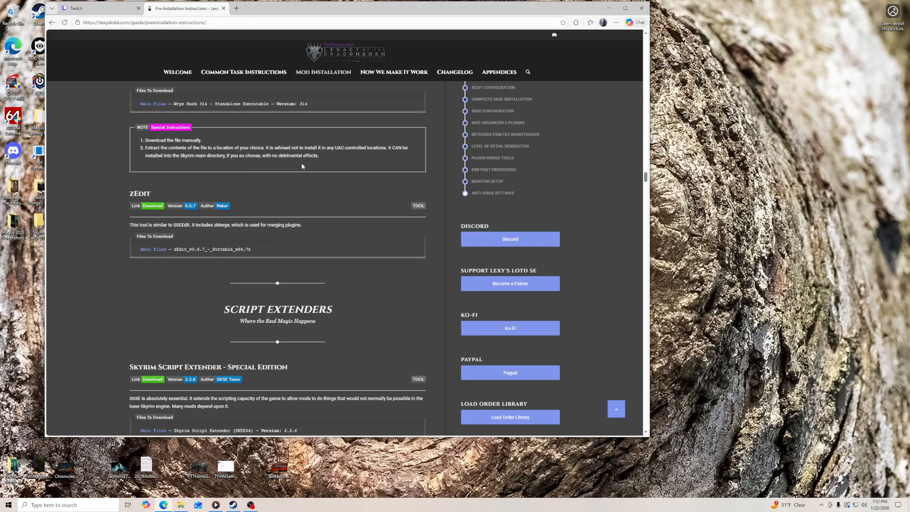
{"action": "left_click", "coordinate": [181, 506]}
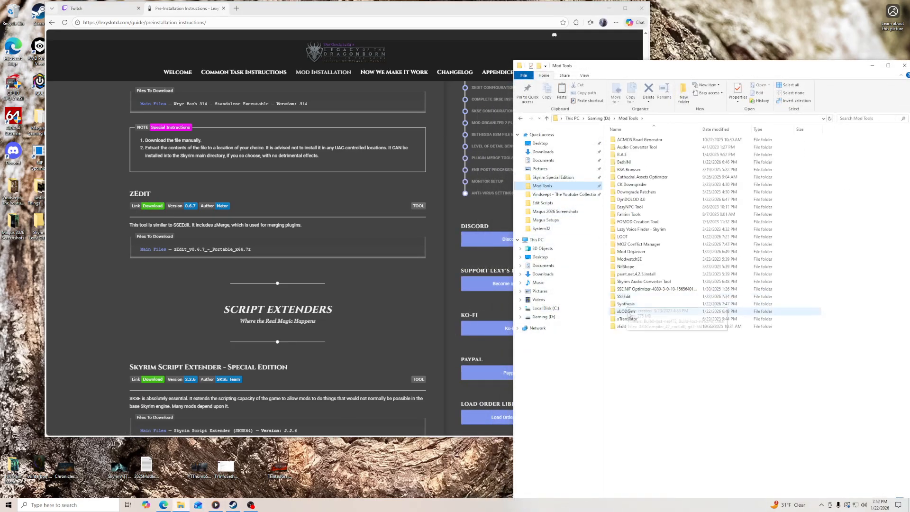
{"action": "double_click", "coordinate": [621, 326]}
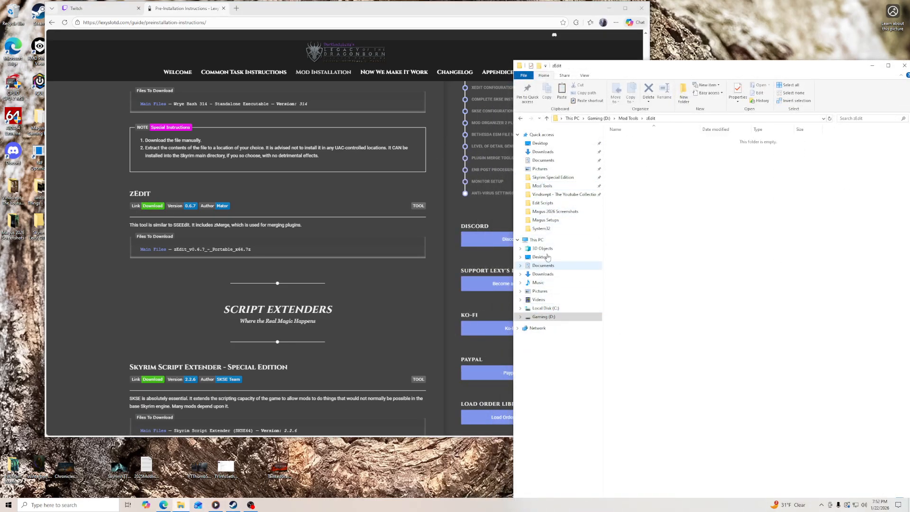
{"action": "left_click", "coordinate": [153, 207]}
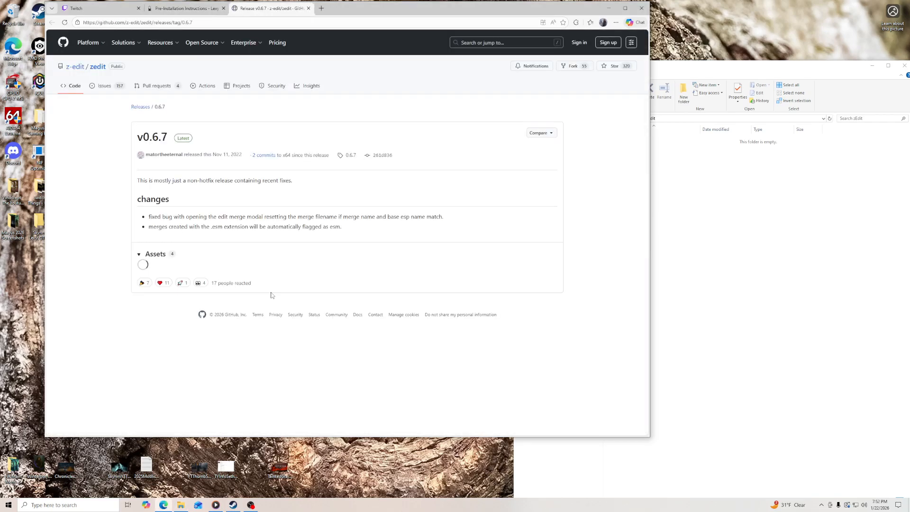
{"action": "left_click", "coordinate": [208, 283]}
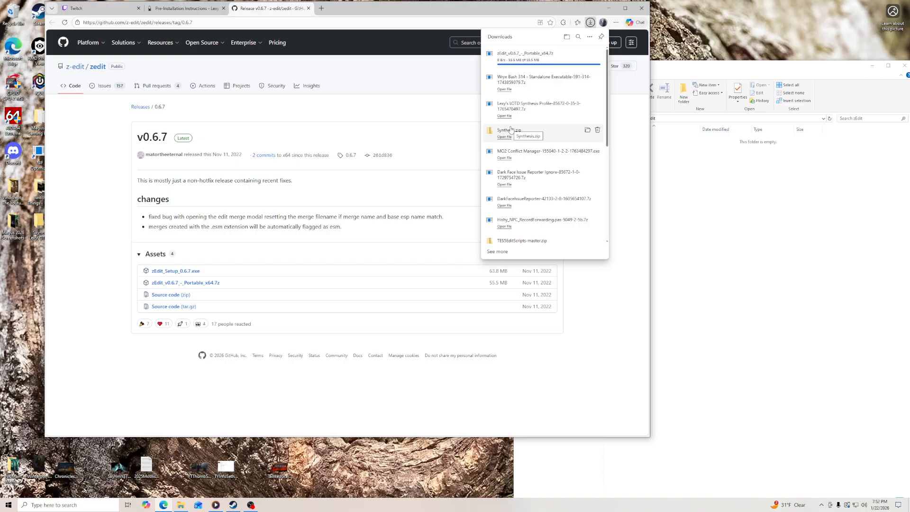
- Extract the portable zEdit archive directly into the zEdit folder, then delete the archive and close the release page
{"action": "left_click", "coordinate": [659, 140]}
{"action": "right_click", "coordinate": [658, 140]}
{"action": "mouse_move", "coordinate": [683, 161]}
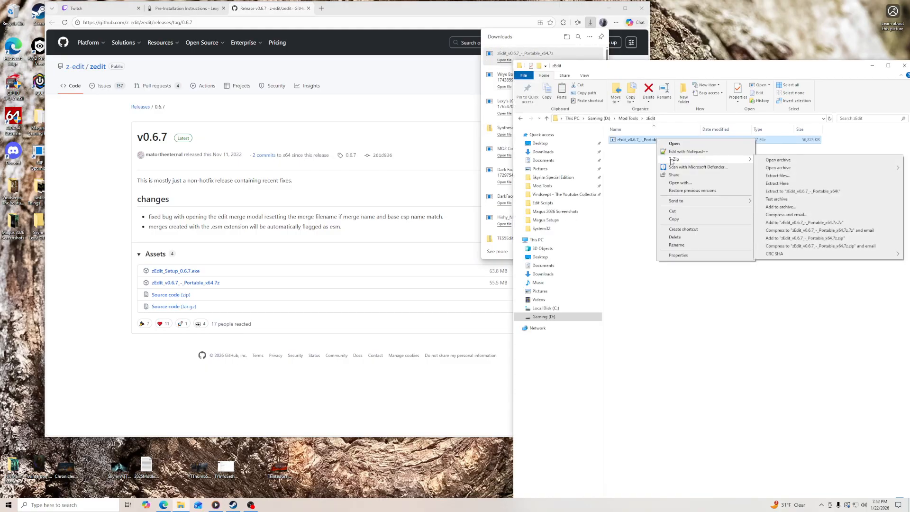
{"action": "left_click", "coordinate": [774, 183]}
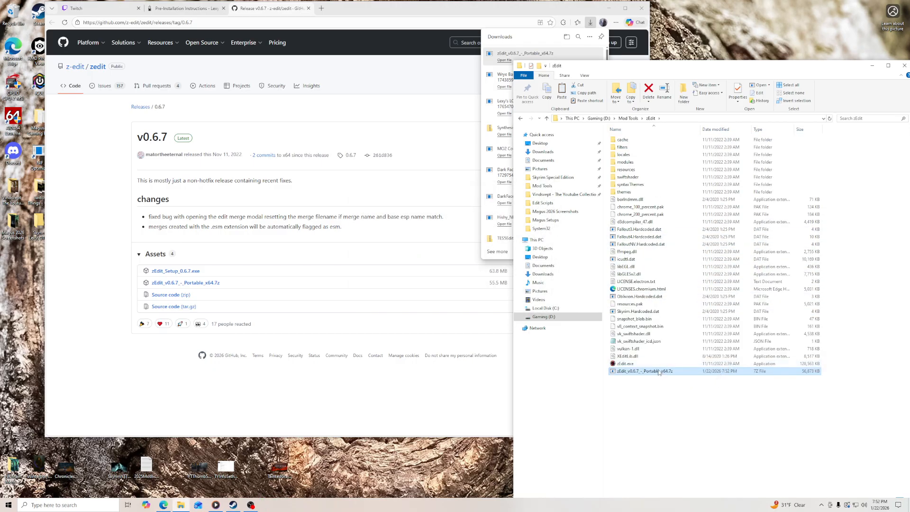
{"action": "right_click", "coordinate": [660, 371]}
{"action": "left_click", "coordinate": [679, 469]}
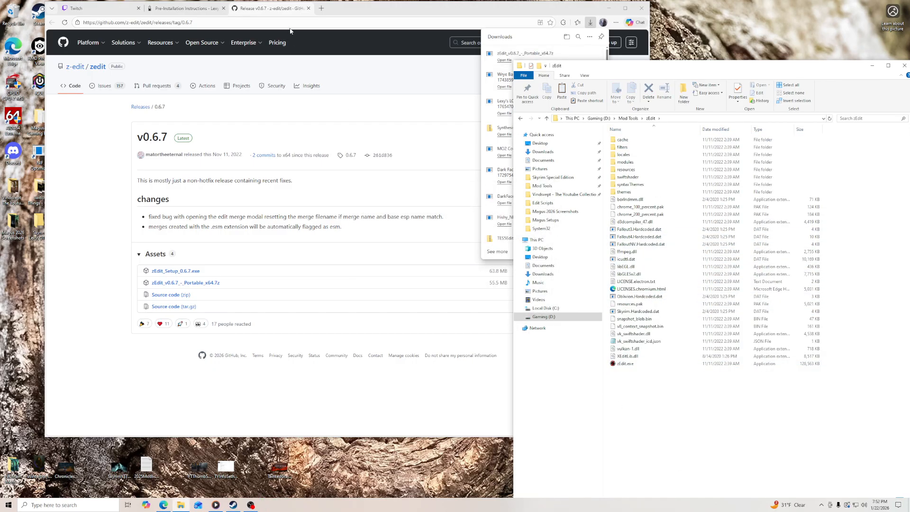
{"action": "left_click", "coordinate": [309, 8]}
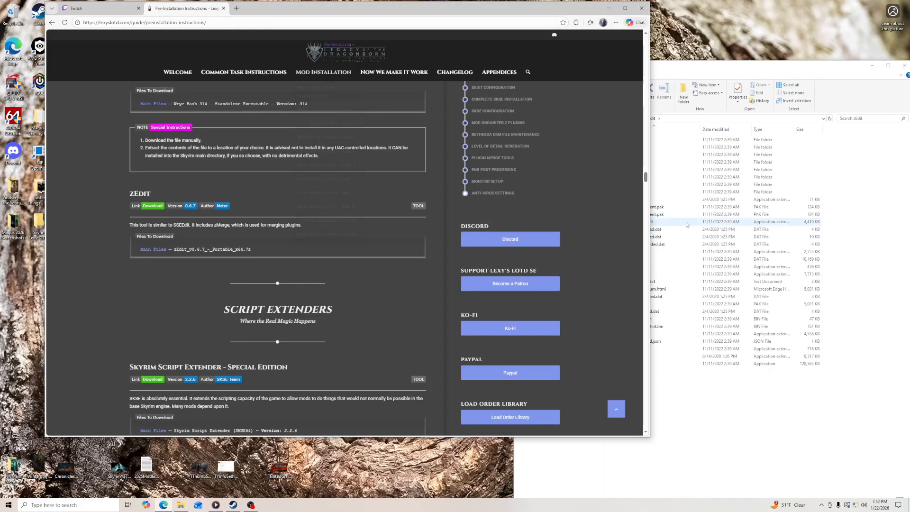
- Open the Skyrim Special Edition game folder beside the guide's Skyrim Script Extender section
{"action": "left_click", "coordinate": [704, 69]}
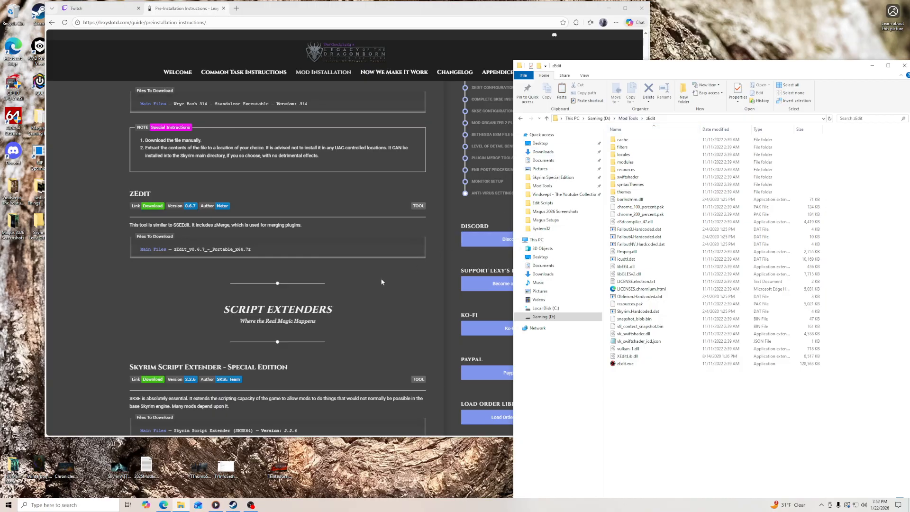
{"action": "scroll", "coordinate": [382, 282], "scroll_direction": "down", "scroll_amount": 3}
{"action": "left_click", "coordinate": [628, 118]}
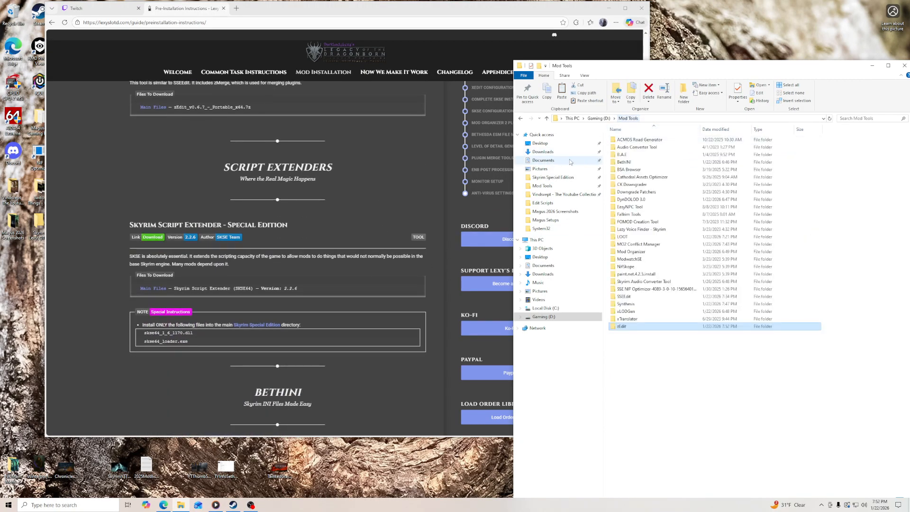
{"action": "left_click", "coordinate": [553, 177]}
{"action": "scroll", "coordinate": [163, 148], "scroll_direction": "down", "scroll_amount": 2}
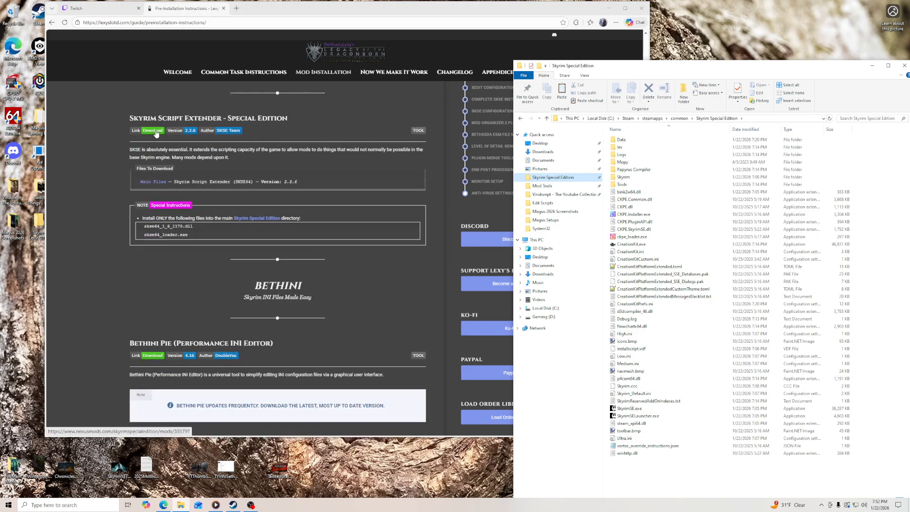
- Download the Steam version of Skyrim Script Extender (SKSE64) 2.2.6 manually from the Nexus Mods page linked in the guide
{"action": "left_click", "coordinate": [155, 131]}
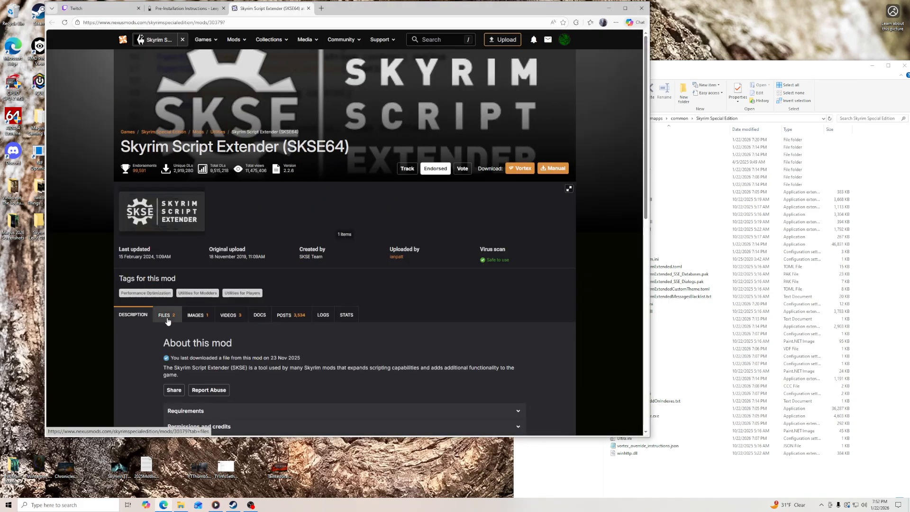
{"action": "left_click", "coordinate": [167, 317]}
{"action": "scroll", "coordinate": [266, 178], "scroll_direction": "down", "scroll_amount": 5}
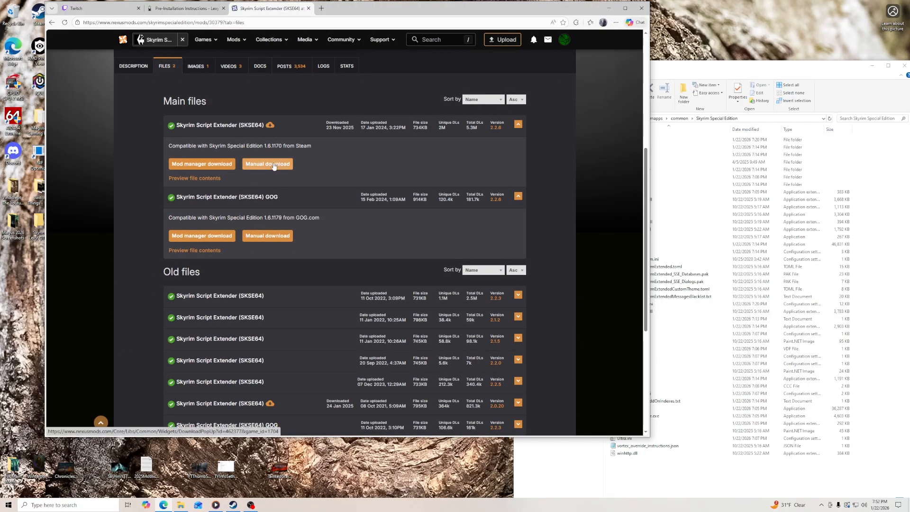
{"action": "left_click", "coordinate": [274, 164]}
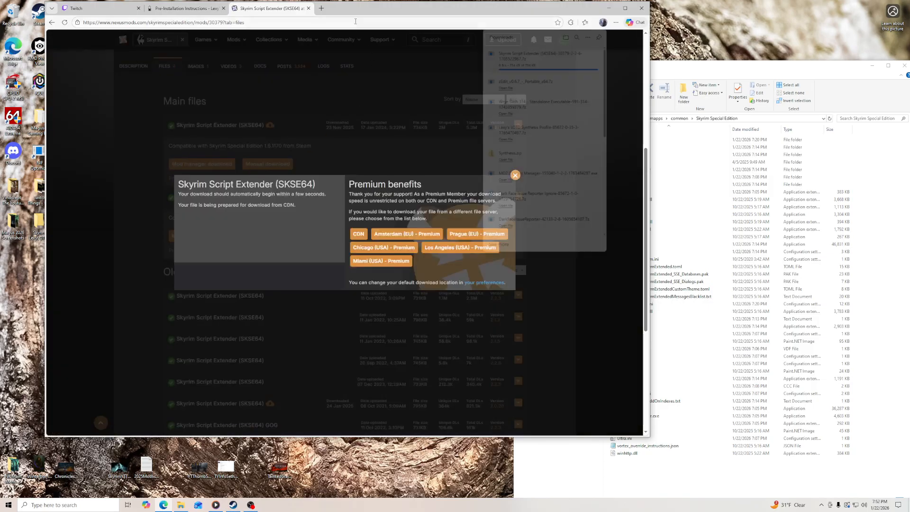
- Place the downloaded SKSE64 archive on the desktop and extract it there into its own folder
{"action": "left_click_drag", "start_coordinate": [362, 9], "coordinate": [458, 13]}
{"action": "left_click", "coordinate": [685, 29]}
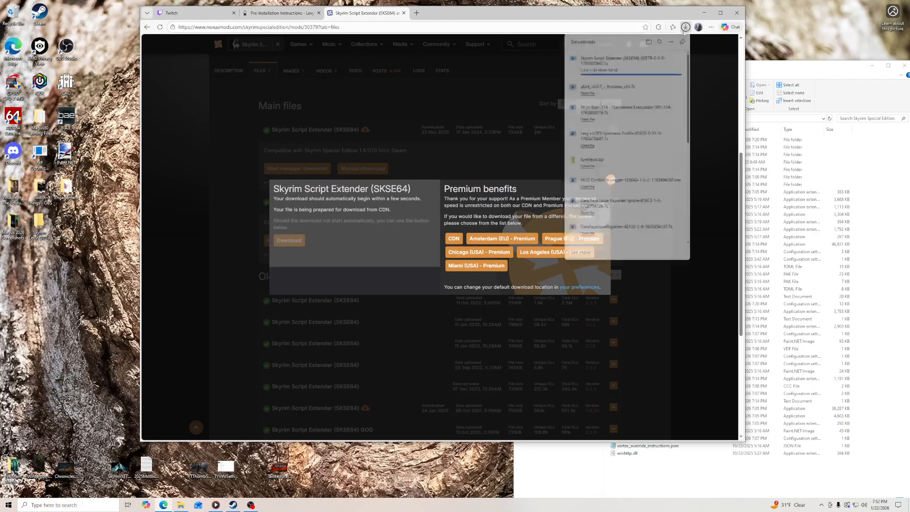
{"action": "left_click_drag", "start_coordinate": [623, 61], "coordinate": [46, 276]}
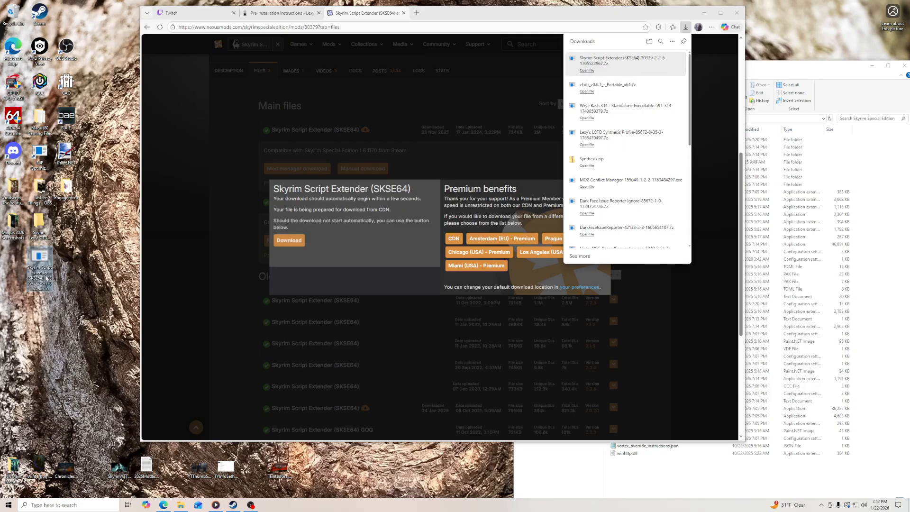
{"action": "right_click", "coordinate": [46, 269]}
{"action": "mouse_move", "coordinate": [70, 289]}
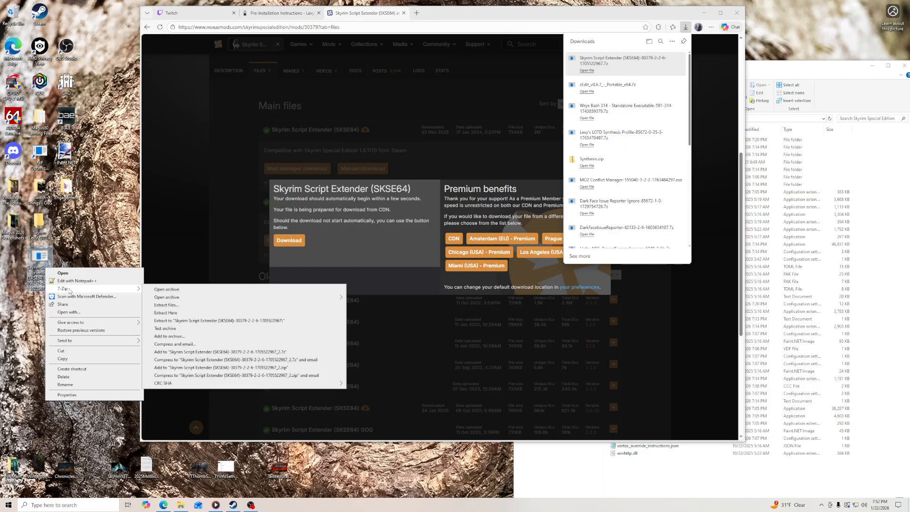
{"action": "left_click", "coordinate": [194, 314]}
- Copy skse64_1_6_1170.dll and skse64_loader.exe from the extracted skse64_2_02_06 folder into the Skyrim Special Edition game folder, then close the source folder
{"action": "left_click", "coordinate": [296, 13]}
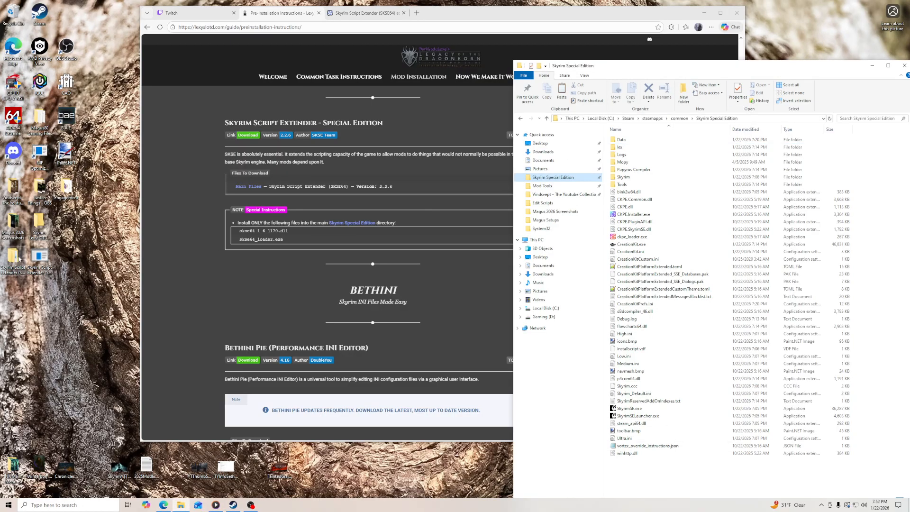
{"action": "double_click", "coordinate": [14, 259]}
{"action": "double_click", "coordinate": [139, 80]}
{"action": "left_click", "coordinate": [141, 94]}
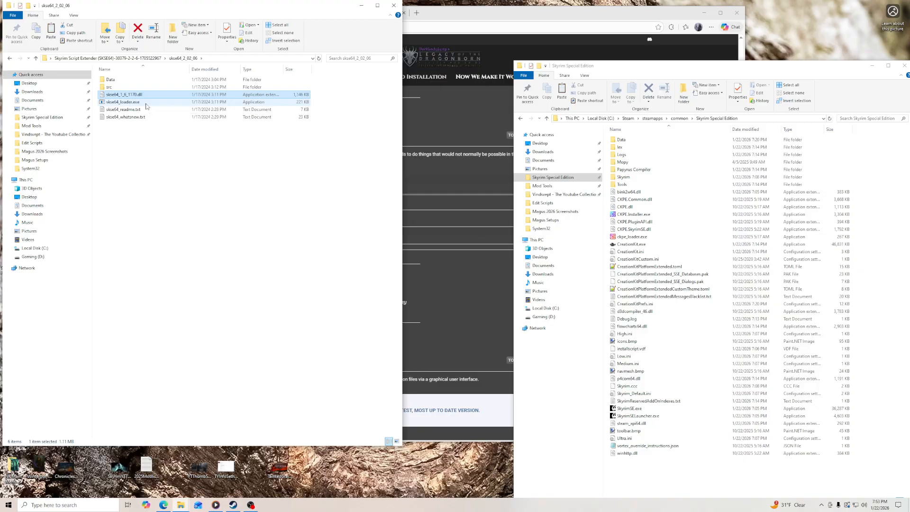
{"action": "left_click", "coordinate": [146, 103], "text": "ctrl"}
{"action": "right_click", "coordinate": [146, 104]}
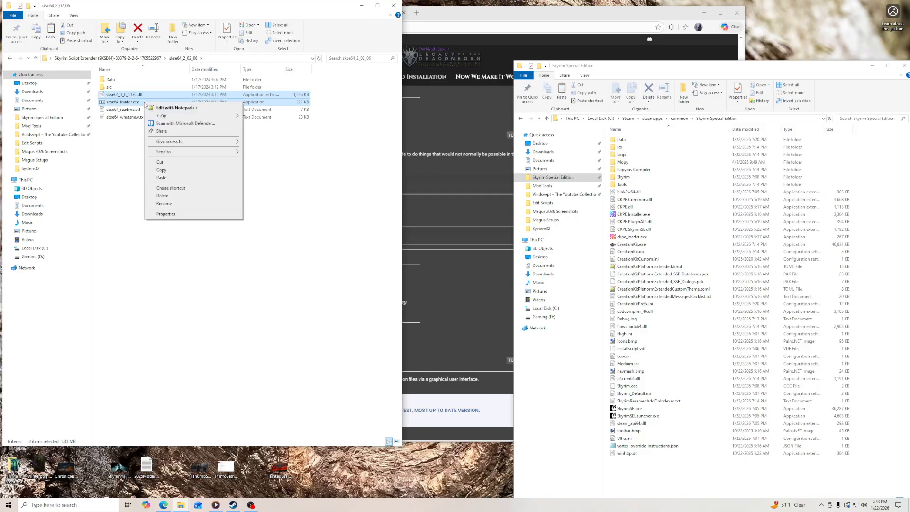
{"action": "left_click", "coordinate": [161, 169]}
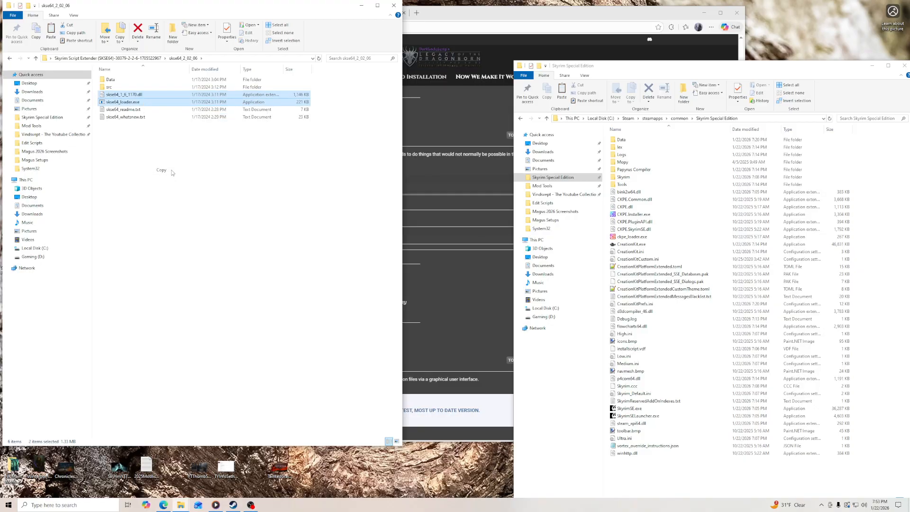
{"action": "right_click", "coordinate": [690, 470]}
{"action": "left_click", "coordinate": [702, 424]}
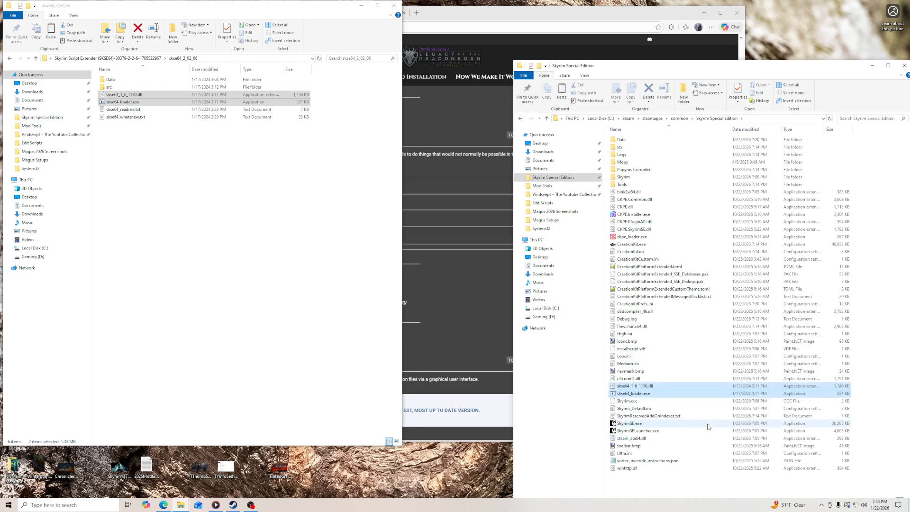
{"action": "left_click", "coordinate": [394, 5]}
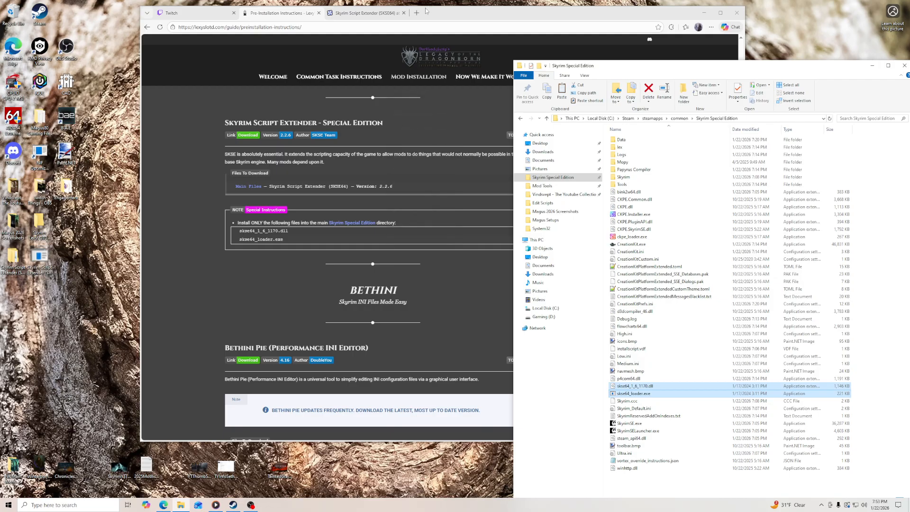
- Download Bethini Pie 4.16 manually from the Nexus Mods page linked in the guide, closing the leftover SKSE64 page
{"action": "left_click_drag", "start_coordinate": [444, 19], "coordinate": [302, 14]}
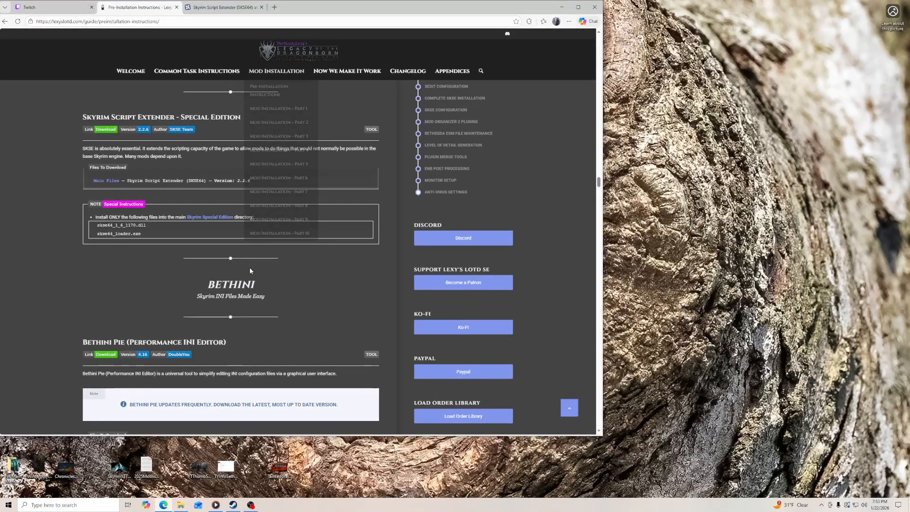
{"action": "scroll", "coordinate": [232, 268], "scroll_direction": "down", "scroll_amount": 3}
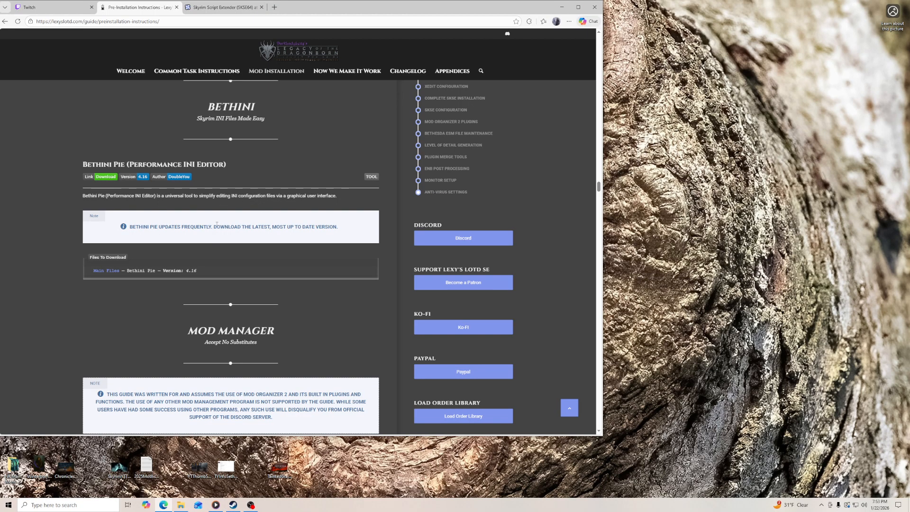
{"action": "left_click", "coordinate": [107, 178]}
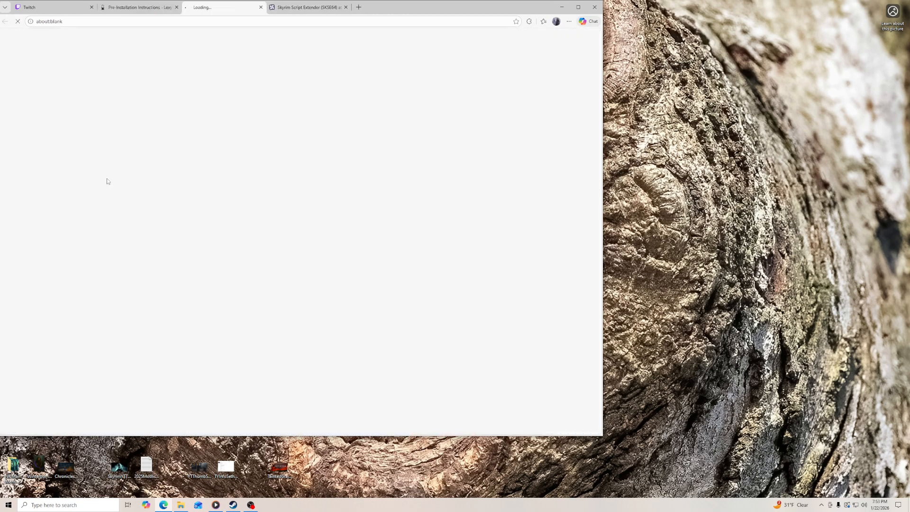
{"action": "left_click", "coordinate": [347, 7]}
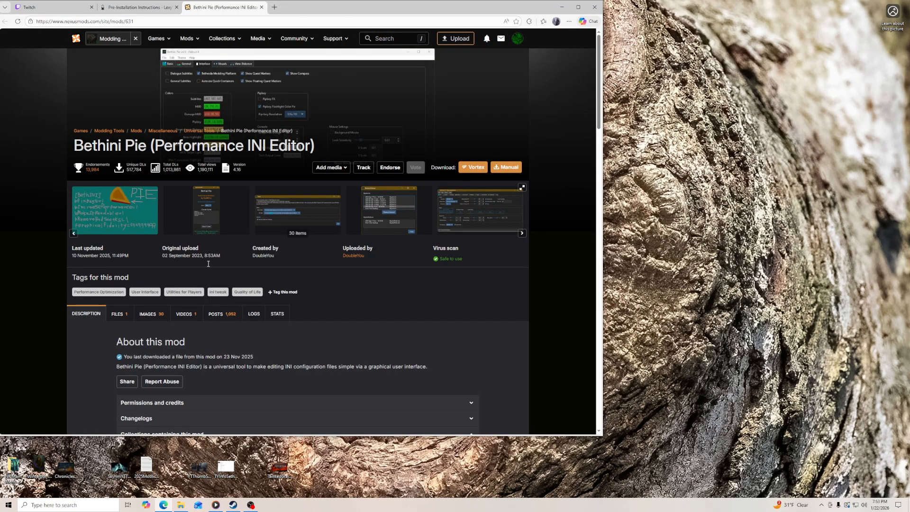
{"action": "left_click", "coordinate": [114, 316]}
{"action": "scroll", "coordinate": [87, 346], "scroll_direction": "down", "scroll_amount": 3}
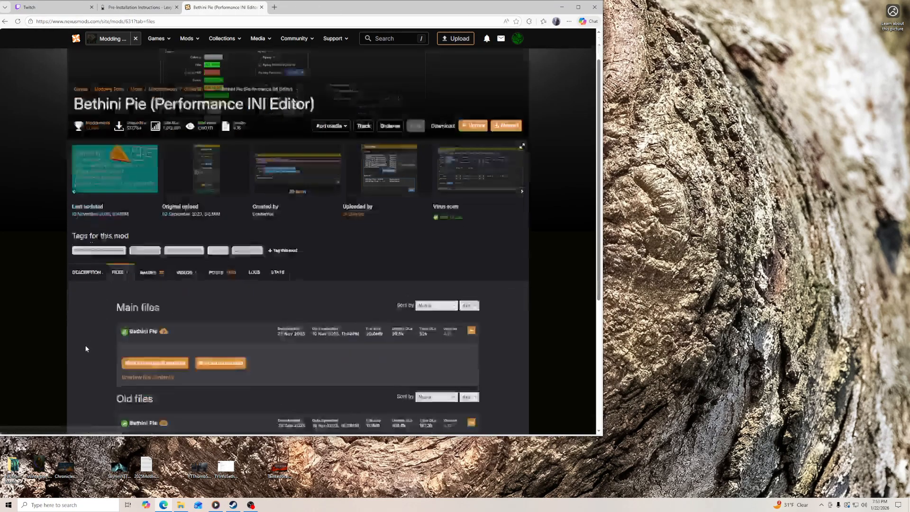
{"action": "left_click", "coordinate": [218, 227]}
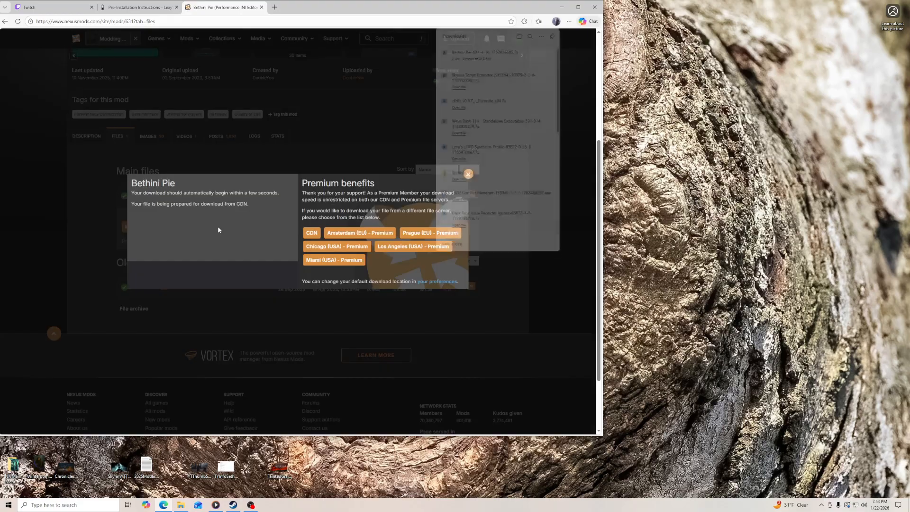
- Place the downloaded Bethini Pie archive in the BethINI folder inside Mod Tools
{"action": "left_click", "coordinate": [181, 505]}
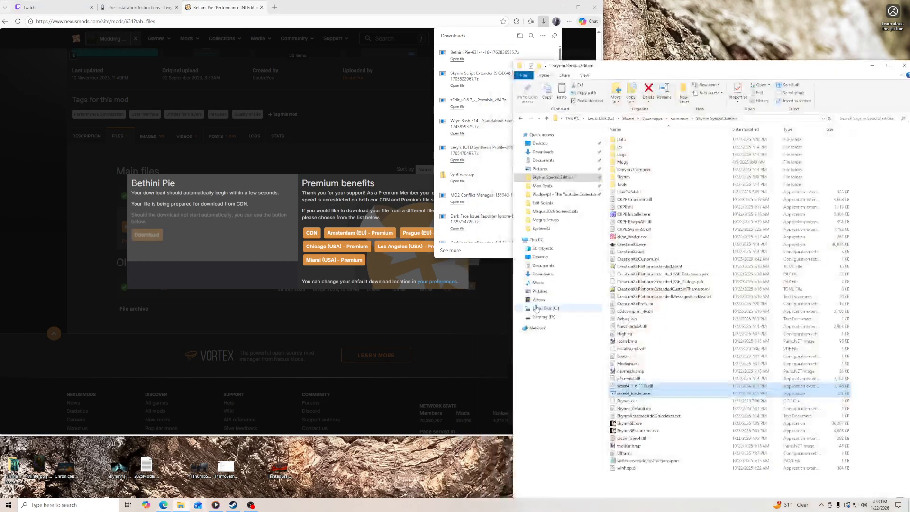
{"action": "left_click", "coordinate": [542, 185]}
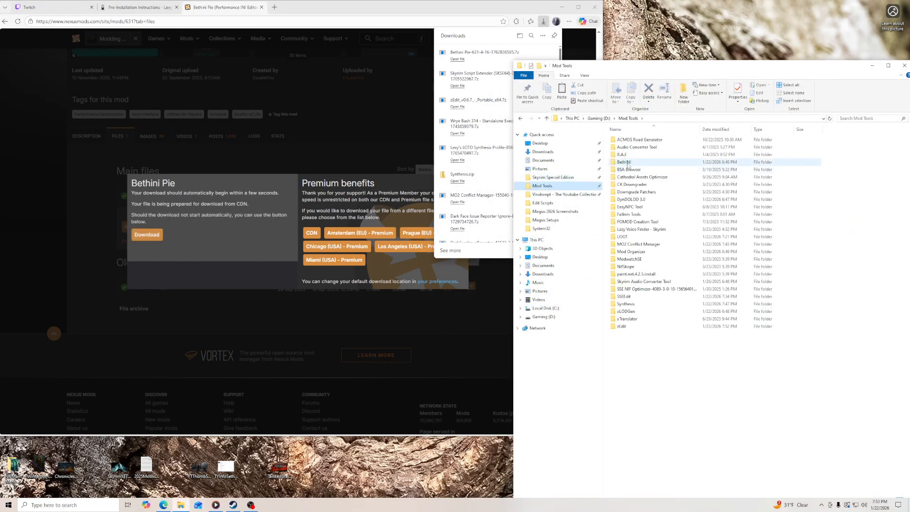
{"action": "double_click", "coordinate": [627, 166]}
{"action": "left_click_drag", "start_coordinate": [484, 52], "coordinate": [661, 185]}
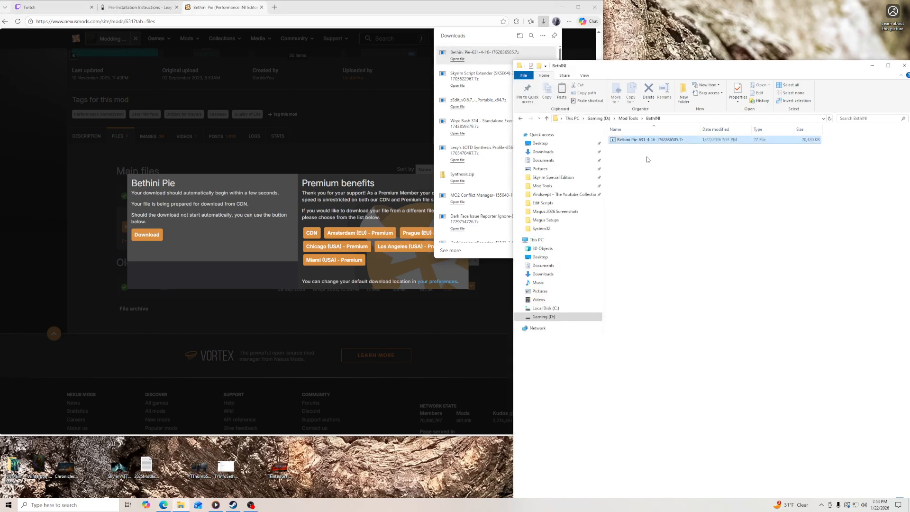
- Extract the Bethini Pie archive directly into the BethINI folder, then delete the archive and close the download page
{"action": "right_click", "coordinate": [646, 140]}
{"action": "mouse_move", "coordinate": [665, 161]}
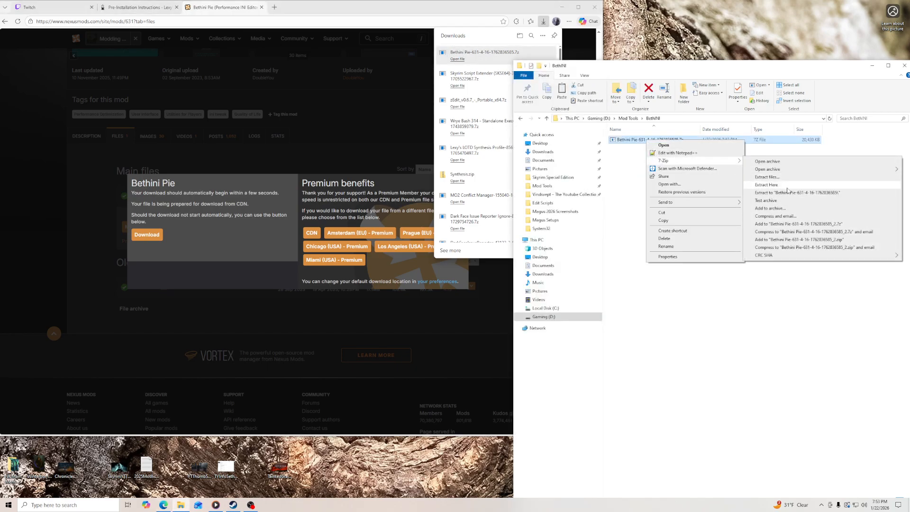
{"action": "left_click", "coordinate": [763, 187]}
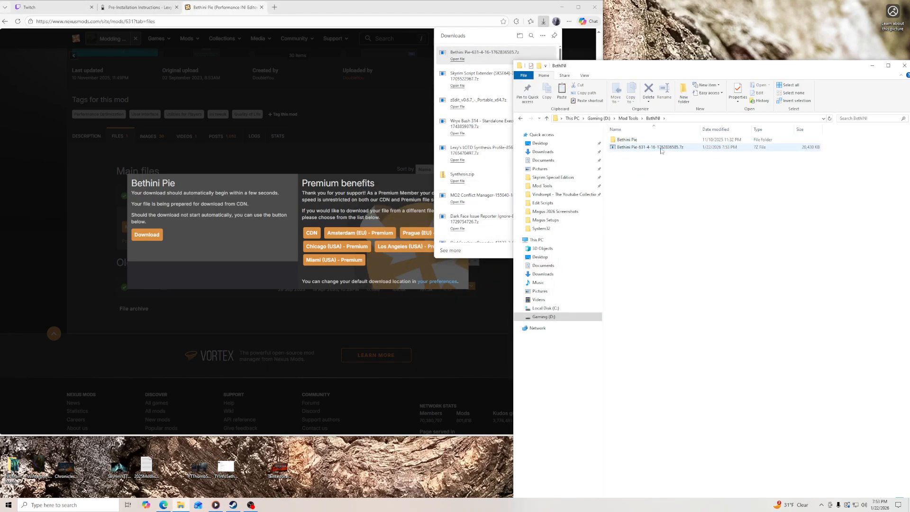
{"action": "right_click", "coordinate": [660, 147]}
{"action": "left_click", "coordinate": [693, 244]}
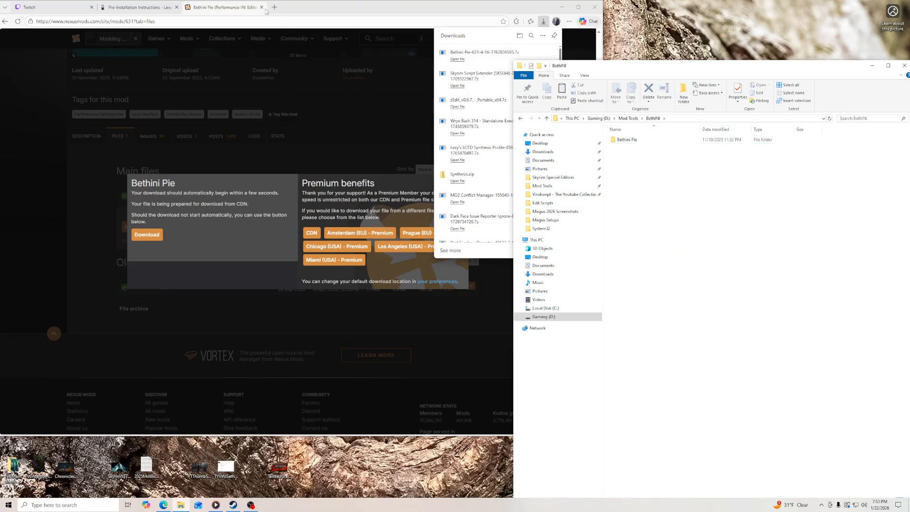
{"action": "left_click", "coordinate": [262, 7]}
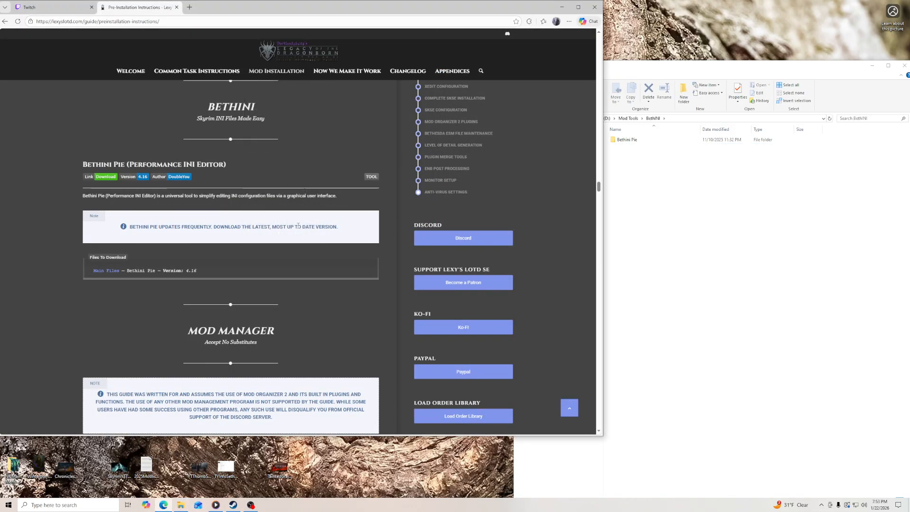
- Open the Mod Organizer folder in Mod Tools beside the guide's Mod Manager section
{"action": "scroll", "coordinate": [298, 226], "scroll_direction": "down", "scroll_amount": 3}
{"action": "left_click", "coordinate": [677, 181]}
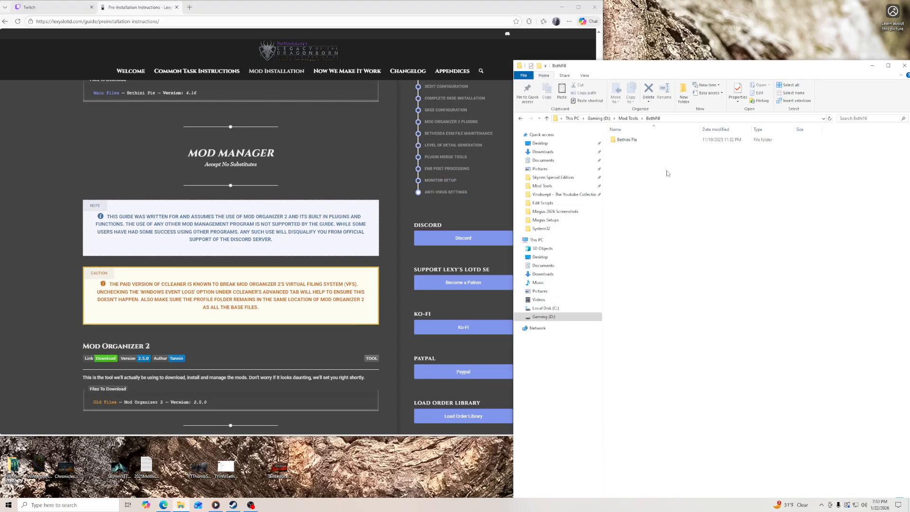
{"action": "left_click", "coordinate": [628, 118]}
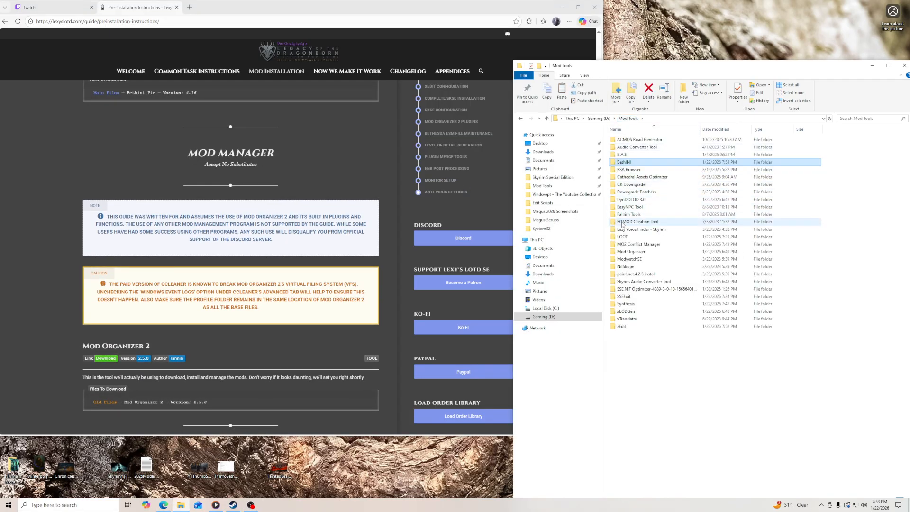
{"action": "double_click", "coordinate": [623, 251]}
- Download Mod Organizer 2 version 2.5.0 manually from the old files on its guide-linked Nexus Mods page, then close that page
{"action": "scroll", "coordinate": [123, 215], "scroll_direction": "down", "scroll_amount": 3}
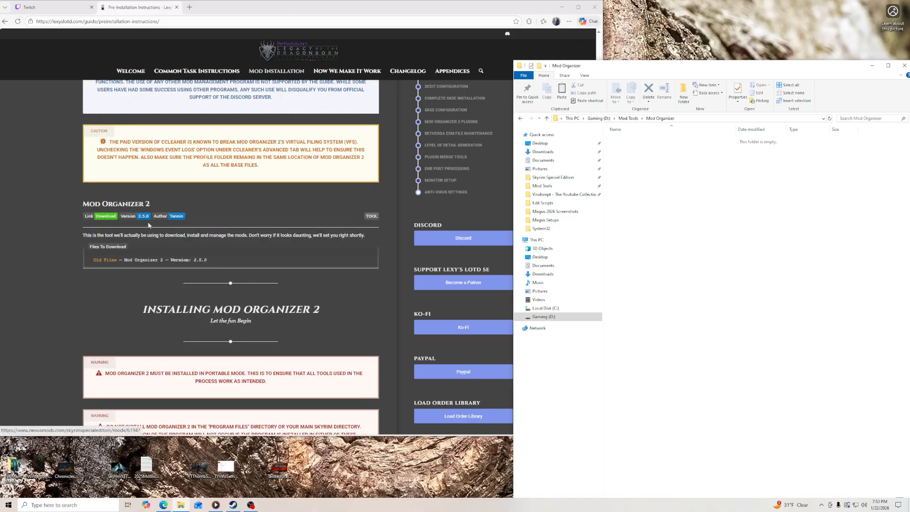
{"action": "left_click", "coordinate": [106, 217]}
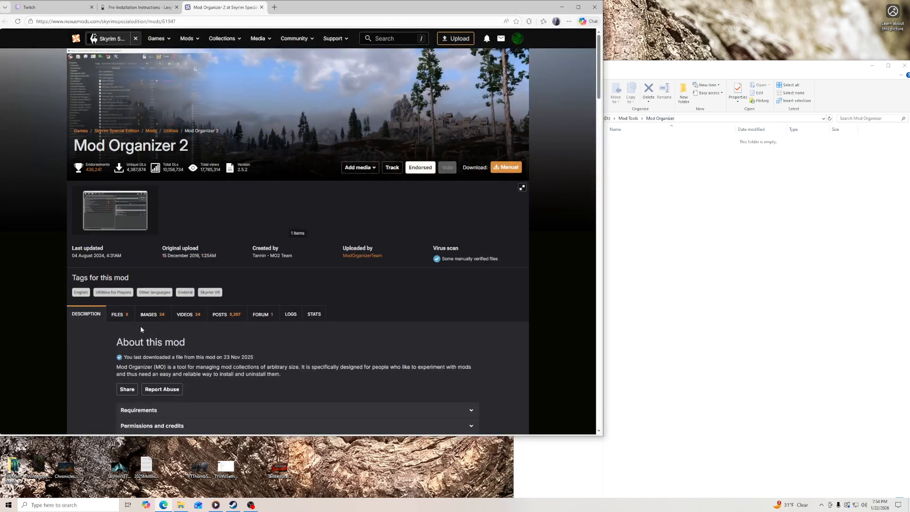
{"action": "scroll", "coordinate": [555, 267], "scroll_direction": "down", "scroll_amount": 3}
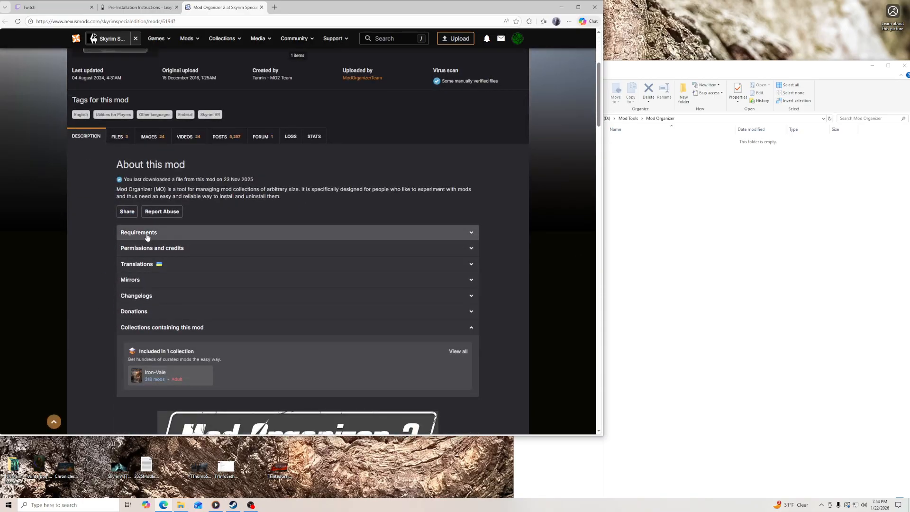
{"action": "left_click", "coordinate": [118, 136]}
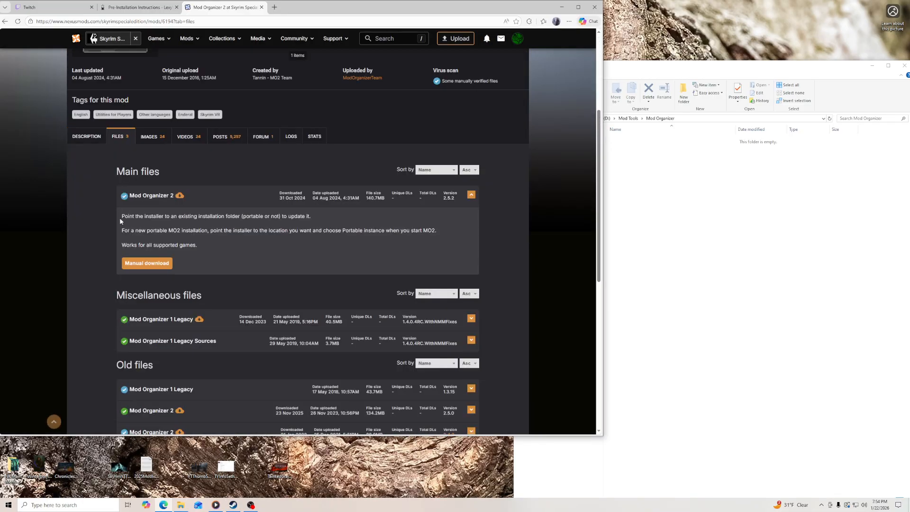
{"action": "scroll", "coordinate": [78, 264], "scroll_direction": "down", "scroll_amount": 4}
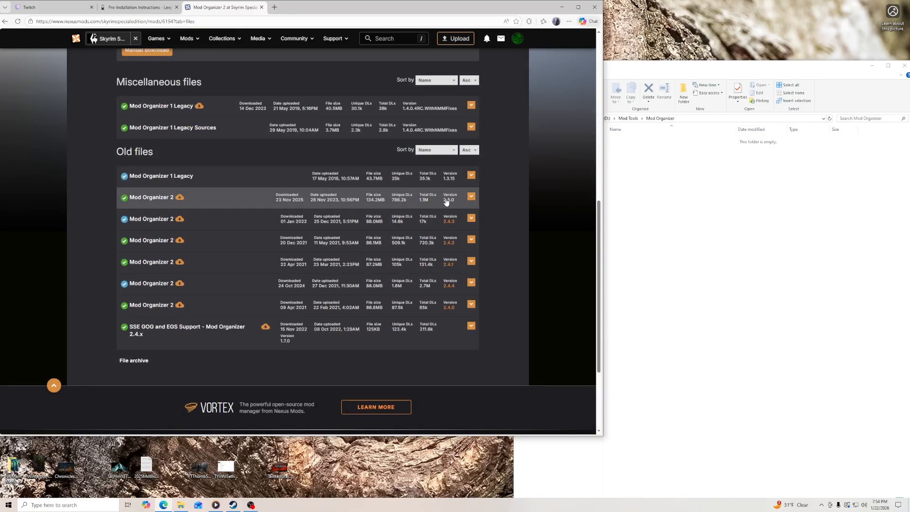
{"action": "left_click", "coordinate": [379, 201]}
{"action": "scroll", "coordinate": [351, 225], "scroll_direction": "up", "scroll_amount": 3}
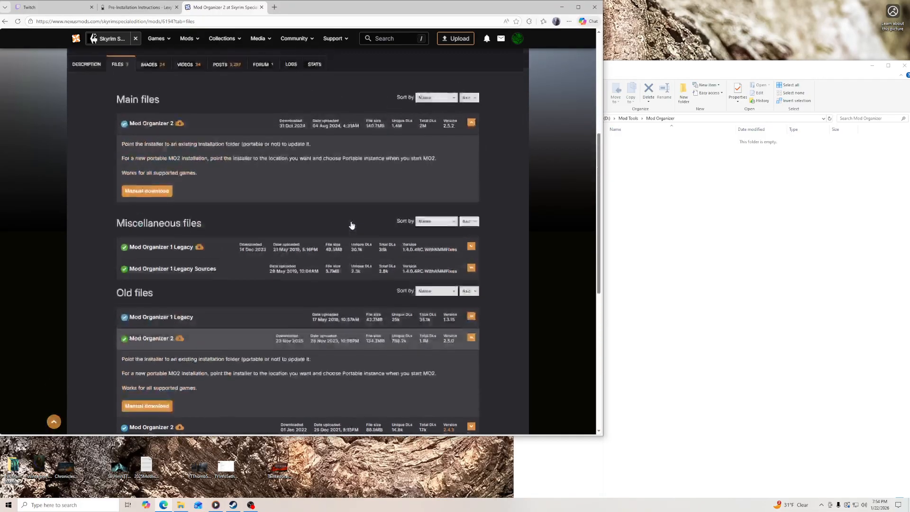
{"action": "scroll", "coordinate": [351, 225], "scroll_direction": "down", "scroll_amount": 3}
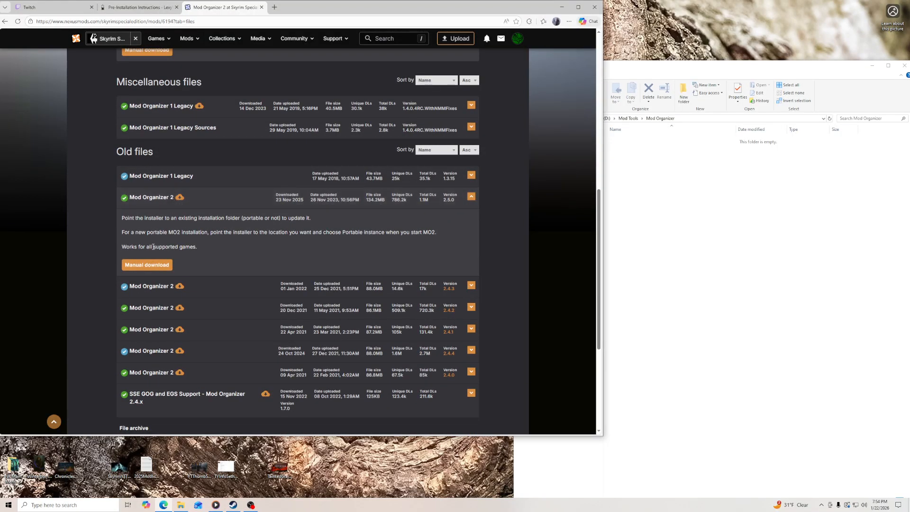
{"action": "left_click", "coordinate": [142, 266]}
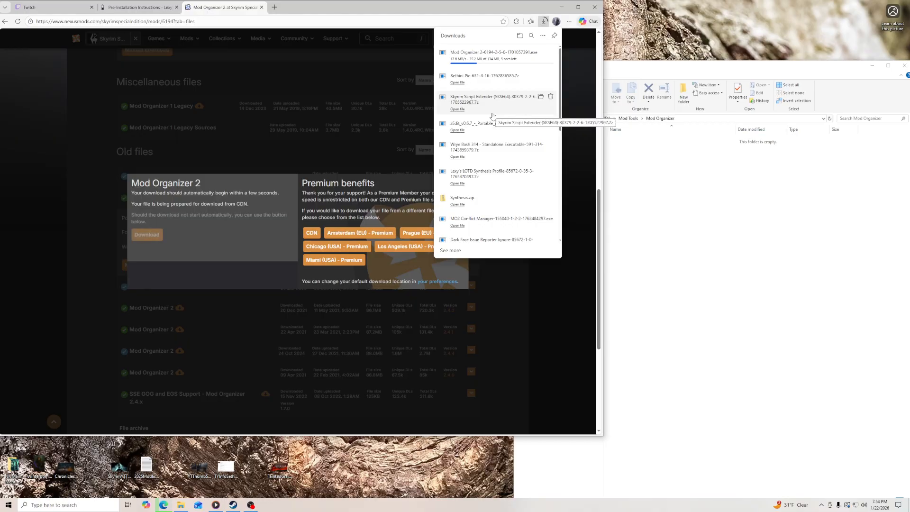
{"action": "left_click", "coordinate": [262, 7]}
- Launch the downloaded Mod Organizer 2.5.0 installer, accept its license agreement and continue to the destination selection
{"action": "left_click", "coordinate": [544, 21]}
{"action": "left_click", "coordinate": [446, 59]}
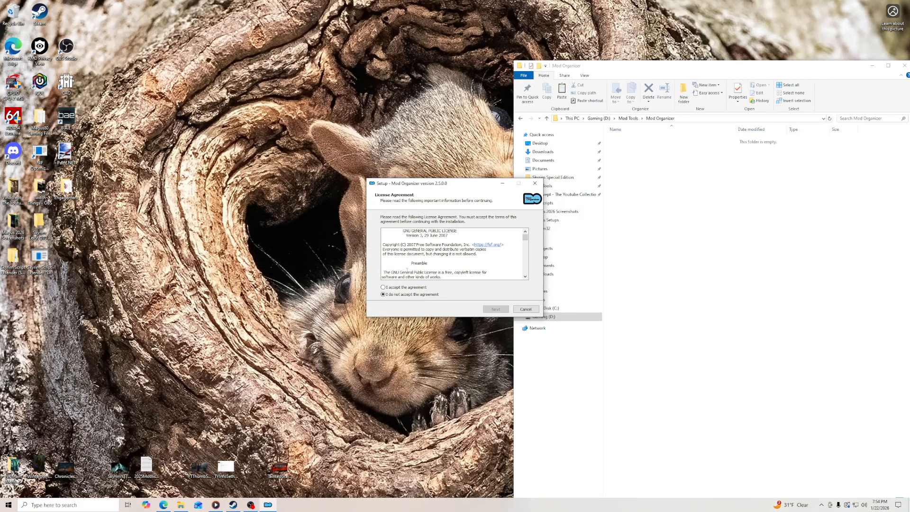
{"action": "left_click", "coordinate": [397, 287]}
{"action": "left_click_drag", "start_coordinate": [454, 184], "coordinate": [411, 181]}
{"action": "left_click", "coordinate": [451, 307]}
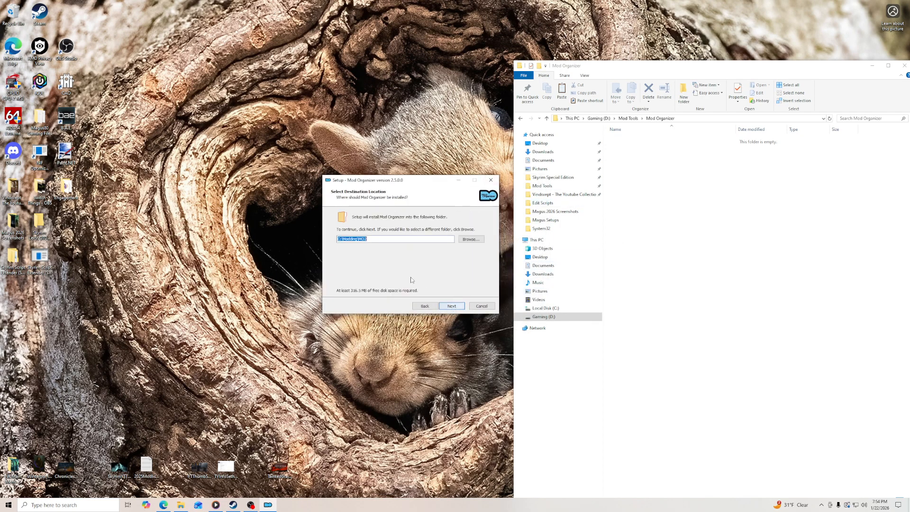
- Set the Mod Organizer installation folder to D:\Mod Tools\Mod Organizer
{"action": "left_click", "coordinate": [463, 241]}
{"action": "left_click", "coordinate": [360, 217]}
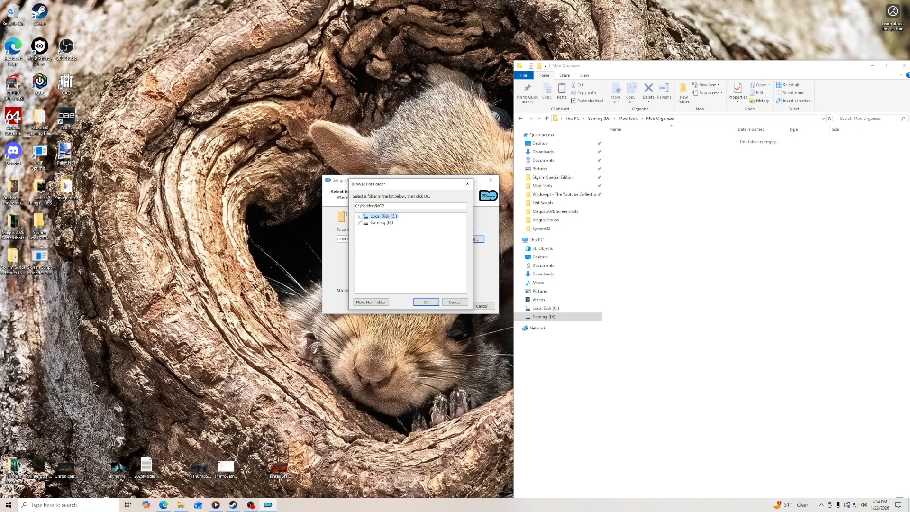
{"action": "left_click", "coordinate": [360, 223]}
{"action": "left_click", "coordinate": [366, 236]}
{"action": "scroll", "coordinate": [405, 266], "scroll_direction": "down", "scroll_amount": 2}
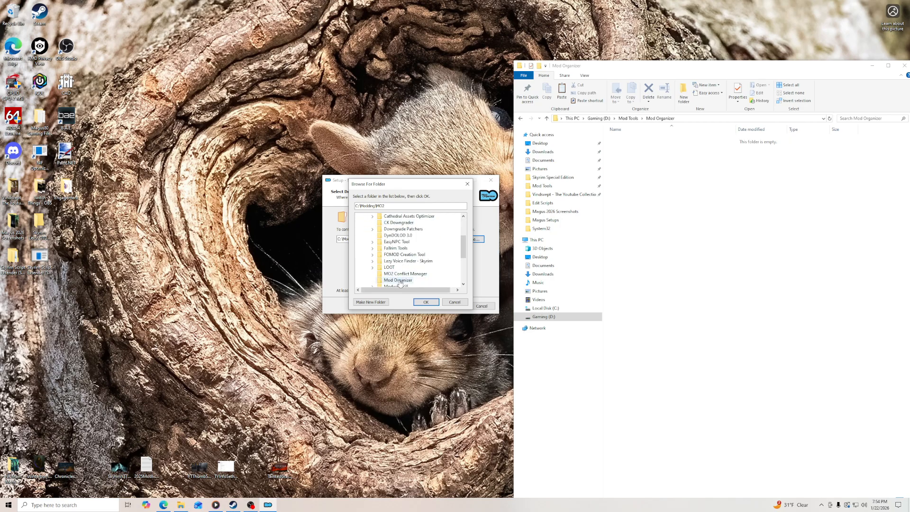
{"action": "left_click", "coordinate": [400, 280]}
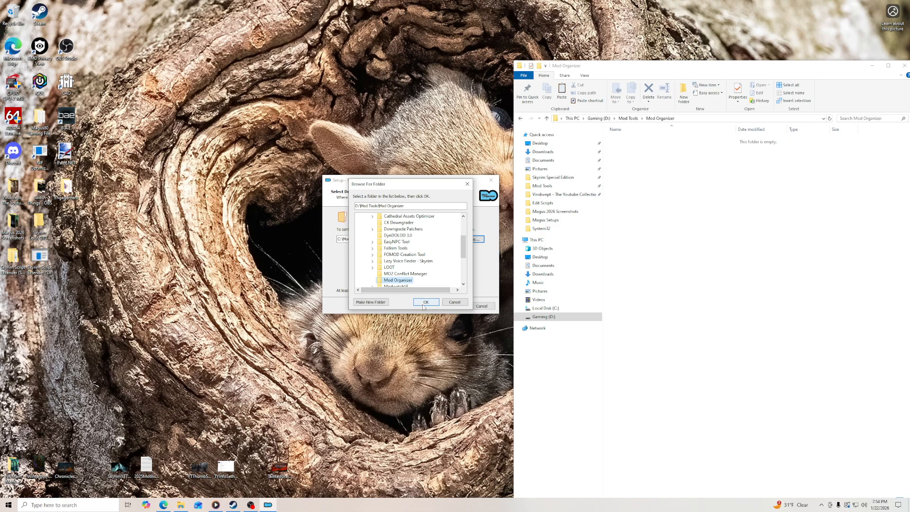
{"action": "left_click", "coordinate": [426, 302]}
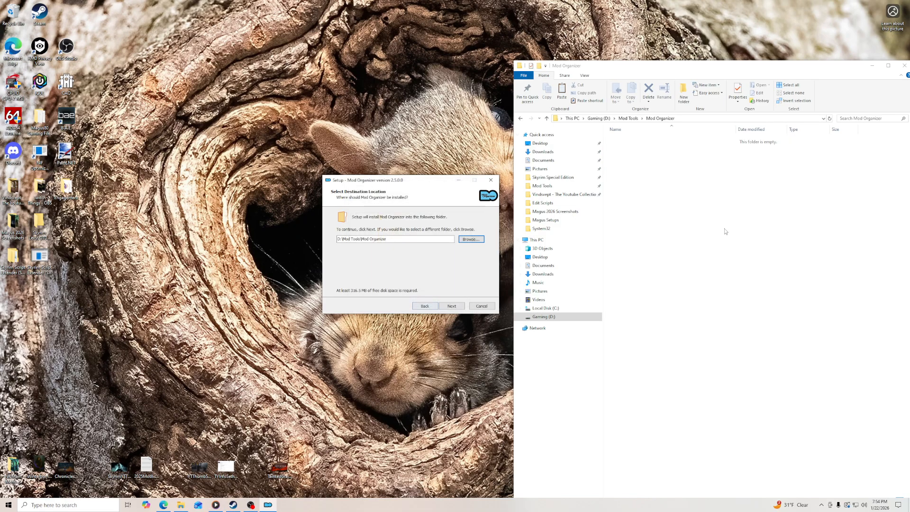
- Accept the D:\Mod Tools\Mod Organizer destination and keep the Recommended Install component set
{"action": "left_click", "coordinate": [452, 307]}
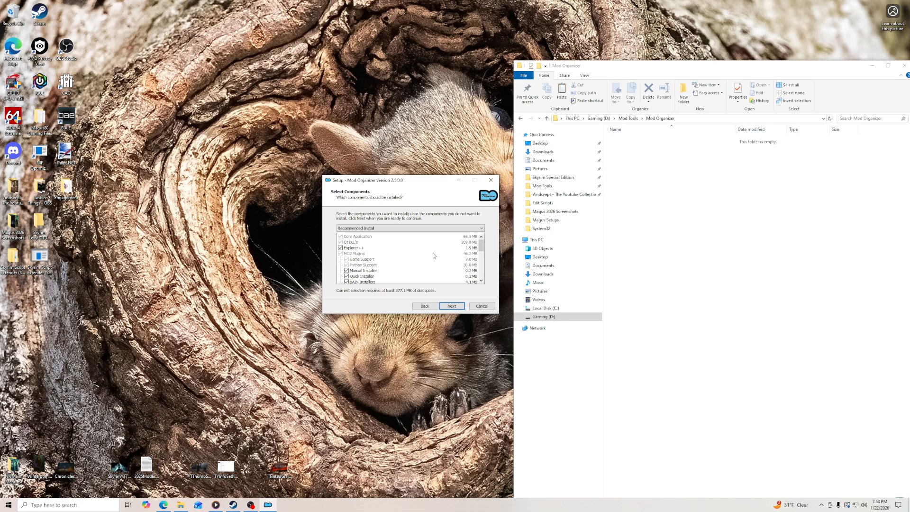
{"action": "left_click", "coordinate": [481, 229]}
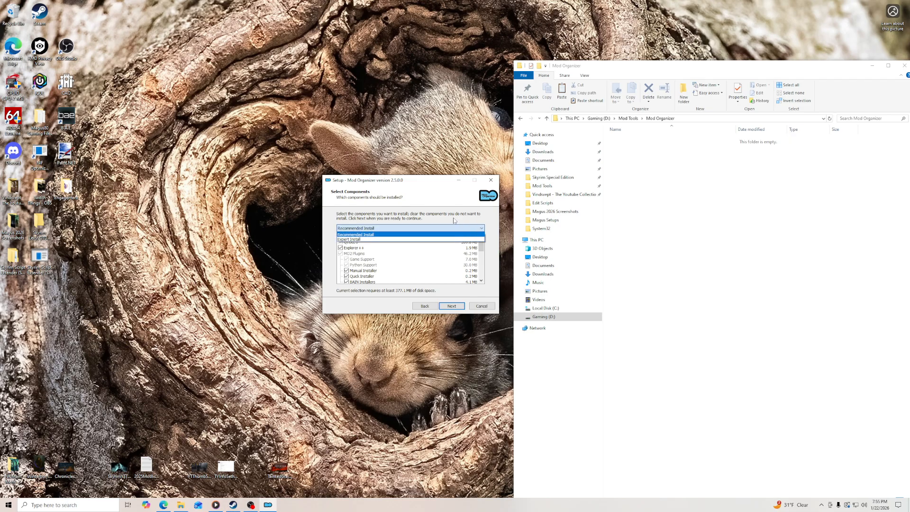
{"action": "left_click", "coordinate": [441, 240]}
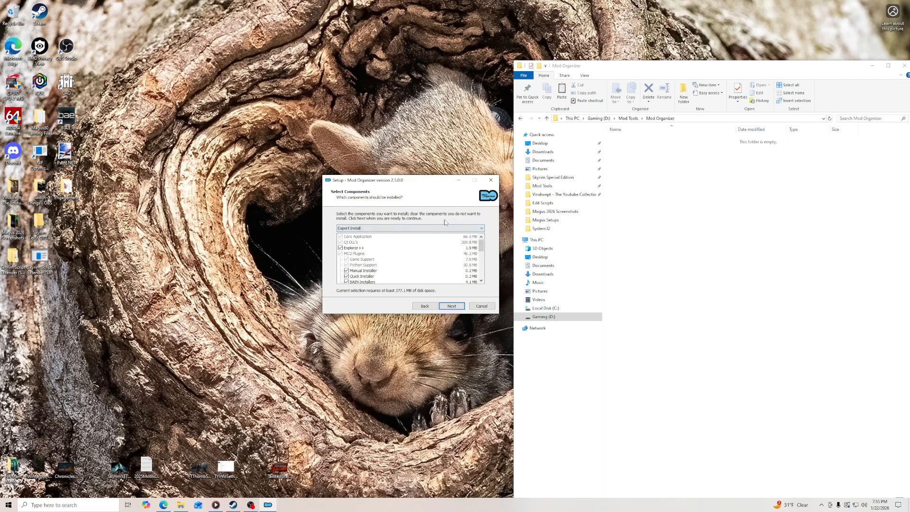
{"action": "scroll", "coordinate": [450, 260], "scroll_direction": "down", "scroll_amount": 5}
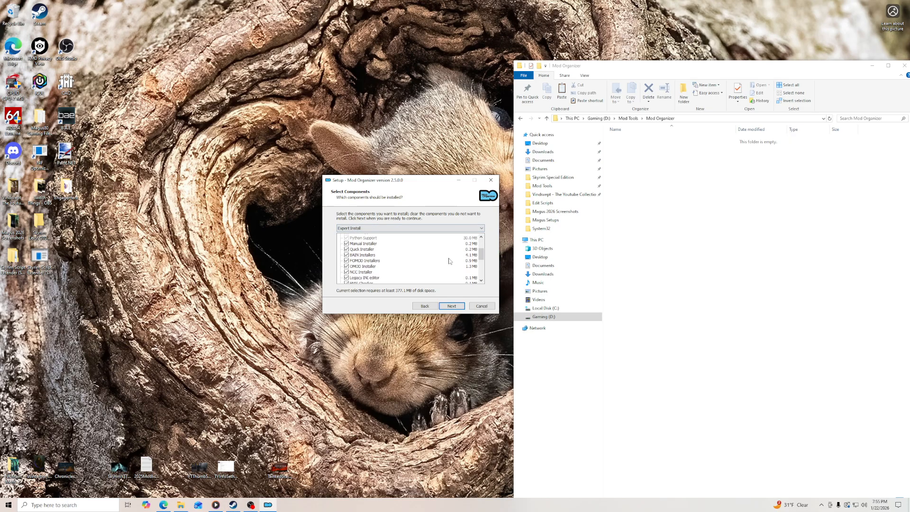
{"action": "left_click", "coordinate": [482, 230]}
{"action": "left_click", "coordinate": [455, 235]}
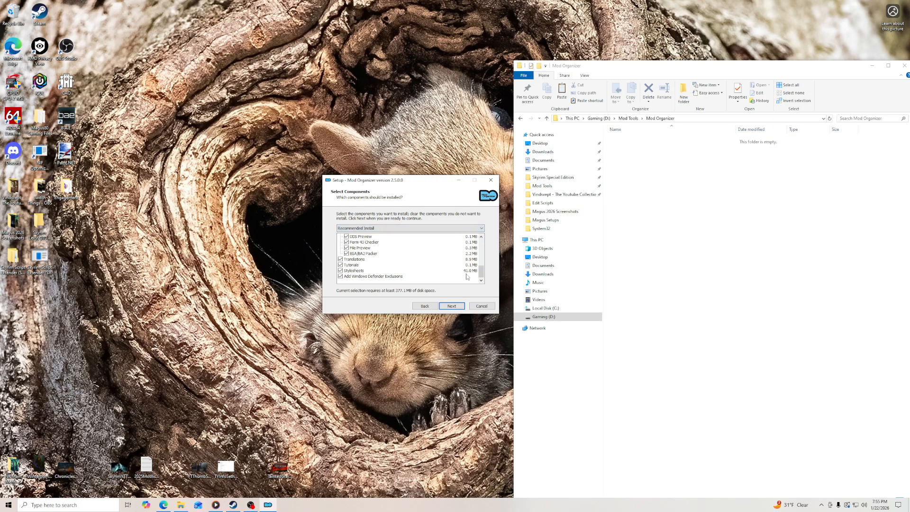
{"action": "left_click", "coordinate": [452, 306]}
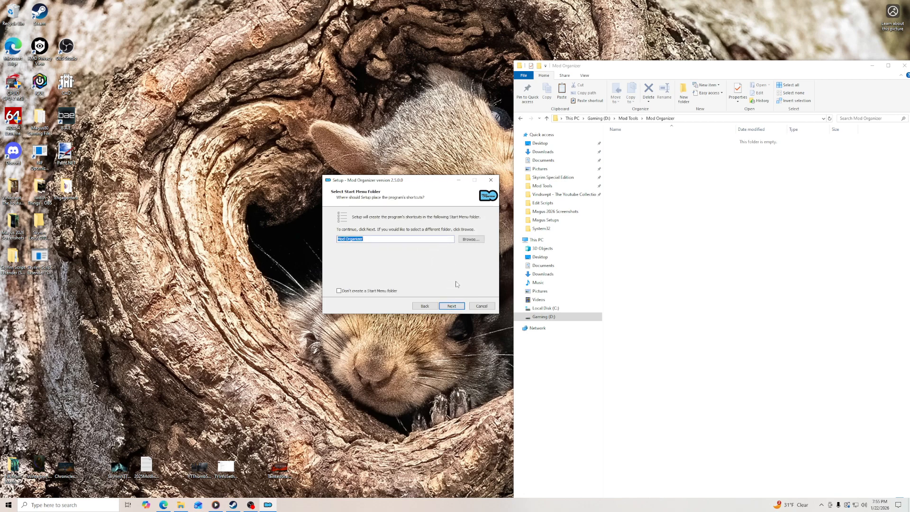
- Install Mod Organizer with a desktop shortcut, launch it on finishing, and place the shortcut beside the Steam icon on the desktop
{"action": "left_click", "coordinate": [452, 306]}
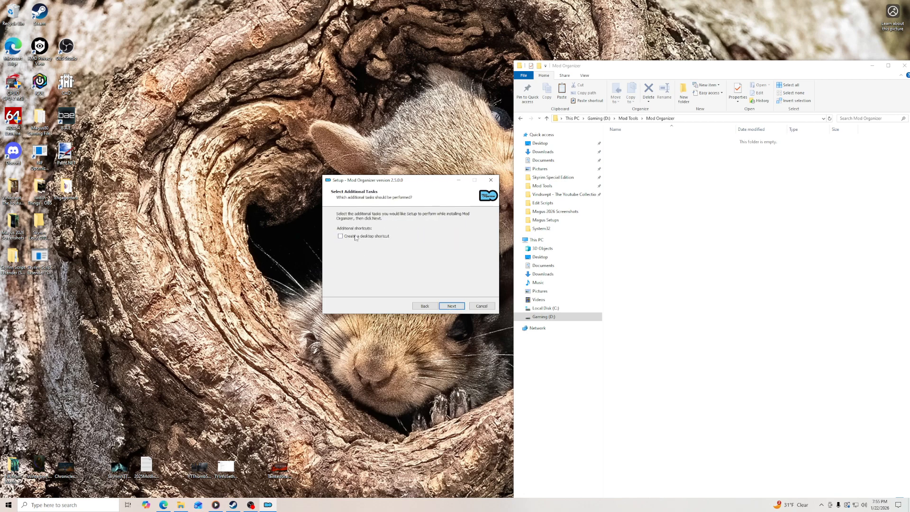
{"action": "left_click", "coordinate": [452, 306]}
{"action": "left_click", "coordinate": [452, 306]}
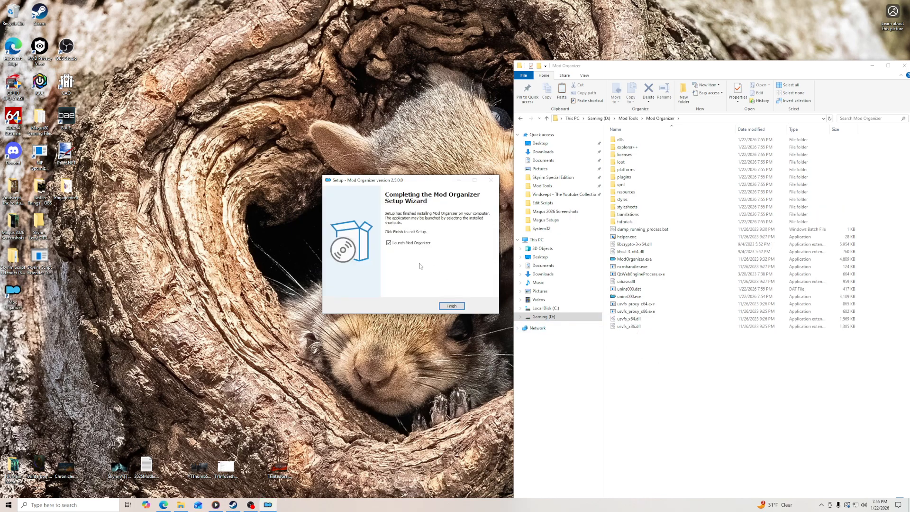
{"action": "left_click", "coordinate": [451, 305]}
{"action": "left_click_drag", "start_coordinate": [152, 171], "coordinate": [66, 16]}
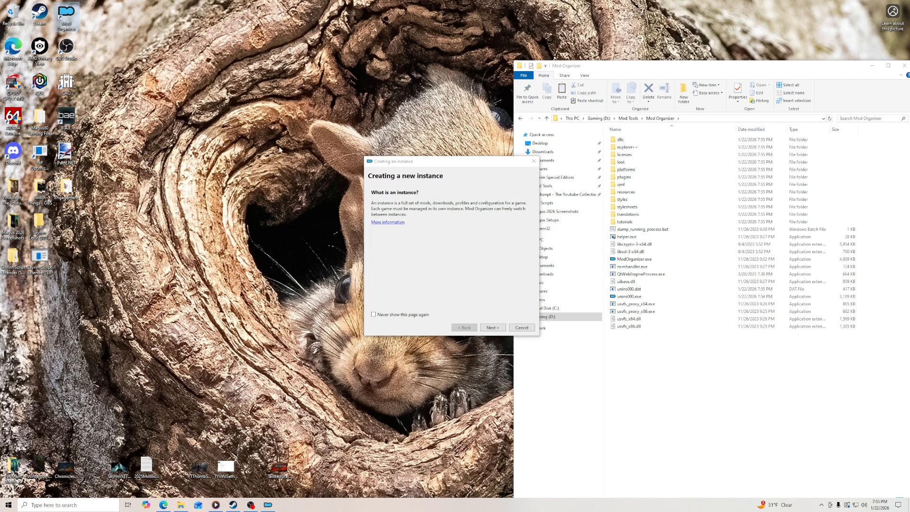
- Start a portable instance managing the Steam edition of Skyrim Special Edition
{"action": "left_click_drag", "start_coordinate": [439, 164], "coordinate": [393, 159]}
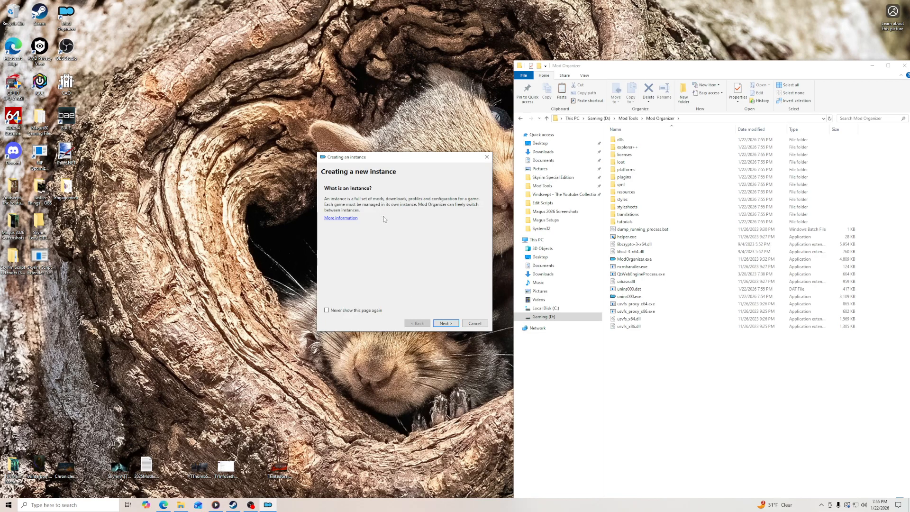
{"action": "left_click", "coordinate": [445, 324]}
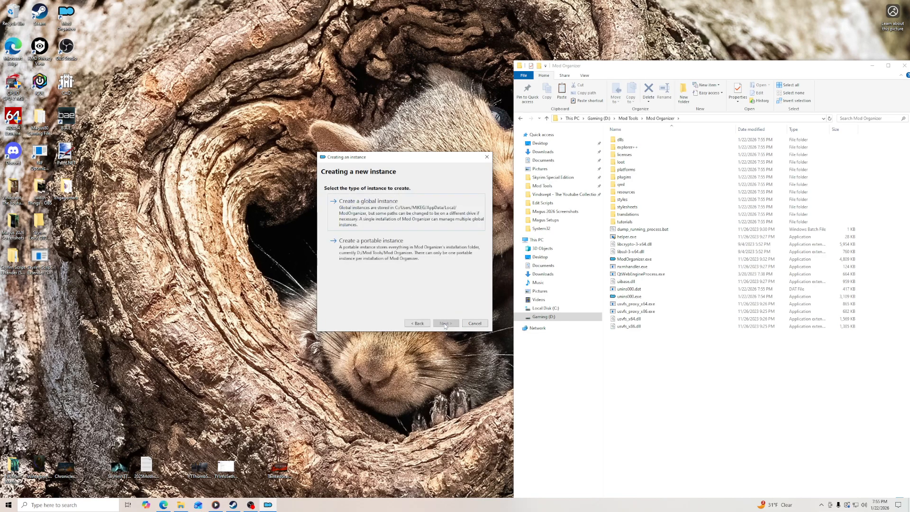
{"action": "left_click", "coordinate": [388, 252]}
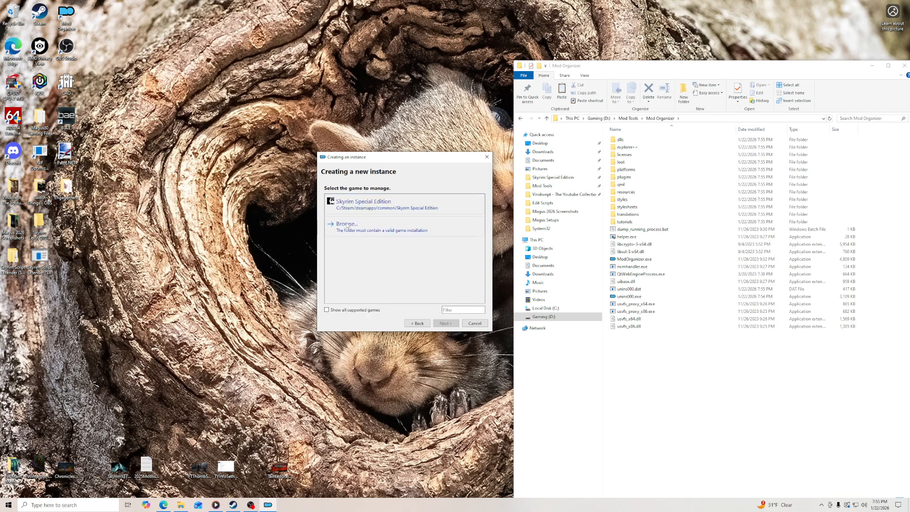
{"action": "left_click", "coordinate": [379, 206]}
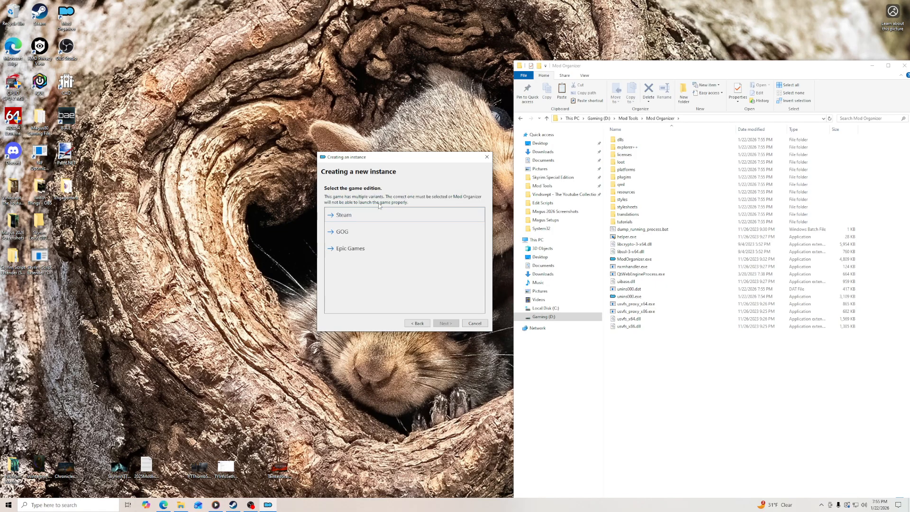
{"action": "left_click", "coordinate": [349, 216]}
- Configure the instance's profile to use profile-specific game INI files, profile-specific save games and automatic archive invalidation
{"action": "left_click", "coordinate": [339, 211]}
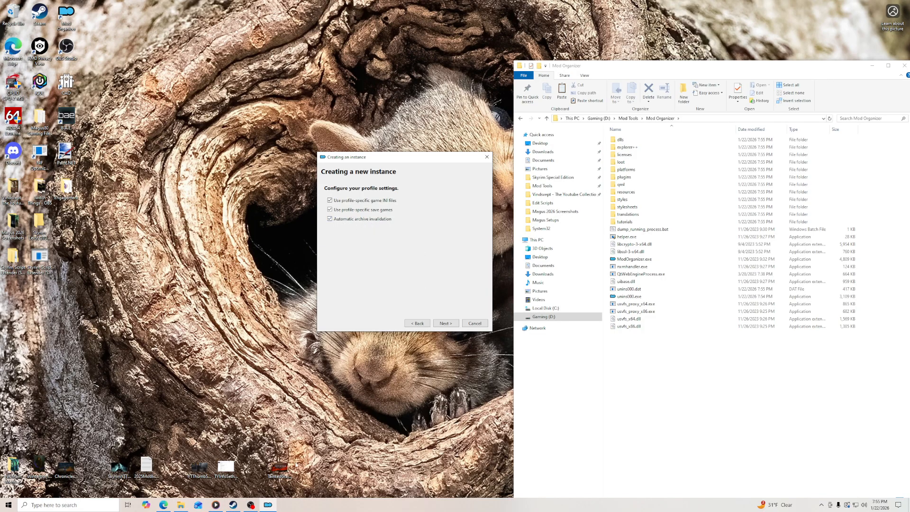
{"action": "left_click_drag", "start_coordinate": [414, 157], "coordinate": [593, 173]}
{"action": "left_click", "coordinate": [623, 338]}
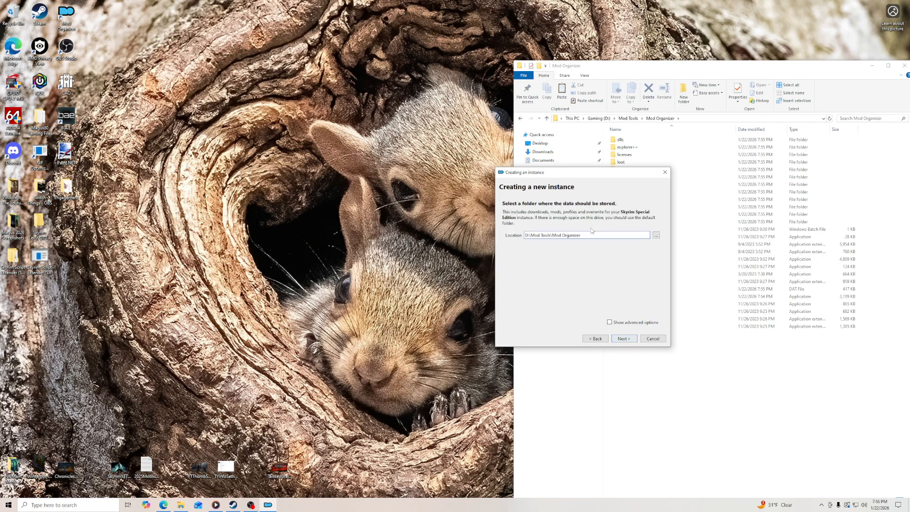
- Check the instance location against the Mod Organizer folder, keep D:\Mod Tools\Mod Organizer, and finish creating the instance
{"action": "left_click_drag", "start_coordinate": [525, 168], "coordinate": [440, 130]}
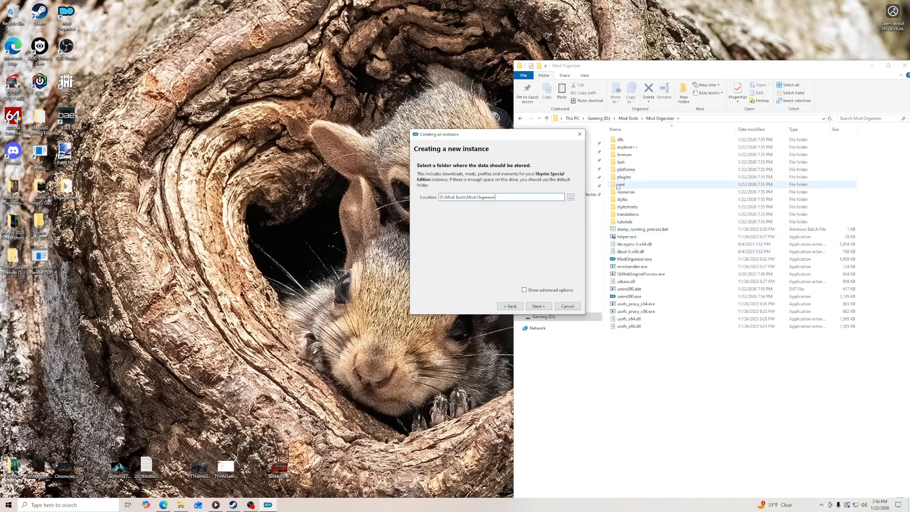
{"action": "left_click", "coordinate": [629, 118]}
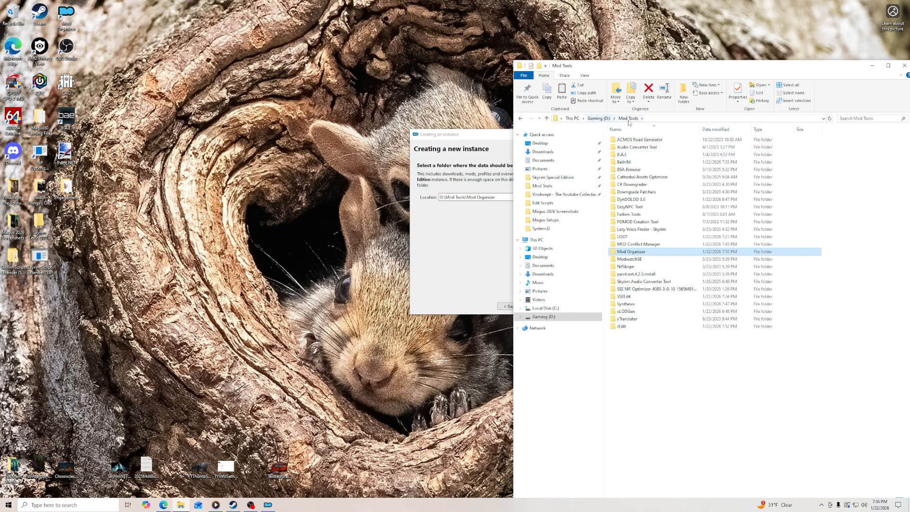
{"action": "double_click", "coordinate": [632, 255]}
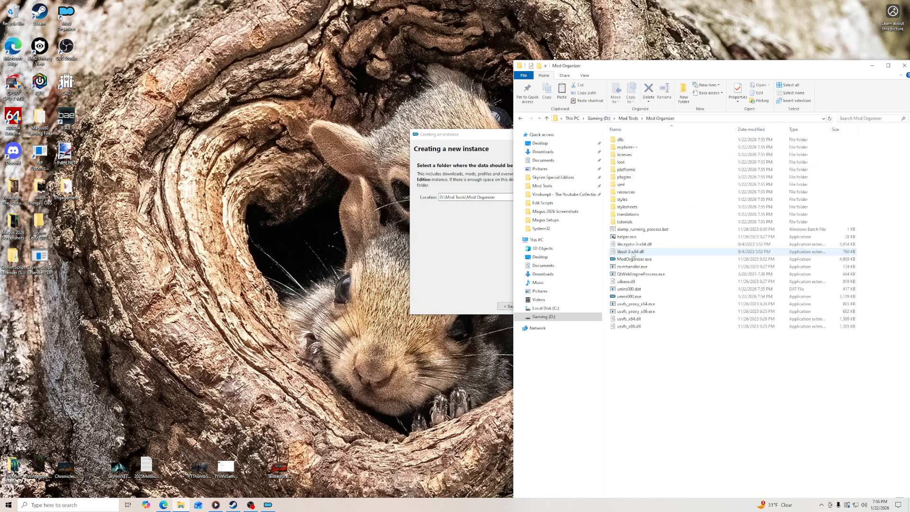
{"action": "left_click", "coordinate": [477, 243]}
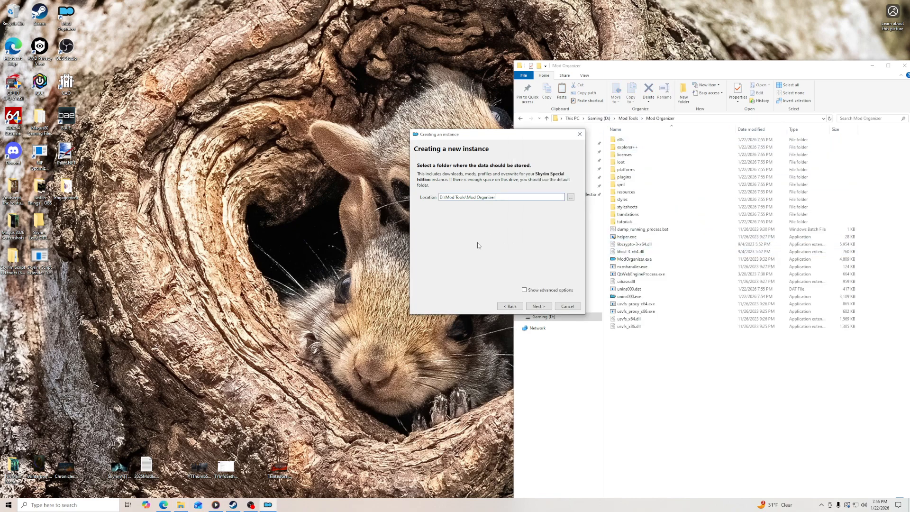
{"action": "left_click", "coordinate": [539, 307]}
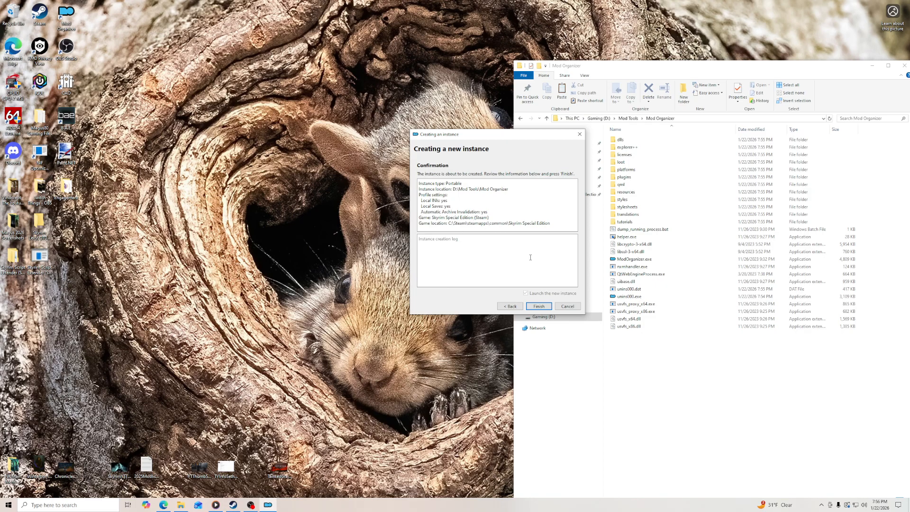
{"action": "left_click", "coordinate": [539, 307]}
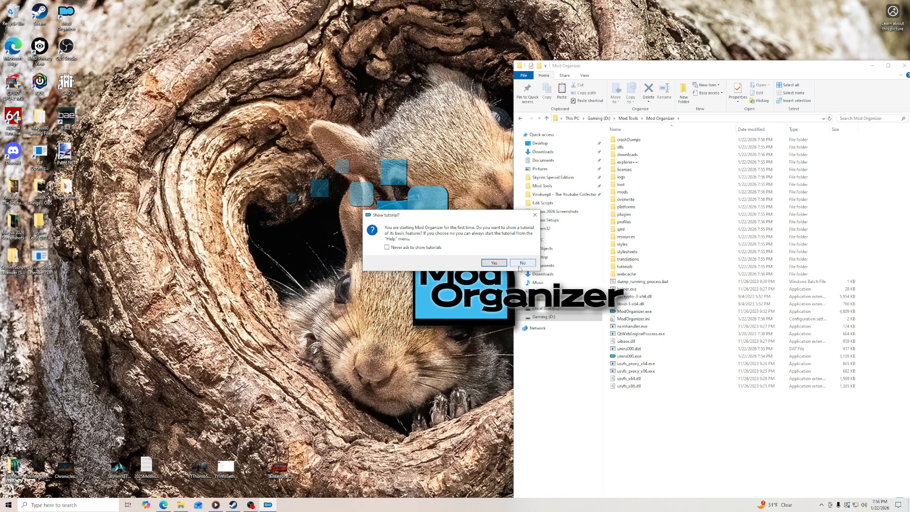
- Answer the first-start prompts by declining the tutorial, choosing Do Nothing for category setup, and associating Mod Organizer with nxm links
{"action": "left_click", "coordinate": [519, 264]}
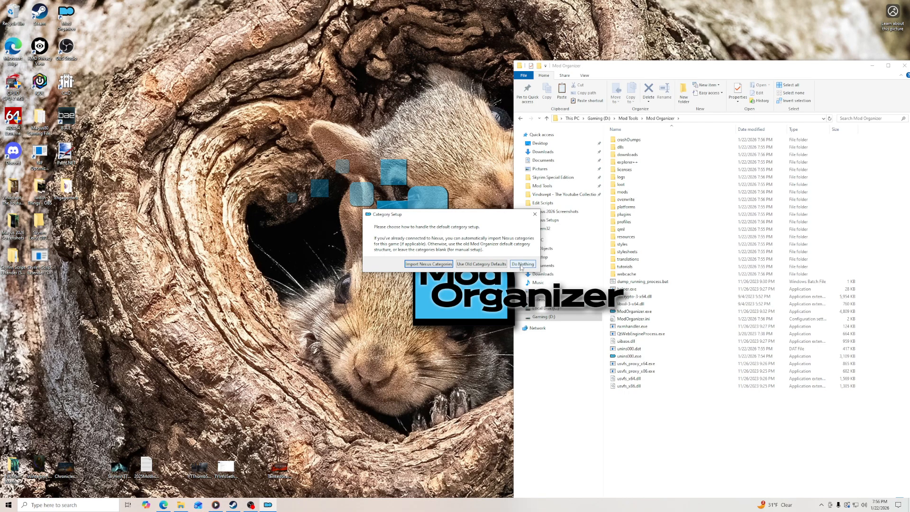
{"action": "left_click", "coordinate": [521, 266]}
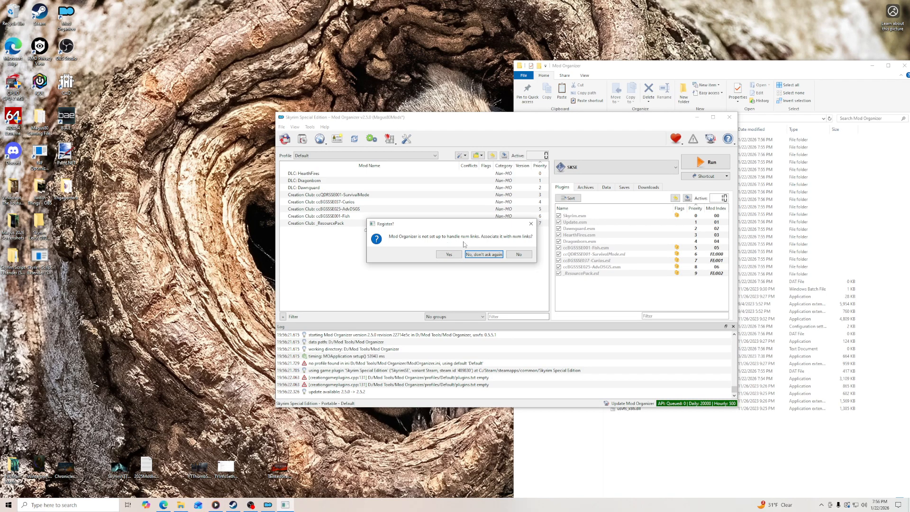
{"action": "left_click", "coordinate": [444, 255]}
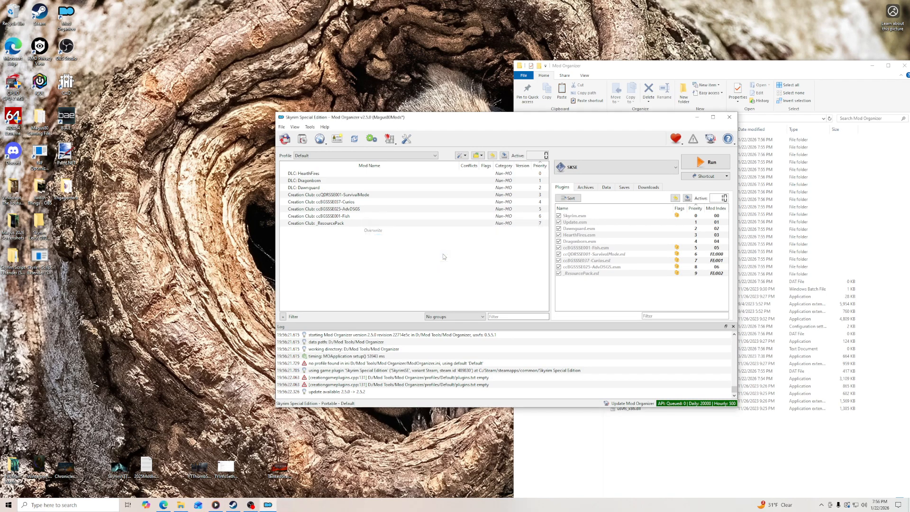
- Consult the guide's installation section, then set the BSA Extractor plugin's only_alternate_source option to false in Mod Organizer's settings and save
{"action": "left_click", "coordinate": [164, 505]}
{"action": "scroll", "coordinate": [240, 237], "scroll_direction": "down", "scroll_amount": 6}
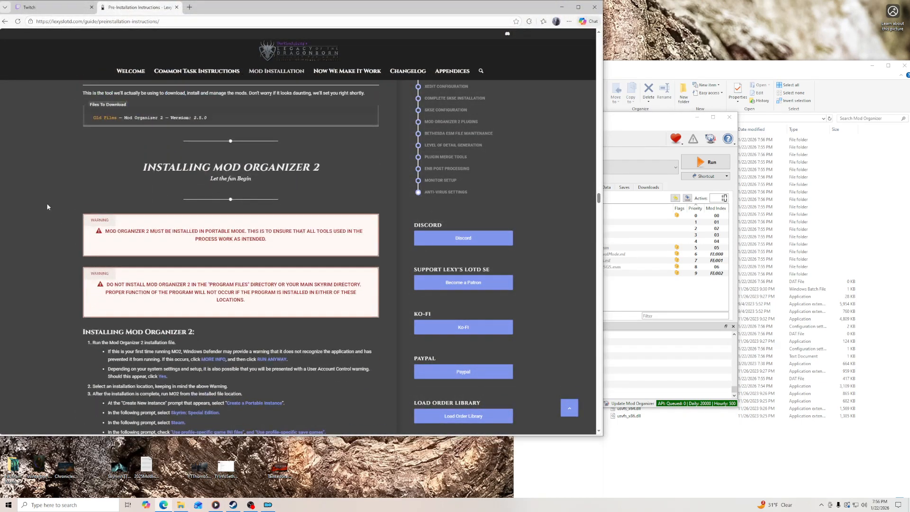
{"action": "left_click", "coordinate": [624, 131]}
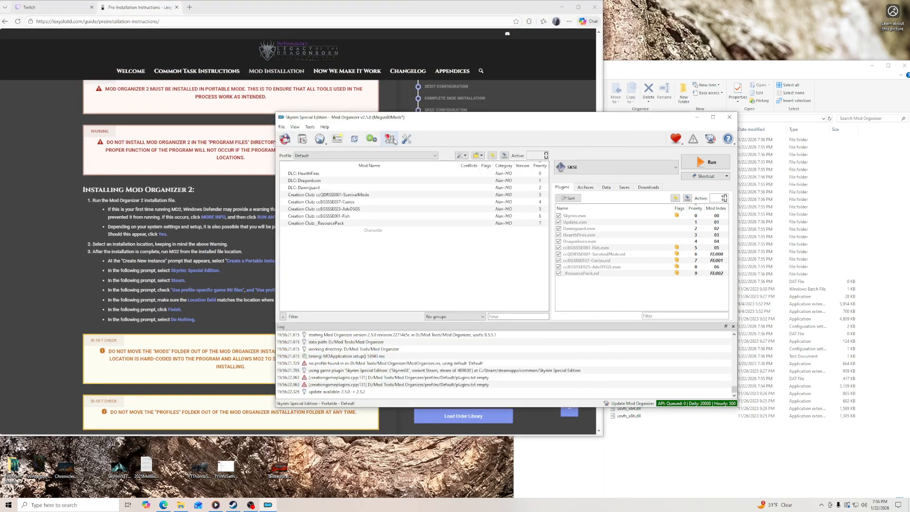
{"action": "left_click", "coordinate": [407, 139]}
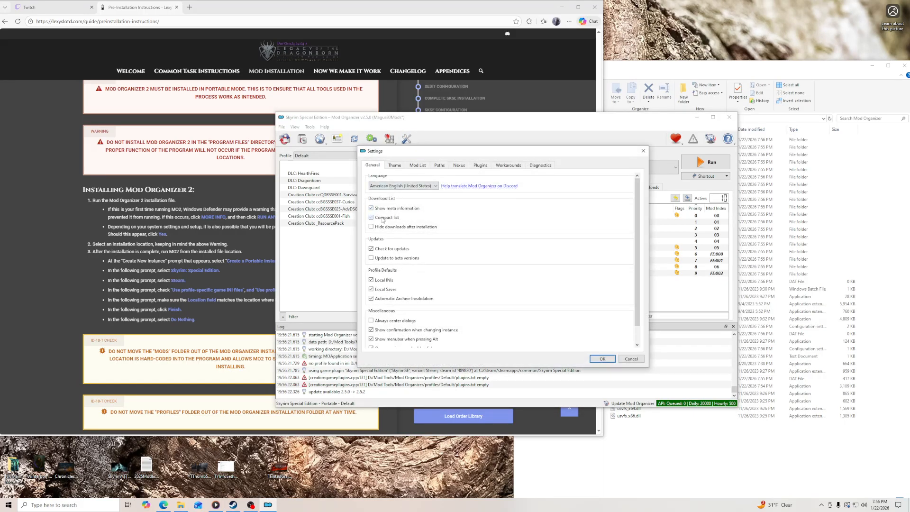
{"action": "left_click", "coordinate": [508, 165]}
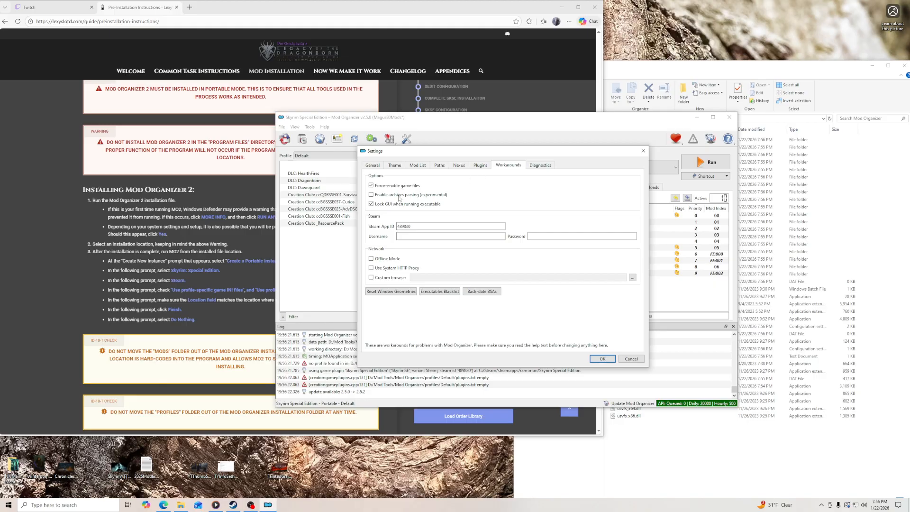
{"action": "left_click", "coordinate": [482, 166]}
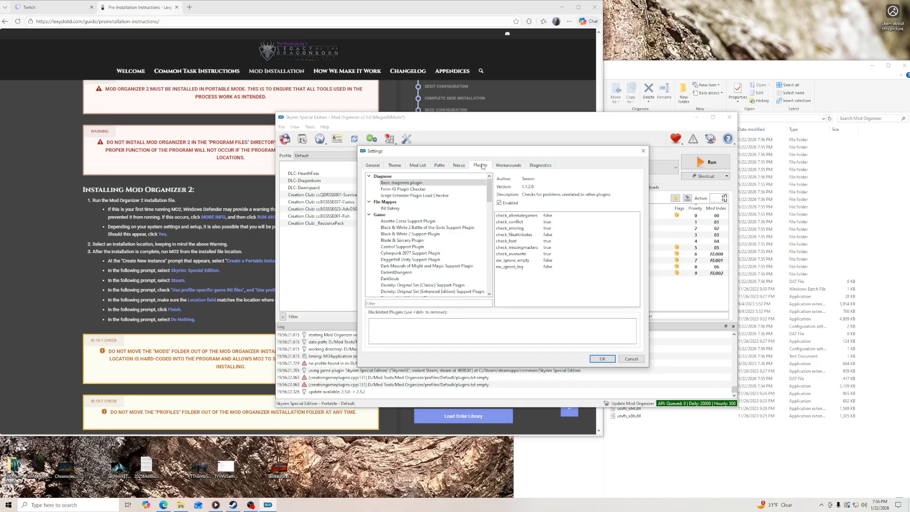
{"action": "left_click_drag", "start_coordinate": [482, 148], "coordinate": [482, 27]}
{"action": "left_click_drag", "start_coordinate": [490, 95], "coordinate": [492, 285]}
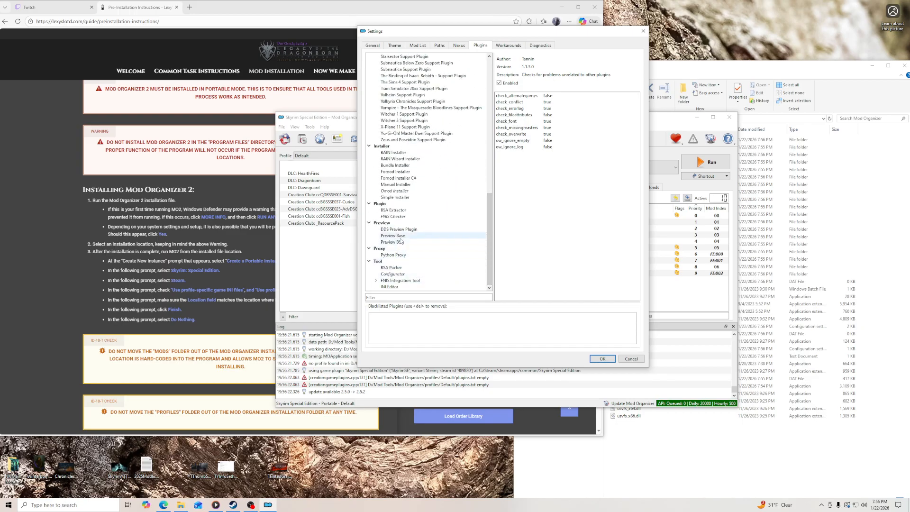
{"action": "left_click", "coordinate": [398, 210]}
{"action": "left_click", "coordinate": [545, 102]}
{"action": "left_click", "coordinate": [548, 102]}
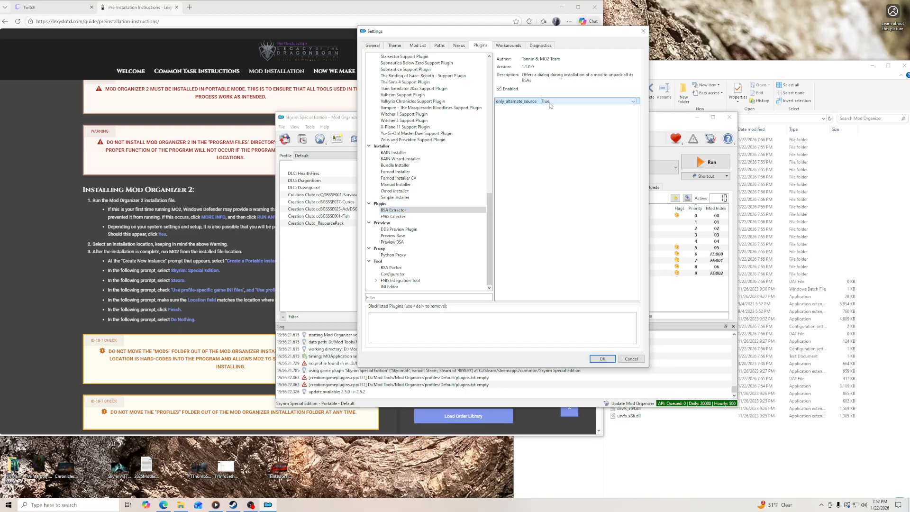
{"action": "key", "text": "Return"}
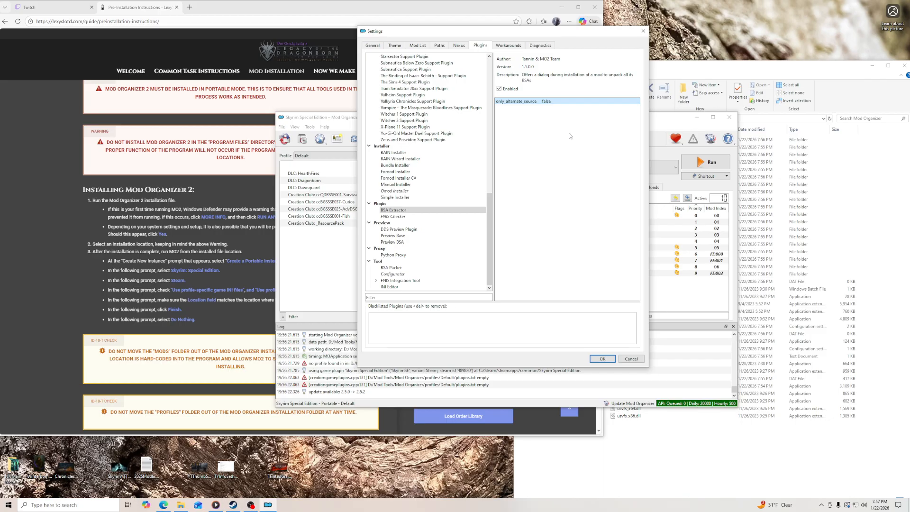
{"action": "left_click", "coordinate": [599, 359]}
- Move the Mod Organizer window clear of the guide, then set its theme style to vs15 Dark and save the settings
{"action": "left_click_drag", "start_coordinate": [511, 120], "coordinate": [604, 128]}
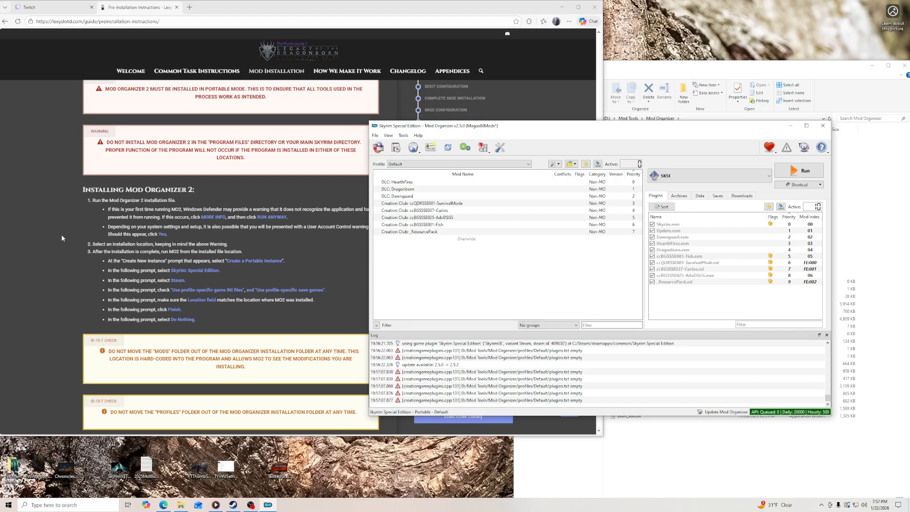
{"action": "left_click_drag", "start_coordinate": [455, 125], "coordinate": [515, 104]}
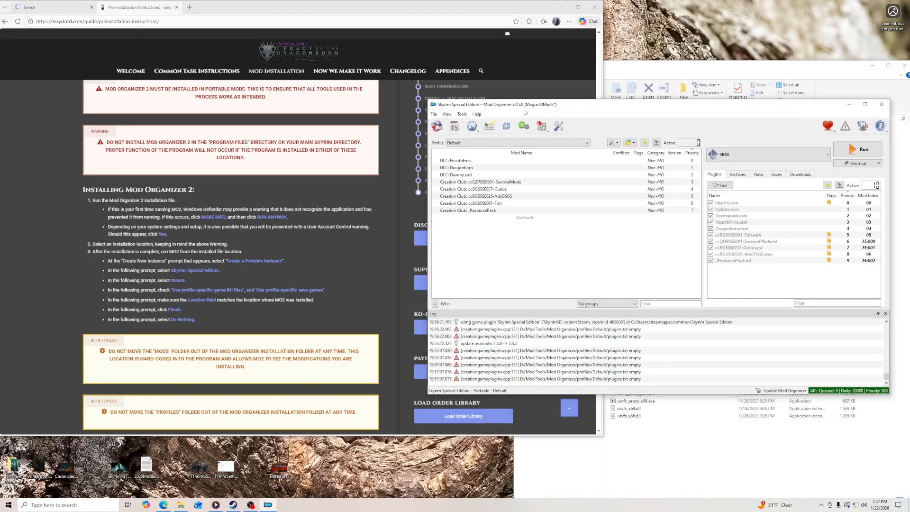
{"action": "left_click", "coordinate": [559, 126]}
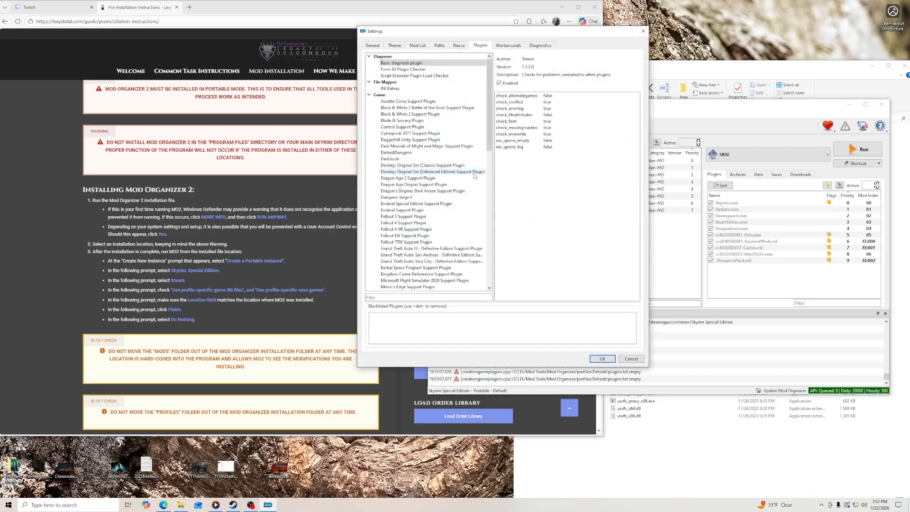
{"action": "left_click", "coordinate": [379, 46]}
{"action": "left_click", "coordinate": [394, 45]}
{"action": "left_click", "coordinate": [394, 67]}
{"action": "scroll", "coordinate": [404, 114], "scroll_direction": "down", "scroll_amount": 2}
{"action": "left_click", "coordinate": [403, 125]}
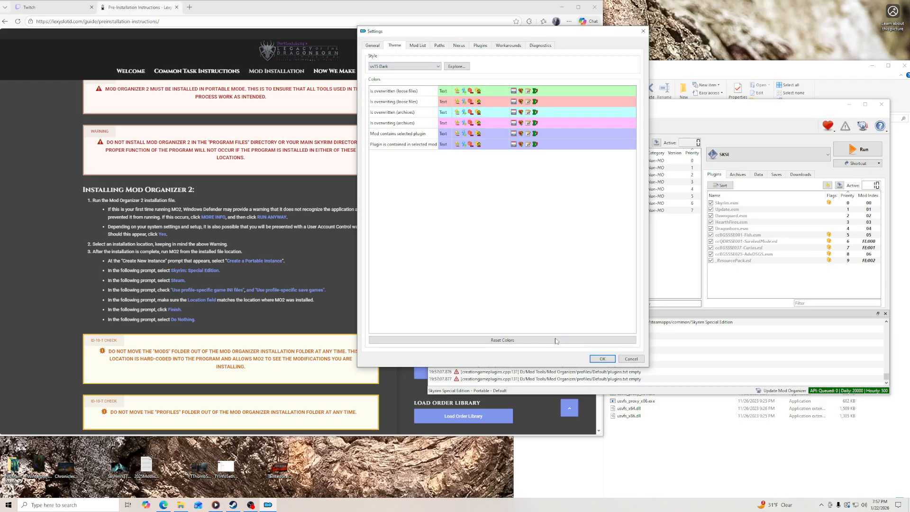
{"action": "left_click", "coordinate": [602, 359]}
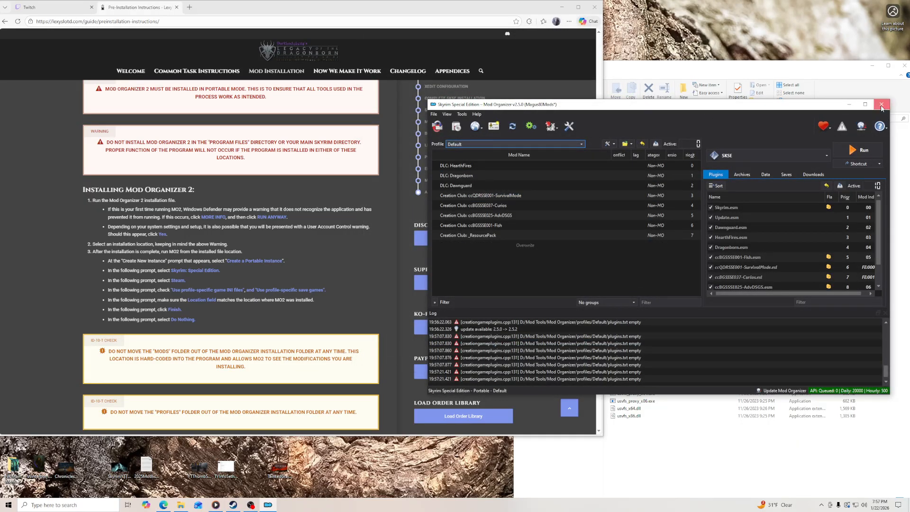
- Close Mod Organizer and relaunch it from its desktop shortcut, minimizing the browser
{"action": "left_click", "coordinate": [882, 104]}
{"action": "left_click", "coordinate": [562, 7]}
{"action": "double_click", "coordinate": [66, 17]}
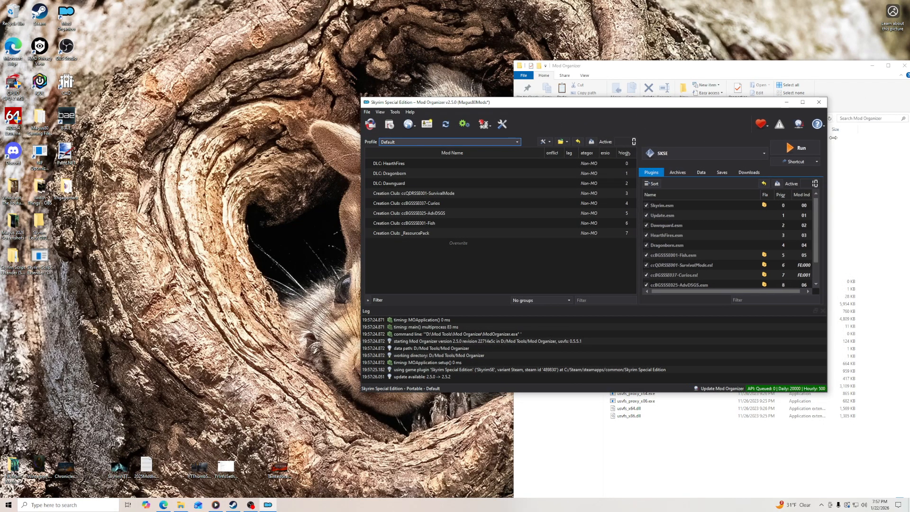
- Show the Content column in the mod list and widen the Conflicts column so its heading is readable
{"action": "right_click", "coordinate": [505, 153]}
{"action": "left_click", "coordinate": [517, 180]}
{"action": "left_click", "coordinate": [550, 120]}
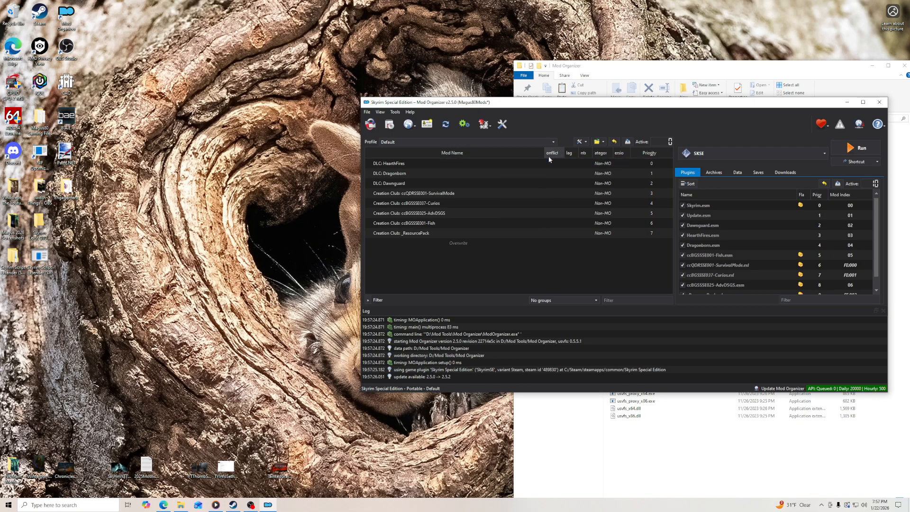
{"action": "left_click_drag", "start_coordinate": [566, 153], "coordinate": [574, 153]}
{"action": "left_click", "coordinate": [639, 163]}
{"action": "left_click_drag", "start_coordinate": [640, 156], "coordinate": [607, 155]}
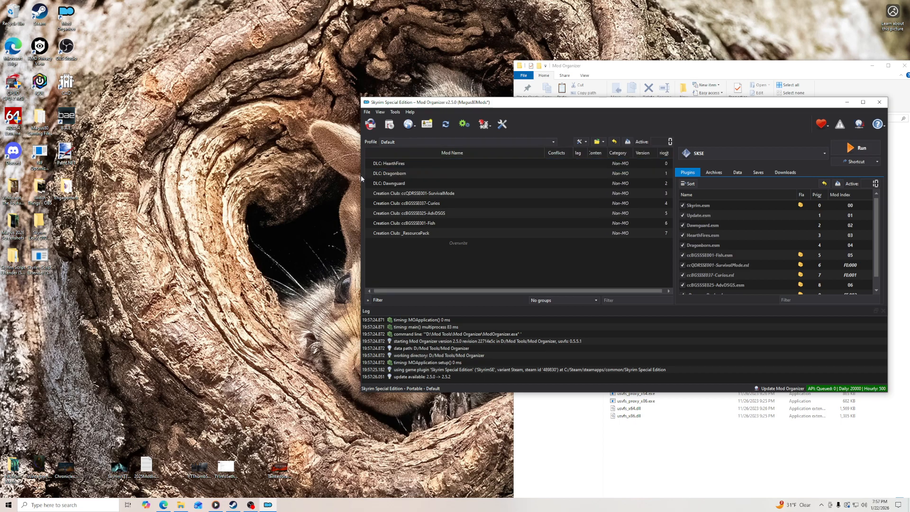
- Widen the Mod Organizer window and both panes' columns so the Flags, Content, Category, Version and Priority headings are fully readable
{"action": "left_click_drag", "start_coordinate": [360, 176], "coordinate": [336, 176]}
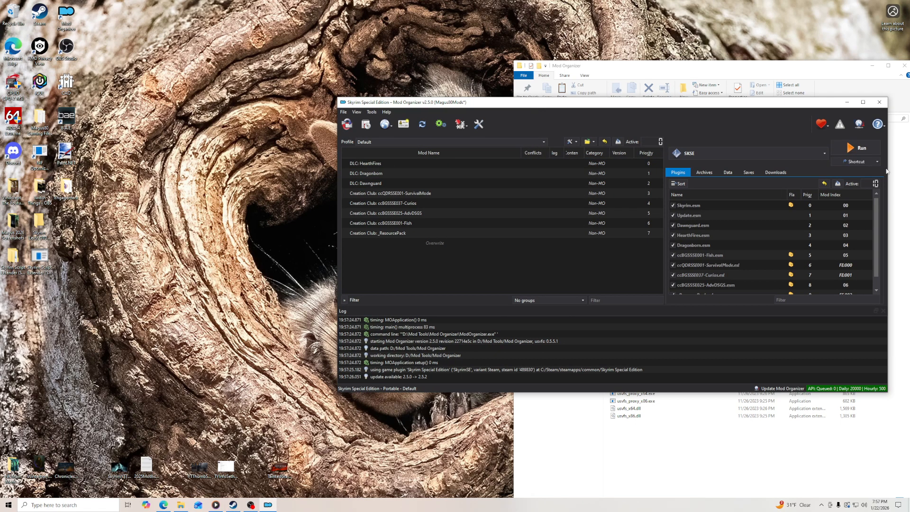
{"action": "left_click_drag", "start_coordinate": [889, 168], "coordinate": [902, 168]}
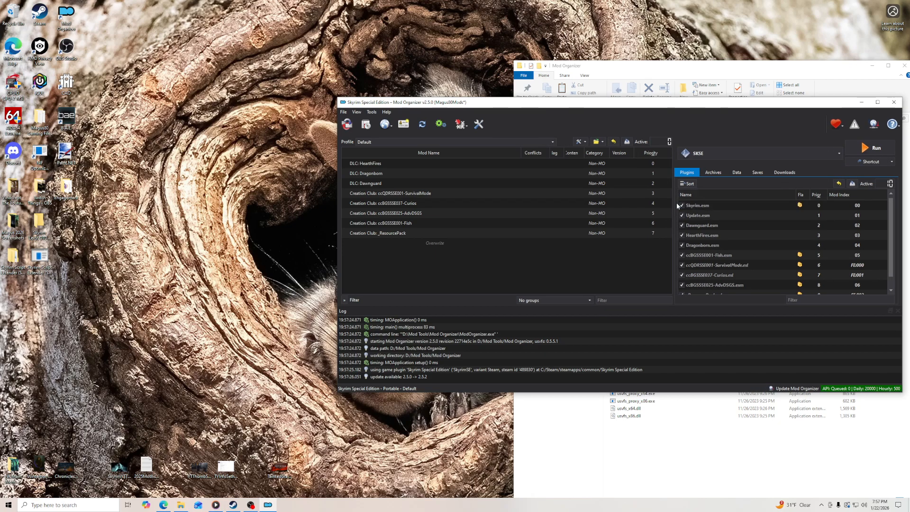
{"action": "left_click_drag", "start_coordinate": [673, 203], "coordinate": [683, 204]}
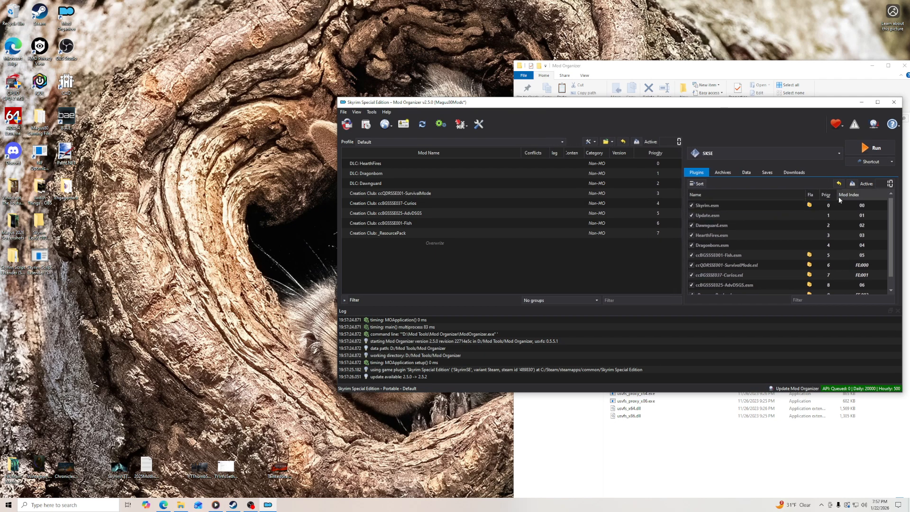
{"action": "mouse_move", "coordinate": [838, 196]}
{"action": "left_mouse_down"}
{"action": "mouse_move", "coordinate": [848, 196]}
{"action": "mouse_move", "coordinate": [821, 195]}
{"action": "left_mouse_up"}
{"action": "double_click", "coordinate": [820, 195]}
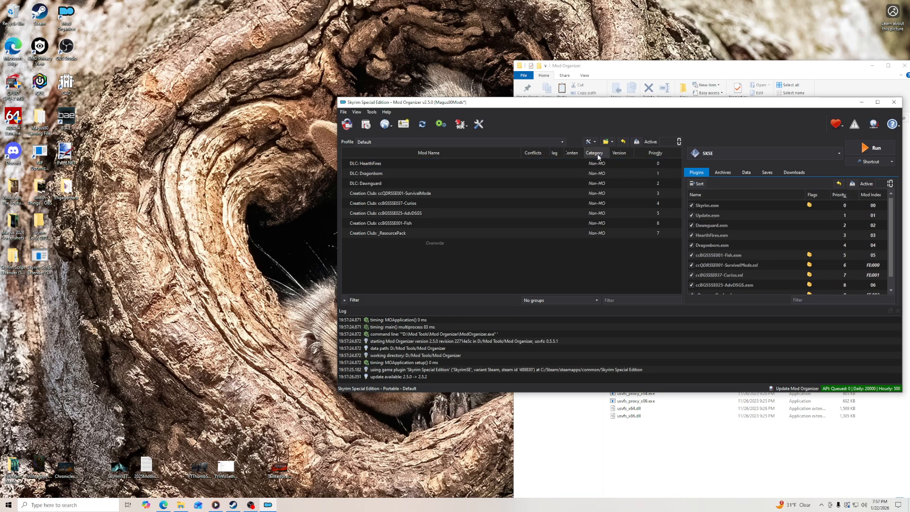
{"action": "double_click", "coordinate": [585, 152]}
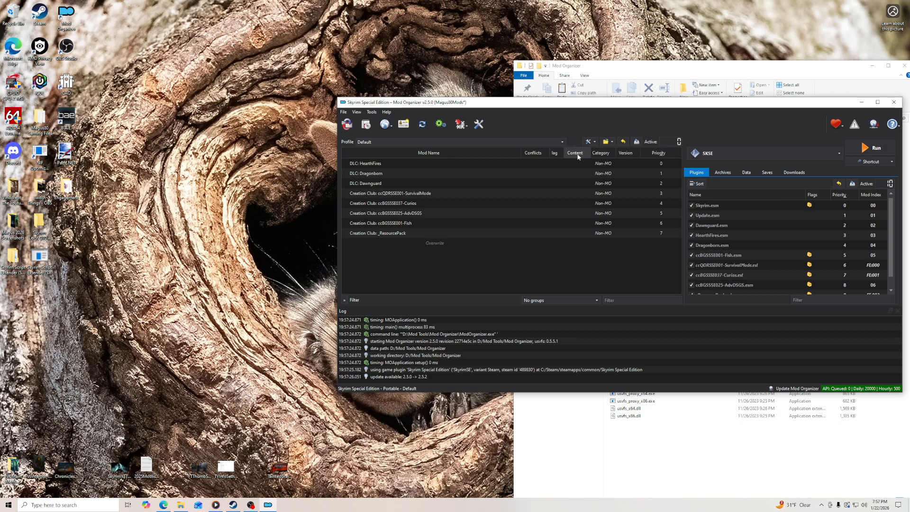
{"action": "left_click_drag", "start_coordinate": [564, 153], "coordinate": [571, 153]}
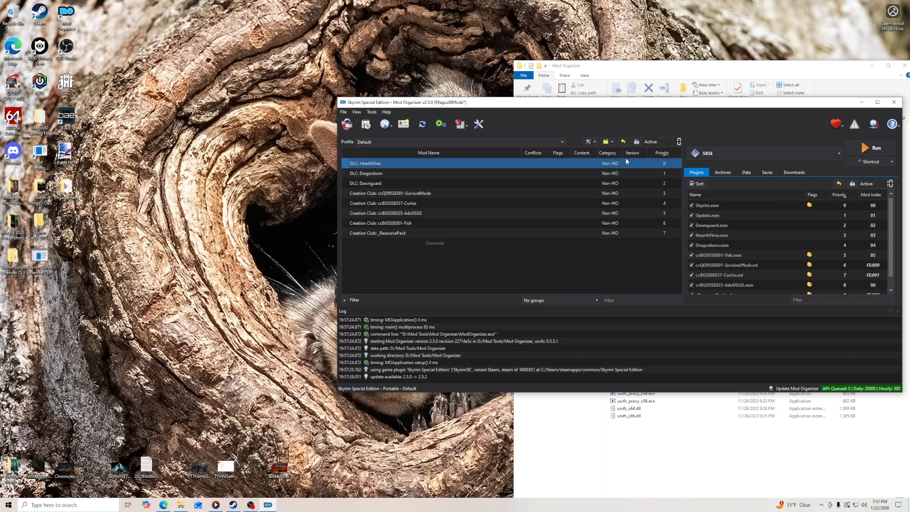
{"action": "left_click_drag", "start_coordinate": [647, 154], "coordinate": [645, 153]}
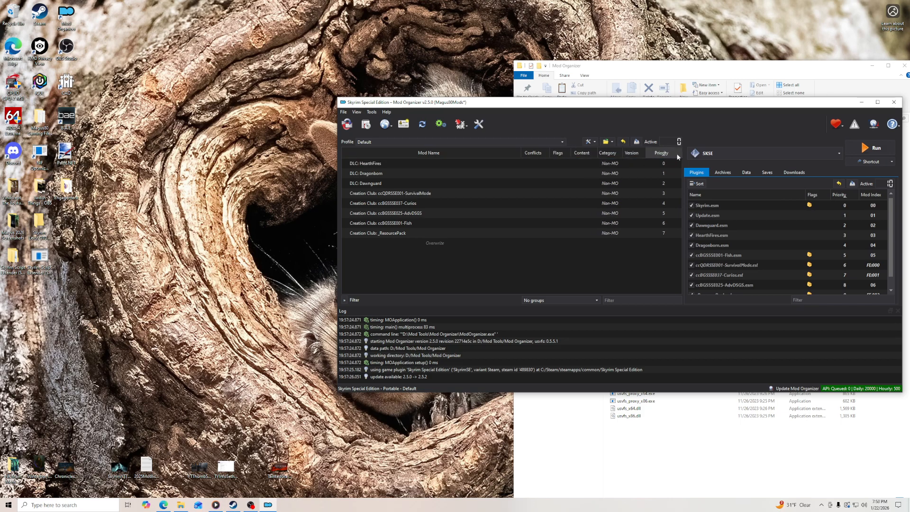
- Try sorting the mod list by different columns and return it to ascending Priority order
{"action": "left_click", "coordinate": [444, 192]}
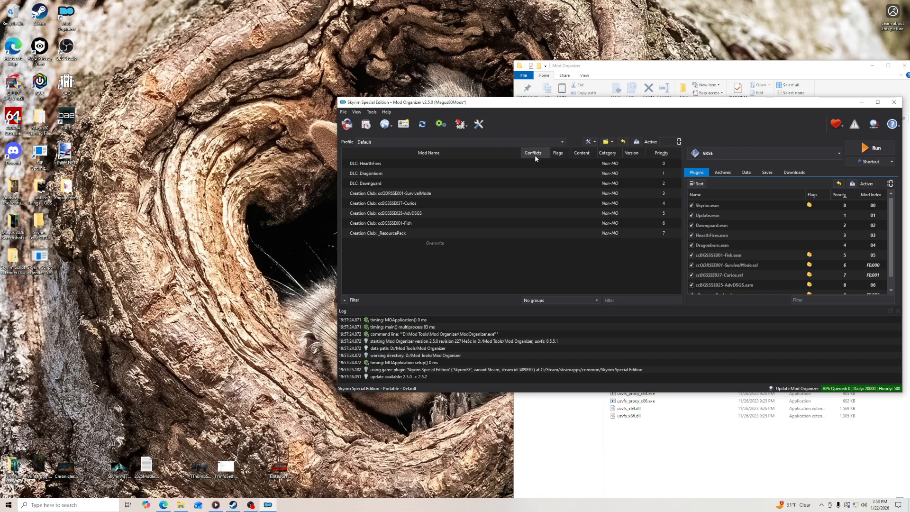
{"action": "left_click", "coordinate": [580, 153]}
{"action": "left_click", "coordinate": [367, 224]}
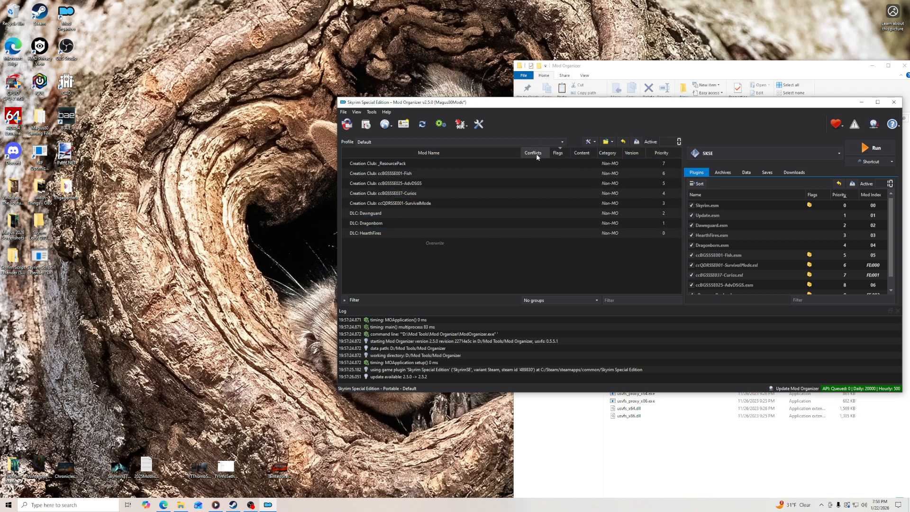
{"action": "left_click", "coordinate": [612, 153]}
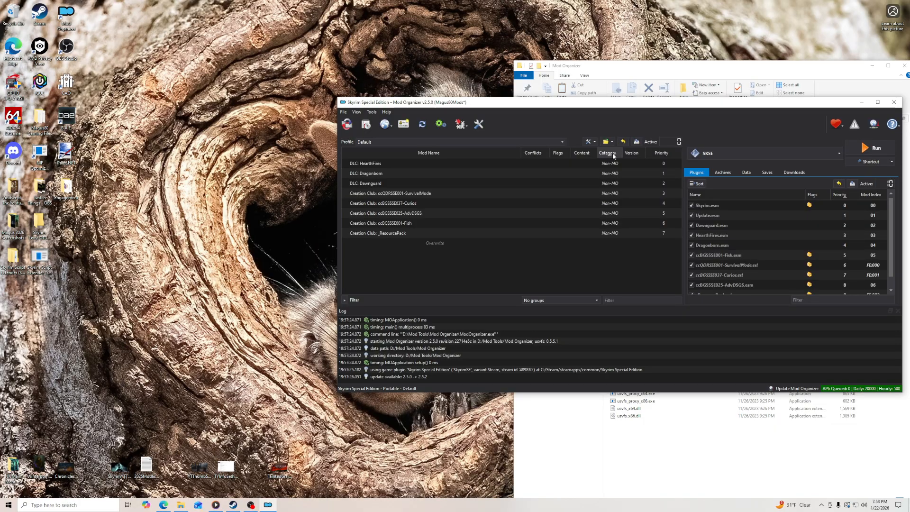
{"action": "left_click", "coordinate": [662, 152]}
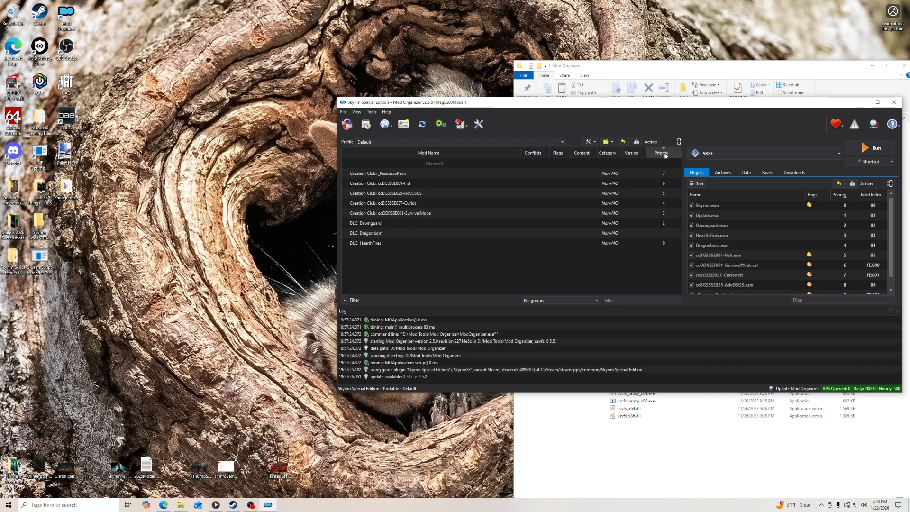
{"action": "left_click", "coordinate": [663, 152]}
{"action": "left_click", "coordinate": [810, 256]}
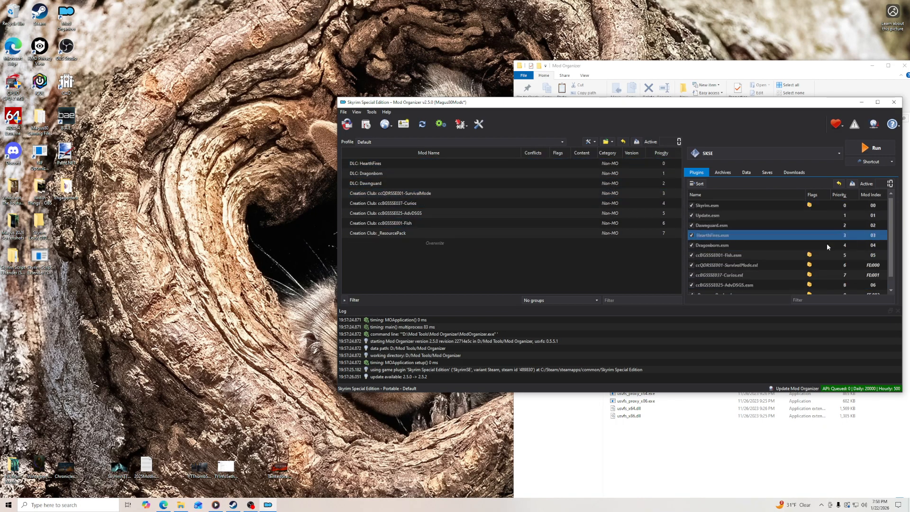
- Extend the Mod Organizer window upward to fit the whole plugin list, and minimize the File Explorer window
{"action": "left_click", "coordinate": [743, 90]}
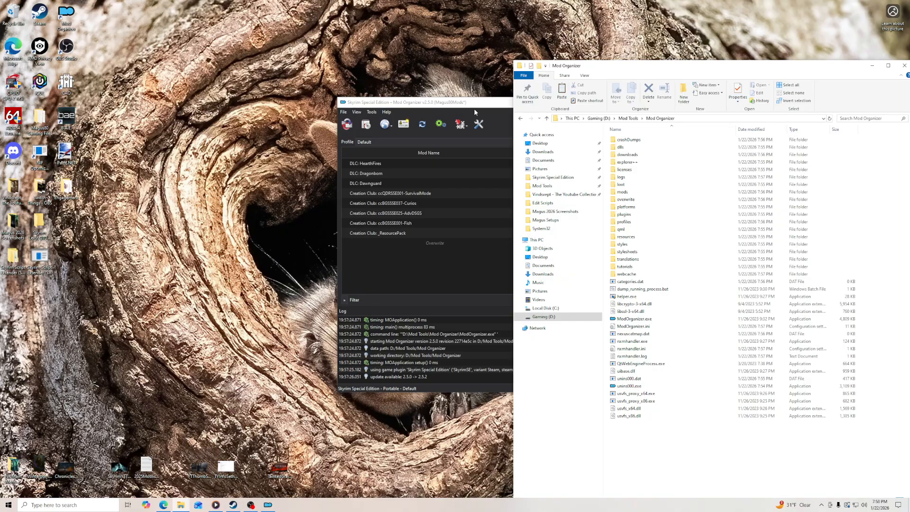
{"action": "left_click", "coordinate": [495, 104]}
{"action": "left_click_drag", "start_coordinate": [700, 98], "coordinate": [700, 35]}
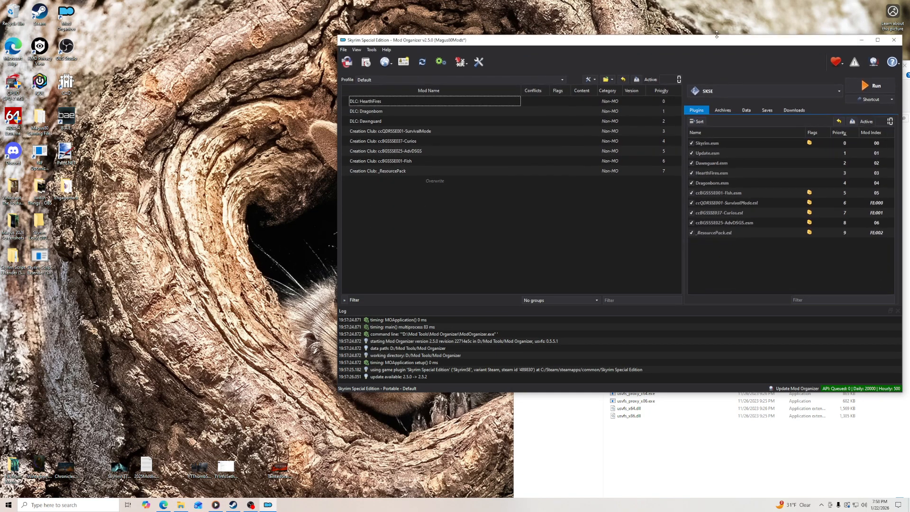
{"action": "left_click", "coordinate": [805, 452]}
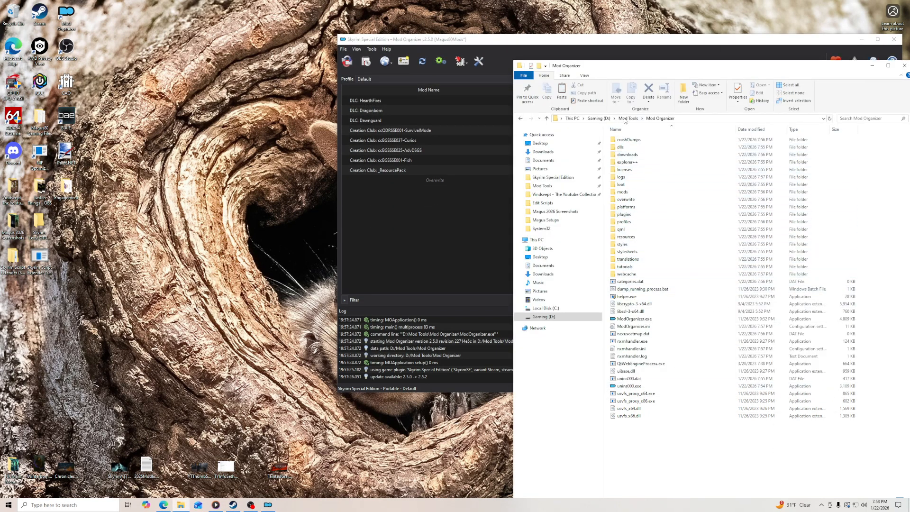
{"action": "left_click", "coordinate": [871, 69]}
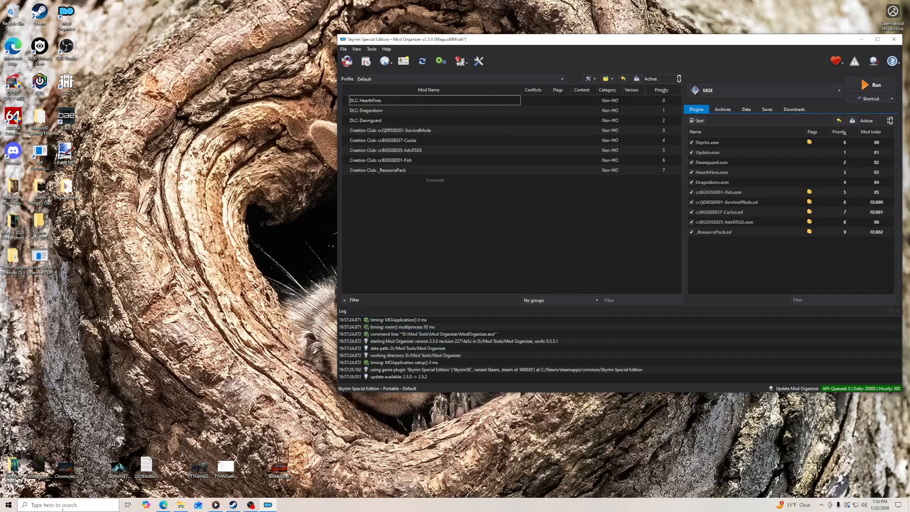
- Switch back to the guide in the browser and read the Configuring Mod Organizer 2 section on Nexus connection, themes and information displays
{"action": "left_click", "coordinate": [163, 505]}
{"action": "left_click", "coordinate": [68, 8]}
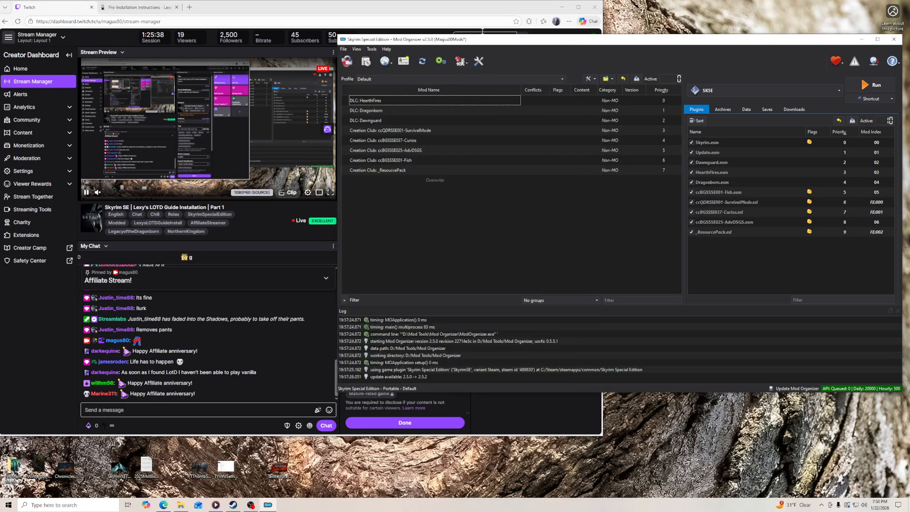
{"action": "left_click", "coordinate": [128, 8]}
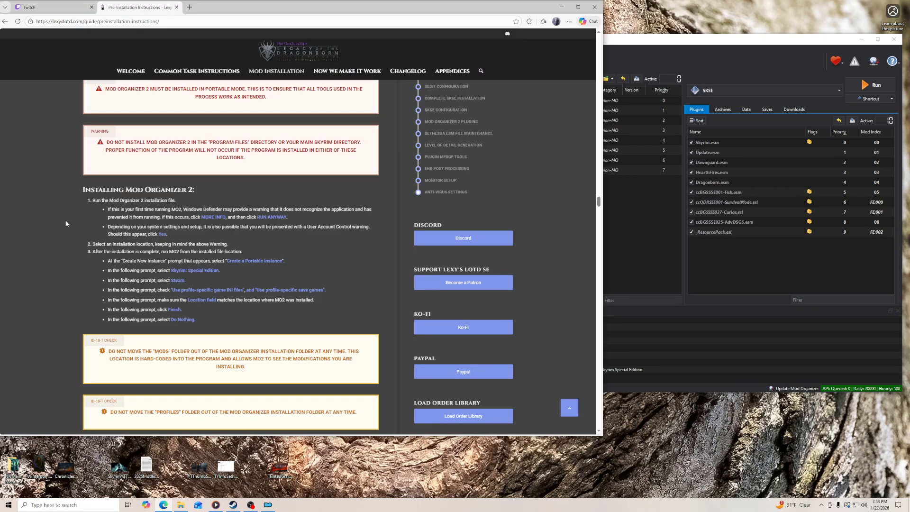
{"action": "scroll", "coordinate": [76, 219], "scroll_direction": "down", "scroll_amount": 2}
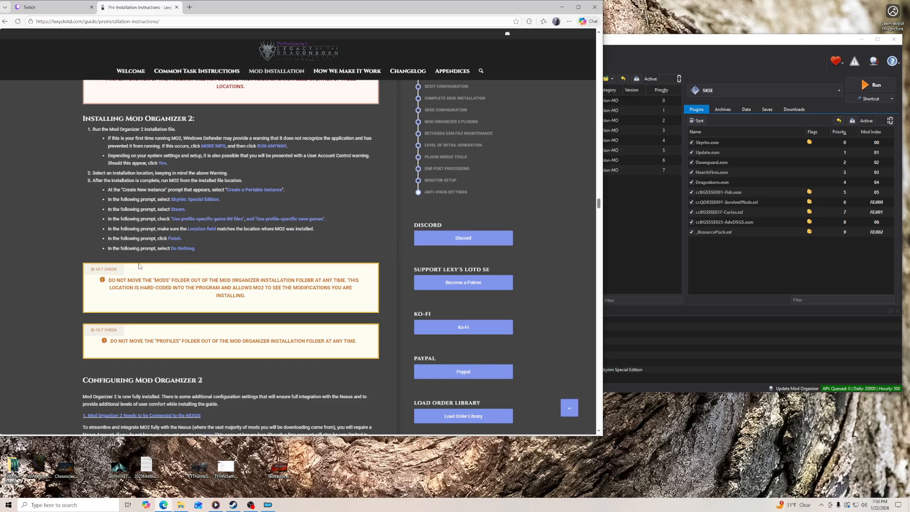
{"action": "scroll", "coordinate": [147, 266], "scroll_direction": "down", "scroll_amount": 3}
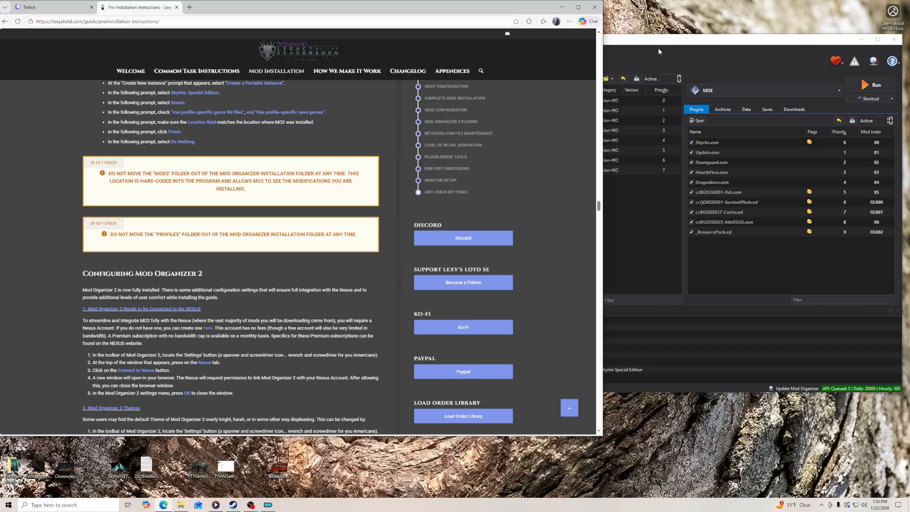
{"action": "scroll", "coordinate": [105, 299], "scroll_direction": "down", "scroll_amount": 4}
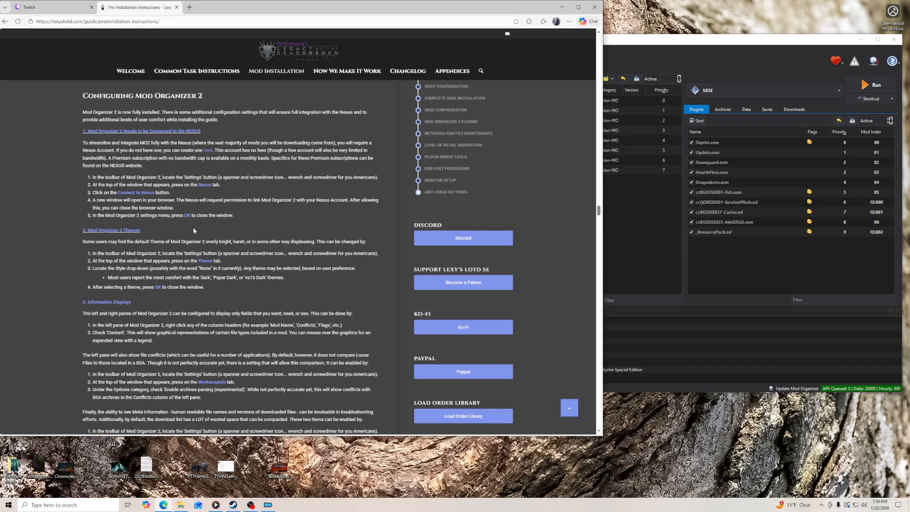
- Switch to Mod Organizer, set its theme style to Transparent-Style-Skyrim-Trosski, save the settings and maximize the window
{"action": "left_click", "coordinate": [633, 59]}
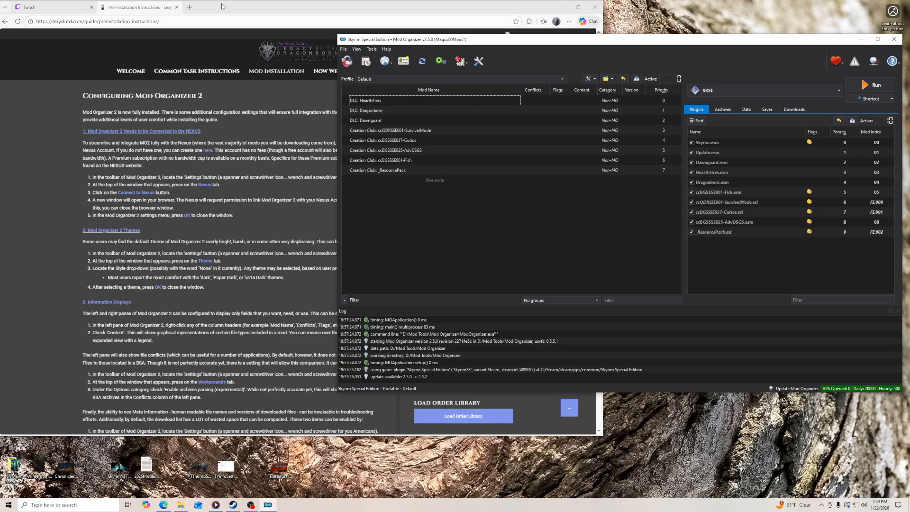
{"action": "left_click", "coordinate": [479, 61]}
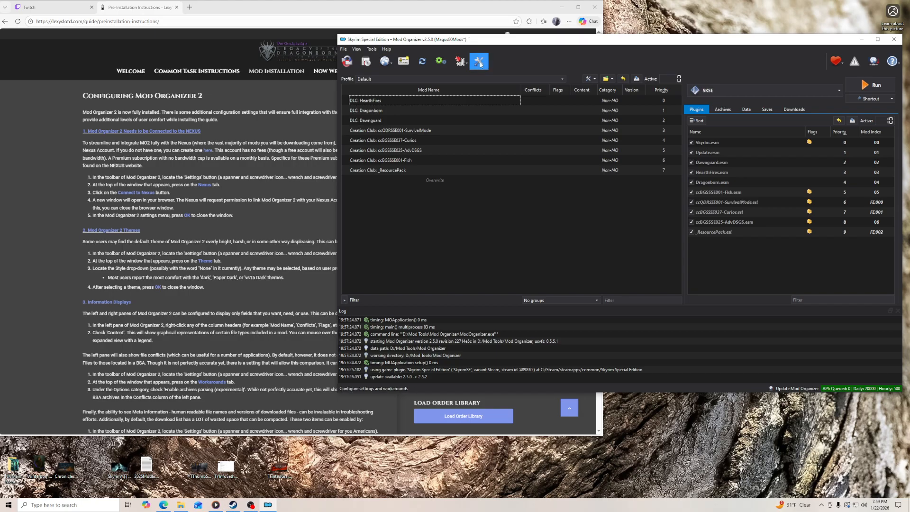
{"action": "left_click", "coordinate": [399, 72]}
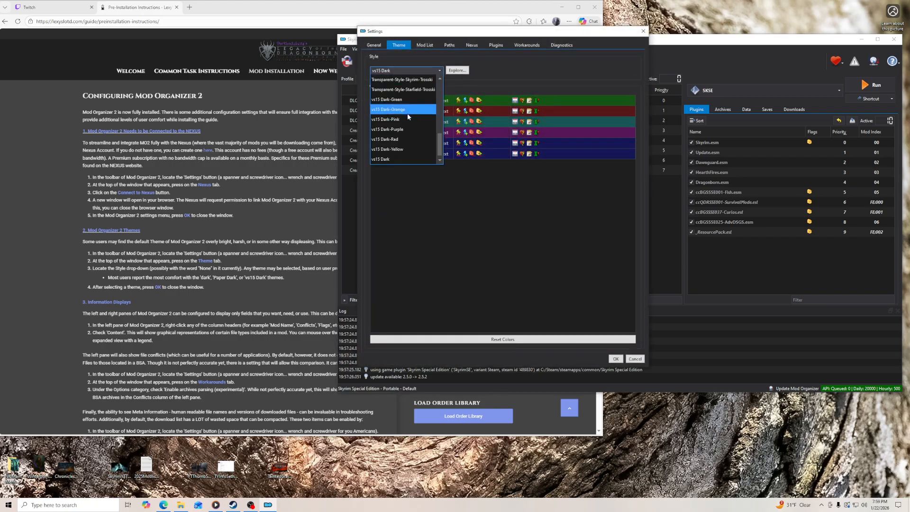
{"action": "scroll", "coordinate": [408, 117], "scroll_direction": "up", "scroll_amount": 1}
{"action": "scroll", "coordinate": [407, 116], "scroll_direction": "up", "scroll_amount": 1}
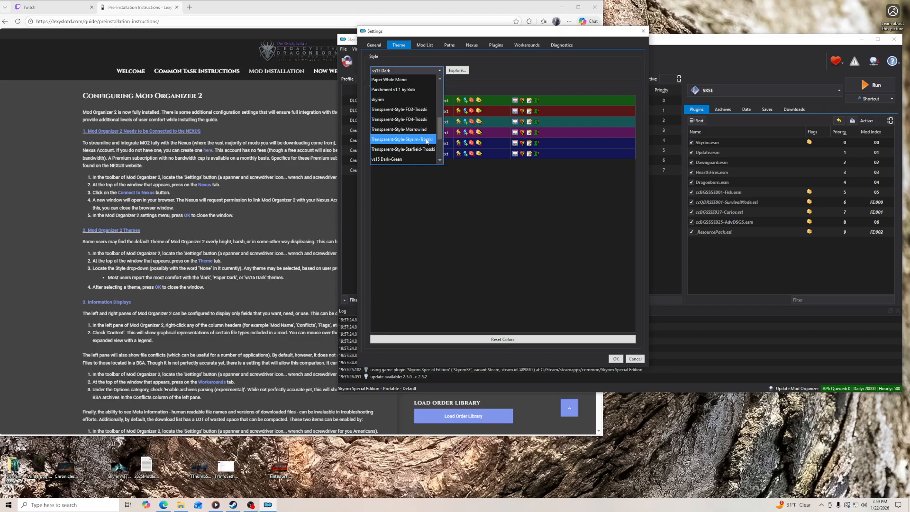
{"action": "left_click", "coordinate": [427, 140]}
{"action": "left_click", "coordinate": [615, 359]}
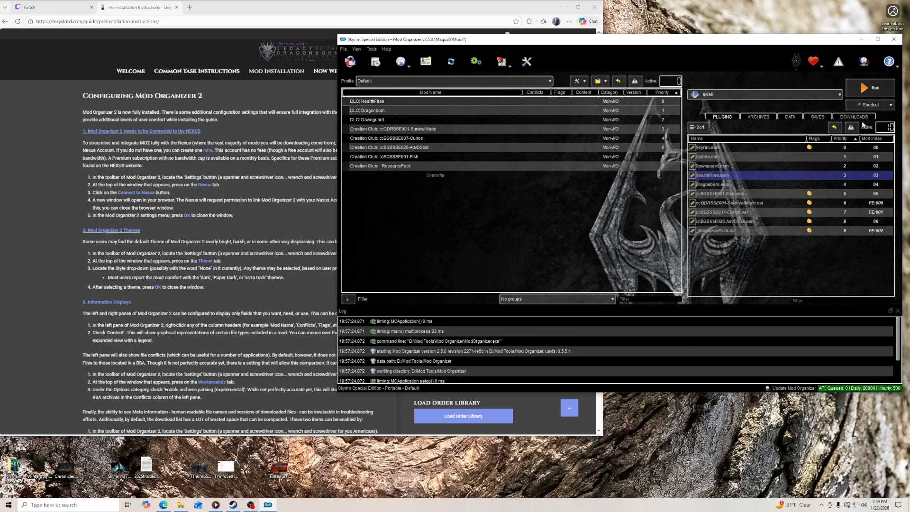
{"action": "left_click", "coordinate": [878, 40]}
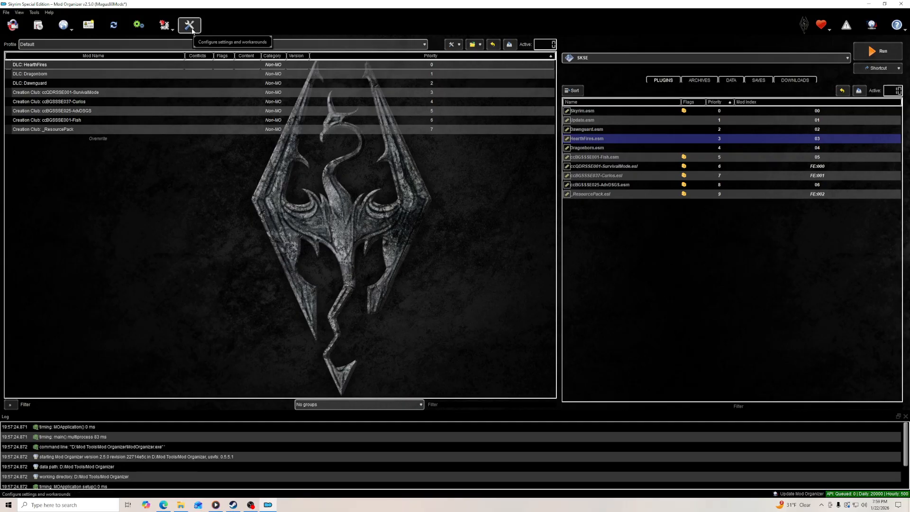
- Restart Mod Organizer from the desktop, minimizing the browser window before relaunching it
{"action": "left_click", "coordinate": [901, 4]}
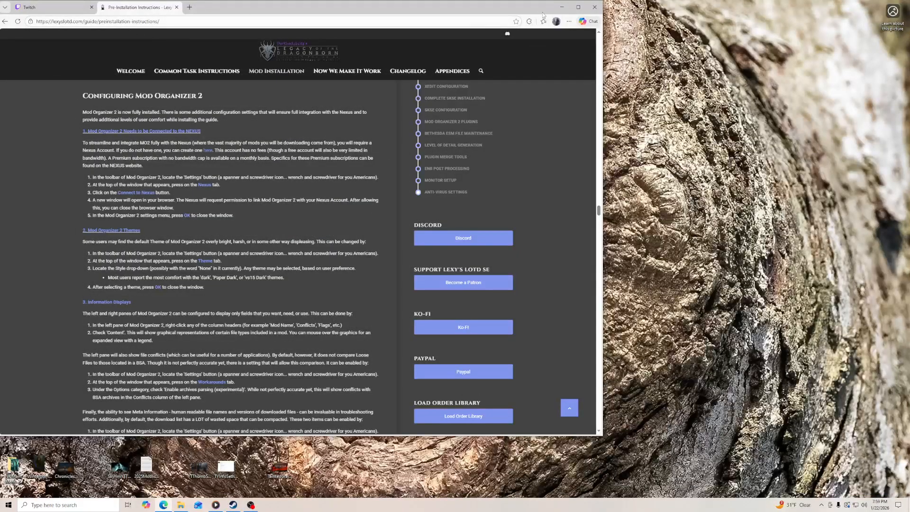
{"action": "left_click", "coordinate": [562, 7]}
{"action": "double_click", "coordinate": [66, 19]}
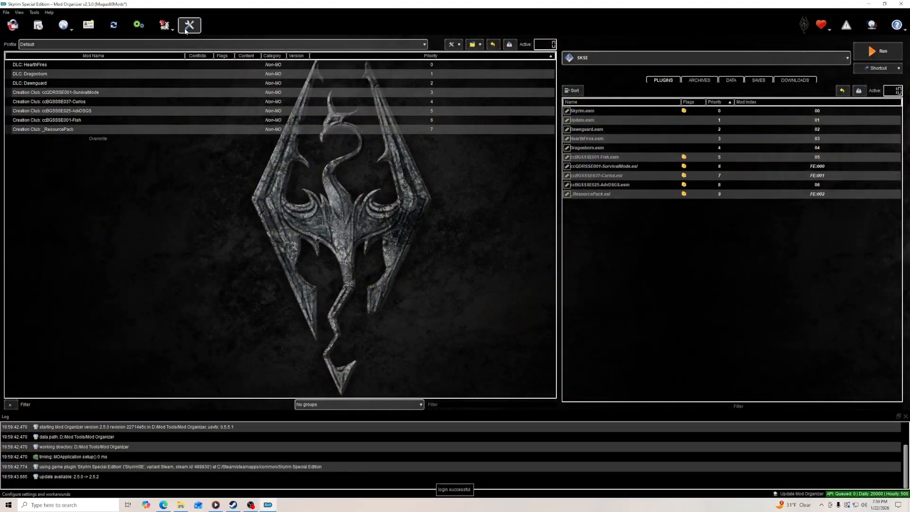
- Try the Transparent-Style-Morrowind theme style in the Mod Organizer settings and apply it
{"action": "left_click", "coordinate": [190, 25]}
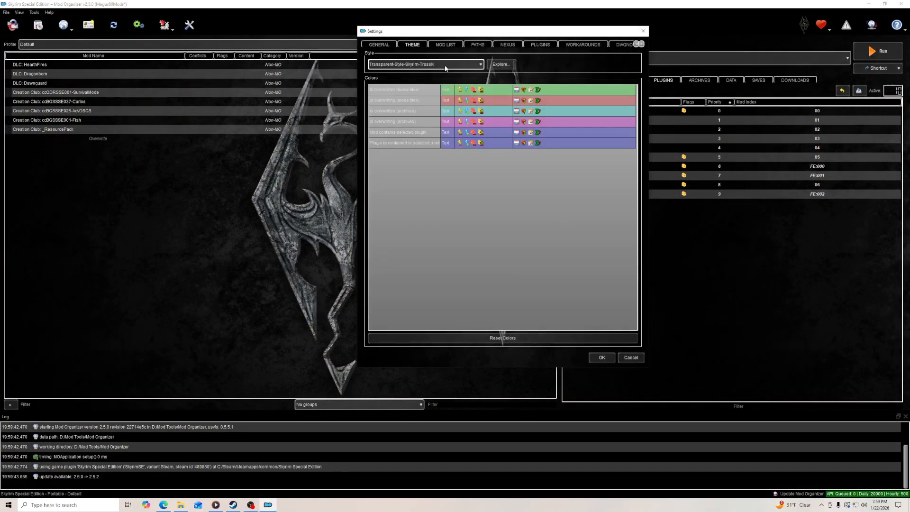
{"action": "left_click", "coordinate": [445, 68]}
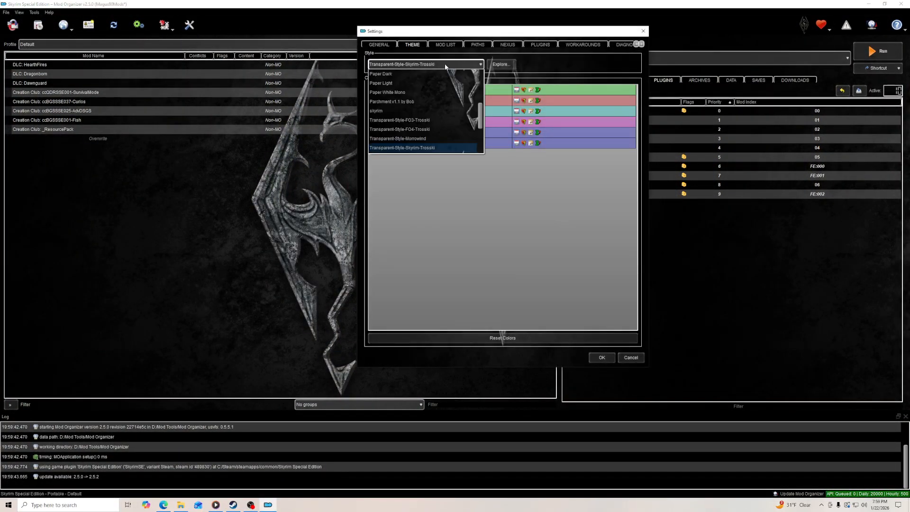
{"action": "left_click", "coordinate": [431, 139]}
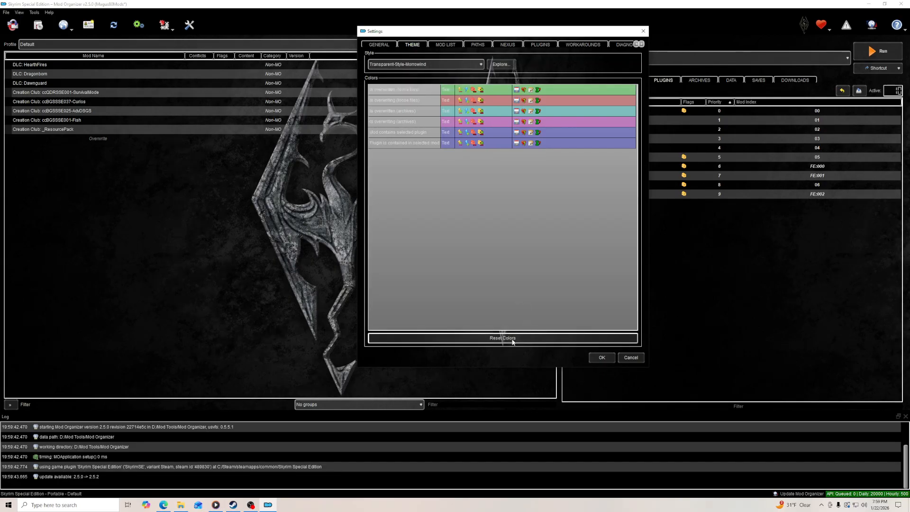
{"action": "left_click", "coordinate": [596, 360]}
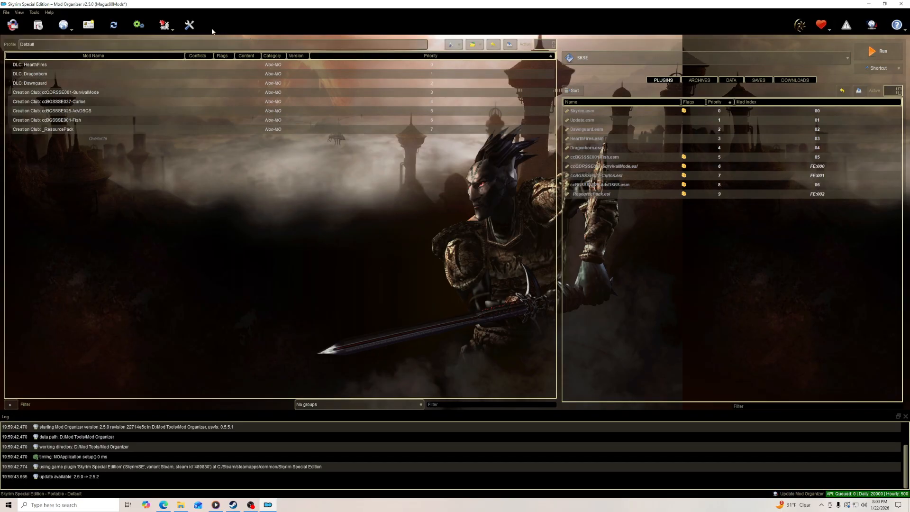
- Try the Transparent-Style-Starfield-Trosski theme style and apply it to Mod Organizer
{"action": "left_click", "coordinate": [190, 24]}
{"action": "left_click", "coordinate": [440, 65]}
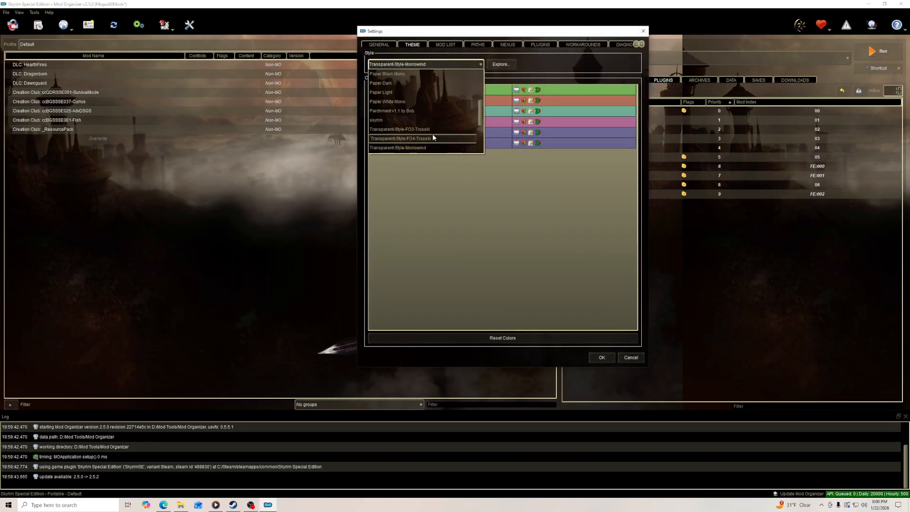
{"action": "scroll", "coordinate": [433, 138], "scroll_direction": "down", "scroll_amount": 2}
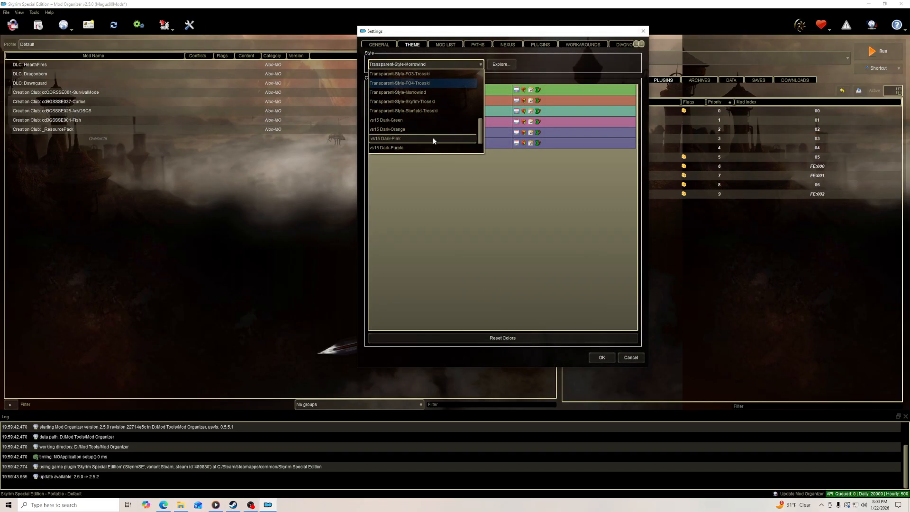
{"action": "left_click", "coordinate": [443, 114]}
{"action": "left_click", "coordinate": [600, 358]}
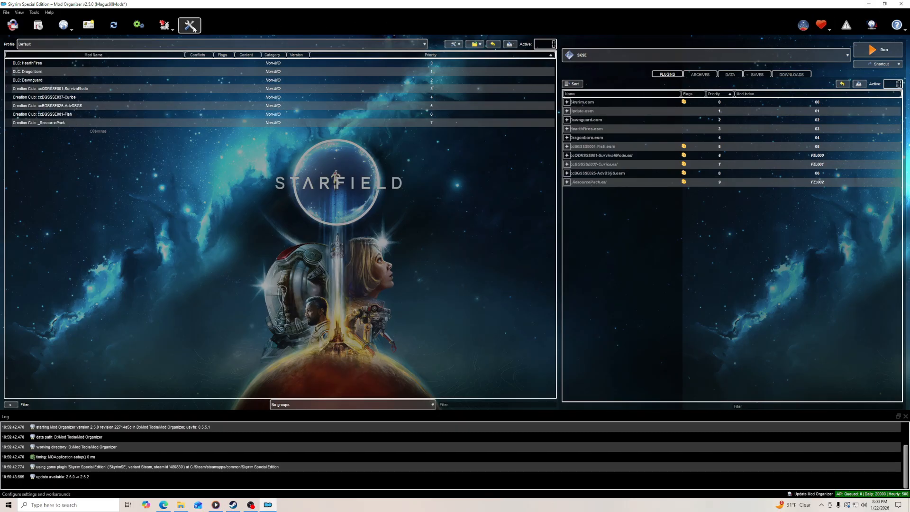
- Try the skyrim theme style and apply it to Mod Organizer
{"action": "left_click", "coordinate": [194, 30]}
{"action": "left_click", "coordinate": [442, 65]}
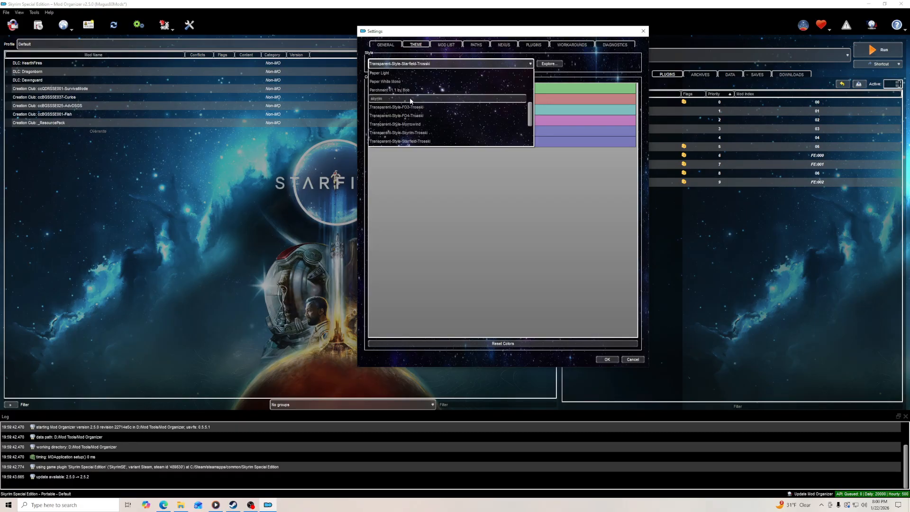
{"action": "left_click", "coordinate": [410, 99]}
{"action": "left_click", "coordinate": [602, 360]}
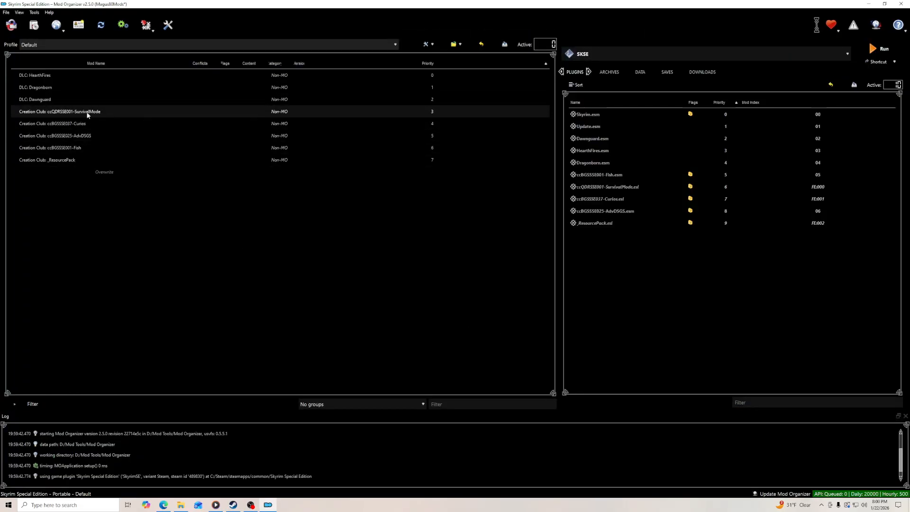
- Set the Mod Organizer theme to the plain dark style with blue highlights and save the settings
{"action": "left_click", "coordinate": [168, 25]}
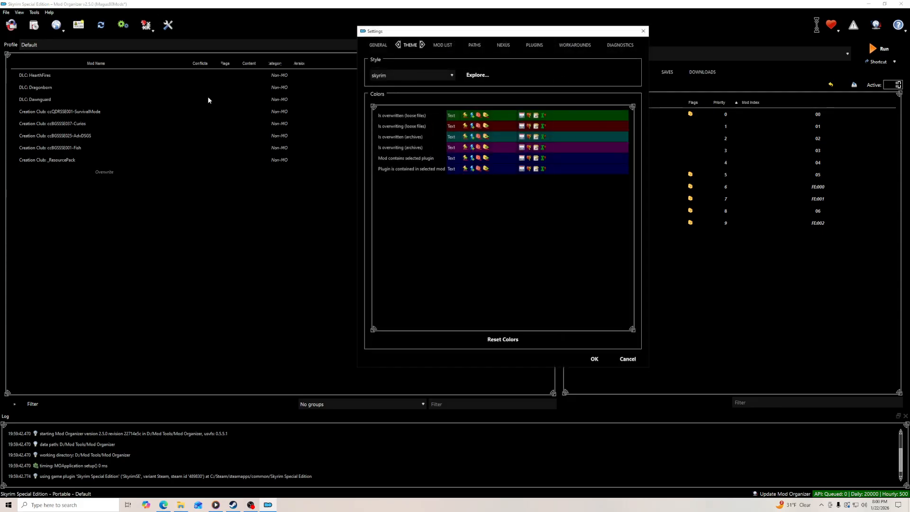
{"action": "left_click", "coordinate": [443, 77]}
{"action": "scroll", "coordinate": [409, 155], "scroll_direction": "down", "scroll_amount": 3}
{"action": "left_click", "coordinate": [408, 183]}
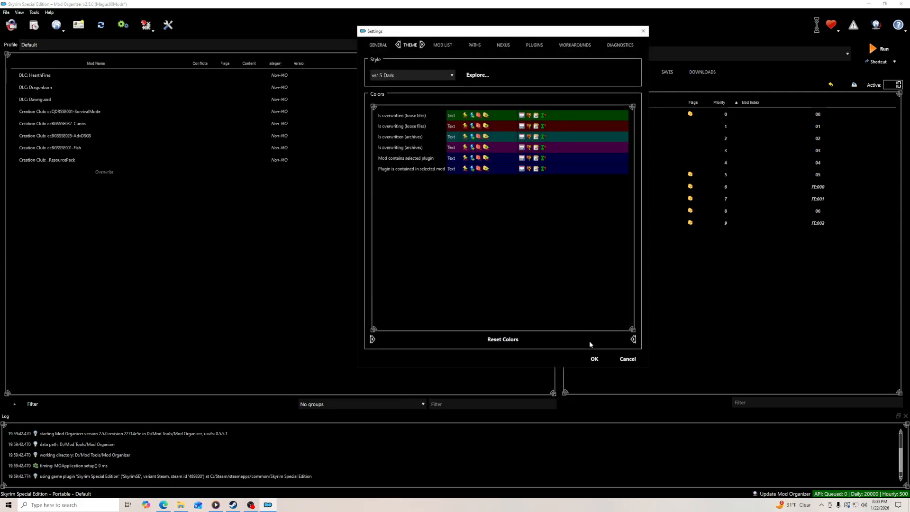
{"action": "left_click", "coordinate": [595, 359]}
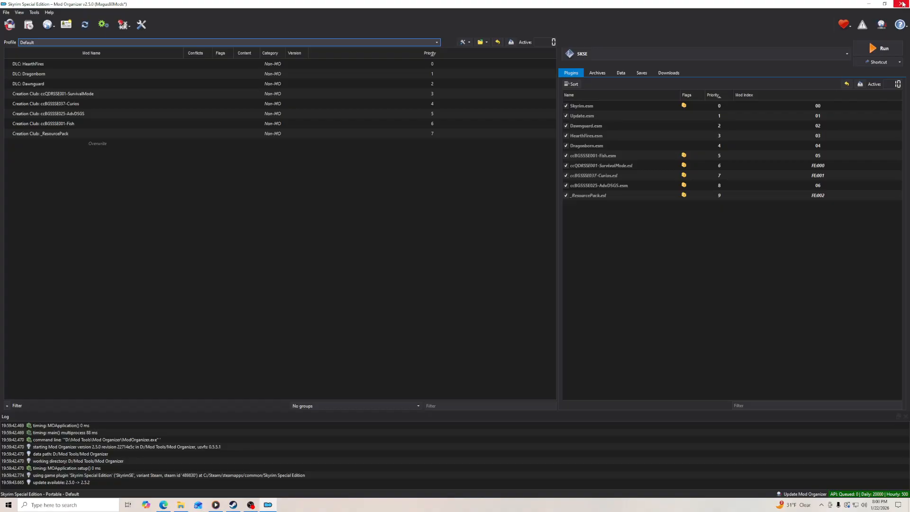
- Restore the Mod Organizer window from maximized, restart the program and reposition its window on the desktop
{"action": "left_click", "coordinate": [885, 4]}
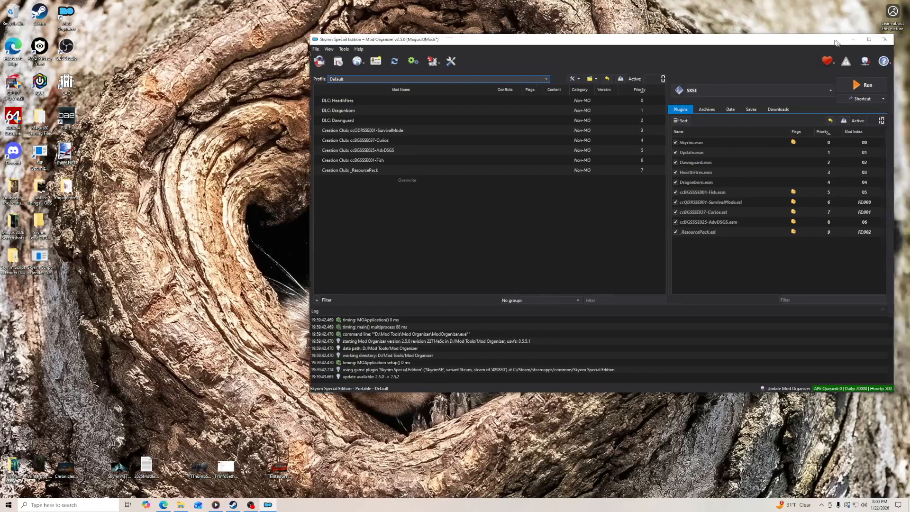
{"action": "left_click", "coordinate": [892, 39]}
{"action": "double_click", "coordinate": [69, 24]}
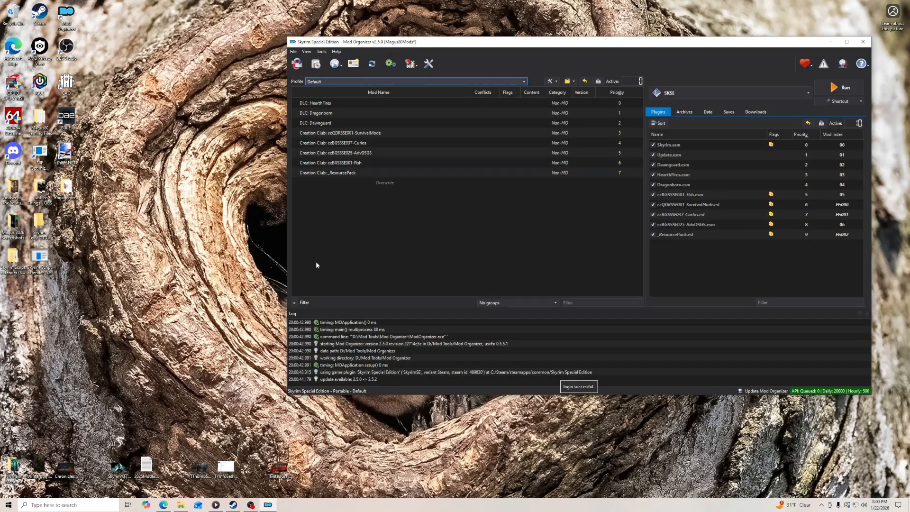
{"action": "left_click_drag", "start_coordinate": [501, 46], "coordinate": [544, 60]}
- Widen the Status column of the downloads list to fit its full heading
{"action": "left_click", "coordinate": [808, 126]}
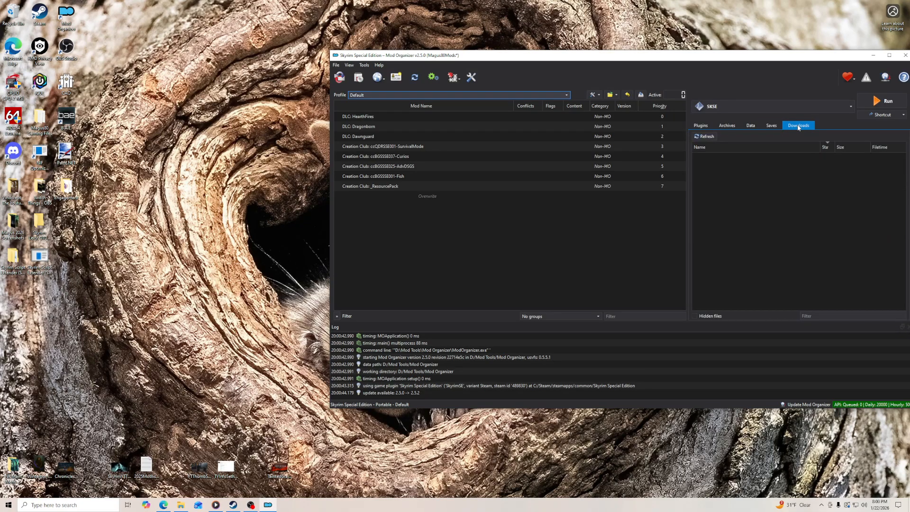
{"action": "double_click", "coordinate": [835, 148]}
{"action": "left_click", "coordinate": [831, 148]}
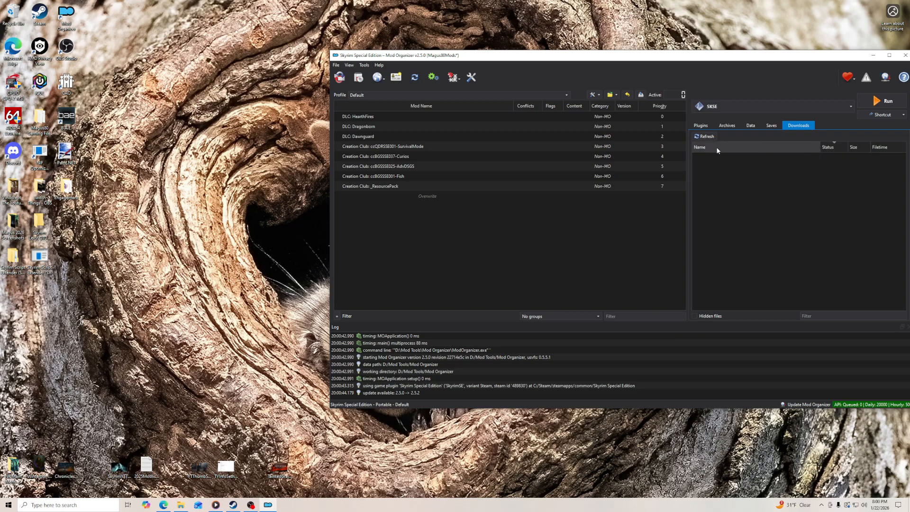
- Return to the plugin list and extend the Mod Organizer window downward
{"action": "left_click", "coordinate": [700, 126]}
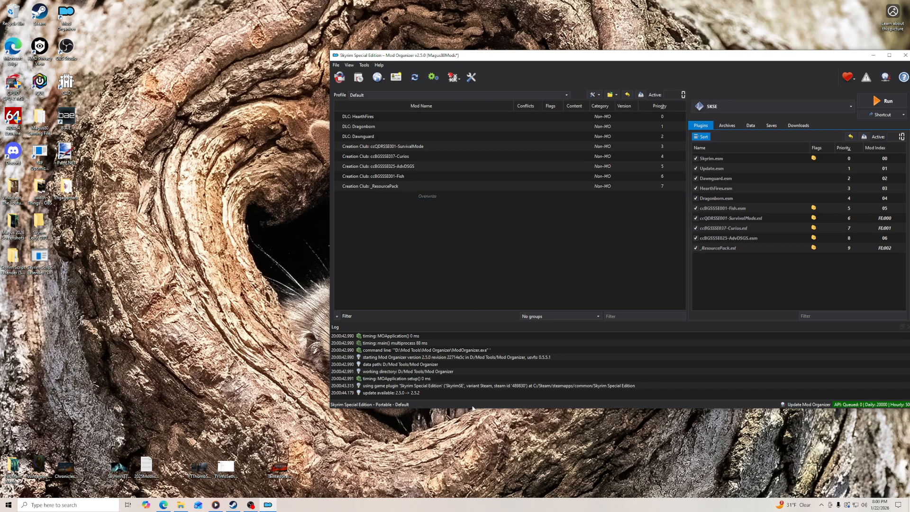
{"action": "left_click_drag", "start_coordinate": [490, 408], "coordinate": [485, 463]}
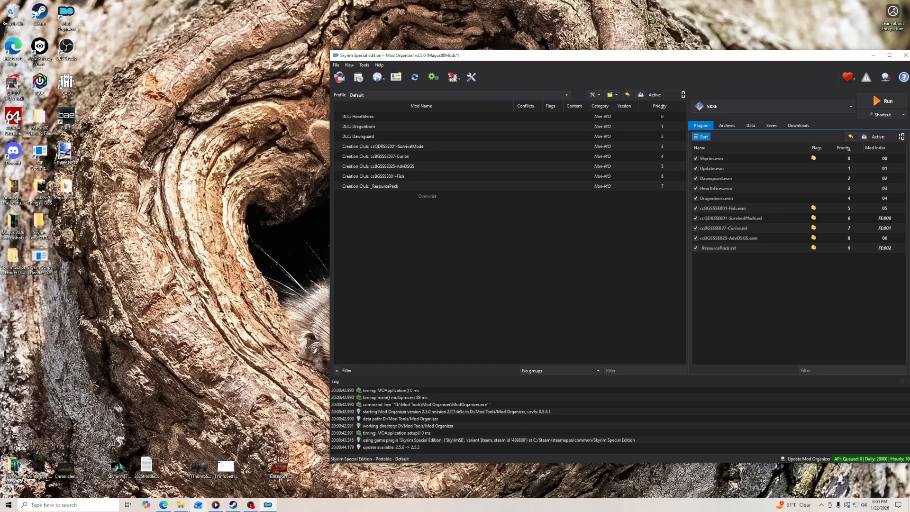
- Read the guide's Information Displays section and check archive parsing, meta information and compact list in Mod Organizer's settings, then cancel the dialog
{"action": "left_click", "coordinate": [164, 505]}
{"action": "scroll", "coordinate": [154, 229], "scroll_direction": "down", "scroll_amount": 3}
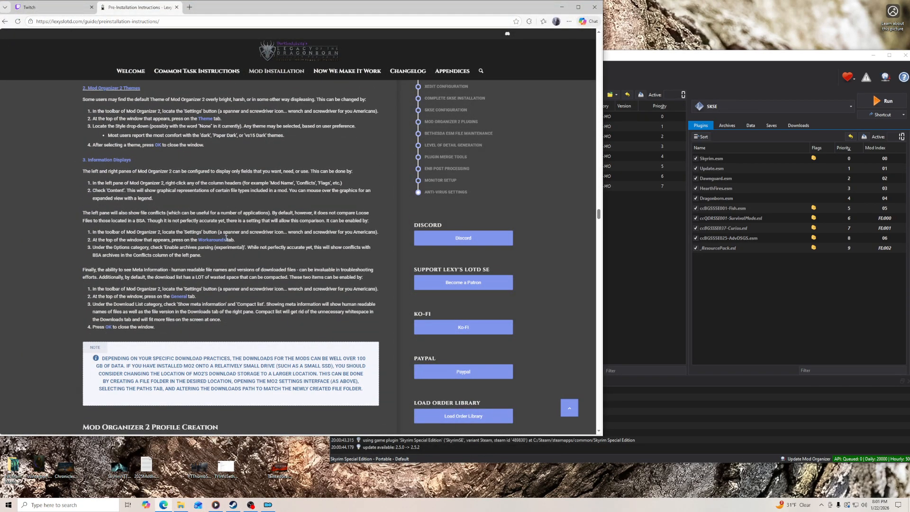
{"action": "left_click", "coordinate": [671, 74]}
{"action": "left_click", "coordinate": [470, 78]}
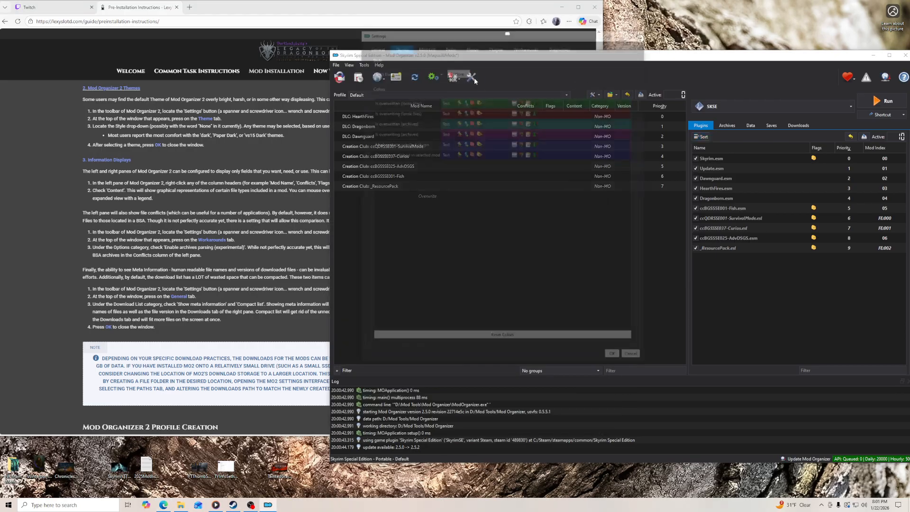
{"action": "left_click", "coordinate": [517, 45]}
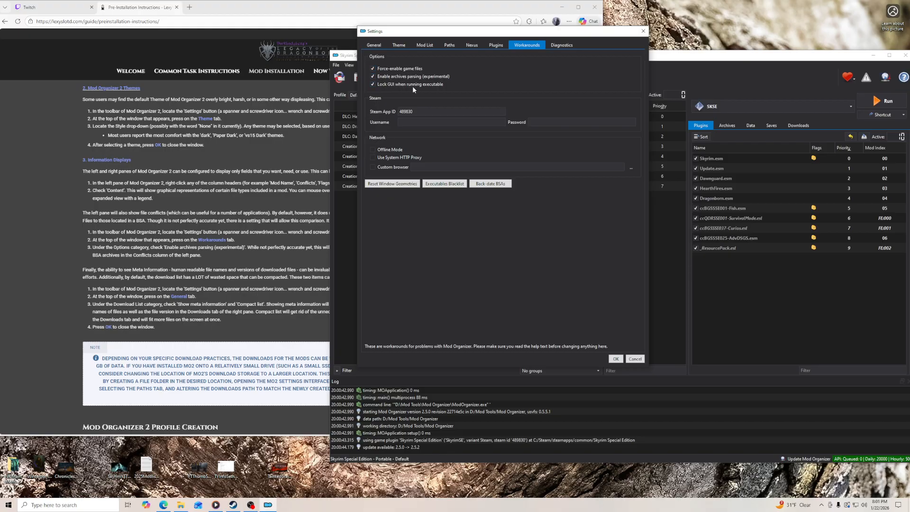
{"action": "left_click", "coordinate": [399, 45]}
{"action": "left_click", "coordinate": [374, 45]}
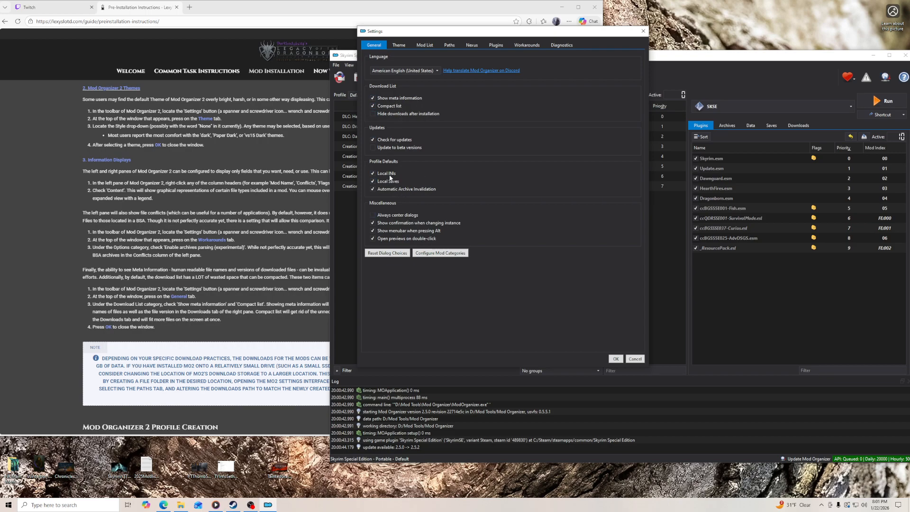
{"action": "left_click", "coordinate": [633, 359]}
- Following the guide's profile section, create a profile named Vanilla Skyrim SE without Default Game INI Settings and make it the active profile
{"action": "left_click", "coordinate": [47, 277]}
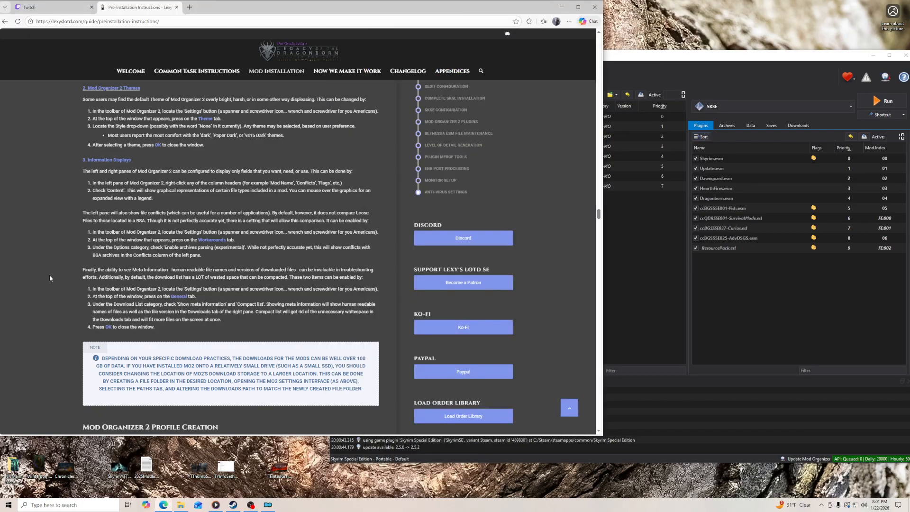
{"action": "scroll", "coordinate": [51, 277], "scroll_direction": "down", "scroll_amount": 5}
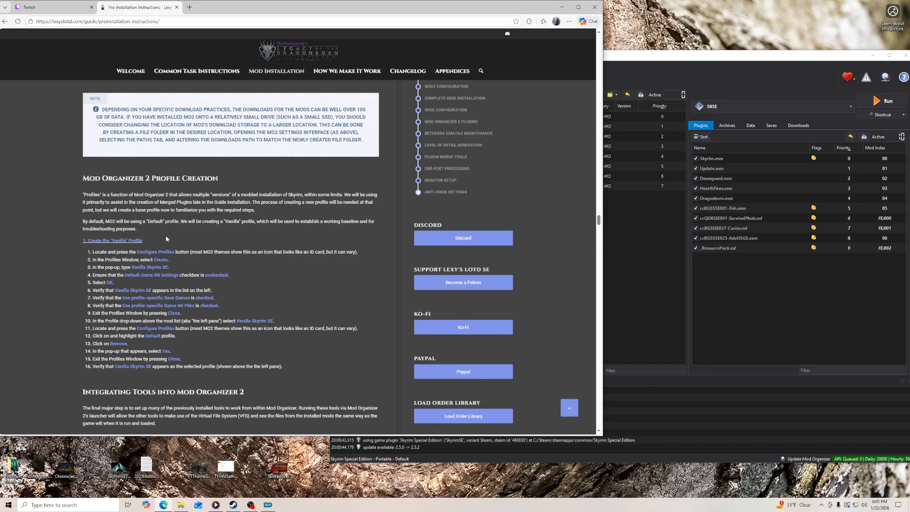
{"action": "left_click", "coordinate": [650, 62]}
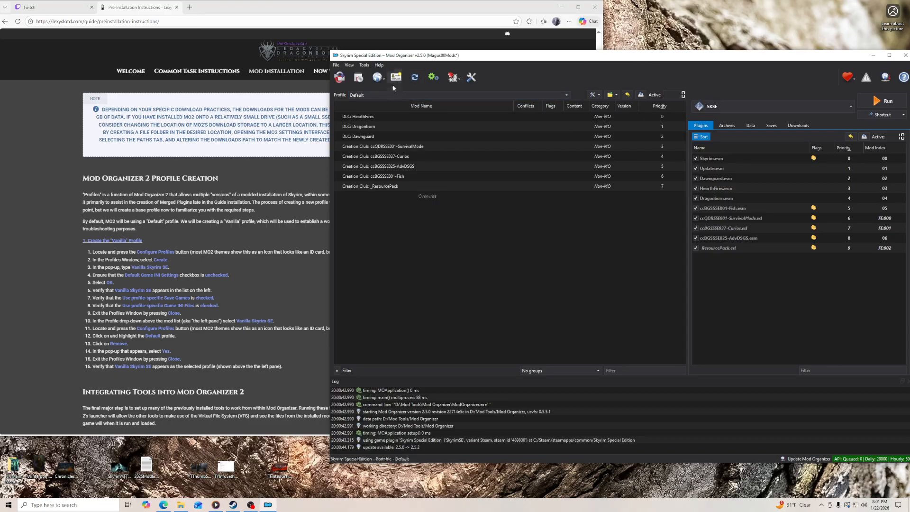
{"action": "left_click", "coordinate": [397, 80]}
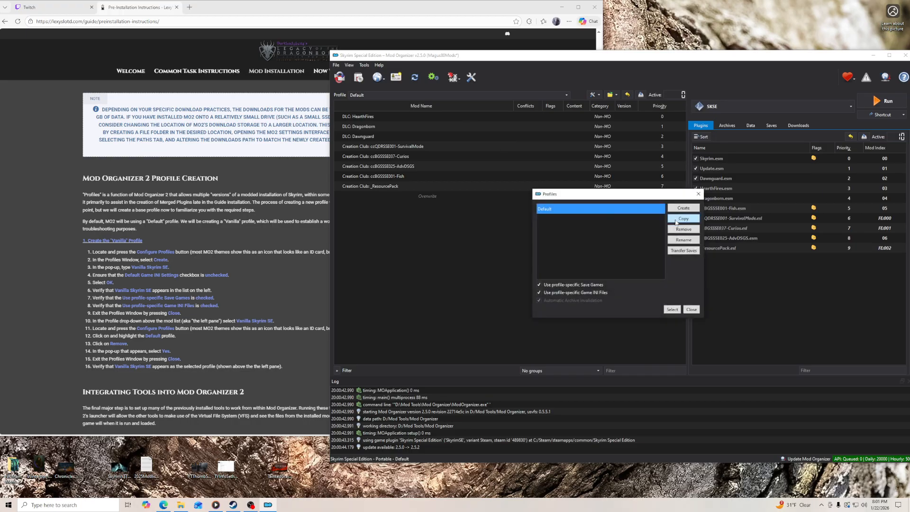
{"action": "left_click", "coordinate": [679, 209]}
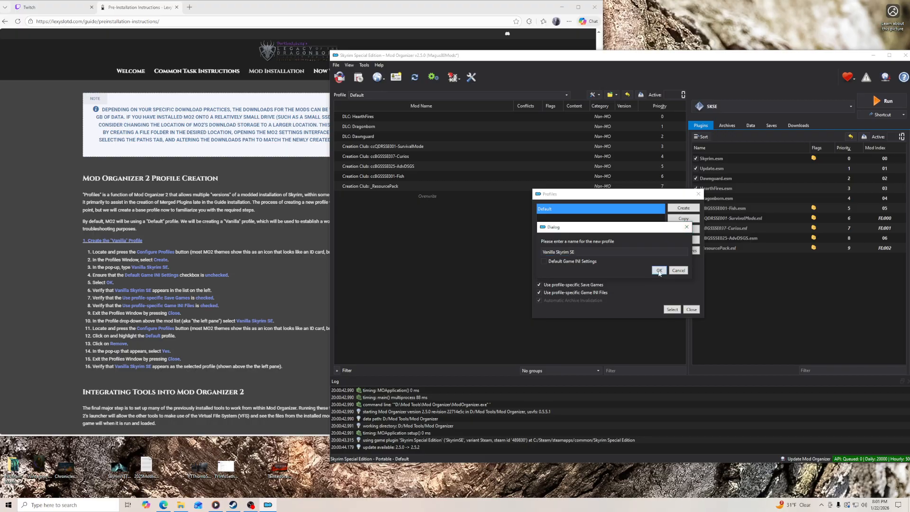
{"action": "left_click", "coordinate": [659, 271]}
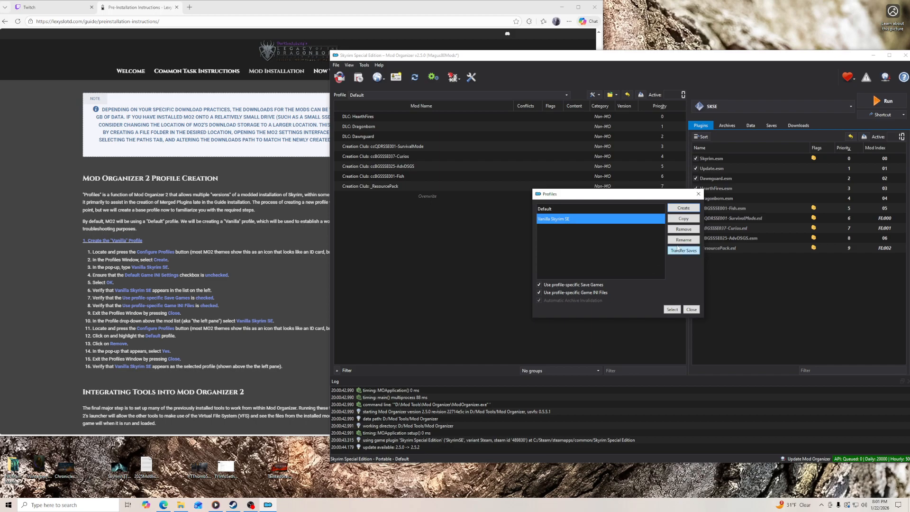
{"action": "left_click", "coordinate": [672, 309]}
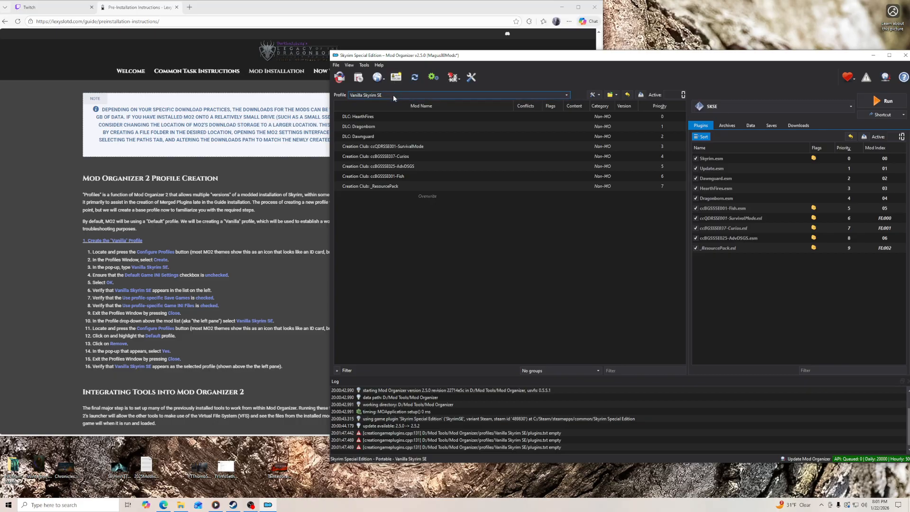
- Remove the Default profile, confirm the deletion and leave the profile manager
{"action": "left_click", "coordinate": [398, 77]}
{"action": "left_click", "coordinate": [549, 210]}
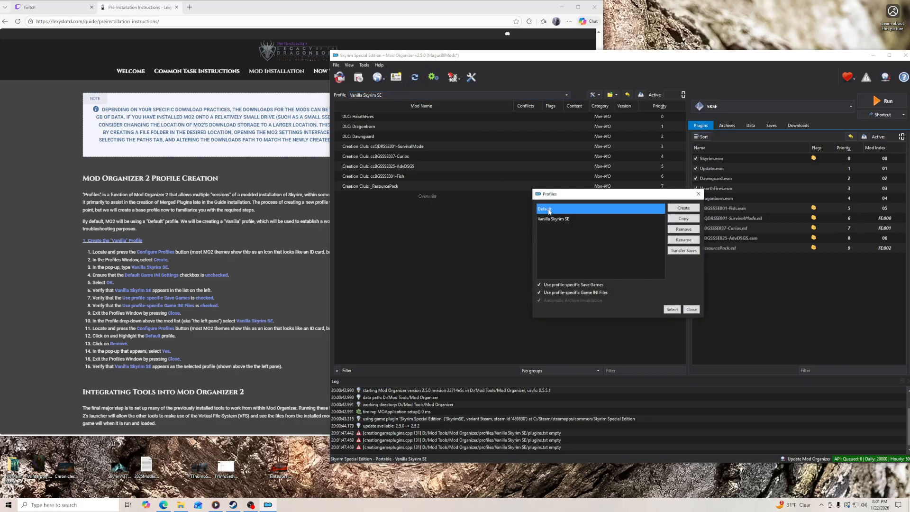
{"action": "left_click", "coordinate": [684, 230]}
{"action": "left_click", "coordinate": [675, 265]}
{"action": "left_click", "coordinate": [673, 310]}
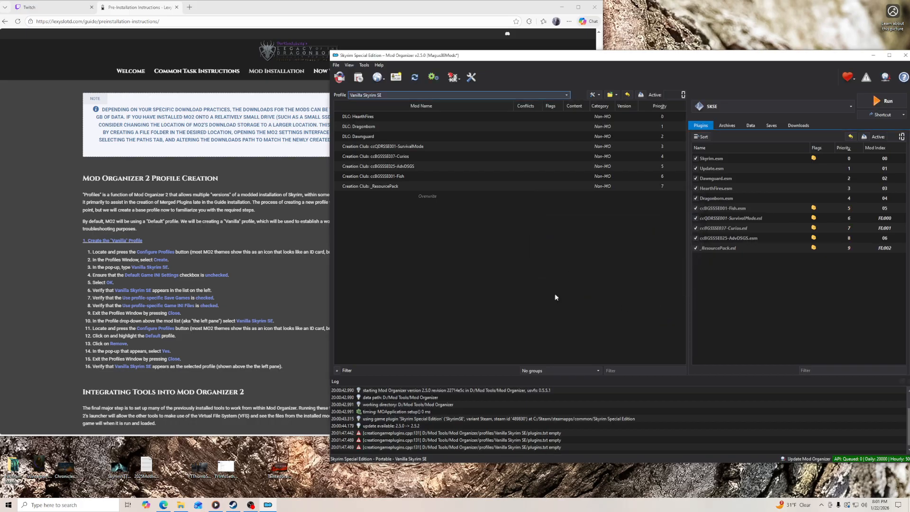
- Select the Dawnguard and HearthFires DLC entries in the mod list to examine their descriptions and matching plugins
{"action": "left_click", "coordinate": [370, 138]}
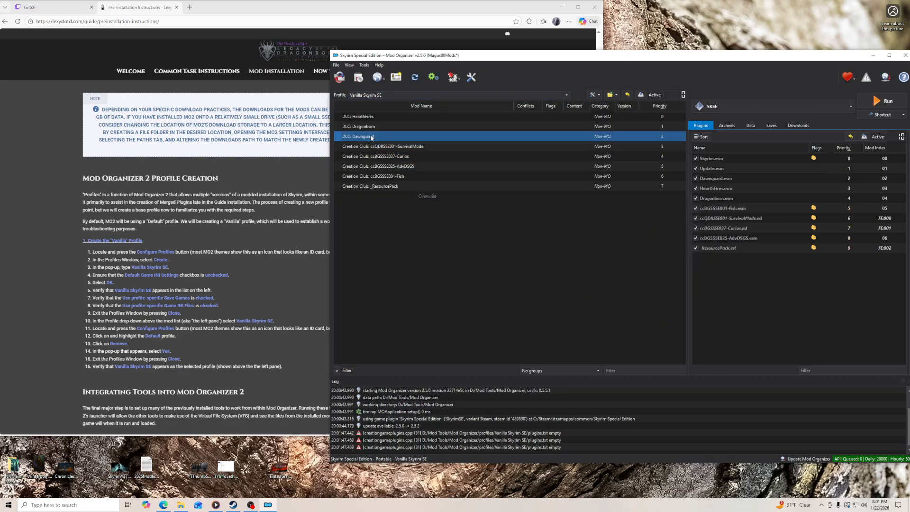
{"action": "left_click", "coordinate": [366, 118]}
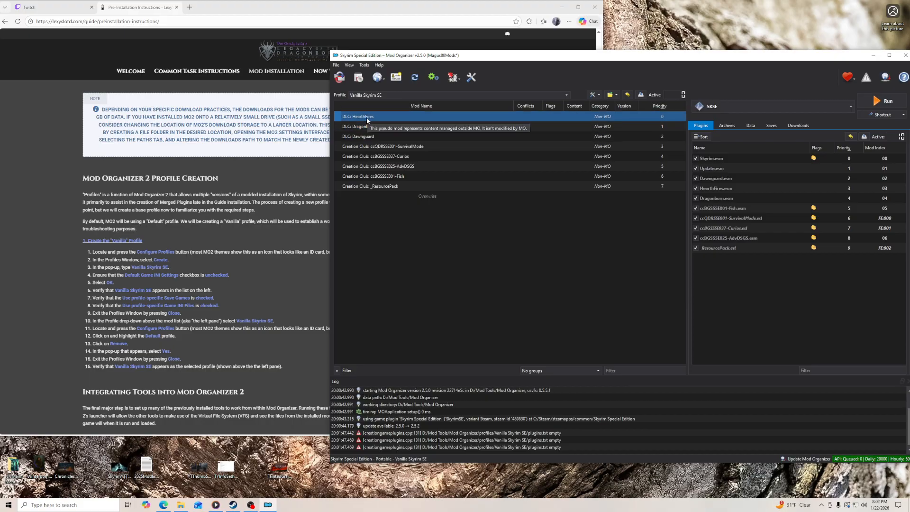
{"action": "left_click", "coordinate": [366, 117]}
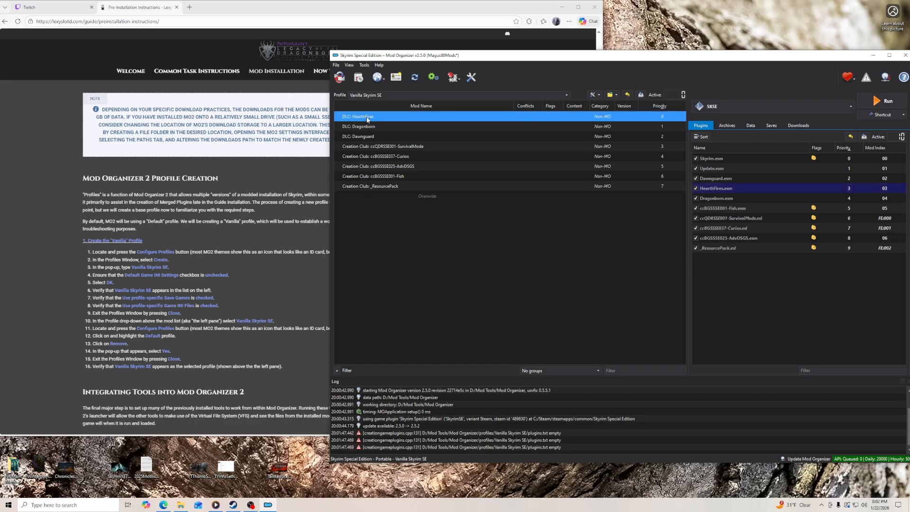
- Reorder the mod list to match the plugin order, moving DLC: Dawnguard above HearthFires and ccBGSSSE001-Fish above ccQDRSSE001-SurvivalMode, and check the remaining Creation Club entries
{"action": "left_click", "coordinate": [714, 159]}
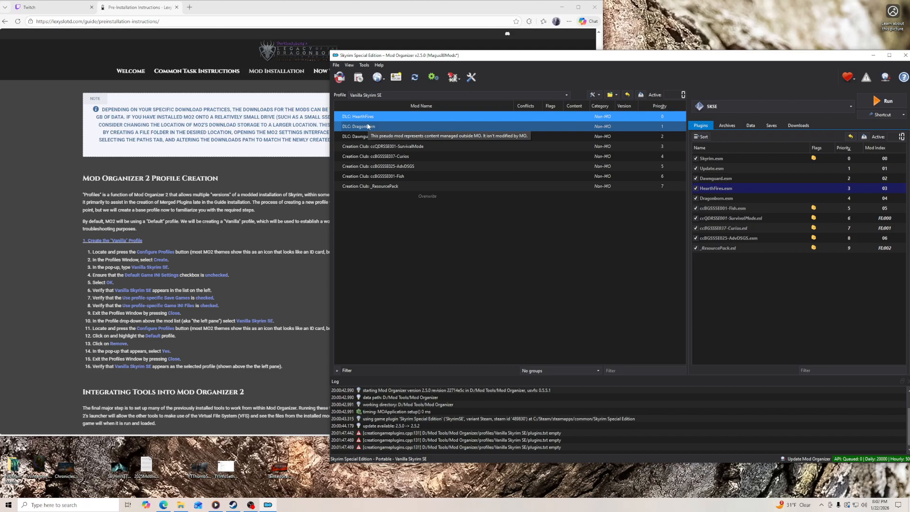
{"action": "left_click_drag", "start_coordinate": [371, 137], "coordinate": [372, 117]}
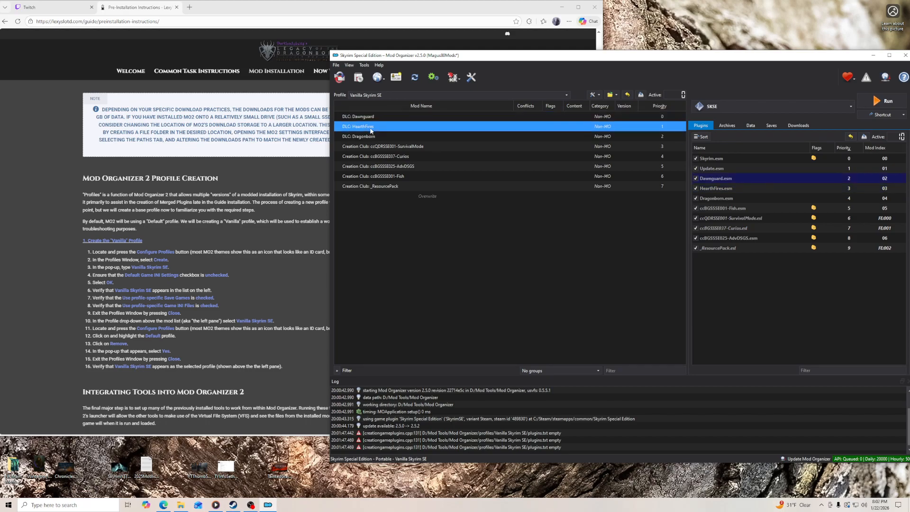
{"action": "left_click", "coordinate": [385, 137]}
{"action": "left_click_drag", "start_coordinate": [398, 176], "coordinate": [421, 151]}
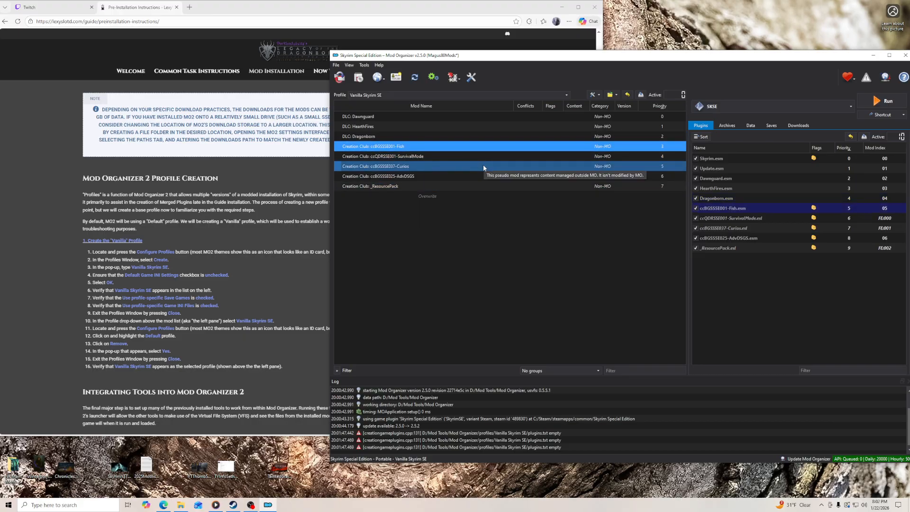
{"action": "left_click", "coordinate": [411, 156]}
{"action": "left_click", "coordinate": [407, 167]}
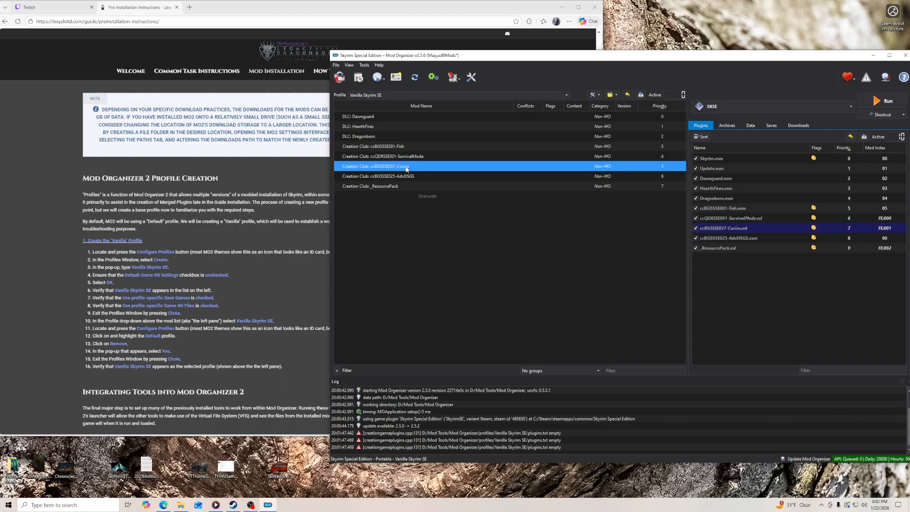
{"action": "left_click", "coordinate": [410, 177]}
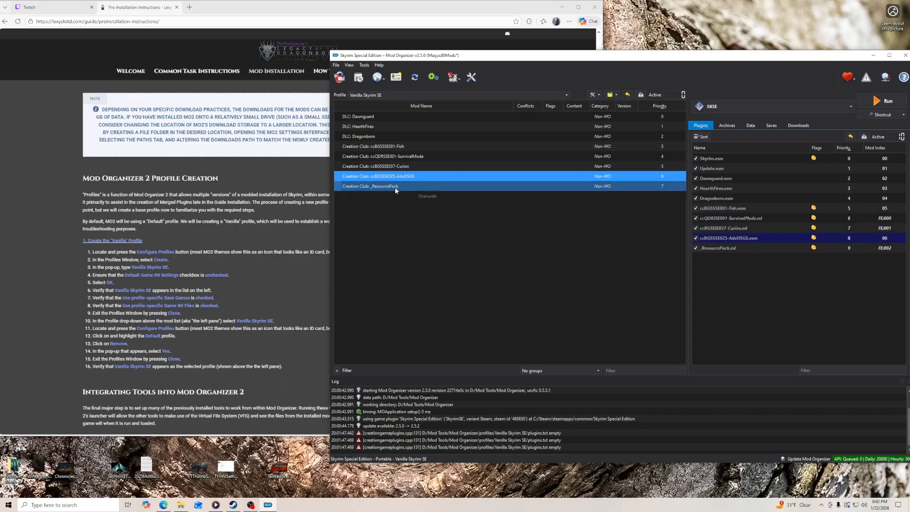
{"action": "left_click", "coordinate": [396, 187]}
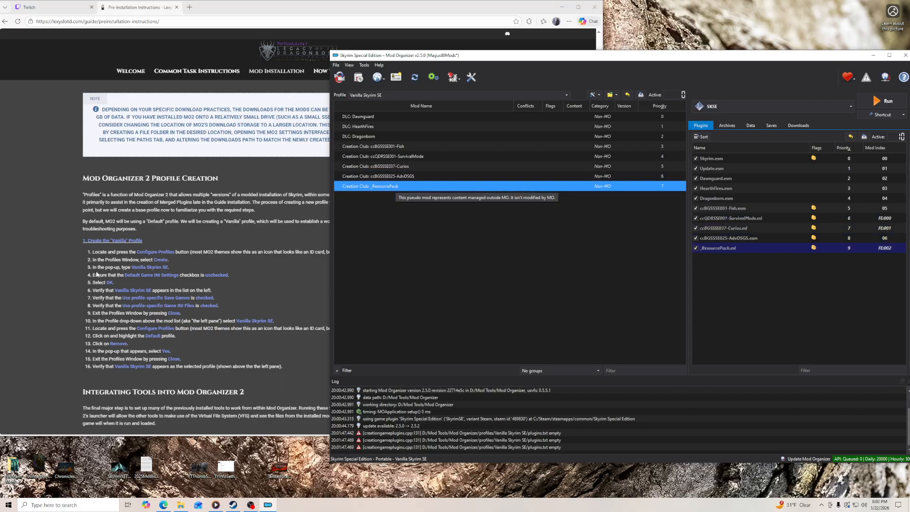
- Read the guide's Integrating Tools into Mod Organizer 2 section on adding executables
{"action": "left_click", "coordinate": [62, 282]}
{"action": "left_click", "coordinate": [631, 67]}
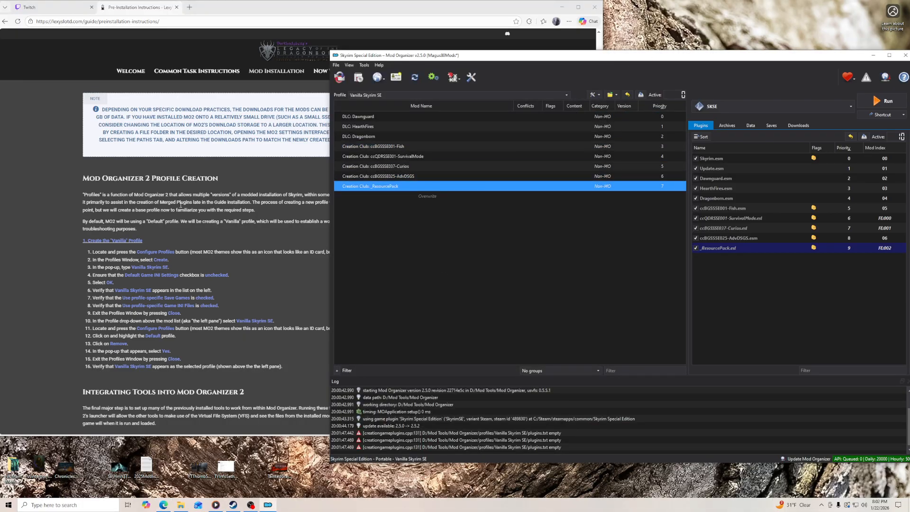
{"action": "scroll", "coordinate": [254, 267], "scroll_direction": "down", "scroll_amount": 2}
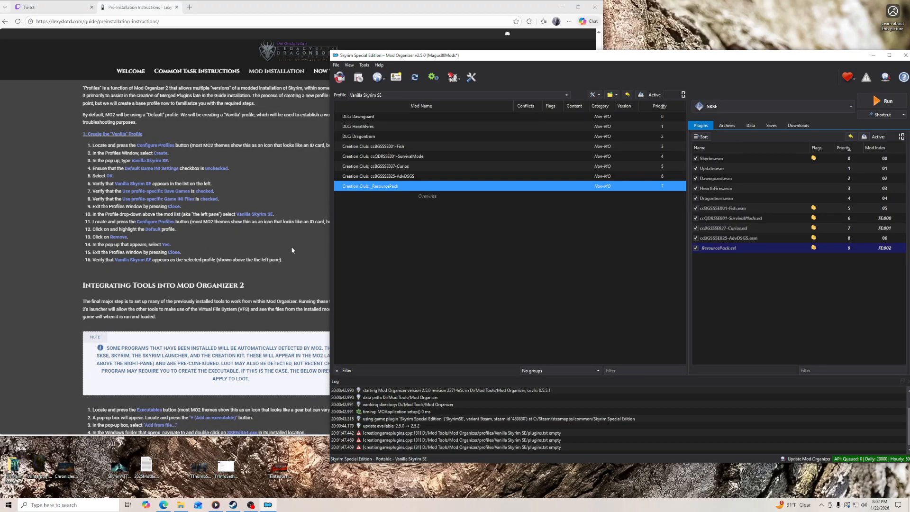
{"action": "scroll", "coordinate": [87, 280], "scroll_direction": "down", "scroll_amount": 3}
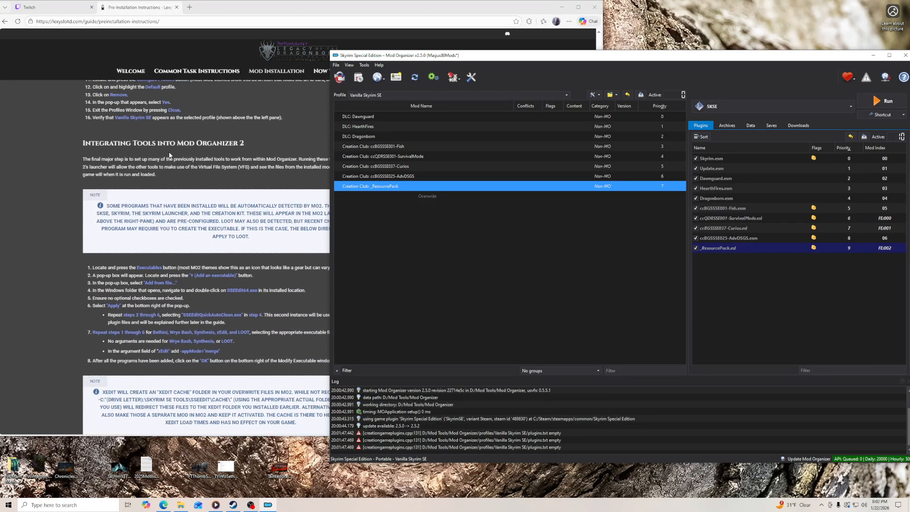
{"action": "left_click", "coordinate": [70, 198]}
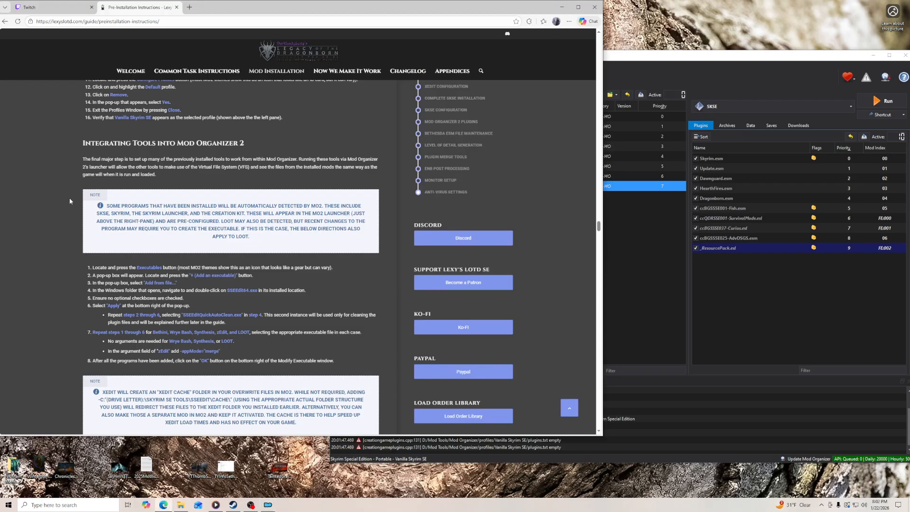
{"action": "left_click", "coordinate": [651, 63]}
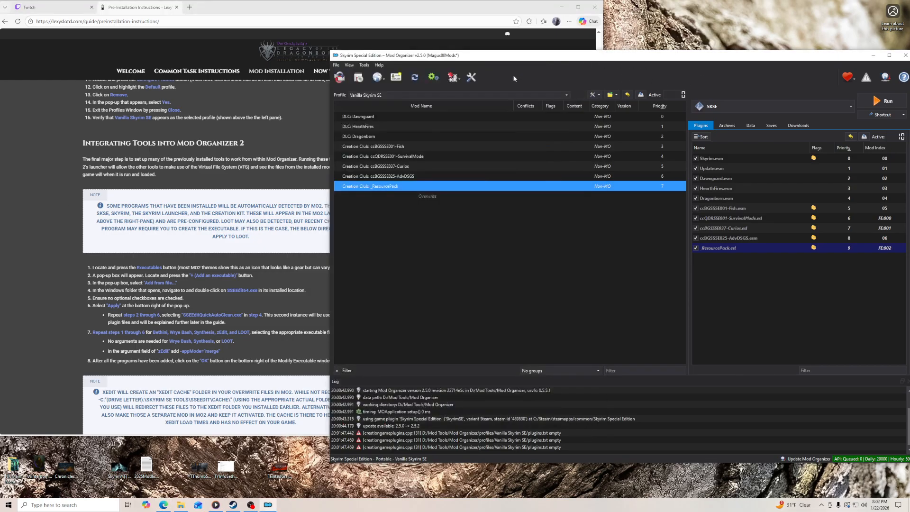
- In the executables configuration, arrange the entries as Skyrim Special Edition, Skyrim Special Edition Launcher, Explore Virtual Folder, SKSE and Creation Kit
{"action": "left_click", "coordinate": [433, 78]}
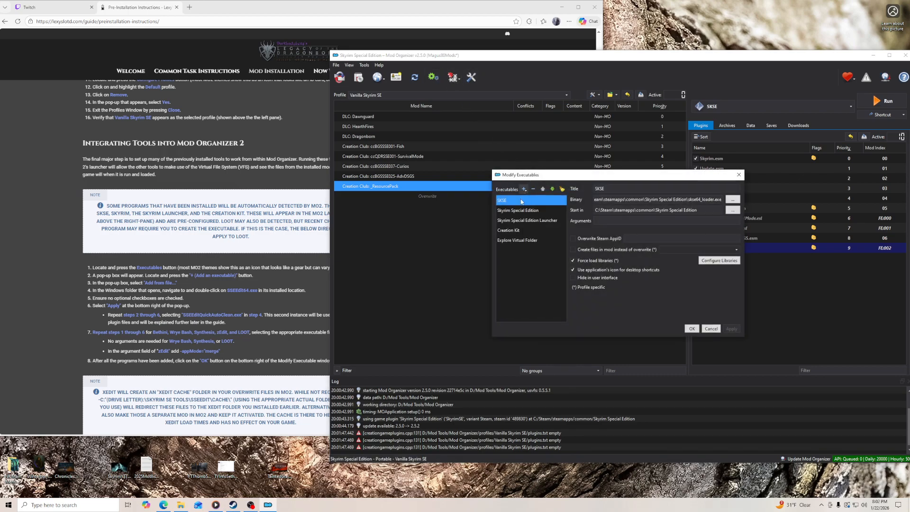
{"action": "left_click_drag", "start_coordinate": [505, 201], "coordinate": [516, 216]}
{"action": "left_click", "coordinate": [520, 242]}
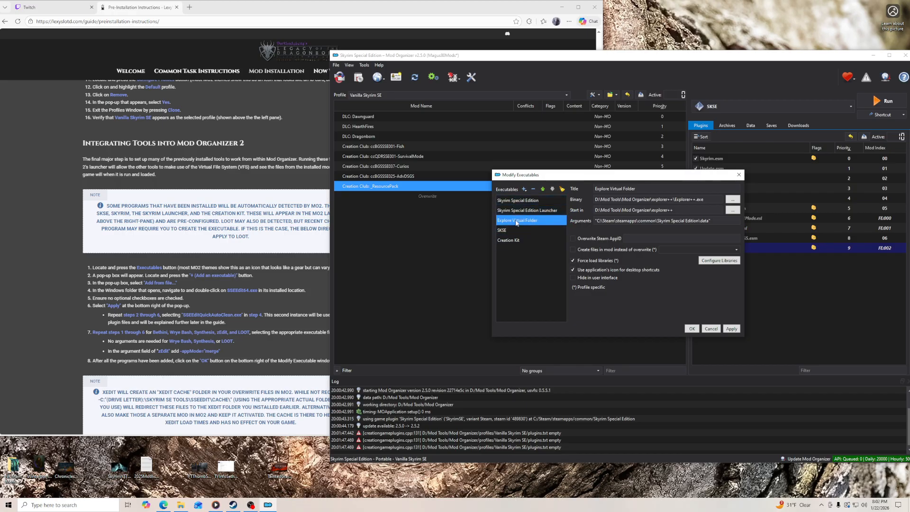
- Hide Skyrim Special Edition, its Launcher and Explore Virtual Folder in the user interface, then apply and accept the executables configuration
{"action": "left_click", "coordinate": [519, 200]}
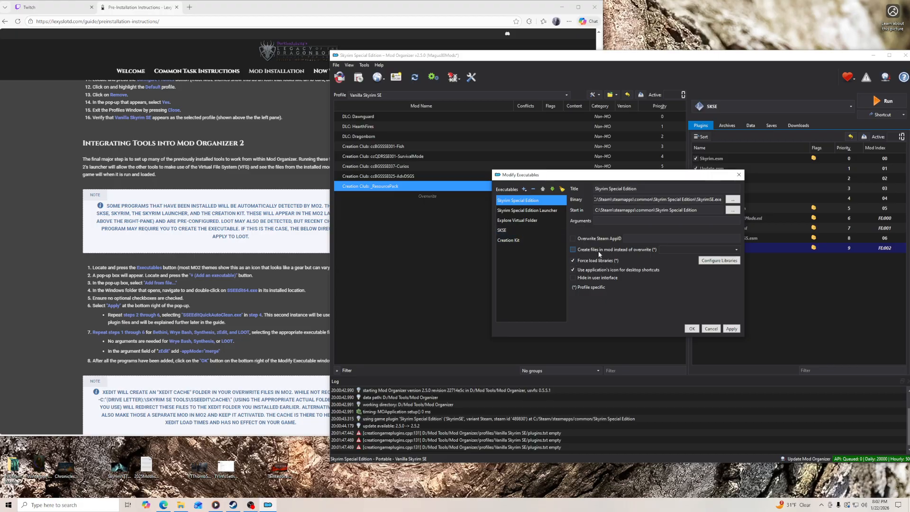
{"action": "left_click", "coordinate": [589, 279]}
{"action": "left_click", "coordinate": [730, 330]}
{"action": "left_click", "coordinate": [527, 210]}
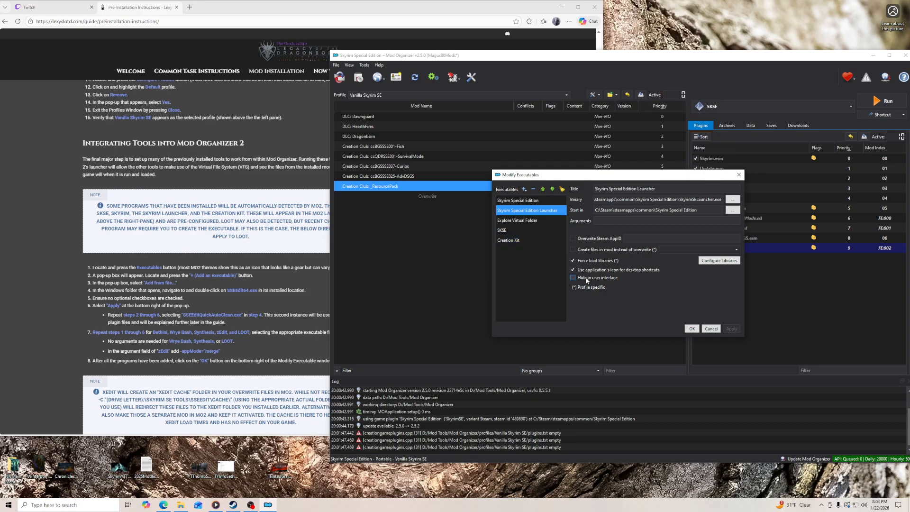
{"action": "left_click", "coordinate": [522, 221]}
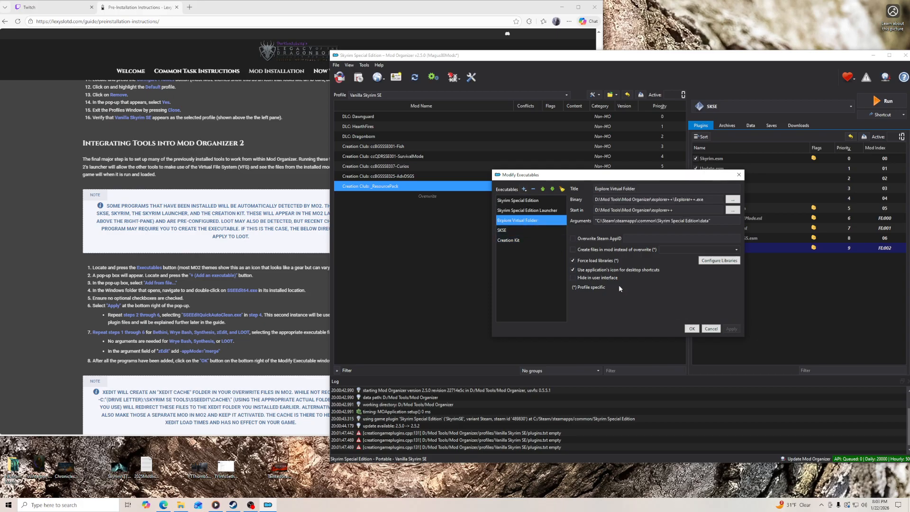
{"action": "left_click", "coordinate": [600, 280]}
{"action": "left_click", "coordinate": [731, 329]}
{"action": "left_click", "coordinate": [693, 329]}
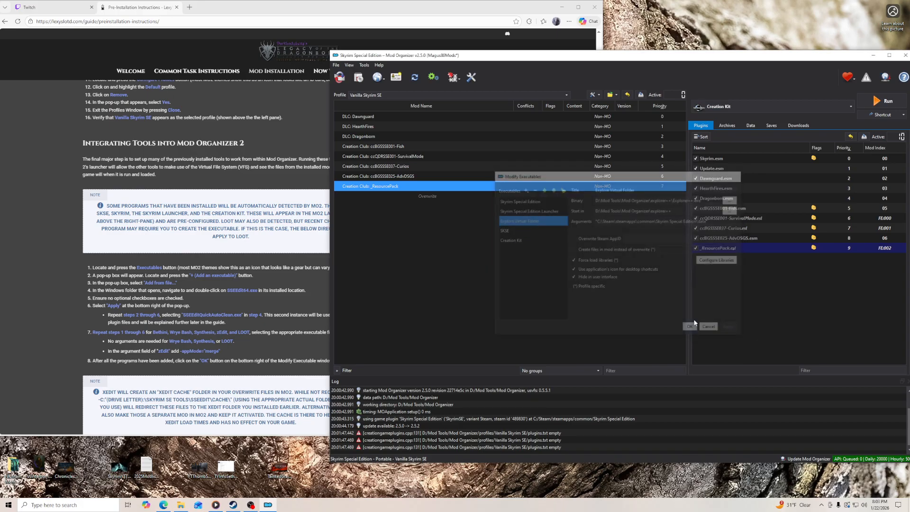
- Create toolbar and menu shortcuts for the SKSE and Creation Kit executables
{"action": "left_click", "coordinate": [738, 110]}
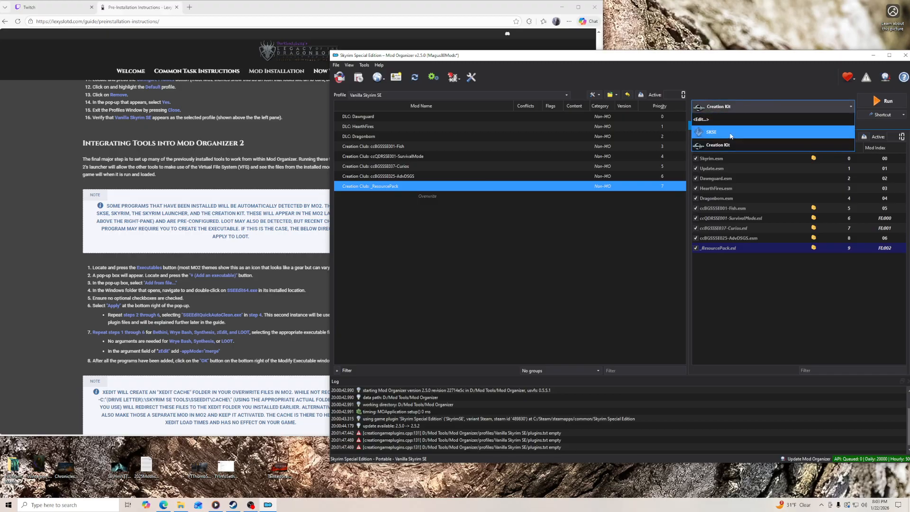
{"action": "left_click", "coordinate": [731, 133]}
{"action": "left_click", "coordinate": [860, 115]}
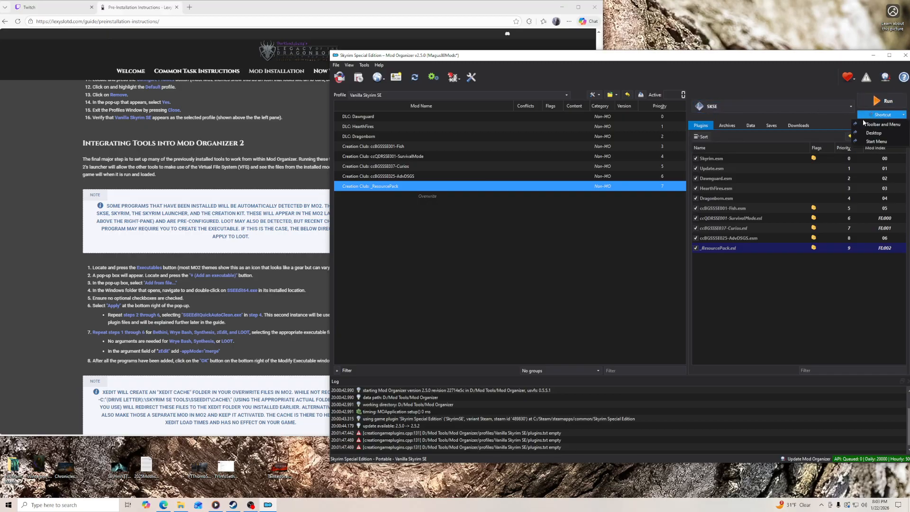
{"action": "left_click", "coordinate": [864, 124]}
{"action": "left_click", "coordinate": [756, 109]}
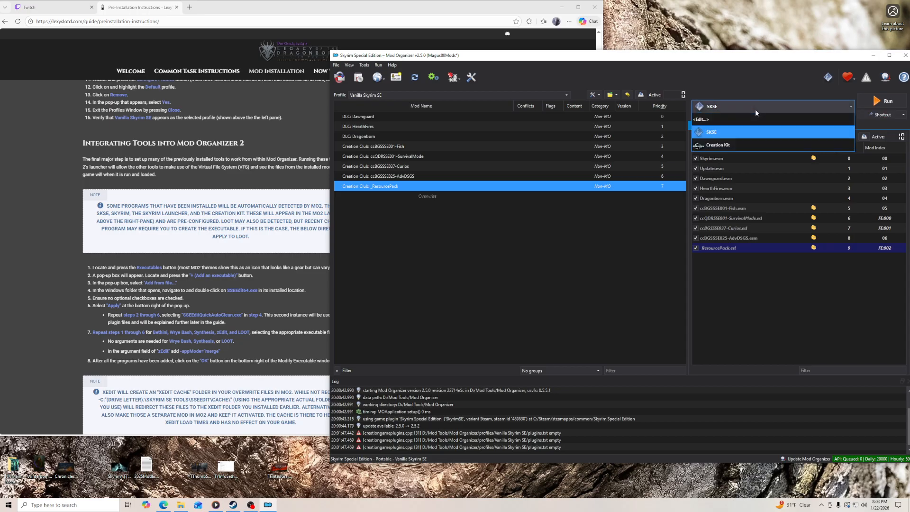
{"action": "left_click", "coordinate": [749, 143]}
{"action": "left_click", "coordinate": [868, 116]}
{"action": "left_click", "coordinate": [868, 124]}
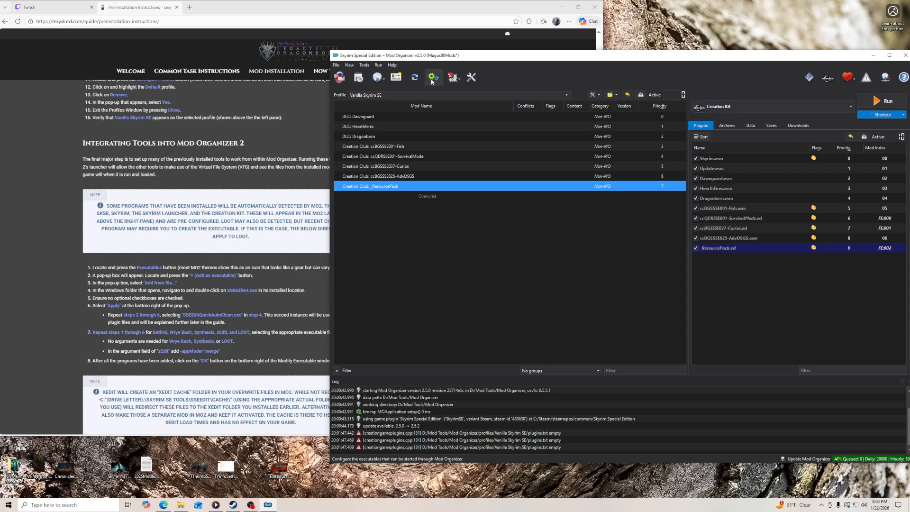
- Add SSEEditQuickAutoClean.exe from the Mod Tools SSEEdit folder as an executable with the argument -Dontcache, apply it and close the configuration
{"action": "scroll", "coordinate": [270, 233], "scroll_direction": "down", "scroll_amount": 2}
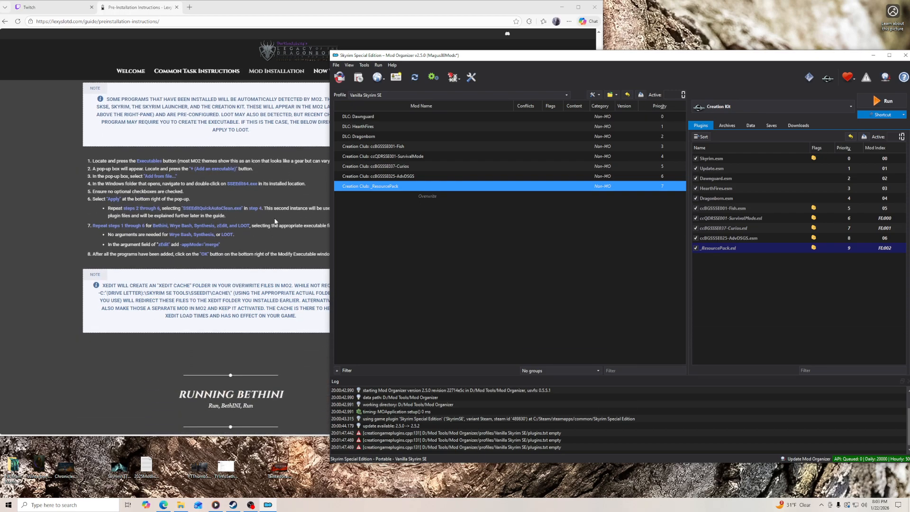
{"action": "left_click", "coordinate": [429, 77]}
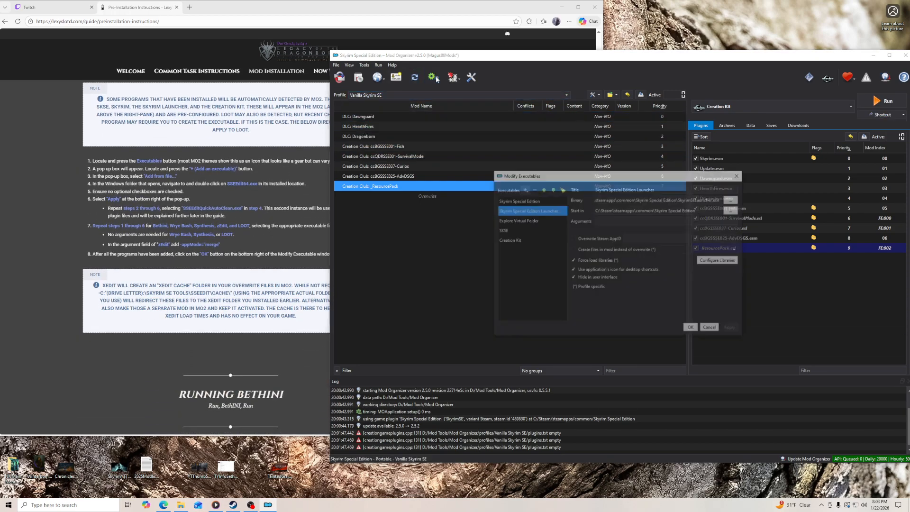
{"action": "left_click", "coordinate": [524, 189]}
{"action": "left_click", "coordinate": [531, 200]}
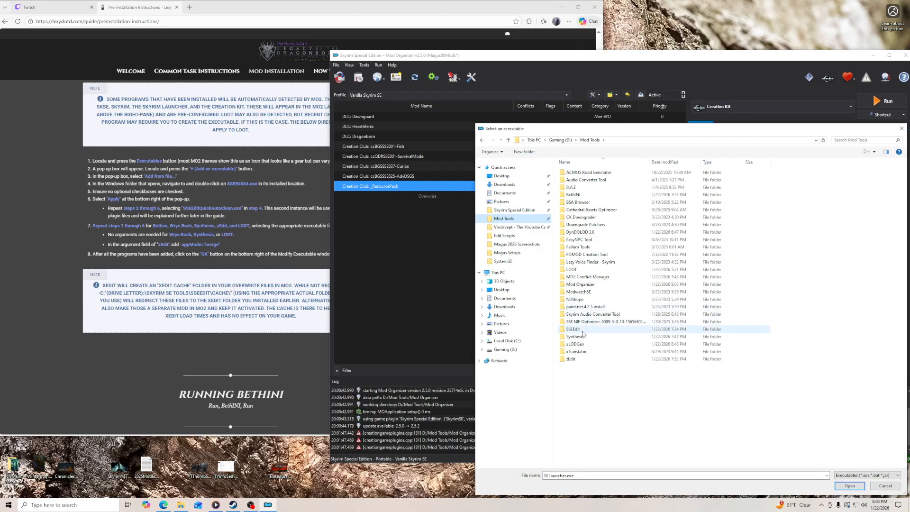
{"action": "double_click", "coordinate": [574, 329]}
{"action": "left_click", "coordinate": [592, 255]}
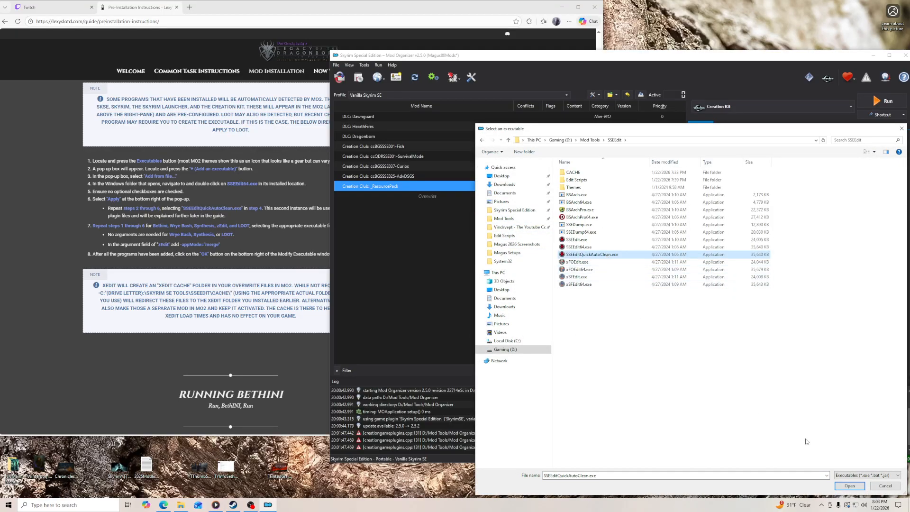
{"action": "left_click", "coordinate": [850, 486]}
{"action": "left_click", "coordinate": [671, 221]}
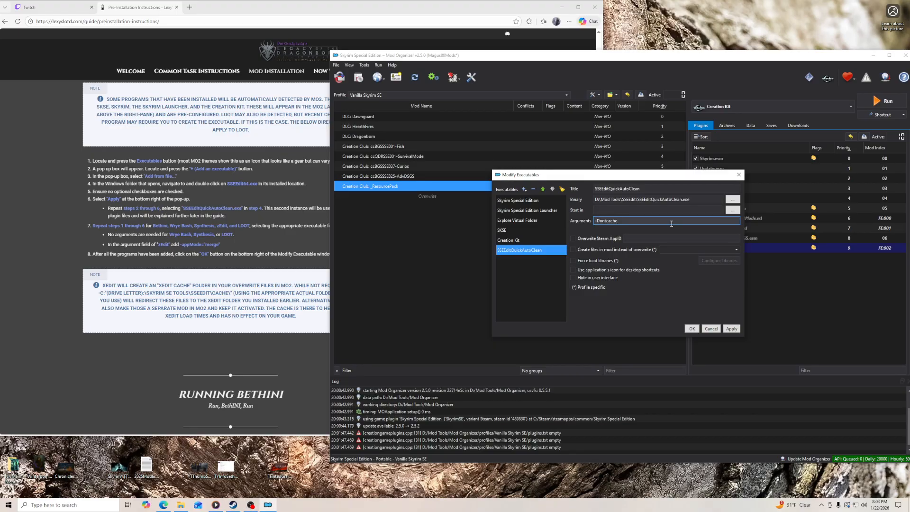
{"action": "left_click", "coordinate": [734, 331]}
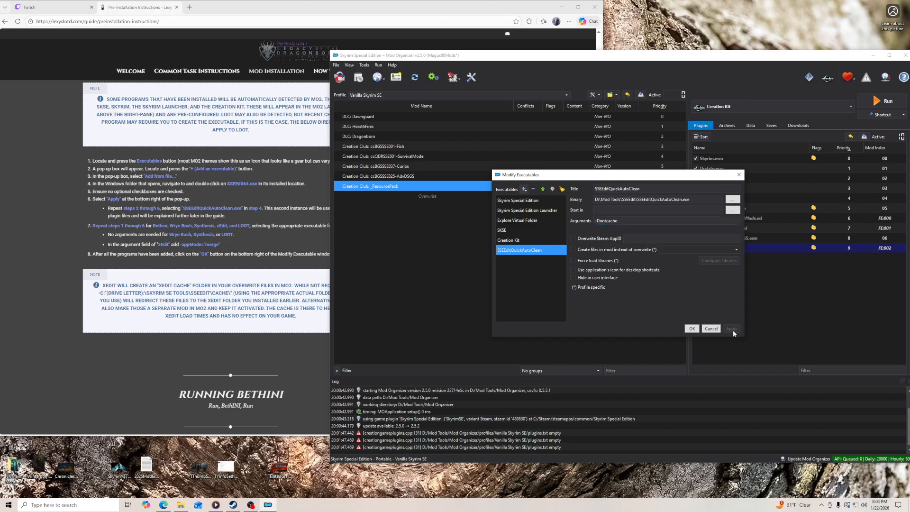
{"action": "left_click", "coordinate": [717, 330]}
- Choose SSEEditQuickAutoClean as the selected executable to launch
{"action": "left_click", "coordinate": [747, 107]}
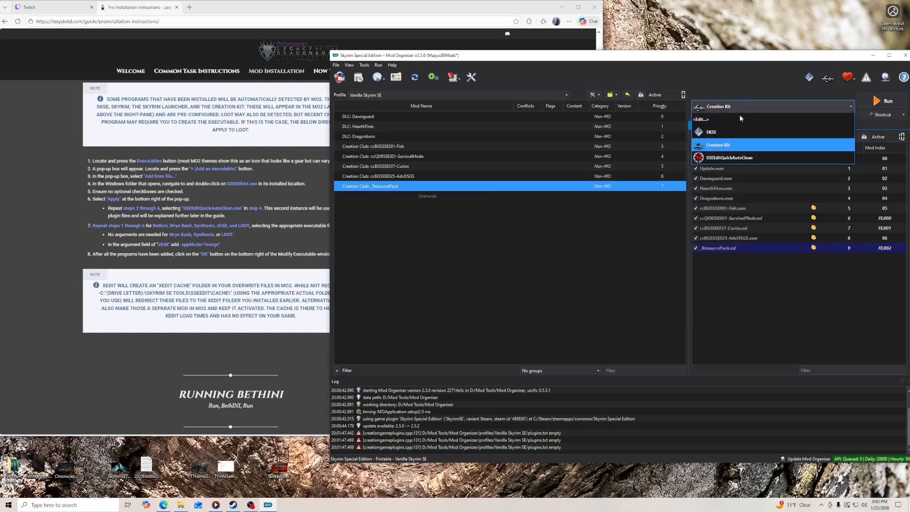
{"action": "left_click", "coordinate": [751, 161]}
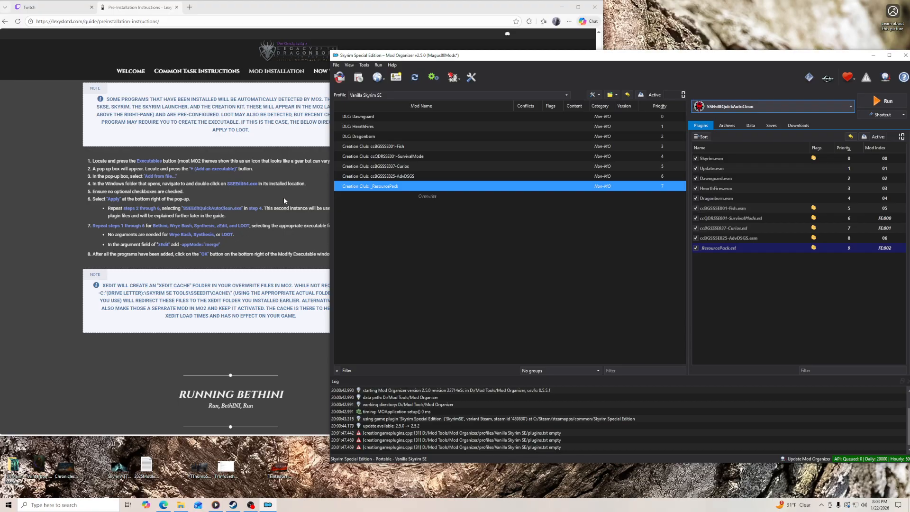
- Add SSEEdit64.exe from the D:\Mod Tools\SSEEdit folder as an executable with the argument -Iknowhatimdoing and apply it
{"action": "left_click", "coordinate": [433, 77]}
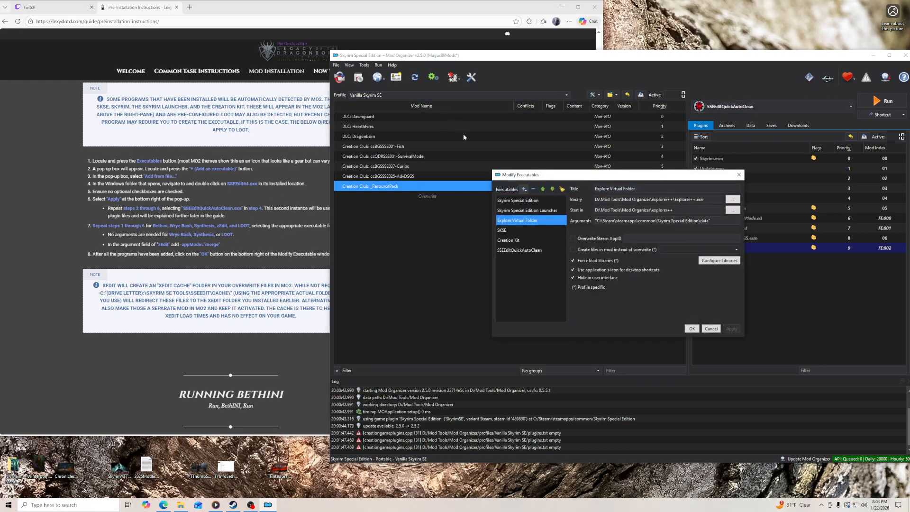
{"action": "left_click", "coordinate": [524, 189]}
{"action": "left_click", "coordinate": [545, 199]}
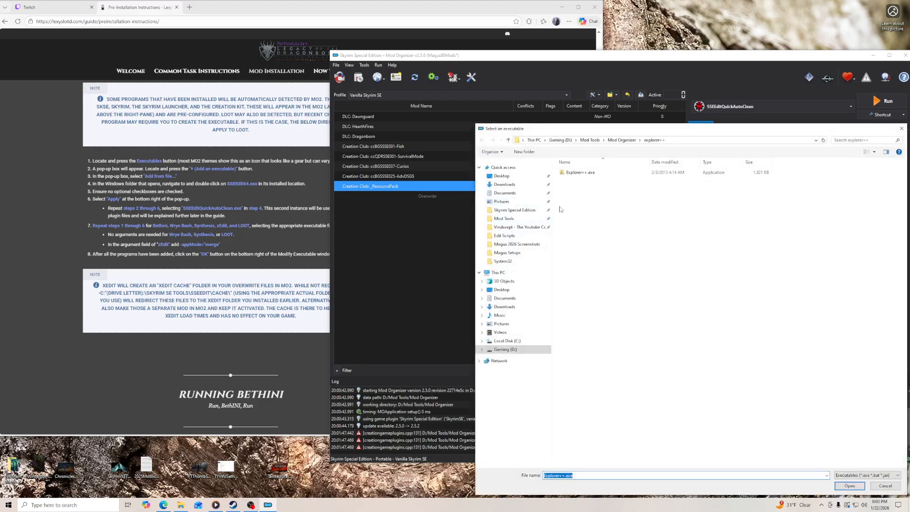
{"action": "left_click", "coordinate": [504, 219]}
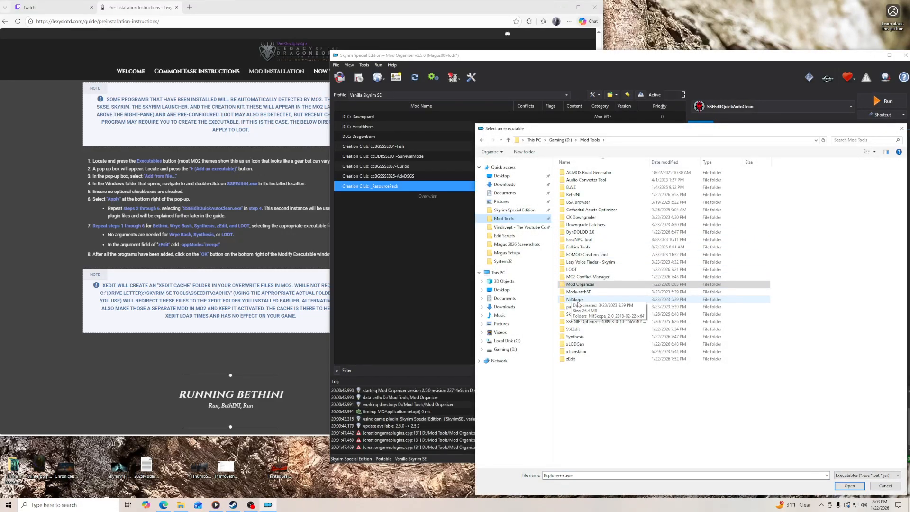
{"action": "double_click", "coordinate": [573, 329]}
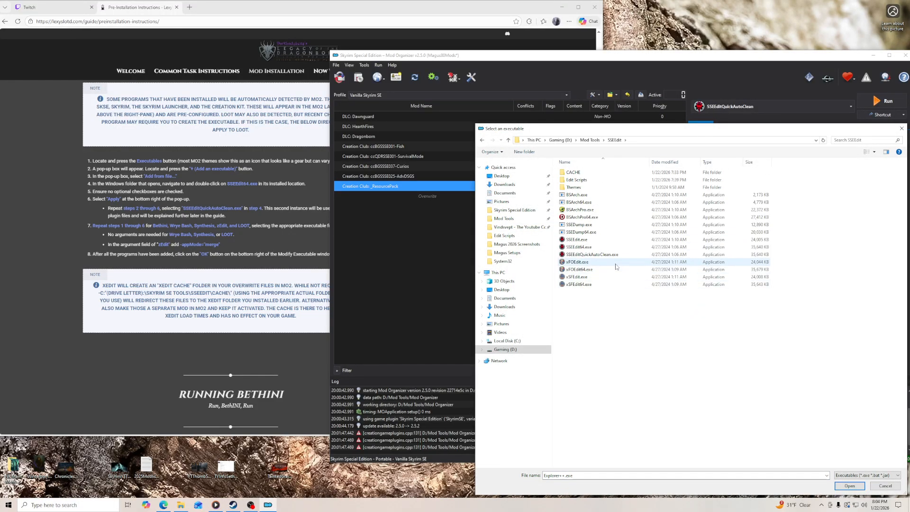
{"action": "left_click", "coordinate": [580, 248]}
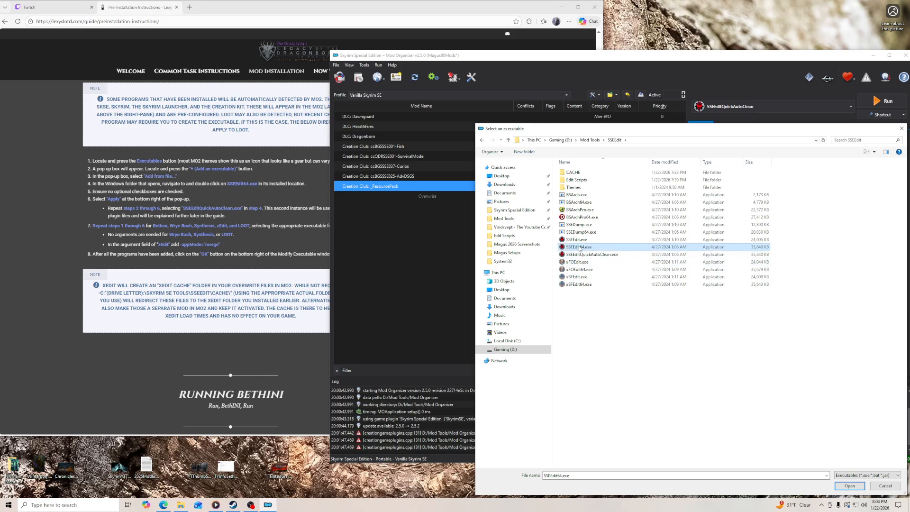
{"action": "left_click", "coordinate": [840, 489]}
{"action": "left_click", "coordinate": [637, 221]}
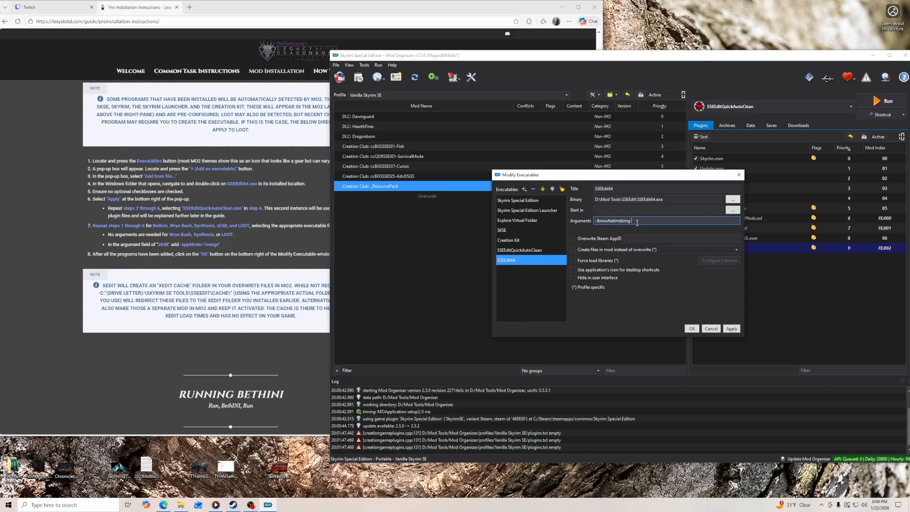
{"action": "left_click", "coordinate": [731, 329]}
- Switch to File Explorer and copy the path of the CACHE folder inside Mod Tools\SSEEdit
{"action": "left_click", "coordinate": [215, 350]}
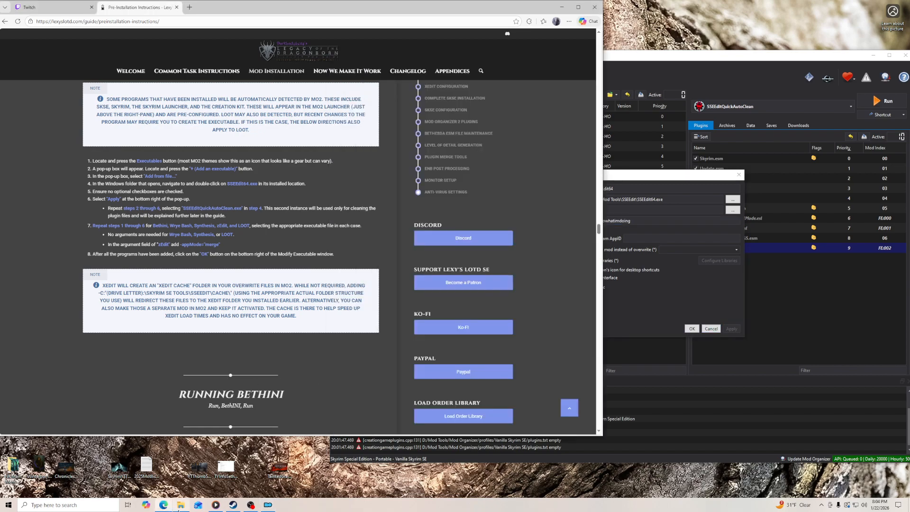
{"action": "left_click", "coordinate": [180, 506]}
{"action": "left_click", "coordinate": [554, 187]}
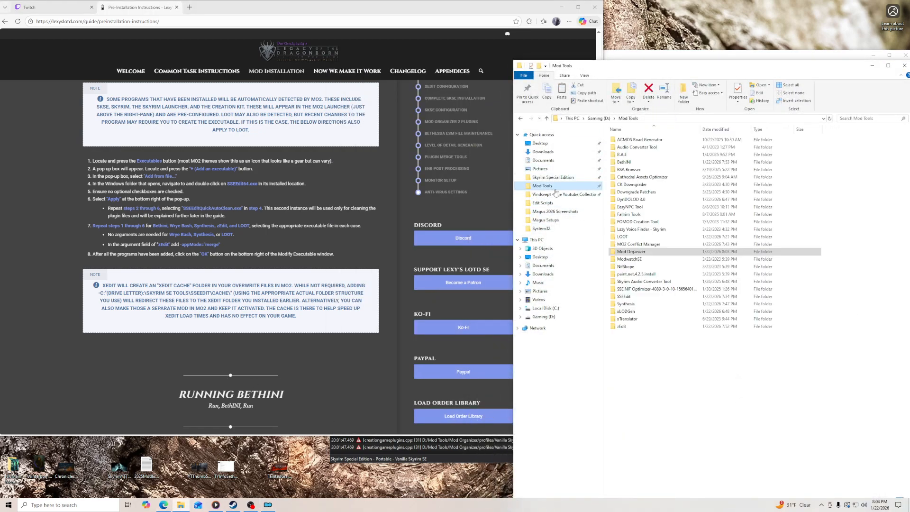
{"action": "double_click", "coordinate": [627, 296]}
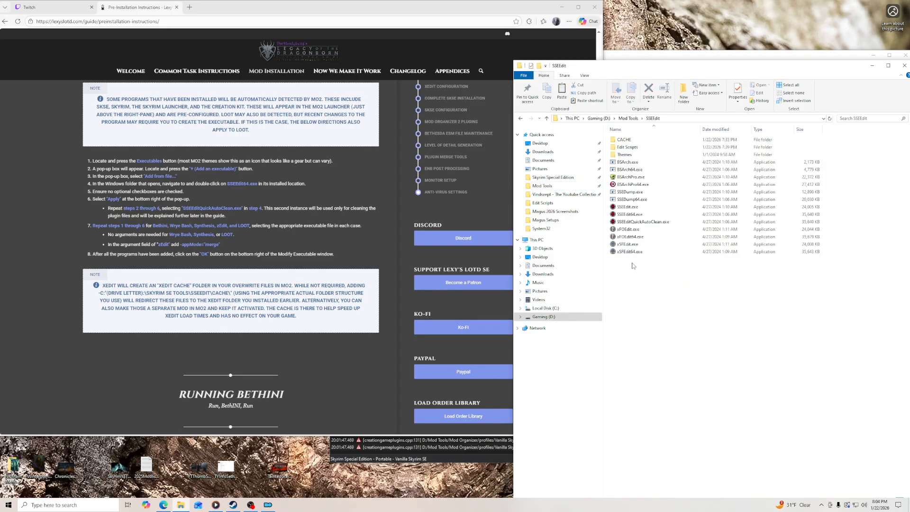
{"action": "double_click", "coordinate": [624, 139]}
{"action": "left_click", "coordinate": [697, 118]}
{"action": "right_click", "coordinate": [697, 118]}
{"action": "left_click", "coordinate": [709, 143]}
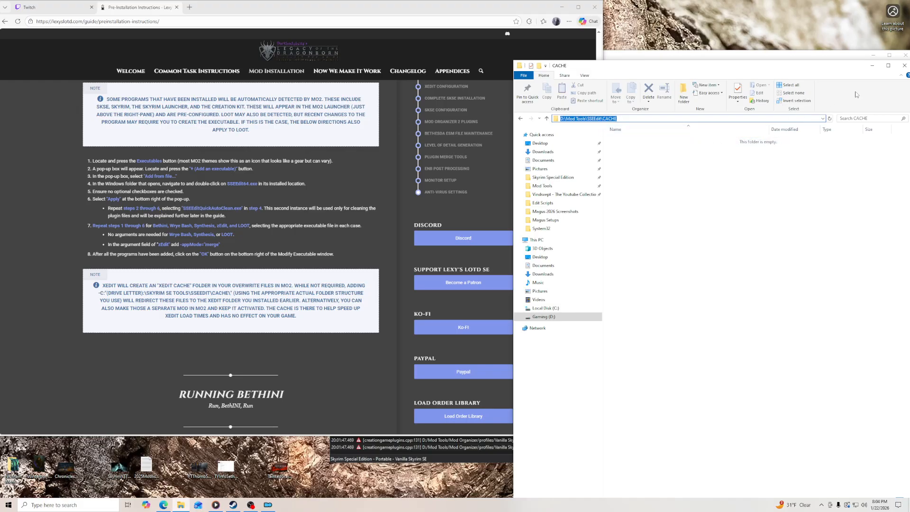
{"action": "left_click", "coordinate": [905, 65]}
{"action": "left_click_drag", "start_coordinate": [878, 65], "coordinate": [698, 59]}
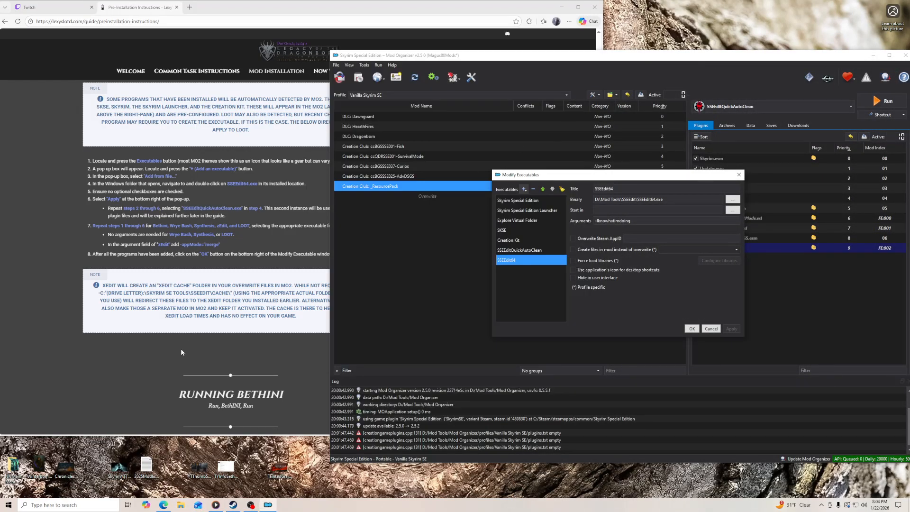
- Append -C:"D:\Mod Tools\SSEEdit\CACHE\" to SSEEdit64's arguments, following the guide's note on the xEdit cache, and save the executable
{"action": "scroll", "coordinate": [186, 344], "scroll_direction": "down", "scroll_amount": 1}
{"action": "left_click", "coordinate": [129, 338]}
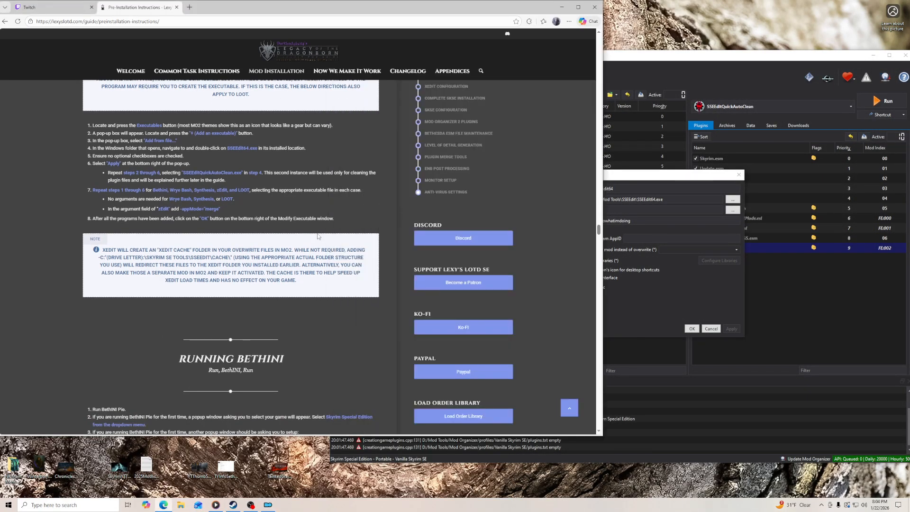
{"action": "scroll", "coordinate": [237, 194], "scroll_direction": "up", "scroll_amount": 1}
{"action": "scroll", "coordinate": [235, 199], "scroll_direction": "down", "scroll_amount": 1}
{"action": "left_click", "coordinate": [622, 176]}
{"action": "left_click", "coordinate": [643, 220]}
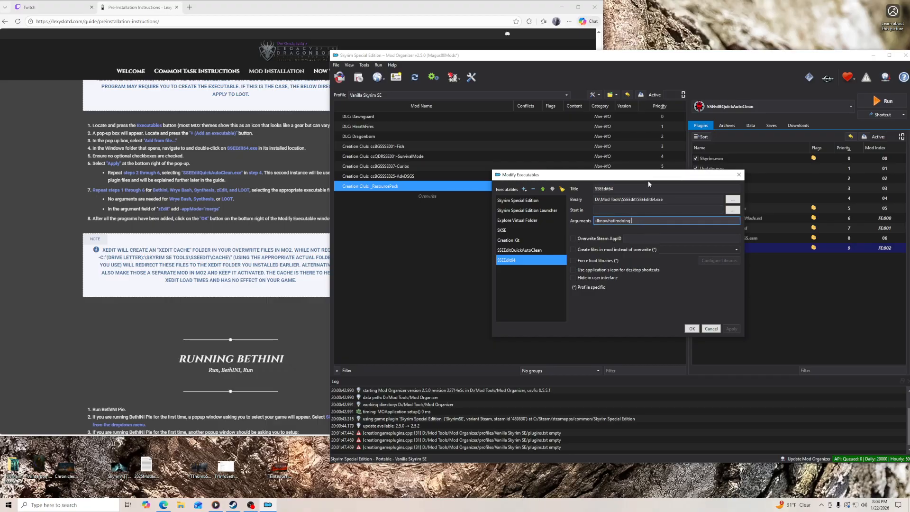
{"action": "left_click", "coordinate": [601, 190]}
{"action": "type", "text": "-"}
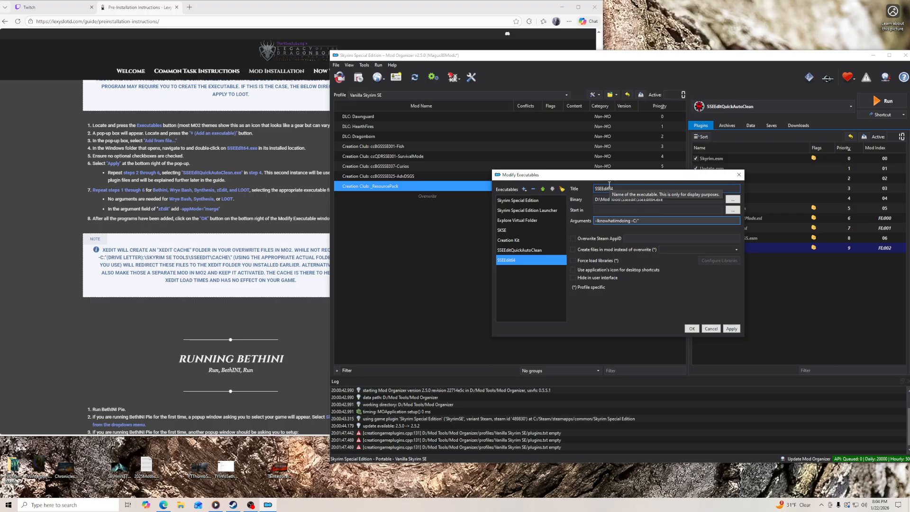
{"action": "type", "text": "C:\""}
{"action": "key", "text": "ctrl+v"}
{"action": "type", "text": "\\"}
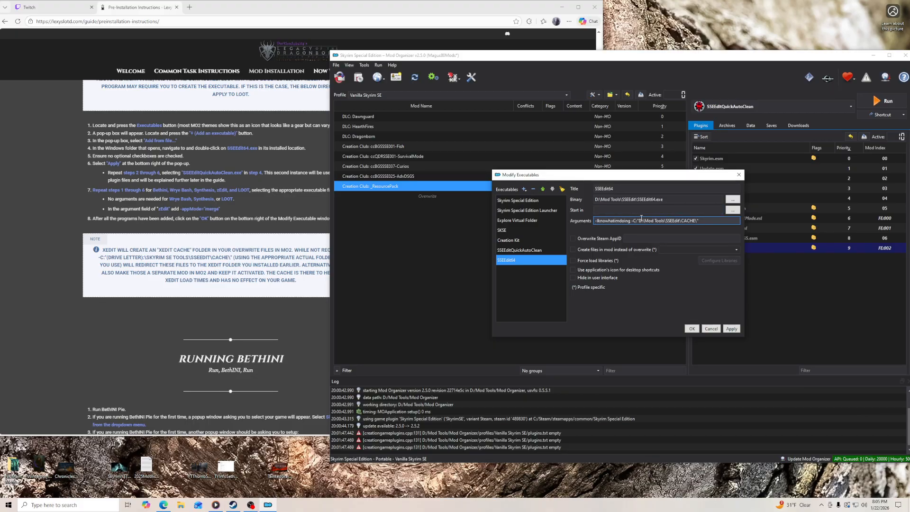
{"action": "left_click", "coordinate": [732, 329]}
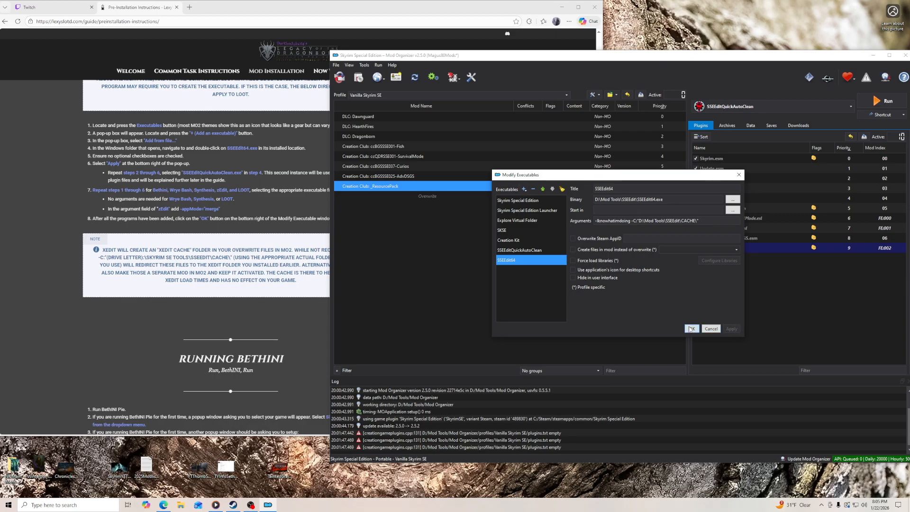
{"action": "left_click", "coordinate": [692, 329]}
- Move SSEEdit64 above SSEEditQuickAutoClean in the executables list and add a toolbar shortcut for SSEEdit64
{"action": "left_click", "coordinate": [753, 107]}
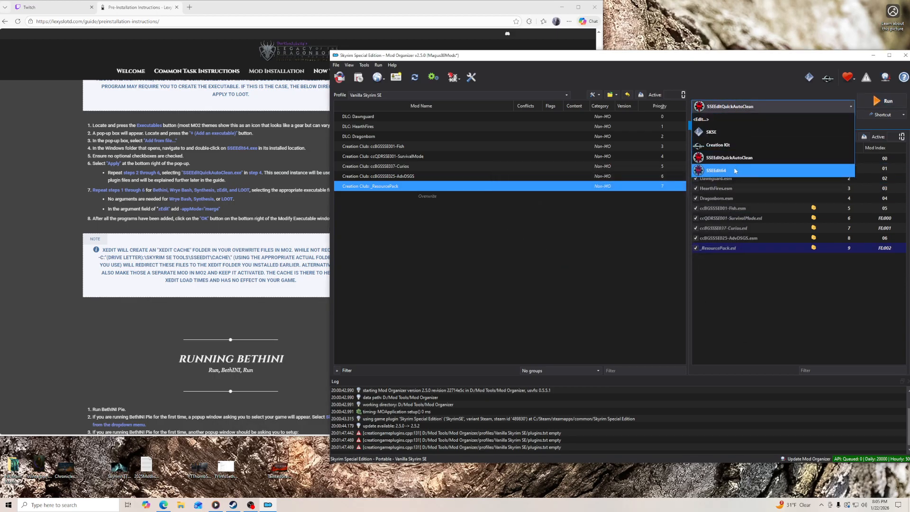
{"action": "left_click", "coordinate": [431, 79]}
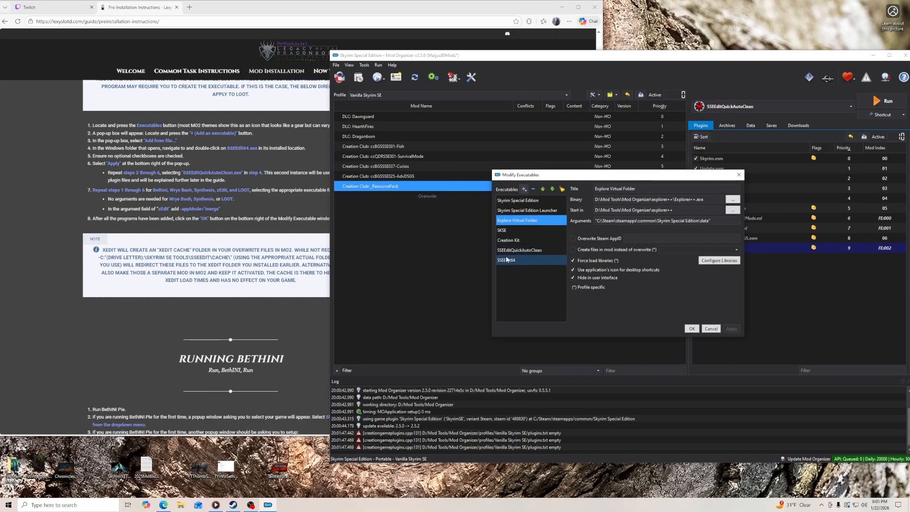
{"action": "left_click", "coordinate": [731, 329]}
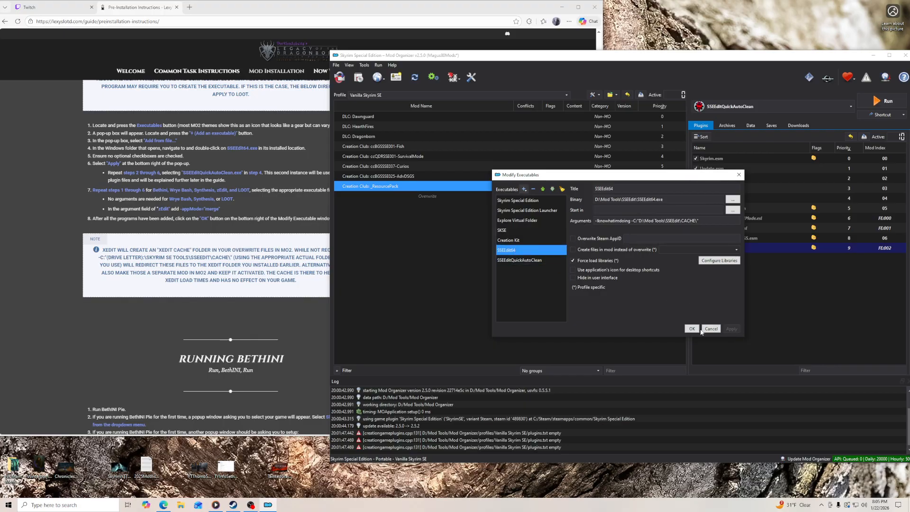
{"action": "left_click", "coordinate": [692, 329]}
{"action": "left_click", "coordinate": [880, 116]}
{"action": "left_click", "coordinate": [882, 127]}
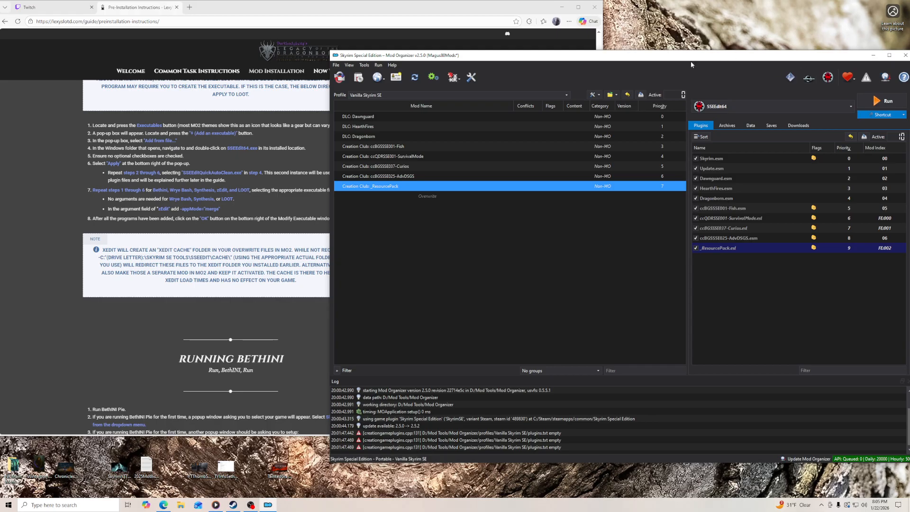
- Add Bethini.exe from Mod Tools\BethINI\Bethini Pie as a new executable without arguments and apply it
{"action": "left_click", "coordinate": [431, 78]}
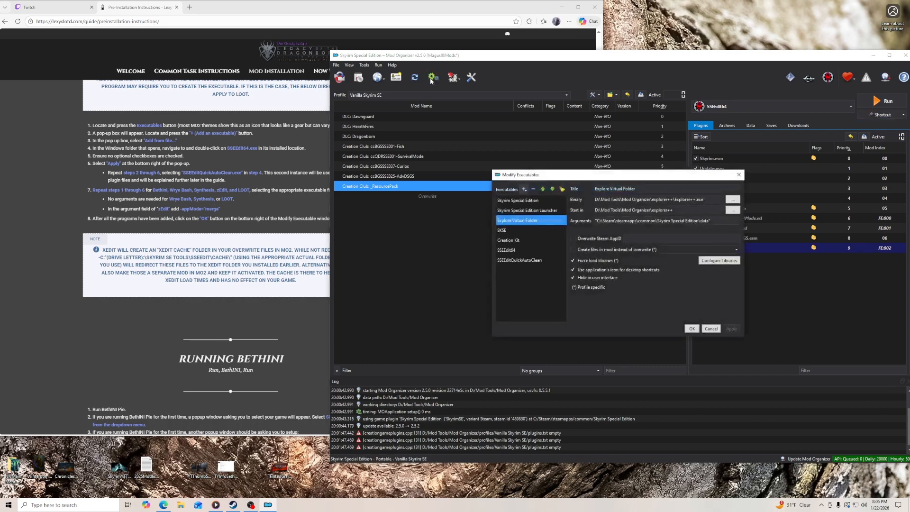
{"action": "left_click", "coordinate": [524, 190]}
{"action": "left_click", "coordinate": [536, 197]}
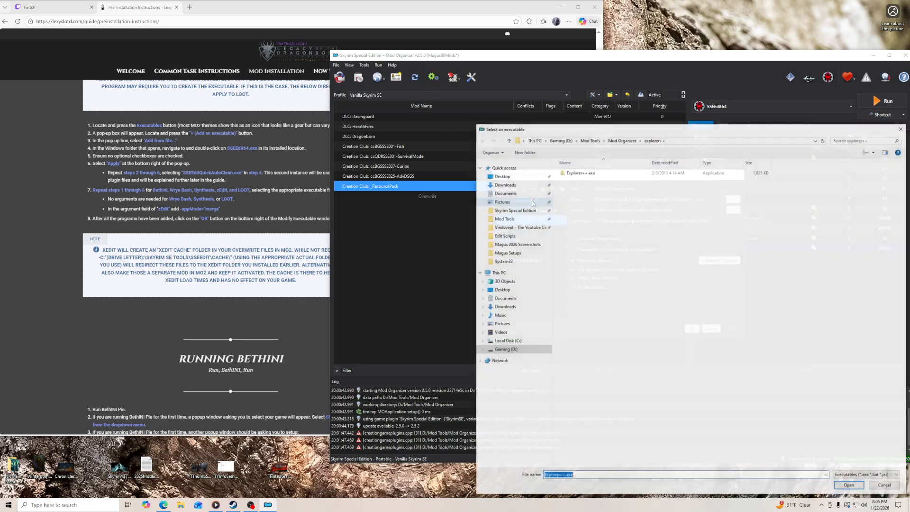
{"action": "double_click", "coordinate": [573, 194]}
{"action": "double_click", "coordinate": [579, 173]}
{"action": "left_click", "coordinate": [580, 195]}
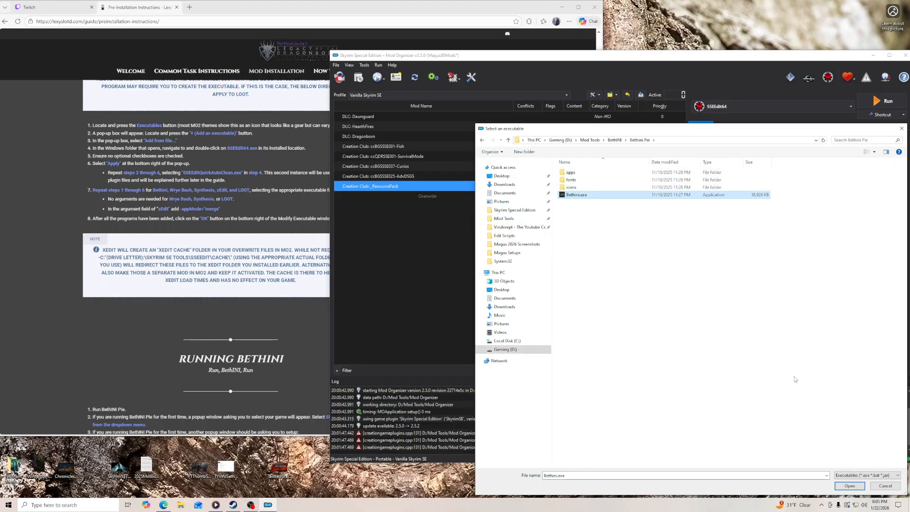
{"action": "left_click", "coordinate": [850, 486]}
{"action": "left_click", "coordinate": [732, 329]}
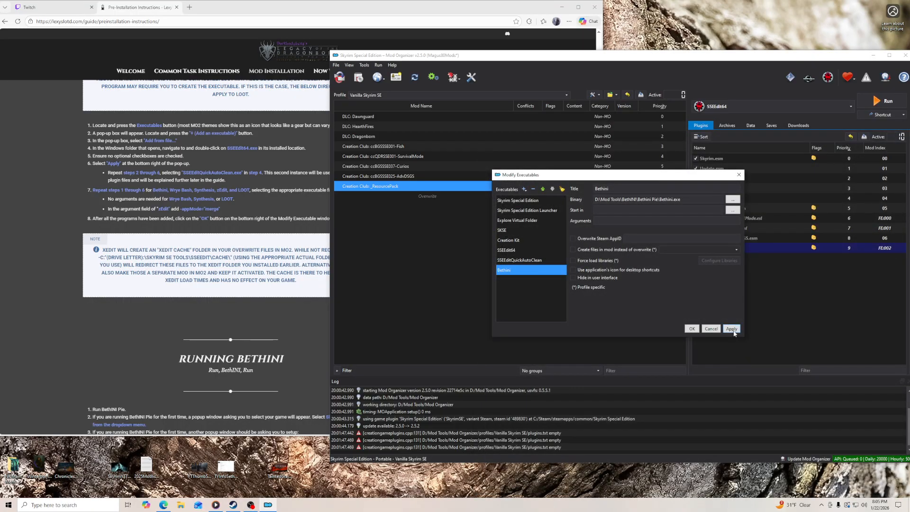
- Add Wrye Bash.exe from the Mopy folder of Skyrim Special Edition as a new executable and apply it
{"action": "left_click", "coordinate": [523, 189]}
{"action": "left_click", "coordinate": [534, 198]}
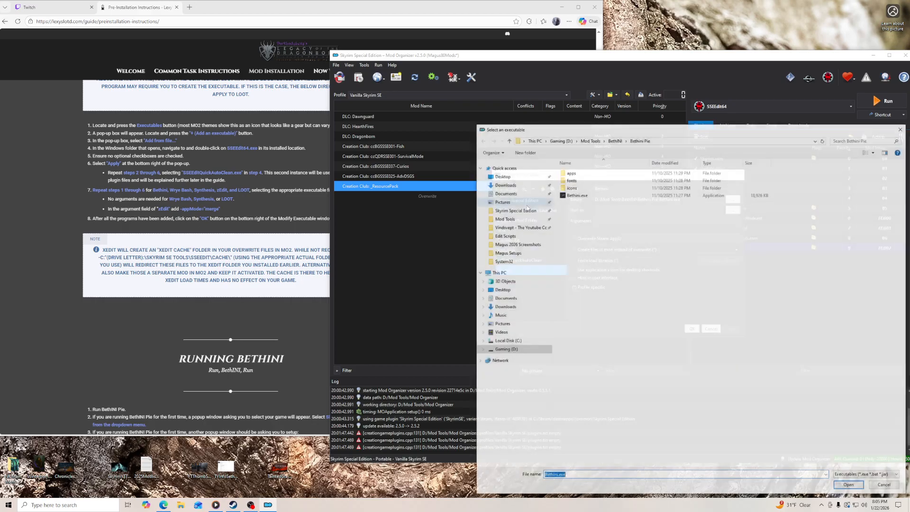
{"action": "left_click", "coordinate": [514, 209]}
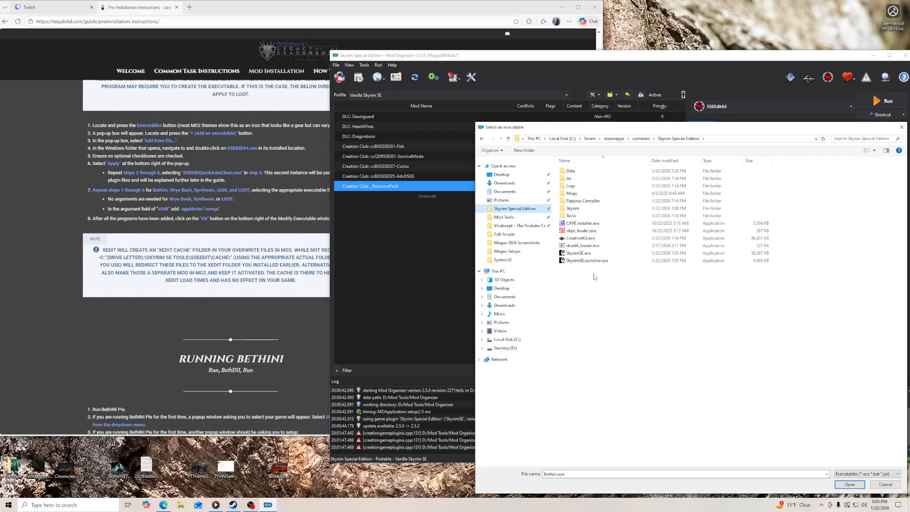
{"action": "double_click", "coordinate": [578, 200]}
{"action": "left_click", "coordinate": [580, 217]}
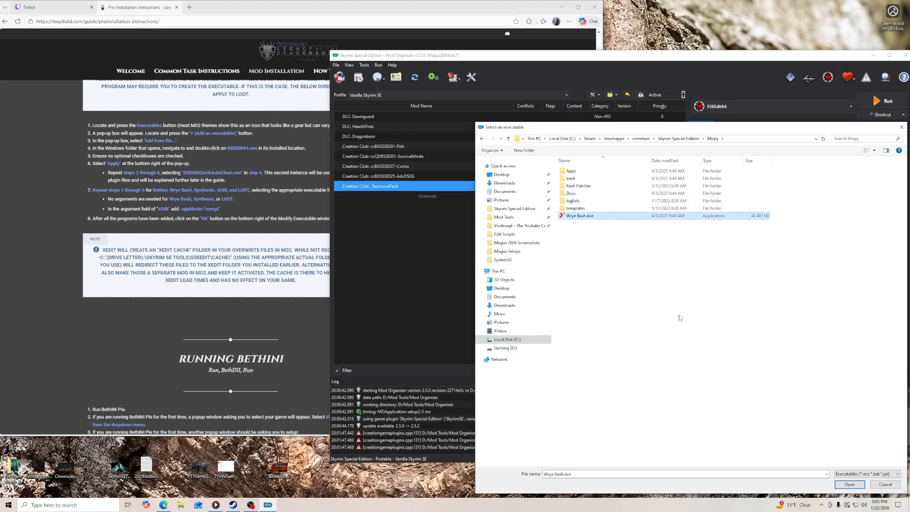
{"action": "left_click", "coordinate": [850, 484]}
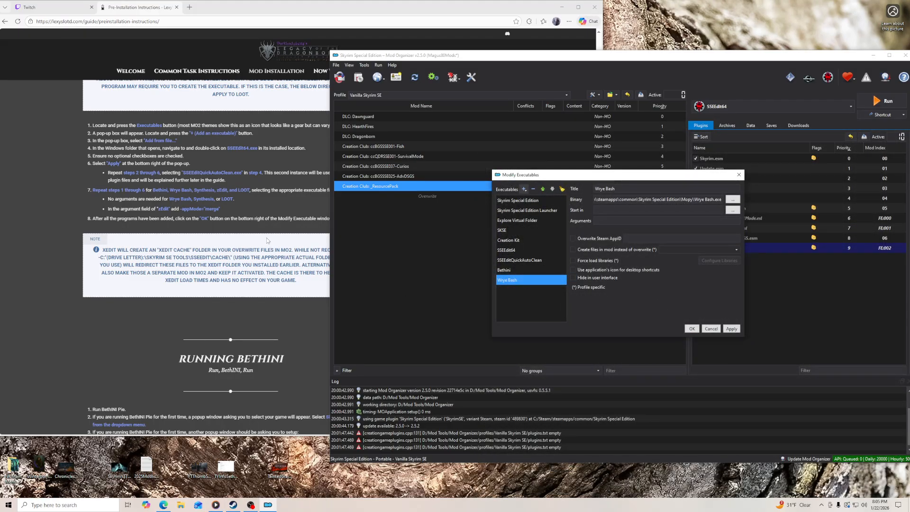
{"action": "left_click", "coordinate": [730, 332]}
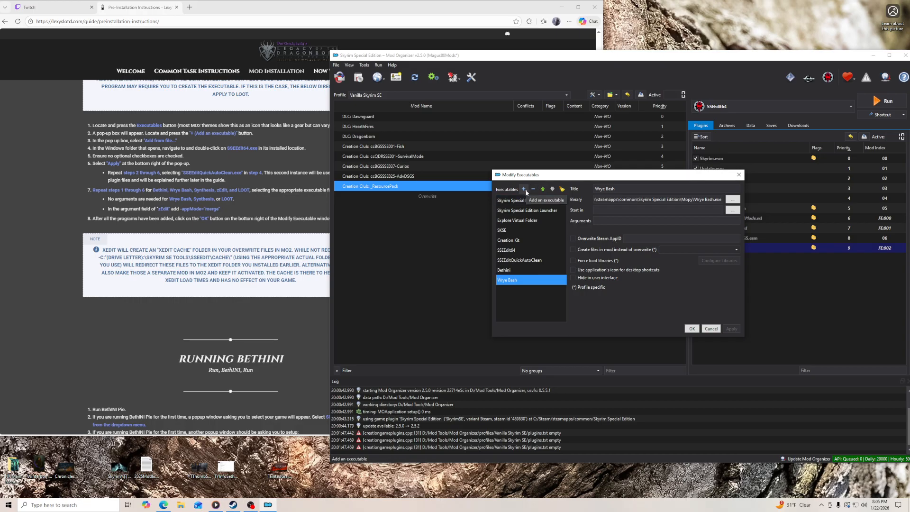
- Add Synthesis.exe from the Mod Tools\Synthesis folder as a new executable and apply it
{"action": "left_click", "coordinate": [525, 190]}
{"action": "left_click", "coordinate": [538, 200]}
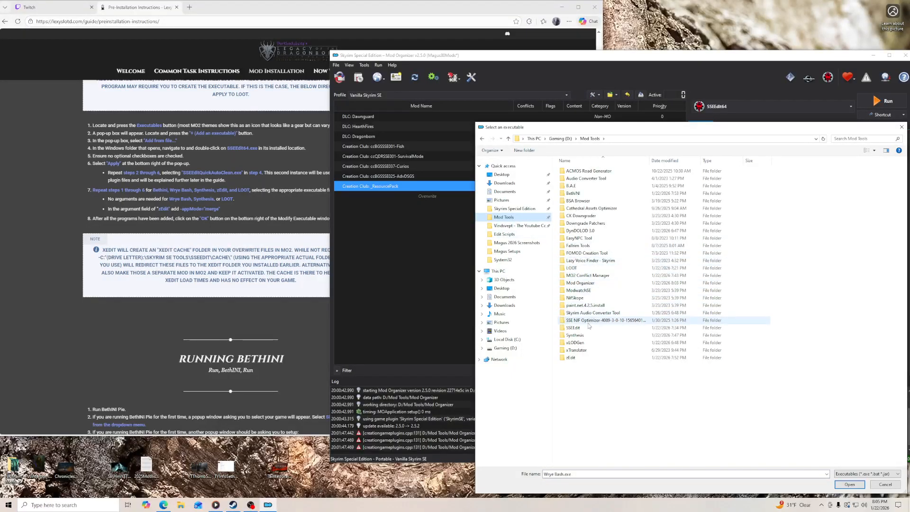
{"action": "double_click", "coordinate": [576, 335]}
{"action": "left_click", "coordinate": [580, 193]}
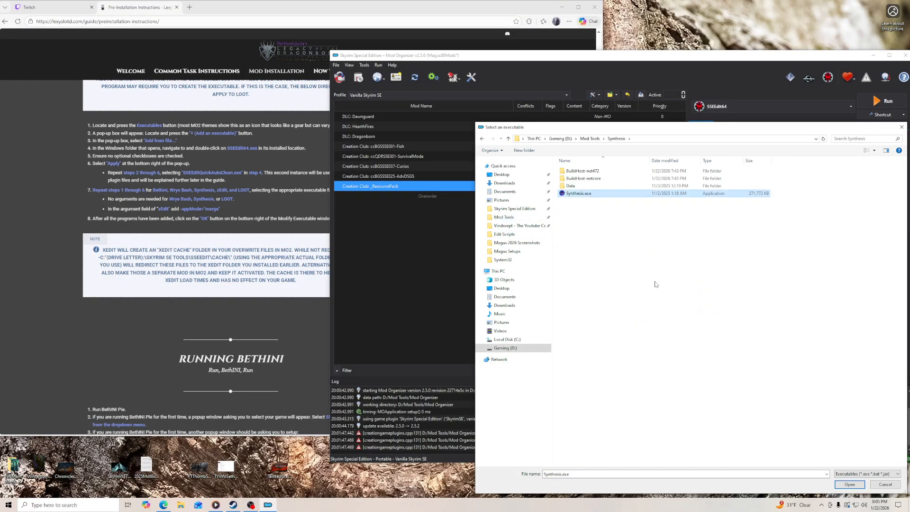
{"action": "left_click", "coordinate": [850, 485]}
{"action": "left_click", "coordinate": [732, 328]}
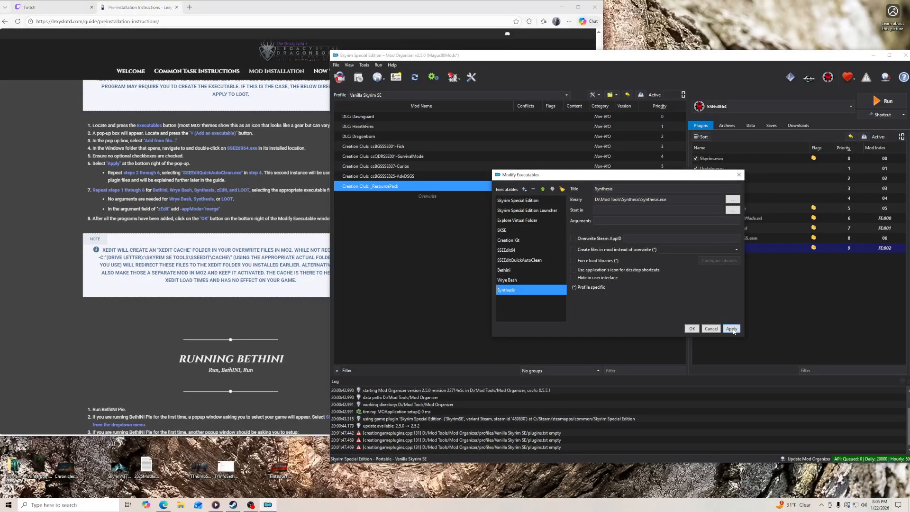
- Add zEdit.exe from the Mod Tools\zEdit folder as a new executable
{"action": "left_click", "coordinate": [530, 201]}
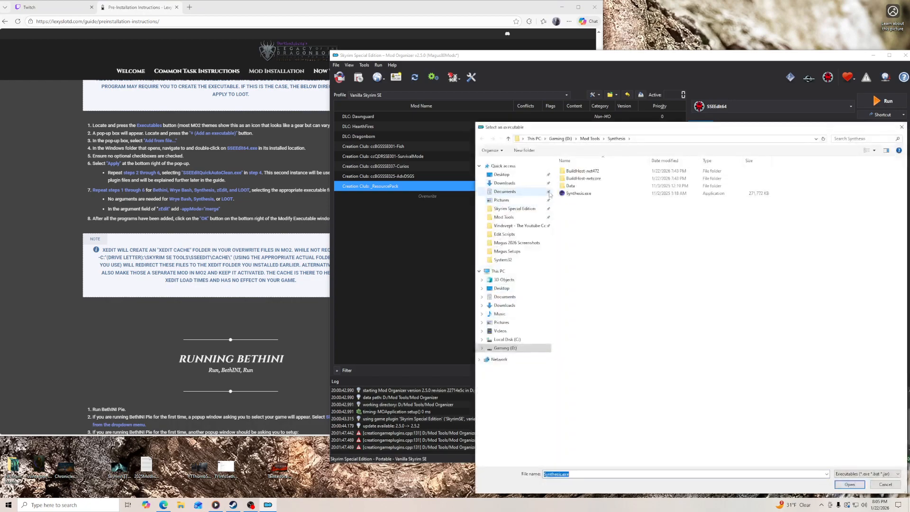
{"action": "left_click", "coordinate": [590, 139]}
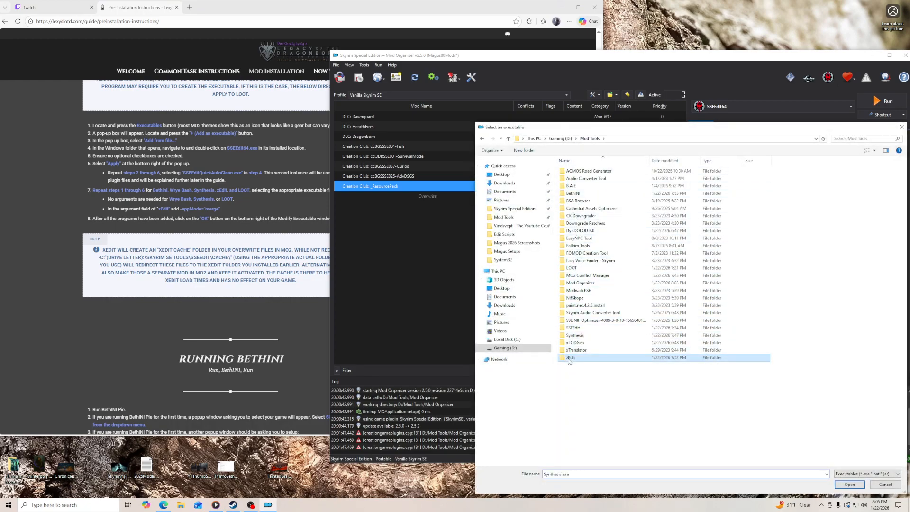
{"action": "double_click", "coordinate": [571, 358]}
{"action": "left_click", "coordinate": [574, 231]}
{"action": "left_click", "coordinate": [849, 484]}
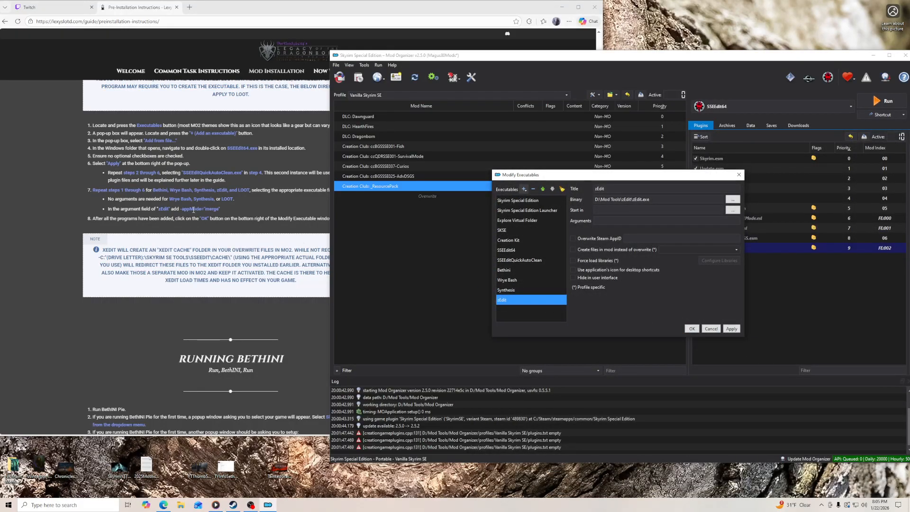
- Copy -appMode="merge" from the guide into the arguments of the zEdit executable and apply it
{"action": "left_click_drag", "start_coordinate": [180, 209], "coordinate": [220, 212]}
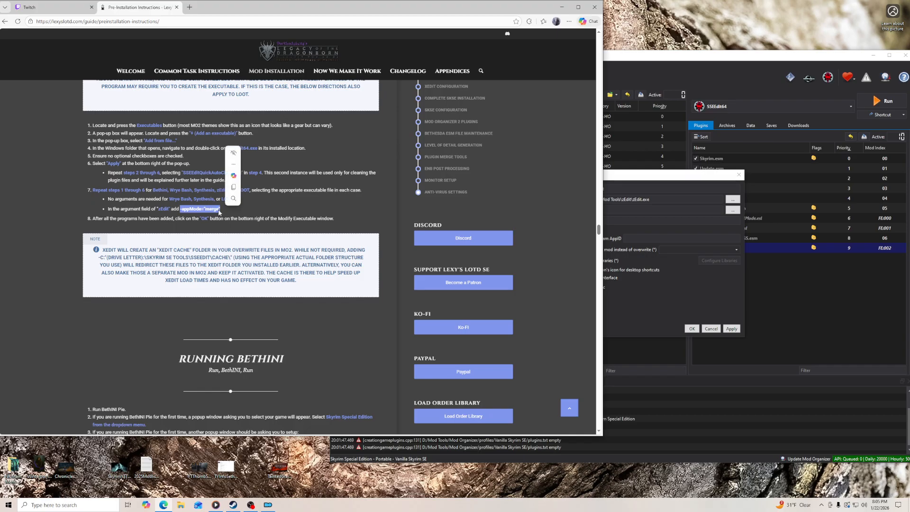
{"action": "right_click", "coordinate": [220, 211]}
{"action": "left_click", "coordinate": [247, 219]}
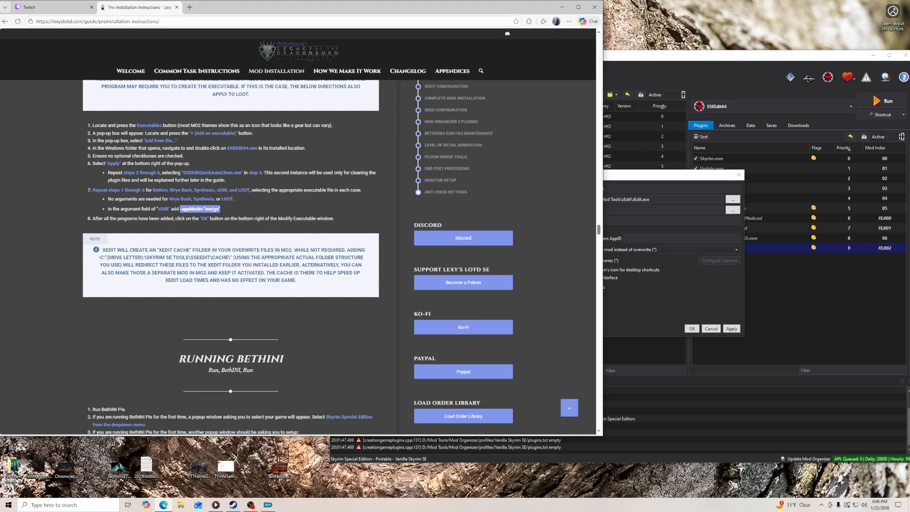
{"action": "left_click", "coordinate": [621, 175]}
{"action": "left_click", "coordinate": [615, 220]}
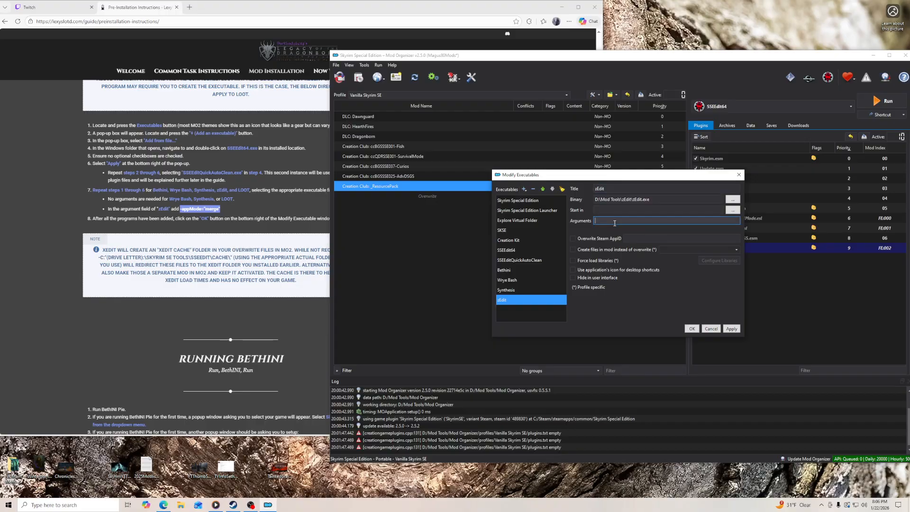
{"action": "key", "text": "ctrl+v"}
{"action": "left_click", "coordinate": [731, 332]}
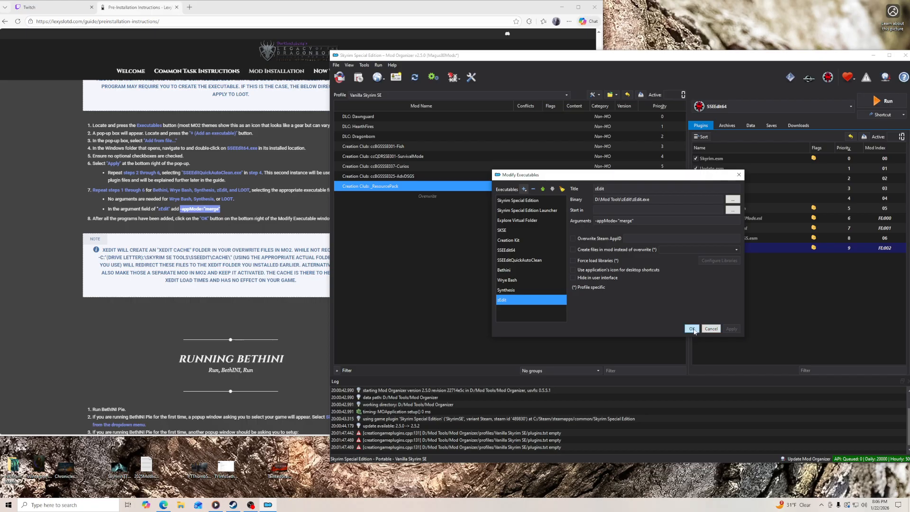
- Add LOOT.exe from Mod Tools\LOOT\LOOT as a new executable, apply it and close the executables dialog
{"action": "left_click", "coordinate": [525, 191]}
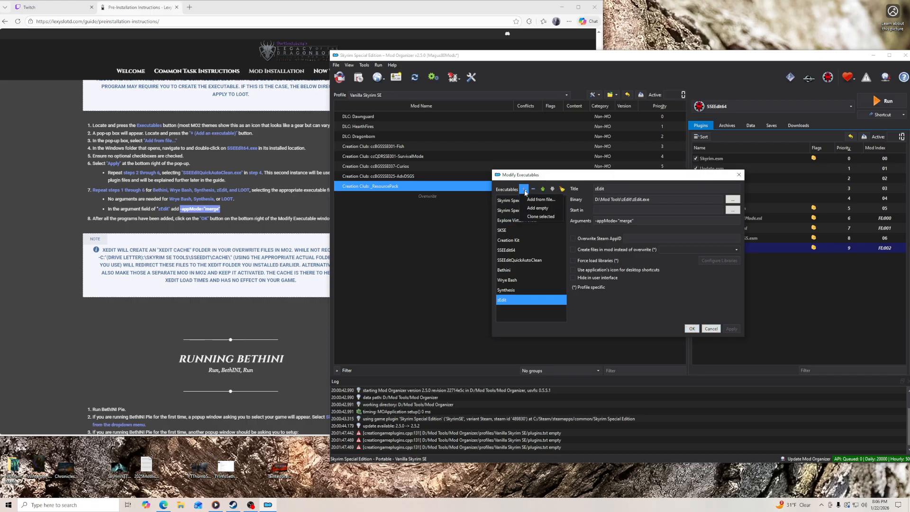
{"action": "left_click", "coordinate": [533, 201]}
{"action": "left_click", "coordinate": [504, 217]}
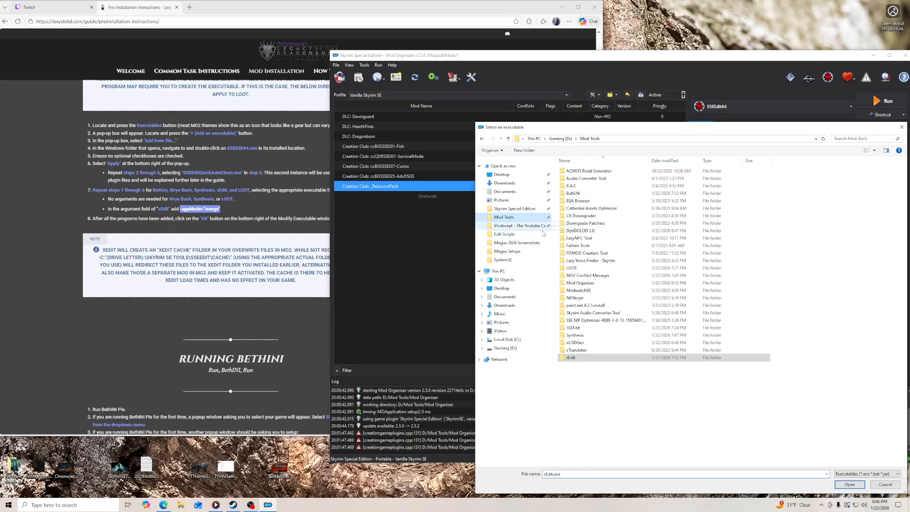
{"action": "double_click", "coordinate": [579, 267]}
{"action": "double_click", "coordinate": [572, 171]}
{"action": "left_click", "coordinate": [580, 239]}
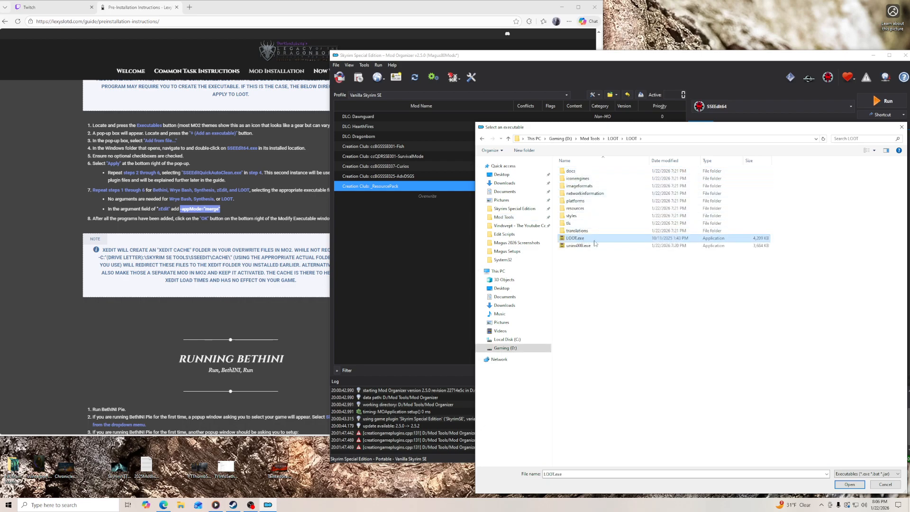
{"action": "left_click", "coordinate": [850, 485]}
{"action": "left_click", "coordinate": [732, 328]}
{"action": "left_click", "coordinate": [692, 328]}
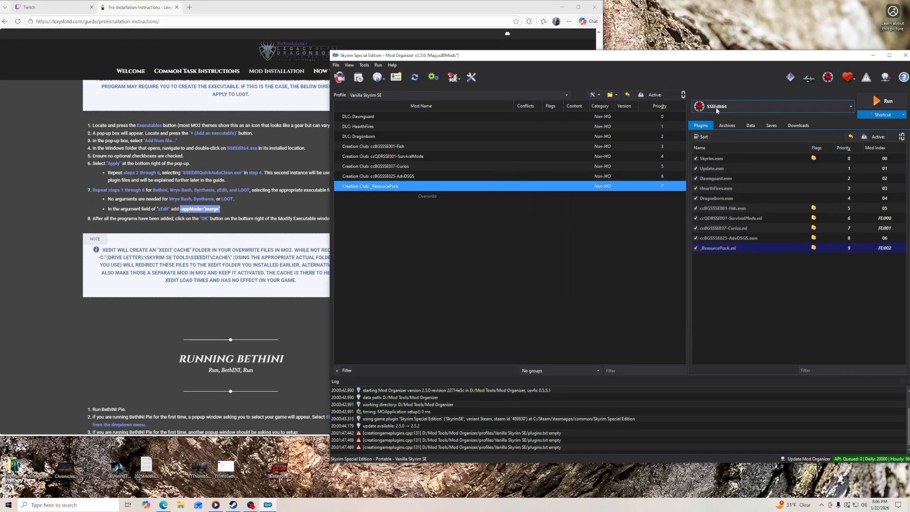
- Add toolbar shortcuts for LOOT and Wrye Bash
{"action": "left_click", "coordinate": [714, 107]}
{"action": "left_click", "coordinate": [716, 234]}
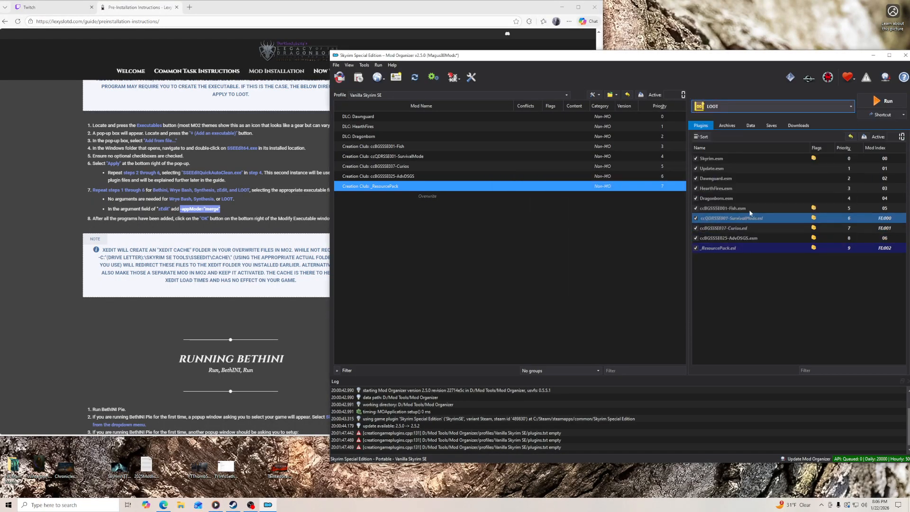
{"action": "left_click", "coordinate": [847, 107]}
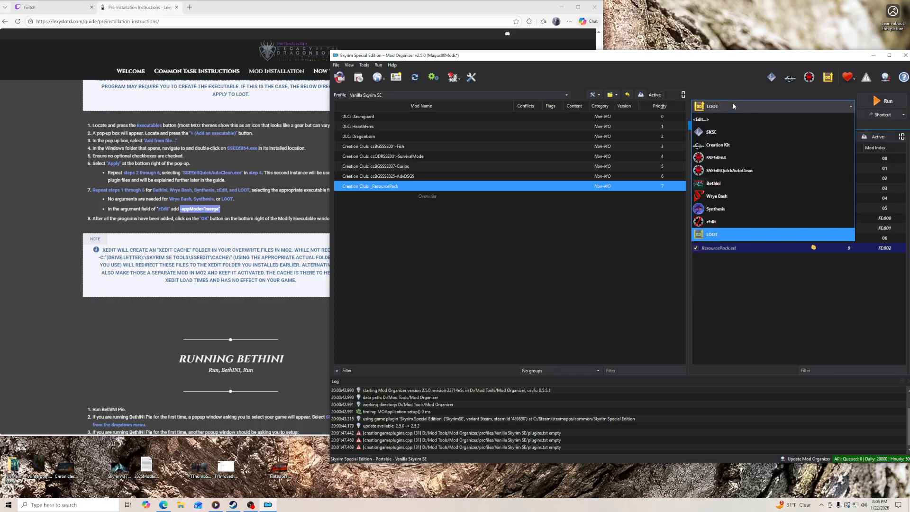
{"action": "left_click", "coordinate": [729, 197]}
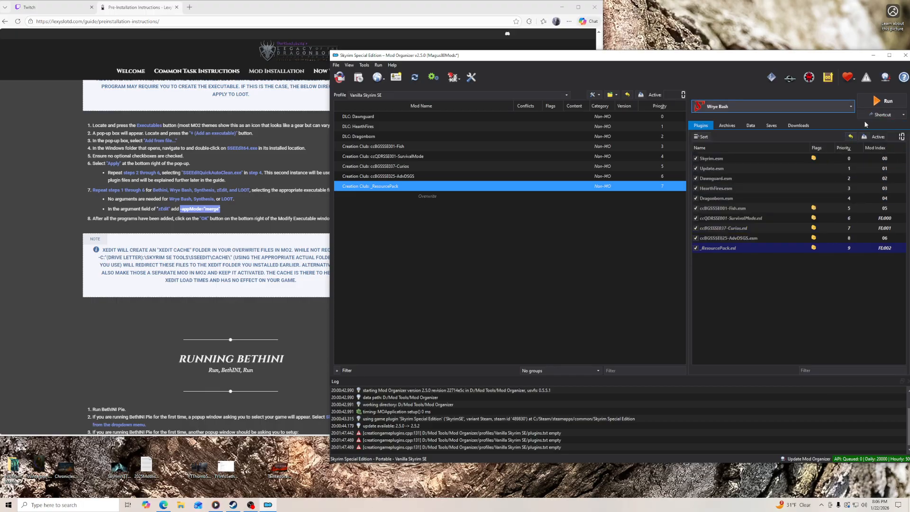
- Add toolbar shortcuts for Synthesis and zEdit
{"action": "left_click", "coordinate": [731, 109]}
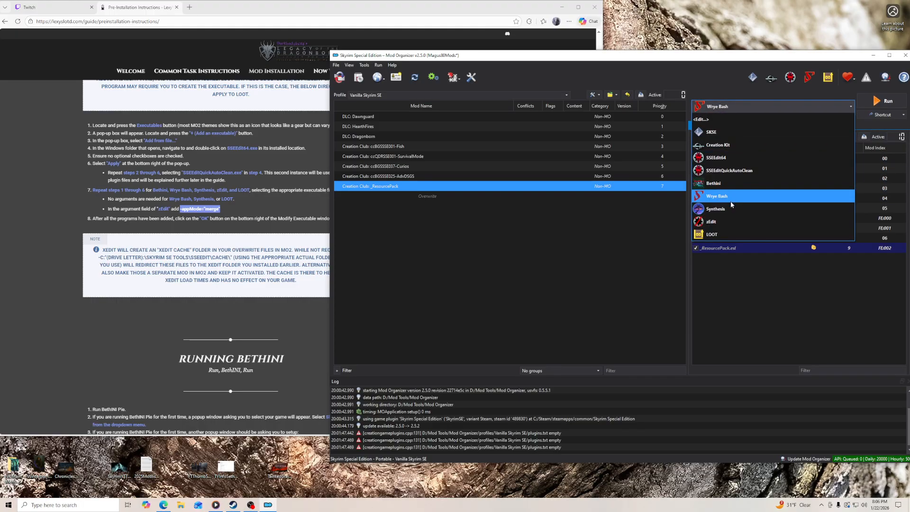
{"action": "left_click", "coordinate": [716, 209]}
{"action": "left_click", "coordinate": [882, 124]}
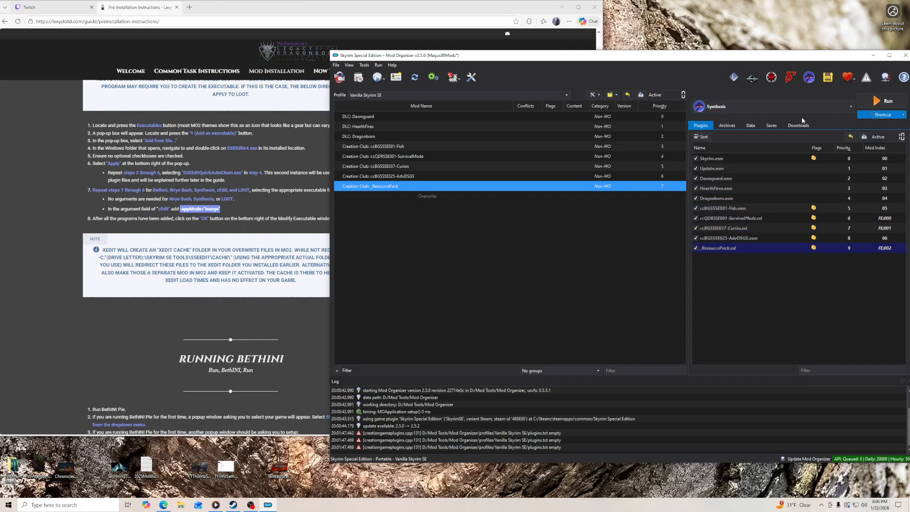
{"action": "left_click", "coordinate": [815, 107]}
{"action": "left_click", "coordinate": [741, 217]}
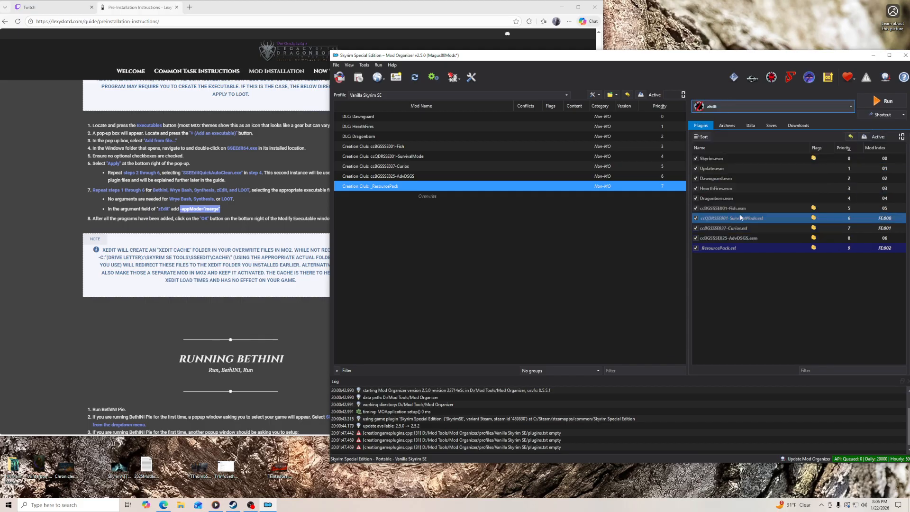
{"action": "left_click", "coordinate": [904, 115]}
{"action": "left_click", "coordinate": [872, 124]}
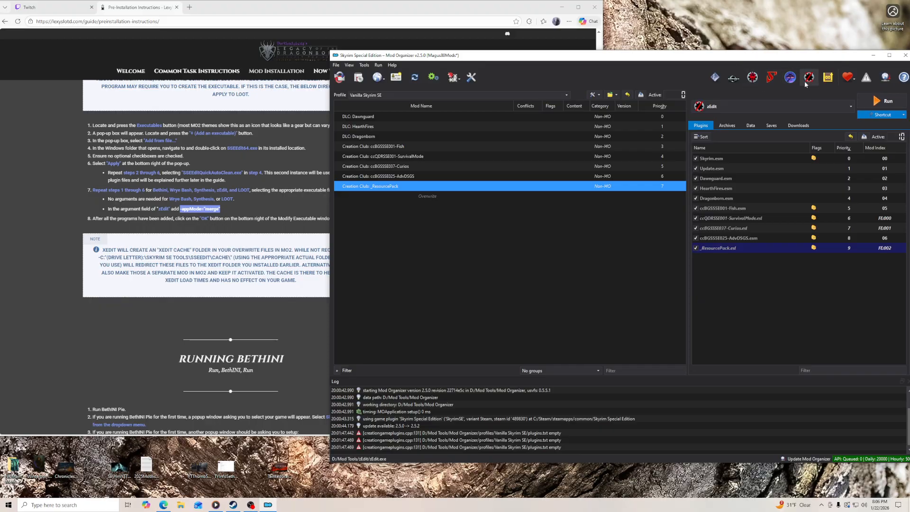
- Choose Bethini as the executable to run, and close and reopen Mod Organizer
{"action": "left_click", "coordinate": [718, 108]}
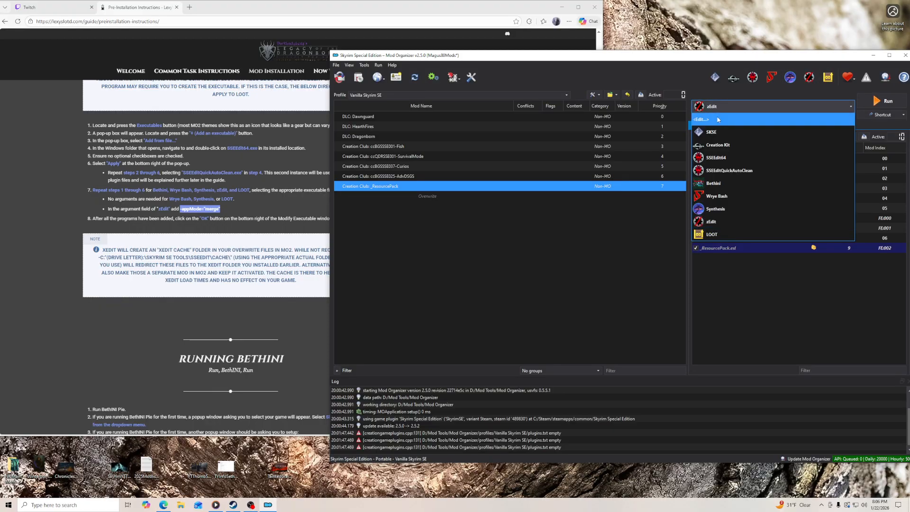
{"action": "left_click", "coordinate": [729, 185]}
{"action": "left_click", "coordinate": [264, 328]}
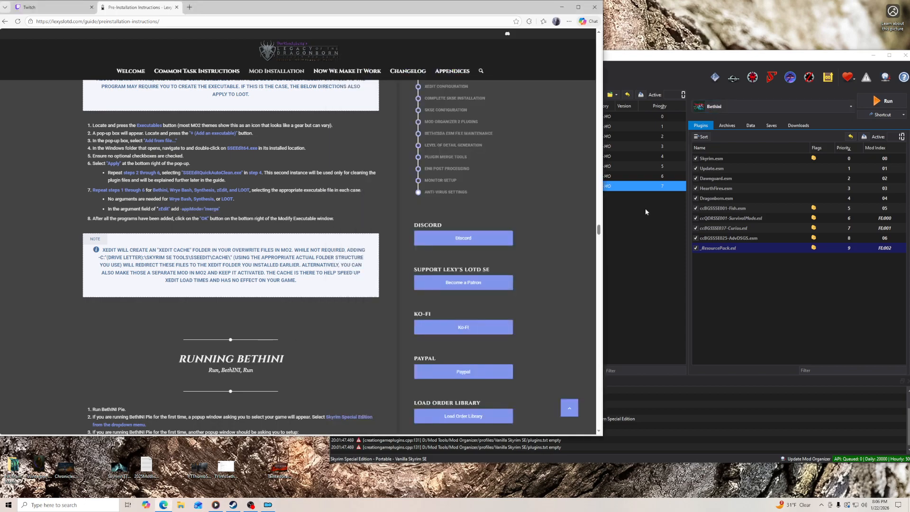
{"action": "left_click", "coordinate": [906, 55]}
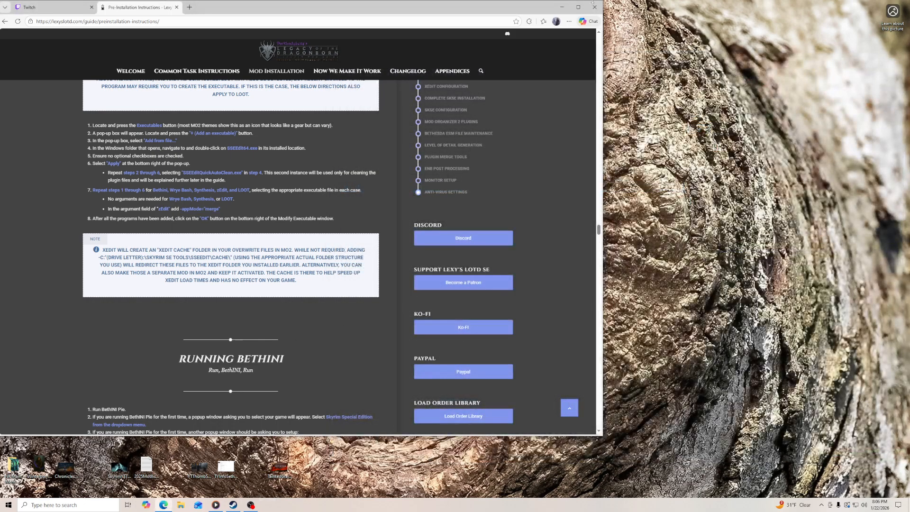
{"action": "left_click", "coordinate": [561, 7]}
{"action": "double_click", "coordinate": [66, 16]}
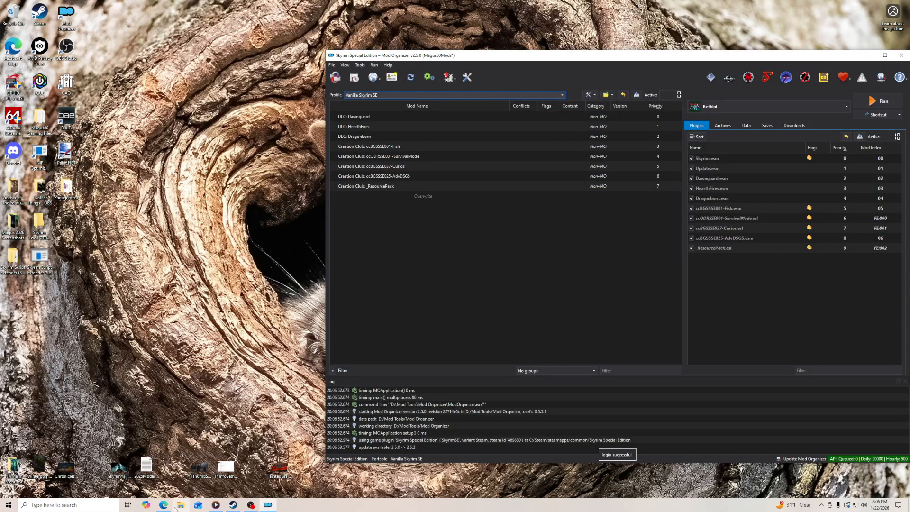
- Bring up the guide's Running BethINI section in the browser and launch Bethini through Mod Organizer
{"action": "left_click", "coordinate": [164, 505]}
{"action": "scroll", "coordinate": [140, 311], "scroll_direction": "down", "scroll_amount": 2}
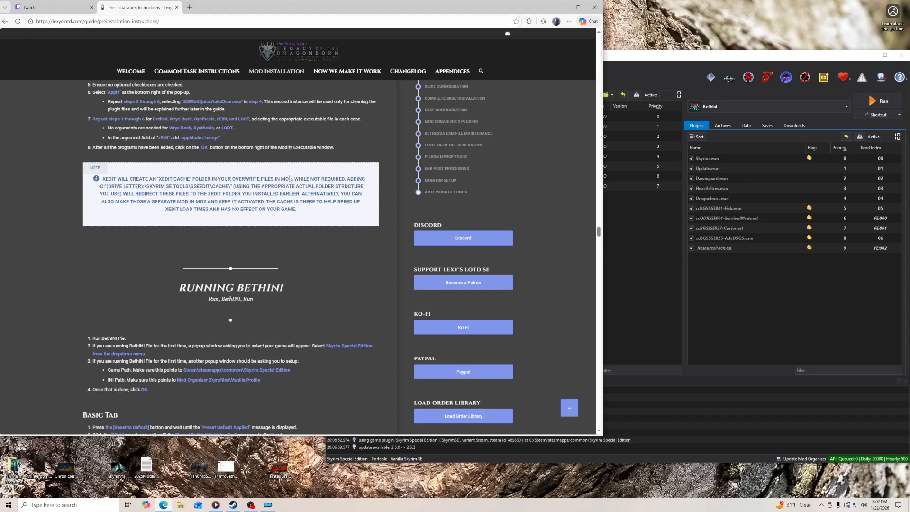
{"action": "scroll", "coordinate": [148, 242], "scroll_direction": "down", "scroll_amount": 3}
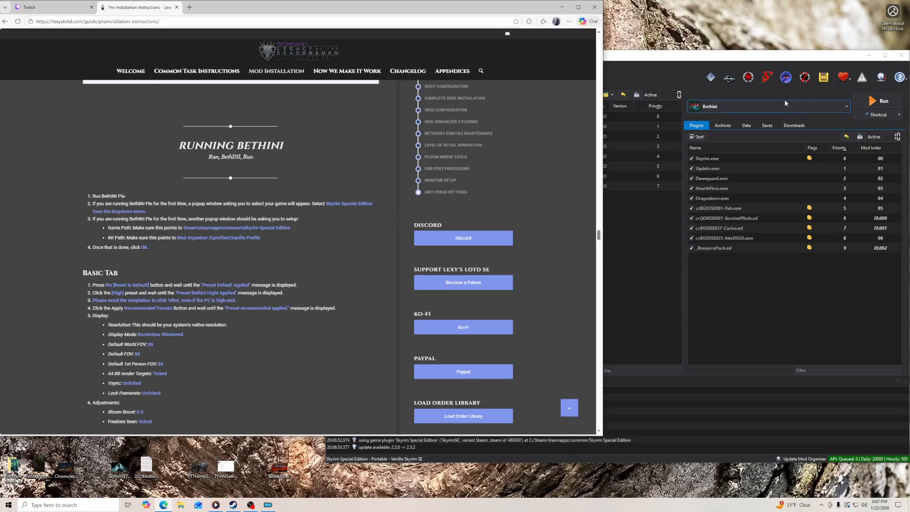
{"action": "left_click", "coordinate": [878, 101]}
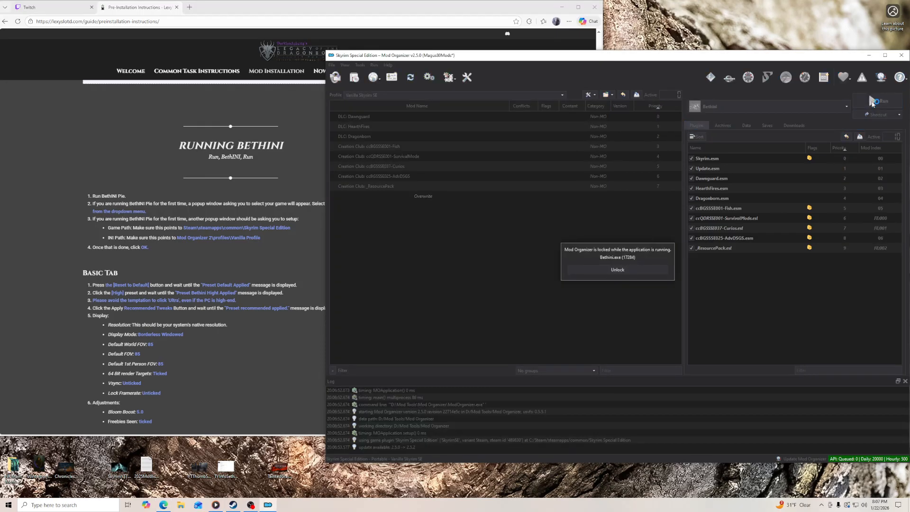
{"action": "left_click_drag", "start_coordinate": [136, 50], "coordinate": [258, 51]}
{"action": "left_click_drag", "start_coordinate": [186, 27], "coordinate": [490, 64]}
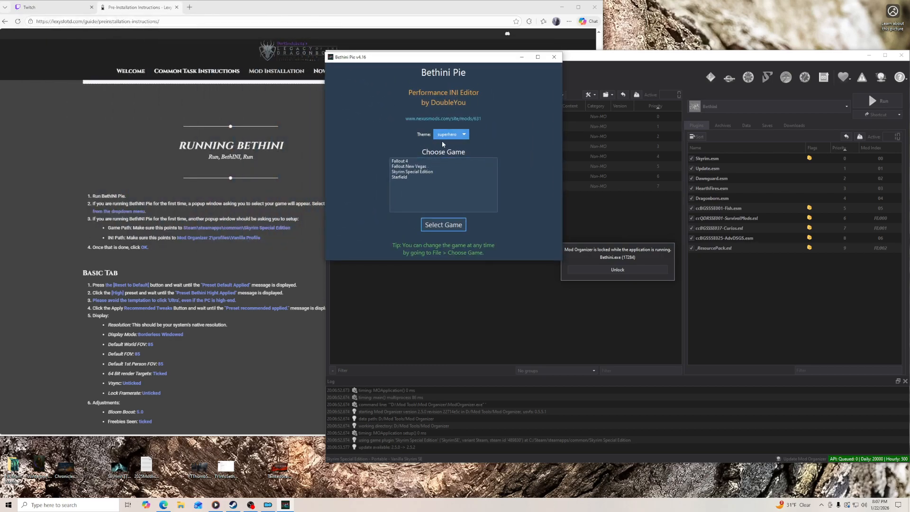
- Choose Skyrim Special Edition as Bethini's game and accept the preset game and INI paths
{"action": "left_click", "coordinate": [462, 136]}
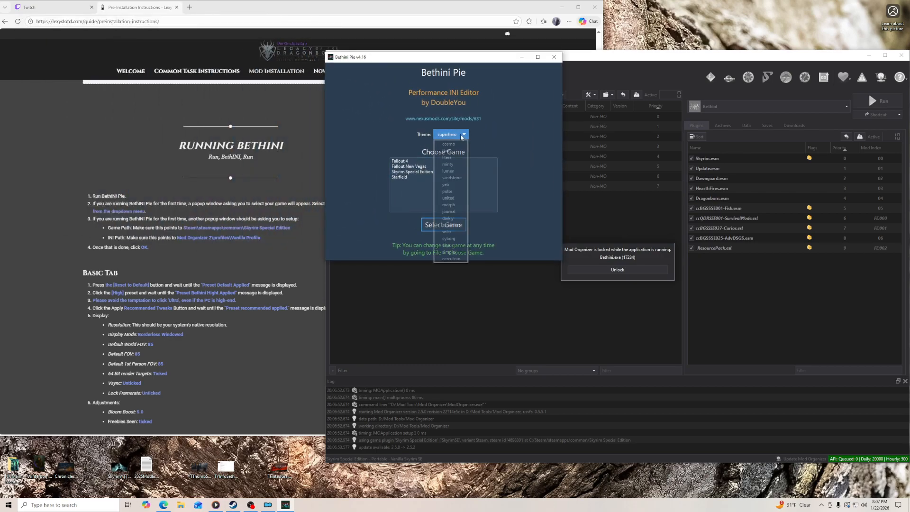
{"action": "left_click", "coordinate": [487, 142]}
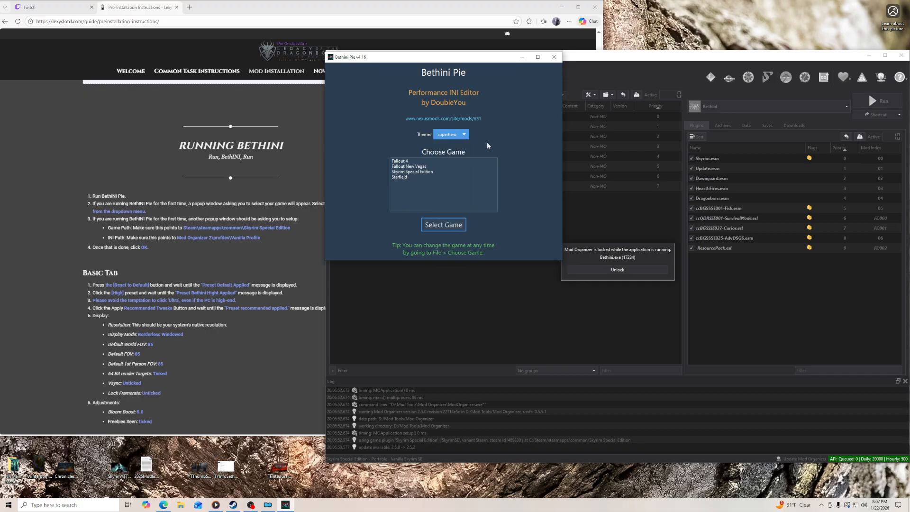
{"action": "left_click", "coordinate": [421, 172]}
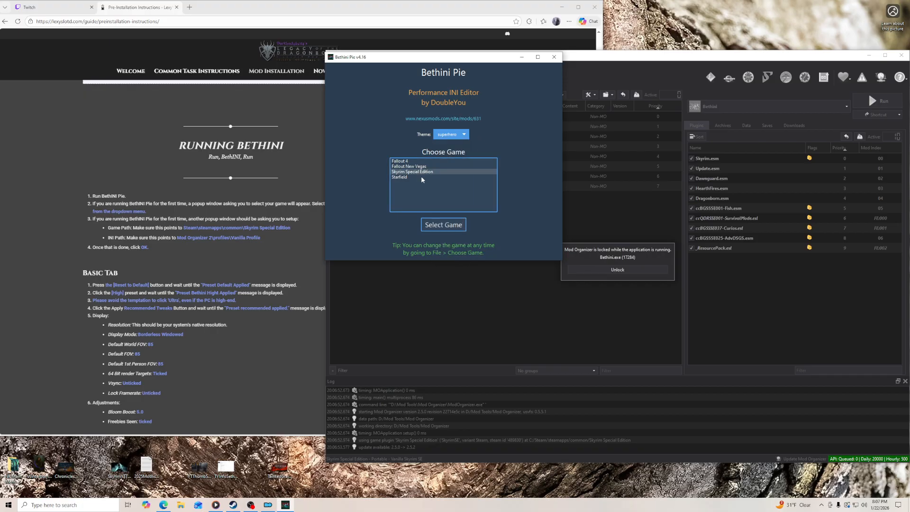
{"action": "left_click", "coordinate": [443, 227]}
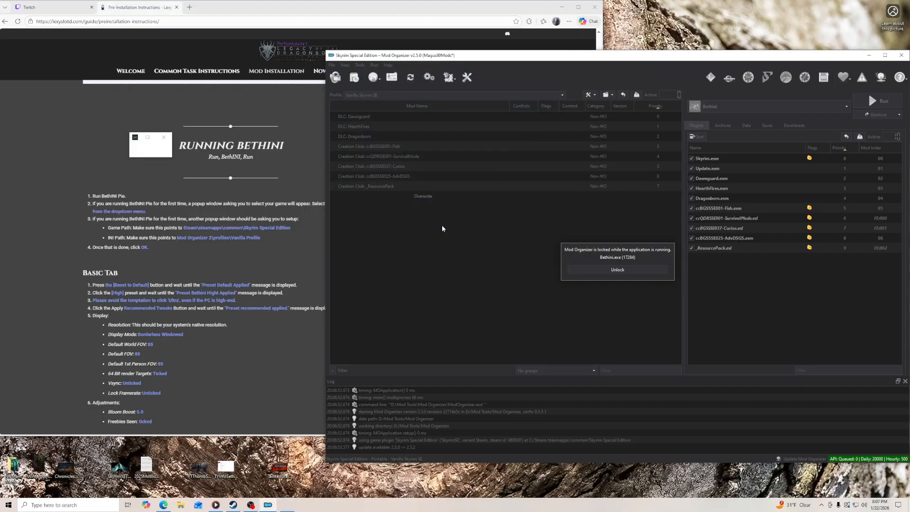
{"action": "left_click_drag", "start_coordinate": [495, 156], "coordinate": [498, 156]}
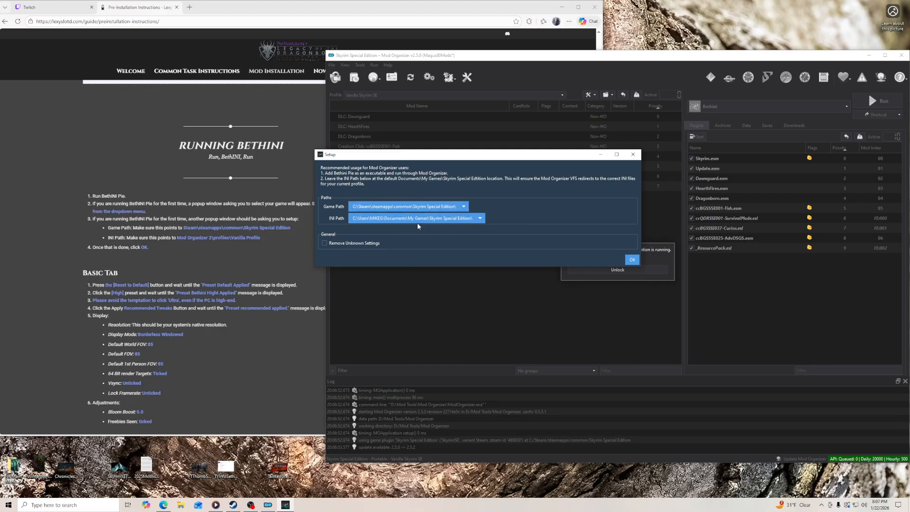
{"action": "left_click", "coordinate": [631, 260]}
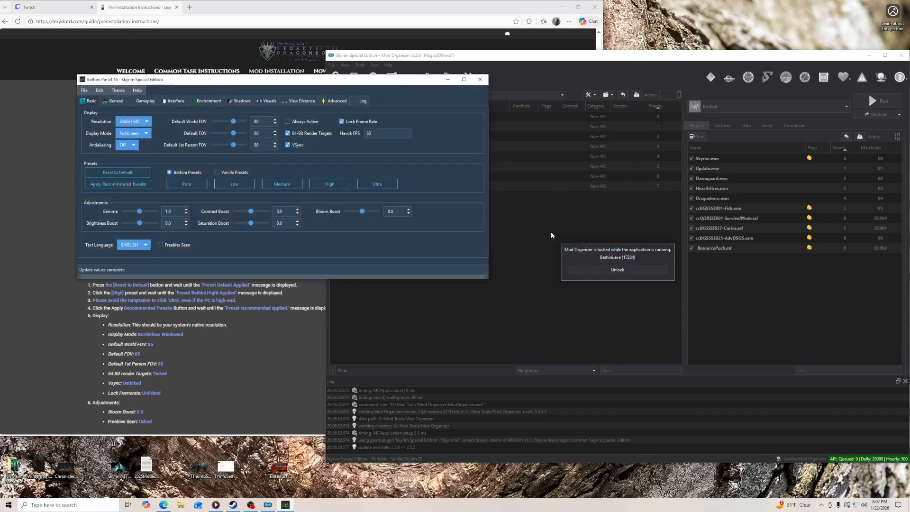
- Place the Bethini window beside the guide's Basic Tab instructions and reset the Basic settings to their defaults
{"action": "left_click_drag", "start_coordinate": [297, 75], "coordinate": [578, 154]}
{"action": "left_click_drag", "start_coordinate": [410, 155], "coordinate": [427, 121]}
{"action": "left_click", "coordinate": [390, 141]}
{"action": "left_click", "coordinate": [359, 143]}
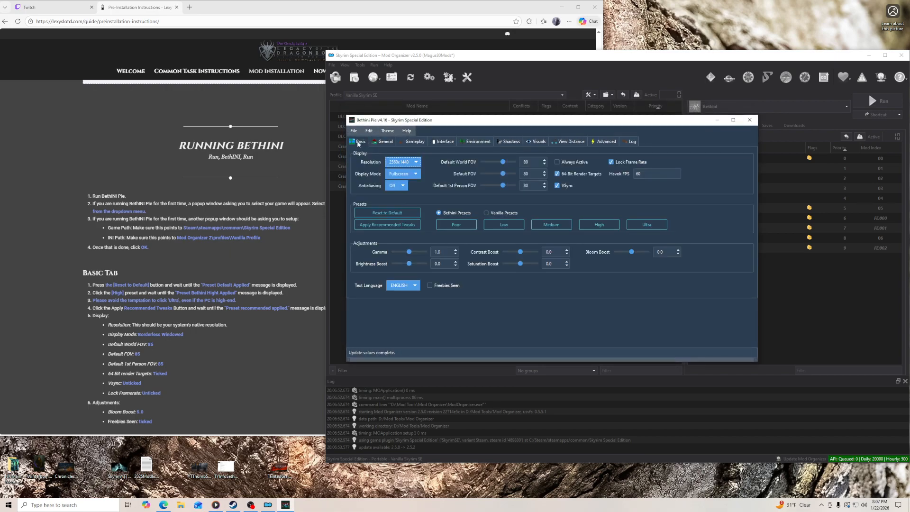
{"action": "scroll", "coordinate": [210, 238], "scroll_direction": "down", "scroll_amount": 3}
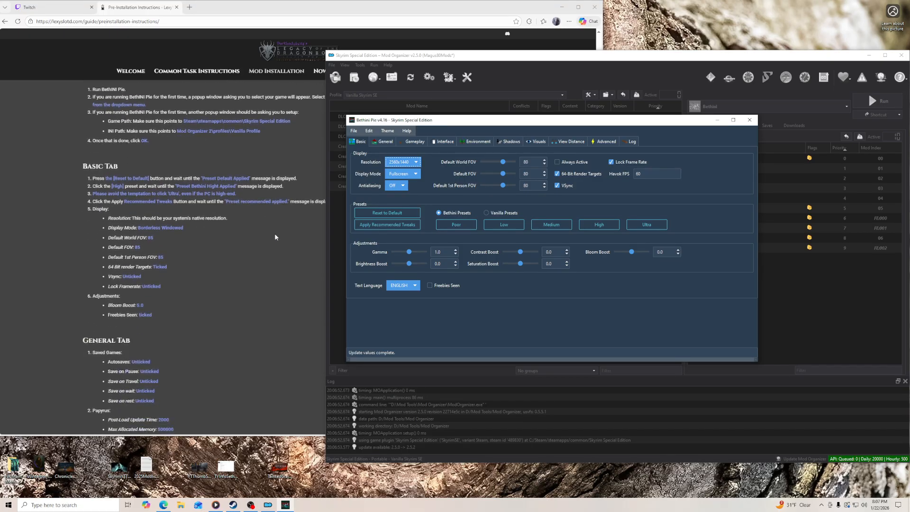
{"action": "left_click", "coordinate": [398, 214]}
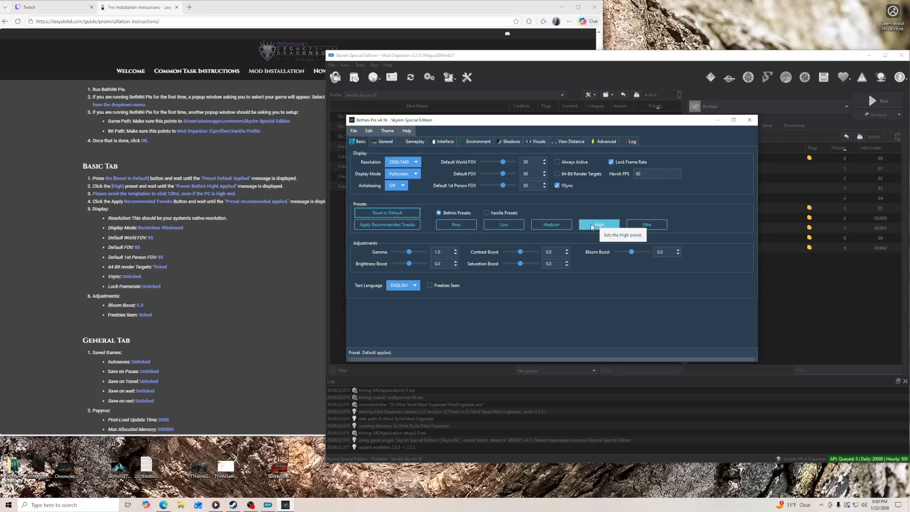
- Apply the Bethini High preset and then the recommended tweaks
{"action": "left_click", "coordinate": [592, 227]}
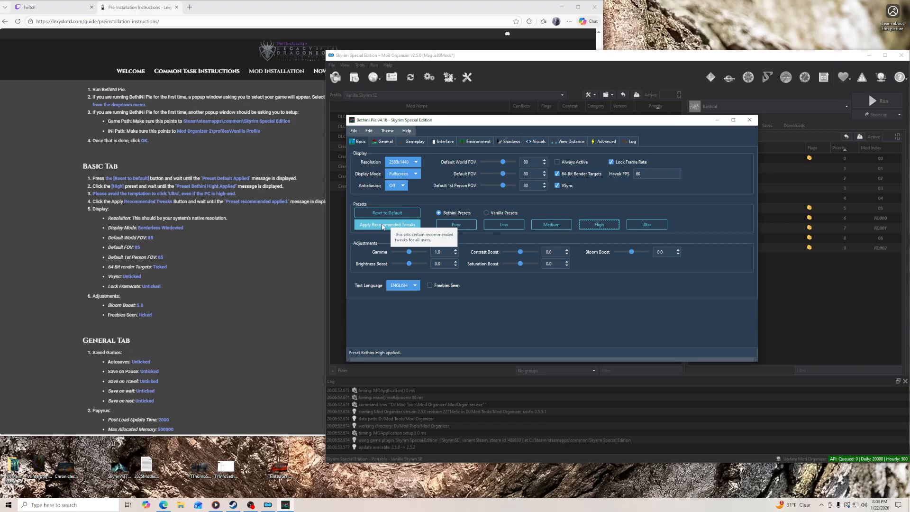
{"action": "left_click", "coordinate": [382, 226]}
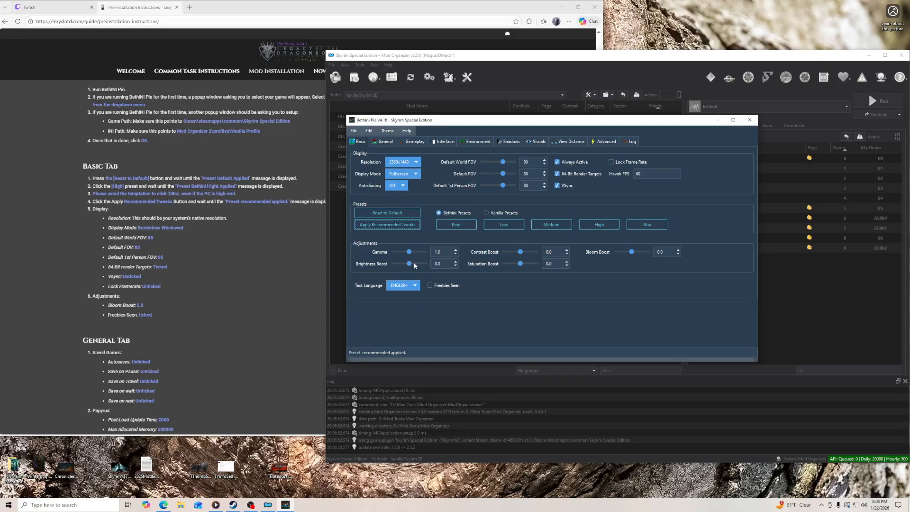
- Set the display mode to Borderless Windowed, keeping the 2560x1440 resolution and antialiasing off
{"action": "left_click", "coordinate": [417, 164]}
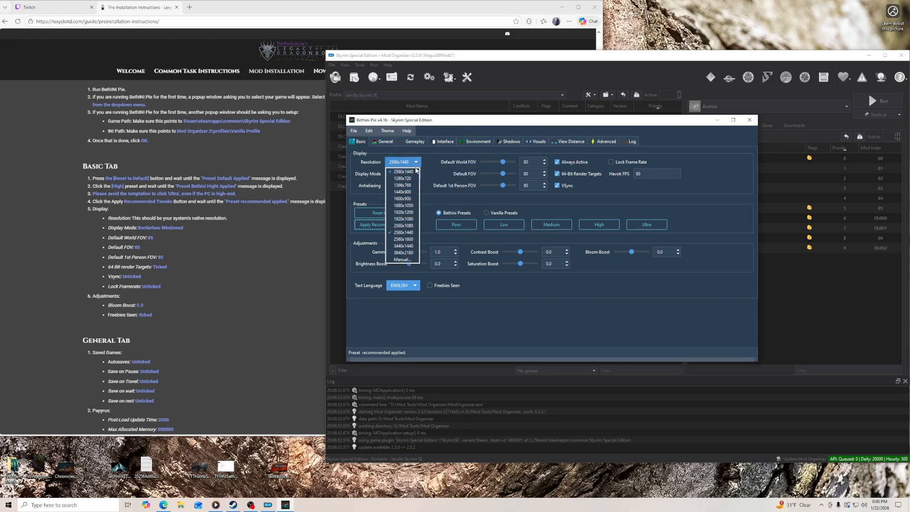
{"action": "left_click", "coordinate": [422, 164]}
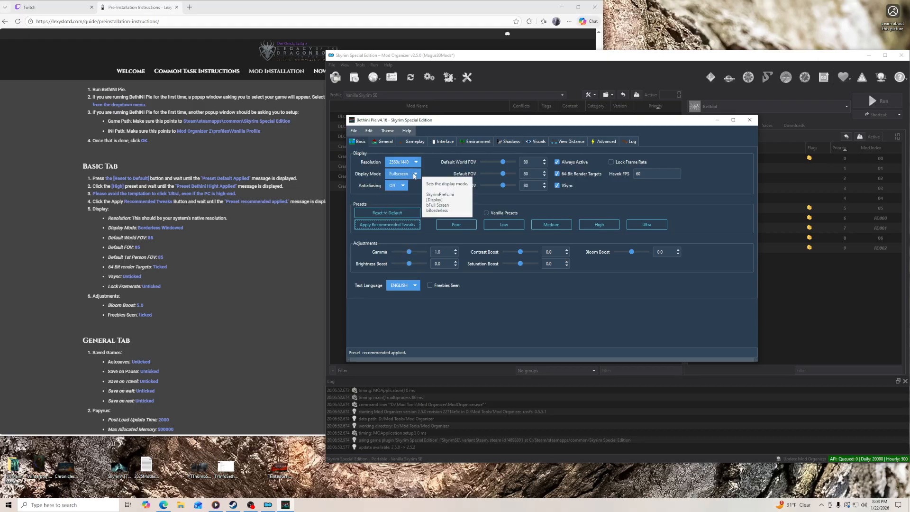
{"action": "left_click", "coordinate": [415, 175]}
{"action": "left_click", "coordinate": [404, 188]}
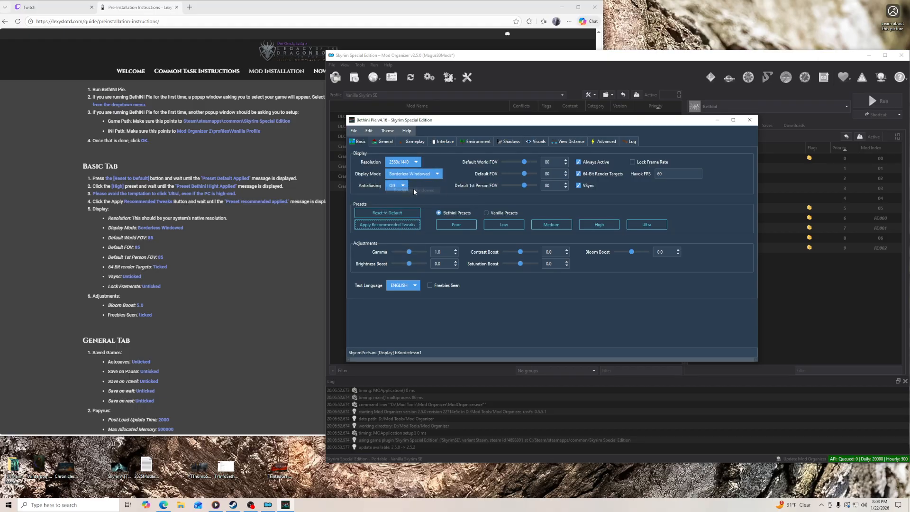
{"action": "left_click", "coordinate": [403, 186]}
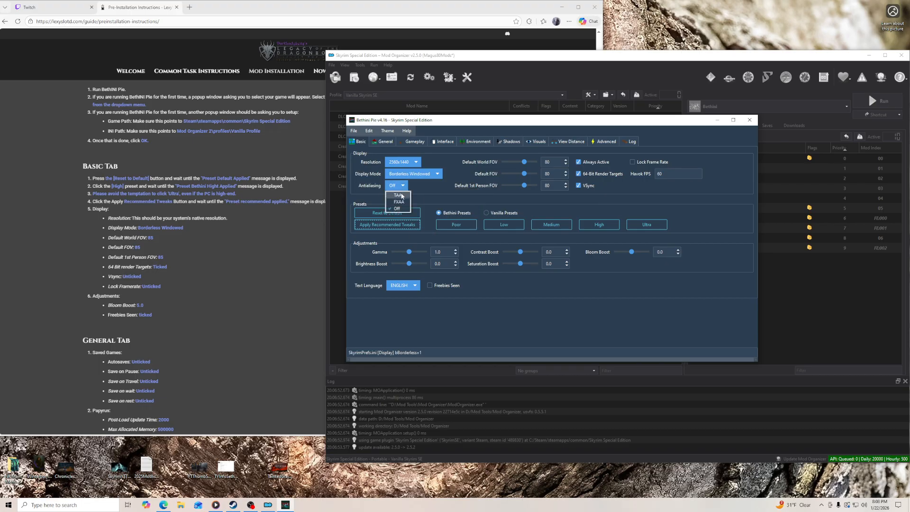
{"action": "left_click", "coordinate": [425, 188]}
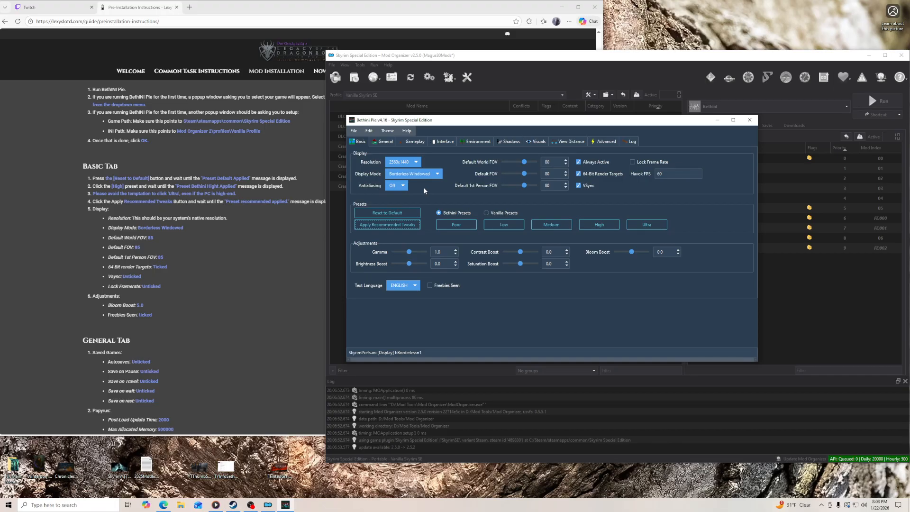
- Set the default world, default and first-person FOV to 85 and disable VSync
{"action": "double_click", "coordinate": [555, 161]}
{"action": "type", "text": "85"}
{"action": "key", "text": "Tab"}
{"action": "type", "text": "85"}
{"action": "key", "text": "Tab"}
{"action": "type", "text": "85"}
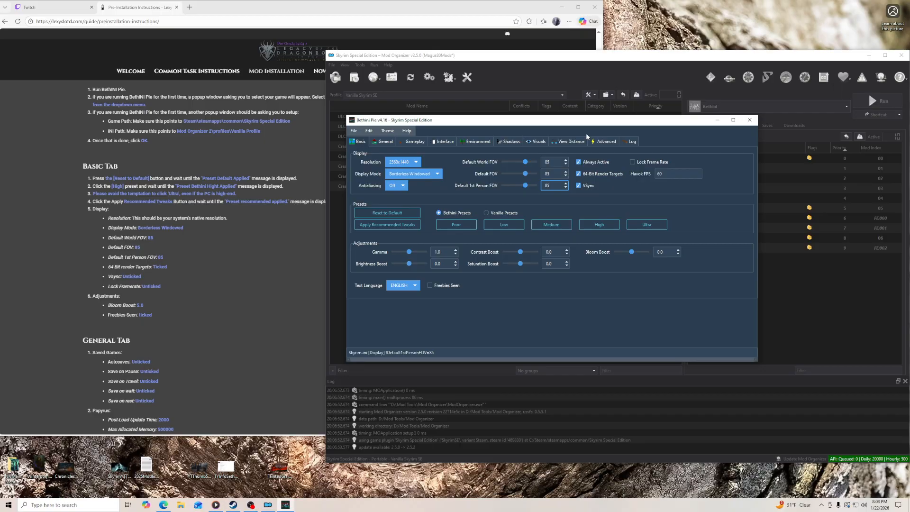
{"action": "left_click", "coordinate": [588, 187]}
{"action": "mouse_move", "coordinate": [600, 176]}
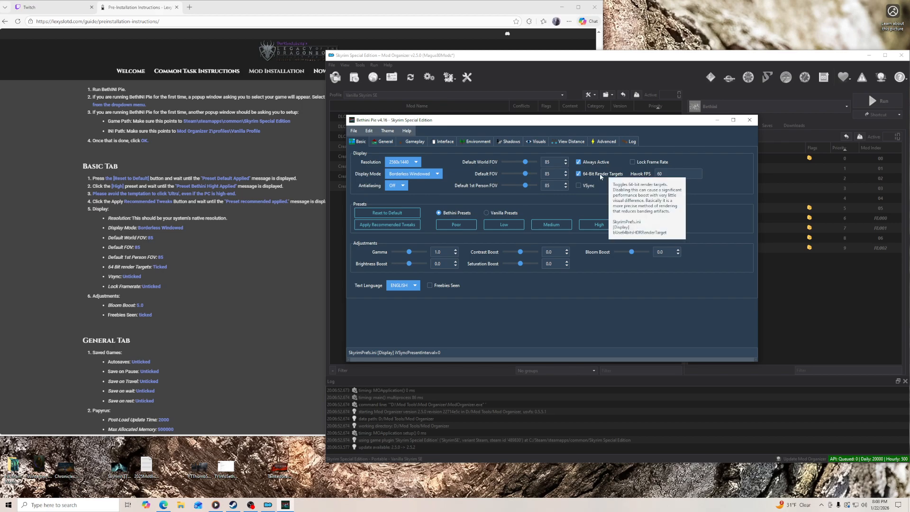
{"action": "mouse_move", "coordinate": [643, 164]}
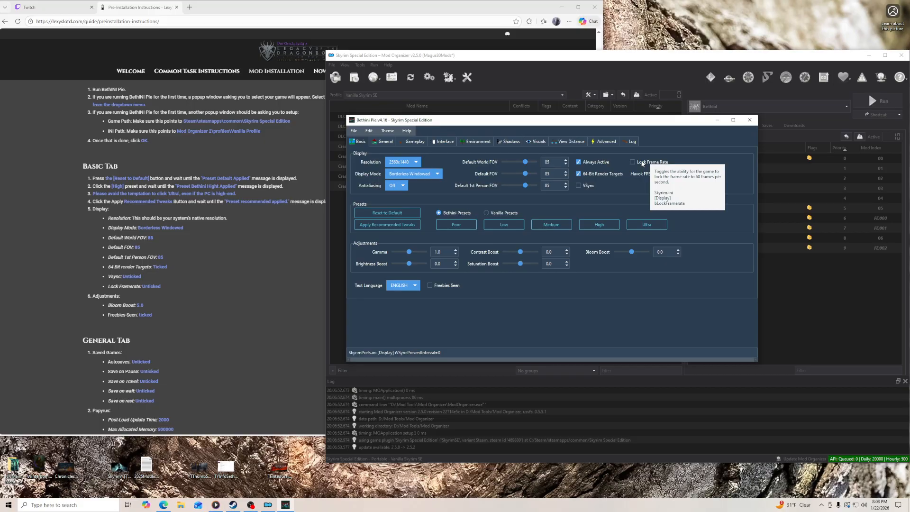
- Set Bloom Boost to 5.0 and enable Freebies Seen in the Basic settings
{"action": "left_click", "coordinate": [448, 252]}
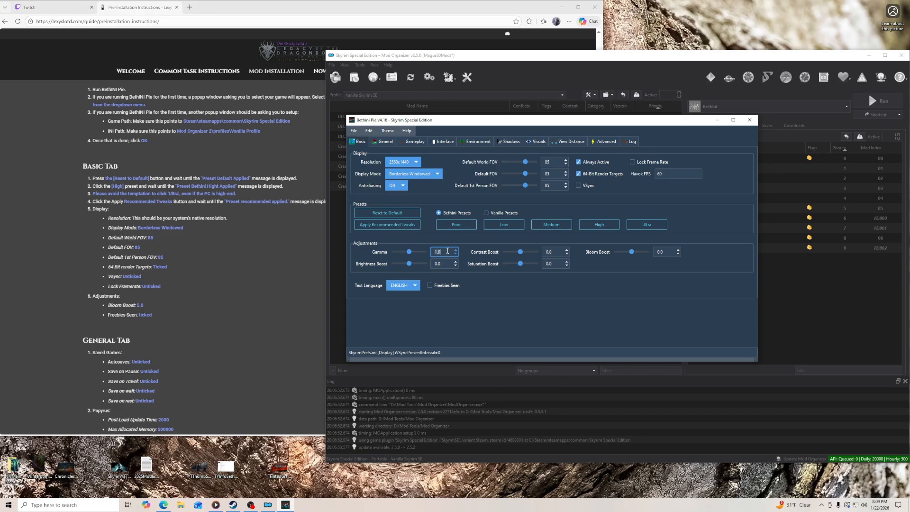
{"action": "left_click", "coordinate": [665, 251]}
{"action": "double_click", "coordinate": [665, 251]}
{"action": "type", "text": "5.0"}
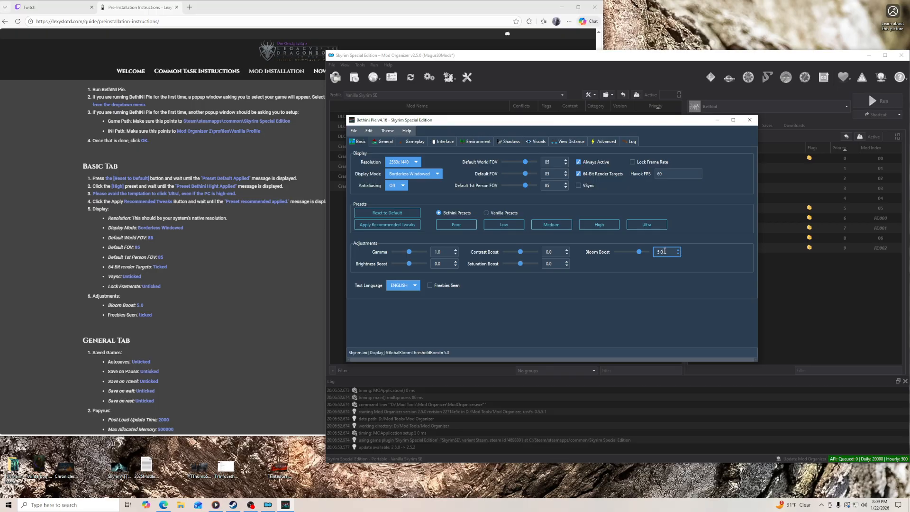
{"action": "left_click", "coordinate": [438, 287]}
- Following the guide's General Tab section, disable Autosaves, Save on Travel, Save on Rest and Save on Wait
{"action": "scroll", "coordinate": [287, 281], "scroll_direction": "down", "scroll_amount": 3}
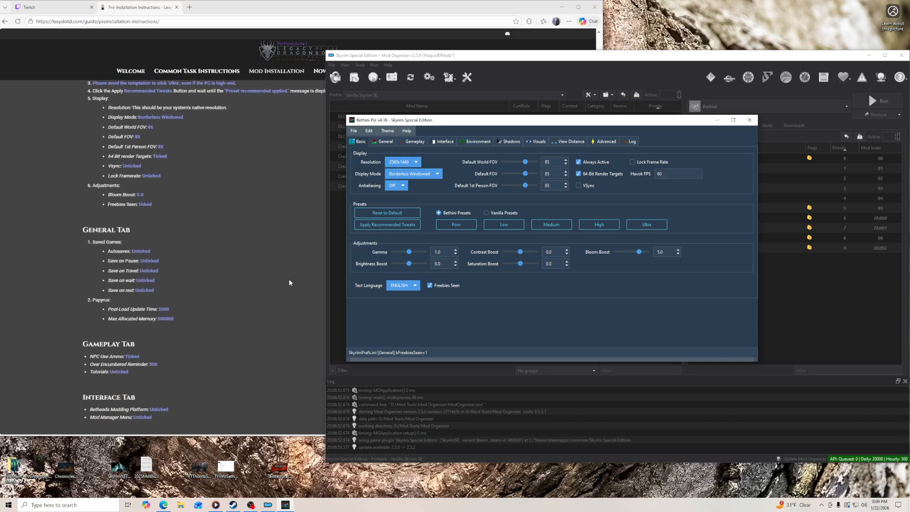
{"action": "scroll", "coordinate": [187, 181], "scroll_direction": "up", "scroll_amount": 2}
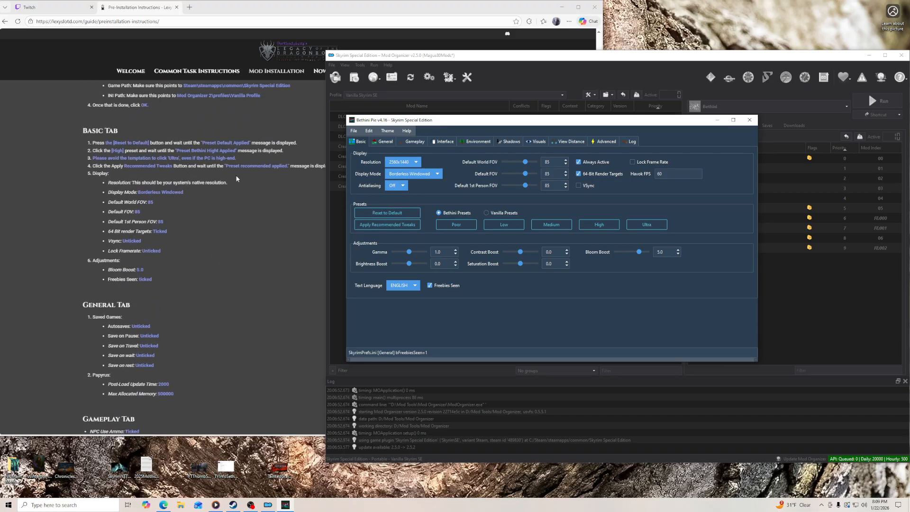
{"action": "scroll", "coordinate": [255, 222], "scroll_direction": "down", "scroll_amount": 4}
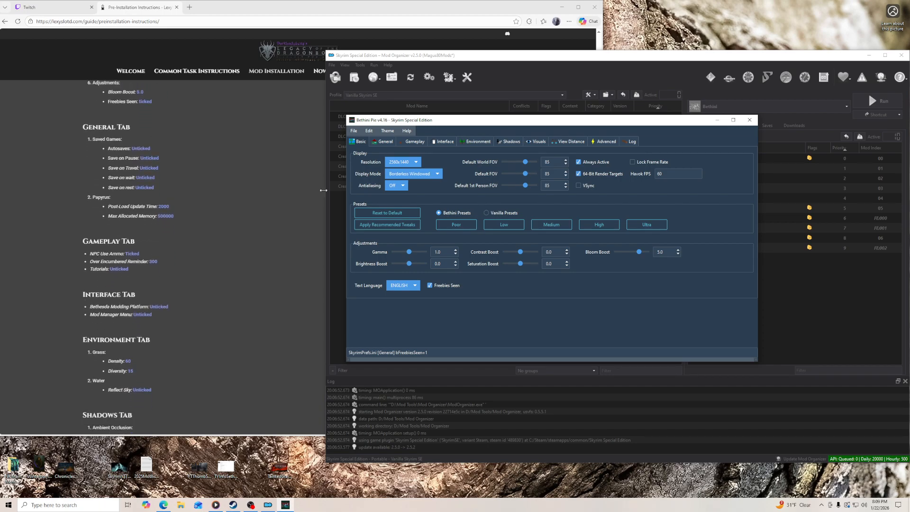
{"action": "left_click", "coordinate": [384, 141]}
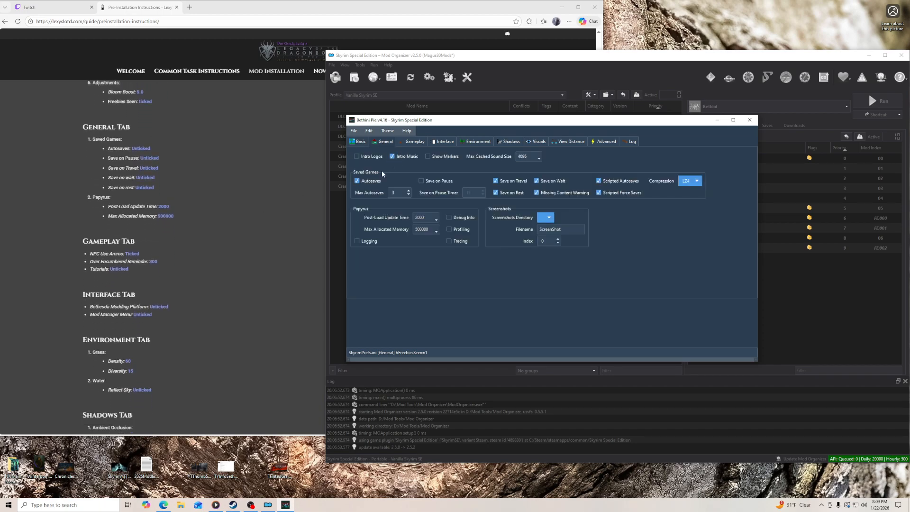
{"action": "left_click", "coordinate": [365, 183]}
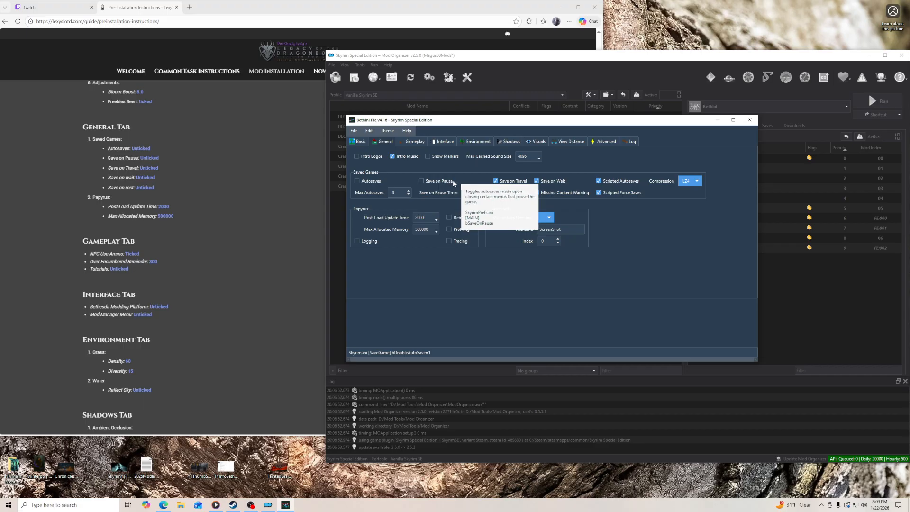
{"action": "left_click", "coordinate": [506, 181]}
{"action": "left_click", "coordinate": [506, 195]}
{"action": "left_click", "coordinate": [545, 183]}
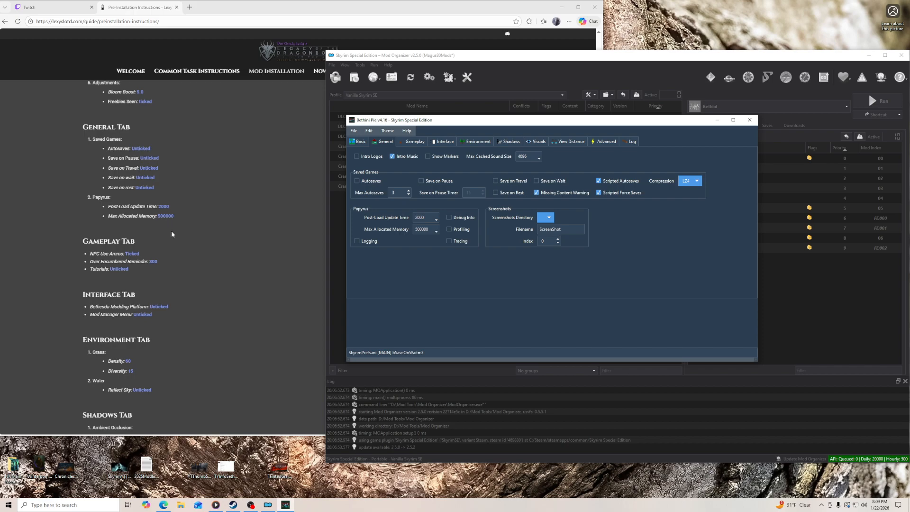
- In the Gameplay settings, enable NPCs Use Ammo, set the Over-Encumbered Reminder to 300 and disable Tutorials
{"action": "left_click", "coordinate": [415, 141]}
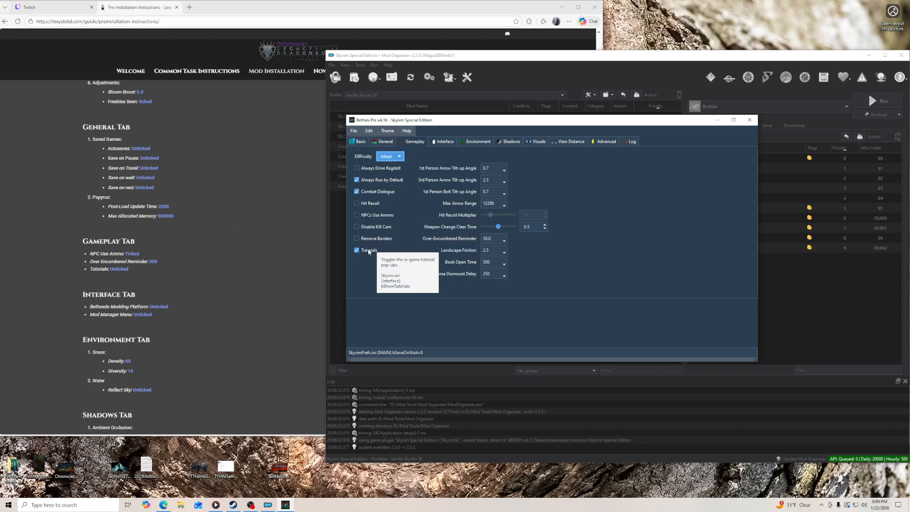
{"action": "left_click", "coordinate": [371, 216]}
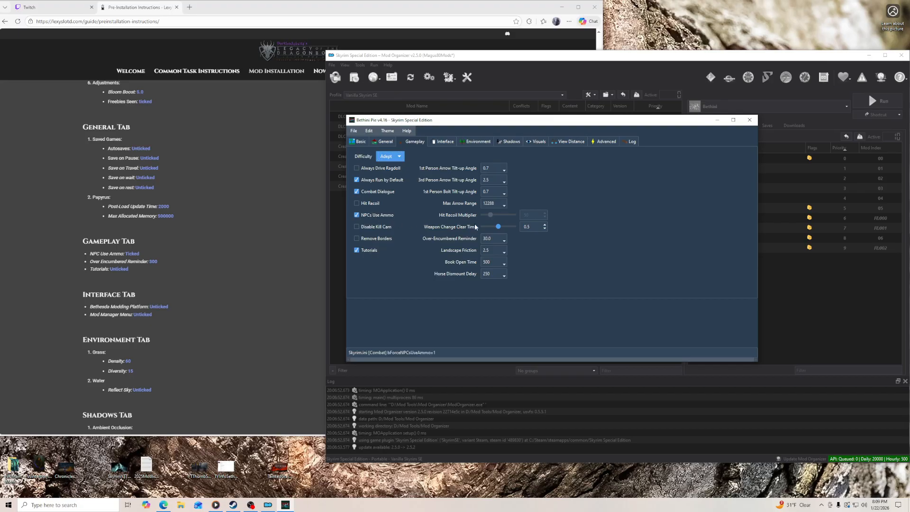
{"action": "left_click", "coordinate": [500, 241]}
{"action": "left_click", "coordinate": [494, 252]}
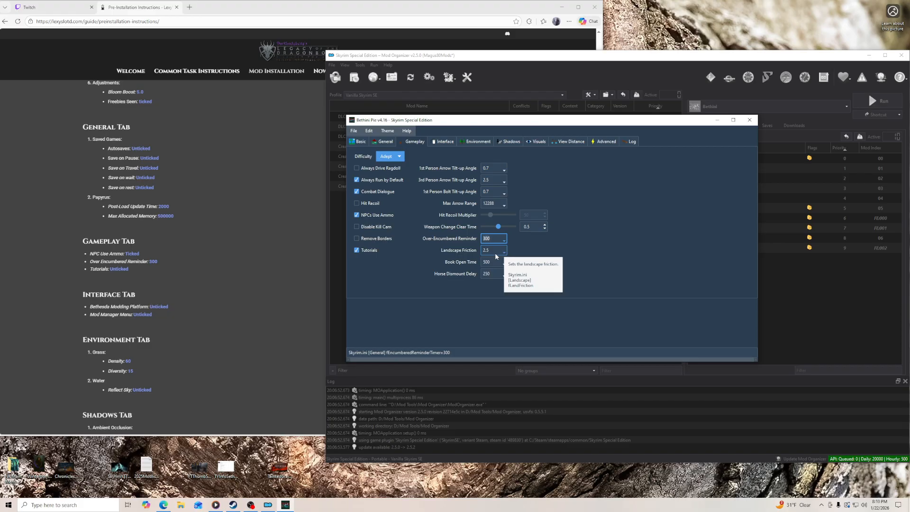
{"action": "left_click", "coordinate": [369, 252]}
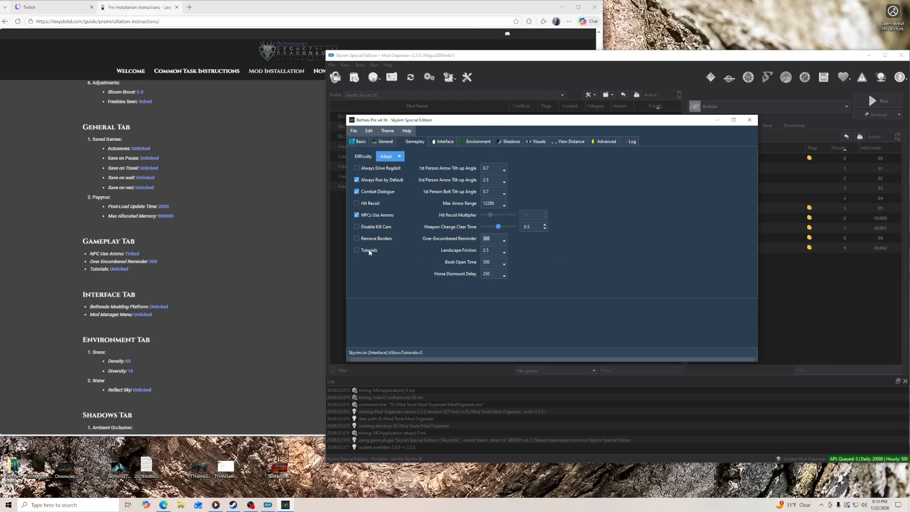
- Disable Bethesda Modding Platform and Mod Manager Menu in the Interface settings
{"action": "scroll", "coordinate": [277, 257], "scroll_direction": "down", "scroll_amount": 4}
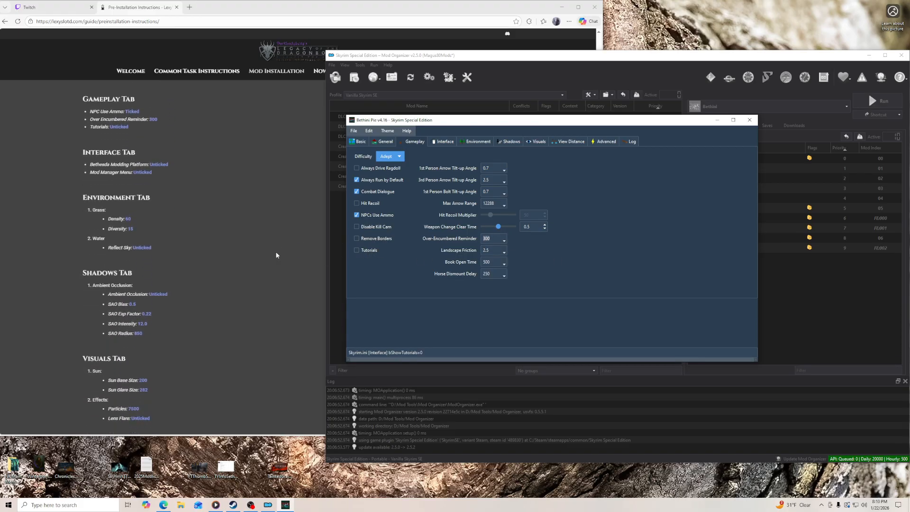
{"action": "left_click", "coordinate": [448, 143]}
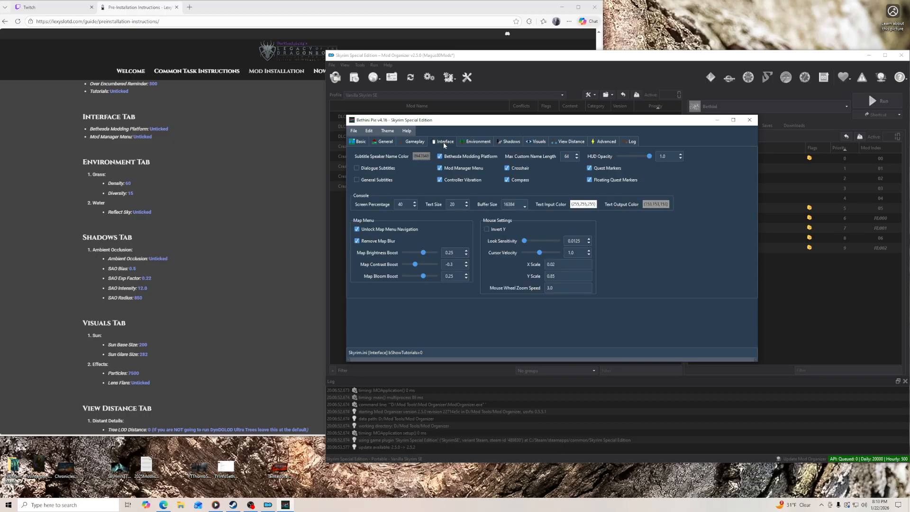
{"action": "left_click", "coordinate": [449, 157]}
{"action": "left_click", "coordinate": [452, 169]}
- In the Environment settings, set the grass density to 60 and turn off Reflect Sky for water
{"action": "left_click", "coordinate": [474, 143]}
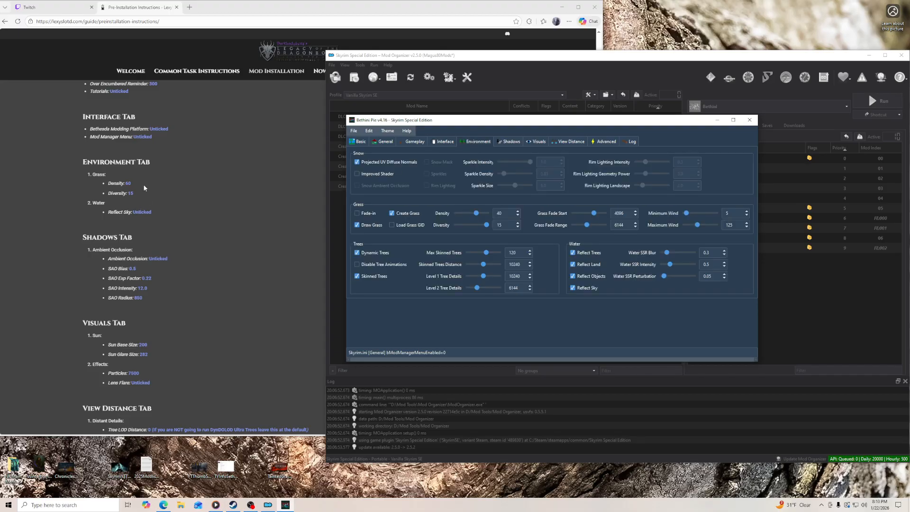
{"action": "left_click", "coordinate": [507, 213]}
{"action": "double_click", "coordinate": [507, 212]}
{"action": "type", "text": "60"}
{"action": "left_click", "coordinate": [507, 226]}
{"action": "left_click", "coordinate": [582, 291]}
- Disable Ambient Occlusion in the Shadows settings and set SAO Bias to 0.5
{"action": "left_click", "coordinate": [510, 141]}
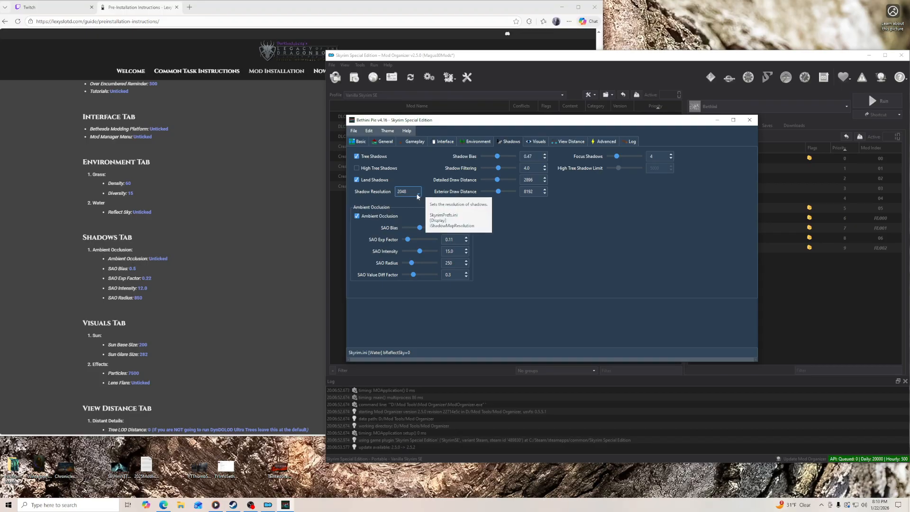
{"action": "left_click", "coordinate": [370, 218]}
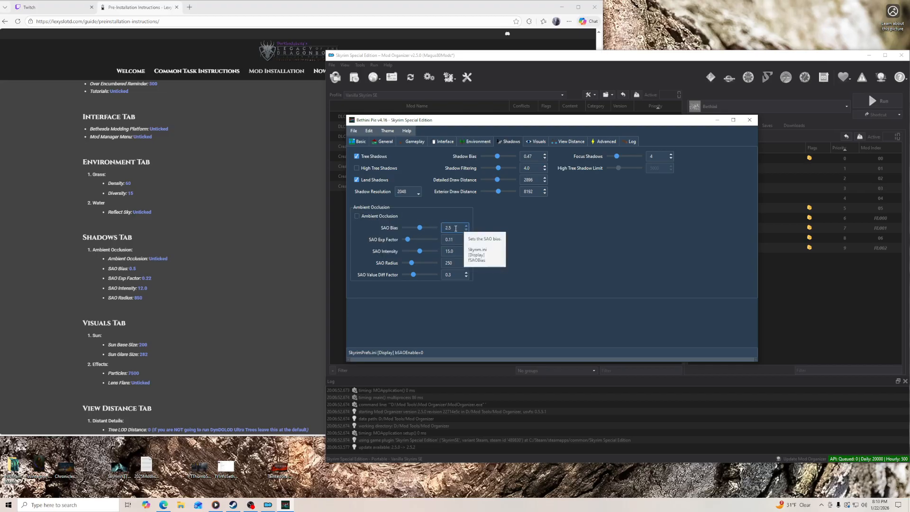
{"action": "left_click", "coordinate": [456, 229]}
{"action": "key", "text": "BackSpace"}
{"action": "key", "text": "BackSpace"}
{"action": "key", "text": "BackSpace"}
{"action": "type", "text": "0"}
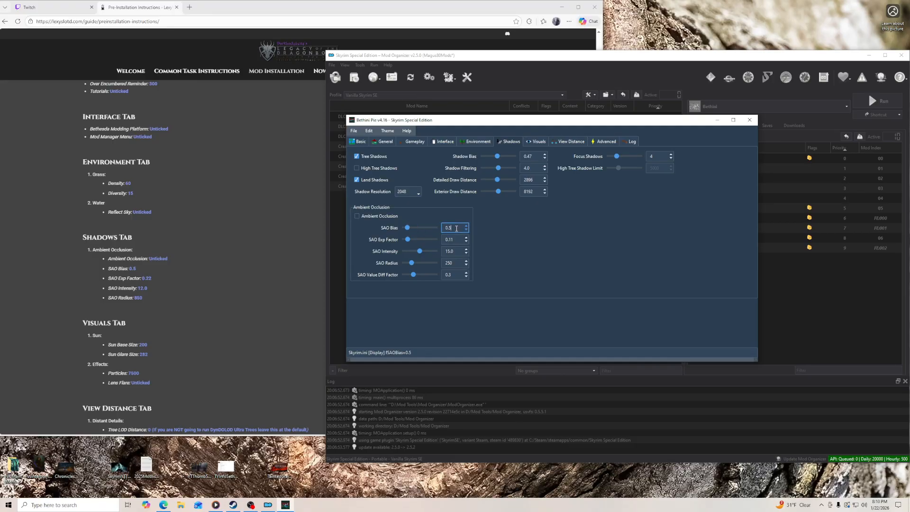
{"action": "type", "text": ".5"}
- Set SAO Exp Factor to 0.22, SAO Intensity to 12 and SAO Radius to 850
{"action": "key", "text": "Tab"}
{"action": "type", "text": "0.2"}
{"action": "key", "text": "Tab"}
{"action": "type", "text": "12"}
{"action": "key", "text": "Tab"}
{"action": "type", "text": "850"}
- In the Visuals settings, set Sun Base Size to 200 and Sun Glare Size to 282
{"action": "scroll", "coordinate": [274, 275], "scroll_direction": "down", "scroll_amount": 3}
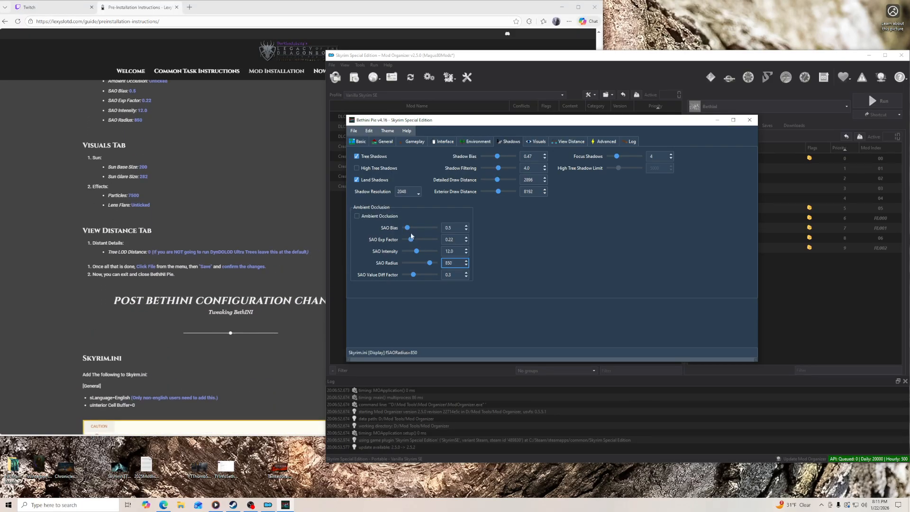
{"action": "left_click", "coordinate": [537, 142]}
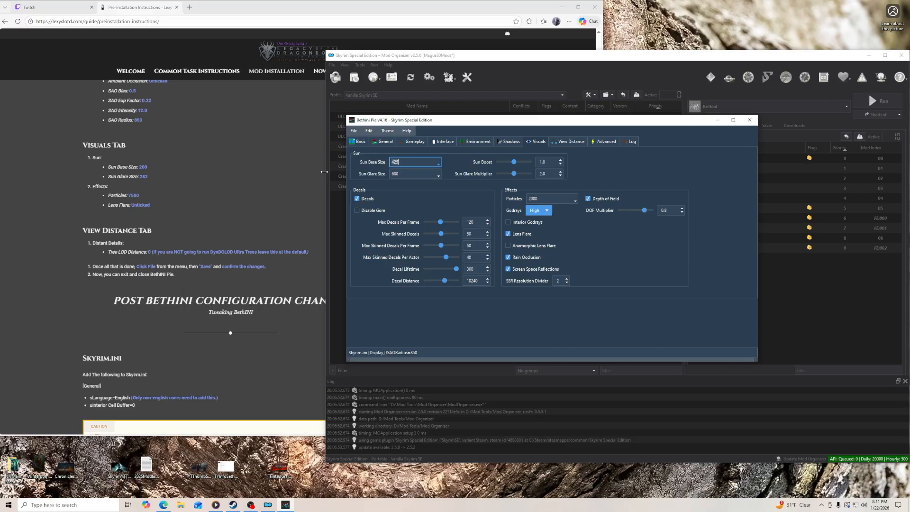
{"action": "type", "text": "200"}
{"action": "key", "text": "Tab"}
{"action": "type", "text": "28"}
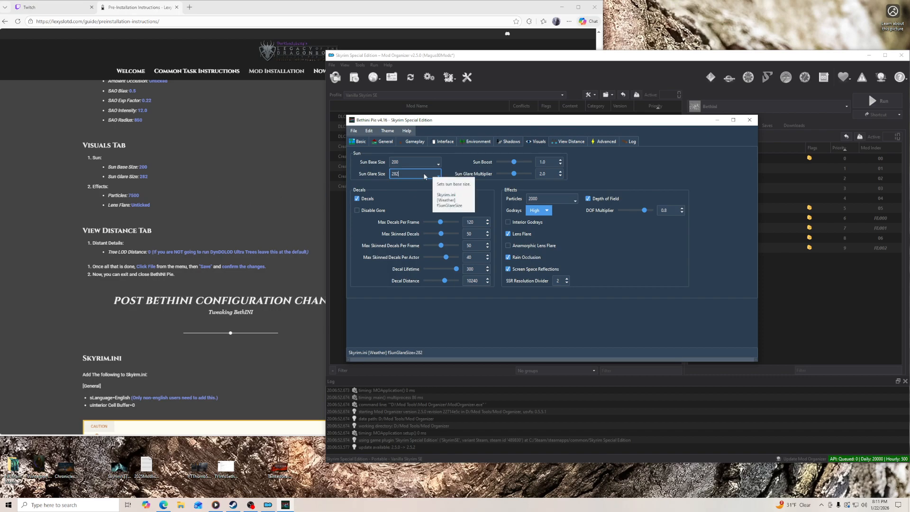
- Set the Particles effect value to 7500 and disable Lens Flare
{"action": "left_click", "coordinate": [574, 202]}
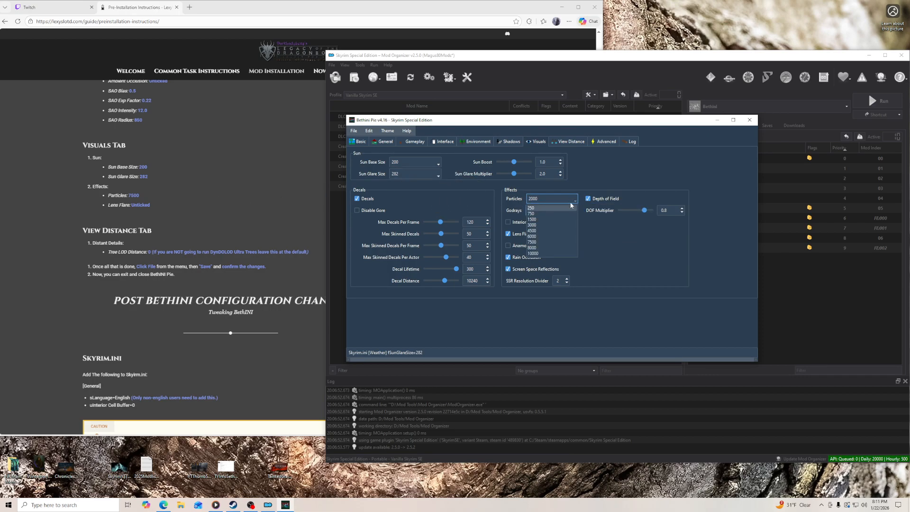
{"action": "left_click", "coordinate": [548, 242]}
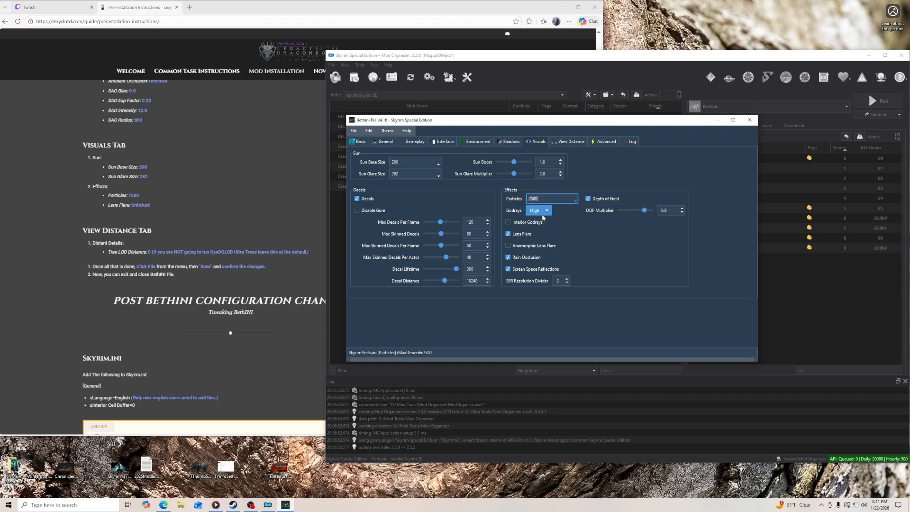
{"action": "left_click", "coordinate": [519, 234]}
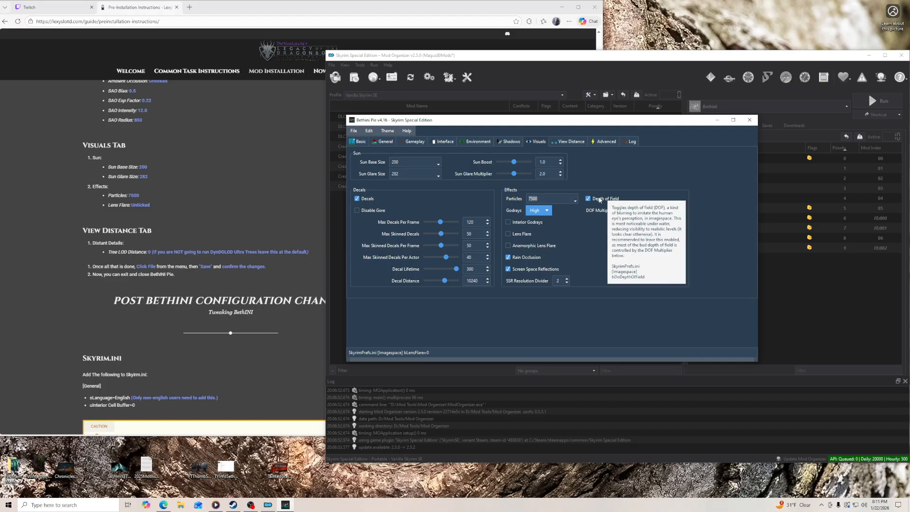
- In the View Distance settings, set Tree LOD Distance to 0 under Distant Details
{"action": "left_click", "coordinate": [567, 143]}
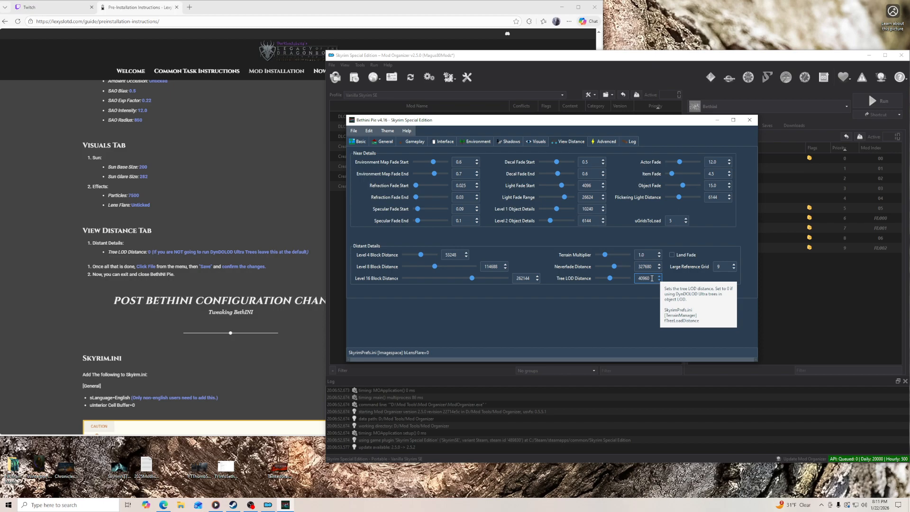
{"action": "double_click", "coordinate": [652, 279]}
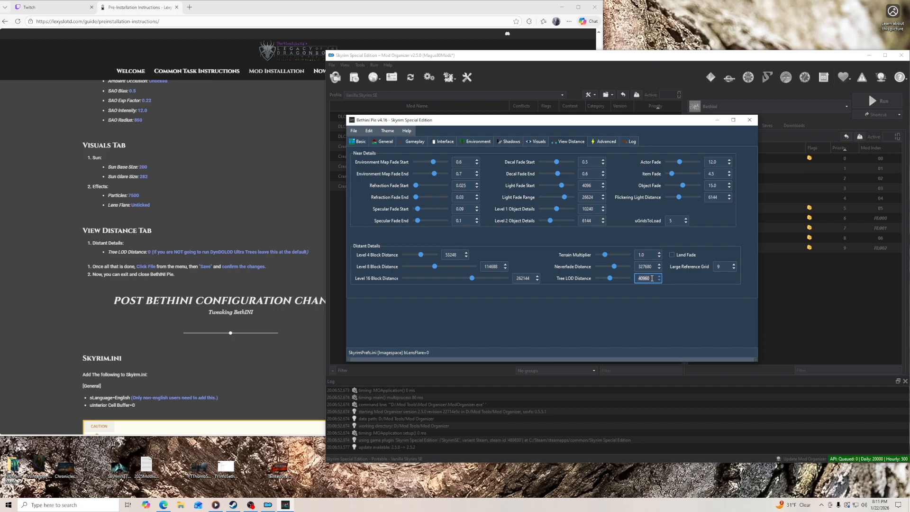
{"action": "type", "text": "0"}
- Save the changes to both SkyrimPrefs.ini and Skyrim.ini and exit Bethini
{"action": "left_click", "coordinate": [354, 131]}
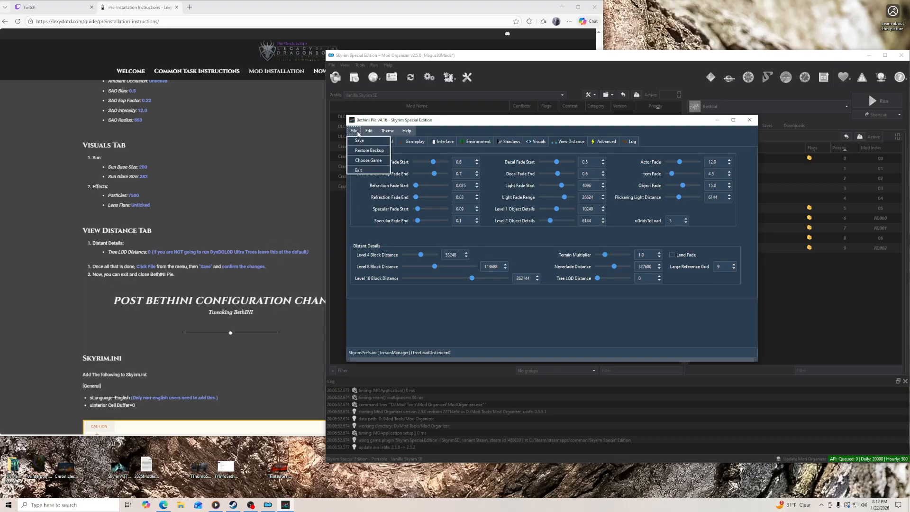
{"action": "left_click", "coordinate": [362, 141]}
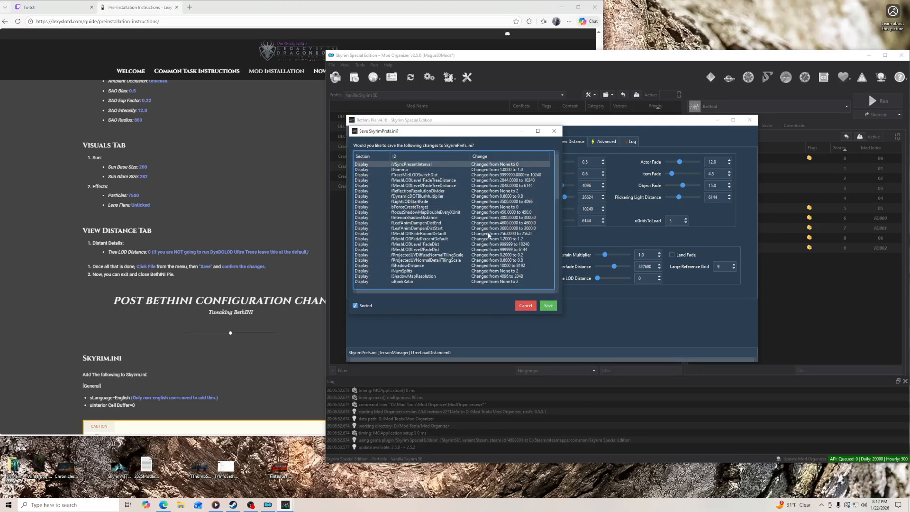
{"action": "left_click", "coordinate": [549, 306]}
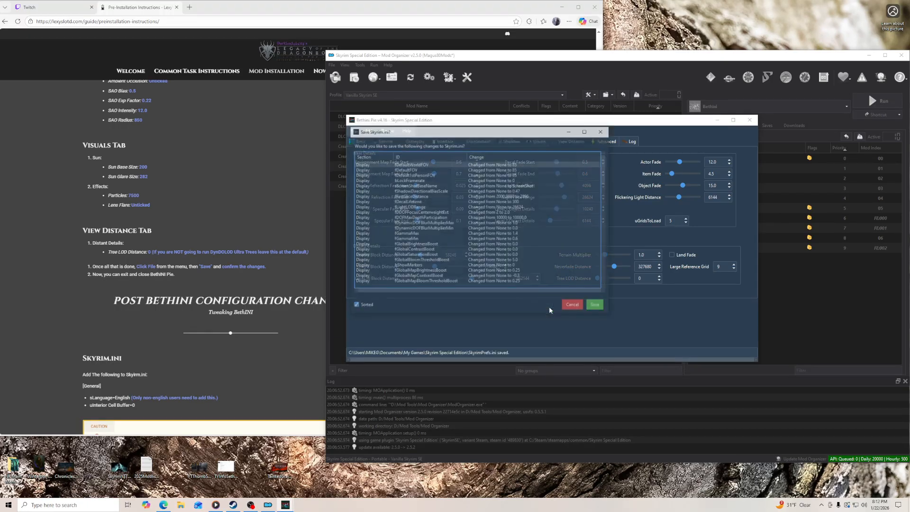
{"action": "left_click", "coordinate": [597, 306]}
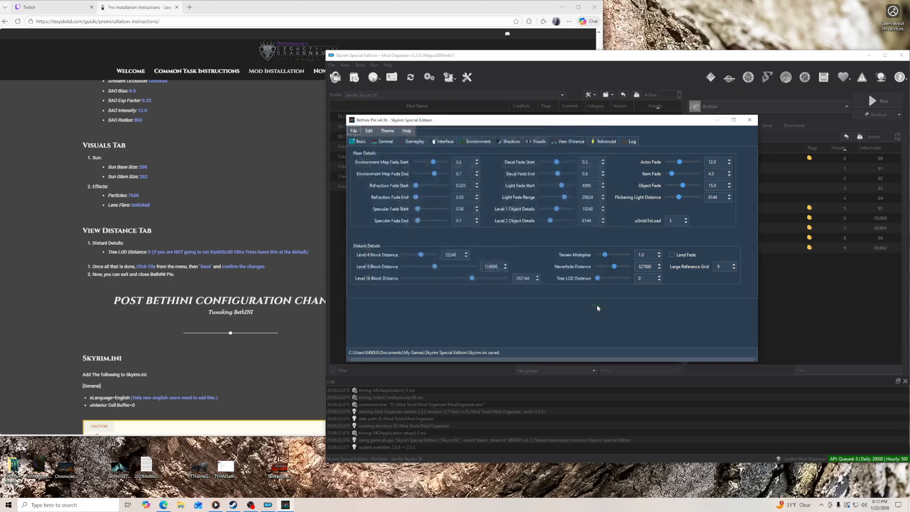
{"action": "left_click", "coordinate": [355, 131]}
{"action": "left_click", "coordinate": [359, 169]}
{"action": "left_click", "coordinate": [425, 174]}
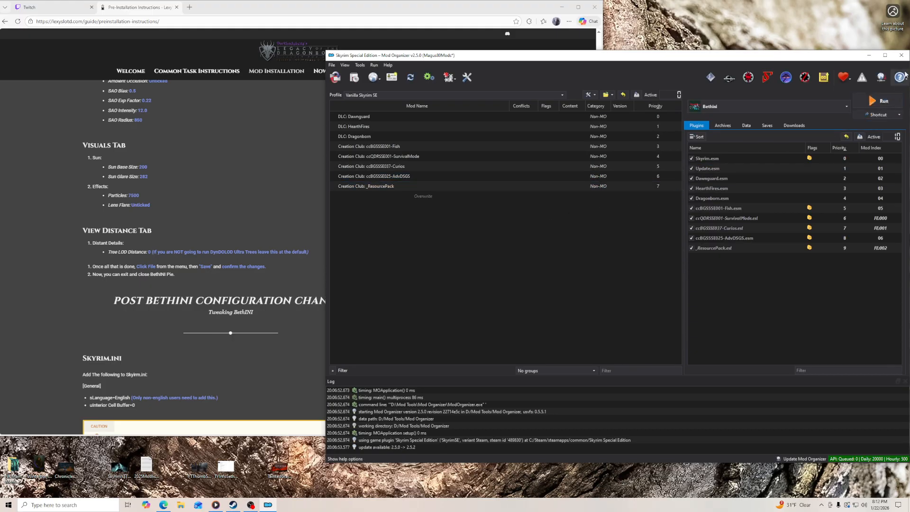
- Close and relaunch Mod Organizer, and bring up the guide's Post Bethini Configuration Changes section in the browser
{"action": "left_click", "coordinate": [902, 55]}
{"action": "left_click", "coordinate": [565, 9]}
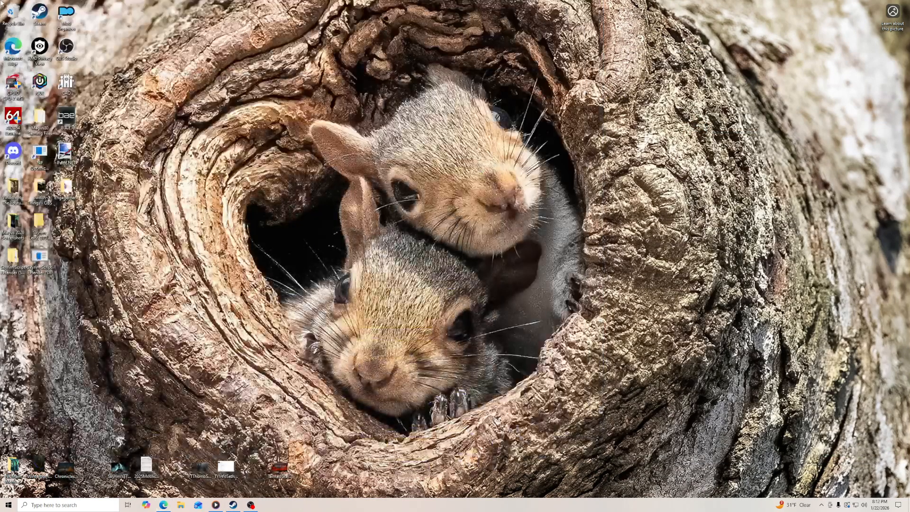
{"action": "double_click", "coordinate": [66, 16]}
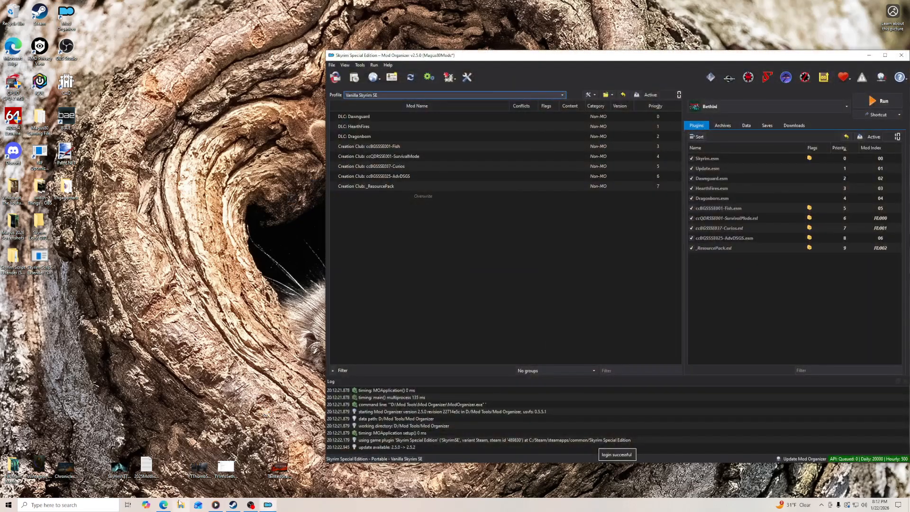
{"action": "left_click", "coordinate": [164, 505]}
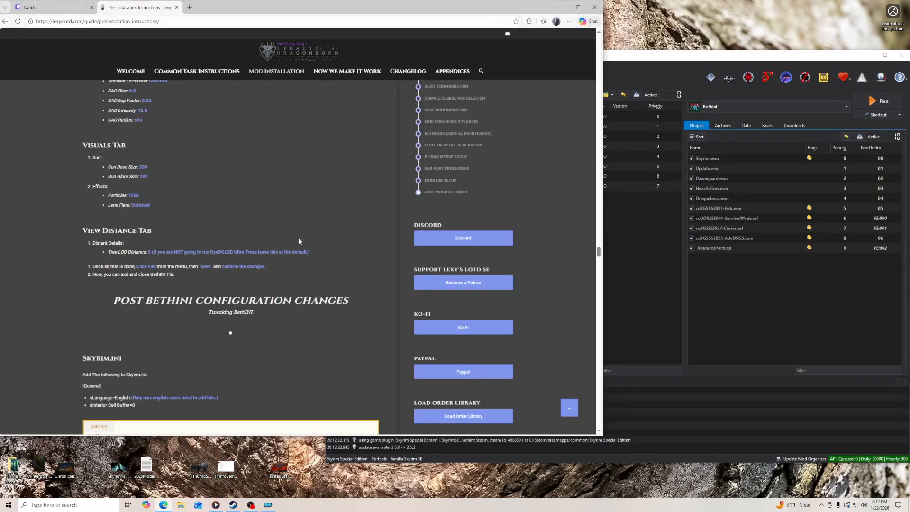
{"action": "scroll", "coordinate": [300, 241], "scroll_direction": "down", "scroll_amount": 3}
{"action": "scroll", "coordinate": [256, 238], "scroll_direction": "down", "scroll_amount": 1}
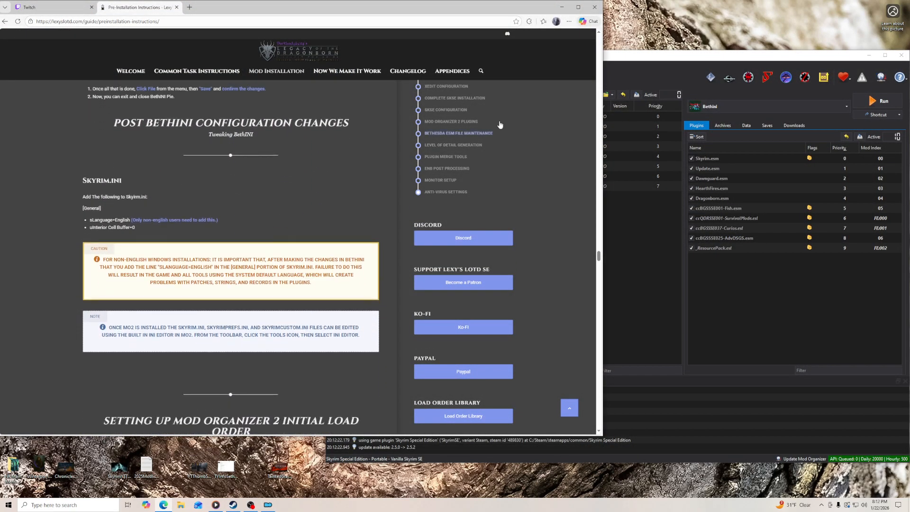
- Open the INI Editor tool in Mod Organizer and enlarge its window to show more of skyrim.ini
{"action": "left_click", "coordinate": [631, 63]}
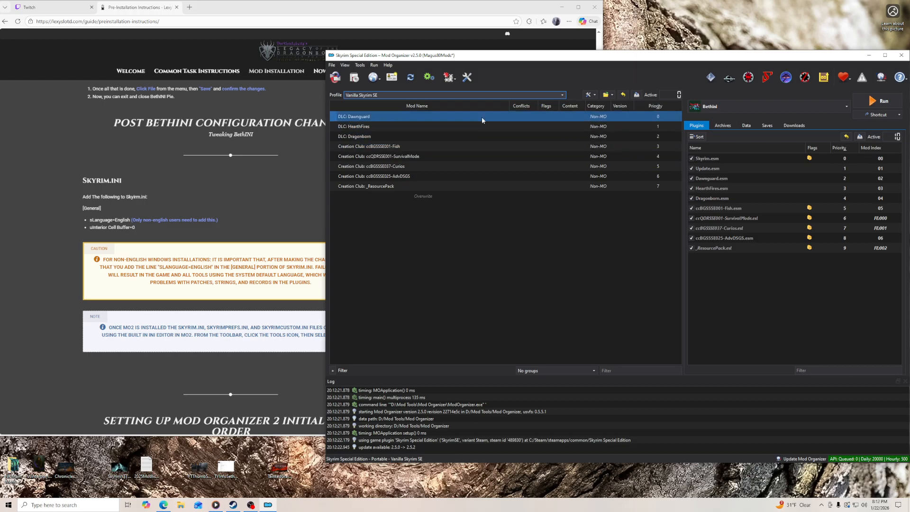
{"action": "left_click", "coordinate": [453, 79]}
{"action": "left_click", "coordinate": [469, 105]}
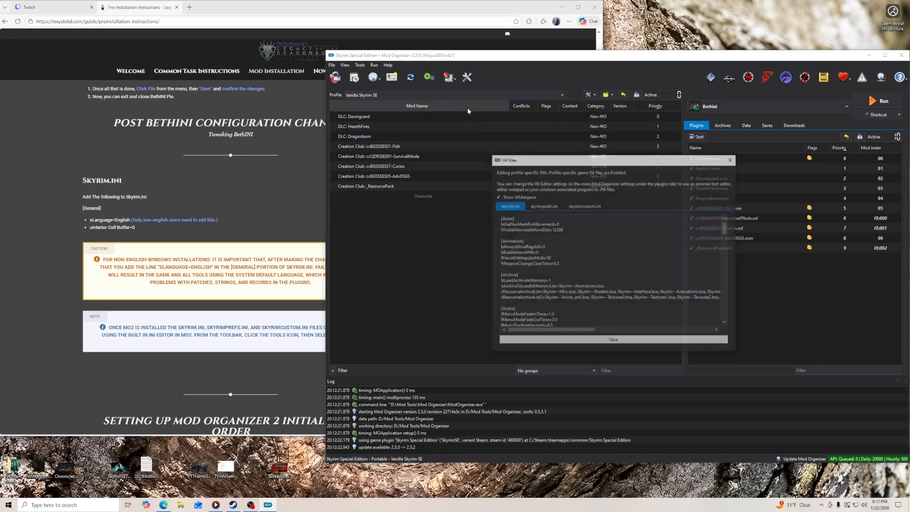
{"action": "left_click_drag", "start_coordinate": [573, 154], "coordinate": [546, 62]}
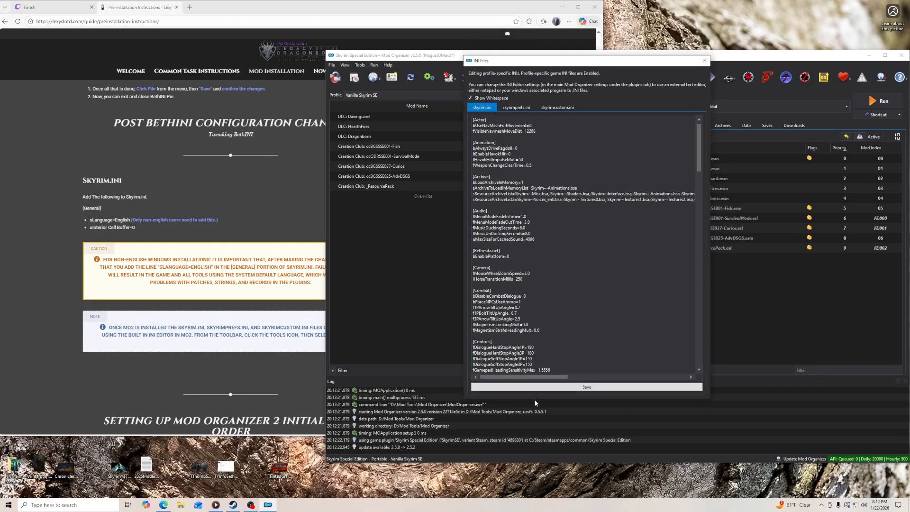
{"action": "left_click_drag", "start_coordinate": [535, 399], "coordinate": [547, 486]}
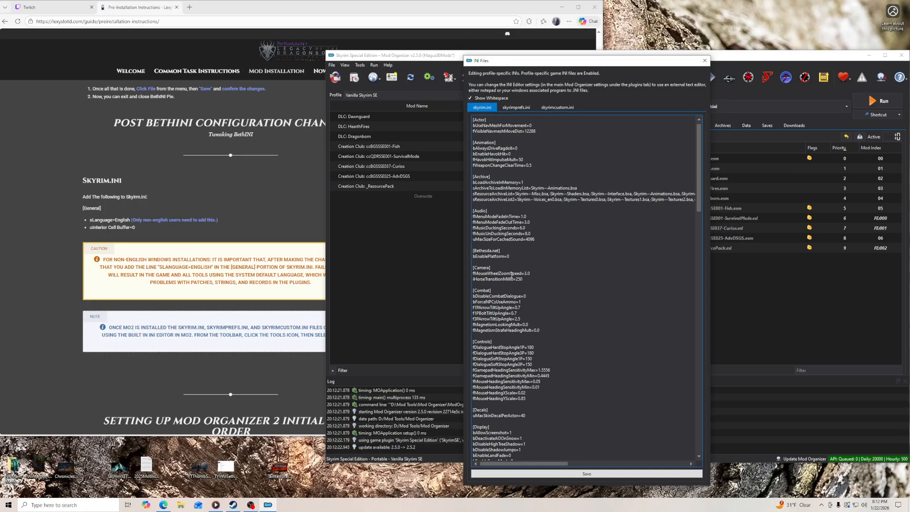
{"action": "left_click_drag", "start_coordinate": [710, 263], "coordinate": [760, 263]}
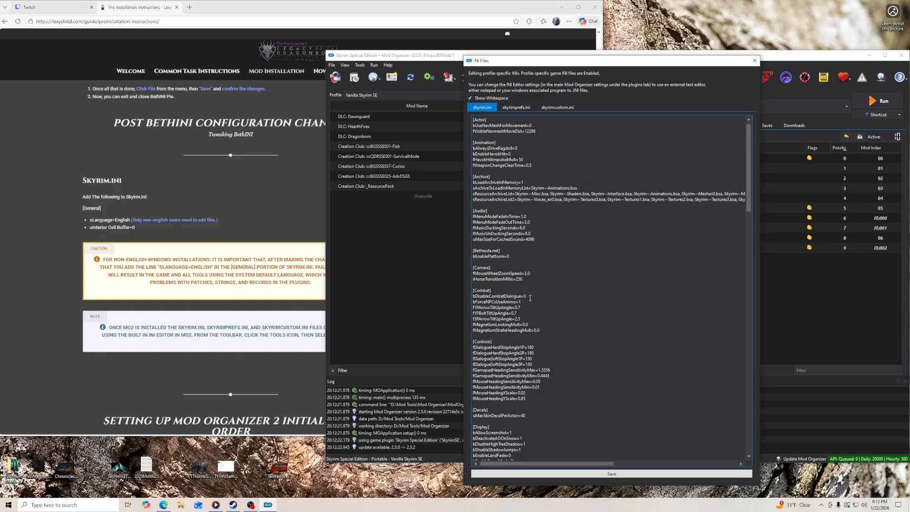
- Copy the guide's uInterior Cell Buffer=0 line into the [General] section of skyrim.ini, save the file and close the editor
{"action": "scroll", "coordinate": [530, 298], "scroll_direction": "down", "scroll_amount": 20}
{"action": "scroll", "coordinate": [533, 300], "scroll_direction": "down", "scroll_amount": 3}
{"action": "left_click", "coordinate": [497, 288]}
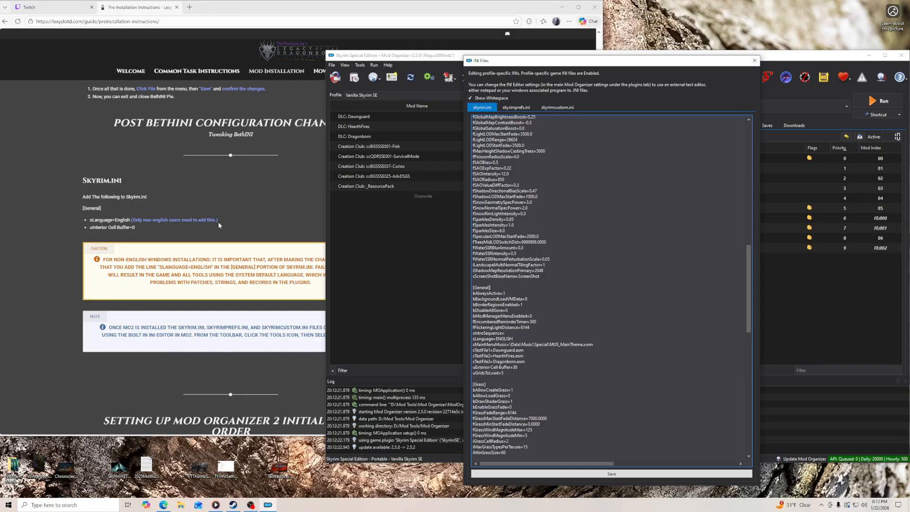
{"action": "left_click_drag", "start_coordinate": [136, 228], "coordinate": [92, 231]}
{"action": "right_click", "coordinate": [91, 230]}
{"action": "left_click", "coordinate": [112, 241]}
{"action": "left_click", "coordinate": [624, 89]}
{"action": "key", "text": "Return"}
{"action": "key", "text": "ctrl+v"}
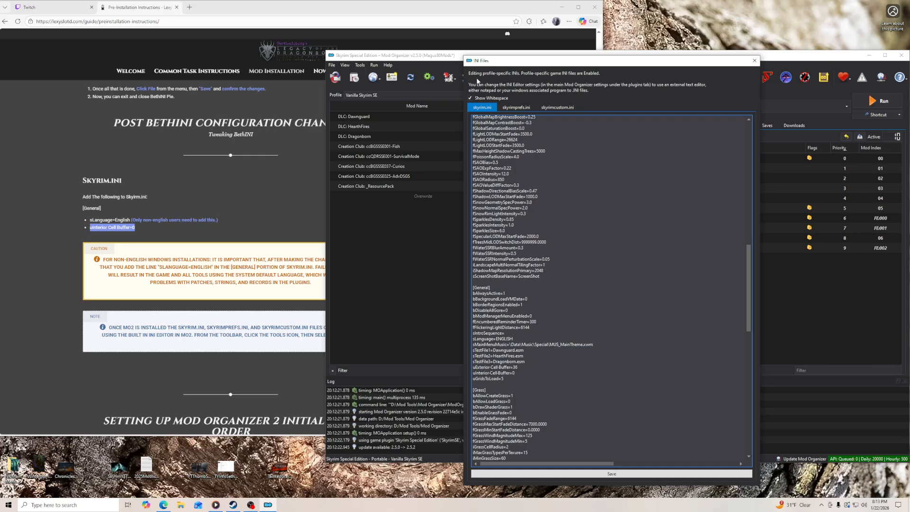
{"action": "left_click", "coordinate": [580, 474]}
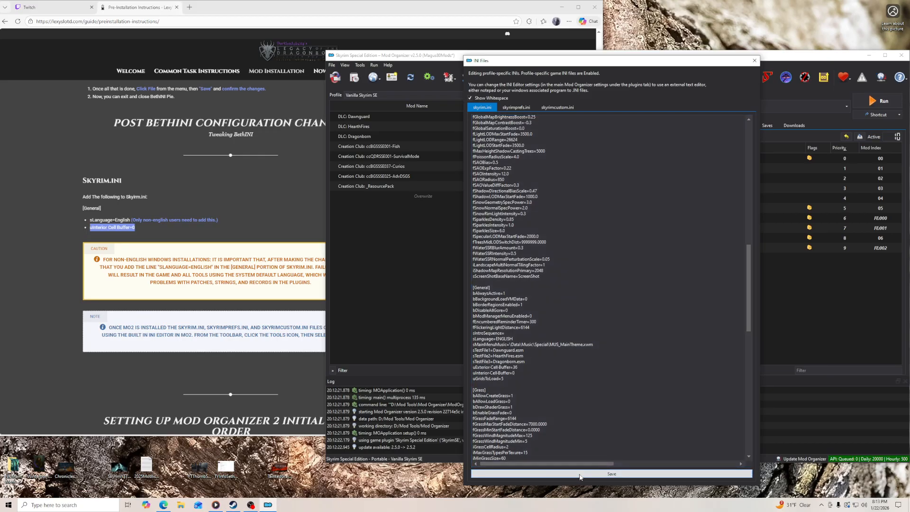
{"action": "left_click", "coordinate": [240, 368]}
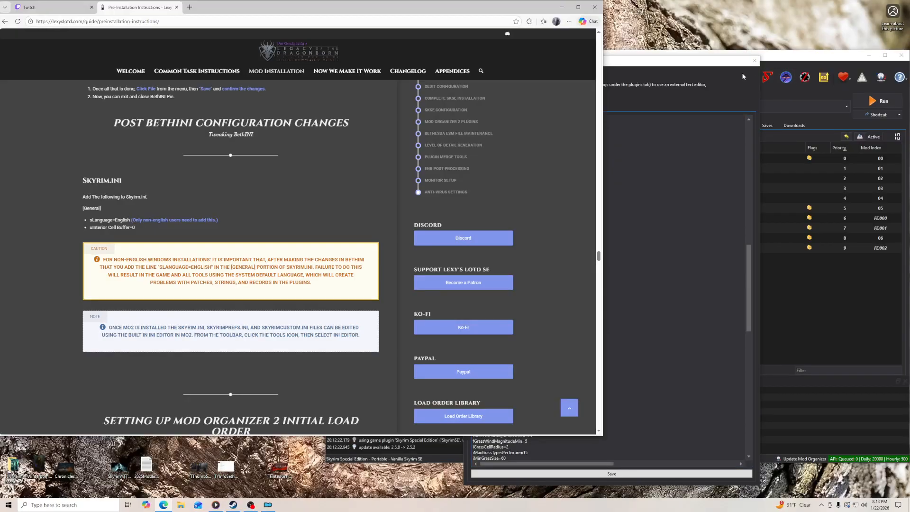
{"action": "left_click", "coordinate": [755, 60]}
- Compare the DLC and Creation Club order in Mod Organizer with the guide's initial load order and read its LOOT instructions
{"action": "scroll", "coordinate": [249, 305], "scroll_direction": "down", "scroll_amount": 3}
{"action": "left_click", "coordinate": [306, 266]}
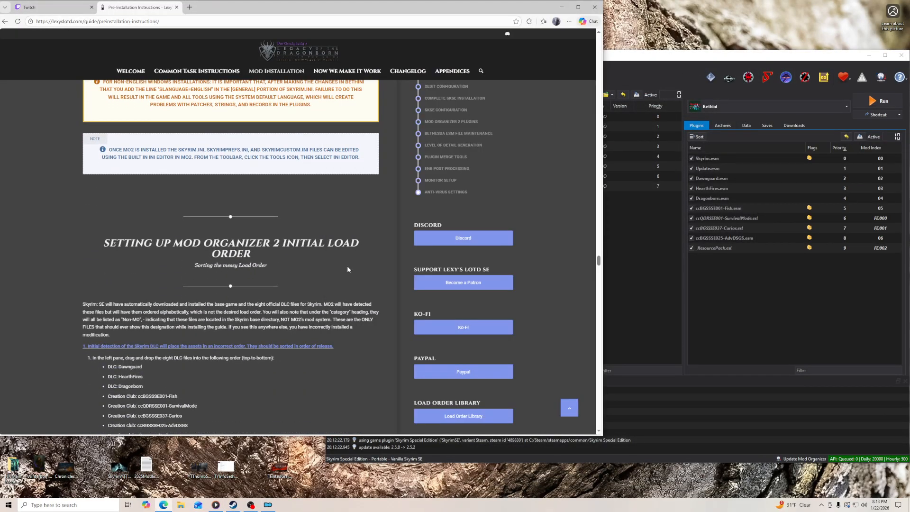
{"action": "scroll", "coordinate": [347, 269], "scroll_direction": "down", "scroll_amount": 2}
{"action": "left_click", "coordinate": [661, 55]}
{"action": "left_click", "coordinate": [356, 143]}
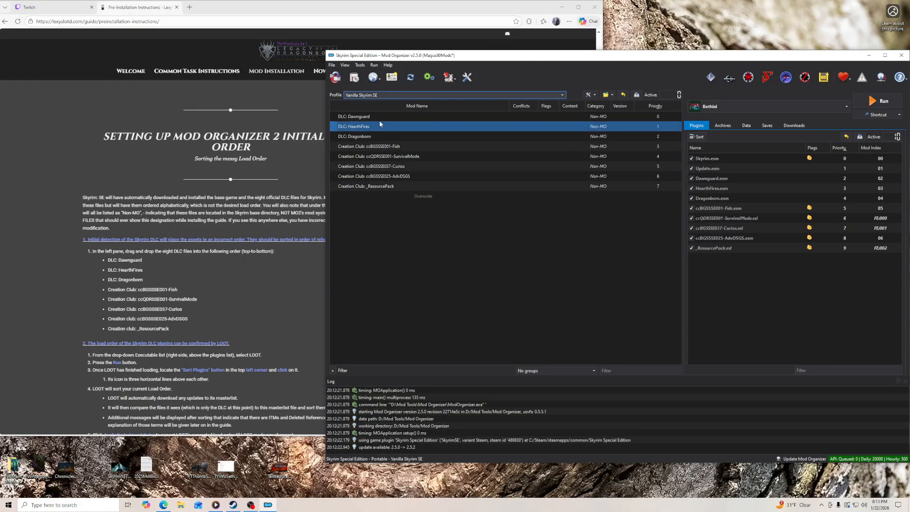
{"action": "left_click", "coordinate": [382, 146]}
{"action": "left_click", "coordinate": [400, 167]}
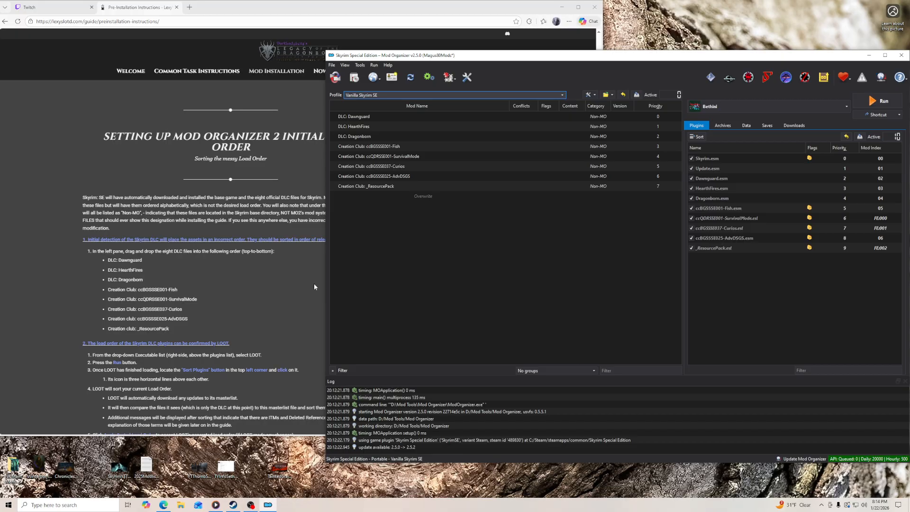
{"action": "scroll", "coordinate": [275, 294], "scroll_direction": "down", "scroll_amount": 3}
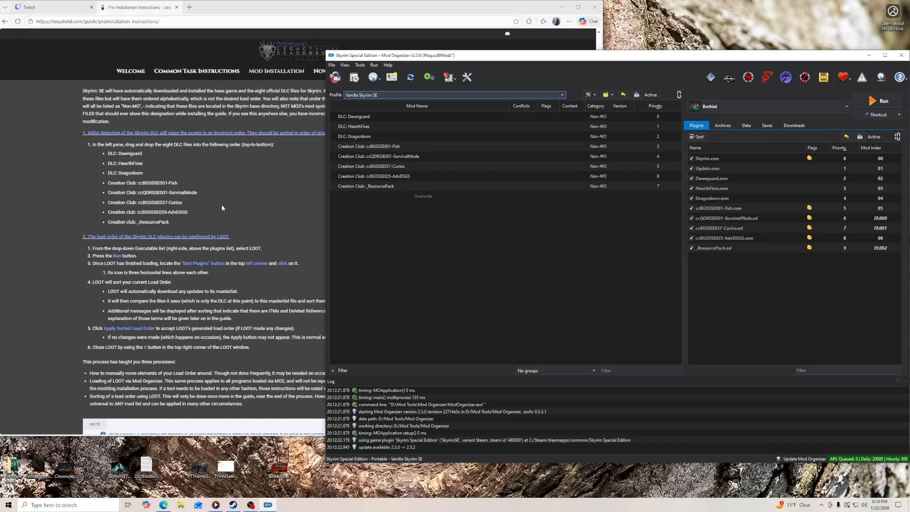
{"action": "scroll", "coordinate": [222, 207], "scroll_direction": "up", "scroll_amount": 3}
{"action": "scroll", "coordinate": [284, 214], "scroll_direction": "down", "scroll_amount": 2}
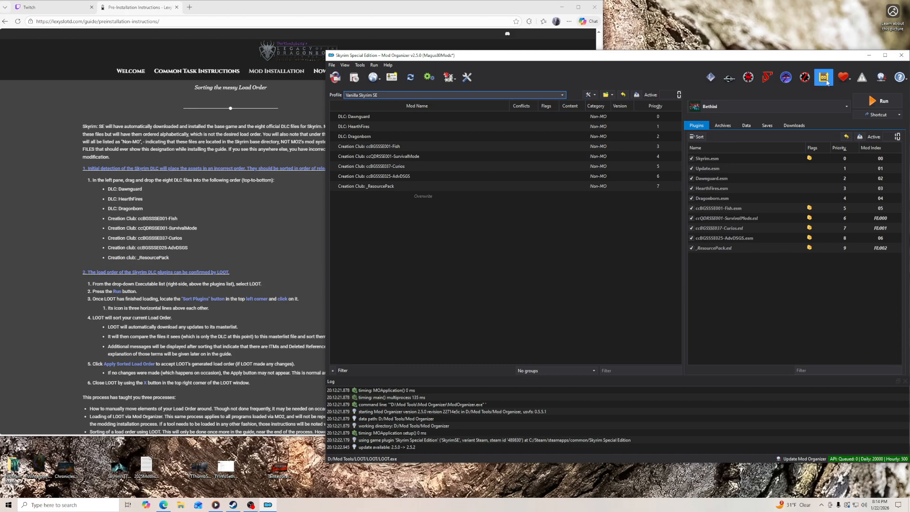
- Run LOOT from Mod Organizer, sort the plugins and close LOOT
{"action": "left_click", "coordinate": [824, 76]}
{"action": "left_click", "coordinate": [519, 77]}
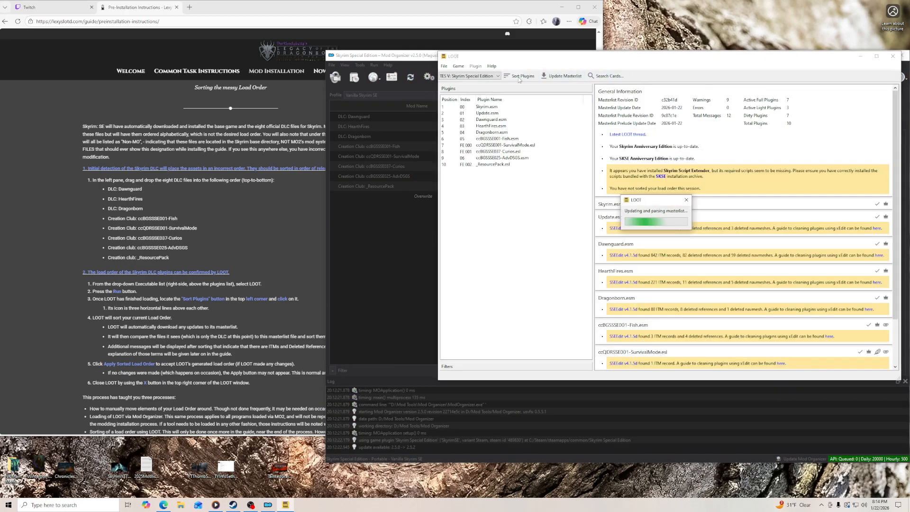
{"action": "left_click", "coordinate": [701, 226]}
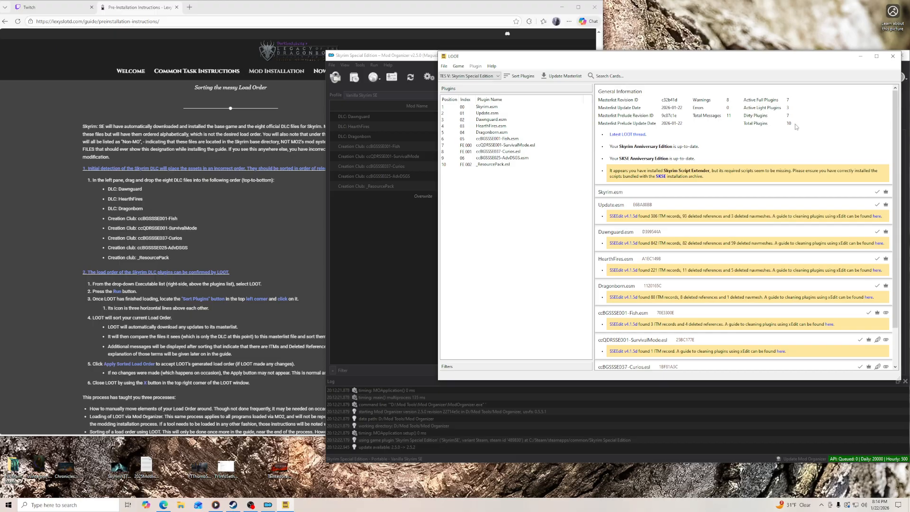
{"action": "left_click", "coordinate": [893, 56]}
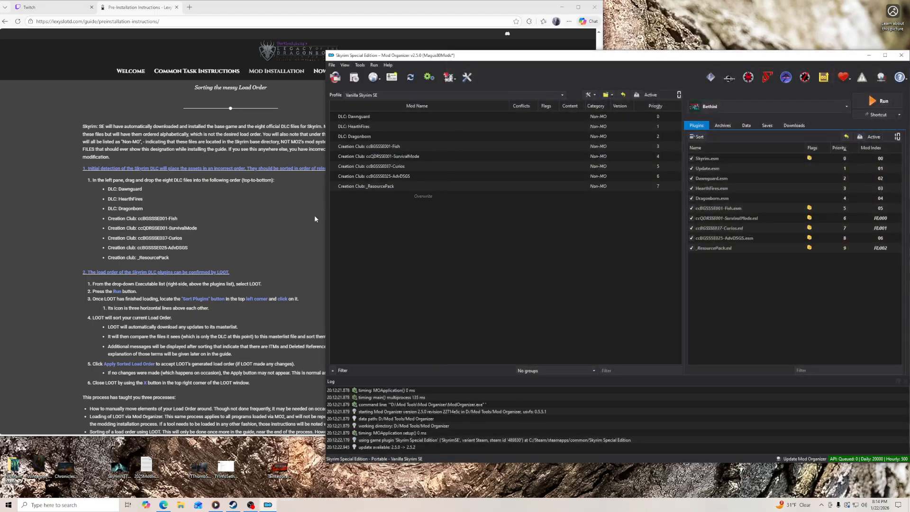
- Read the guide's section on creating the Legacy of the Dragonborn profile, with the browser window narrowed beside Mod Organizer
{"action": "left_click", "coordinate": [319, 217]}
{"action": "scroll", "coordinate": [329, 264], "scroll_direction": "down", "scroll_amount": 3}
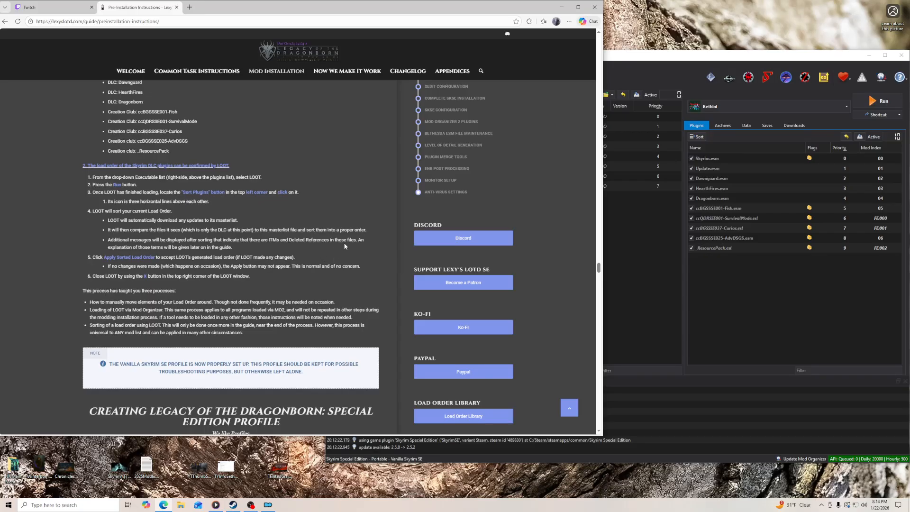
{"action": "scroll", "coordinate": [204, 251], "scroll_direction": "down", "scroll_amount": 3}
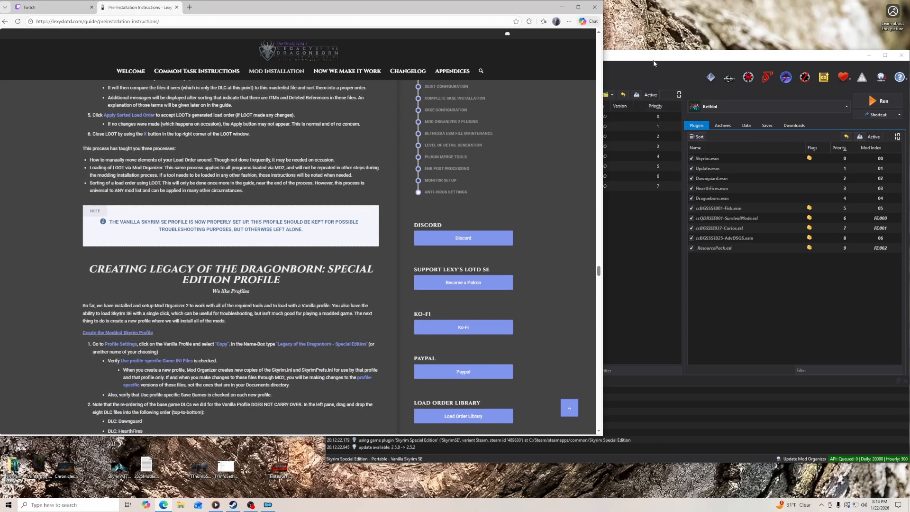
{"action": "left_click_drag", "start_coordinate": [603, 71], "coordinate": [562, 71]}
{"action": "left_click", "coordinate": [589, 64]}
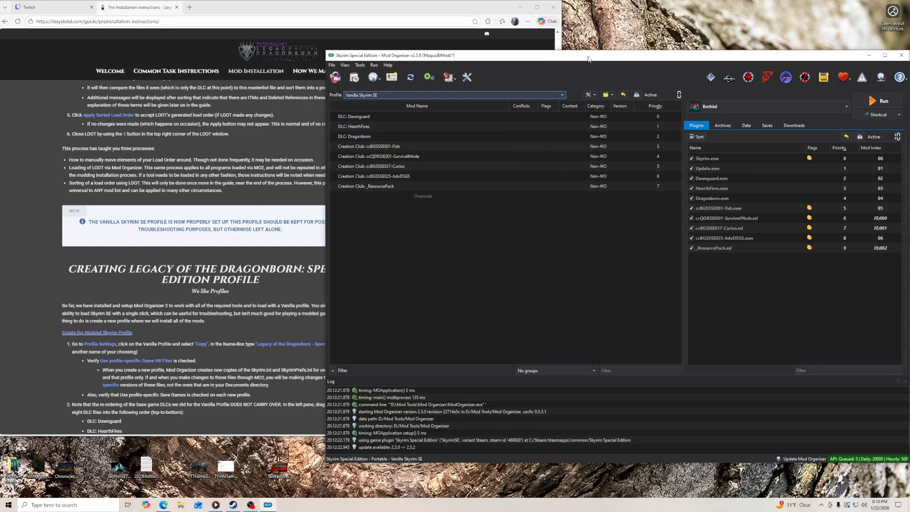
{"action": "scroll", "coordinate": [305, 320], "scroll_direction": "down", "scroll_amount": 3}
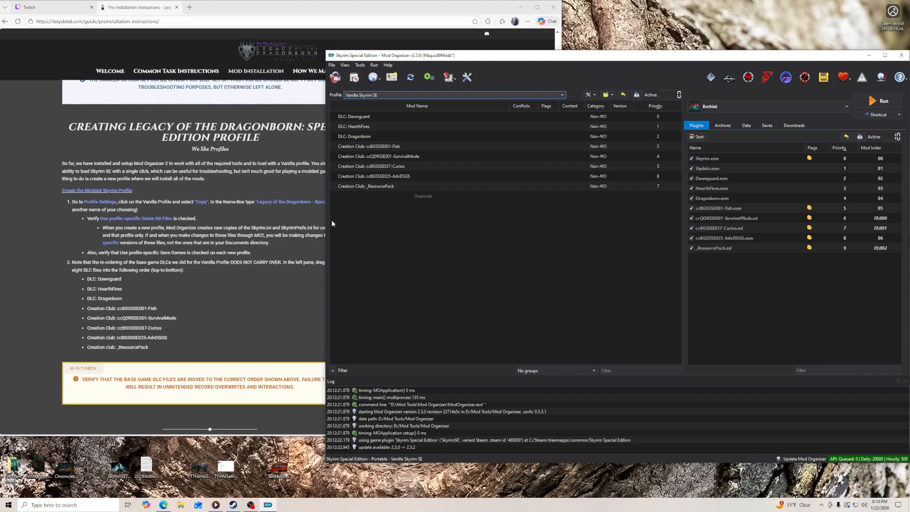
- Copy the Vanilla Skyrim SE profile as "Legacy of the Dragonborn - Magus80 MAIN Profile" and make the copy the active profile
{"action": "left_click", "coordinate": [393, 78]}
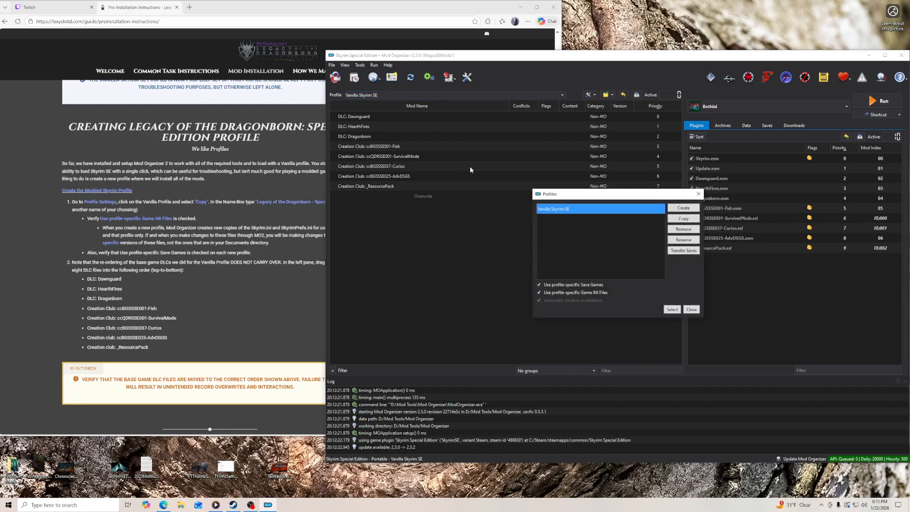
{"action": "left_click", "coordinate": [683, 219]}
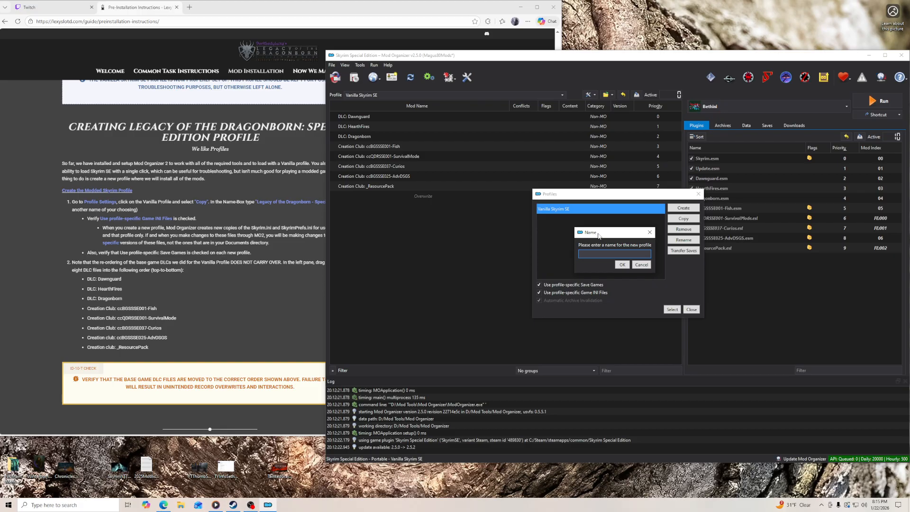
{"action": "type", "text": "acy of the Dragonborn"}
{"action": "key", "text": "alt+Tab"}
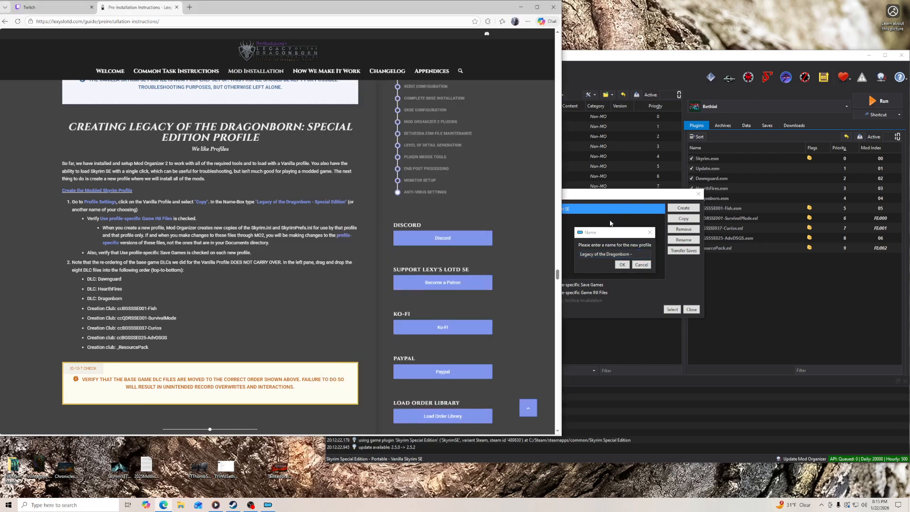
{"action": "left_click", "coordinate": [615, 234]}
{"action": "type", "text": "- Magi"}
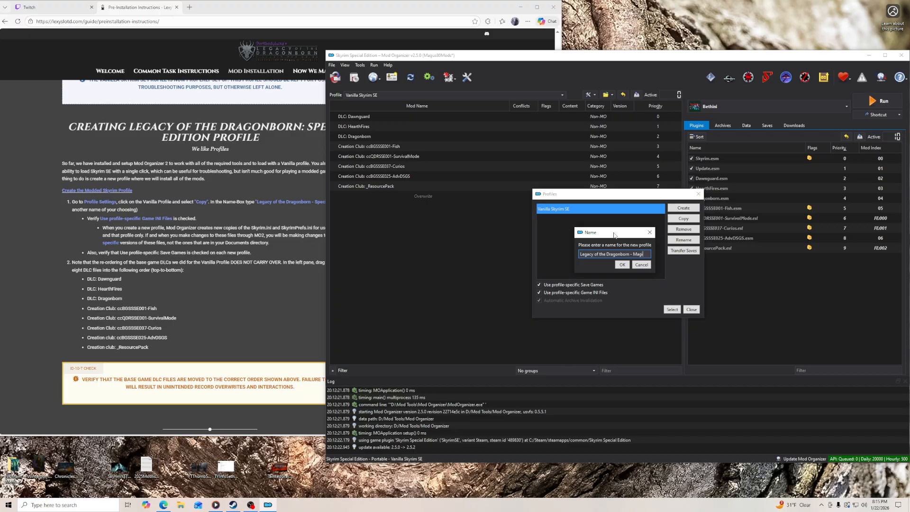
{"action": "type", "text": "s80 MAIN Profile"}
{"action": "left_click", "coordinate": [622, 265]}
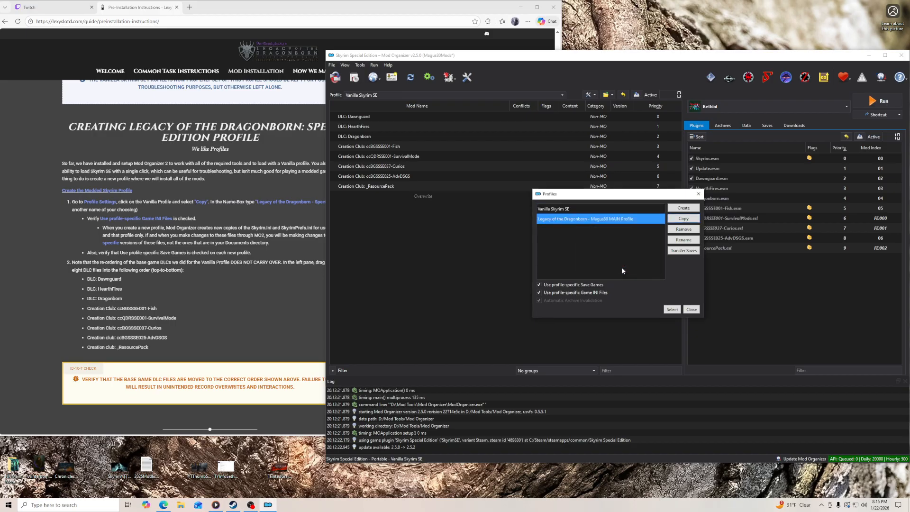
{"action": "left_click", "coordinate": [671, 309]}
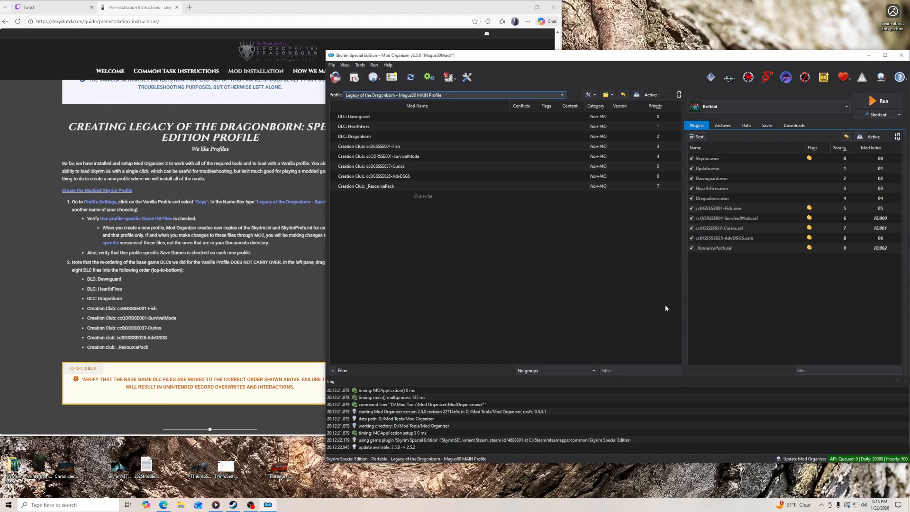
- Restart Mod Organizer with the new Legacy of the Dragonborn profile and bring the guide up beside it
{"action": "left_click", "coordinate": [902, 55]}
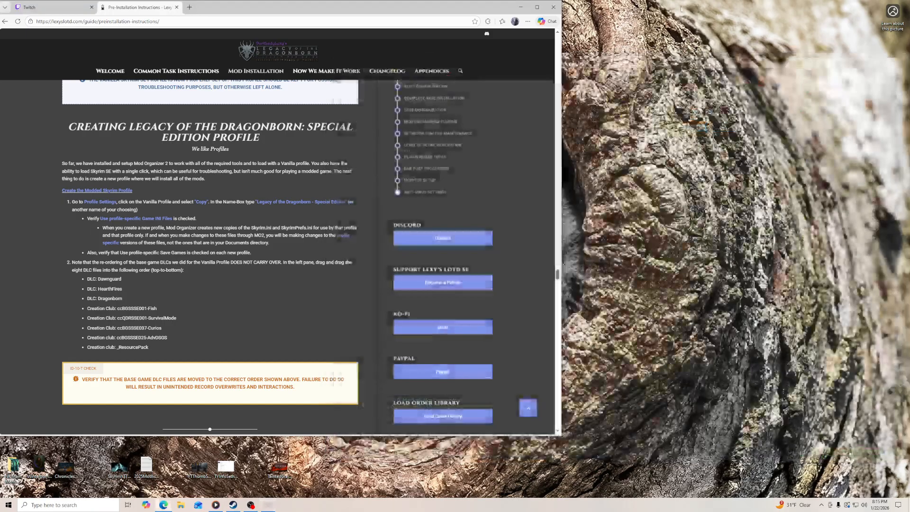
{"action": "left_click", "coordinate": [521, 7]}
{"action": "double_click", "coordinate": [67, 16]}
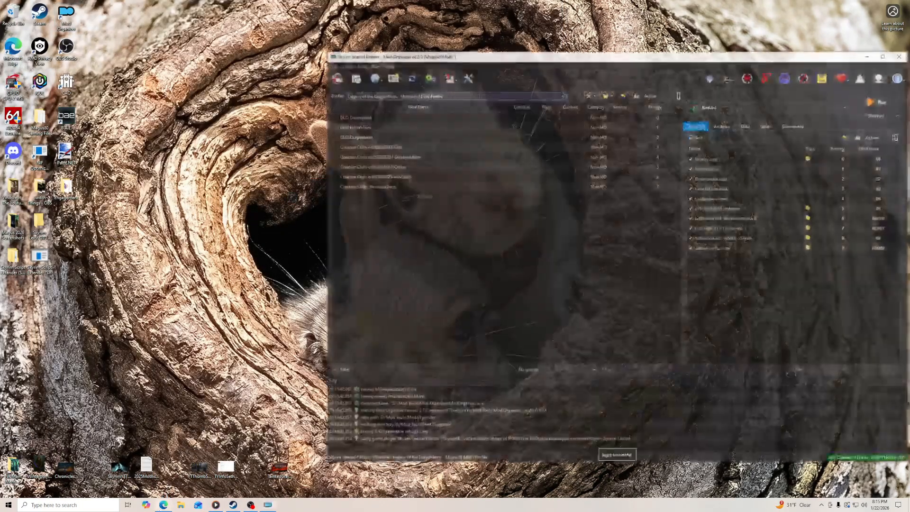
{"action": "left_click", "coordinate": [164, 505]}
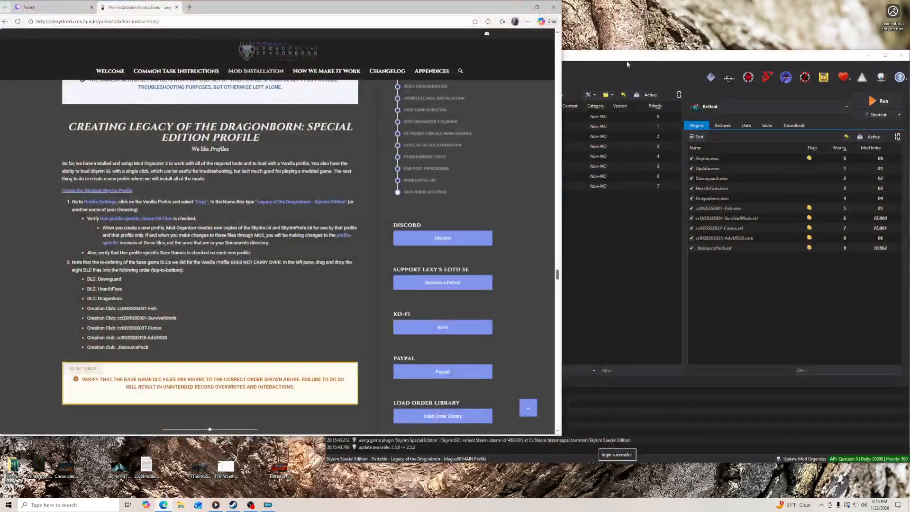
{"action": "left_click", "coordinate": [631, 60]}
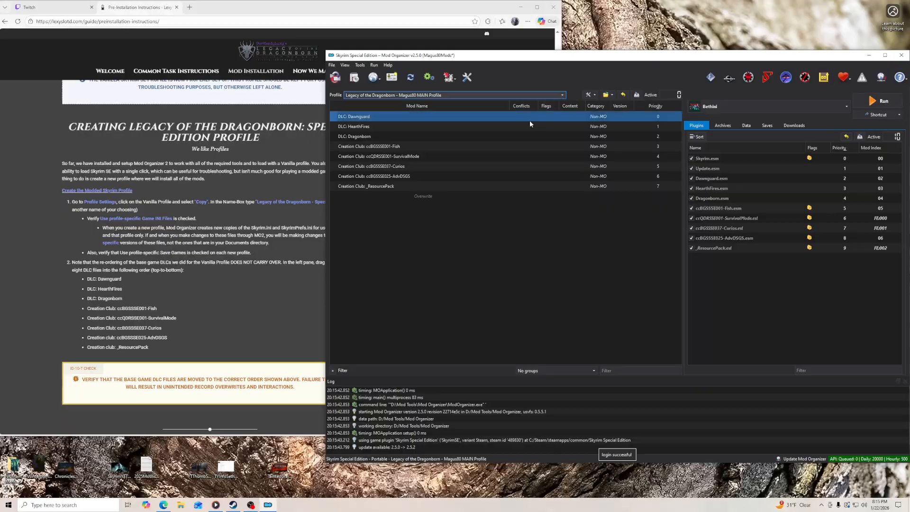
- Check the order of the eight DLC and Creation Club entries, from Dawnguard to _ResourcePack, against the guide's list
{"action": "left_click", "coordinate": [373, 118]}
{"action": "left_click", "coordinate": [371, 127]}
{"action": "left_click", "coordinate": [372, 137]}
{"action": "left_click", "coordinate": [374, 147]}
{"action": "left_click", "coordinate": [379, 157]}
{"action": "left_click", "coordinate": [380, 167]}
{"action": "left_click", "coordinate": [382, 176]}
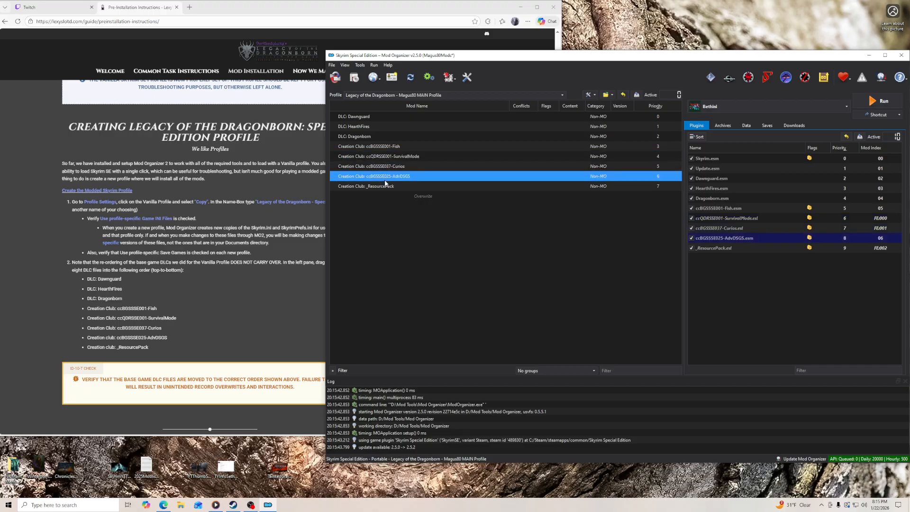
{"action": "left_click", "coordinate": [386, 187]}
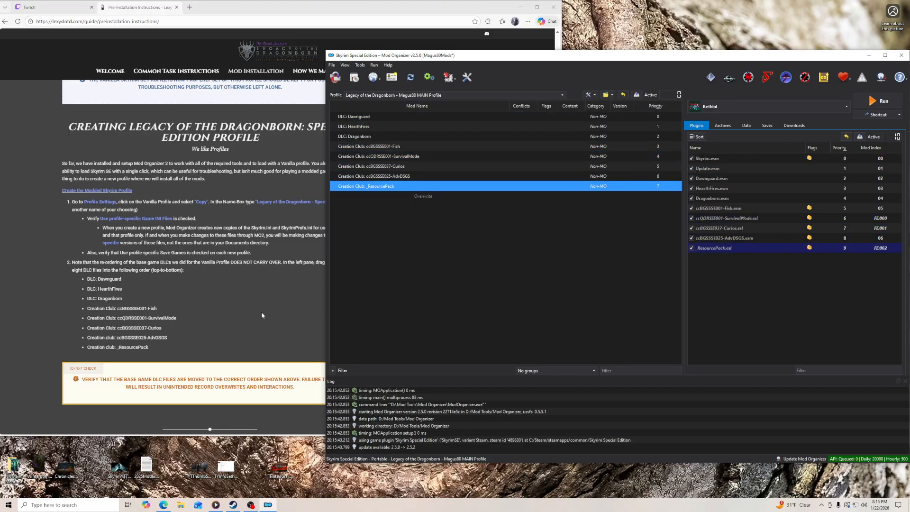
- Consult the guide's xEdit Configuration section, launch 64-bit SSEEdit from Mod Organizer, and dismiss its startup messages to load the plugins
{"action": "scroll", "coordinate": [263, 314], "scroll_direction": "down", "scroll_amount": 1}
{"action": "scroll", "coordinate": [269, 255], "scroll_direction": "down", "scroll_amount": 1}
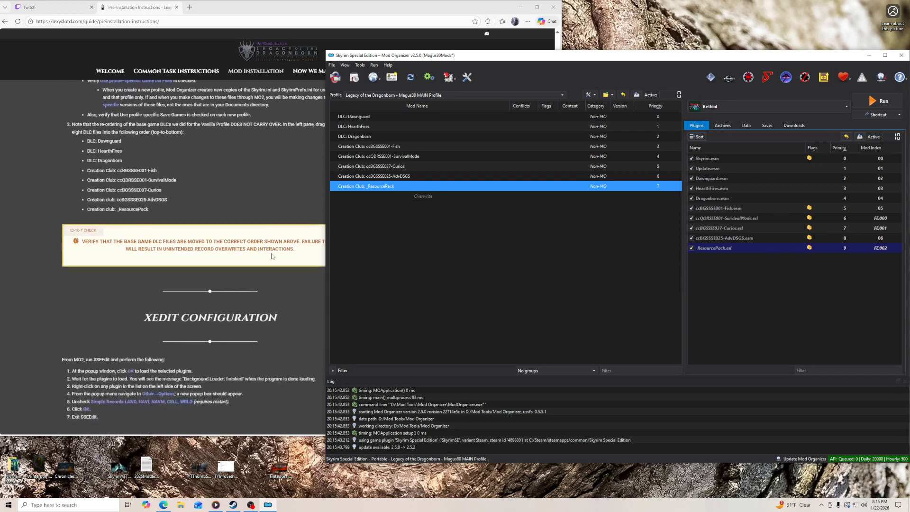
{"action": "left_click", "coordinate": [255, 288]}
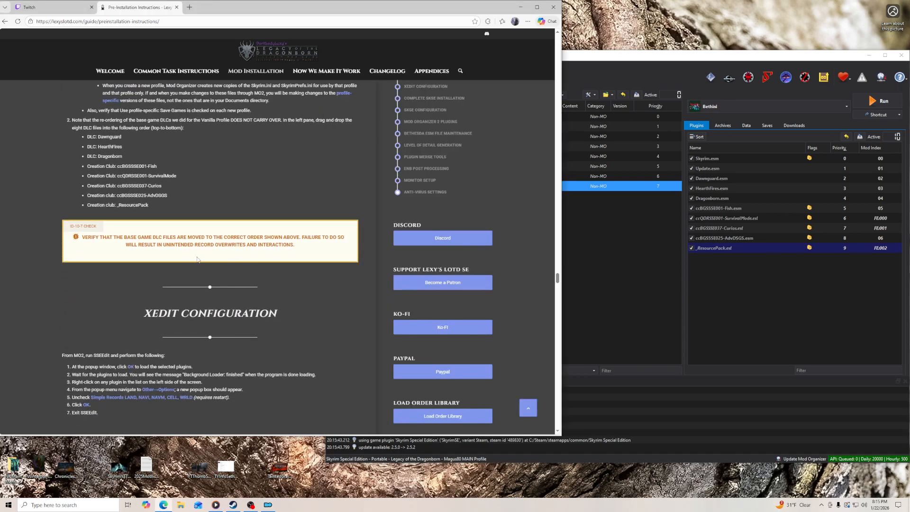
{"action": "scroll", "coordinate": [309, 297], "scroll_direction": "down", "scroll_amount": 3}
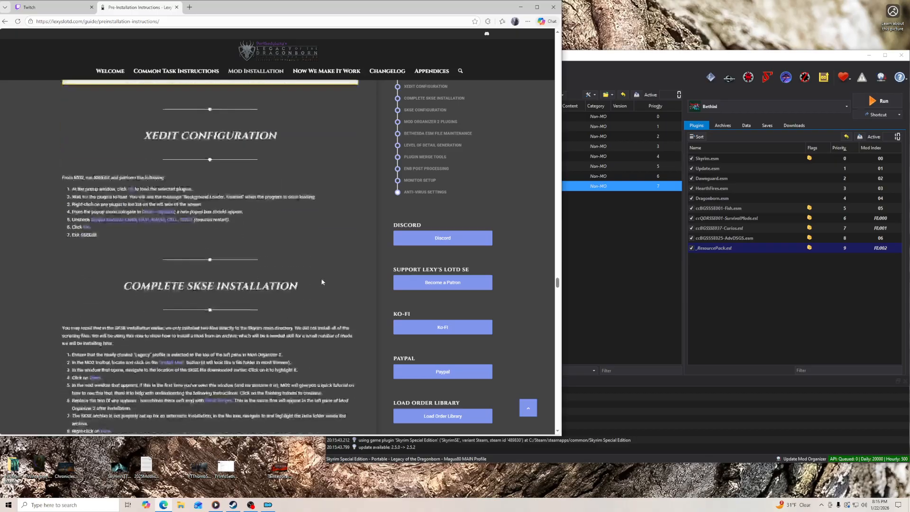
{"action": "left_click", "coordinate": [610, 62]}
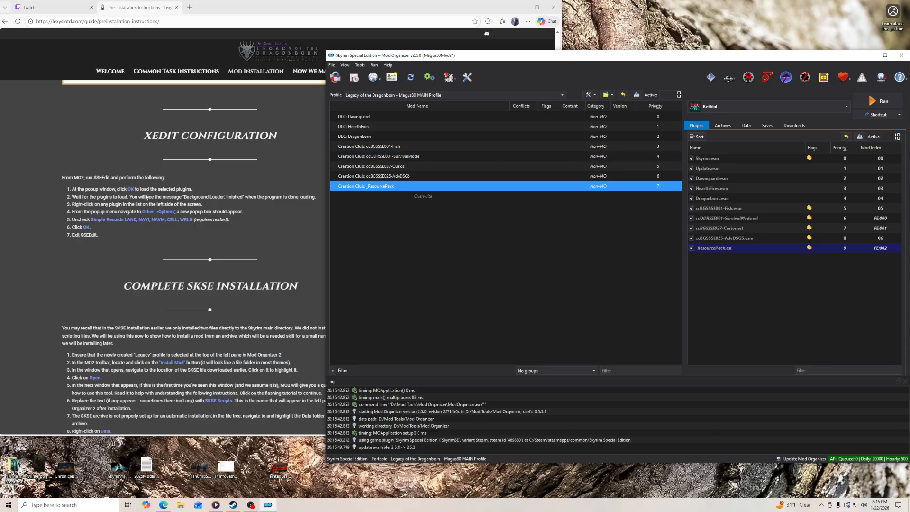
{"action": "left_click", "coordinate": [751, 83]}
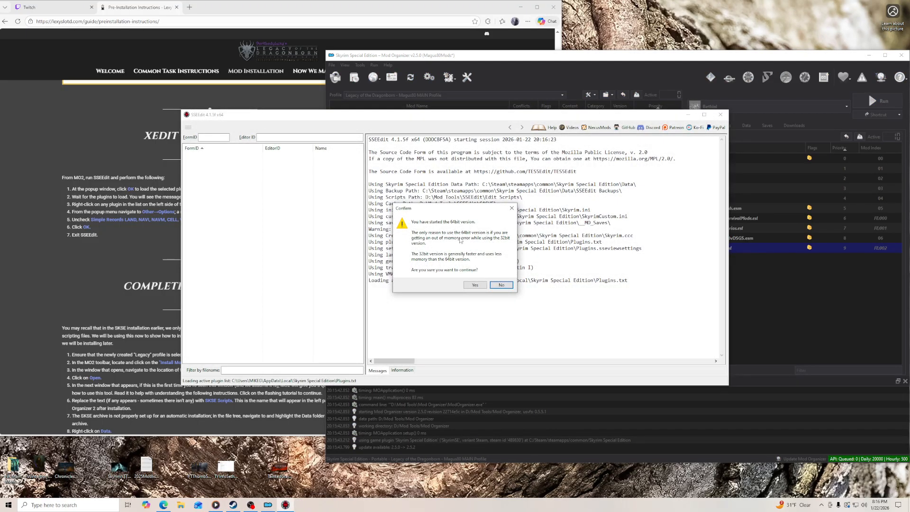
{"action": "left_click", "coordinate": [475, 285]}
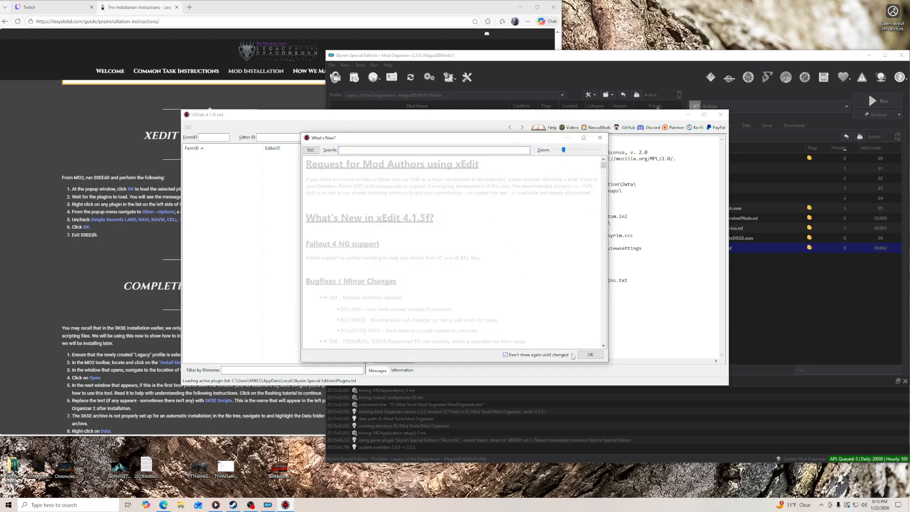
{"action": "left_click", "coordinate": [590, 354]}
{"action": "left_click", "coordinate": [425, 352]}
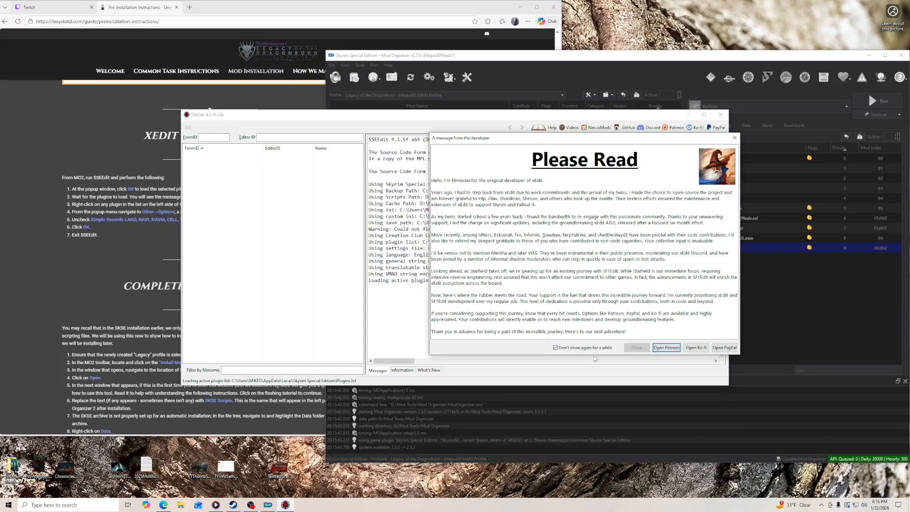
{"action": "left_click", "coordinate": [637, 349]}
{"action": "left_click", "coordinate": [589, 356]}
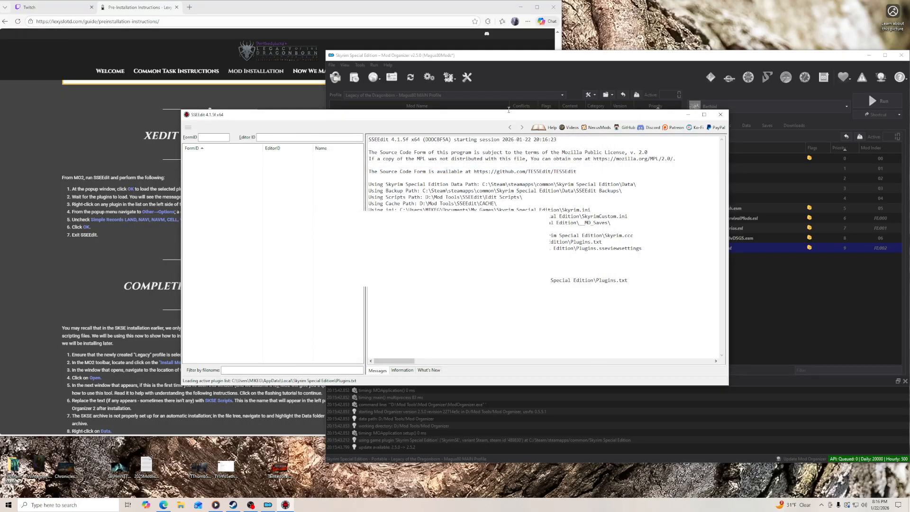
- Turn off SSEEdit's startup tips and arrange its enlarged window beside the guide while the plugins load
{"action": "left_click_drag", "start_coordinate": [492, 118], "coordinate": [672, 115]}
{"action": "left_click", "coordinate": [853, 142]}
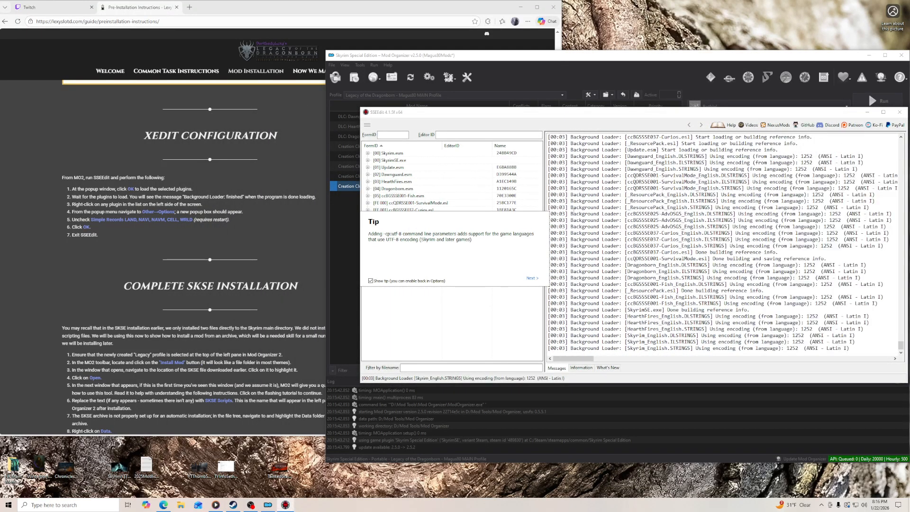
{"action": "left_click", "coordinate": [371, 281]}
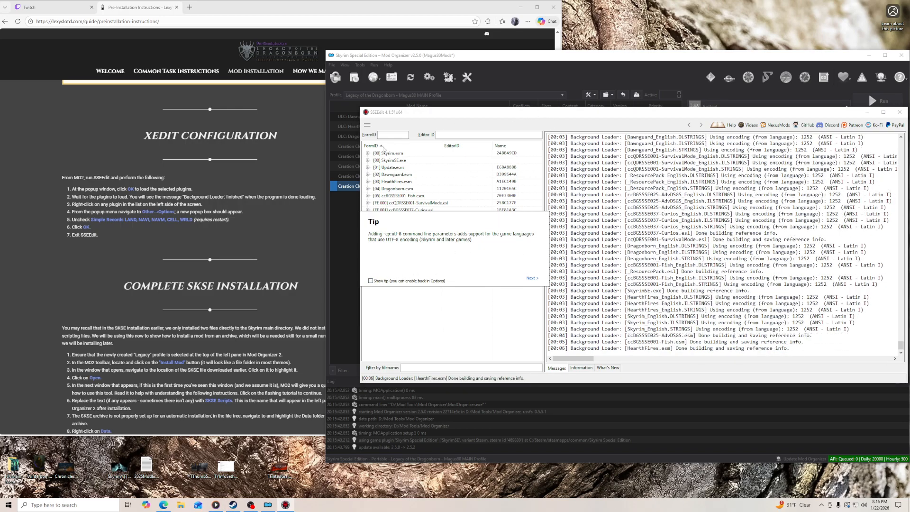
{"action": "left_click_drag", "start_coordinate": [359, 146], "coordinate": [333, 146]}
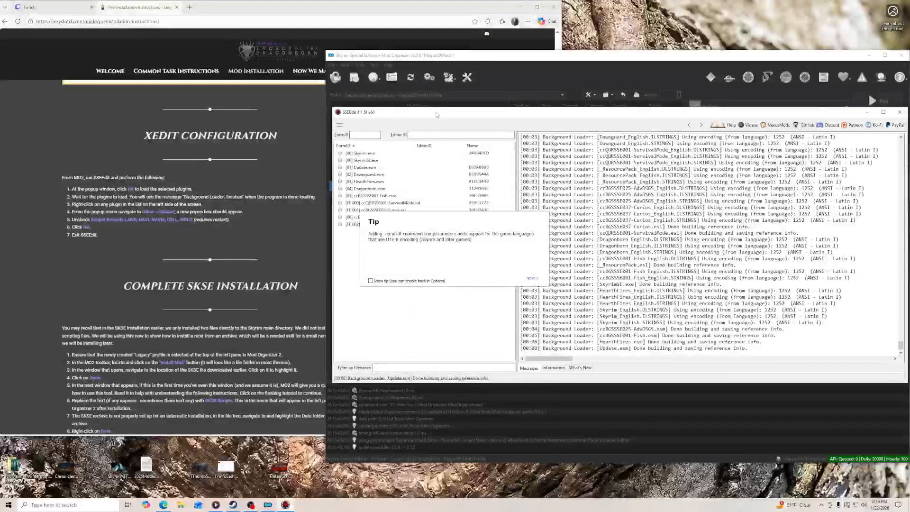
{"action": "left_click_drag", "start_coordinate": [441, 108], "coordinate": [447, 31]}
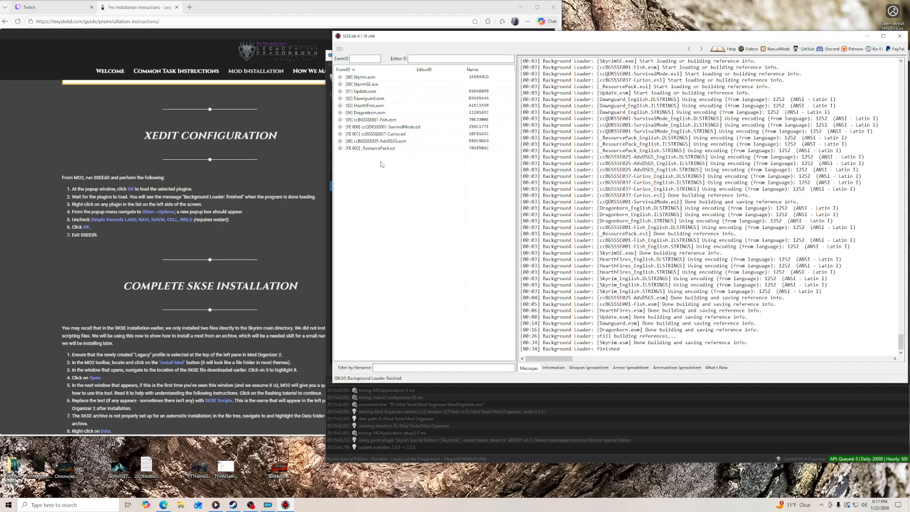
- Turn off "Simple records LAND, NAVI, NAVM, CELL, WRLD" in SSEEdit's options, save the options and exit SSEEdit
{"action": "right_click", "coordinate": [375, 118]}
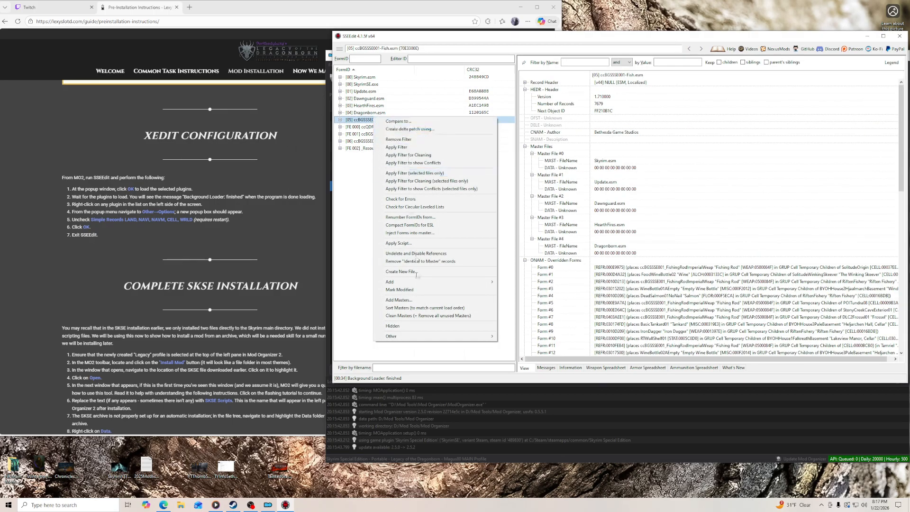
{"action": "mouse_move", "coordinate": [469, 337]}
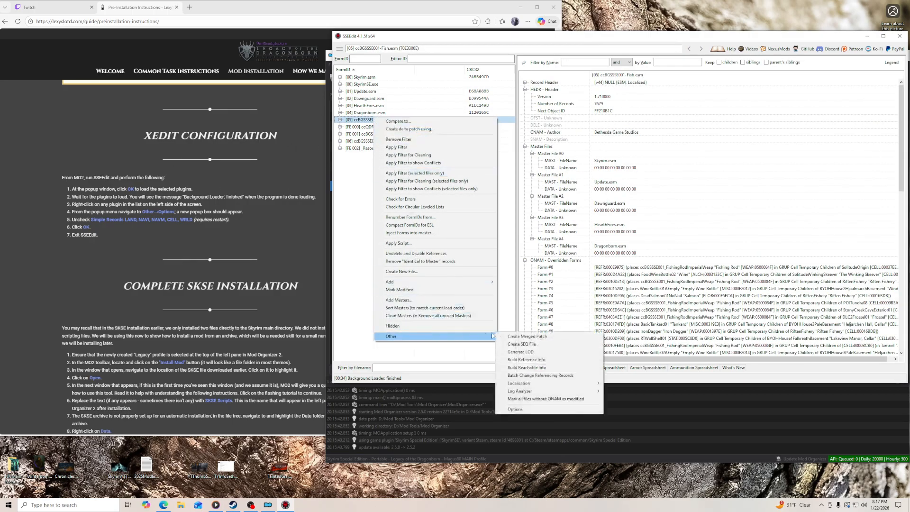
{"action": "left_click", "coordinate": [528, 410]}
{"action": "left_click_drag", "start_coordinate": [573, 117], "coordinate": [415, 108]}
{"action": "left_click", "coordinate": [391, 207]}
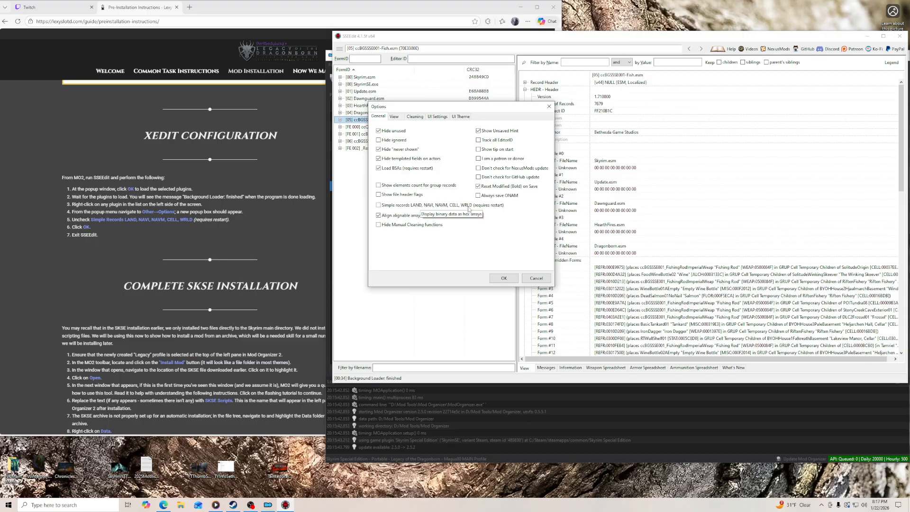
{"action": "left_click", "coordinate": [503, 278]}
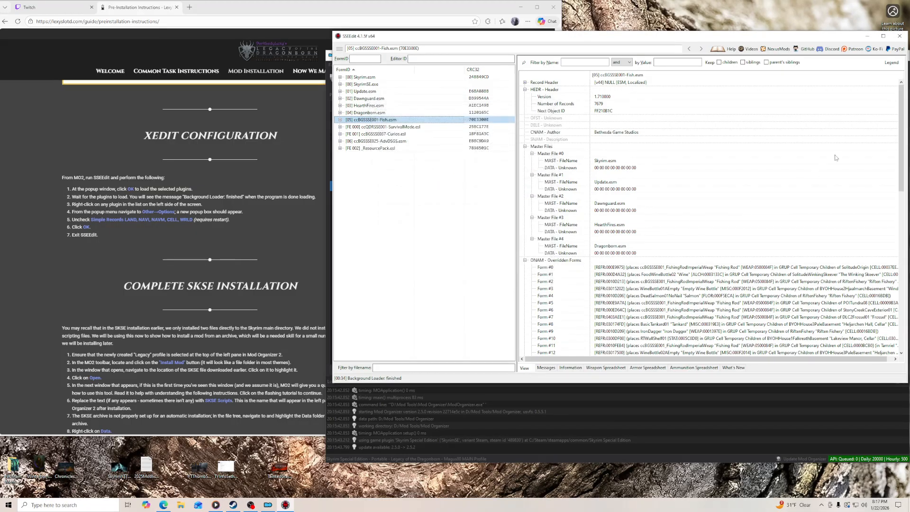
{"action": "left_click", "coordinate": [900, 36]}
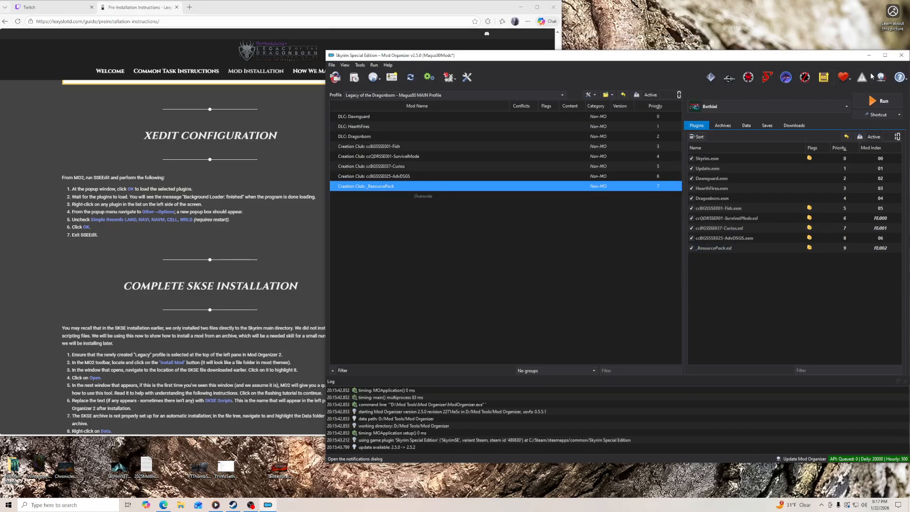
- Restart Mod Organizer and place it beside the guide's Complete SKSE Installation section
{"action": "left_click", "coordinate": [902, 55]}
{"action": "left_click", "coordinate": [519, 7]}
{"action": "double_click", "coordinate": [66, 16]}
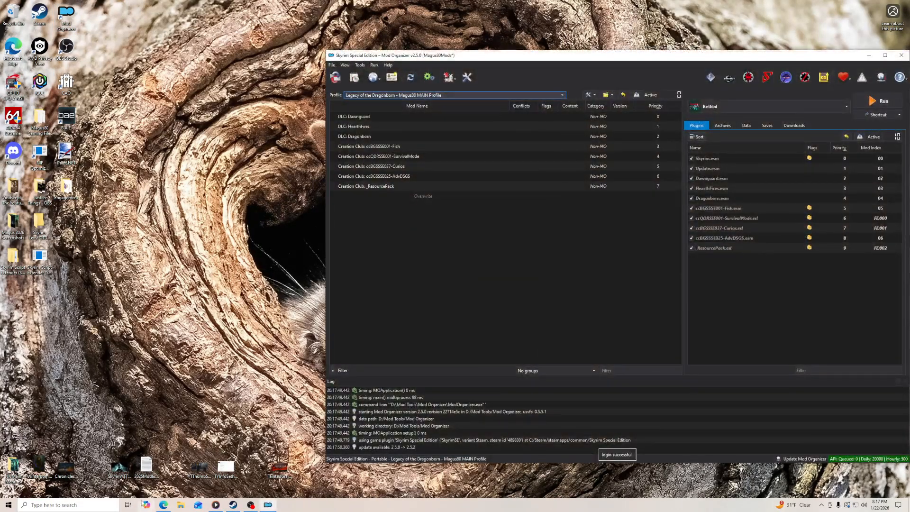
{"action": "left_click", "coordinate": [164, 505]}
{"action": "scroll", "coordinate": [328, 216], "scroll_direction": "down", "scroll_amount": 1}
{"action": "left_click", "coordinate": [606, 65]}
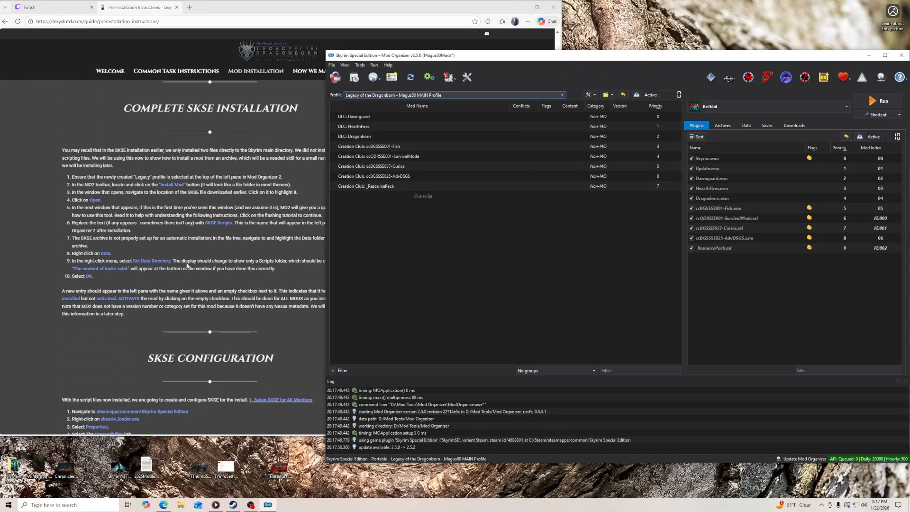
{"action": "left_click", "coordinate": [521, 7]}
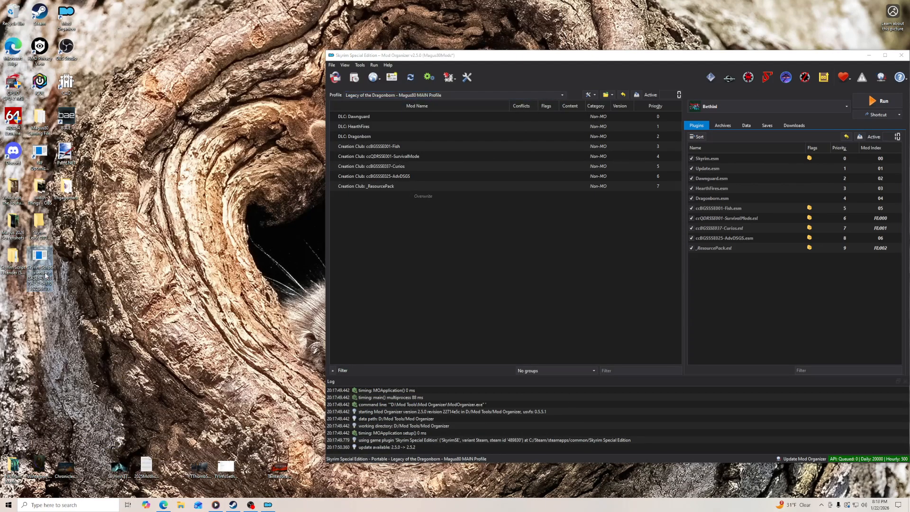
{"action": "left_click", "coordinate": [163, 504]}
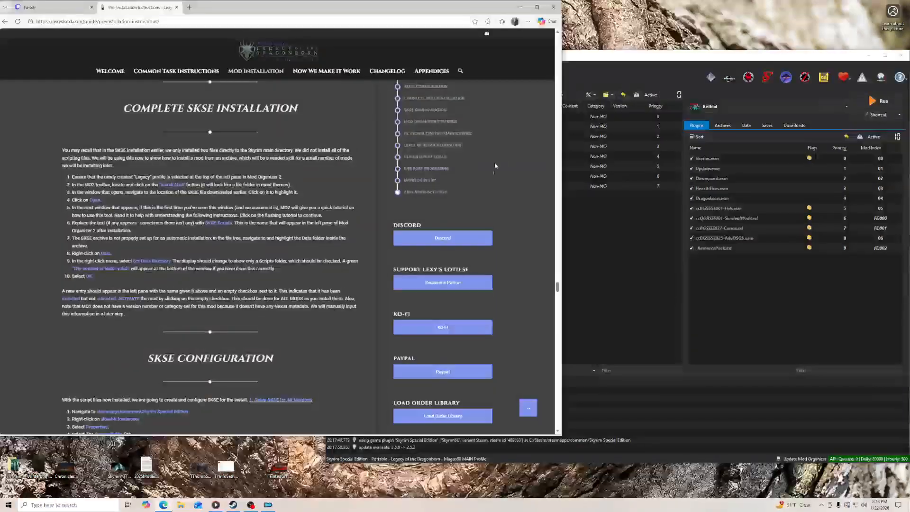
{"action": "left_click", "coordinate": [572, 57]}
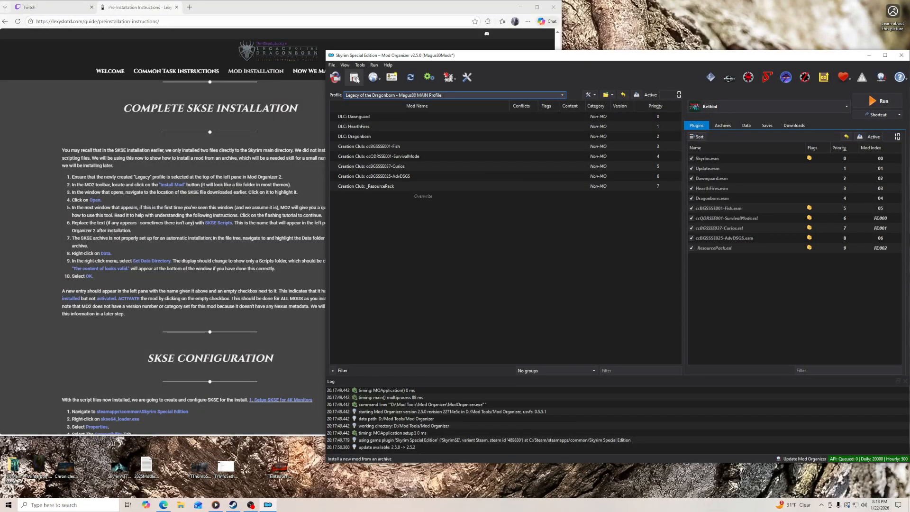
- Start installing the downloaded SKSE64 archive as a mod, enlarge the Install Mods dialog and exit its tutorial
{"action": "left_click", "coordinate": [354, 80]}
{"action": "left_click", "coordinate": [354, 114]}
{"action": "left_click", "coordinate": [744, 135]}
{"action": "left_click", "coordinate": [703, 423]}
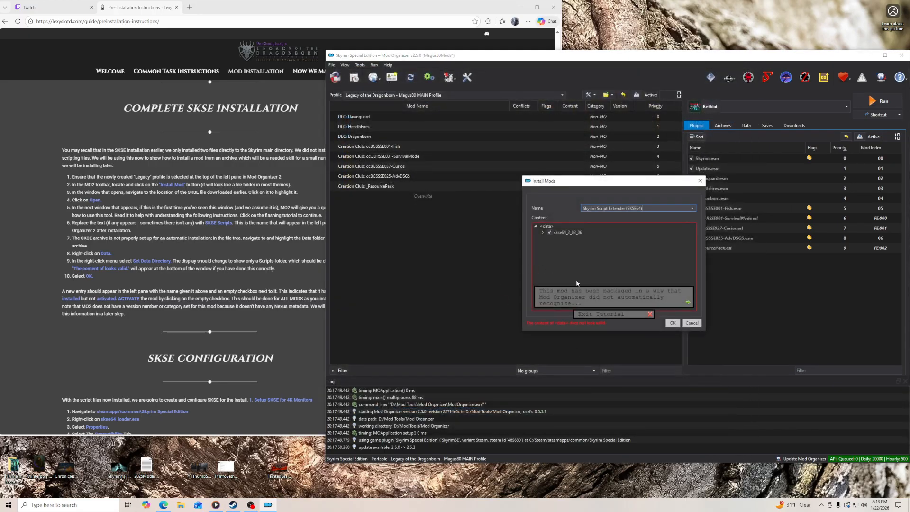
{"action": "left_click_drag", "start_coordinate": [610, 182], "coordinate": [503, 184]}
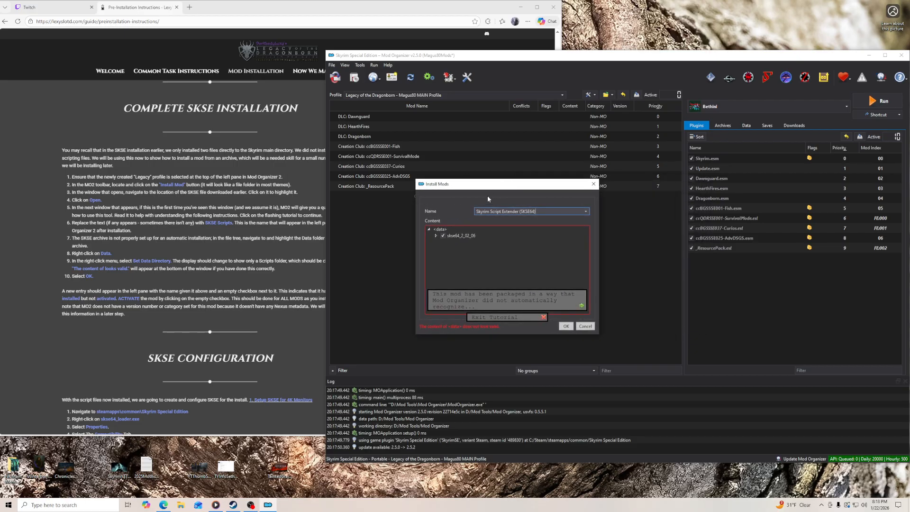
{"action": "left_click_drag", "start_coordinate": [497, 179], "coordinate": [498, 138]}
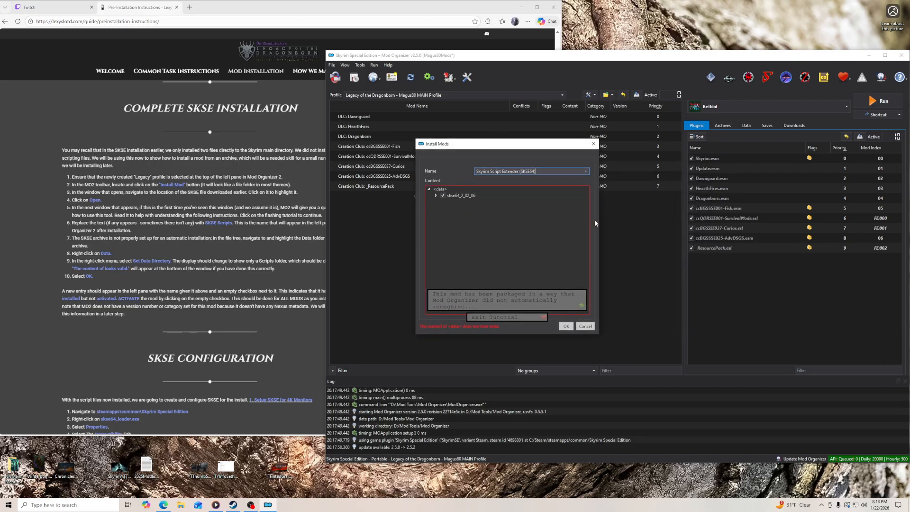
{"action": "left_click_drag", "start_coordinate": [599, 224], "coordinate": [666, 224]}
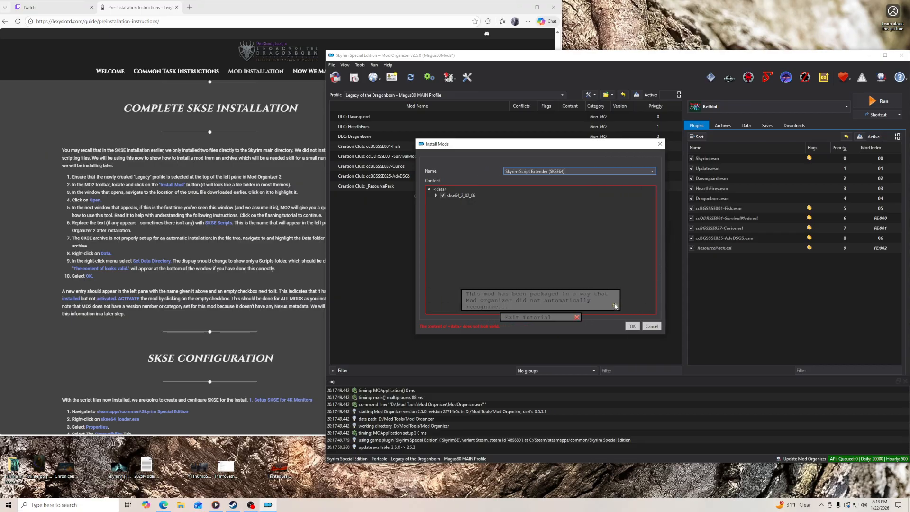
{"action": "left_click", "coordinate": [577, 317]}
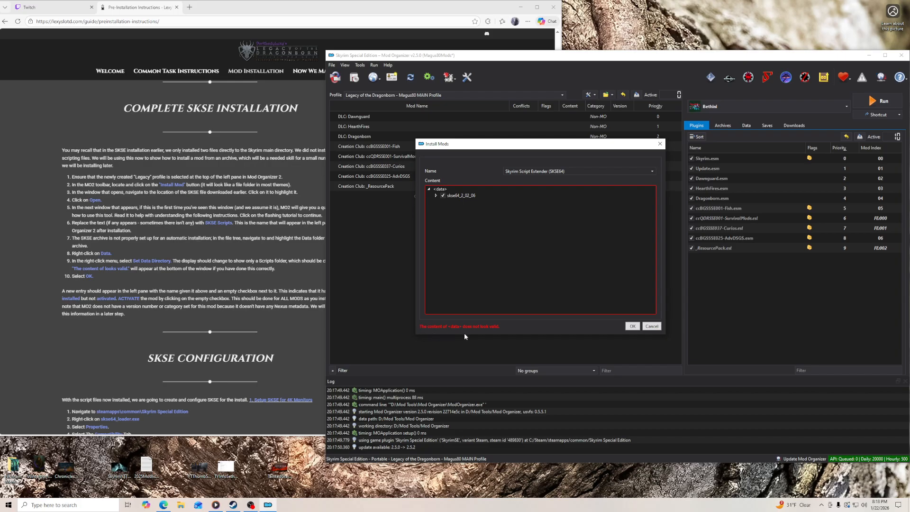
- Set the Data folder inside skse64_2_02_06 as the data directory, install the Skyrim Script Extender mod and activate it
{"action": "left_click", "coordinate": [436, 196]}
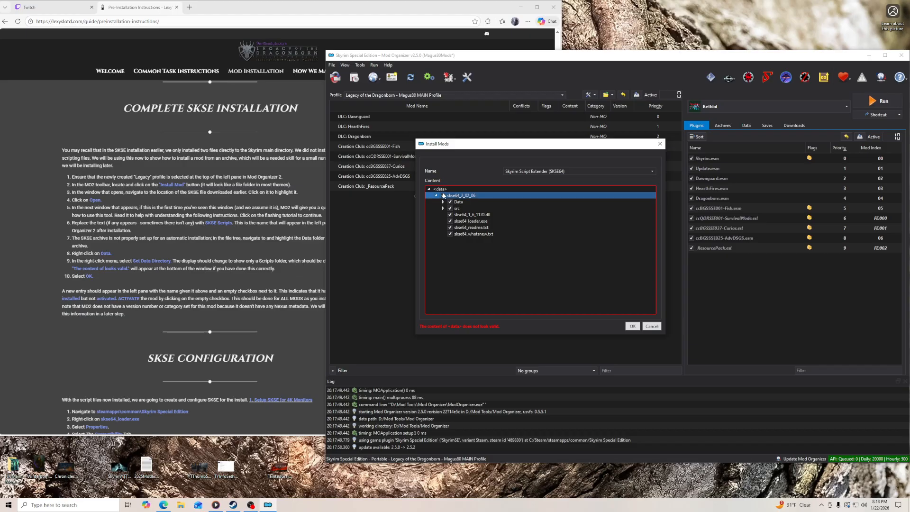
{"action": "left_click", "coordinate": [444, 202]}
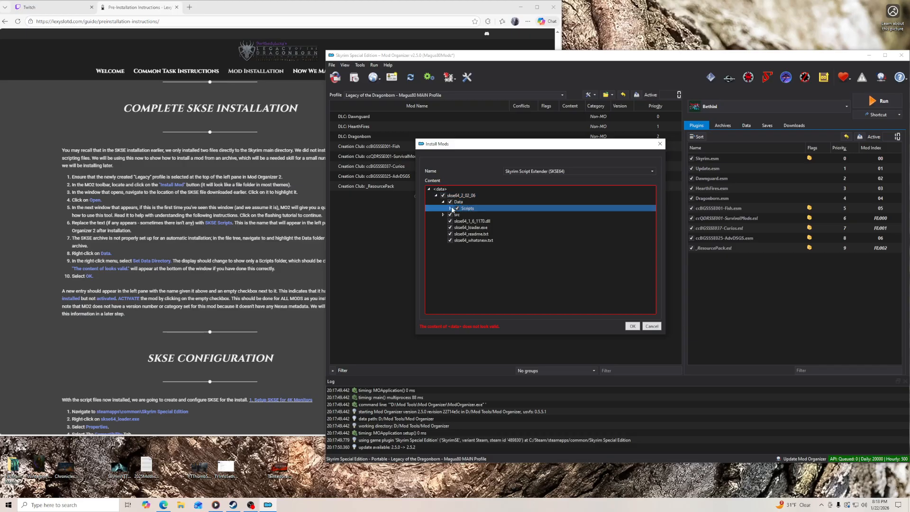
{"action": "left_click", "coordinate": [451, 208]}
{"action": "left_click", "coordinate": [464, 204]}
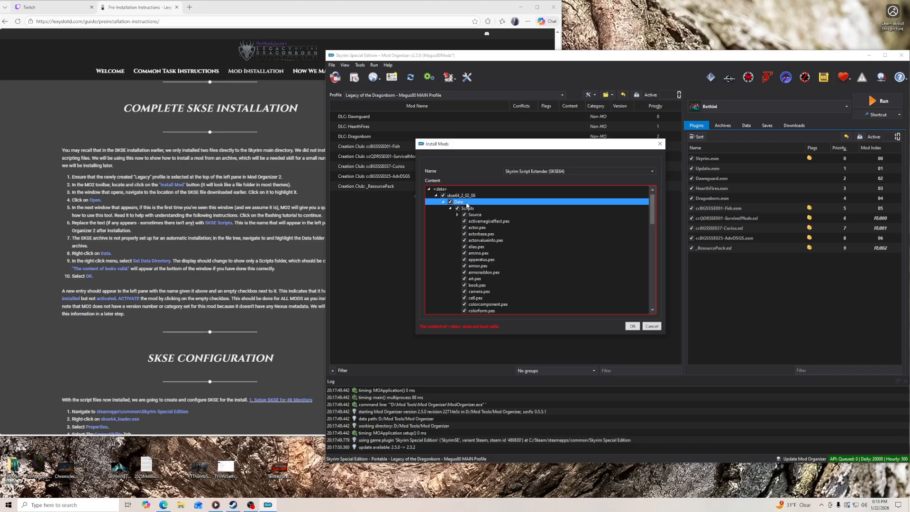
{"action": "right_click", "coordinate": [463, 204]}
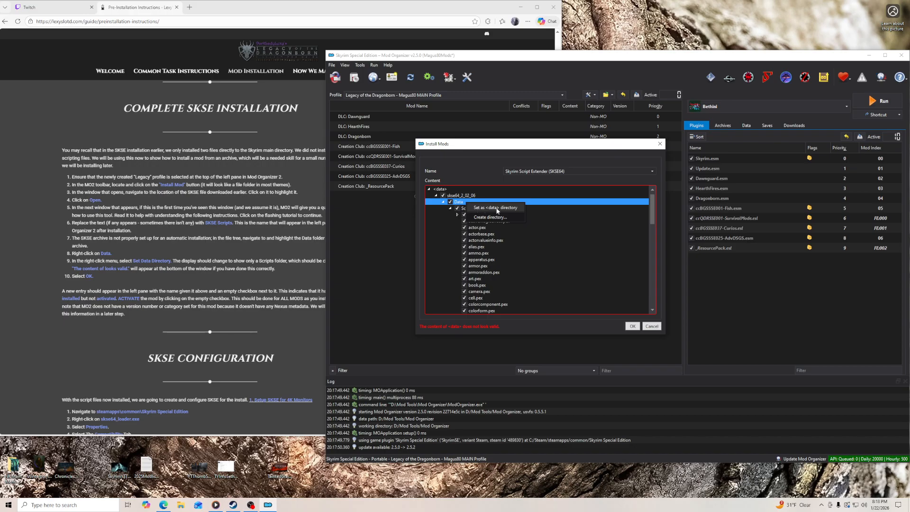
{"action": "left_click", "coordinate": [486, 210]}
{"action": "left_click", "coordinate": [632, 326]}
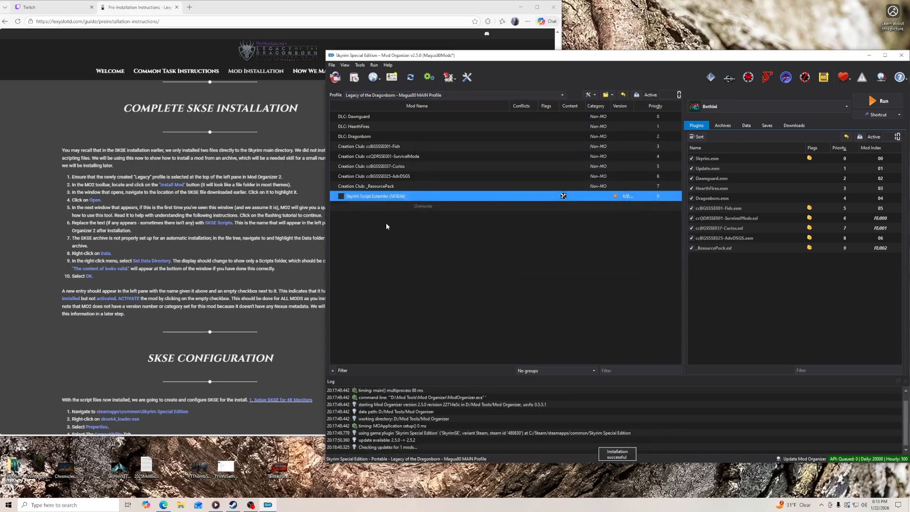
{"action": "left_click", "coordinate": [341, 196]}
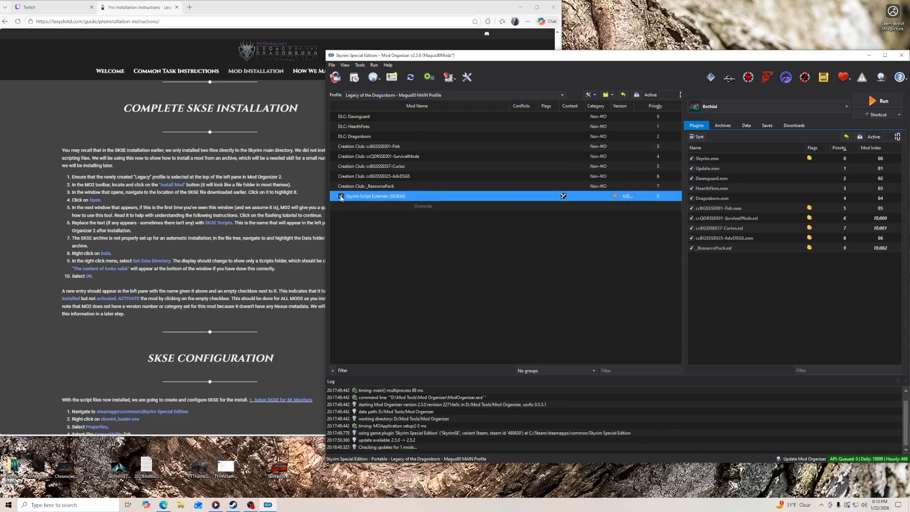
- Set the Skyrim Script Extender mod's version to 2.2.6 in its Nexus information and widen the mod list's Version column
{"action": "double_click", "coordinate": [393, 197]}
{"action": "left_click", "coordinate": [664, 173]}
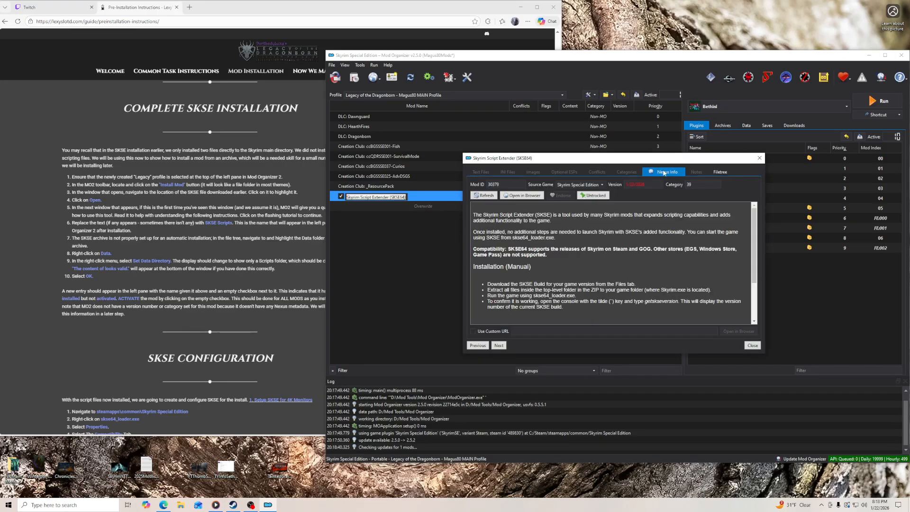
{"action": "triple_click", "coordinate": [651, 184]}
{"action": "type", "text": "2.2.6"}
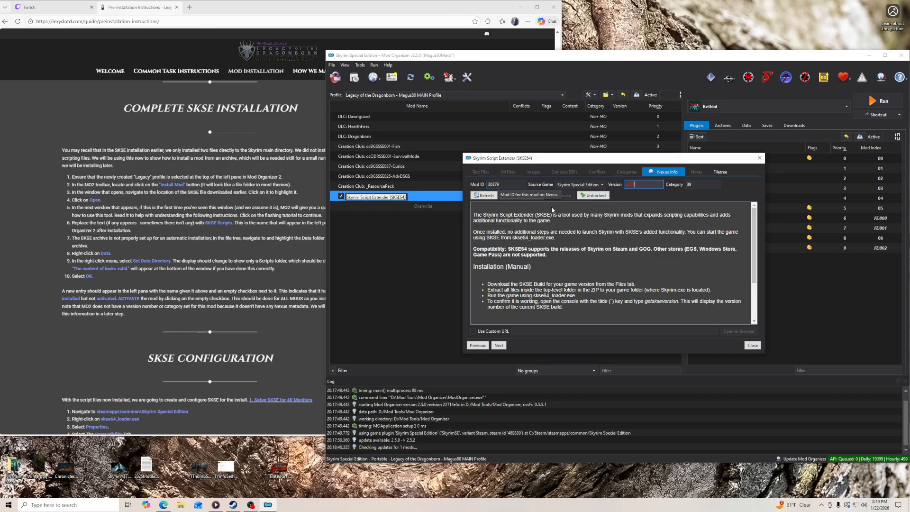
{"action": "left_click", "coordinate": [753, 345]}
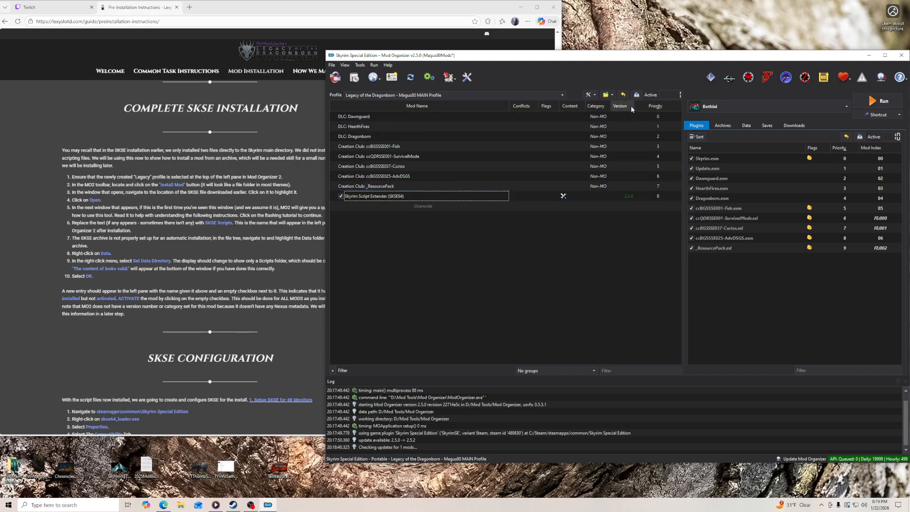
{"action": "left_click_drag", "start_coordinate": [634, 105], "coordinate": [641, 106]}
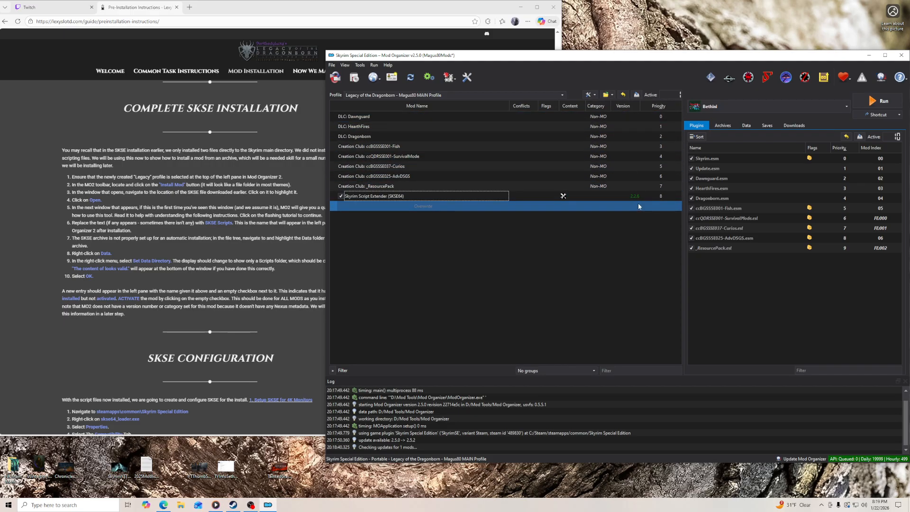
{"action": "left_click", "coordinate": [617, 194]}
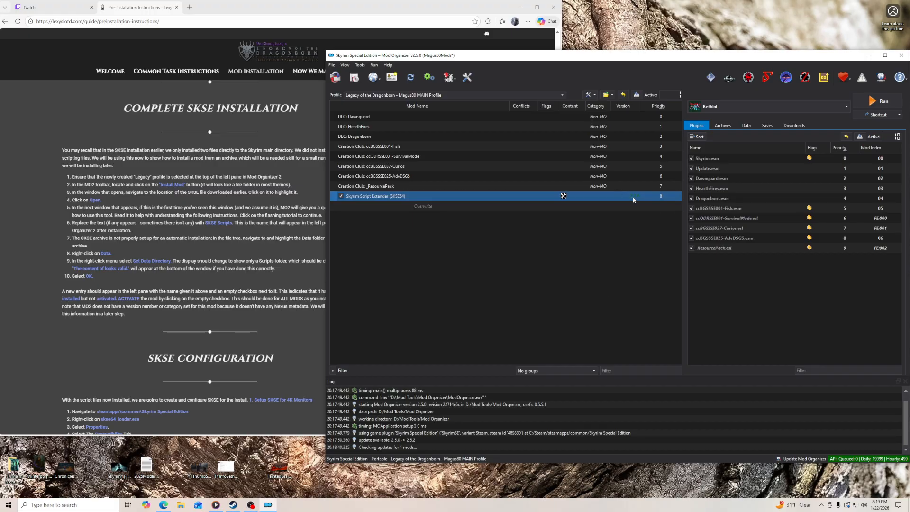
{"action": "mouse_move", "coordinate": [633, 200]}
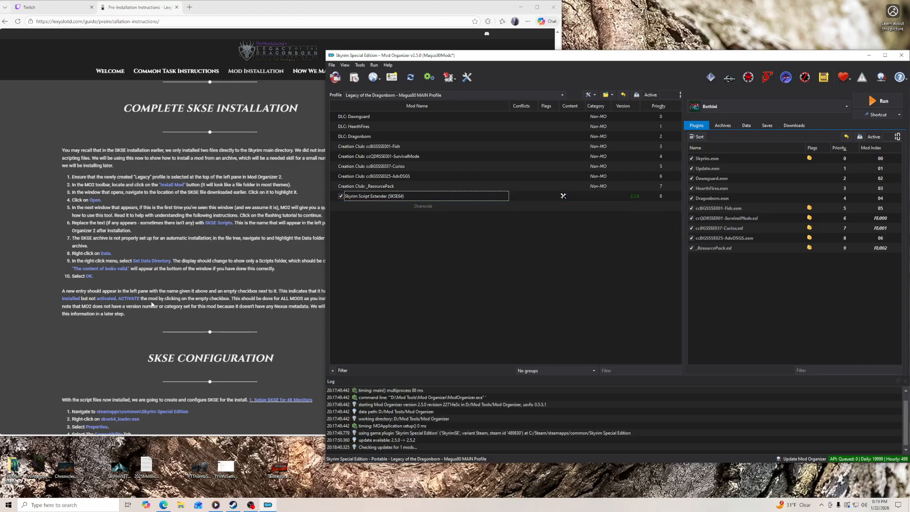
- Read the guide's SKSE Configuration and Install Verification sections, minimize the browser and open the Skyrim Script Extender mod's folder in Explorer
{"action": "scroll", "coordinate": [132, 313], "scroll_direction": "down", "scroll_amount": 3}
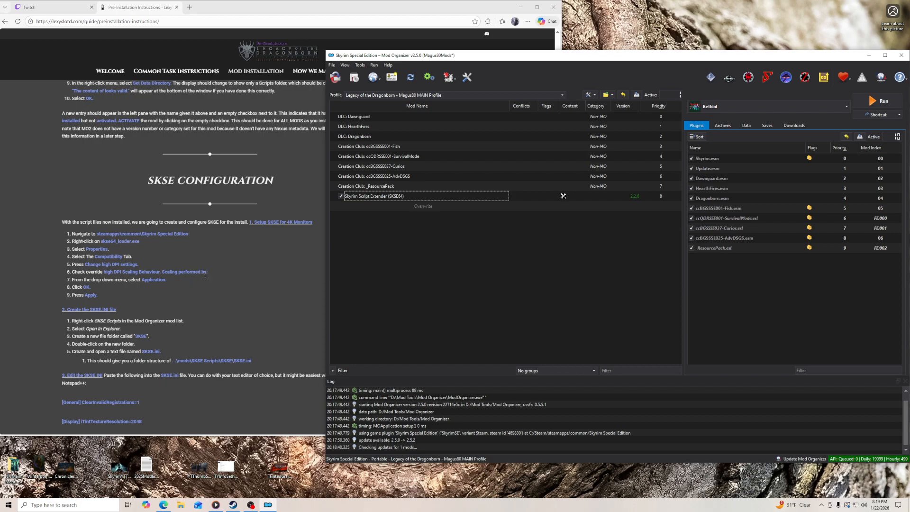
{"action": "scroll", "coordinate": [207, 277], "scroll_direction": "down", "scroll_amount": 2}
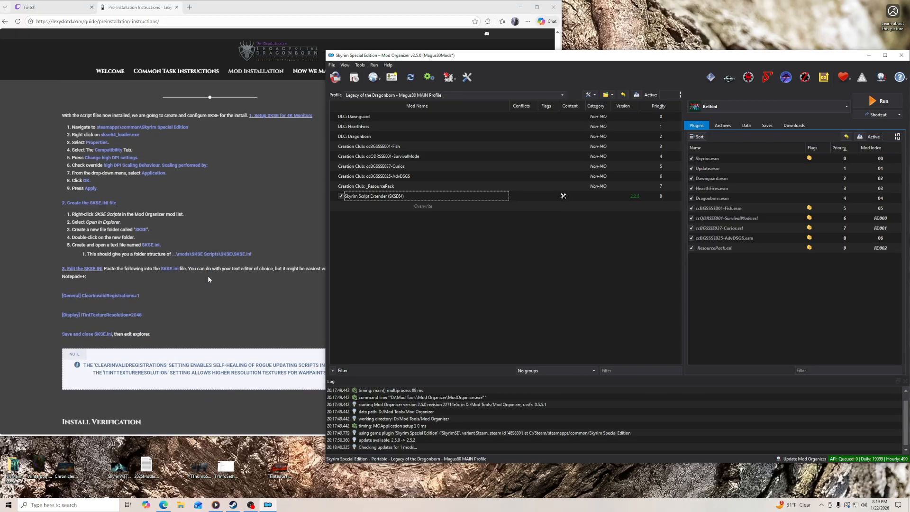
{"action": "scroll", "coordinate": [208, 279], "scroll_direction": "down", "scroll_amount": 2}
{"action": "left_click", "coordinate": [555, 159]}
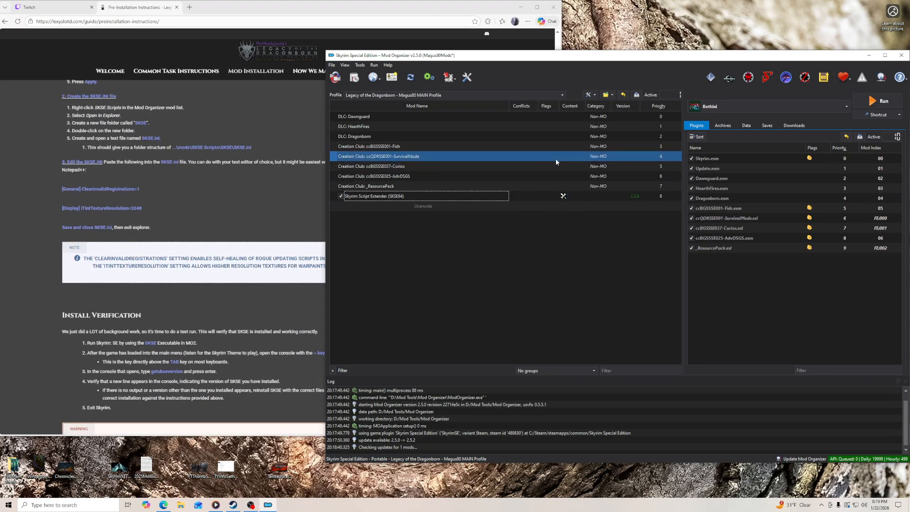
{"action": "scroll", "coordinate": [221, 297], "scroll_direction": "down", "scroll_amount": 2}
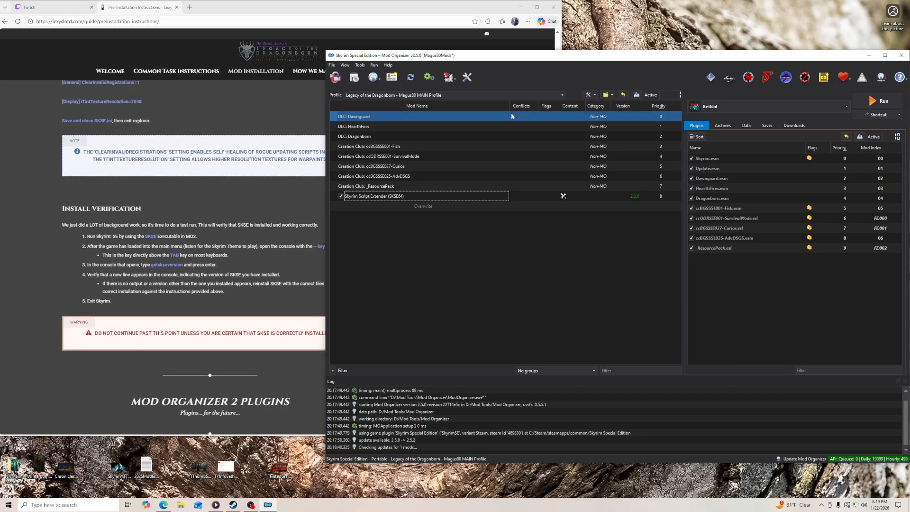
{"action": "left_click", "coordinate": [521, 8]}
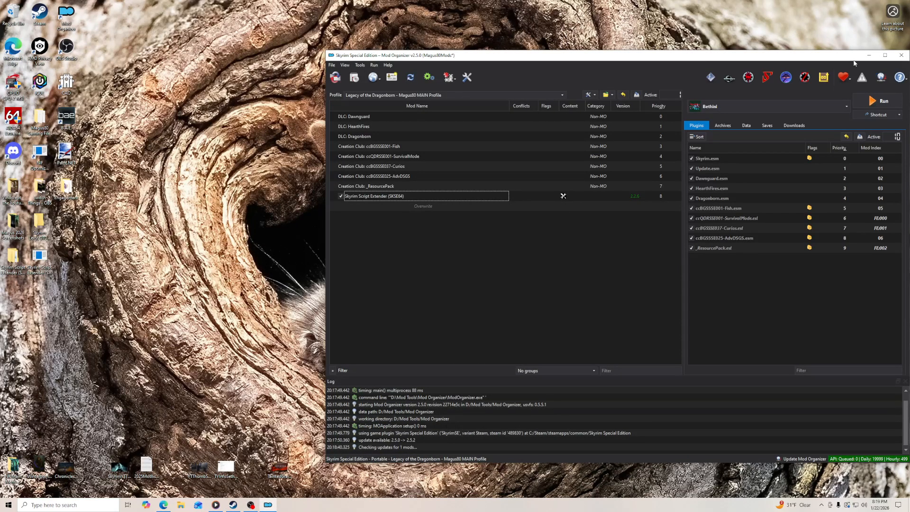
{"action": "right_click", "coordinate": [394, 195]}
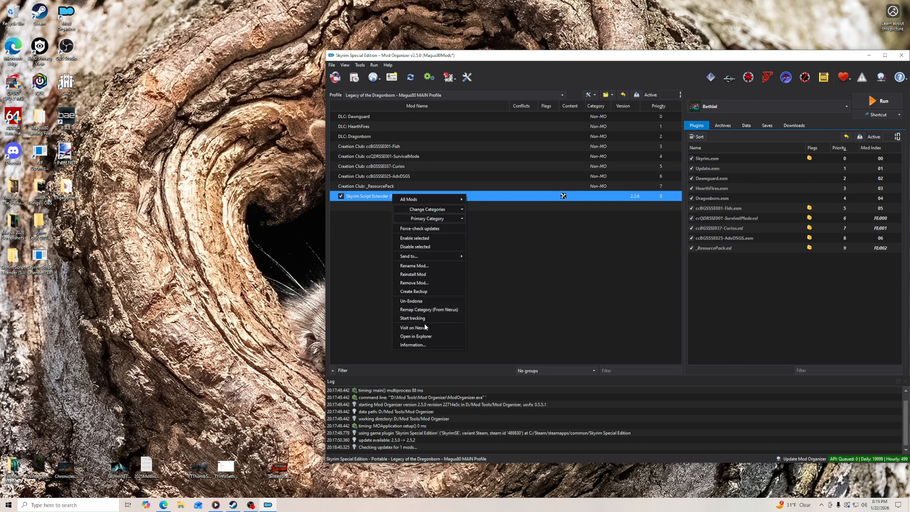
{"action": "left_click", "coordinate": [416, 336]}
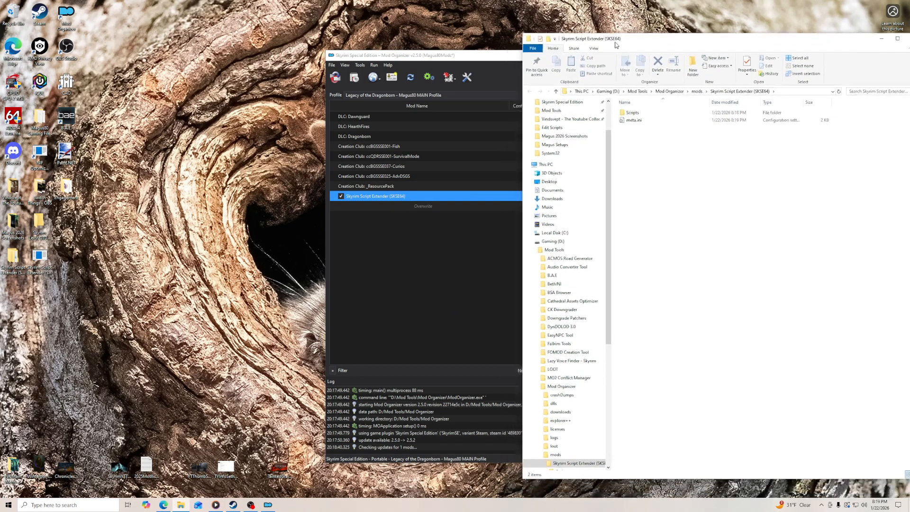
- Look through the Saved Mods and MyMods folders of the desktop gaming files folder for a saved SKSE.ini
{"action": "left_click", "coordinate": [40, 123]}
{"action": "double_click", "coordinate": [40, 122]}
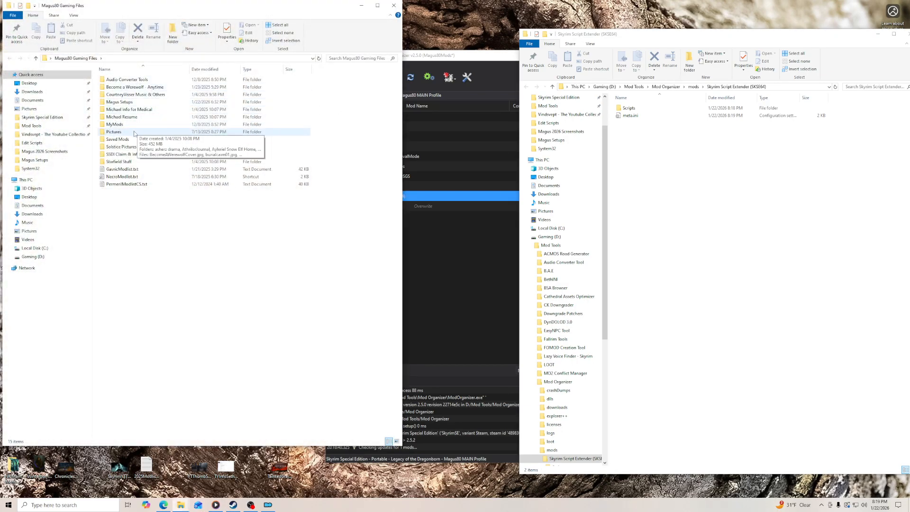
{"action": "double_click", "coordinate": [119, 140]}
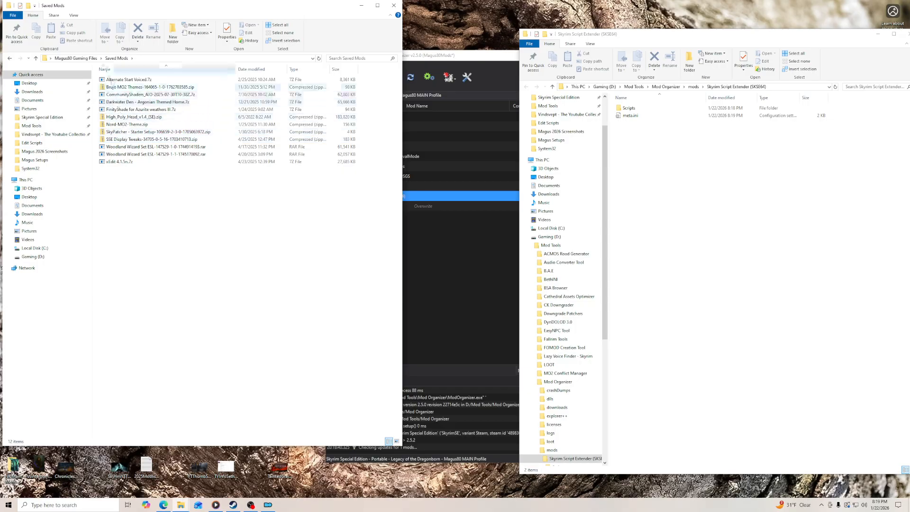
{"action": "left_click", "coordinate": [76, 58]}
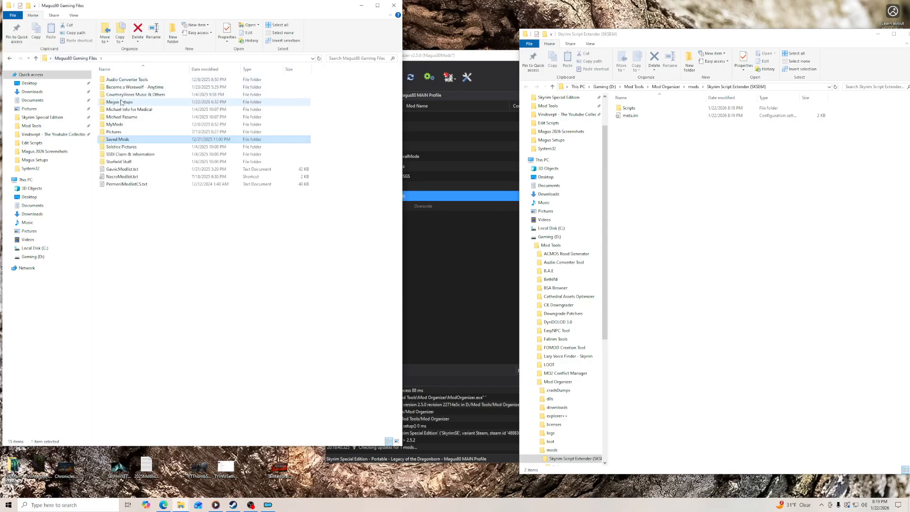
{"action": "double_click", "coordinate": [116, 125]}
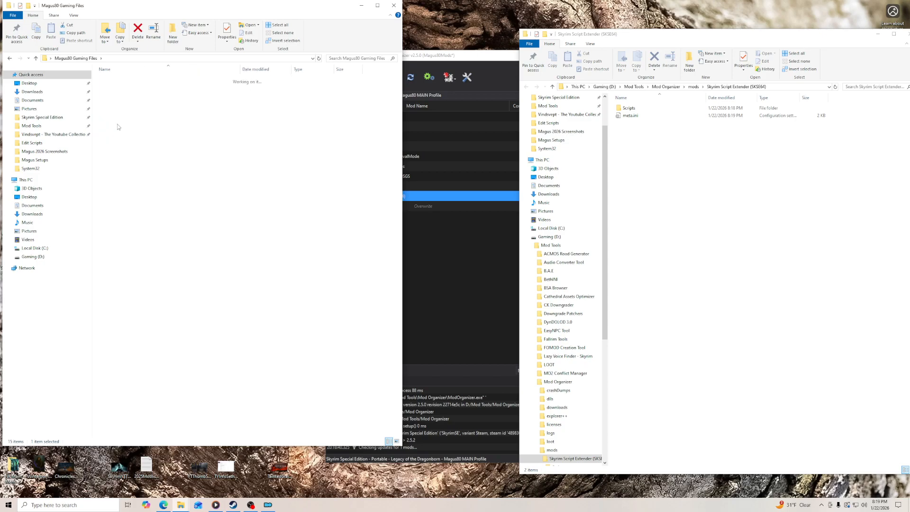
{"action": "left_click", "coordinate": [80, 59]}
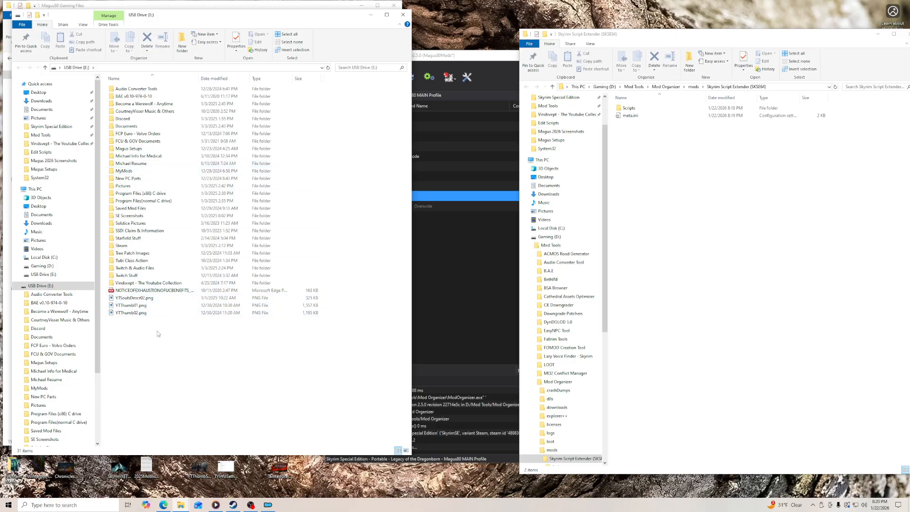
- Copy the SKSE folder from Saved Mod Files\SKSE.ini on the USB drive into the Skyrim Script Extender mod folder and close the drive's window
{"action": "left_click", "coordinate": [49, 275]}
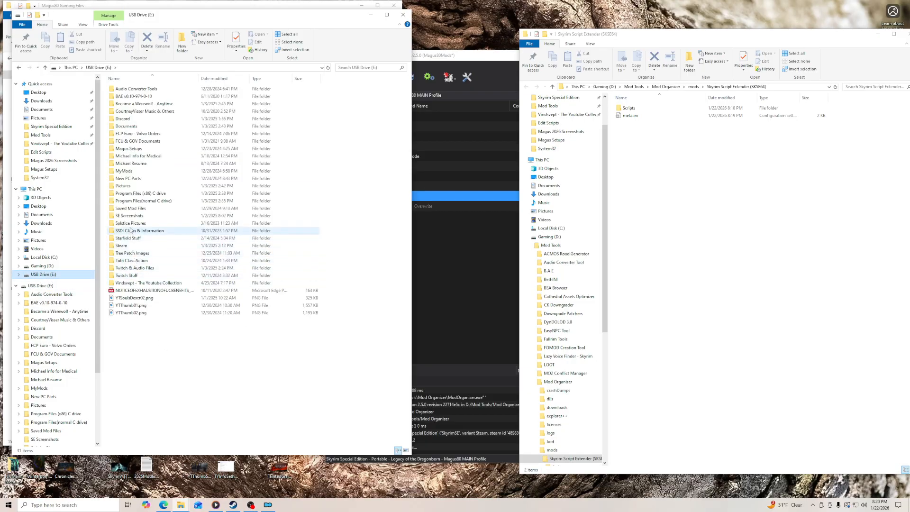
{"action": "double_click", "coordinate": [131, 209]}
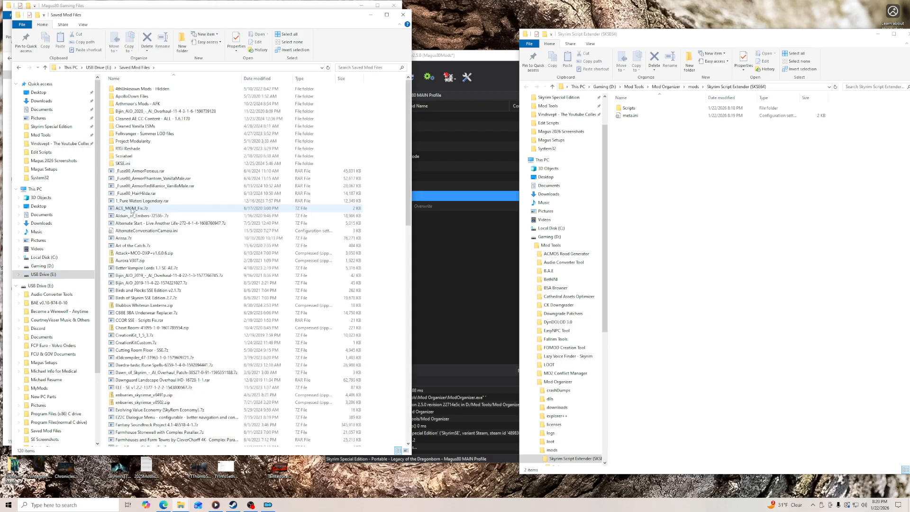
{"action": "double_click", "coordinate": [125, 163]}
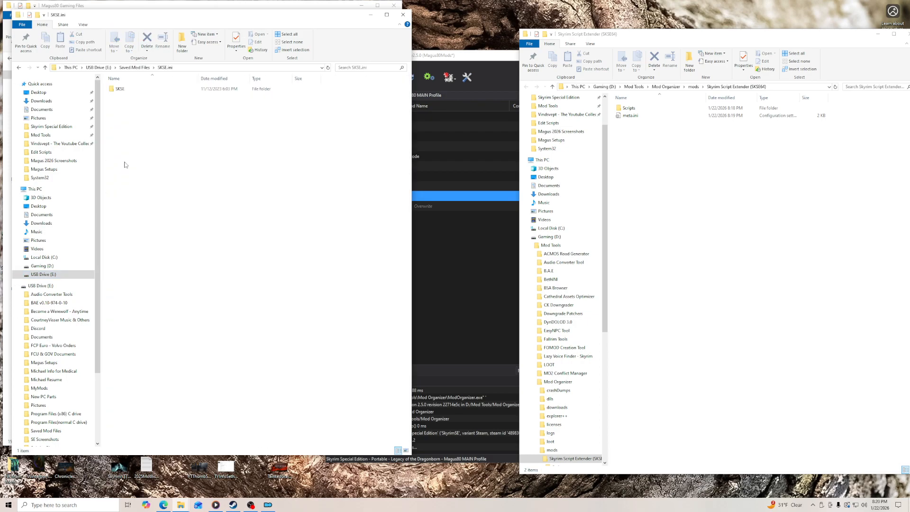
{"action": "right_click", "coordinate": [125, 91]}
{"action": "left_click", "coordinate": [163, 181]}
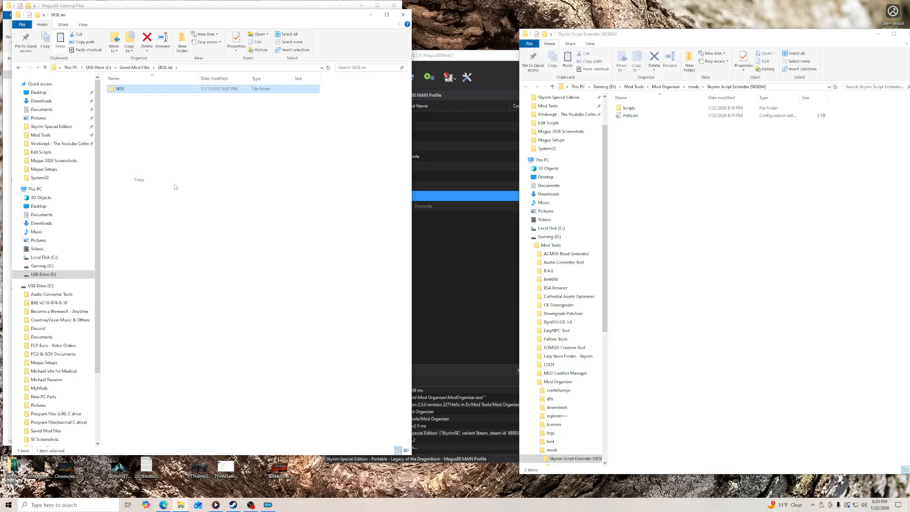
{"action": "right_click", "coordinate": [682, 190]}
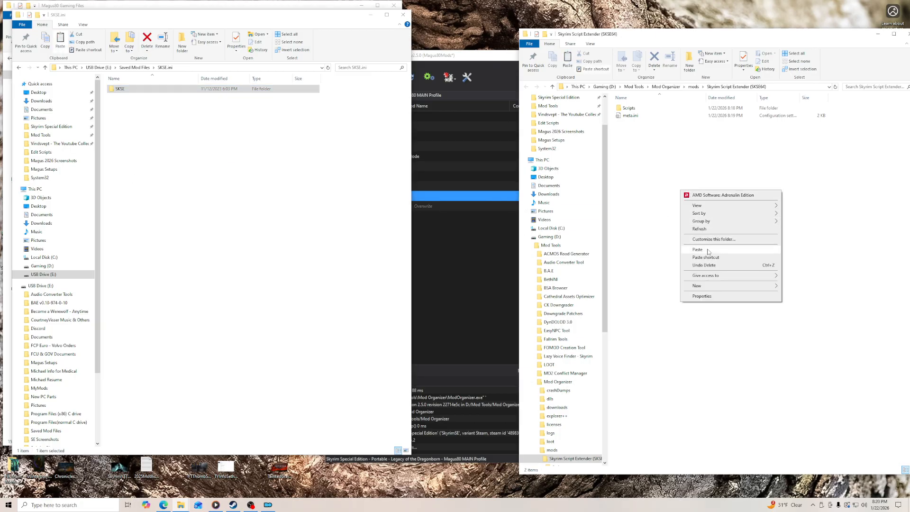
{"action": "left_click", "coordinate": [708, 250]}
{"action": "left_click", "coordinate": [404, 15]}
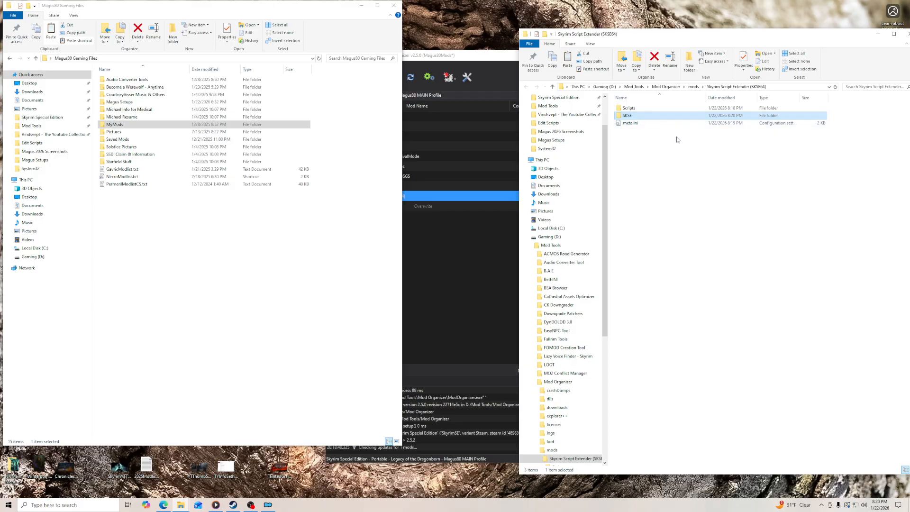
- Open SKSE.ini from the mod's SKSE folder in Notepad, check its General and Display settings, and close it
{"action": "double_click", "coordinate": [635, 116]}
{"action": "double_click", "coordinate": [641, 109]}
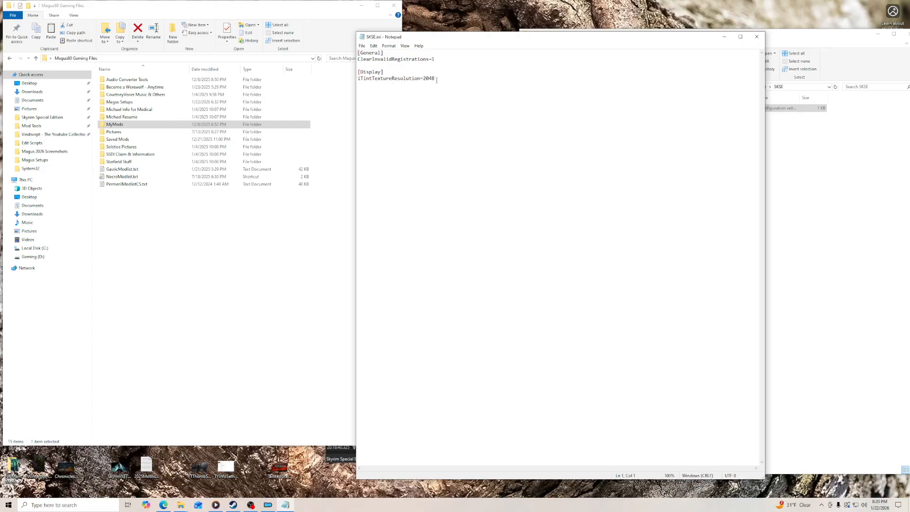
{"action": "left_click", "coordinate": [757, 36]}
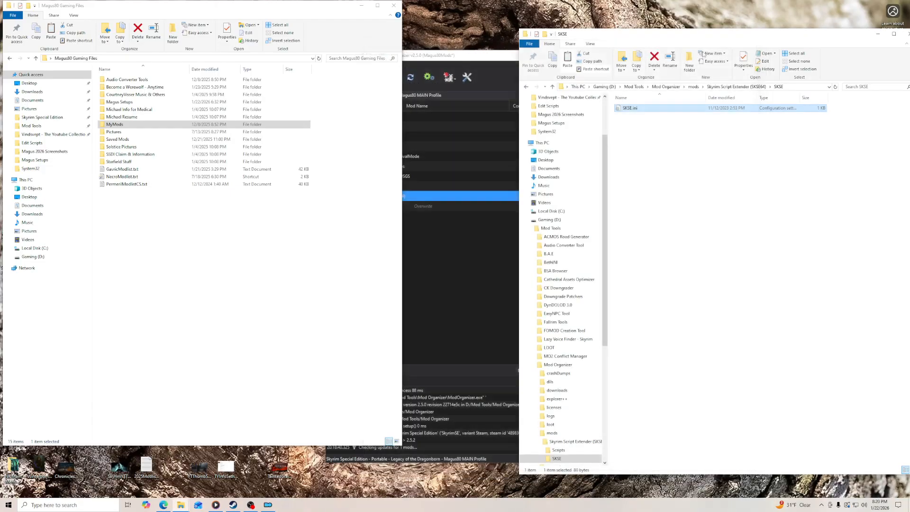
- Bring Mod Organizer forward, close the desktop gaming files folder window, and reopen the installation guide in the browser
{"action": "left_click", "coordinate": [478, 59]}
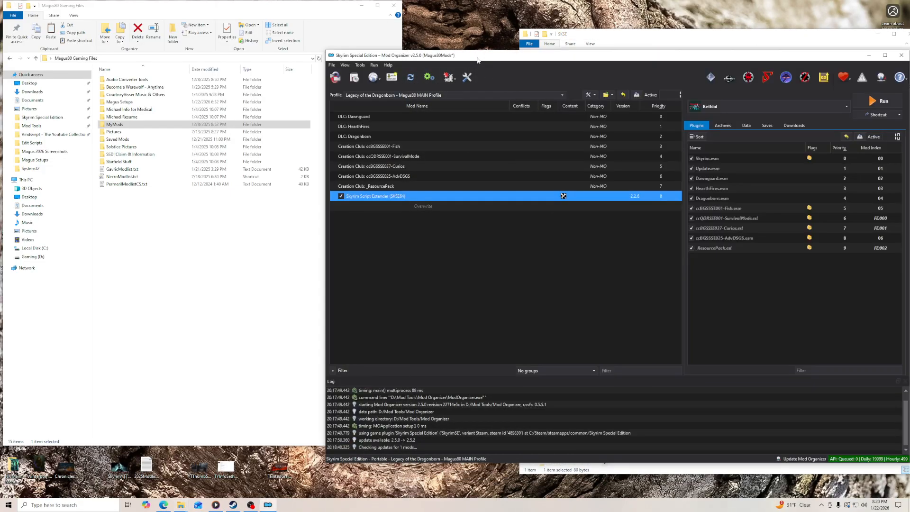
{"action": "left_click", "coordinate": [559, 75]}
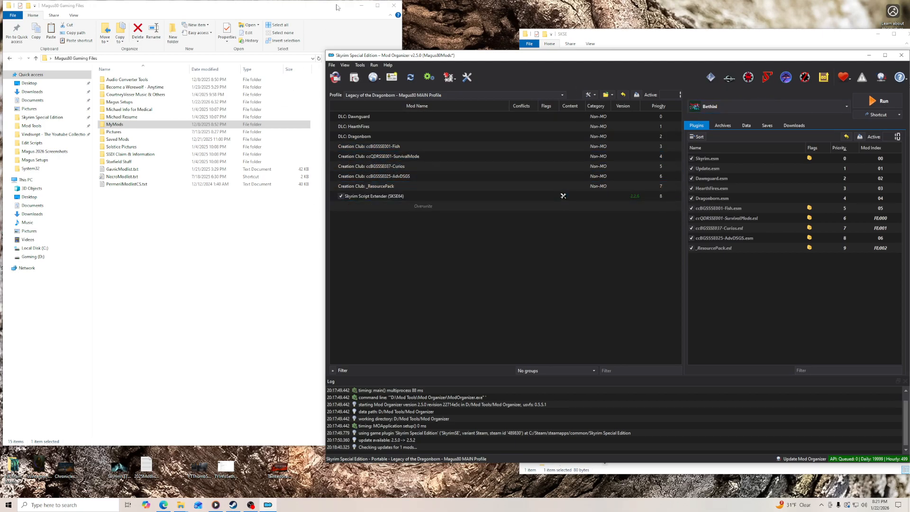
{"action": "left_click", "coordinate": [394, 5]}
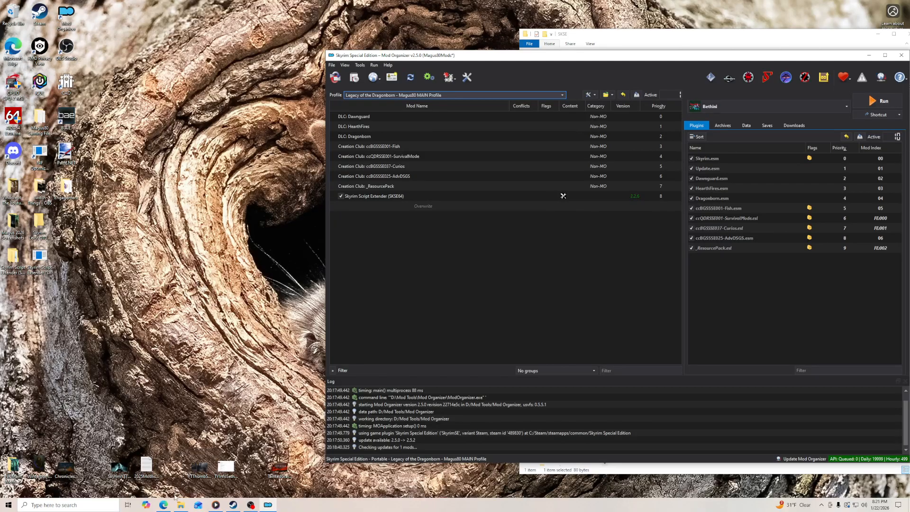
{"action": "left_click", "coordinate": [164, 505]}
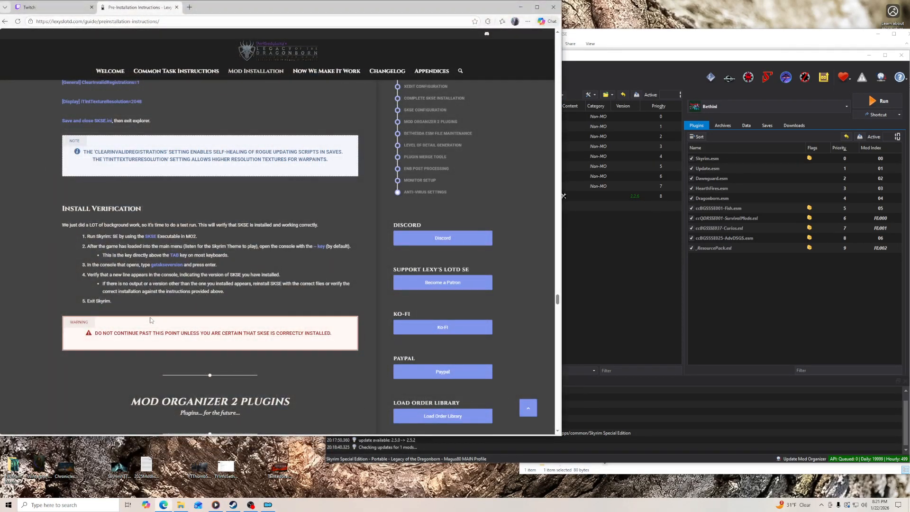
- Pause the music in Media Player and minimize the player
{"action": "left_click", "coordinate": [216, 506]}
{"action": "left_click", "coordinate": [464, 384]}
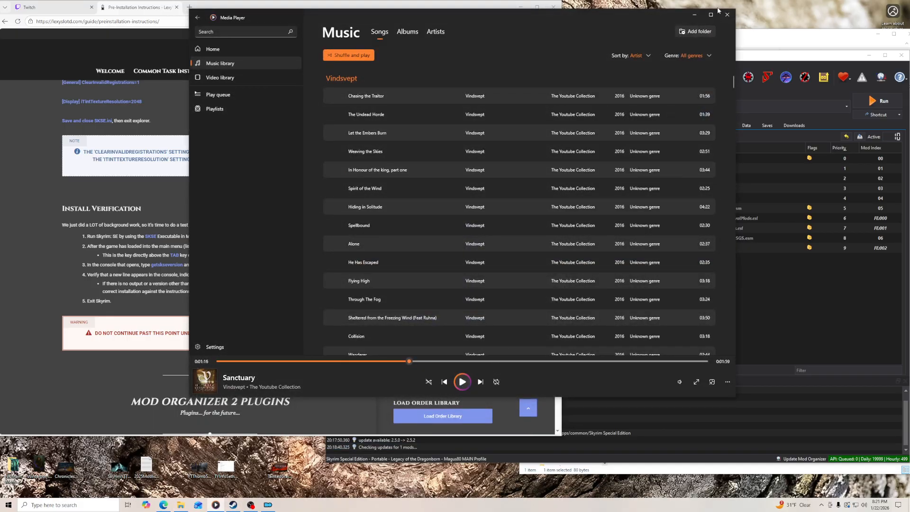
{"action": "left_click", "coordinate": [696, 15]}
- Launch Skyrim from Mod Organizer with the SKSE executable selected
{"action": "left_click", "coordinate": [712, 78]}
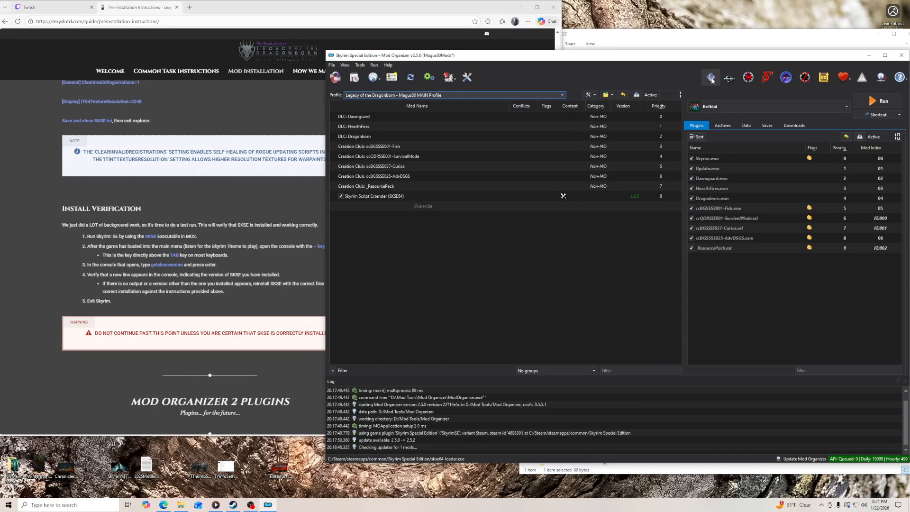
{"action": "left_click", "coordinate": [768, 107]}
{"action": "left_click", "coordinate": [768, 117]}
{"action": "left_click", "coordinate": [875, 105]}
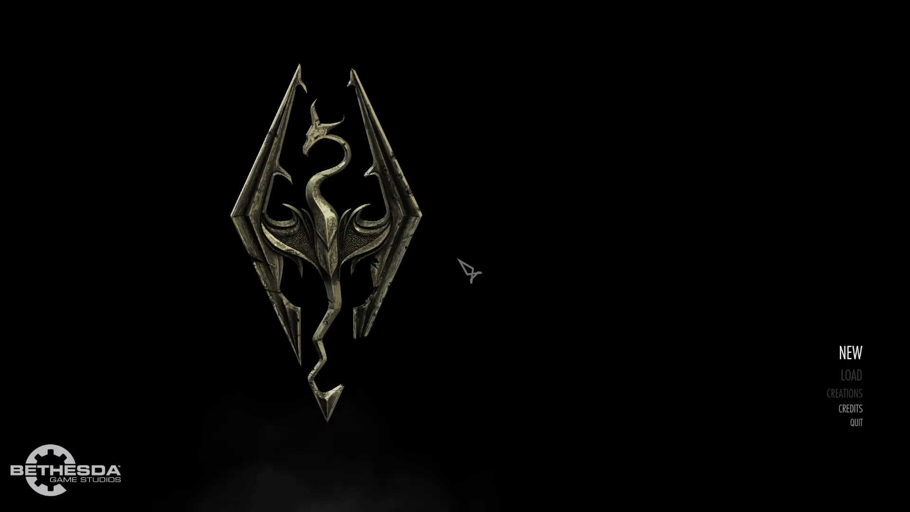
- Run getskseversion in the game console at the main menu, check the output, and close the console
{"action": "key", "text": "grave"}
{"action": "type", "text": "get"}
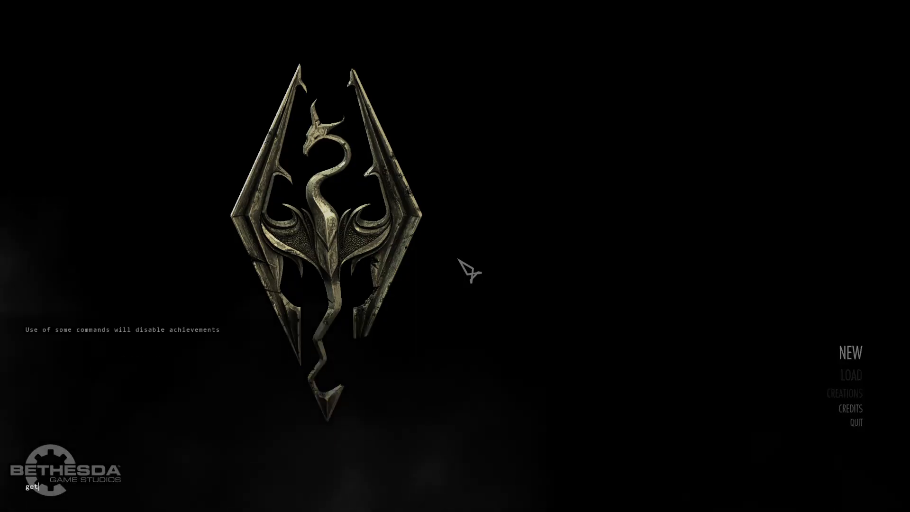
{"action": "type", "text": "skseversion"}
{"action": "key", "text": "Return"}
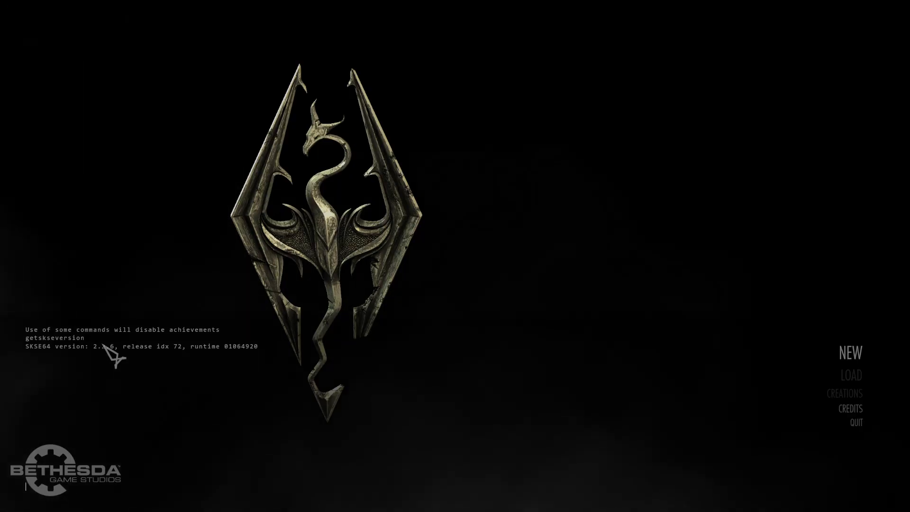
{"action": "key", "text": "grave"}
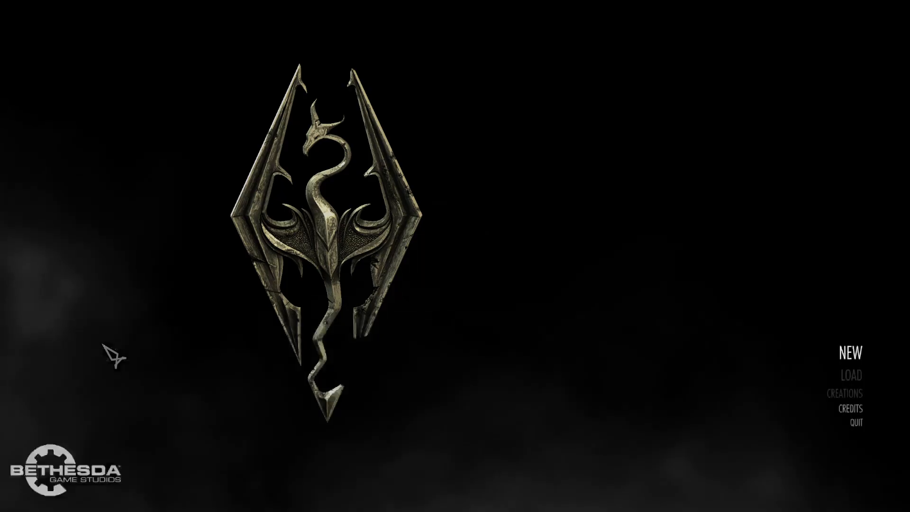
- Quit Skyrim to the desktop and confirm the exit
{"action": "key", "text": "Down"}
{"action": "key", "text": "Down"}
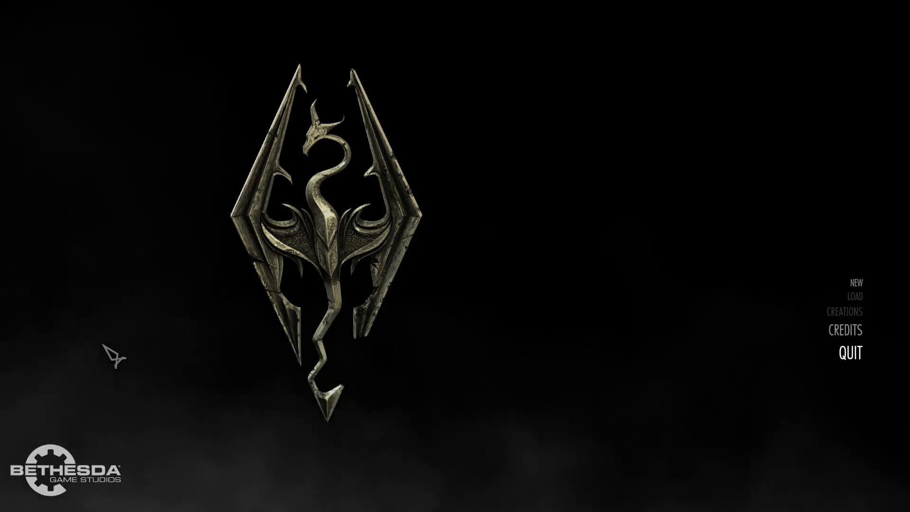
{"action": "left_click", "coordinate": [854, 354]}
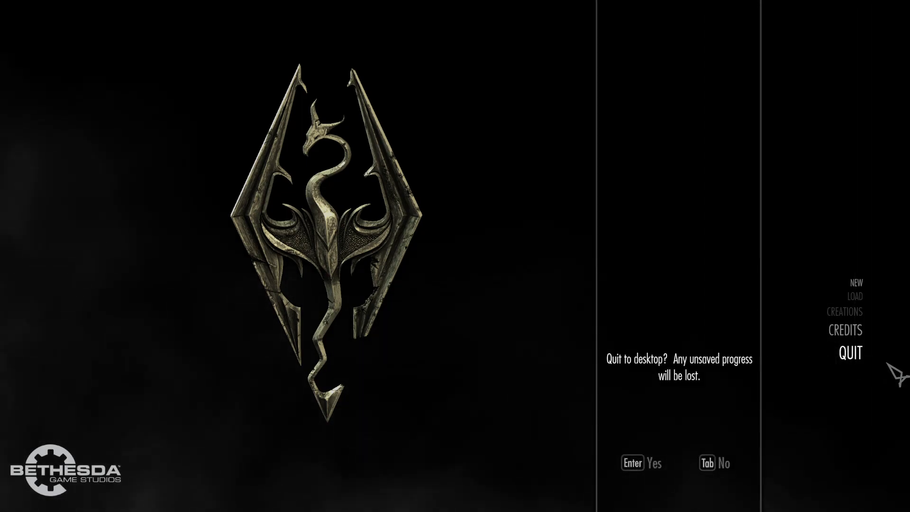
{"action": "left_click", "coordinate": [644, 465]}
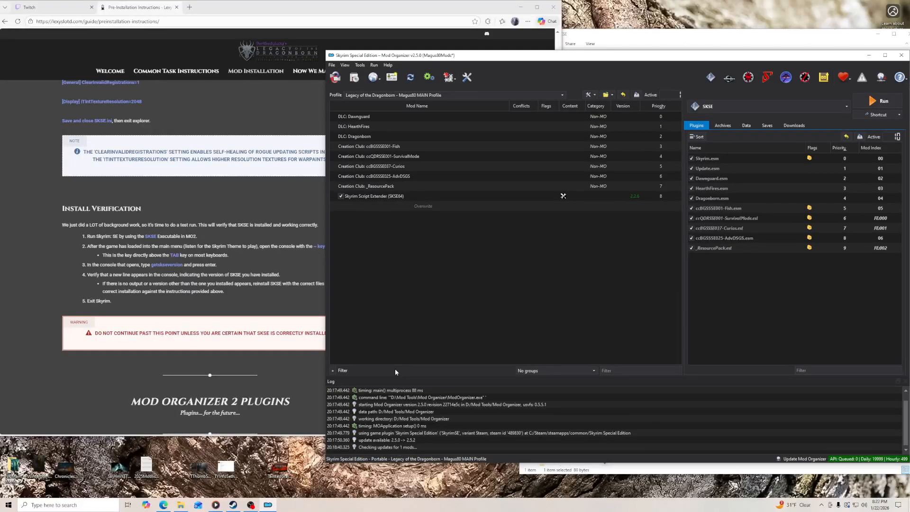
- Check the contents of Mod Organizer's Overwrite folder, then resume the music in Media Player and minimize the player
{"action": "double_click", "coordinate": [429, 206]}
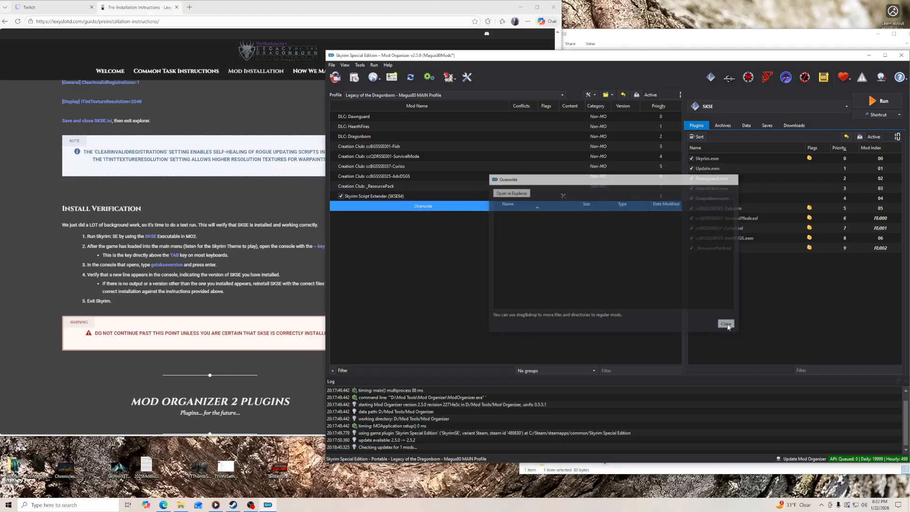
{"action": "left_click", "coordinate": [728, 325]}
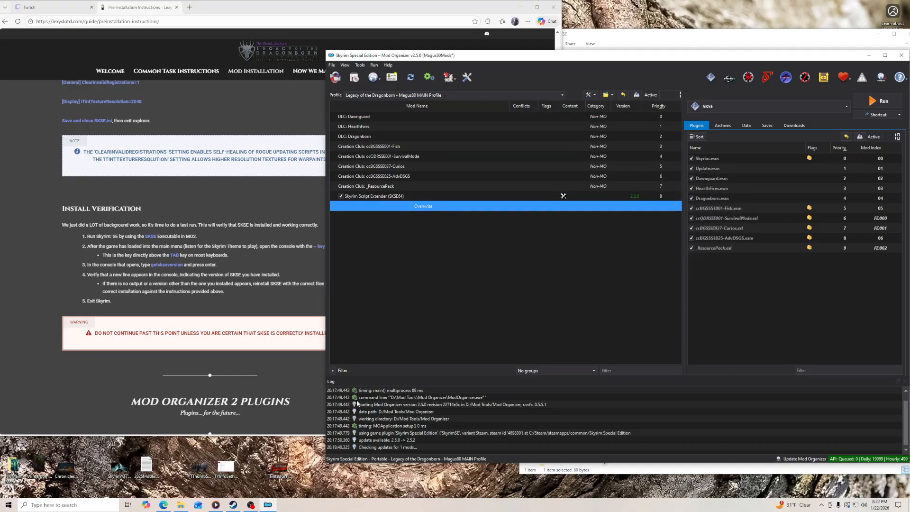
{"action": "left_click", "coordinate": [216, 505]}
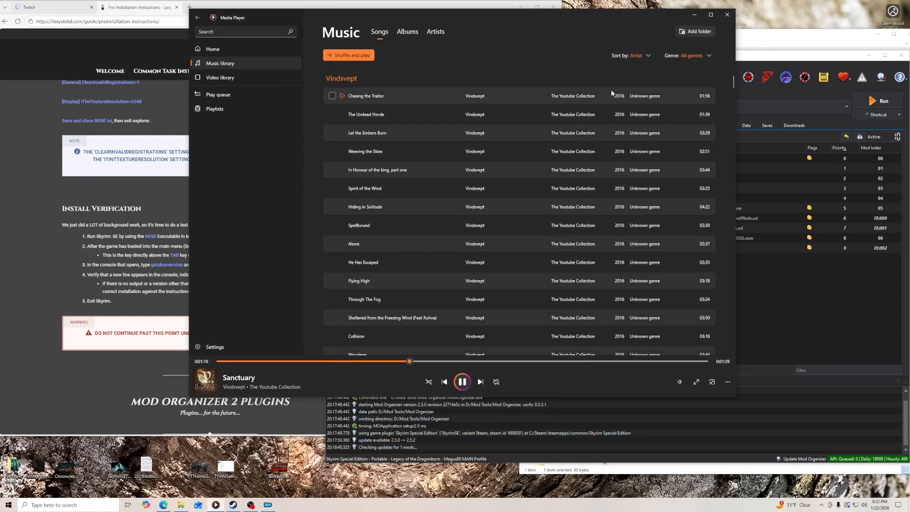
{"action": "left_click", "coordinate": [695, 14]}
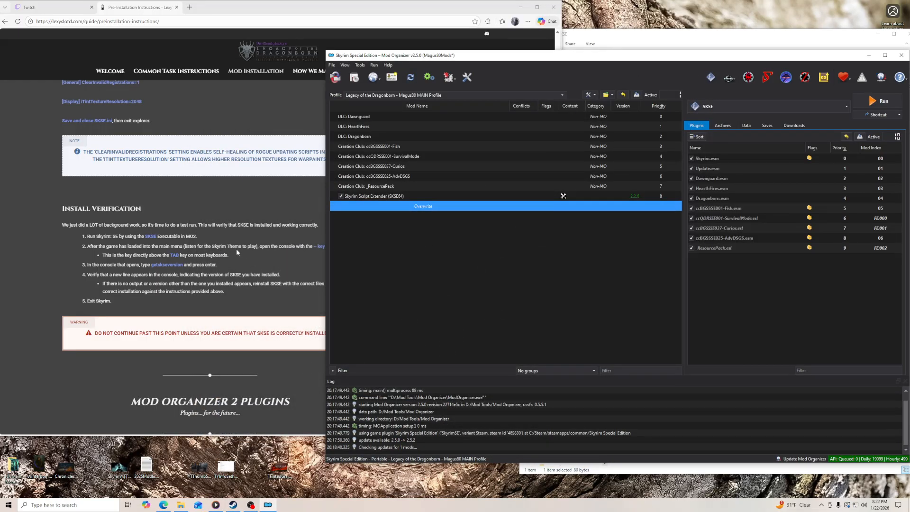
- Go to the guide's Mod Organizer 2 Plugins section and open the Mod Tools\Mod Organizer\plugins folder in Explorer
{"action": "left_click", "coordinate": [34, 267]}
{"action": "scroll", "coordinate": [44, 283], "scroll_direction": "down", "scroll_amount": 3}
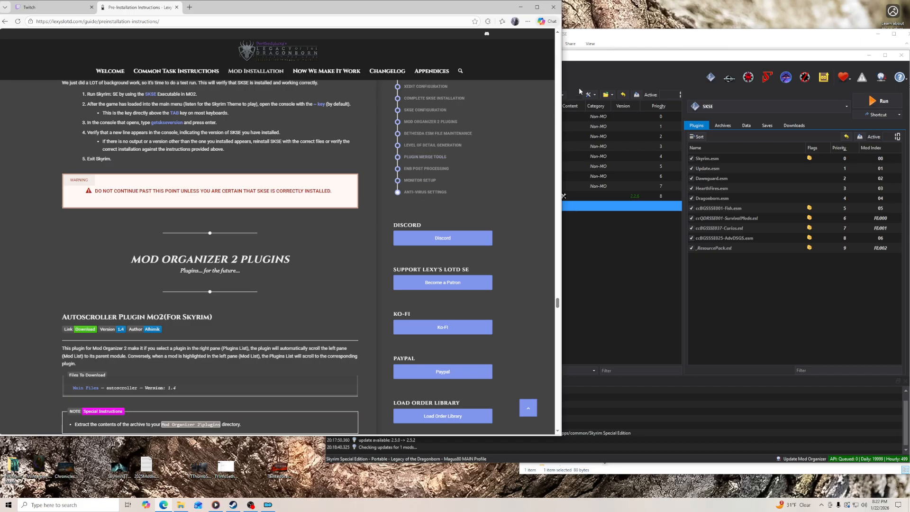
{"action": "left_click", "coordinate": [847, 41]}
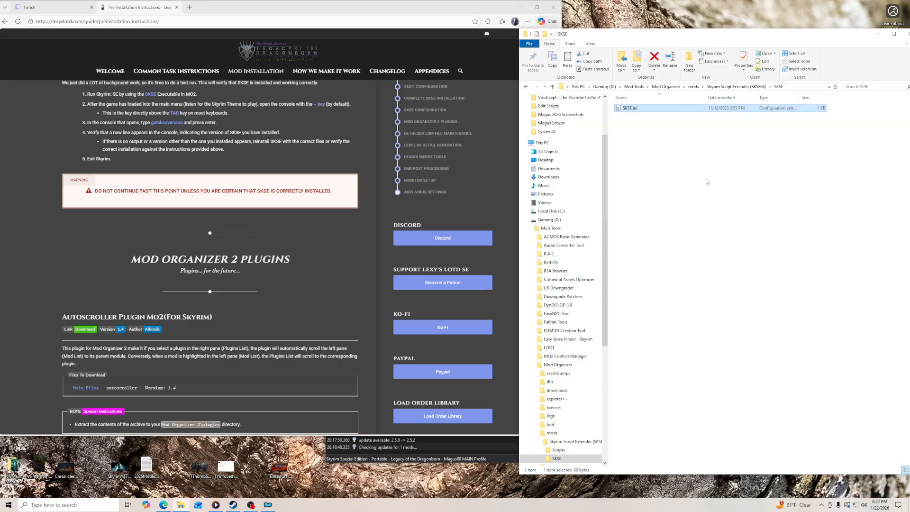
{"action": "left_click", "coordinate": [529, 228]}
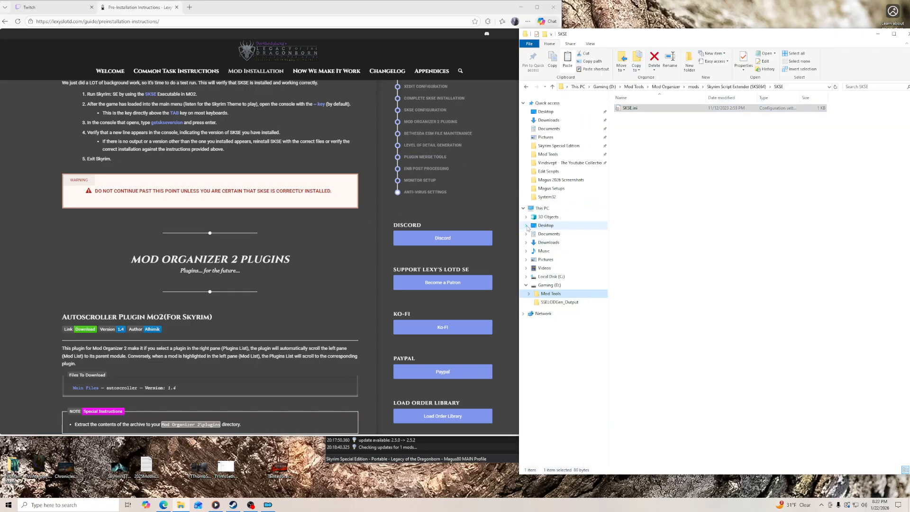
{"action": "left_click", "coordinate": [523, 103]}
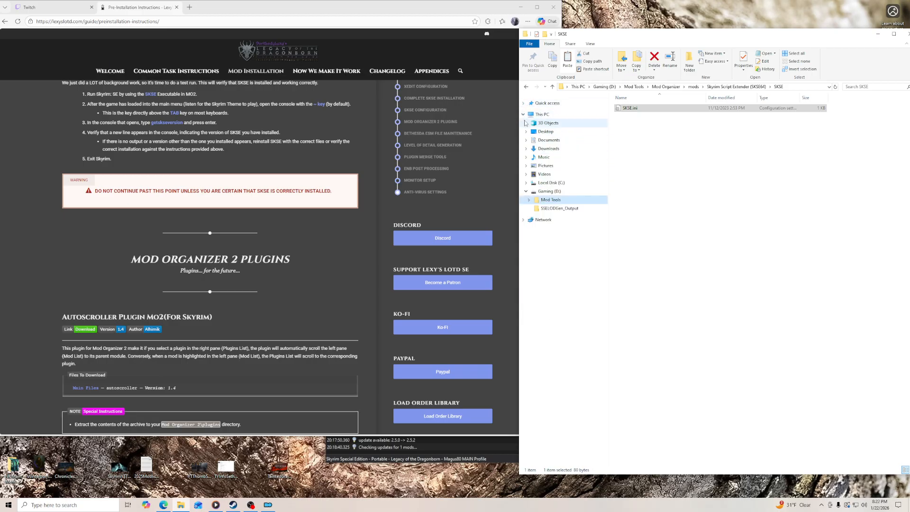
{"action": "left_click", "coordinate": [524, 104]}
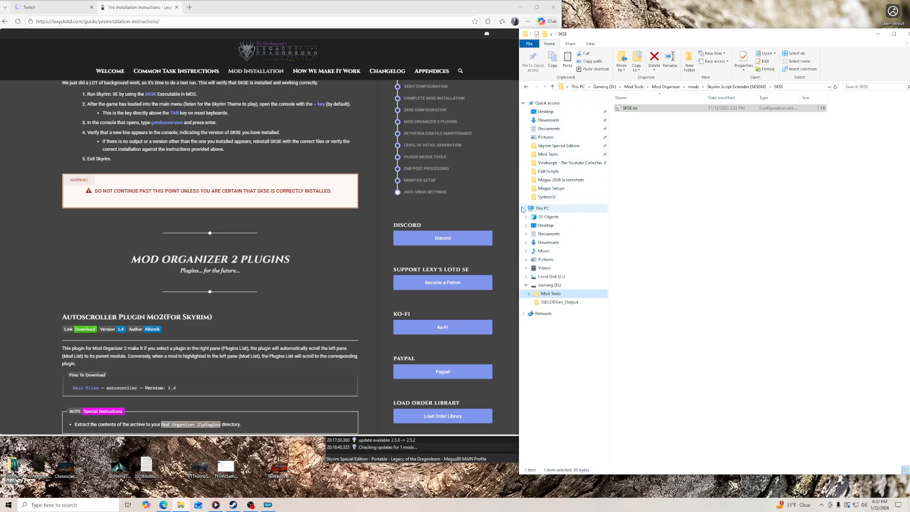
{"action": "left_click", "coordinate": [524, 208]}
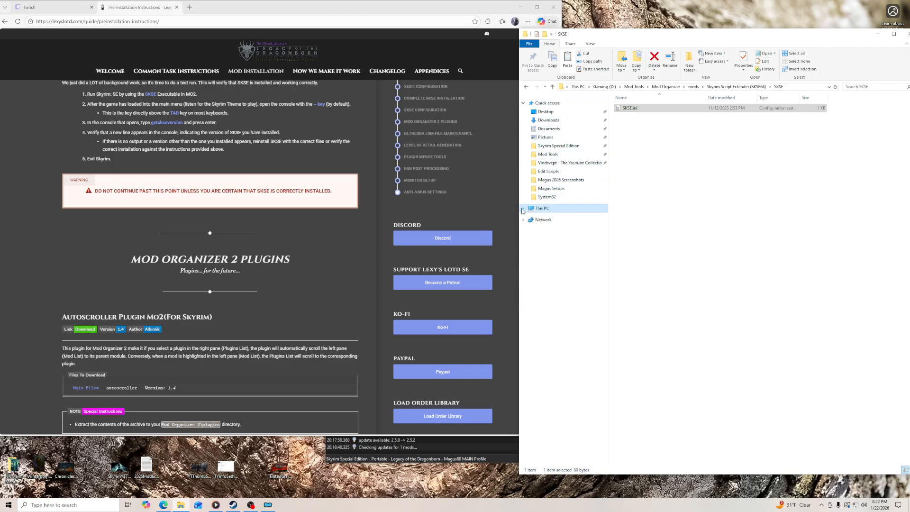
{"action": "left_click", "coordinate": [549, 155]}
{"action": "double_click", "coordinate": [640, 221]}
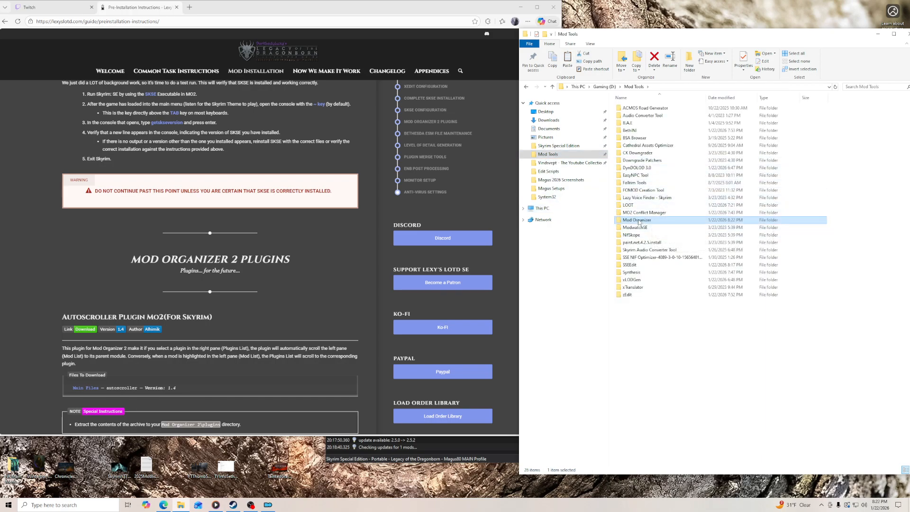
{"action": "double_click", "coordinate": [649, 183]}
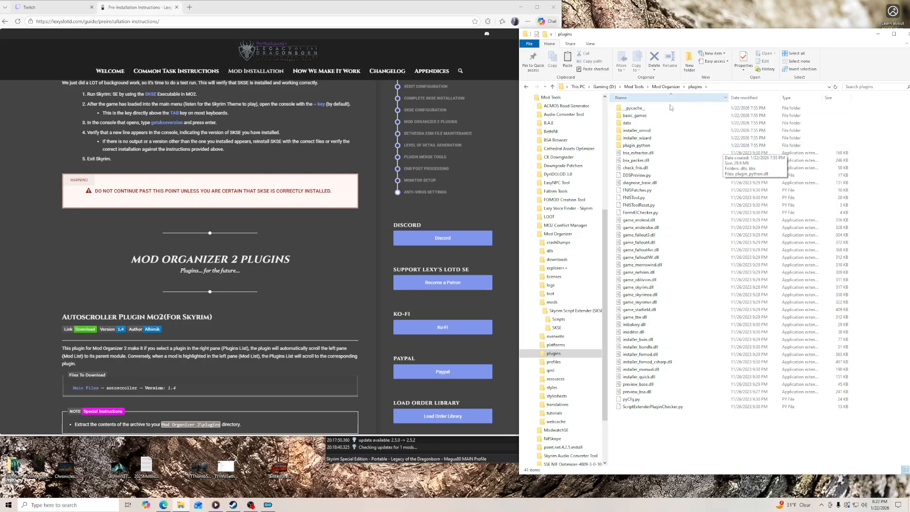
- Move the browser window off the desktop icons and delete the Skyrim Script Extender folder from the desktop
{"action": "left_click_drag", "start_coordinate": [463, 12], "coordinate": [519, 18]}
{"action": "left_click_drag", "start_coordinate": [54, 264], "coordinate": [15, 261]}
{"action": "right_click", "coordinate": [12, 258]}
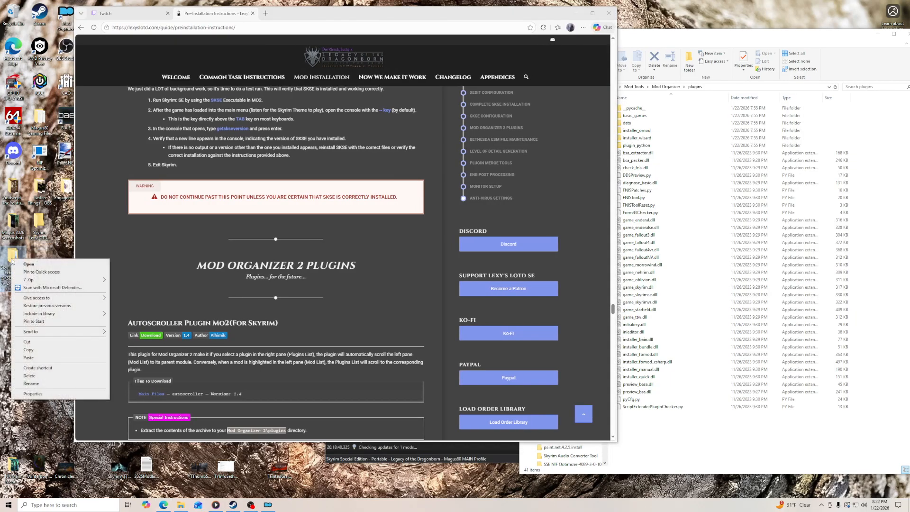
{"action": "left_click", "coordinate": [36, 377]}
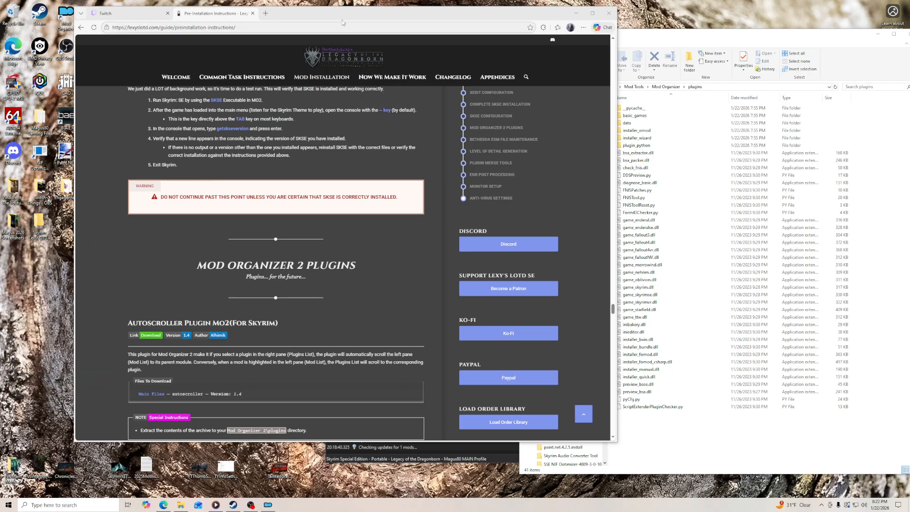
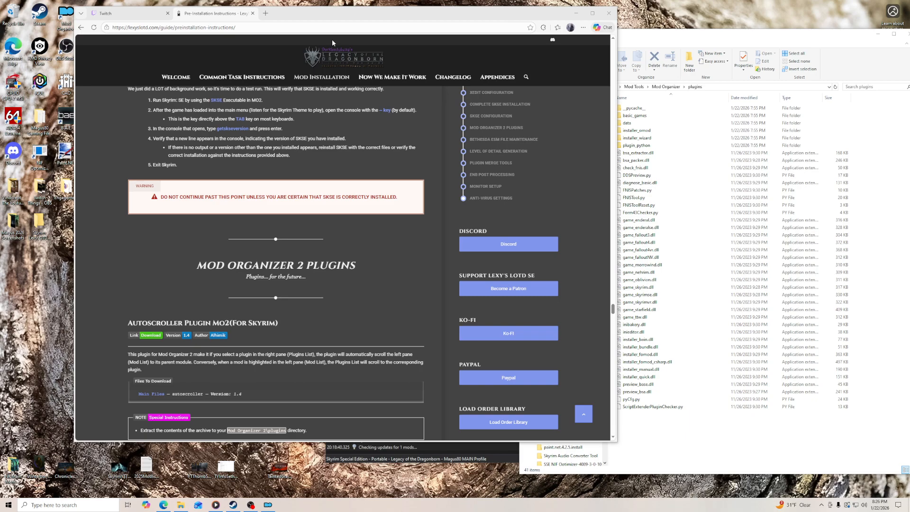
- Open the guide's Autoscroller Plugin Mo2 mod page and manually download the main file autoscroller, version 1.4
{"action": "scroll", "coordinate": [383, 263], "scroll_direction": "down", "scroll_amount": 4}
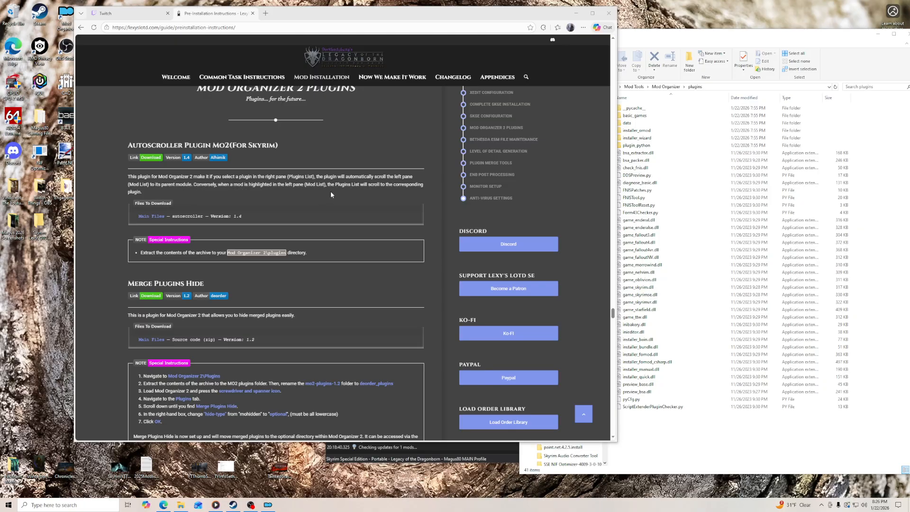
{"action": "left_click", "coordinate": [151, 157]}
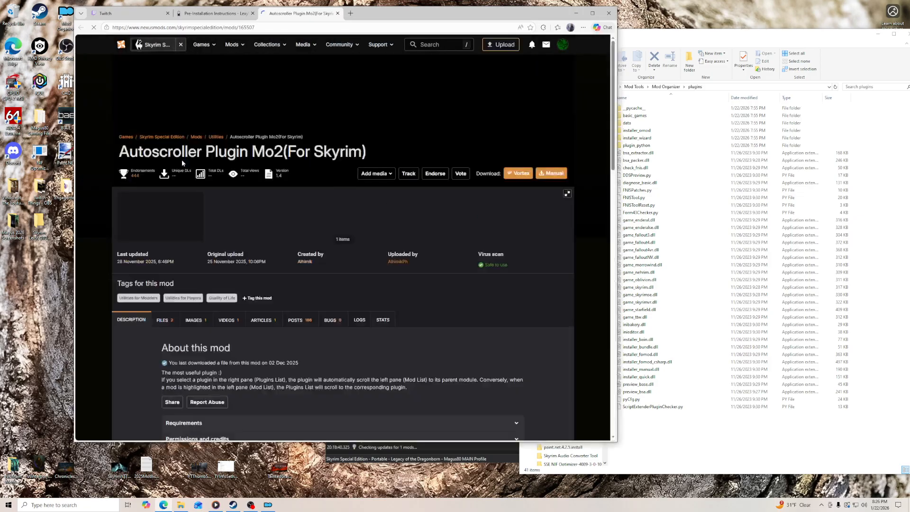
{"action": "left_click", "coordinate": [166, 321]}
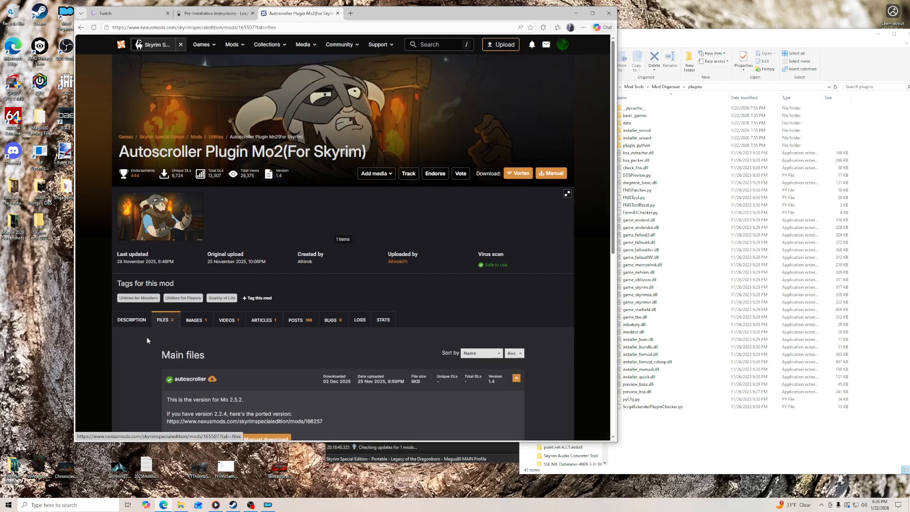
{"action": "scroll", "coordinate": [142, 334], "scroll_direction": "down", "scroll_amount": 3}
{"action": "left_click", "coordinate": [259, 260]}
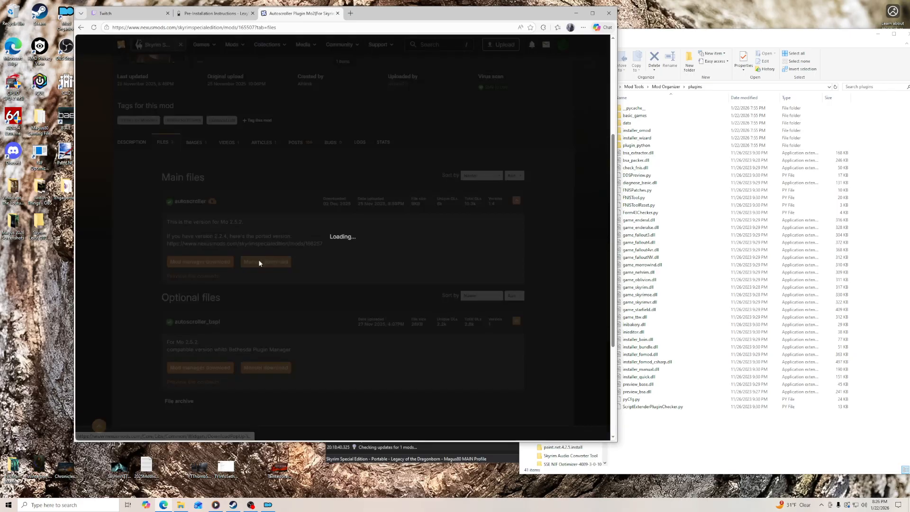
{"action": "left_click", "coordinate": [197, 208]}
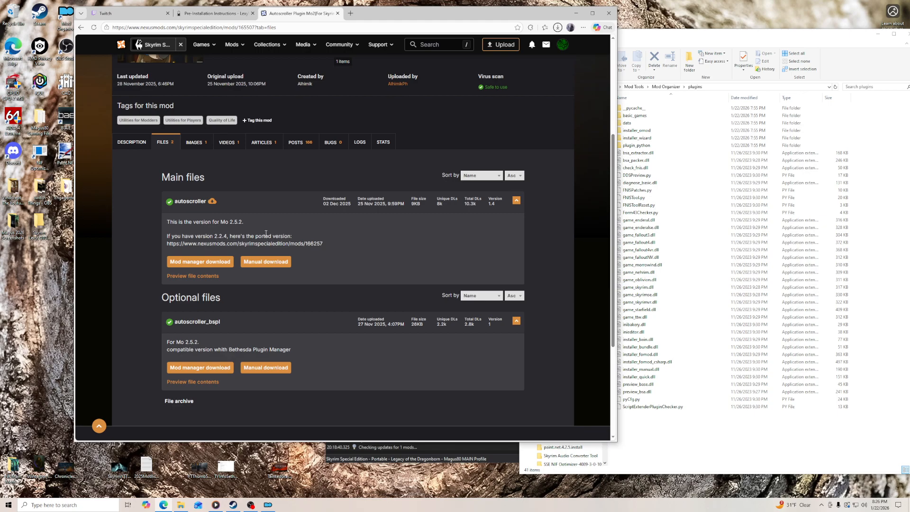
- Compare the guide's Autoscroller entry with the mod's main and archived files, and close the mod page
{"action": "left_click", "coordinate": [216, 14]}
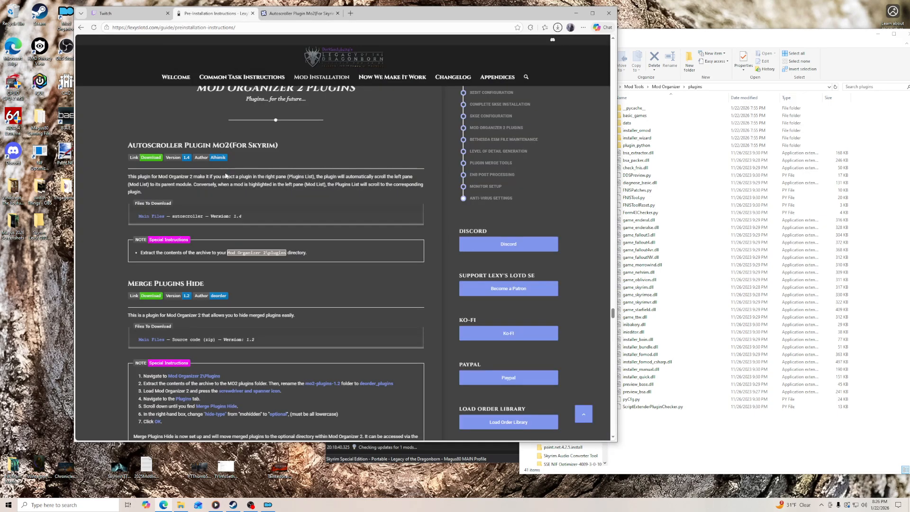
{"action": "left_click", "coordinate": [299, 13]}
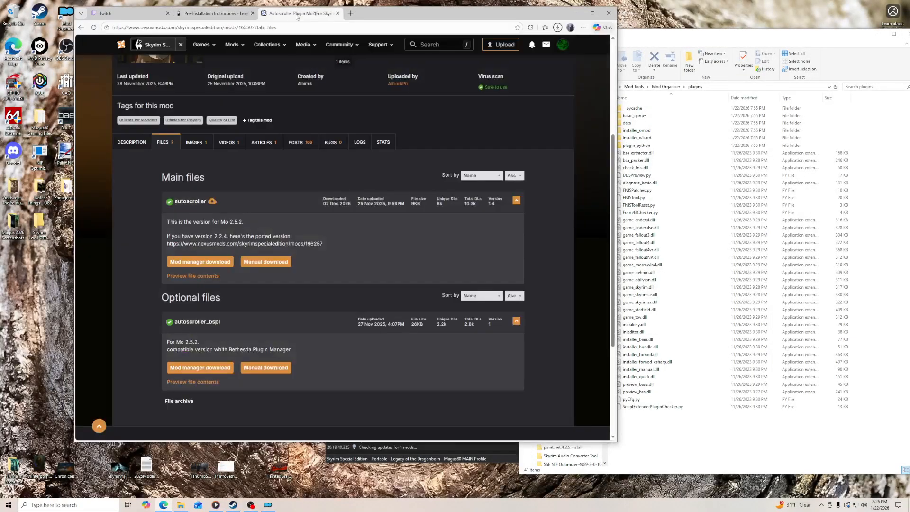
{"action": "left_click", "coordinate": [179, 401]}
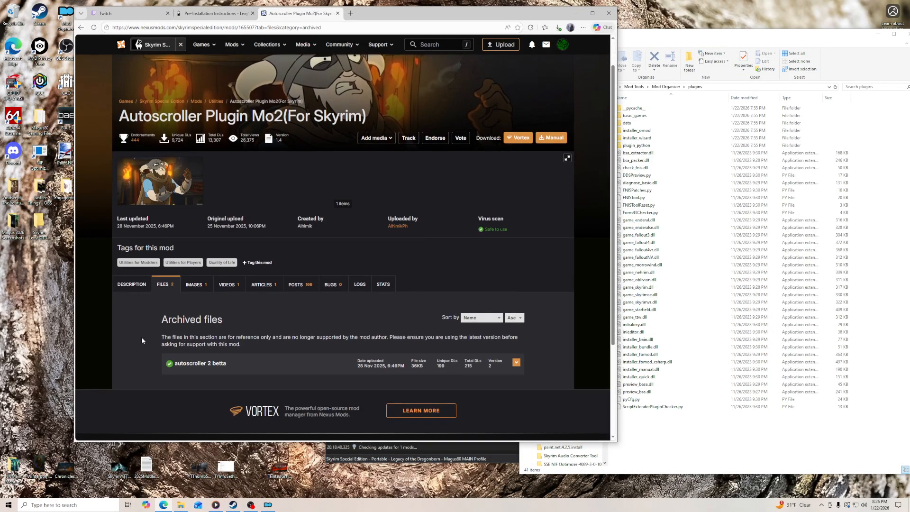
{"action": "left_click", "coordinate": [337, 13]}
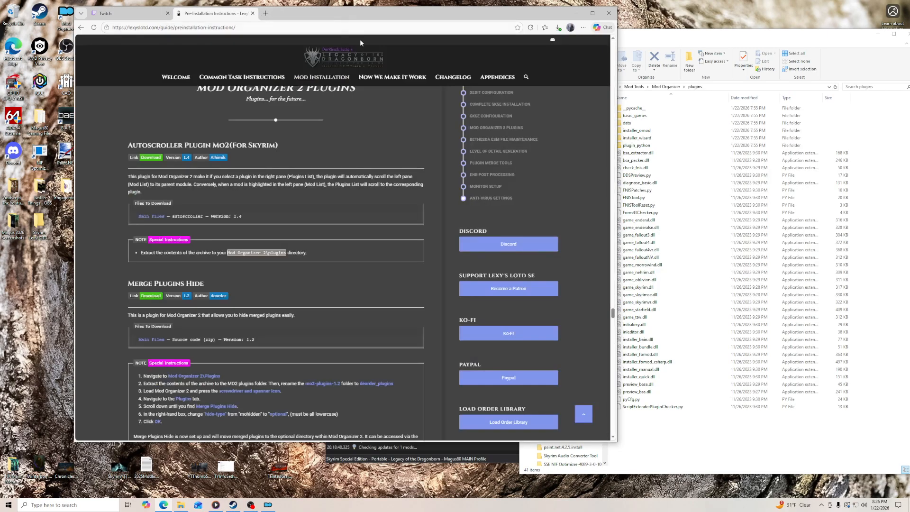
- Place the downloaded autoscroller zip on the desktop and extract it with 7-Zip into its own named folder
{"action": "left_click", "coordinate": [558, 27]}
{"action": "left_click_drag", "start_coordinate": [490, 63], "coordinate": [84, 275]}
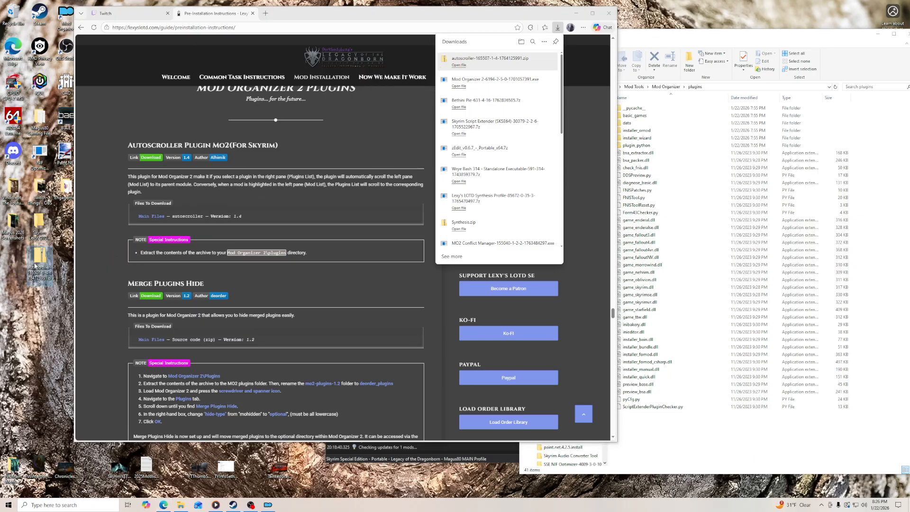
{"action": "right_click", "coordinate": [37, 264]}
{"action": "mouse_move", "coordinate": [63, 297]}
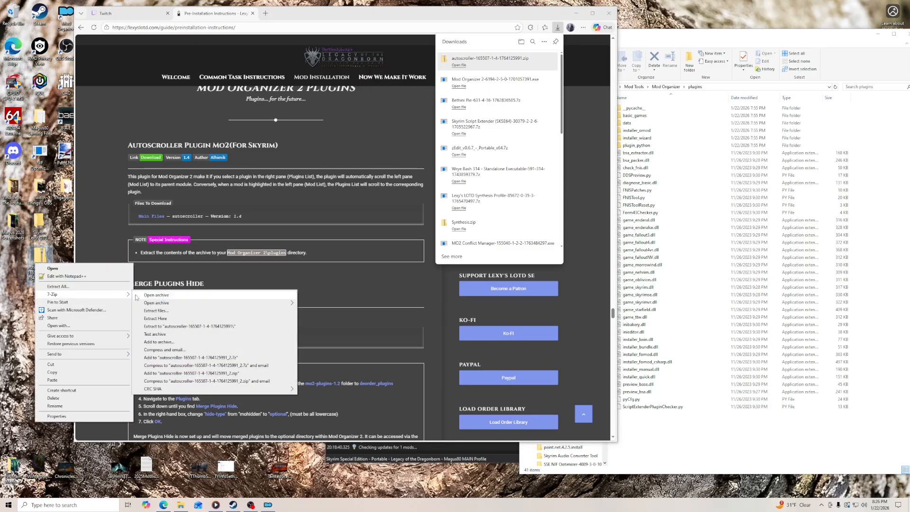
{"action": "left_click", "coordinate": [171, 327]}
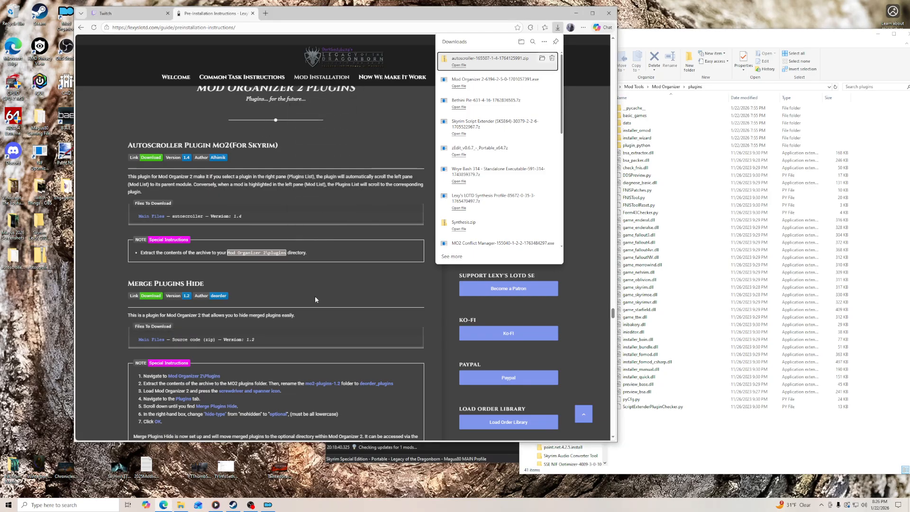
- Copy autoscroller.py from the extracted desktop folder into Mod Organizer's plugins folder and close the extracted folder's window
{"action": "scroll", "coordinate": [315, 296], "scroll_direction": "down", "scroll_amount": 1}
{"action": "scroll", "coordinate": [308, 275], "scroll_direction": "up", "scroll_amount": 1}
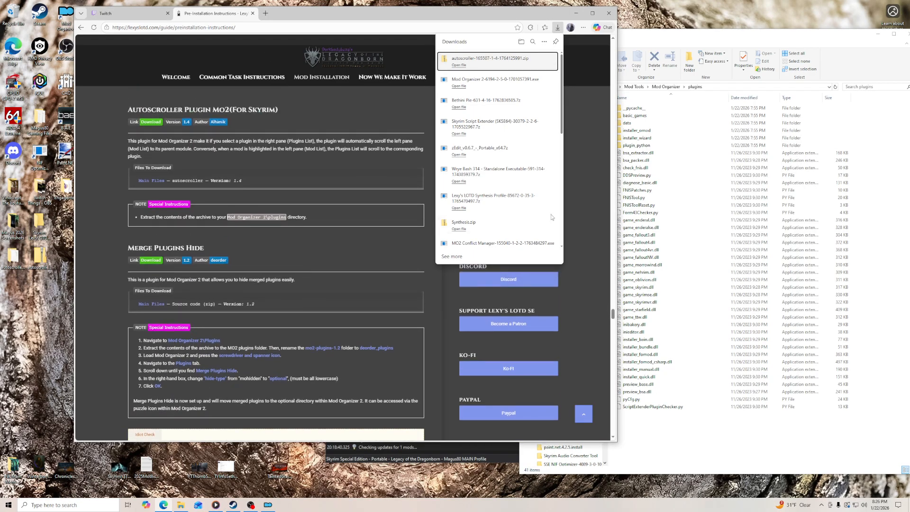
{"action": "left_click", "coordinate": [707, 36]}
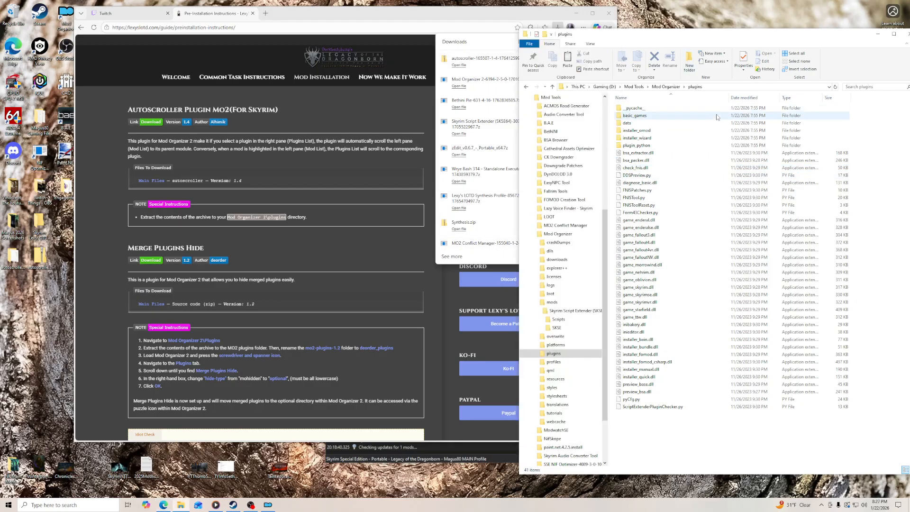
{"action": "left_click", "coordinate": [14, 256]}
{"action": "double_click", "coordinate": [13, 256]}
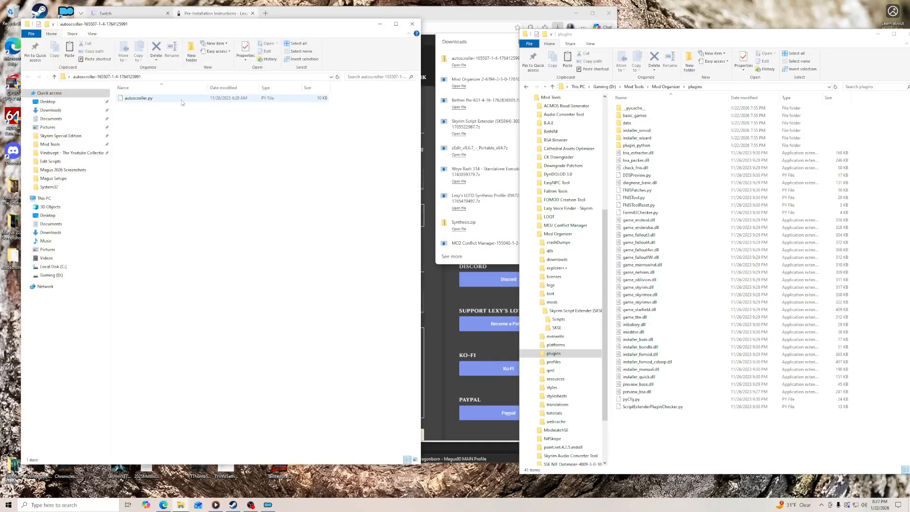
{"action": "left_click_drag", "start_coordinate": [146, 98], "coordinate": [759, 443]}
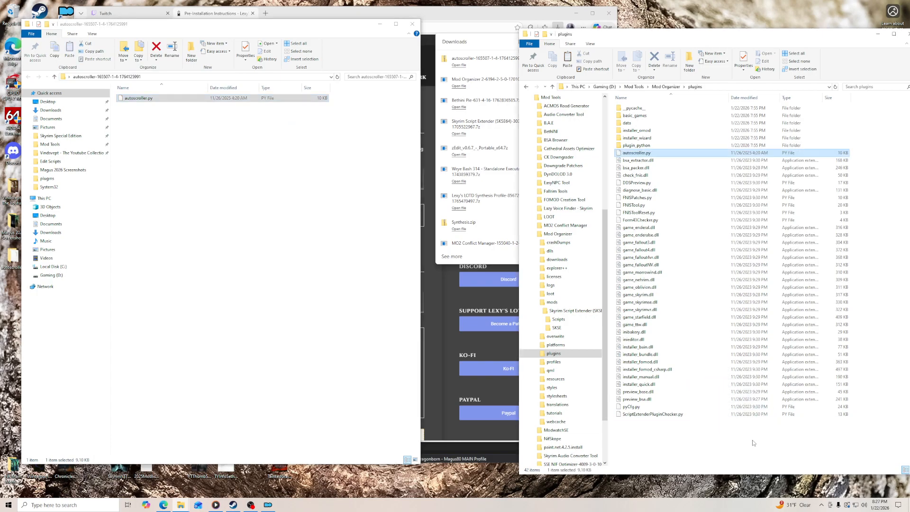
{"action": "left_click", "coordinate": [413, 23]}
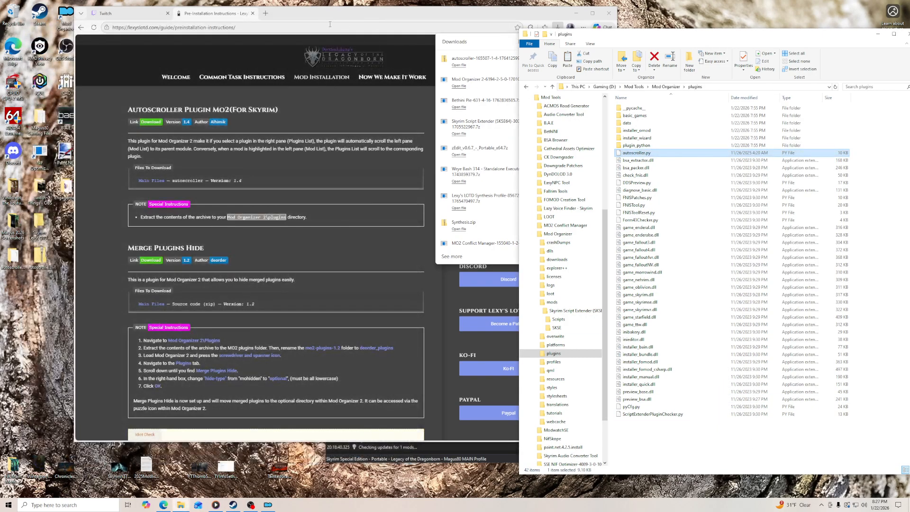
- Download the Merge Plugins Hide source code zip from GitHub to the desktop and extract it into an mo2-plugins-1.2 folder
{"action": "left_click", "coordinate": [151, 264]}
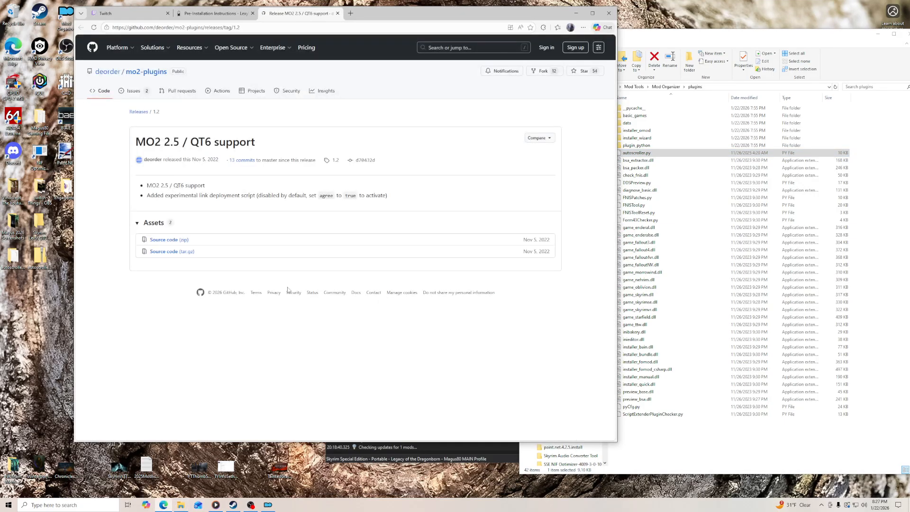
{"action": "left_click", "coordinate": [172, 241]}
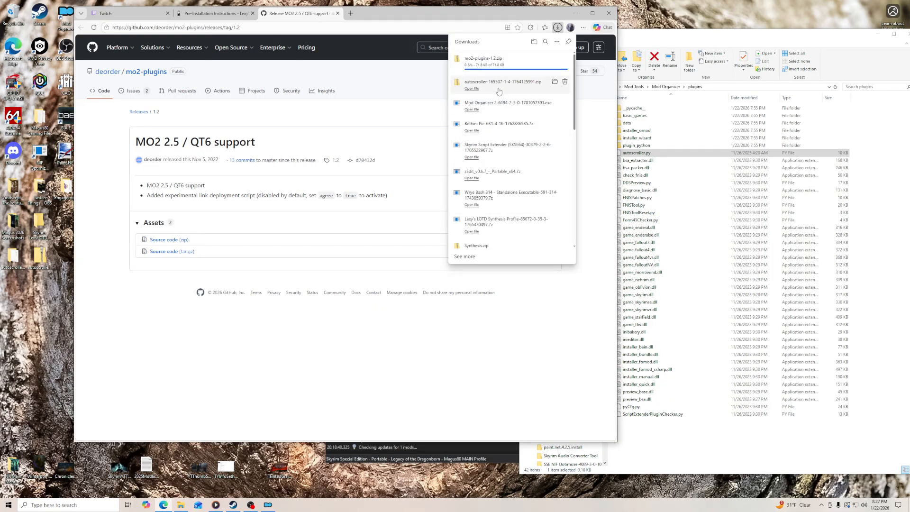
{"action": "left_click_drag", "start_coordinate": [483, 59], "coordinate": [43, 303]}
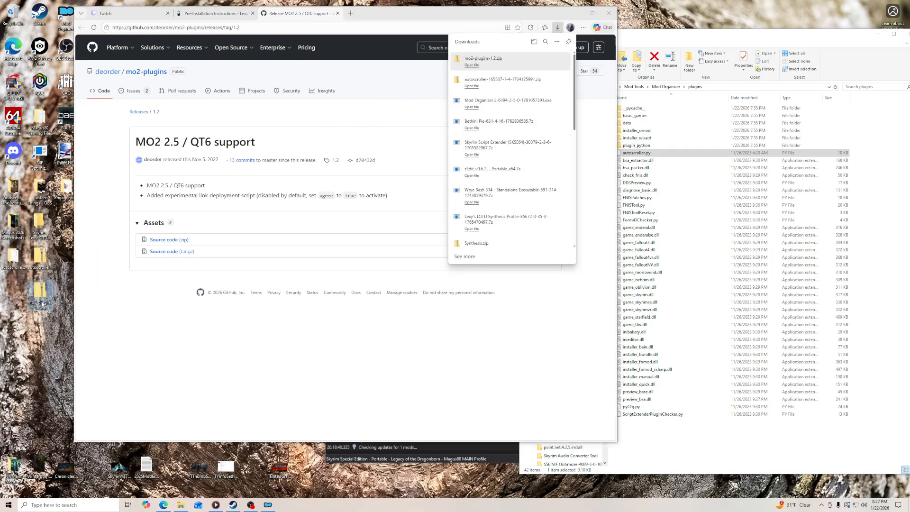
{"action": "right_click", "coordinate": [42, 302]}
{"action": "mouse_move", "coordinate": [58, 334]}
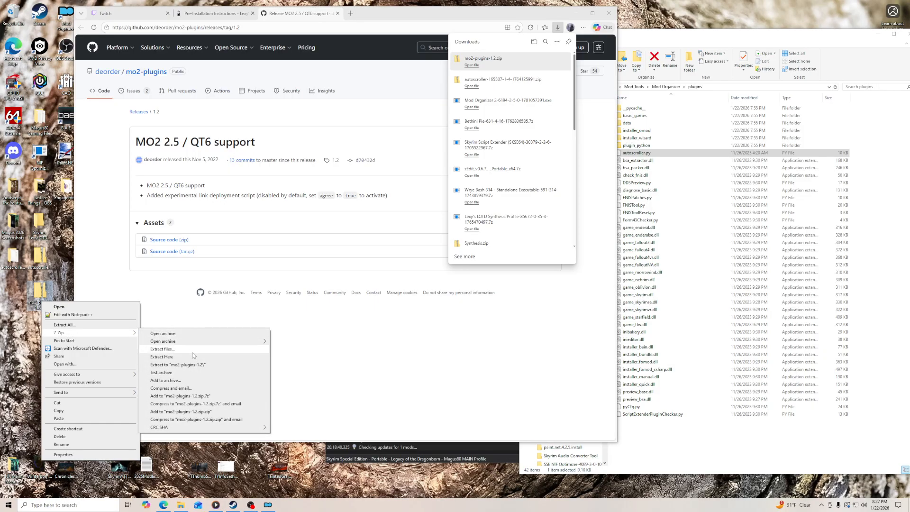
{"action": "left_click", "coordinate": [187, 368]}
{"action": "key", "text": "ctrl+w"}
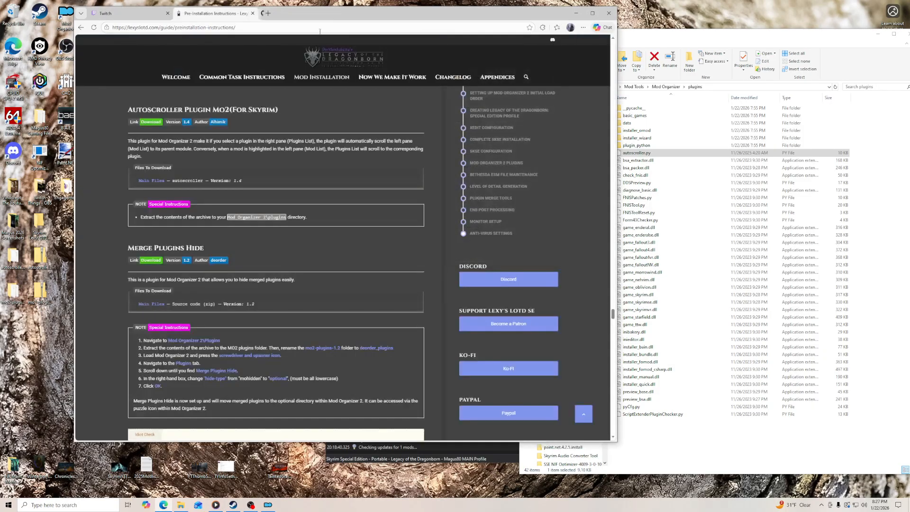
- Review the guide's Merge Plugins Hide instructions and check the contents of the extracted mo2-plugins-1.2 folder
{"action": "scroll", "coordinate": [105, 285], "scroll_direction": "down", "scroll_amount": 2}
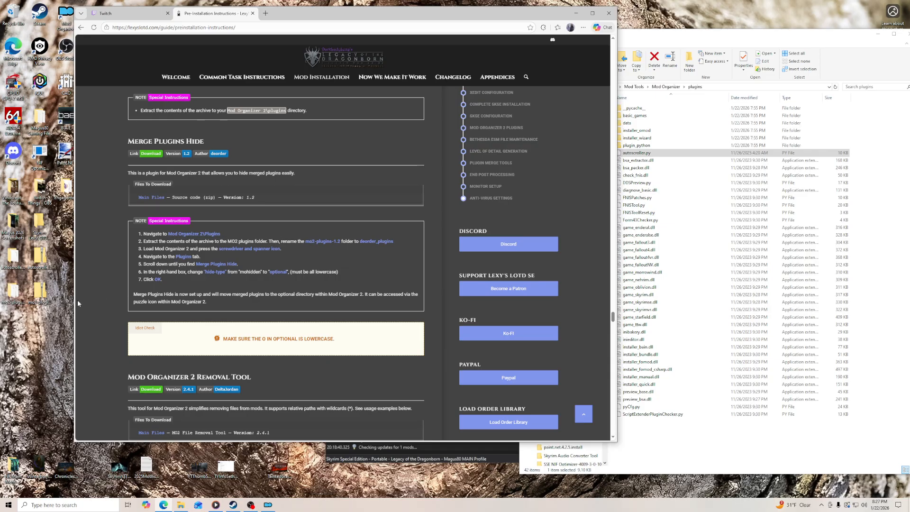
{"action": "left_click", "coordinate": [13, 293]}
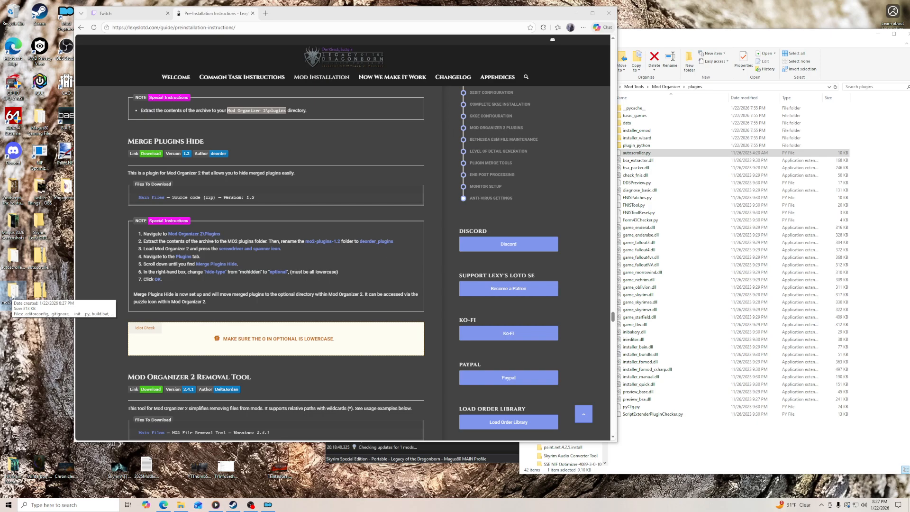
{"action": "double_click", "coordinate": [13, 293]}
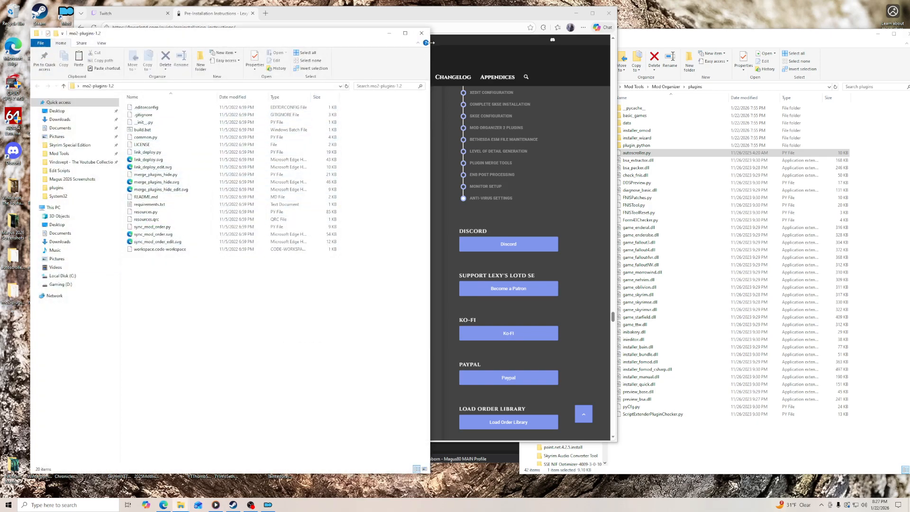
{"action": "left_click", "coordinate": [422, 33]}
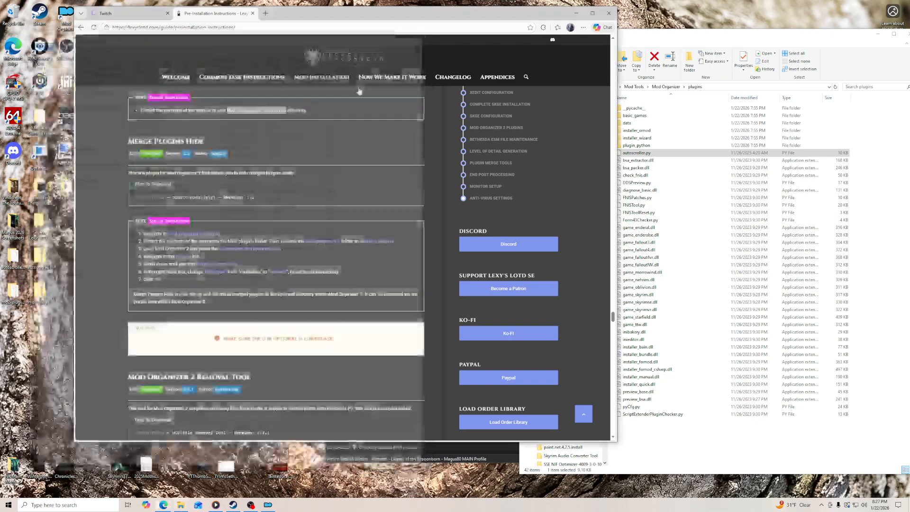
- Rename the extracted mo2-plugins-1.2 folder on the desktop to deorder_plugins
{"action": "right_click", "coordinate": [13, 294]}
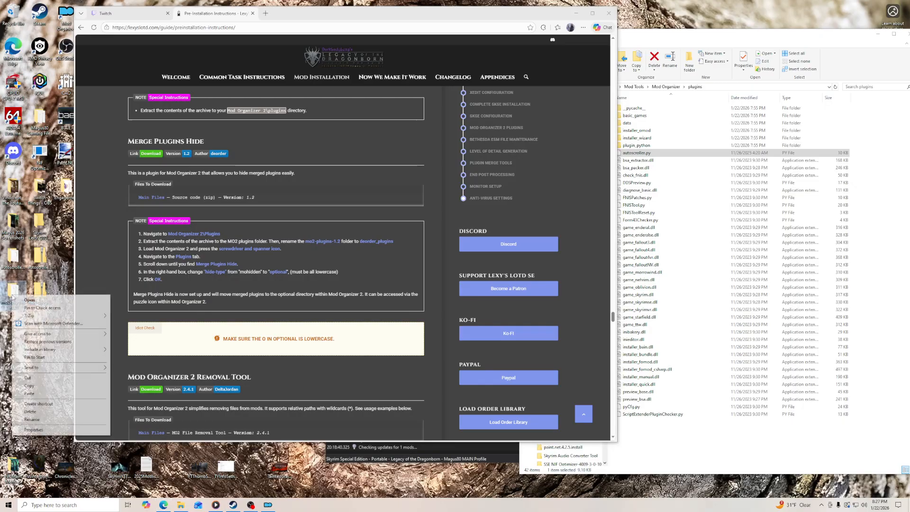
{"action": "left_click", "coordinate": [40, 421]}
{"action": "type", "text": "deorder"}
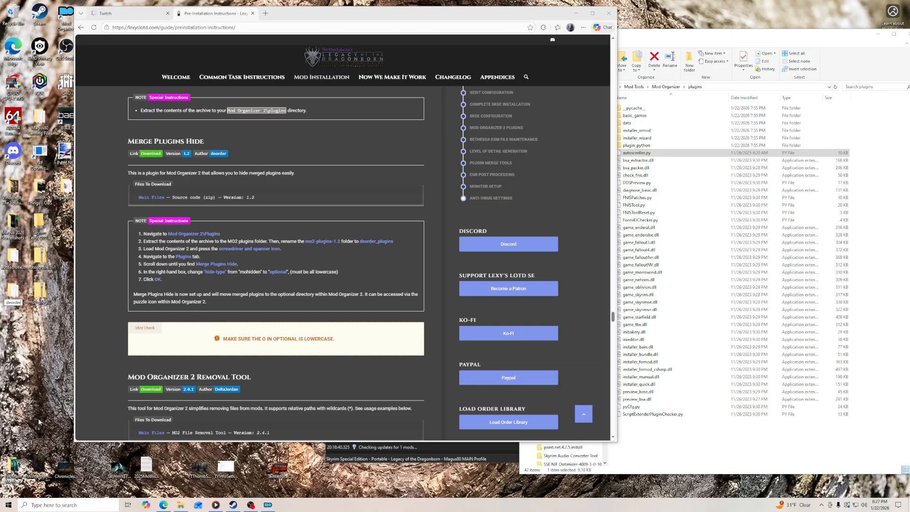
{"action": "type", "text": "_plugins"}
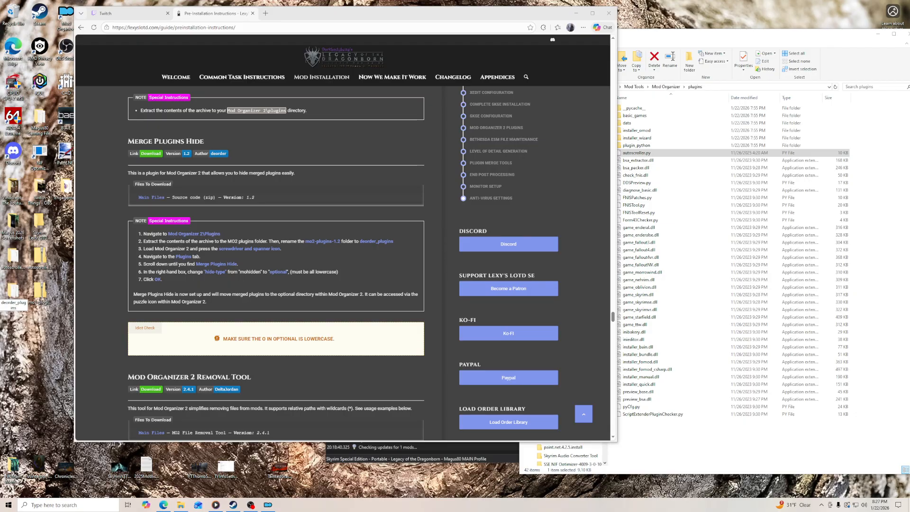
{"action": "key", "text": "Return"}
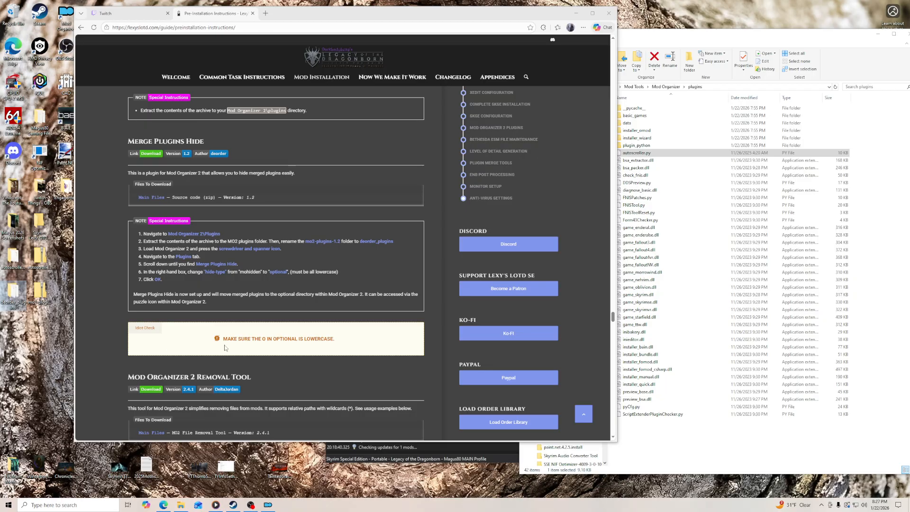
- Put the deorder_plugins folder into Mod Organizer's plugins folder, check its contents and return to plugins
{"action": "left_click_drag", "start_coordinate": [13, 293], "coordinate": [728, 444]}
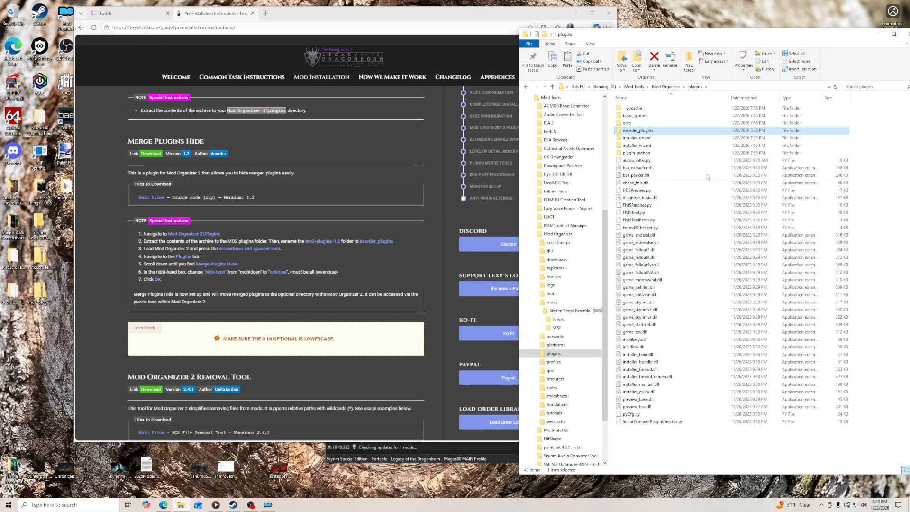
{"action": "double_click", "coordinate": [646, 131]}
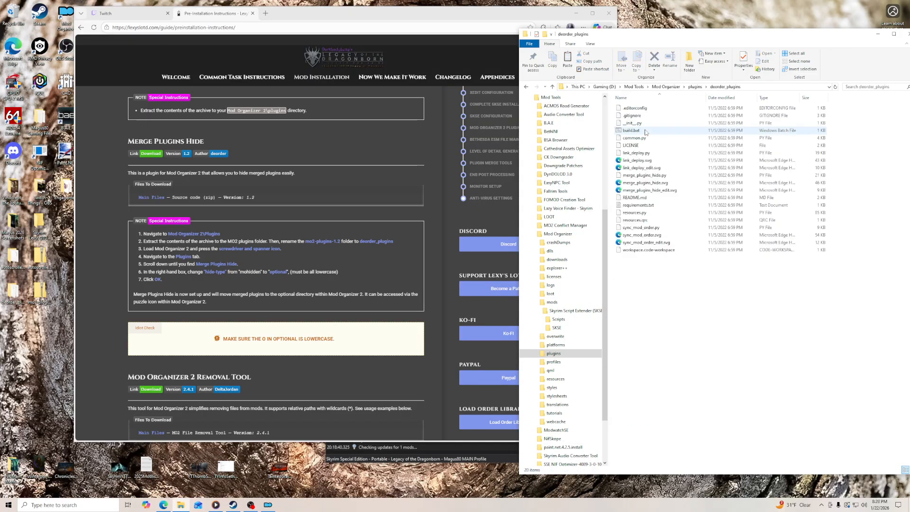
{"action": "left_click", "coordinate": [695, 87]}
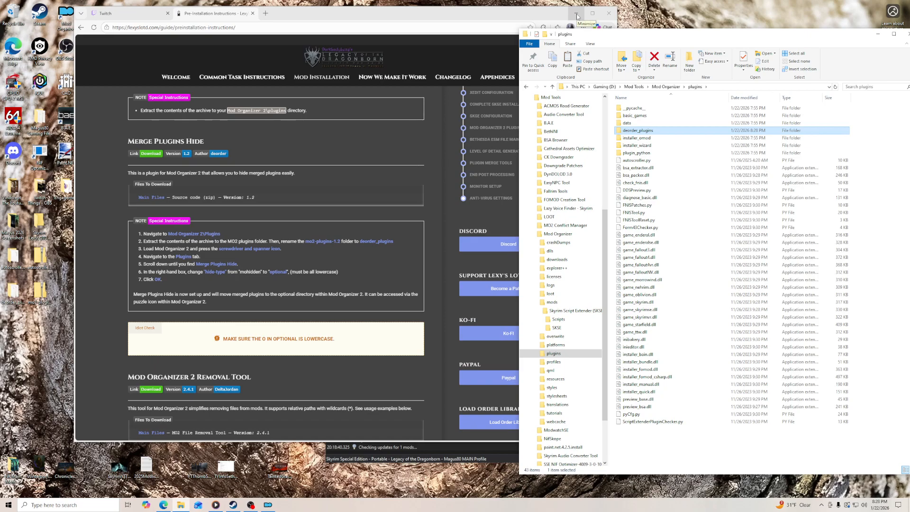
- Close Mod Organizer and minimize the browser window
{"action": "right_click", "coordinate": [274, 505]}
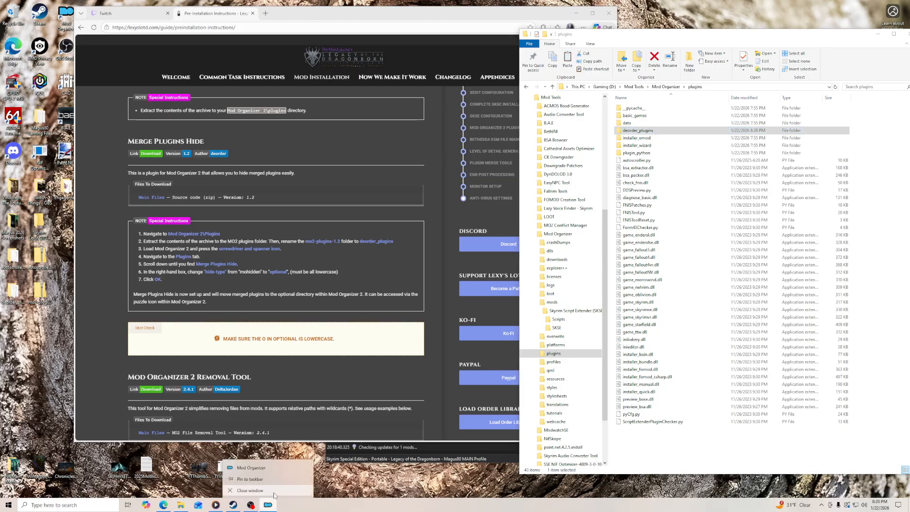
{"action": "left_click", "coordinate": [268, 489]}
{"action": "left_click", "coordinate": [575, 13]}
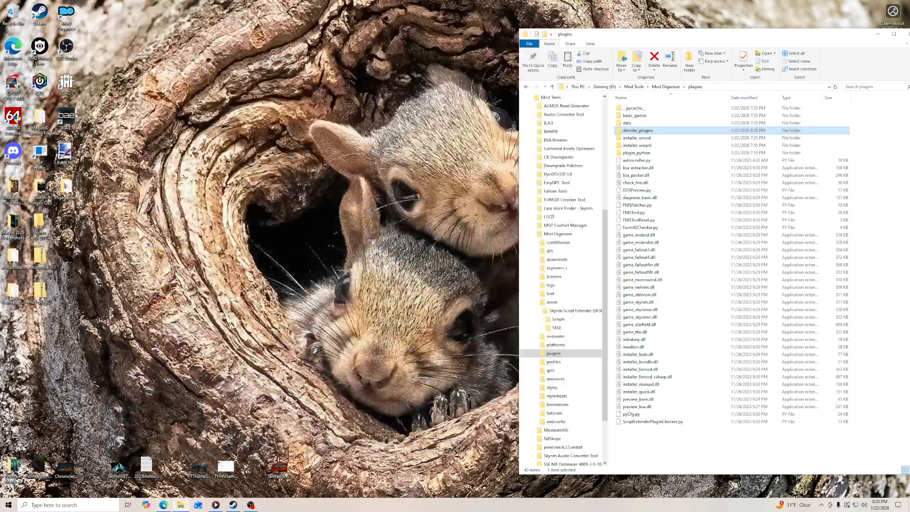
- Start Mod Organizer and reopen the pre-installation guide behind it, bringing the Mod Organizer window to the front
{"action": "left_click", "coordinate": [67, 17]}
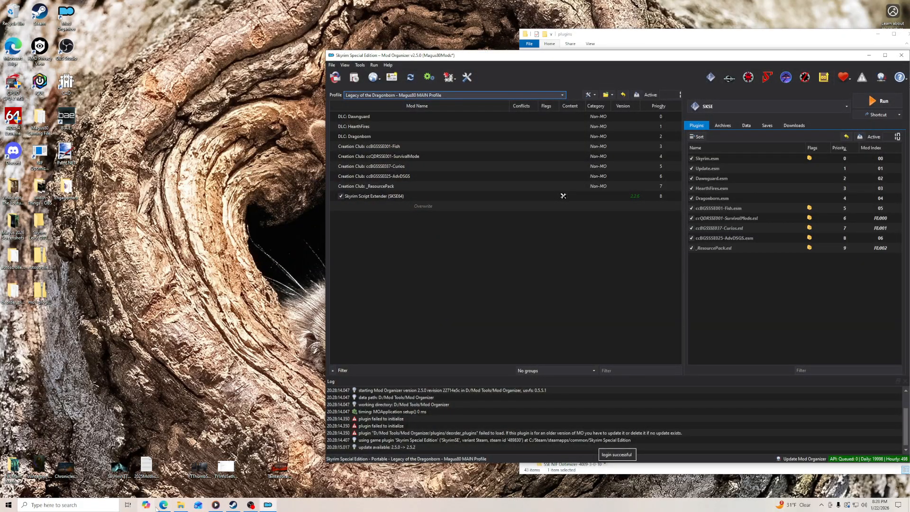
{"action": "left_click", "coordinate": [163, 506]}
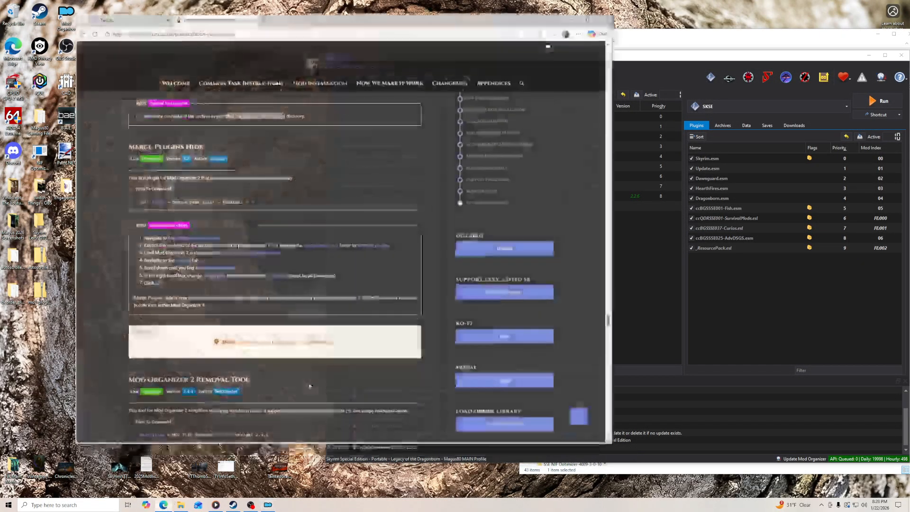
{"action": "left_click", "coordinate": [646, 56]}
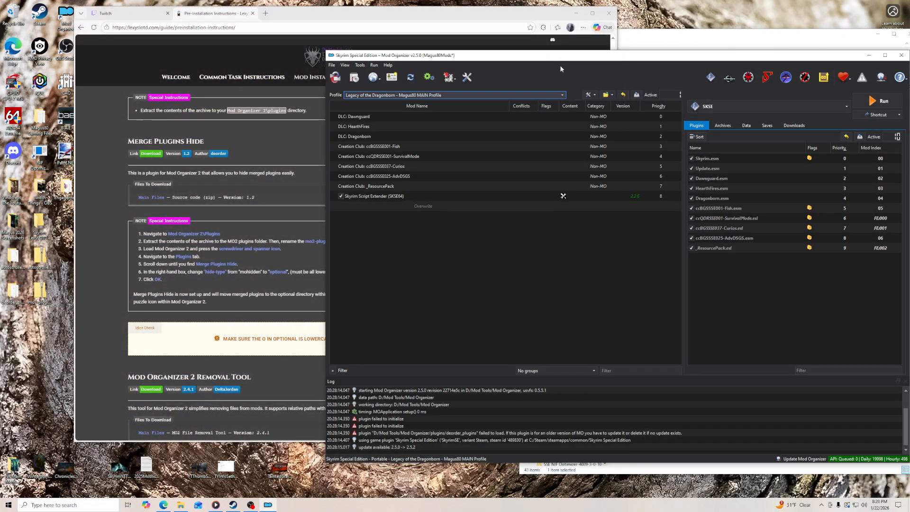
- Open Mod Organizer's plugin settings, enlarge the dialog and select Merge Plugins Hide among the tool plugins
{"action": "left_click", "coordinate": [467, 78]}
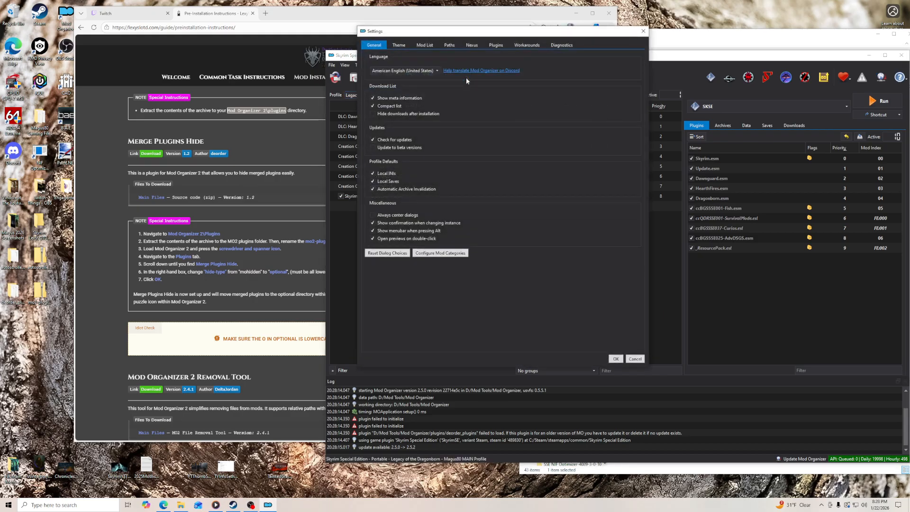
{"action": "left_click", "coordinate": [496, 46]}
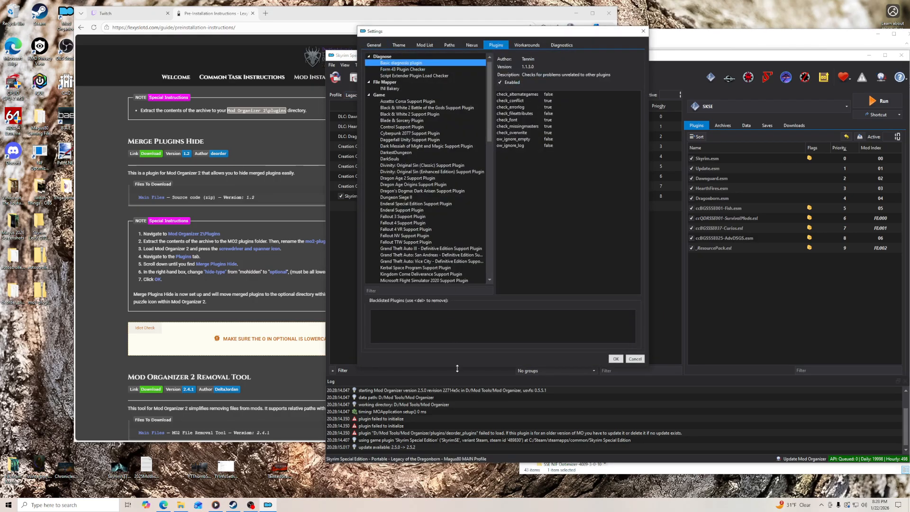
{"action": "left_click_drag", "start_coordinate": [457, 368], "coordinate": [460, 444]}
{"action": "scroll", "coordinate": [487, 337], "scroll_direction": "down", "scroll_amount": 15}
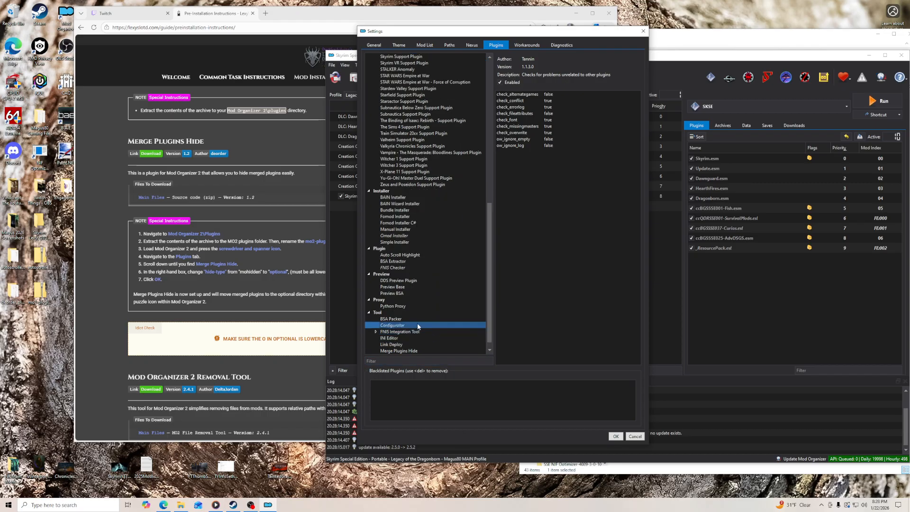
{"action": "left_click", "coordinate": [419, 352]}
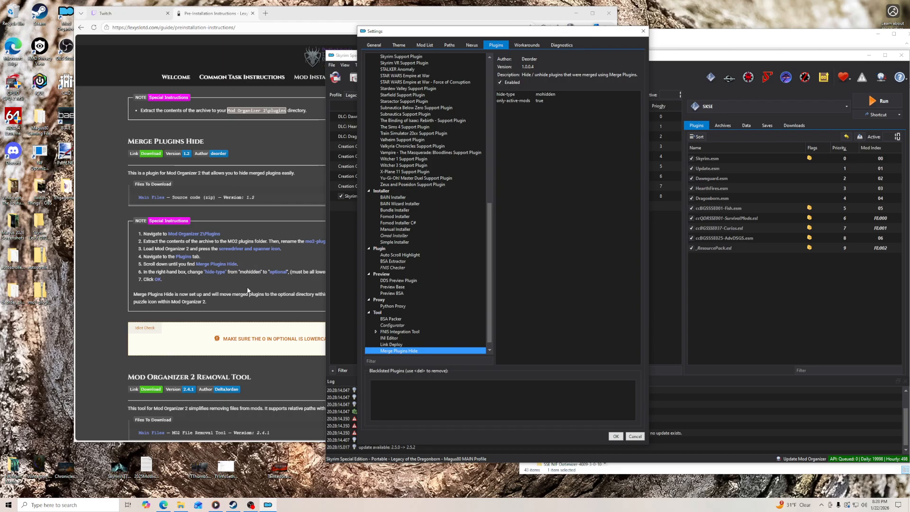
- Set the hide-type of Merge Plugins Hide to optional in lowercase and save the settings
{"action": "left_click", "coordinate": [552, 94]}
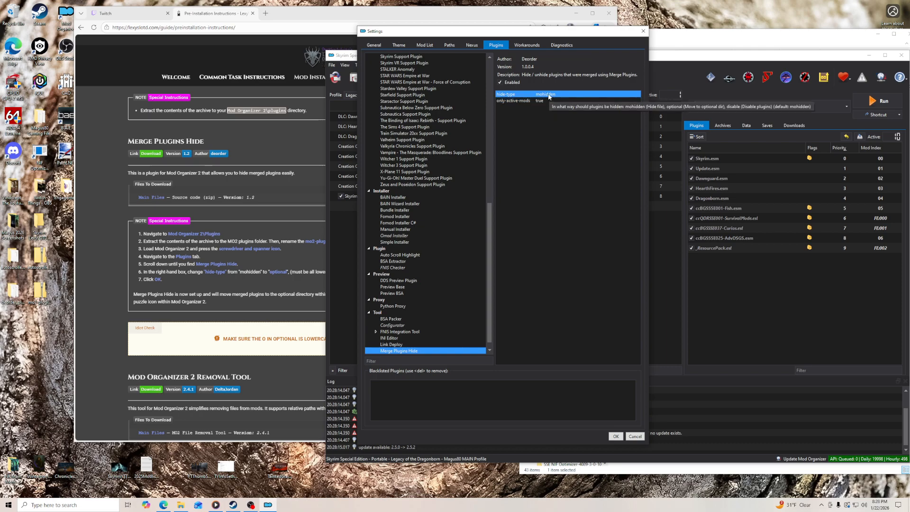
{"action": "left_click", "coordinate": [549, 101]}
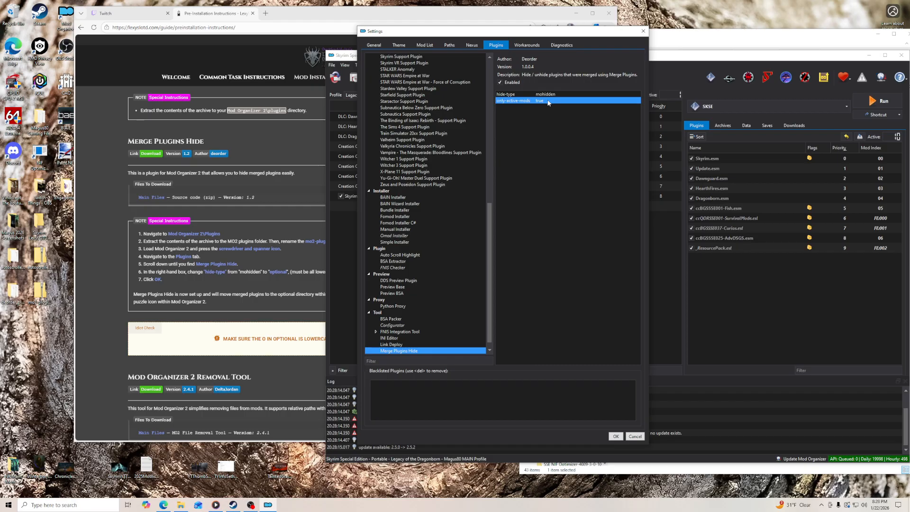
{"action": "left_click", "coordinate": [241, 290]}
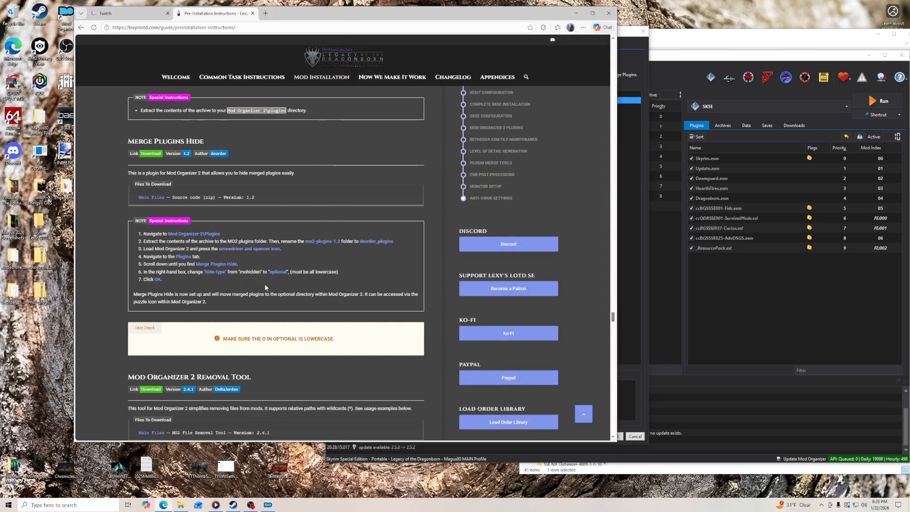
{"action": "left_click", "coordinate": [632, 61]}
{"action": "left_click", "coordinate": [548, 94]}
{"action": "left_click", "coordinate": [549, 95]}
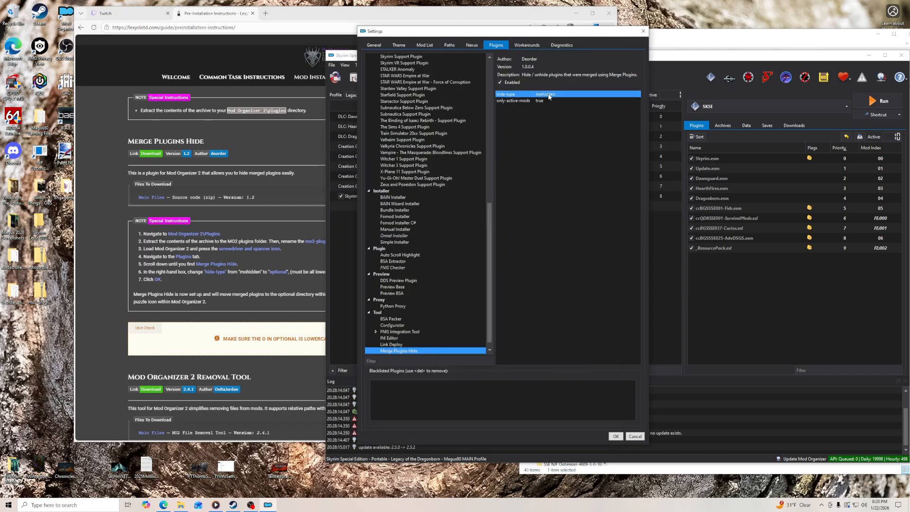
{"action": "type", "text": "optional"}
{"action": "key", "text": "Return"}
{"action": "left_click", "coordinate": [616, 436]}
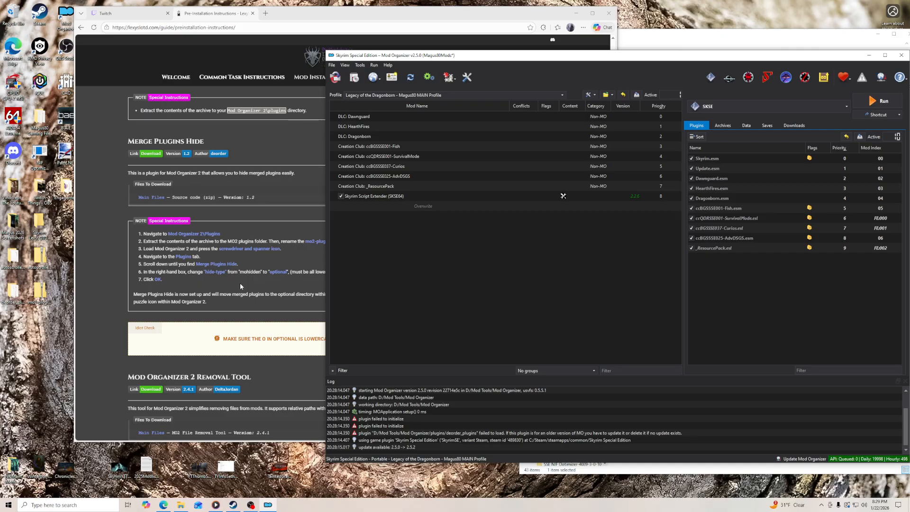
- Reread the guide's lowercase note, reopen the Merge Plugins Hide settings and try Optional with a capital O as hide-type
{"action": "left_click", "coordinate": [284, 365]}
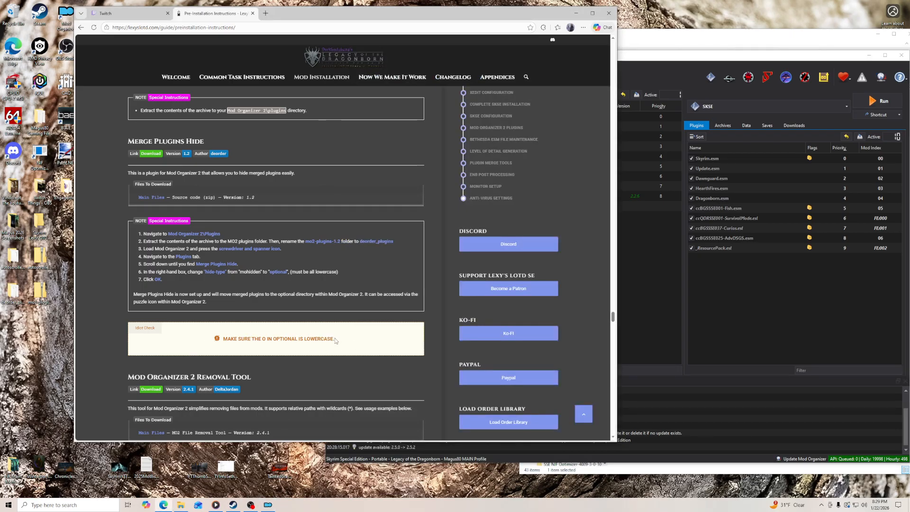
{"action": "left_click", "coordinate": [652, 127]}
{"action": "left_click", "coordinate": [639, 57]}
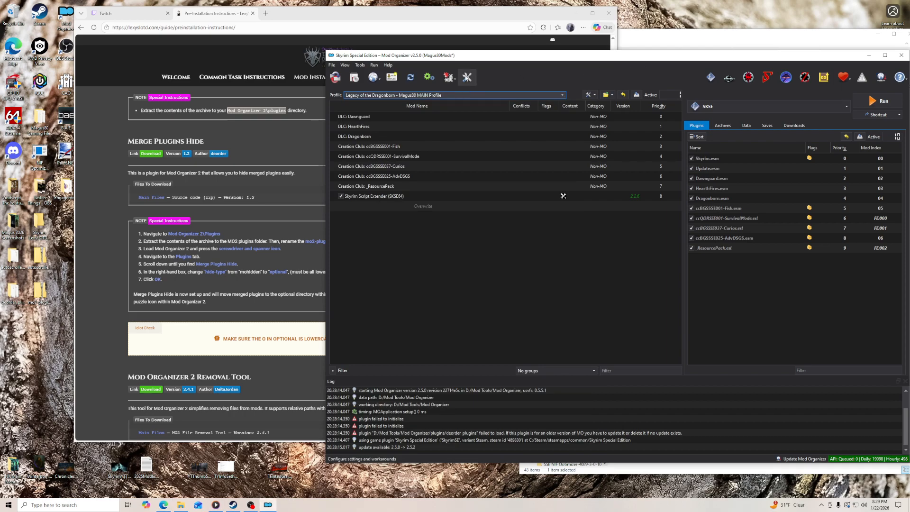
{"action": "left_click", "coordinate": [449, 77]}
{"action": "left_click", "coordinate": [487, 331]}
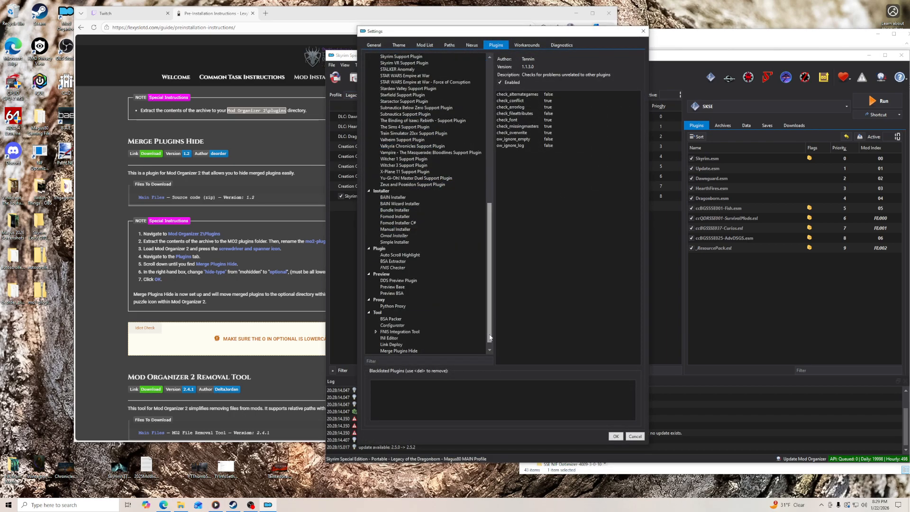
{"action": "left_click", "coordinate": [420, 351]}
{"action": "double_click", "coordinate": [545, 95]}
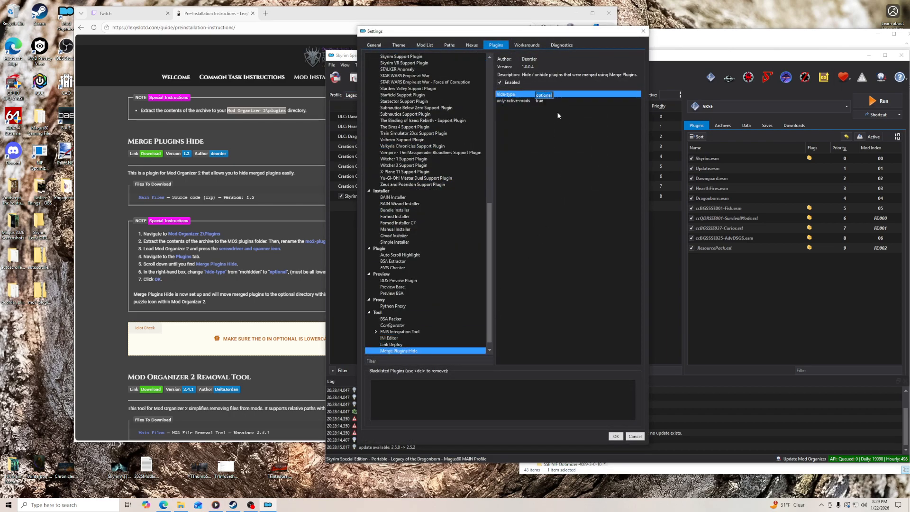
{"action": "type", "text": "Optio"}
{"action": "double_click", "coordinate": [545, 95]}
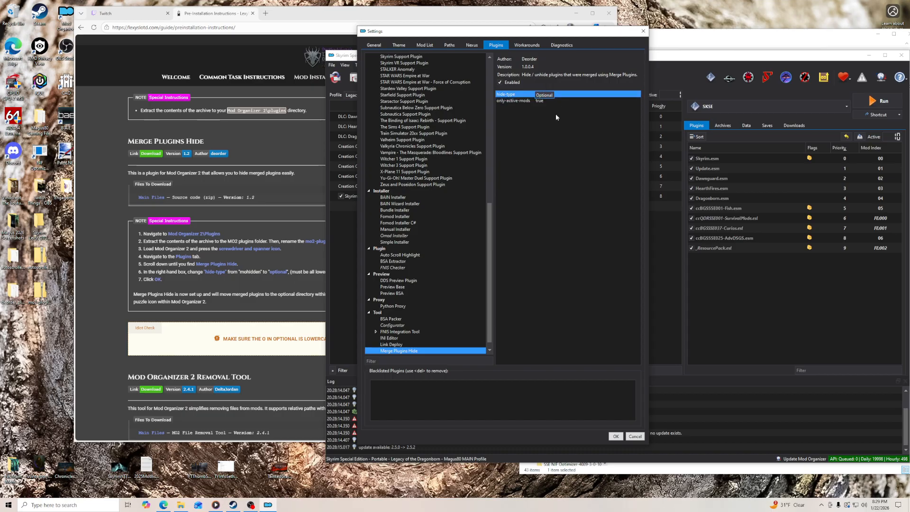
- Change the hide-type of Merge Plugins Hide back to lowercase optional and save the settings
{"action": "key", "text": "BackSpace"}
{"action": "key", "text": "BackSpace"}
{"action": "key", "text": "BackSpace"}
{"action": "key", "text": "BackSpace"}
{"action": "key", "text": "BackSpace"}
{"action": "key", "text": "BackSpace"}
{"action": "key", "text": "BackSpace"}
{"action": "key", "text": "BackSpace"}
{"action": "type", "text": "opti"}
{"action": "key", "text": "Return"}
{"action": "left_click", "coordinate": [616, 436]}
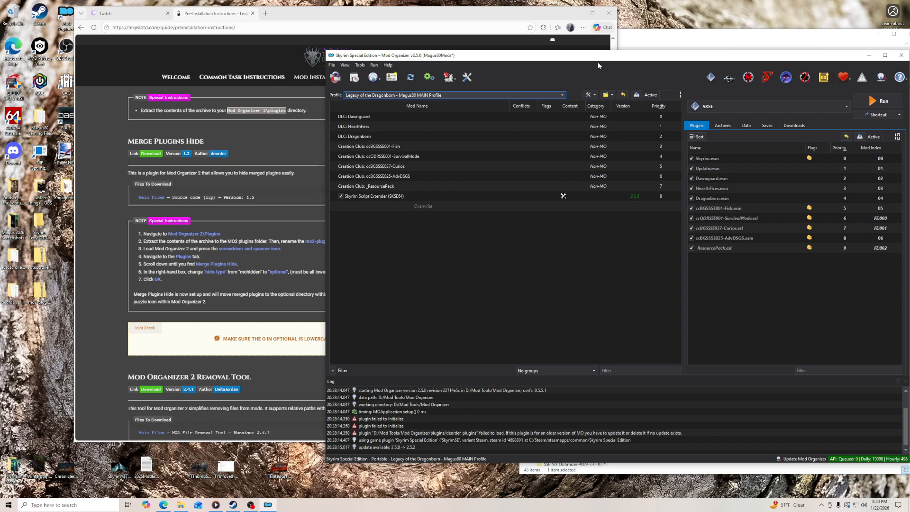
- Download MO2 File Removal Tool version 2.4.1 manually from the Nexus page linked in the guide's Mod Organizer 2 Removal Tool section
{"action": "scroll", "coordinate": [117, 291], "scroll_direction": "down", "scroll_amount": 5}
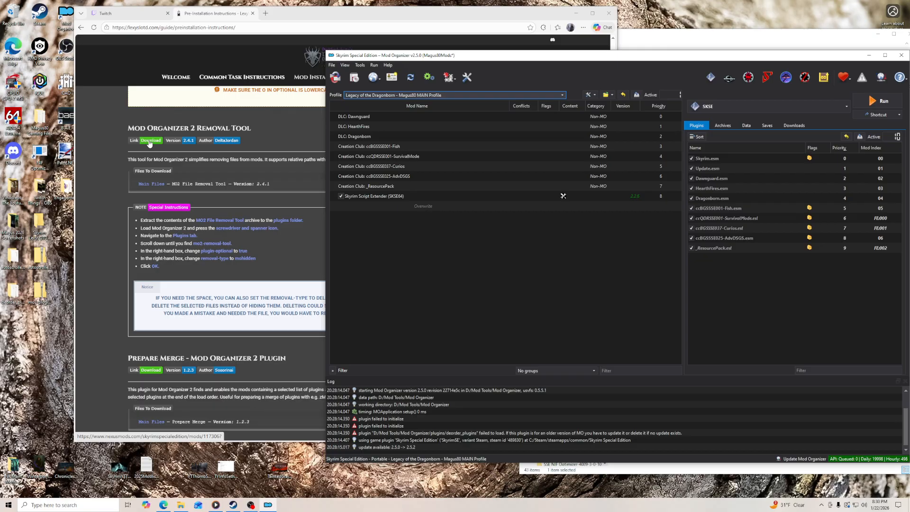
{"action": "left_click", "coordinate": [150, 141]}
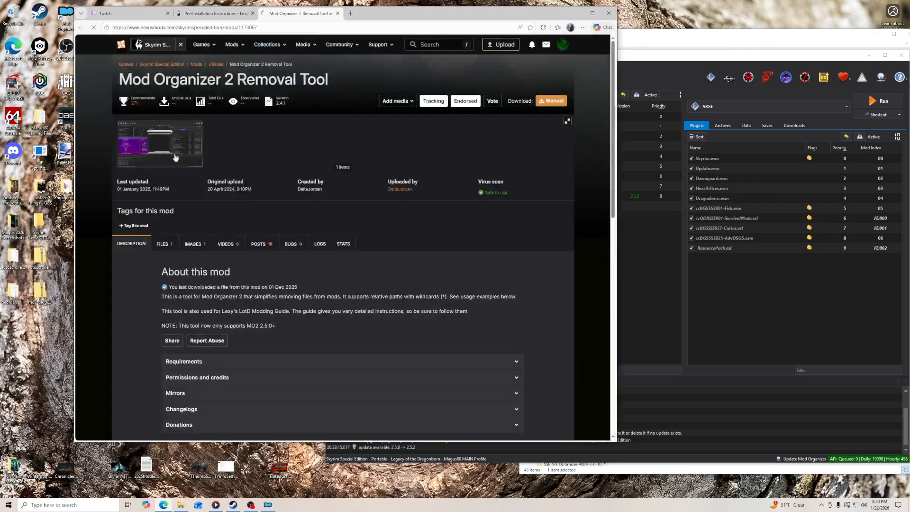
{"action": "left_click", "coordinate": [165, 244]}
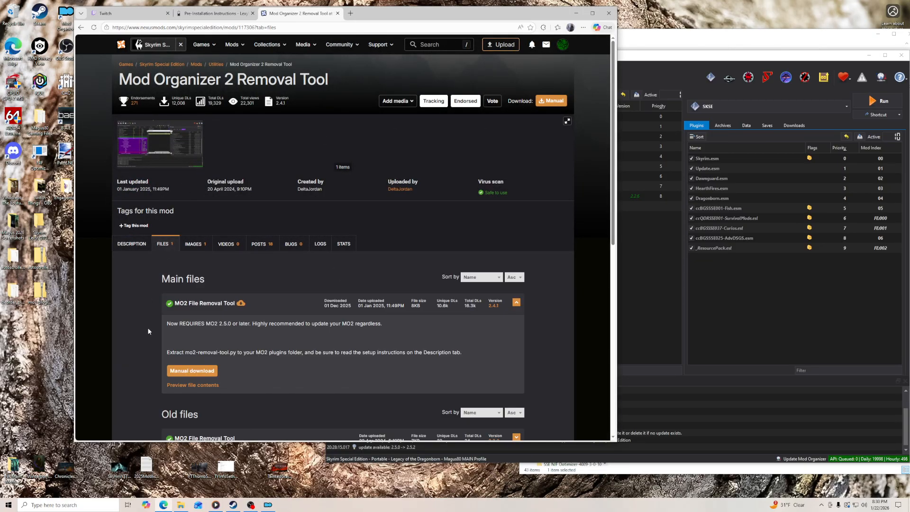
{"action": "left_click", "coordinate": [203, 371]}
{"action": "left_click", "coordinate": [195, 208]}
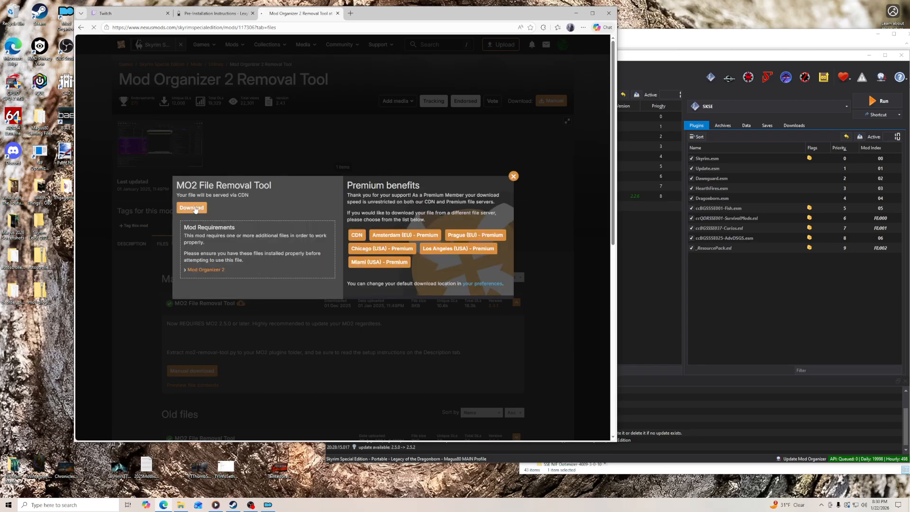
- Put the downloaded MO2 File Removal Tool archive on the desktop, extract it to its own folder and close the Nexus page
{"action": "left_click_drag", "start_coordinate": [492, 65], "coordinate": [42, 327]}
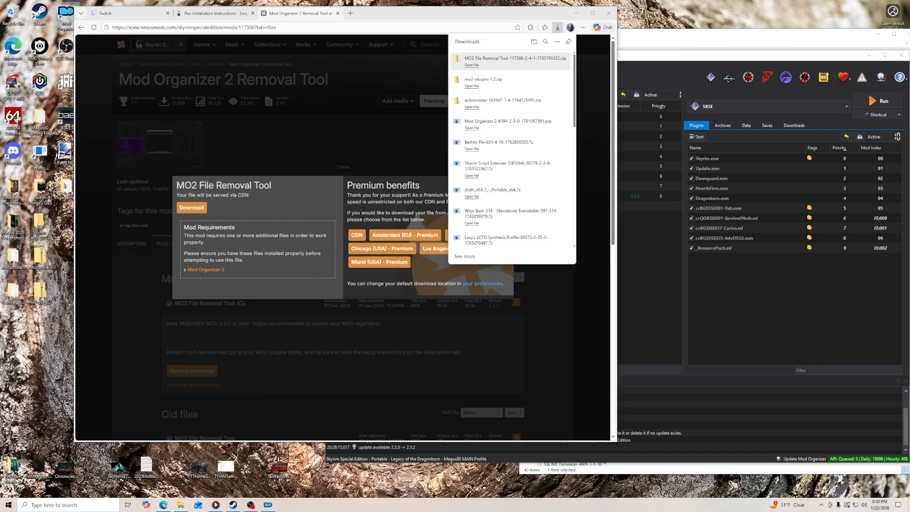
{"action": "right_click", "coordinate": [41, 327]}
{"action": "mouse_move", "coordinate": [82, 359]}
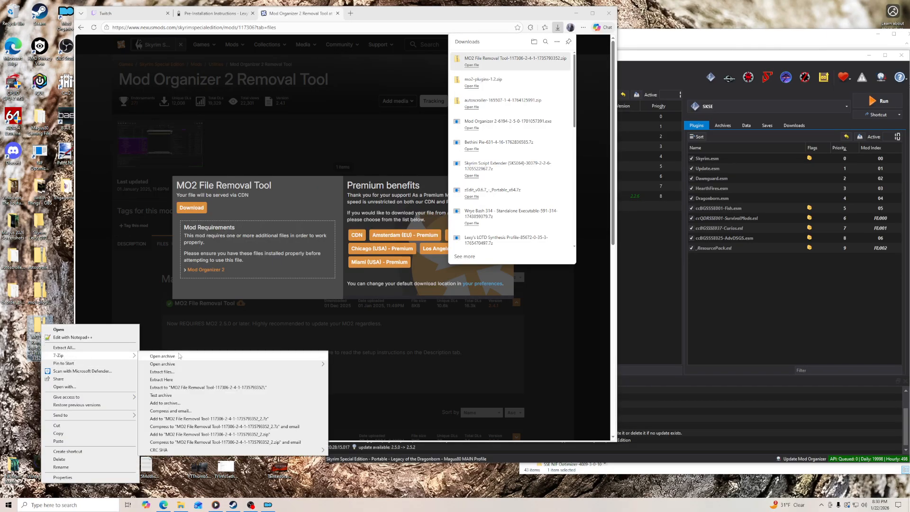
{"action": "left_click", "coordinate": [183, 388]}
{"action": "key", "text": "ctrl+w"}
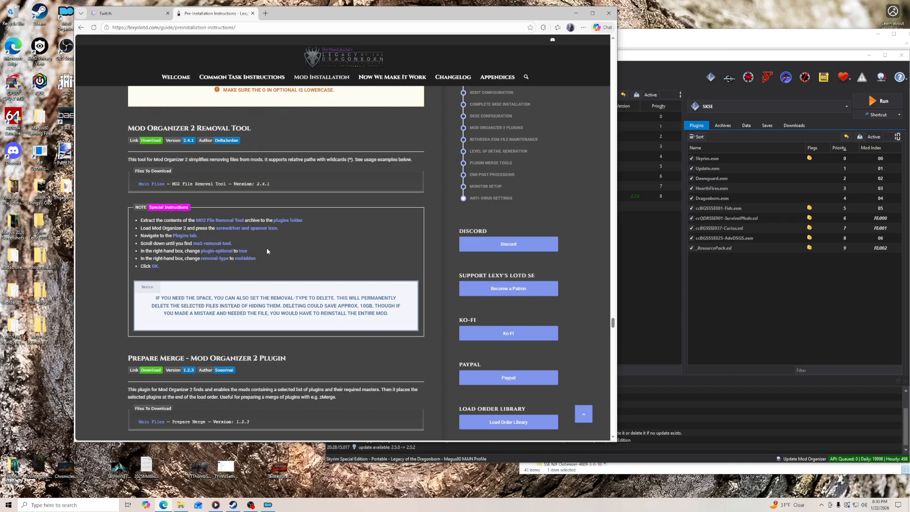
- Copy LICENSE.md, mo2-removal-tool.py and README.md from the extracted MO2 File Removal Tool folder into Mod Organizer's plugins folder
{"action": "left_click", "coordinate": [181, 505]}
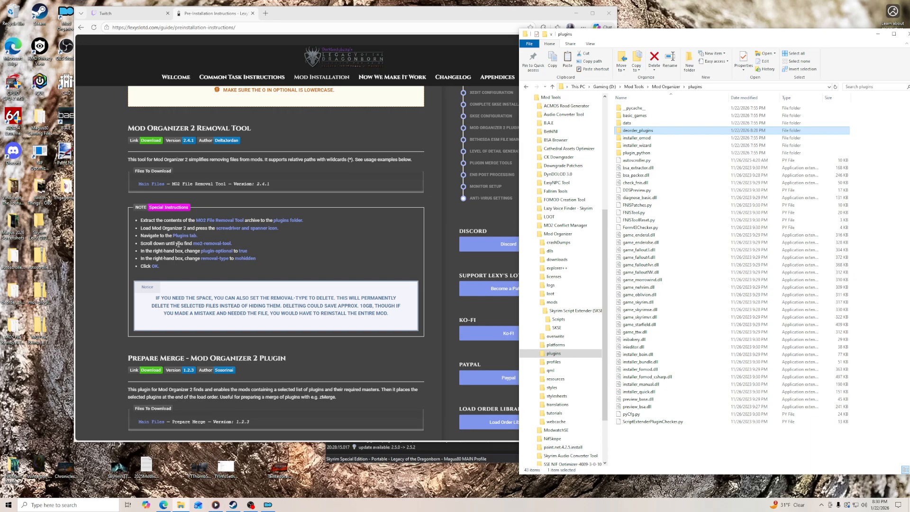
{"action": "left_click", "coordinate": [19, 327]}
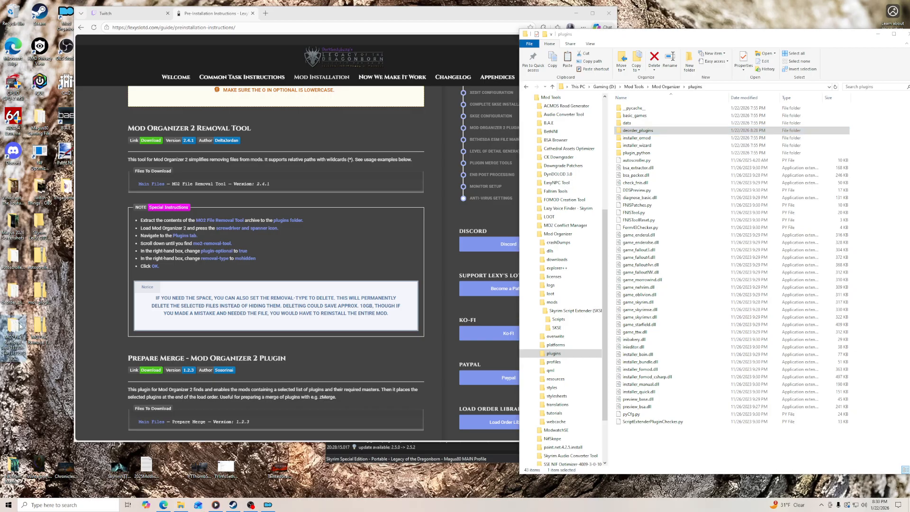
{"action": "double_click", "coordinate": [19, 327]}
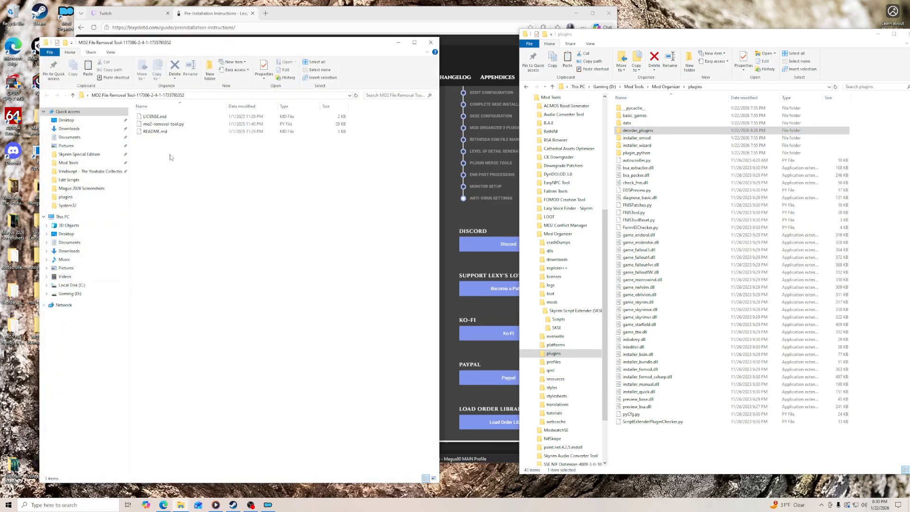
{"action": "left_click", "coordinate": [431, 44]}
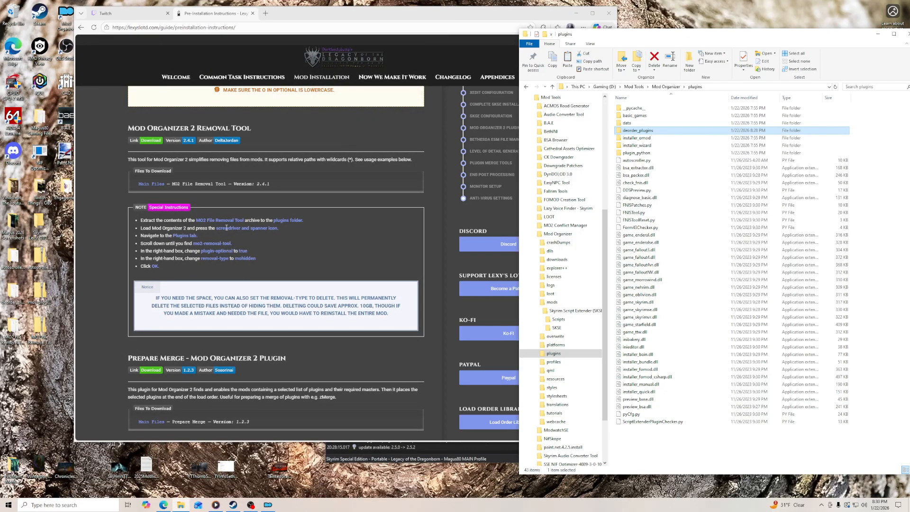
{"action": "left_click", "coordinate": [40, 331]}
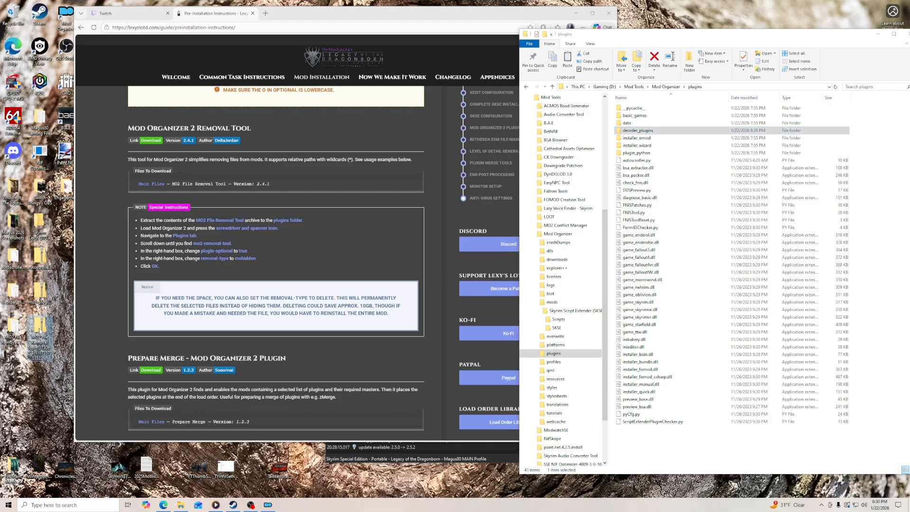
{"action": "left_click", "coordinate": [13, 332]}
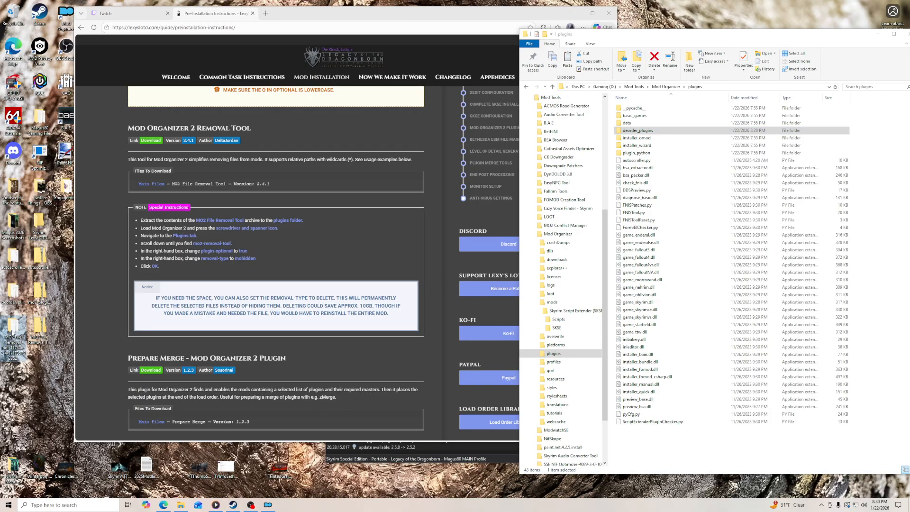
{"action": "double_click", "coordinate": [12, 332]}
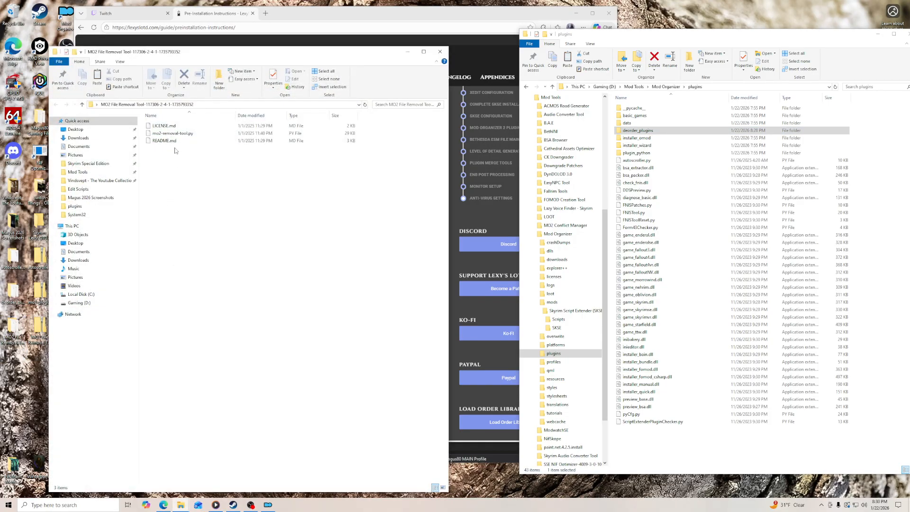
{"action": "left_click_drag", "start_coordinate": [184, 151], "coordinate": [684, 406]}
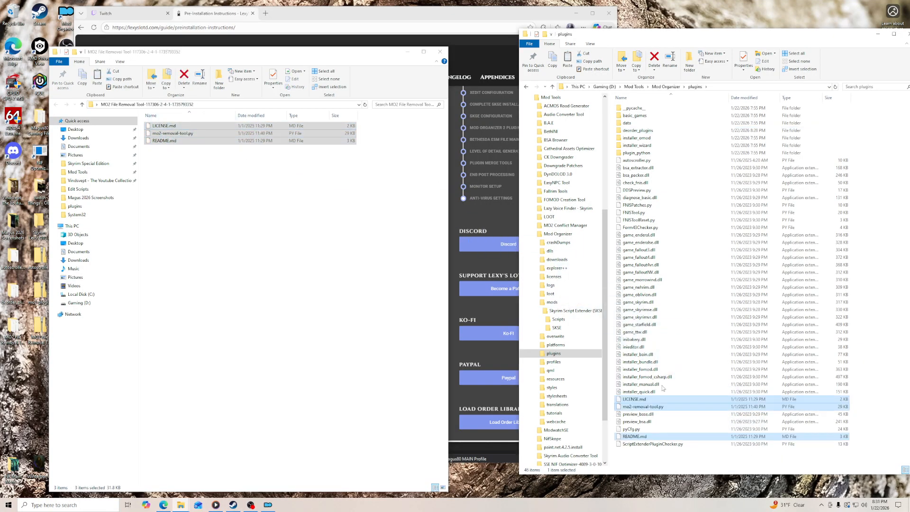
{"action": "left_click", "coordinate": [440, 52]}
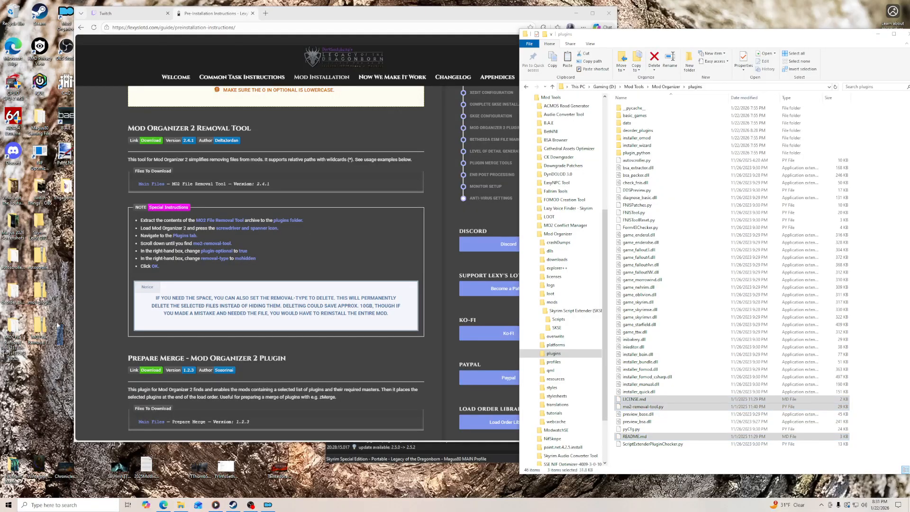
- Delete the leftover MO2 File Removal Tool files from the desktop, then restart Mod Organizer with the guide page back in view
{"action": "right_click", "coordinate": [12, 259]}
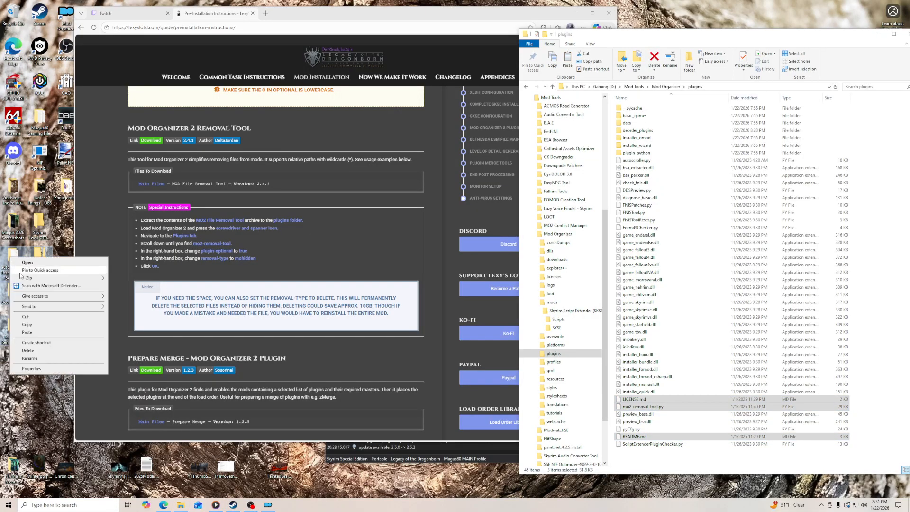
{"action": "left_click", "coordinate": [28, 350]}
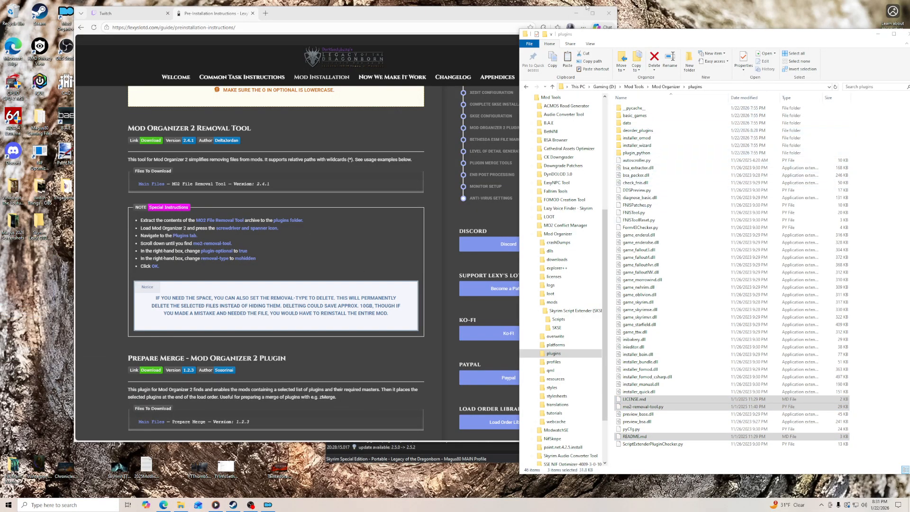
{"action": "left_click", "coordinate": [577, 13]}
{"action": "right_click", "coordinate": [270, 506]}
{"action": "left_click", "coordinate": [266, 489]}
{"action": "double_click", "coordinate": [66, 21]}
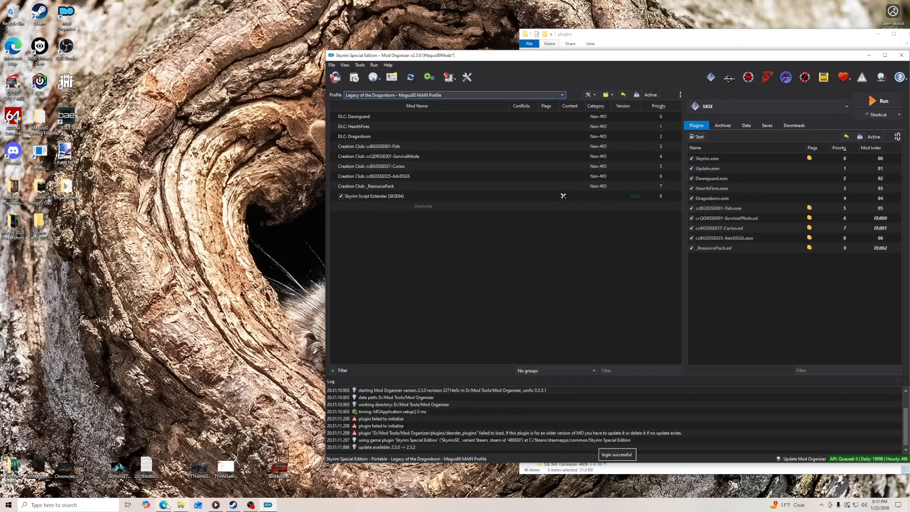
{"action": "left_click", "coordinate": [164, 505]}
{"action": "left_click", "coordinate": [634, 63]}
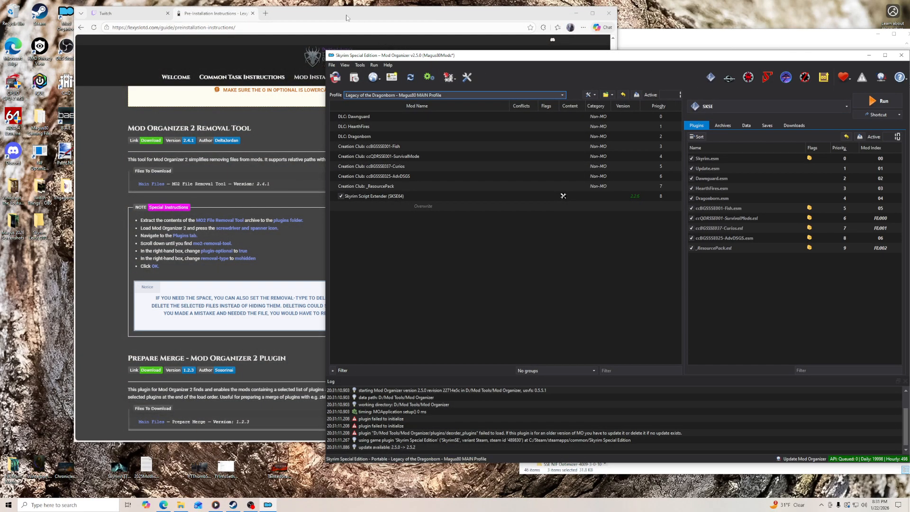
- Set plugin-optional to true for MO2 Removal Tool in Mod Organizer's plugin settings
{"action": "left_click_drag", "start_coordinate": [346, 18], "coordinate": [330, 17]}
{"action": "left_click", "coordinate": [609, 63]}
{"action": "left_click", "coordinate": [464, 77]}
{"action": "left_click_drag", "start_coordinate": [491, 61], "coordinate": [500, 252]}
{"action": "left_click", "coordinate": [393, 249]}
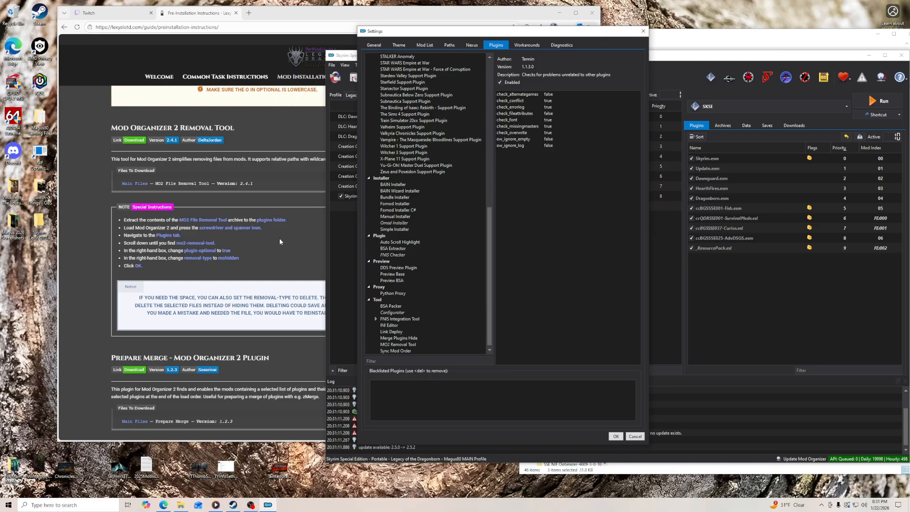
{"action": "left_click", "coordinate": [411, 345]}
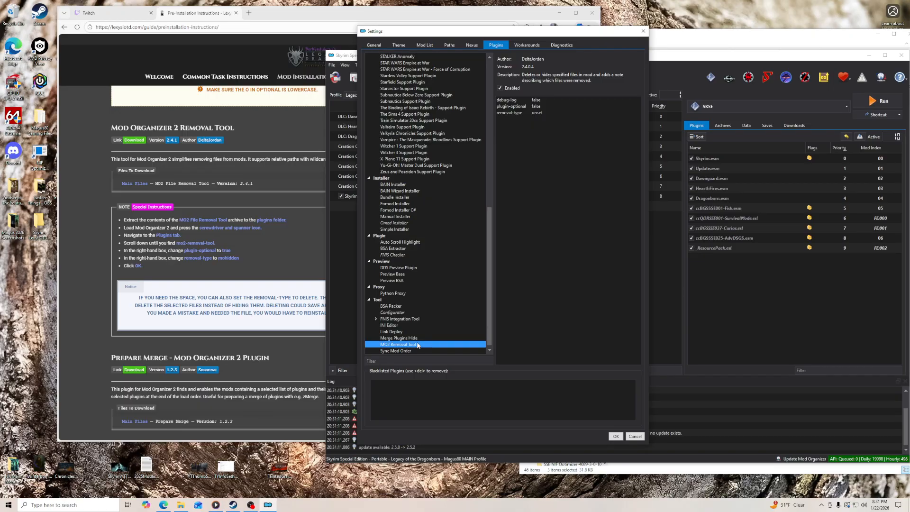
{"action": "double_click", "coordinate": [536, 107]}
{"action": "key", "text": "Down"}
{"action": "key", "text": "Return"}
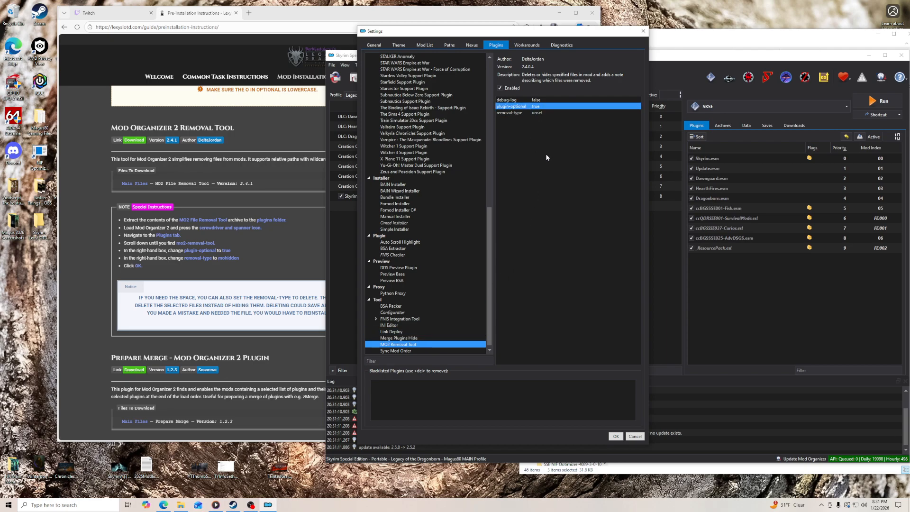
- Set the removal-type of MO2 Removal Tool to mohidden and save the settings
{"action": "double_click", "coordinate": [538, 113]}
{"action": "type", "text": "mohidden"}
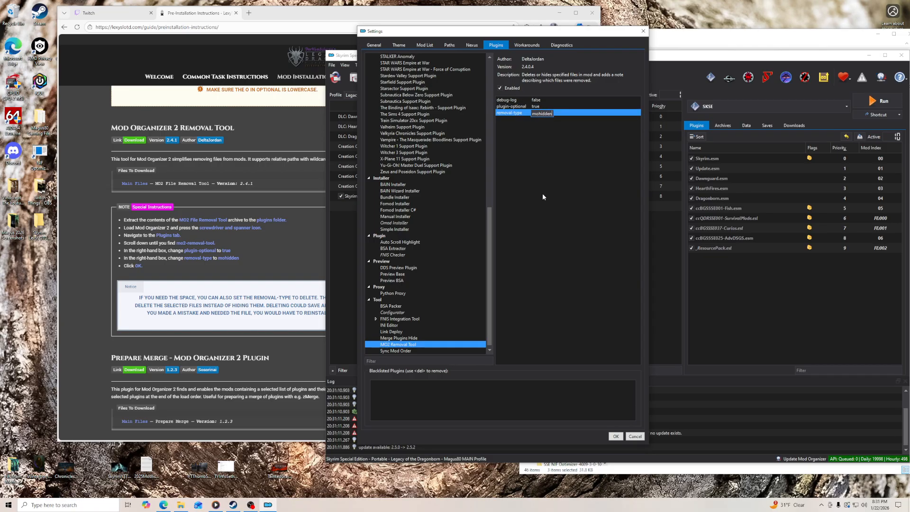
{"action": "key", "text": "Return"}
{"action": "left_click", "coordinate": [616, 436]}
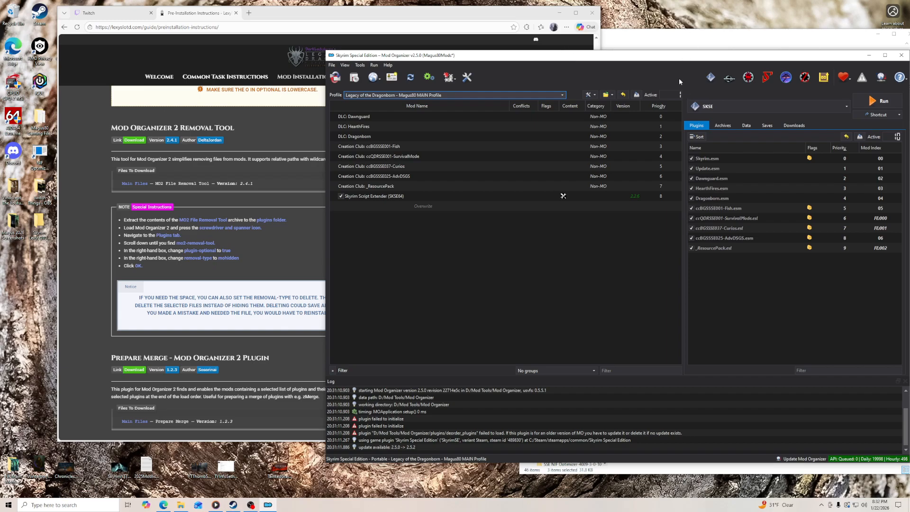
- Download Prepare Merge version 1.2.3 manually from the Nexus page linked in the guide's Prepare Merge section
{"action": "mouse_move", "coordinate": [623, 51]}
{"action": "left_mouse_down"}
{"action": "mouse_move", "coordinate": [627, 33]}
{"action": "mouse_move", "coordinate": [631, 42]}
{"action": "left_mouse_up"}
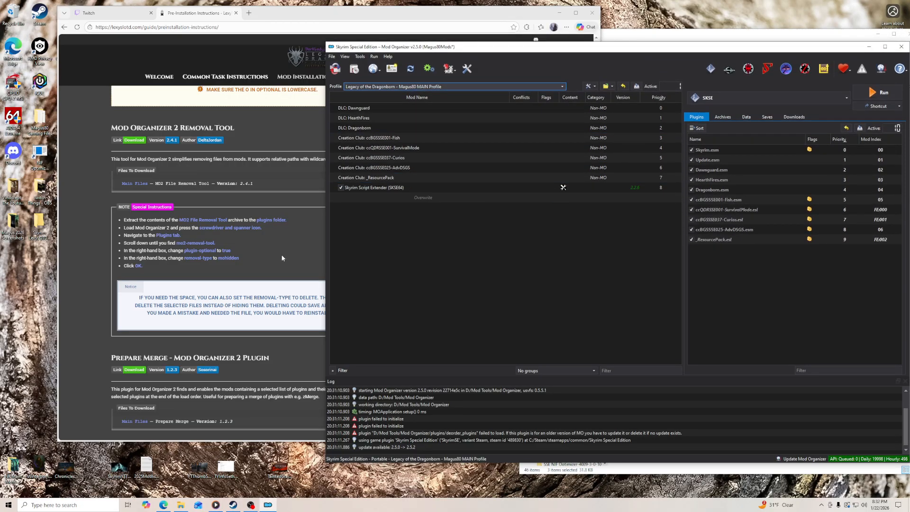
{"action": "scroll", "coordinate": [282, 259], "scroll_direction": "down", "scroll_amount": 2}
{"action": "left_click", "coordinate": [135, 249]}
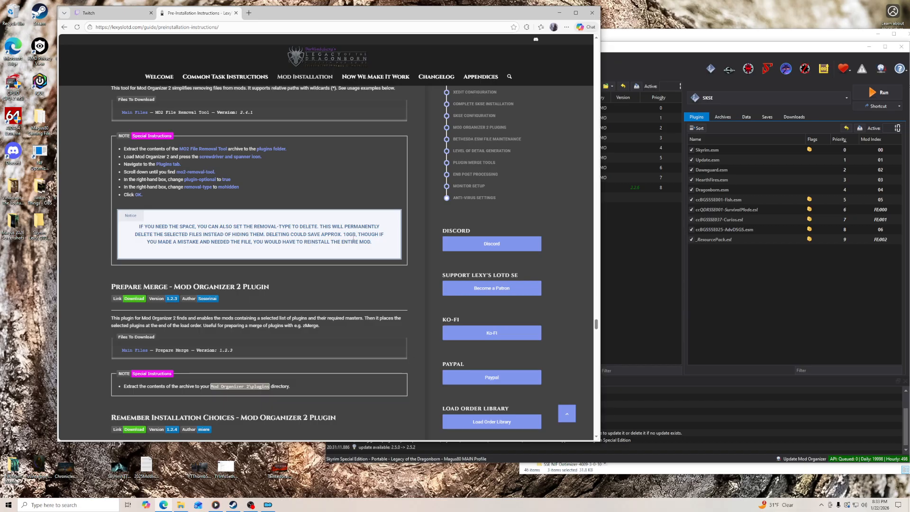
{"action": "scroll", "coordinate": [321, 260], "scroll_direction": "down", "scroll_amount": 2}
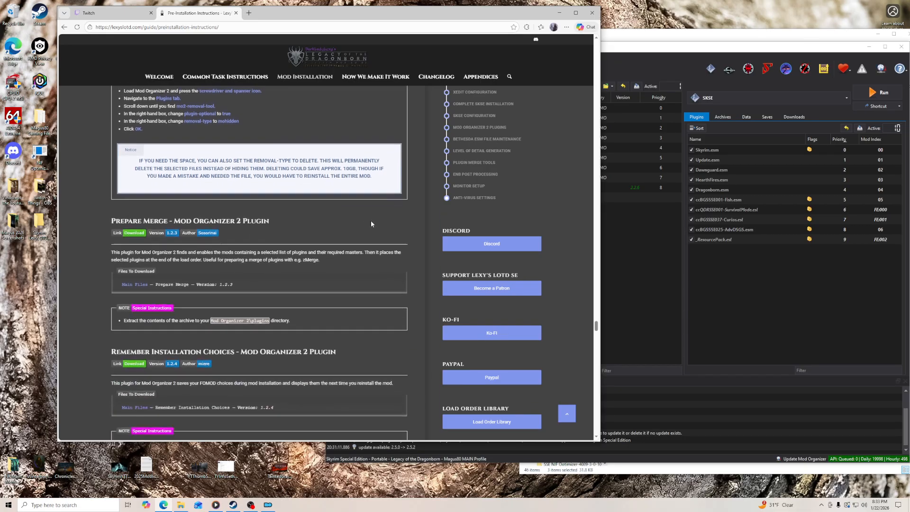
{"action": "key", "text": "alt+Tab"}
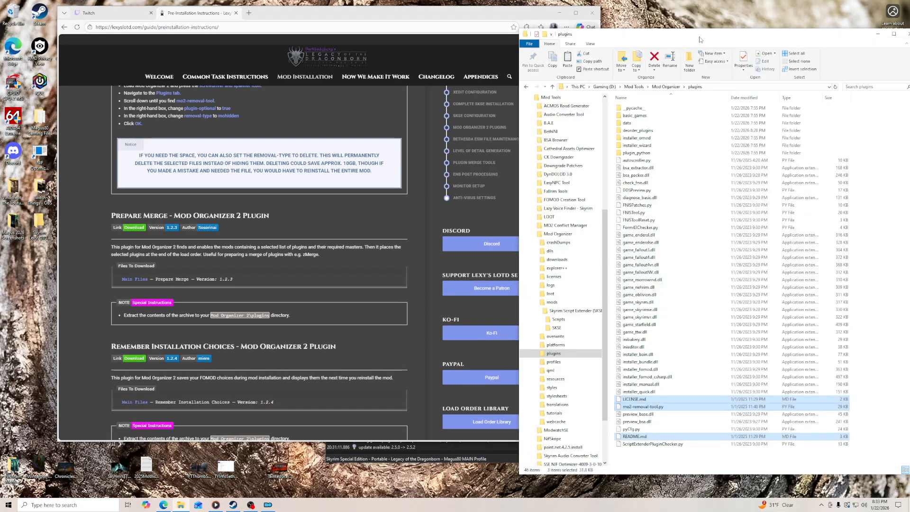
{"action": "left_click", "coordinate": [139, 231]}
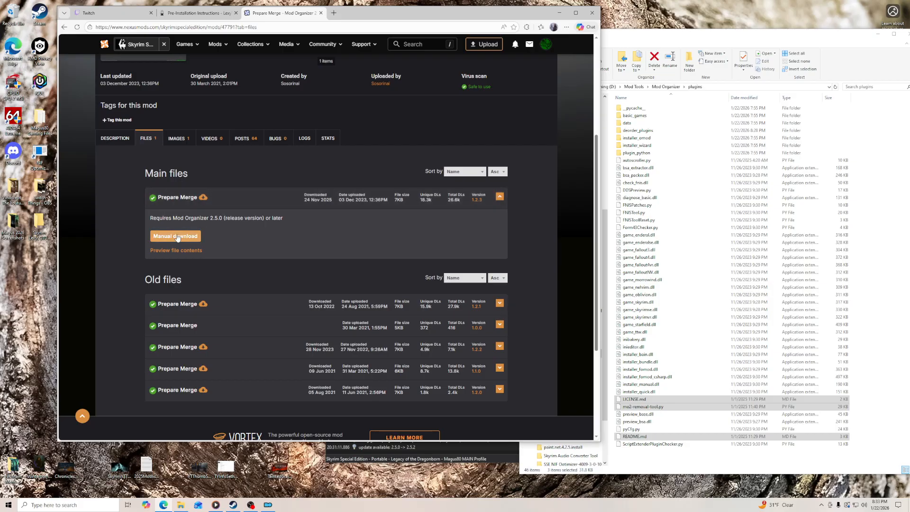
{"action": "left_click", "coordinate": [175, 235]}
{"action": "left_click", "coordinate": [175, 179]}
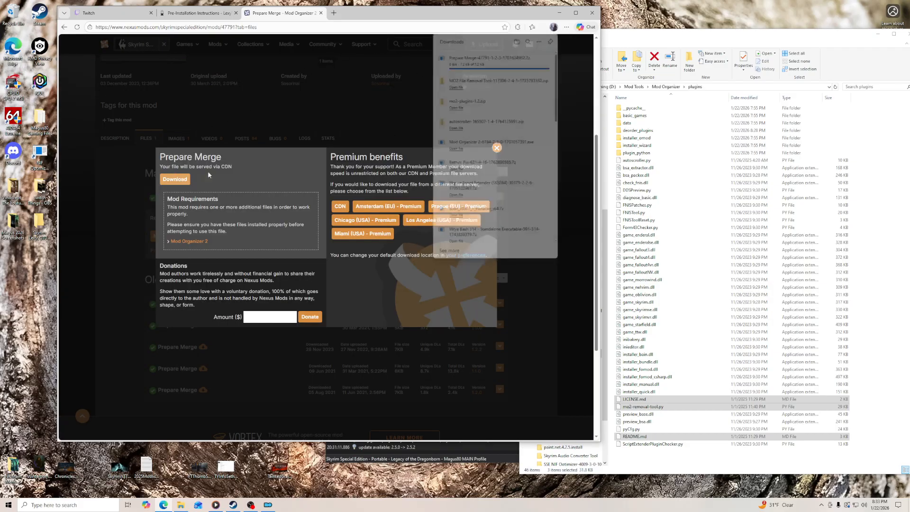
- Put the downloaded Prepare Merge archive on the desktop, extract it to its own folder and return to the guide
{"action": "left_click_drag", "start_coordinate": [483, 61], "coordinate": [40, 258]}
{"action": "right_click", "coordinate": [42, 261]}
{"action": "mouse_move", "coordinate": [72, 282]}
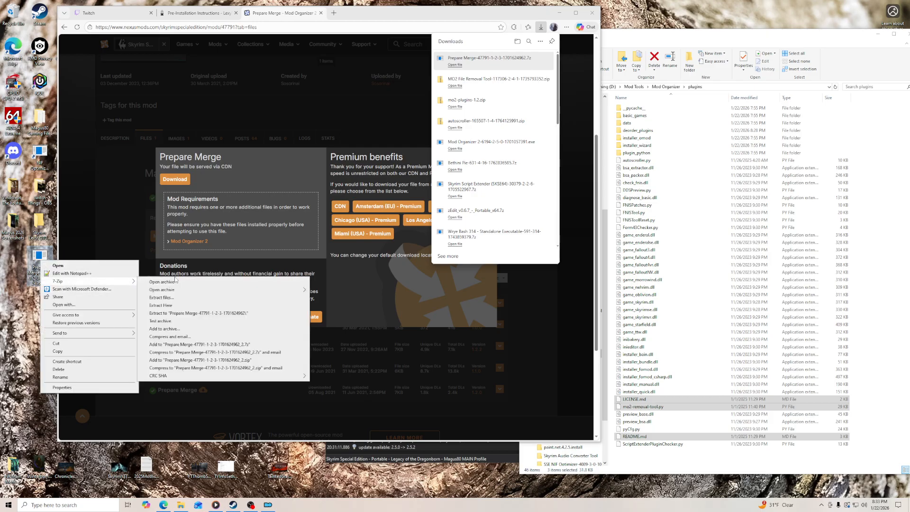
{"action": "left_click", "coordinate": [182, 314]}
{"action": "left_click", "coordinate": [199, 13]}
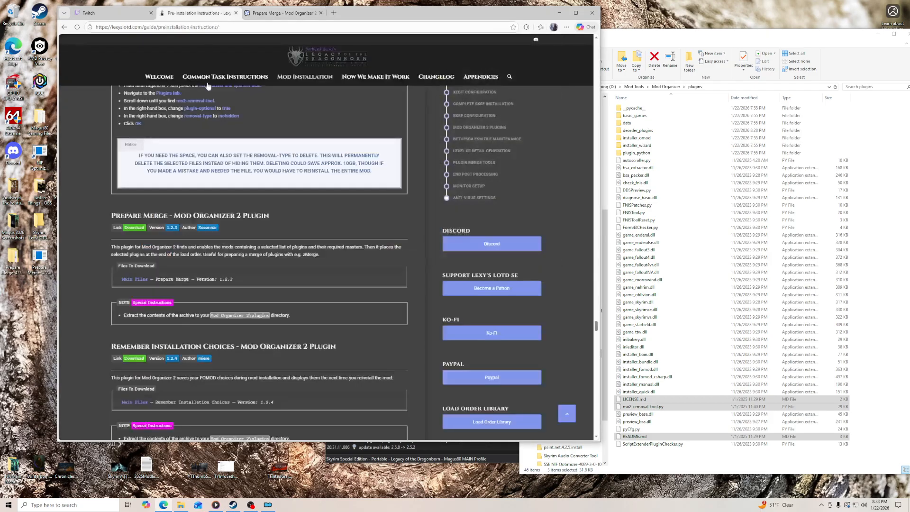
- Copy the merge-plugins folder from the extracted Prepare Merge folder into Mod Organizer's plugins folder and delete the leftover files from the desktop
{"action": "double_click", "coordinate": [13, 258]}
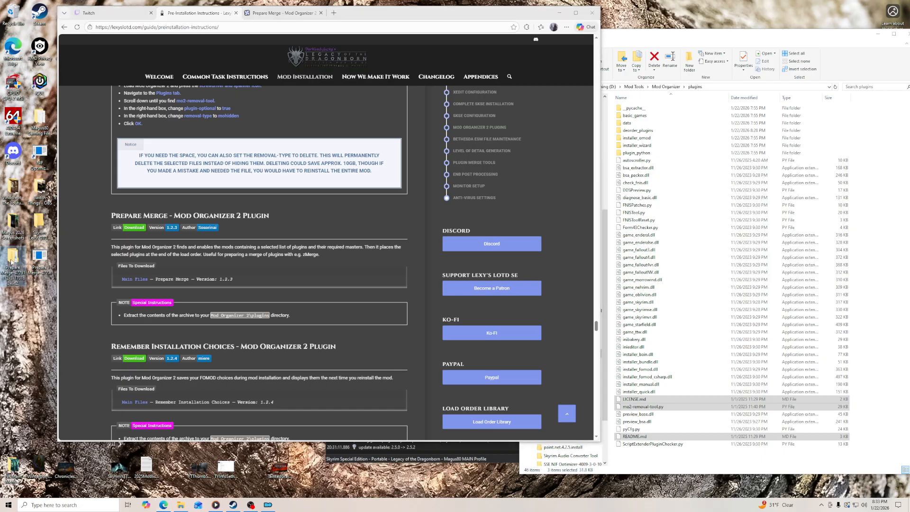
{"action": "left_click_drag", "start_coordinate": [179, 80], "coordinate": [776, 443]}
{"action": "left_click", "coordinate": [449, 5]}
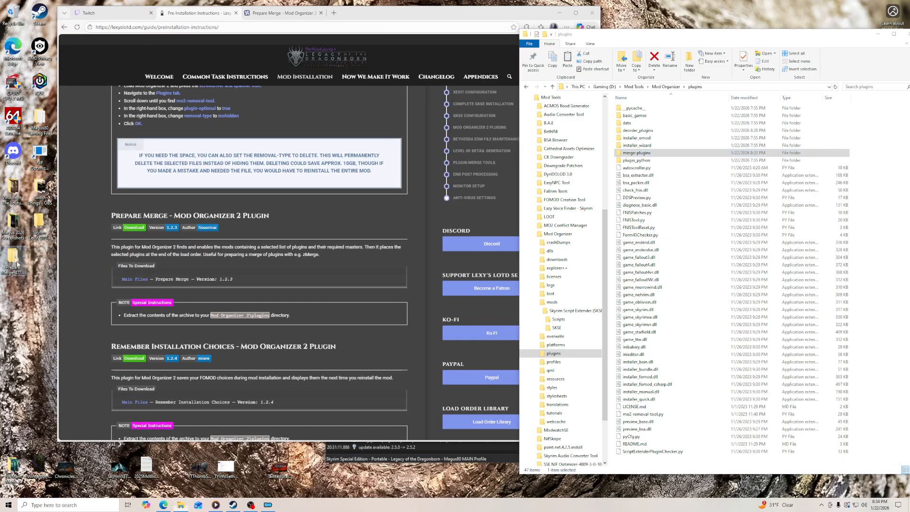
{"action": "right_click", "coordinate": [17, 262]}
{"action": "left_click", "coordinate": [35, 379]}
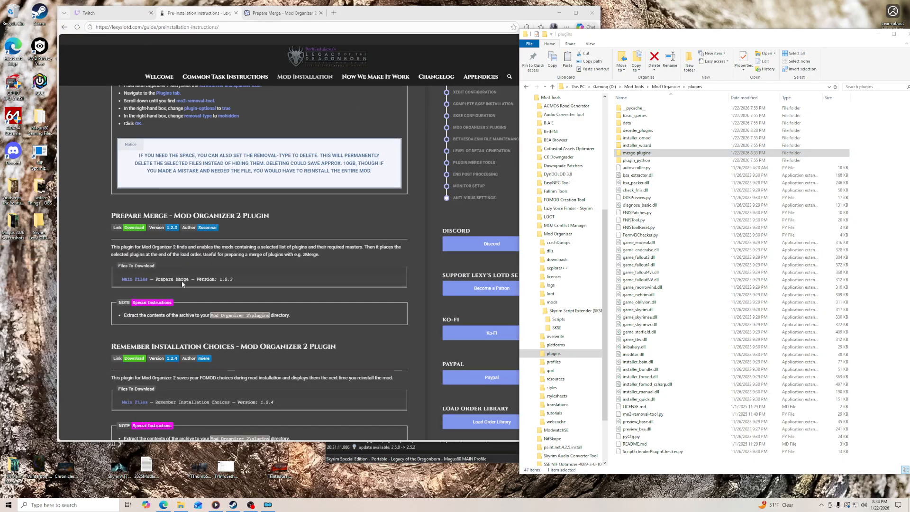
- Download Remember Installation Choices version 1.2.4 manually from the Nexus page linked in the guide, closing the Prepare Merge page
{"action": "scroll", "coordinate": [133, 263], "scroll_direction": "down", "scroll_amount": 3}
{"action": "scroll", "coordinate": [132, 264], "scroll_direction": "up", "scroll_amount": 2}
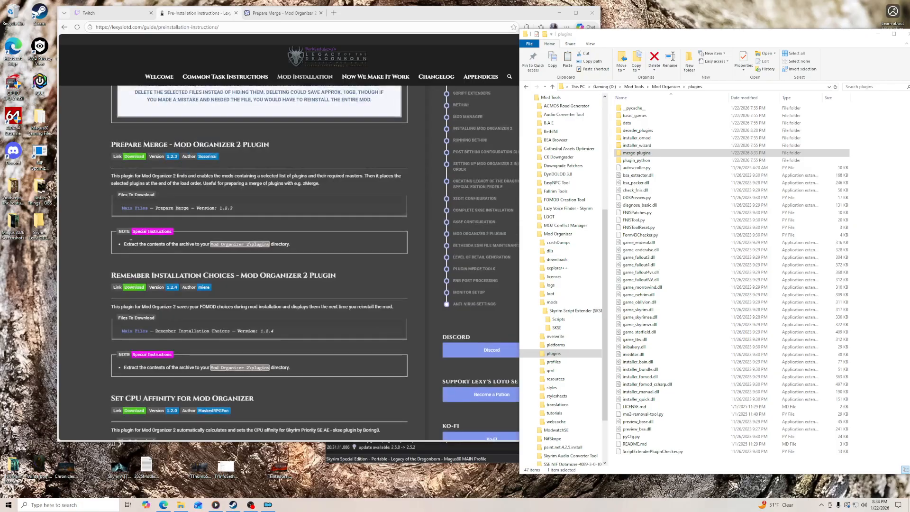
{"action": "scroll", "coordinate": [214, 207], "scroll_direction": "down", "scroll_amount": 3}
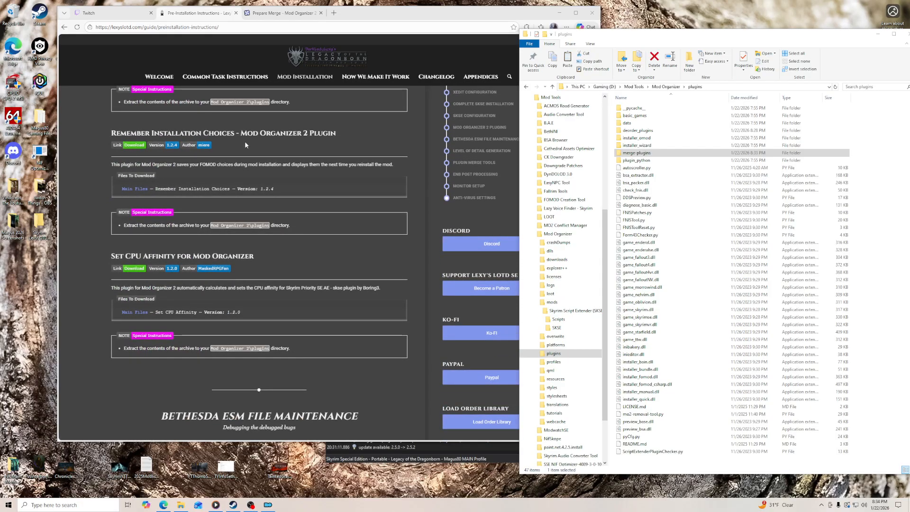
{"action": "left_click", "coordinate": [135, 148]}
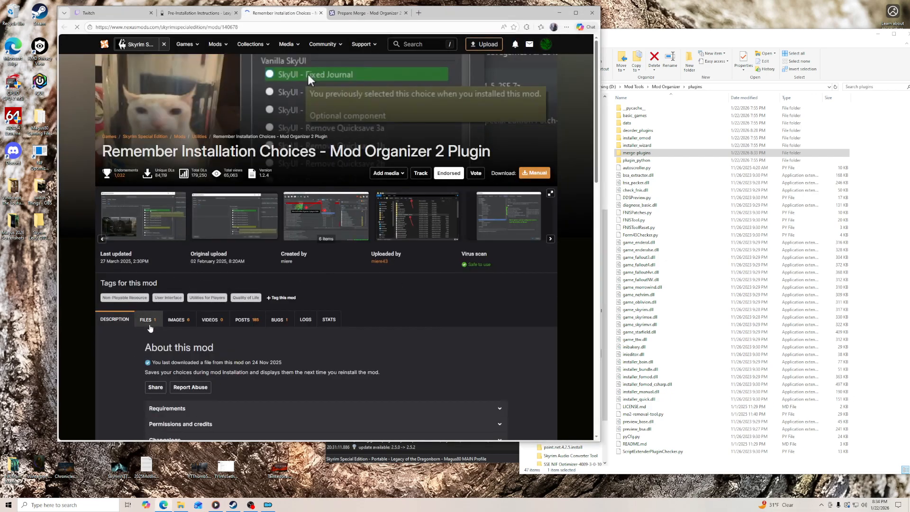
{"action": "left_click", "coordinate": [149, 325]}
{"action": "scroll", "coordinate": [121, 338], "scroll_direction": "down", "scroll_amount": 4}
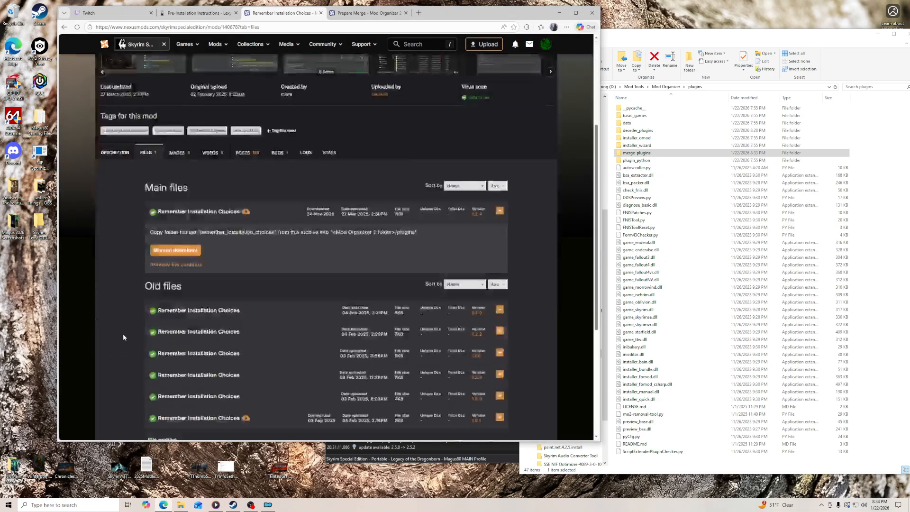
{"action": "left_click", "coordinate": [182, 235]}
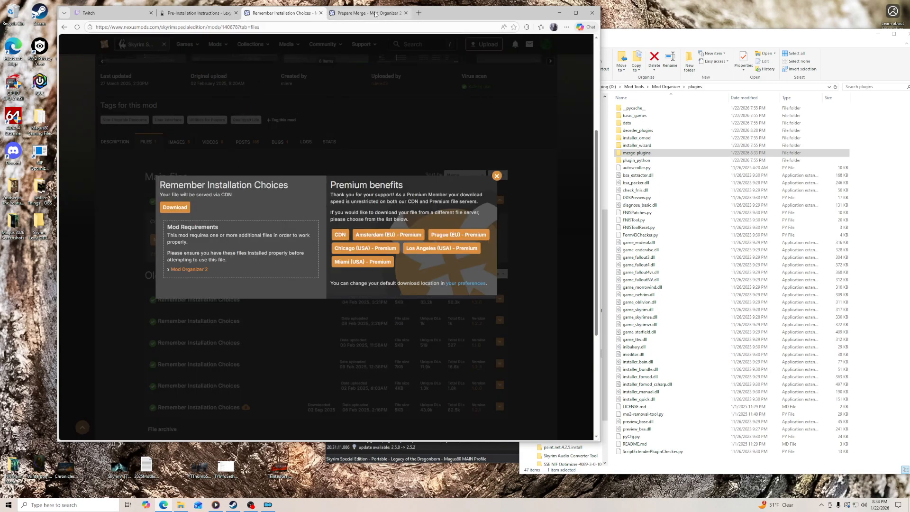
{"action": "left_click", "coordinate": [406, 12]}
{"action": "left_click_drag", "start_coordinate": [406, 18], "coordinate": [459, 19]}
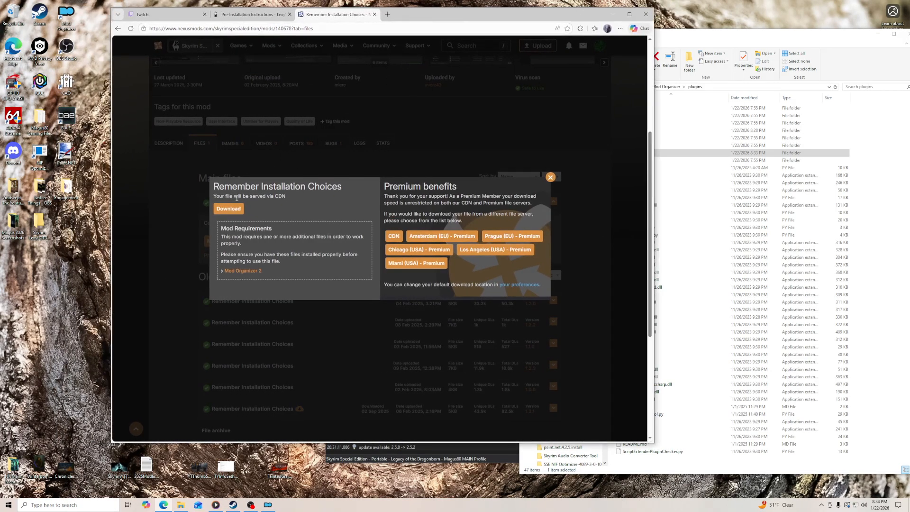
{"action": "left_click", "coordinate": [229, 209]}
- Put the downloaded Remember Installation Choices archive on the desktop, extract it to its own folder and close the Nexus page
{"action": "left_click_drag", "start_coordinate": [546, 63], "coordinate": [57, 273]}
{"action": "right_click", "coordinate": [58, 273]}
{"action": "mouse_move", "coordinate": [115, 293]}
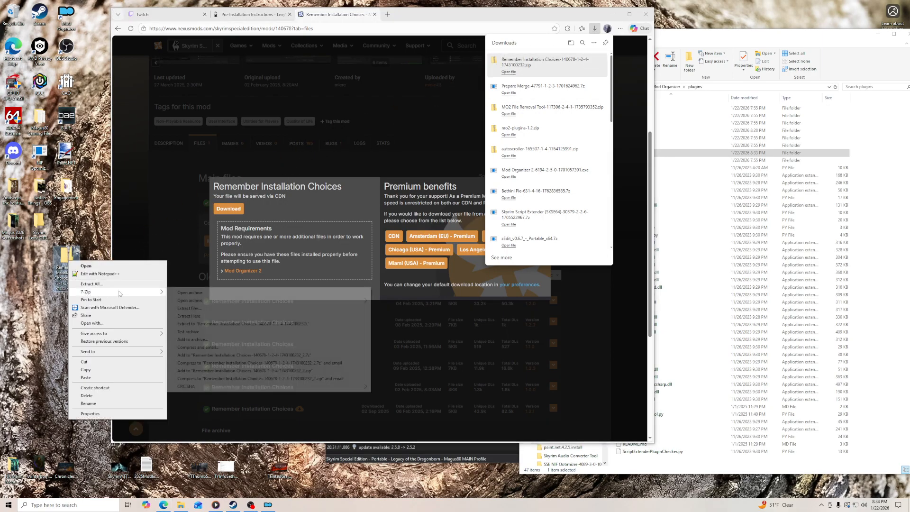
{"action": "left_click", "coordinate": [260, 324]}
{"action": "left_click", "coordinate": [375, 14]}
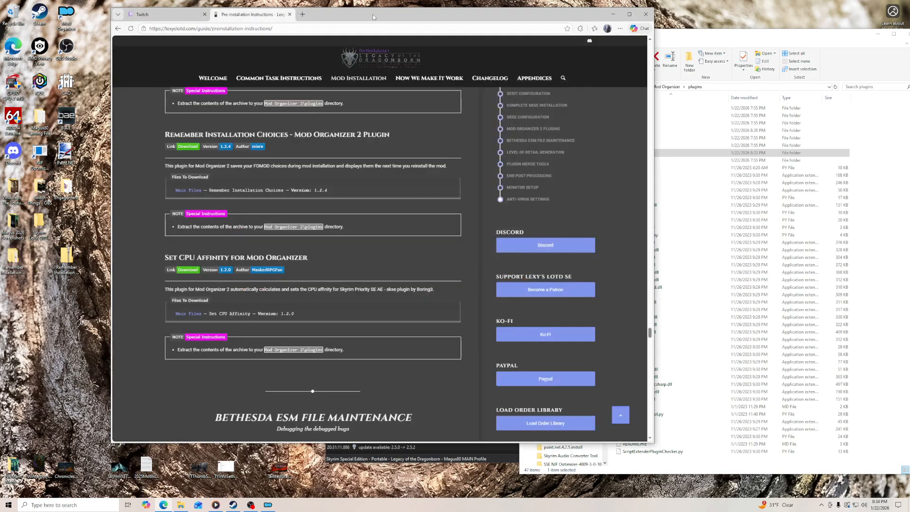
- Copy the extracted remember_installation_choices folder into Mod Organizer's plugins folder and open the copy to check its contents
{"action": "double_click", "coordinate": [11, 260]}
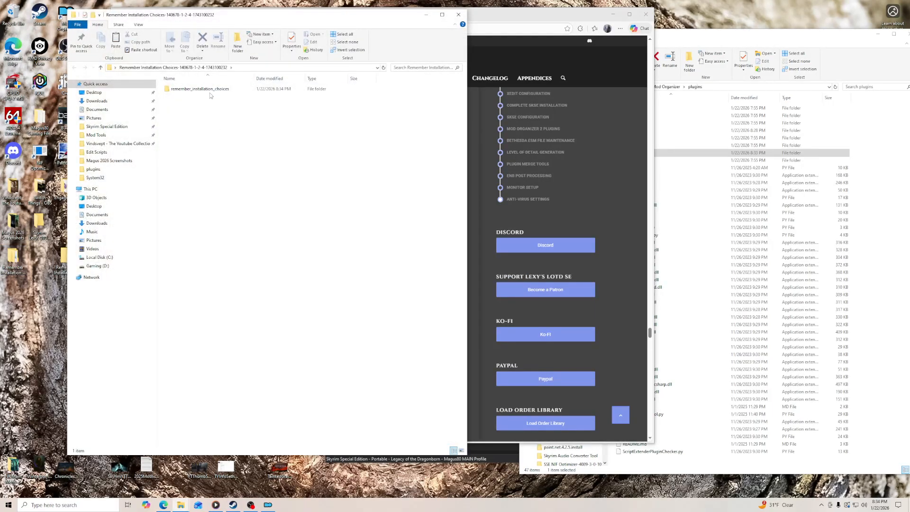
{"action": "key", "text": "alt+Tab"}
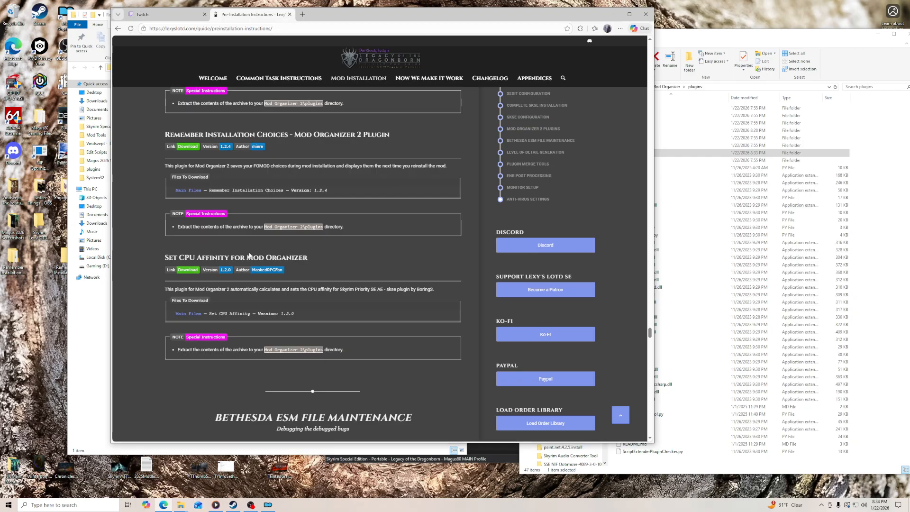
{"action": "left_click", "coordinate": [83, 349]}
{"action": "left_click_drag", "start_coordinate": [199, 89], "coordinate": [717, 461]}
{"action": "double_click", "coordinate": [657, 168]}
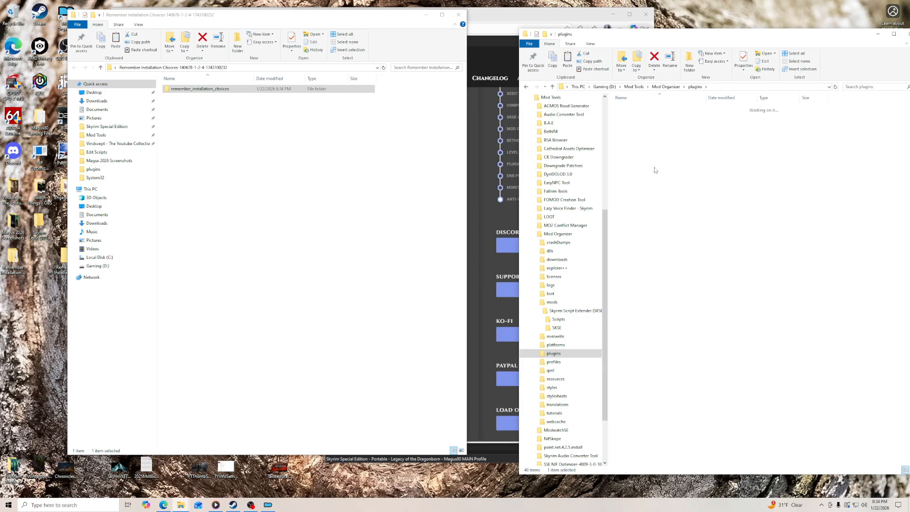
- Close the extracted folder's window and delete the leftover Remember Installation Choices files from the desktop
{"action": "left_click", "coordinate": [458, 14]}
{"action": "left_click_drag", "start_coordinate": [66, 258], "coordinate": [15, 260]}
{"action": "right_click", "coordinate": [15, 260]}
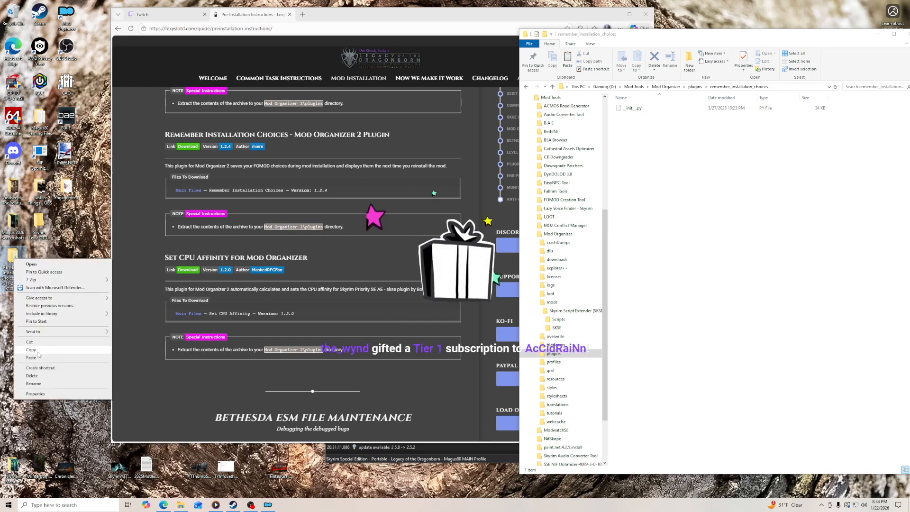
{"action": "left_click", "coordinate": [41, 375]}
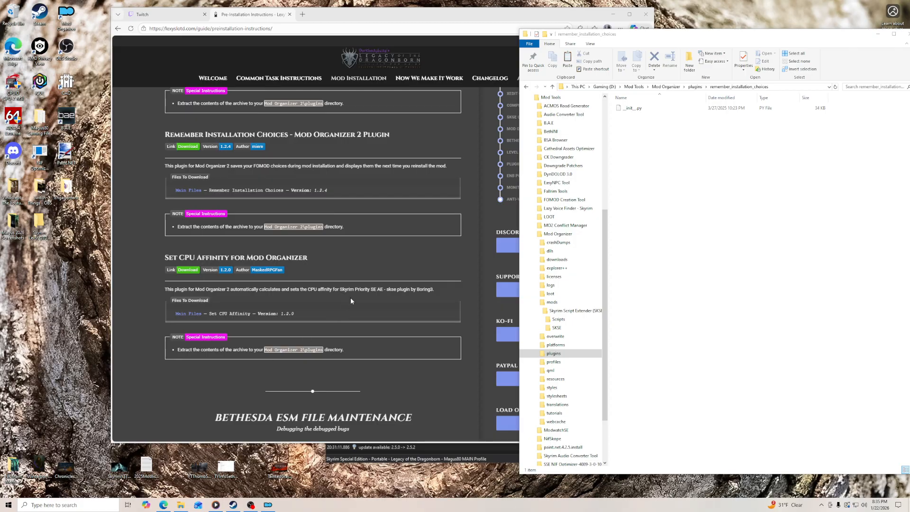
- Return to Mod Organizer's plugins folder, download Set CPU Affinity 1.2.0 from the guide's Nexus link and put the archive on the desktop
{"action": "left_click", "coordinate": [695, 86]}
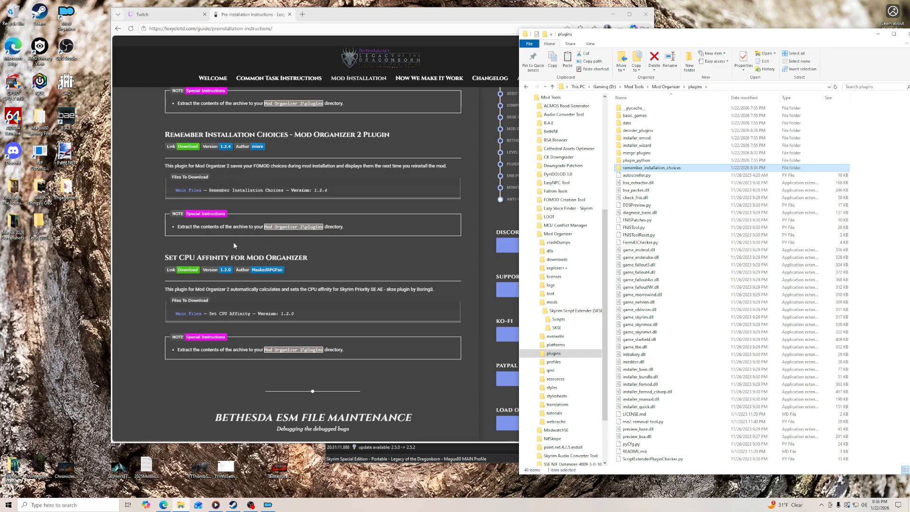
{"action": "left_click", "coordinate": [186, 276]}
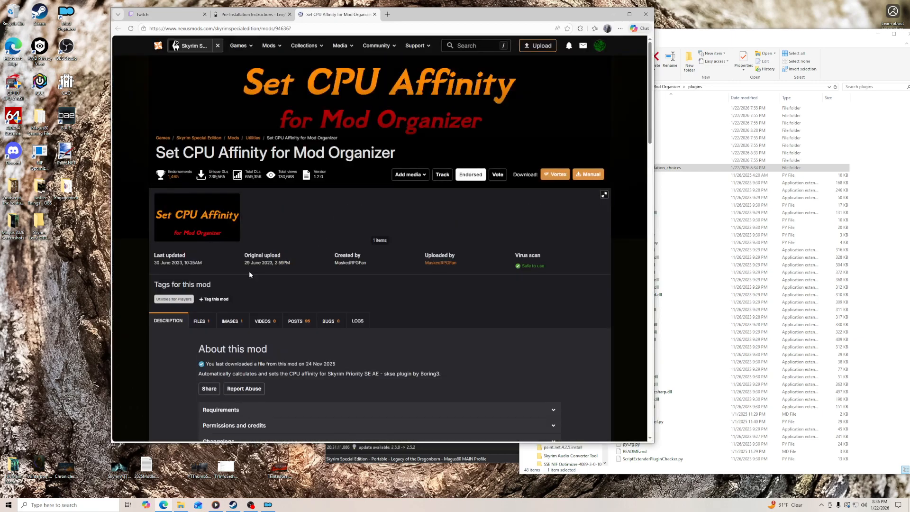
{"action": "left_click", "coordinate": [207, 322]}
{"action": "scroll", "coordinate": [206, 326], "scroll_direction": "down", "scroll_amount": 3}
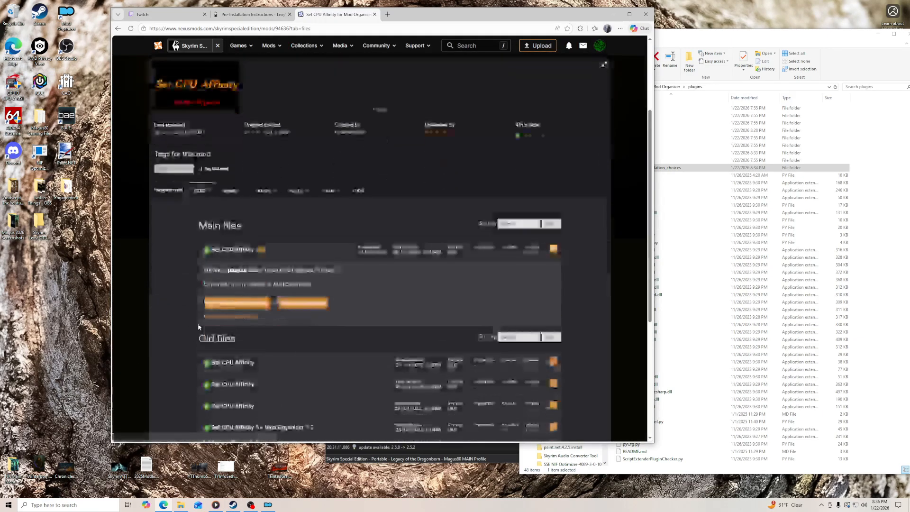
{"action": "left_click", "coordinate": [301, 292]}
{"action": "left_click", "coordinate": [228, 177]}
{"action": "left_click_drag", "start_coordinate": [526, 62], "coordinate": [39, 262]}
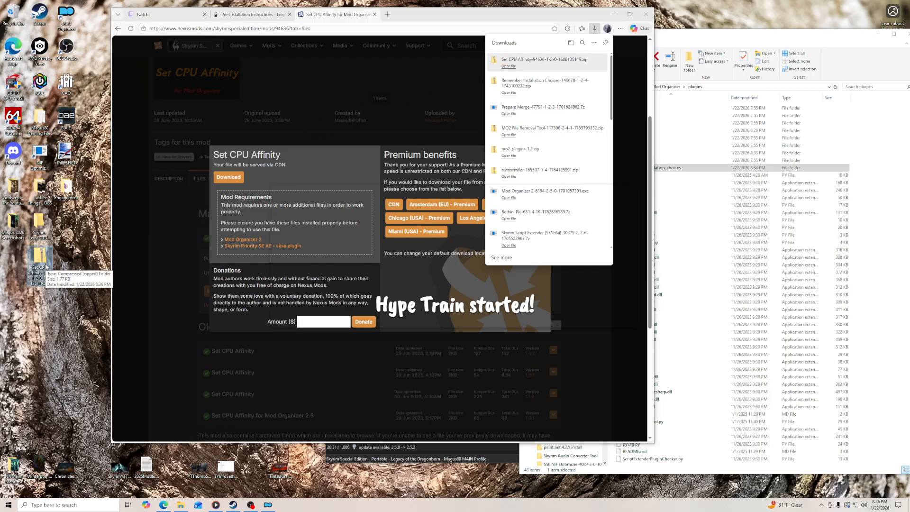
- Switch to the Twitch Stream Manager page and reload it to check the stream's chat activity
{"action": "left_click", "coordinate": [166, 18]}
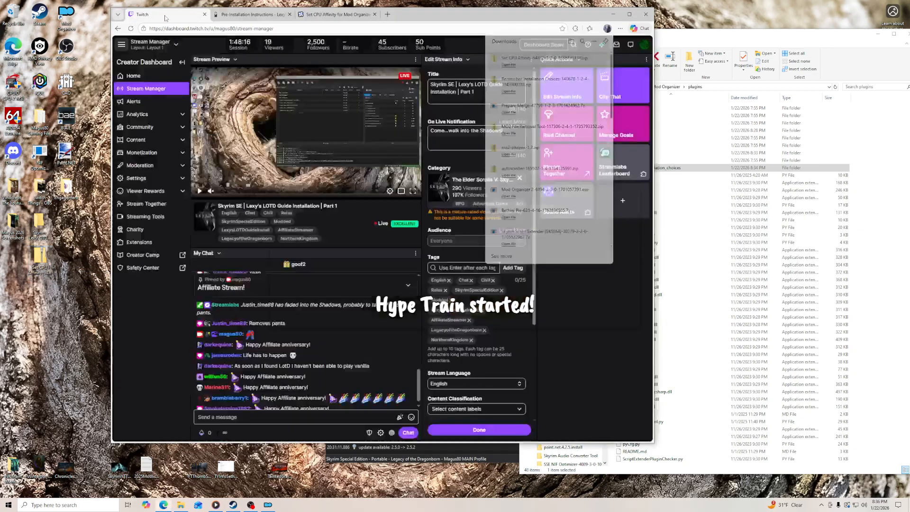
{"action": "left_click", "coordinate": [131, 29]}
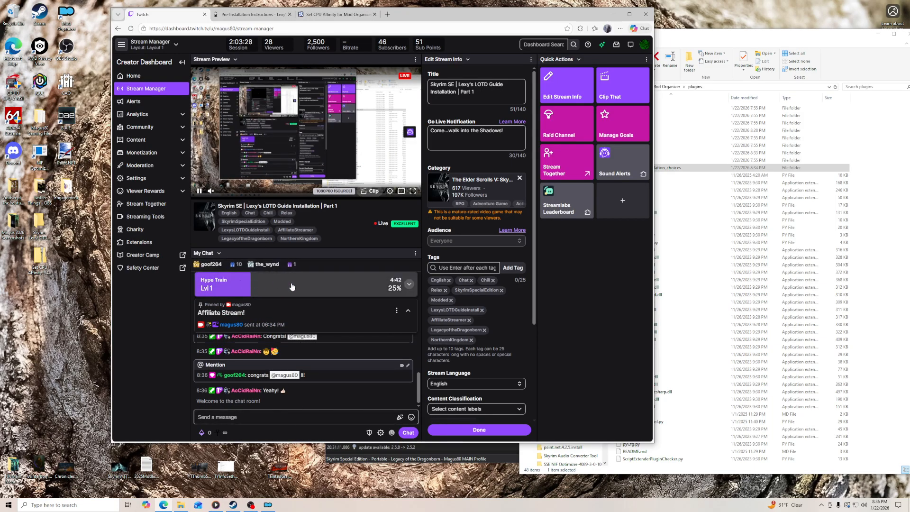
- Extract the Set CPU Affinity archive to its own folder and copy SetCPUAffinity.py into Mod Organizer's plugins folder
{"action": "right_click", "coordinate": [44, 262]}
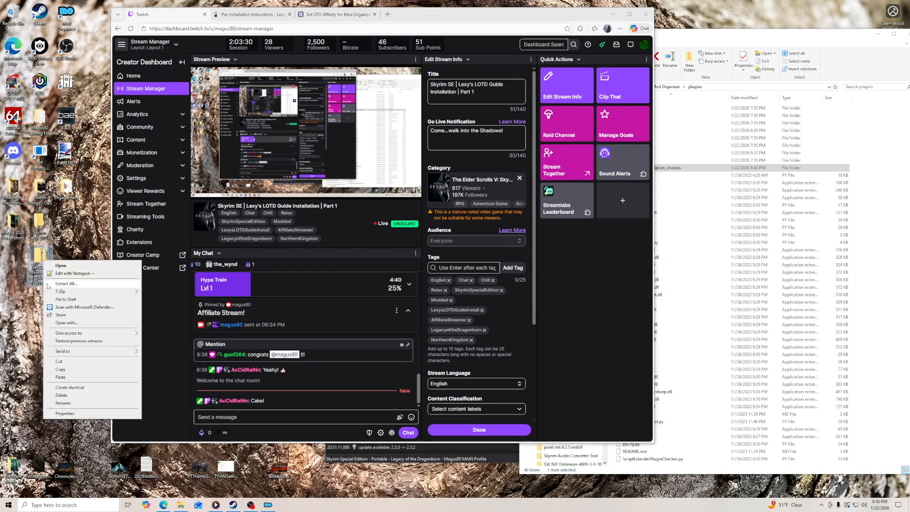
{"action": "mouse_move", "coordinate": [110, 295]}
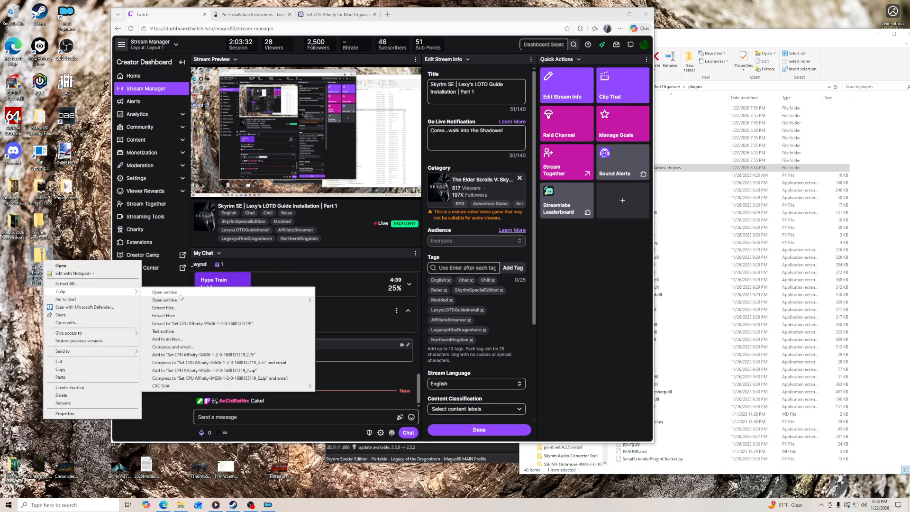
{"action": "left_click", "coordinate": [180, 323]}
{"action": "double_click", "coordinate": [40, 258]}
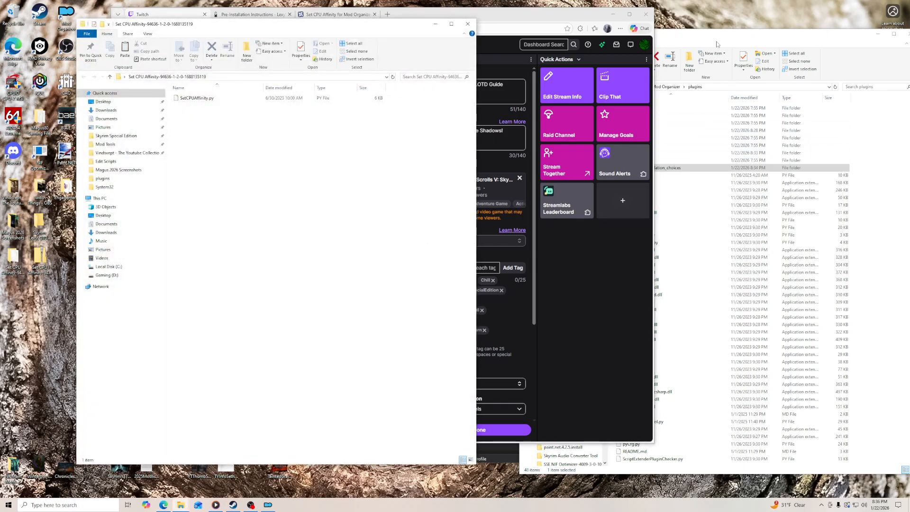
{"action": "left_click", "coordinate": [717, 44]}
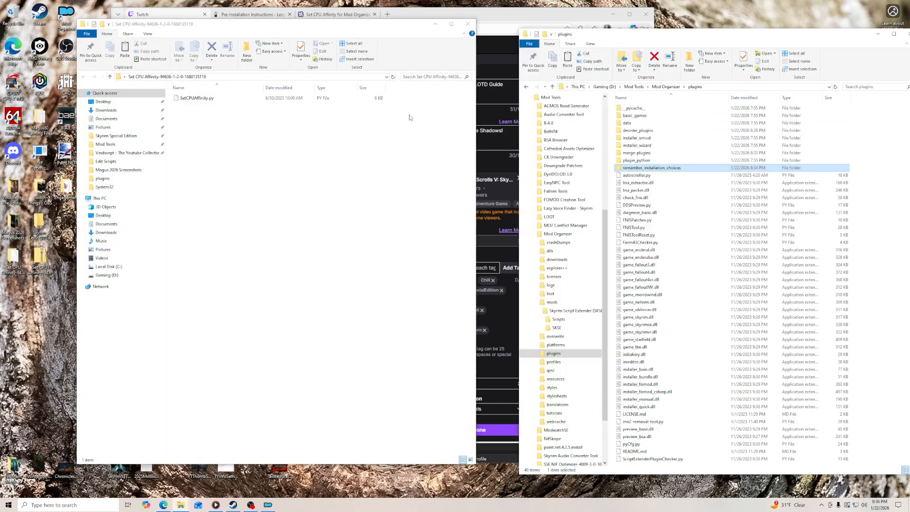
{"action": "left_click_drag", "start_coordinate": [213, 98], "coordinate": [797, 398]}
{"action": "left_click", "coordinate": [465, 25]}
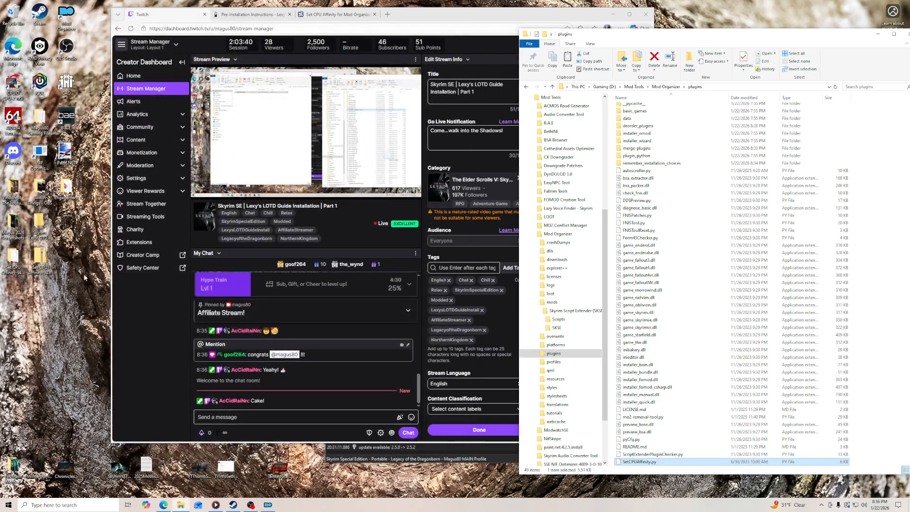
- Delete the leftover Set CPU Affinity folder and archive from the desktop
{"action": "left_click", "coordinate": [12, 263]}
{"action": "right_click", "coordinate": [11, 263]}
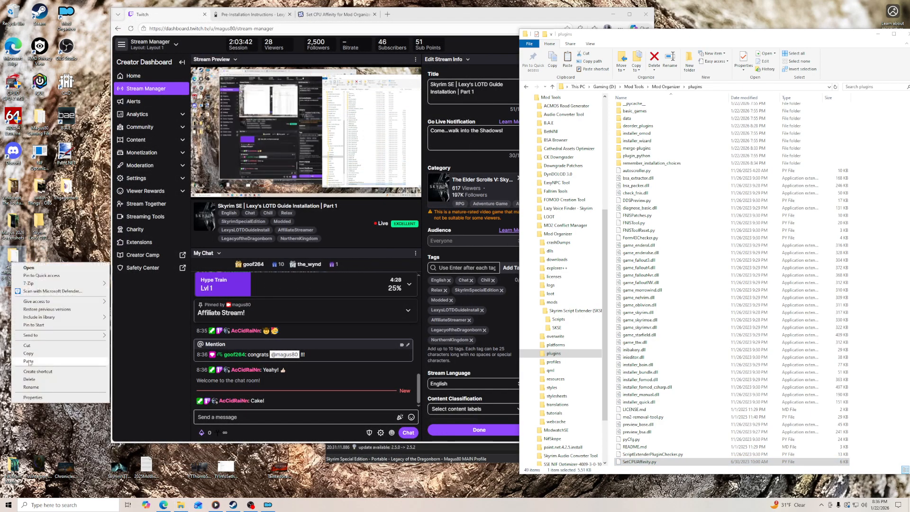
{"action": "left_click", "coordinate": [43, 383]}
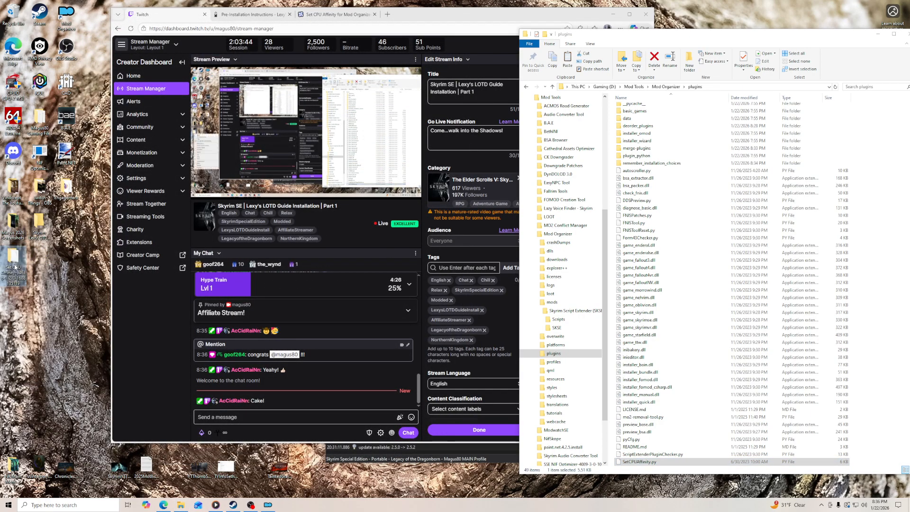
{"action": "right_click", "coordinate": [14, 254]}
{"action": "left_click", "coordinate": [42, 381]}
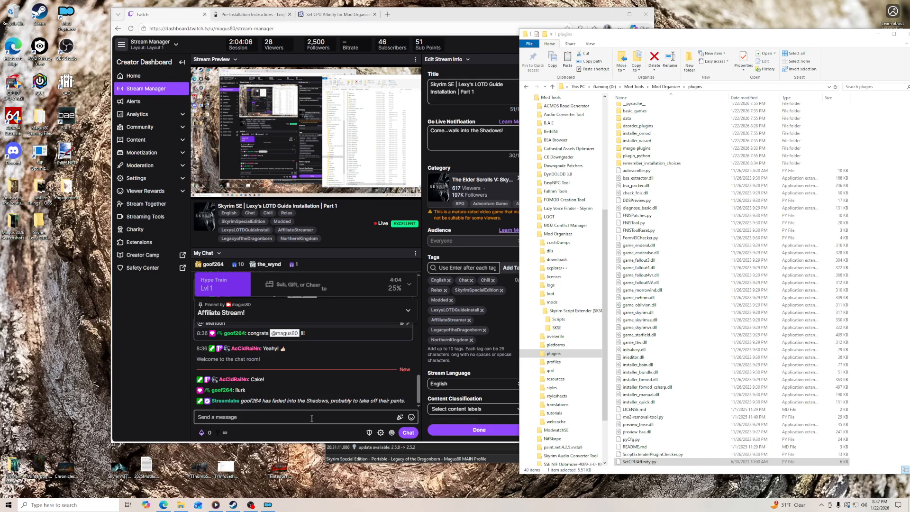
- Close the Set CPU Affinity Nexus page and the plugins folder window
{"action": "left_click", "coordinate": [322, 15]}
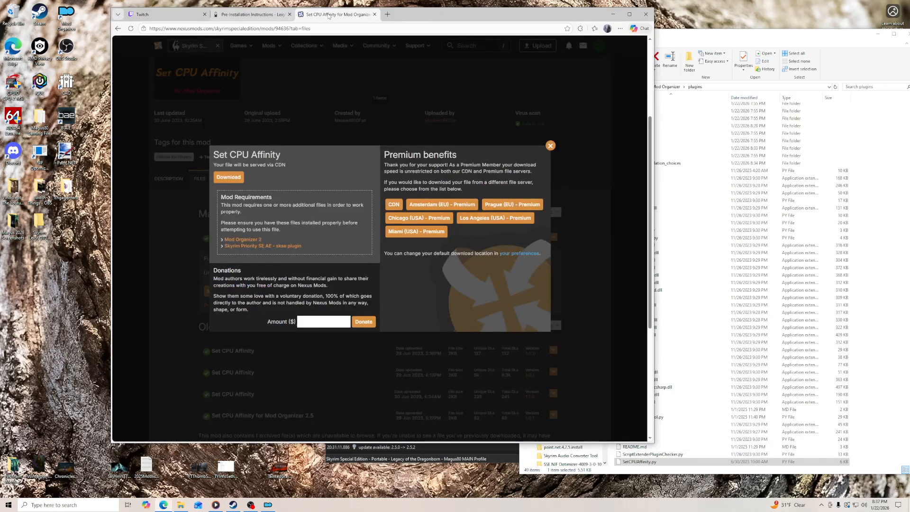
{"action": "left_click", "coordinate": [375, 14]}
{"action": "left_click_drag", "start_coordinate": [318, 17], "coordinate": [247, 11]}
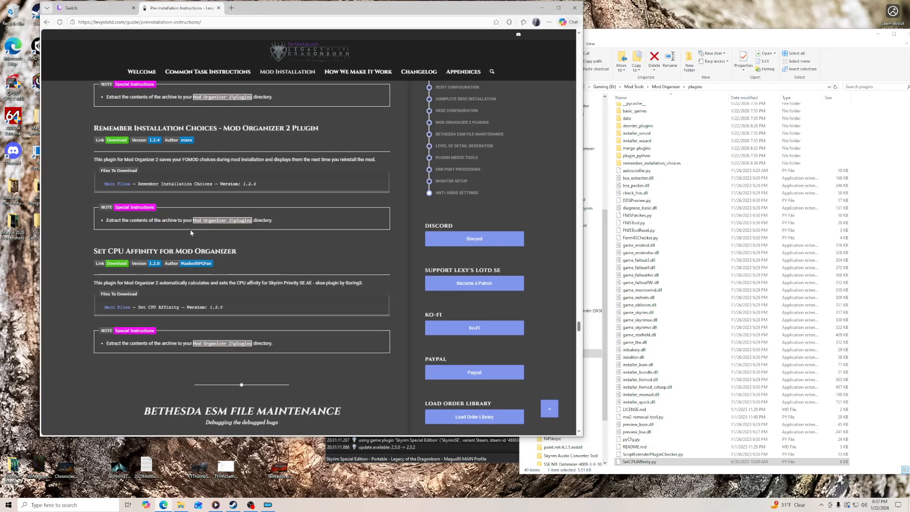
{"action": "scroll", "coordinate": [190, 230], "scroll_direction": "down", "scroll_amount": 3}
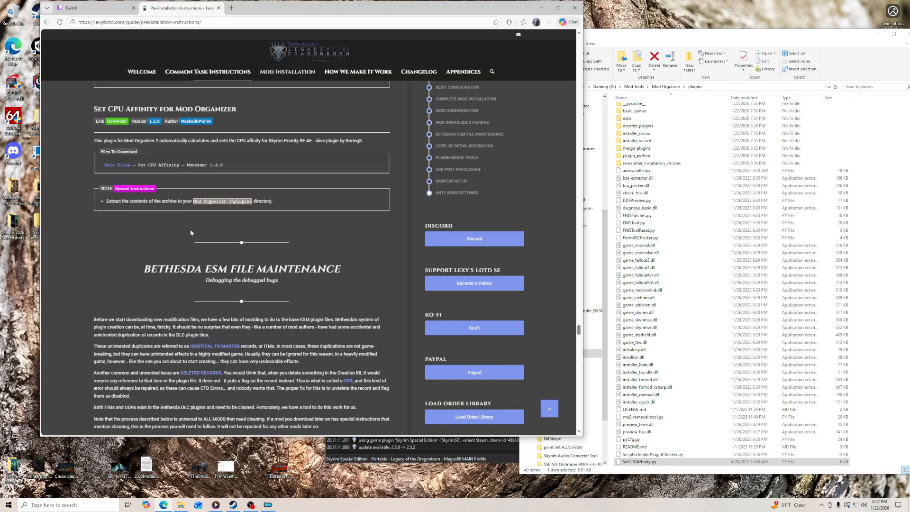
{"action": "left_click", "coordinate": [743, 37]}
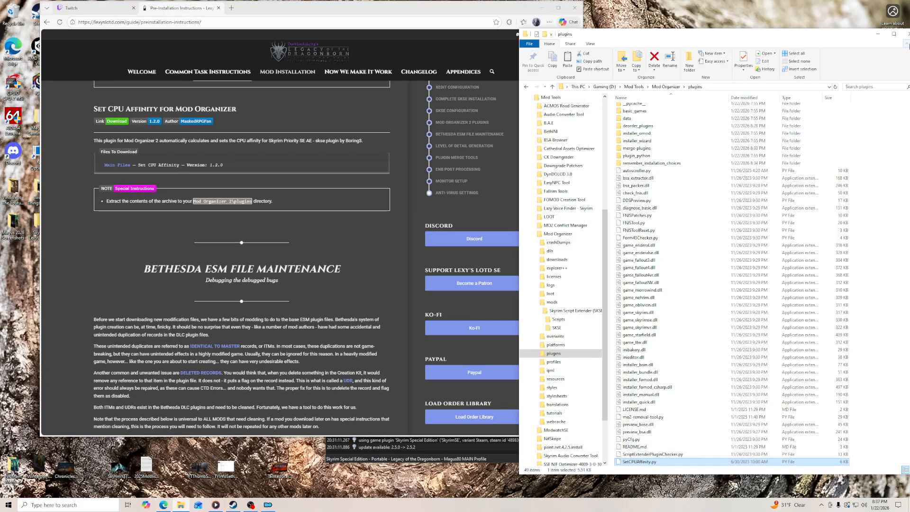
{"action": "left_click", "coordinate": [908, 34]}
- Restart Mod Organizer so that the newly added plugins are loaded
{"action": "left_click", "coordinate": [769, 56]}
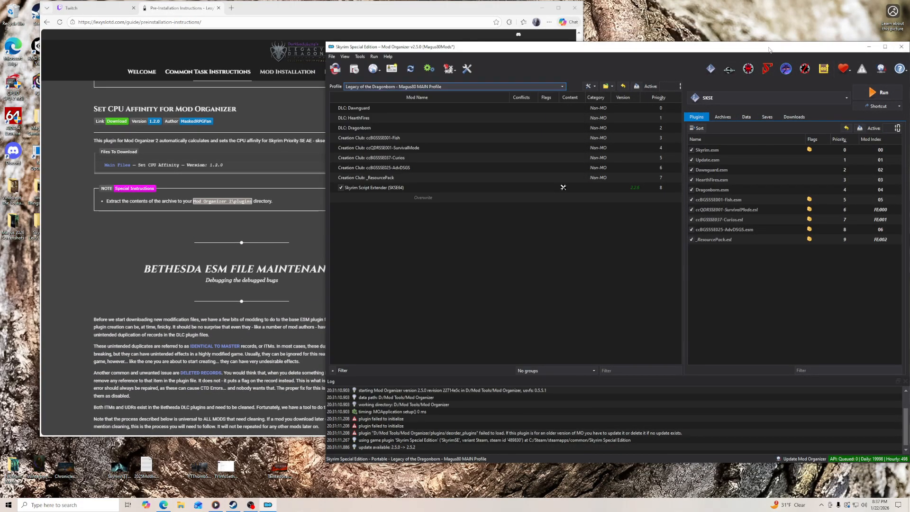
{"action": "left_click", "coordinate": [901, 46]}
{"action": "left_click", "coordinate": [542, 7]}
{"action": "double_click", "coordinate": [66, 16]}
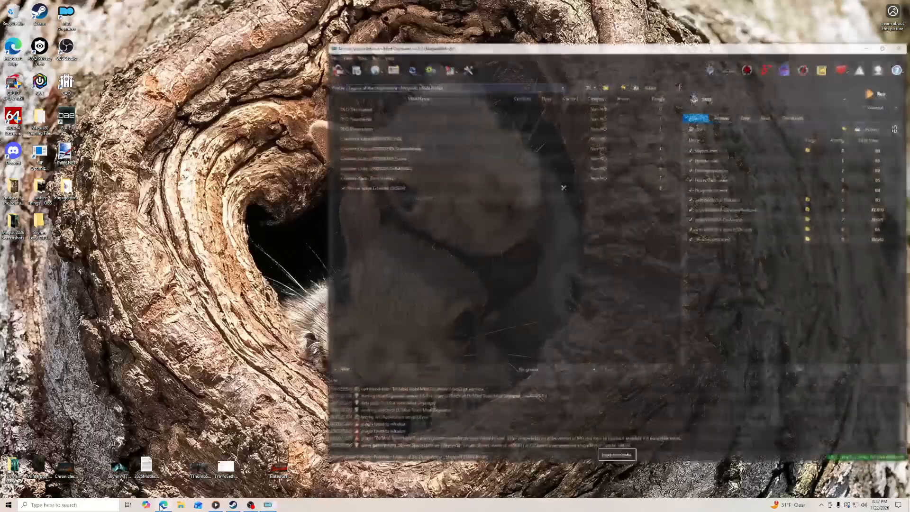
{"action": "left_click", "coordinate": [166, 503]}
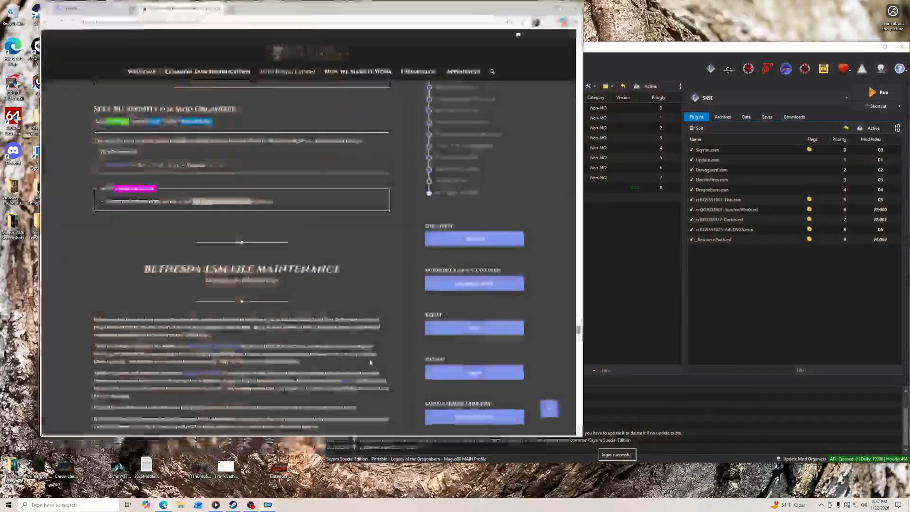
{"action": "left_click", "coordinate": [603, 49]}
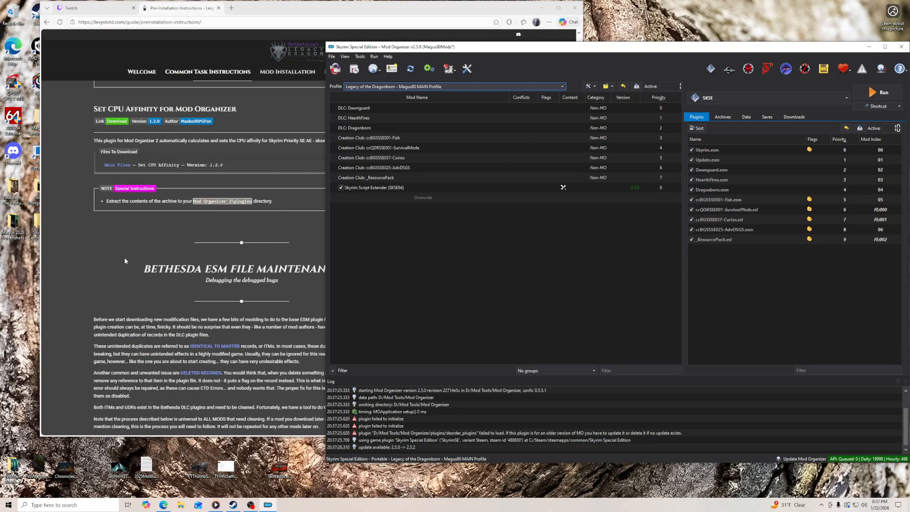
- Read the guide's Bethesda ESM cleaning instructions and open the Data folder of Skyrim Special Edition in File Explorer
{"action": "left_click", "coordinate": [254, 273]}
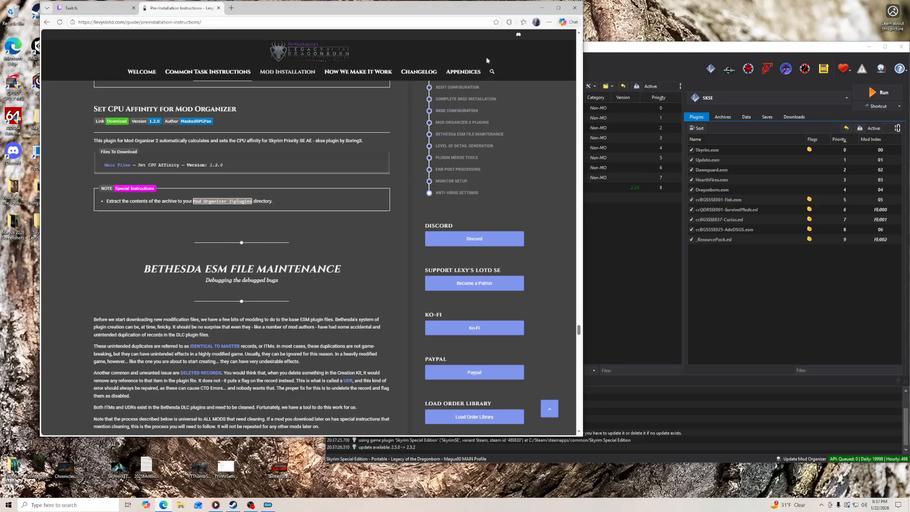
{"action": "left_click_drag", "start_coordinate": [411, 11], "coordinate": [324, 15]}
{"action": "scroll", "coordinate": [281, 271], "scroll_direction": "down", "scroll_amount": 3}
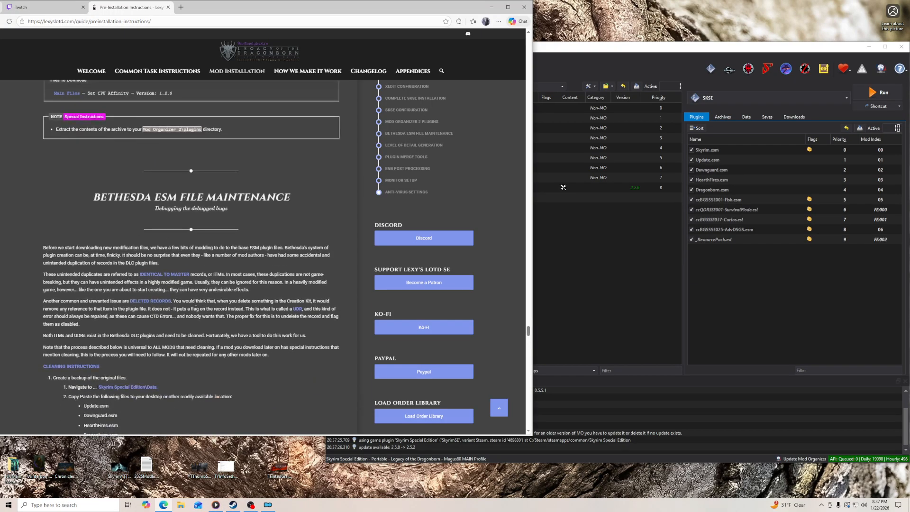
{"action": "scroll", "coordinate": [166, 309], "scroll_direction": "down", "scroll_amount": 3}
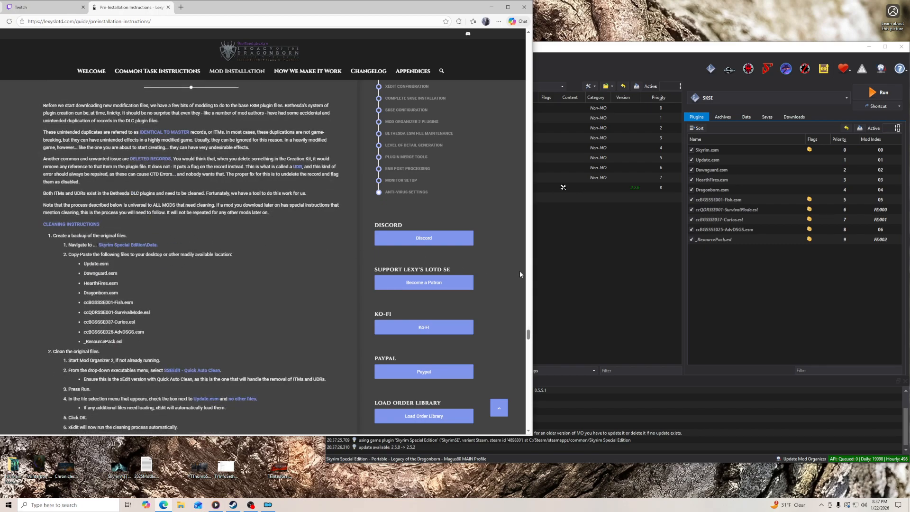
{"action": "left_click", "coordinate": [559, 283]}
{"action": "left_click", "coordinate": [492, 7]}
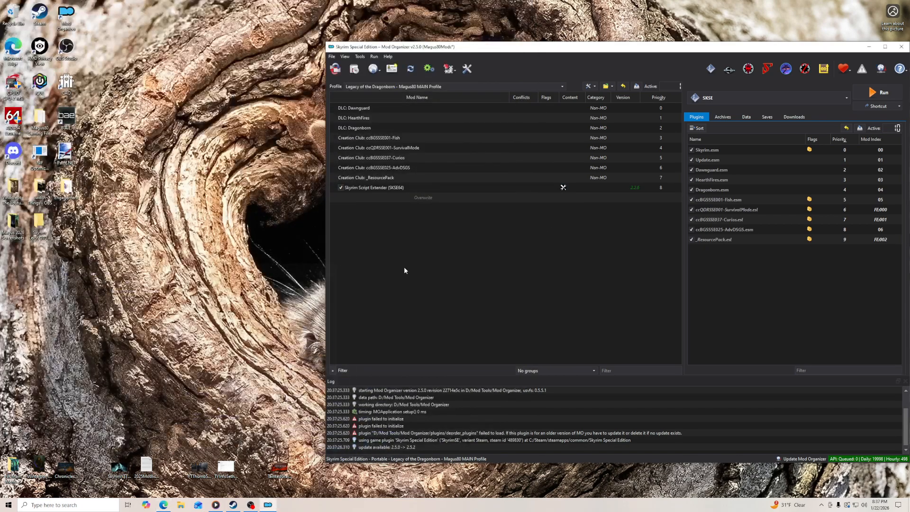
{"action": "left_click", "coordinate": [189, 509]}
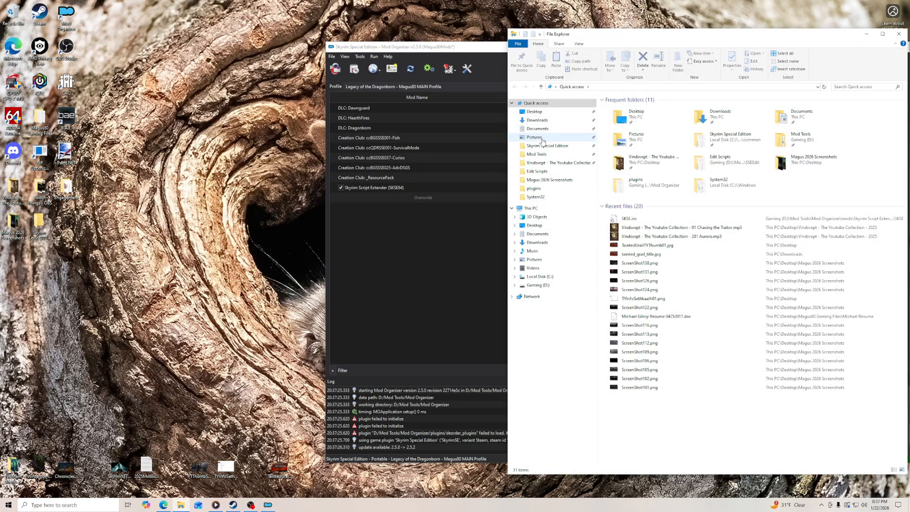
{"action": "left_click", "coordinate": [543, 146]}
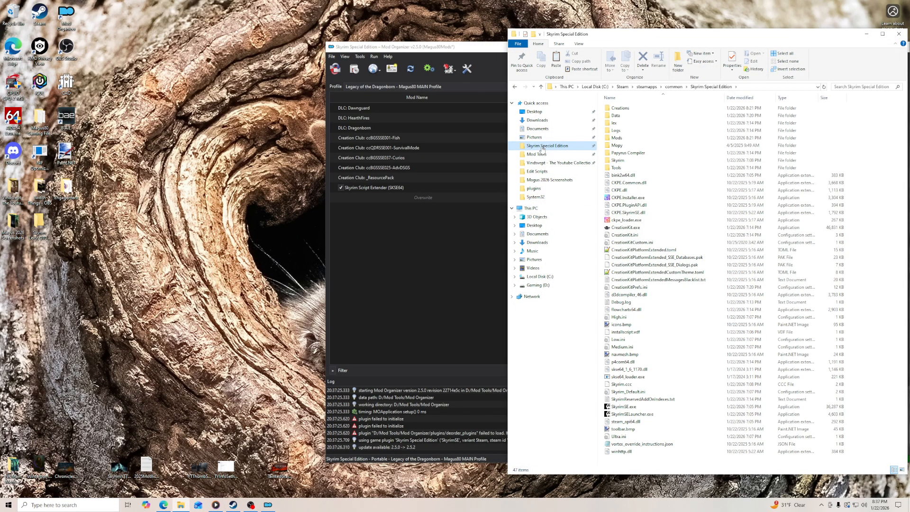
{"action": "double_click", "coordinate": [619, 117]}
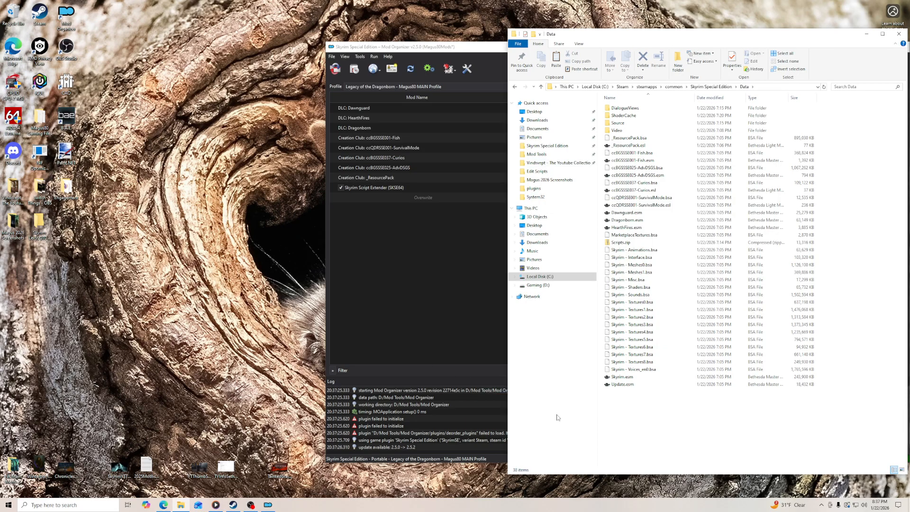
- Back up Update.esm, Dawnguard.esm, Dragonborn.esm and HearthFires.esm by copying them from the Data folder to the desktop
{"action": "left_click", "coordinate": [632, 384]}
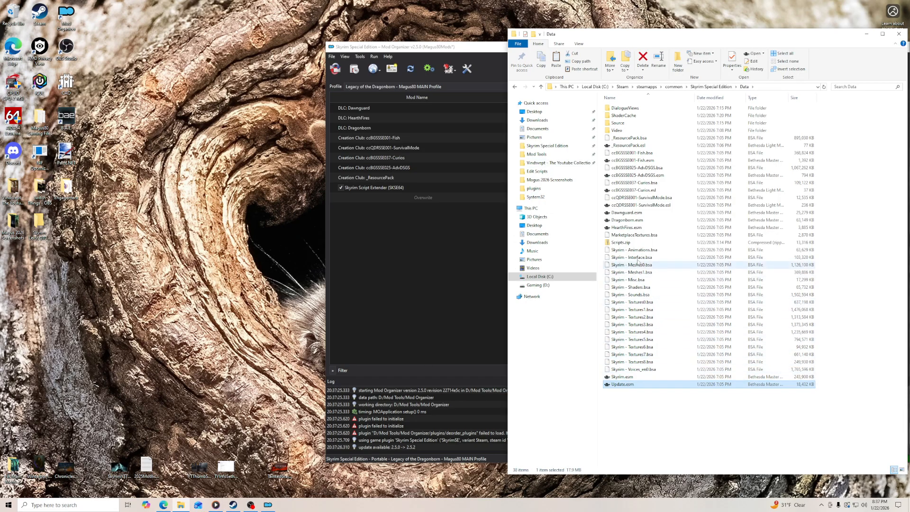
{"action": "left_click", "coordinate": [634, 214], "text": "ctrl"}
{"action": "left_click", "coordinate": [634, 220], "text": "ctrl"}
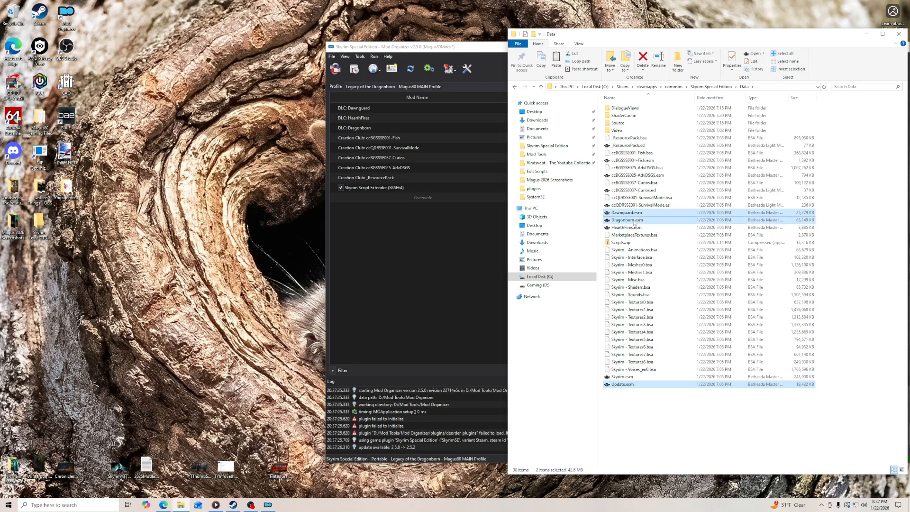
{"action": "left_click", "coordinate": [633, 230], "text": "ctrl"}
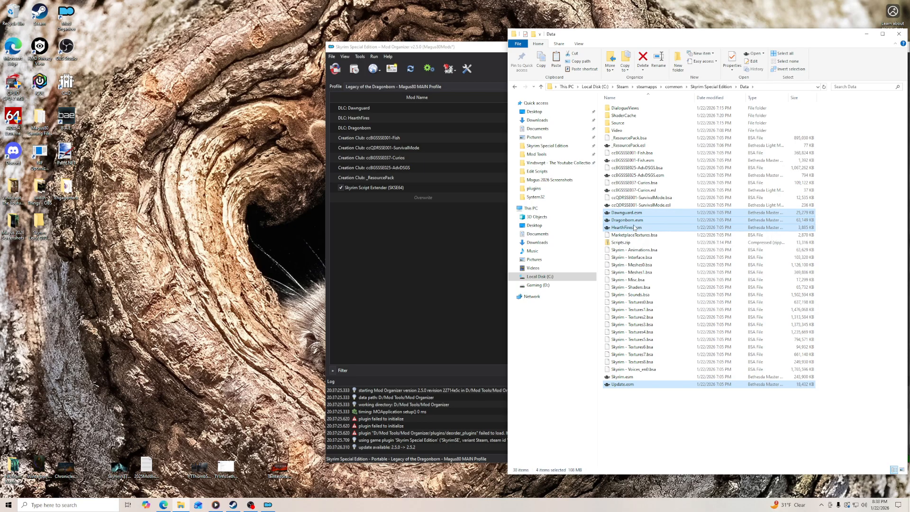
{"action": "right_click", "coordinate": [635, 228]}
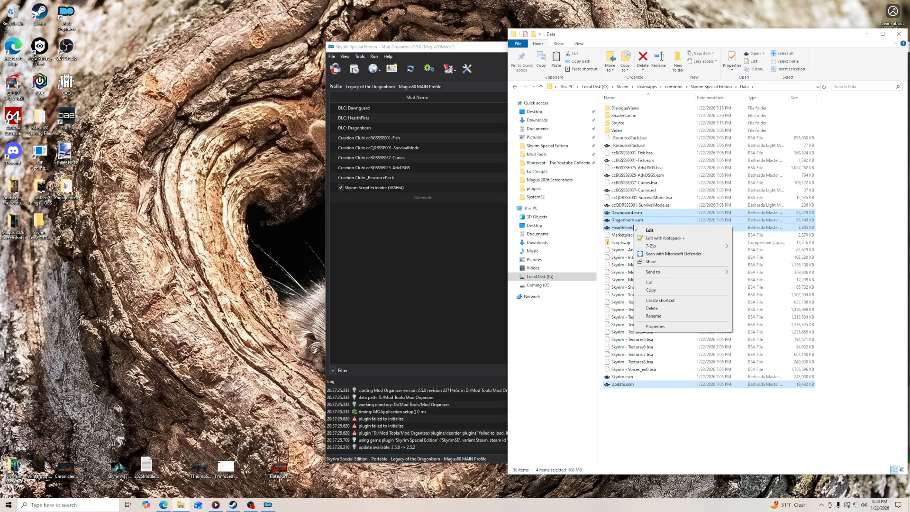
{"action": "left_click", "coordinate": [655, 293]}
{"action": "right_click", "coordinate": [151, 169]}
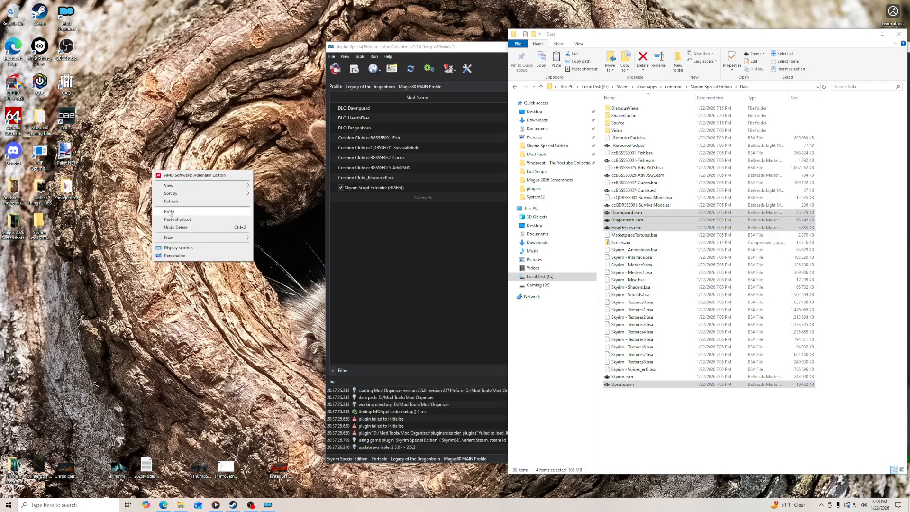
{"action": "left_click", "coordinate": [169, 212]}
- Arrange the four copied ESM files in one column on the desktop
{"action": "left_click_drag", "start_coordinate": [147, 189], "coordinate": [148, 132]}
{"action": "left_click_drag", "start_coordinate": [145, 168], "coordinate": [144, 189]}
{"action": "left_click_drag", "start_coordinate": [146, 225], "coordinate": [146, 157]}
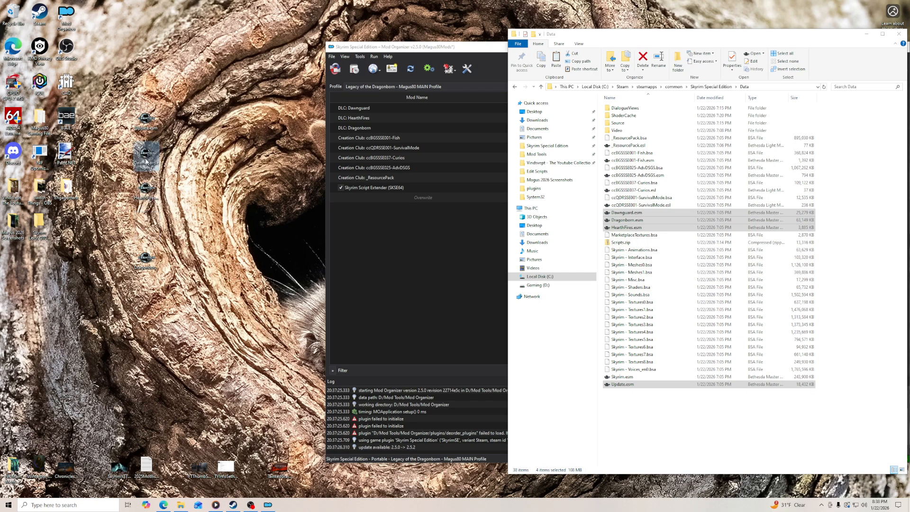
{"action": "left_click_drag", "start_coordinate": [147, 257], "coordinate": [146, 226]}
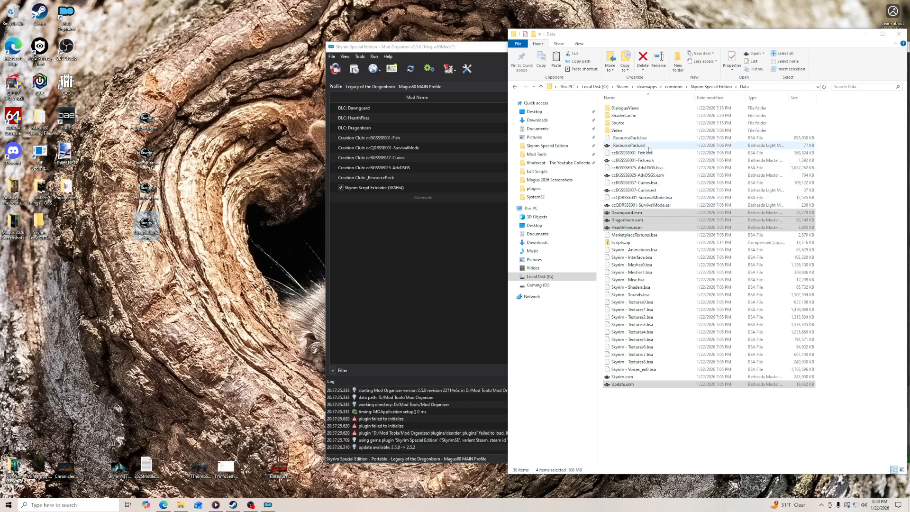
- Back up ccBGSSSE001-Fish.esm, ccBGSSSE025-AdvDSGS.esm, ccBGSSSE037-Curios.esl, ccQDRSSE001-SurvivalMode.esl and _ResourcePack.esl by copying them from the Data folder to the desktop
{"action": "left_click", "coordinate": [652, 161]}
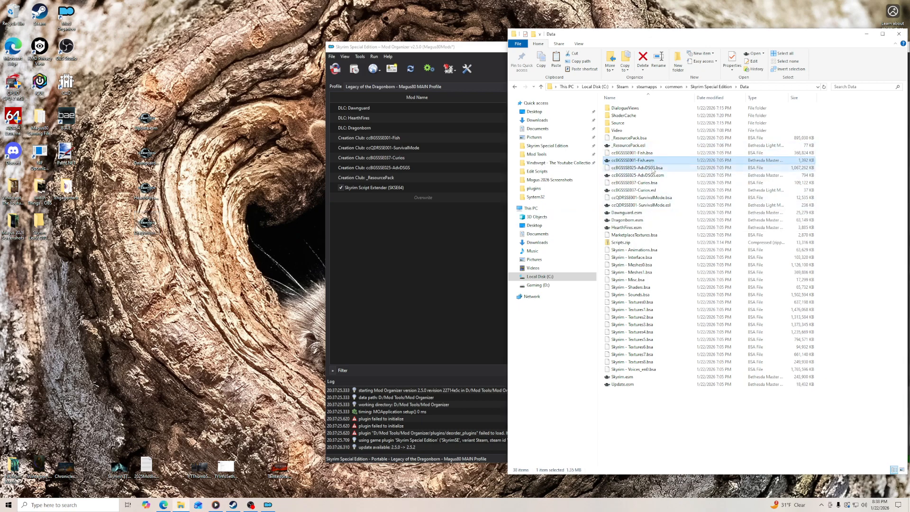
{"action": "left_click", "coordinate": [655, 175], "text": "ctrl"}
{"action": "left_click", "coordinate": [650, 190], "text": "ctrl"}
{"action": "left_click", "coordinate": [650, 204], "text": "ctrl"}
{"action": "left_click", "coordinate": [643, 145], "text": "ctrl"}
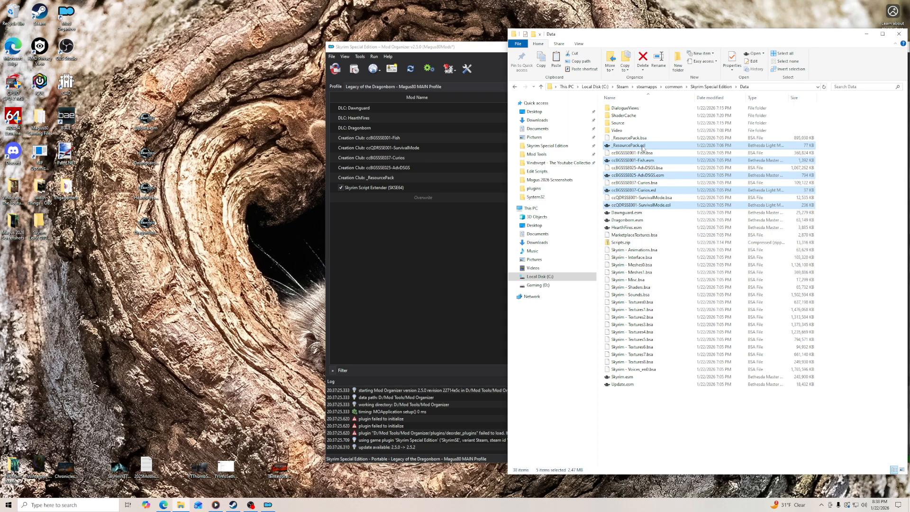
{"action": "right_click", "coordinate": [643, 148]}
{"action": "left_click", "coordinate": [663, 212]}
{"action": "right_click", "coordinate": [192, 212]}
{"action": "left_click", "coordinate": [208, 242]}
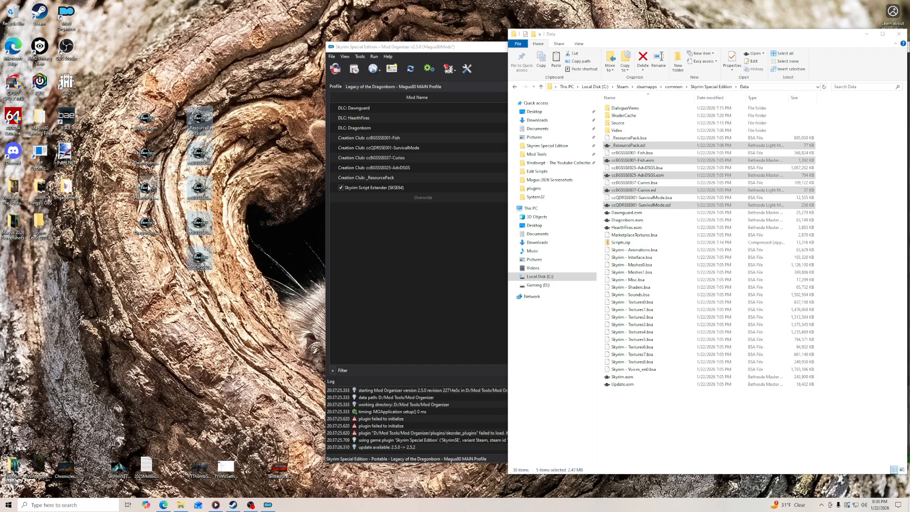
- Compare the plugin copies on the desktop with the backup file list in the guide's cleaning instructions
{"action": "left_click", "coordinate": [149, 132]}
{"action": "left_click", "coordinate": [199, 258]}
{"action": "key", "text": "Up"}
{"action": "key", "text": "Up"}
{"action": "key", "text": "Up"}
{"action": "key", "text": "Up"}
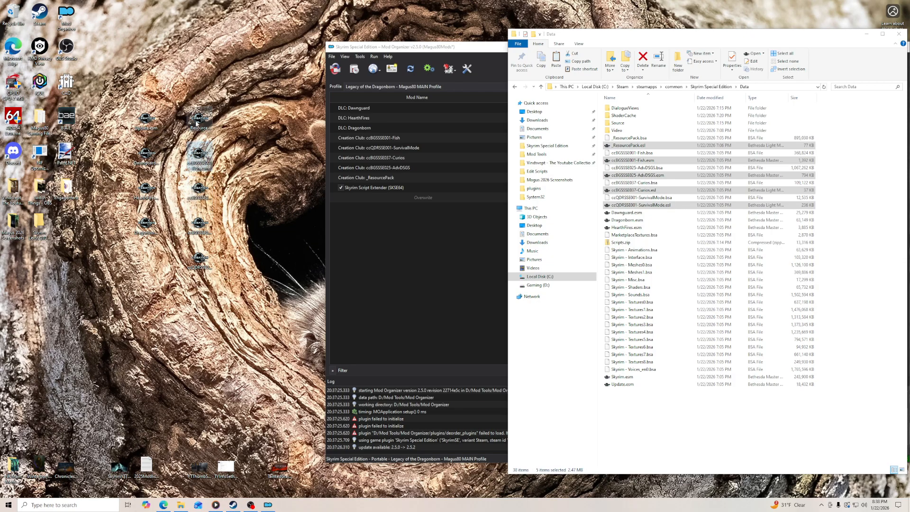
{"action": "left_click", "coordinate": [163, 505]}
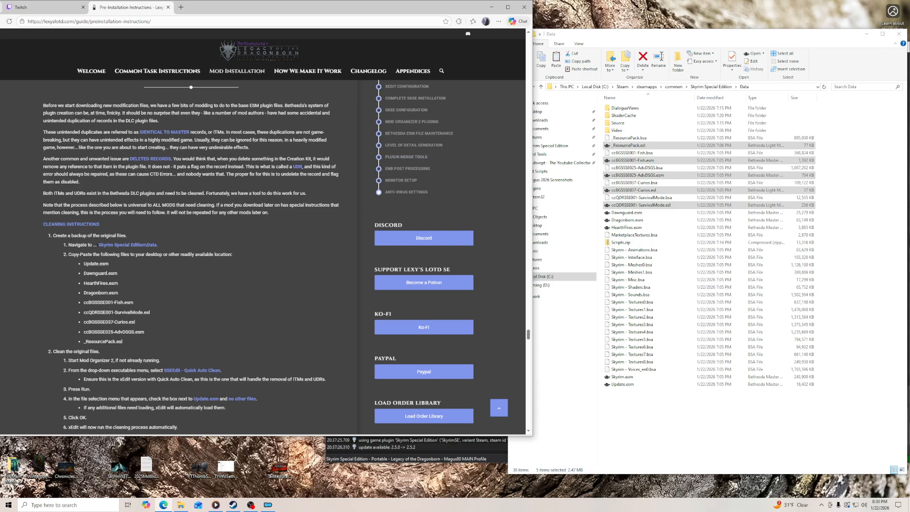
{"action": "left_click", "coordinate": [492, 7]}
{"action": "left_click", "coordinate": [201, 260]}
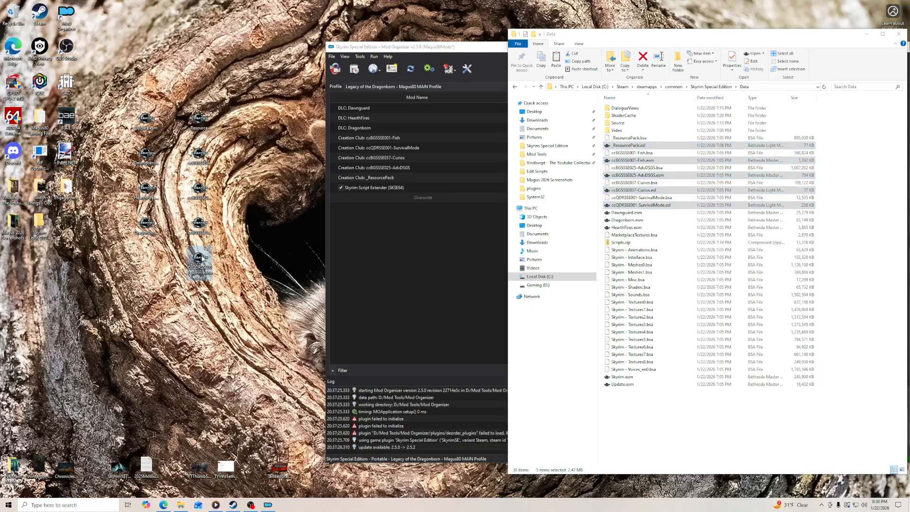
{"action": "left_click", "coordinate": [199, 122]}
{"action": "left_click", "coordinate": [164, 506]}
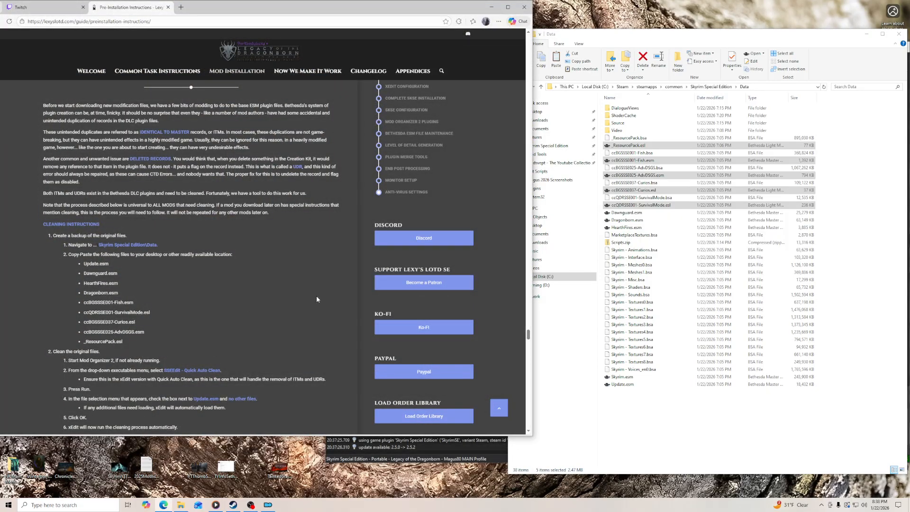
- Create an empty mod named "Cleaned Vanilla ESMs" above Overwrite in the Mod Organizer mod list
{"action": "left_click", "coordinate": [269, 505]}
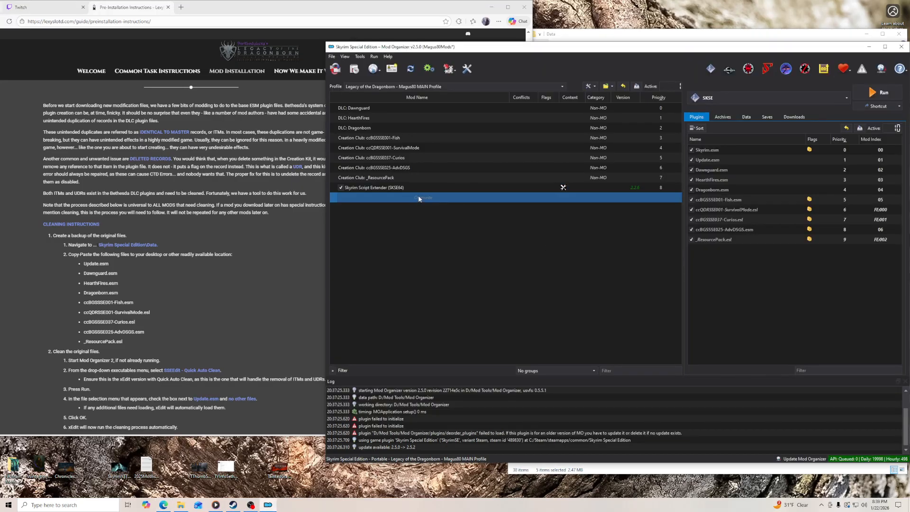
{"action": "scroll", "coordinate": [304, 272], "scroll_direction": "down", "scroll_amount": 2}
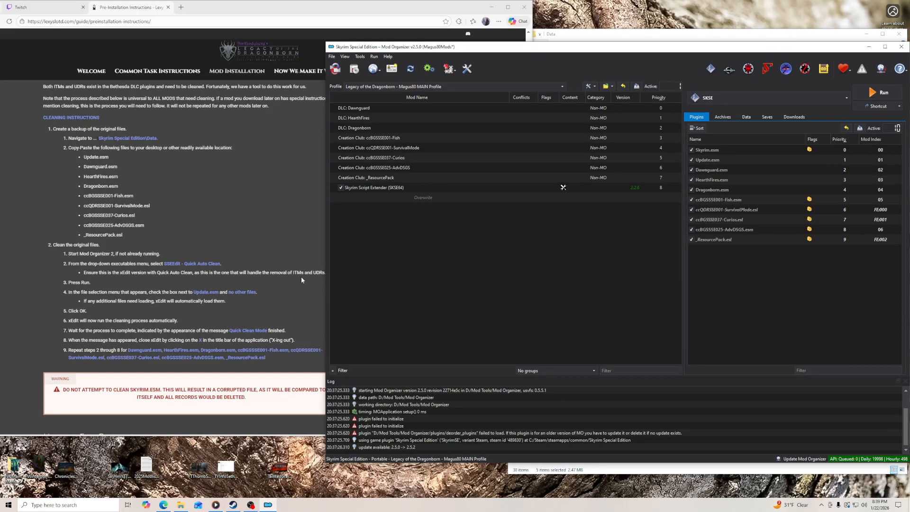
{"action": "right_click", "coordinate": [416, 198]}
{"action": "mouse_move", "coordinate": [435, 203]}
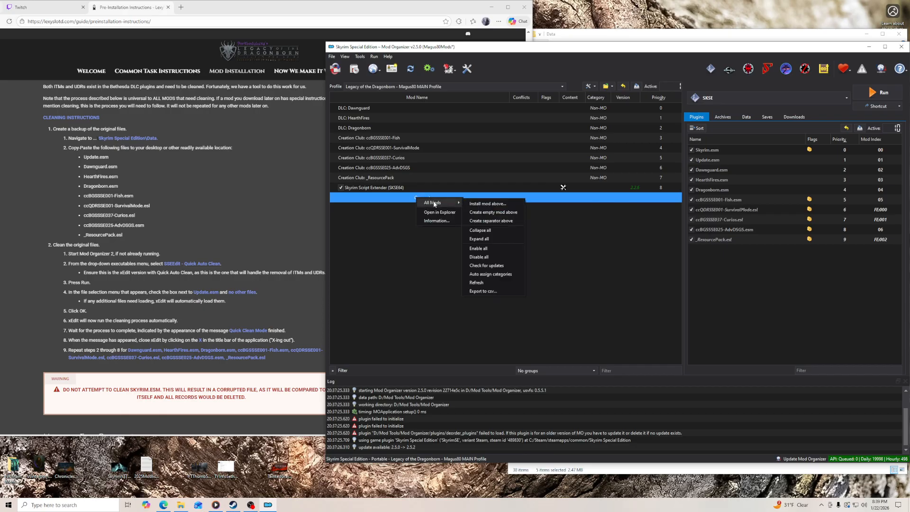
{"action": "left_click", "coordinate": [495, 212]}
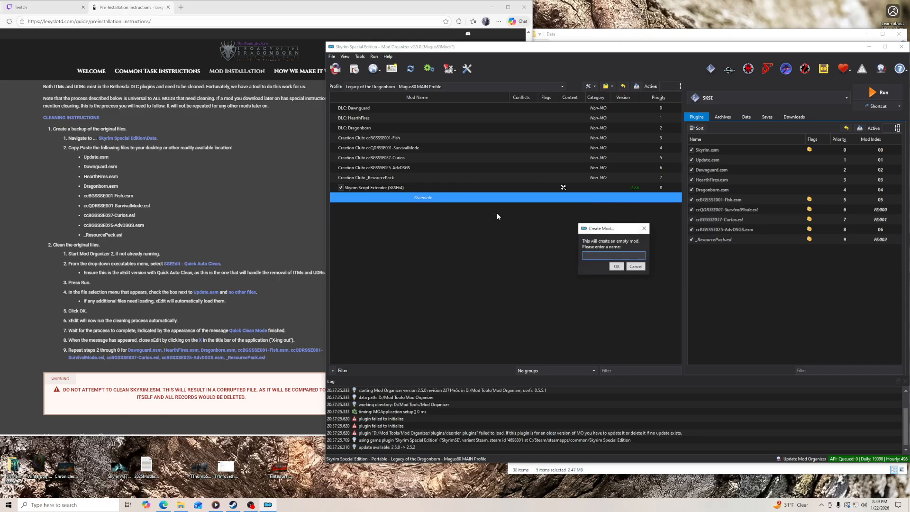
{"action": "type", "text": "Cleaned Vanilla ESMs"}
{"action": "key", "text": "Return"}
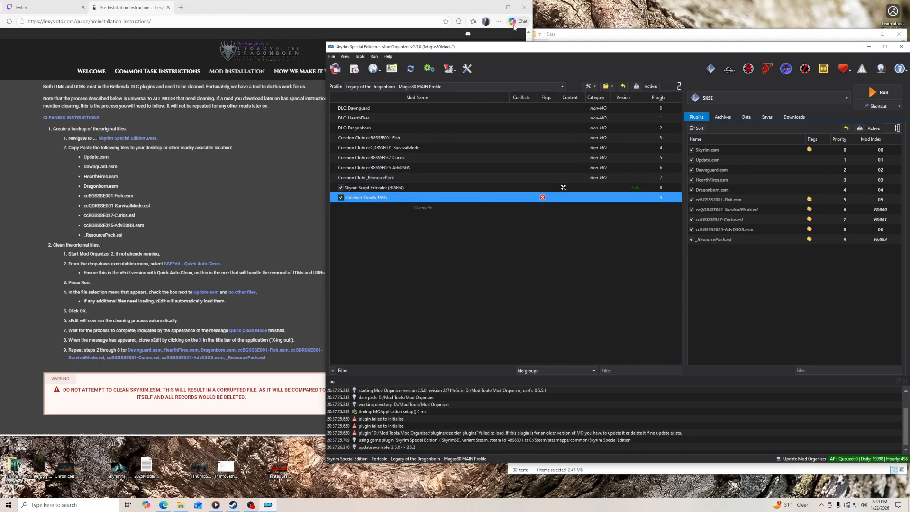
{"action": "left_click", "coordinate": [492, 7]}
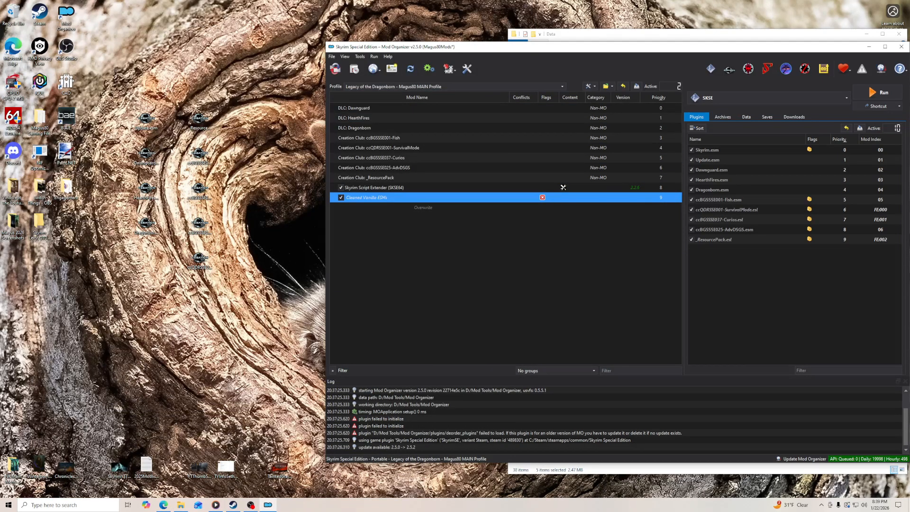
{"action": "left_click", "coordinate": [639, 34]}
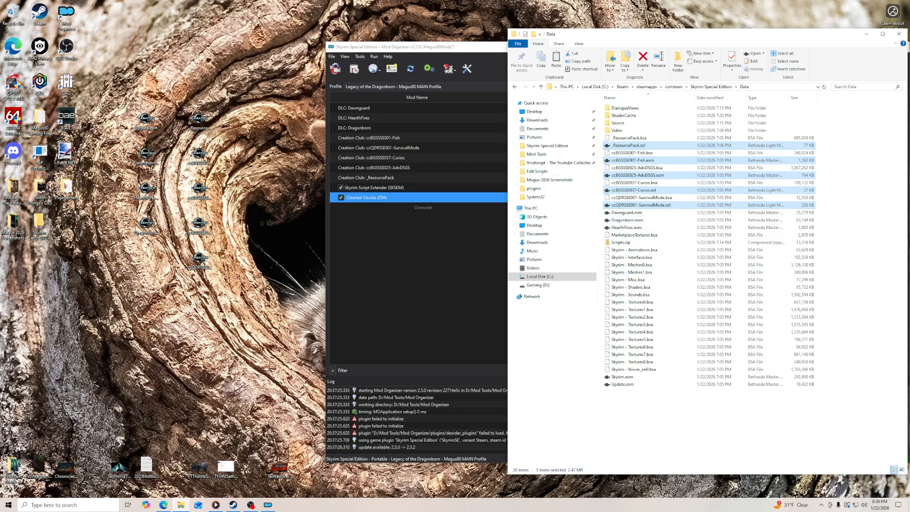
{"action": "left_click", "coordinate": [463, 47]}
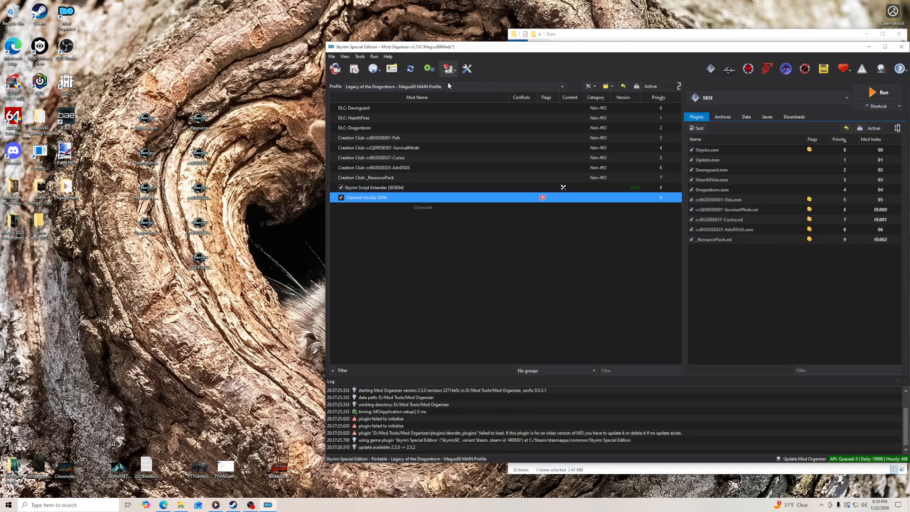
{"action": "left_click", "coordinate": [164, 505]}
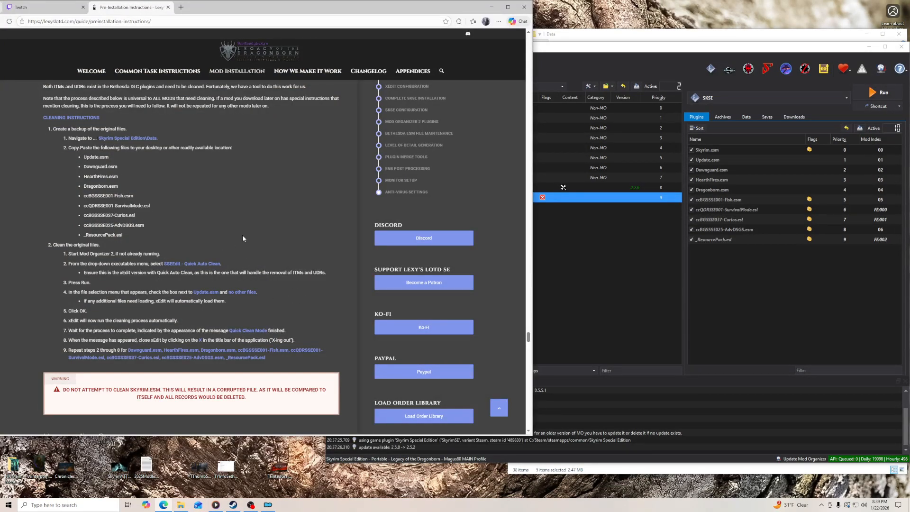
- Run SSEEditQuickAutoClean from Mod Organizer and start cleaning Update.esm only
{"action": "left_click", "coordinate": [638, 52]}
{"action": "left_click", "coordinate": [758, 98]}
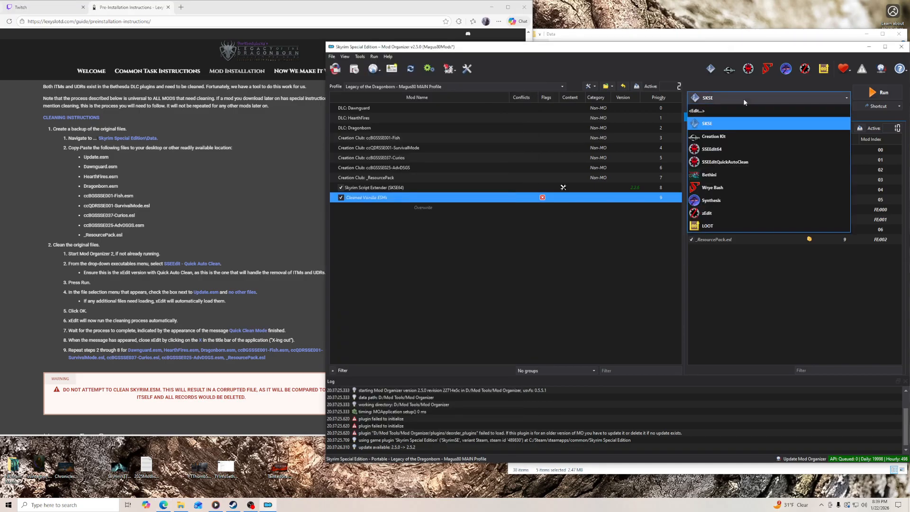
{"action": "left_click", "coordinate": [751, 163]}
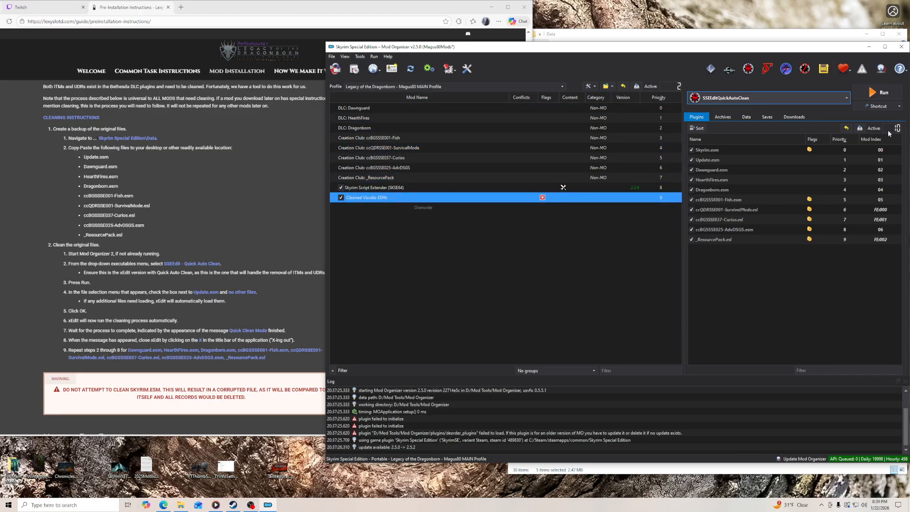
{"action": "left_click", "coordinate": [875, 94]}
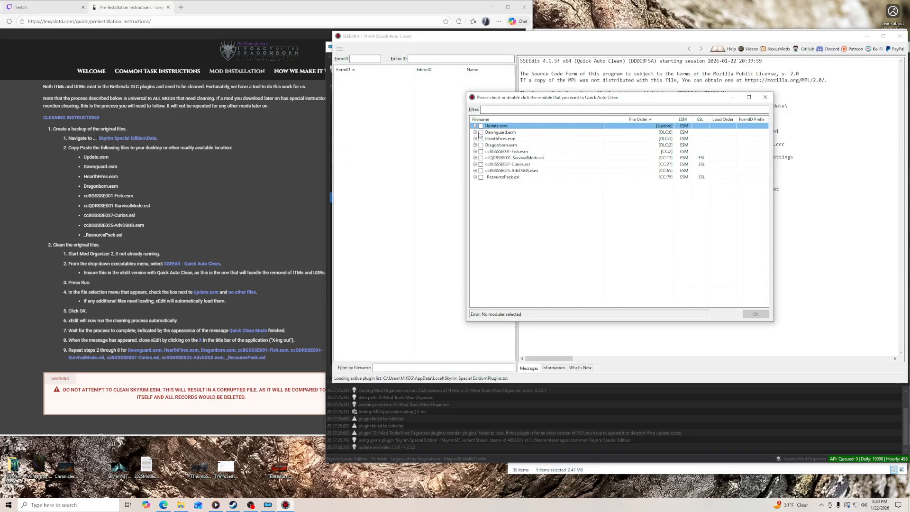
{"action": "left_click", "coordinate": [481, 126]}
{"action": "left_click", "coordinate": [750, 315]}
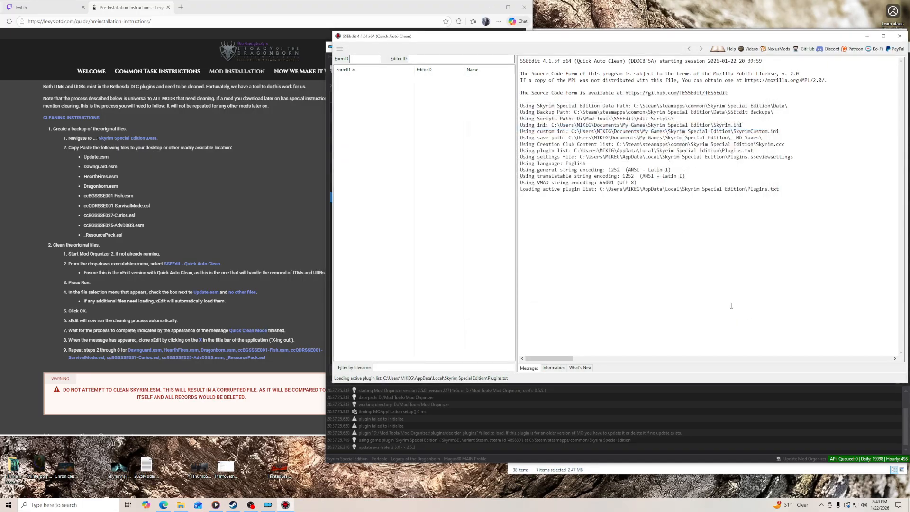
- Review the recent chat messages in the Twitch Stream Manager while the cleaning runs
{"action": "left_click", "coordinate": [65, 8]}
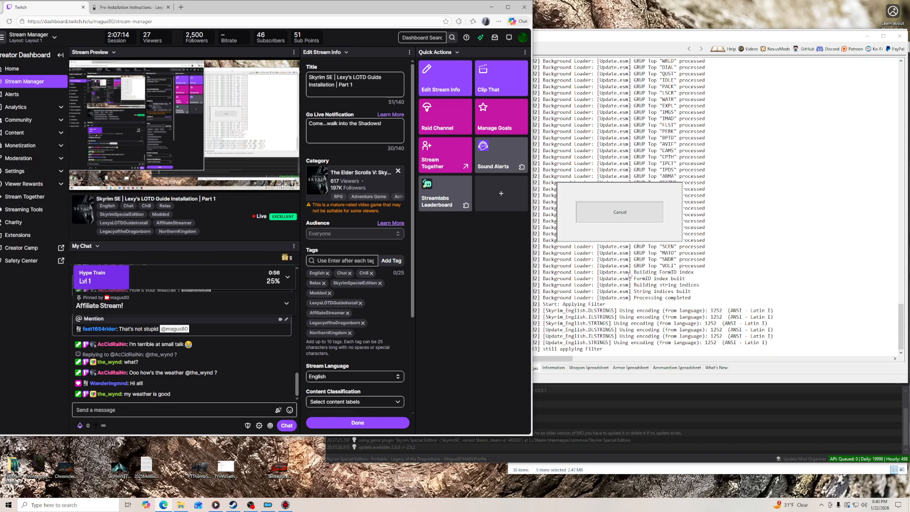
{"action": "scroll", "coordinate": [245, 388], "scroll_direction": "up", "scroll_amount": 2}
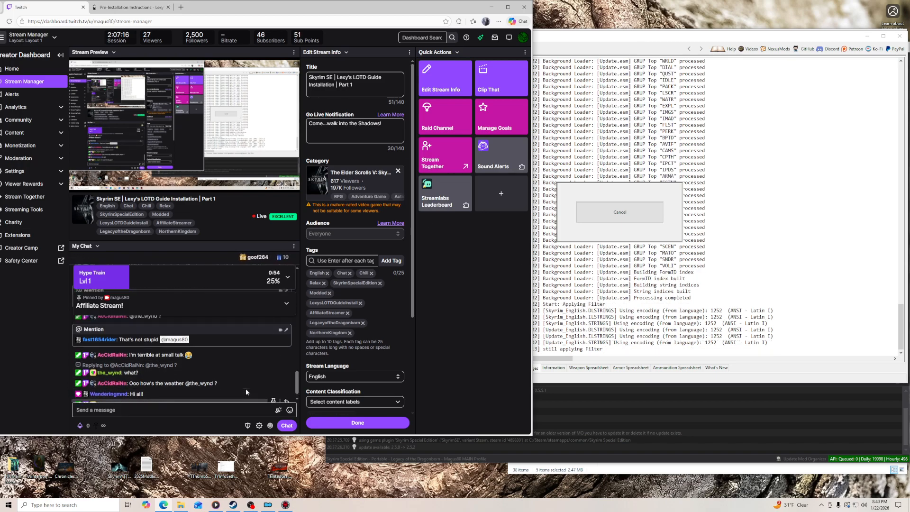
{"action": "scroll", "coordinate": [245, 388], "scroll_direction": "up", "scroll_amount": 2}
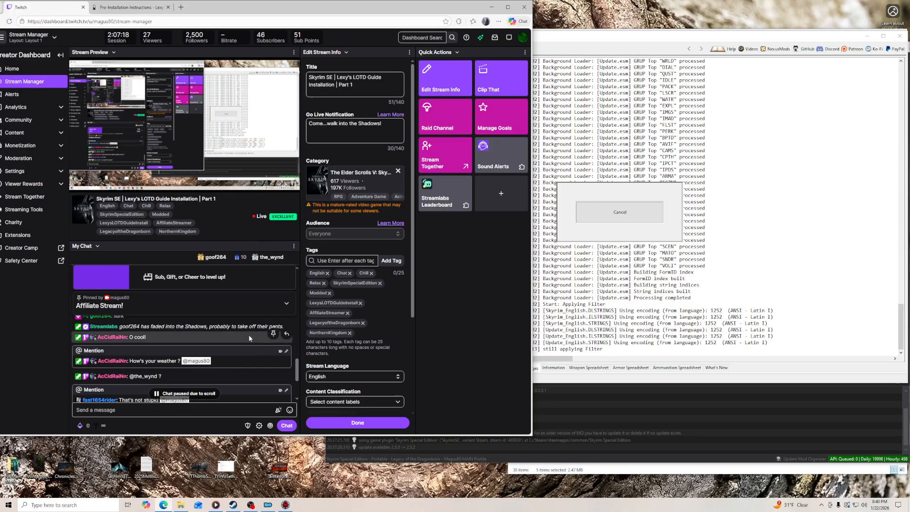
{"action": "scroll", "coordinate": [245, 349], "scroll_direction": "down", "scroll_amount": 5}
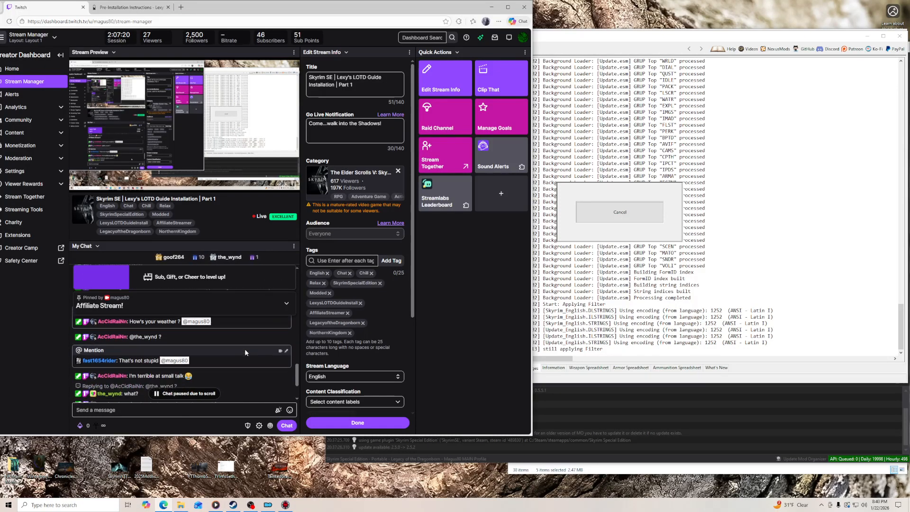
{"action": "left_click", "coordinate": [228, 410]}
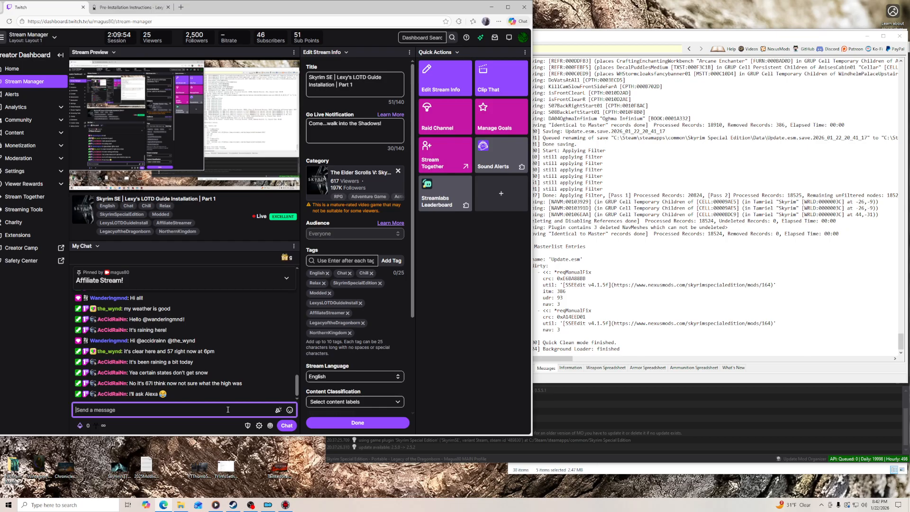
- Return to the guide's cleaning instructions and close SSEEdit after the Update.esm cleaning
{"action": "left_click", "coordinate": [128, 7]}
{"action": "left_click", "coordinate": [578, 37]}
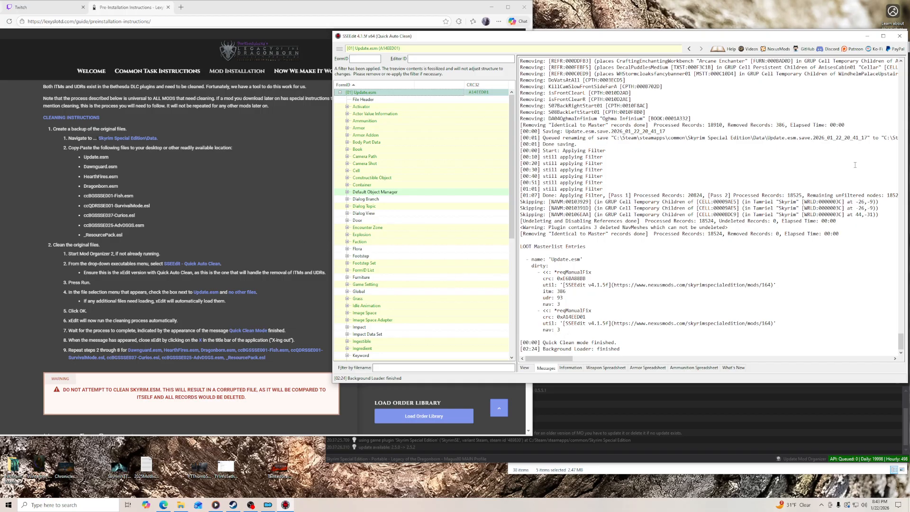
{"action": "left_click", "coordinate": [900, 36]}
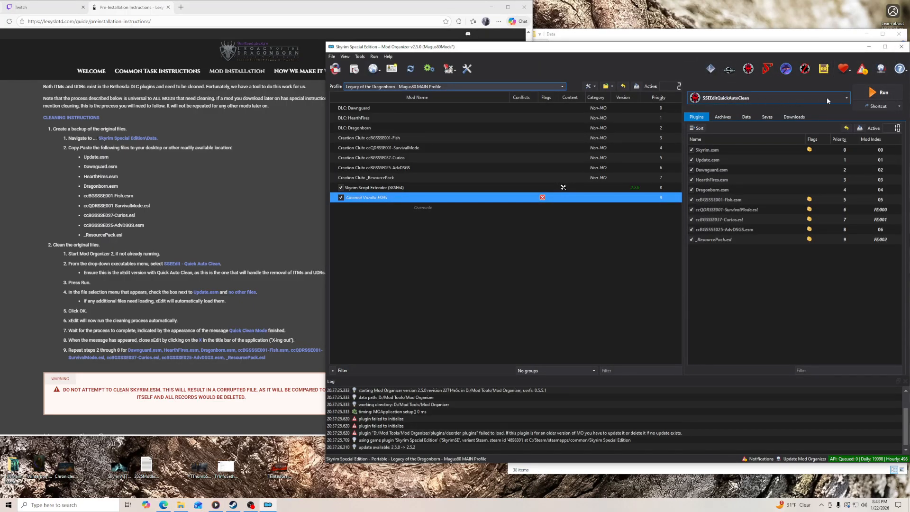
- Clean Dawnguard.esm with SSEEditQuickAutoClean and close SSEEdit once the cleaning ends
{"action": "left_click", "coordinate": [871, 92]}
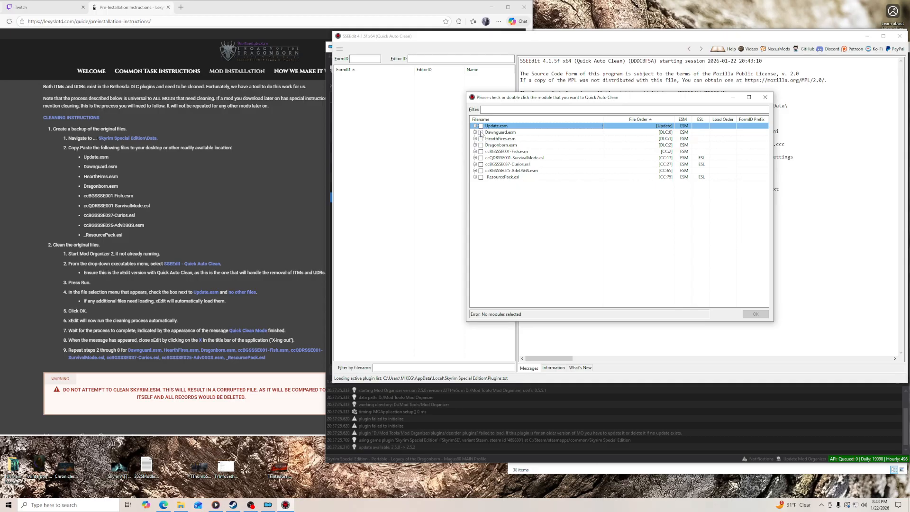
{"action": "left_click", "coordinate": [481, 132]}
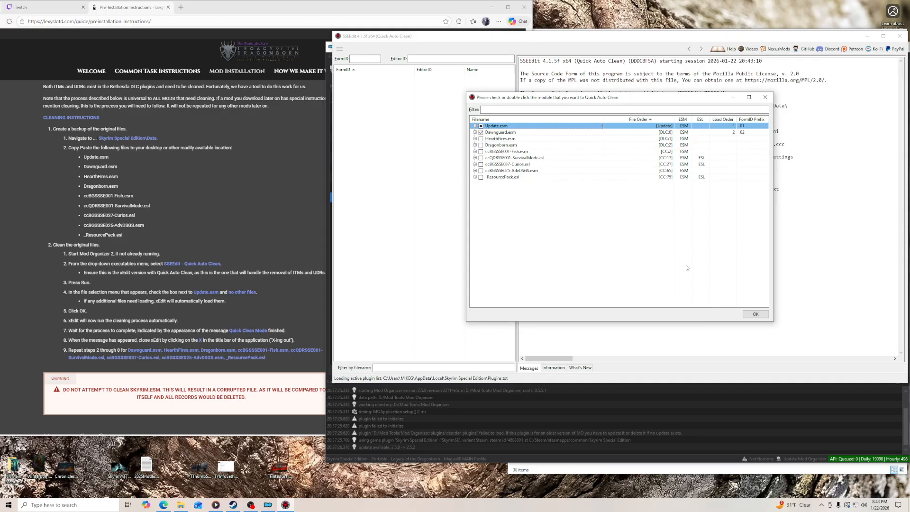
{"action": "left_click", "coordinate": [754, 314]}
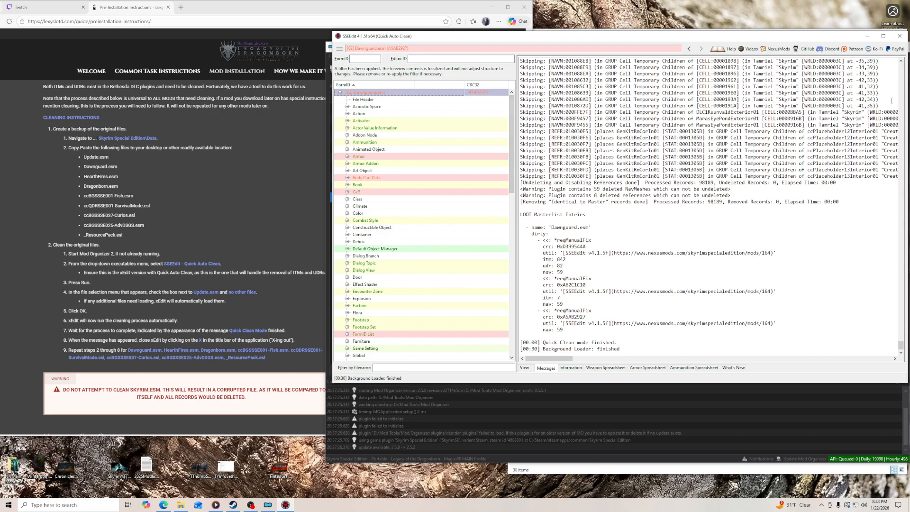
{"action": "left_click", "coordinate": [900, 36]}
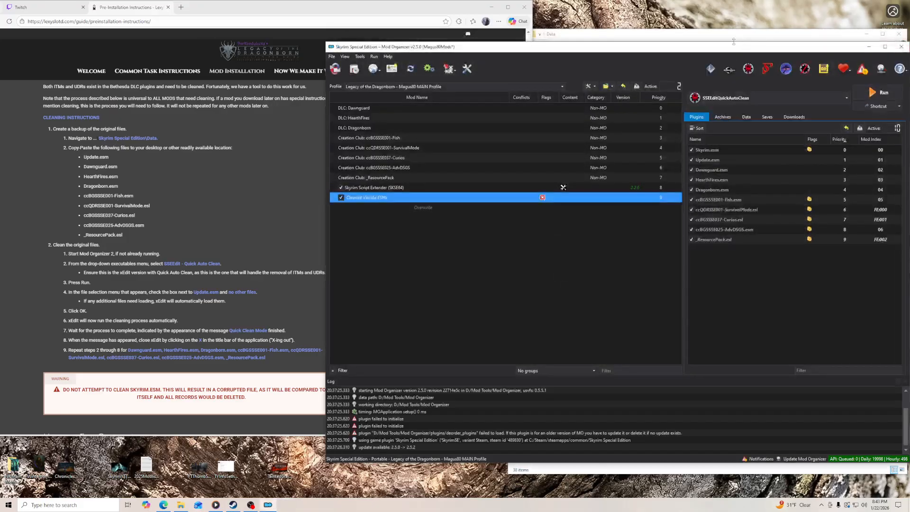
- Clean HearthFires.esm with SSEEditQuickAutoClean and close SSEEdit once the cleaning ends
{"action": "left_click", "coordinate": [873, 93]}
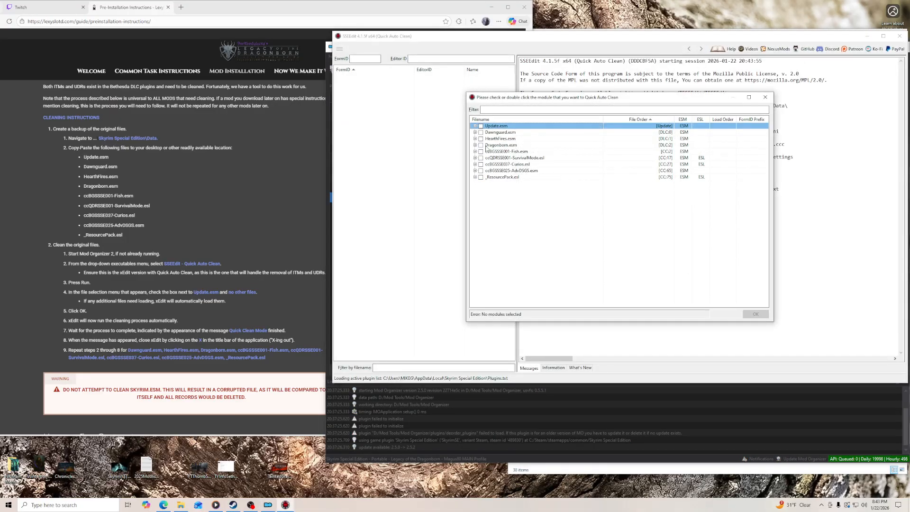
{"action": "left_click", "coordinate": [481, 138]}
{"action": "left_click", "coordinate": [754, 314]}
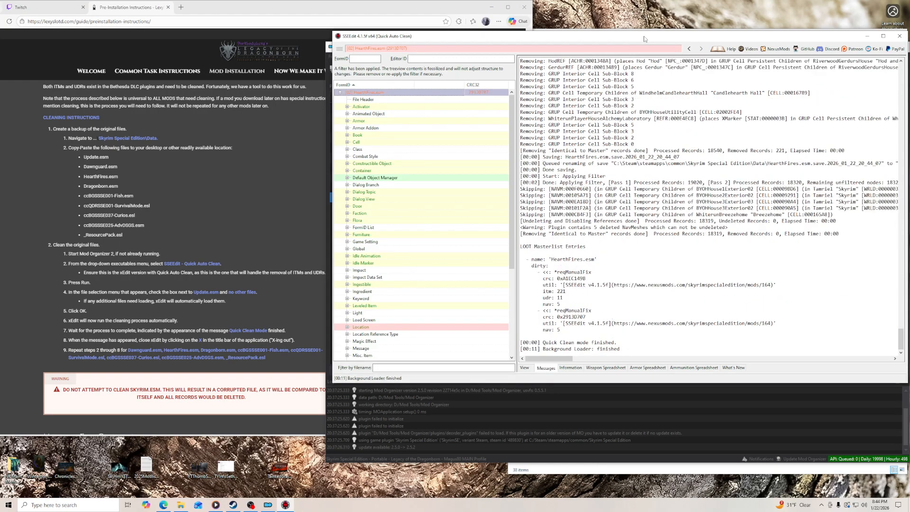
{"action": "left_click", "coordinate": [900, 36]}
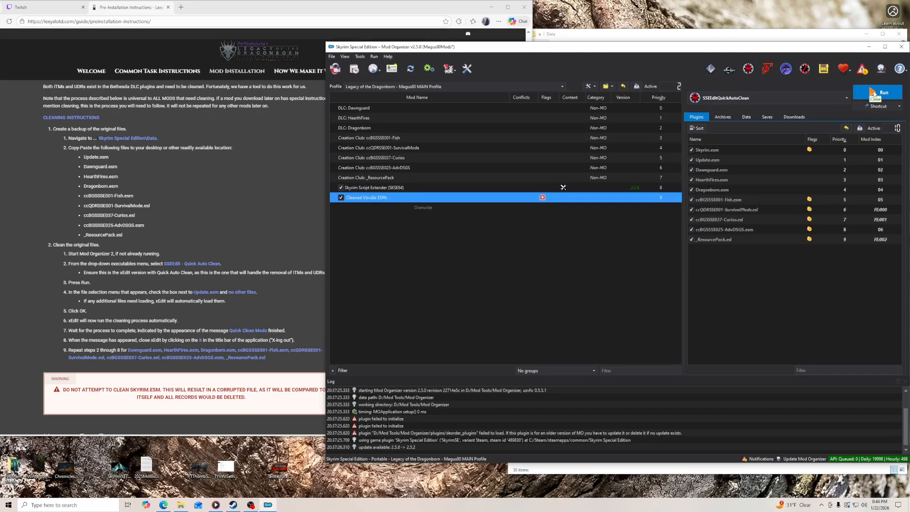
- Clean Dragonborn.esm with SSEEditQuickAutoClean and close SSEEdit once the cleaning ends
{"action": "left_click", "coordinate": [875, 93]}
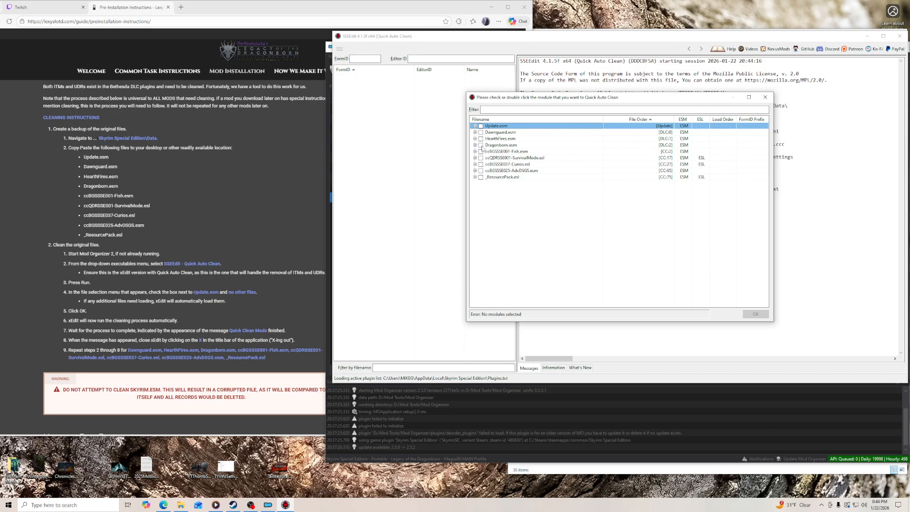
{"action": "left_click", "coordinate": [482, 145]}
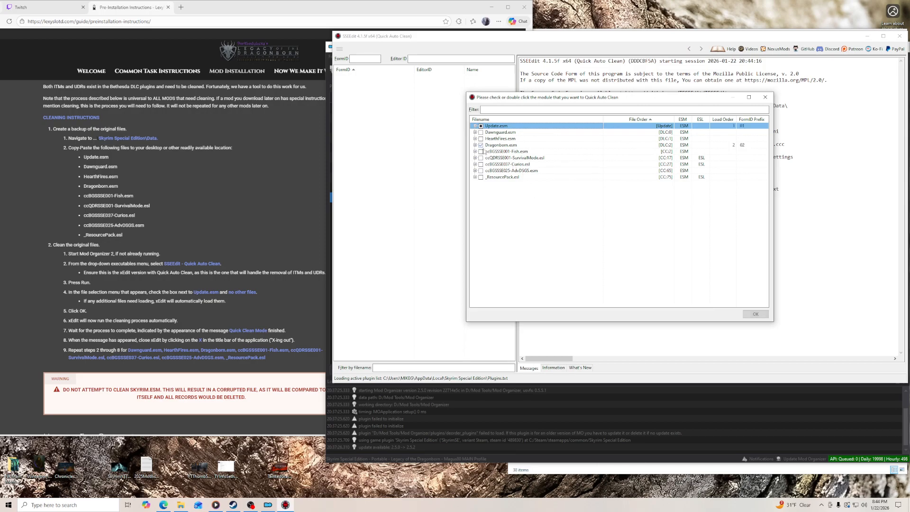
{"action": "left_click", "coordinate": [755, 314]}
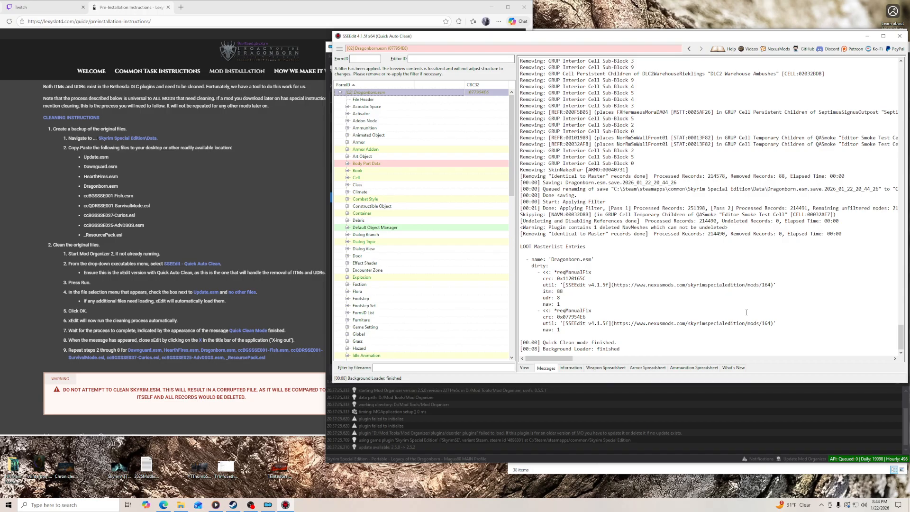
{"action": "left_click", "coordinate": [901, 37]}
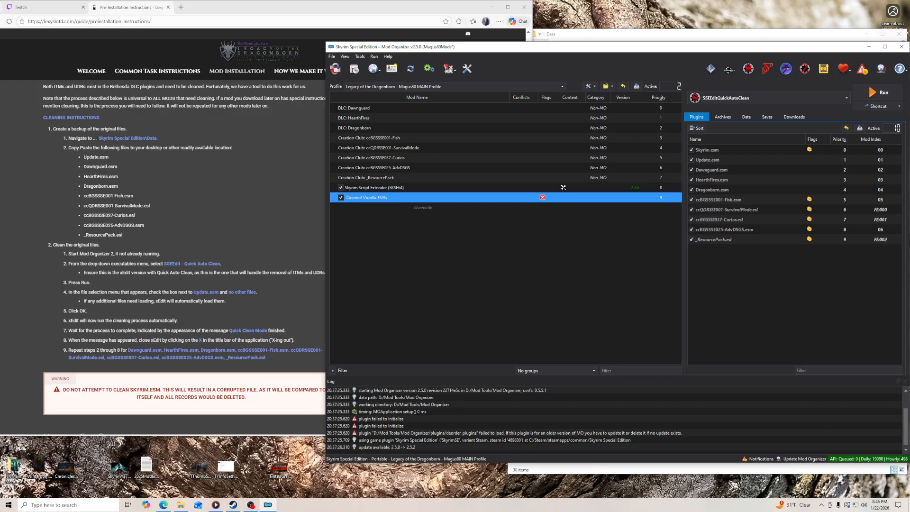
- Clean ccBGSSSE001-Fish.esm with SSEEditQuickAutoClean and close SSEEdit once the cleaning ends
{"action": "left_click", "coordinate": [872, 91]}
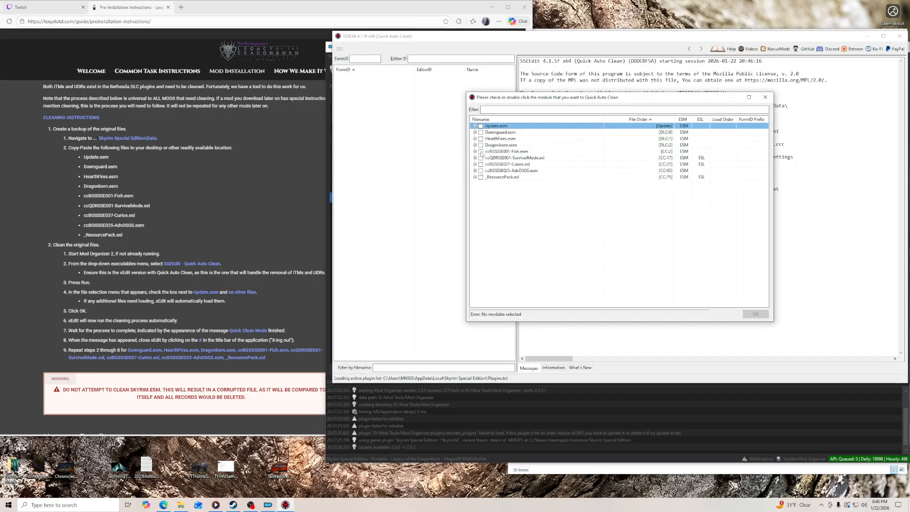
{"action": "left_click", "coordinate": [481, 152]}
{"action": "left_click", "coordinate": [756, 314]}
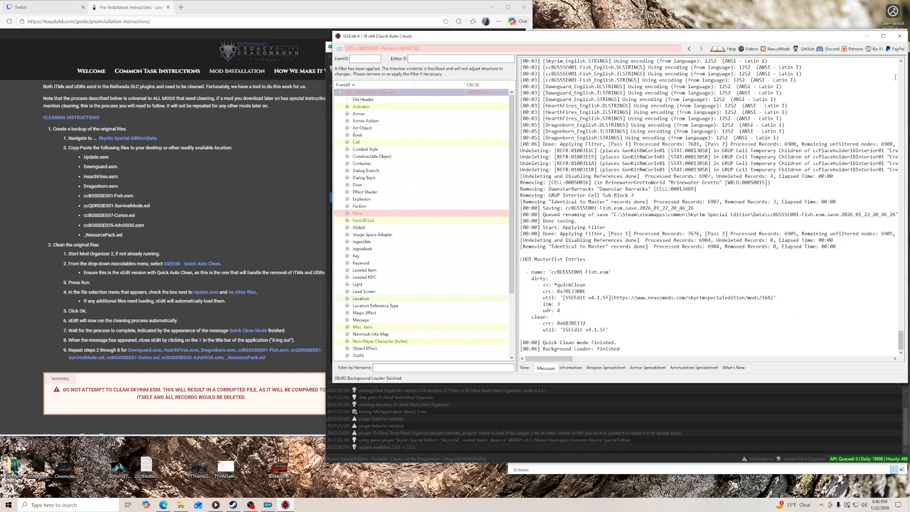
{"action": "left_click", "coordinate": [900, 36]}
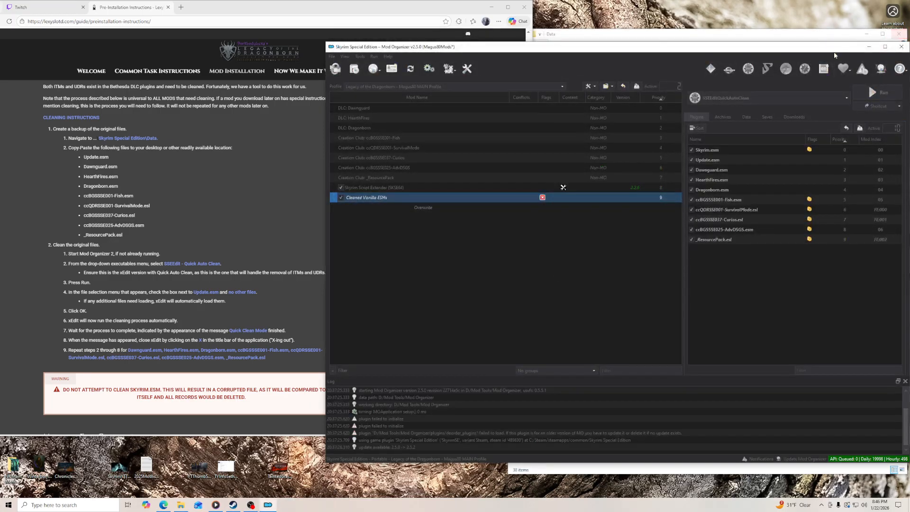
- Clean ccQDRSSE001-SurvivalMode.esl with SSEEditQuickAutoClean and close SSEEdit once the cleaning ends
{"action": "left_click", "coordinate": [876, 95]}
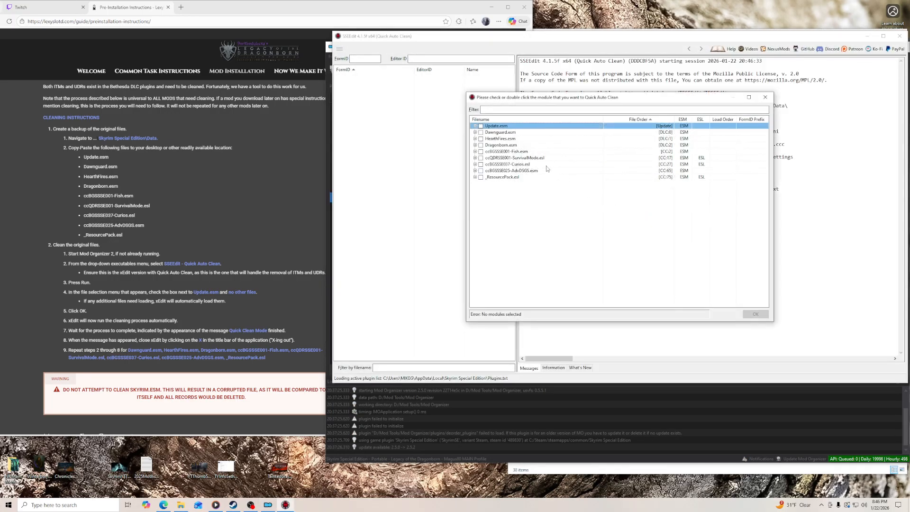
{"action": "left_click", "coordinate": [480, 158]}
{"action": "left_click", "coordinate": [753, 316]}
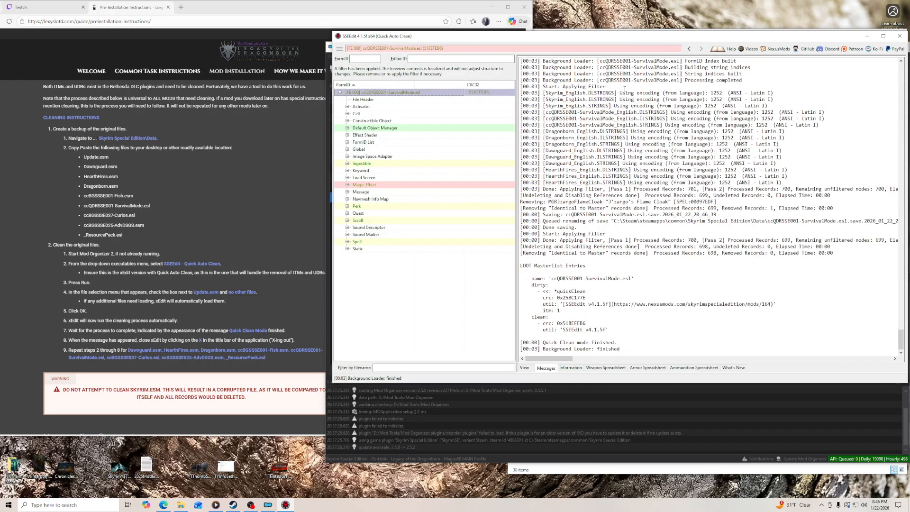
{"action": "left_click", "coordinate": [900, 36]}
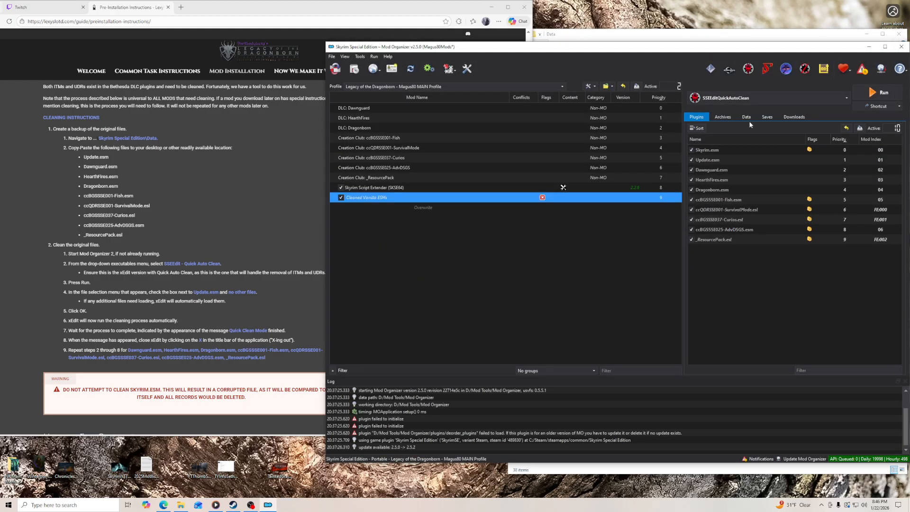
- Clean ccBGSSSE037-Curios.esl with SSEEditQuickAutoClean and close SSEEdit once the cleaning ends
{"action": "left_click", "coordinate": [880, 92]}
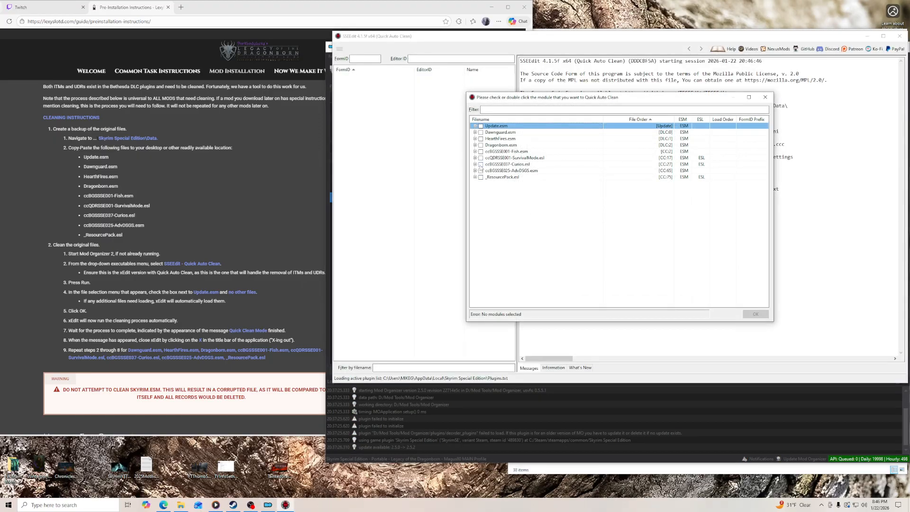
{"action": "left_click", "coordinate": [480, 165]}
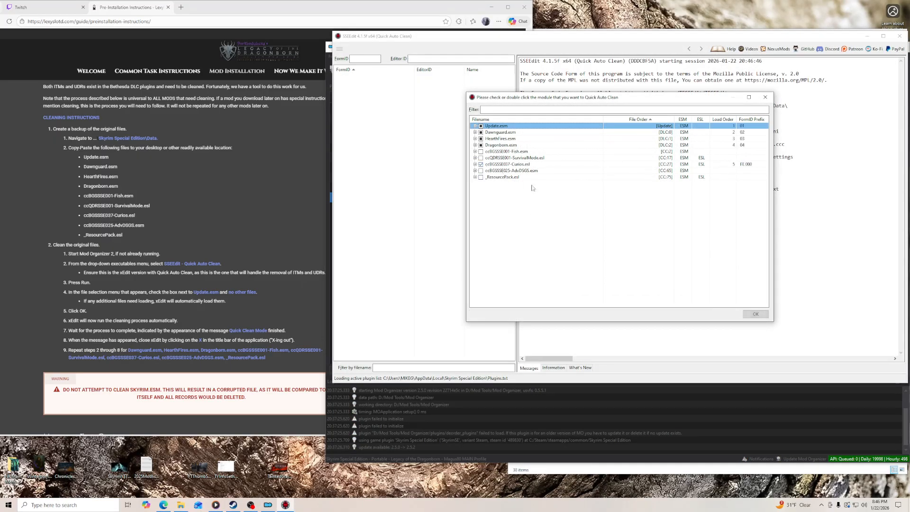
{"action": "left_click", "coordinate": [756, 314]}
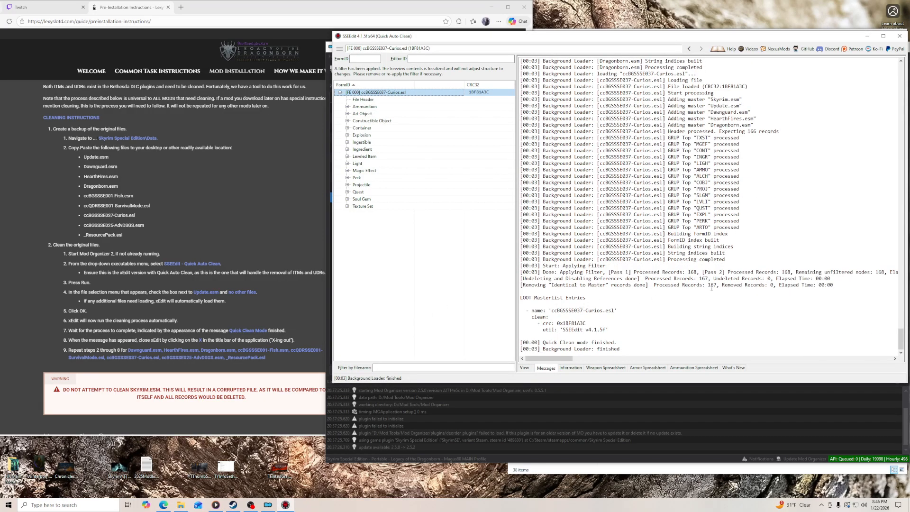
{"action": "left_click", "coordinate": [900, 36]}
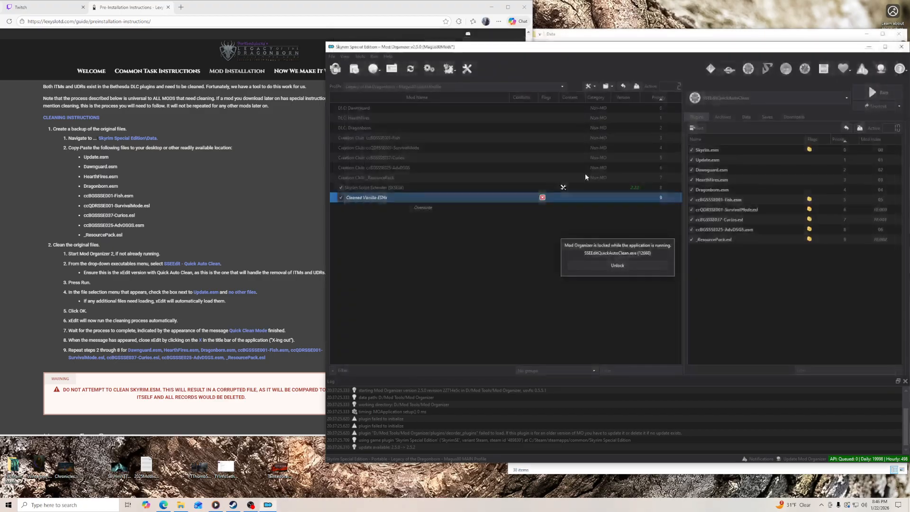
- Clean ccBGSSSE025-AdvDSGS.esm with SSEEditQuickAutoClean and close SSEEdit once the cleaning ends
{"action": "left_click", "coordinate": [868, 97]}
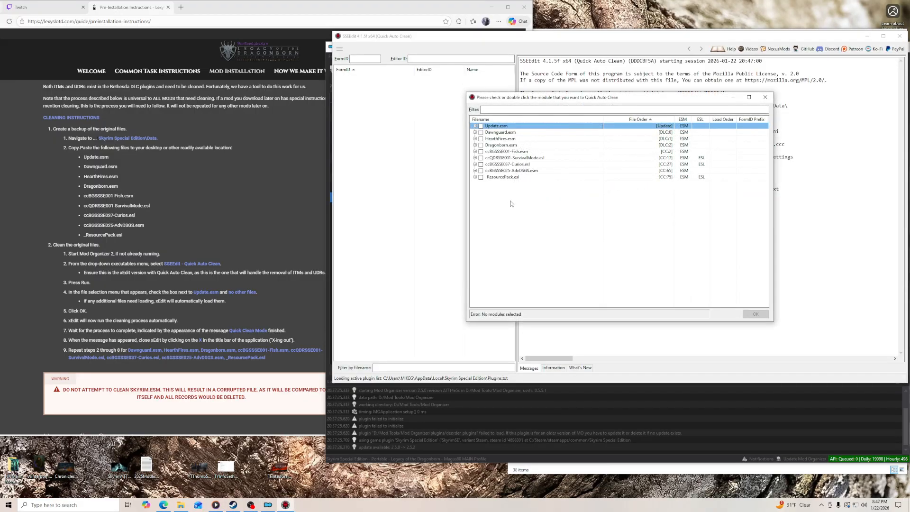
{"action": "left_click", "coordinate": [481, 170]}
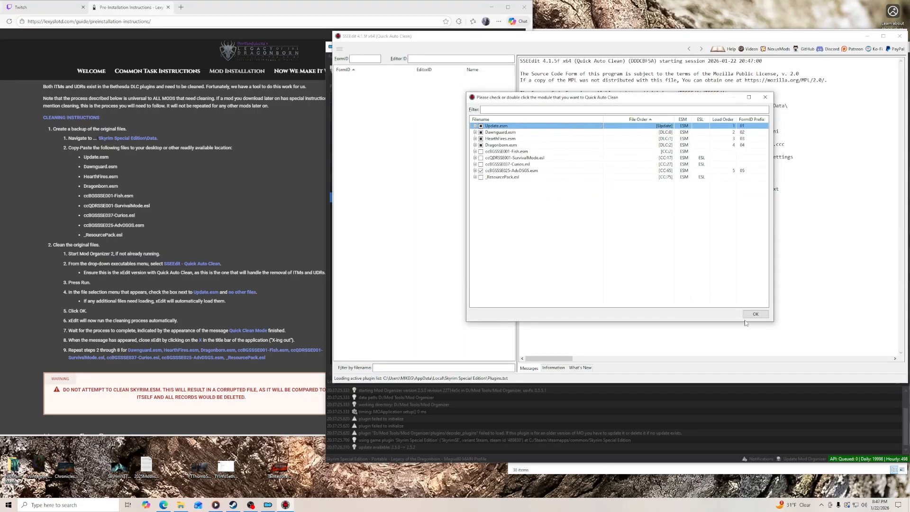
{"action": "left_click", "coordinate": [746, 315]}
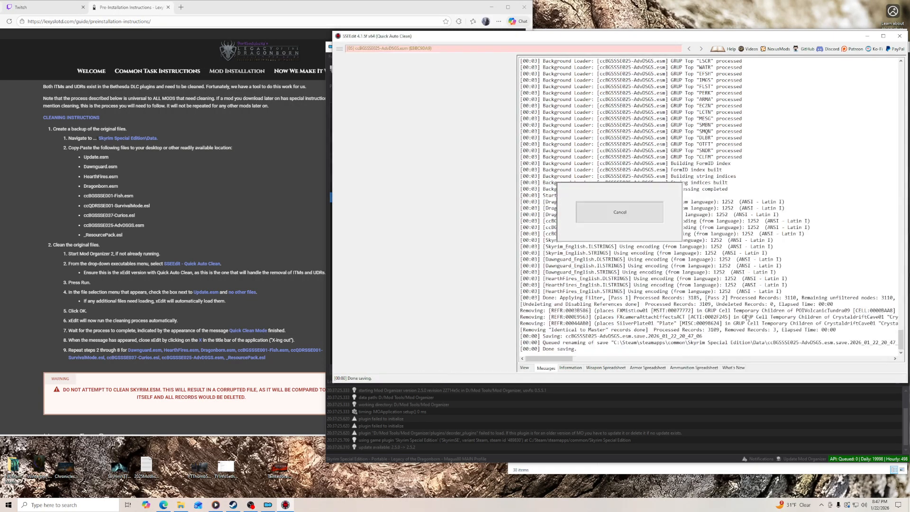
{"action": "left_click", "coordinate": [900, 36]}
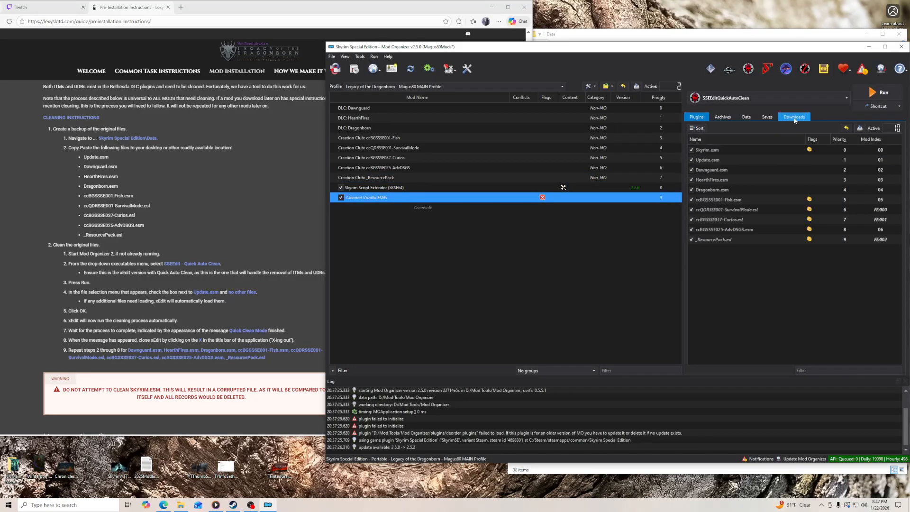
- Clean _ResourcePack.esl with SSEEditQuickAutoClean and close SSEEdit once the cleaning ends
{"action": "left_click", "coordinate": [881, 93]}
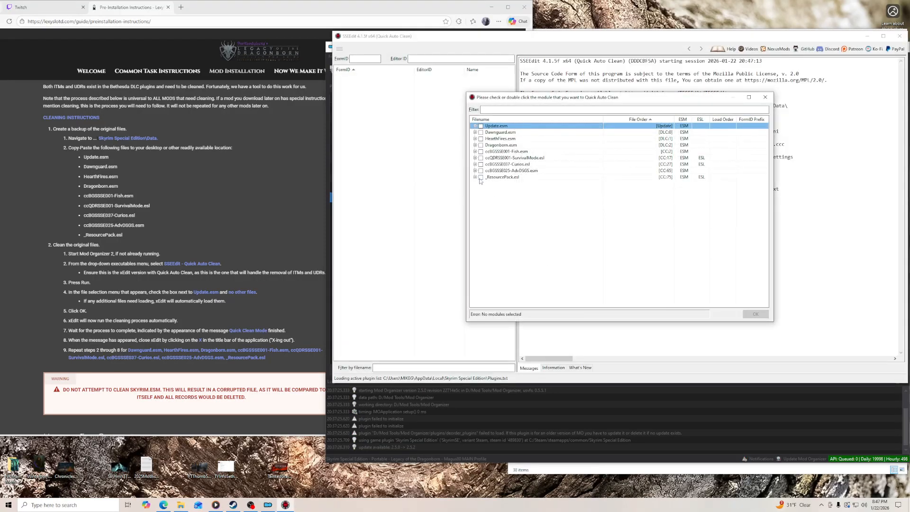
{"action": "left_click", "coordinate": [481, 177]}
{"action": "left_click", "coordinate": [750, 314]}
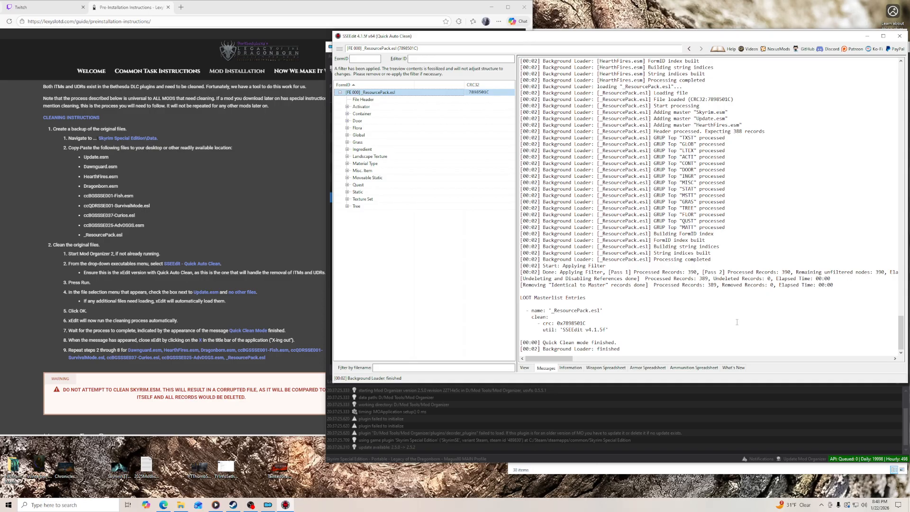
{"action": "left_click", "coordinate": [900, 36]}
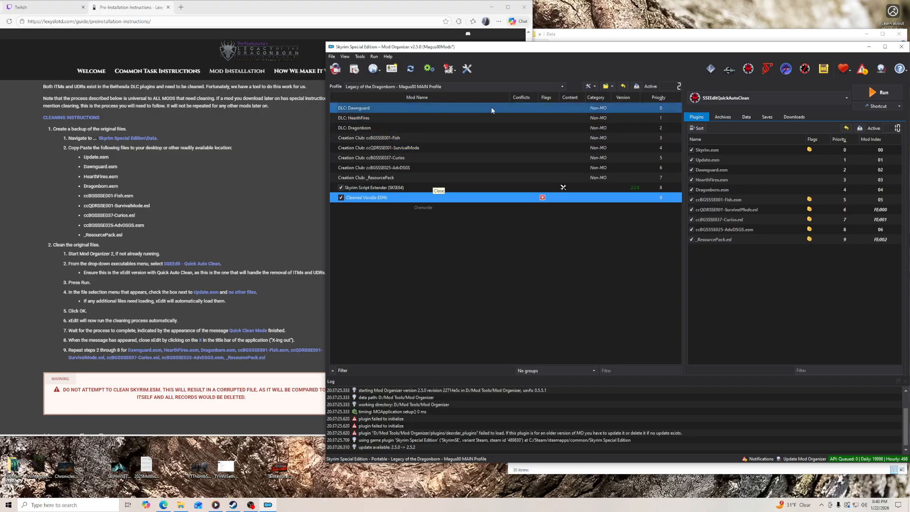
- Launch the regular SSEEdit without Quick Auto Clean, deselect all modules, and load only Dawnguard.esm for manual cleaning
{"action": "left_click", "coordinate": [749, 69]}
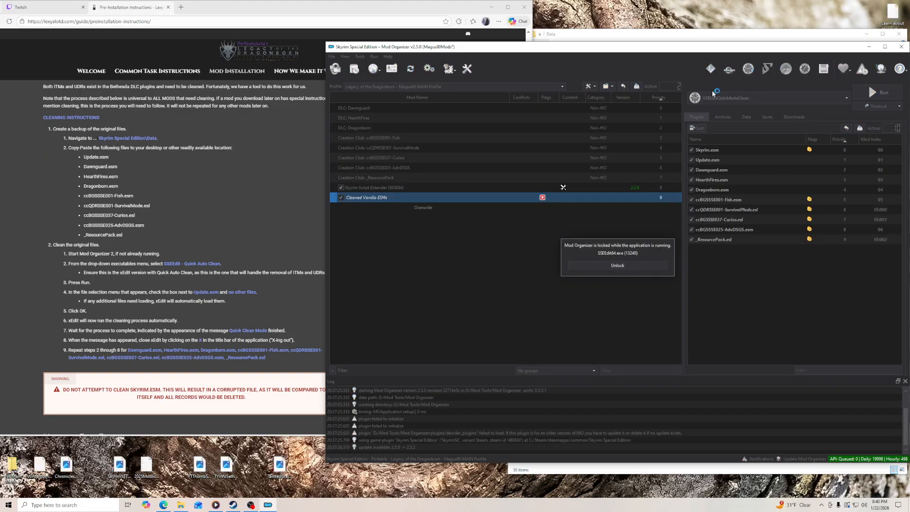
{"action": "scroll", "coordinate": [284, 243], "scroll_direction": "down", "scroll_amount": 2}
{"action": "right_click", "coordinate": [577, 195]}
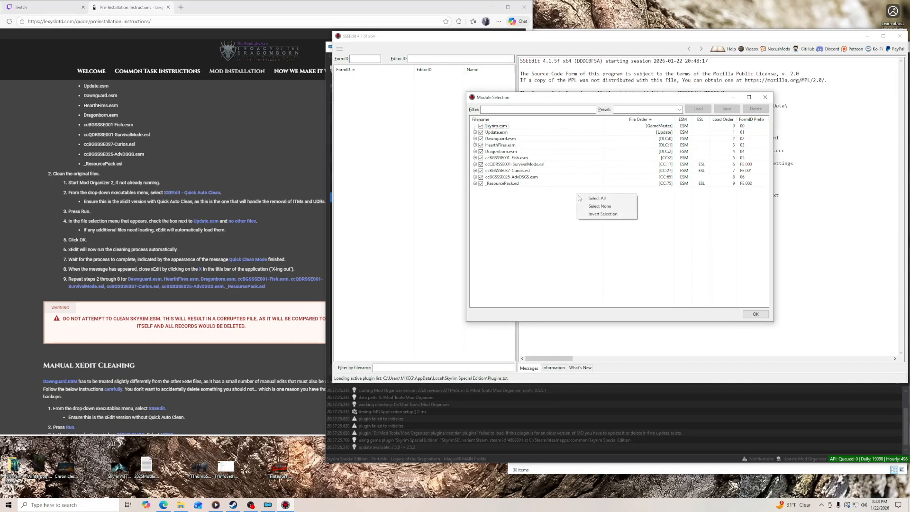
{"action": "left_click", "coordinate": [595, 205]}
{"action": "right_click", "coordinate": [578, 180]}
{"action": "left_click", "coordinate": [601, 191]}
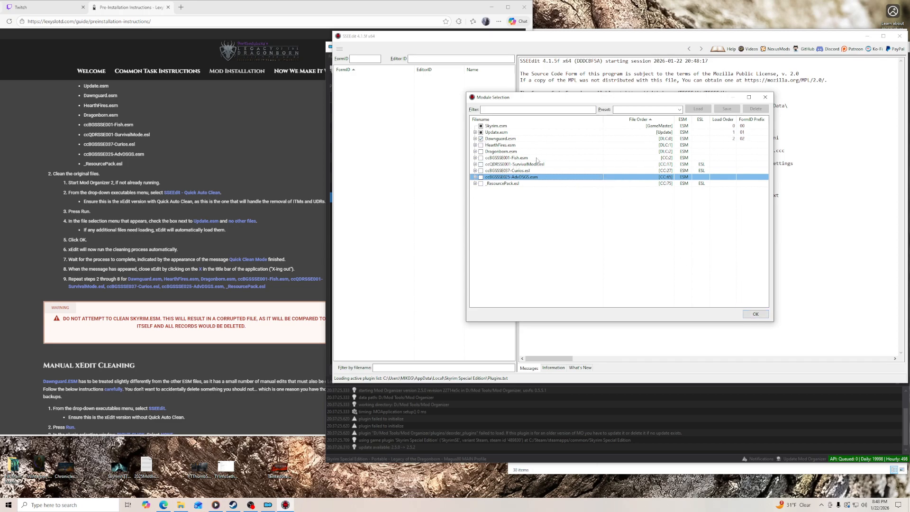
{"action": "left_click", "coordinate": [512, 137]}
{"action": "left_click", "coordinate": [744, 315]}
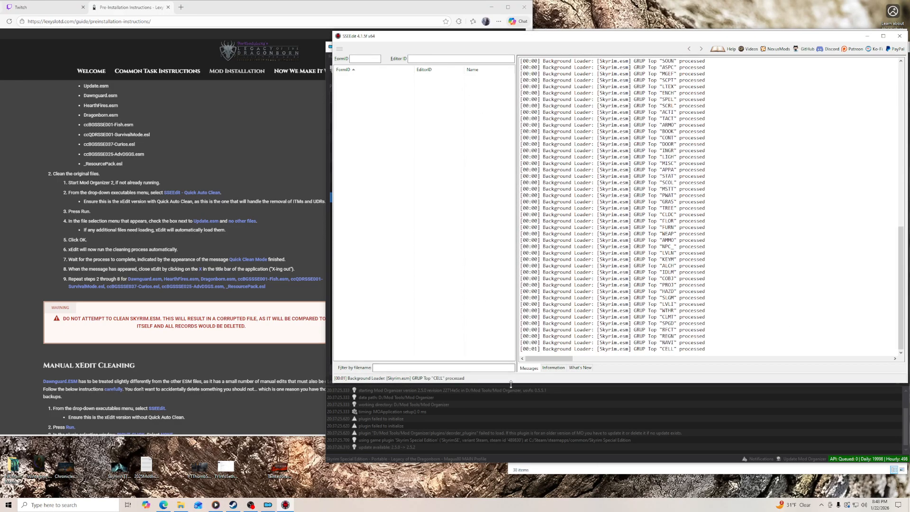
- Make the SSEEdit window taller and expand Dawnguard.esm to show its record groups
{"action": "left_click_drag", "start_coordinate": [513, 383], "coordinate": [514, 427]}
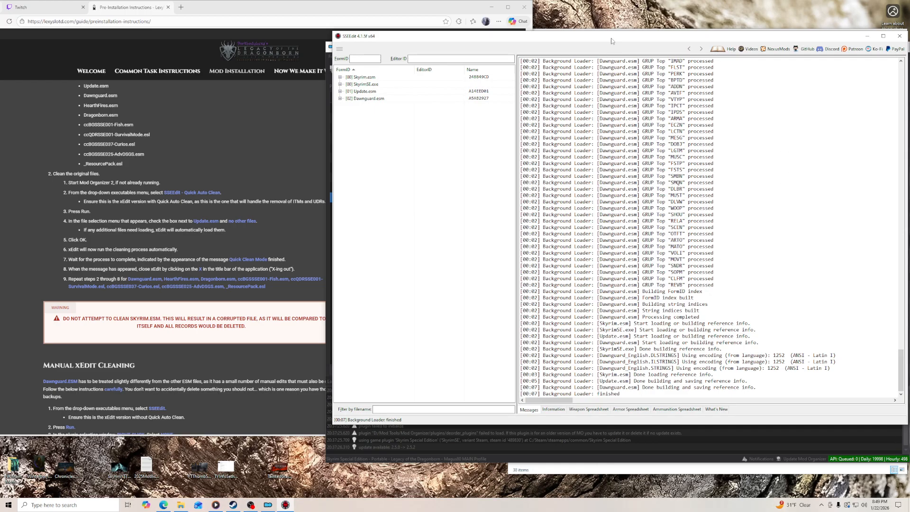
{"action": "left_click", "coordinate": [340, 99]}
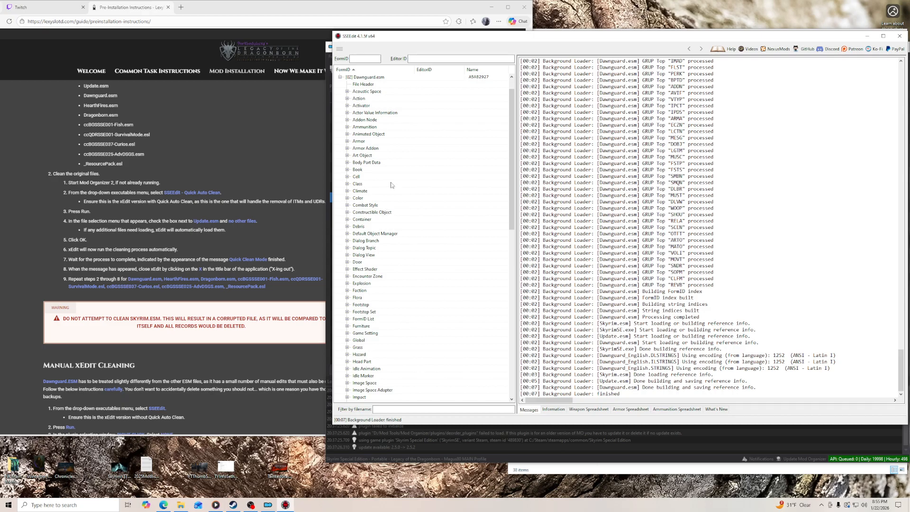
- Open record 00016BCF (RiftenRaggedFlagon) under Cell, Block 5, Sub-Block 3 of Dawnguard.esm and shift the SSEEdit window for a better view
{"action": "scroll", "coordinate": [377, 213], "scroll_direction": "down", "scroll_amount": 3}
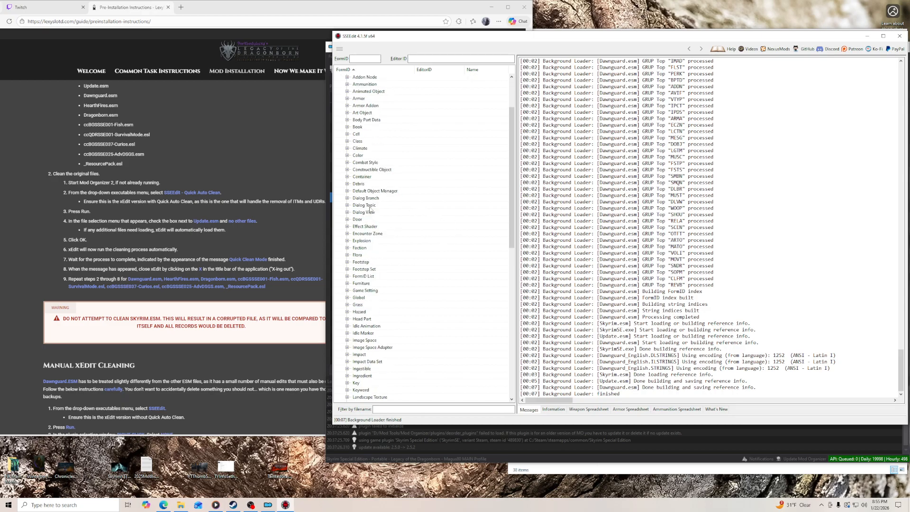
{"action": "scroll", "coordinate": [370, 209], "scroll_direction": "down", "scroll_amount": 1}
{"action": "left_click", "coordinate": [348, 91]}
{"action": "left_click", "coordinate": [355, 134]}
{"action": "left_click", "coordinate": [362, 148]}
{"action": "left_click", "coordinate": [382, 155]}
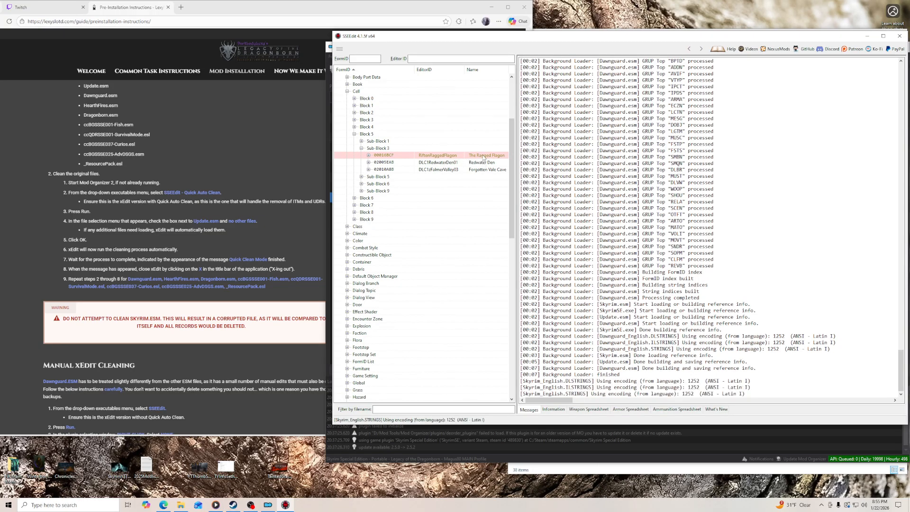
{"action": "left_click_drag", "start_coordinate": [619, 38], "coordinate": [554, 32]}
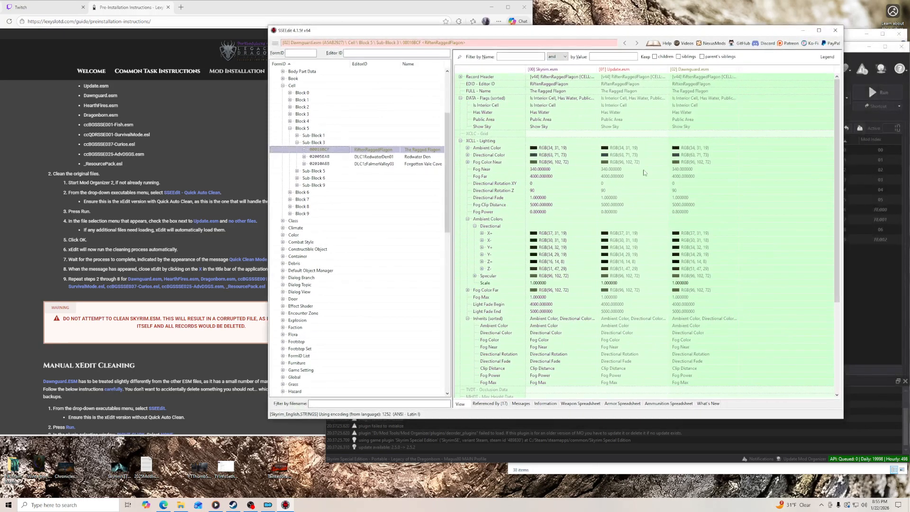
- Hide the no-conflict and empty rows, and remove the XEZN Encounter Zone entry from the record's Dawnguard.esm column, accepting the edit warning
{"action": "right_click", "coordinate": [658, 212]}
{"action": "left_click", "coordinate": [678, 234]}
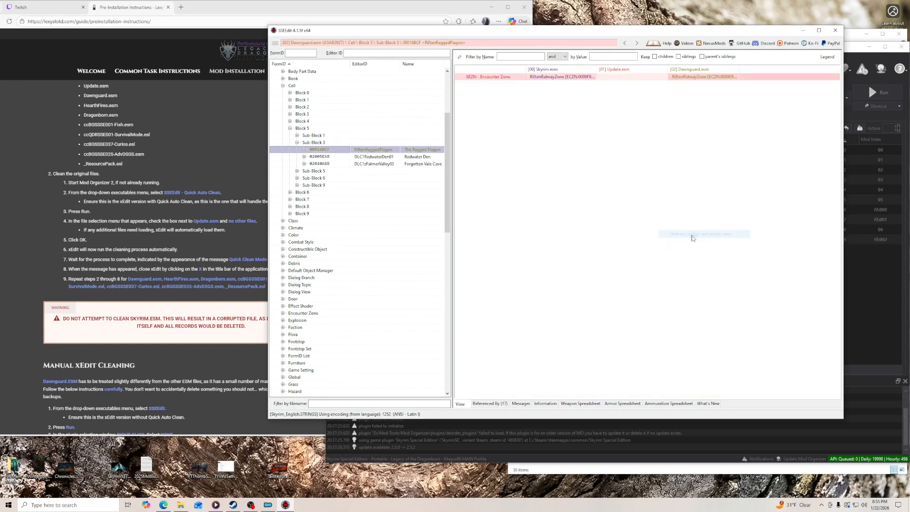
{"action": "left_click", "coordinate": [695, 79]}
{"action": "right_click", "coordinate": [698, 77]}
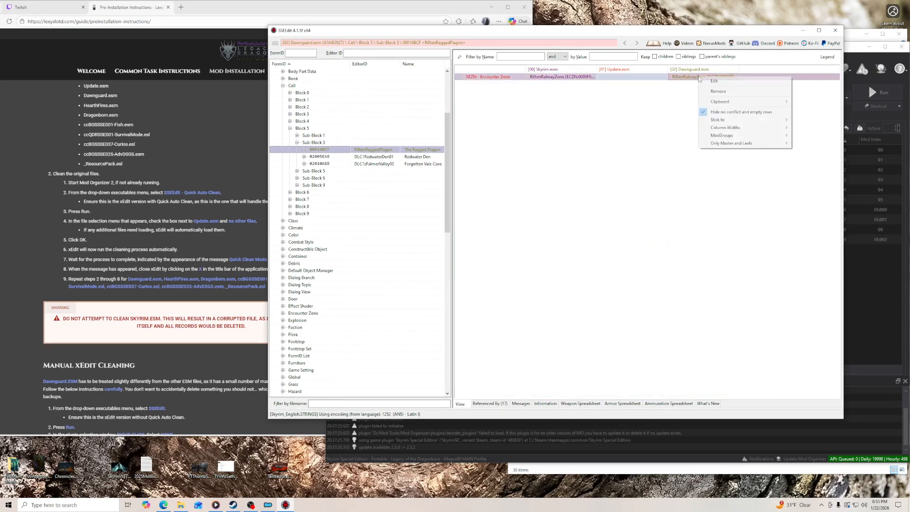
{"action": "left_click", "coordinate": [716, 92]}
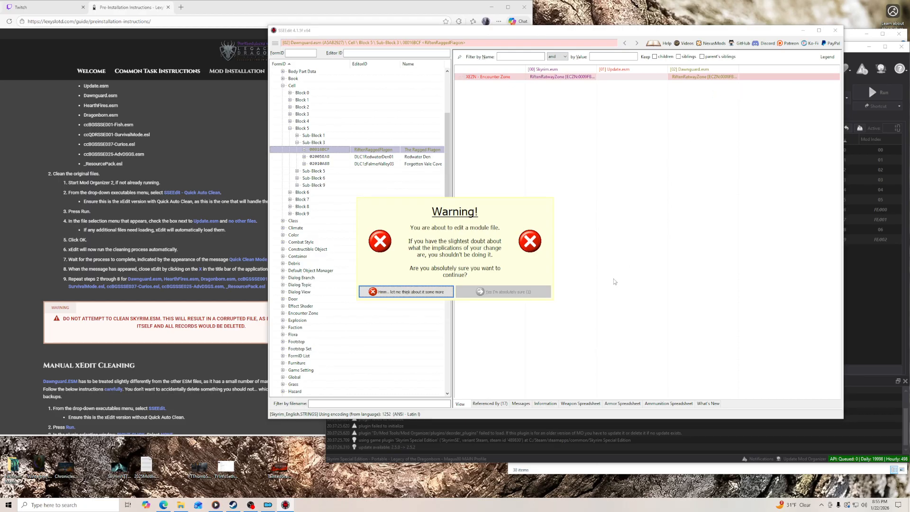
{"action": "left_click", "coordinate": [506, 292]}
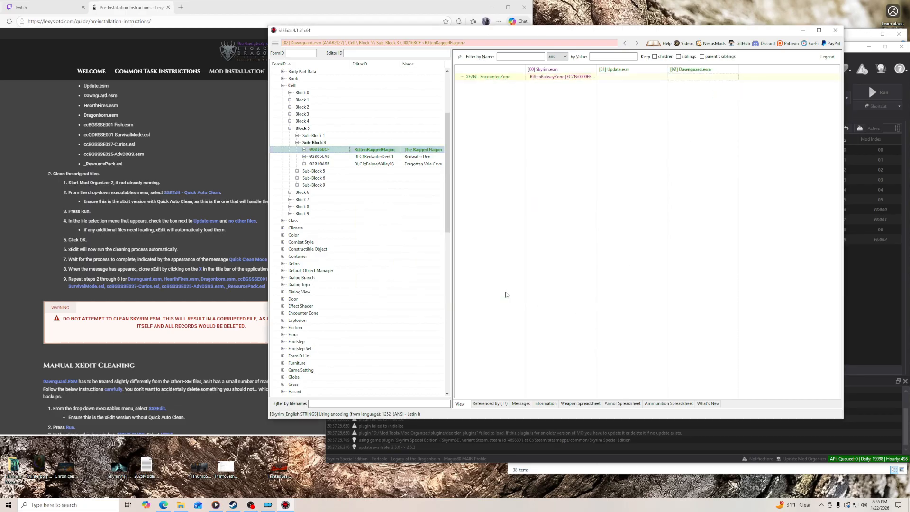
- Remove the entire CWGuardTemplates record 0001FA4C from Cell, Block 2, Sub-Block 1
{"action": "left_click", "coordinate": [290, 107]}
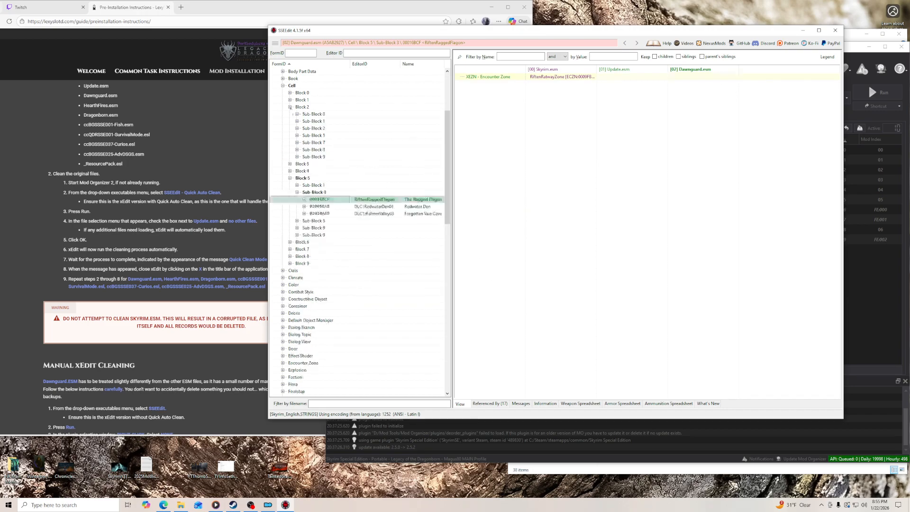
{"action": "left_click", "coordinate": [298, 121]}
{"action": "left_click", "coordinate": [373, 129]}
{"action": "right_click", "coordinate": [373, 130]}
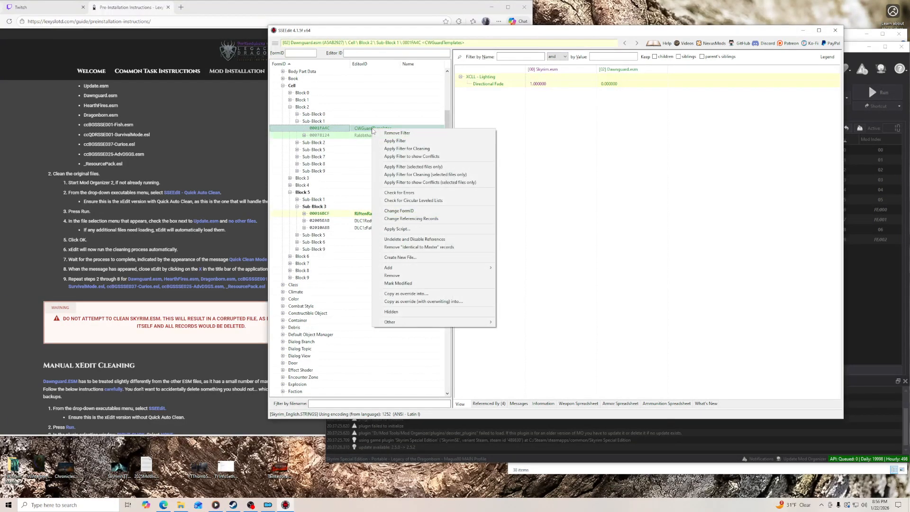
{"action": "left_click", "coordinate": [402, 277]}
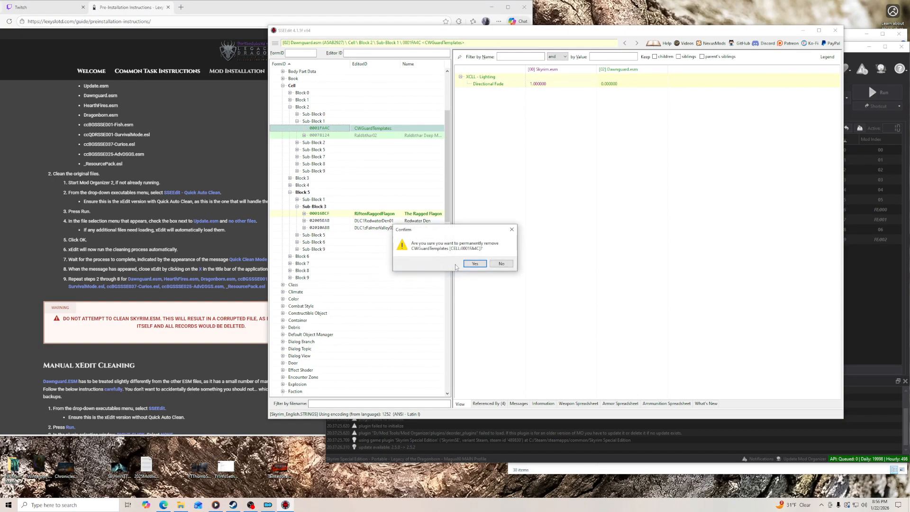
{"action": "left_click", "coordinate": [475, 264]}
- Remove the entire Sub-Block 1 from Cell, Block 8
{"action": "left_click", "coordinate": [290, 264]}
{"action": "left_click", "coordinate": [298, 271]}
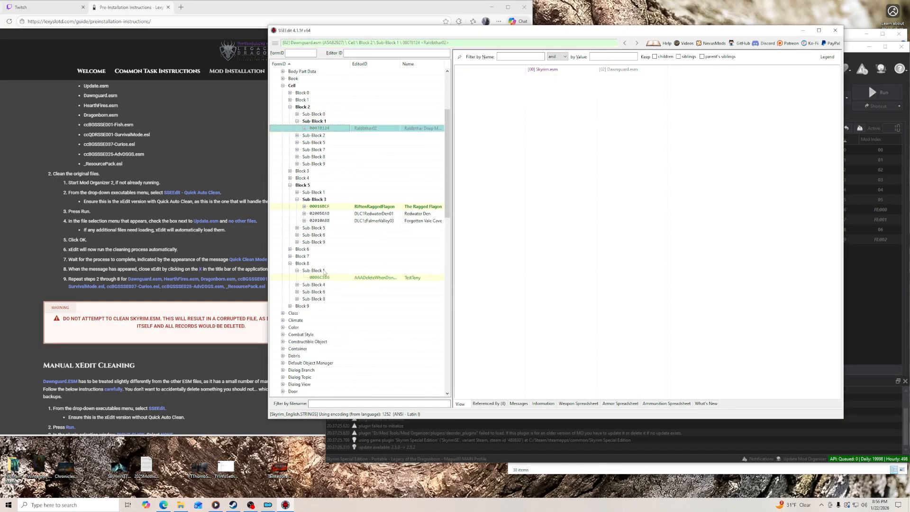
{"action": "right_click", "coordinate": [320, 271]}
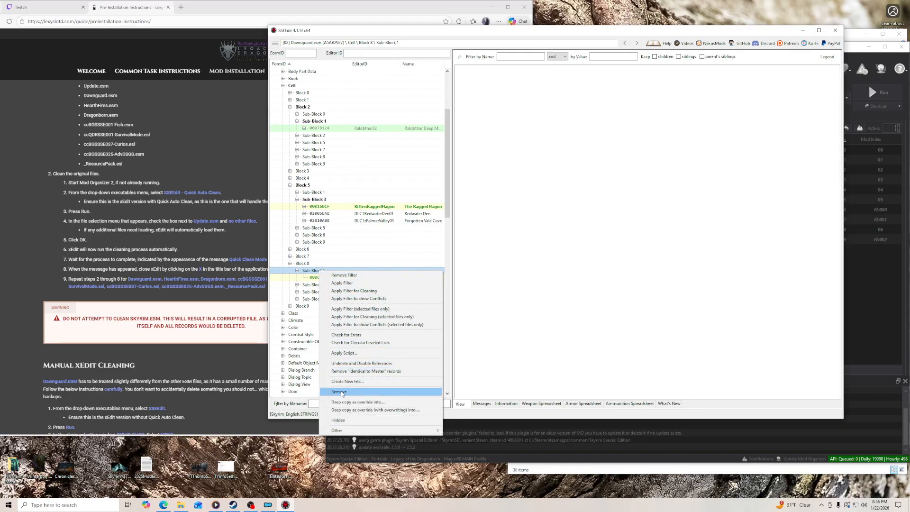
{"action": "left_click", "coordinate": [339, 392]}
{"action": "left_click", "coordinate": [472, 266]}
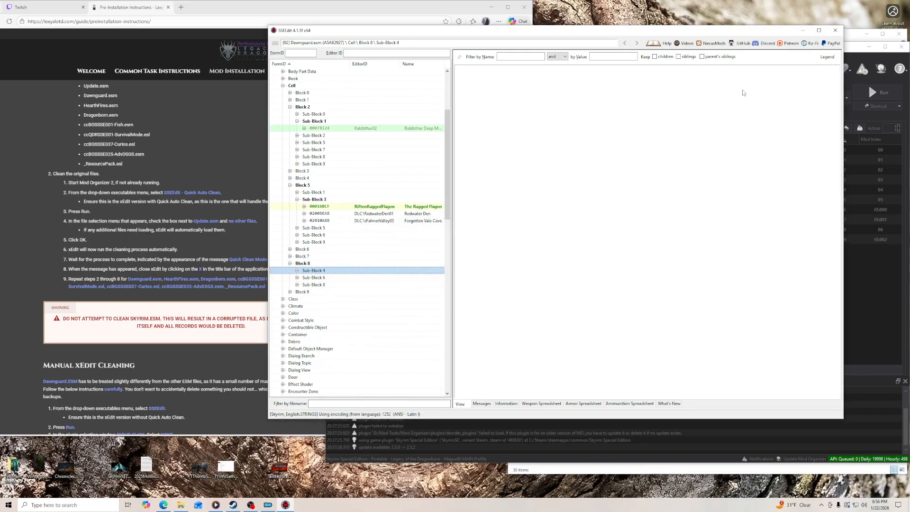
- Close SSEEdit and save the changed Dawnguard.esm with plugin backup turned off
{"action": "left_click", "coordinate": [835, 30]}
{"action": "left_click", "coordinate": [503, 328]}
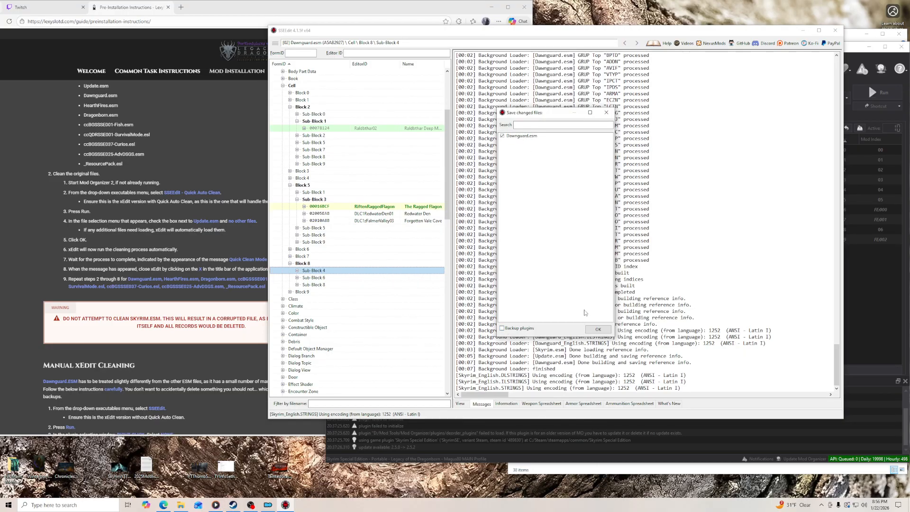
{"action": "left_click", "coordinate": [590, 330]}
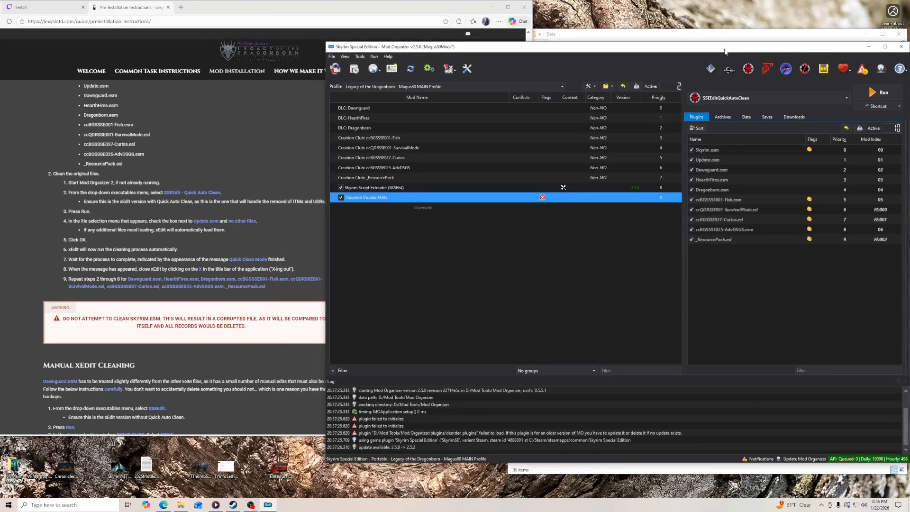
- Correct the SSEEdit64 executable's arguments in Mod Organizer so the flag reads -Iknowwhatimdoing, and apply the change
{"action": "left_click", "coordinate": [429, 69]}
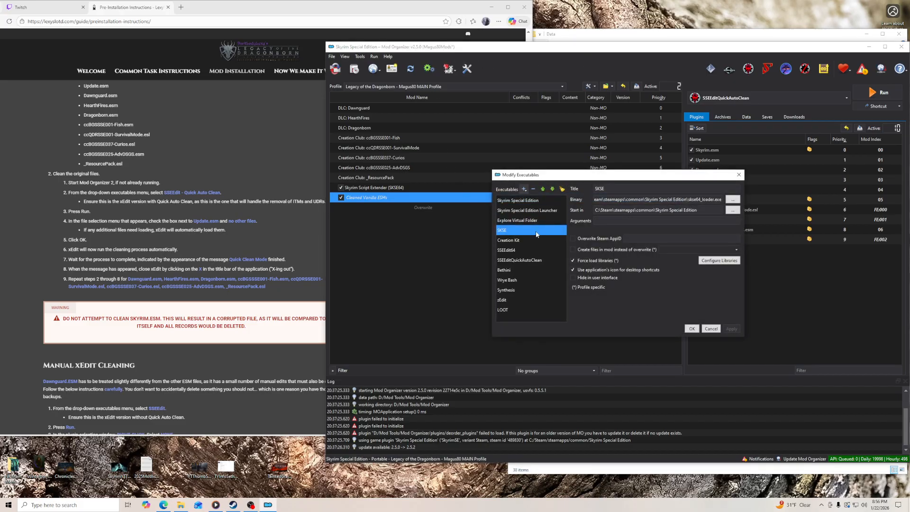
{"action": "left_click", "coordinate": [515, 251]}
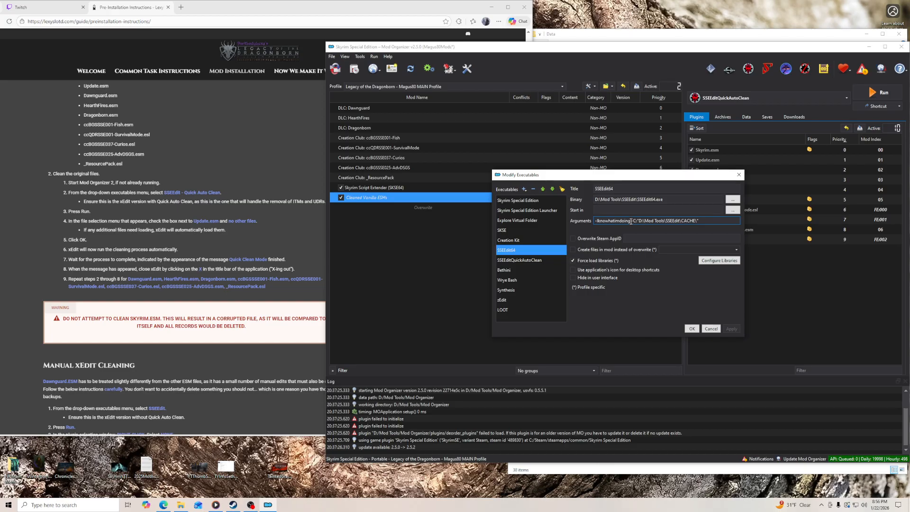
{"action": "left_click", "coordinate": [632, 221]}
{"action": "key", "text": "BackSpace"}
{"action": "key", "text": "BackSpace"}
{"action": "key", "text": "BackSpace"}
{"action": "key", "text": "BackSpace"}
{"action": "key", "text": "BackSpace"}
{"action": "key", "text": "BackSpace"}
{"action": "key", "text": "BackSpace"}
{"action": "key", "text": "BackSpace"}
{"action": "key", "text": "BackSpace"}
{"action": "key", "text": "BackSpace"}
{"action": "key", "text": "BackSpace"}
{"action": "key", "text": "BackSpace"}
{"action": "key", "text": "BackSpace"}
{"action": "key", "text": "BackSpace"}
{"action": "key", "text": "BackSpace"}
{"action": "key", "text": "BackSpace"}
{"action": "key", "text": "BackSpace"}
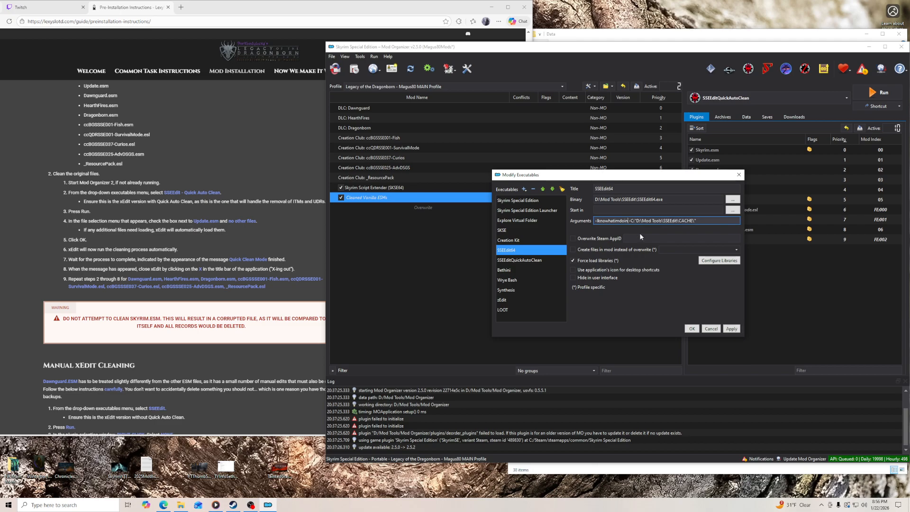
{"action": "type", "text": "-Iknowwha"}
{"action": "type", "text": "imdoing"}
{"action": "left_click", "coordinate": [732, 329]}
{"action": "left_click", "coordinate": [692, 329]}
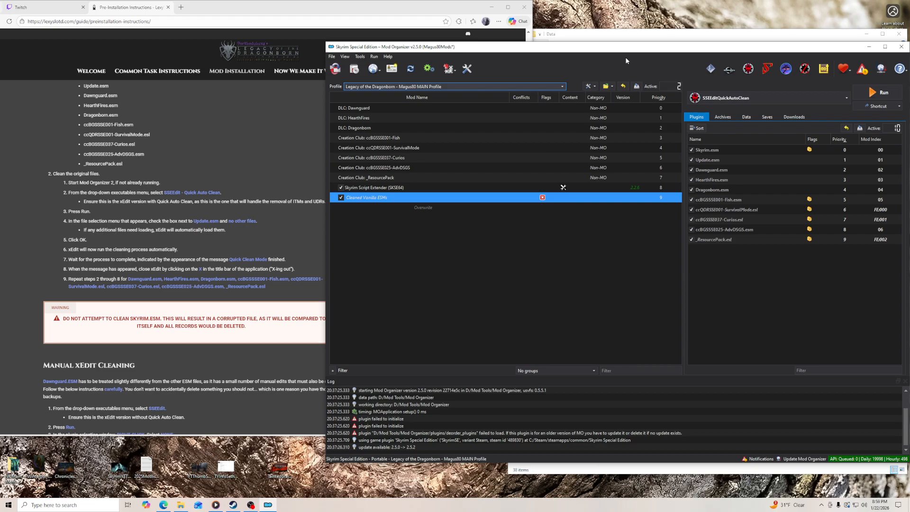
- Read the guide's remaining Manual xEdit Cleaning instructions and its Create a New Mod in MO2 section, keeping the Skyrim Data folder at hand
{"action": "left_click", "coordinate": [633, 38]}
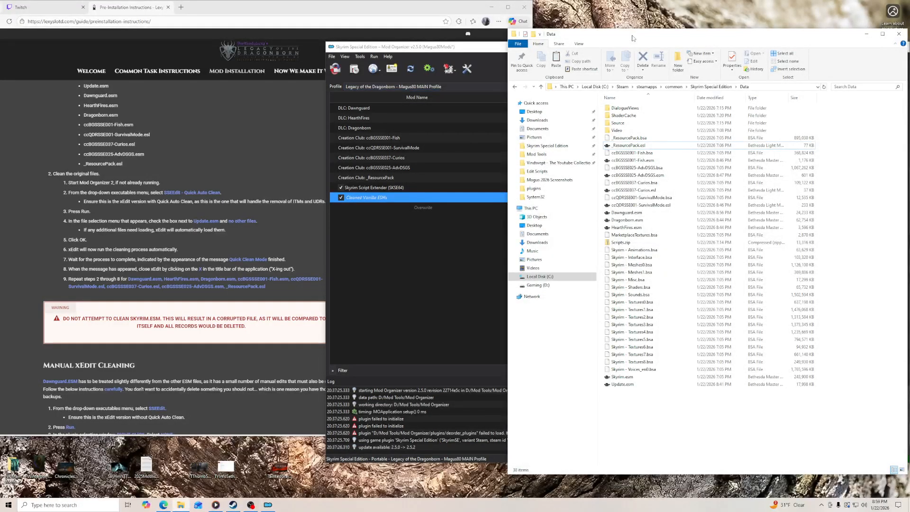
{"action": "left_click_drag", "start_coordinate": [632, 31], "coordinate": [627, 12]}
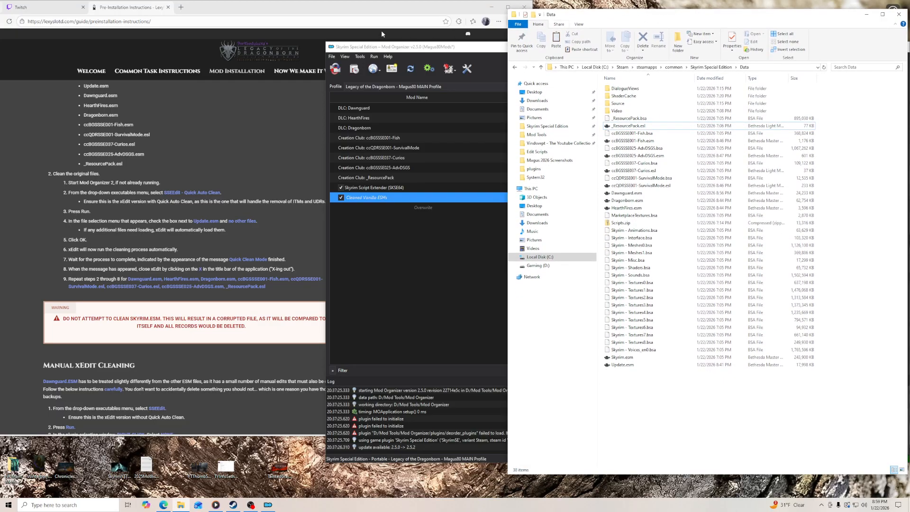
{"action": "left_click", "coordinate": [303, 290]}
{"action": "scroll", "coordinate": [302, 289], "scroll_direction": "down", "scroll_amount": 2}
{"action": "scroll", "coordinate": [302, 293], "scroll_direction": "down", "scroll_amount": 1}
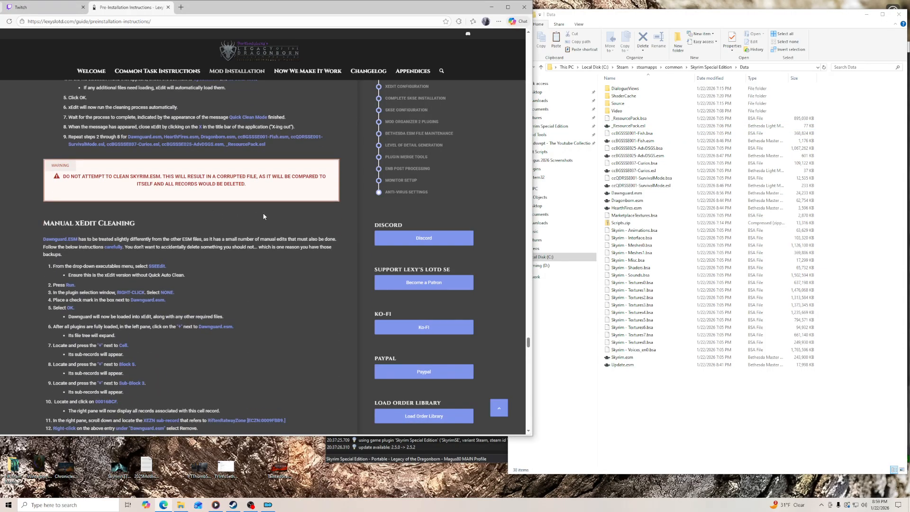
{"action": "scroll", "coordinate": [224, 229], "scroll_direction": "down", "scroll_amount": 5}
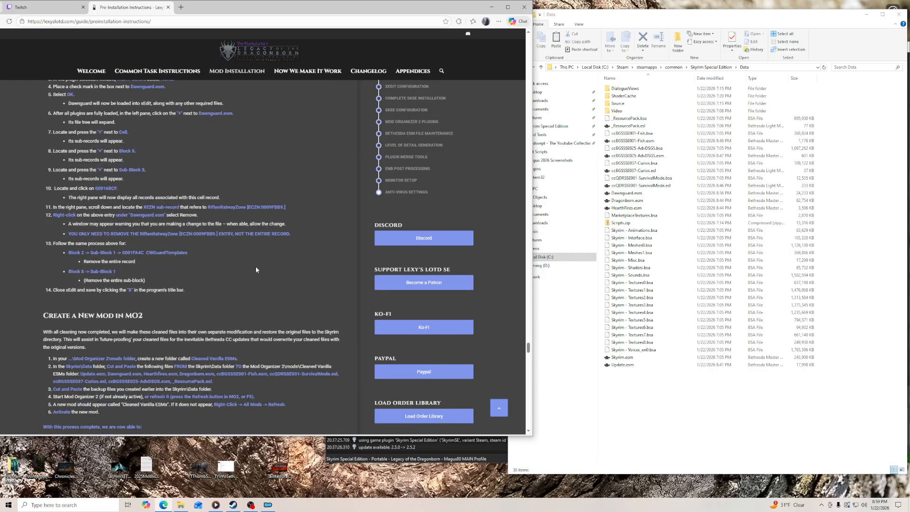
{"action": "scroll", "coordinate": [256, 268], "scroll_direction": "down", "scroll_amount": 2}
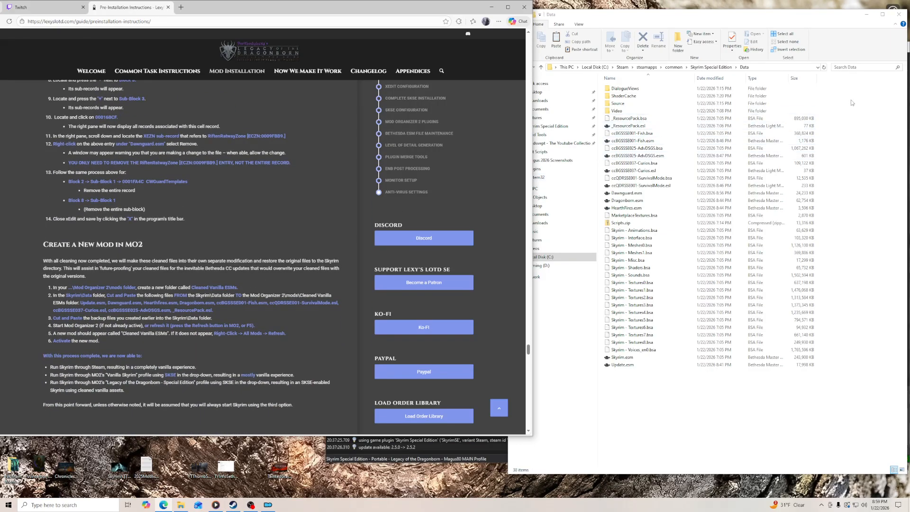
{"action": "left_click", "coordinate": [778, 19]}
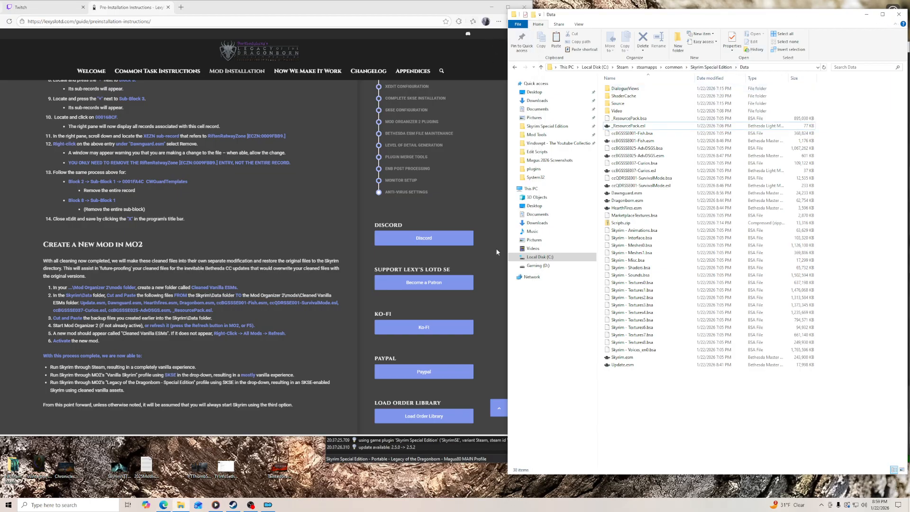
- Open the Cleaned Vanilla ESMs mod in File Explorer from Mod Organizer and place its window beside the Skyrim Data folder
{"action": "left_click", "coordinate": [267, 505]}
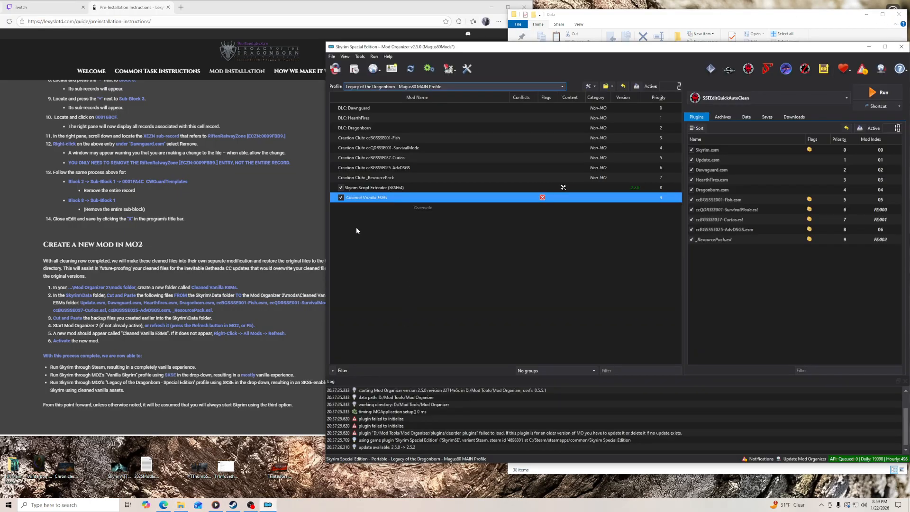
{"action": "right_click", "coordinate": [374, 199]}
{"action": "left_click", "coordinate": [399, 305]}
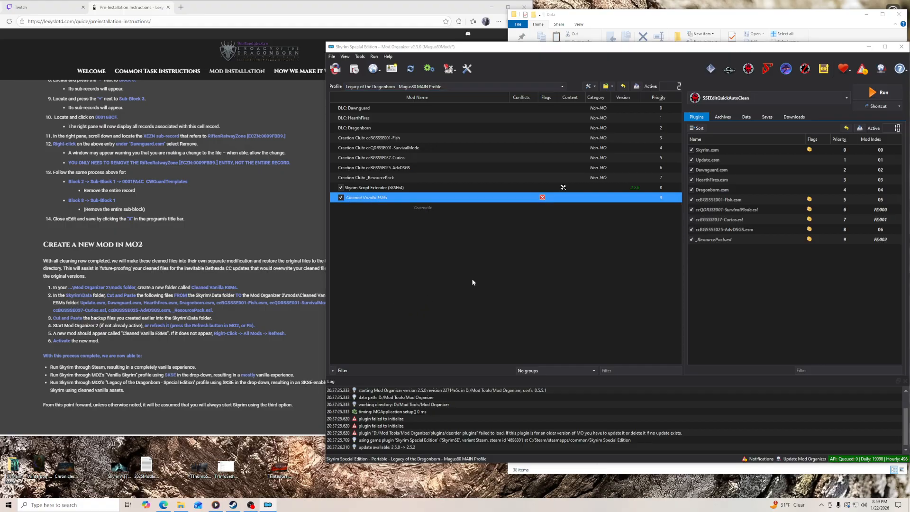
{"action": "left_click_drag", "start_coordinate": [321, 6], "coordinate": [595, 23]}
{"action": "left_click", "coordinate": [231, 232]}
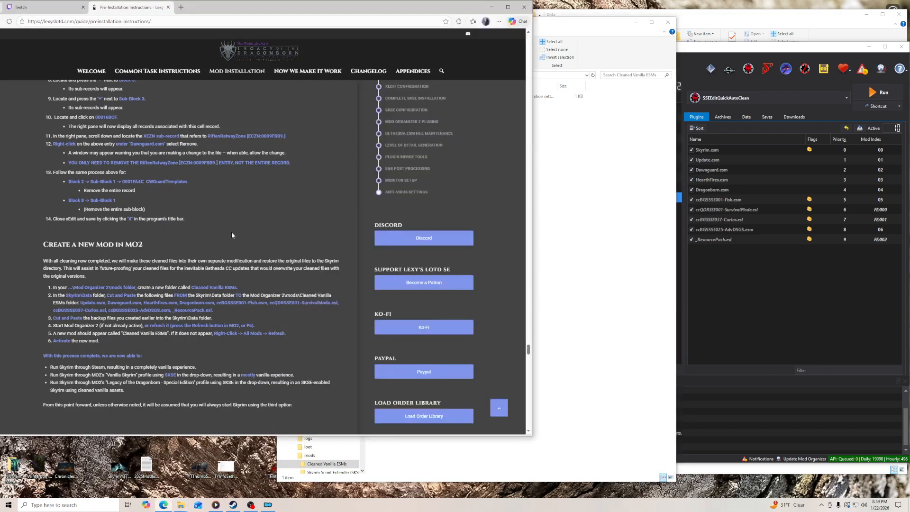
{"action": "scroll", "coordinate": [232, 232], "scroll_direction": "down", "scroll_amount": 3}
{"action": "scroll", "coordinate": [232, 236], "scroll_direction": "up", "scroll_amount": 4}
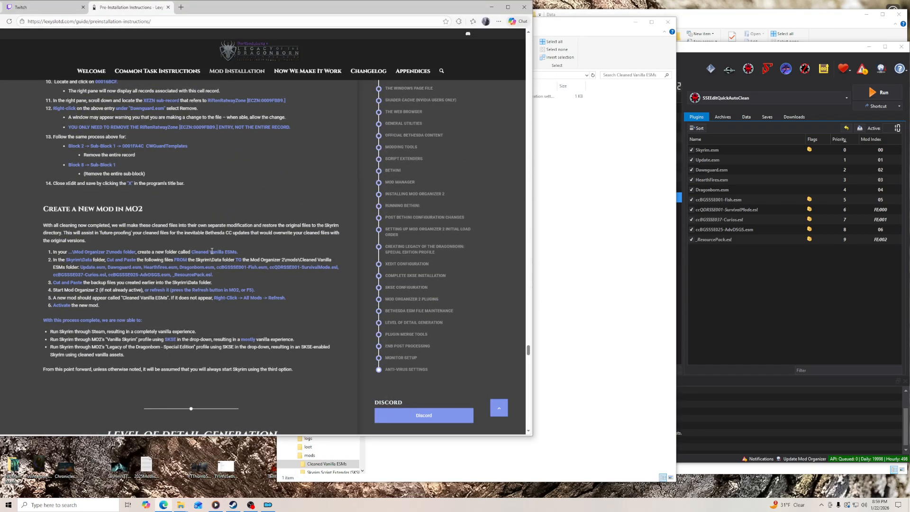
{"action": "left_click", "coordinate": [796, 24]}
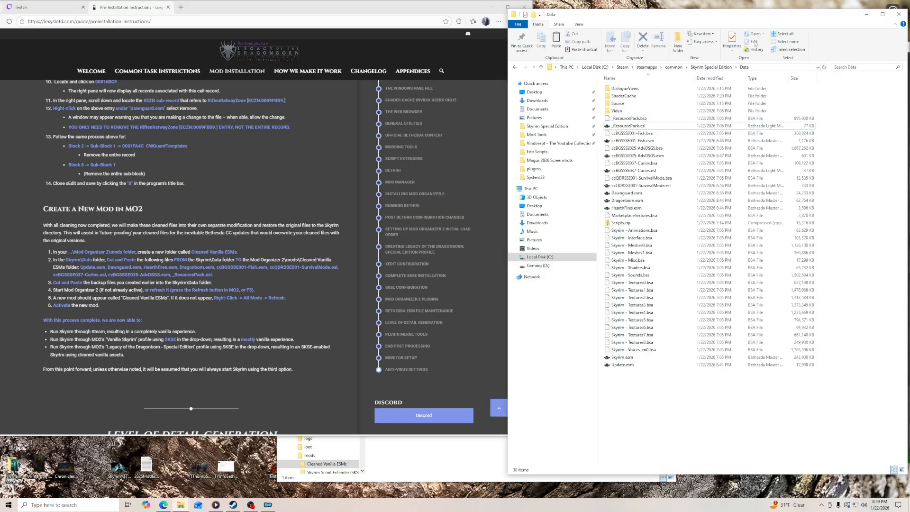
{"action": "left_click", "coordinate": [457, 444]}
{"action": "left_click_drag", "start_coordinate": [473, 26], "coordinate": [302, 19]}
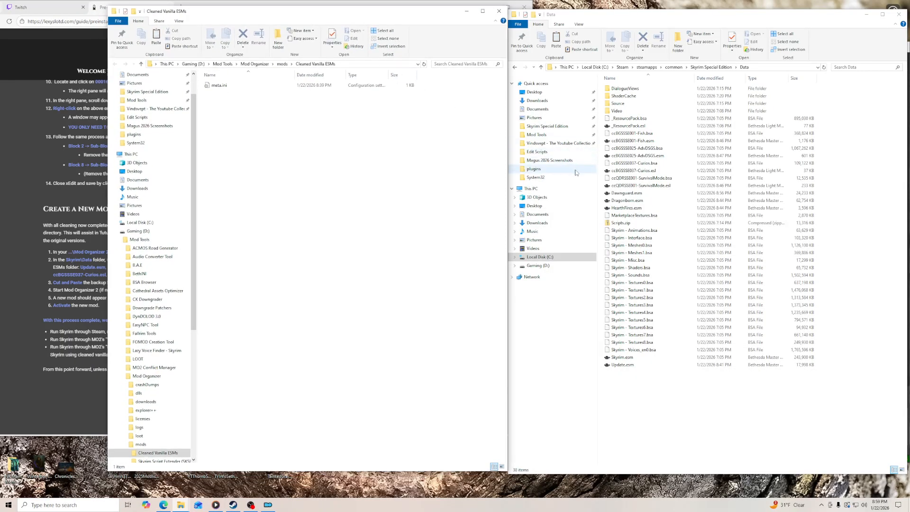
- Move Update, Dawnguard, Dragonborn, HearthFires, the four cc plugins and _ResourcePack.esl from the Skyrim Data folder into the Cleaned Vanilla ESMs folder
{"action": "left_click", "coordinate": [644, 126]}
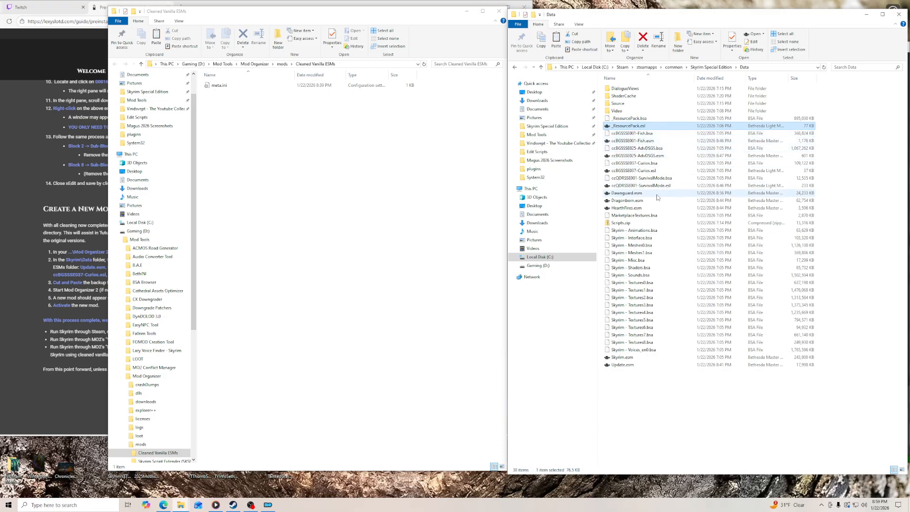
{"action": "left_click", "coordinate": [626, 365]}
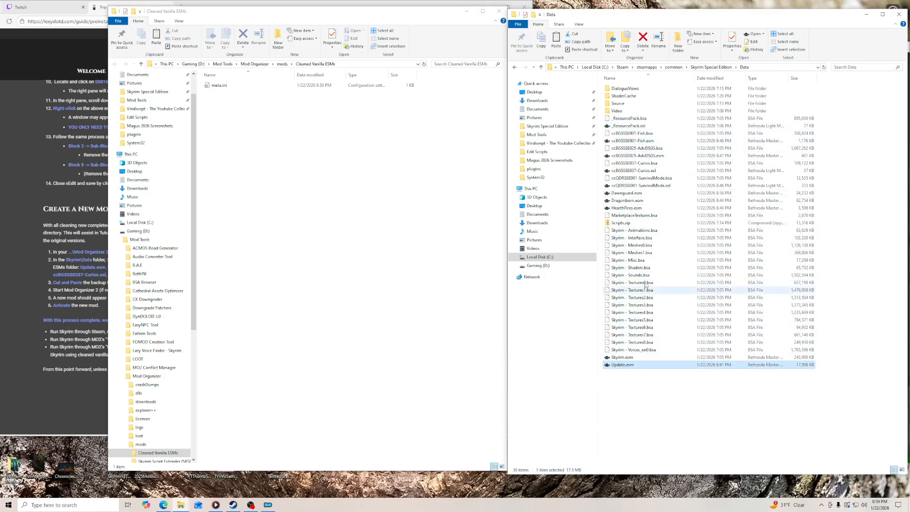
{"action": "left_click", "coordinate": [626, 193], "text": "ctrl"}
{"action": "left_click", "coordinate": [626, 200], "text": "ctrl"}
{"action": "left_click", "coordinate": [631, 209], "text": "ctrl"}
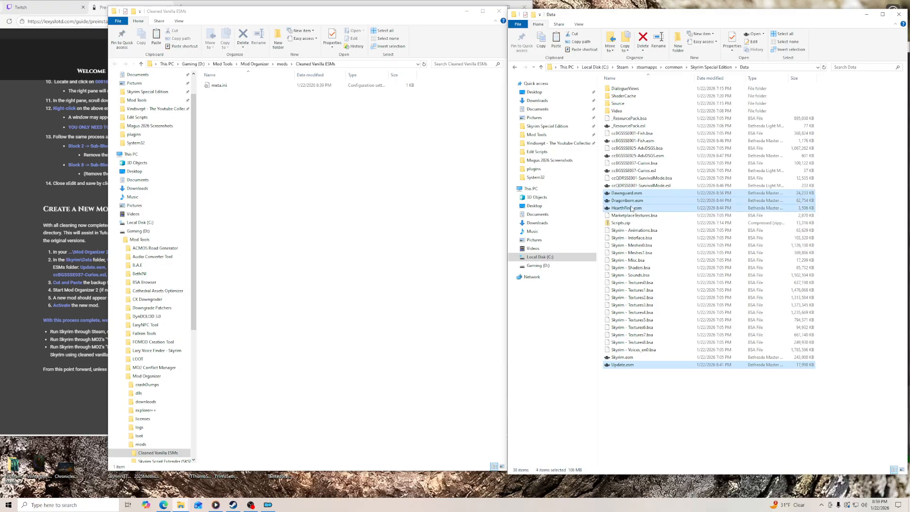
{"action": "left_click", "coordinate": [639, 126], "text": "ctrl"}
{"action": "left_click", "coordinate": [643, 156], "text": "ctrl"}
{"action": "left_click", "coordinate": [649, 171], "text": "ctrl"}
{"action": "left_click", "coordinate": [651, 186], "text": "ctrl"}
{"action": "right_click", "coordinate": [651, 187]}
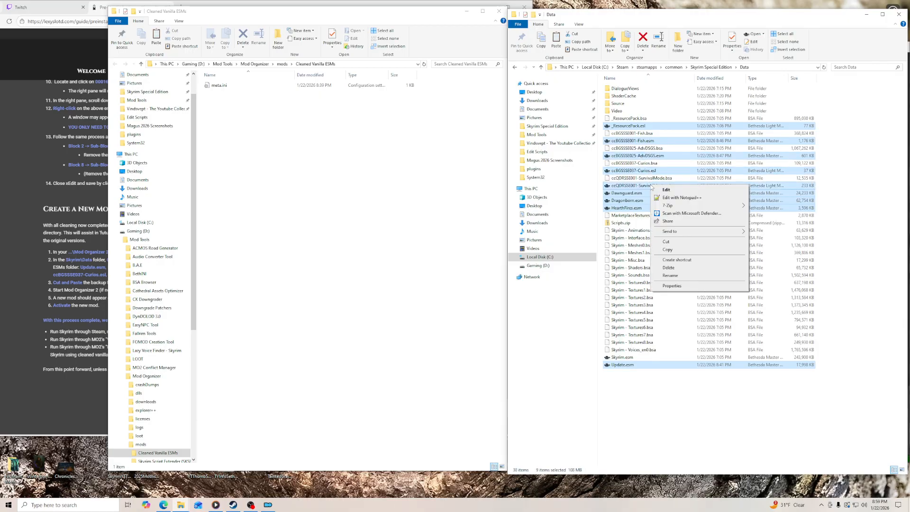
{"action": "left_click", "coordinate": [669, 245]}
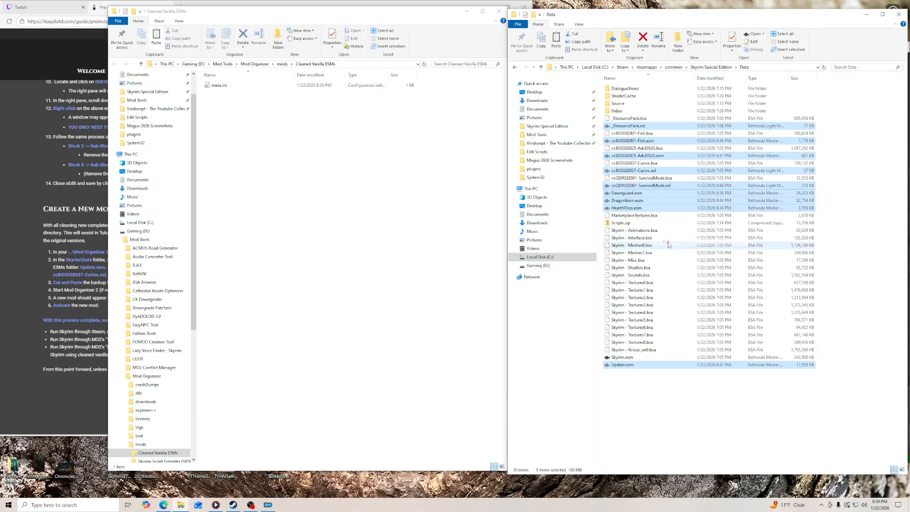
{"action": "right_click", "coordinate": [289, 165]}
{"action": "left_click", "coordinate": [306, 224]}
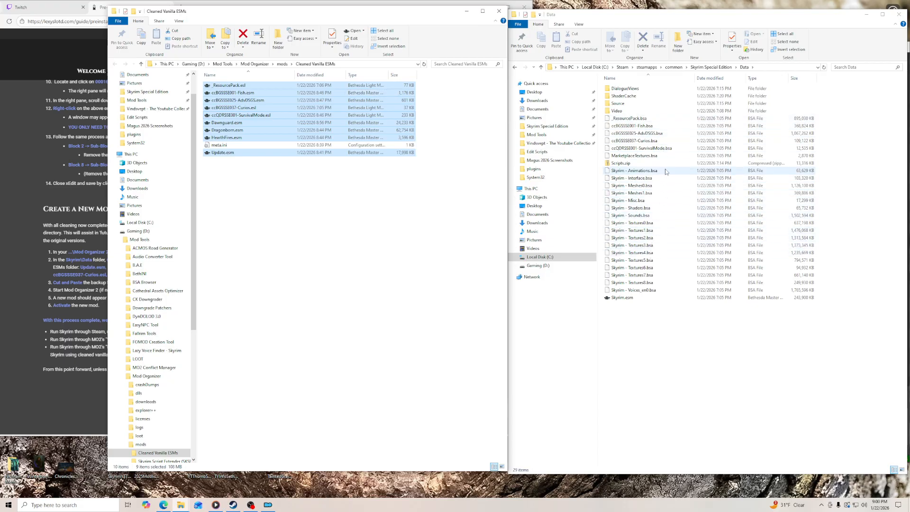
- Close the Cleaned Vanilla ESMs folder, restore the nine original backup plugins to the Skyrim Data folder, and close that folder too
{"action": "left_click", "coordinate": [500, 11]}
{"action": "left_click", "coordinate": [492, 7]}
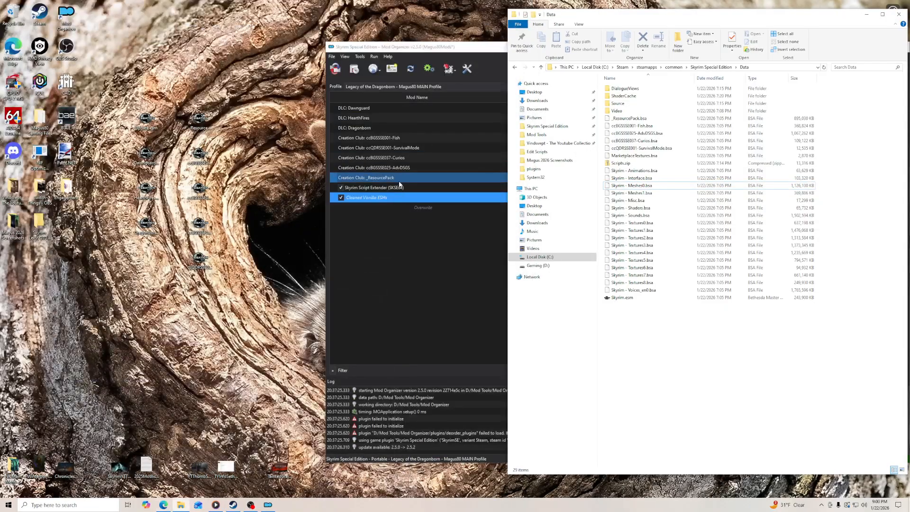
{"action": "left_click_drag", "start_coordinate": [133, 98], "coordinate": [707, 422]}
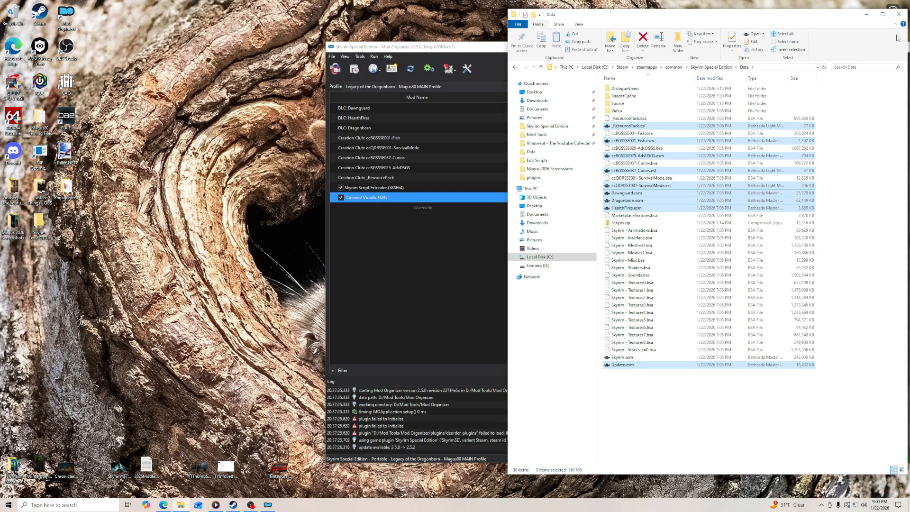
{"action": "left_click", "coordinate": [899, 13]}
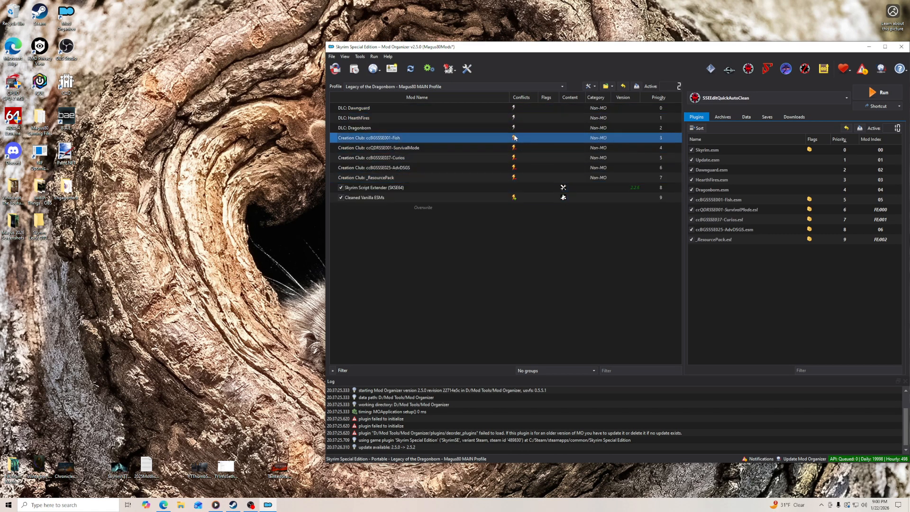
- Check the mod conflicts in Mod Organizer and examine the SSEEdit Backups folder inside Overwrite, leaving its contents in place
{"action": "mouse_move", "coordinate": [515, 139]}
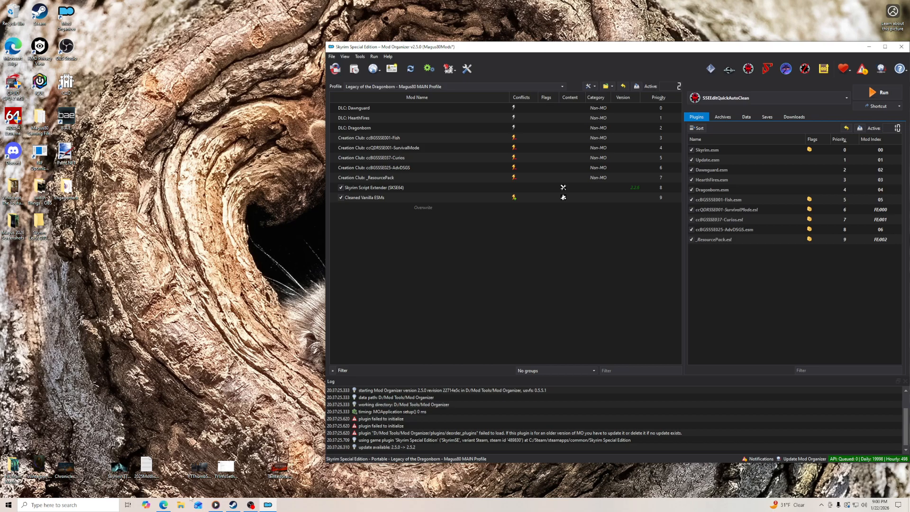
{"action": "left_click", "coordinate": [164, 505]}
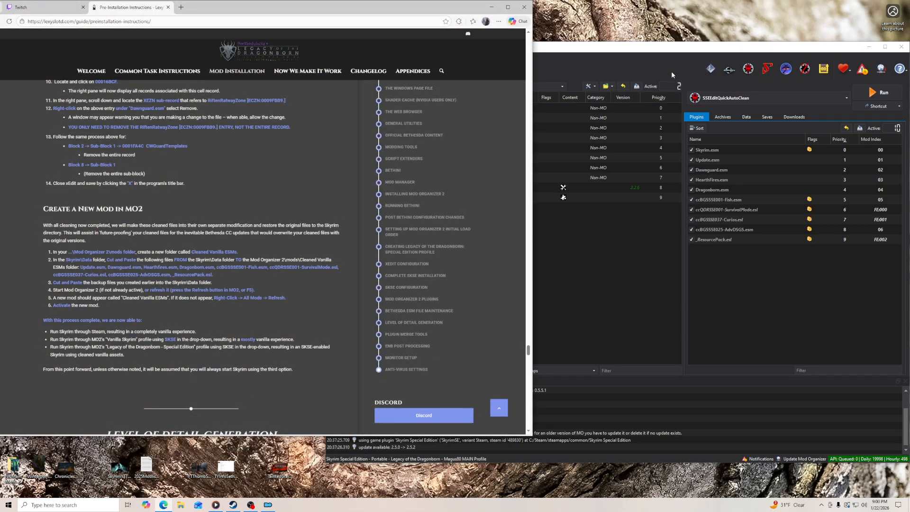
{"action": "left_click", "coordinate": [590, 257]}
{"action": "double_click", "coordinate": [479, 208]}
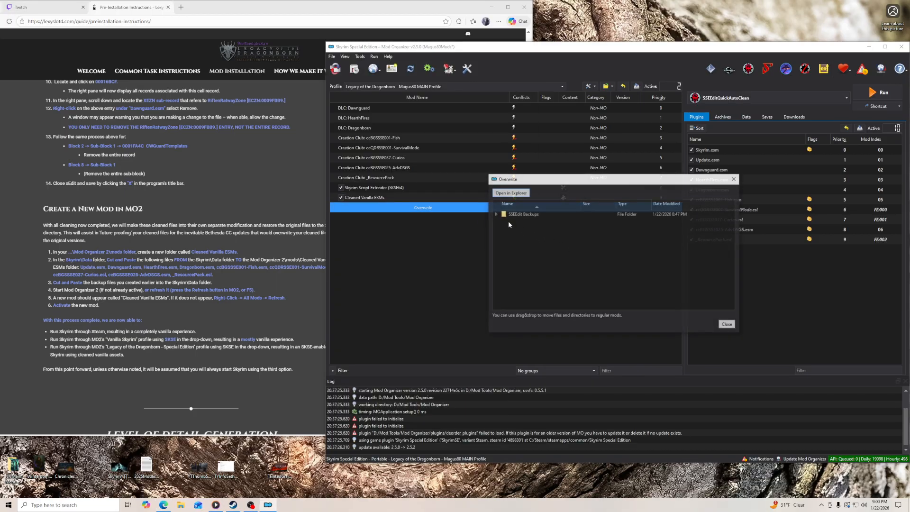
{"action": "left_click", "coordinate": [504, 216]}
{"action": "left_click", "coordinate": [496, 215]}
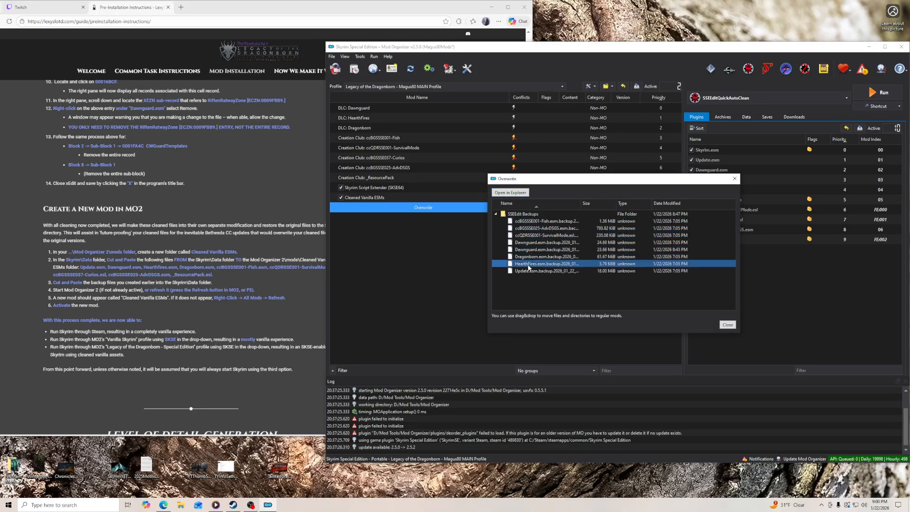
{"action": "left_click", "coordinate": [496, 214]}
{"action": "left_click", "coordinate": [728, 325]}
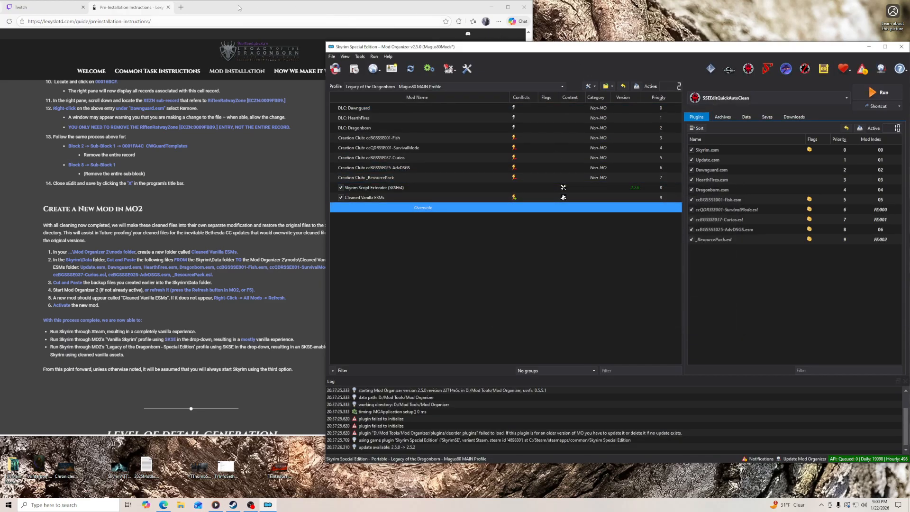
- Go on to the guide's xLODGen section, minimize Mod Organizer, and open the Mod Tools xLODGen folder in File Explorer beside the guide
{"action": "left_click", "coordinate": [301, 200]}
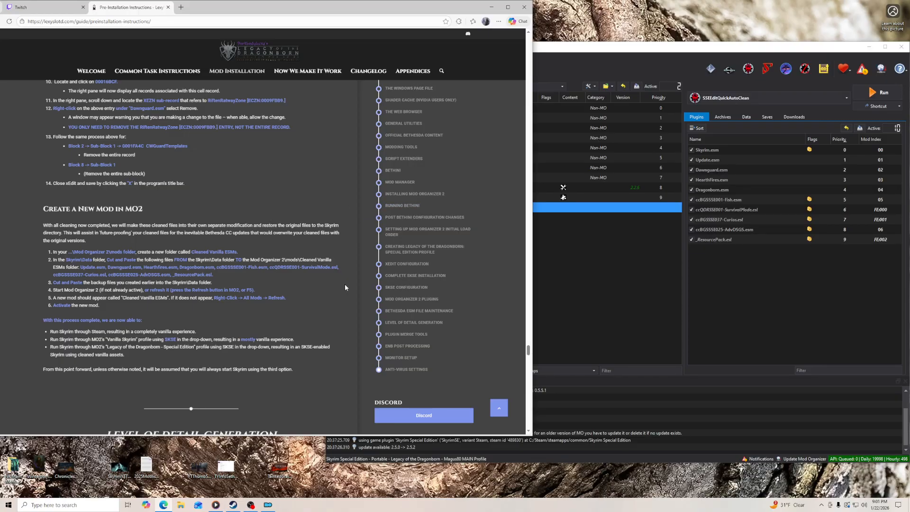
{"action": "scroll", "coordinate": [346, 287], "scroll_direction": "down", "scroll_amount": 1}
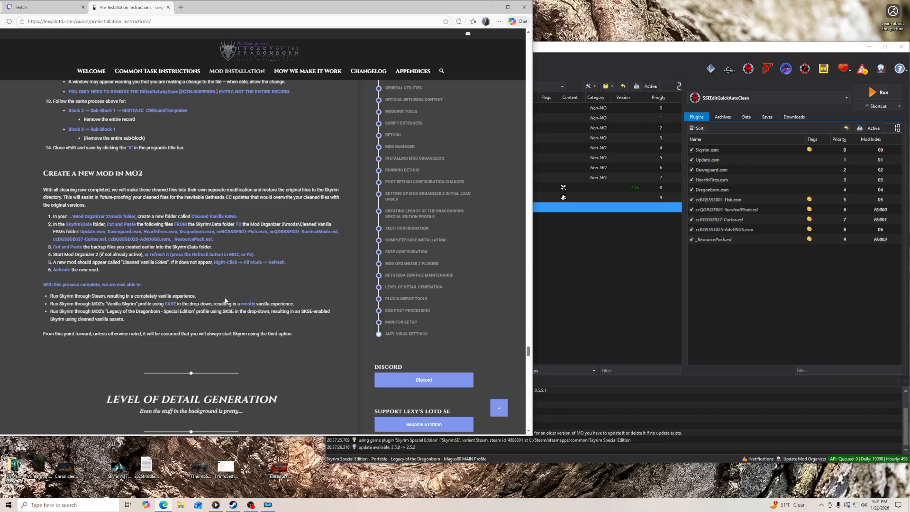
{"action": "scroll", "coordinate": [306, 269], "scroll_direction": "down", "scroll_amount": 6}
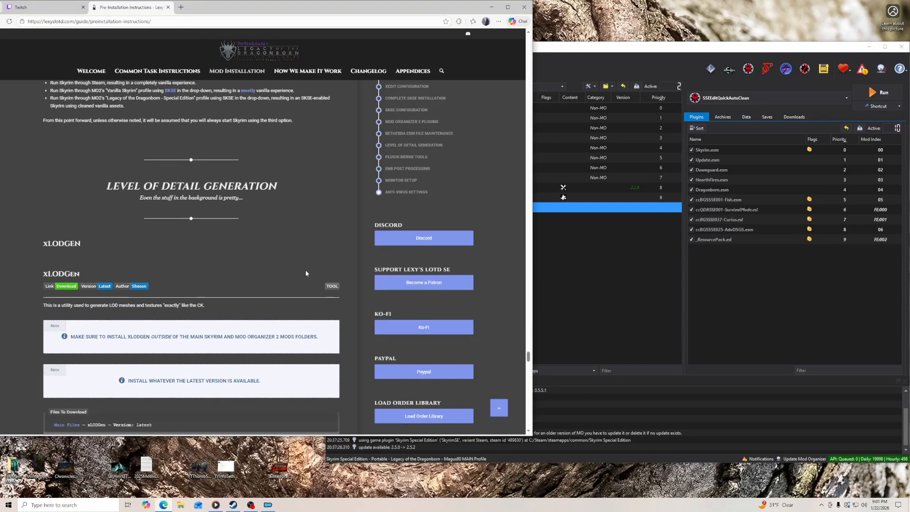
{"action": "left_click", "coordinate": [610, 51]}
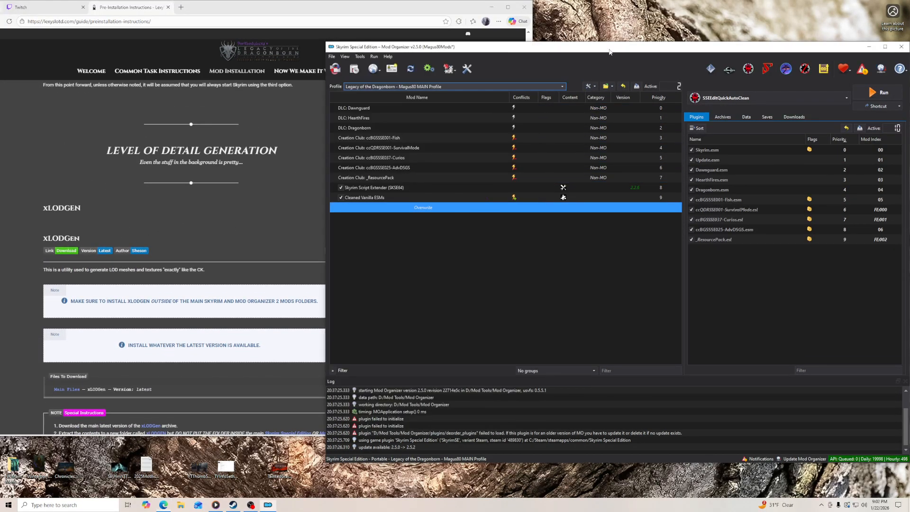
{"action": "left_click", "coordinate": [868, 47]}
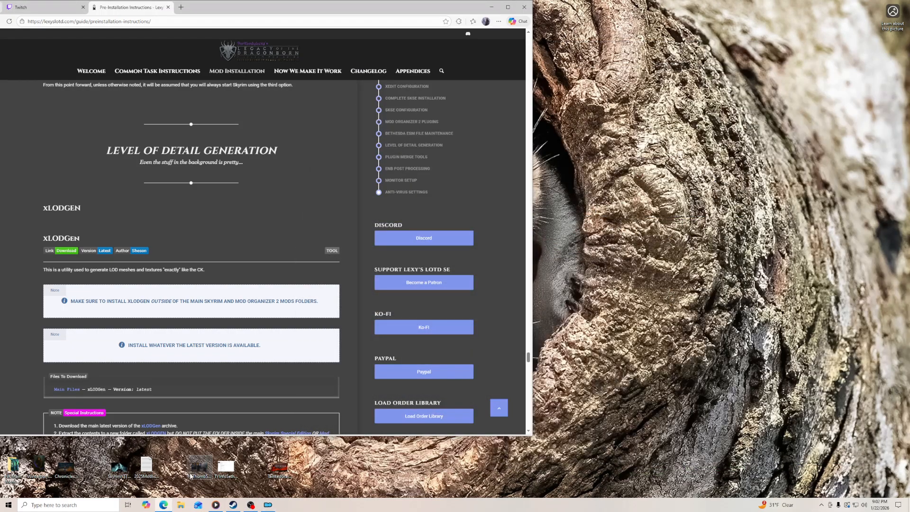
{"action": "key", "text": "super+e"}
{"action": "left_click_drag", "start_coordinate": [305, 12], "coordinate": [673, 9]}
{"action": "left_click", "coordinate": [505, 129]}
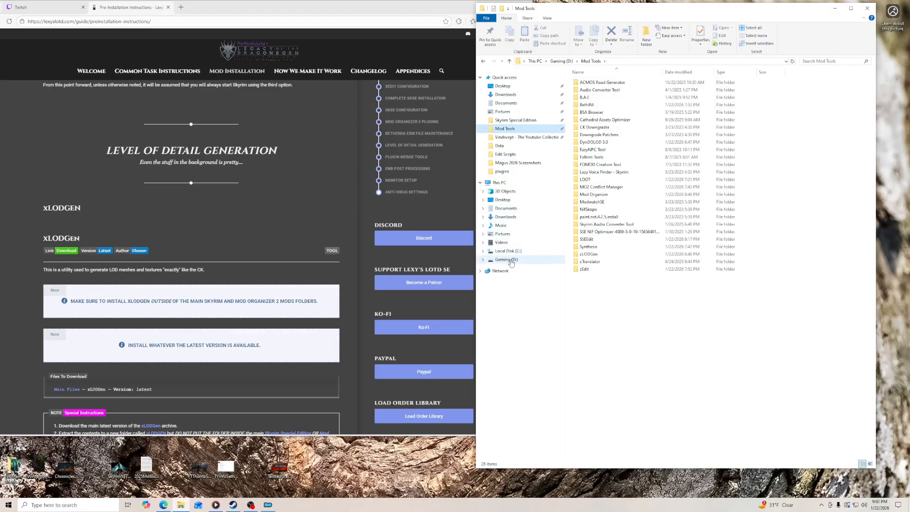
{"action": "double_click", "coordinate": [595, 255]}
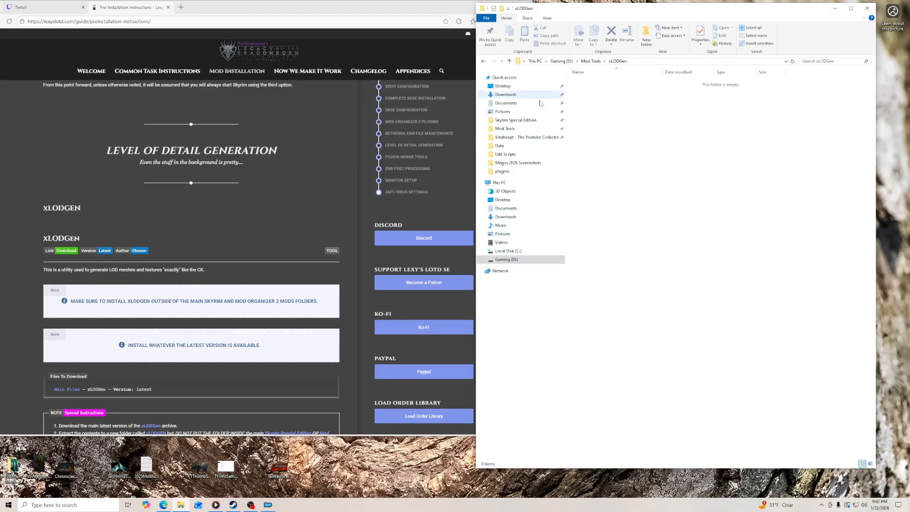
- Download xLODGen beta 132 through the guide's link, block MEGA's local network request, and put xLODGen.132.7z in the xLODGen folder
{"action": "scroll", "coordinate": [71, 256], "scroll_direction": "down", "scroll_amount": 2}
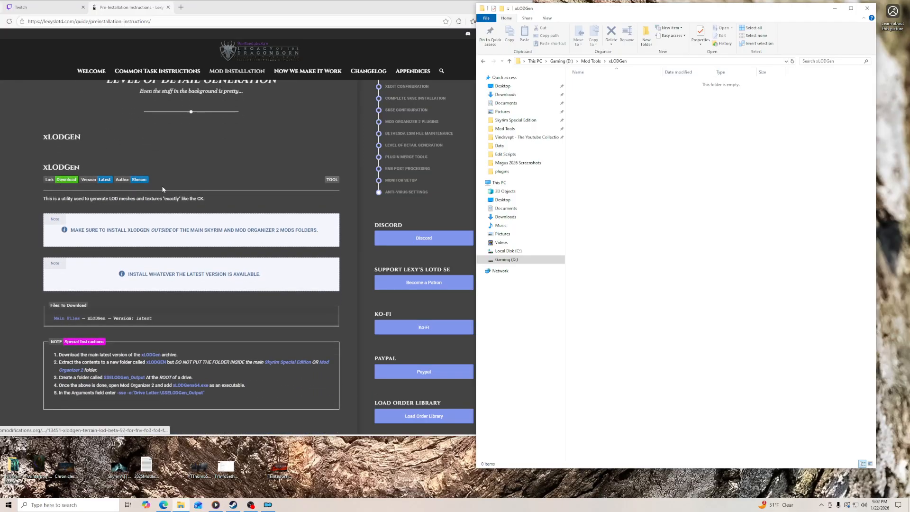
{"action": "left_click", "coordinate": [62, 180]}
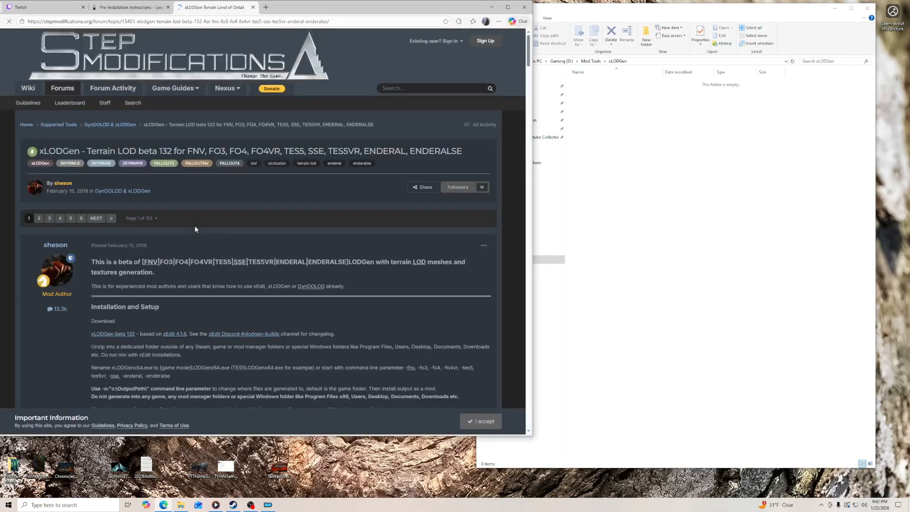
{"action": "left_click", "coordinate": [121, 336]}
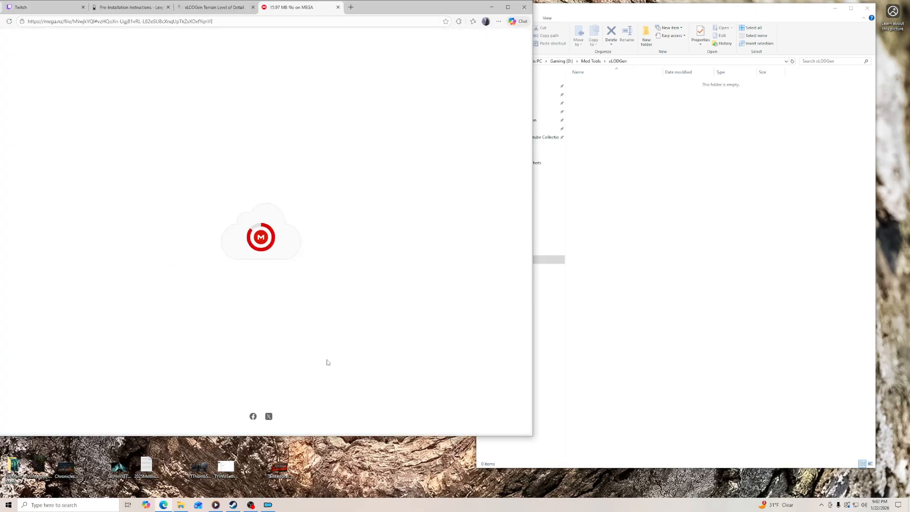
{"action": "left_click", "coordinate": [400, 383]}
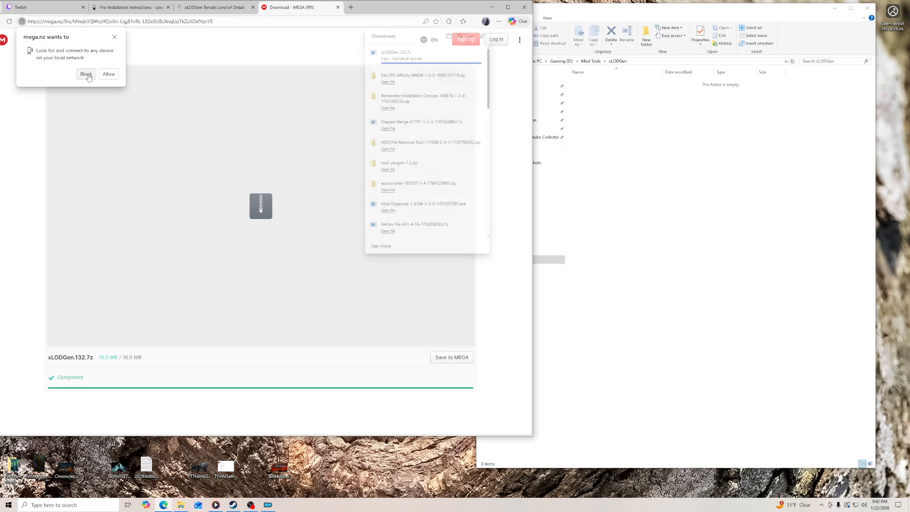
{"action": "left_click", "coordinate": [86, 74]}
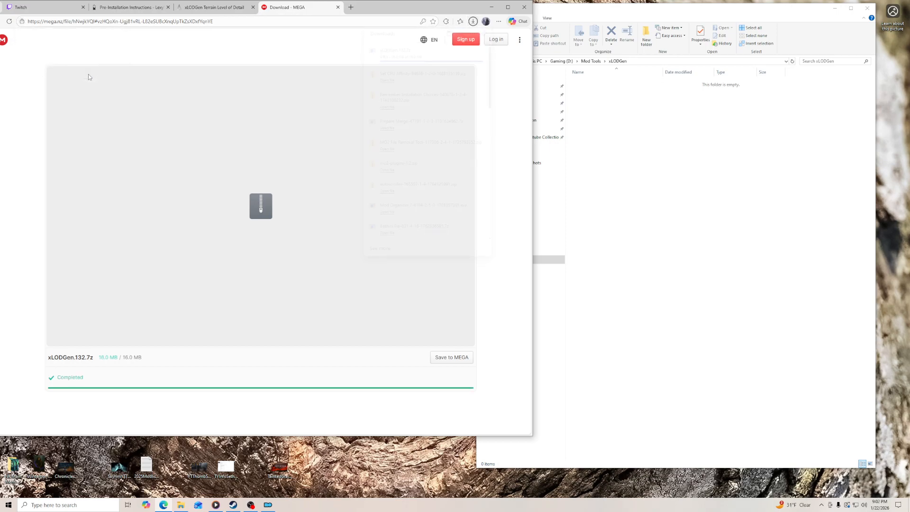
{"action": "left_click", "coordinate": [473, 20]}
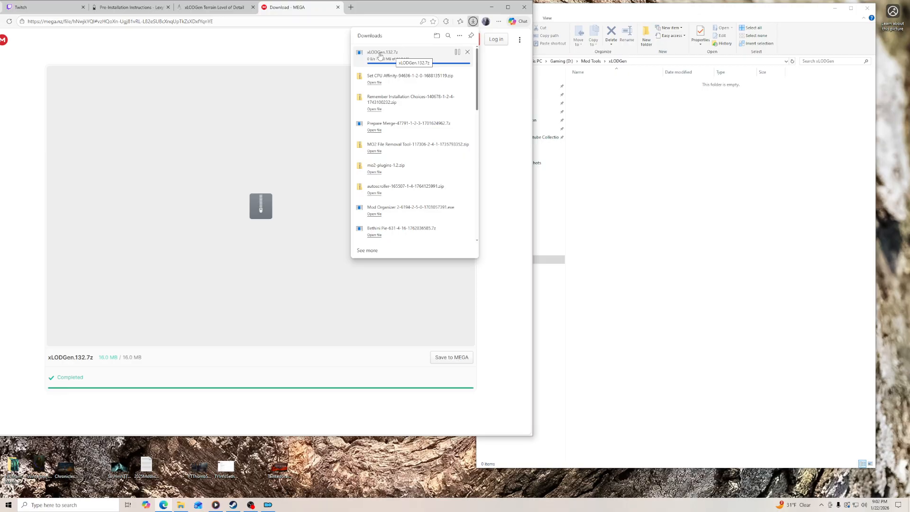
{"action": "left_click_drag", "start_coordinate": [380, 55], "coordinate": [647, 135]}
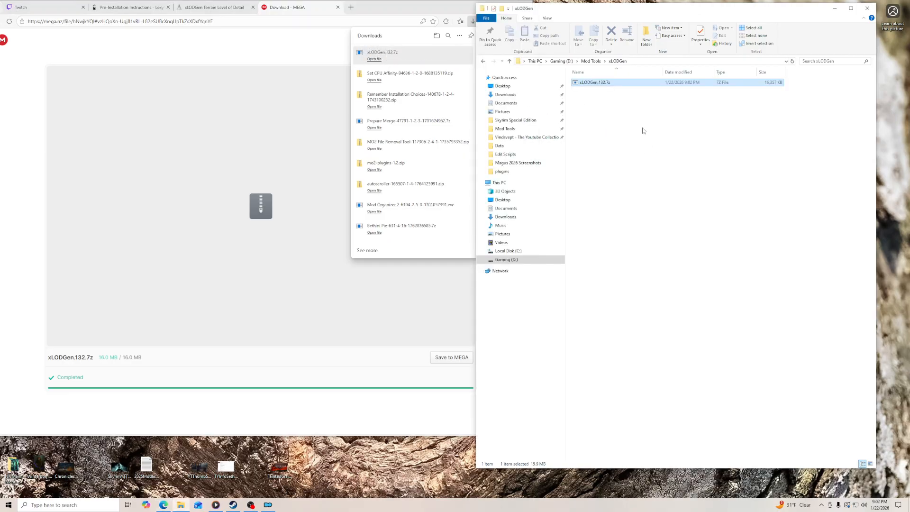
- Extract xLODGen.132.7z in place with 7-Zip, close the download pages, and delete the archive
{"action": "right_click", "coordinate": [612, 83]}
{"action": "mouse_move", "coordinate": [622, 105]}
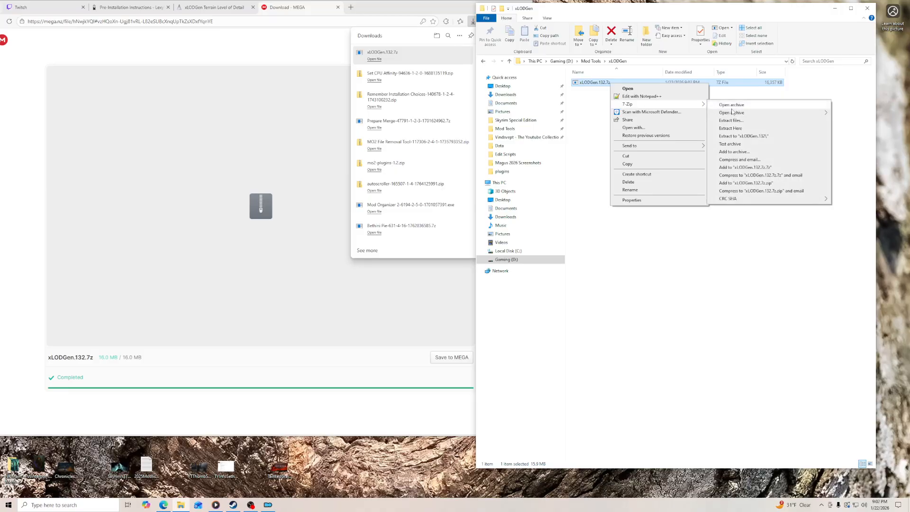
{"action": "left_click", "coordinate": [731, 128]}
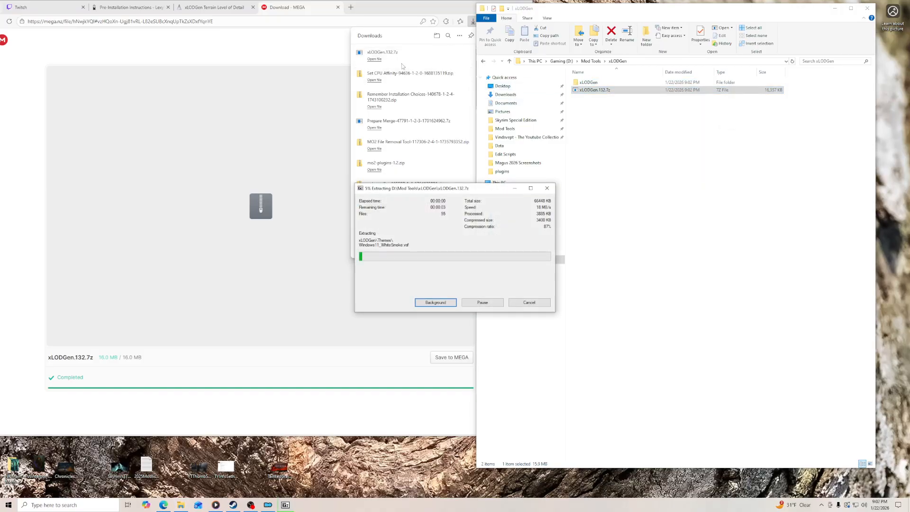
{"action": "left_click", "coordinate": [253, 7]}
{"action": "left_click", "coordinate": [253, 8]}
{"action": "left_click", "coordinate": [658, 160]}
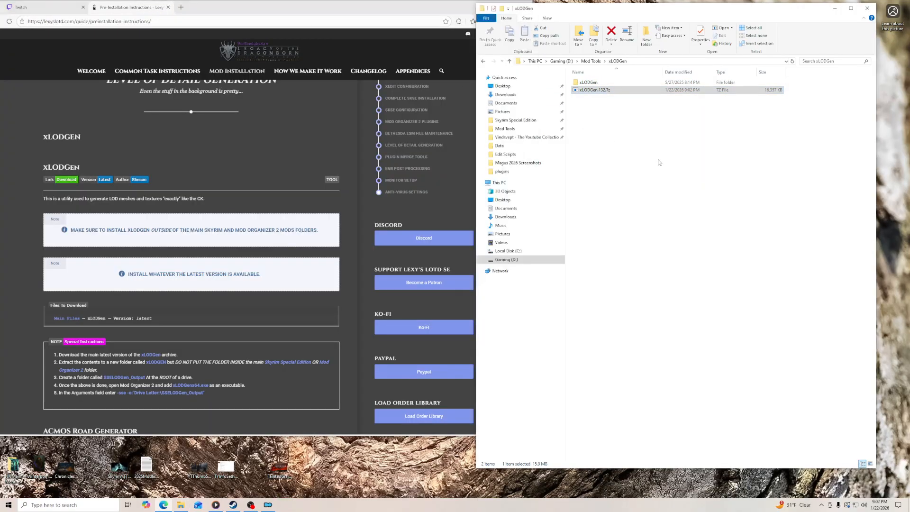
{"action": "right_click", "coordinate": [603, 93]}
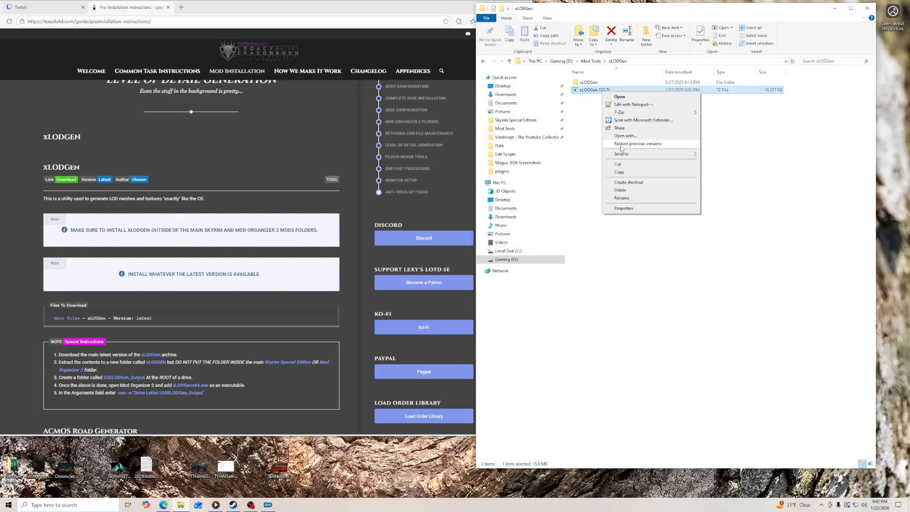
{"action": "left_click", "coordinate": [621, 190]}
- Add xLODGenx64.exe from the extracted xLODGen folder in Mod Tools as a Mod Organizer executable with the argument -sse
{"action": "scroll", "coordinate": [368, 271], "scroll_direction": "down", "scroll_amount": 2}
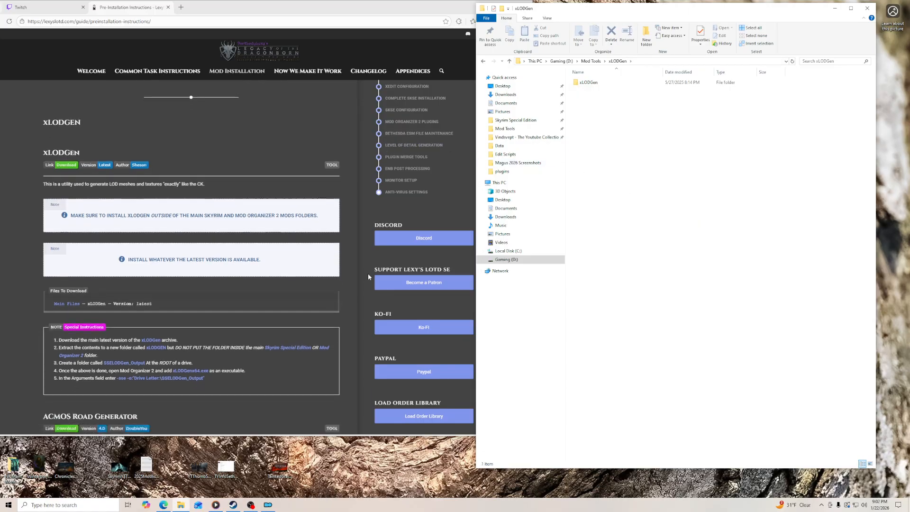
{"action": "left_click", "coordinate": [268, 505]}
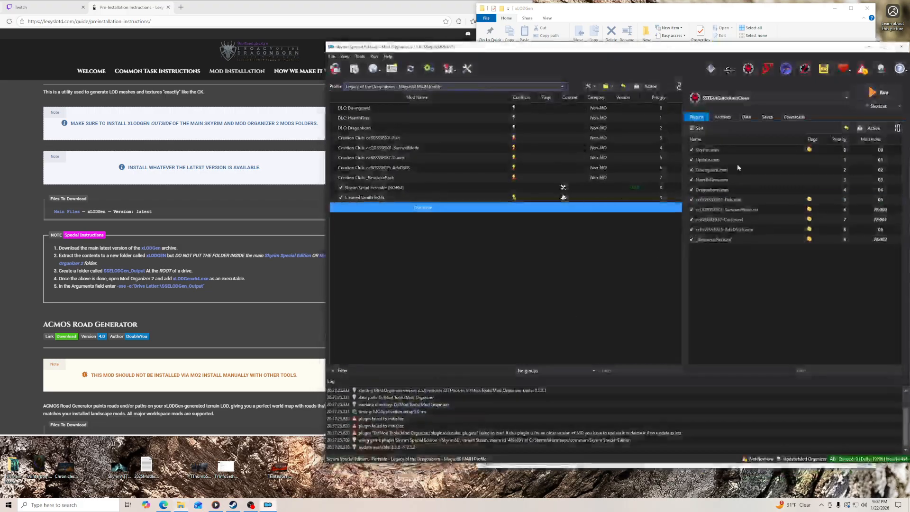
{"action": "left_click", "coordinate": [429, 75]}
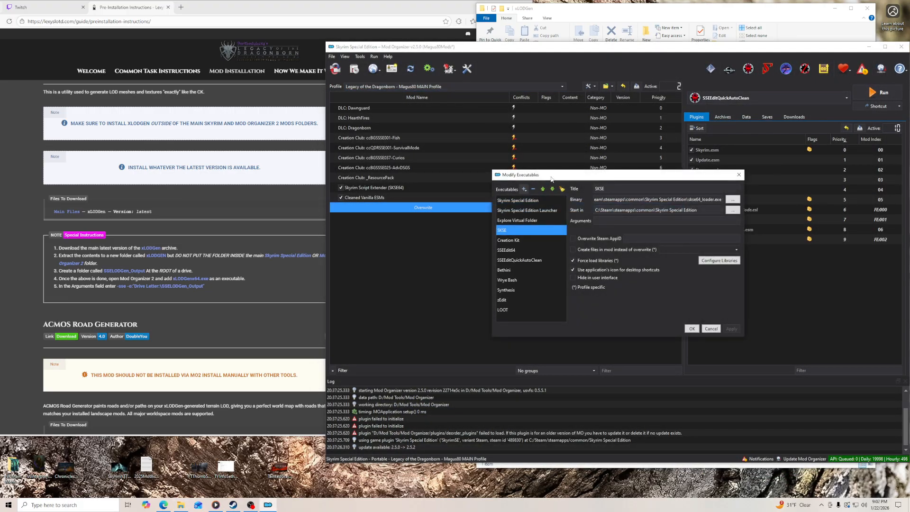
{"action": "left_click", "coordinate": [524, 190]}
{"action": "left_click", "coordinate": [541, 200]}
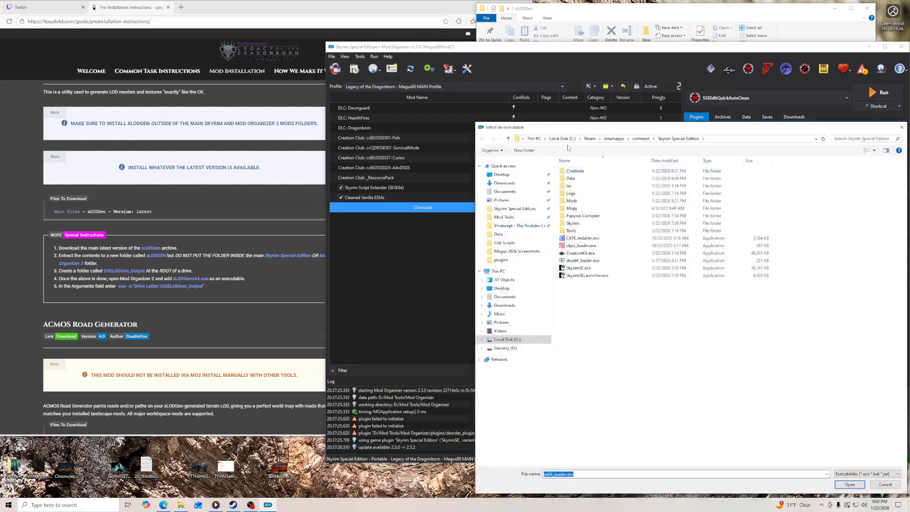
{"action": "left_click", "coordinate": [506, 348]}
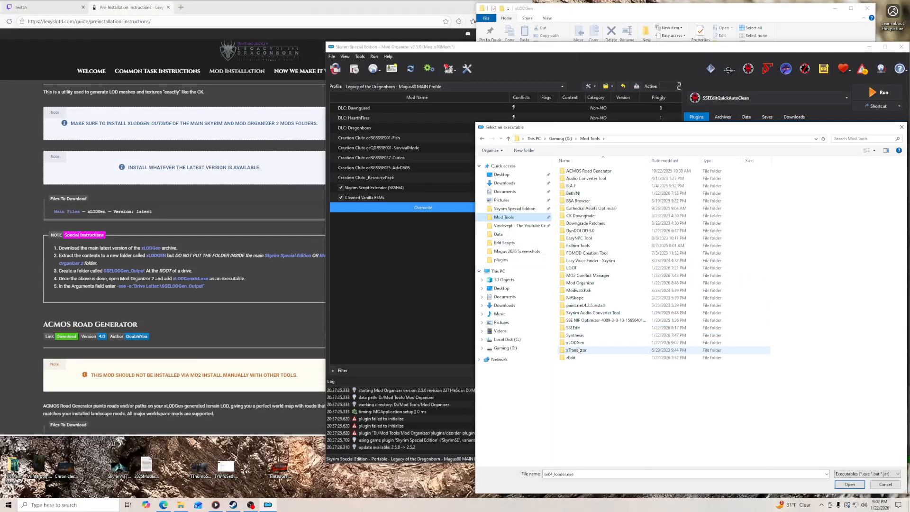
{"action": "double_click", "coordinate": [595, 360]}
{"action": "double_click", "coordinate": [575, 171]}
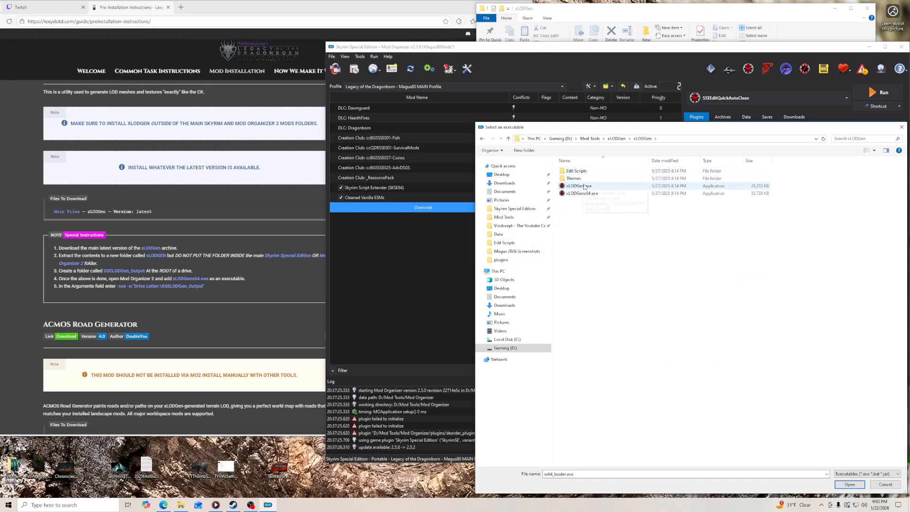
{"action": "left_click", "coordinate": [592, 193]}
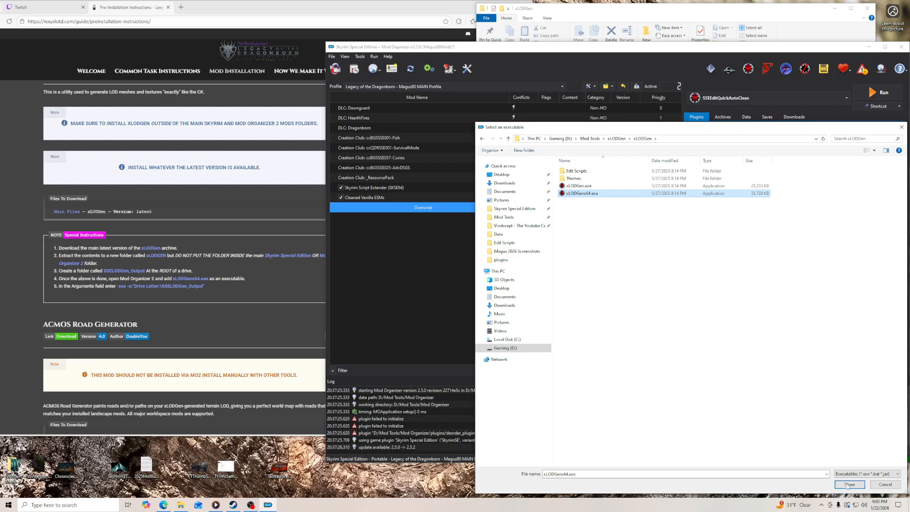
{"action": "left_click", "coordinate": [850, 484]}
{"action": "left_click", "coordinate": [644, 222]}
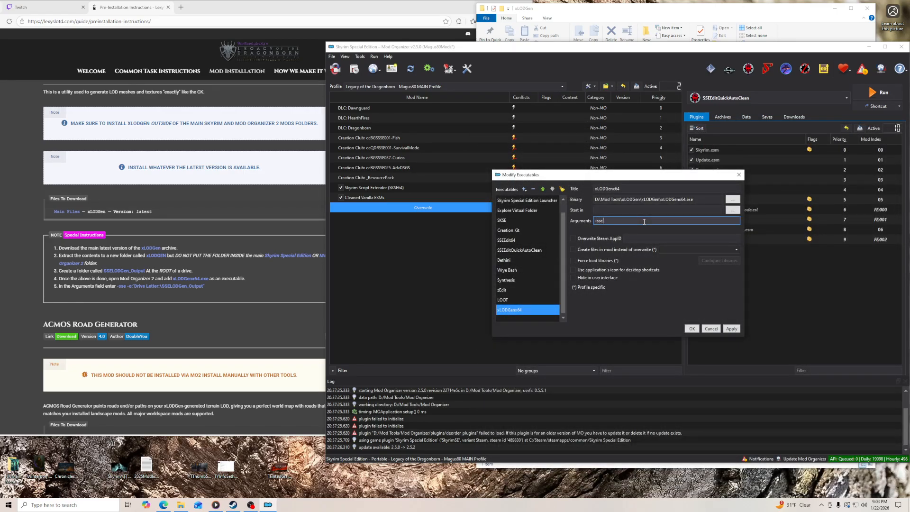
{"action": "left_click", "coordinate": [731, 329]}
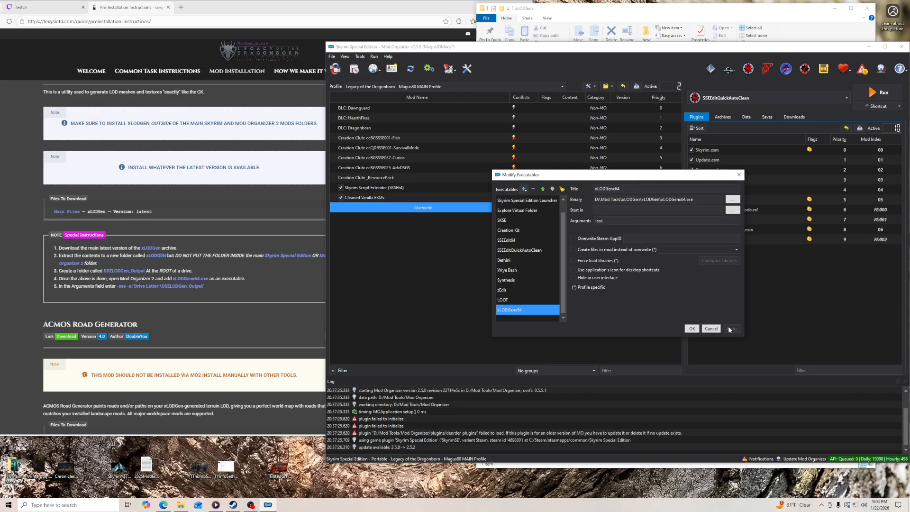
- Copy the path of the SSELODGen_Output folder on the Gaming (D:) drive in File Explorer and close that window
{"action": "left_click", "coordinate": [580, 18]}
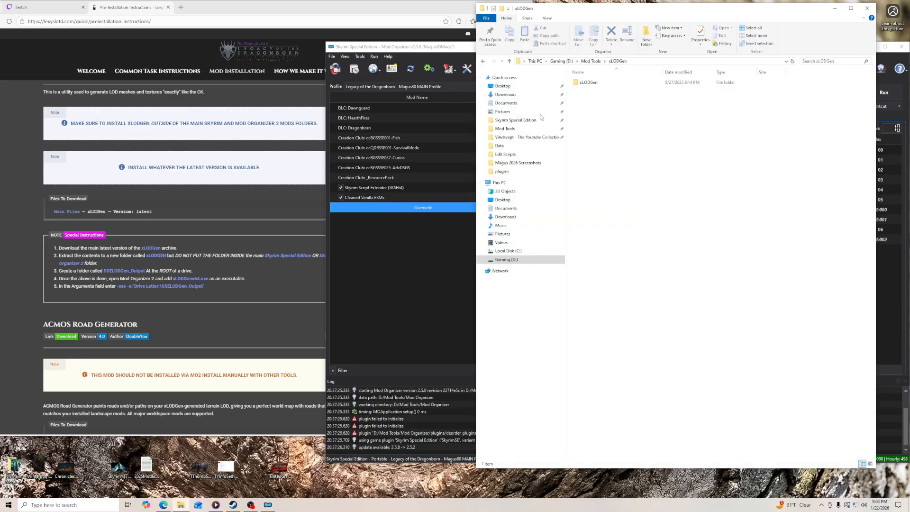
{"action": "left_click", "coordinate": [591, 61]}
{"action": "left_click", "coordinate": [519, 262]}
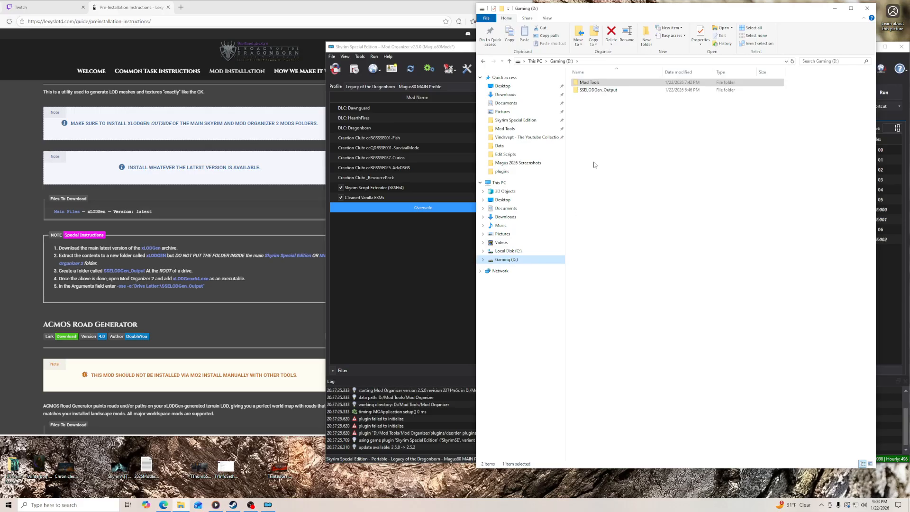
{"action": "double_click", "coordinate": [601, 90]}
{"action": "left_click", "coordinate": [638, 66]}
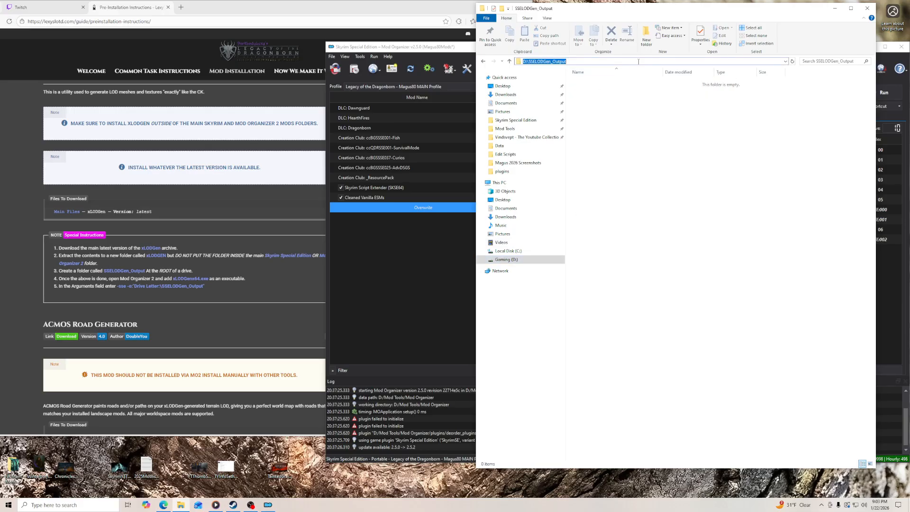
{"action": "right_click", "coordinate": [639, 64]}
{"action": "left_click", "coordinate": [664, 84]}
{"action": "left_click", "coordinate": [867, 8]}
- Append -o:"D:\SSELODGen_Output" to the xLODGenx64 arguments, then save and close the executables settings
{"action": "left_click", "coordinate": [658, 221]}
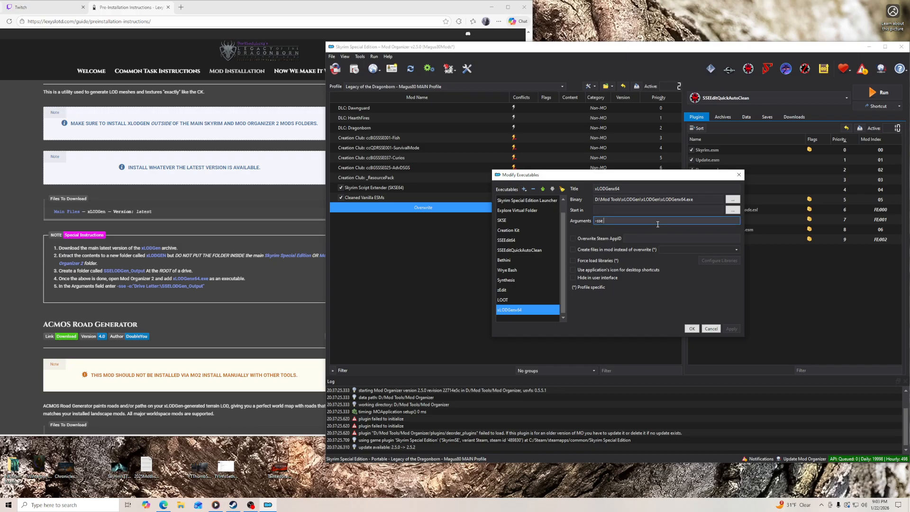
{"action": "type", "text": "-o:\""}
{"action": "key", "text": "ctrl+v"}
{"action": "left_click", "coordinate": [730, 328]}
{"action": "left_click", "coordinate": [692, 330]}
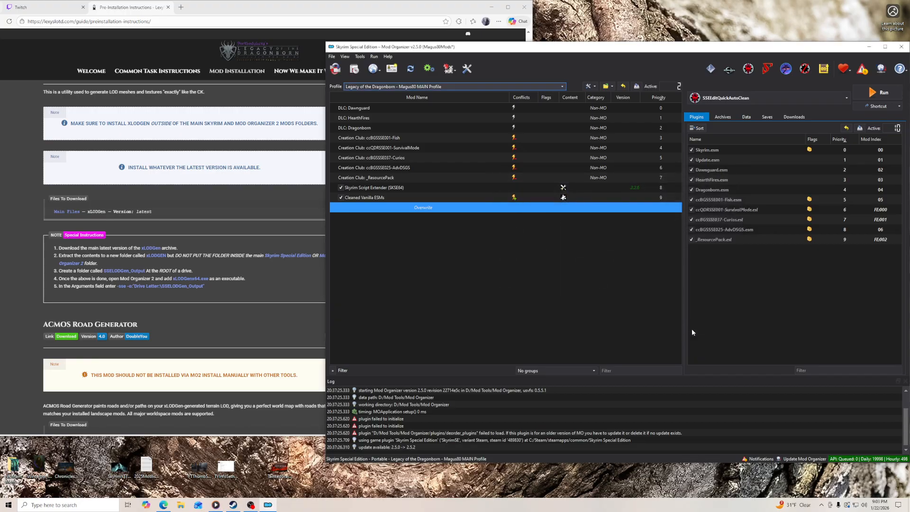
- Go on to the guide's ACMOS Road Generator section and open the Mod Tools ACMOS Road Generator folder in File Explorer
{"action": "scroll", "coordinate": [295, 267], "scroll_direction": "down", "scroll_amount": 3}
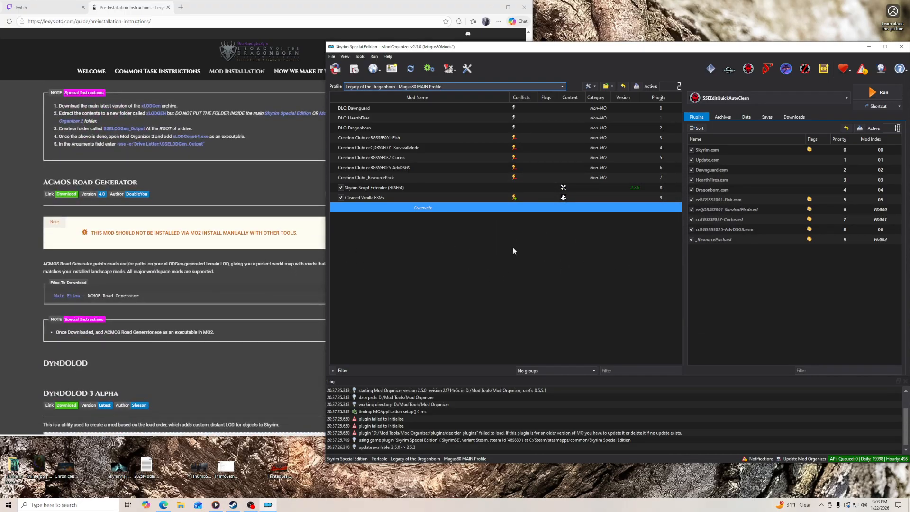
{"action": "left_click", "coordinate": [181, 505]}
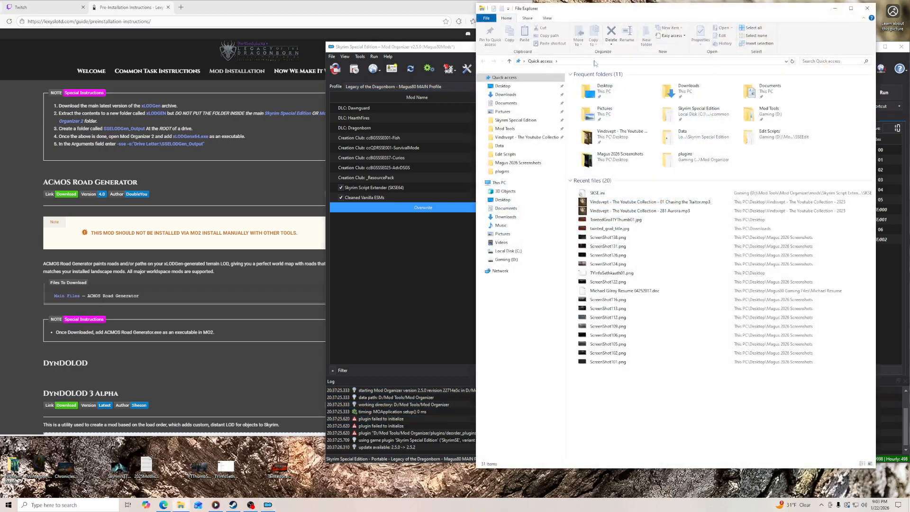
{"action": "left_click", "coordinate": [509, 131]}
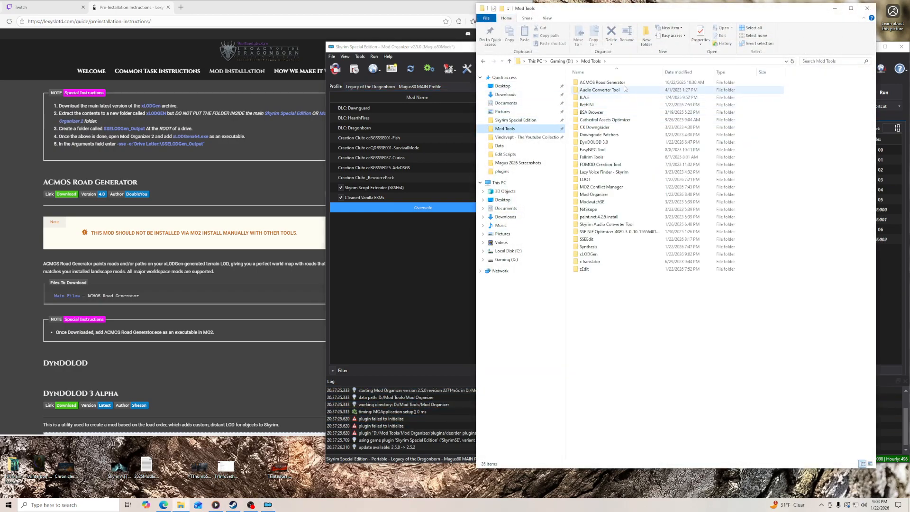
{"action": "double_click", "coordinate": [601, 83]}
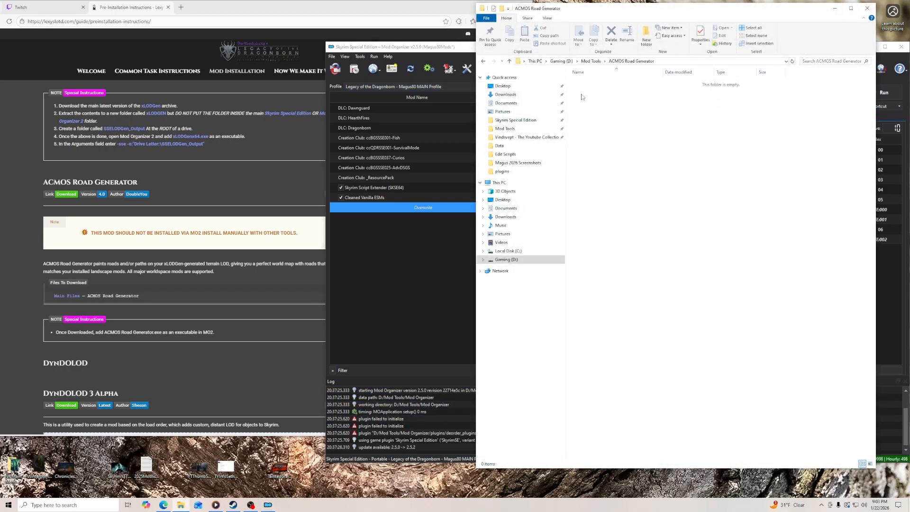
- Download the ACMOS Road Generator main file from Nexus Mods through the guide's link and put the archive in the ACMOS Road Generator folder
{"action": "left_click", "coordinate": [65, 195]}
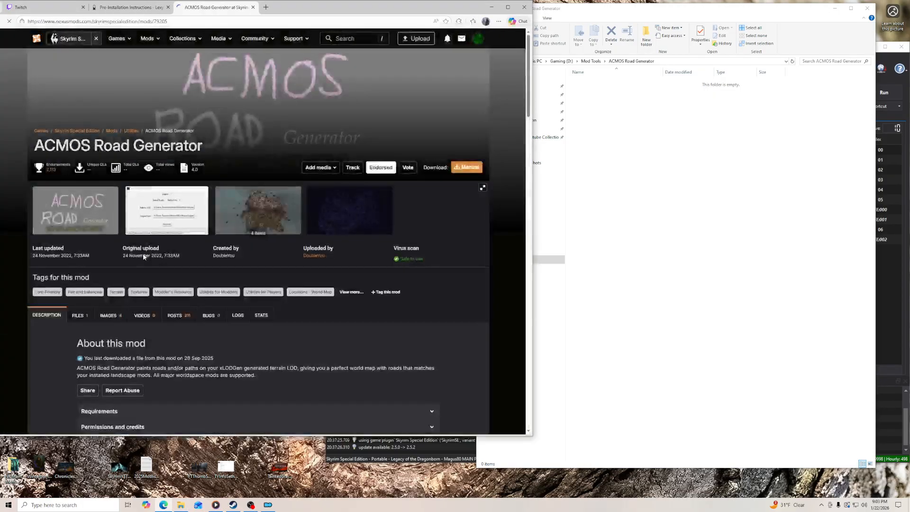
{"action": "left_click", "coordinate": [78, 316]}
{"action": "scroll", "coordinate": [72, 351], "scroll_direction": "down", "scroll_amount": 3}
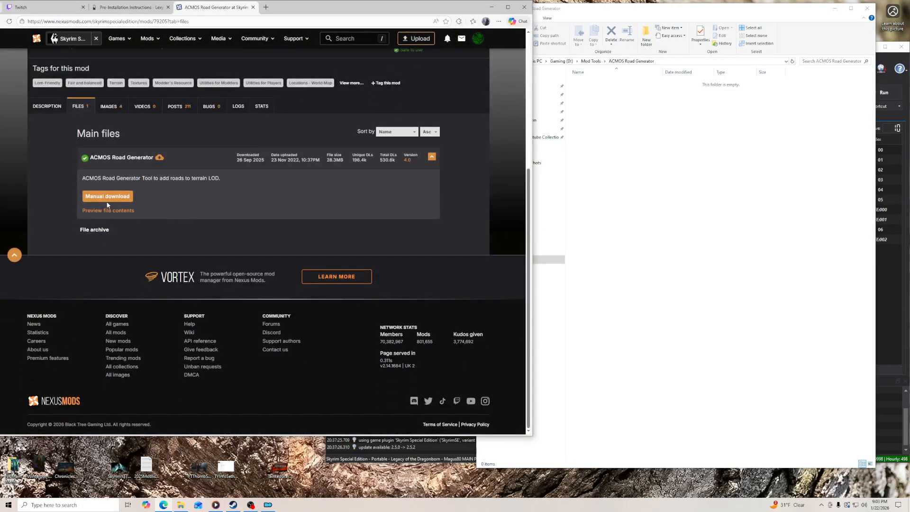
{"action": "left_click", "coordinate": [107, 196]}
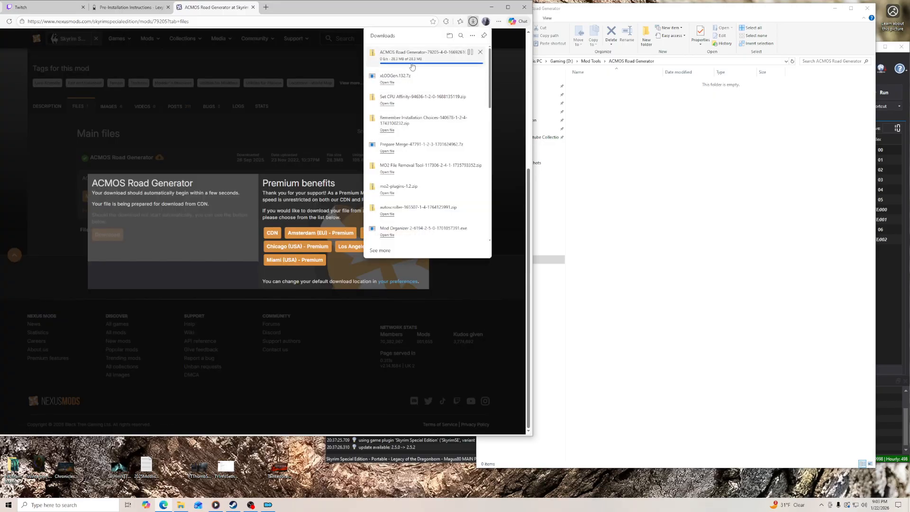
{"action": "left_click_drag", "start_coordinate": [403, 55], "coordinate": [659, 141]}
- Extract the ACMOS Road Generator archive in place with 7-Zip and delete the archive
{"action": "right_click", "coordinate": [633, 84]}
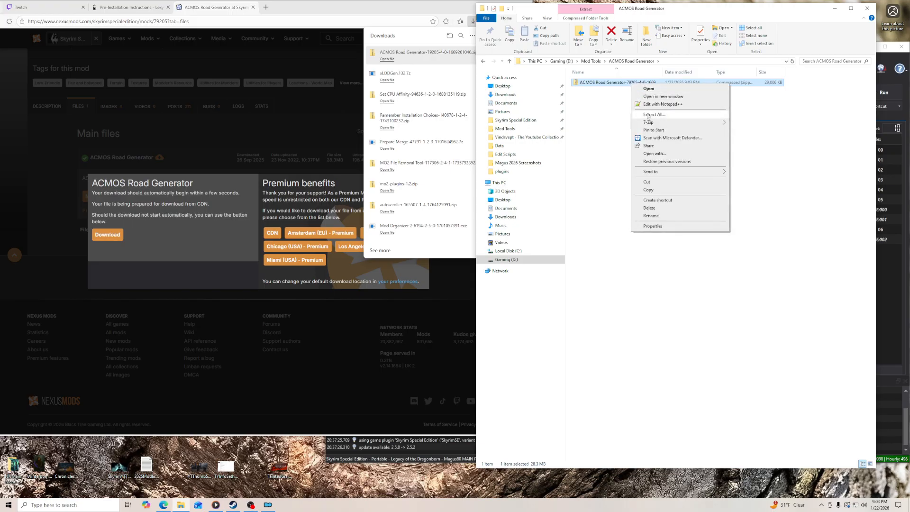
{"action": "mouse_move", "coordinate": [653, 123]}
{"action": "left_click", "coordinate": [579, 149]}
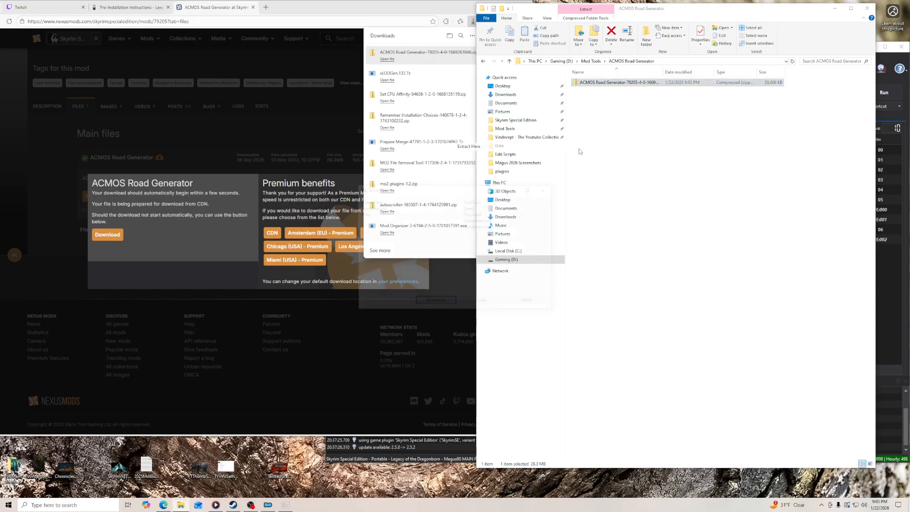
{"action": "left_click", "coordinate": [655, 194]}
{"action": "right_click", "coordinate": [634, 105]}
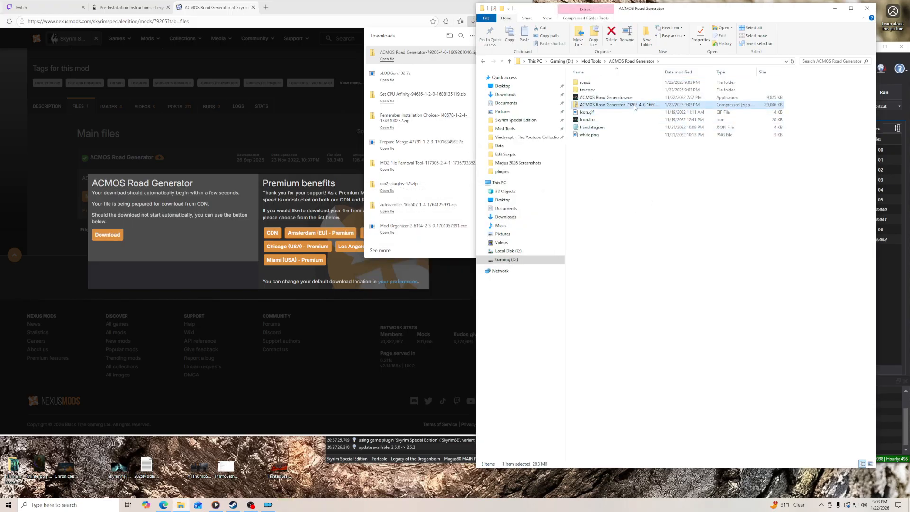
{"action": "left_click", "coordinate": [653, 230]}
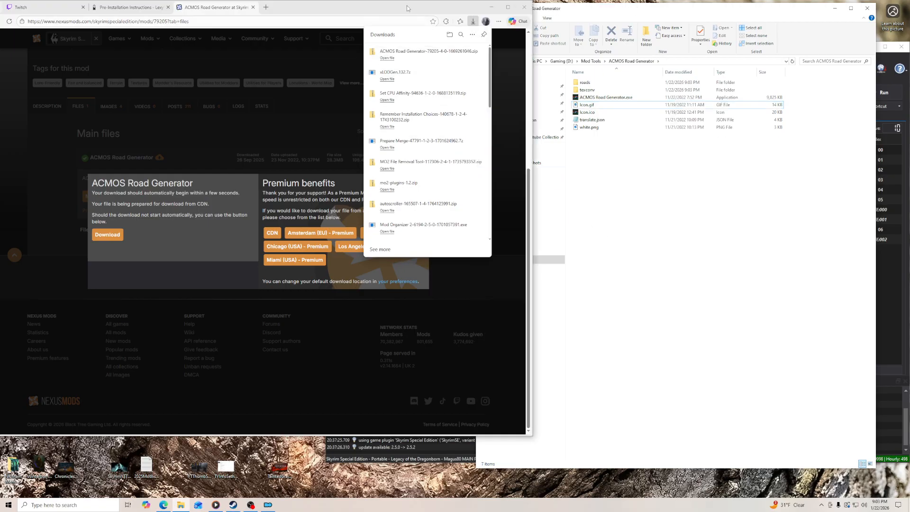
- Minimize File Explorer and add ACMOS Road Generator.exe from its Mod Tools folder as an executable in Mod Organizer
{"action": "left_click", "coordinate": [835, 8]}
{"action": "left_click", "coordinate": [629, 67]}
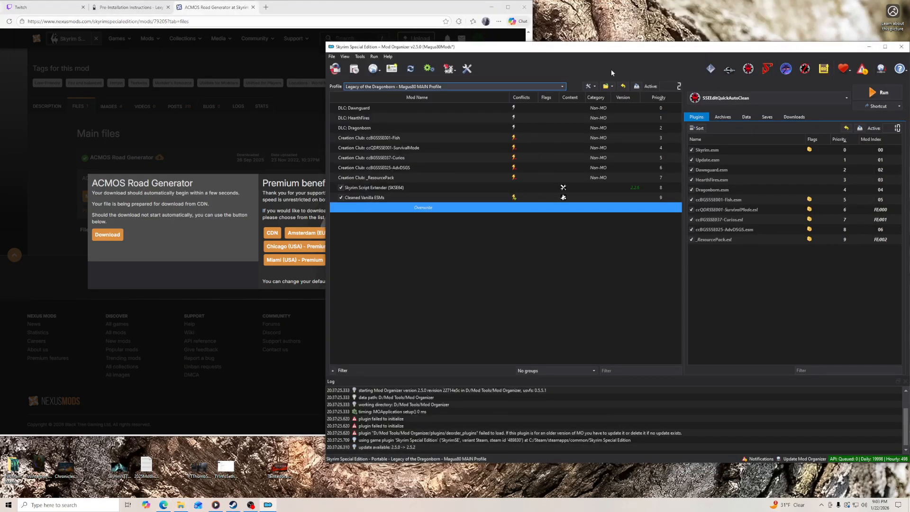
{"action": "left_click", "coordinate": [429, 70]}
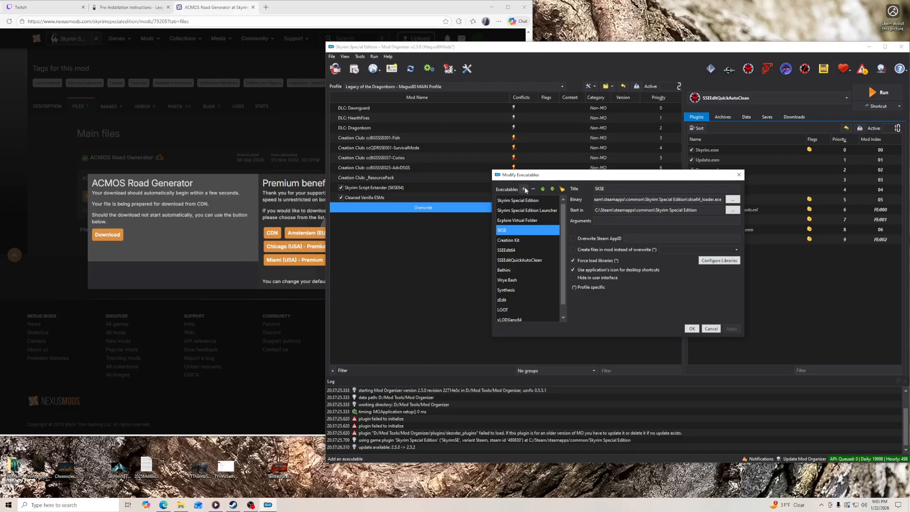
{"action": "left_click_drag", "start_coordinate": [548, 172], "coordinate": [555, 121]}
{"action": "left_click", "coordinate": [524, 137]}
{"action": "left_click", "coordinate": [530, 148]}
{"action": "left_click", "coordinate": [505, 218]}
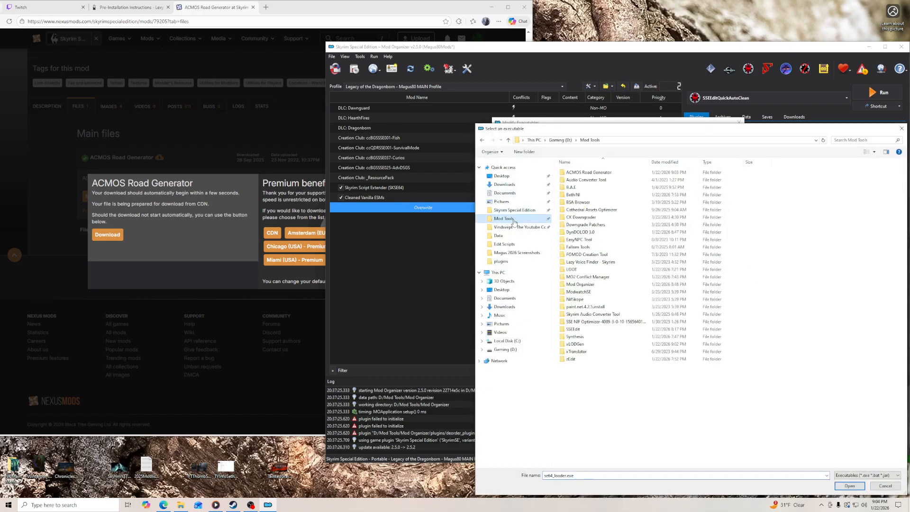
{"action": "double_click", "coordinate": [583, 173]}
{"action": "left_click", "coordinate": [586, 191]}
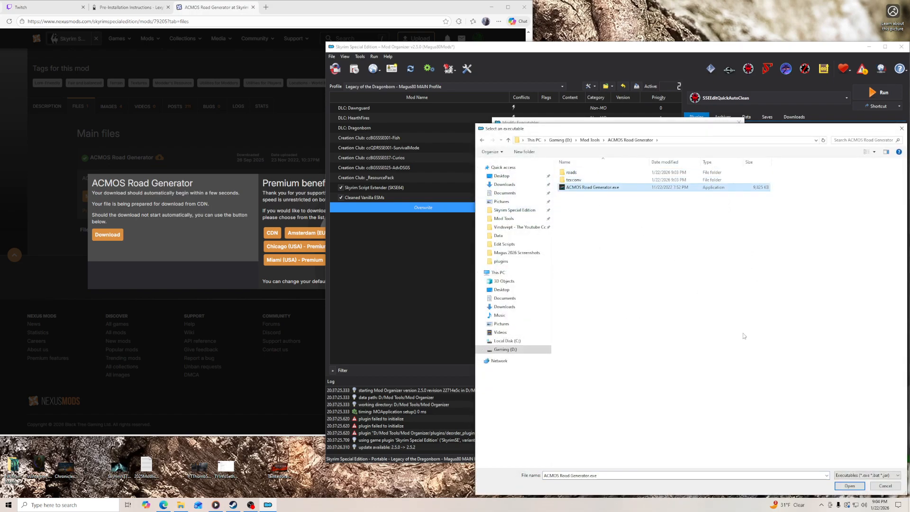
{"action": "left_click", "coordinate": [849, 486]}
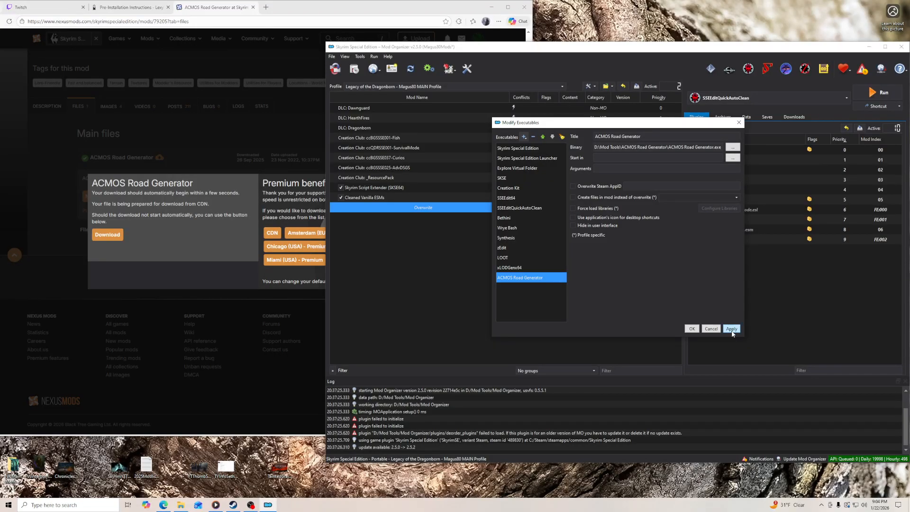
{"action": "left_click", "coordinate": [693, 329]}
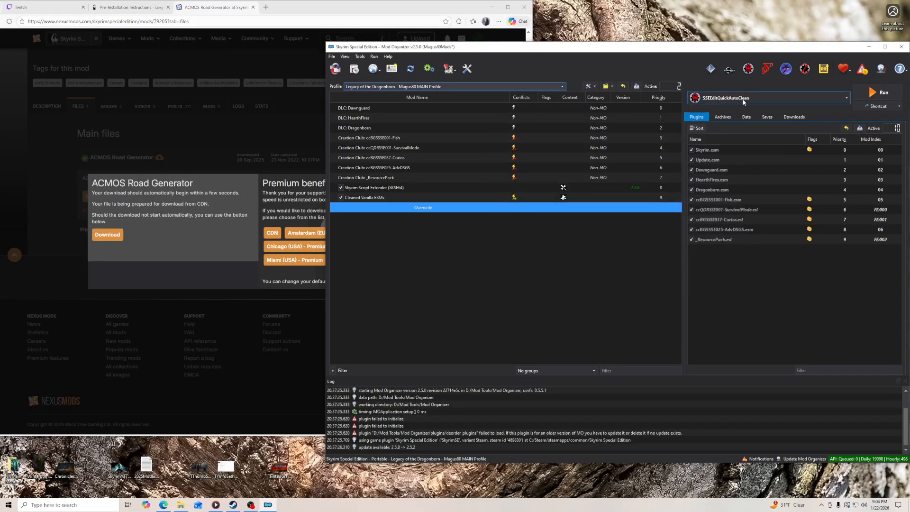
- Check Mod Organizer's list of runnable executables and close the ACMOS Road Generator download page to return to the guide
{"action": "left_click", "coordinate": [822, 96]}
{"action": "scroll", "coordinate": [758, 213], "scroll_direction": "down", "scroll_amount": 1}
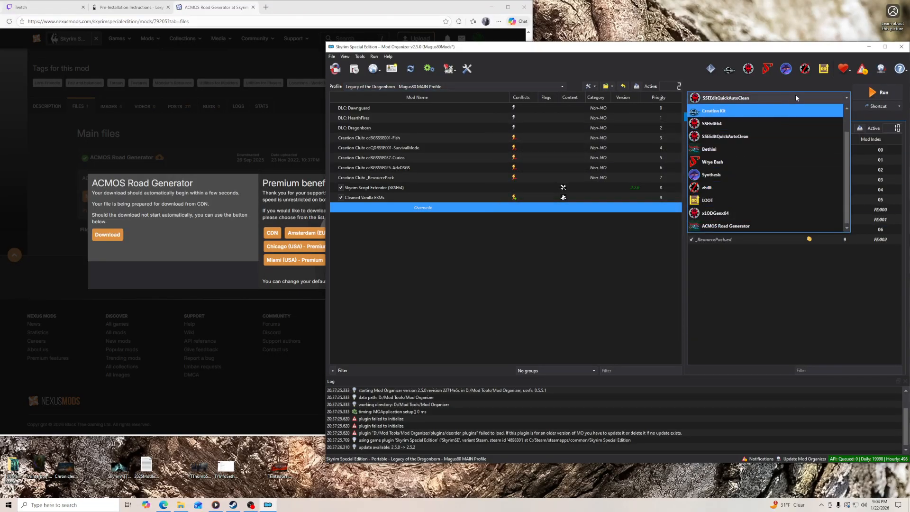
{"action": "left_click", "coordinate": [234, 193]}
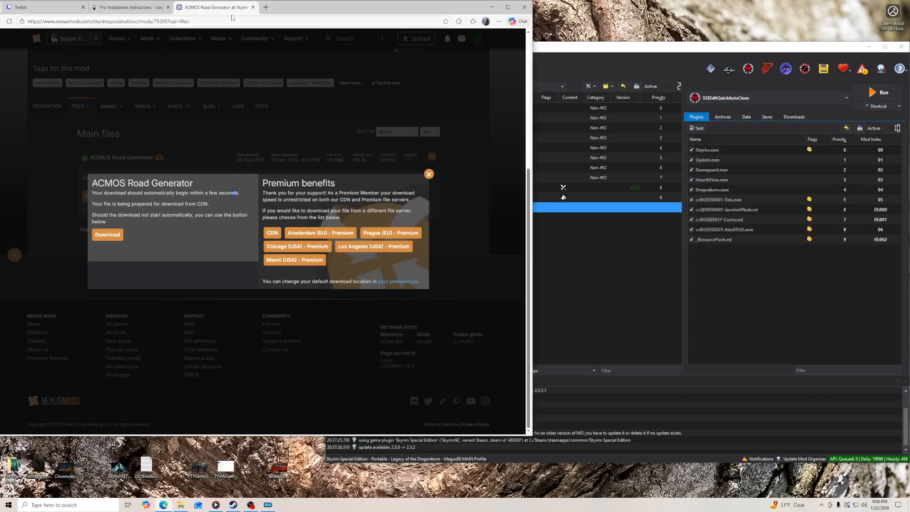
{"action": "left_click", "coordinate": [253, 7]}
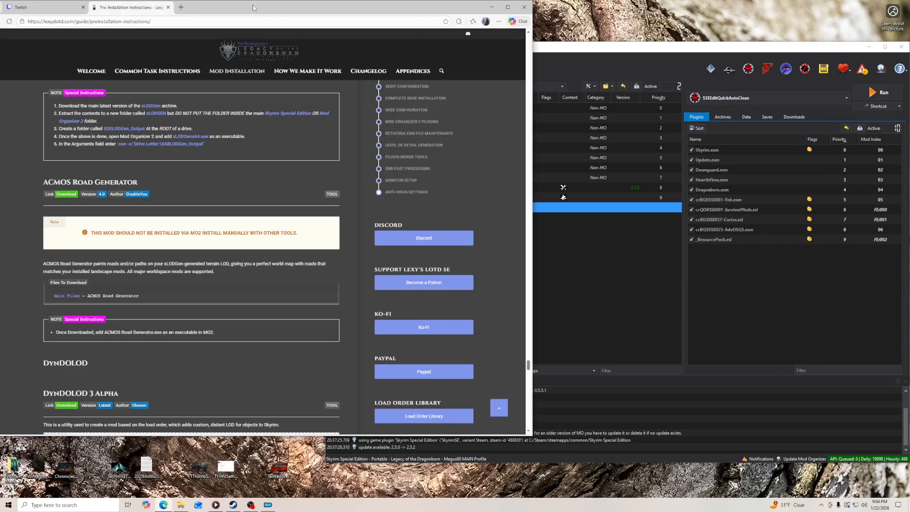
{"action": "left_click", "coordinate": [768, 98]}
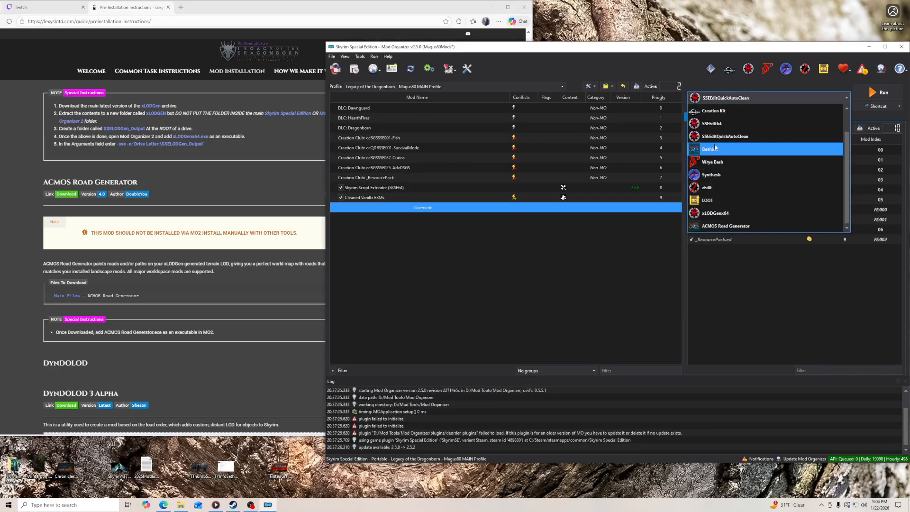
- Close the executables list, find the guide's DynDOLOD section, and open the DynDOLOD 3.0 folder inside Mod Tools in File Explorer
{"action": "left_click", "coordinate": [659, 53]}
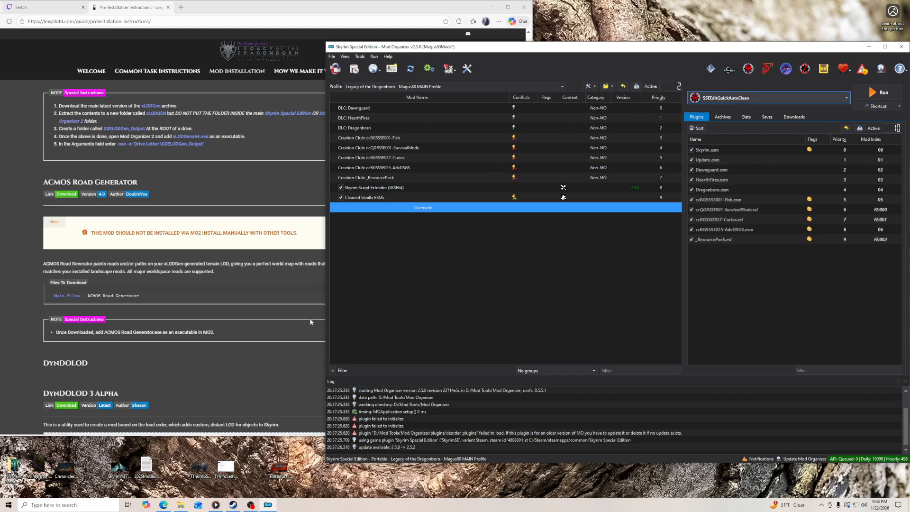
{"action": "scroll", "coordinate": [266, 279], "scroll_direction": "down", "scroll_amount": 5}
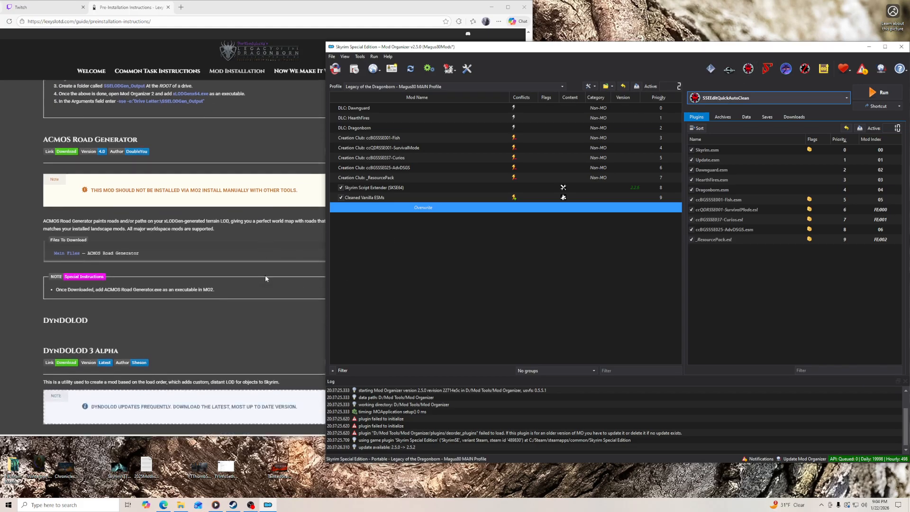
{"action": "left_click", "coordinate": [181, 506]}
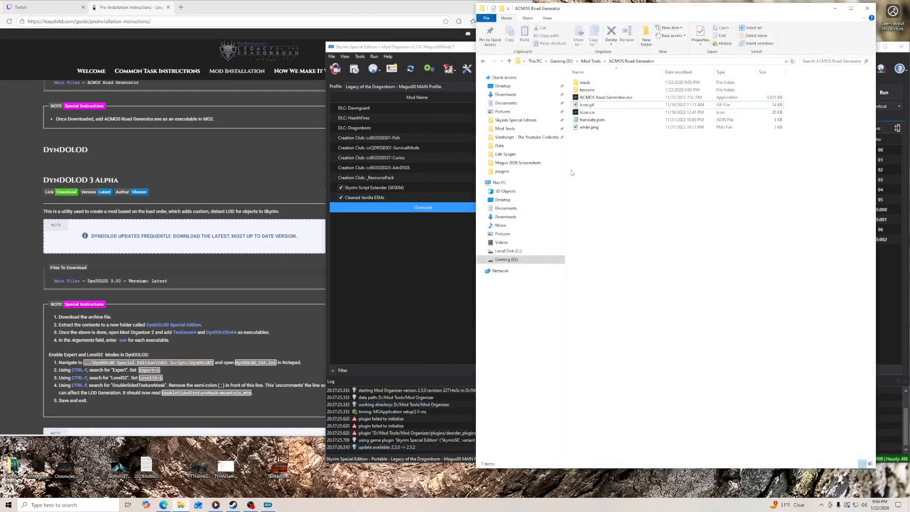
{"action": "left_click", "coordinate": [505, 128]}
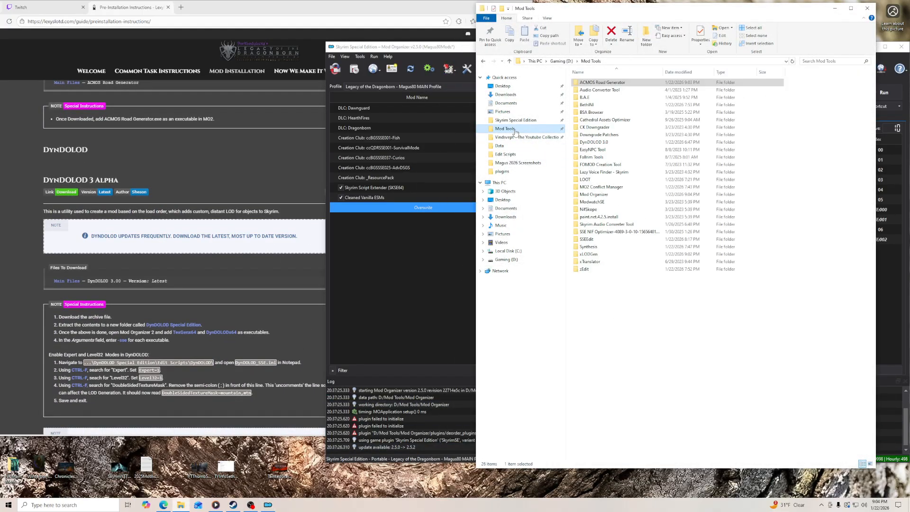
{"action": "double_click", "coordinate": [597, 142]}
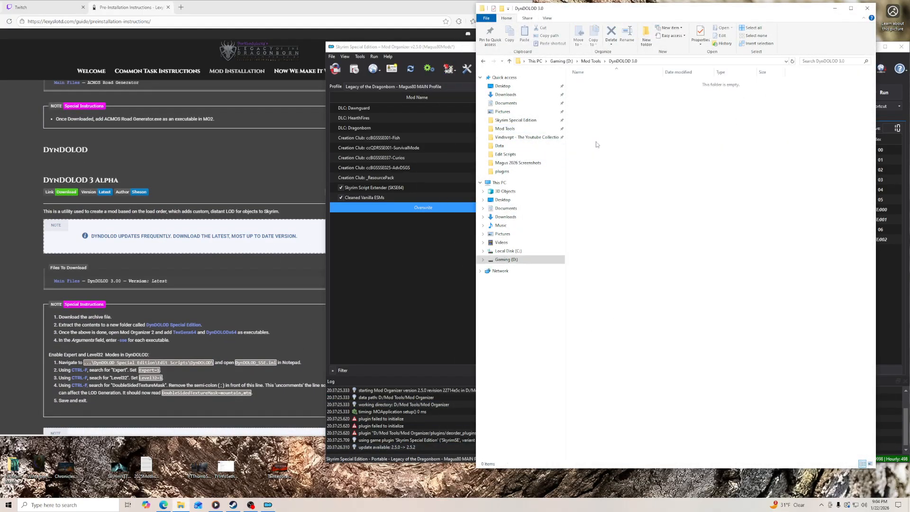
- Download the DynDOLOD 3.00 main file from Nexus Mods through the guide's DynDOLOD 3 Alpha link
{"action": "left_click", "coordinate": [66, 193]}
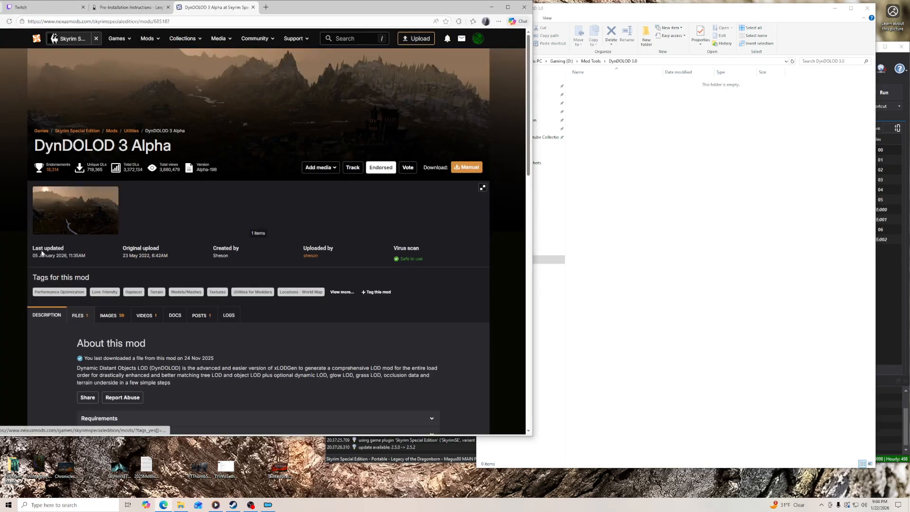
{"action": "scroll", "coordinate": [74, 318], "scroll_direction": "down", "scroll_amount": 2}
{"action": "left_click", "coordinate": [80, 212]}
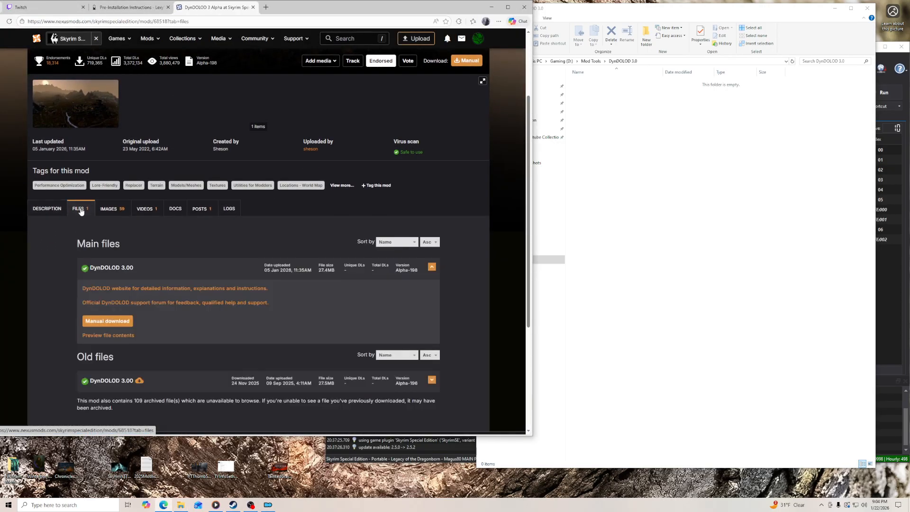
{"action": "left_click", "coordinate": [101, 321]}
{"action": "left_click", "coordinate": [121, 194]}
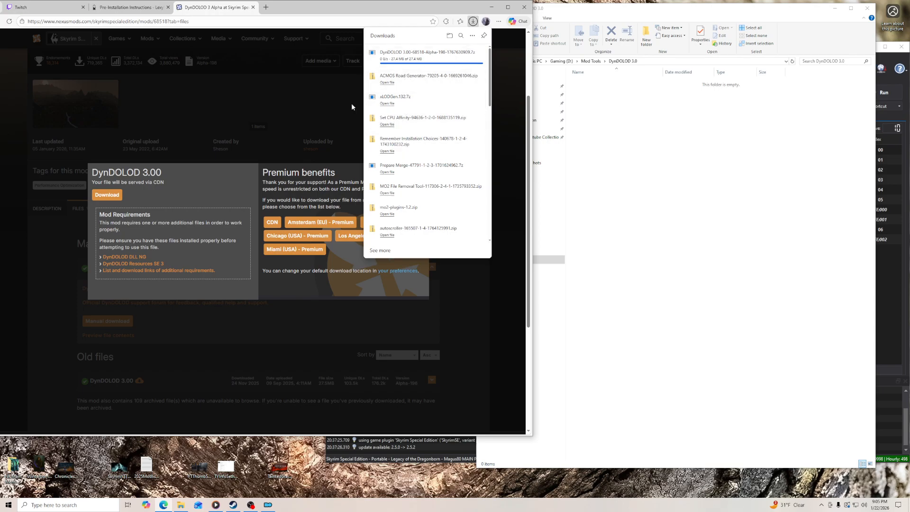
- Close the Nexus Mods page and put the downloaded DynDOLOD archive in the DynDOLOD 3.0 folder
{"action": "left_click", "coordinate": [253, 7]}
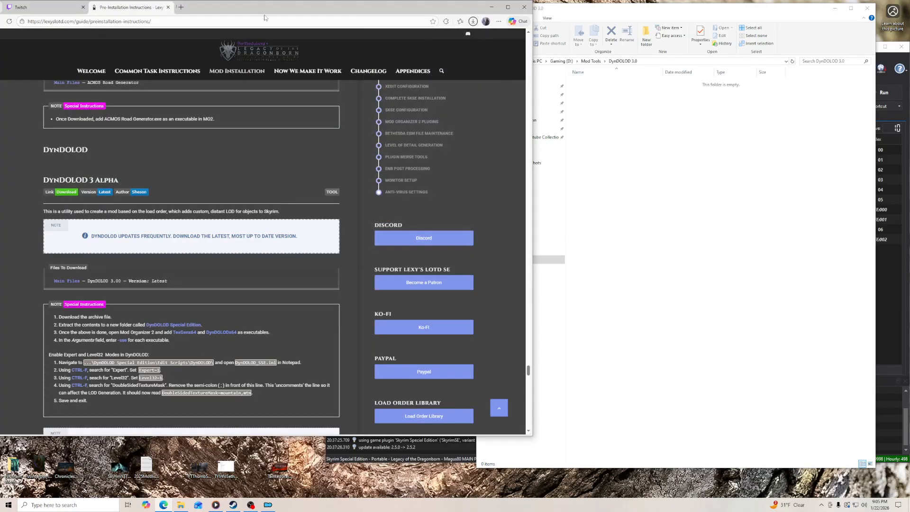
{"action": "scroll", "coordinate": [462, 32], "scroll_direction": "down", "scroll_amount": 2}
{"action": "left_click", "coordinate": [475, 21]}
{"action": "left_click_drag", "start_coordinate": [394, 54], "coordinate": [617, 93]}
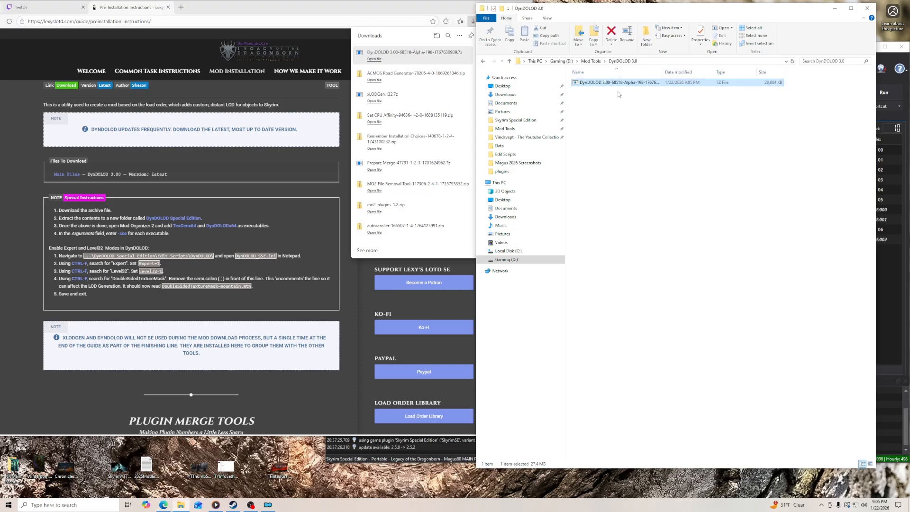
- Extract the DynDOLOD archive in place with 7-Zip and delete the archive
{"action": "right_click", "coordinate": [612, 82]}
{"action": "mouse_move", "coordinate": [673, 101]}
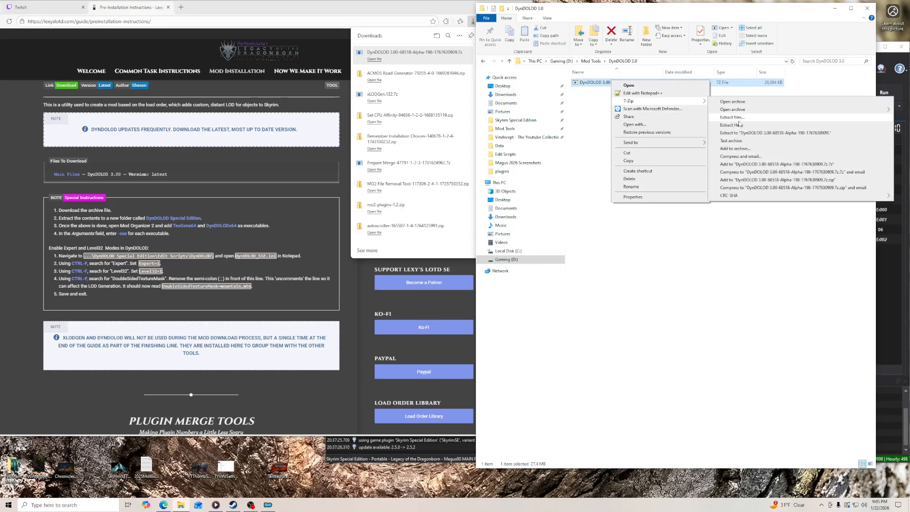
{"action": "left_click", "coordinate": [739, 120]}
{"action": "key", "text": "Return"}
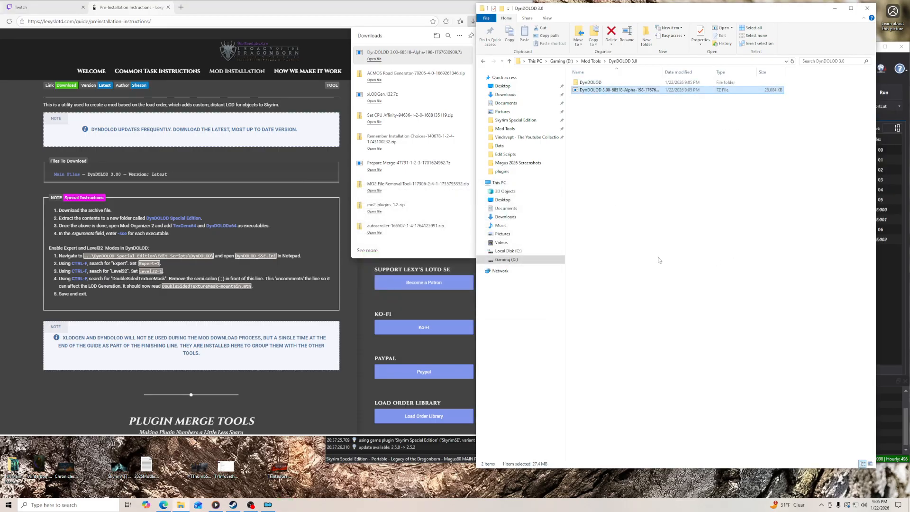
{"action": "left_click", "coordinate": [658, 261]}
{"action": "right_click", "coordinate": [633, 90]}
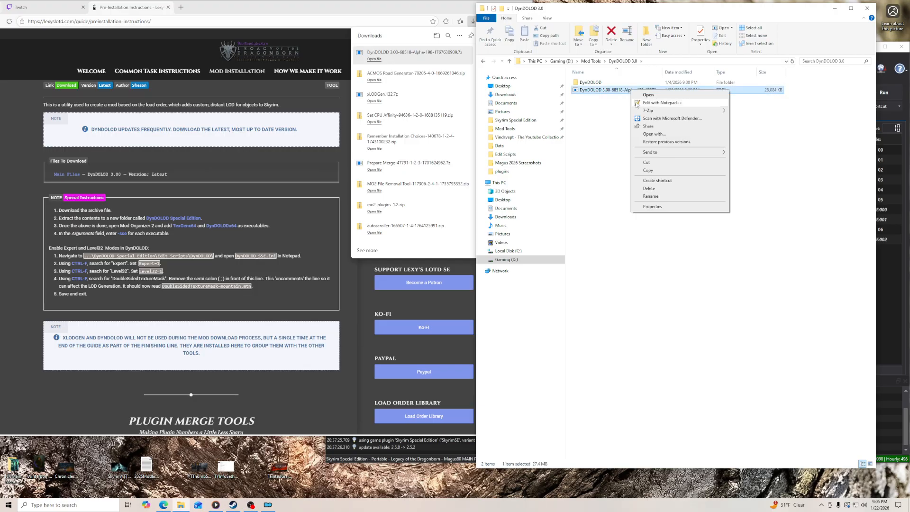
{"action": "left_click", "coordinate": [662, 190]}
- Open DynDOLOD_SSE.ini from the extracted DynDOLOD\Edit Scripts\DynDOLOD folder in Notepad++
{"action": "double_click", "coordinate": [600, 84]}
{"action": "double_click", "coordinate": [599, 90]}
{"action": "double_click", "coordinate": [592, 83]}
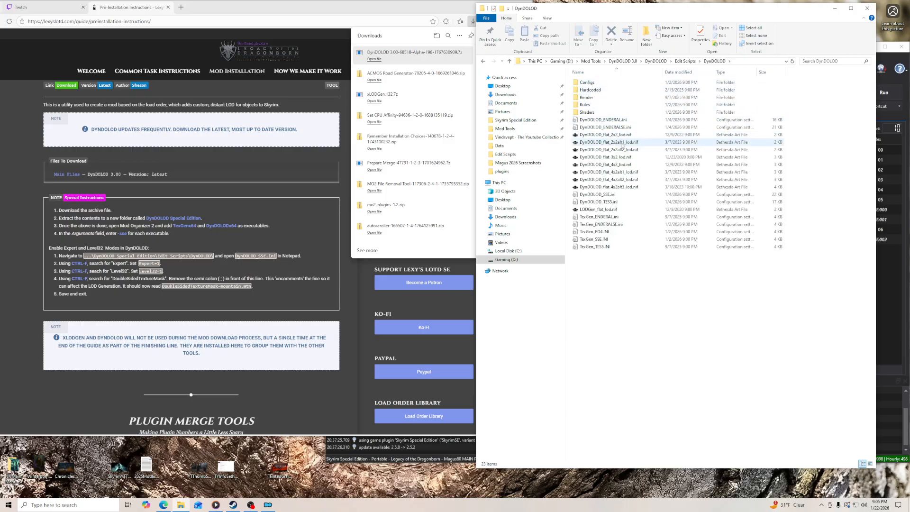
{"action": "right_click", "coordinate": [619, 194]}
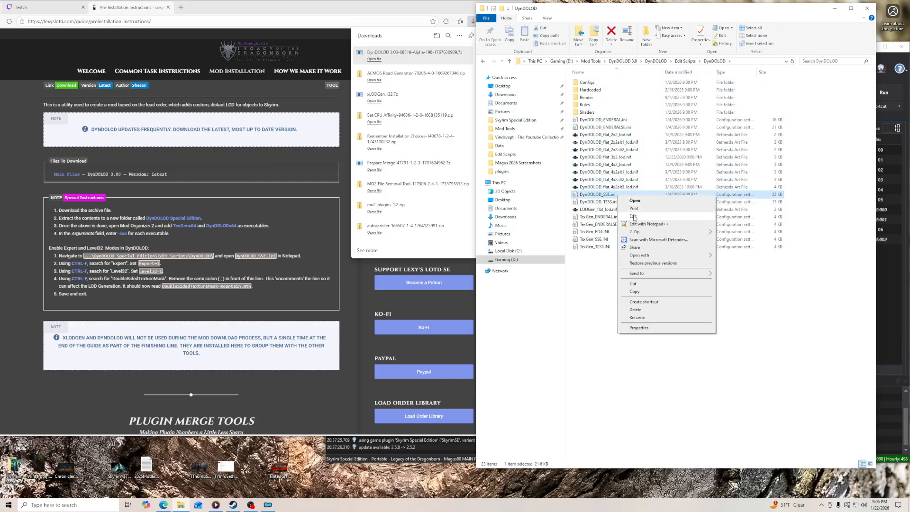
{"action": "left_click", "coordinate": [649, 224]}
{"action": "left_click_drag", "start_coordinate": [535, 30], "coordinate": [533, 4]}
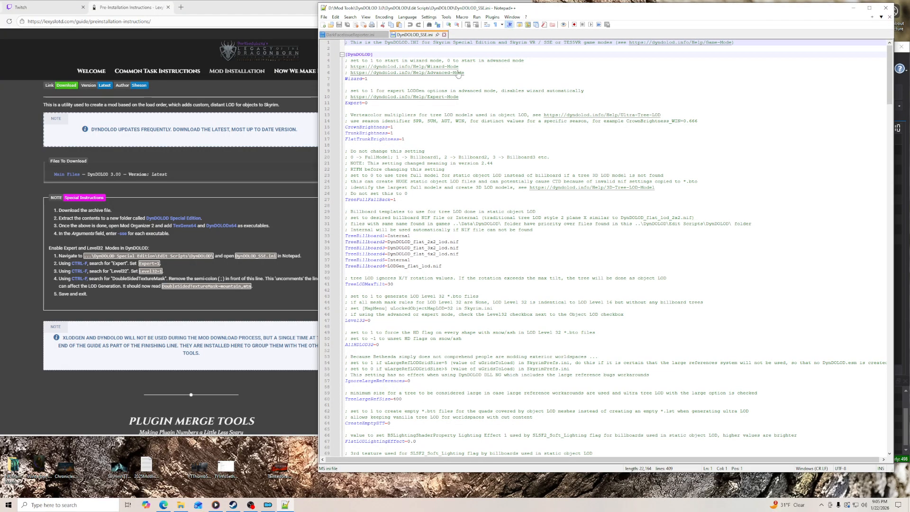
- Set Expert to 1 in DynDOLOD_SSE.ini
{"action": "left_click", "coordinate": [373, 104]}
{"action": "key", "text": "BackSpace"}
{"action": "type", "text": "1"}
- Set Level32 to 1 in DynDOLOD_SSE.ini
{"action": "key", "text": "Down"}
{"action": "key", "text": "Down"}
{"action": "key", "text": "Down"}
{"action": "key", "text": "Down"}
{"action": "key", "text": "Down"}
{"action": "key", "text": "Down"}
{"action": "key", "text": "Down"}
{"action": "key", "text": "Down"}
{"action": "key", "text": "Down"}
{"action": "key", "text": "Down"}
{"action": "key", "text": "Down"}
{"action": "key", "text": "Down"}
{"action": "key", "text": "Down"}
{"action": "key", "text": "Down"}
{"action": "key", "text": "Down"}
{"action": "key", "text": "Down"}
{"action": "key", "text": "Down"}
{"action": "key", "text": "Down"}
{"action": "key", "text": "Down"}
{"action": "key", "text": "Down"}
{"action": "key", "text": "Down"}
{"action": "key", "text": "Down"}
{"action": "key", "text": "Down"}
{"action": "key", "text": "Down"}
{"action": "key", "text": "Down"}
{"action": "key", "text": "Down"}
{"action": "key", "text": "Down"}
{"action": "key", "text": "Down"}
{"action": "key", "text": "Down"}
{"action": "key", "text": "Down"}
{"action": "key", "text": "Down"}
{"action": "key", "text": "Down"}
{"action": "key", "text": "Down"}
{"action": "key", "text": "Down"}
{"action": "key", "text": "Down"}
{"action": "key", "text": "Down"}
{"action": "key", "text": "Down"}
{"action": "key", "text": "Down"}
{"action": "key", "text": "Up"}
{"action": "key", "text": "Up"}
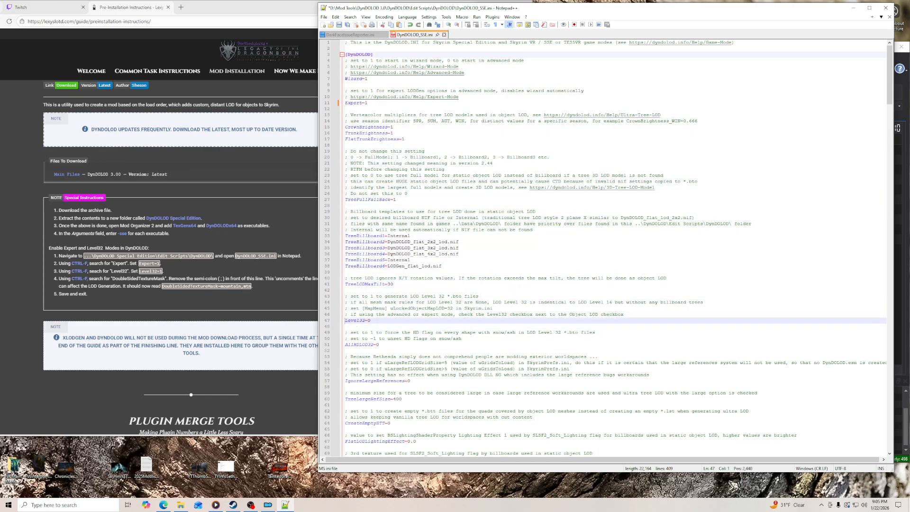
{"action": "key", "text": "End"}
{"action": "key", "text": "BackSpace"}
{"action": "type", "text": "1"}
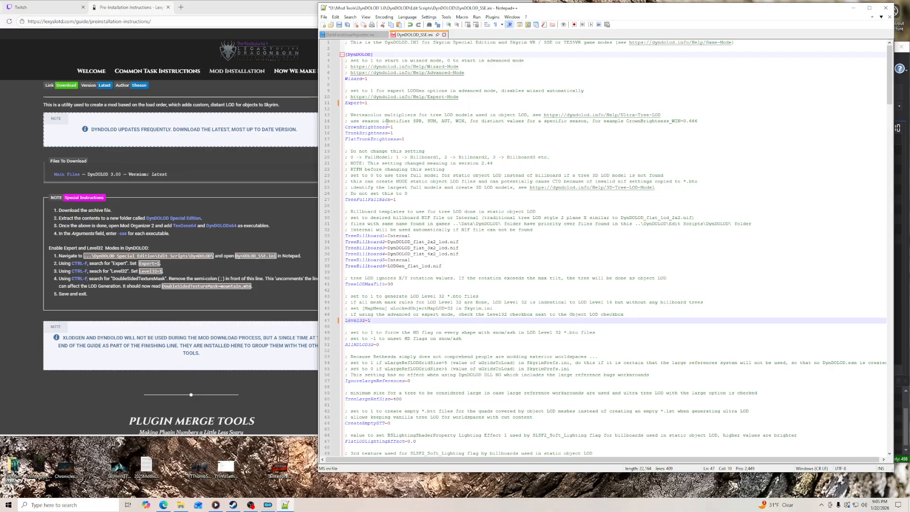
- Find "doublesidedtexturemask" in the file and remove the semicolon in front of the DoubleSidedTextureMask=mountain,mtn line
{"action": "key", "text": "ctrl+f"}
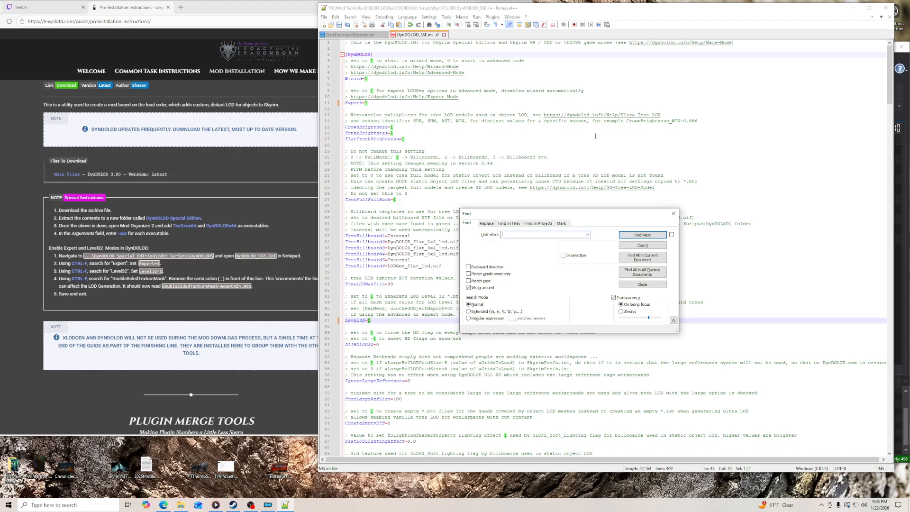
{"action": "type", "text": "doublesidedtexturema"}
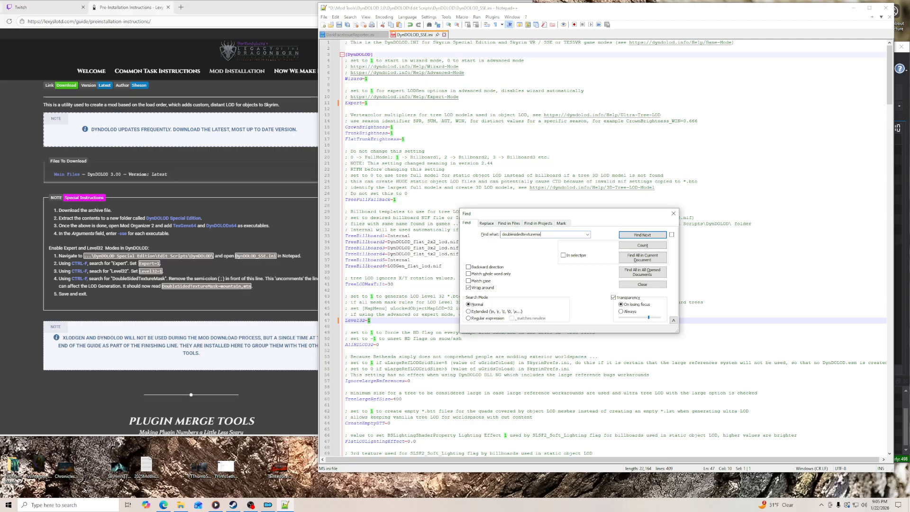
{"action": "type", "text": "sk"}
{"action": "key", "text": "Return"}
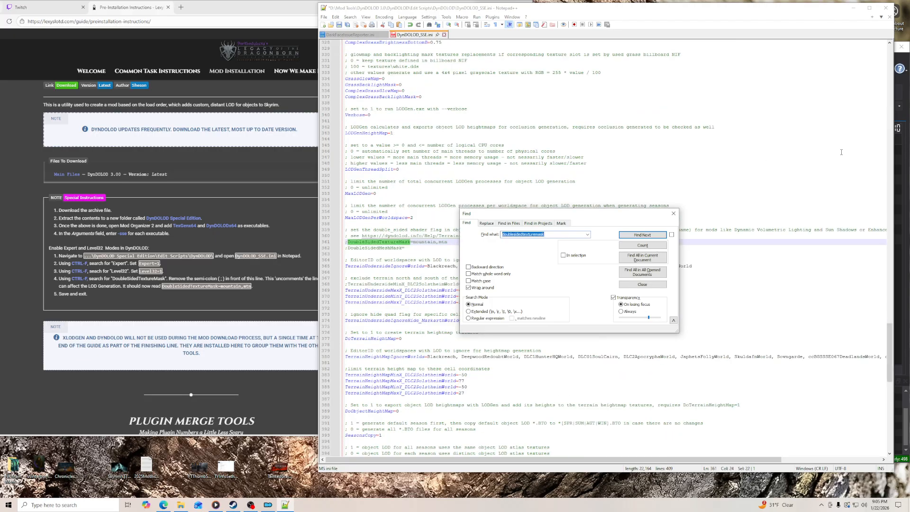
{"action": "left_click", "coordinate": [674, 213]}
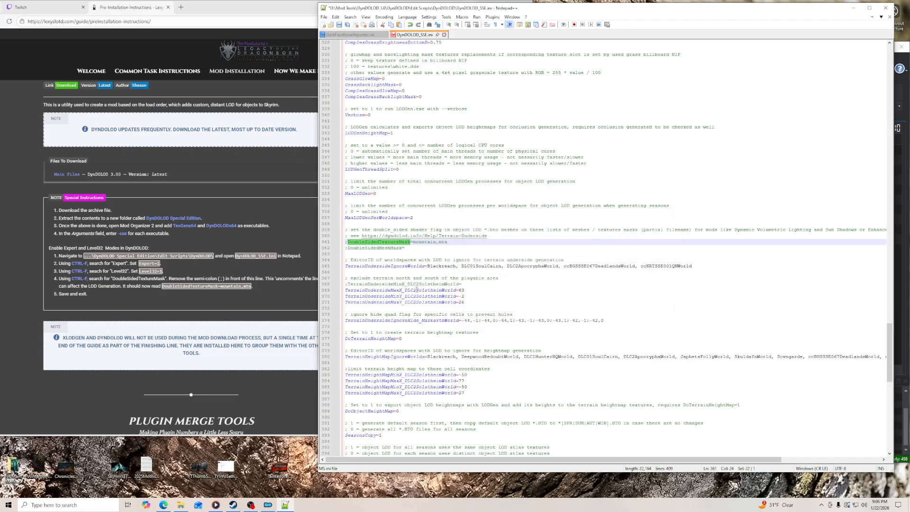
{"action": "left_click", "coordinate": [347, 242]}
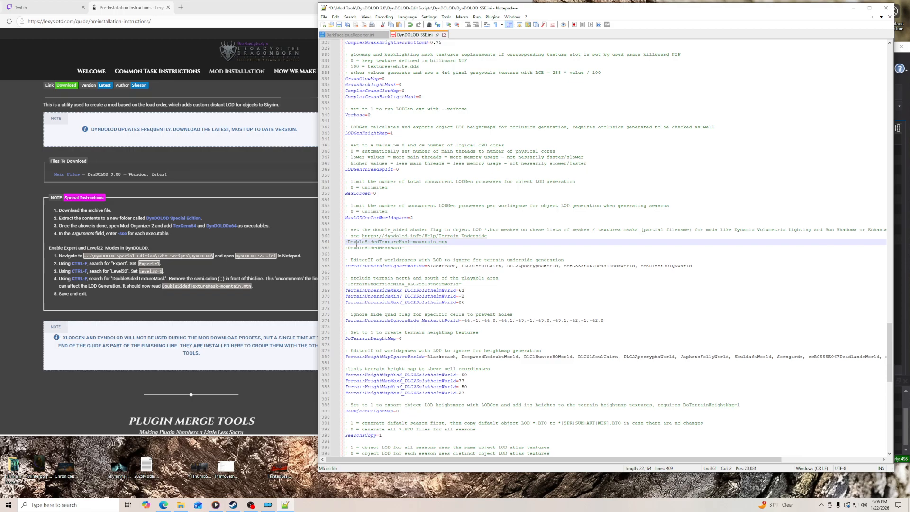
{"action": "key", "text": "BackSpace"}
- Save DynDOLOD_SSE.ini, then close Notepad++, File Explorer and the browser's downloads list
{"action": "left_click", "coordinate": [324, 17]}
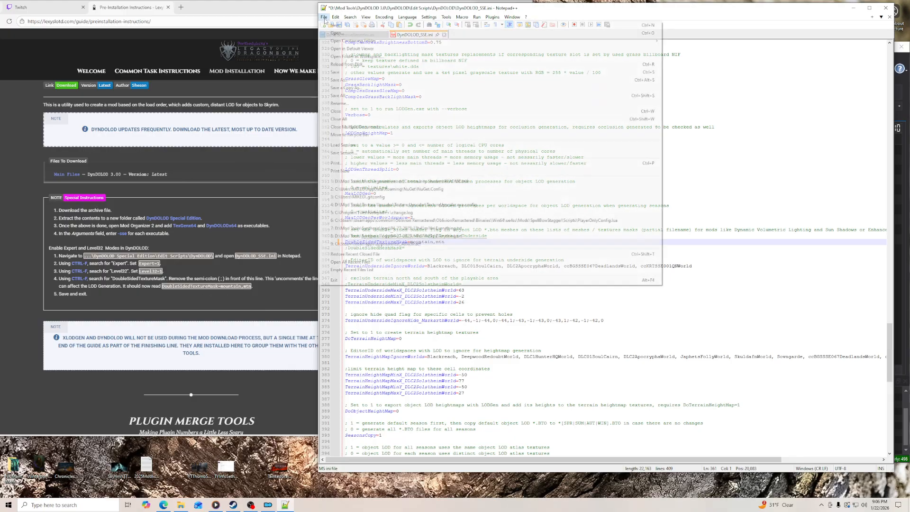
{"action": "left_click", "coordinate": [339, 72]}
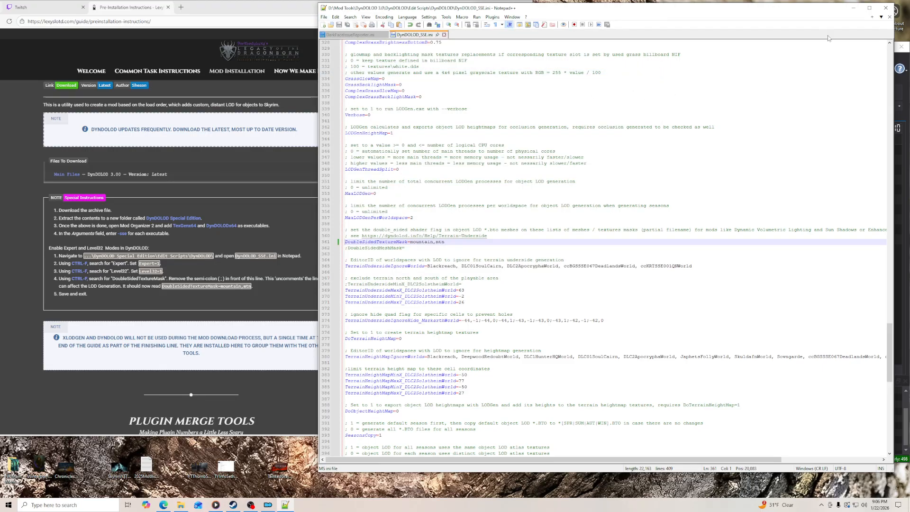
{"action": "left_click", "coordinate": [886, 7]}
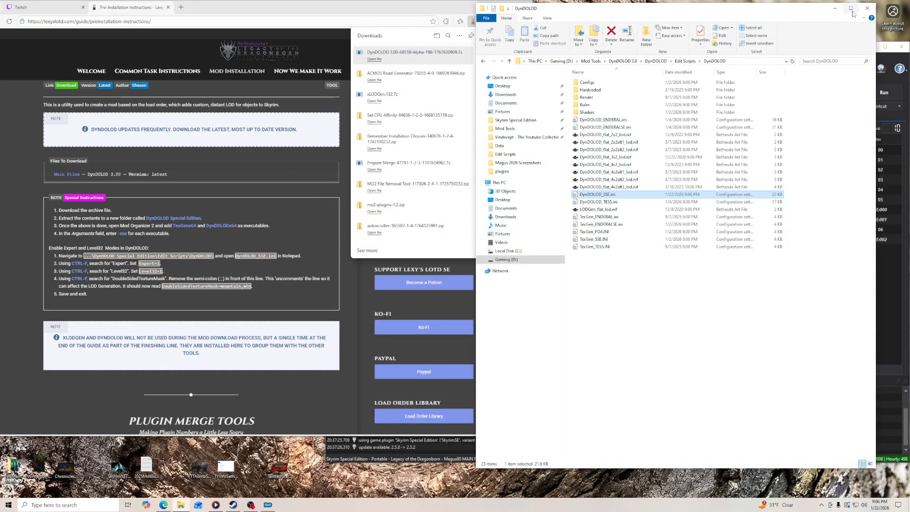
{"action": "left_click", "coordinate": [867, 8]}
{"action": "left_click", "coordinate": [475, 20]}
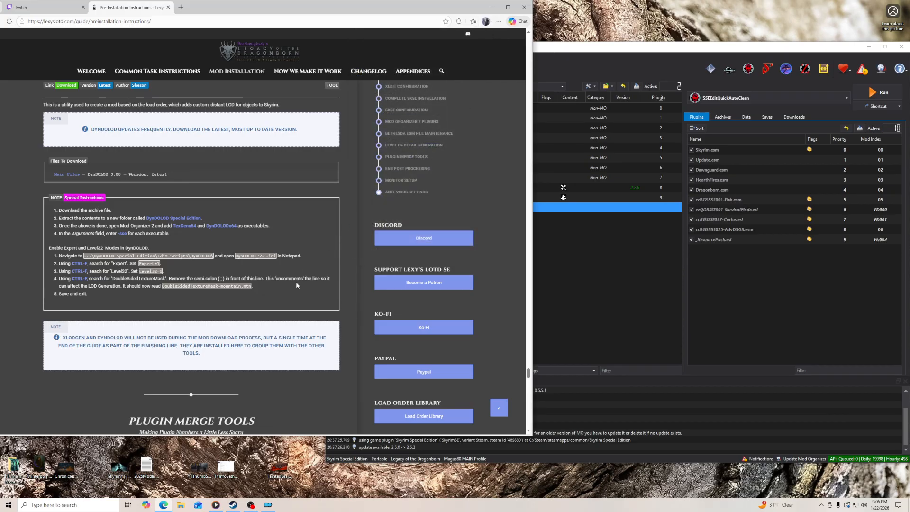
- Go on to the guide's zMerge Setup section and run zEdit from Mod Organizer
{"action": "scroll", "coordinate": [227, 229], "scroll_direction": "down", "scroll_amount": 3}
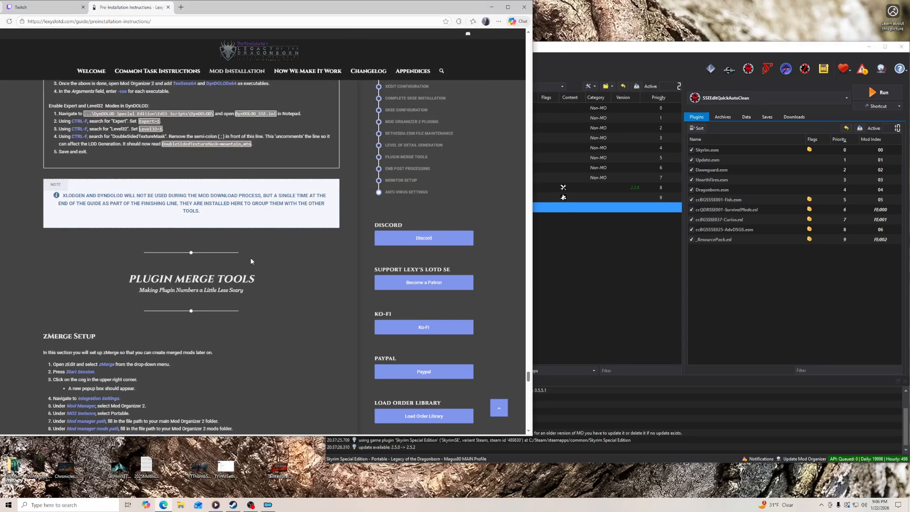
{"action": "scroll", "coordinate": [288, 265], "scroll_direction": "down", "scroll_amount": 4}
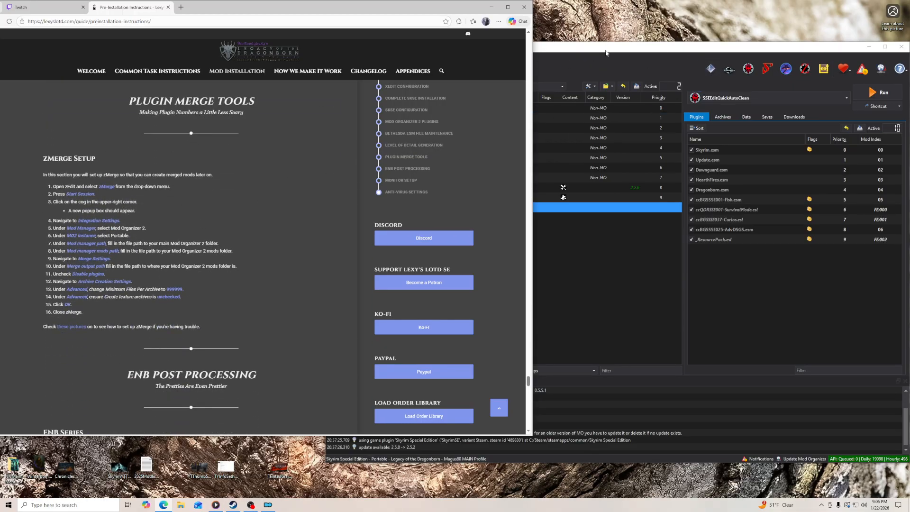
{"action": "left_click", "coordinate": [764, 94]}
{"action": "left_click", "coordinate": [760, 98]}
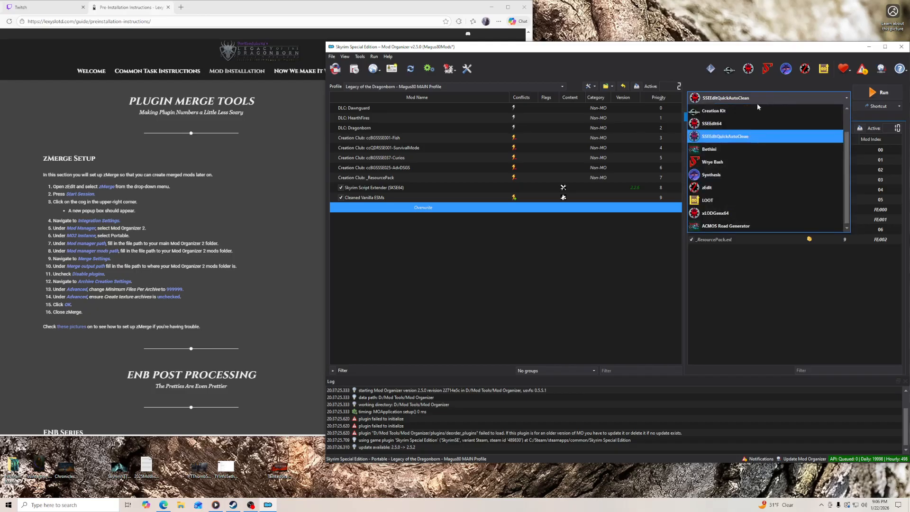
{"action": "left_click", "coordinate": [721, 189]}
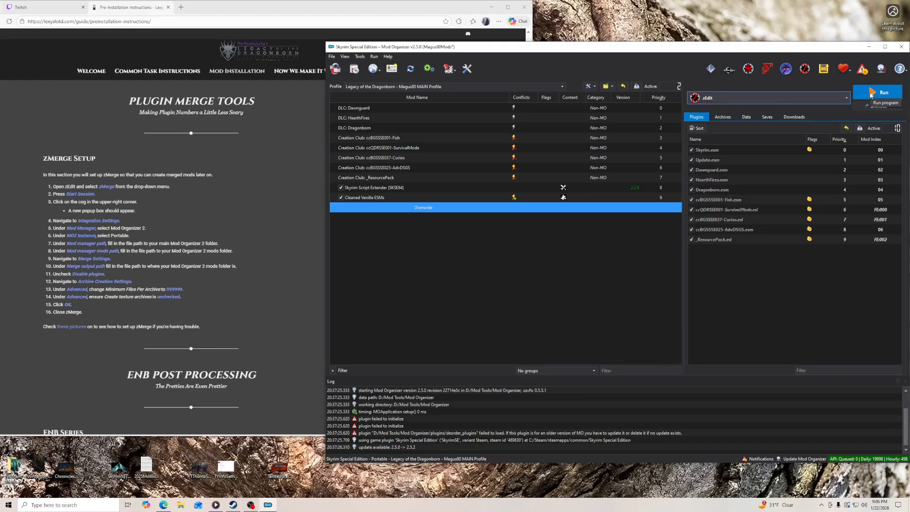
{"action": "left_click", "coordinate": [872, 95]}
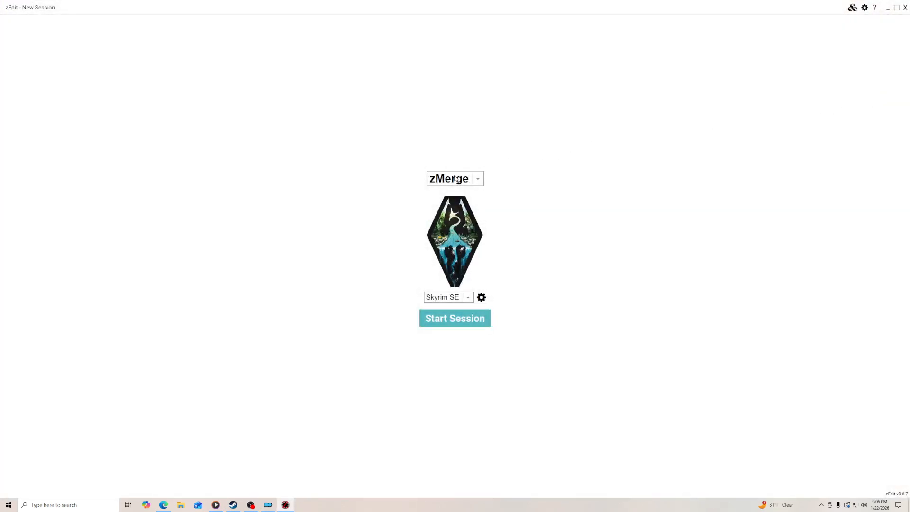
- Choose zMerge as the zEdit session mode, check the guide's zMerge Setup instructions, and return to zEdit
{"action": "left_click", "coordinate": [458, 179]}
{"action": "left_click", "coordinate": [452, 221]}
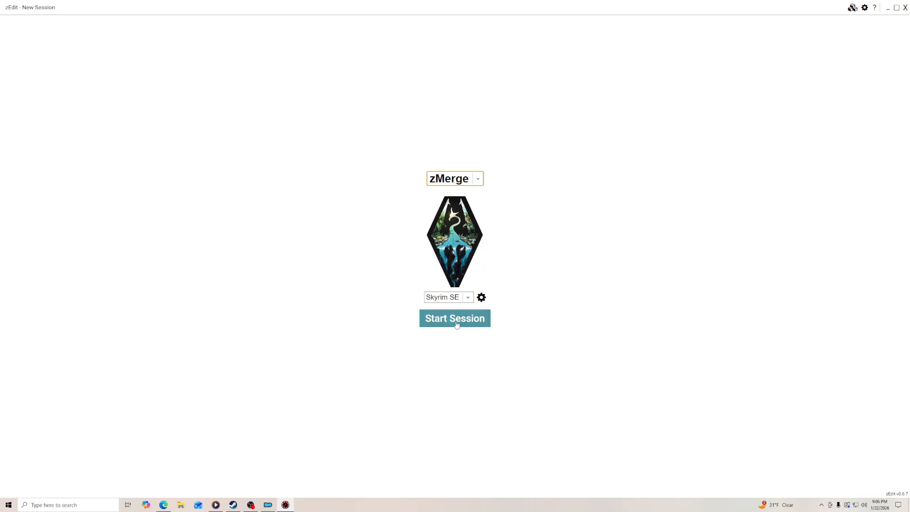
{"action": "left_click", "coordinate": [163, 505]}
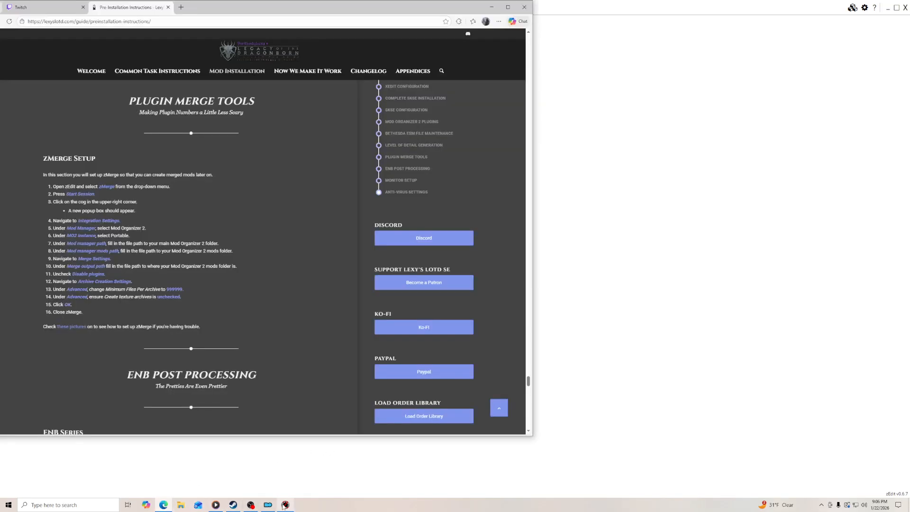
{"action": "mouse_move", "coordinate": [285, 505]}
{"action": "left_click", "coordinate": [284, 416]}
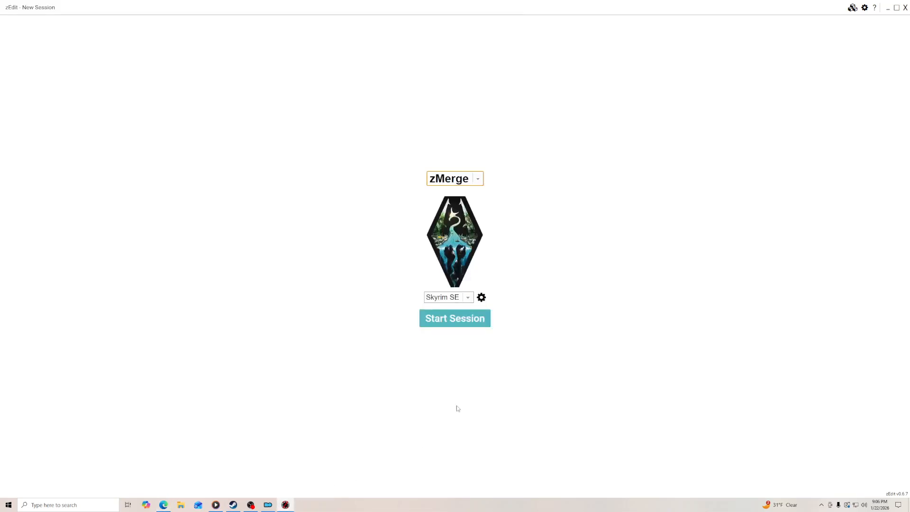
- Start the Skyrim SE zMerge session and check the guide for the settings to configure
{"action": "left_click", "coordinate": [454, 324]}
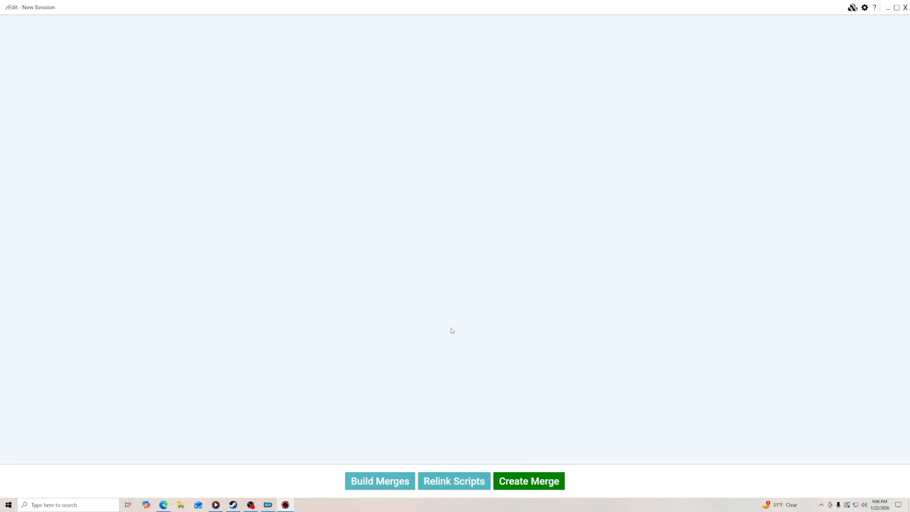
{"action": "left_click", "coordinate": [163, 505]}
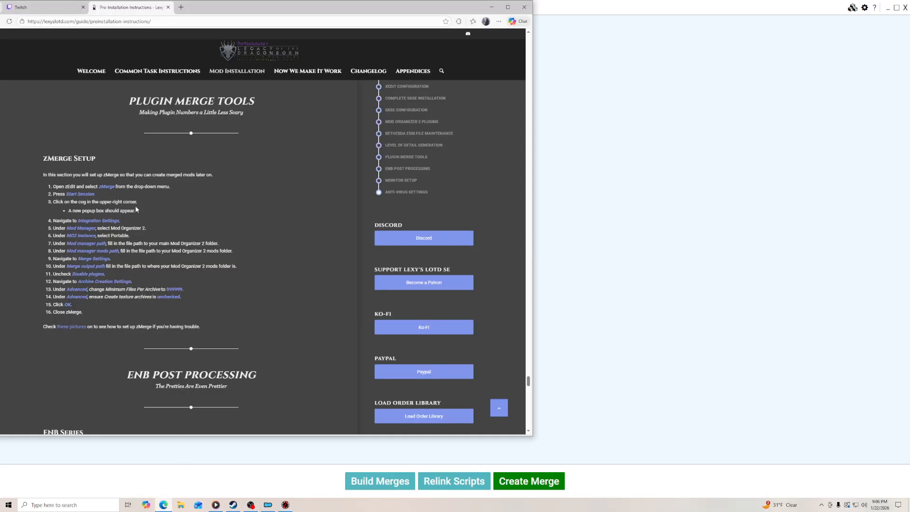
{"action": "left_click", "coordinate": [285, 505]}
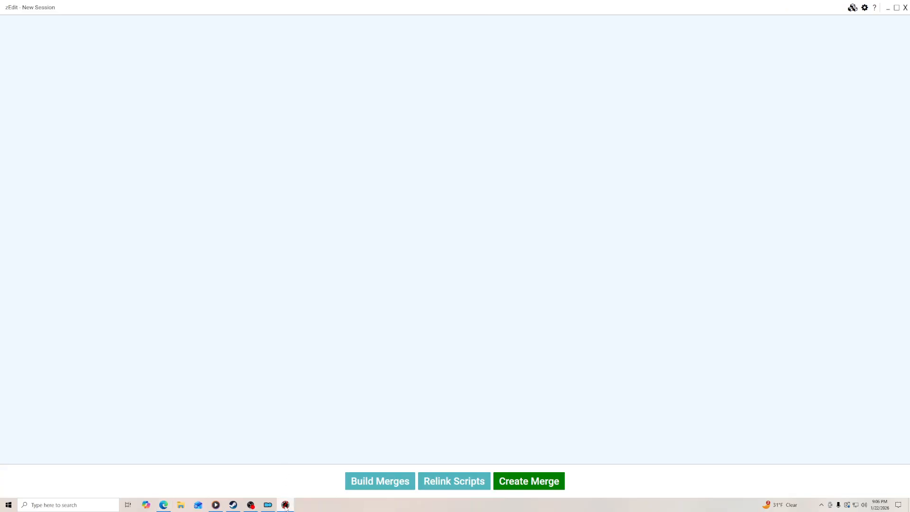
- In zEdit's Integration Settings, choose Mod Organizer 2 as the mod manager and Portable as the MO2 instance
{"action": "left_click", "coordinate": [866, 8]}
{"action": "left_click", "coordinate": [340, 66]}
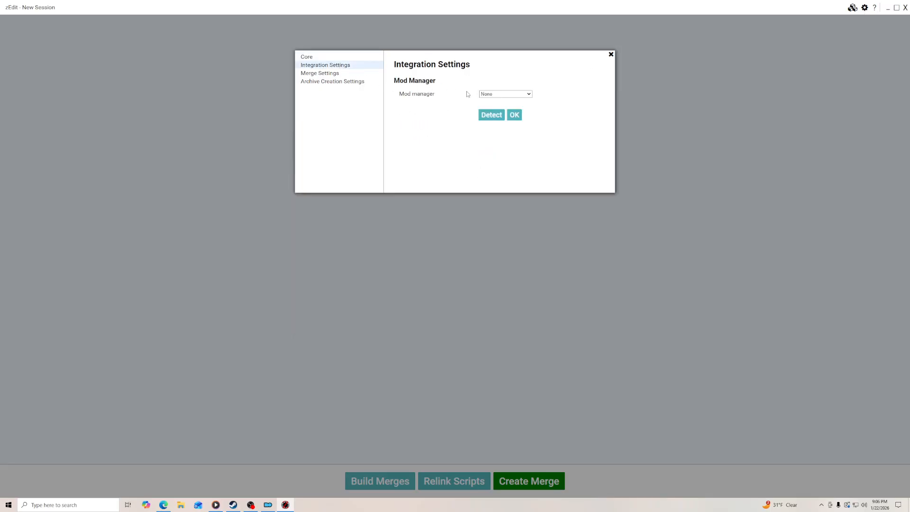
{"action": "left_click", "coordinate": [500, 94]}
{"action": "left_click", "coordinate": [504, 106]}
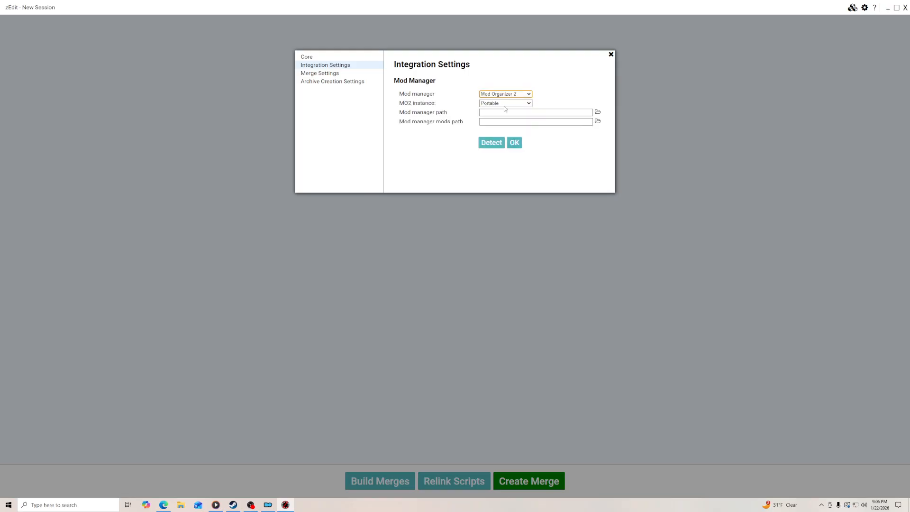
{"action": "left_click", "coordinate": [525, 104]}
{"action": "left_click", "coordinate": [530, 111]}
- Check the guide's path instructions and set the mod manager path to D:\Mod Tools\Mod Organizer
{"action": "left_click", "coordinate": [164, 505]}
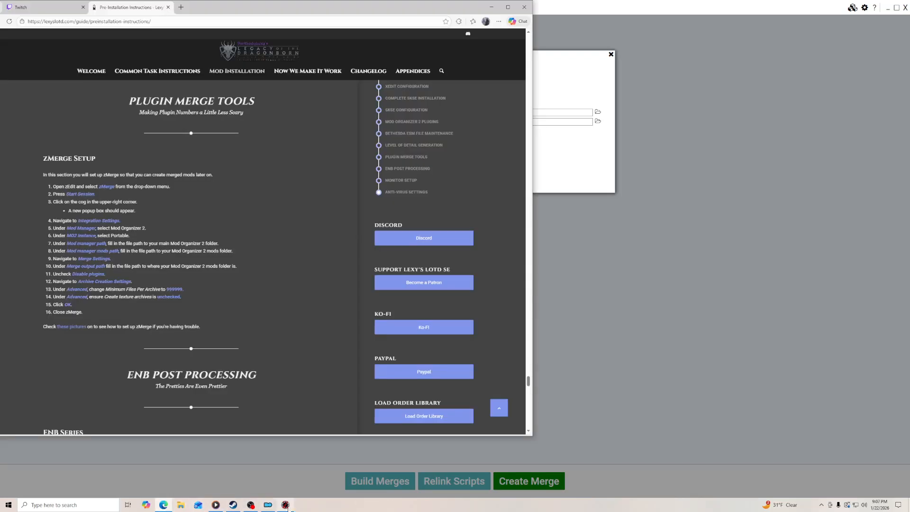
{"action": "left_click", "coordinate": [286, 506]}
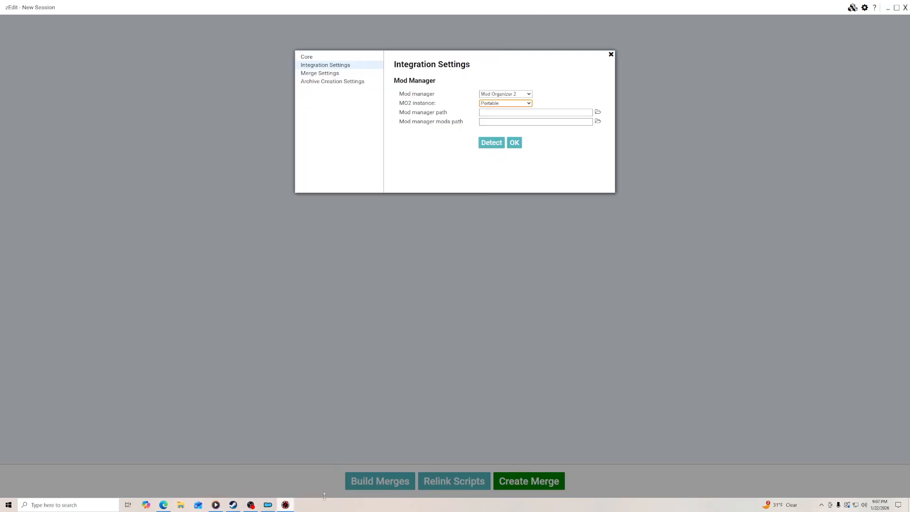
{"action": "left_click", "coordinate": [598, 111]}
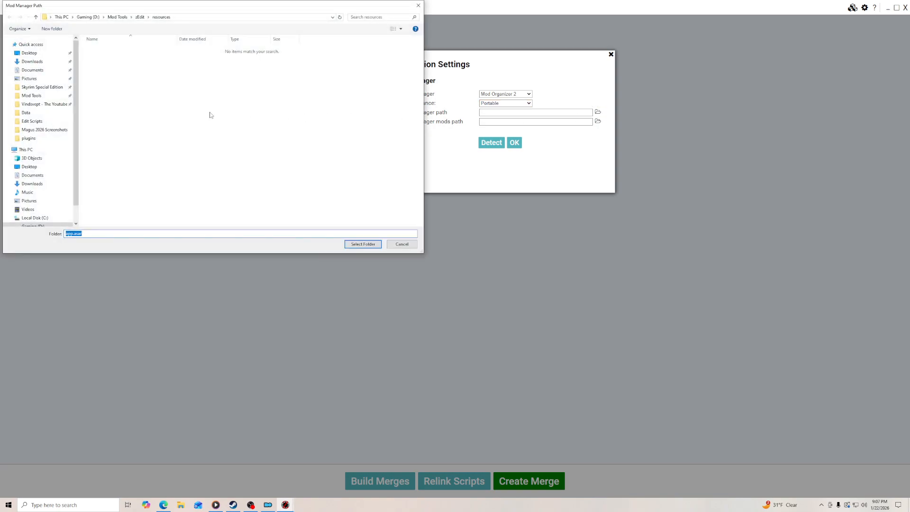
{"action": "left_click", "coordinate": [40, 96]}
{"action": "left_click", "coordinate": [115, 162]}
{"action": "left_click", "coordinate": [363, 244]}
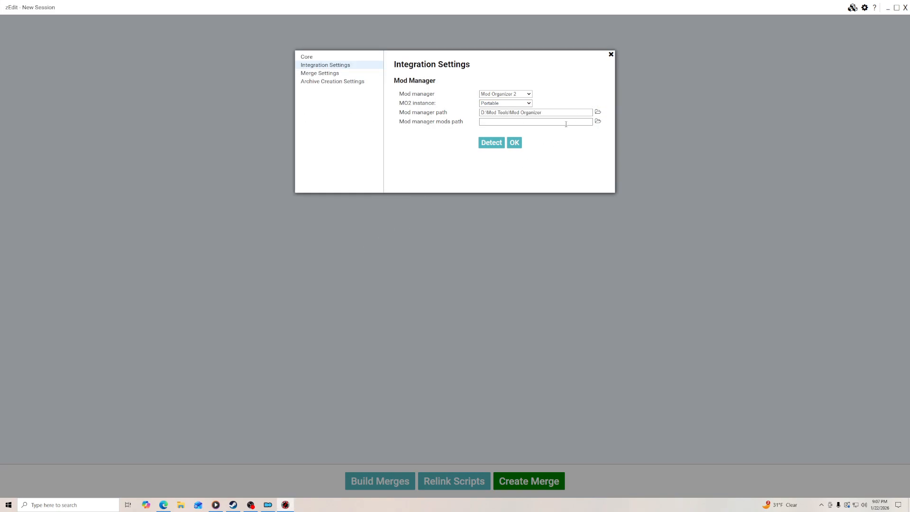
- Set the mod manager mods path to D:\Mod Tools\Mod Organizer\mods
{"action": "left_click", "coordinate": [598, 123]}
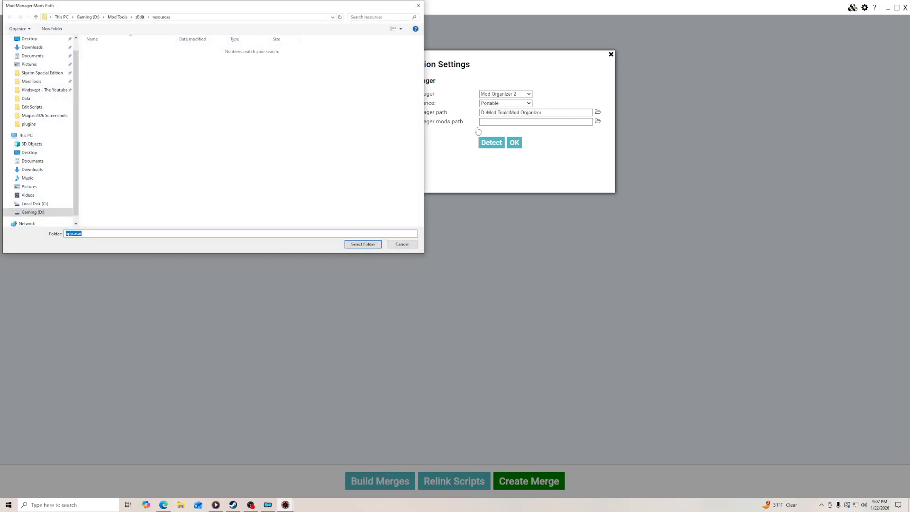
{"action": "left_click", "coordinate": [40, 83]}
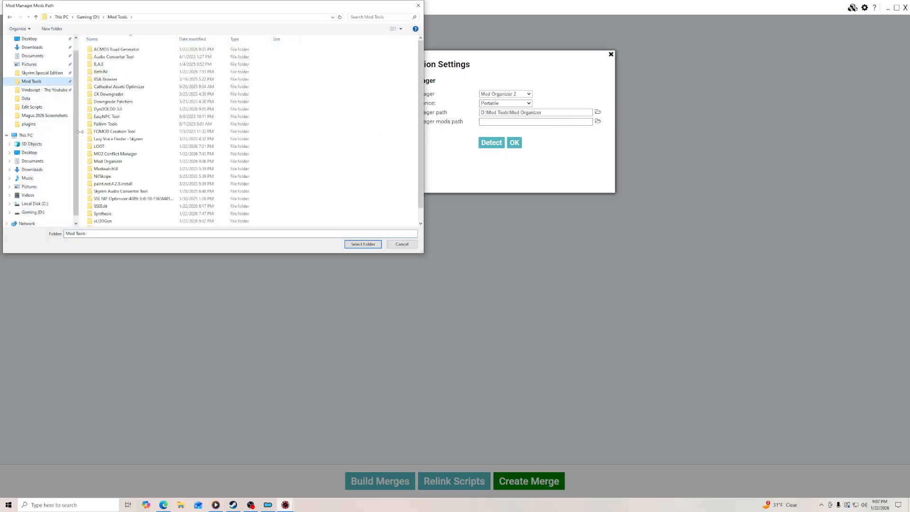
{"action": "double_click", "coordinate": [114, 162]}
{"action": "left_click", "coordinate": [105, 102]}
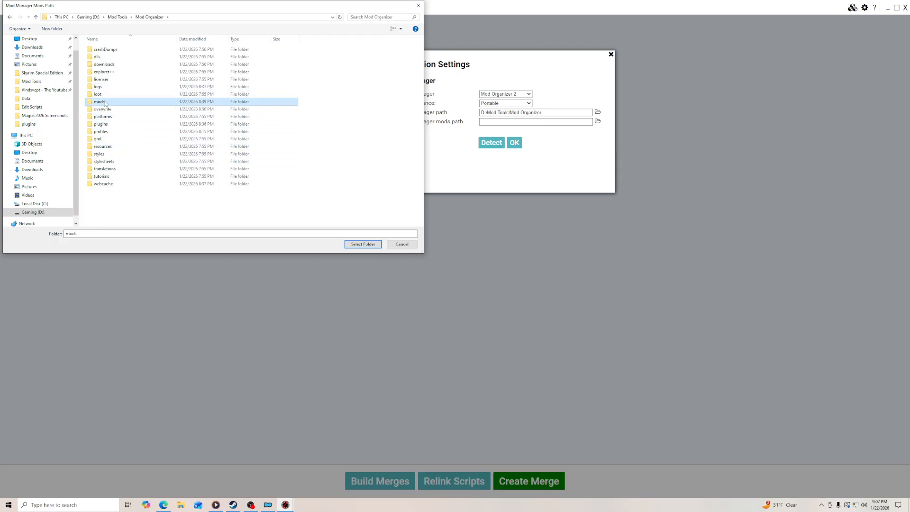
{"action": "left_click", "coordinate": [364, 244]}
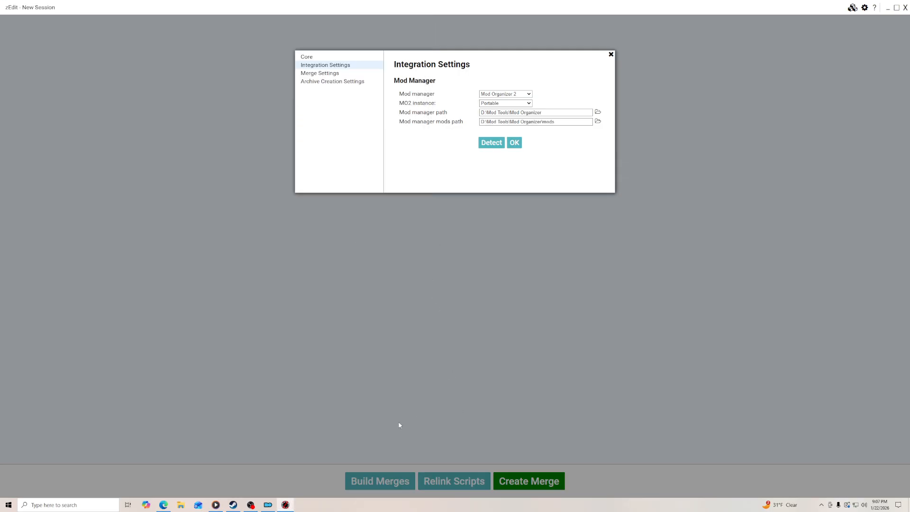
- Following the guide, turn off Disable plugins in the Merge Settings
{"action": "left_click", "coordinate": [163, 503]}
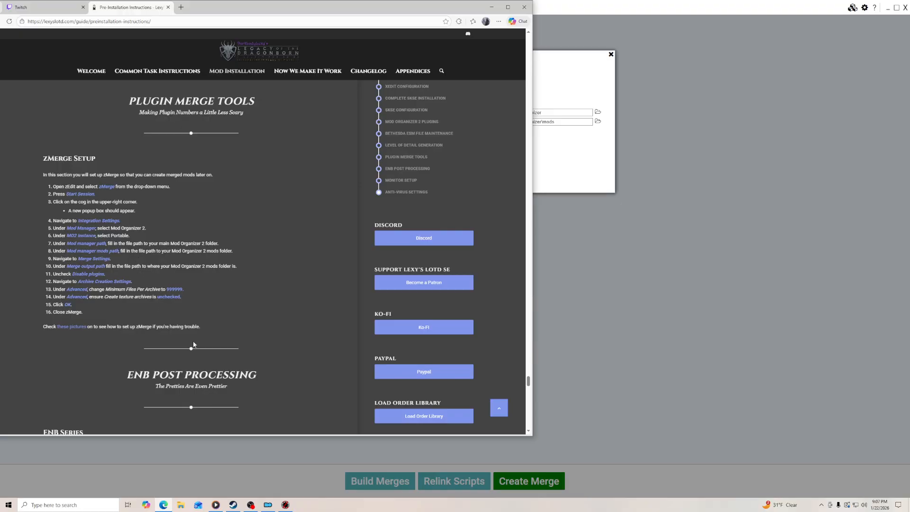
{"action": "left_click", "coordinate": [285, 504]}
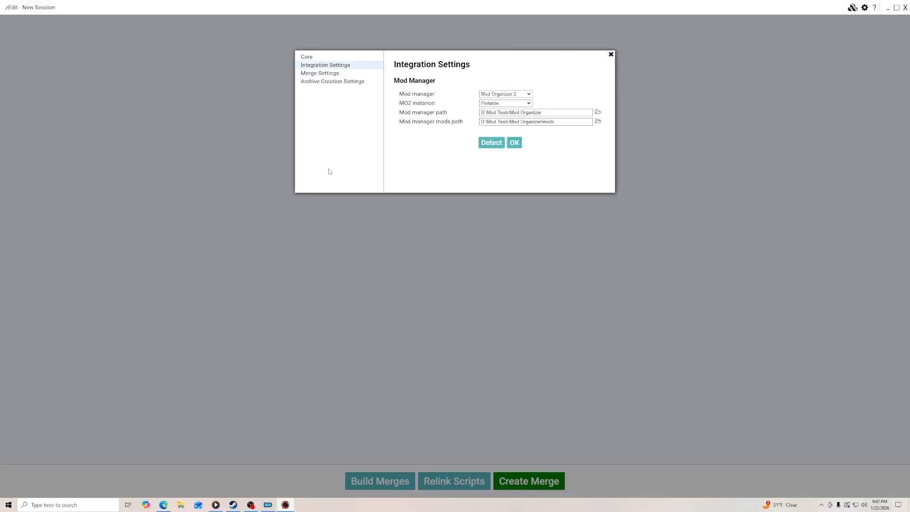
{"action": "left_click", "coordinate": [321, 74]}
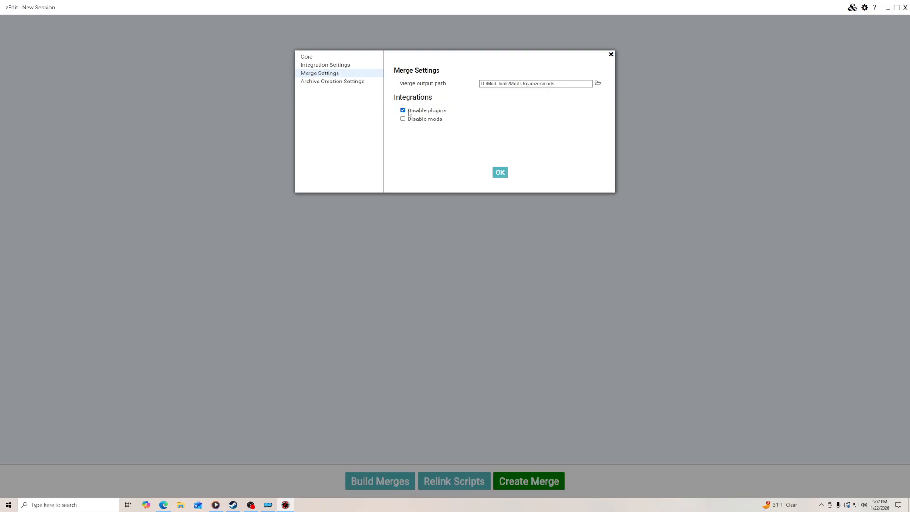
{"action": "left_click", "coordinate": [163, 504]}
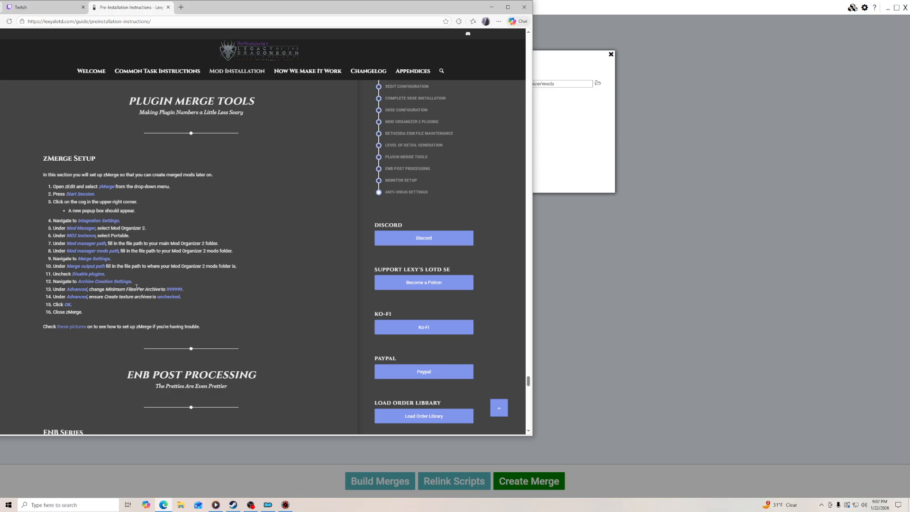
{"action": "left_click", "coordinate": [285, 505]}
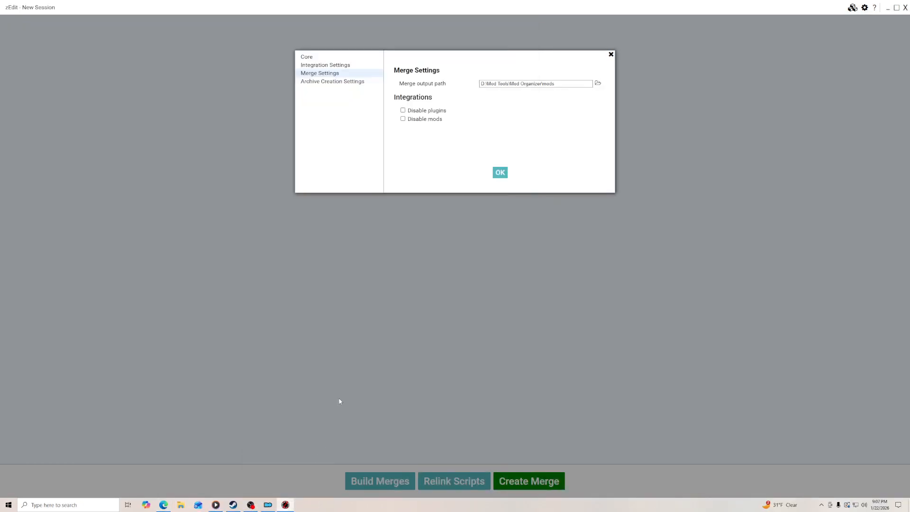
- In the Archive Creation Settings, set the minimum files per archive to 999999 and turn off Create textures archive
{"action": "left_click", "coordinate": [322, 83]}
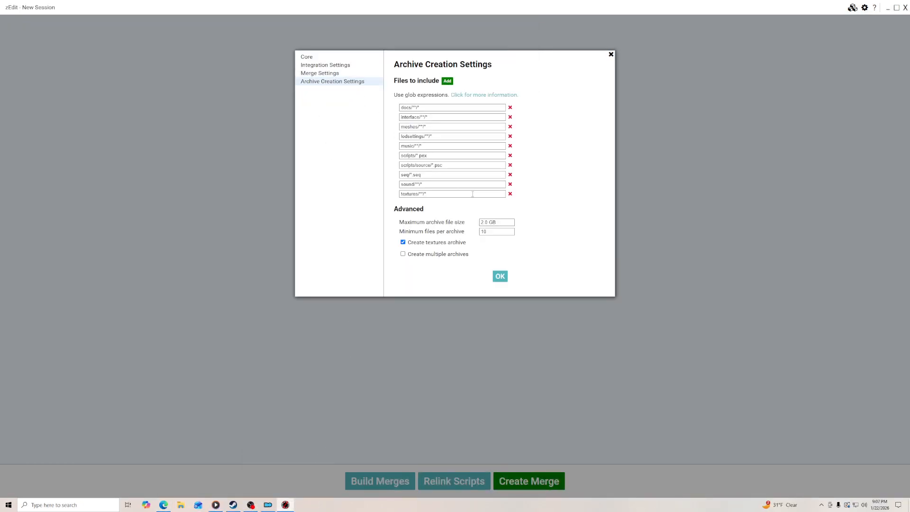
{"action": "double_click", "coordinate": [494, 231]}
{"action": "left_click", "coordinate": [411, 244]}
- Check the last zMerge instructions in the guide, then save the settings and close zEdit
{"action": "left_click", "coordinate": [165, 504]}
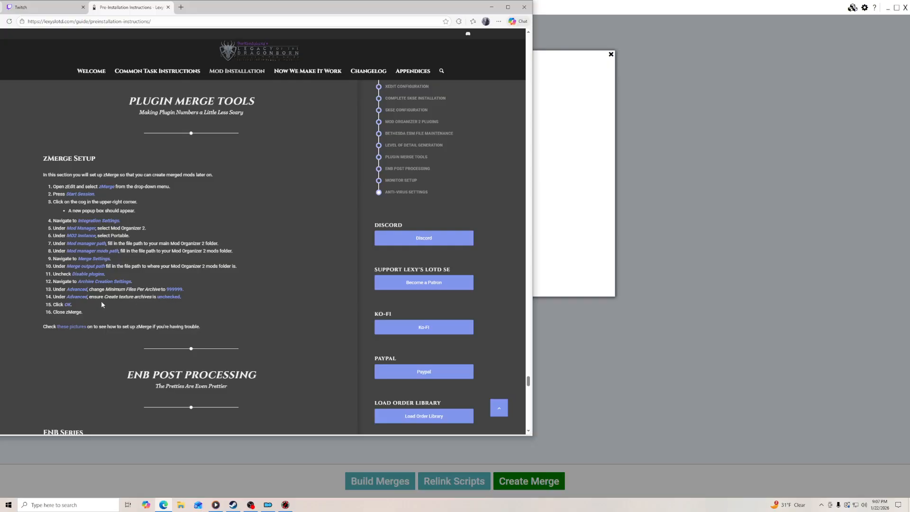
{"action": "left_click", "coordinate": [296, 479]}
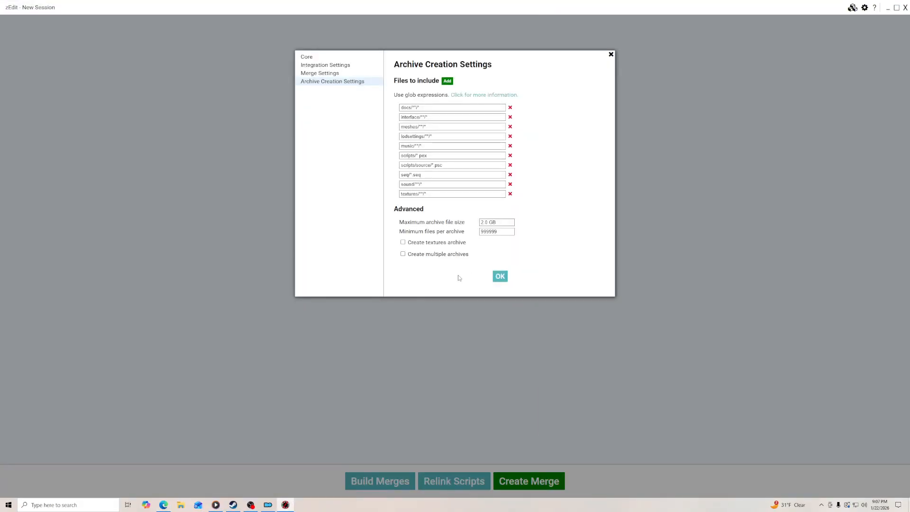
{"action": "left_click", "coordinate": [501, 275]}
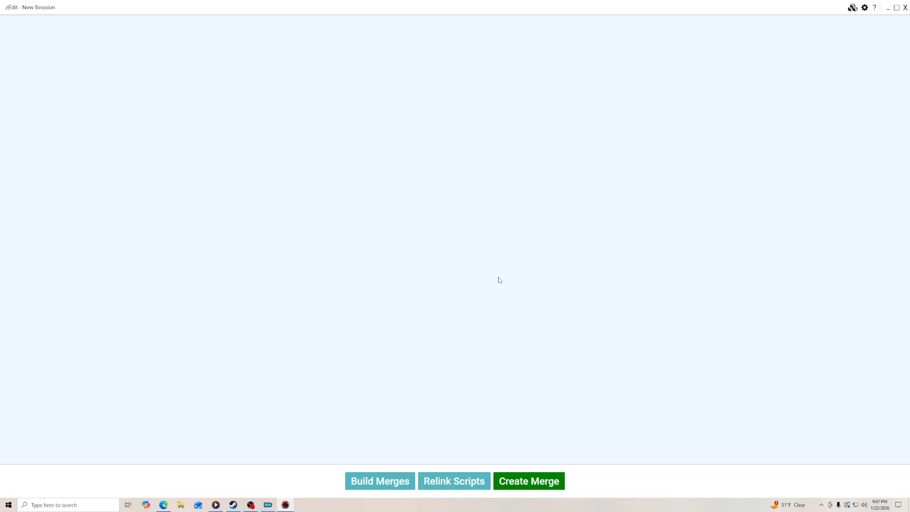
{"action": "left_click", "coordinate": [905, 8]}
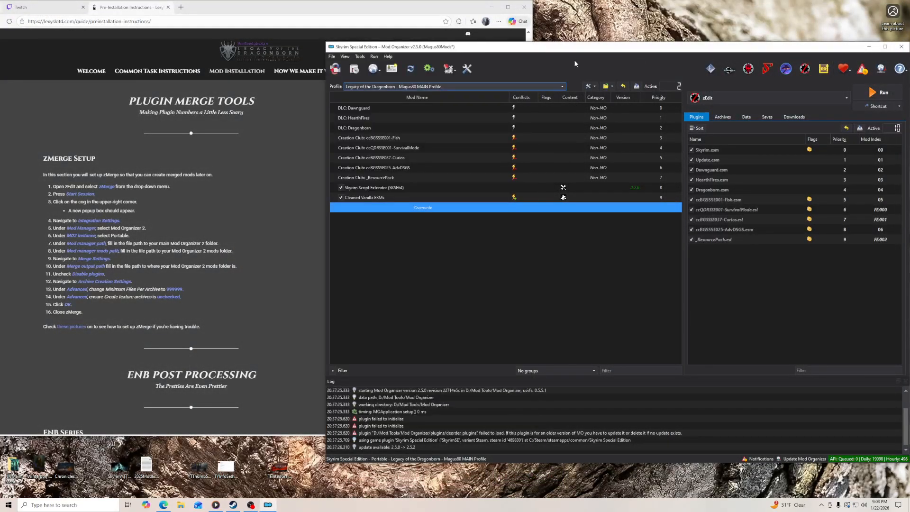
- Examine the contents of Mod Organizer's Overwrite folder and close its window
{"action": "double_click", "coordinate": [423, 207]}
{"action": "left_click", "coordinate": [518, 222]}
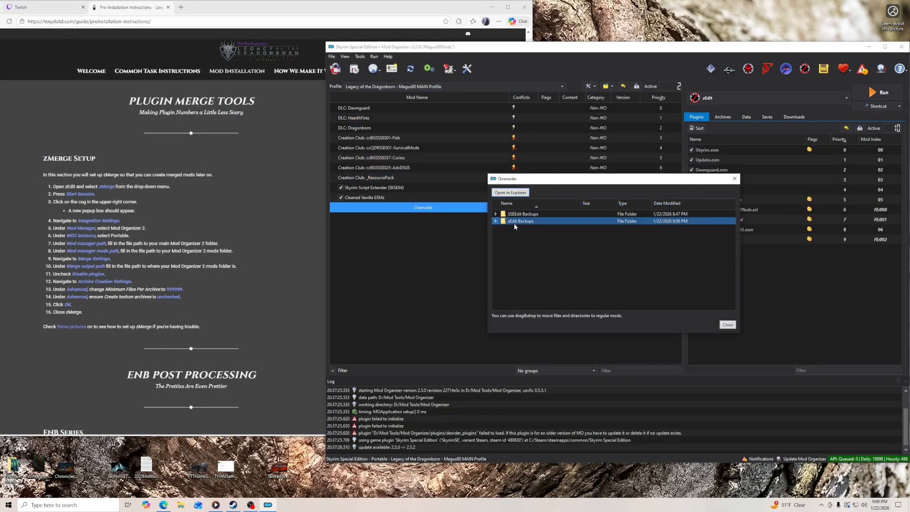
{"action": "left_click", "coordinate": [697, 302]}
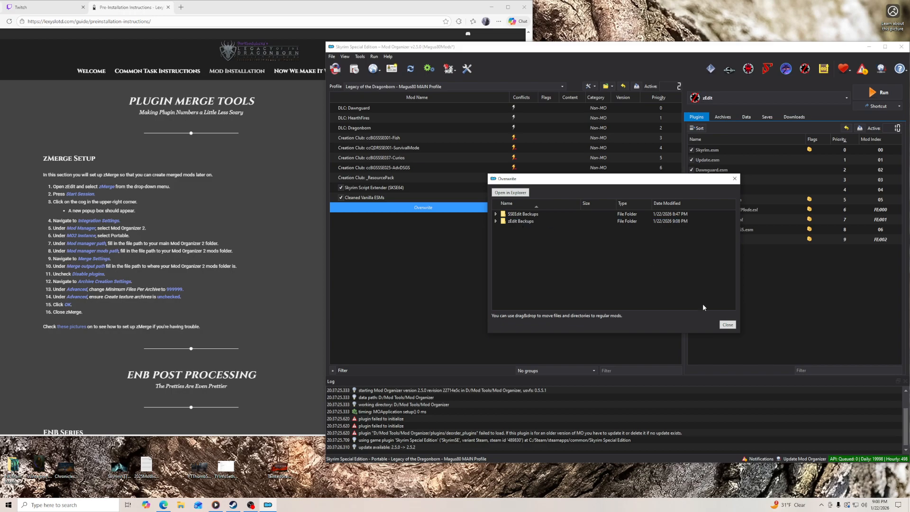
{"action": "left_click", "coordinate": [728, 325]}
- Go on to the guide's ENB Series Binaries section and open the Skyrim Special Edition folder in File Explorer
{"action": "scroll", "coordinate": [280, 262], "scroll_direction": "down", "scroll_amount": 5}
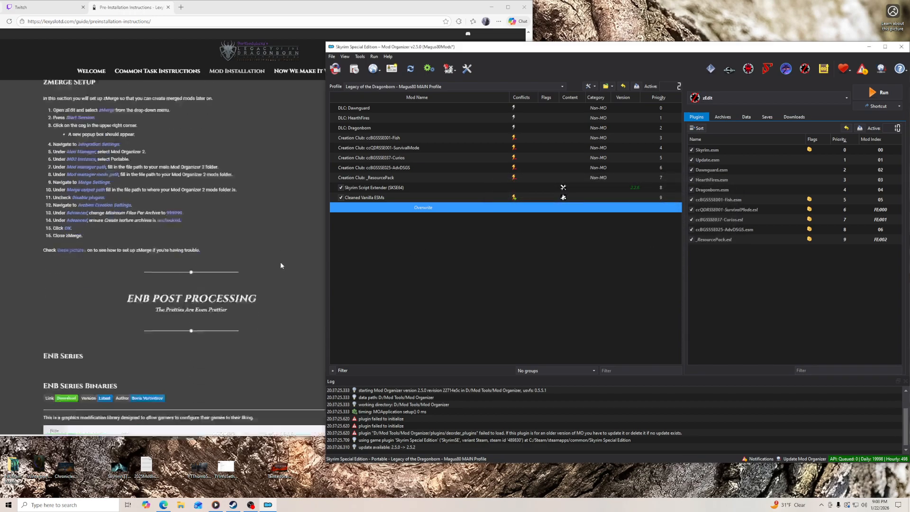
{"action": "left_click", "coordinate": [181, 505]}
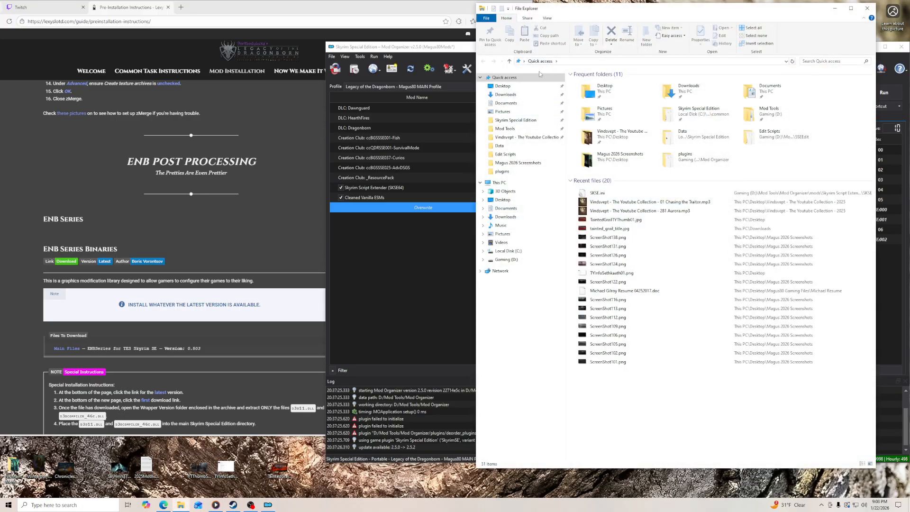
{"action": "left_click", "coordinate": [521, 121]}
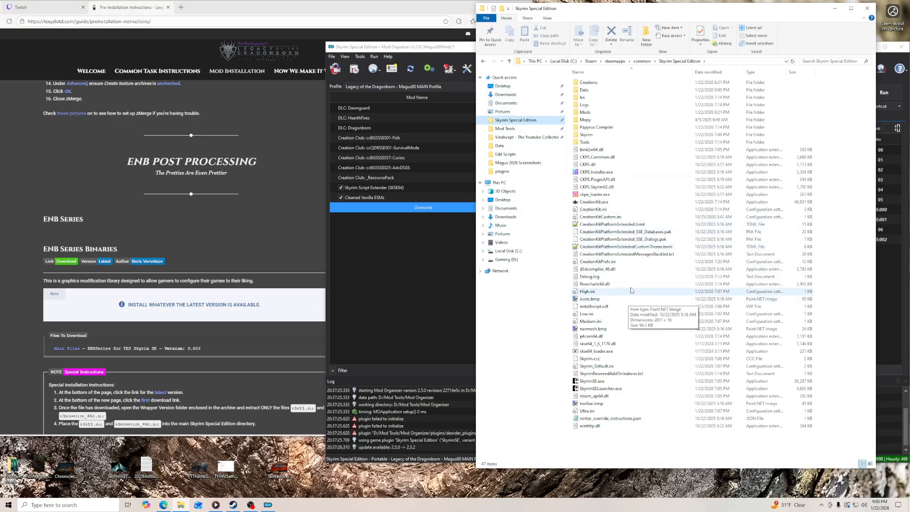
{"action": "scroll", "coordinate": [91, 247], "scroll_direction": "down", "scroll_amount": 2}
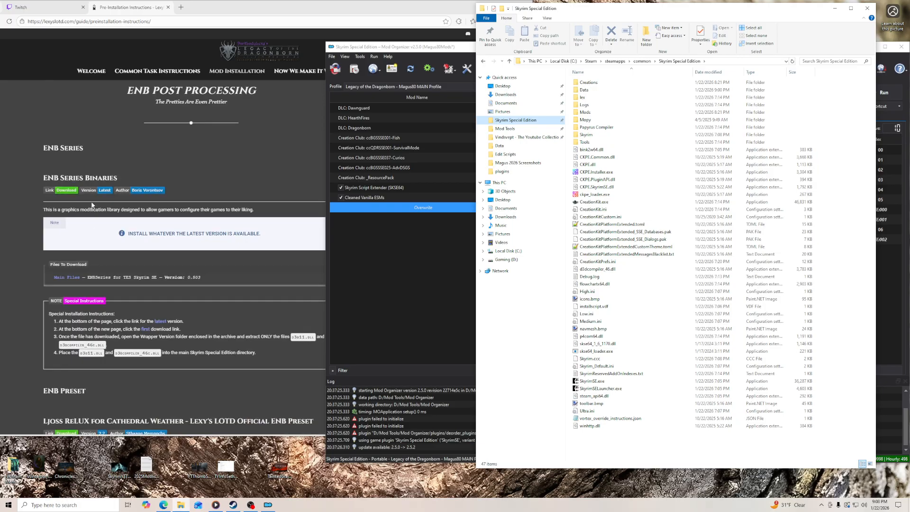
- Open the ENB download page from the guide and download ENBSeries v0.504 for Skyrim SE
{"action": "left_click", "coordinate": [66, 194]}
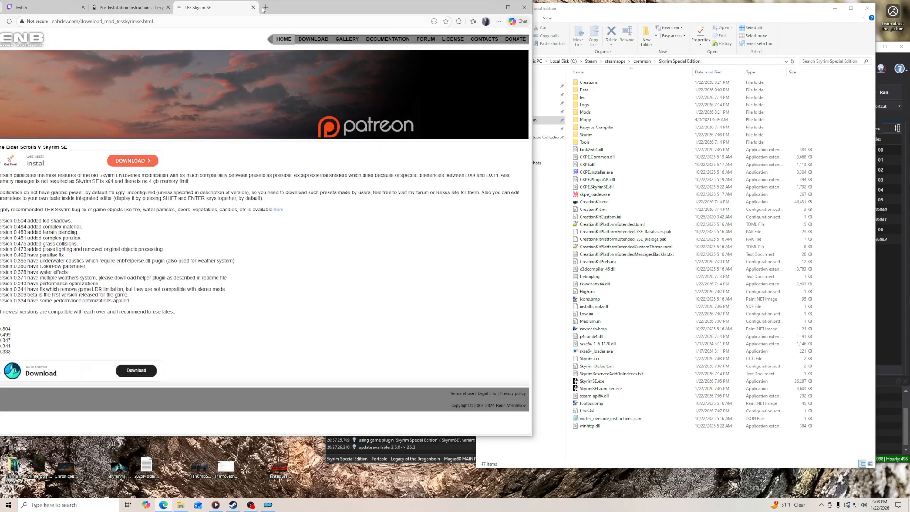
{"action": "left_click_drag", "start_coordinate": [277, 8], "coordinate": [298, 9]}
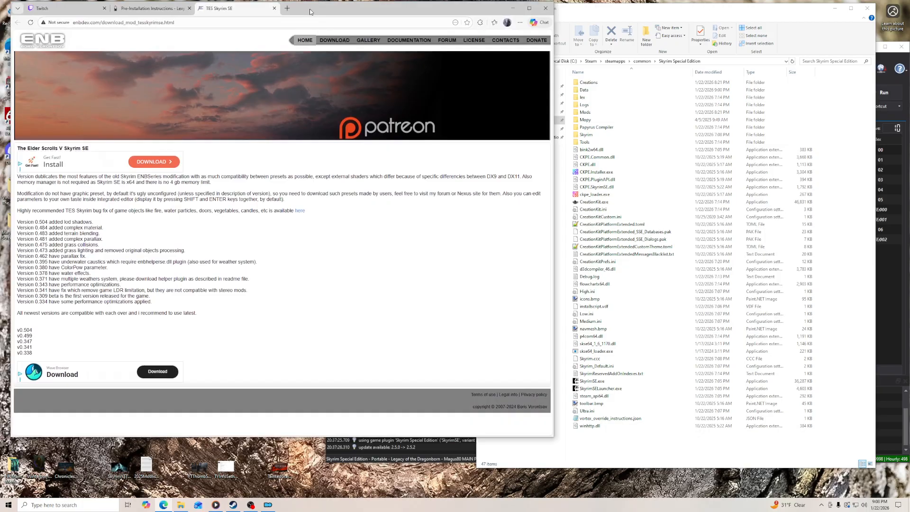
{"action": "left_click", "coordinate": [25, 331]}
{"action": "scroll", "coordinate": [72, 269], "scroll_direction": "down", "scroll_amount": 15}
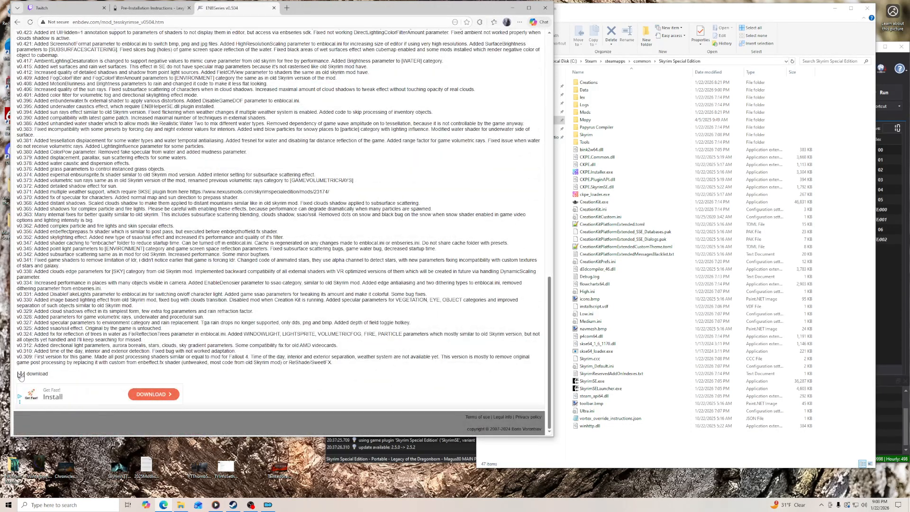
{"action": "left_click", "coordinate": [21, 375]}
- Put the downloaded enbseries_skyrimse_v0504.zip on the desktop, extract it into its own folder with 7-Zip, and close the ENB page
{"action": "left_click_drag", "start_coordinate": [304, 13], "coordinate": [418, 13]}
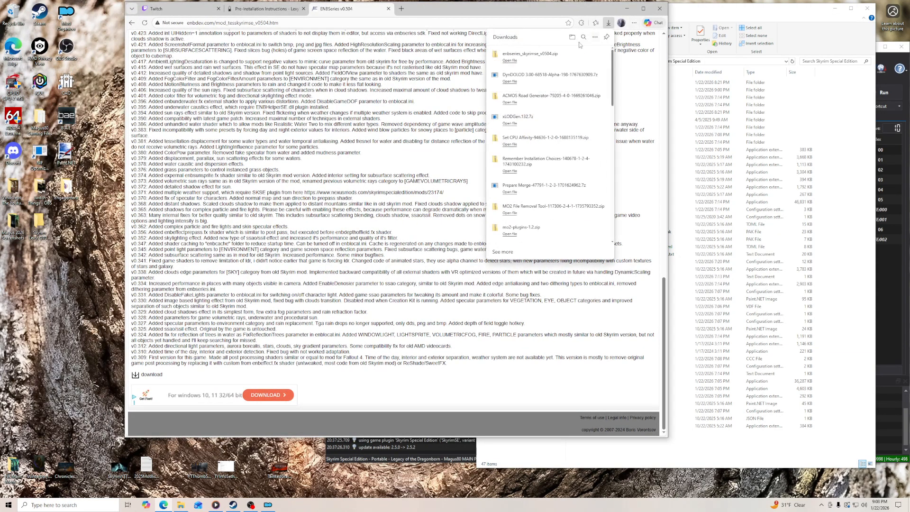
{"action": "left_click_drag", "start_coordinate": [531, 53], "coordinate": [45, 274]}
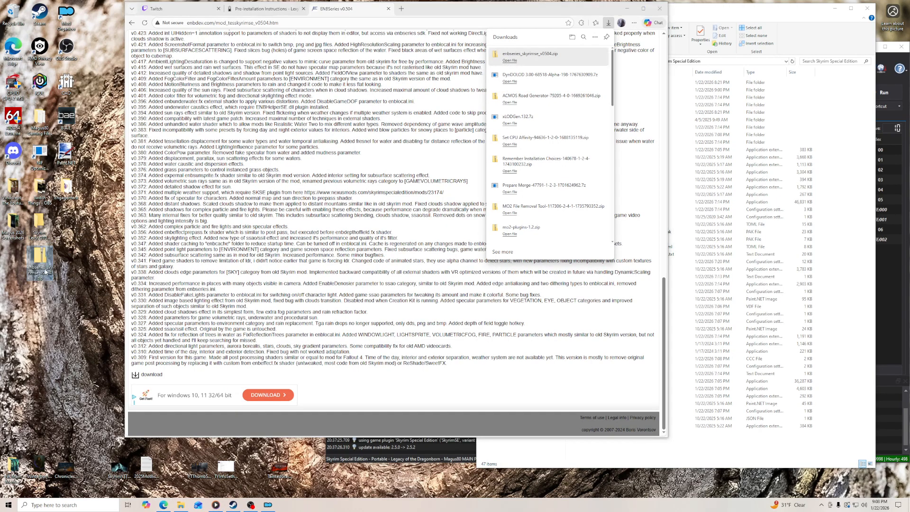
{"action": "right_click", "coordinate": [46, 275]}
{"action": "mouse_move", "coordinate": [66, 300]}
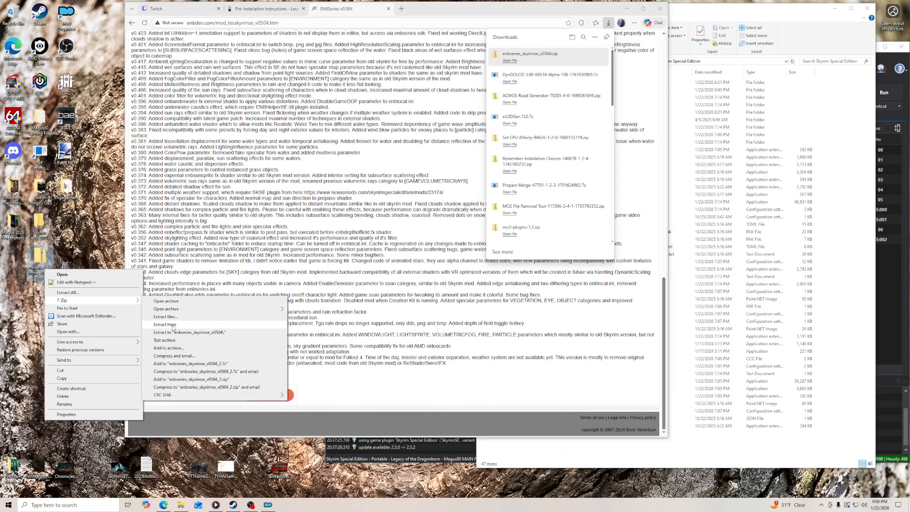
{"action": "left_click", "coordinate": [173, 325]}
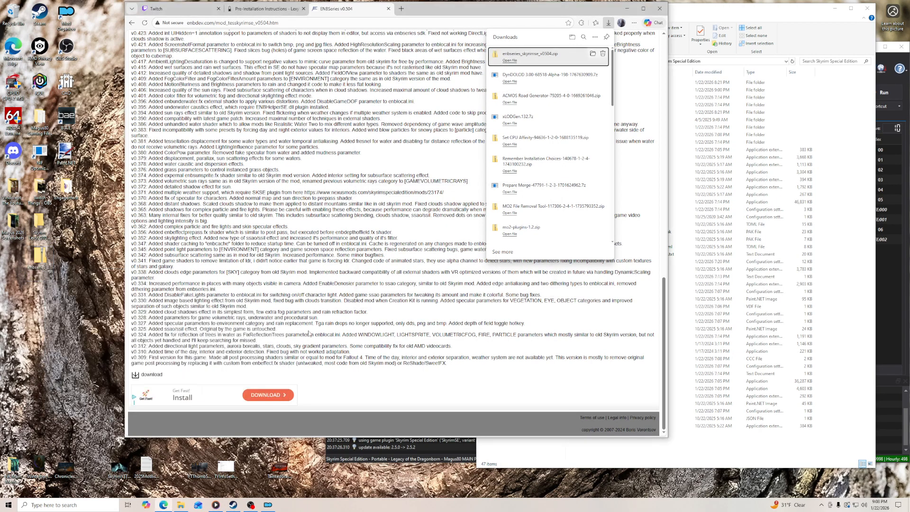
{"action": "left_click", "coordinate": [388, 8]}
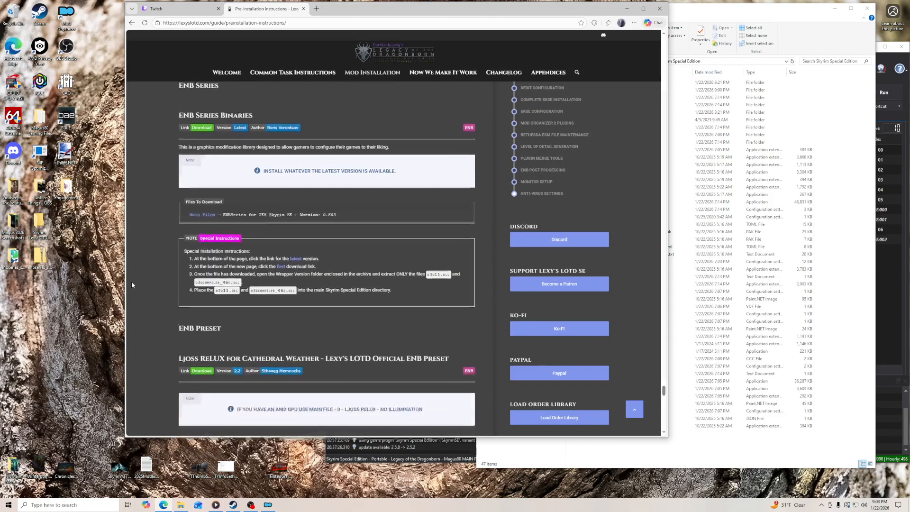
- Move d3d11.dll and d3dcompiler_46e.dll from the extracted WrapperVersion folder into the Skyrim Special Edition folder, then close the source window
{"action": "double_click", "coordinate": [12, 259]}
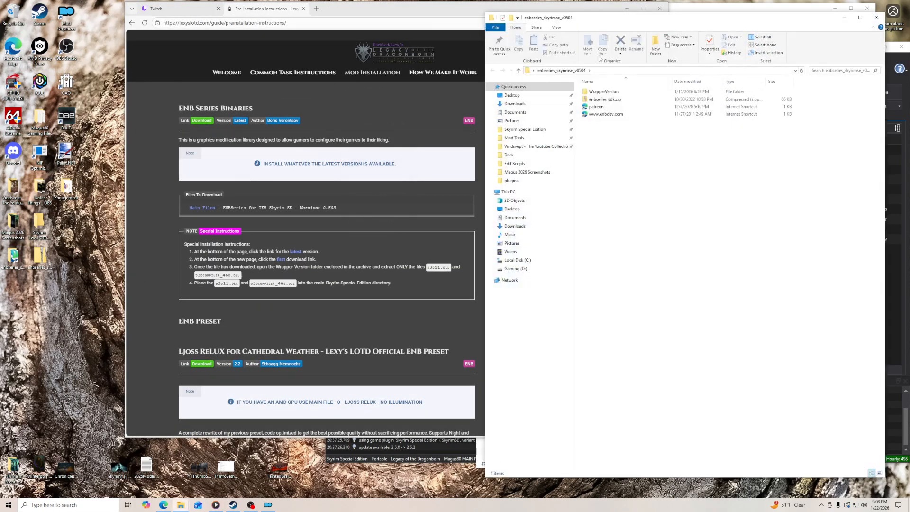
{"action": "left_click_drag", "start_coordinate": [597, 21], "coordinate": [281, 20]}
{"action": "left_click", "coordinate": [696, 18]}
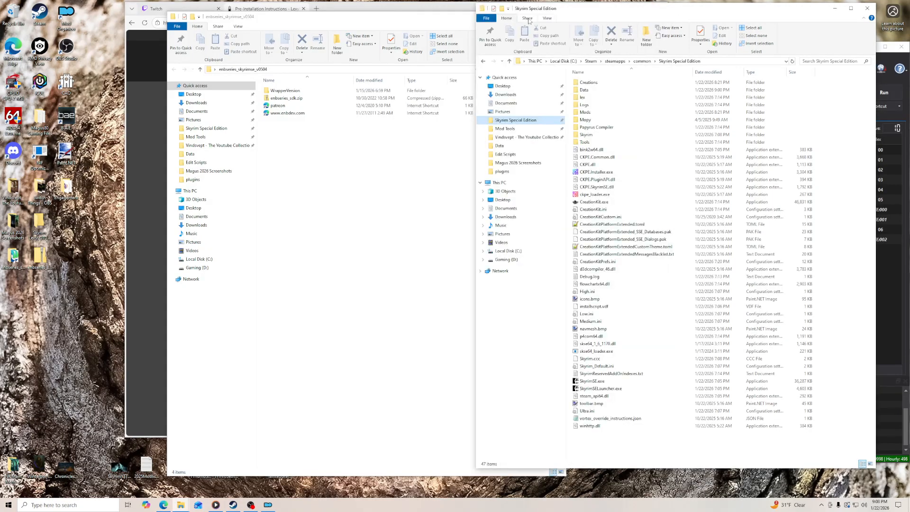
{"action": "left_click_drag", "start_coordinate": [404, 19], "coordinate": [325, 16]}
{"action": "double_click", "coordinate": [207, 89]}
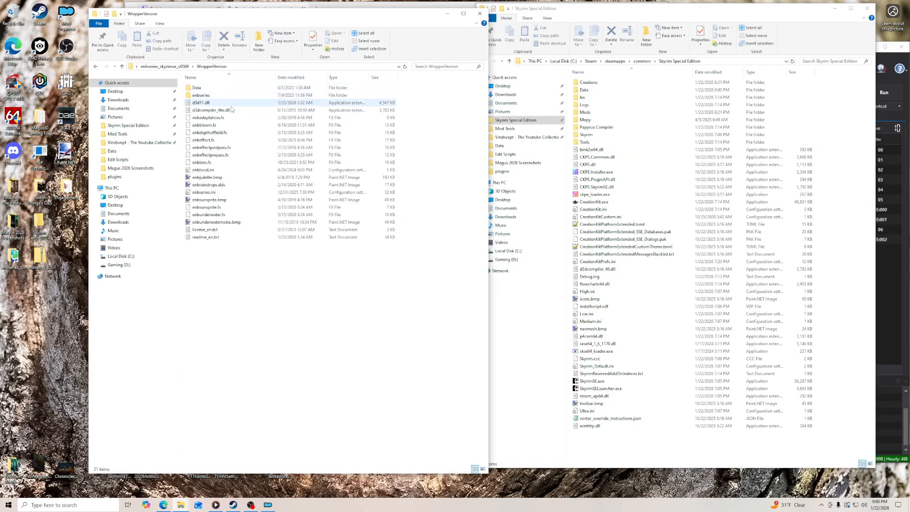
{"action": "left_click", "coordinate": [218, 104]}
{"action": "left_click", "coordinate": [226, 112], "text": "shift"}
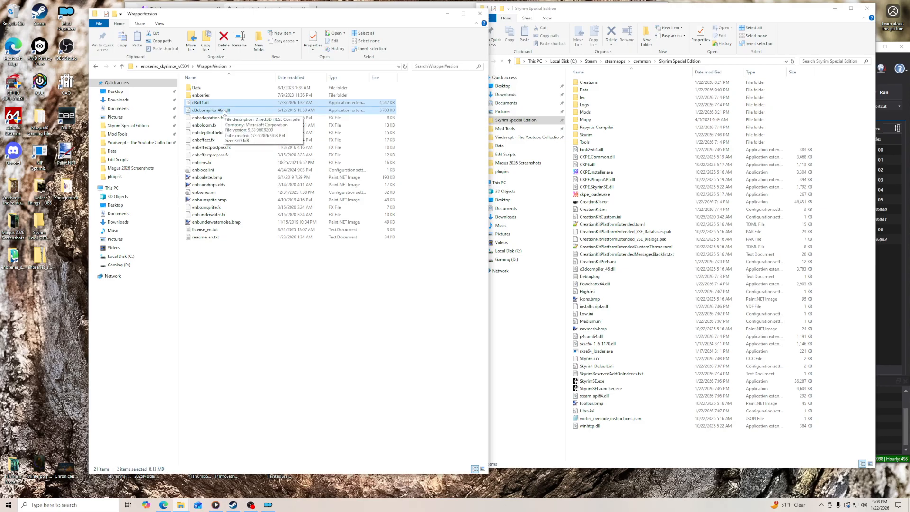
{"action": "left_click_drag", "start_coordinate": [208, 113], "coordinate": [617, 284]}
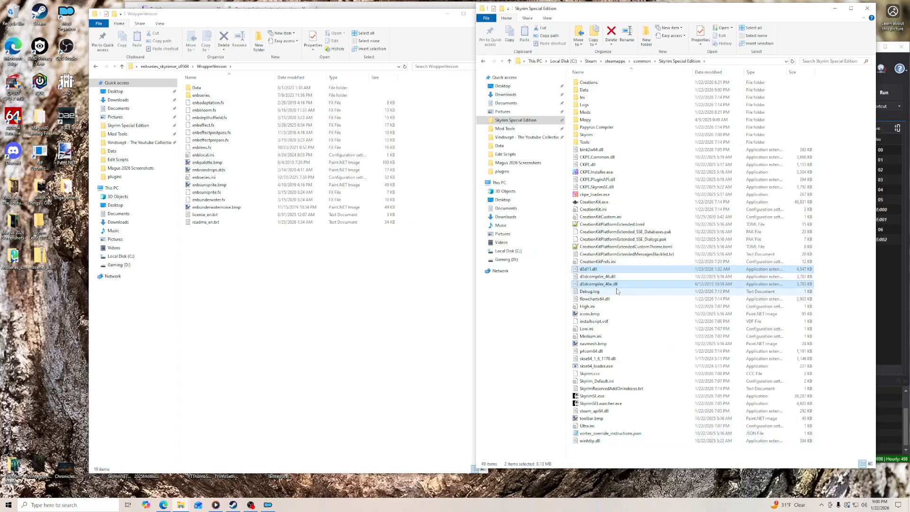
{"action": "left_click", "coordinate": [415, 14]}
{"action": "left_click", "coordinate": [480, 14]}
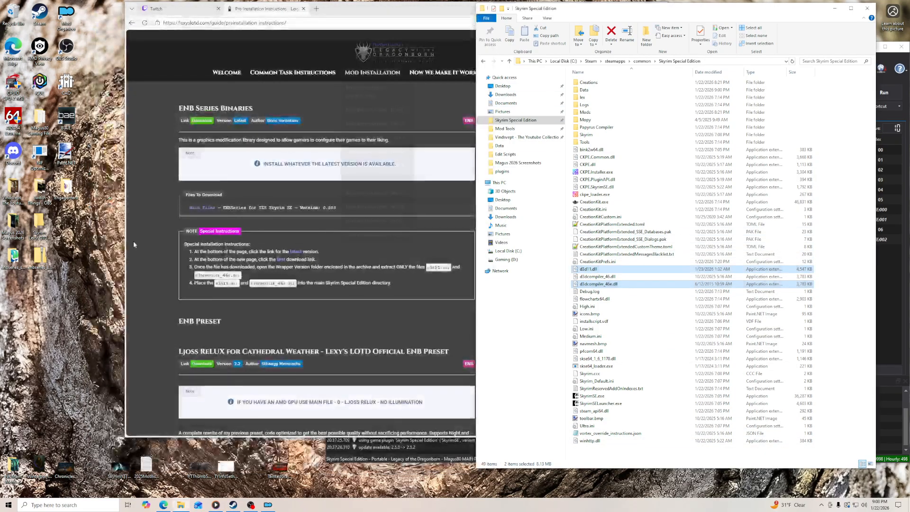
- Delete the extracted enbseries_skyrimse_v0504 folder and its zip archive from the desktop
{"action": "left_click", "coordinate": [29, 268]}
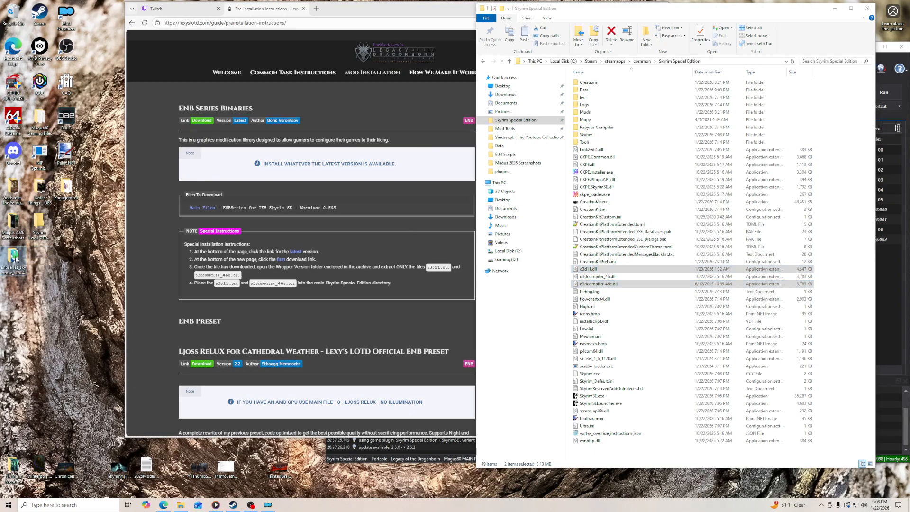
{"action": "right_click", "coordinate": [16, 259]}
{"action": "left_click", "coordinate": [33, 366]}
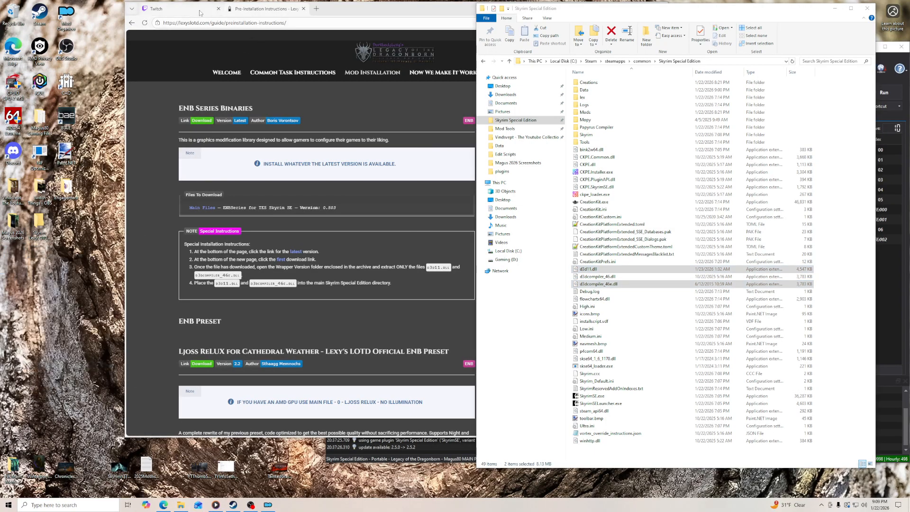
- Refresh the Twitch Stream Manager page, check the stream chat, and return to the pre-installation guide
{"action": "left_click_drag", "start_coordinate": [333, 9], "coordinate": [247, 9]}
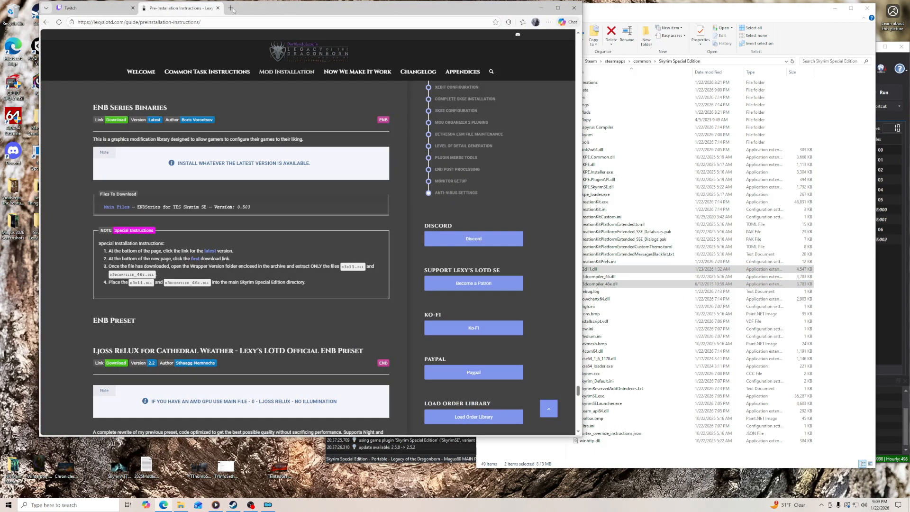
{"action": "left_click", "coordinate": [95, 8]}
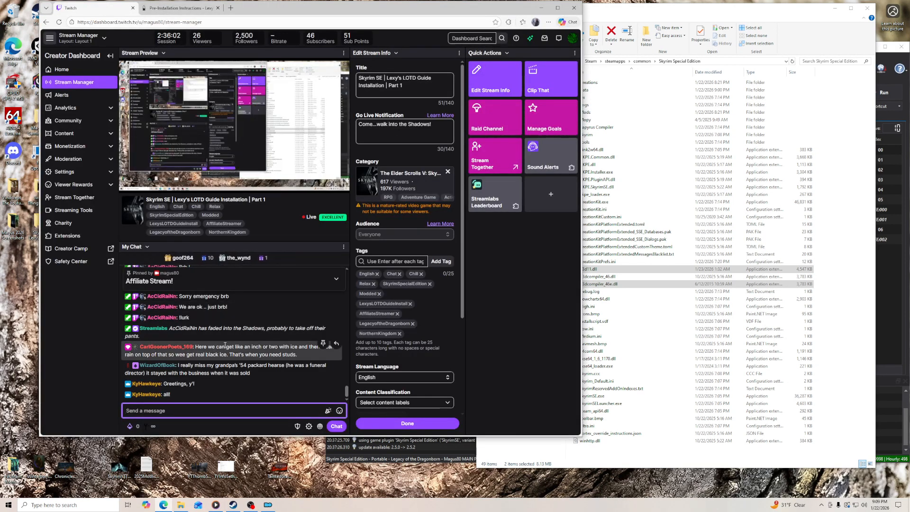
{"action": "left_click", "coordinate": [59, 22]}
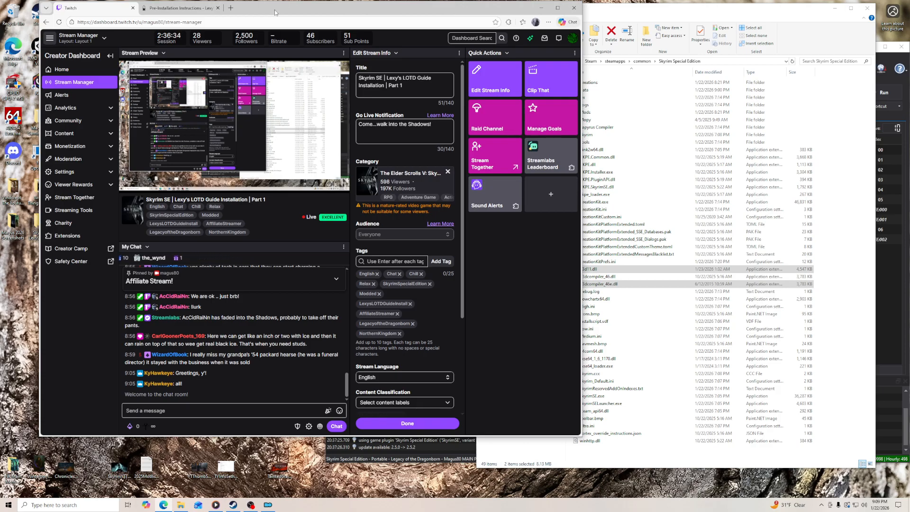
{"action": "left_click", "coordinate": [175, 9]}
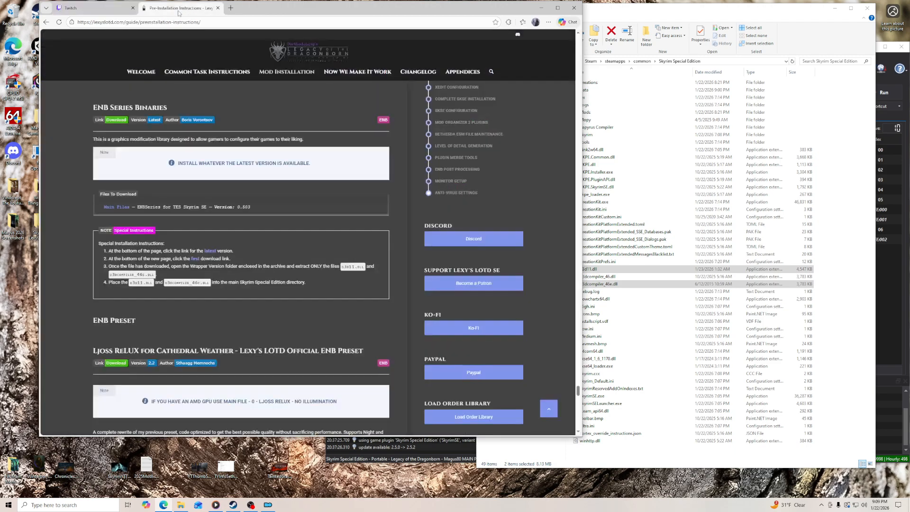
- Open the Ljoss ReLUX preset's download page from the guide's ENB Preset section and manually download 0 - Ljoss ReLUX - No Illumination
{"action": "mouse_move", "coordinate": [287, 72]}
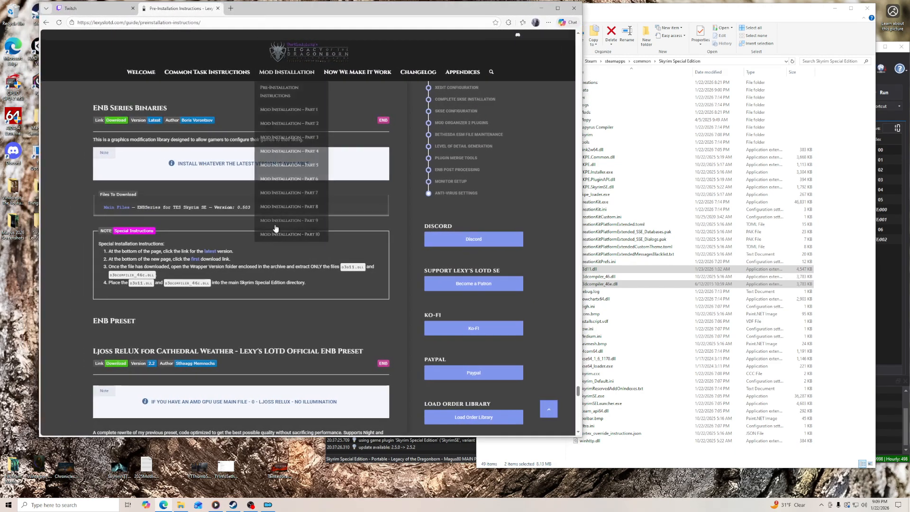
{"action": "scroll", "coordinate": [288, 222], "scroll_direction": "down", "scroll_amount": 3}
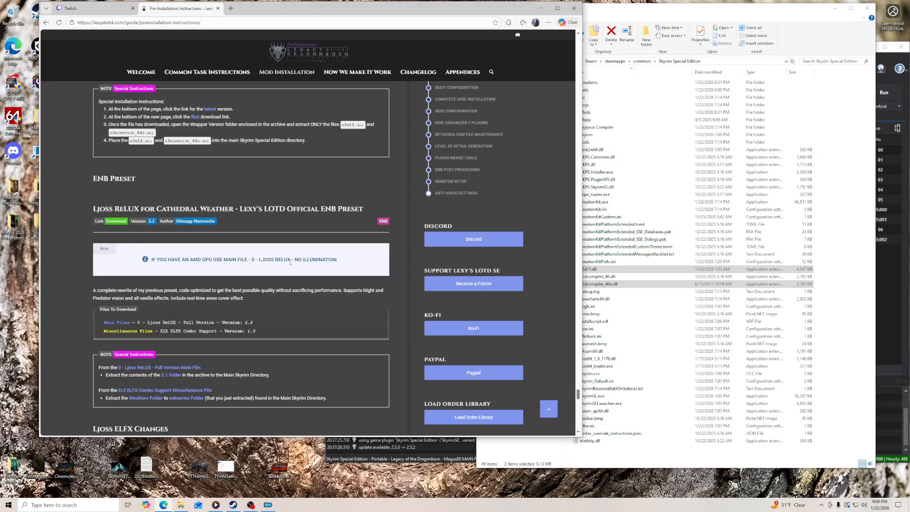
{"action": "left_click", "coordinate": [116, 222]}
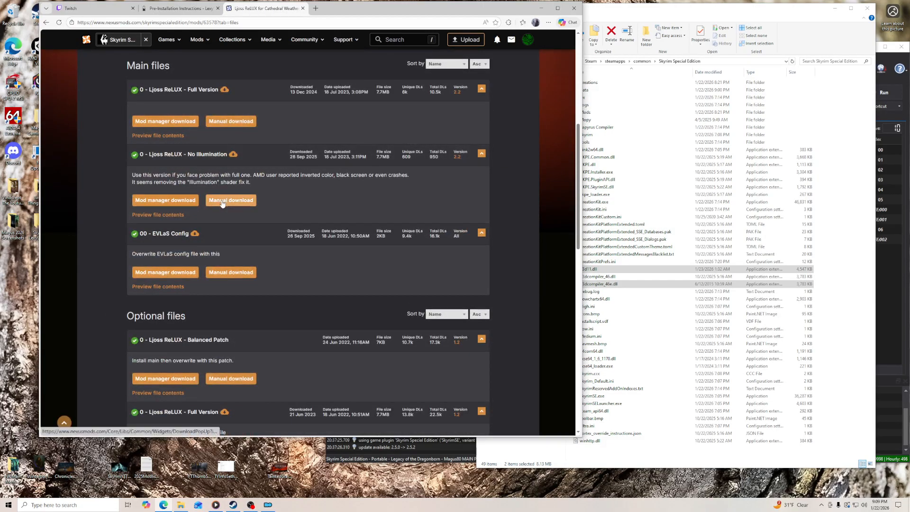
{"action": "left_click", "coordinate": [221, 199]}
{"action": "left_click_drag", "start_coordinate": [327, 13], "coordinate": [407, 12]}
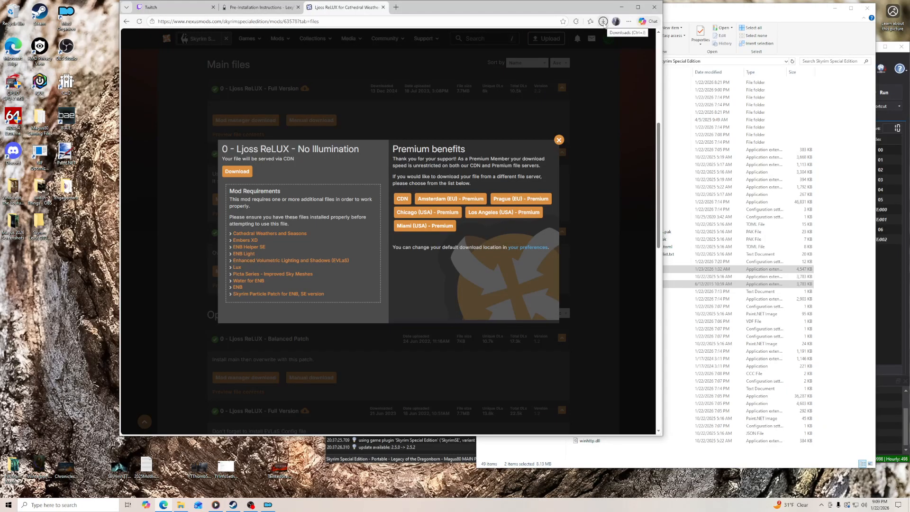
- Put the Ljoss ReLUX - No Illumination archive on the desktop, extract it into its own folder, and dismiss the mod's download dialog
{"action": "left_click", "coordinate": [604, 24]}
{"action": "left_click_drag", "start_coordinate": [536, 55], "coordinate": [43, 279]}
{"action": "right_click", "coordinate": [45, 265]}
{"action": "mouse_move", "coordinate": [62, 284]}
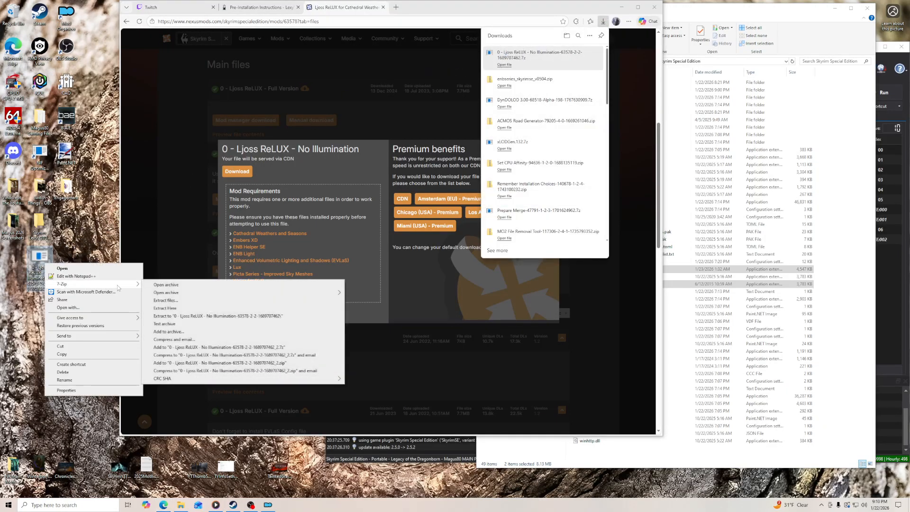
{"action": "left_click", "coordinate": [173, 316]}
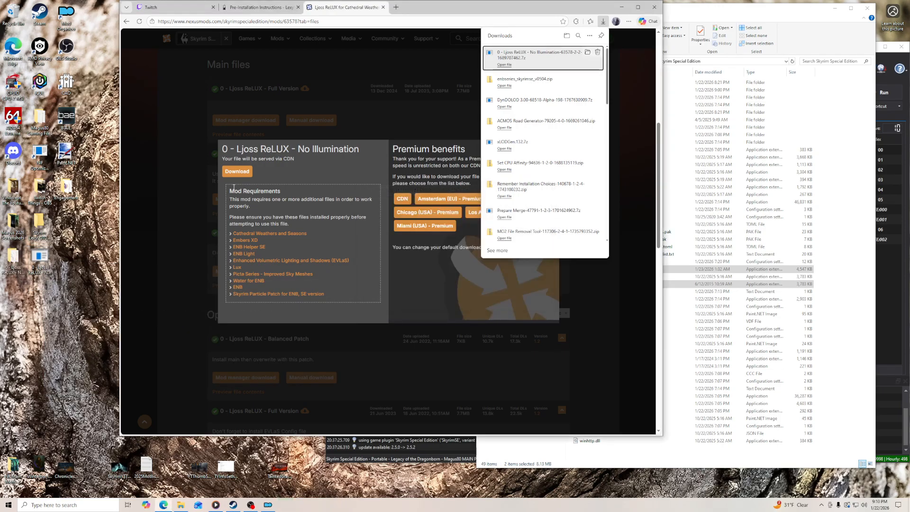
{"action": "left_click", "coordinate": [559, 140]}
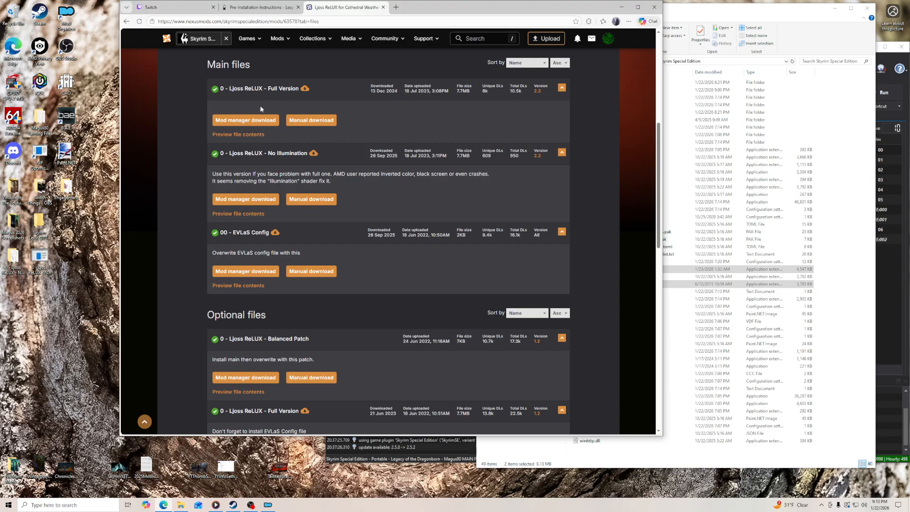
- Open the extracted Ljoss ReLUX - No Illumination folder and check the guide's ENB Preset instructions
{"action": "double_click", "coordinate": [13, 258]}
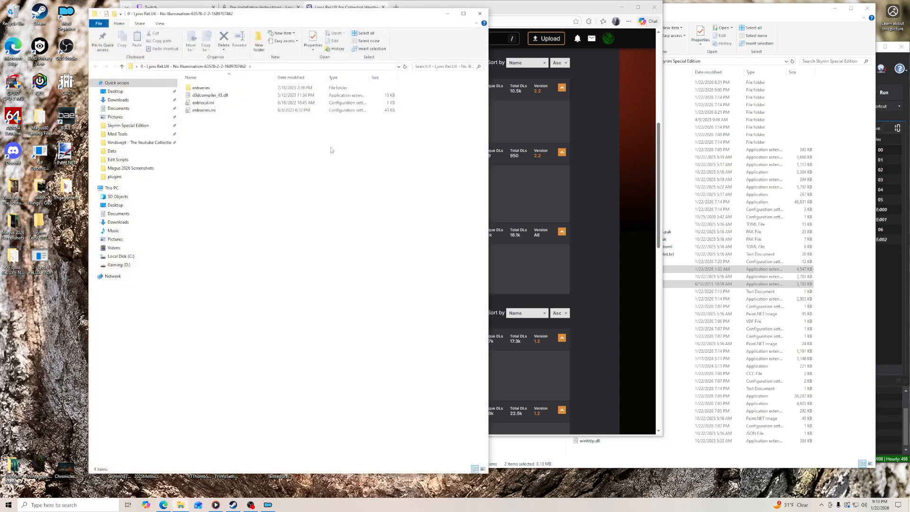
{"action": "left_click_drag", "start_coordinate": [405, 17], "coordinate": [519, 23]}
{"action": "left_click", "coordinate": [259, 6]}
{"action": "left_click_drag", "start_coordinate": [419, 10], "coordinate": [313, 11]}
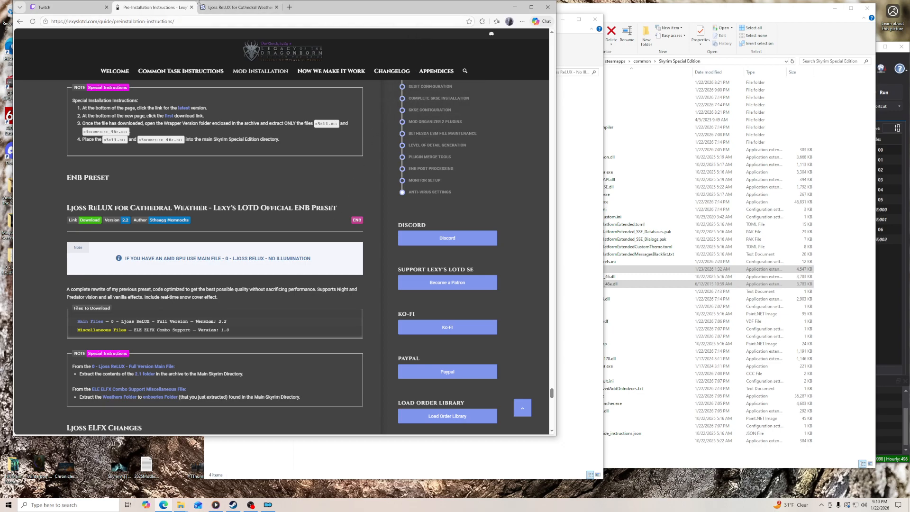
- Download the miscellaneous file ELE ELFX Combo Support from the Ljoss ReLUX mod page and place its archive on the desktop
{"action": "left_click", "coordinate": [239, 7]}
{"action": "scroll", "coordinate": [87, 285], "scroll_direction": "down", "scroll_amount": 3}
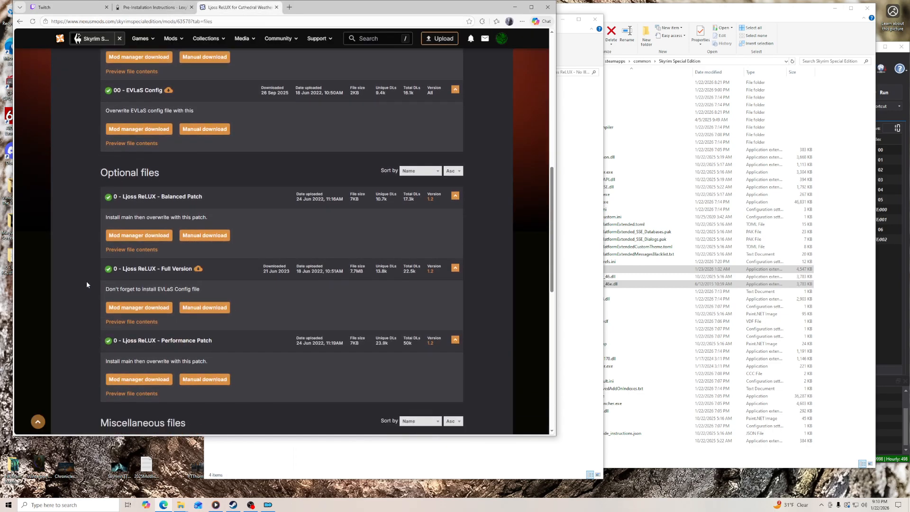
{"action": "scroll", "coordinate": [86, 285], "scroll_direction": "down", "scroll_amount": 2}
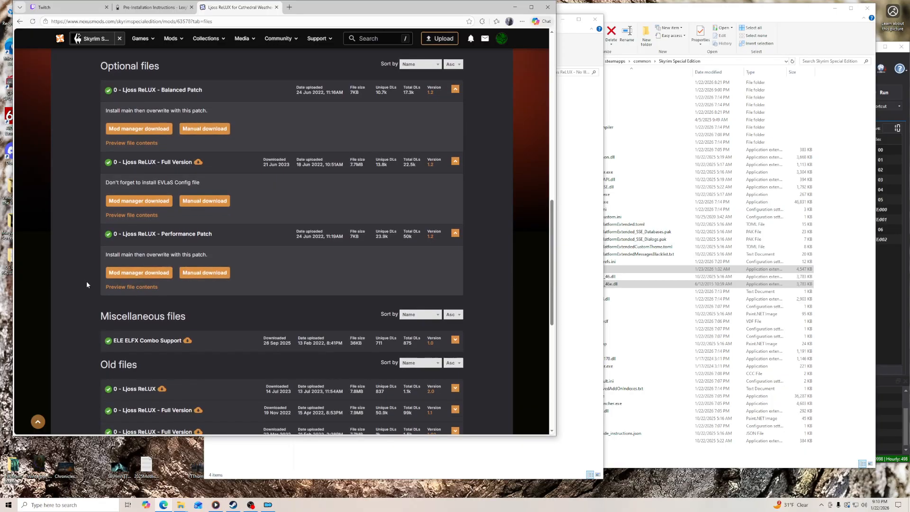
{"action": "left_click", "coordinate": [142, 344]}
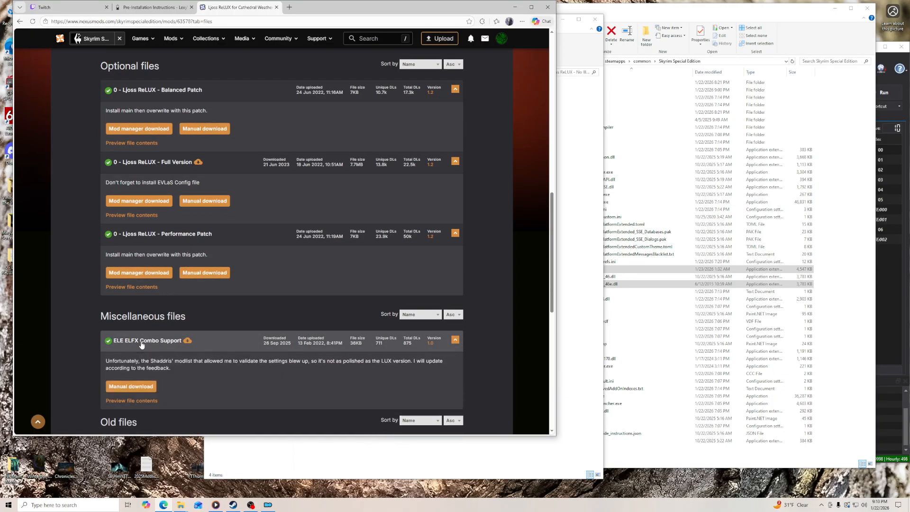
{"action": "left_click", "coordinate": [132, 388]}
{"action": "left_click", "coordinate": [136, 171]}
{"action": "left_click_drag", "start_coordinate": [400, 7], "coordinate": [578, 8]}
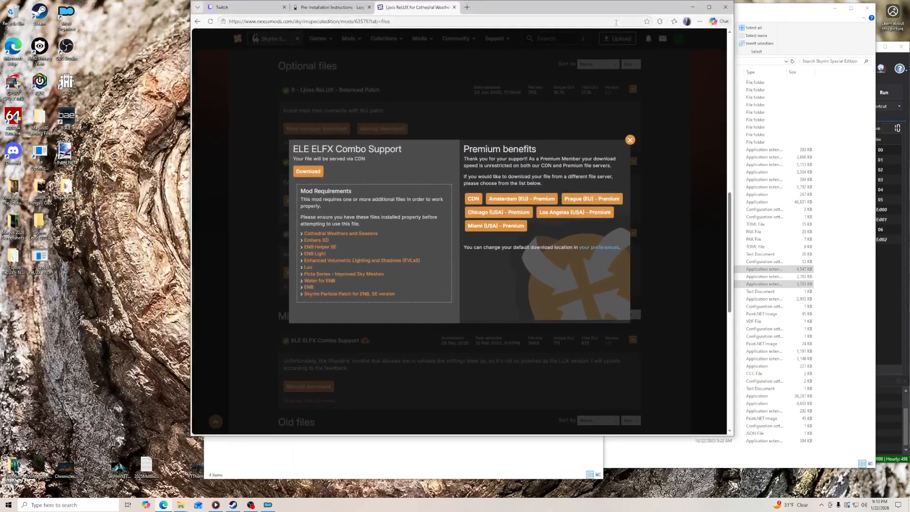
{"action": "left_click", "coordinate": [700, 21]}
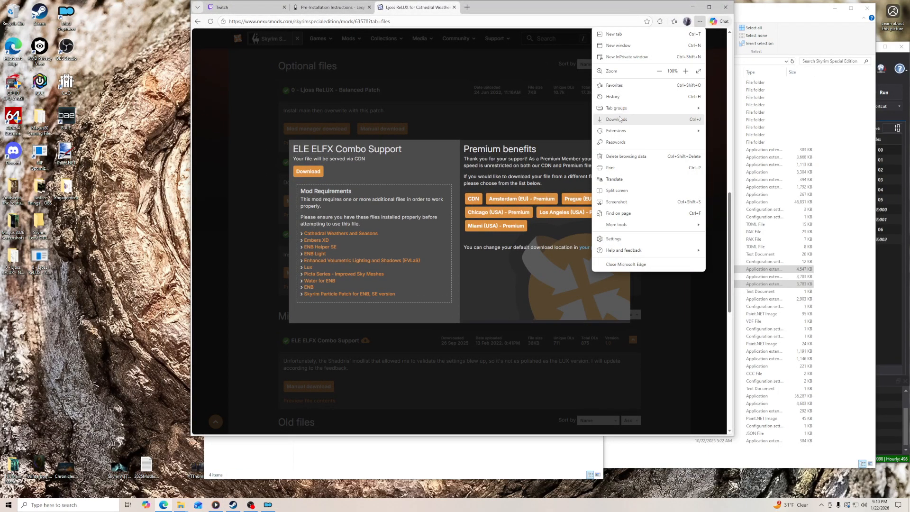
{"action": "left_click", "coordinate": [617, 119]}
{"action": "left_click_drag", "start_coordinate": [617, 53], "coordinate": [53, 314]}
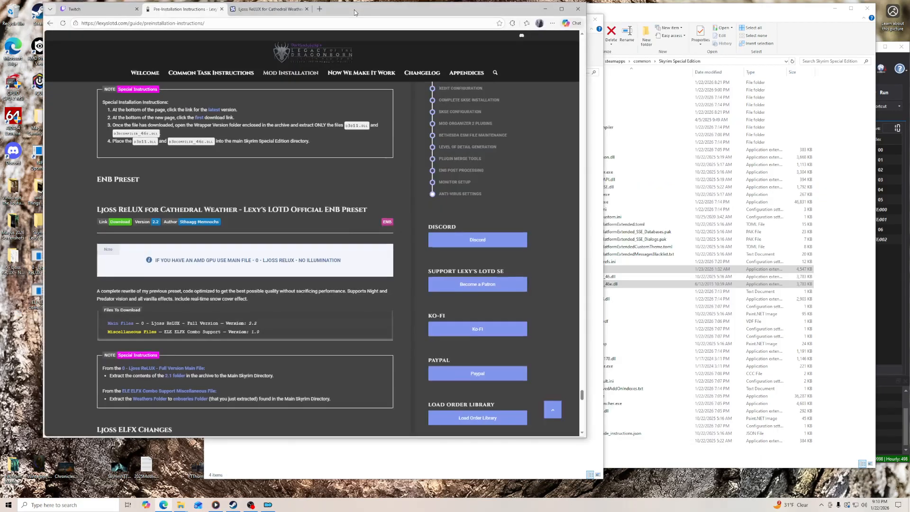
- Move the extracted Ljoss ReLUX - No Illumination contents into the main Skyrim Special Edition folder and close the emptied folder
{"action": "left_click_drag", "start_coordinate": [351, 11], "coordinate": [375, 14]}
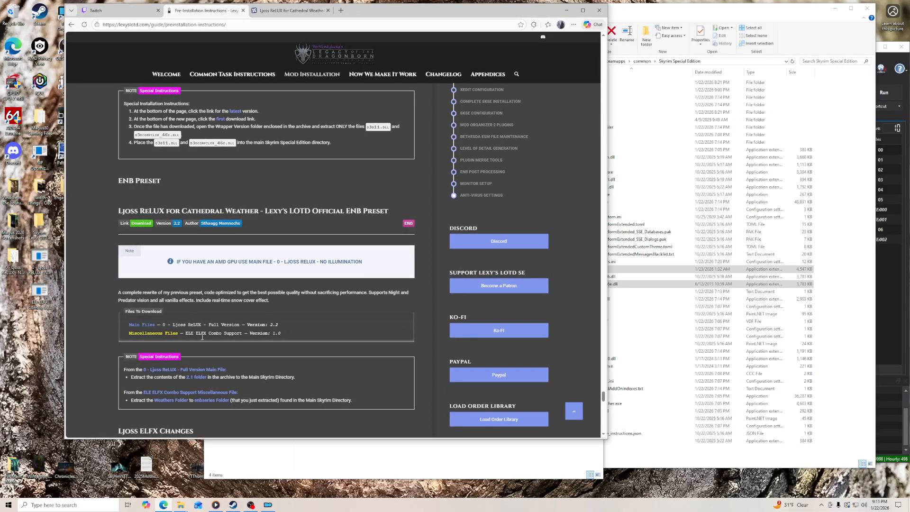
{"action": "scroll", "coordinate": [277, 408], "scroll_direction": "down", "scroll_amount": 2}
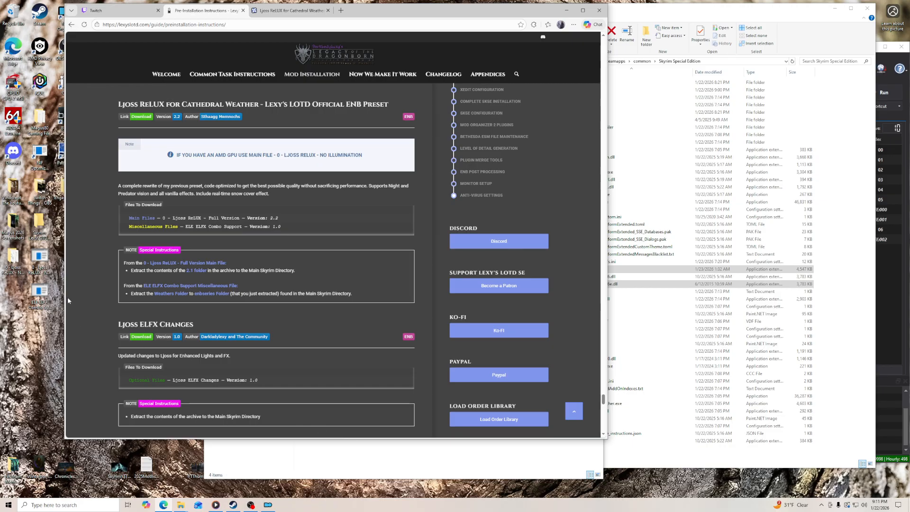
{"action": "left_click", "coordinate": [14, 265]}
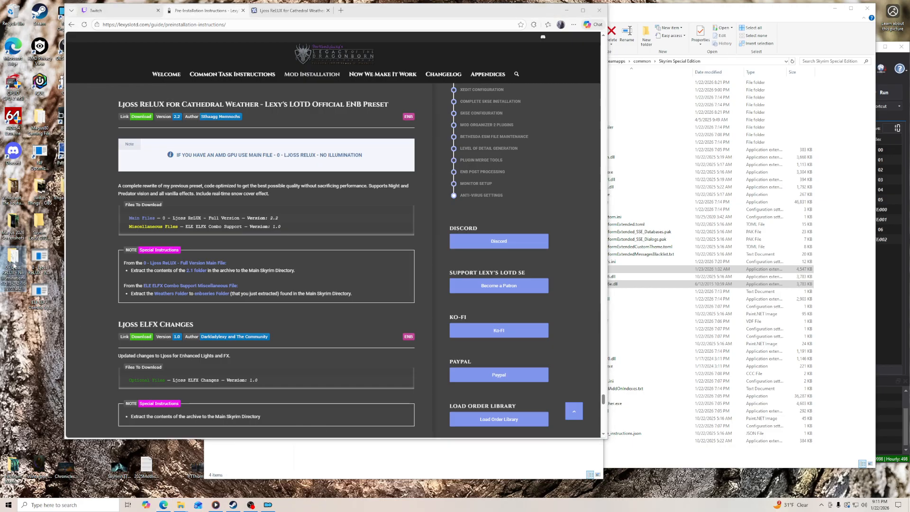
{"action": "double_click", "coordinate": [14, 265]}
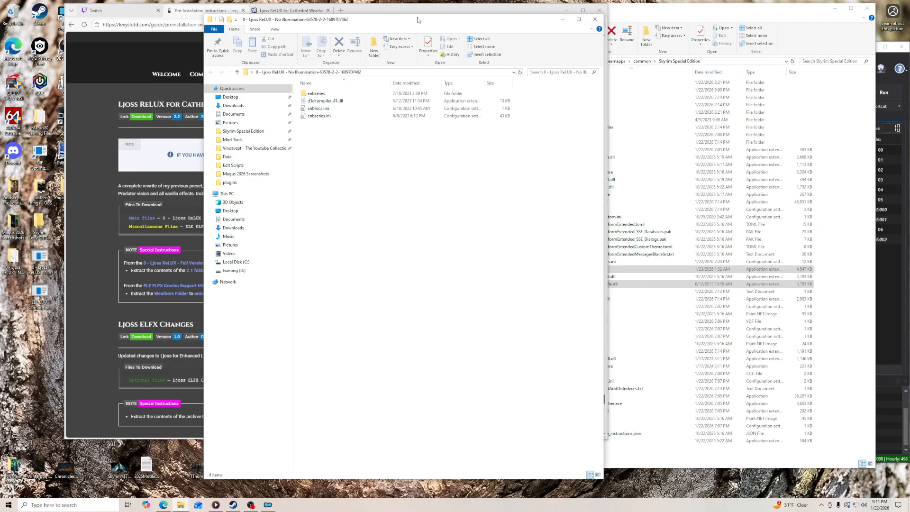
{"action": "left_click_drag", "start_coordinate": [385, 20], "coordinate": [331, 16]}
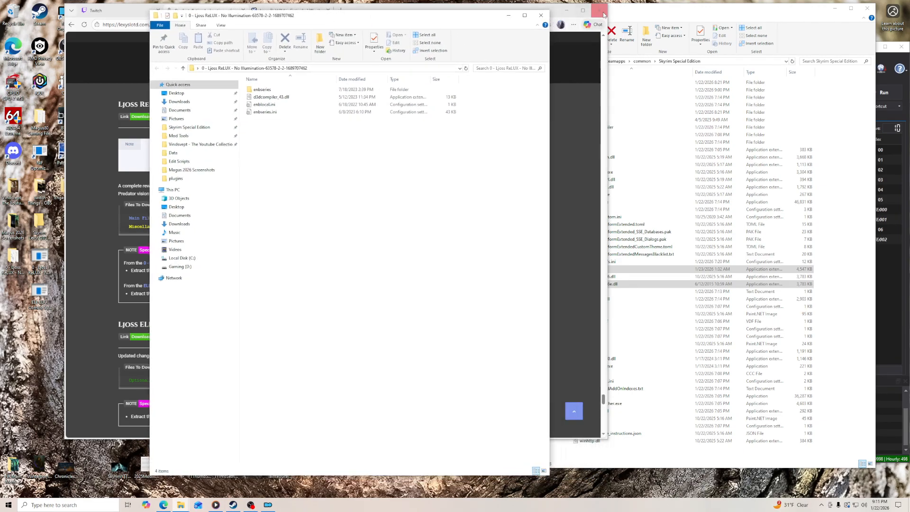
{"action": "left_click", "coordinate": [620, 9]}
{"action": "left_click_drag", "start_coordinate": [290, 129], "coordinate": [705, 448]}
{"action": "left_click", "coordinate": [420, 20]}
{"action": "left_click", "coordinate": [542, 16]}
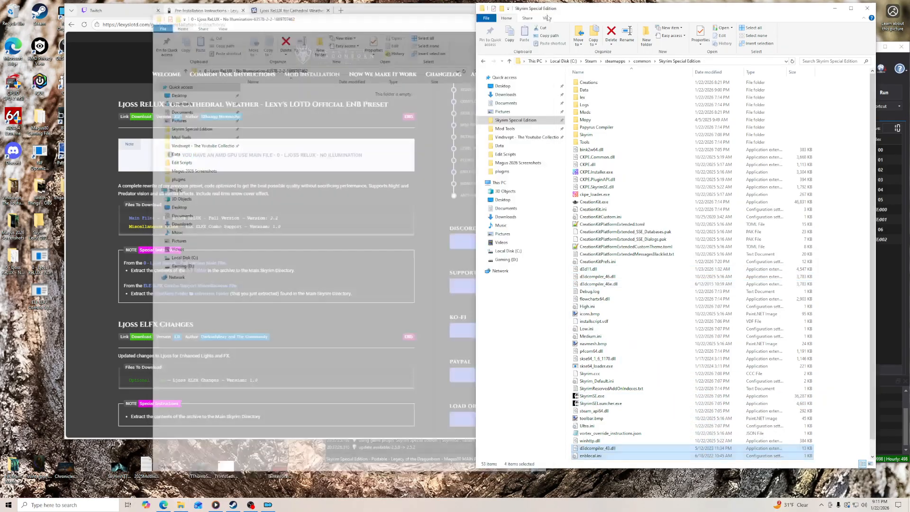
- Delete the emptied Ljoss ReLUX - No Illumination folder from the desktop and extract the ELE ELFX Combo Support archive into its own folder
{"action": "right_click", "coordinate": [13, 259]}
{"action": "left_click", "coordinate": [31, 368]}
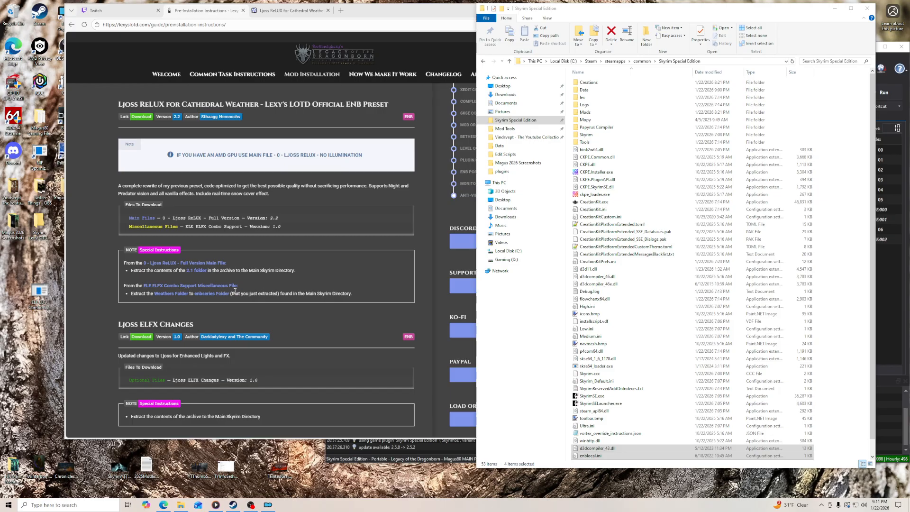
{"action": "right_click", "coordinate": [46, 293]}
{"action": "mouse_move", "coordinate": [63, 315]}
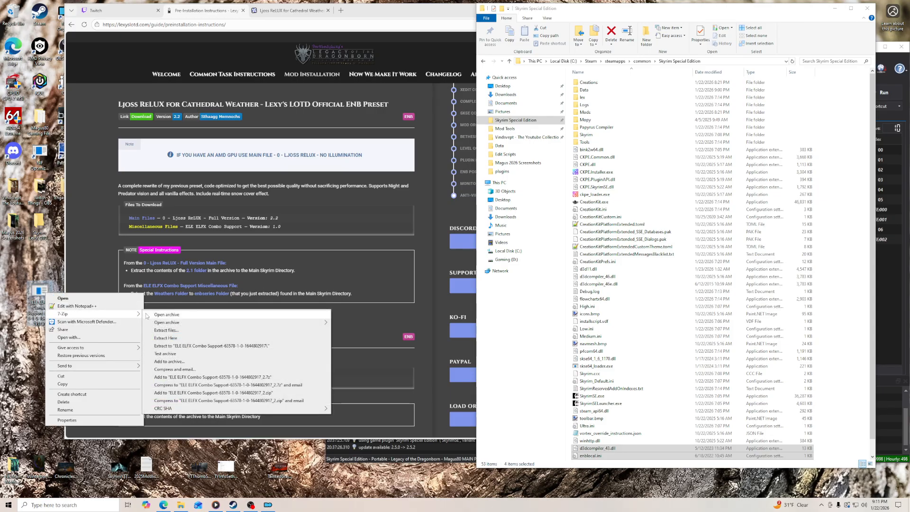
{"action": "left_click", "coordinate": [174, 346]}
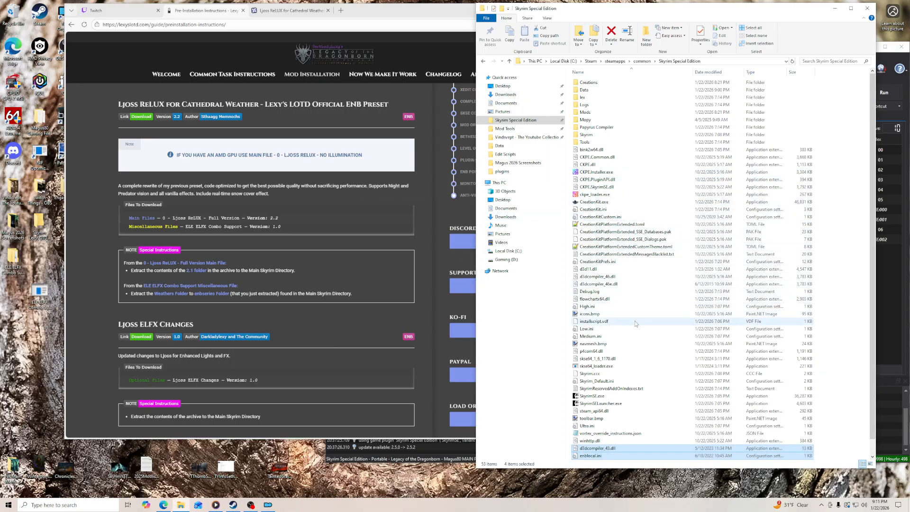
- Move the Weathers folder from the extracted ELE ELFX Combo Support folder into Skyrim's enbseries folder, replacing the existing files
{"action": "left_click", "coordinate": [595, 321]}
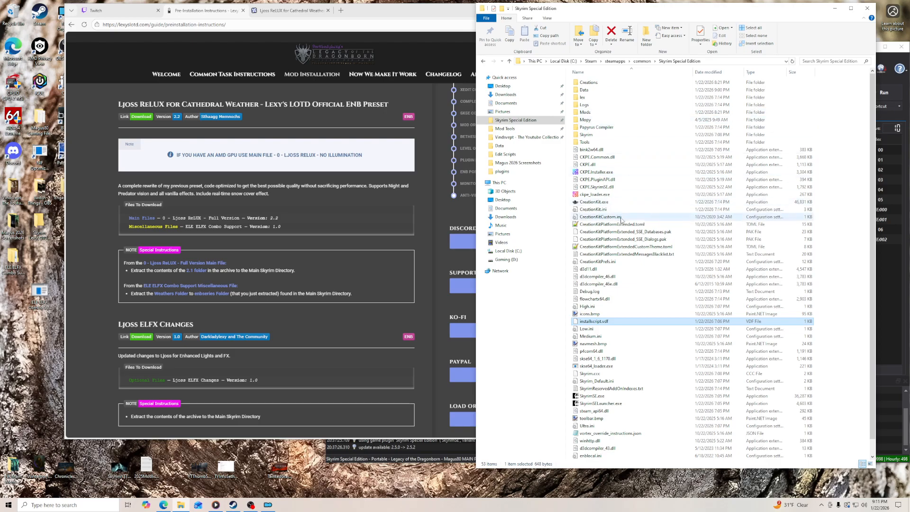
{"action": "scroll", "coordinate": [617, 228], "scroll_direction": "down", "scroll_amount": 1}
{"action": "double_click", "coordinate": [589, 456]}
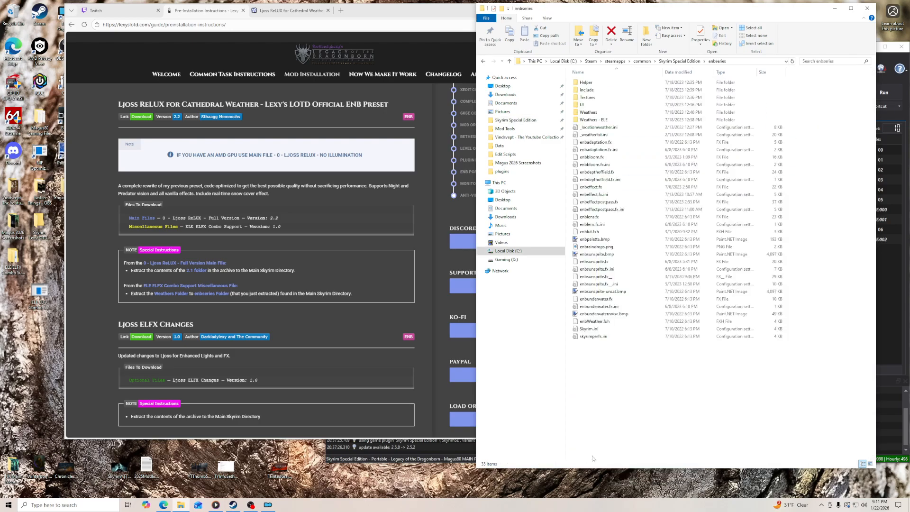
{"action": "left_click_drag", "start_coordinate": [16, 268], "coordinate": [15, 300]}
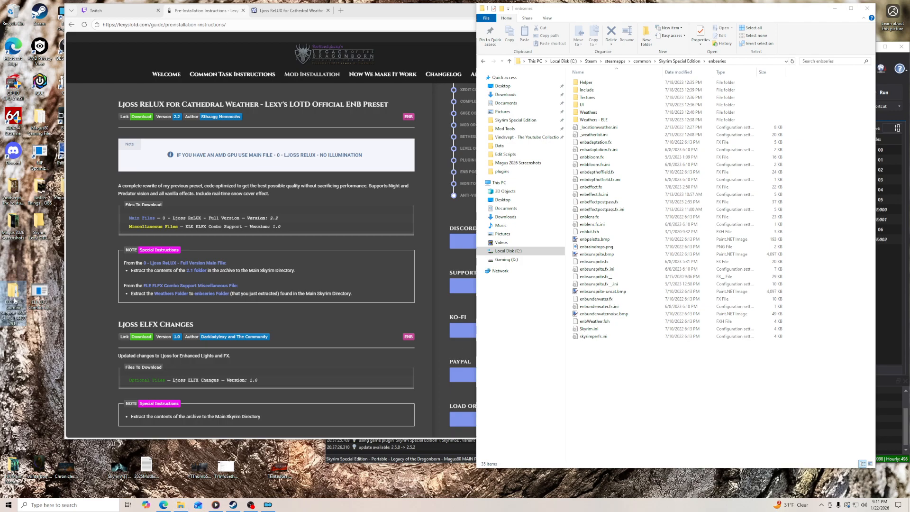
{"action": "double_click", "coordinate": [14, 300]}
{"action": "left_click_drag", "start_coordinate": [265, 90], "coordinate": [656, 396]}
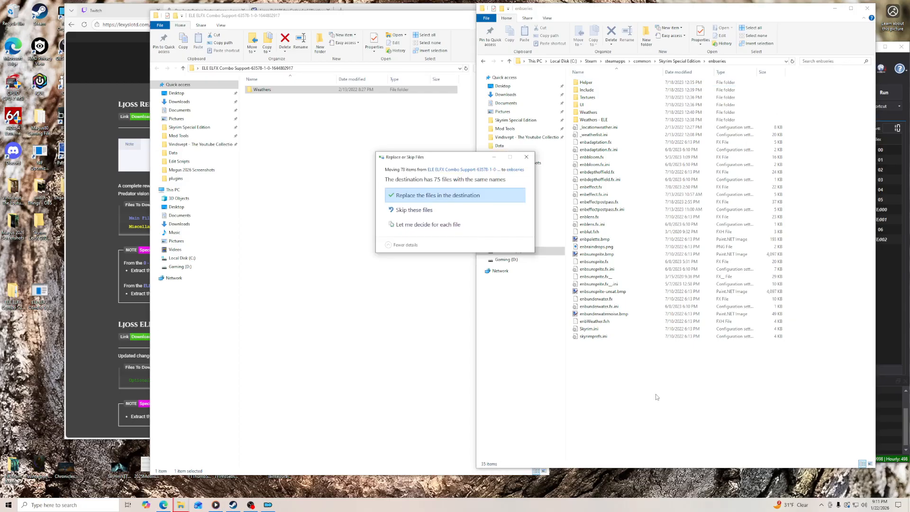
{"action": "left_click", "coordinate": [438, 195]}
- Check the contents of the enbseries Weathers folder and delete the leftover ELE ELFX Combo Support folder from the desktop
{"action": "left_click", "coordinate": [93, 327]}
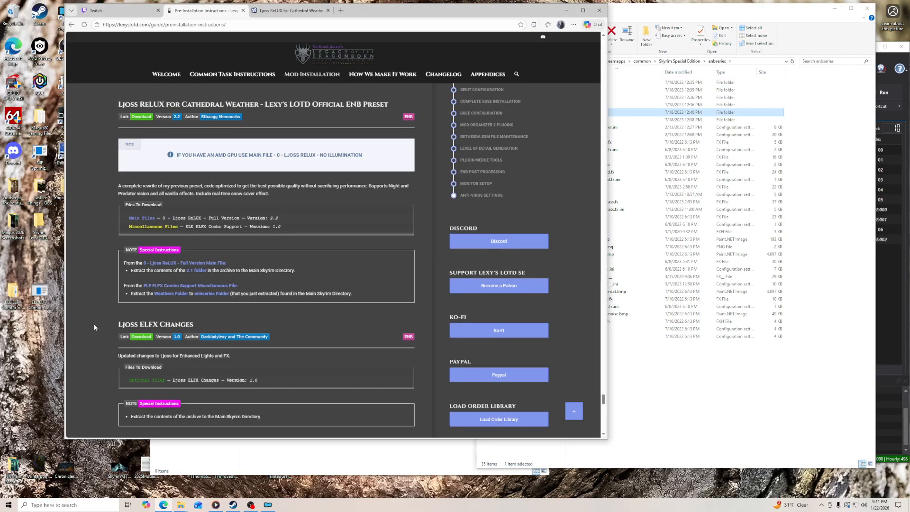
{"action": "left_click", "coordinate": [656, 17]}
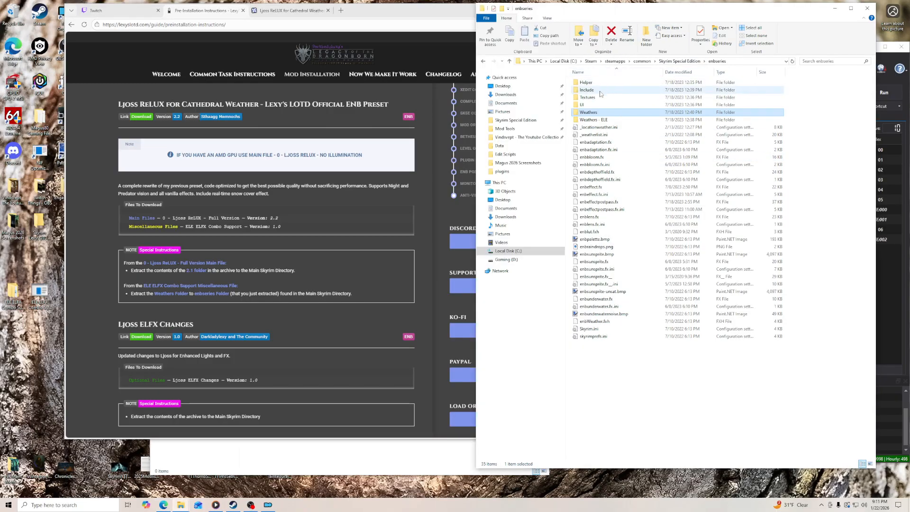
{"action": "double_click", "coordinate": [595, 113]}
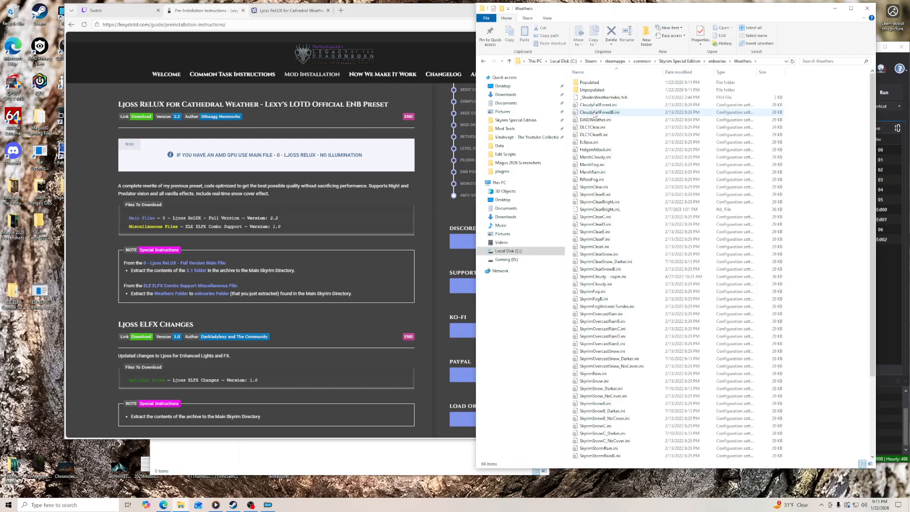
{"action": "left_click", "coordinate": [349, 85]}
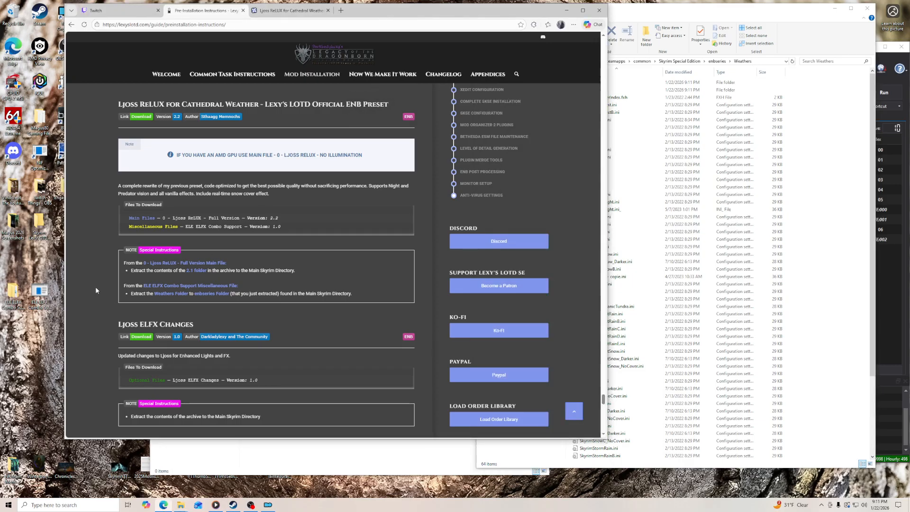
{"action": "right_click", "coordinate": [17, 302]}
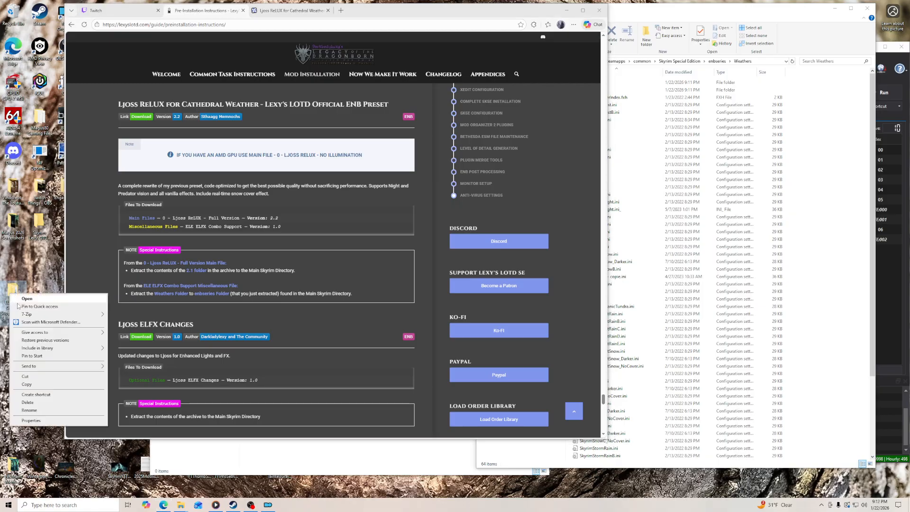
{"action": "left_click", "coordinate": [28, 402]}
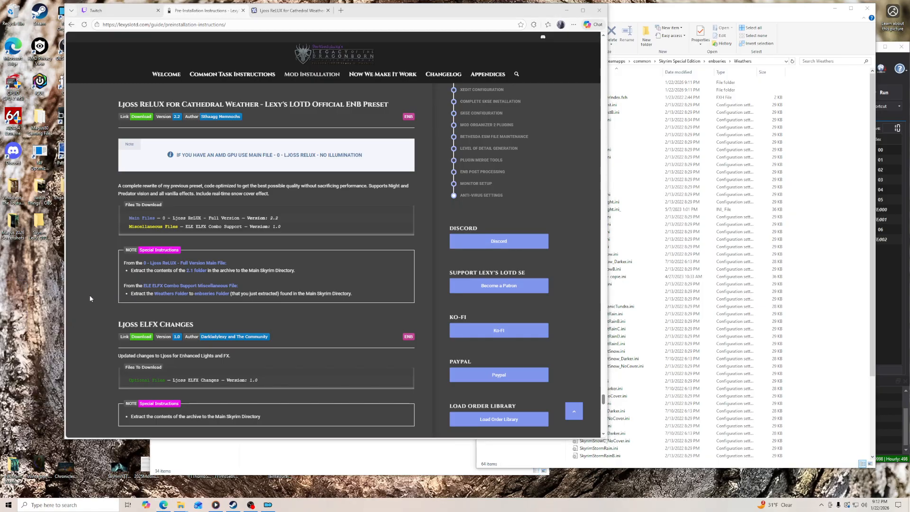
- Open the download page from the guide's Ljoss ELFX Changes section and manually download the Ljoss ELFX Changes file
{"action": "scroll", "coordinate": [93, 273], "scroll_direction": "down", "scroll_amount": 2}
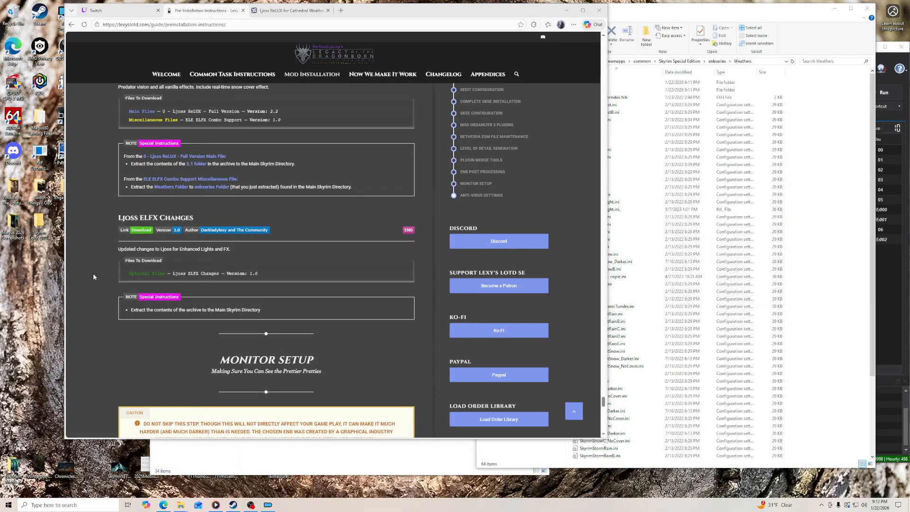
{"action": "left_click", "coordinate": [142, 230]}
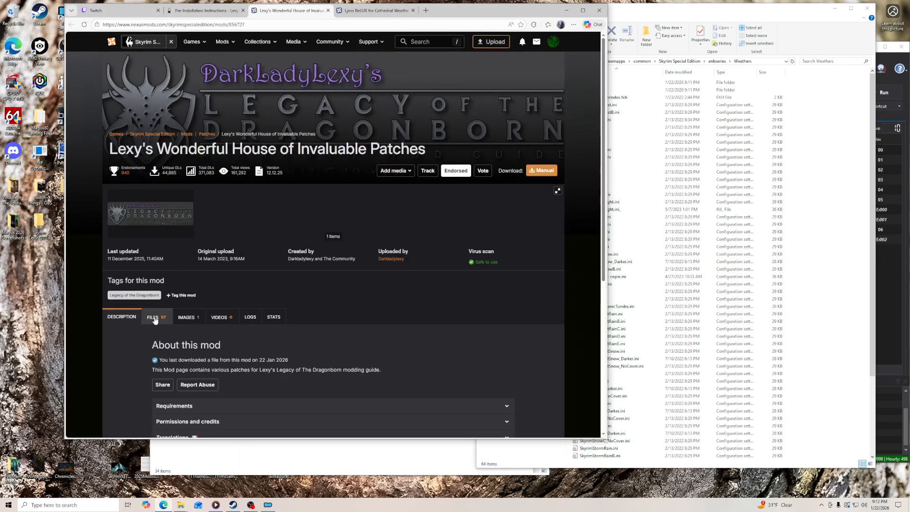
{"action": "left_click", "coordinate": [154, 320]}
{"action": "scroll", "coordinate": [130, 334], "scroll_direction": "down", "scroll_amount": 10}
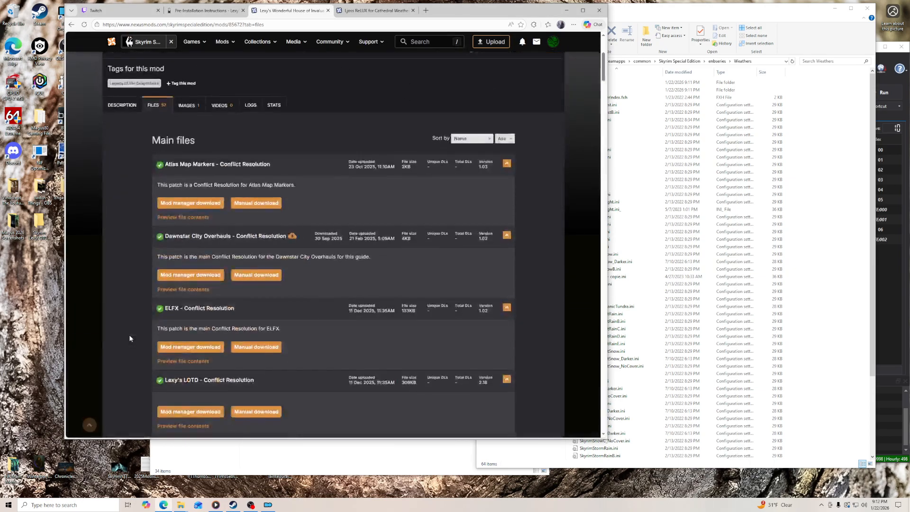
{"action": "scroll", "coordinate": [130, 332], "scroll_direction": "down", "scroll_amount": 6}
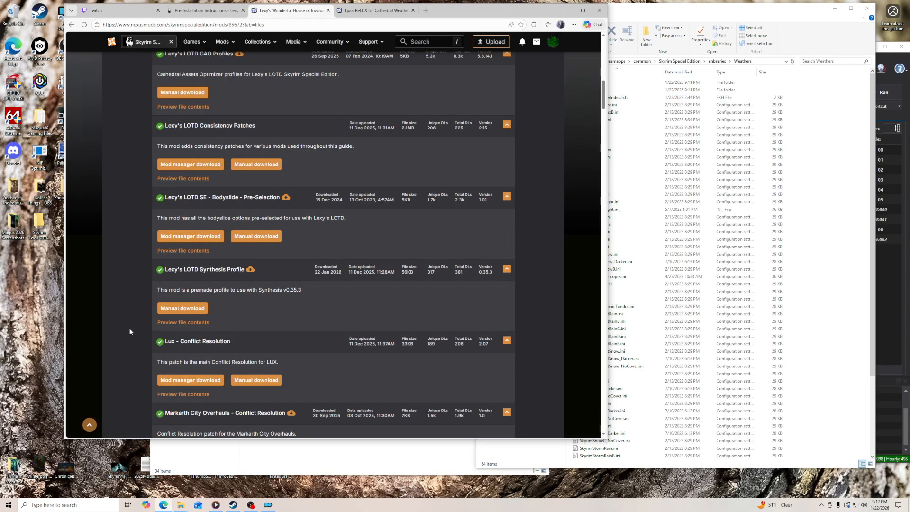
{"action": "scroll", "coordinate": [129, 332], "scroll_direction": "down", "scroll_amount": 12}
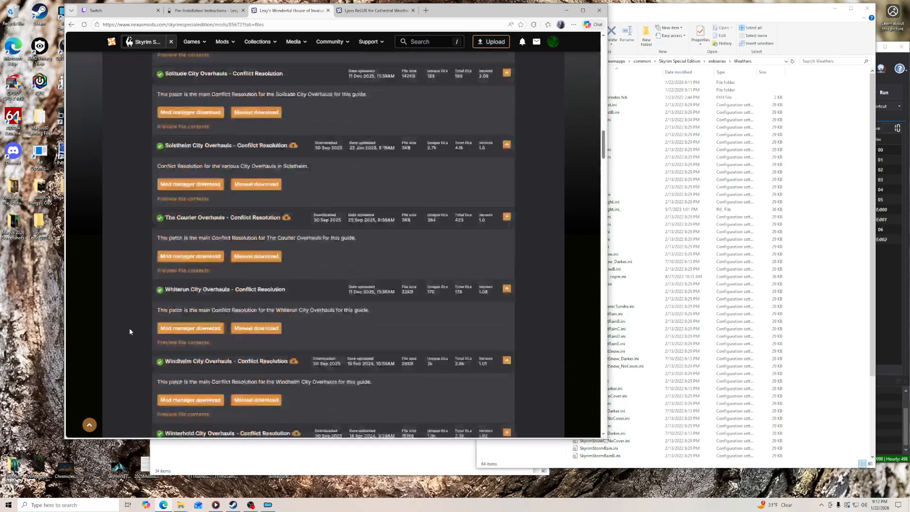
{"action": "scroll", "coordinate": [130, 330], "scroll_direction": "down", "scroll_amount": 9}
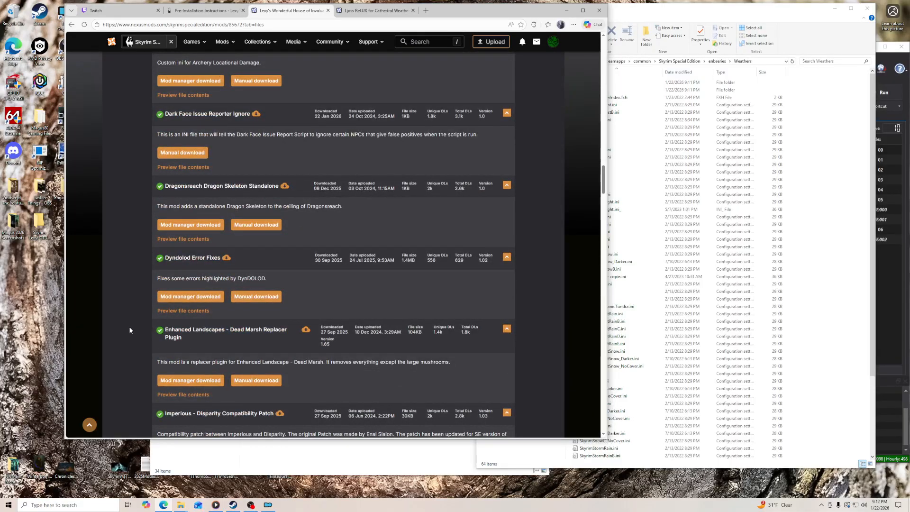
{"action": "scroll", "coordinate": [130, 330], "scroll_direction": "down", "scroll_amount": 2}
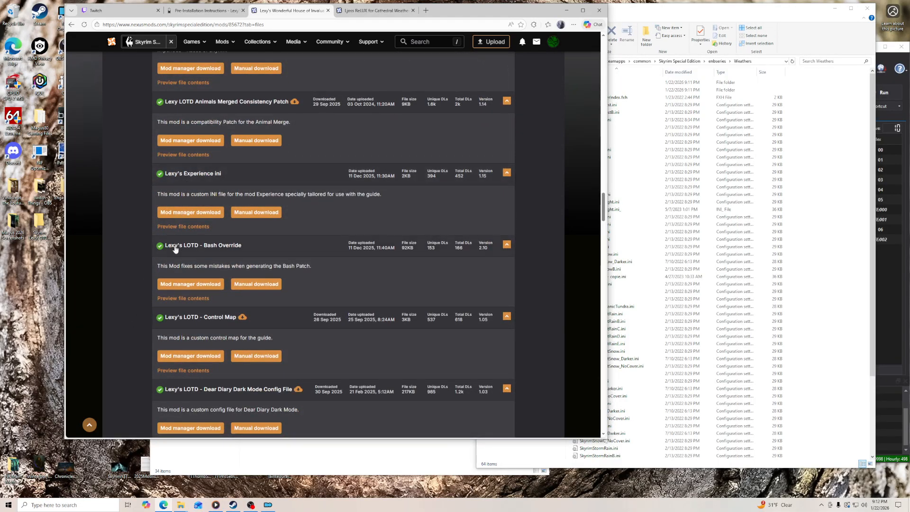
{"action": "scroll", "coordinate": [144, 275], "scroll_direction": "down", "scroll_amount": 12}
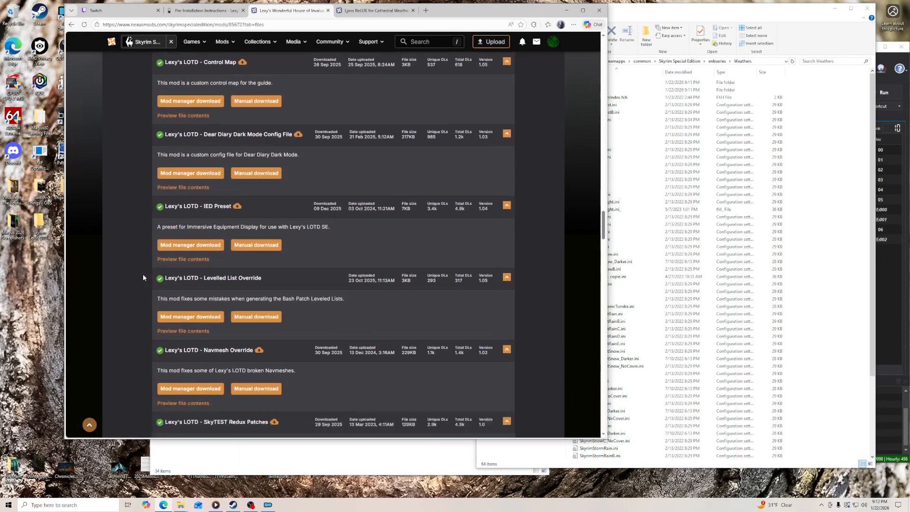
{"action": "scroll", "coordinate": [143, 277], "scroll_direction": "down", "scroll_amount": 4}
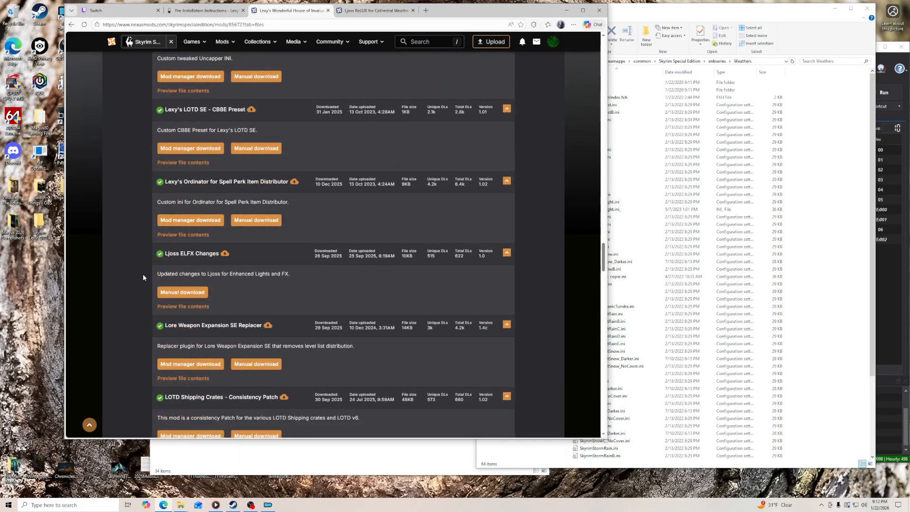
{"action": "left_click", "coordinate": [179, 257]}
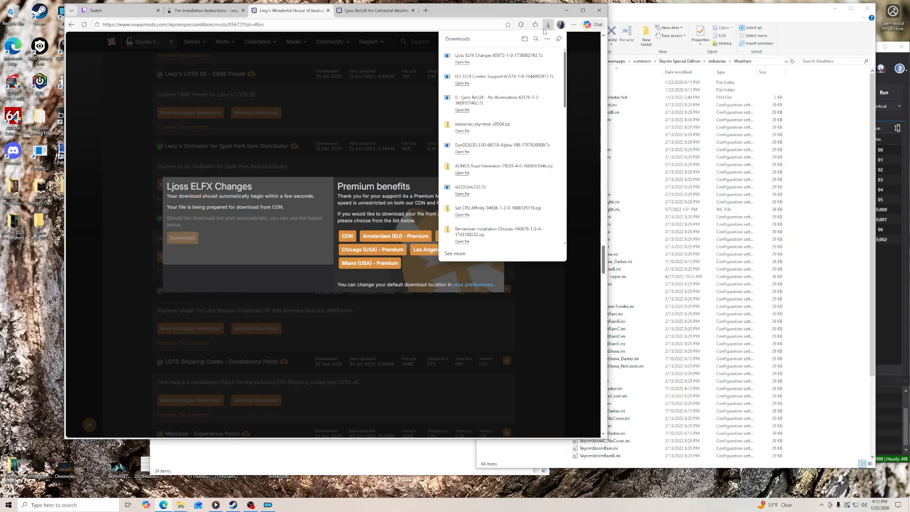
- Place the Ljoss ELFX Changes archive on the desktop, dismiss the download dialog, and close both mod pages
{"action": "left_click_drag", "start_coordinate": [493, 56], "coordinate": [39, 261]}
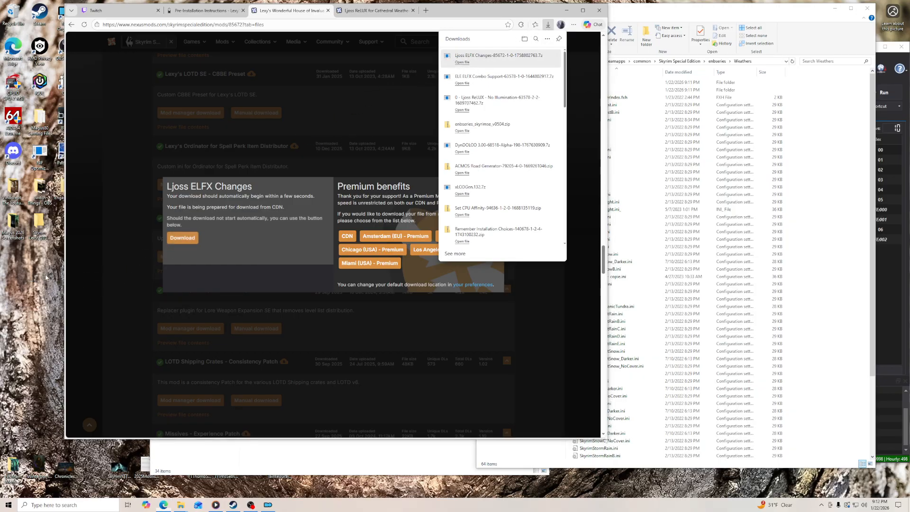
{"action": "left_click", "coordinate": [426, 191]}
{"action": "left_click", "coordinate": [502, 179]}
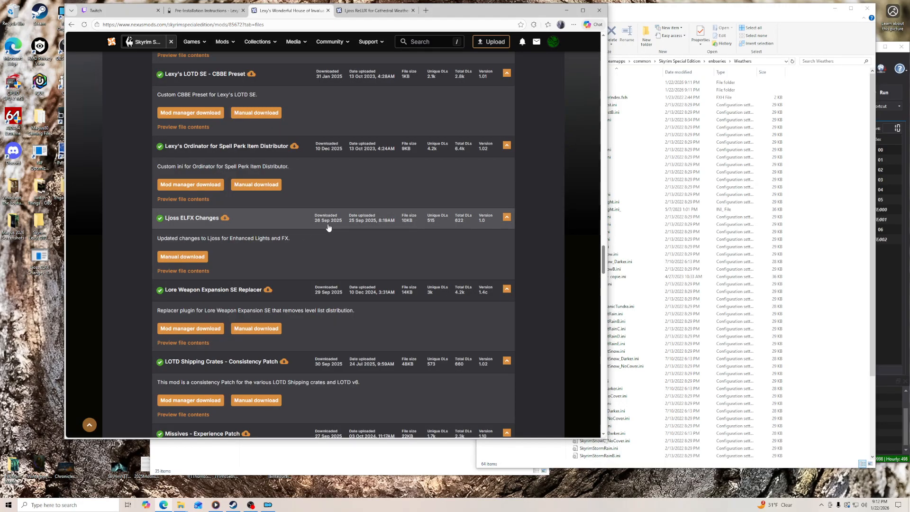
{"action": "left_click", "coordinate": [327, 11]}
{"action": "left_click", "coordinate": [327, 10]}
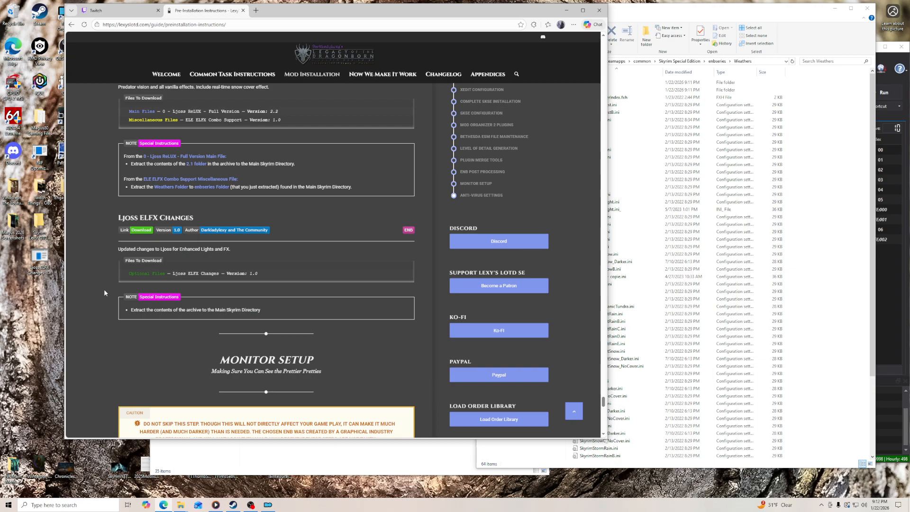
- Return to the Skyrim Special Edition folder, extract the Ljoss ELFX Changes archive into its own desktop folder, and open that folder
{"action": "left_click", "coordinate": [663, 10]}
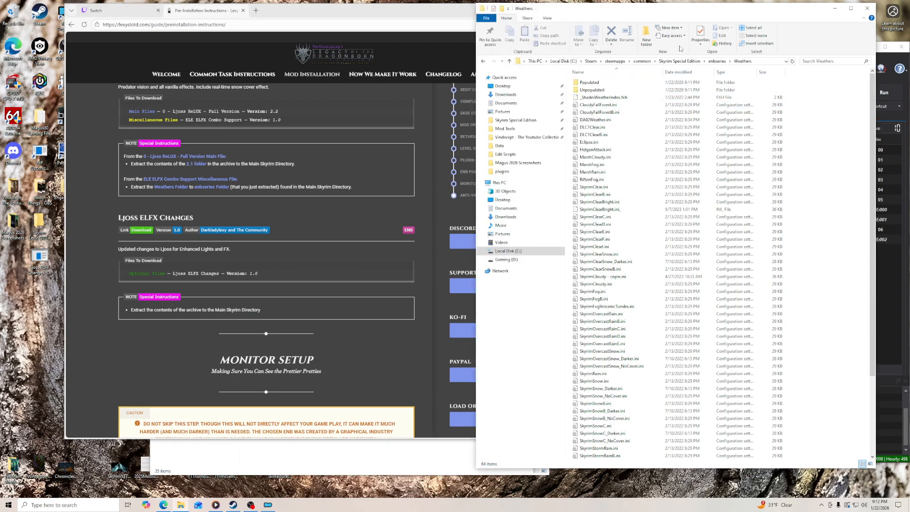
{"action": "left_click", "coordinate": [671, 65]}
{"action": "right_click", "coordinate": [41, 259]}
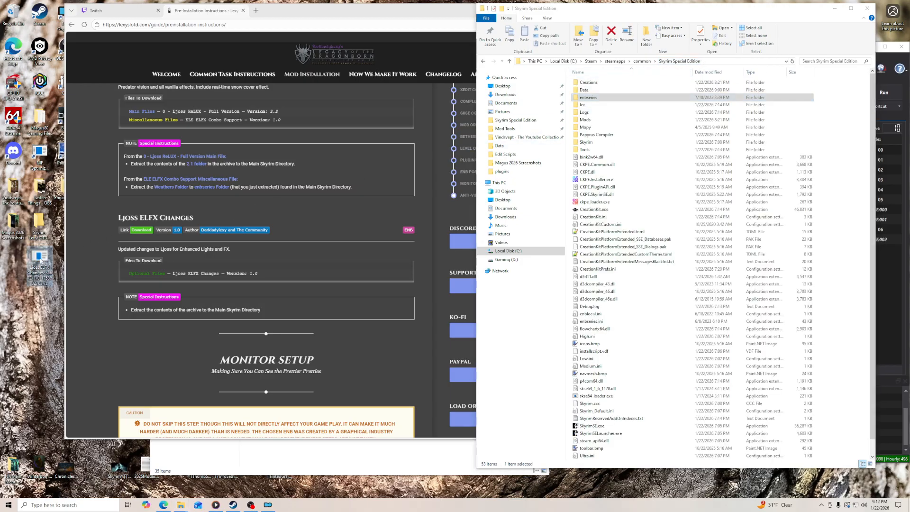
{"action": "mouse_move", "coordinate": [115, 280]}
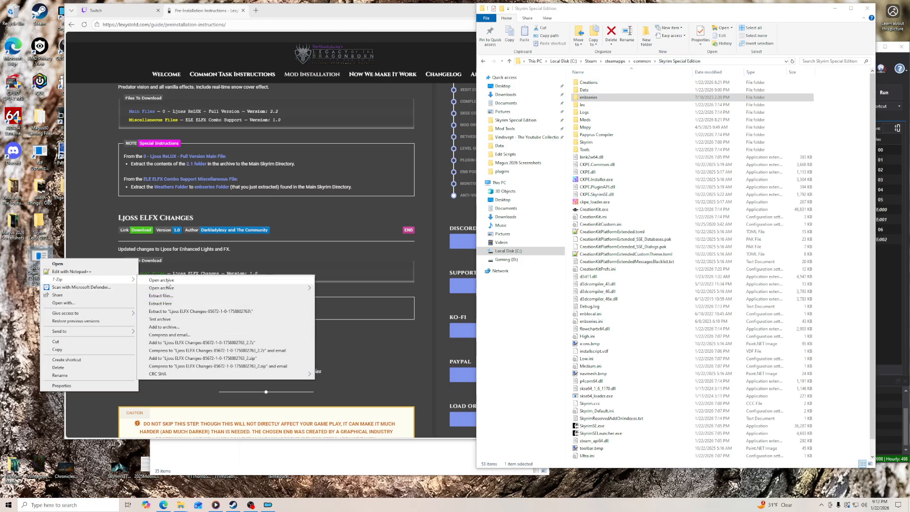
{"action": "left_click", "coordinate": [173, 311]}
{"action": "double_click", "coordinate": [13, 259]}
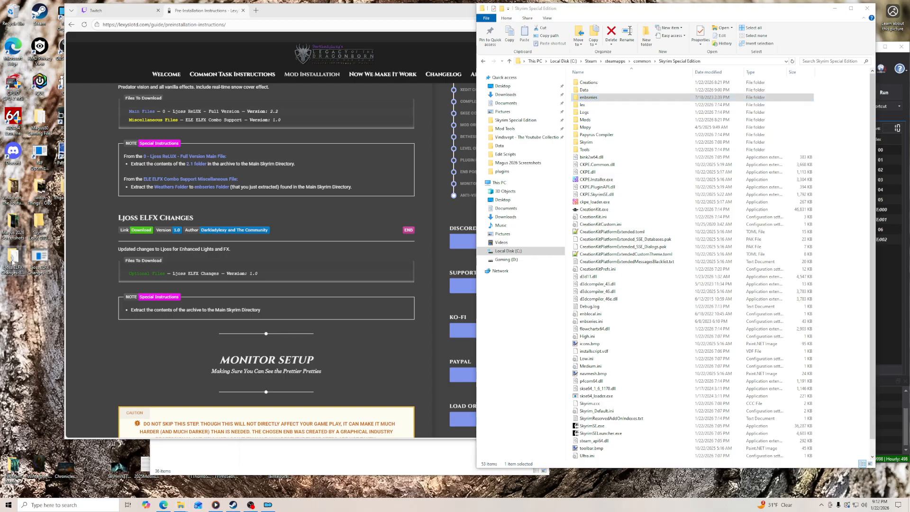
- Move the extracted Ljoss ELFX Changes contents into the Skyrim Special Edition folder, replacing the existing files, and close the source folder
{"action": "left_click_drag", "start_coordinate": [286, 124], "coordinate": [818, 465]}
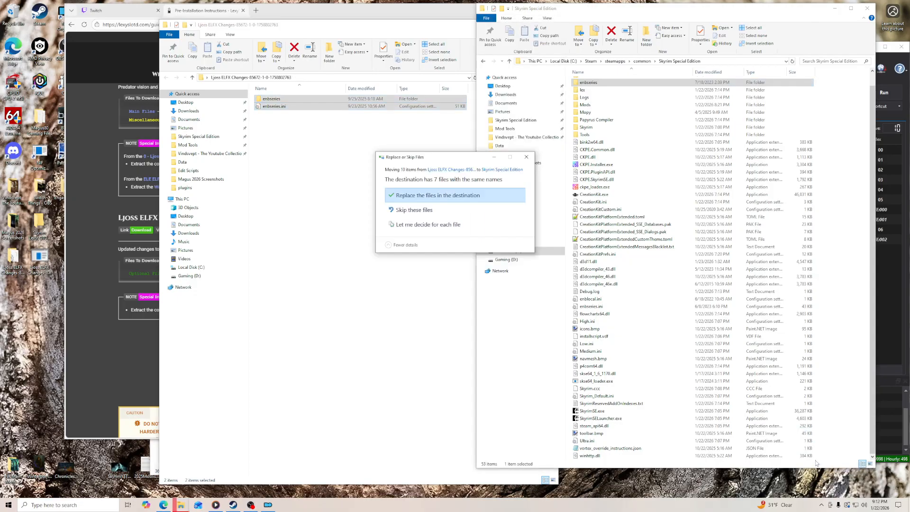
{"action": "left_click", "coordinate": [441, 199]}
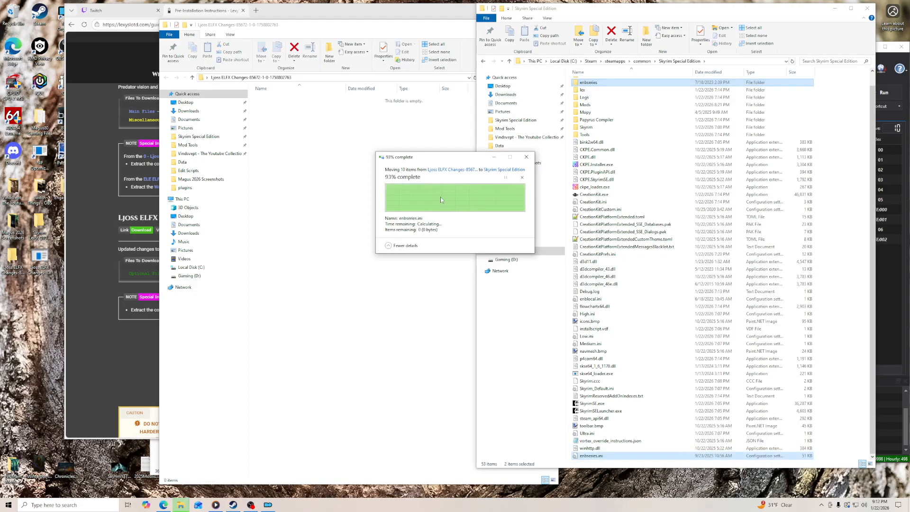
{"action": "left_click", "coordinate": [410, 30]}
{"action": "left_click", "coordinate": [550, 24]}
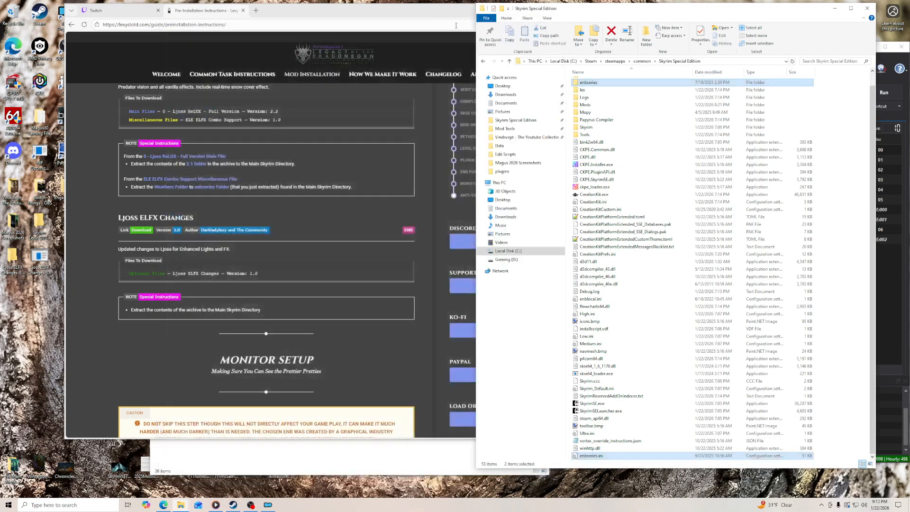
- Delete the leftover Ljoss ELFX Changes folder from the desktop and close the Desktop file window
{"action": "right_click", "coordinate": [12, 260]}
{"action": "left_click", "coordinate": [28, 368]}
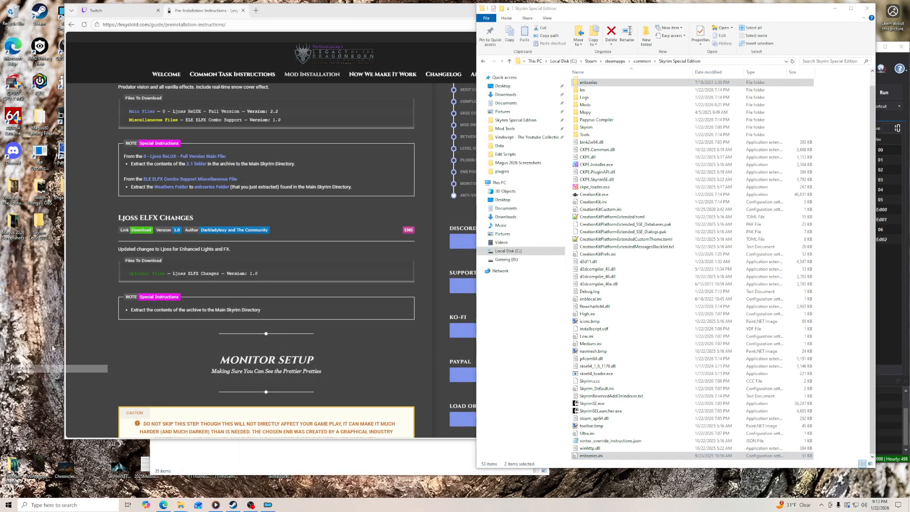
{"action": "left_click", "coordinate": [295, 15]}
{"action": "left_click_drag", "start_coordinate": [295, 15], "coordinate": [240, 16]}
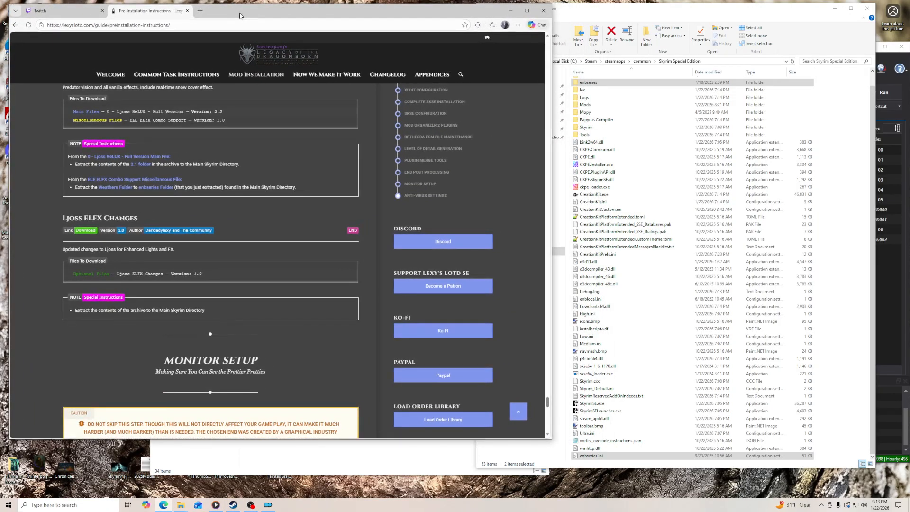
{"action": "left_click", "coordinate": [336, 460]}
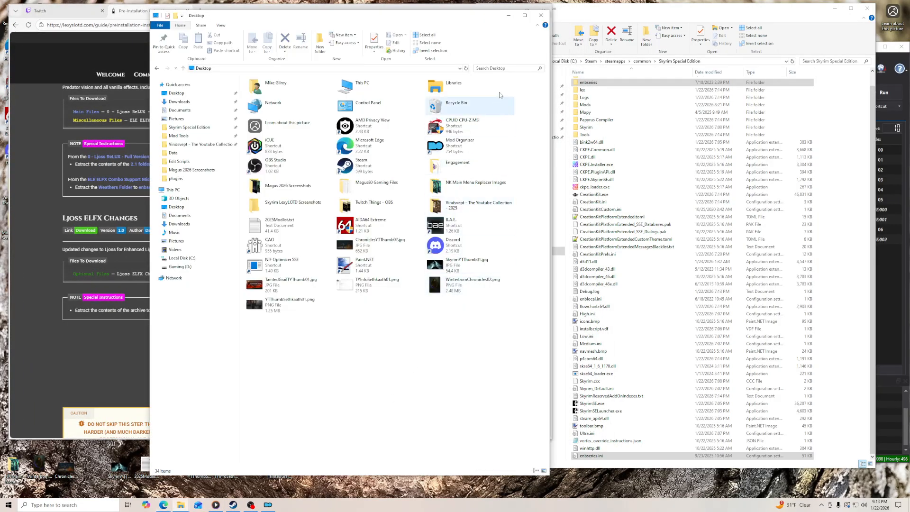
{"action": "left_click", "coordinate": [543, 11]}
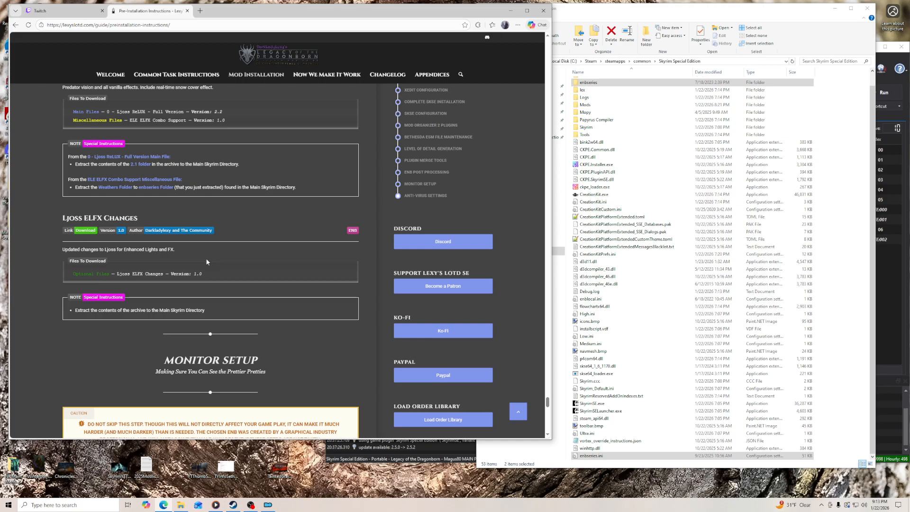
- Read the guide's Monitor Setup section, including the instructions for an HDR capable Monitor/TV
{"action": "scroll", "coordinate": [65, 341], "scroll_direction": "down", "scroll_amount": 4}
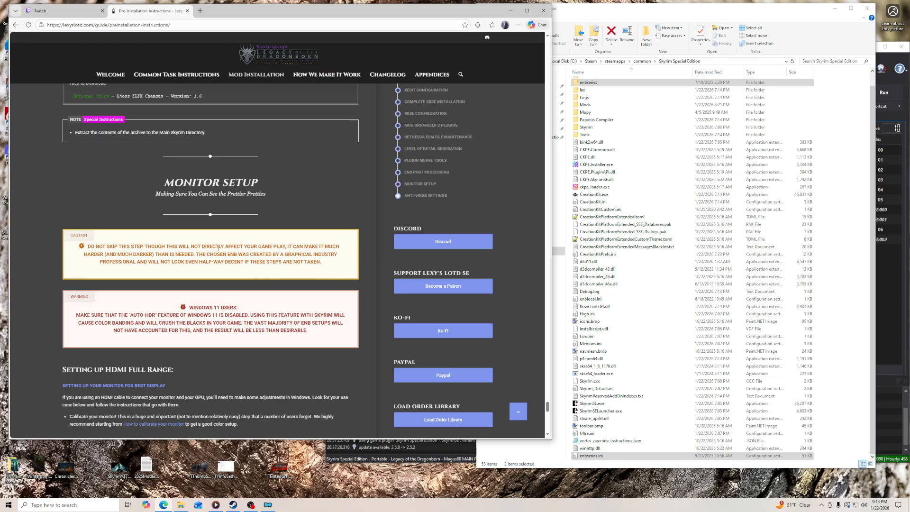
{"action": "scroll", "coordinate": [106, 217], "scroll_direction": "down", "scroll_amount": 3}
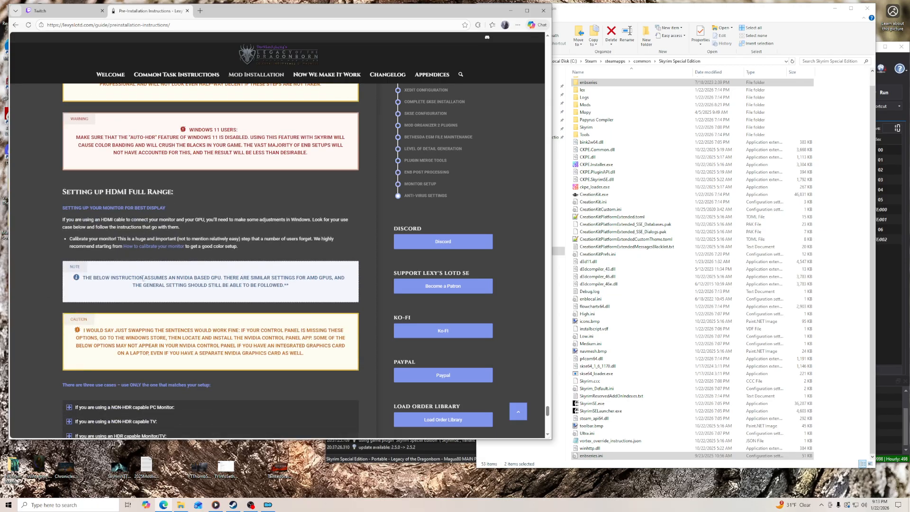
{"action": "scroll", "coordinate": [141, 279], "scroll_direction": "down", "scroll_amount": 3}
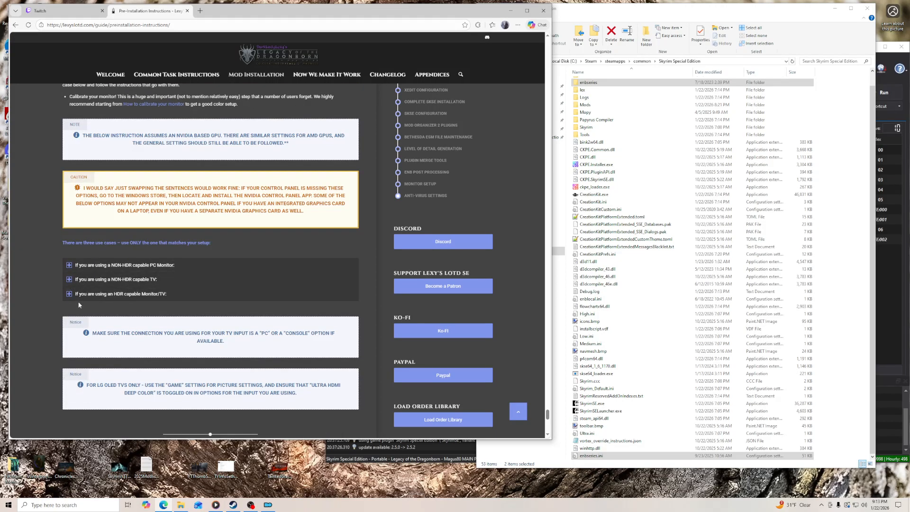
{"action": "left_click", "coordinate": [70, 296]}
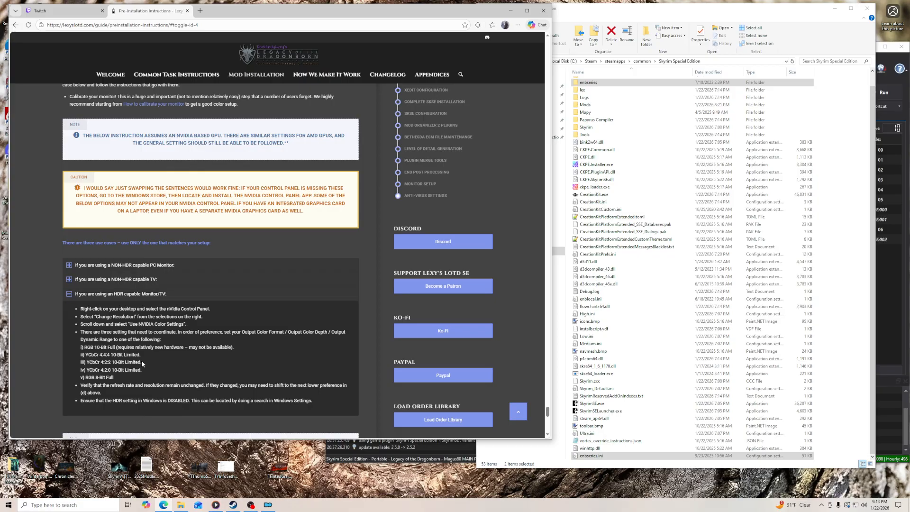
{"action": "left_click", "coordinate": [69, 294]}
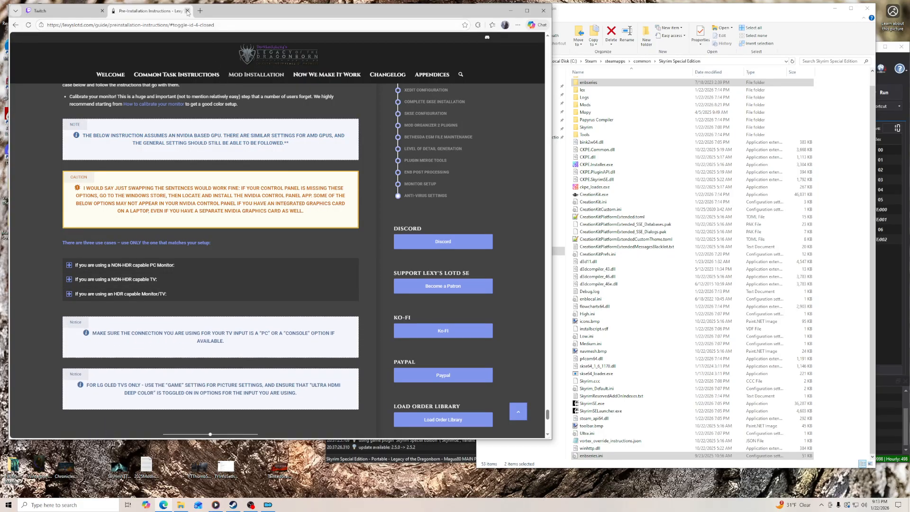
- Review the guide's Anti-Virus Settings exclusions and continue to the Mod Installation - Part 1 page
{"action": "scroll", "coordinate": [43, 335], "scroll_direction": "down", "scroll_amount": 5}
{"action": "scroll", "coordinate": [44, 330], "scroll_direction": "down", "scroll_amount": 3}
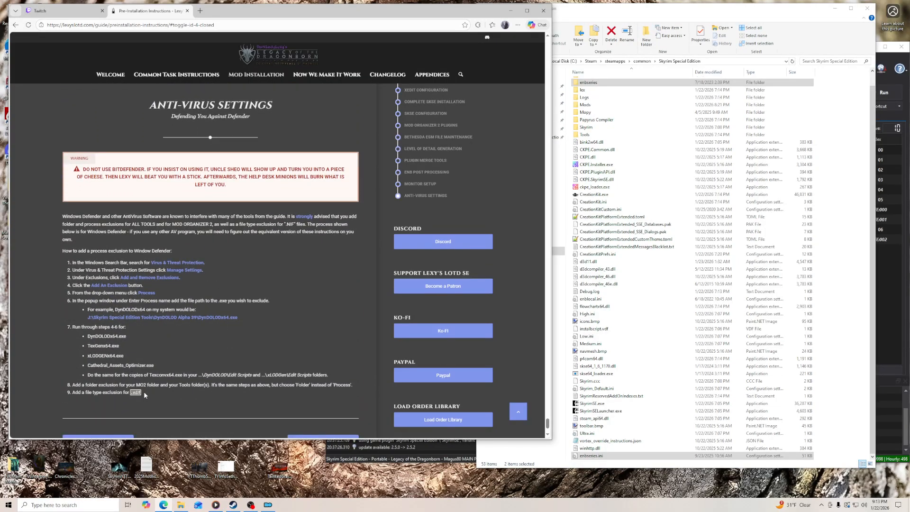
{"action": "scroll", "coordinate": [136, 393], "scroll_direction": "down", "scroll_amount": 3}
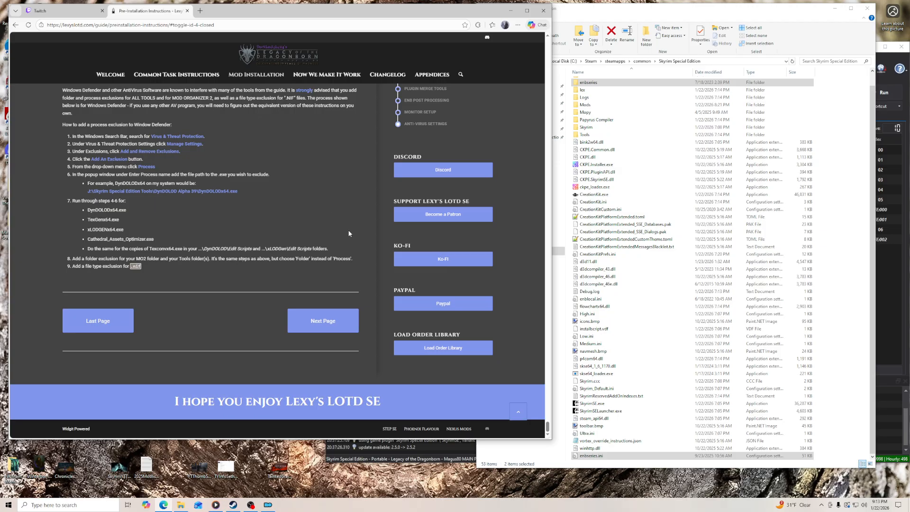
{"action": "scroll", "coordinate": [348, 232], "scroll_direction": "up", "scroll_amount": 2}
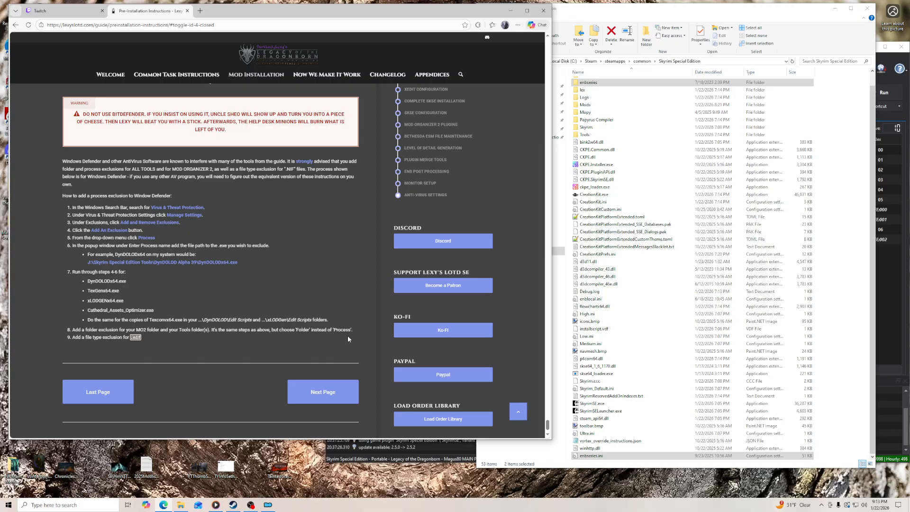
{"action": "left_click", "coordinate": [326, 401]}
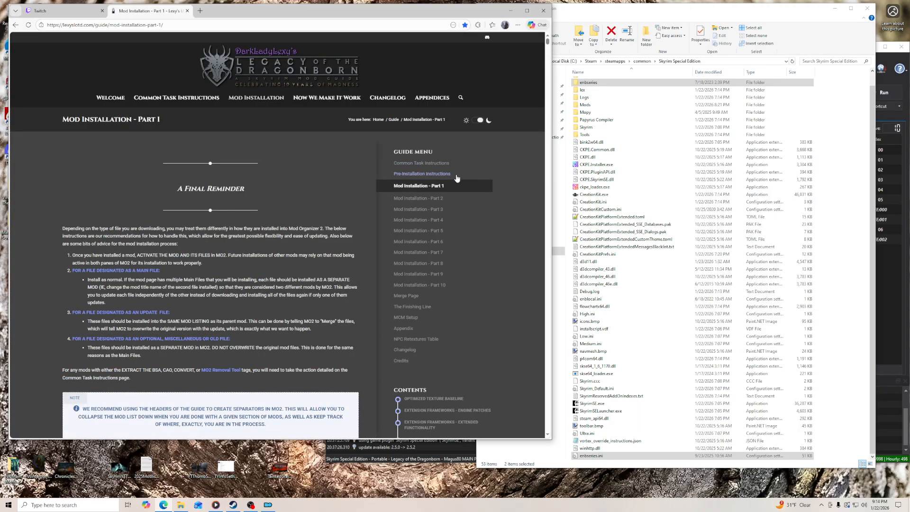
- Minimize the Skyrim Special Edition folder window and the browser, leaving Mod Organizer in view
{"action": "left_click", "coordinate": [837, 9]}
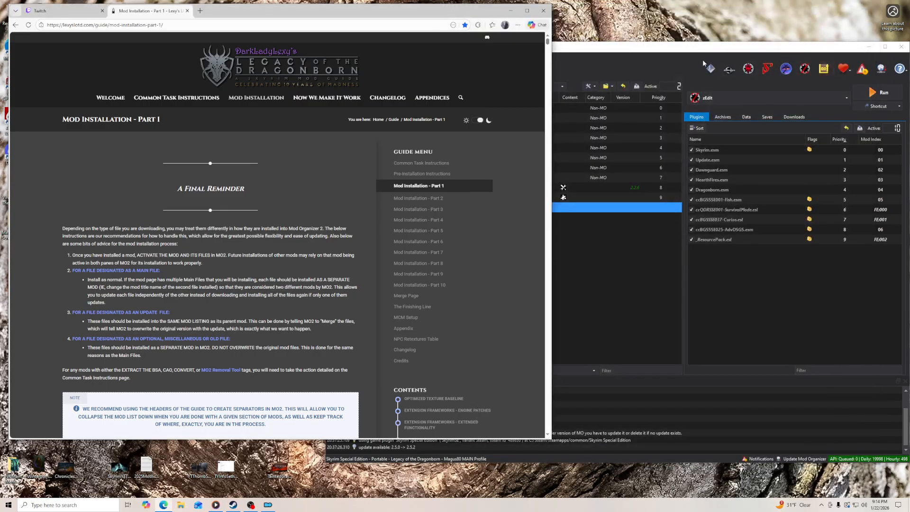
{"action": "left_click", "coordinate": [689, 52]}
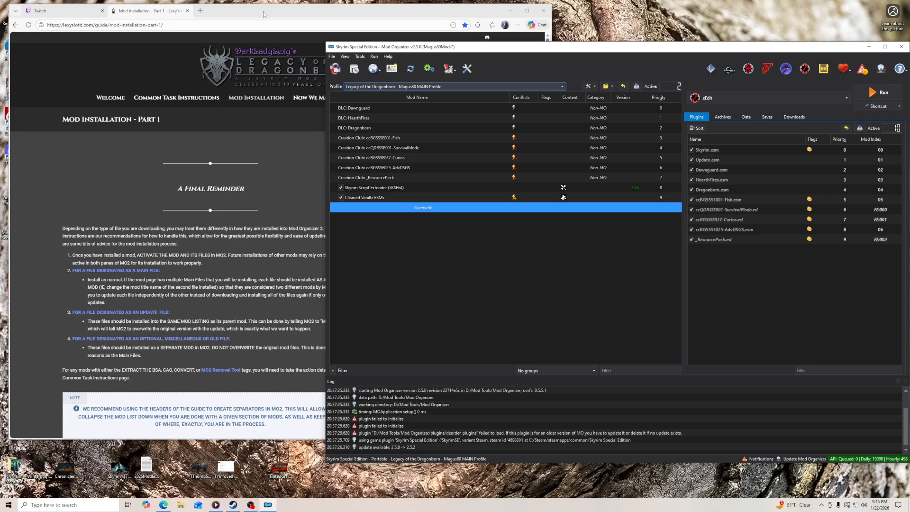
{"action": "left_click", "coordinate": [387, 15]}
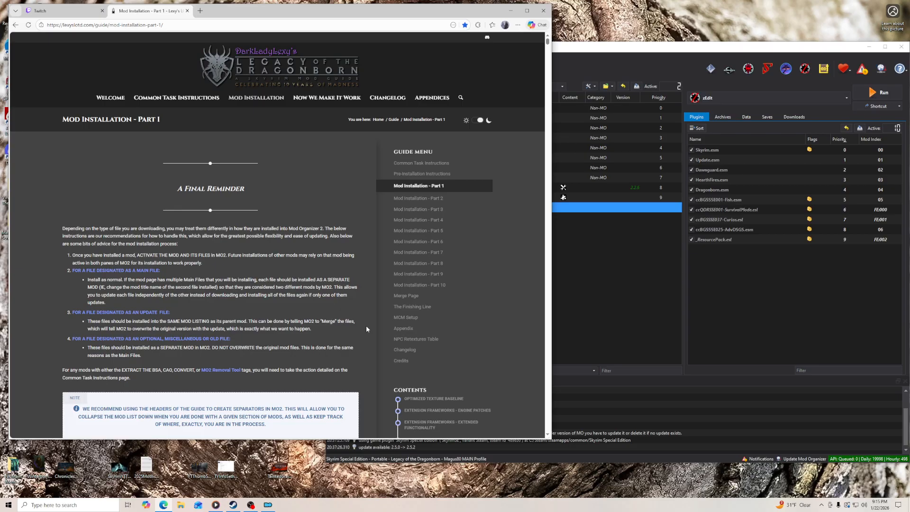
{"action": "left_click", "coordinate": [630, 50]}
{"action": "left_click", "coordinate": [309, 206]}
{"action": "left_click", "coordinate": [593, 56]}
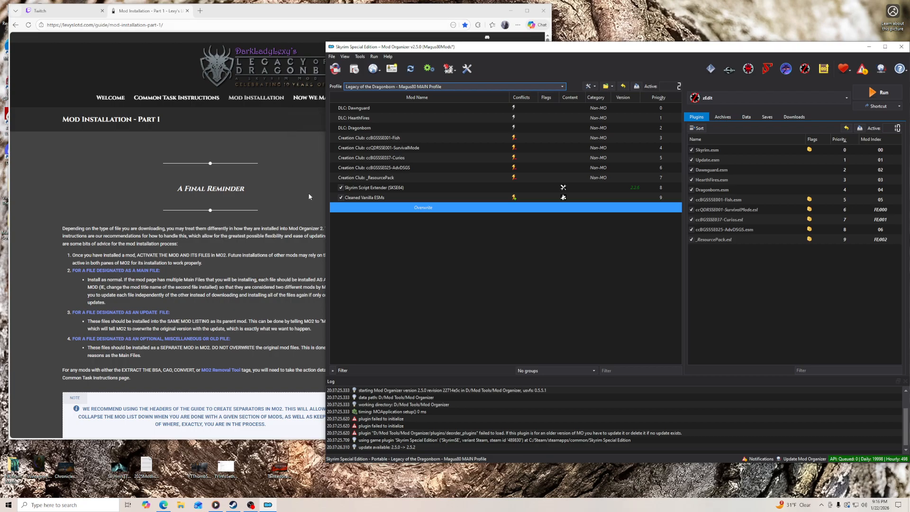
{"action": "left_click", "coordinate": [309, 209]}
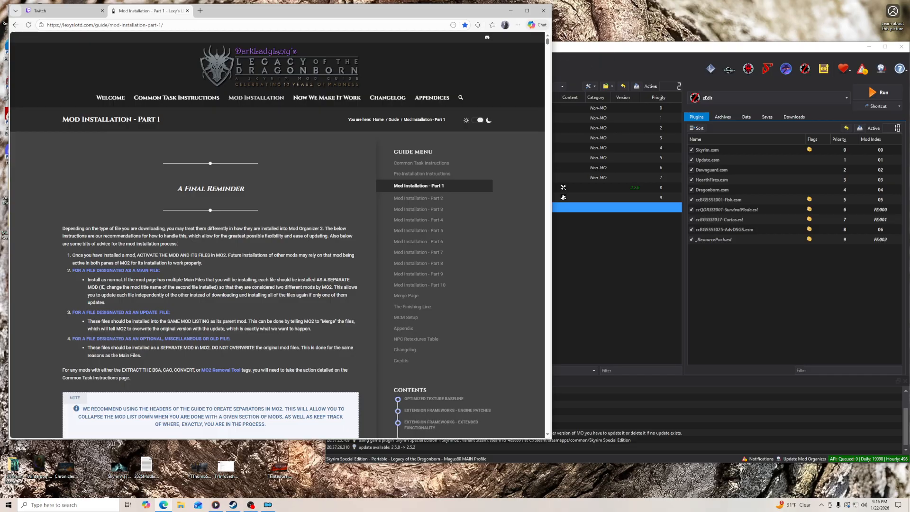
{"action": "left_click", "coordinate": [511, 10]}
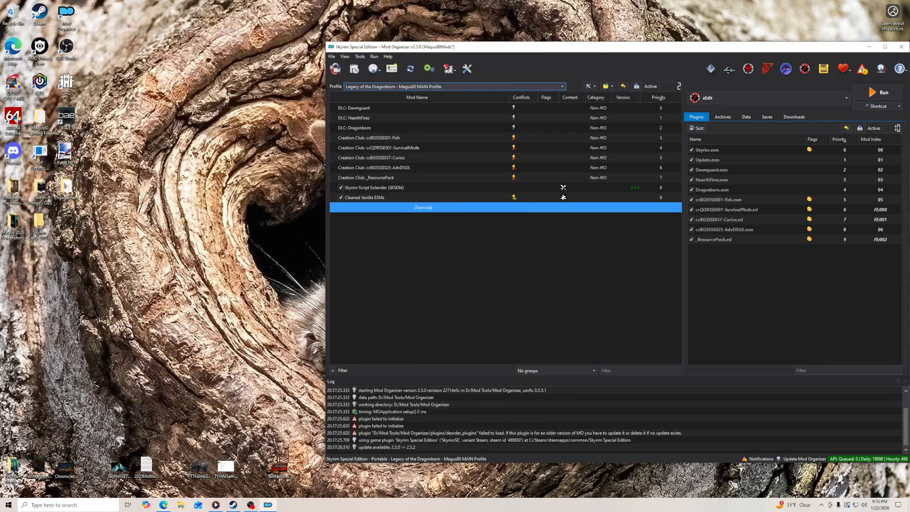
- Switch to Discord and review the Current Guide FAQ post in the install-help-desk channel of the Legacy of the Dragonborn server
{"action": "left_click", "coordinate": [822, 505]}
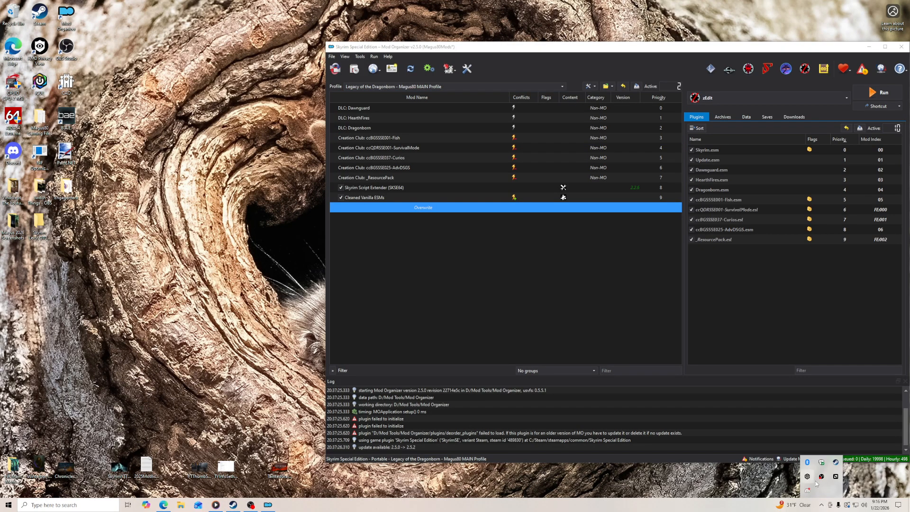
{"action": "left_click", "coordinate": [808, 492]}
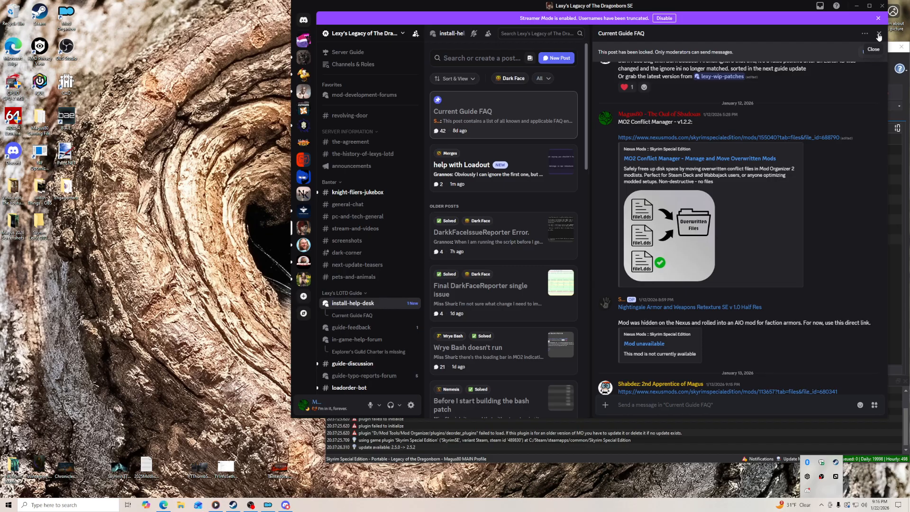
{"action": "scroll", "coordinate": [763, 271], "scroll_direction": "down", "scroll_amount": 3}
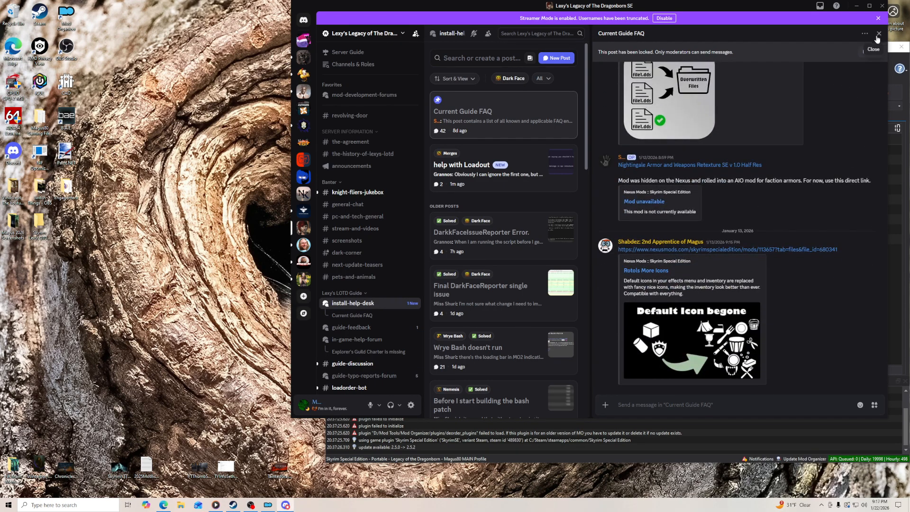
{"action": "left_click", "coordinate": [879, 33]}
{"action": "scroll", "coordinate": [375, 285], "scroll_direction": "down", "scroll_amount": 1}
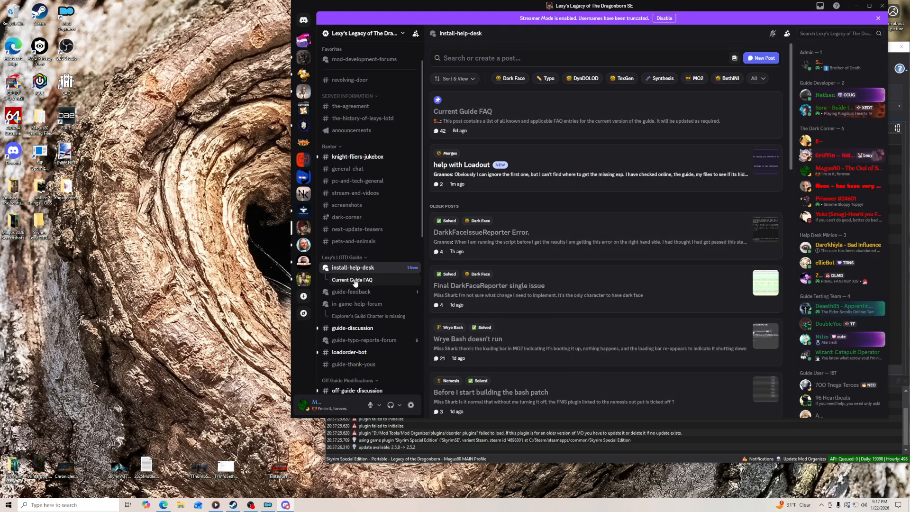
{"action": "left_click", "coordinate": [364, 279]}
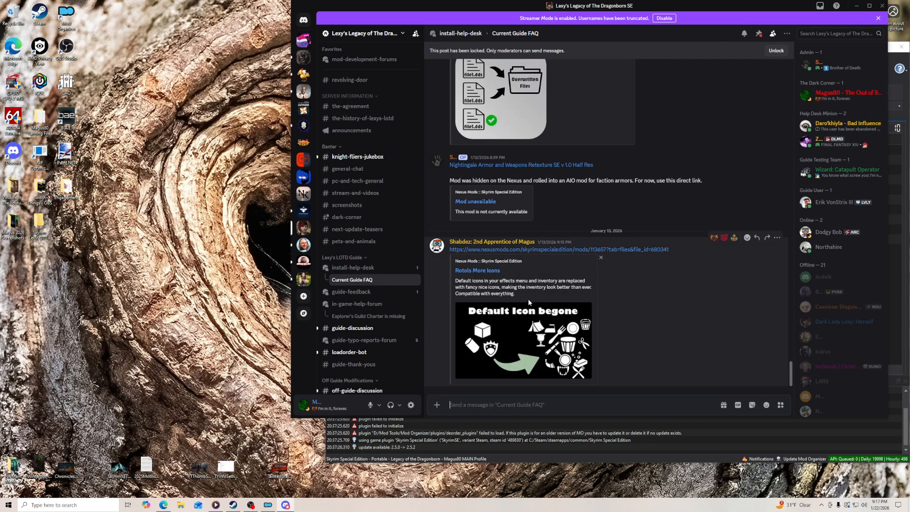
{"action": "scroll", "coordinate": [531, 302], "scroll_direction": "up", "scroll_amount": 3}
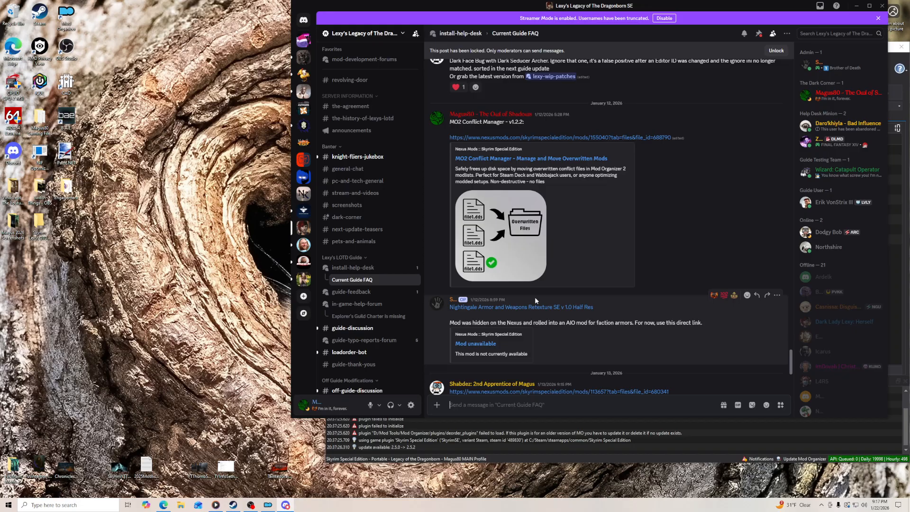
{"action": "scroll", "coordinate": [535, 301], "scroll_direction": "down", "scroll_amount": 2}
- Find the lexy-wip-patches channel in the server's channel list and open its list of patch posts
{"action": "mouse_move", "coordinate": [369, 313]}
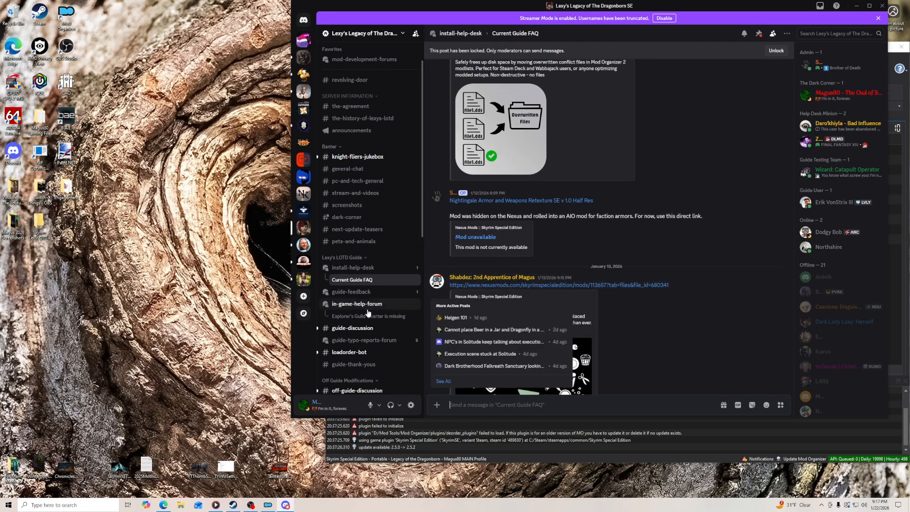
{"action": "scroll", "coordinate": [368, 314], "scroll_direction": "down", "scroll_amount": 6}
{"action": "scroll", "coordinate": [369, 315], "scroll_direction": "down", "scroll_amount": 1}
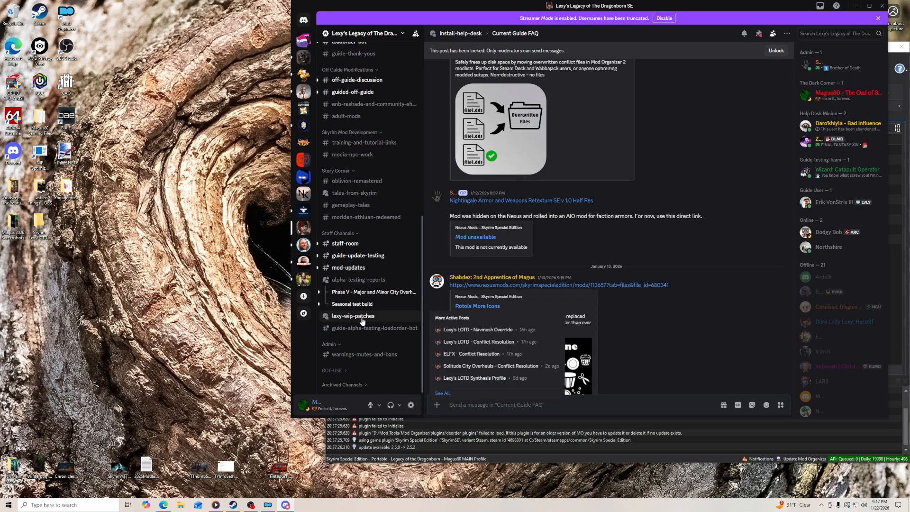
{"action": "left_click", "coordinate": [357, 318]}
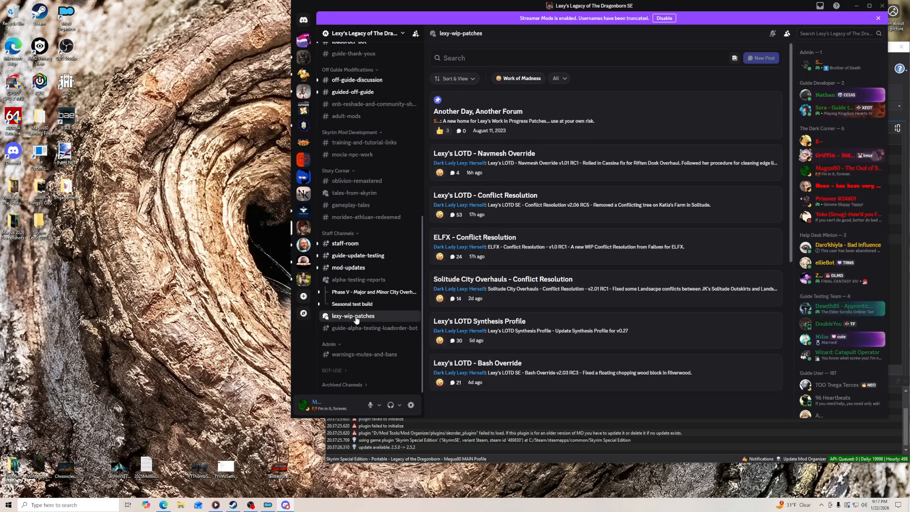
- Examine the patch release posts for Lexy's LOTD - Navmesh Override and Solitude City Overhauls - Conflict Resolution
{"action": "left_click", "coordinate": [516, 161]}
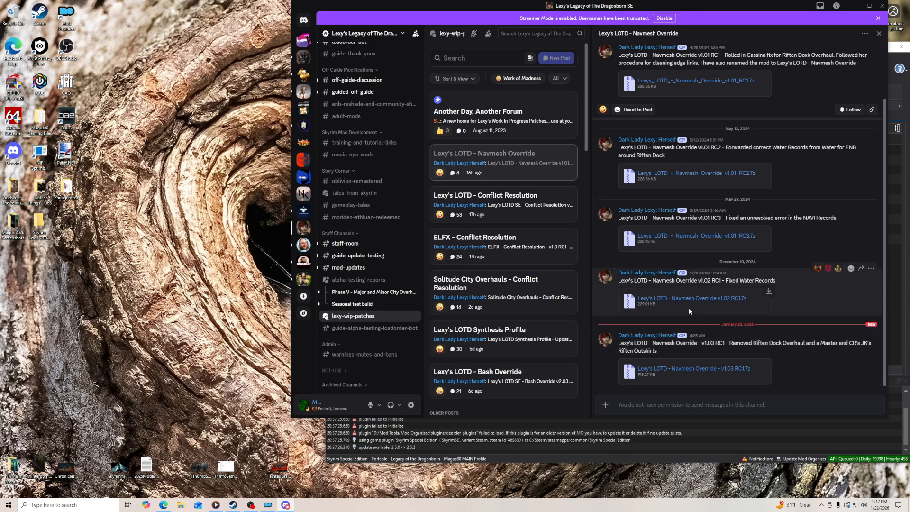
{"action": "left_click", "coordinate": [486, 286]}
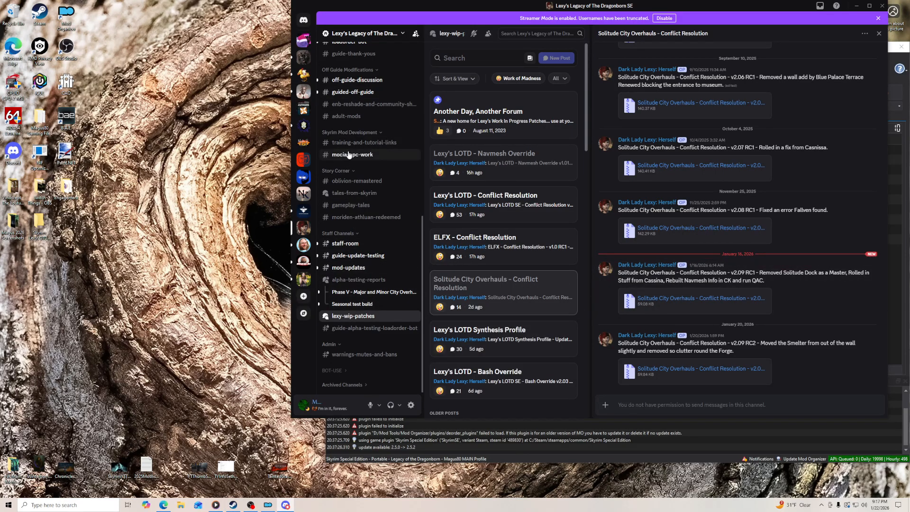
- Look through the install-help-desk forum, then the staff-room and guide-update-testing channels of the same server
{"action": "scroll", "coordinate": [351, 128], "scroll_direction": "up", "scroll_amount": 3}
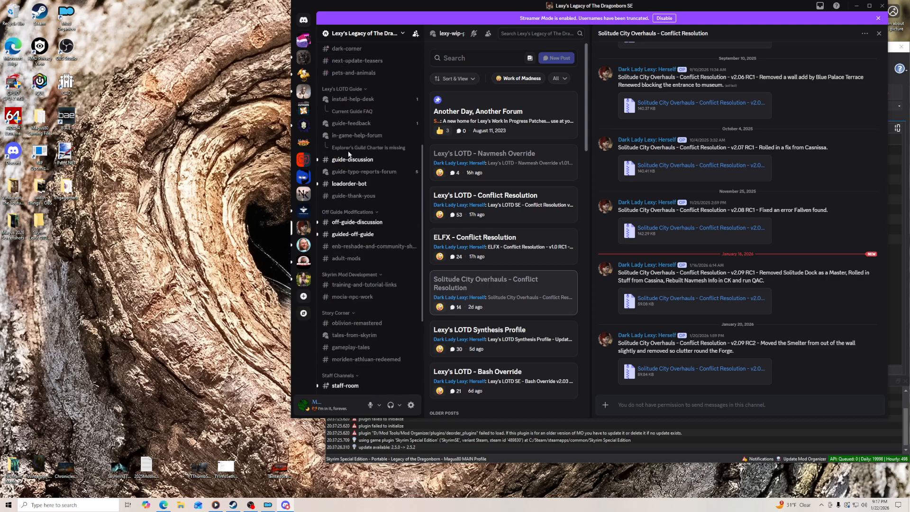
{"action": "left_click", "coordinate": [353, 99]}
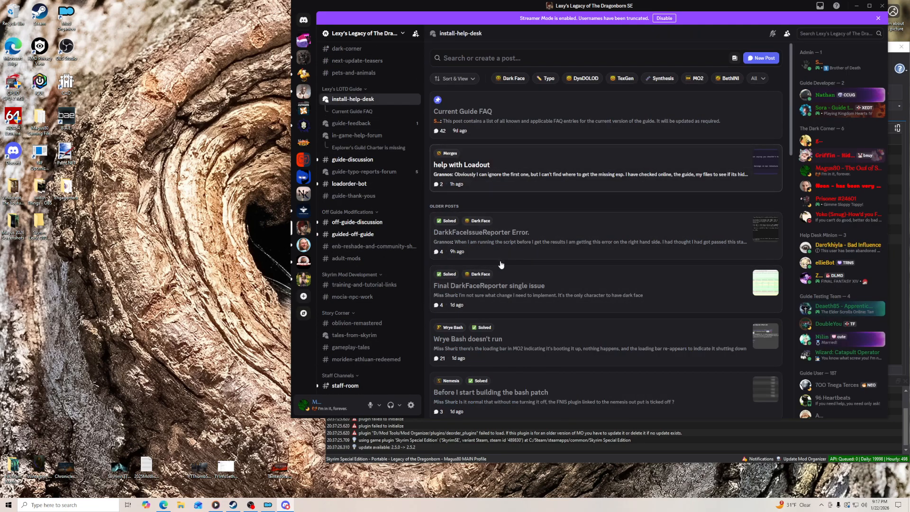
{"action": "scroll", "coordinate": [359, 302], "scroll_direction": "down", "scroll_amount": 2}
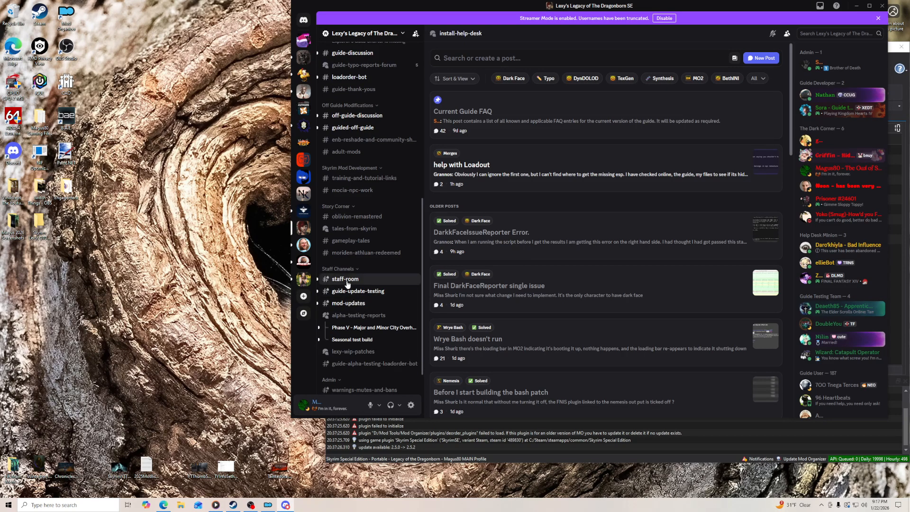
{"action": "left_click", "coordinate": [351, 279]}
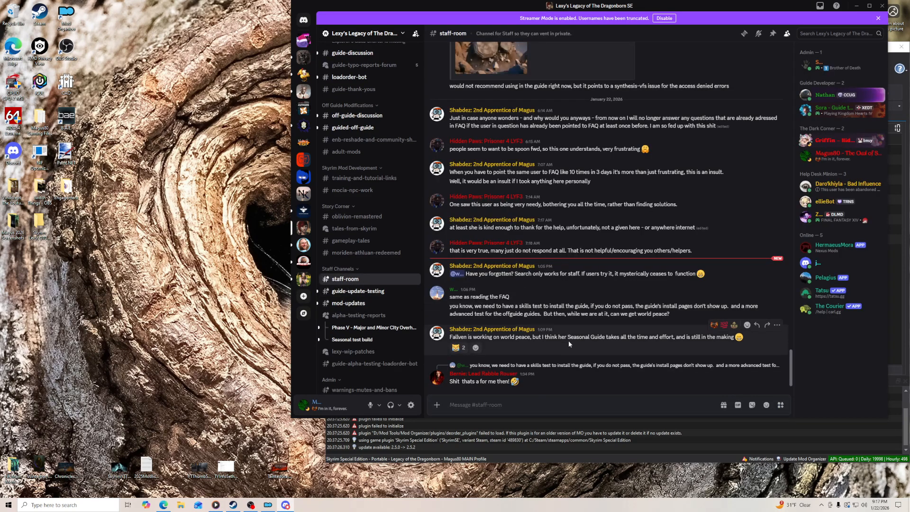
{"action": "left_click", "coordinate": [358, 291]}
- Switch Discord to The Northern Kingdom server, minimize it, and return to the guide's Mod Installation - Part 1 page in the browser
{"action": "left_click", "coordinate": [300, 197]}
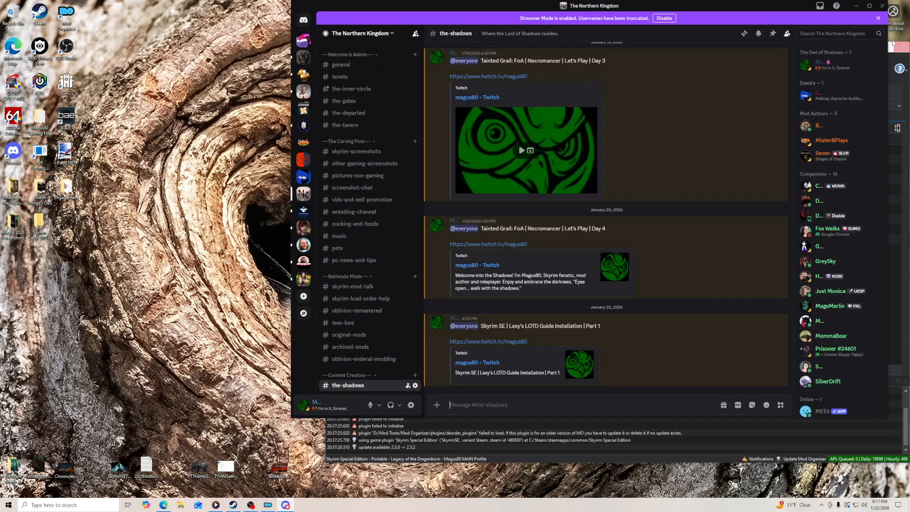
{"action": "left_click", "coordinate": [857, 5]}
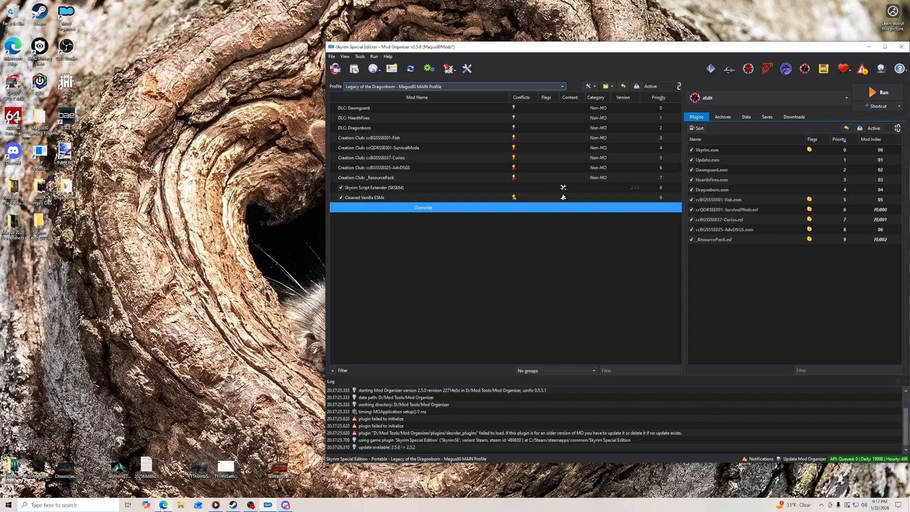
{"action": "left_click", "coordinate": [164, 505]}
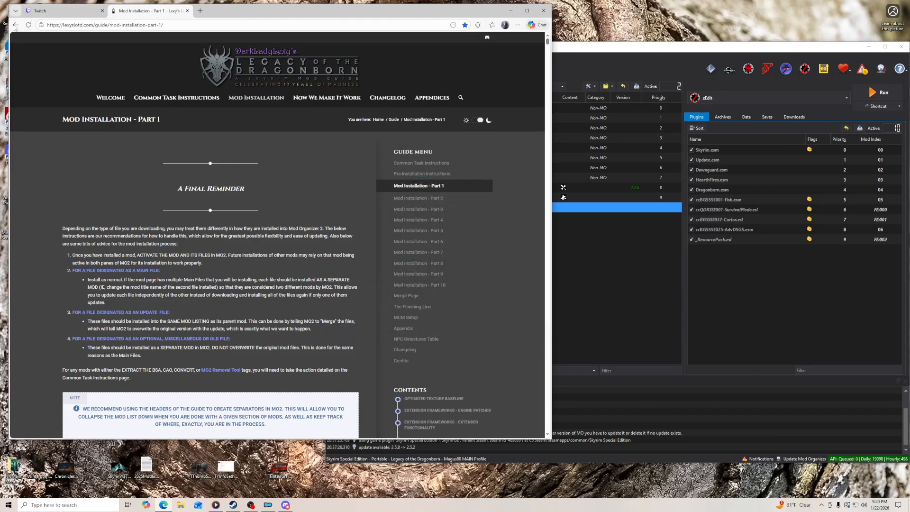
- Switch to the Twitch Stream Manager and post a !so shoutout in chat for the streamer who raided the channel
{"action": "left_click", "coordinate": [65, 11]}
{"action": "left_click", "coordinate": [214, 413]}
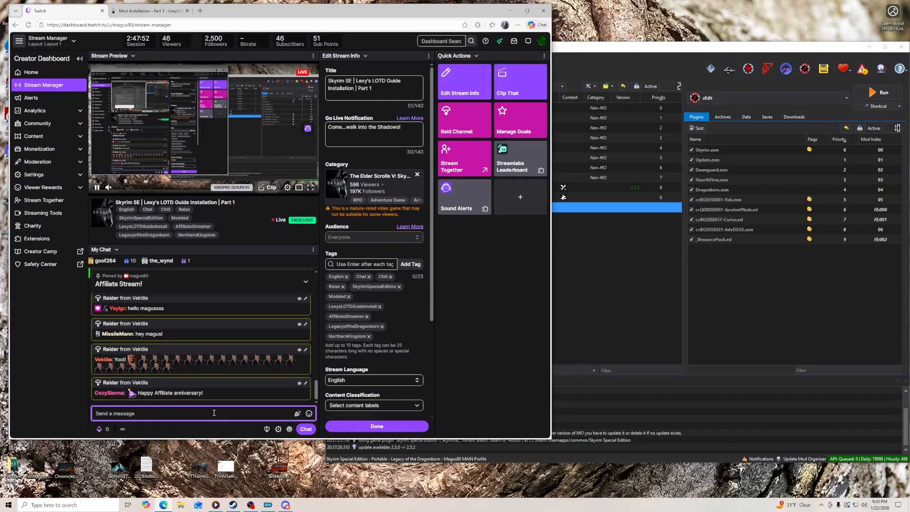
{"action": "type", "text": "lso"}
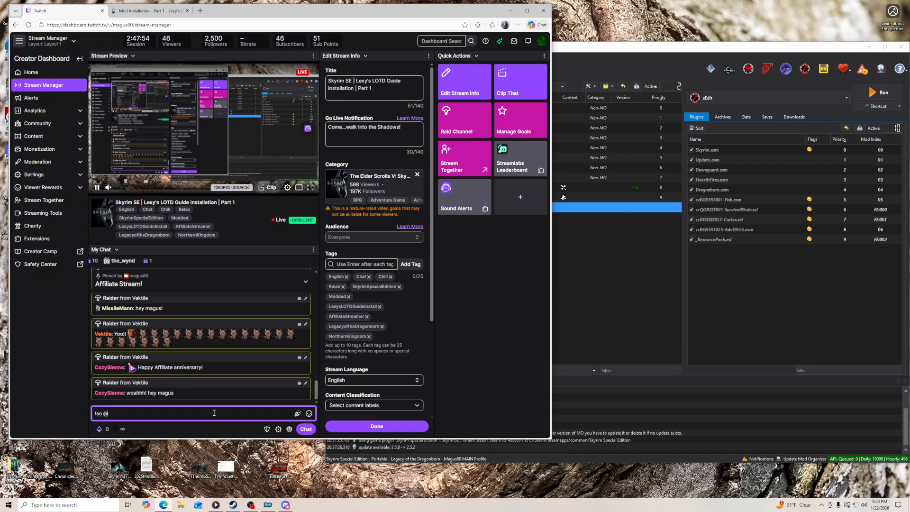
{"action": "type", "text": " @Vektile"}
{"action": "key", "text": "Return"}
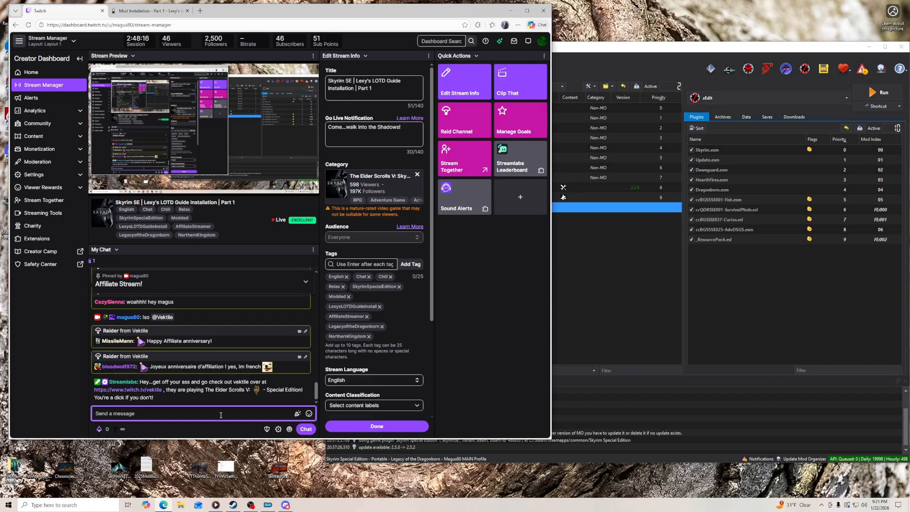
- Post a second !so shoutout in the stream chat for the raider who sent the affiliate anniversary wish
{"action": "type", "text": "Iso @co"}
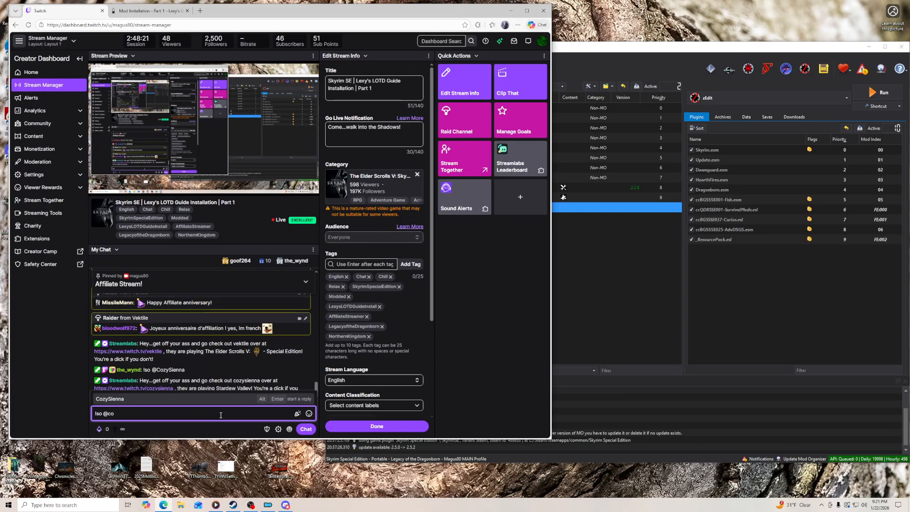
{"action": "key", "text": "Tab"}
{"action": "key", "text": "Return"}
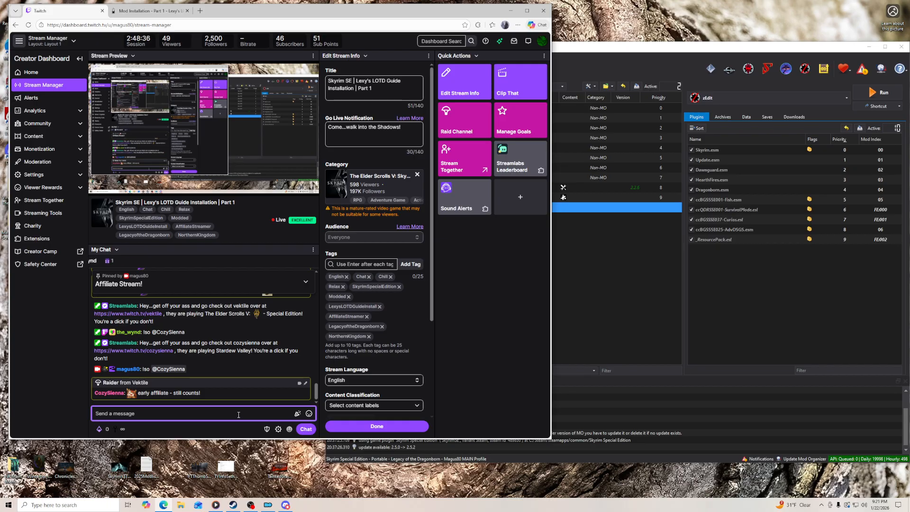
- Post a !so shoutout for the third raiding chatter and dismiss the ad break notice above the chat
{"action": "type", "text": "lso @MissileMann"}
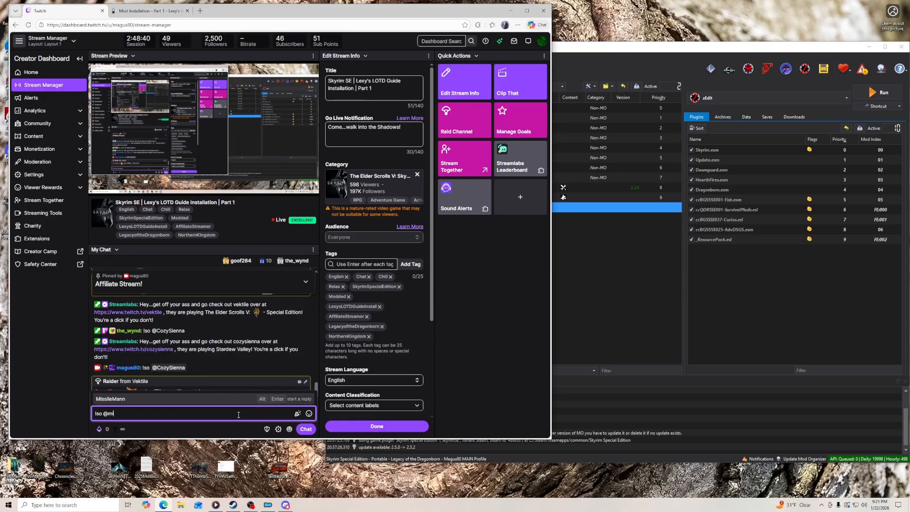
{"action": "key", "text": "Return"}
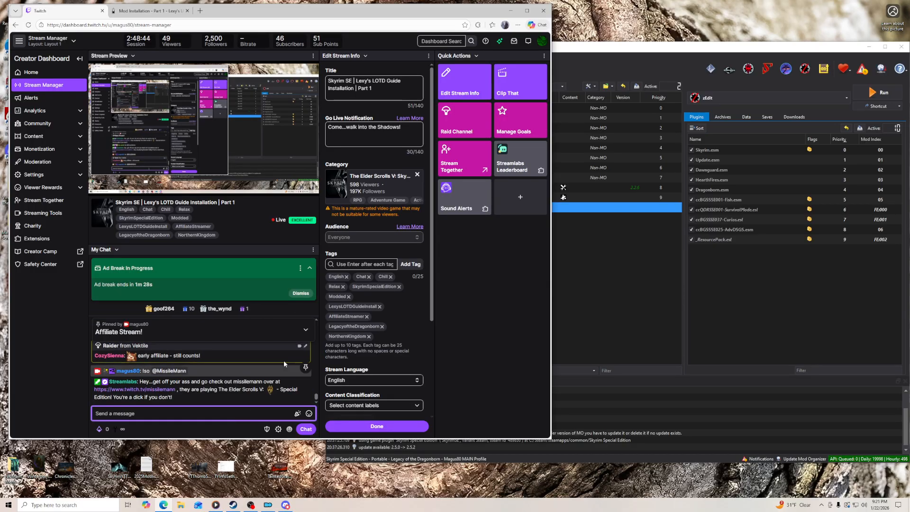
{"action": "left_click", "coordinate": [301, 293]}
{"action": "left_click", "coordinate": [252, 414]}
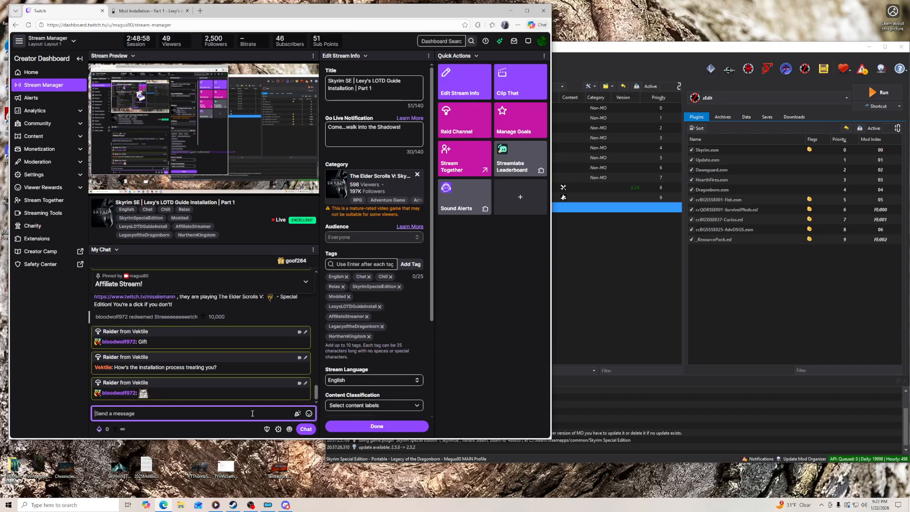
- Return to the guide's Mod Installation - Part 1 page and read through the reminders down to the Optimized Texture Baseline section
{"action": "left_click", "coordinate": [150, 10]}
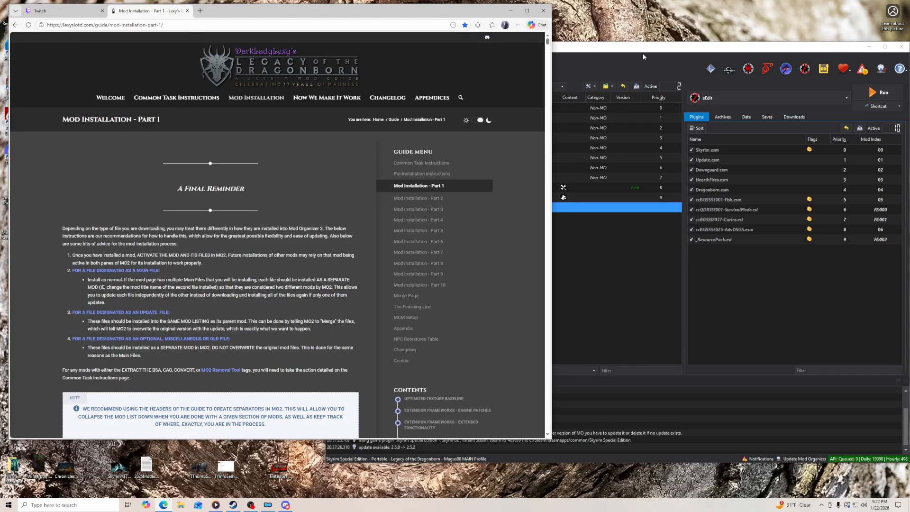
{"action": "left_click", "coordinate": [676, 52]}
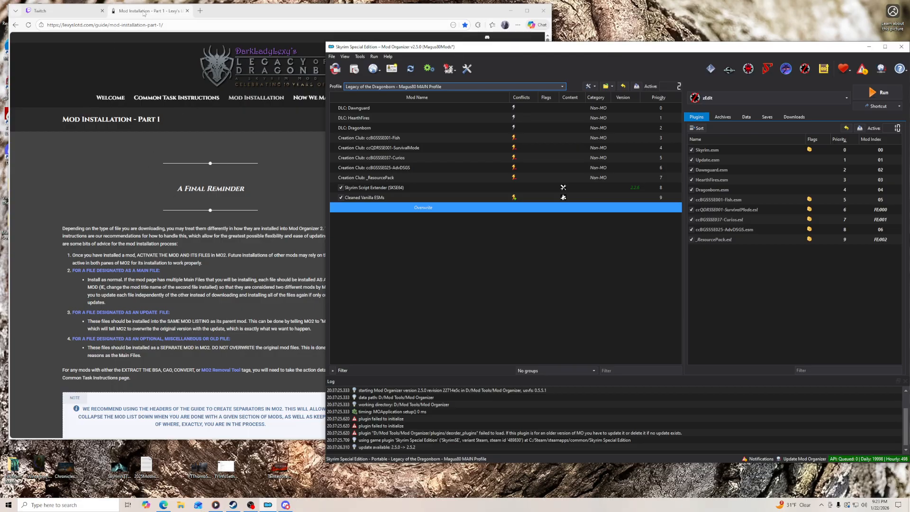
{"action": "left_click", "coordinate": [283, 214]}
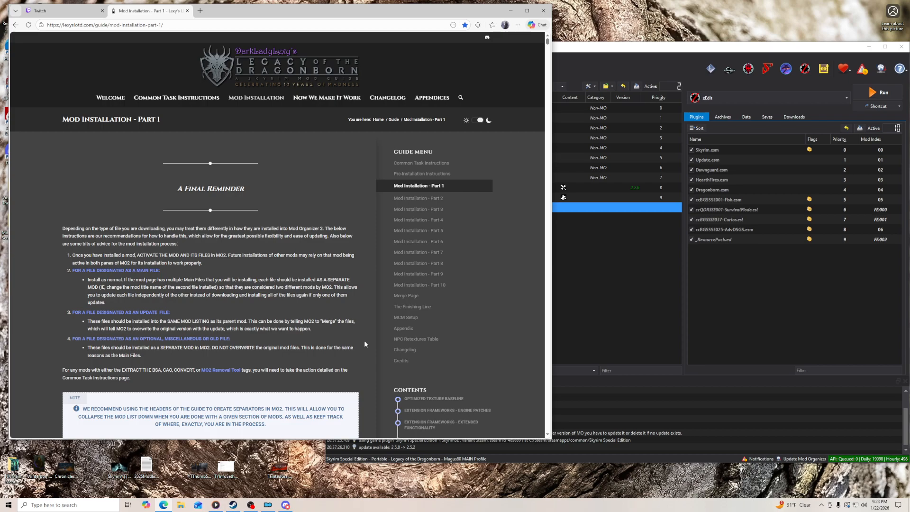
{"action": "scroll", "coordinate": [366, 343], "scroll_direction": "down", "scroll_amount": 3}
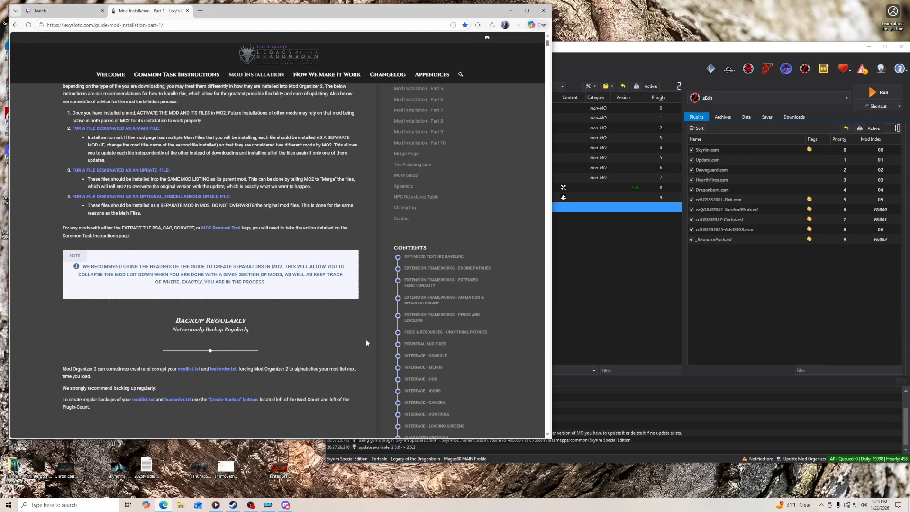
{"action": "scroll", "coordinate": [366, 343], "scroll_direction": "down", "scroll_amount": 5}
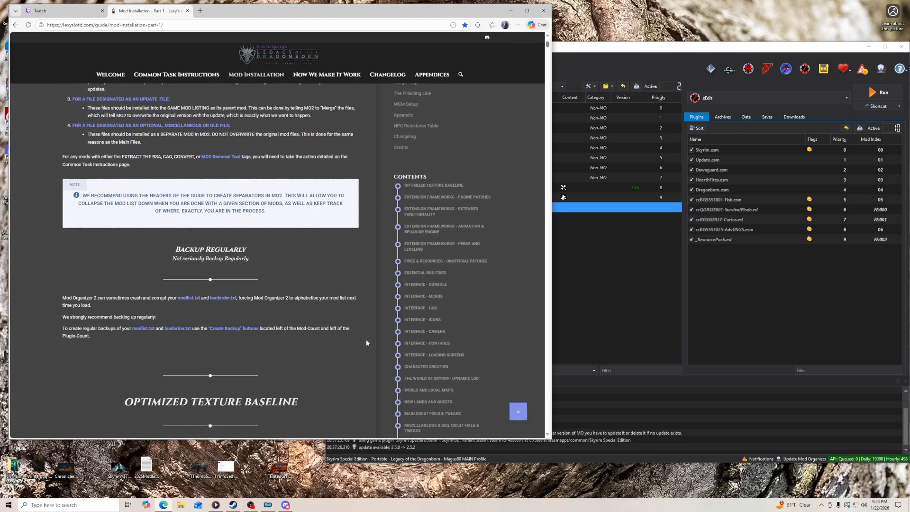
{"action": "scroll", "coordinate": [367, 343], "scroll_direction": "down", "scroll_amount": 1}
- Copy the guide's Optimized Texture Baseline heading and create a separator with that name at the end of Mod Organizer's mod list
{"action": "double_click", "coordinate": [252, 186]}
{"action": "right_click", "coordinate": [252, 186]}
{"action": "triple_click", "coordinate": [231, 189]}
{"action": "right_click", "coordinate": [230, 190]}
{"action": "left_click", "coordinate": [238, 196]}
{"action": "left_click_drag", "start_coordinate": [570, 50], "coordinate": [571, 49]}
{"action": "right_click", "coordinate": [421, 206]}
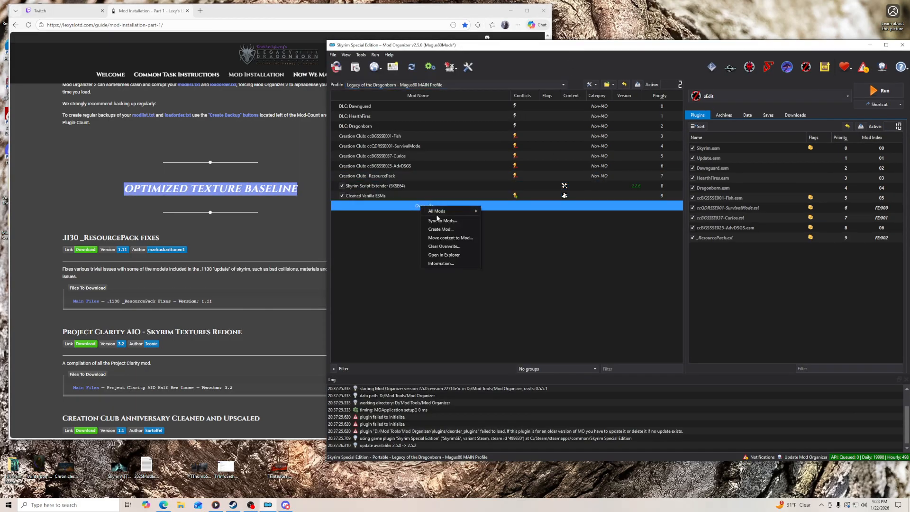
{"action": "mouse_move", "coordinate": [437, 211]}
{"action": "left_click", "coordinate": [511, 229]}
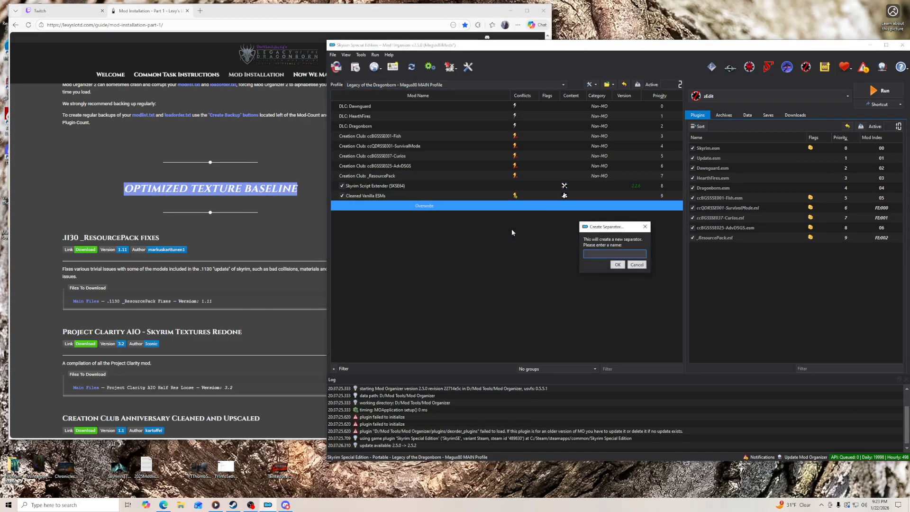
{"action": "key", "text": "ctrl+v"}
{"action": "key", "text": "Return"}
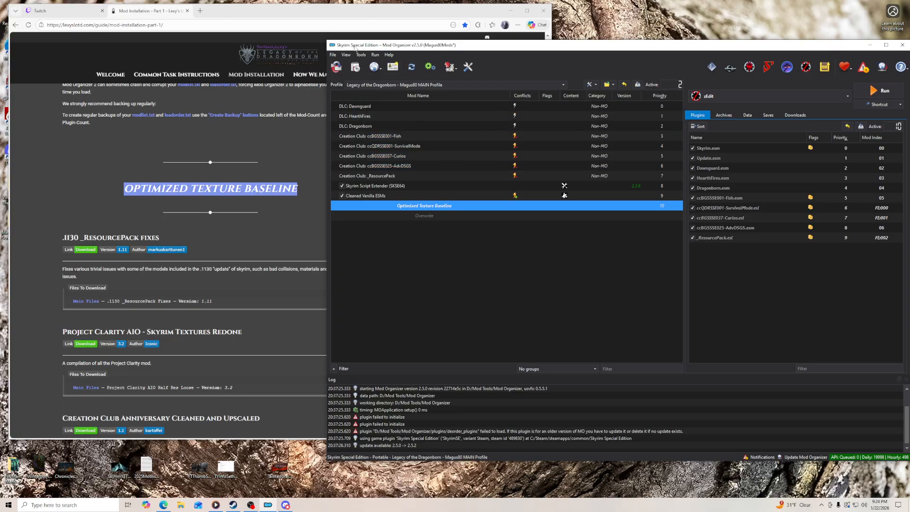
- Minimize the browser, inspect the plugins folder inside Mod Tools > Mod Organizer in File Explorer, and close the folder window
{"action": "left_click", "coordinate": [510, 10]}
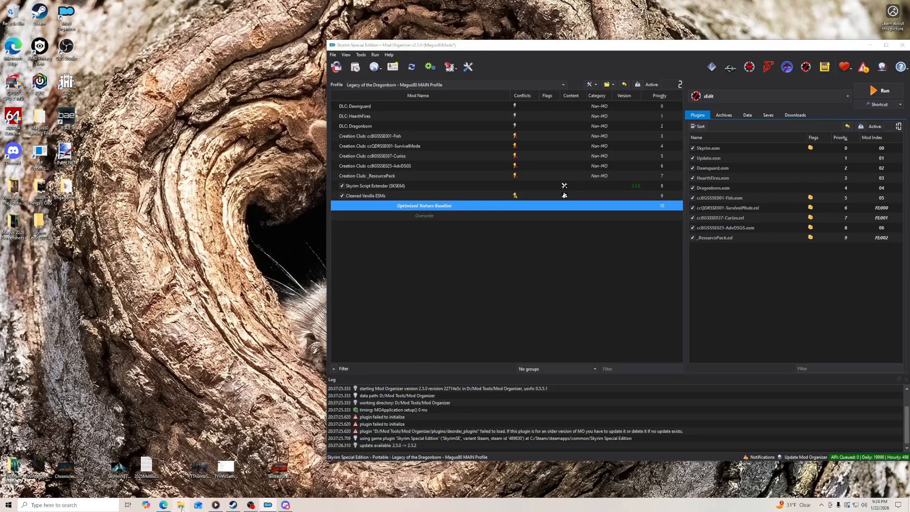
{"action": "left_click", "coordinate": [181, 507]}
{"action": "left_click", "coordinate": [187, 136]}
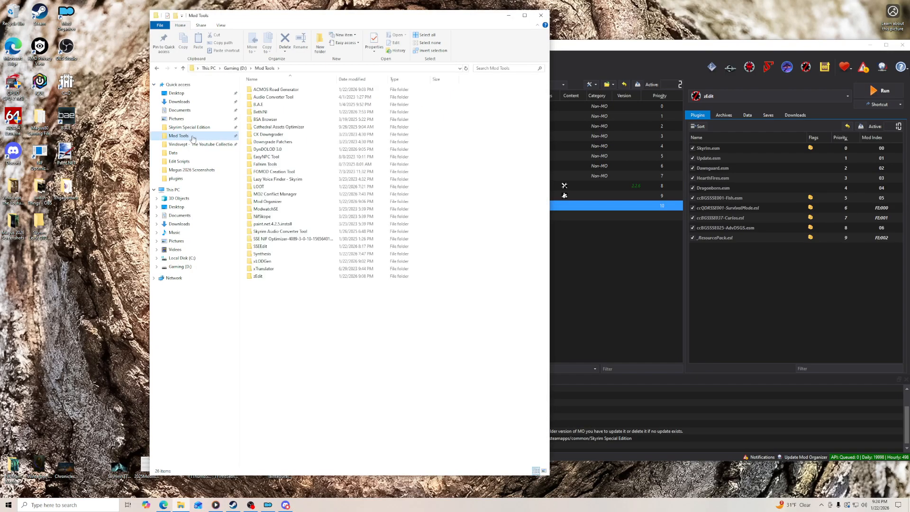
{"action": "double_click", "coordinate": [271, 203]}
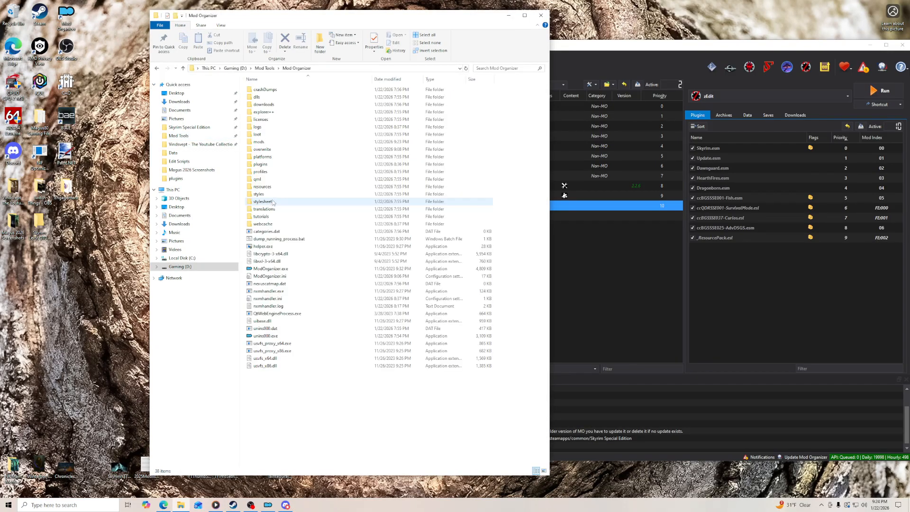
{"action": "double_click", "coordinate": [263, 164]}
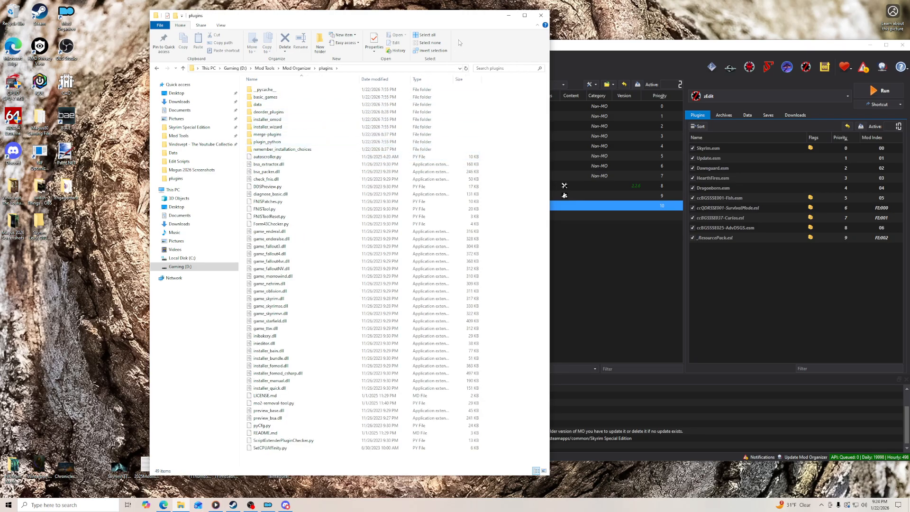
{"action": "left_click", "coordinate": [541, 15]}
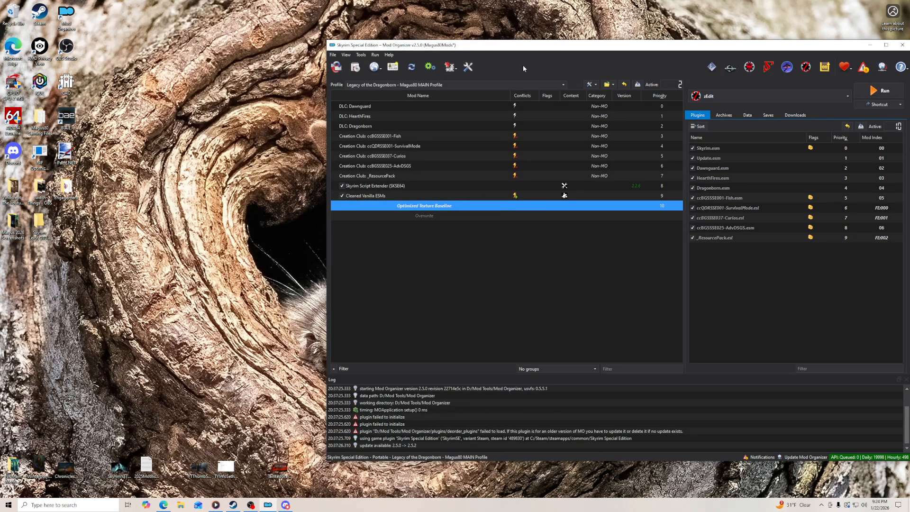
- Maximize Mod Organizer and review the MO2 Removal Tool's plugin-optional and removal-type options in the plugin settings
{"action": "left_click", "coordinate": [886, 45]}
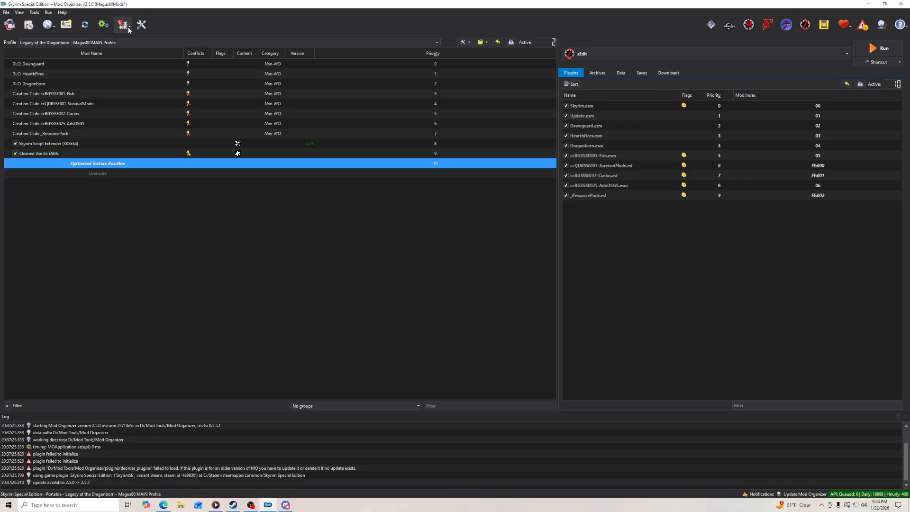
{"action": "left_click", "coordinate": [141, 24]}
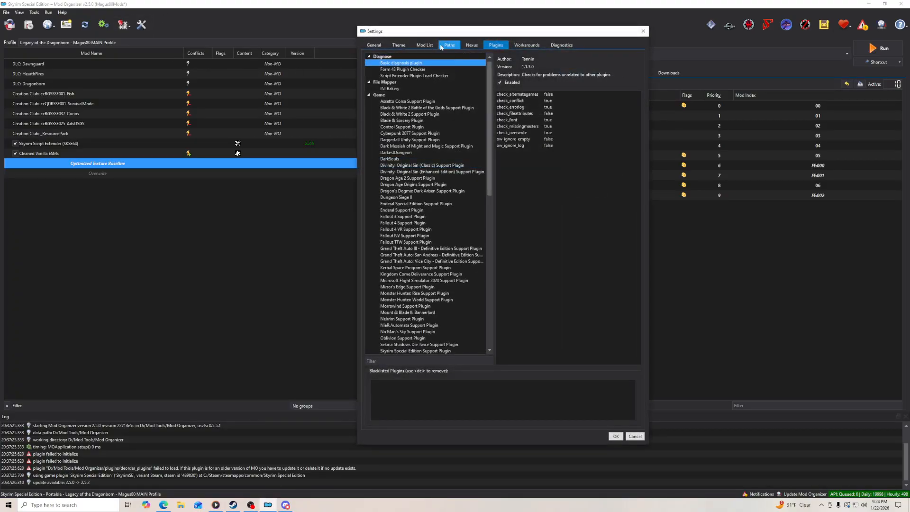
{"action": "left_click_drag", "start_coordinate": [488, 97], "coordinate": [487, 285]}
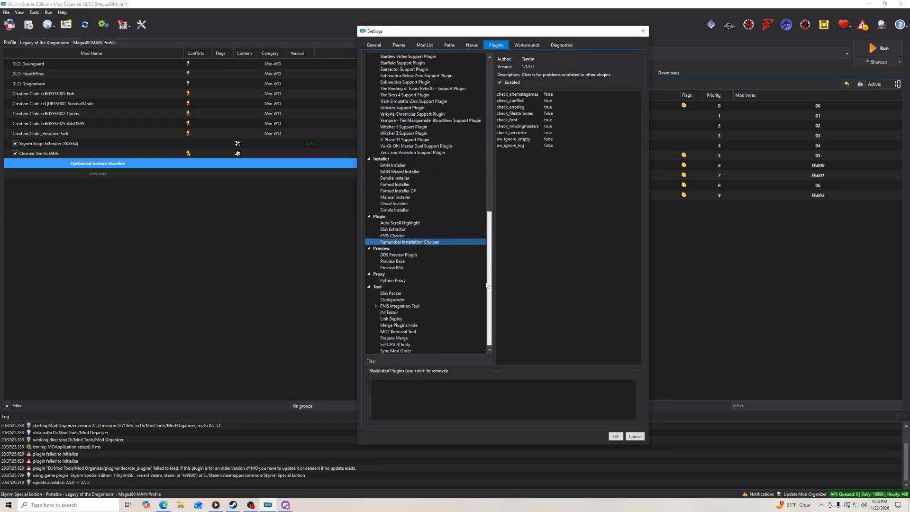
{"action": "left_click", "coordinate": [417, 332]}
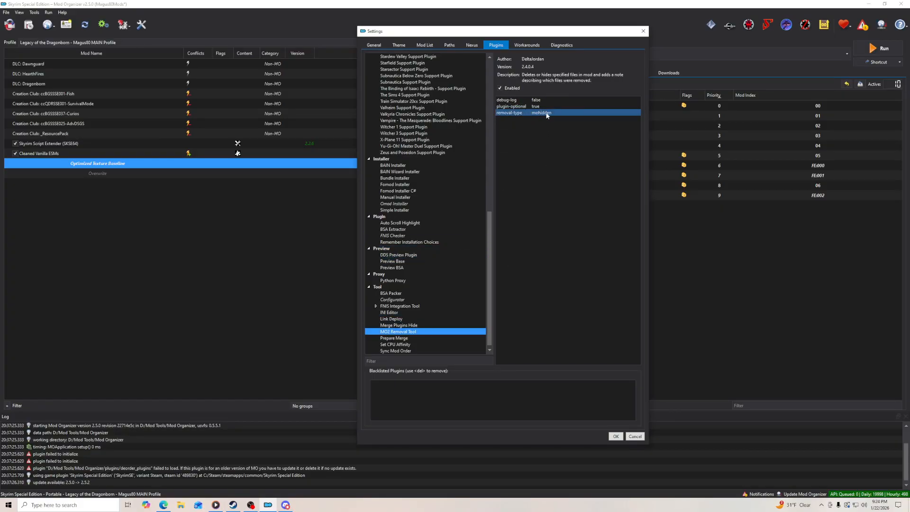
{"action": "mouse_move", "coordinate": [544, 109]}
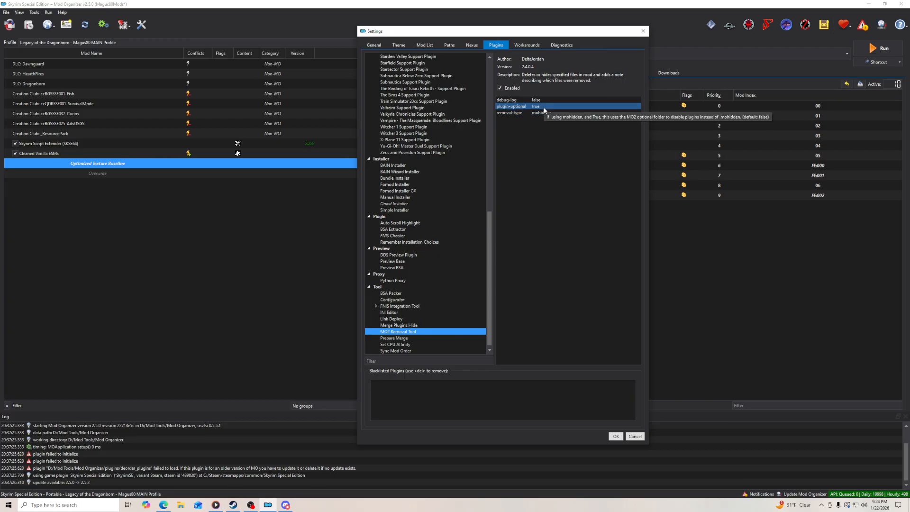
- Review the Merge Plugins Hide and BSA Extractor plugin settings, cancel the settings dialog, and restore Mod Organizer to its smaller window
{"action": "left_click", "coordinate": [417, 325]}
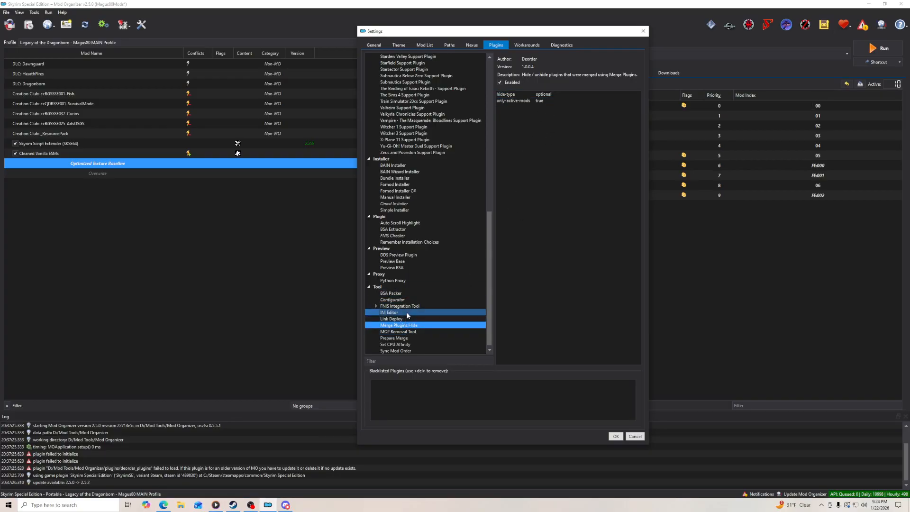
{"action": "left_click", "coordinate": [413, 231]}
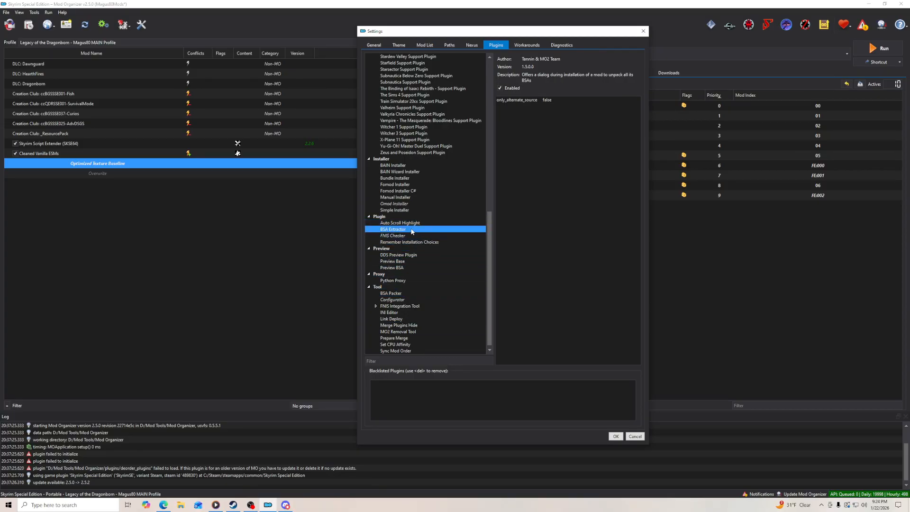
{"action": "left_click", "coordinate": [528, 100]}
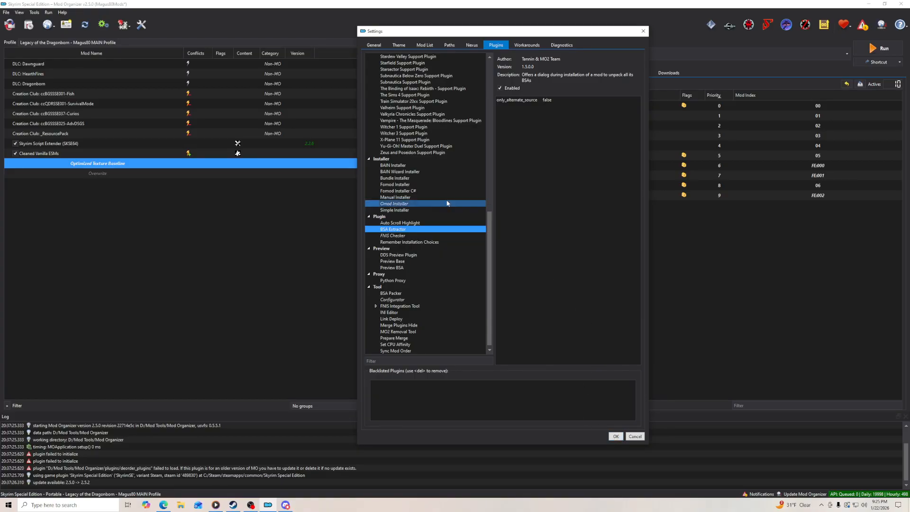
{"action": "left_click", "coordinate": [635, 436]}
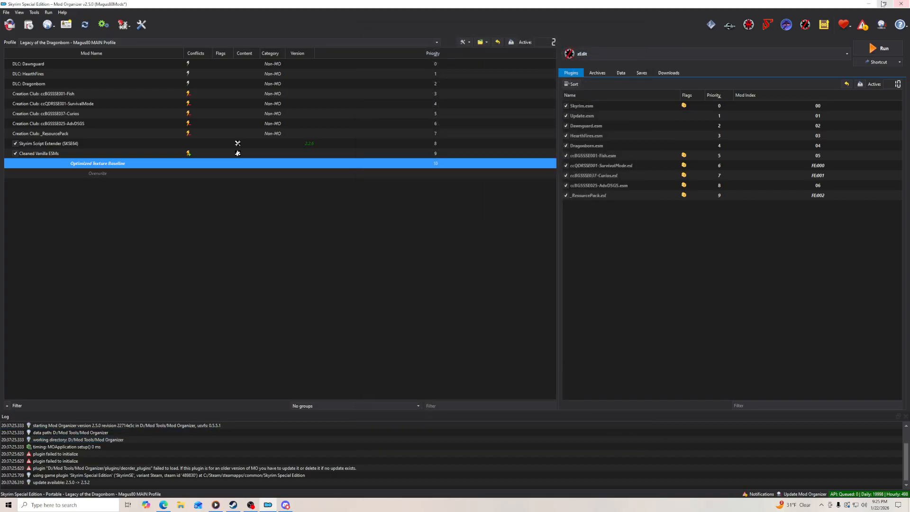
{"action": "left_click", "coordinate": [885, 4]}
- Open the SSEEdit folder inside Mod Tools in File Explorer and point out SSEEdit.exe, SSEEdit64.exe and SSEEditQuickAutoClean.exe
{"action": "left_click", "coordinate": [180, 505]}
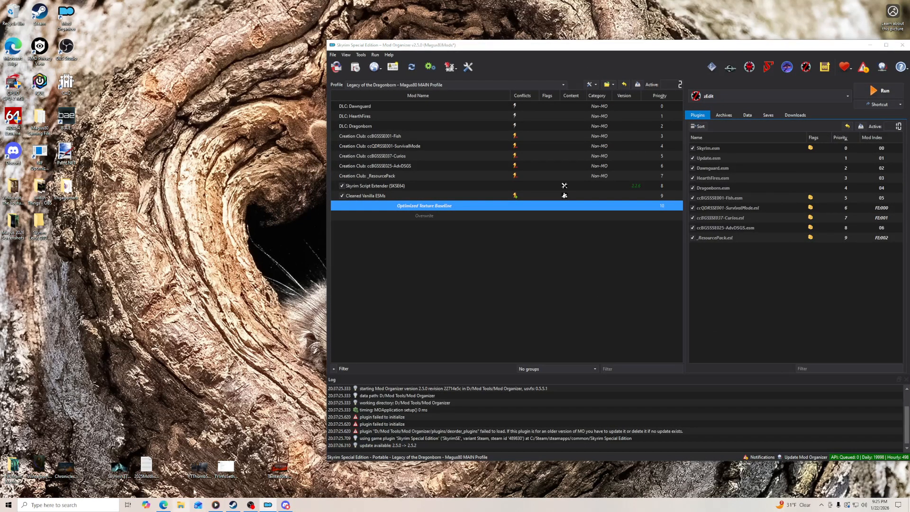
{"action": "left_click", "coordinate": [179, 135]}
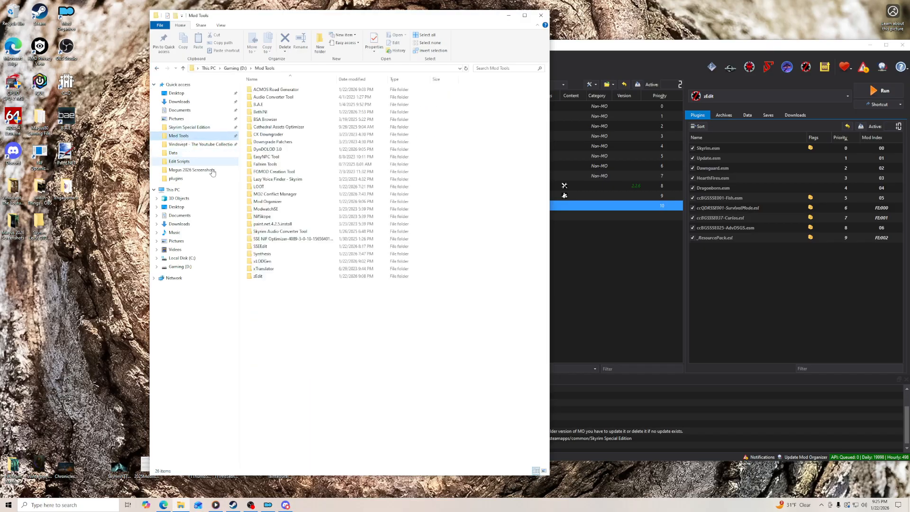
{"action": "double_click", "coordinate": [266, 248]}
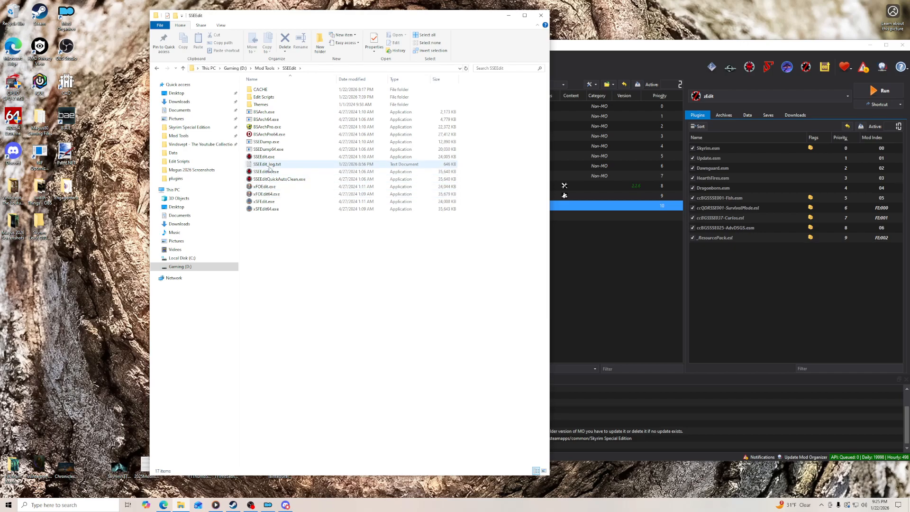
{"action": "left_click", "coordinate": [275, 157]}
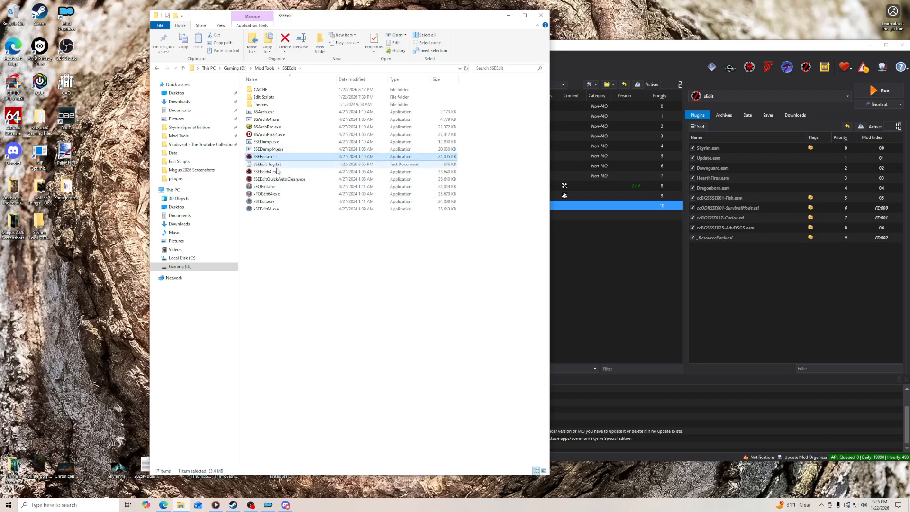
{"action": "left_click", "coordinate": [278, 172]}
{"action": "left_click", "coordinate": [280, 179]}
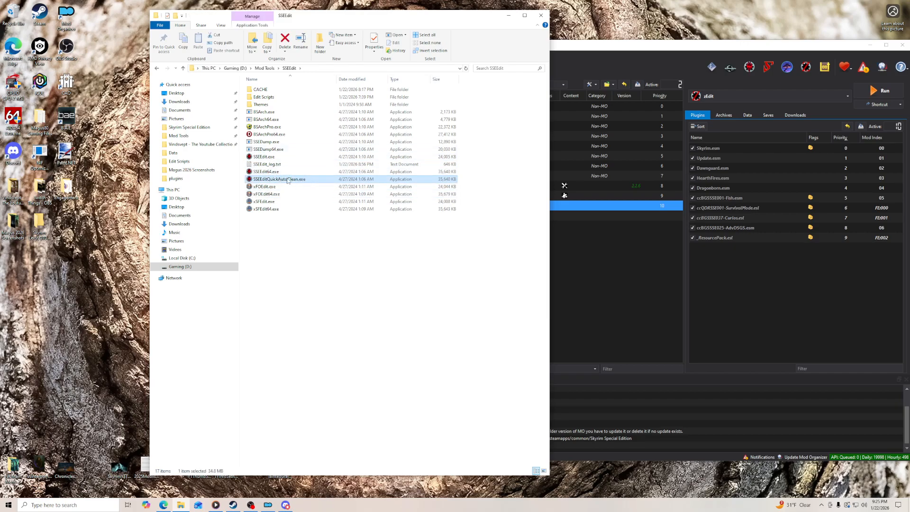
- Point out the CACHE folder inside the SSEEdit folder and close the File Explorer window
{"action": "left_click", "coordinate": [271, 90]}
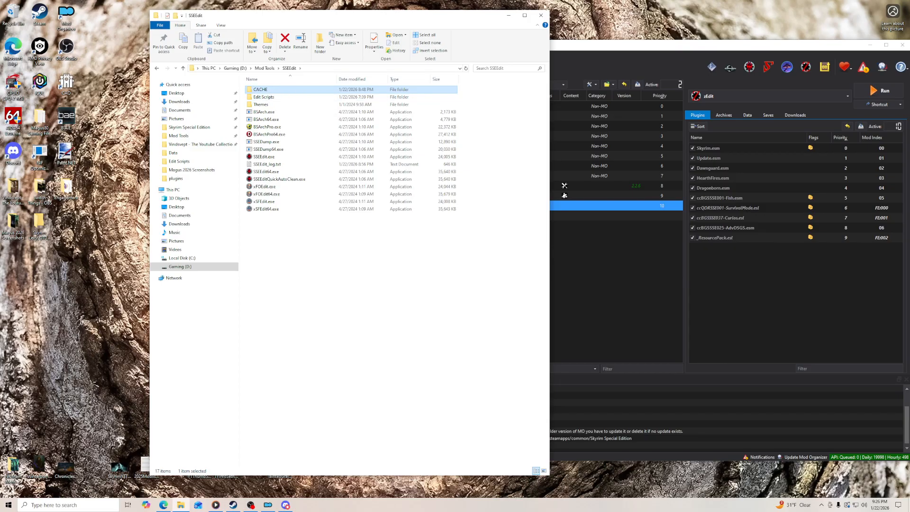
{"action": "left_click", "coordinate": [539, 16]}
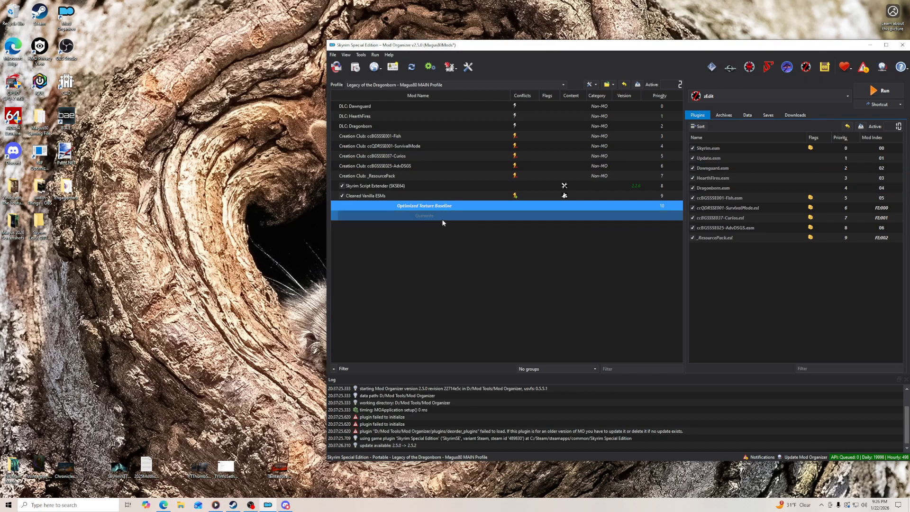
- Switch to the browser guide and open the Nexus file list of .1130 _ResourcePack fixes from the Optimized Texture Baseline section
{"action": "left_click", "coordinate": [164, 505]}
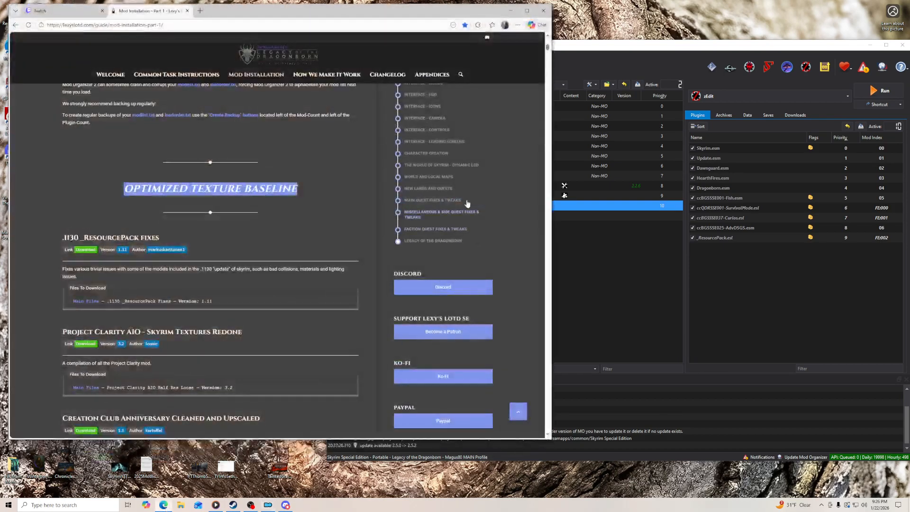
{"action": "scroll", "coordinate": [358, 172], "scroll_direction": "down", "scroll_amount": 2}
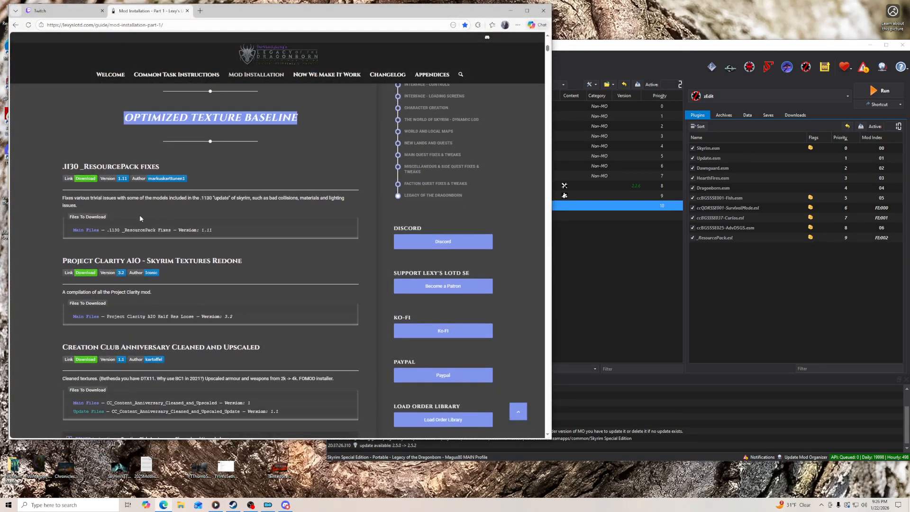
{"action": "left_click", "coordinate": [85, 179]}
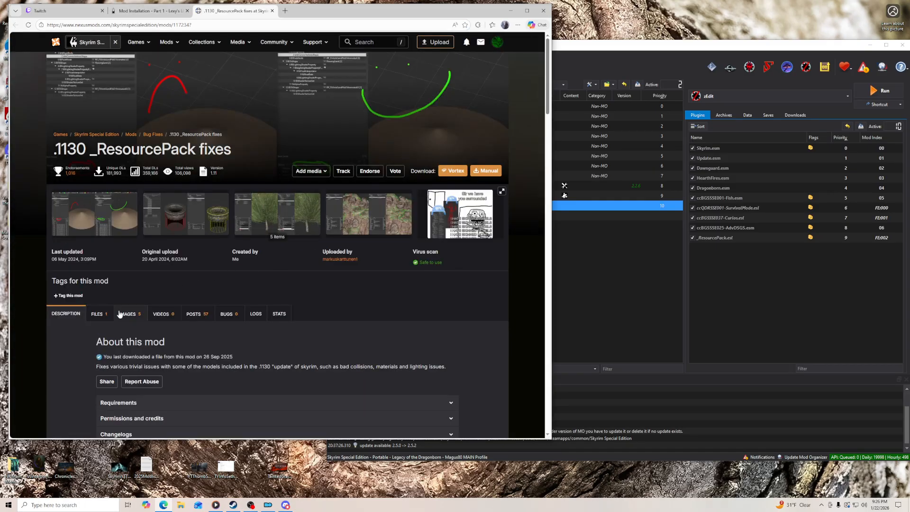
{"action": "left_click", "coordinate": [100, 314]}
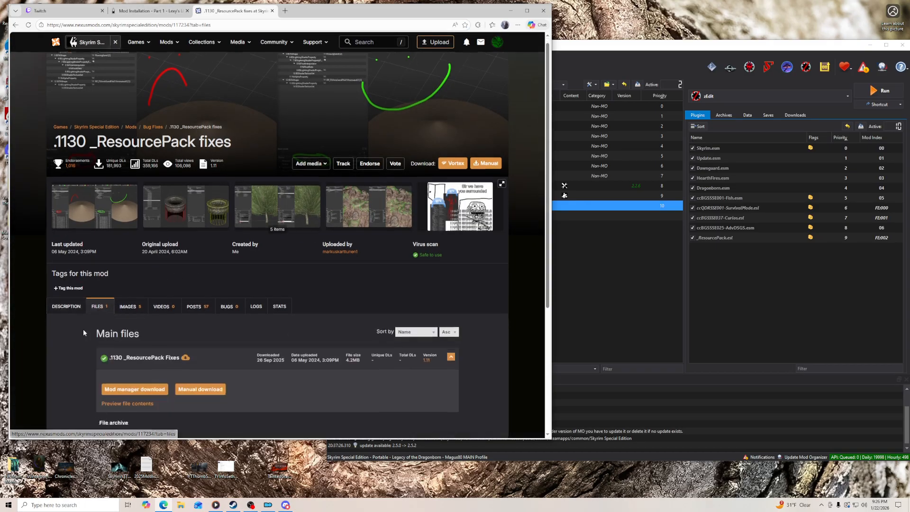
{"action": "scroll", "coordinate": [444, 237], "scroll_direction": "down", "scroll_amount": 3}
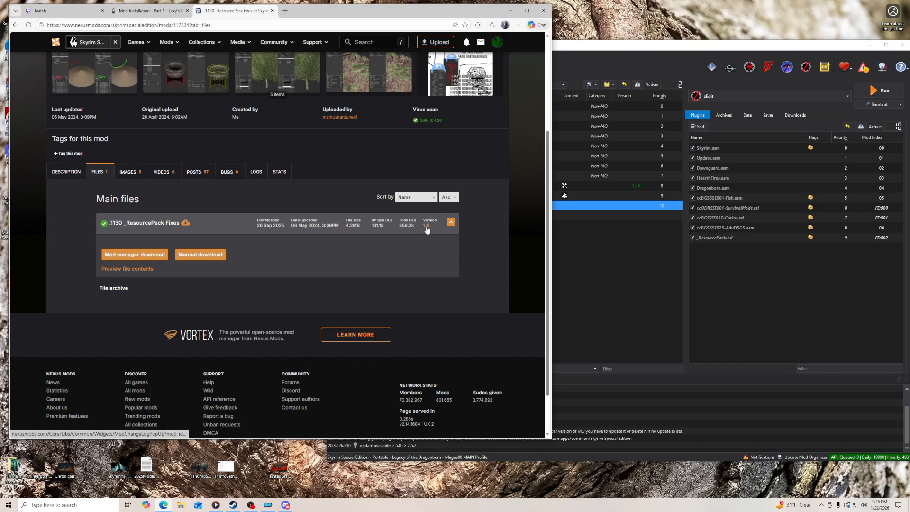
- Recheck the guide's .1130 _ResourcePack fixes entry, send its main file to the mod manager for download, and close the Nexus page
{"action": "left_click", "coordinate": [161, 10]}
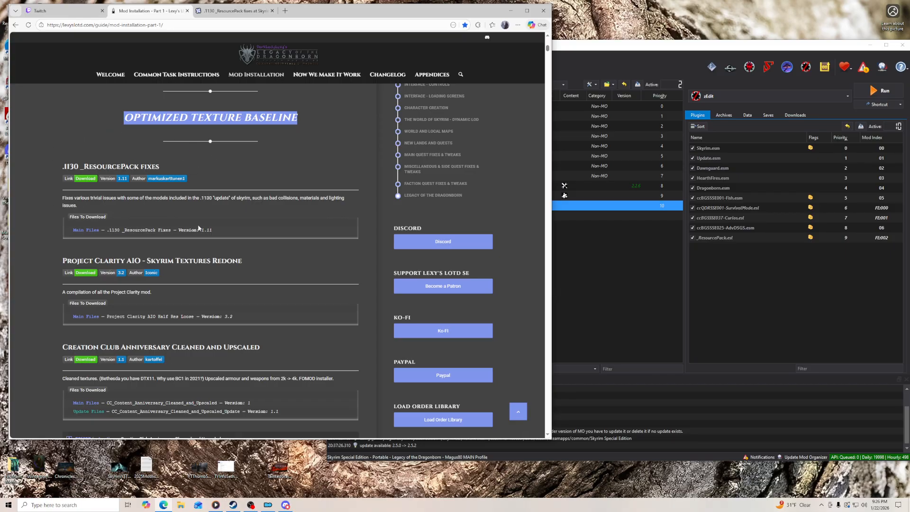
{"action": "left_click", "coordinate": [87, 179]}
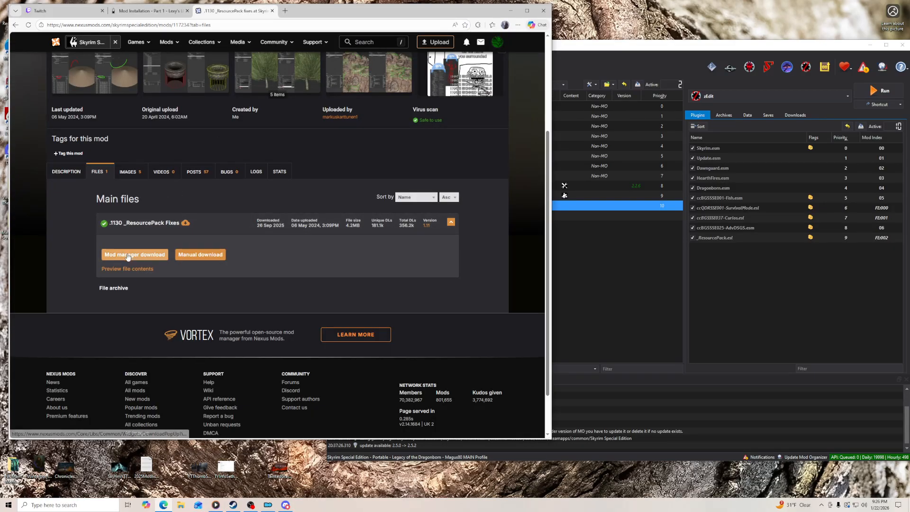
{"action": "left_click", "coordinate": [128, 255]}
{"action": "left_click", "coordinate": [271, 11]}
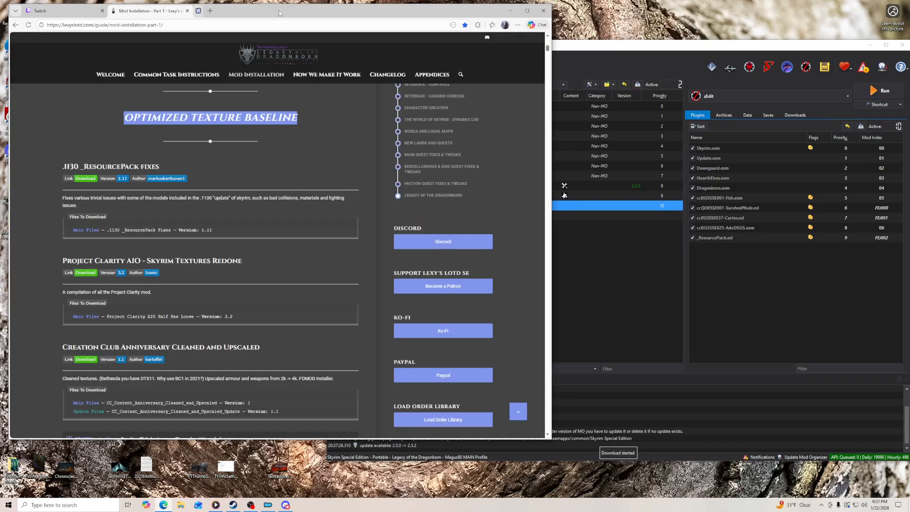
- In Mod Organizer, start installing the downloaded .1130 _ResourcePack Fixes archive and disable automatic Nexus category mappings
{"action": "left_click", "coordinate": [785, 134]}
{"action": "left_click", "coordinate": [795, 115]}
{"action": "double_click", "coordinate": [757, 147]}
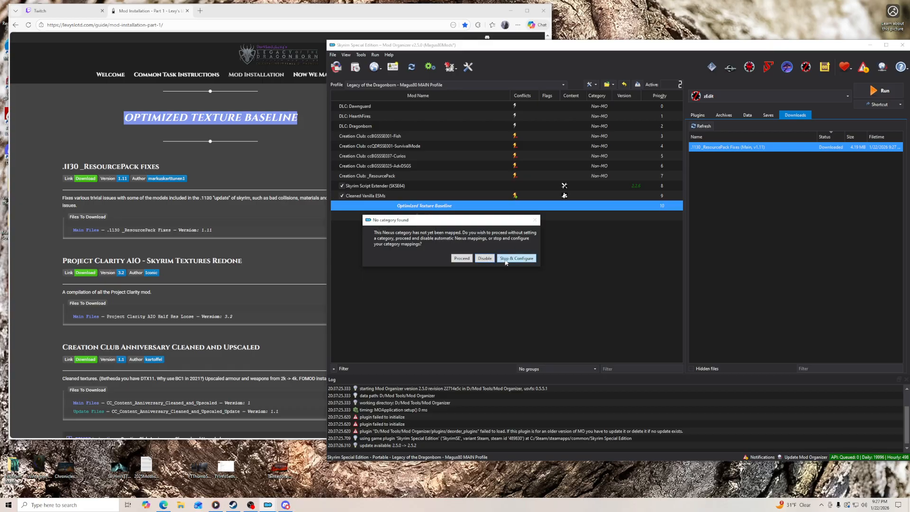
{"action": "left_click", "coordinate": [487, 259]}
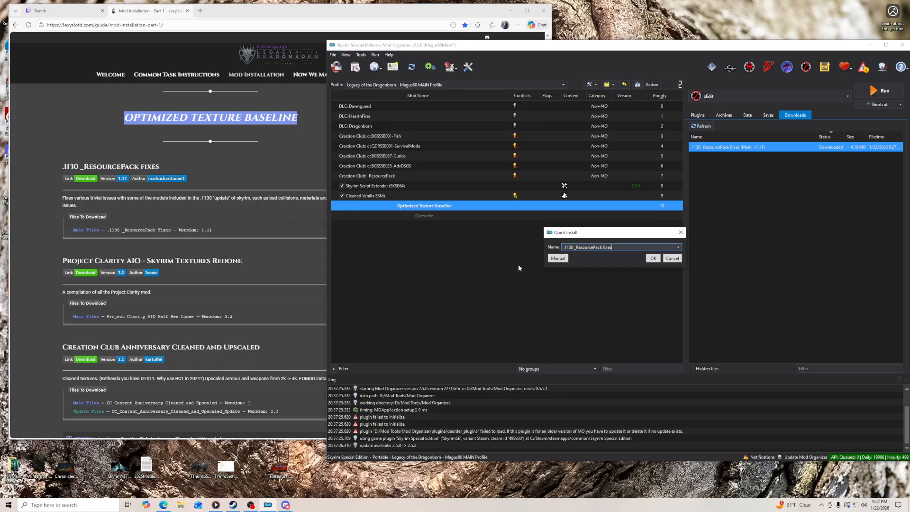
- Complete a manual install of .1130 _ResourcePack fixes with its meshes folder and enable the mod in the mod list
{"action": "left_click", "coordinate": [559, 259]}
{"action": "left_click", "coordinate": [689, 296]}
{"action": "left_click", "coordinate": [691, 296]}
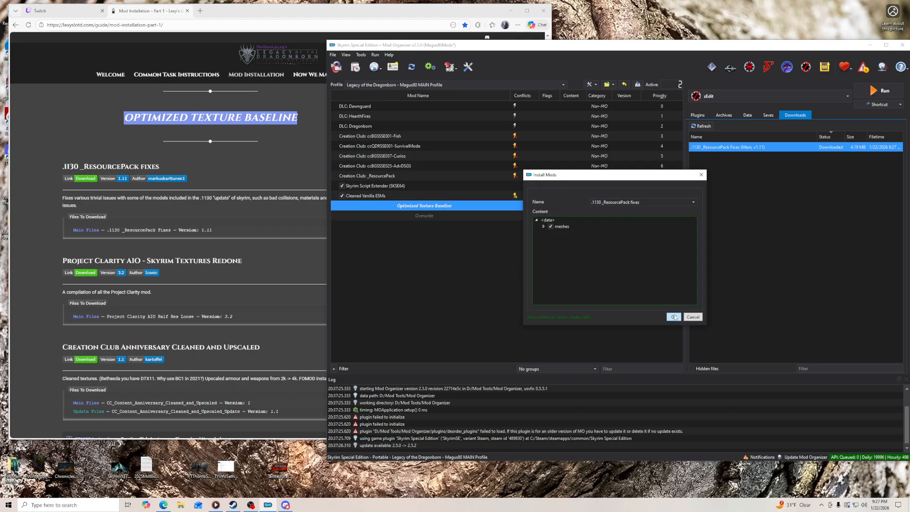
{"action": "left_click", "coordinate": [674, 316]}
{"action": "left_click", "coordinate": [342, 216]}
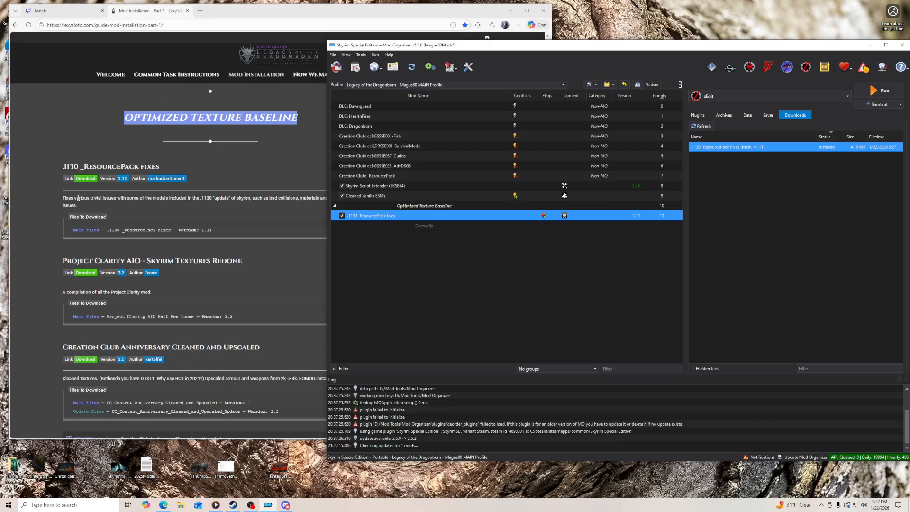
- Return to the browser guide and open the Nexus file list of Project Clarity AIO - Skyrim Textures Redone
{"action": "left_click", "coordinate": [52, 246]}
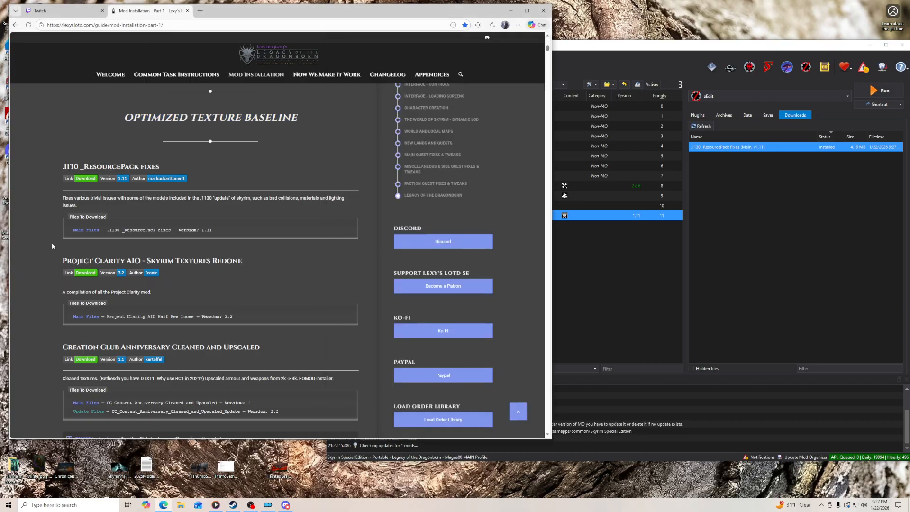
{"action": "left_click", "coordinate": [84, 274]}
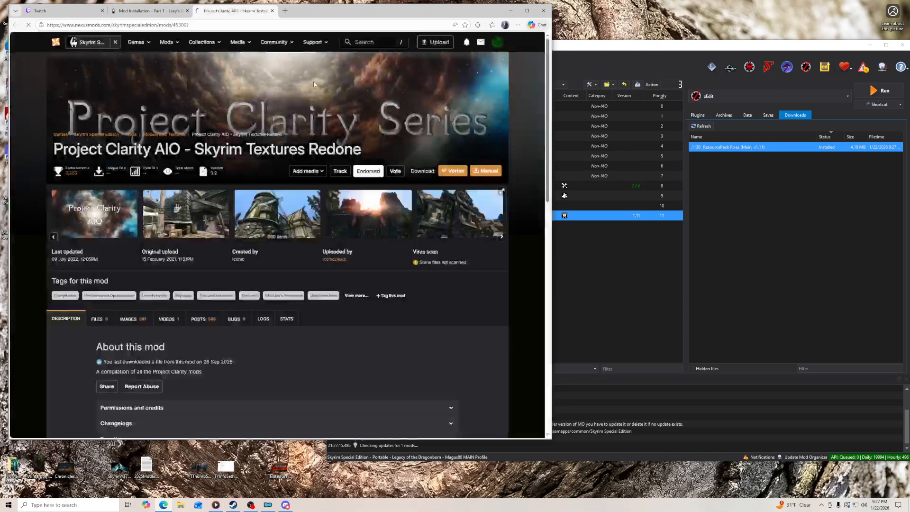
{"action": "left_click", "coordinate": [96, 321]}
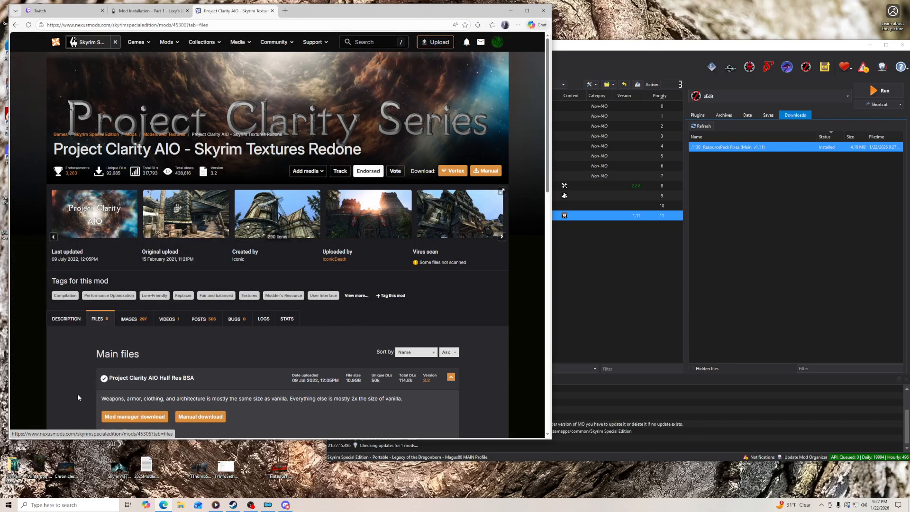
{"action": "scroll", "coordinate": [78, 394], "scroll_direction": "down", "scroll_amount": 5}
- Compare the guide's required file with the Nexus list, manually download Project Clarity AIO Half Res Loose, and dismiss the download notice
{"action": "left_click", "coordinate": [143, 12]}
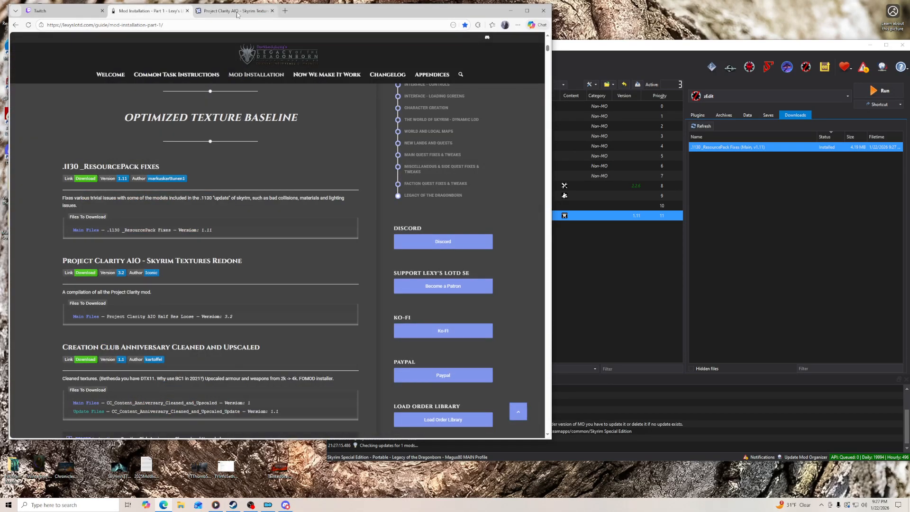
{"action": "scroll", "coordinate": [108, 286], "scroll_direction": "down", "scroll_amount": 2}
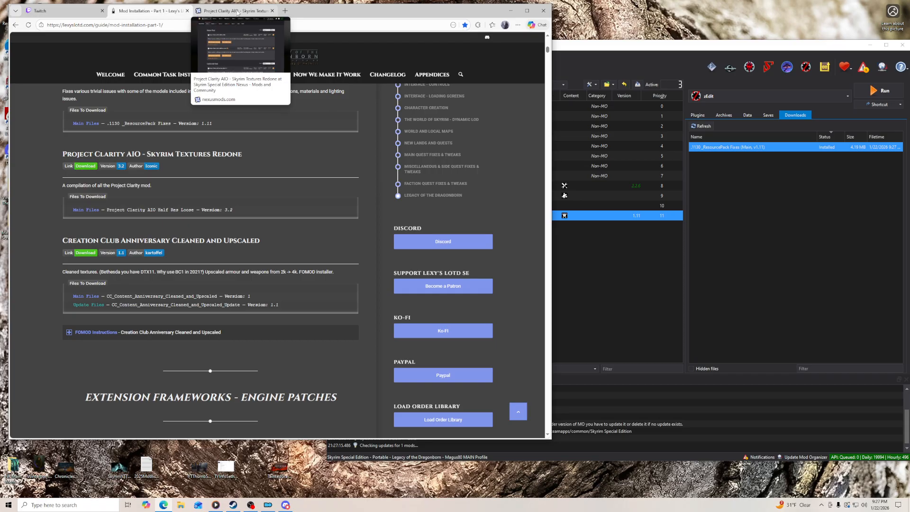
{"action": "left_click", "coordinate": [237, 12]}
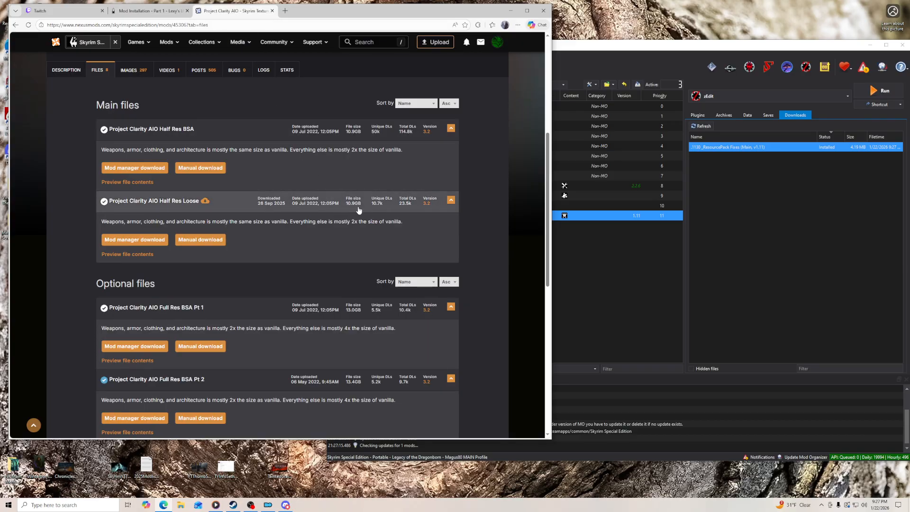
{"action": "left_click", "coordinate": [152, 11]}
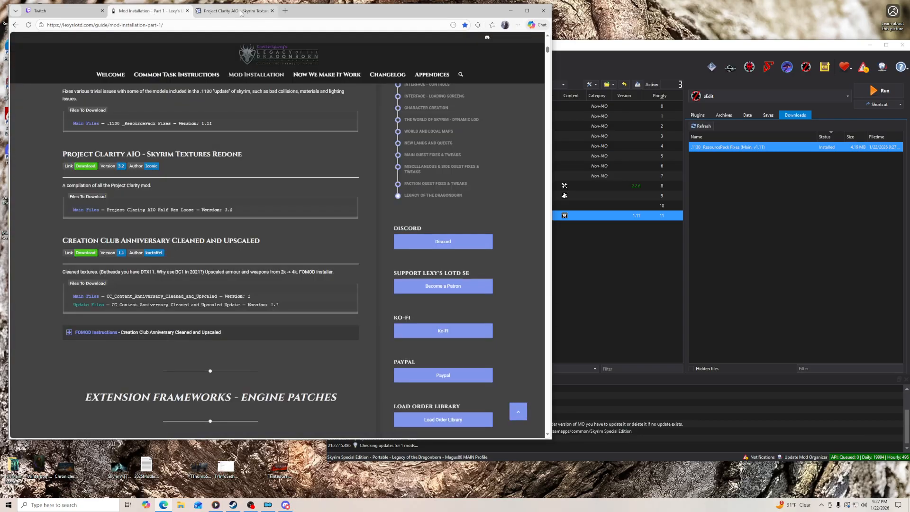
{"action": "left_click", "coordinate": [241, 12]}
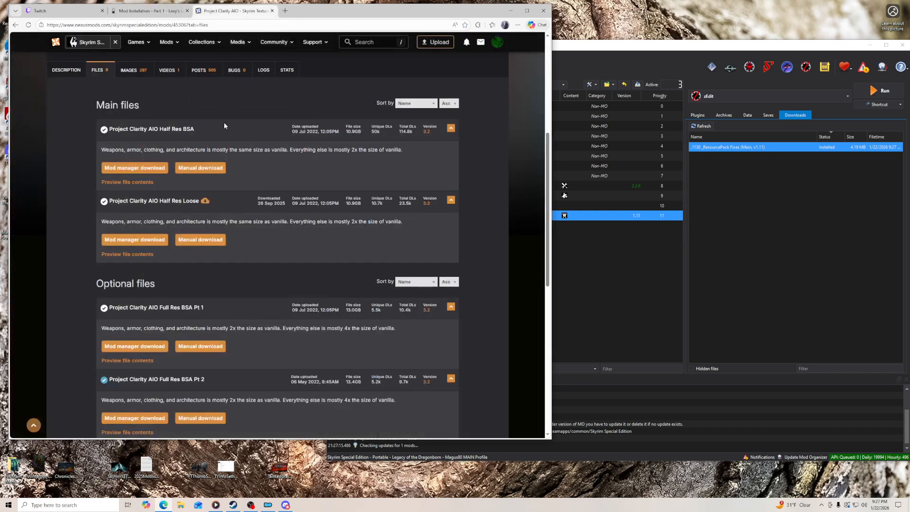
{"action": "left_click", "coordinate": [195, 241]}
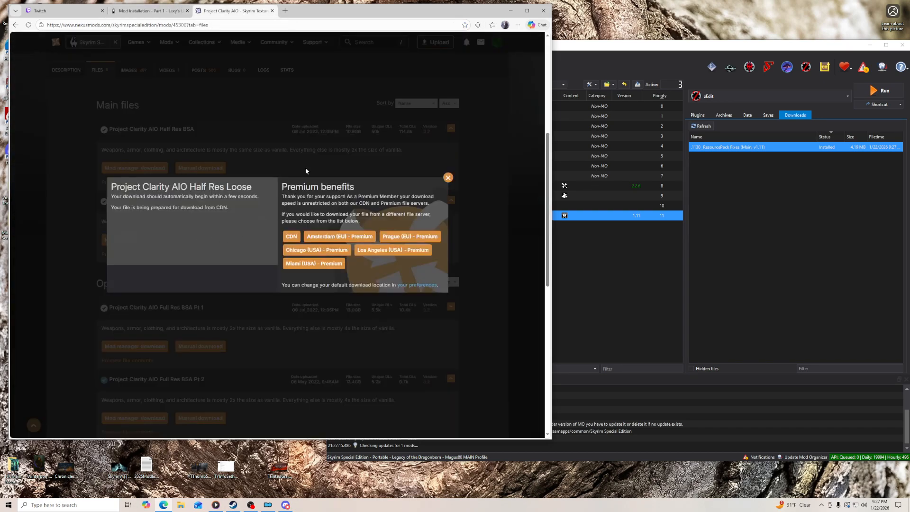
{"action": "left_click", "coordinate": [150, 11]}
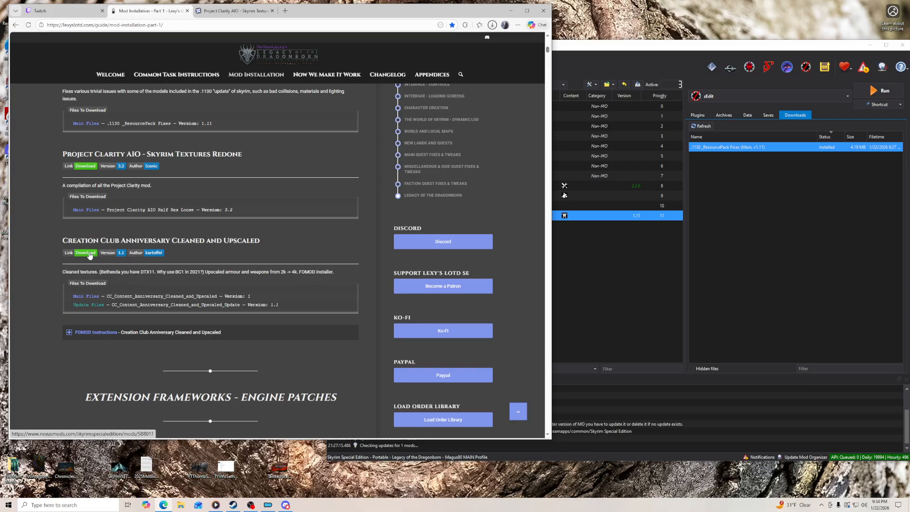
{"action": "left_click", "coordinate": [232, 10]}
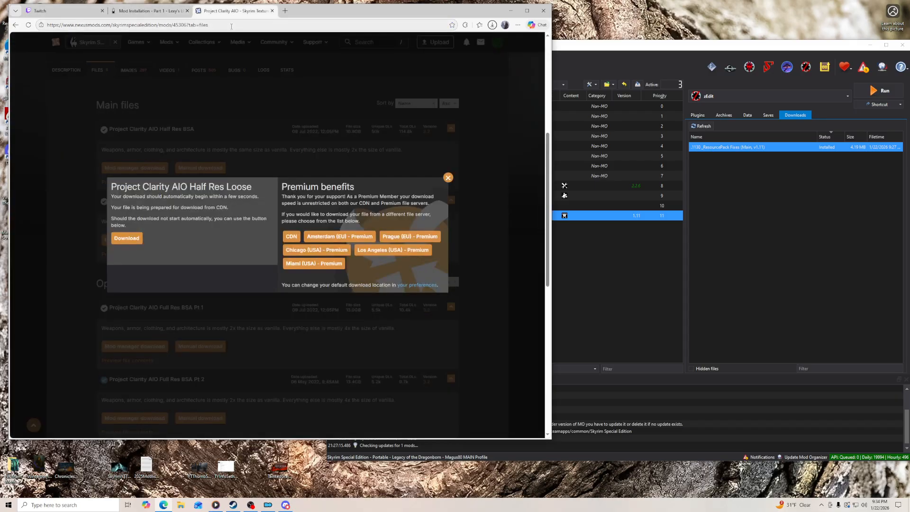
{"action": "left_click", "coordinate": [448, 178]}
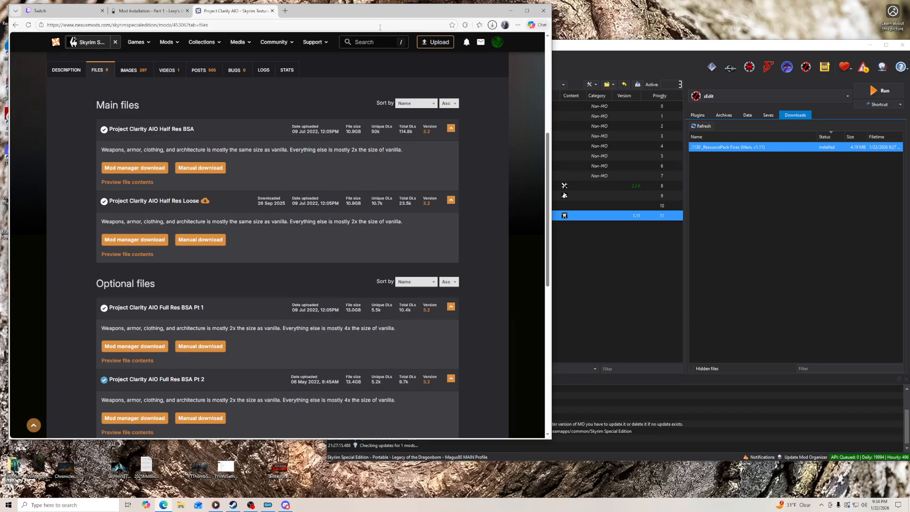
- Search Nexus Mods for "complete alc", open the Complete Alchemy and Cooking Overhaul mod page, and maximize the browser
{"action": "left_click", "coordinate": [357, 43]}
{"action": "type", "text": "complete alc"}
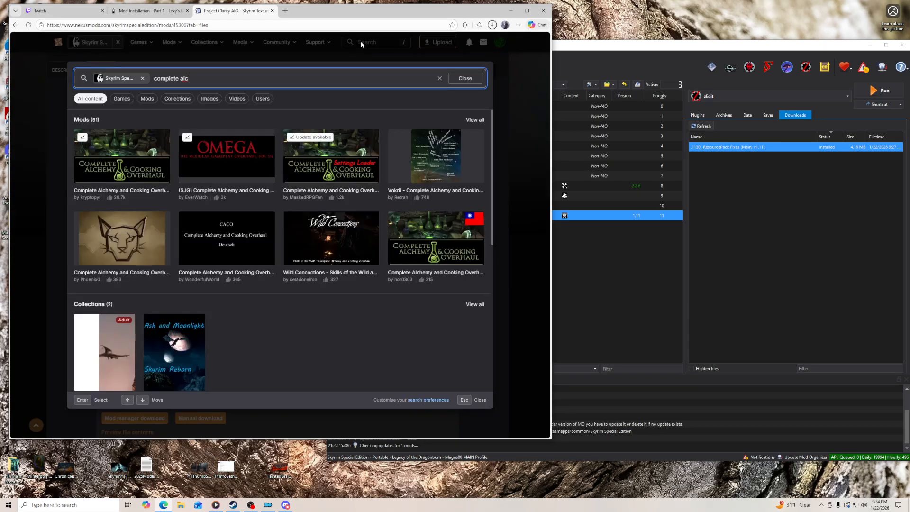
{"action": "left_click", "coordinate": [139, 174]}
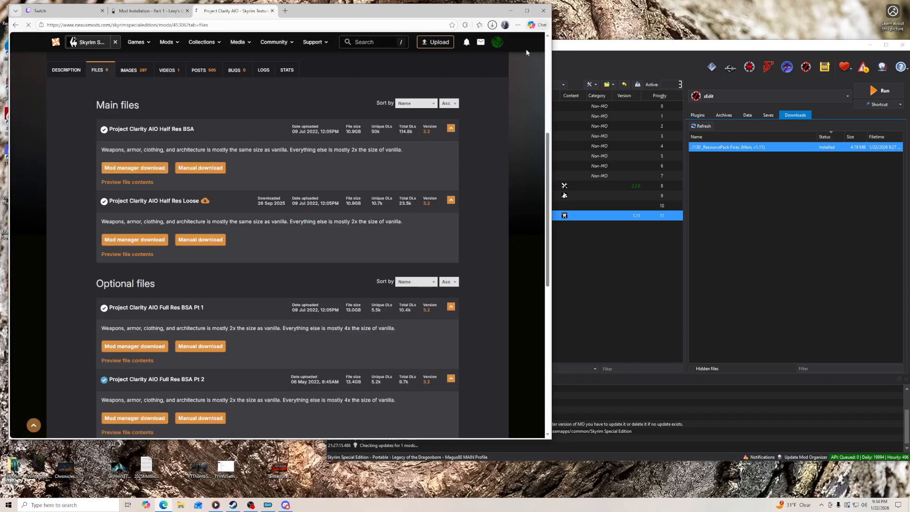
{"action": "left_click", "coordinate": [528, 10]}
- Check the Requirements section of Complete Alchemy and Cooking Overhaul, then view and close its banner image
{"action": "scroll", "coordinate": [249, 359], "scroll_direction": "down", "scroll_amount": 2}
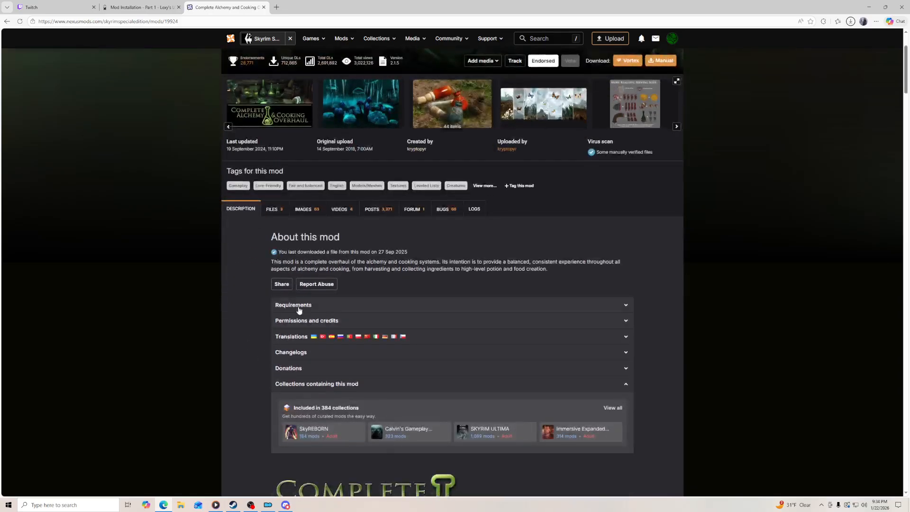
{"action": "left_click", "coordinate": [299, 305]}
{"action": "left_click", "coordinate": [304, 304]}
{"action": "scroll", "coordinate": [260, 278], "scroll_direction": "up", "scroll_amount": 2}
{"action": "left_click", "coordinate": [279, 213]}
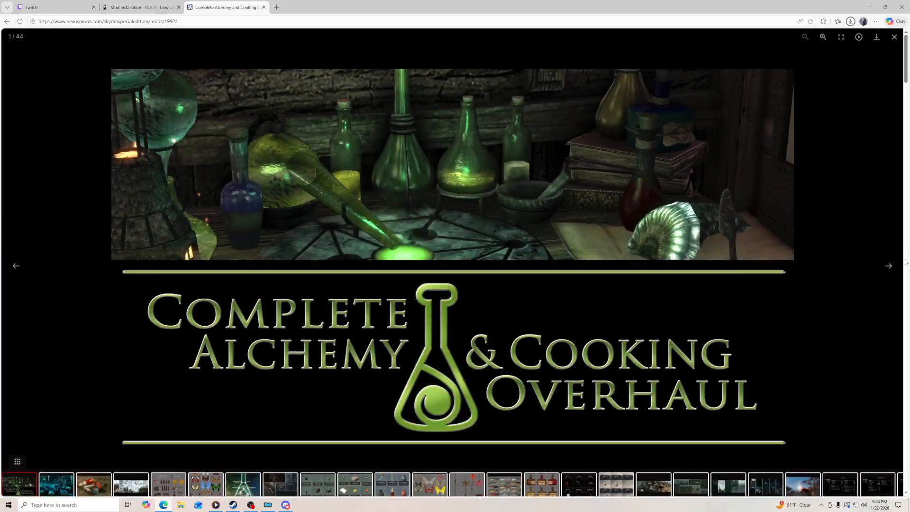
{"action": "left_click", "coordinate": [820, 119]}
- Read through the Complete Alchemy and Cooking Overhaul description, covering its alchemy, cooking, requirements, installation, effects and ingredients sections
{"action": "scroll", "coordinate": [222, 317], "scroll_direction": "down", "scroll_amount": 10}
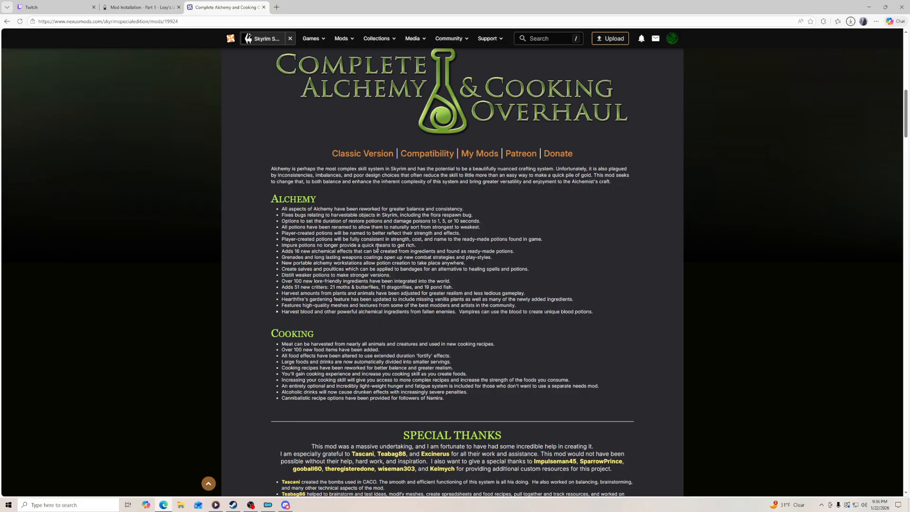
{"action": "scroll", "coordinate": [267, 311], "scroll_direction": "down", "scroll_amount": 2}
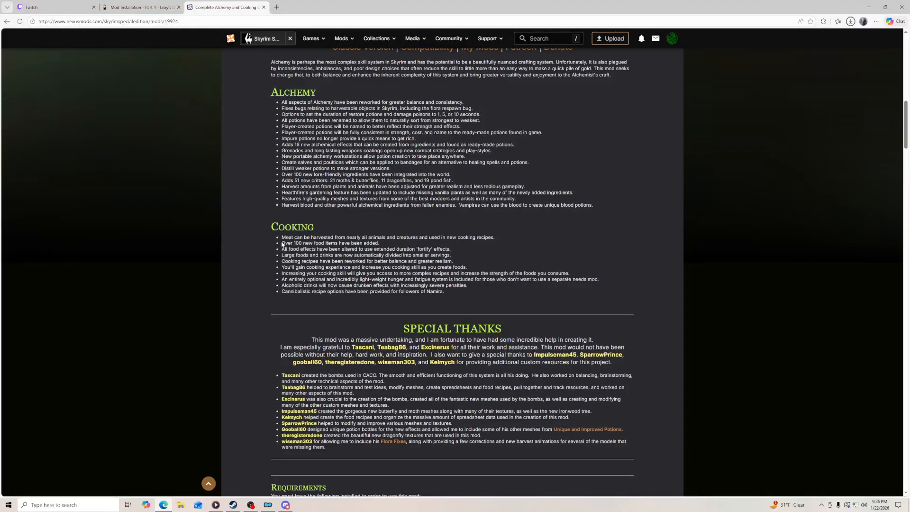
{"action": "left_click_drag", "start_coordinate": [282, 237], "coordinate": [452, 297]}
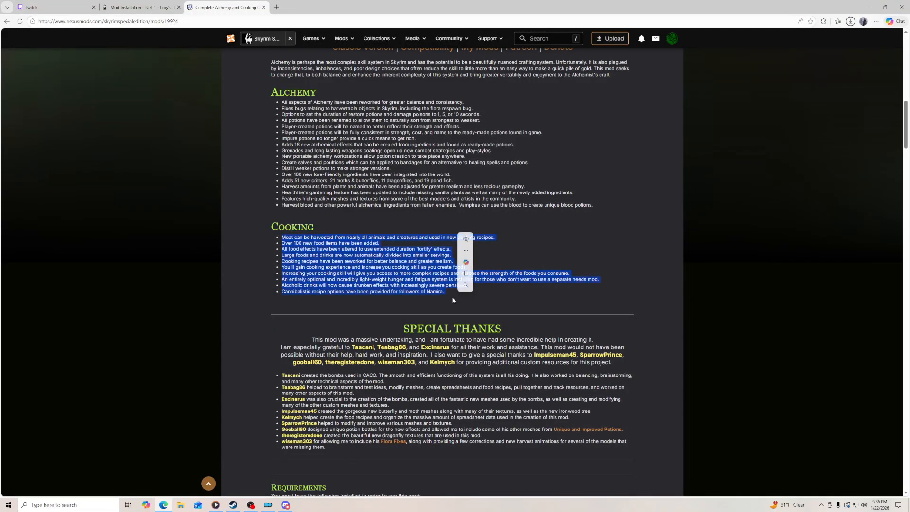
{"action": "left_click", "coordinate": [251, 307]}
{"action": "scroll", "coordinate": [250, 313], "scroll_direction": "down", "scroll_amount": 3}
{"action": "scroll", "coordinate": [250, 315], "scroll_direction": "down", "scroll_amount": 5}
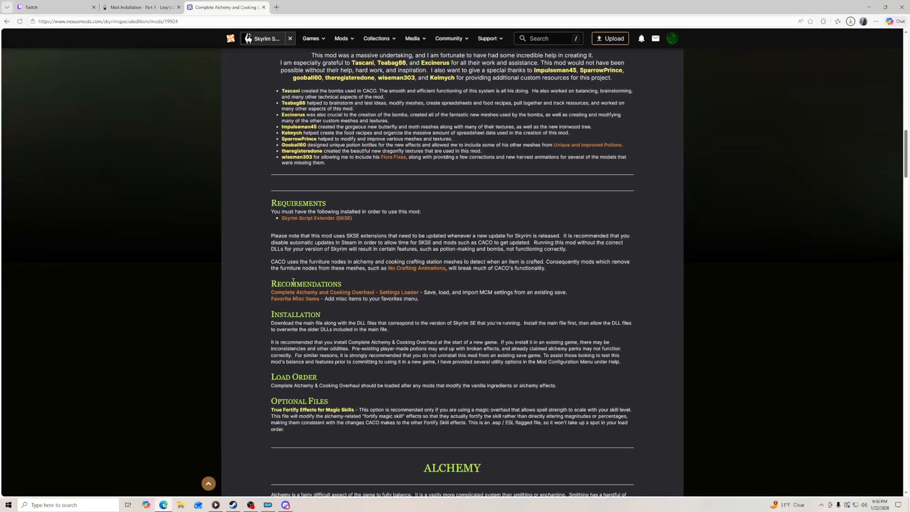
{"action": "scroll", "coordinate": [256, 307], "scroll_direction": "down", "scroll_amount": 4}
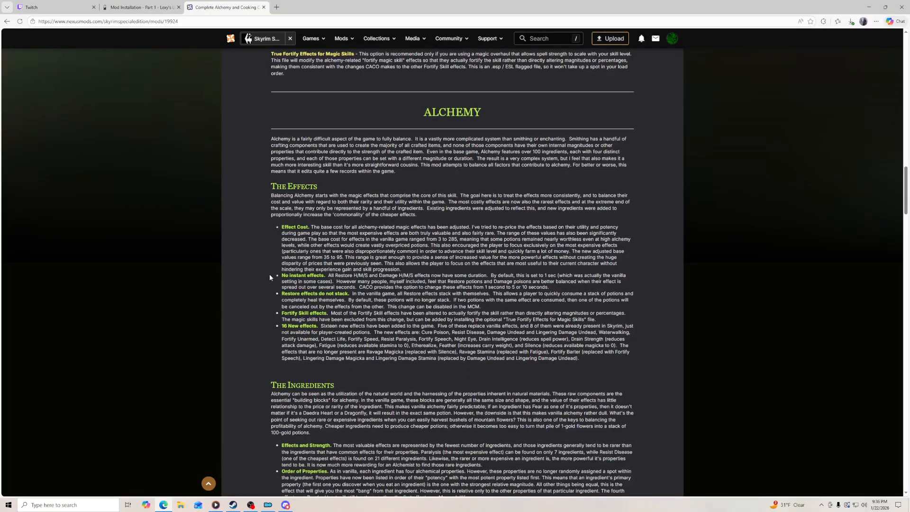
{"action": "scroll", "coordinate": [268, 275], "scroll_direction": "down", "scroll_amount": 3}
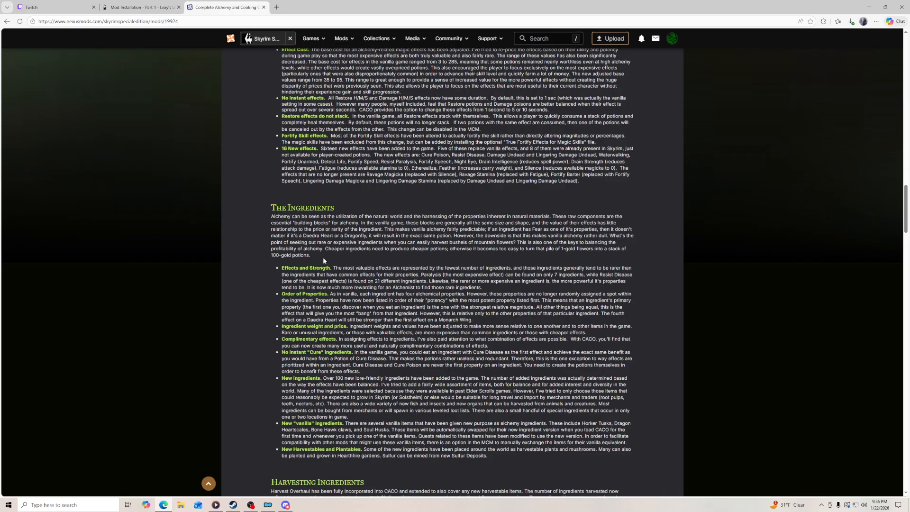
{"action": "scroll", "coordinate": [724, 325], "scroll_direction": "up", "scroll_amount": 20}
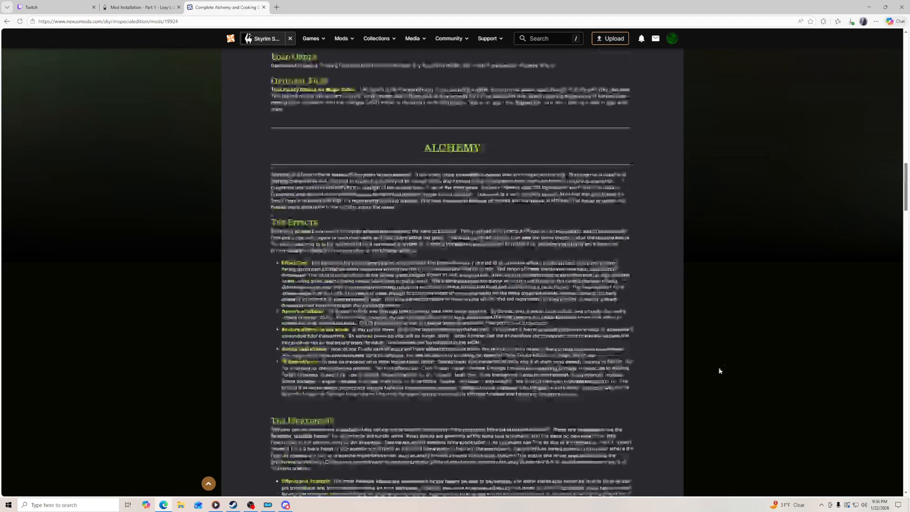
{"action": "scroll", "coordinate": [723, 382], "scroll_direction": "up", "scroll_amount": 5}
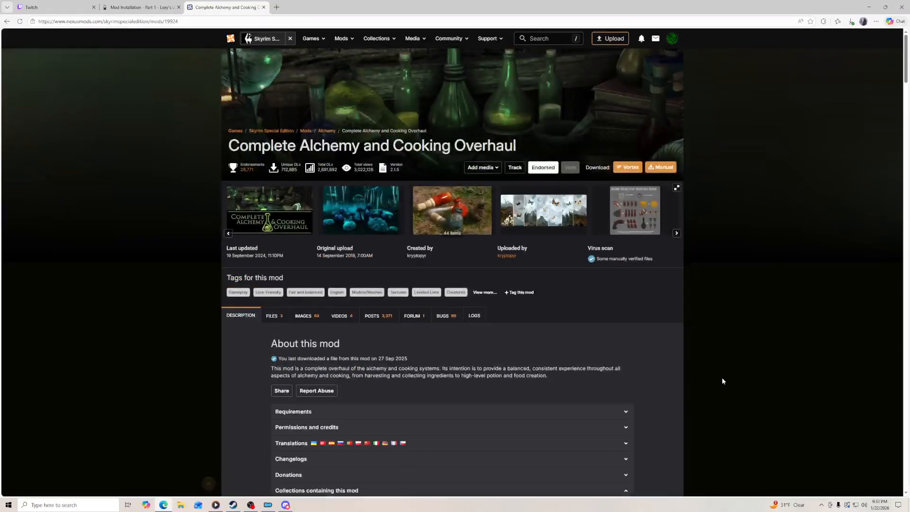
- Review the sticky compatibility posts for Complete Alchemy and Cooking Overhaul, then close the mod page to return to the guide
{"action": "left_click", "coordinate": [376, 317]}
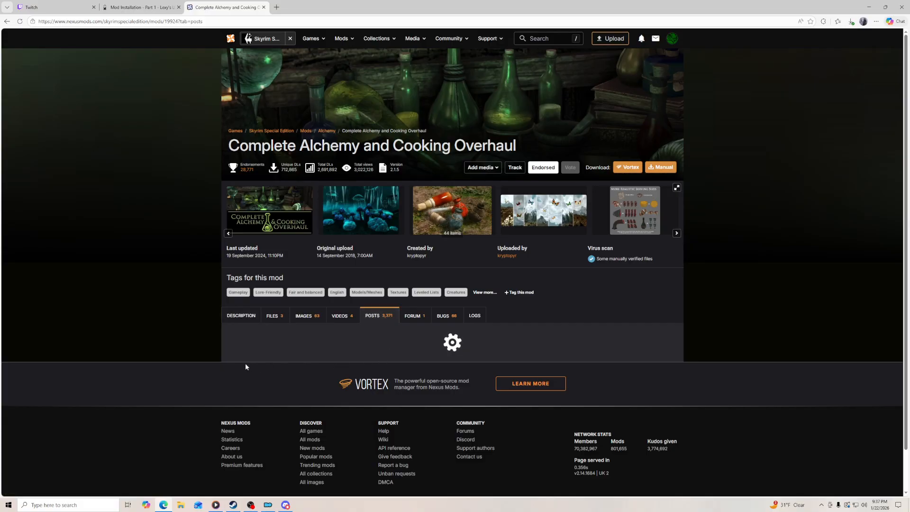
{"action": "scroll", "coordinate": [229, 366], "scroll_direction": "down", "scroll_amount": 3}
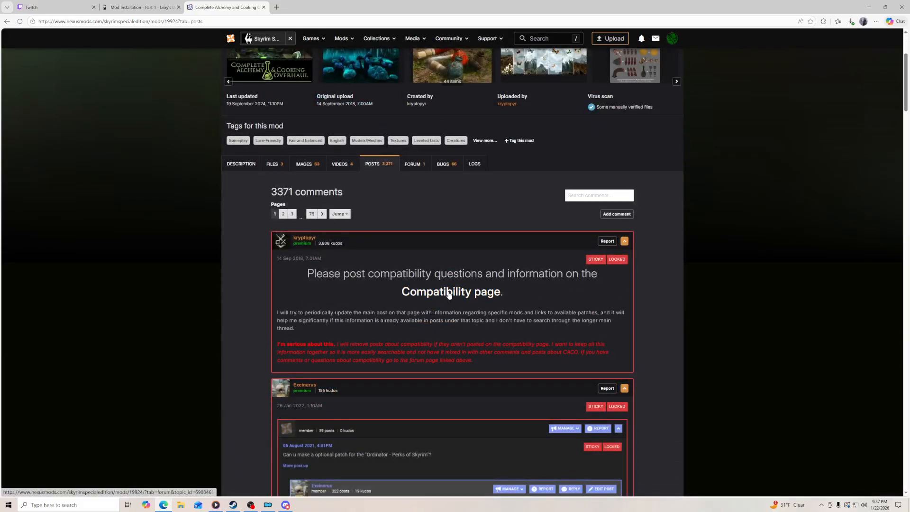
{"action": "scroll", "coordinate": [238, 354], "scroll_direction": "down", "scroll_amount": 4}
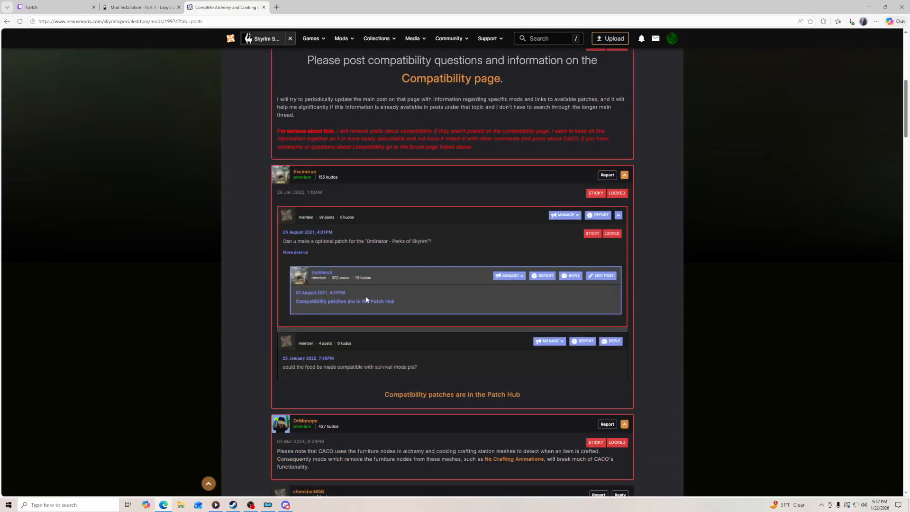
{"action": "left_click", "coordinate": [264, 7]}
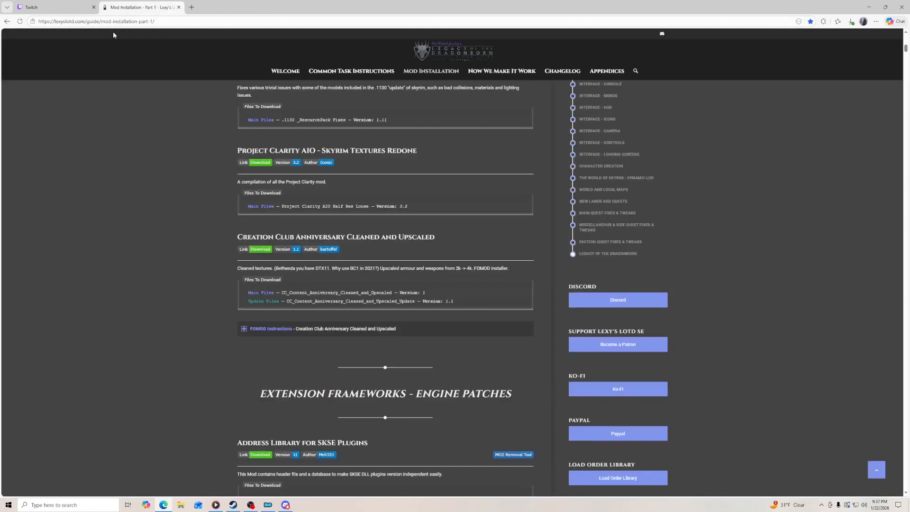
- Restore the browser to a smaller window and copy the downloaded Project Clarity AIO Half Res Loose archive into Mod Organizer's downloads
{"action": "left_click", "coordinate": [885, 6]}
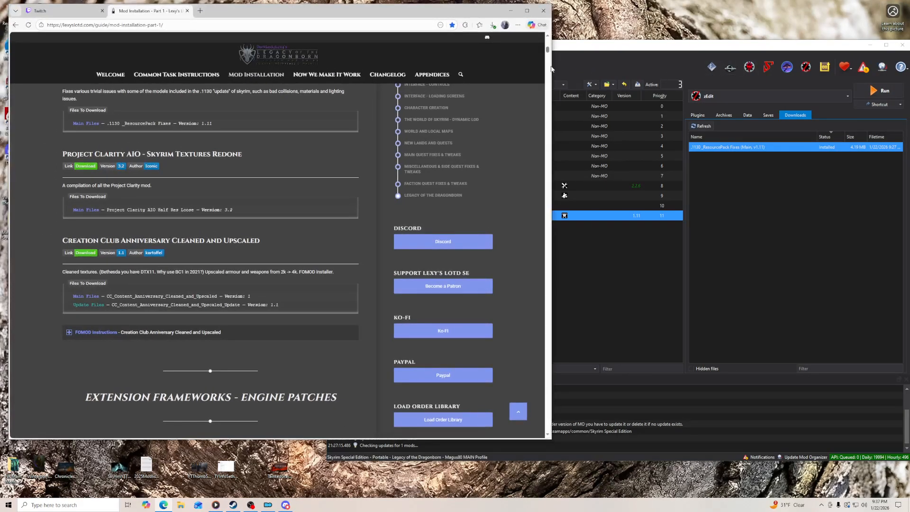
{"action": "left_click", "coordinate": [493, 25]}
{"action": "left_click_drag", "start_coordinate": [421, 61], "coordinate": [763, 193]}
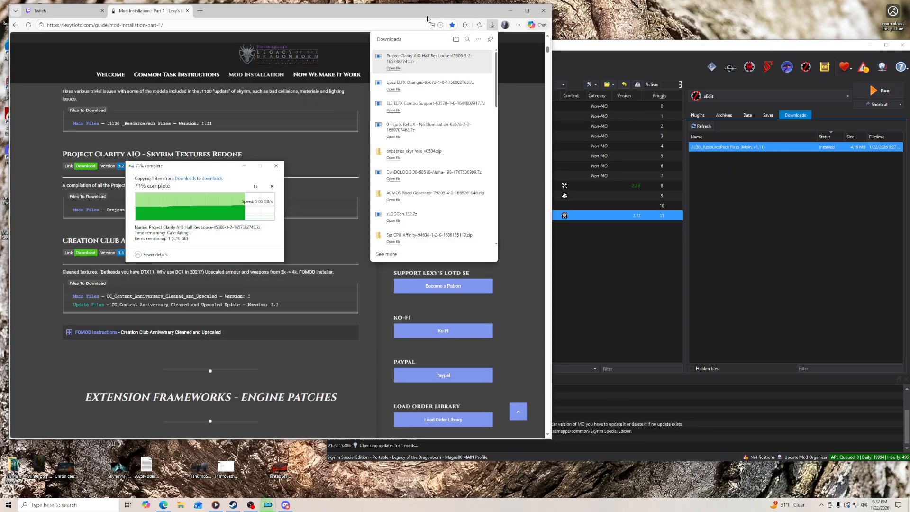
- Switch to the Twitch Stream Manager and snooze the incoming ad break
{"action": "left_click", "coordinate": [64, 8]}
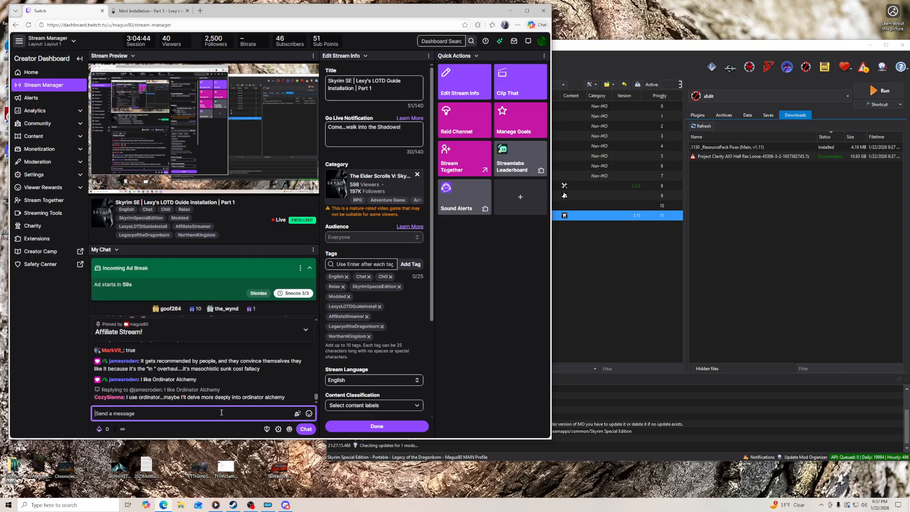
{"action": "left_click", "coordinate": [293, 293]}
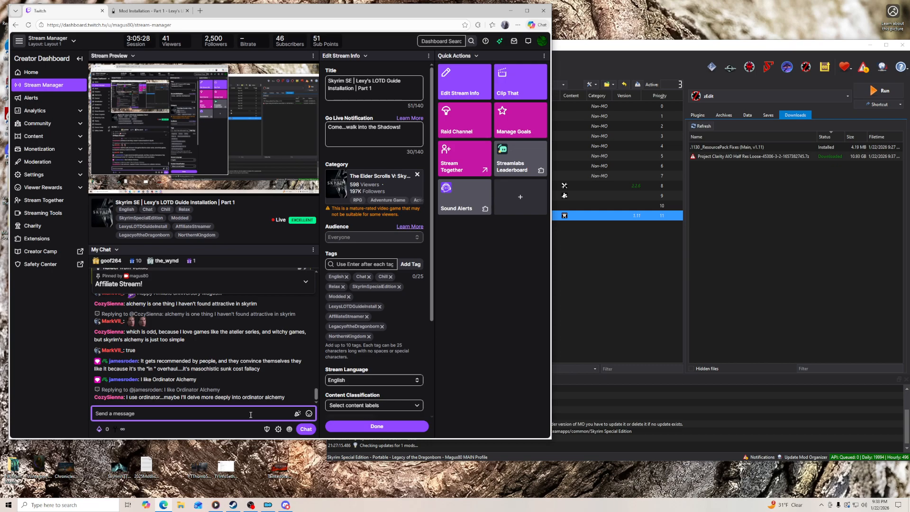
- Switch to Mod Organizer and install Project Clarity AIO Half Res Loose through the manual install option
{"action": "left_click", "coordinate": [616, 50]}
{"action": "double_click", "coordinate": [740, 157]}
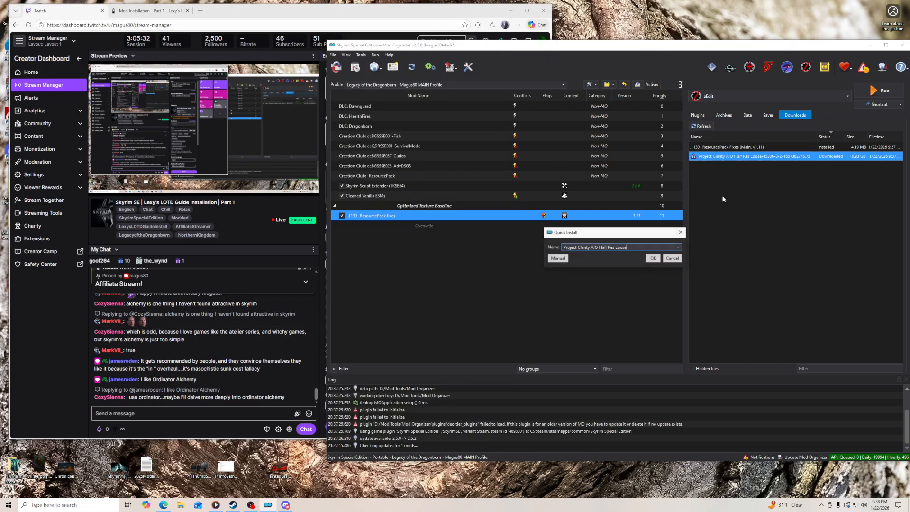
{"action": "left_click", "coordinate": [568, 259]}
{"action": "left_click", "coordinate": [672, 318]}
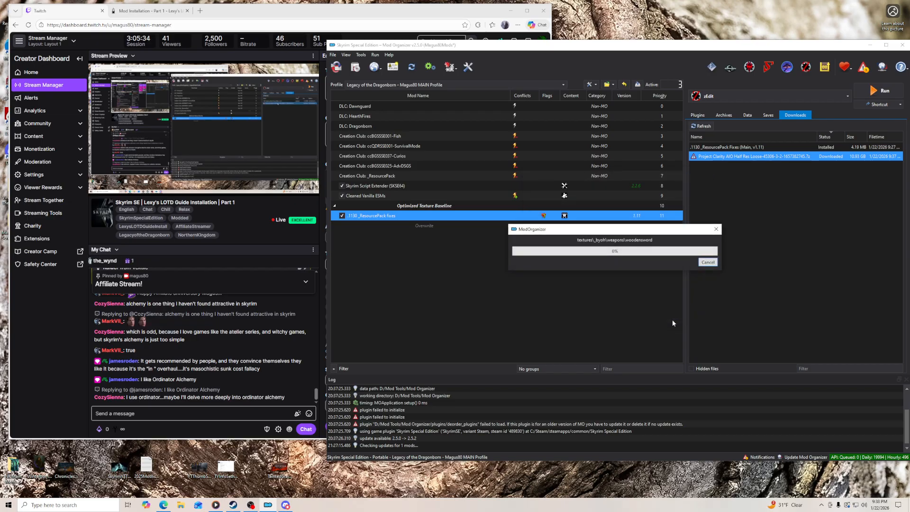
- From the guide, open the Nexus files of Creation Club Anniversary Cleaned and Upscaled and manually download the CC_Content_Anniversary_Cleaned_and_Upscaled main file
{"action": "left_click", "coordinate": [157, 11]}
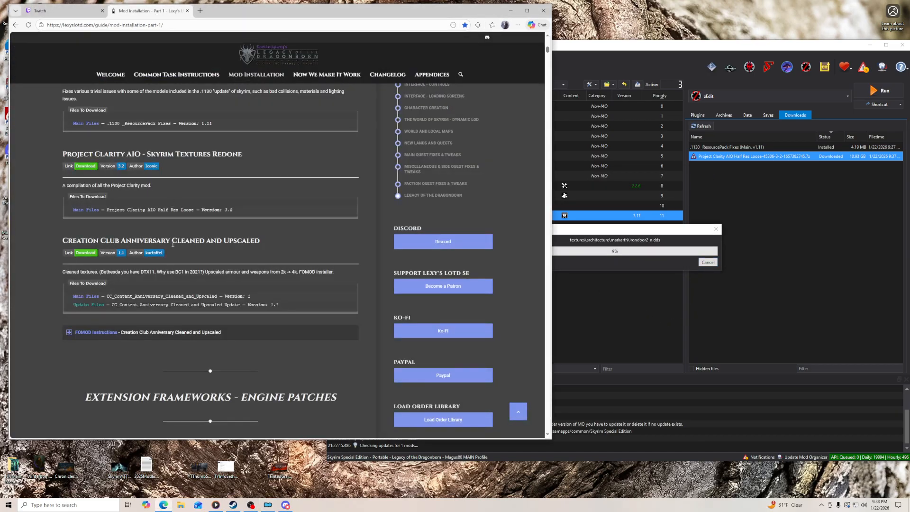
{"action": "left_click", "coordinate": [74, 255]}
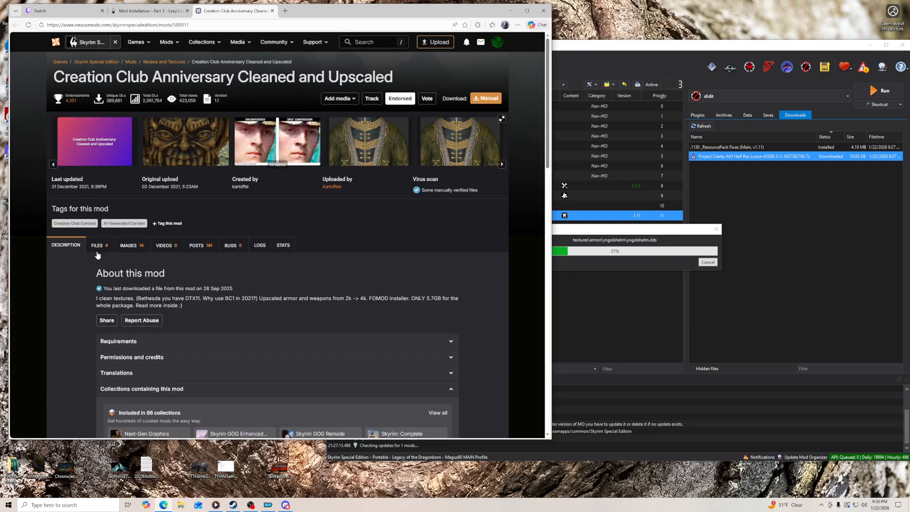
{"action": "left_click", "coordinate": [96, 252]}
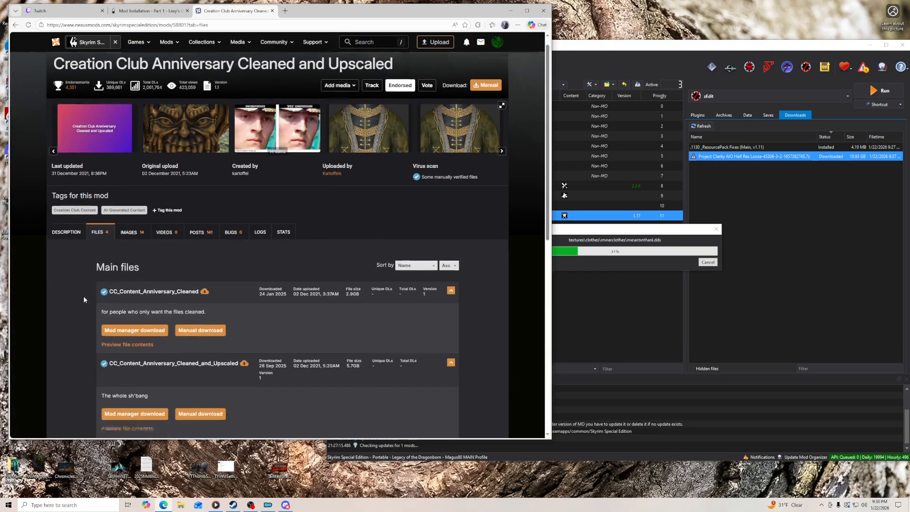
{"action": "scroll", "coordinate": [84, 294], "scroll_direction": "down", "scroll_amount": 4}
{"action": "left_click", "coordinate": [198, 214]}
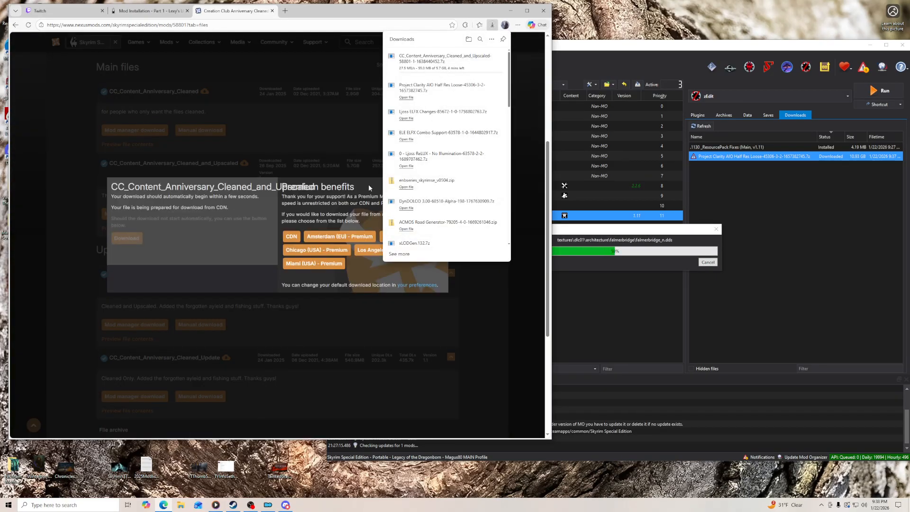
{"action": "left_click", "coordinate": [448, 178]}
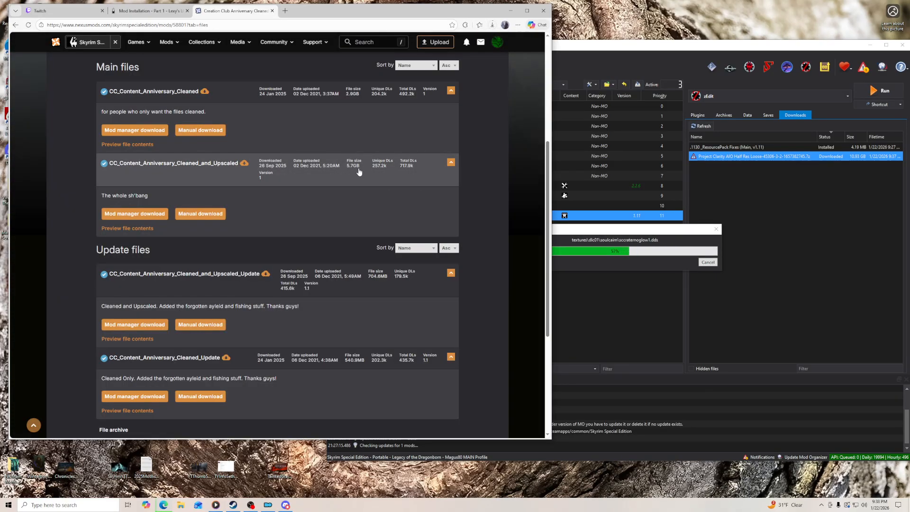
- Send the CC_Content_Anniversary_Cleaned_and_Upscaled_Update file to the mod manager for download and dismiss the download notice
{"action": "scroll", "coordinate": [93, 259], "scroll_direction": "down", "scroll_amount": 2}
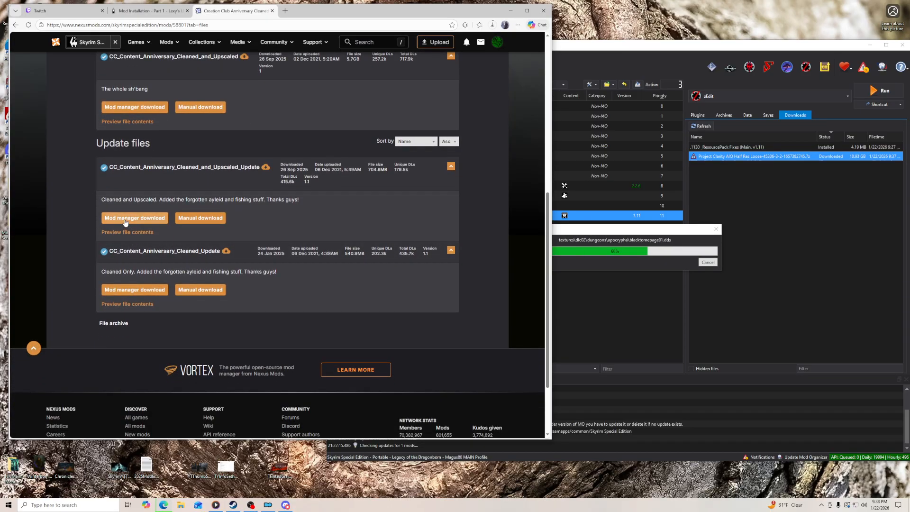
{"action": "left_click", "coordinate": [125, 220]}
{"action": "left_click", "coordinate": [447, 193]}
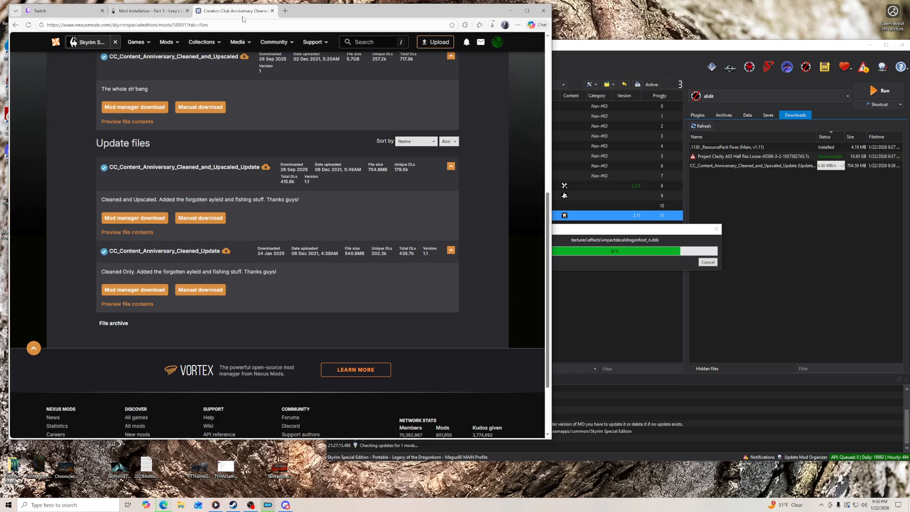
- Check the Twitch chat, return to Mod Organizer and enable the Project Clarity AIO Half Res Loose mod
{"action": "left_click", "coordinate": [62, 11]}
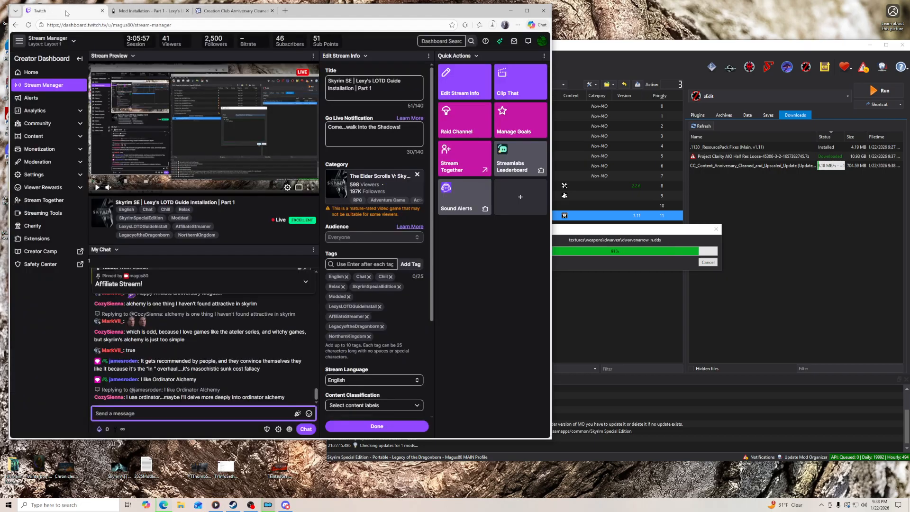
{"action": "left_click", "coordinate": [587, 49]}
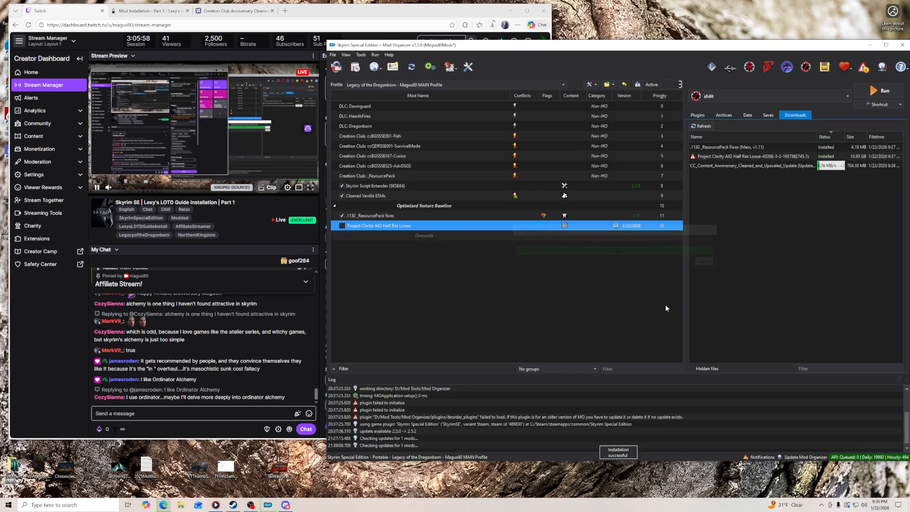
{"action": "left_click", "coordinate": [342, 225]}
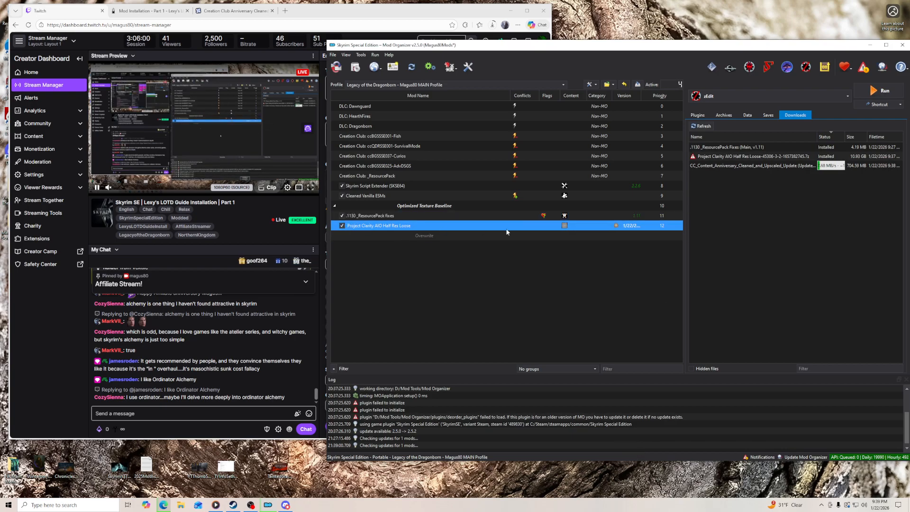
- Inspect the file tree of Project Clarity AIO Half Res Loose, including its textures and armor folders, then close the mod information
{"action": "double_click", "coordinate": [401, 225]}
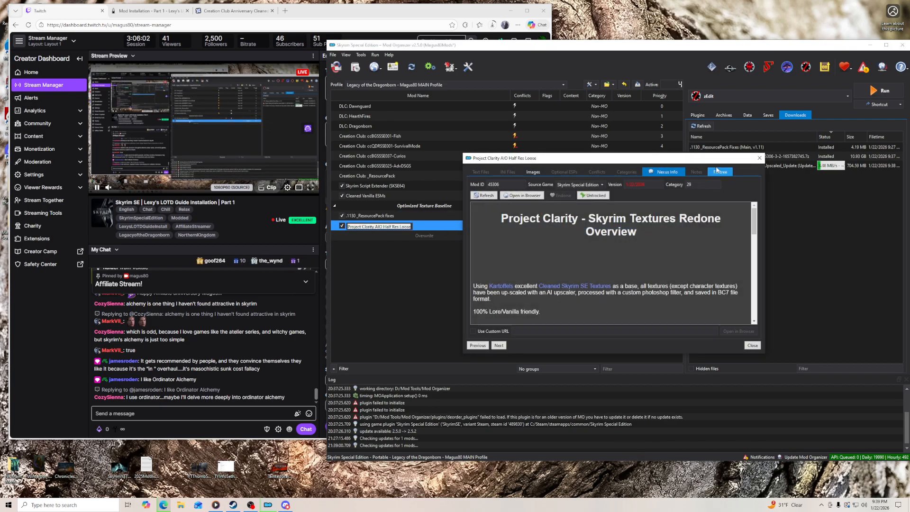
{"action": "left_click_drag", "start_coordinate": [692, 155], "coordinate": [712, 60]}
{"action": "left_click_drag", "start_coordinate": [764, 86], "coordinate": [808, 86]}
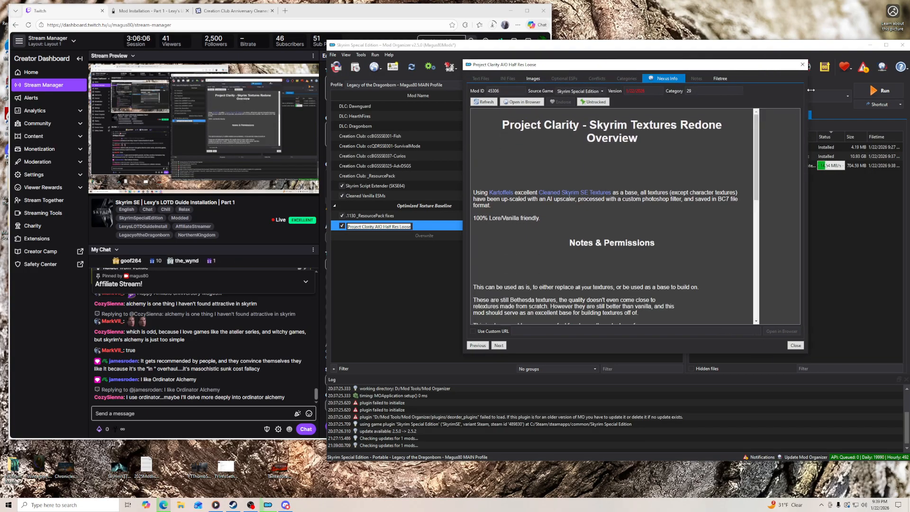
{"action": "left_click", "coordinate": [720, 79]}
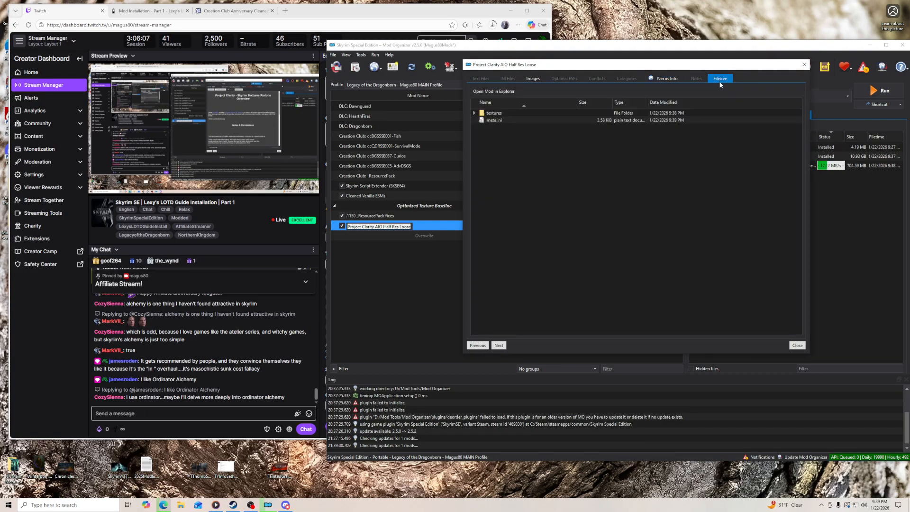
{"action": "left_click", "coordinate": [475, 112]}
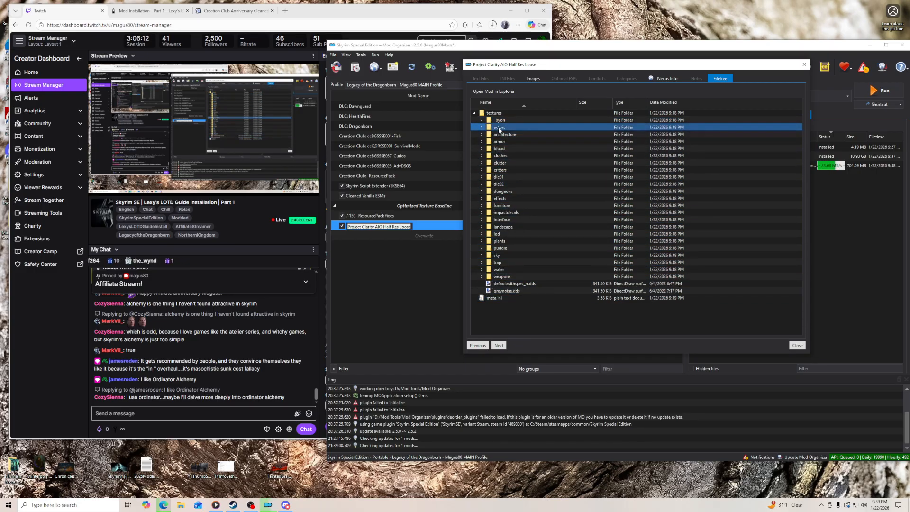
{"action": "left_click", "coordinate": [482, 141]}
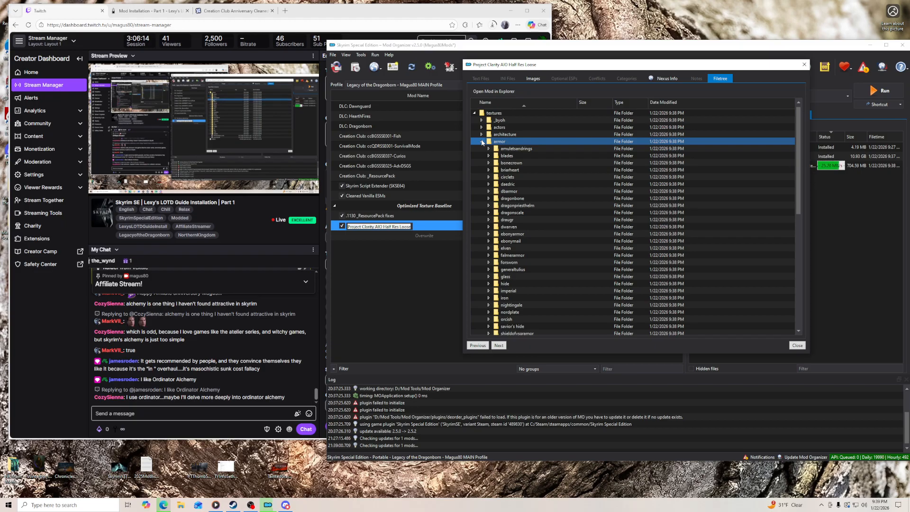
{"action": "left_click", "coordinate": [482, 142]}
{"action": "left_click", "coordinate": [797, 346]}
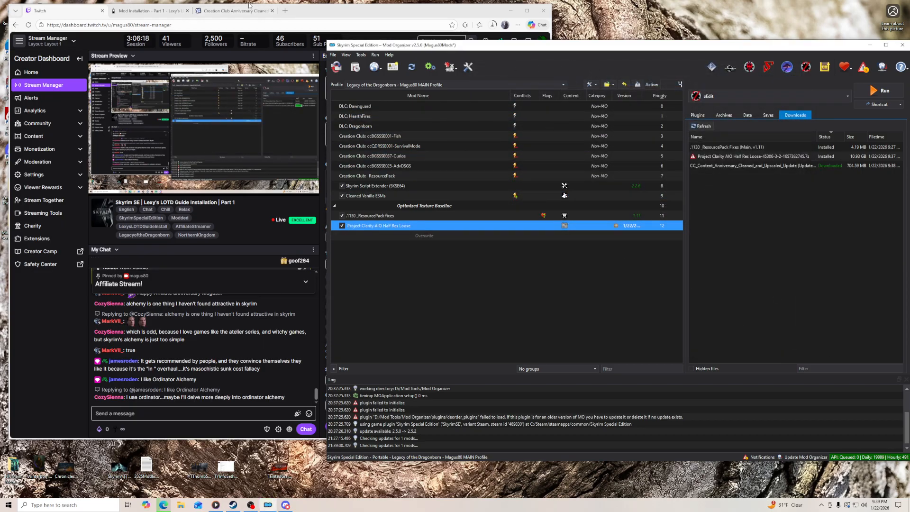
{"action": "left_click", "coordinate": [736, 165]}
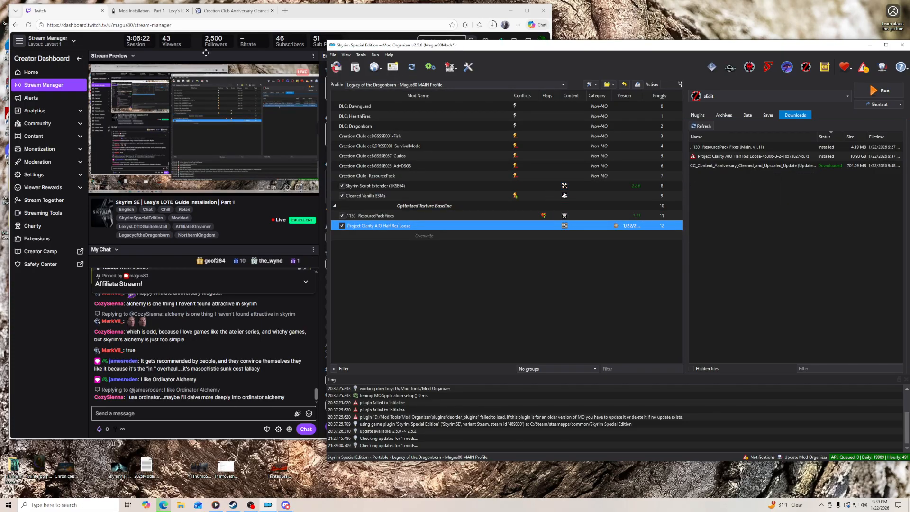
- Close the Nexus page of Creation Club Anniversary Cleaned and Upscaled and expand the mod's FOMOD instructions in the guide
{"action": "left_click", "coordinate": [380, 14]}
{"action": "left_click", "coordinate": [493, 25]}
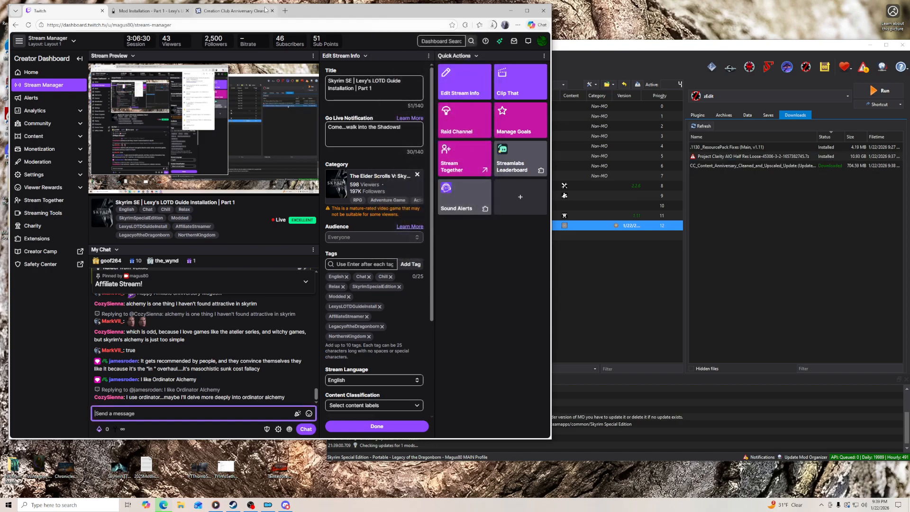
{"action": "left_click", "coordinate": [237, 11]}
{"action": "left_click", "coordinate": [273, 11]}
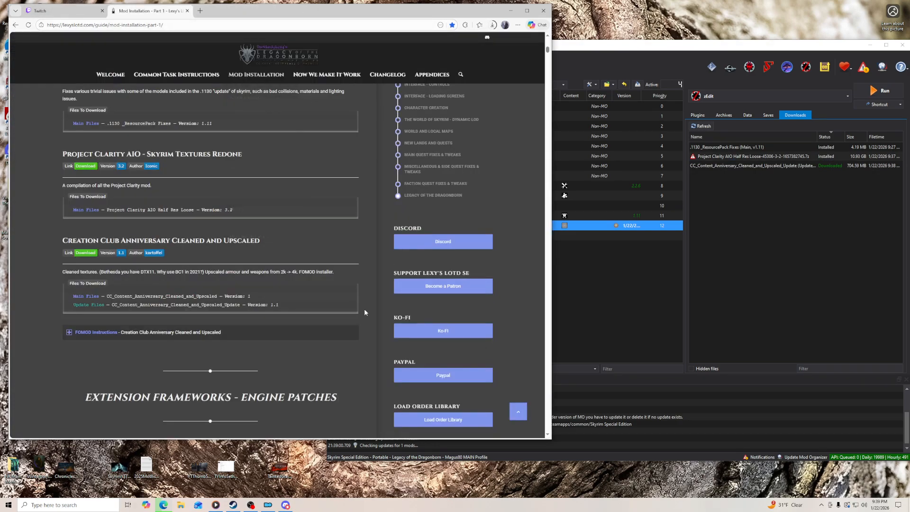
{"action": "left_click", "coordinate": [163, 335]}
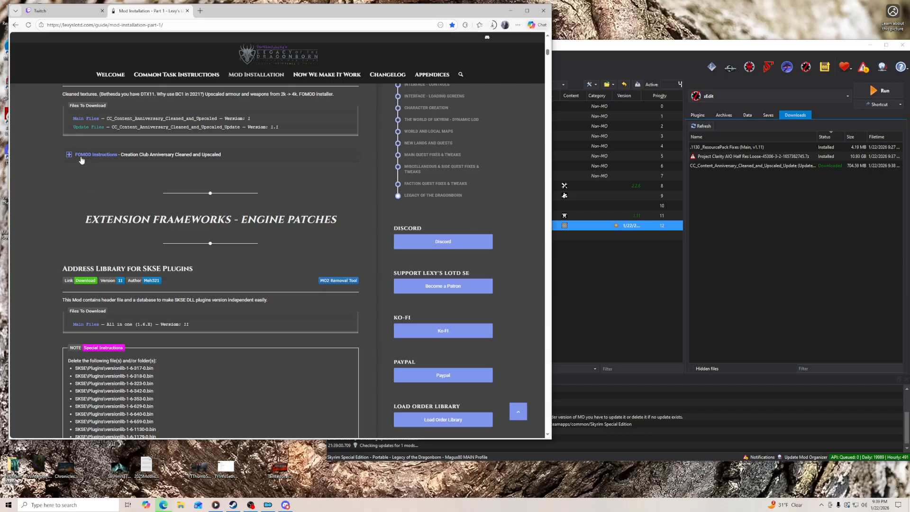
- Copy the guide heading Extension Frameworks - Engine Patches and create a separator with that name at the end of Mod Organizer's mod list
{"action": "triple_click", "coordinate": [154, 293]}
{"action": "right_click", "coordinate": [153, 290]}
{"action": "left_click", "coordinate": [170, 299]}
{"action": "key", "text": "alt+Tab"}
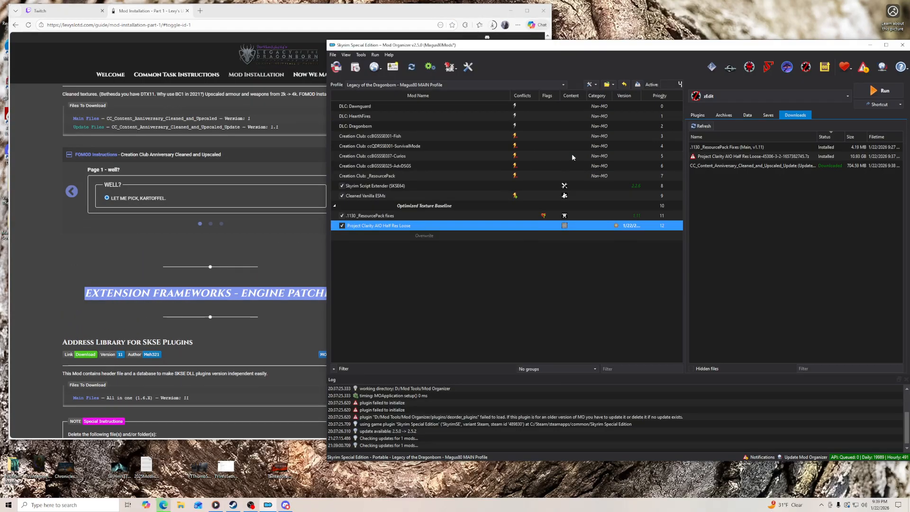
{"action": "right_click", "coordinate": [423, 236]}
{"action": "mouse_move", "coordinate": [445, 245]}
{"action": "left_click", "coordinate": [511, 257]}
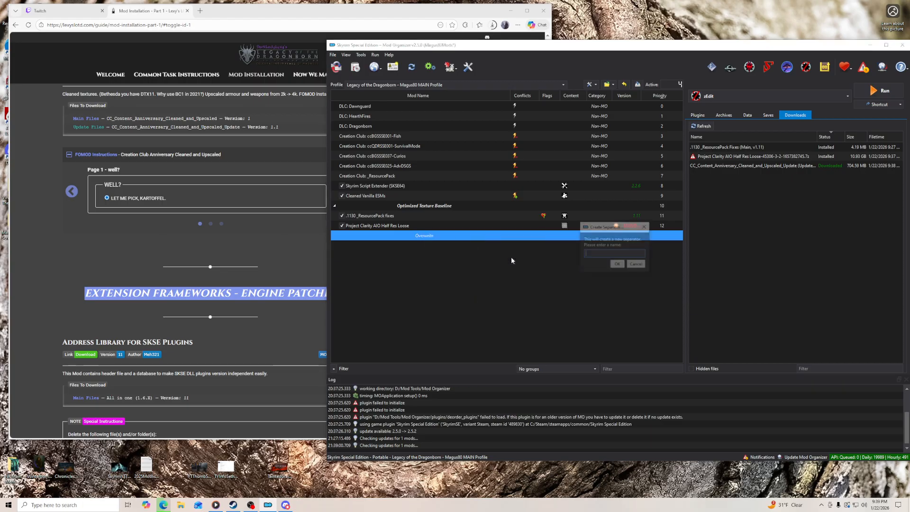
{"action": "key", "text": "ctrl+v"}
{"action": "key", "text": "Return"}
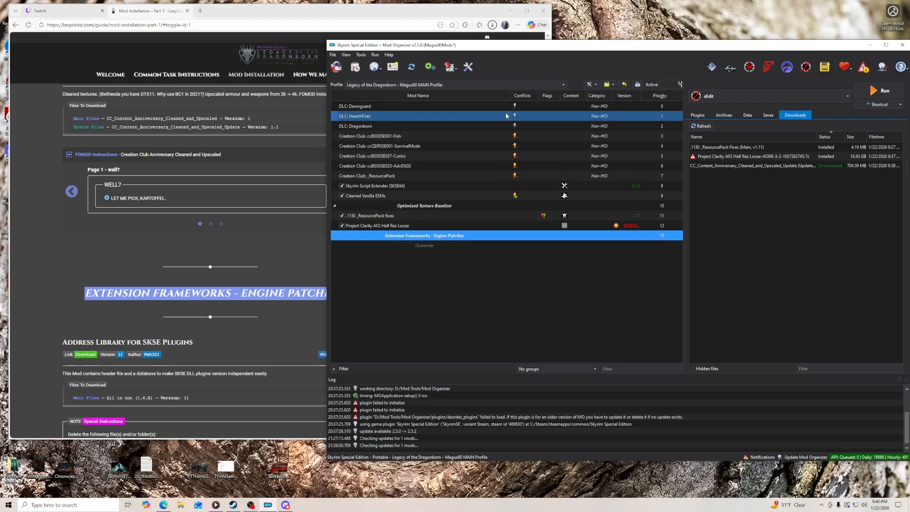
- Check the browser's download progress, then switch to Steam and view the store wishlist
{"action": "left_click", "coordinate": [471, 13]}
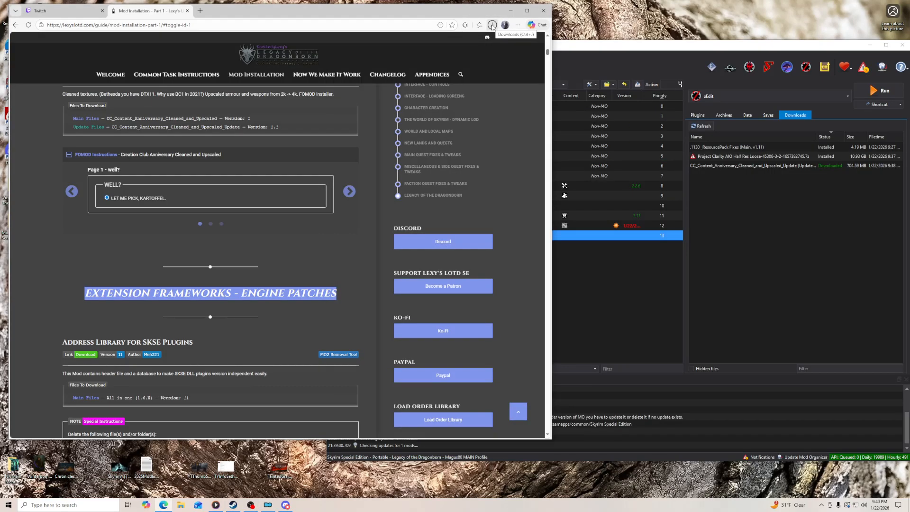
{"action": "left_click", "coordinate": [493, 25]}
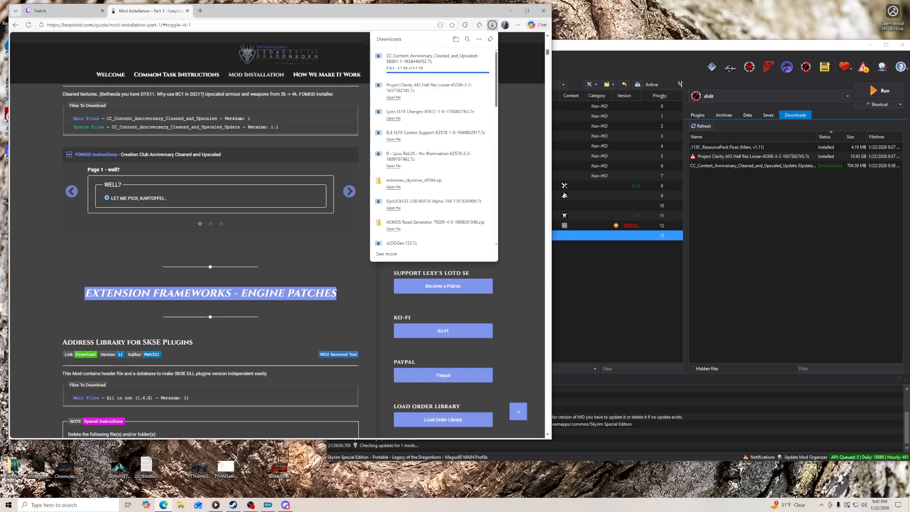
{"action": "left_click", "coordinate": [233, 508]}
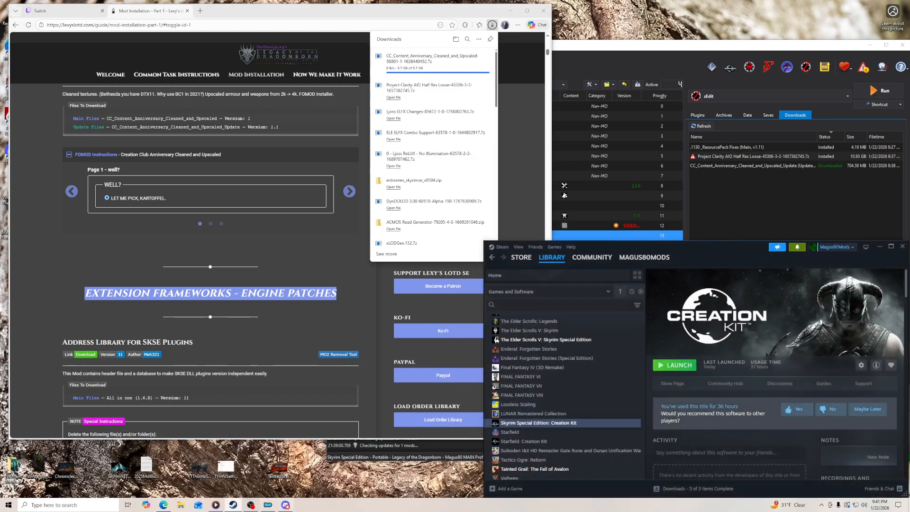
{"action": "left_click", "coordinate": [522, 258]}
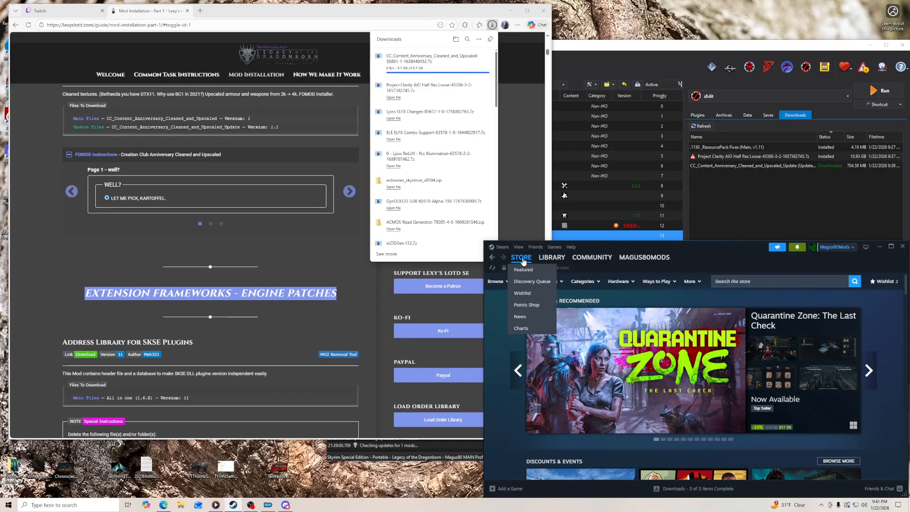
{"action": "left_click", "coordinate": [522, 294]}
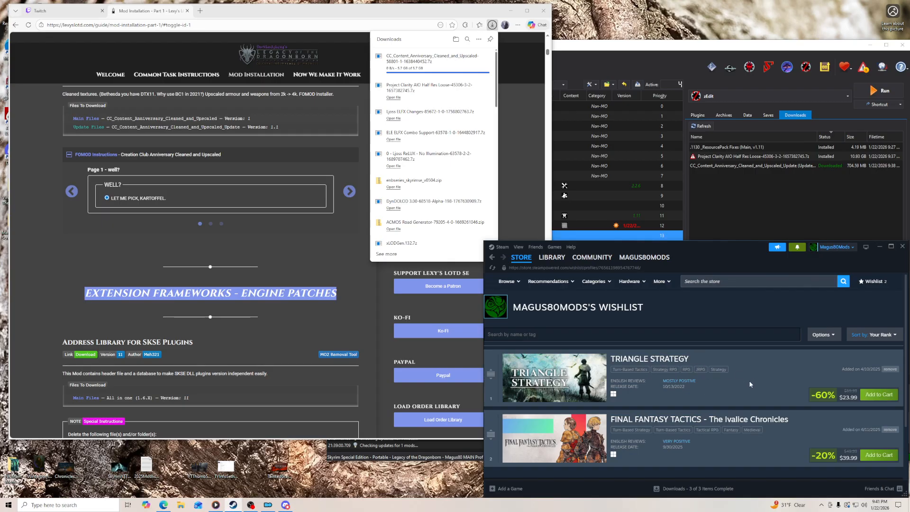
{"action": "left_click_drag", "start_coordinate": [708, 242], "coordinate": [708, 173]}
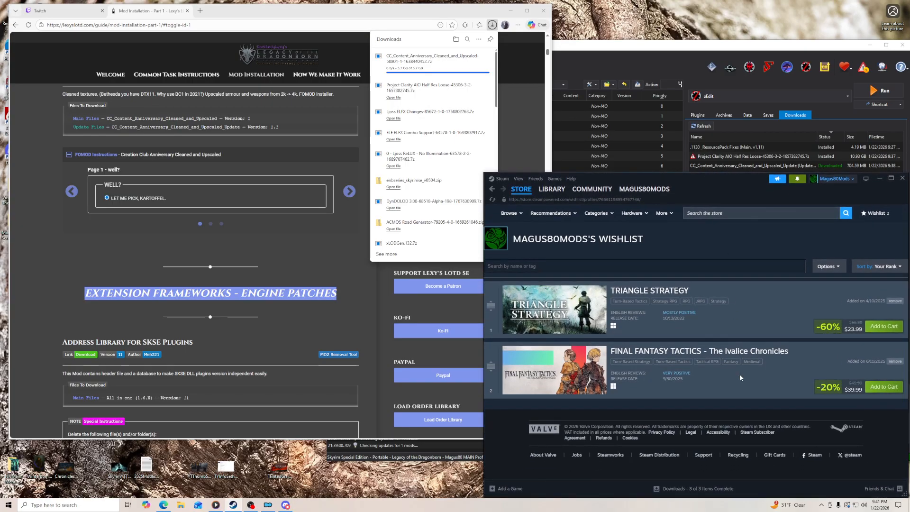
- Search the Steam store for "final fantasy tac", then clear the search and return to the game library
{"action": "left_click", "coordinate": [525, 190]}
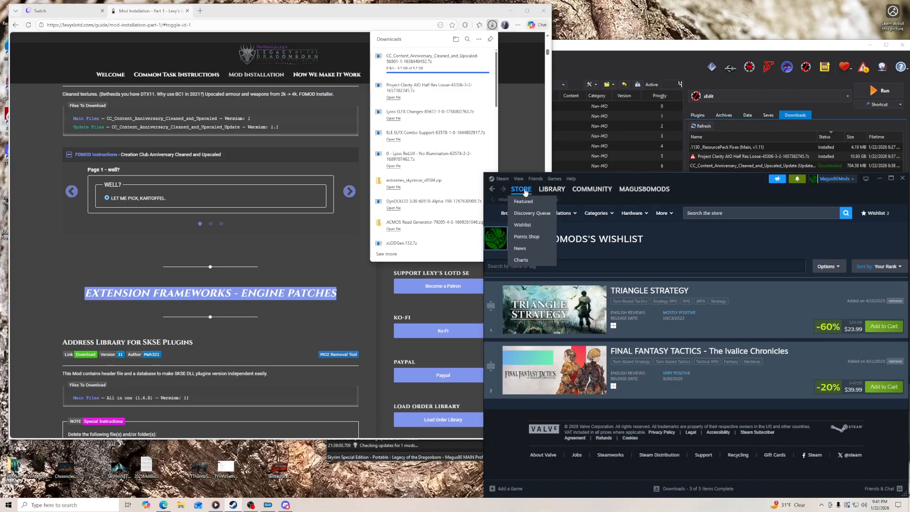
{"action": "left_click", "coordinate": [753, 214]}
{"action": "type", "text": "final tar"}
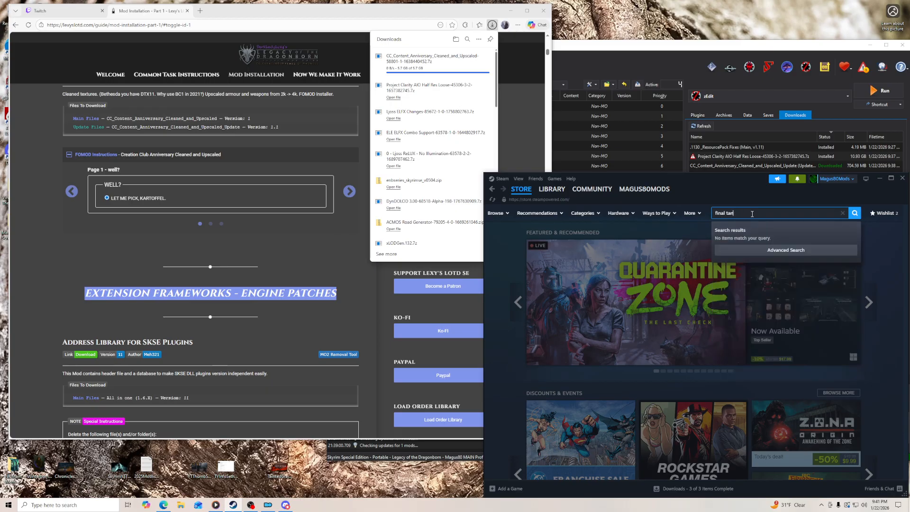
{"action": "key", "text": "BackSpace"}
{"action": "key", "text": "BackSpace"}
{"action": "key", "text": "BackSpace"}
{"action": "type", "text": "fantasy"}
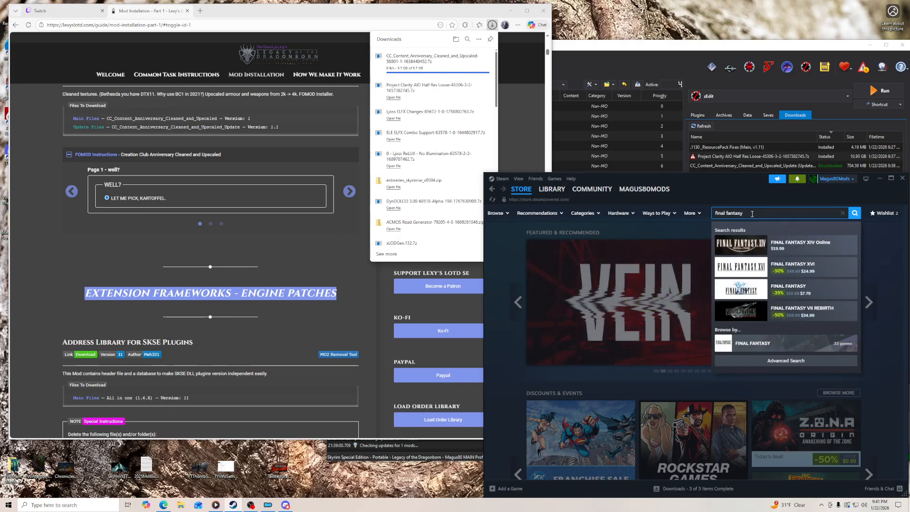
{"action": "type", "text": "ival"}
{"action": "double_click", "coordinate": [766, 212]}
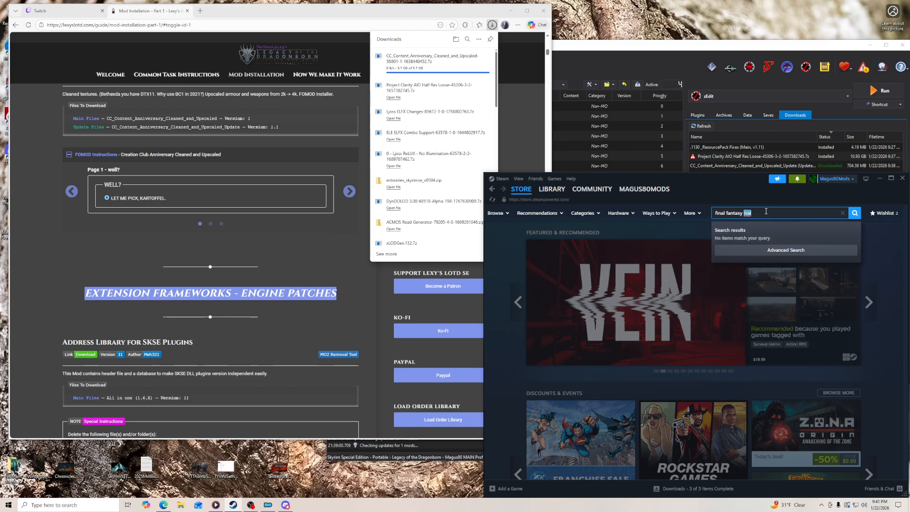
{"action": "type", "text": "tac"}
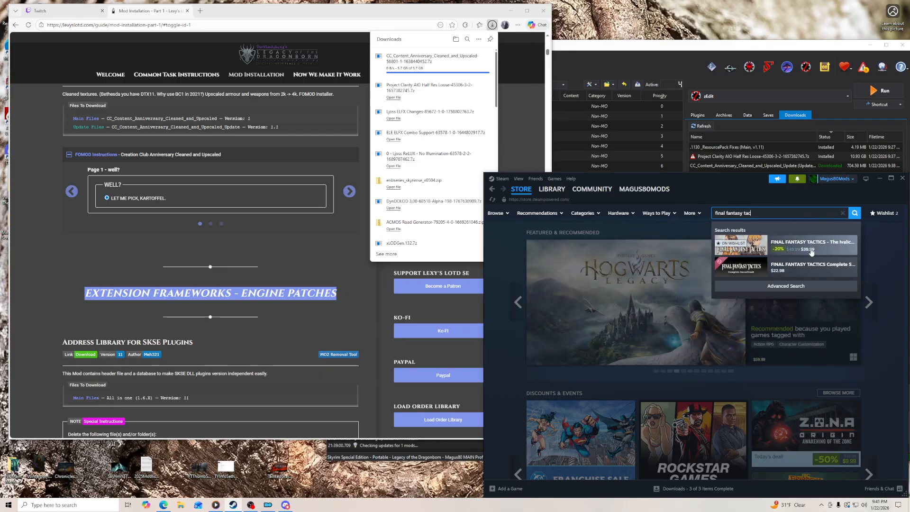
{"action": "left_click", "coordinate": [844, 214]}
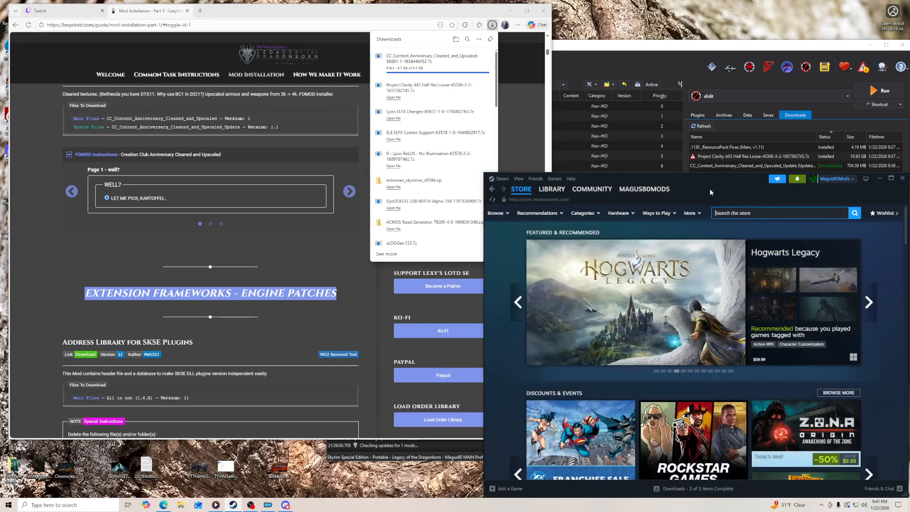
{"action": "left_click", "coordinate": [551, 189]}
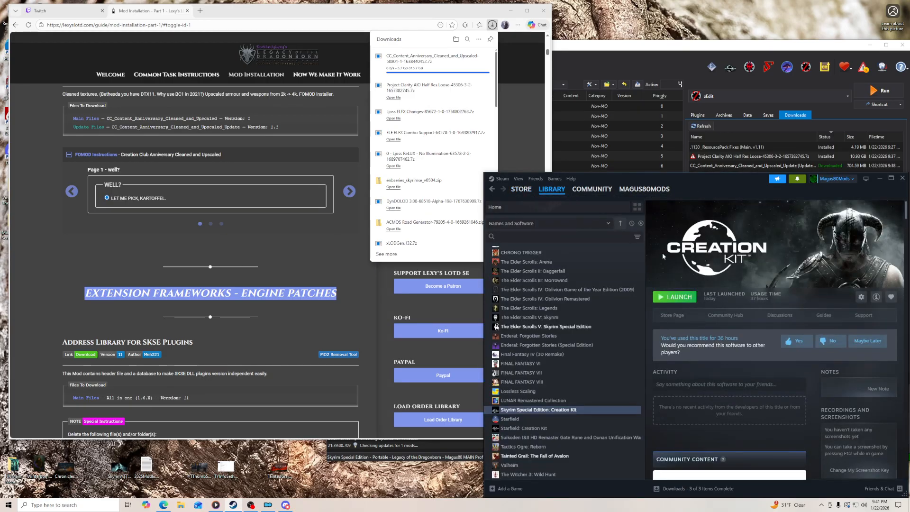
- Switch back to the browser and search the web for "bannerlord" in a new tab
{"action": "left_click", "coordinate": [612, 48]}
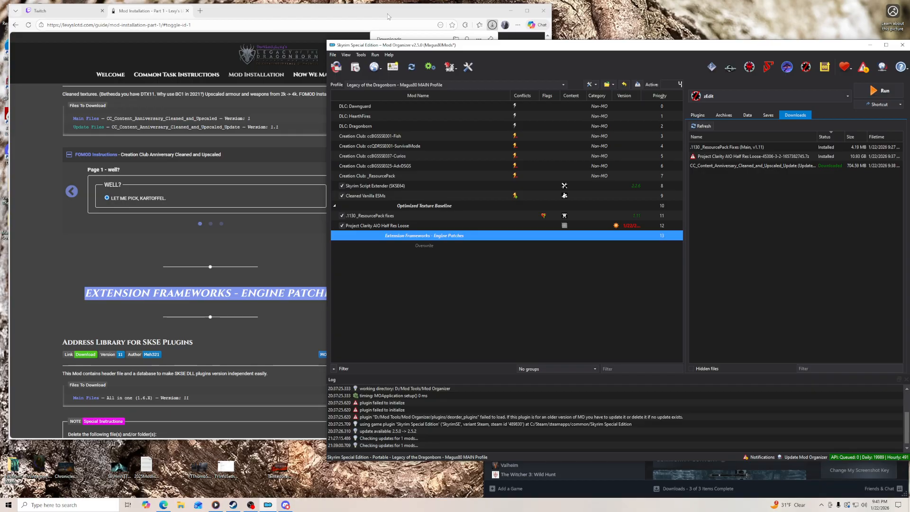
{"action": "left_click", "coordinate": [213, 24]}
{"action": "left_click", "coordinate": [200, 10]}
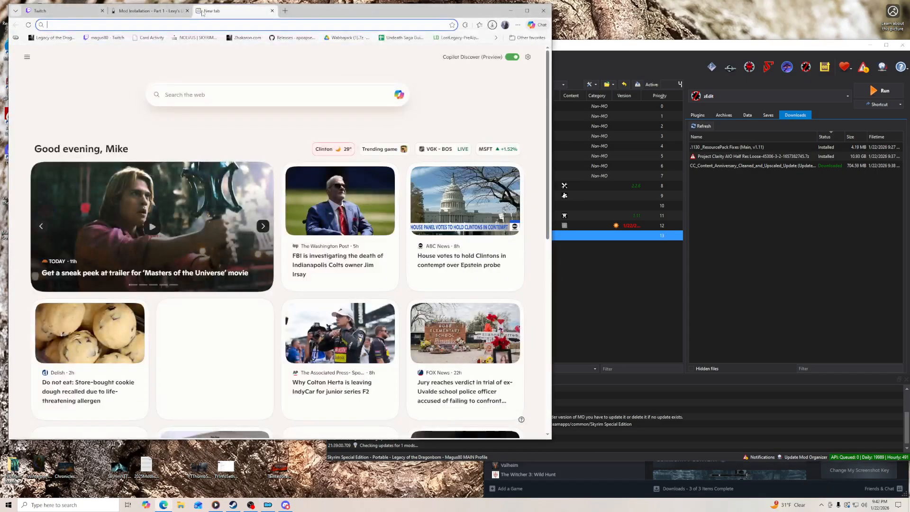
{"action": "type", "text": "bannerlord"}
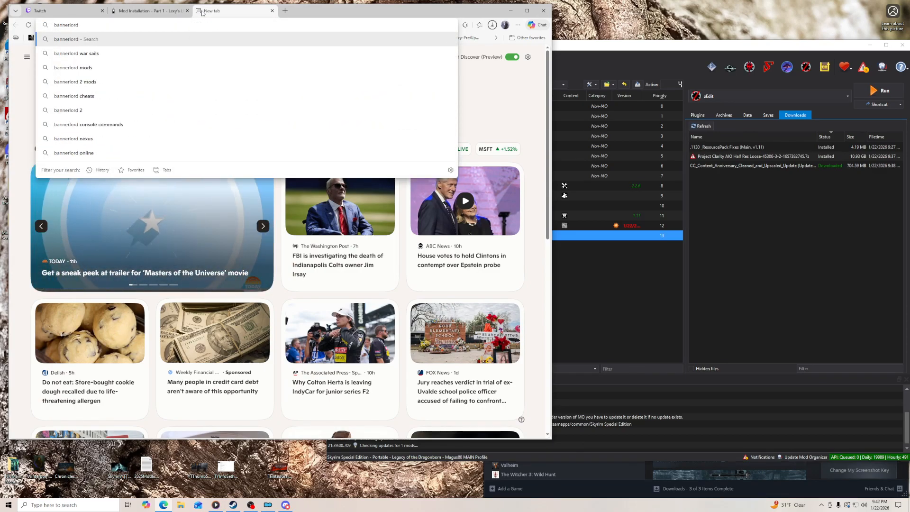
{"action": "key", "text": "Return"}
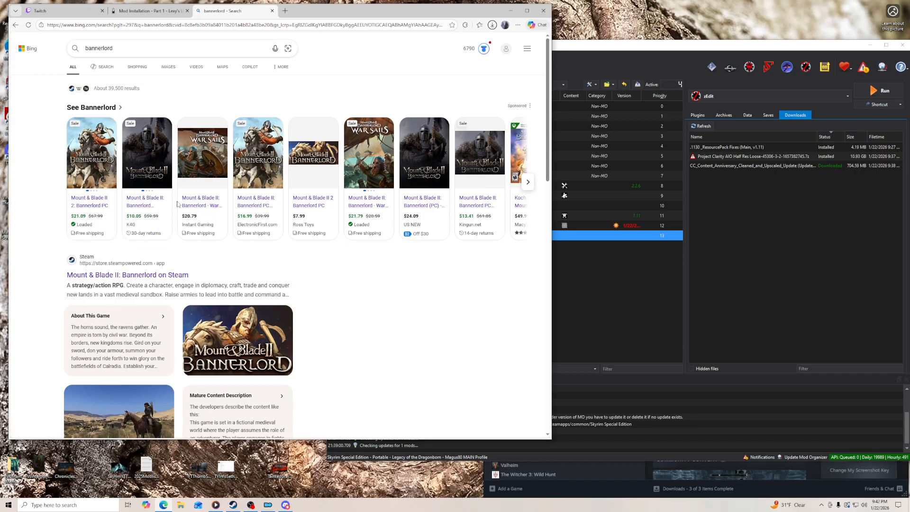
- Switch to Steam and search the store for "bannerlord", then clear the search and minimize Steam
{"action": "left_click", "coordinate": [606, 69]}
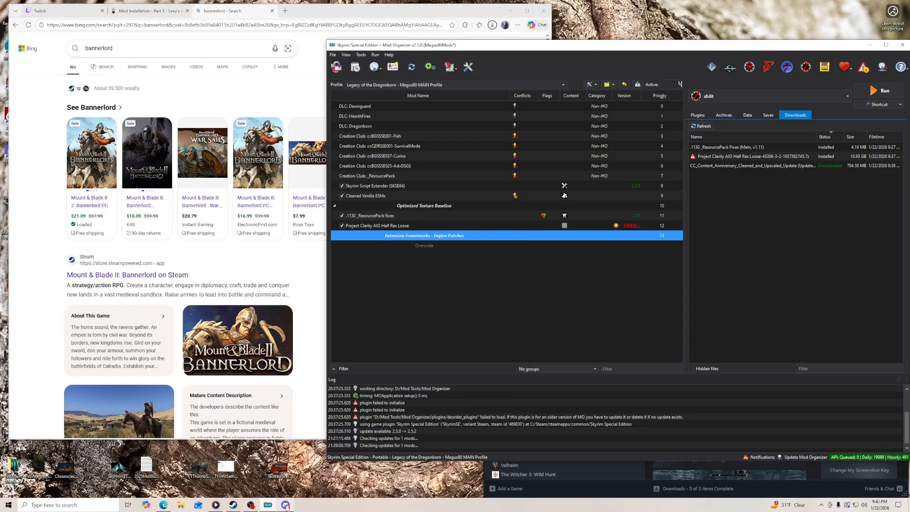
{"action": "left_click", "coordinate": [237, 506]}
{"action": "mouse_move", "coordinate": [521, 189]}
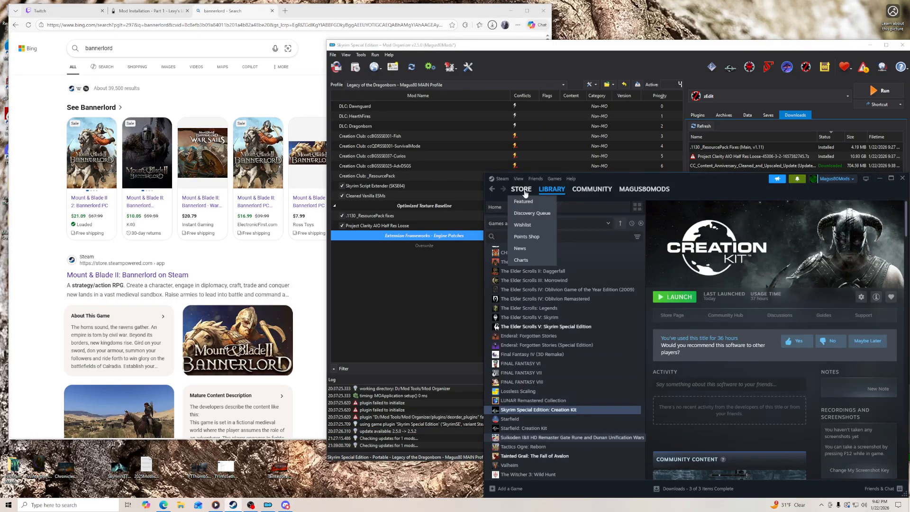
{"action": "left_click", "coordinate": [525, 203]}
{"action": "type", "text": "bannerlo"}
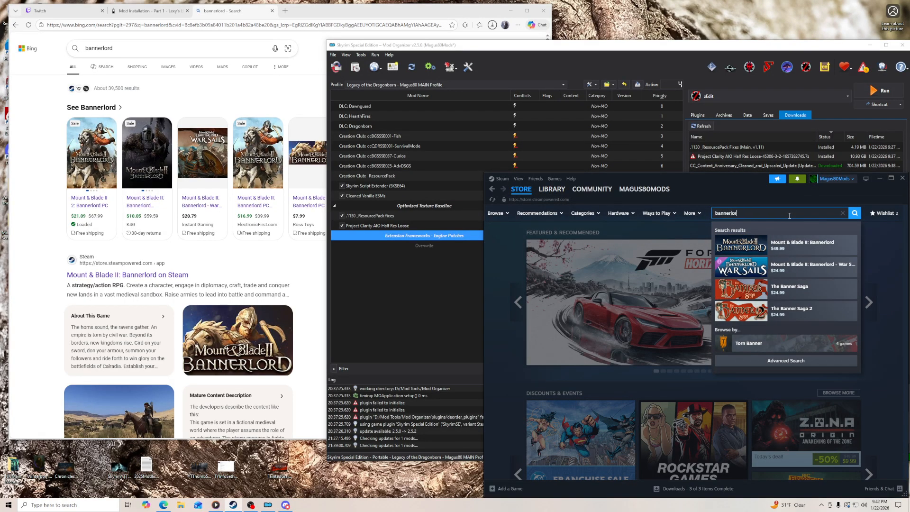
{"action": "type", "text": "rd"}
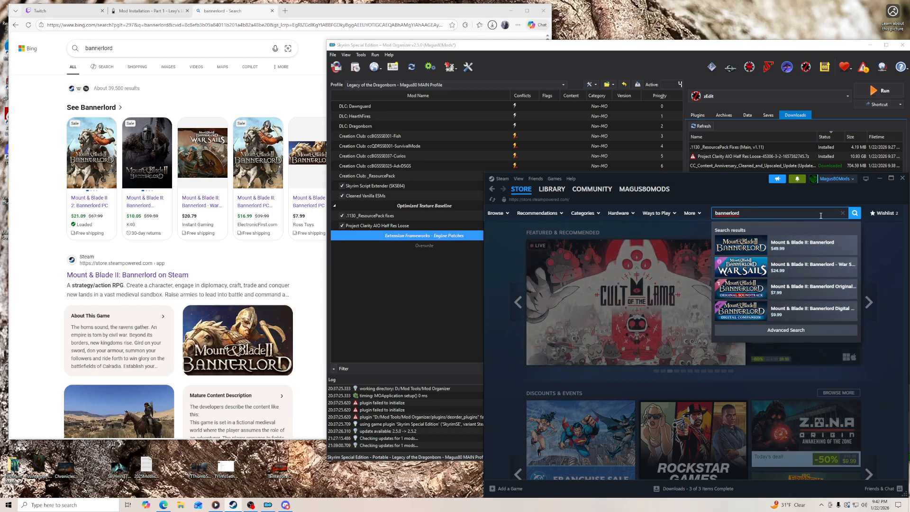
{"action": "left_click", "coordinate": [842, 214]}
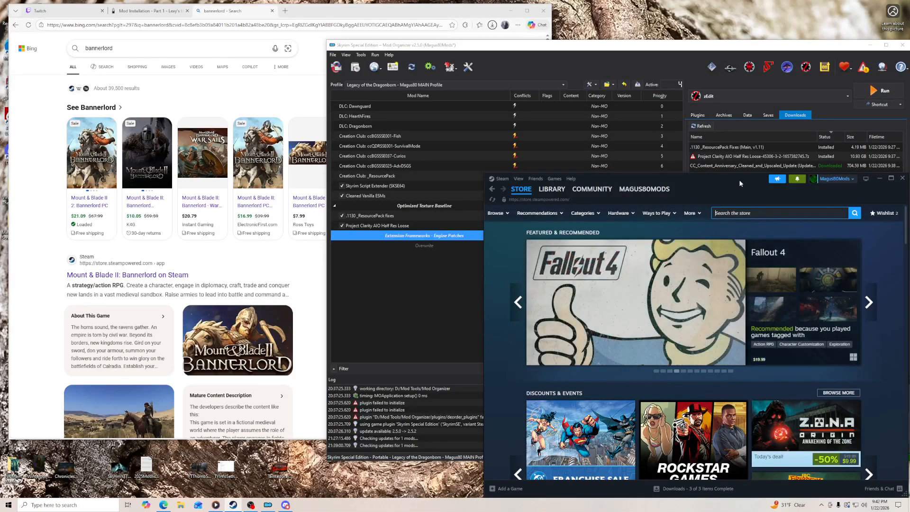
{"action": "left_click", "coordinate": [880, 180]}
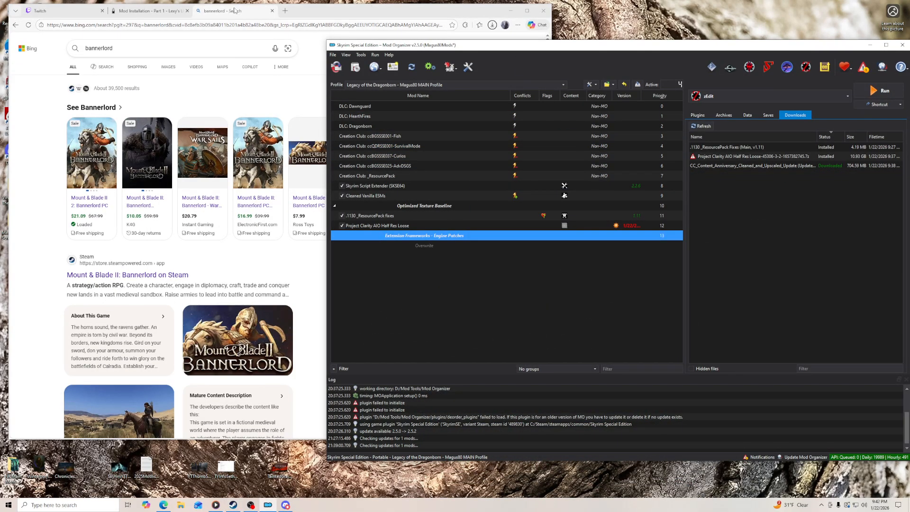
- Close the bannerlord search page, then snooze the incoming ad break in the Twitch stream manager and dismiss its notice
{"action": "left_click", "coordinate": [271, 11]}
{"action": "left_click", "coordinate": [54, 12]}
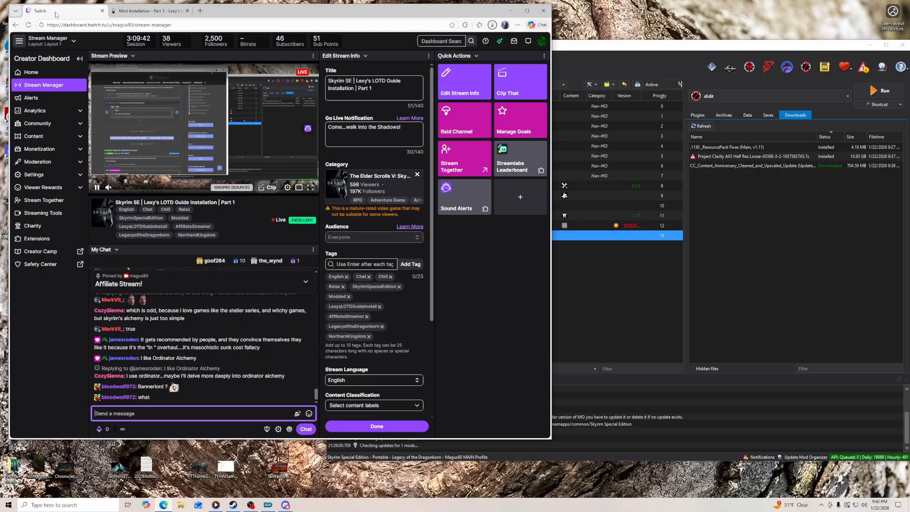
{"action": "left_click", "coordinate": [293, 293]}
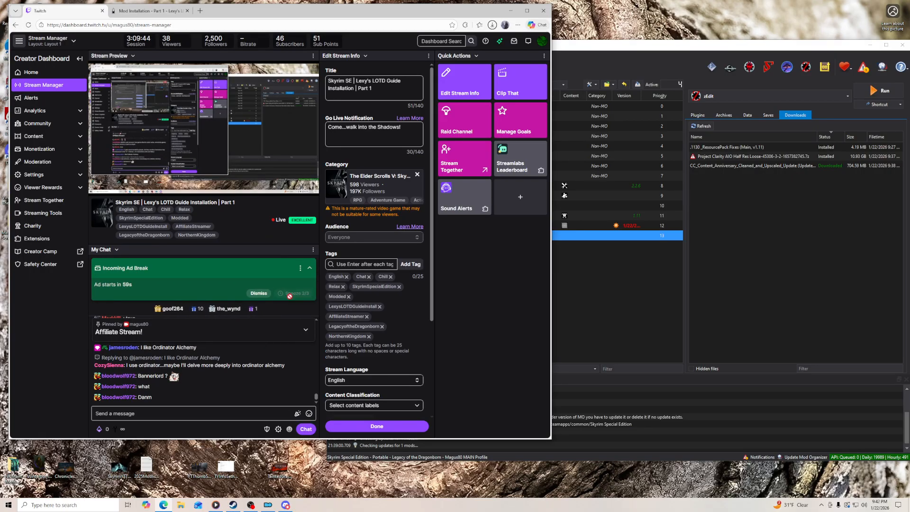
{"action": "left_click", "coordinate": [301, 269]}
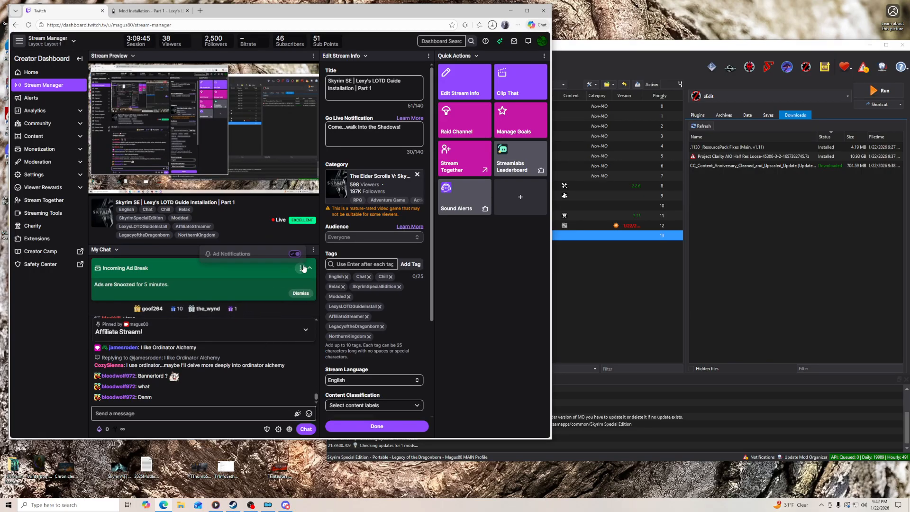
{"action": "left_click", "coordinate": [301, 293]}
{"action": "left_click", "coordinate": [240, 413]}
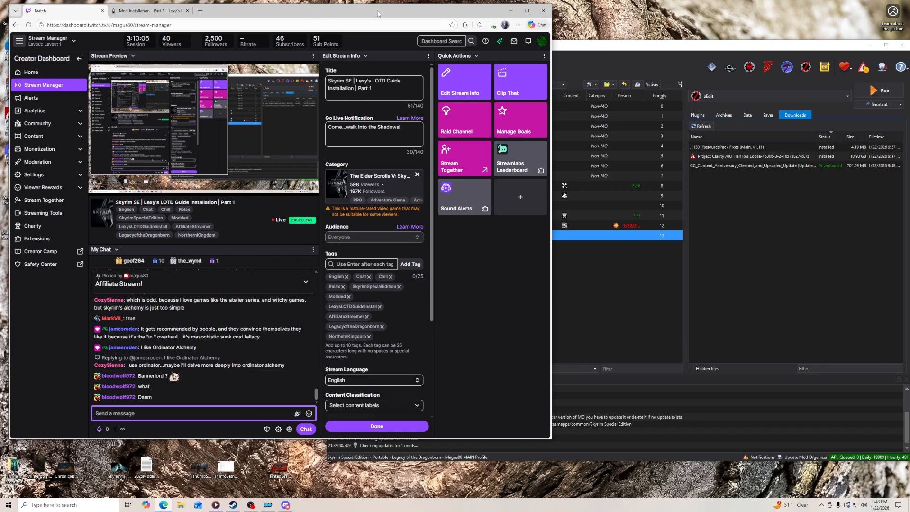
- Add the downloaded CC_Content_Anniversary_Cleaned_and_Upscaled archive from the browser to Mod Organizer's downloads and return to the guide page
{"action": "left_click", "coordinate": [493, 26]}
{"action": "left_click_drag", "start_coordinate": [427, 59], "coordinate": [762, 232]}
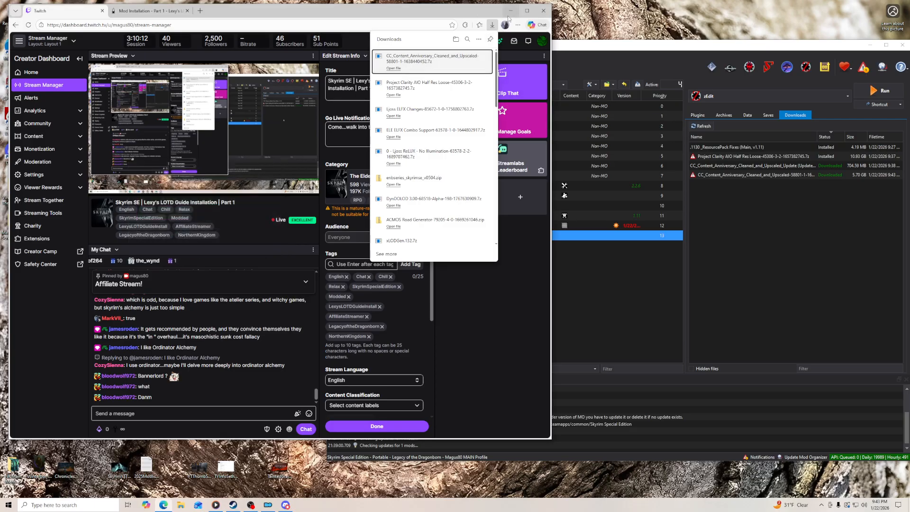
{"action": "left_click", "coordinate": [147, 11]}
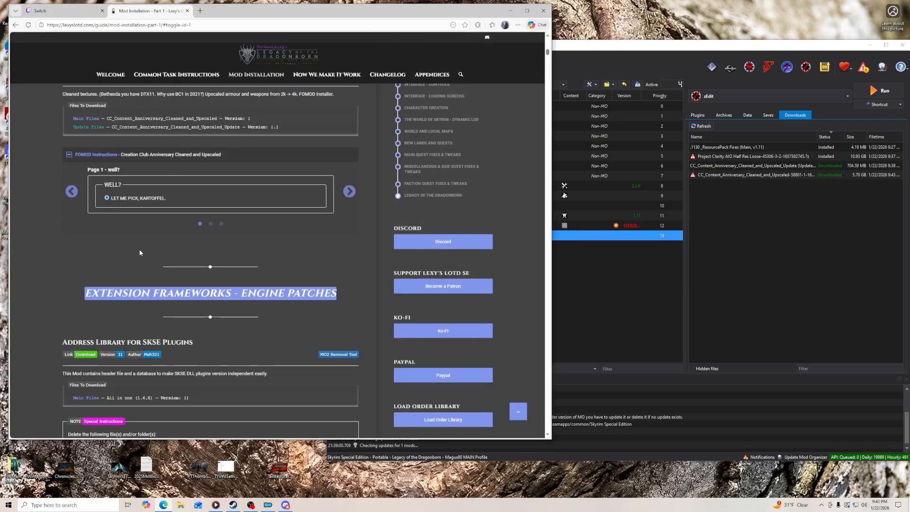
- Start installing the CC_Content_Anniversary_Cleaned_and_Upscaled archive and name the mod "Creation Club Anniversary Cleaned and Upscaled", copied from the guide
{"action": "left_click", "coordinate": [758, 175]}
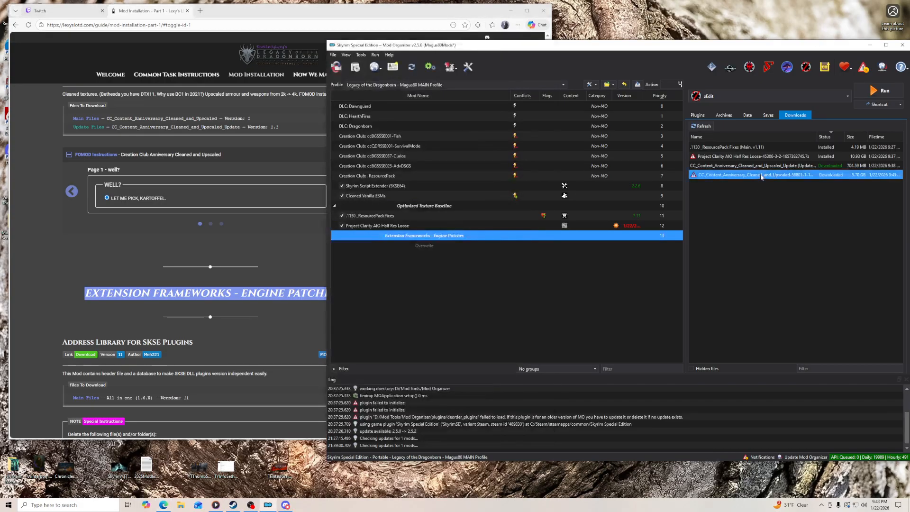
{"action": "double_click", "coordinate": [758, 175]}
{"action": "scroll", "coordinate": [184, 232], "scroll_direction": "up", "scroll_amount": 2}
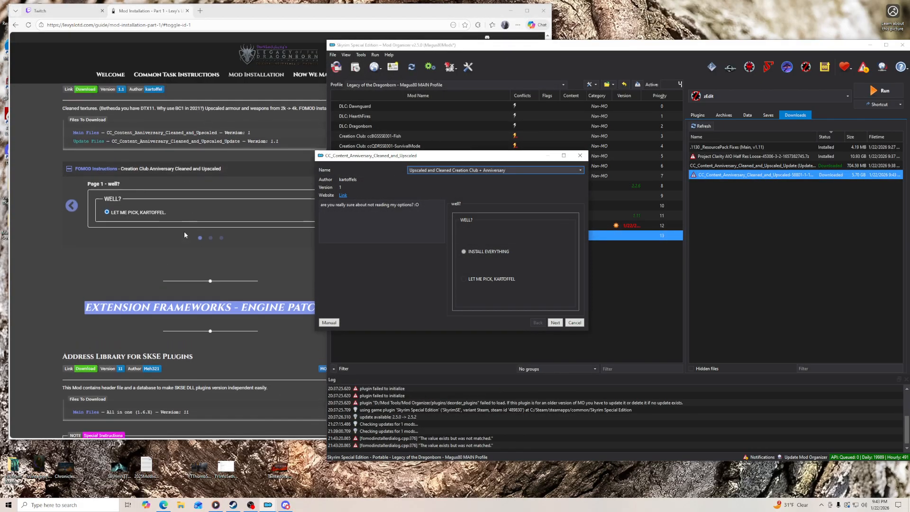
{"action": "triple_click", "coordinate": [160, 169]}
{"action": "right_click", "coordinate": [161, 169]}
{"action": "left_click", "coordinate": [175, 175]}
{"action": "left_click", "coordinate": [569, 193]}
{"action": "triple_click", "coordinate": [530, 171]}
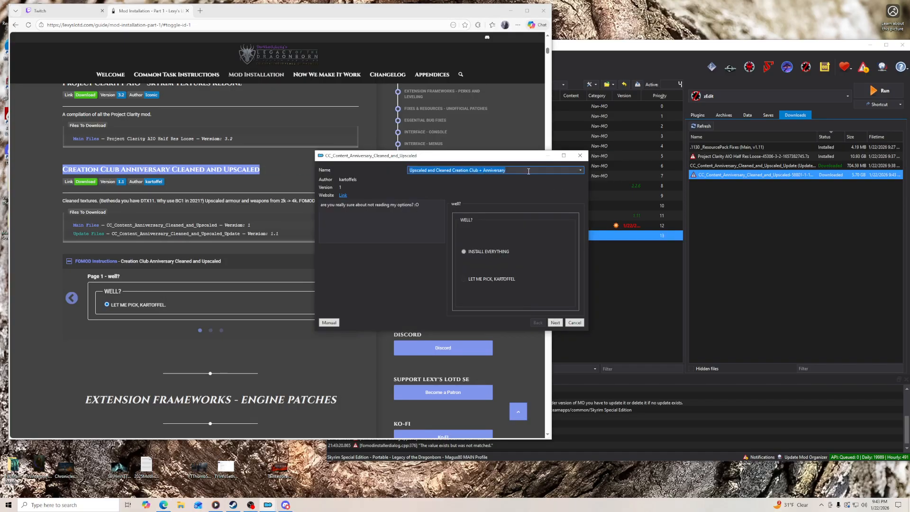
{"action": "right_click", "coordinate": [529, 172]}
{"action": "left_click", "coordinate": [544, 215]}
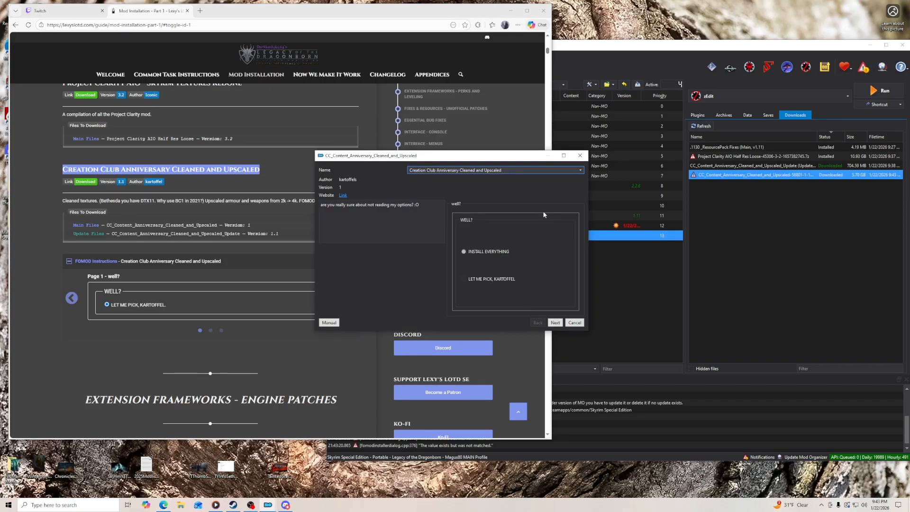
- Choose the LET ME PICK, KARTOFFEL option and advance both the guide's FOMOD instructions and the installer to the selection page
{"action": "left_click", "coordinate": [483, 280]}
{"action": "left_click_drag", "start_coordinate": [506, 159], "coordinate": [596, 125]}
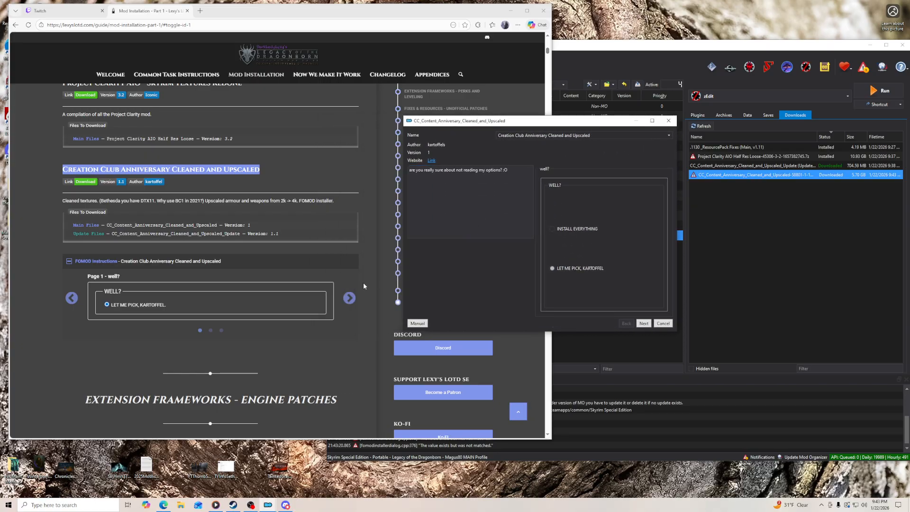
{"action": "left_click", "coordinate": [349, 298]}
{"action": "left_click", "coordinate": [643, 325]}
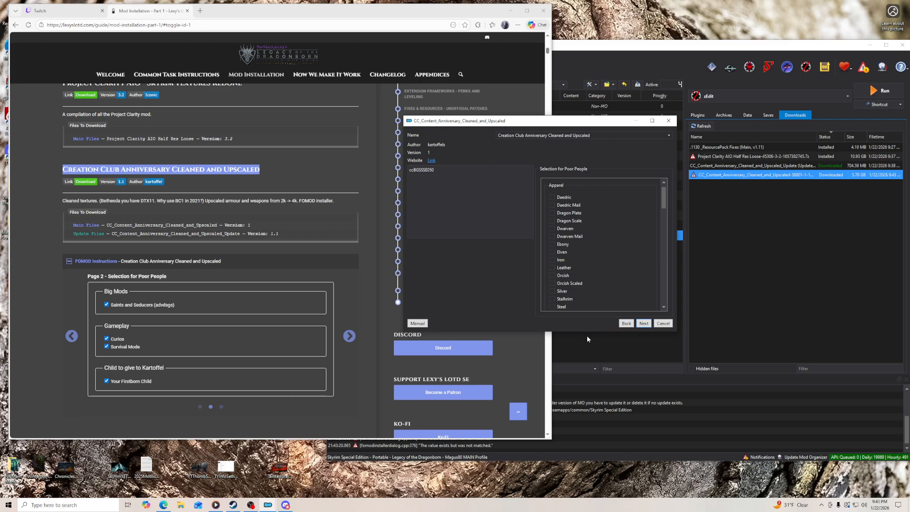
- Select Saints and Seducers (advdsgs), Curios and Survival Mode as the guide lists, and install the mod
{"action": "left_click_drag", "start_coordinate": [587, 332], "coordinate": [587, 423]}
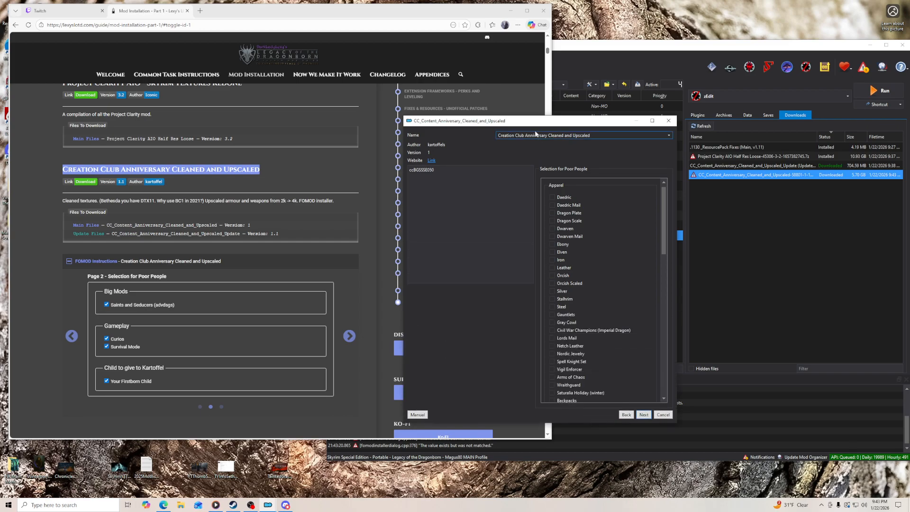
{"action": "scroll", "coordinate": [384, 216], "scroll_direction": "down", "scroll_amount": 3}
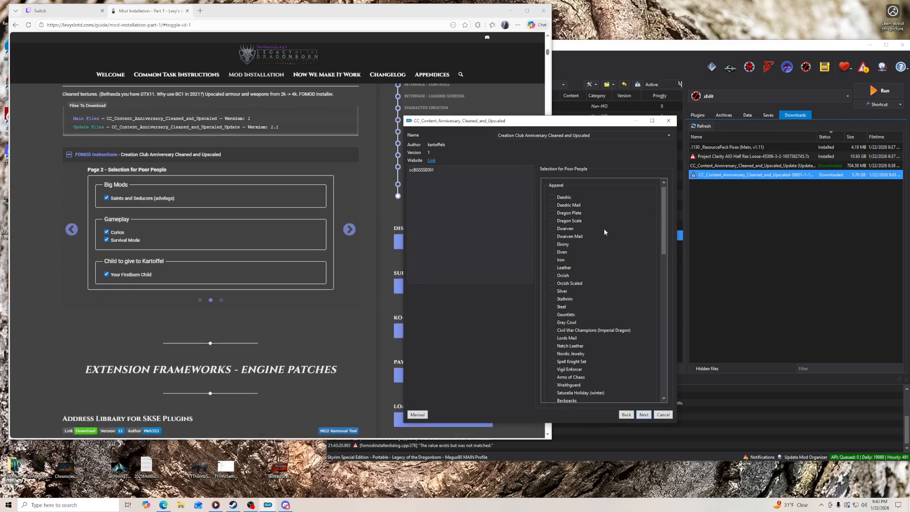
{"action": "scroll", "coordinate": [610, 246], "scroll_direction": "down", "scroll_amount": 7}
{"action": "scroll", "coordinate": [611, 246], "scroll_direction": "down", "scroll_amount": 12}
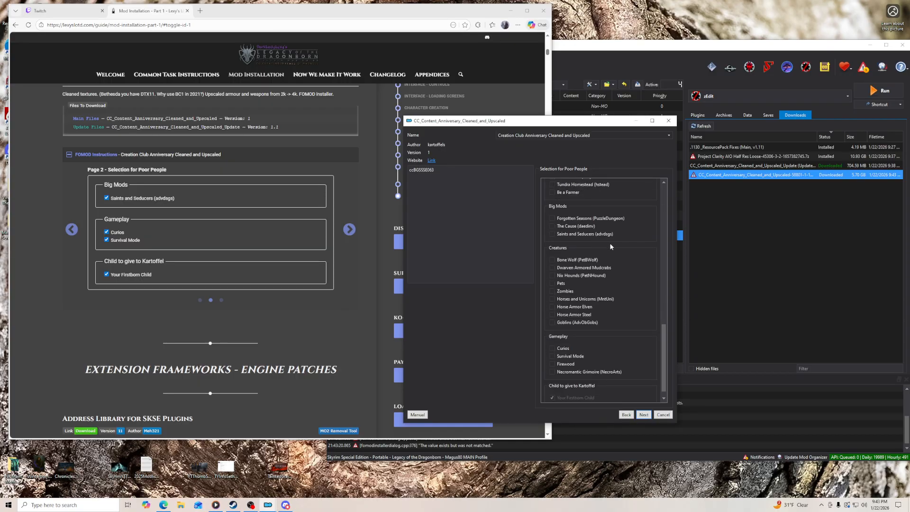
{"action": "scroll", "coordinate": [611, 246], "scroll_direction": "down", "scroll_amount": 1}
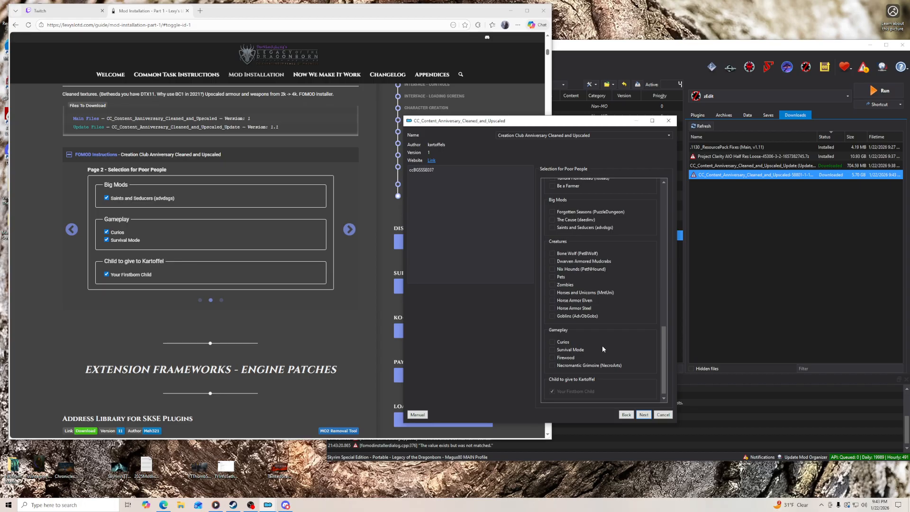
{"action": "left_click", "coordinate": [552, 228]}
{"action": "left_click", "coordinate": [552, 342]}
{"action": "left_click", "coordinate": [562, 349]}
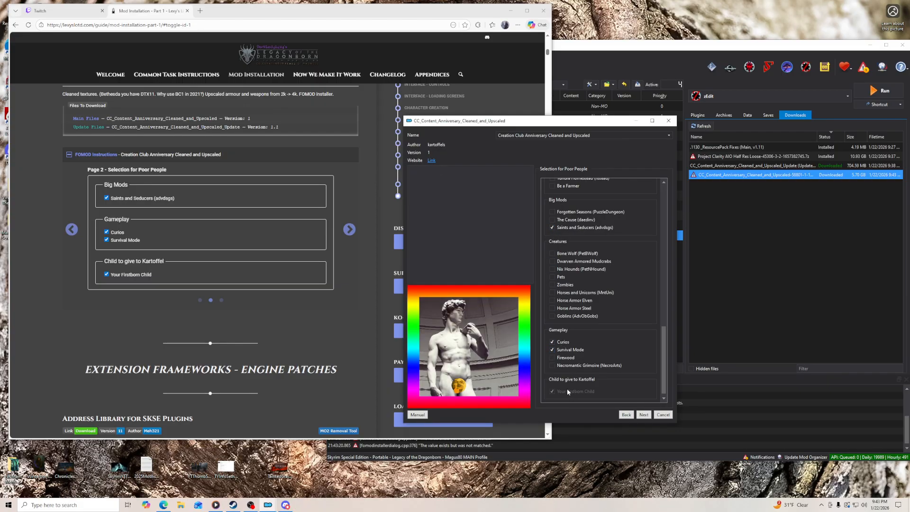
{"action": "left_click", "coordinate": [351, 229]}
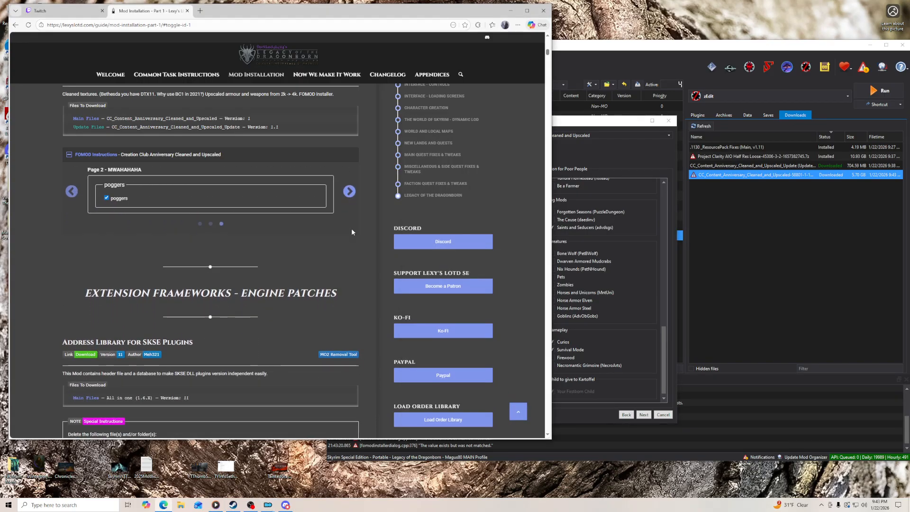
{"action": "left_click", "coordinate": [643, 416]}
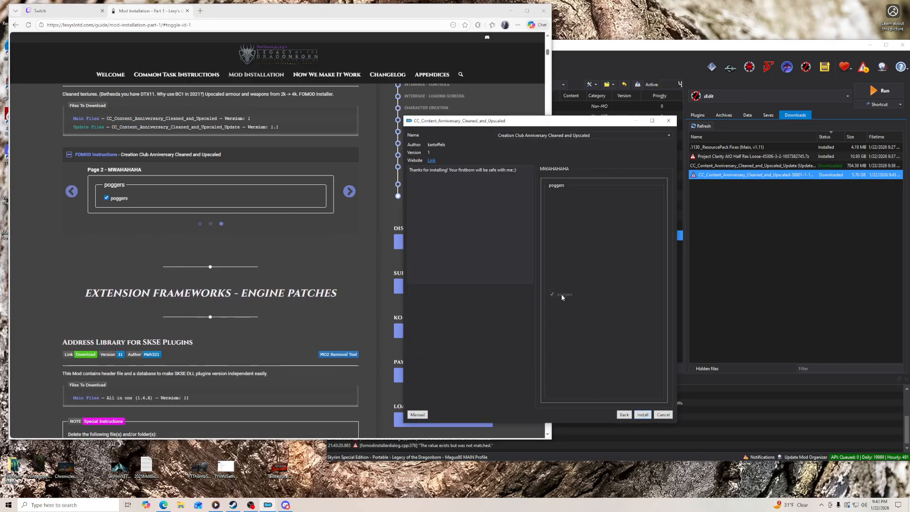
{"action": "left_click", "coordinate": [643, 415]}
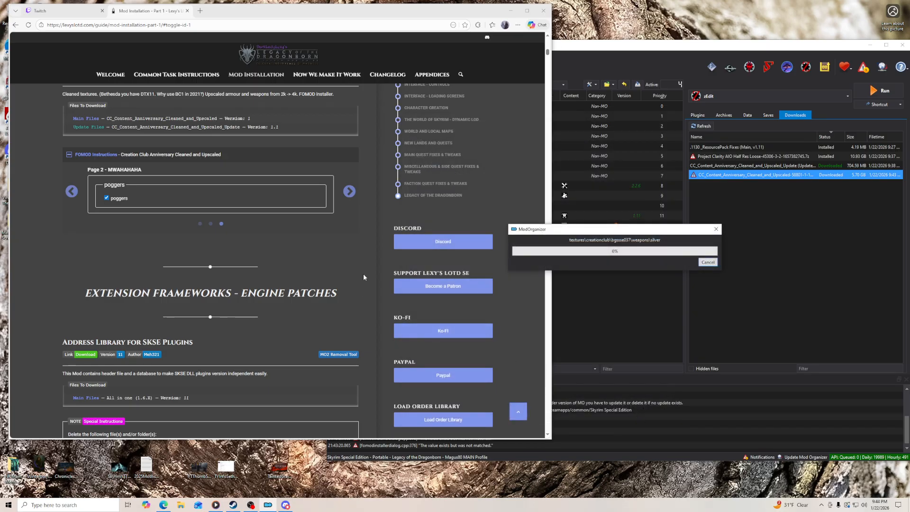
- Enable Creation Club Anniversary Cleaned and Upscaled at the end of the Optimized Texture Baseline section and install the Update archive into it
{"action": "scroll", "coordinate": [364, 277], "scroll_direction": "up", "scroll_amount": 3}
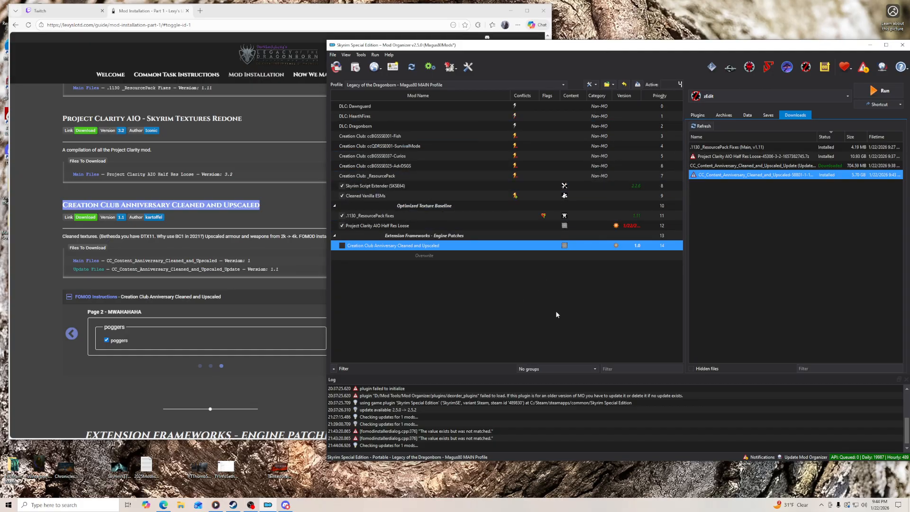
{"action": "left_click_drag", "start_coordinate": [346, 246], "coordinate": [348, 237]}
{"action": "double_click", "coordinate": [731, 165]}
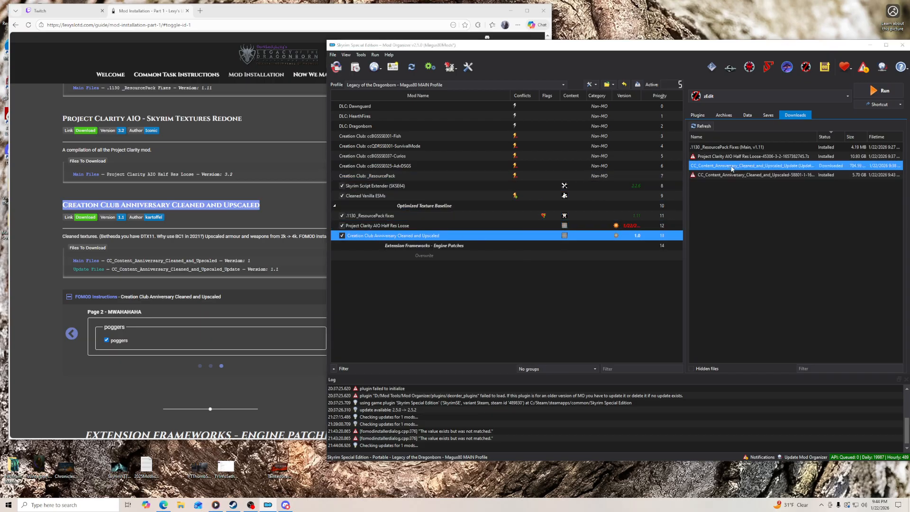
{"action": "left_click", "coordinate": [681, 316]}
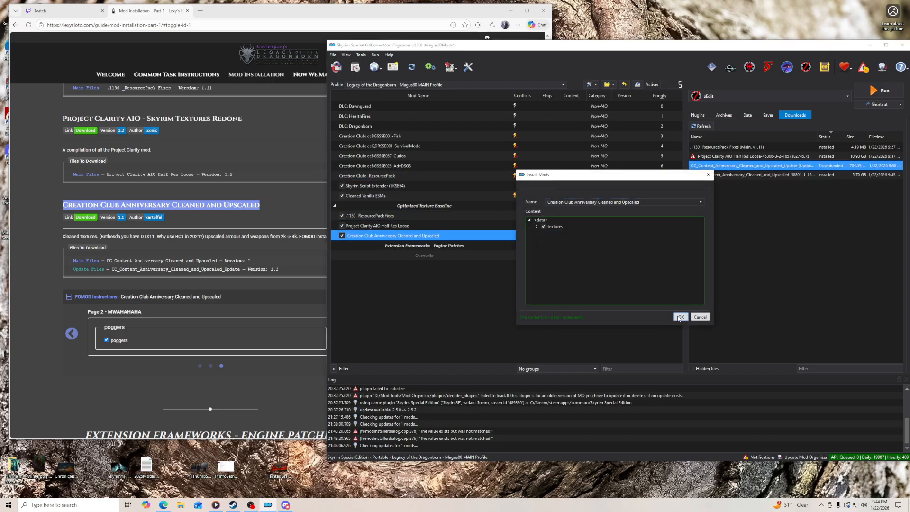
{"action": "left_click", "coordinate": [584, 274]}
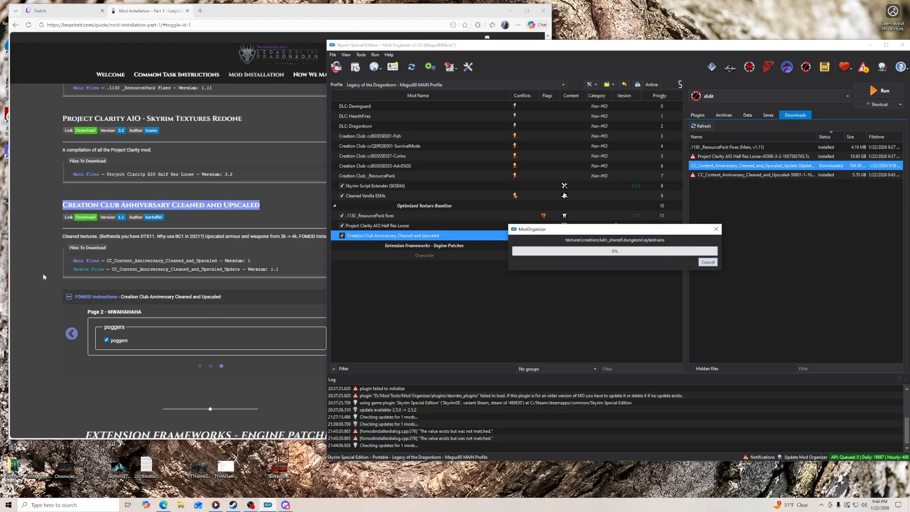
- Download the All in one (1.6.X) file of Address Library for SKSE Plugins to the mod manager and close its Nexus page
{"action": "scroll", "coordinate": [42, 273], "scroll_direction": "down", "scroll_amount": 5}
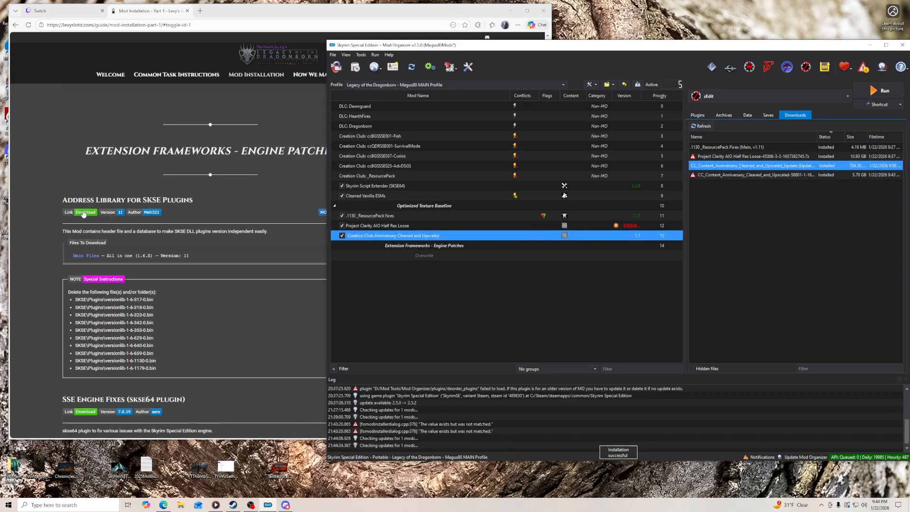
{"action": "left_click", "coordinate": [82, 213]}
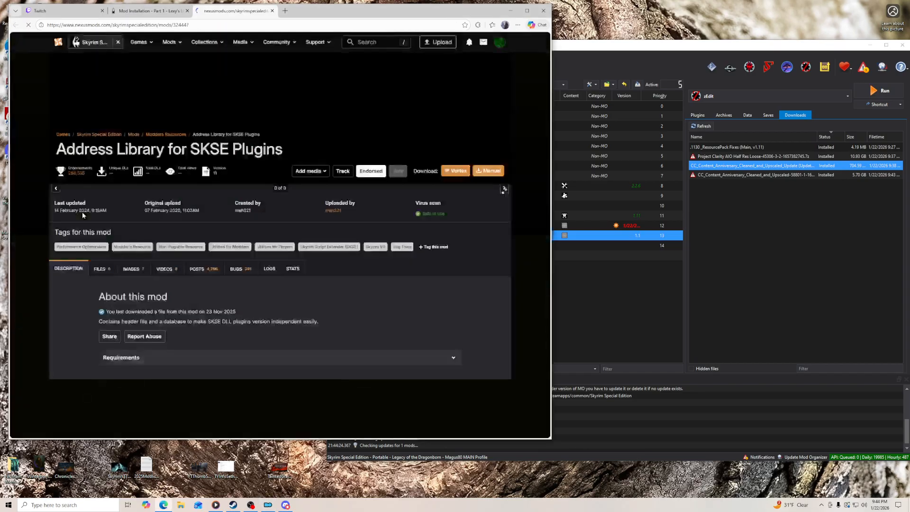
{"action": "left_click", "coordinate": [98, 319]}
{"action": "scroll", "coordinate": [78, 357], "scroll_direction": "down", "scroll_amount": 5}
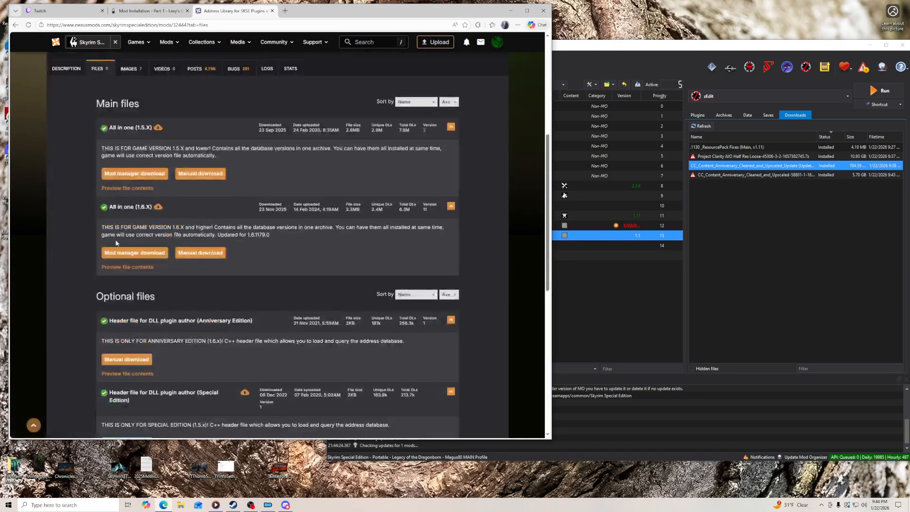
{"action": "left_click", "coordinate": [135, 252]}
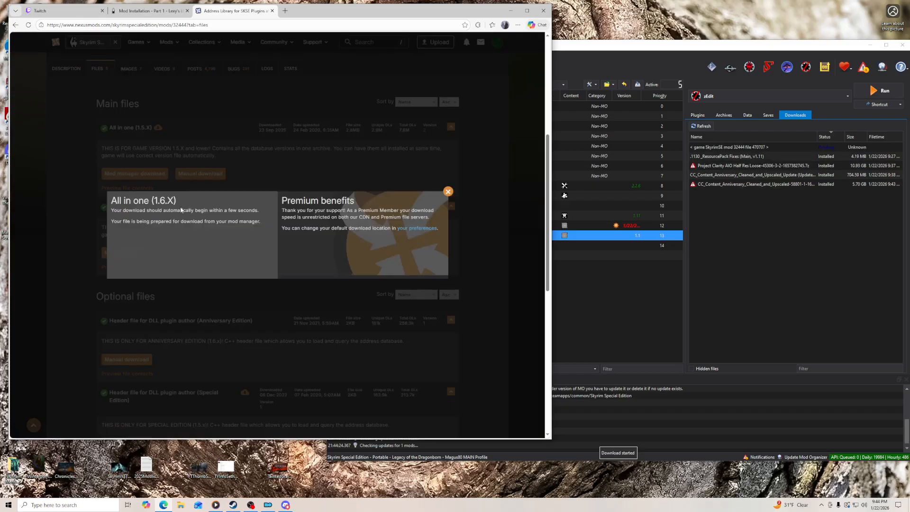
{"action": "left_click", "coordinate": [450, 194]}
{"action": "left_click", "coordinate": [272, 11]}
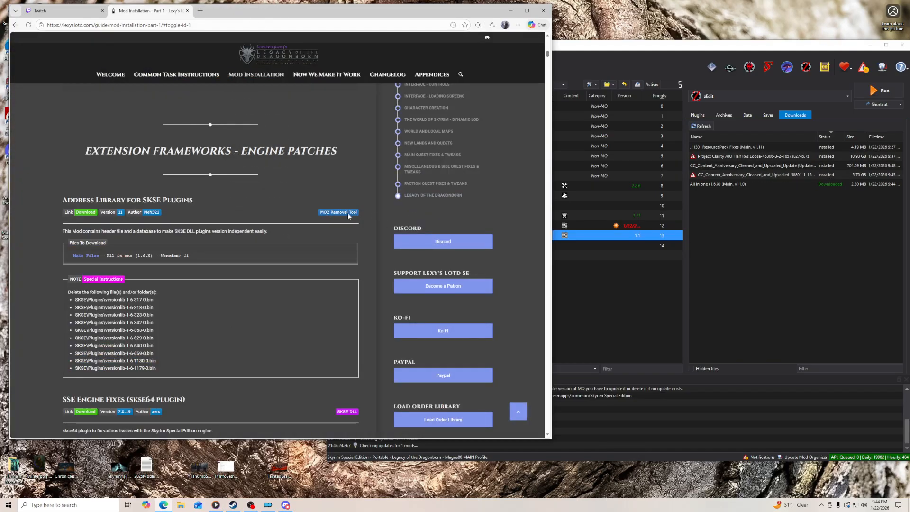
- Install the All in one (1.6.X) archive manually as Address Library for SKSE Plugins and enable the mod
{"action": "double_click", "coordinate": [720, 185]}
{"action": "left_click", "coordinate": [551, 258]}
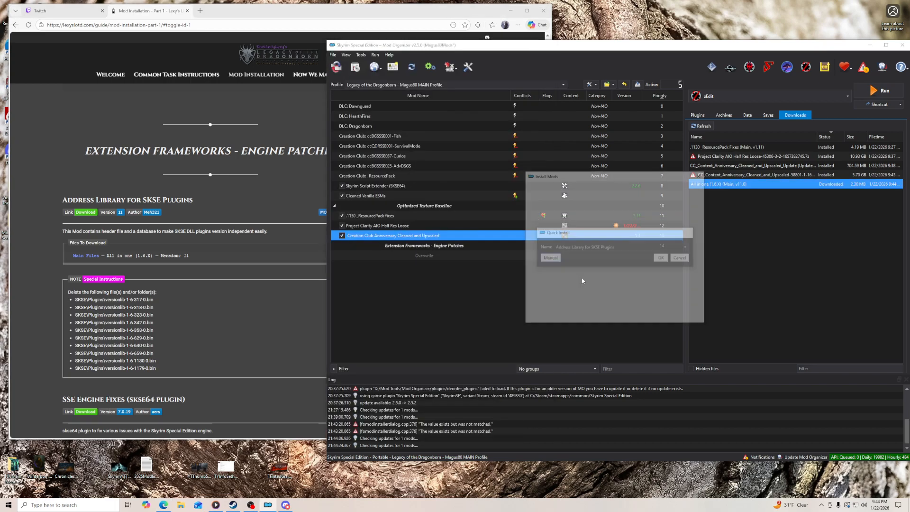
{"action": "left_click", "coordinate": [677, 318]}
{"action": "left_click", "coordinate": [342, 257]}
- Inspect the files in the SKSE Plugins folder of the Address Library for SKSE Plugins mod
{"action": "double_click", "coordinate": [361, 256]}
{"action": "left_click", "coordinate": [475, 113]}
{"action": "left_click", "coordinate": [482, 121]}
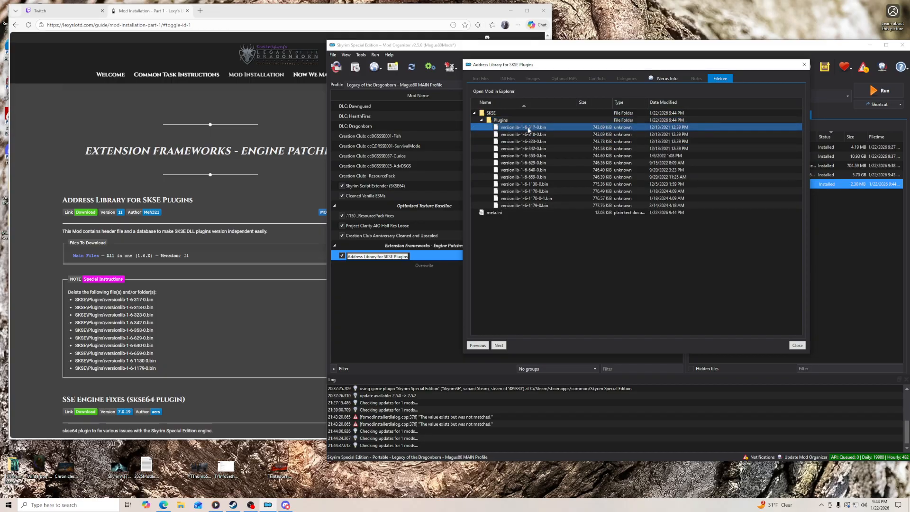
{"action": "left_click", "coordinate": [797, 346]}
- Copy the guide's list of Address Library .bin files to delete and paste it into the MO2 Removal Tool
{"action": "left_click_drag", "start_coordinate": [157, 370], "coordinate": [77, 300]}
{"action": "right_click", "coordinate": [86, 298]}
{"action": "left_click", "coordinate": [102, 309]}
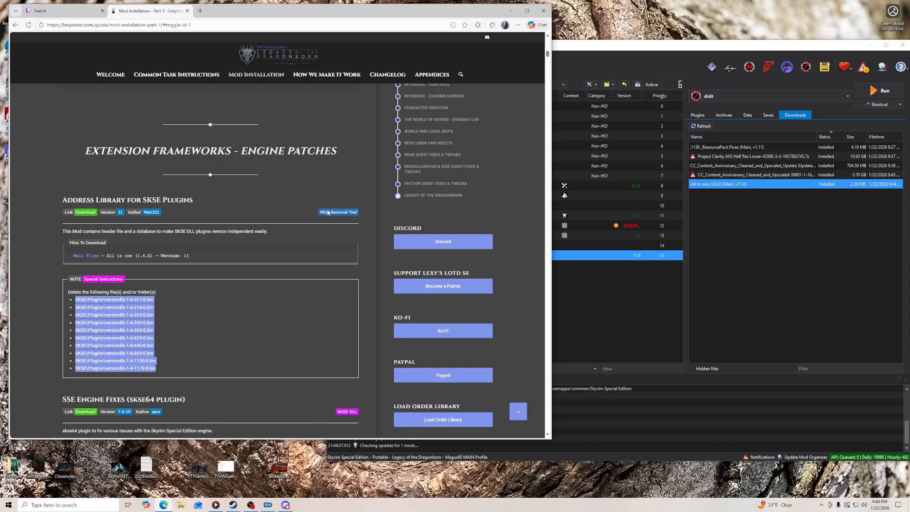
{"action": "left_click", "coordinate": [583, 56]}
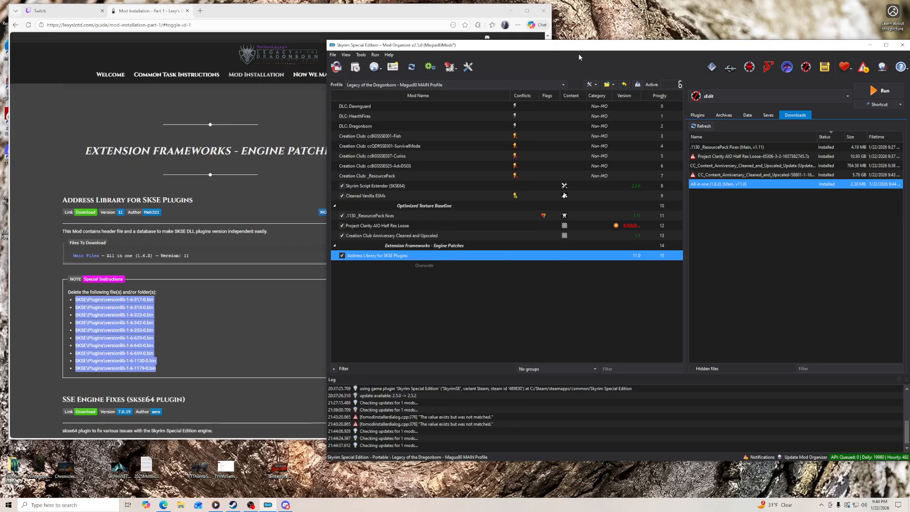
{"action": "left_click", "coordinate": [452, 70]}
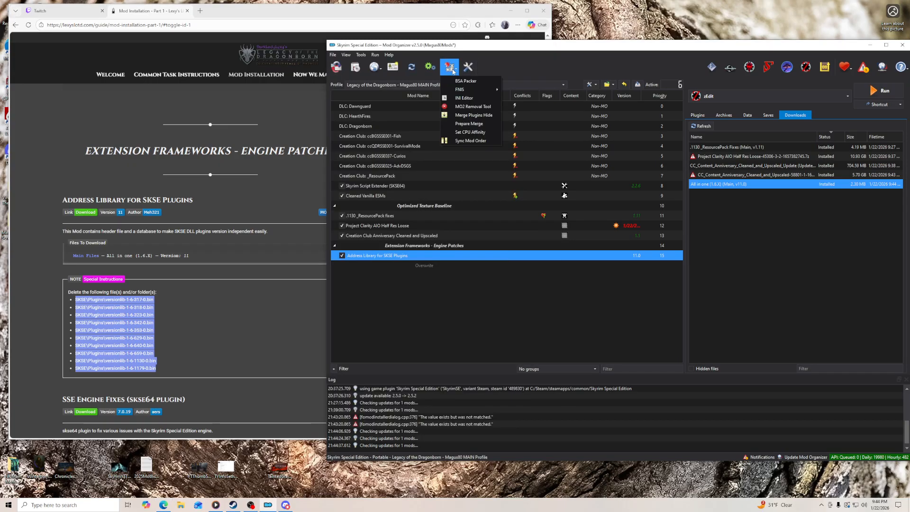
{"action": "left_click", "coordinate": [471, 108]}
{"action": "right_click", "coordinate": [454, 197]}
{"action": "left_click", "coordinate": [466, 236]}
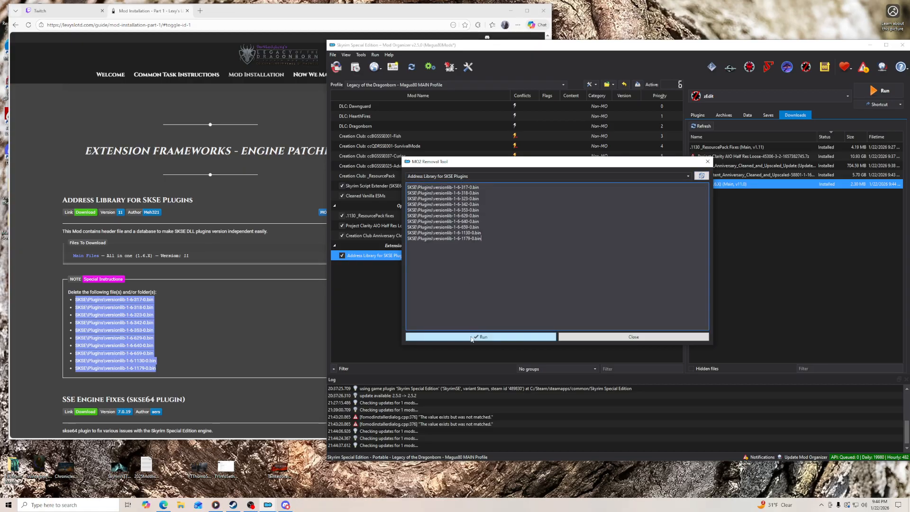
- Run the removal on Address Library for SKSE Plugins for all listed files and close the removal tool
{"action": "left_click", "coordinate": [472, 338]}
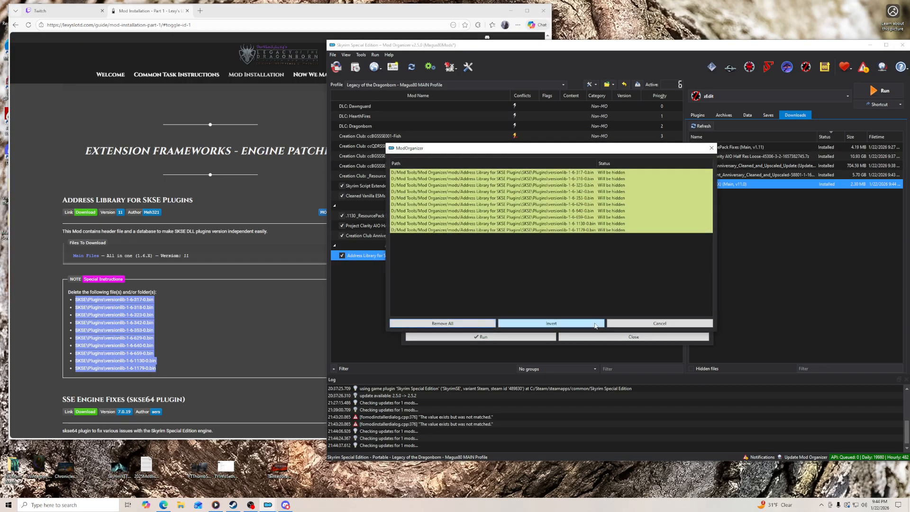
{"action": "left_click", "coordinate": [469, 325]}
{"action": "left_click", "coordinate": [595, 338]}
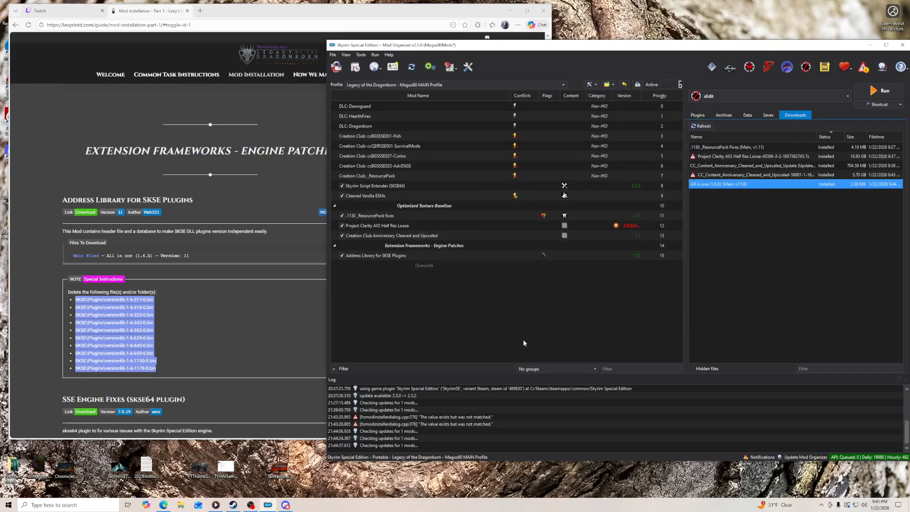
- Review the Address Library mod's mohidden log and its SKSE Plugins folder to check which files are hidden
{"action": "left_click", "coordinate": [544, 257]}
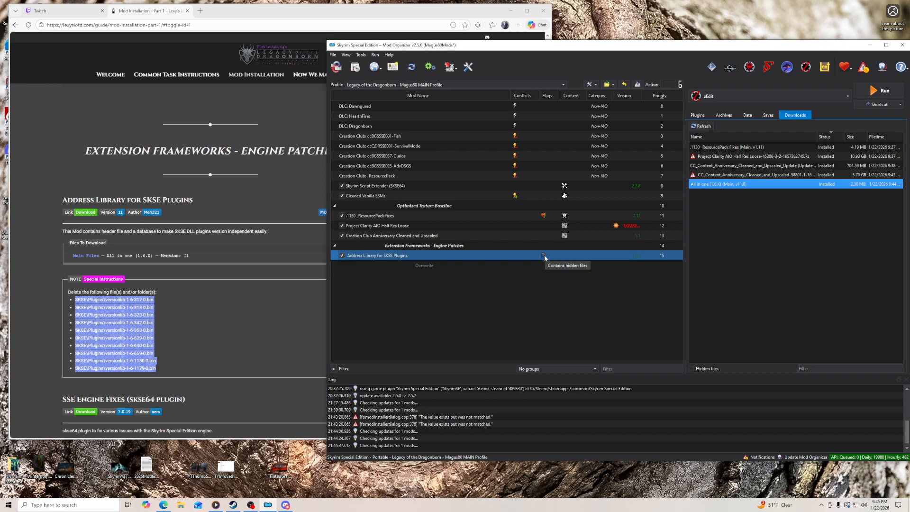
{"action": "left_click", "coordinate": [545, 256]}
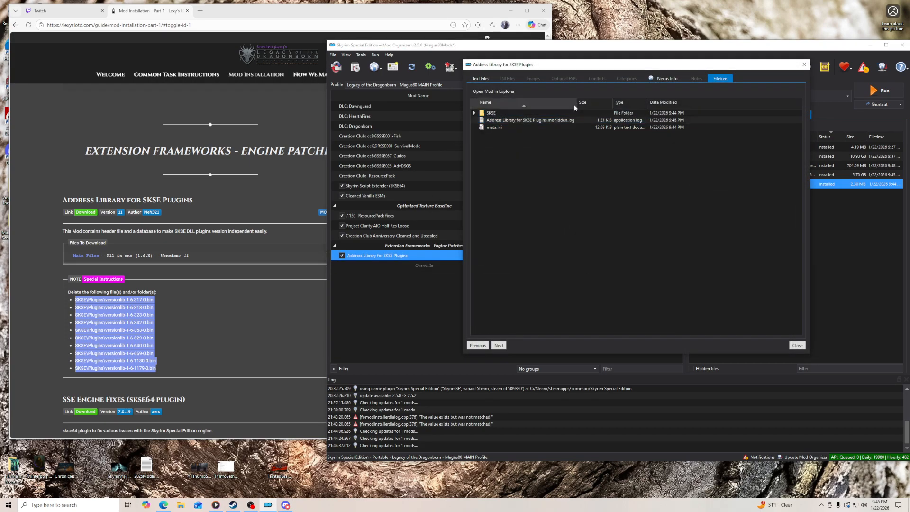
{"action": "double_click", "coordinate": [543, 121]}
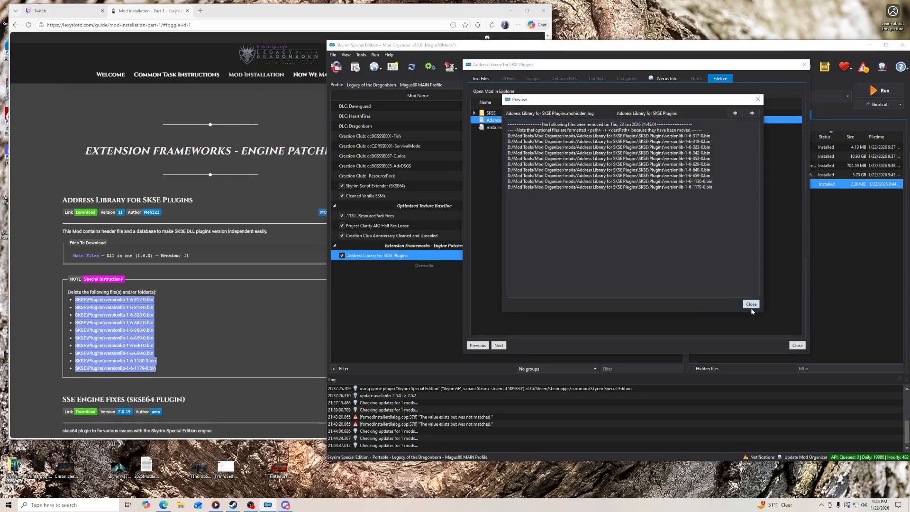
{"action": "left_click", "coordinate": [744, 302]}
{"action": "left_click", "coordinate": [475, 112]}
{"action": "left_click", "coordinate": [482, 120]}
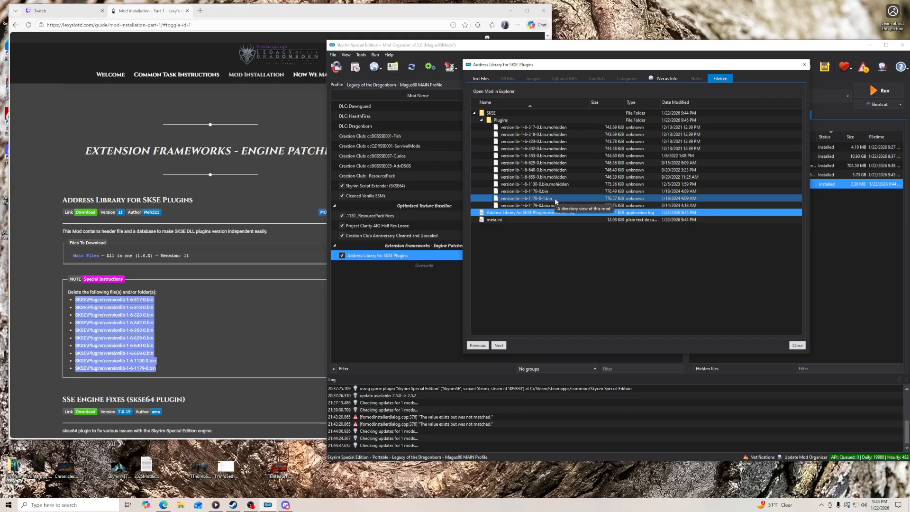
- Compare the Address Library mod's hidden files with the guide's deletion list and close the mod's details
{"action": "left_click", "coordinate": [153, 369]}
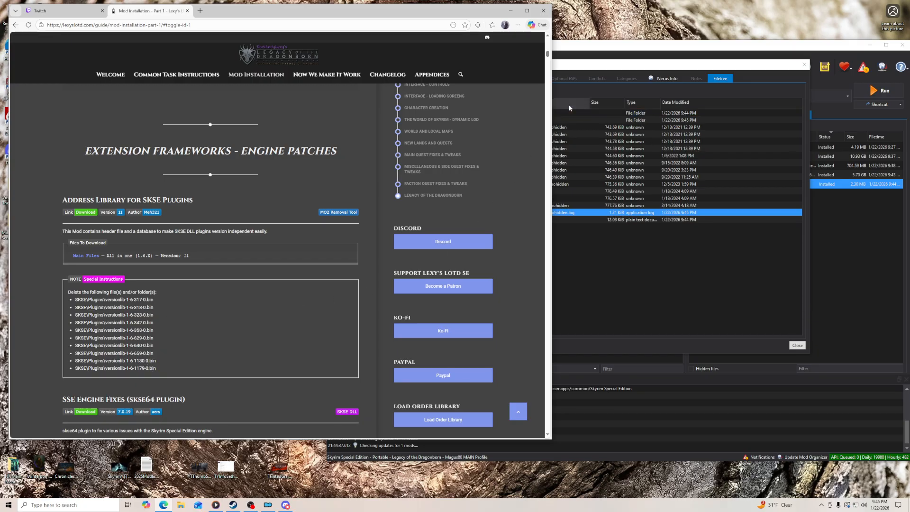
{"action": "left_click", "coordinate": [594, 68]}
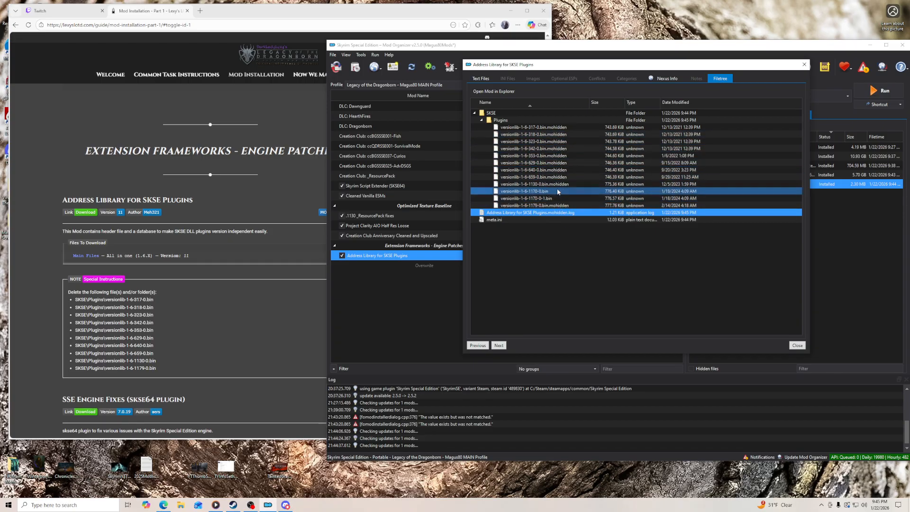
{"action": "left_click", "coordinate": [798, 345]}
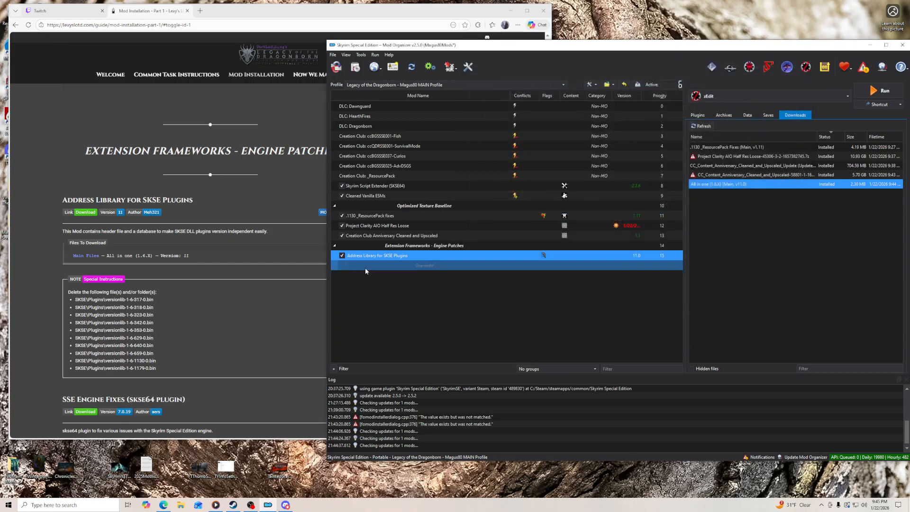
{"action": "left_click", "coordinate": [47, 268]}
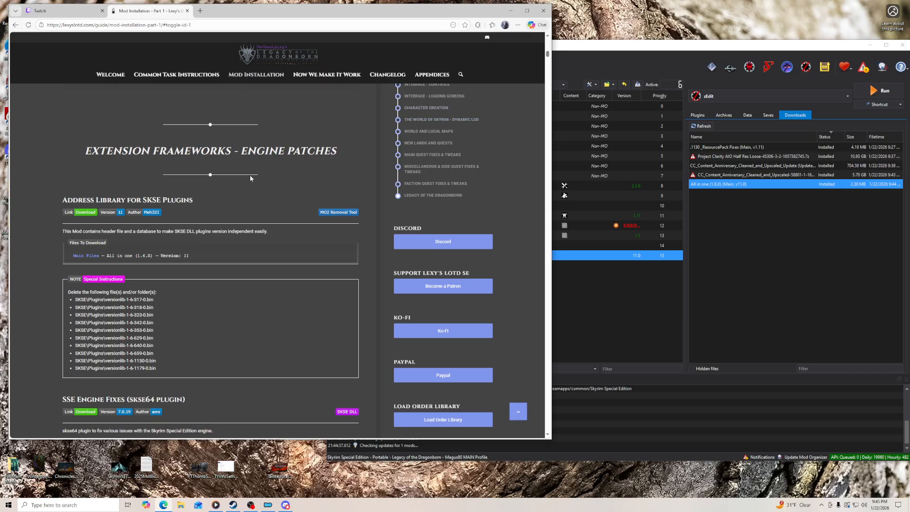
{"action": "left_click", "coordinate": [622, 51]}
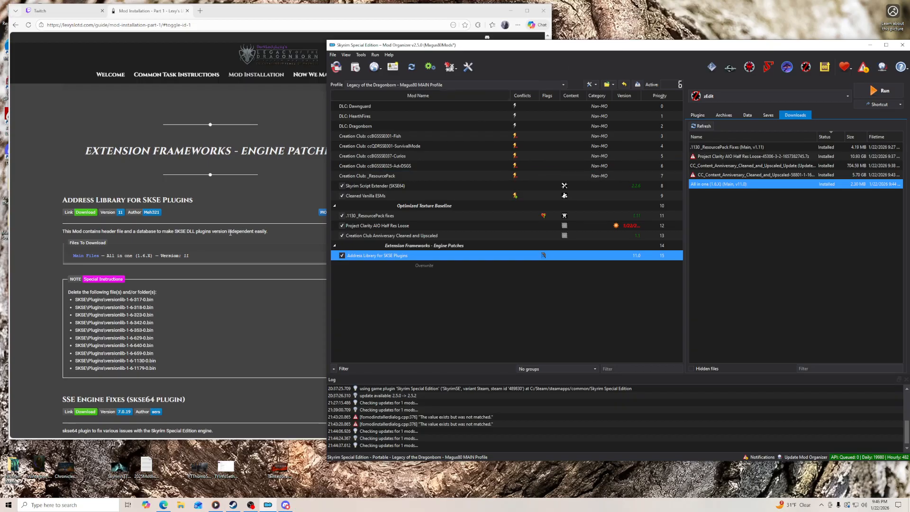
- Download Engine Fixes - Main File from the guide's SSE Engine Fixes (skse64 plugin) link into the mod manager
{"action": "scroll", "coordinate": [230, 233], "scroll_direction": "down", "scroll_amount": 4}
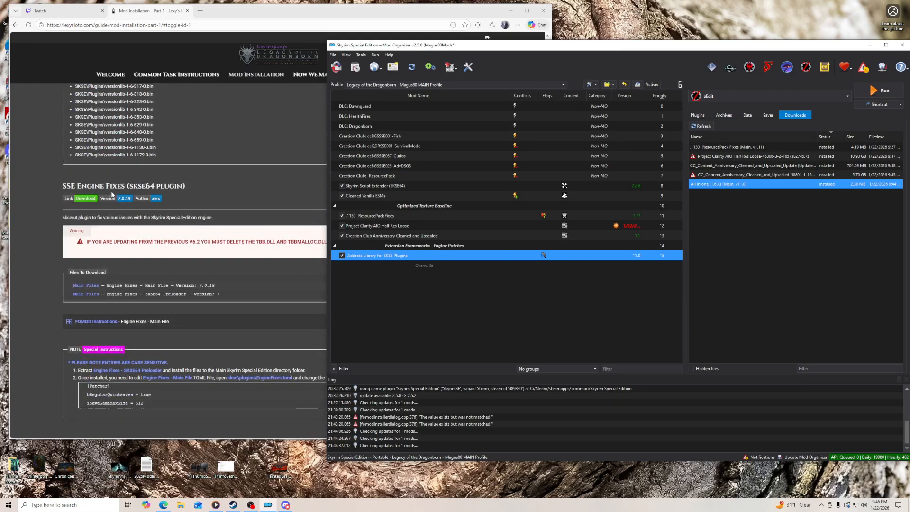
{"action": "left_click", "coordinate": [85, 201]}
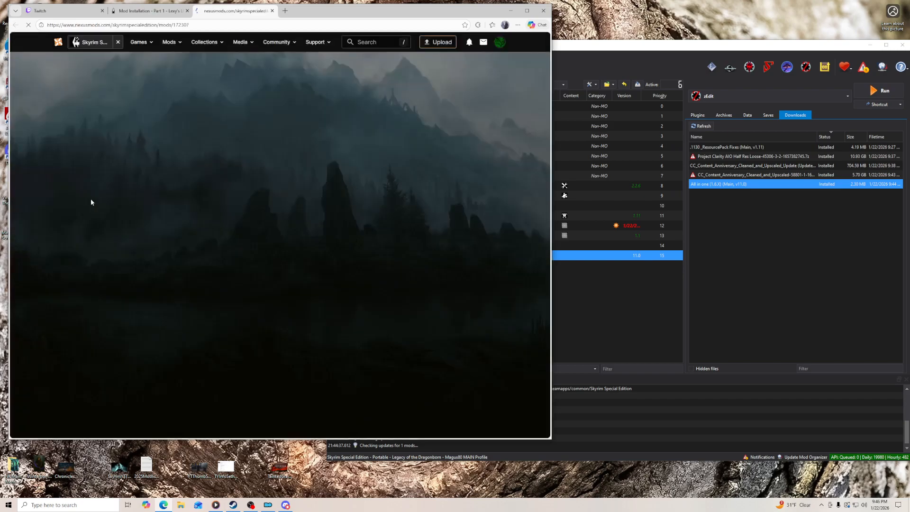
{"action": "scroll", "coordinate": [64, 348], "scroll_direction": "down", "scroll_amount": 5}
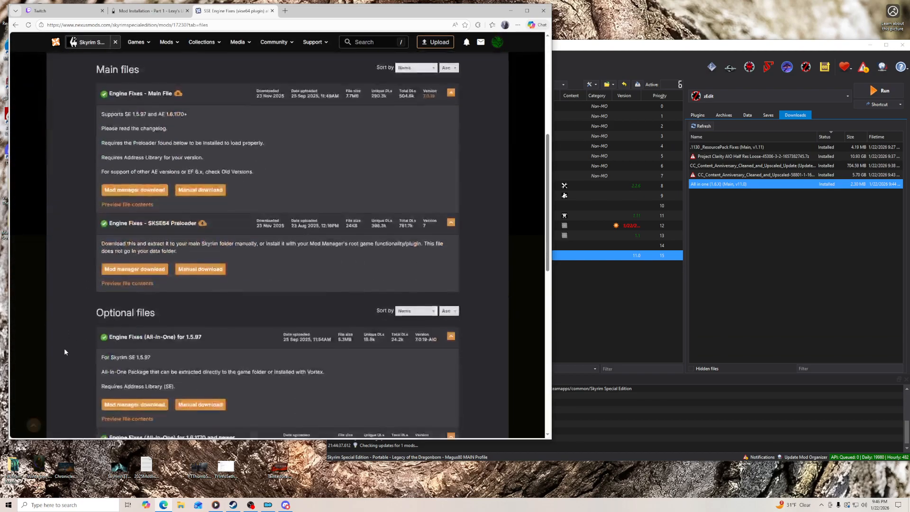
{"action": "left_click", "coordinate": [138, 190]}
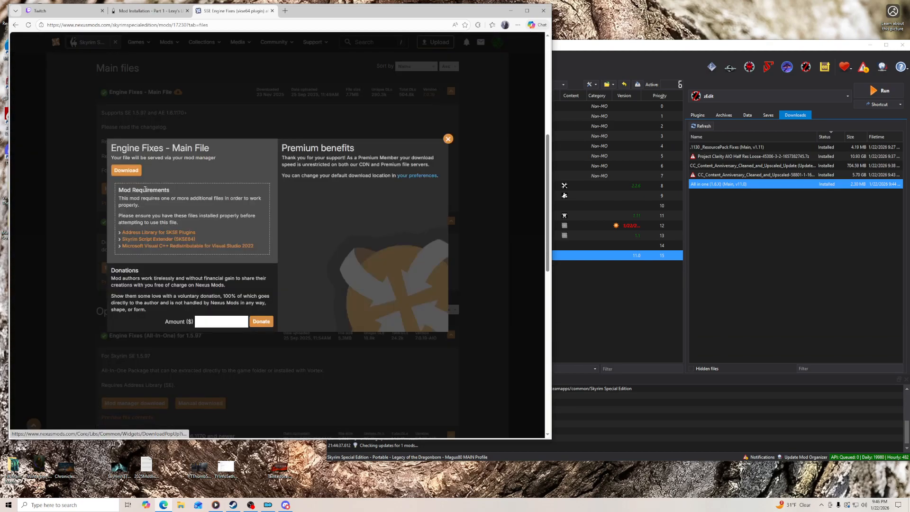
{"action": "left_click", "coordinate": [125, 170]}
{"action": "left_click", "coordinate": [448, 139]}
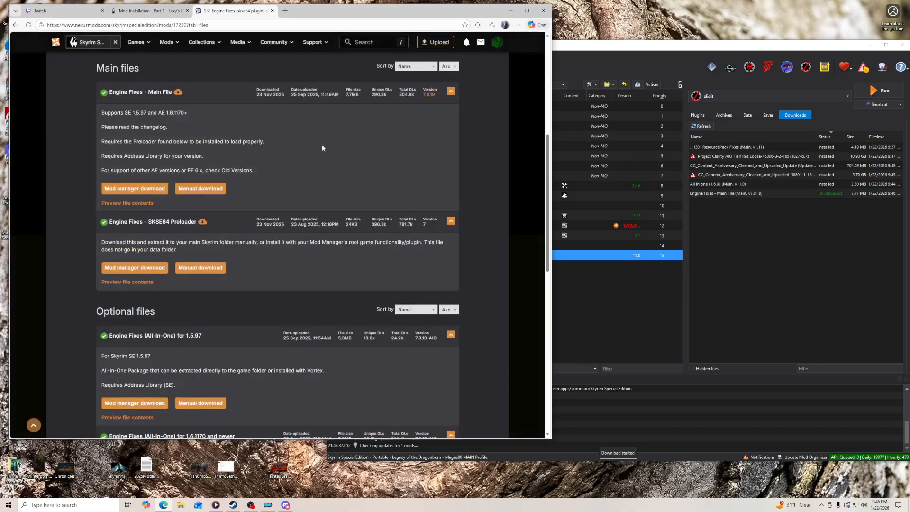
- Expand the guide's FOMOD instructions for Engine Fixes - Main File and reorder Mod Organizer's downloads by status
{"action": "left_click", "coordinate": [142, 10]}
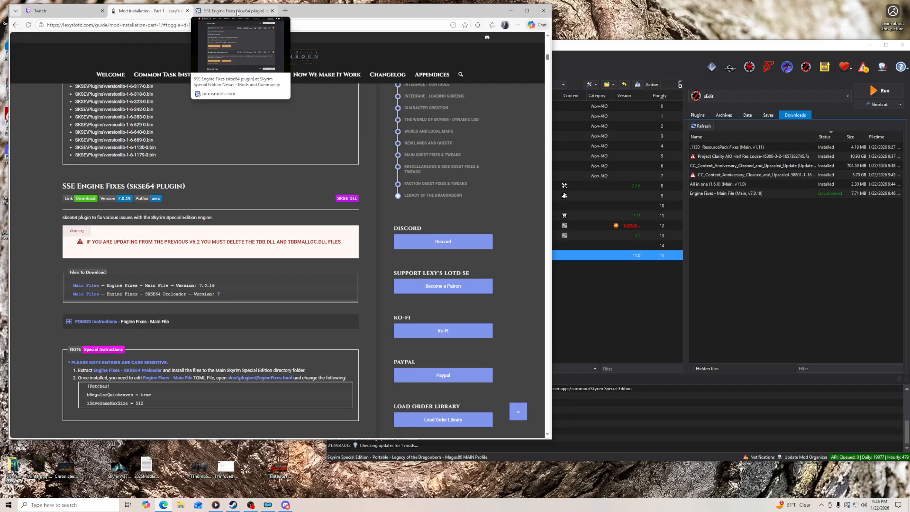
{"action": "left_click", "coordinate": [87, 322]}
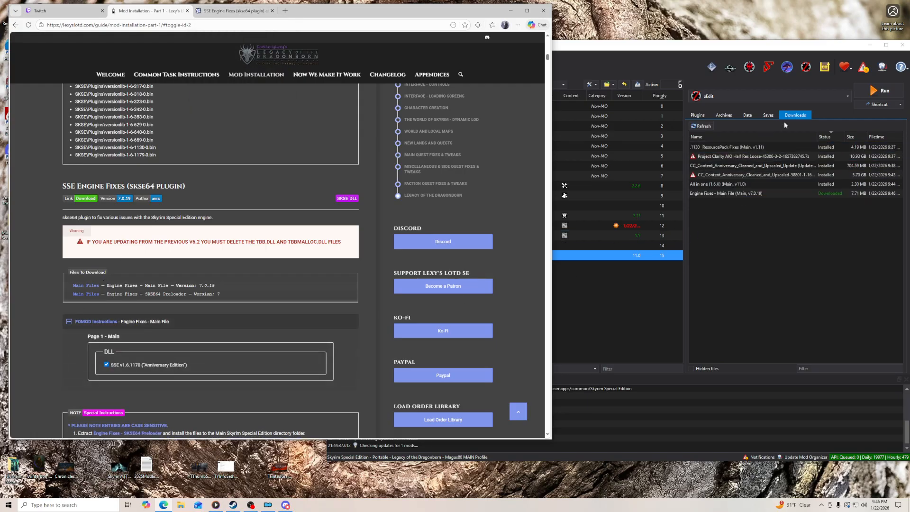
{"action": "left_click", "coordinate": [797, 118]}
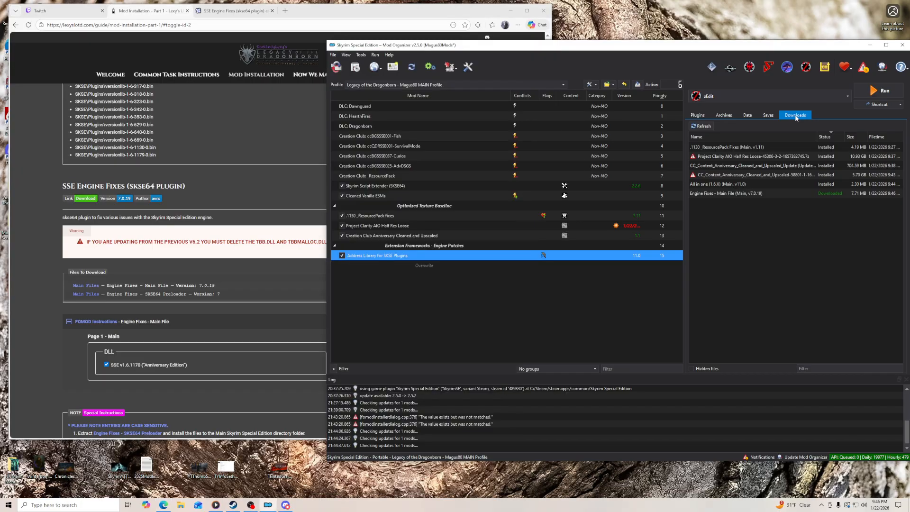
{"action": "left_click", "coordinate": [835, 137]}
- Install Engine Fixes - Main File as "SSE Engine Fixes (skse64 plugin)" with the SSE v1.6.1170 ("Anniversary Edition") DLL and enable it
{"action": "double_click", "coordinate": [733, 147]}
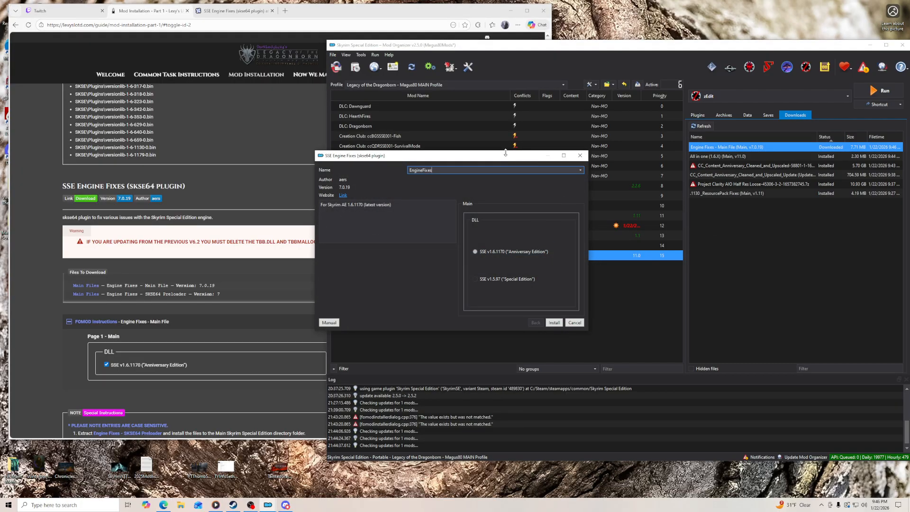
{"action": "left_click_drag", "start_coordinate": [510, 151], "coordinate": [515, 128]}
{"action": "left_click", "coordinate": [582, 146]}
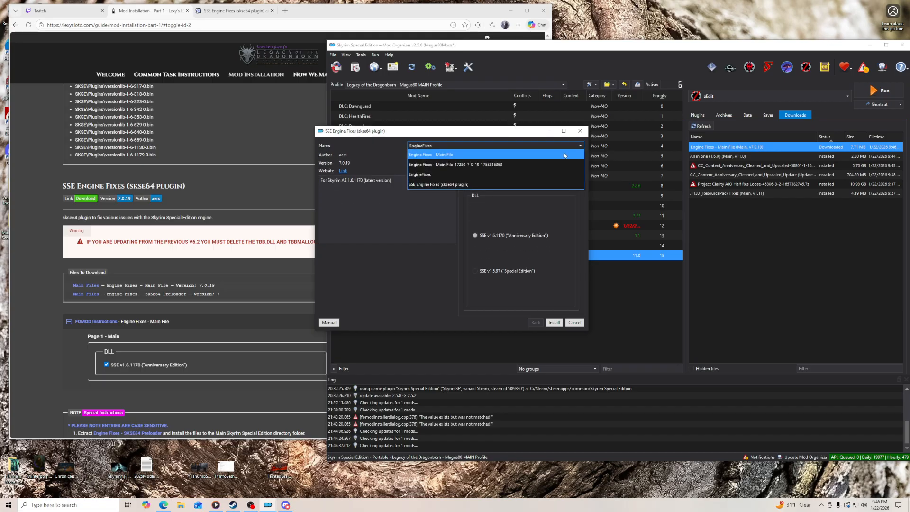
{"action": "left_click", "coordinate": [537, 184]}
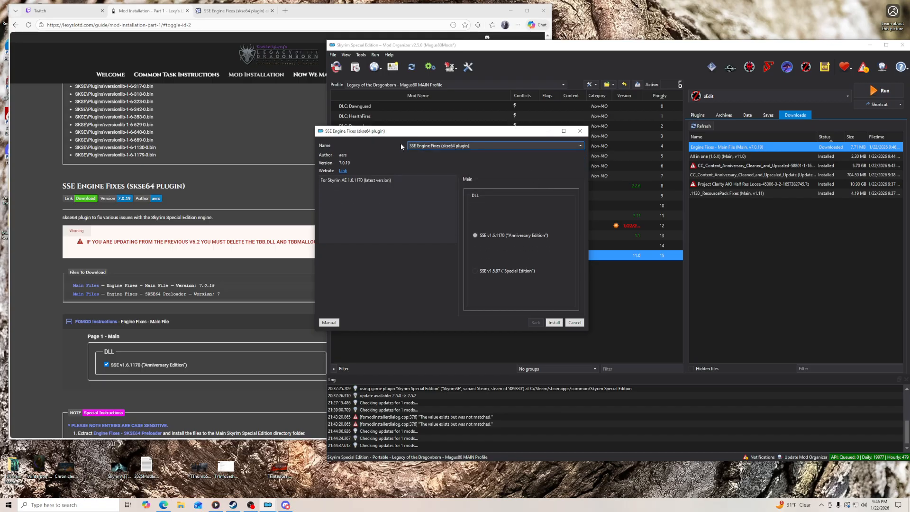
{"action": "left_click", "coordinate": [555, 323]}
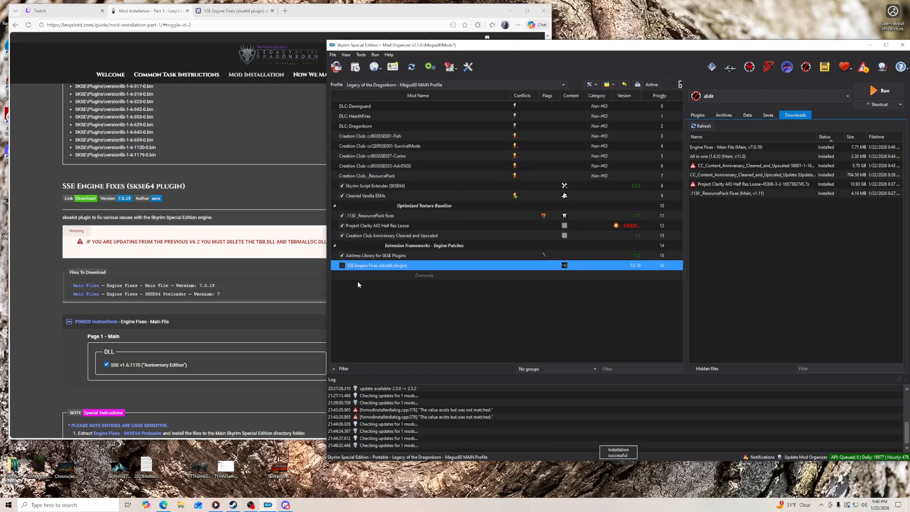
{"action": "left_click", "coordinate": [343, 266]}
- Manually download Engine Fixes - SKSE64 Preloader from its Nexus page and place the archive on the desktop
{"action": "scroll", "coordinate": [25, 275], "scroll_direction": "down", "scroll_amount": 3}
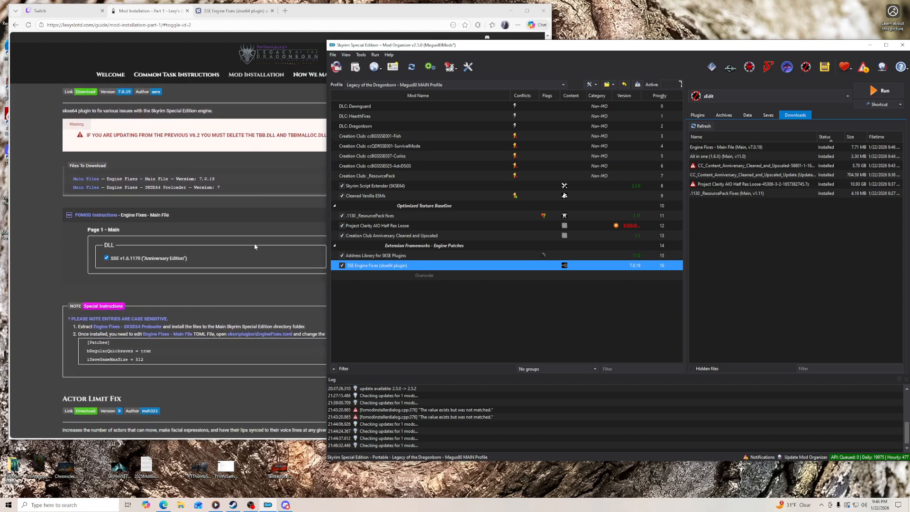
{"action": "left_click", "coordinate": [232, 10]}
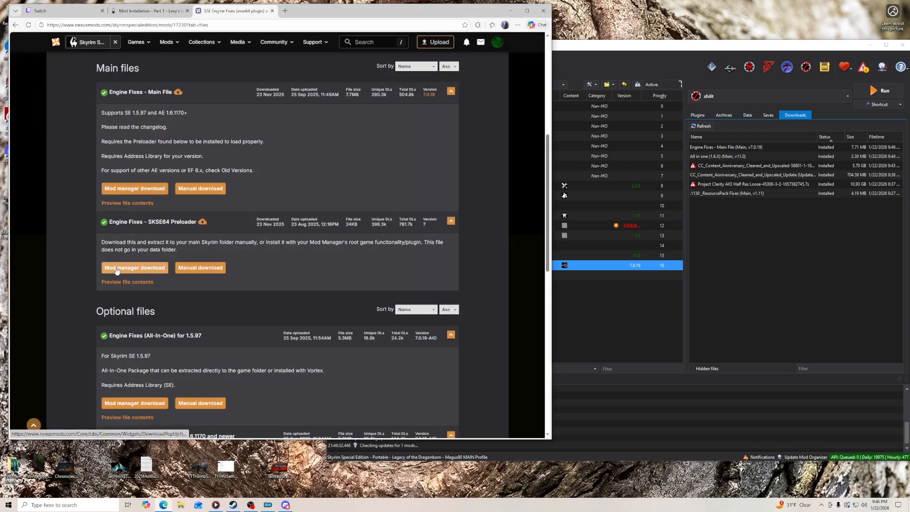
{"action": "left_click", "coordinate": [193, 272]}
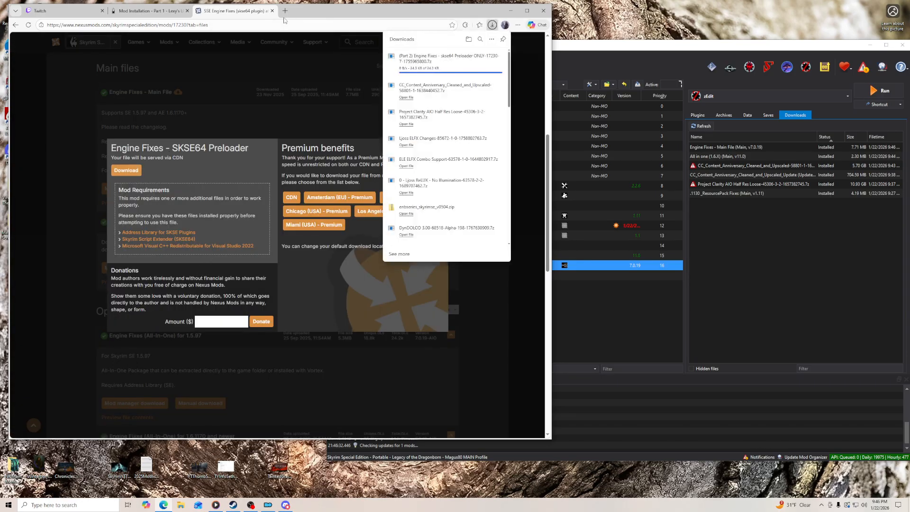
{"action": "left_click_drag", "start_coordinate": [312, 12], "coordinate": [413, 11]}
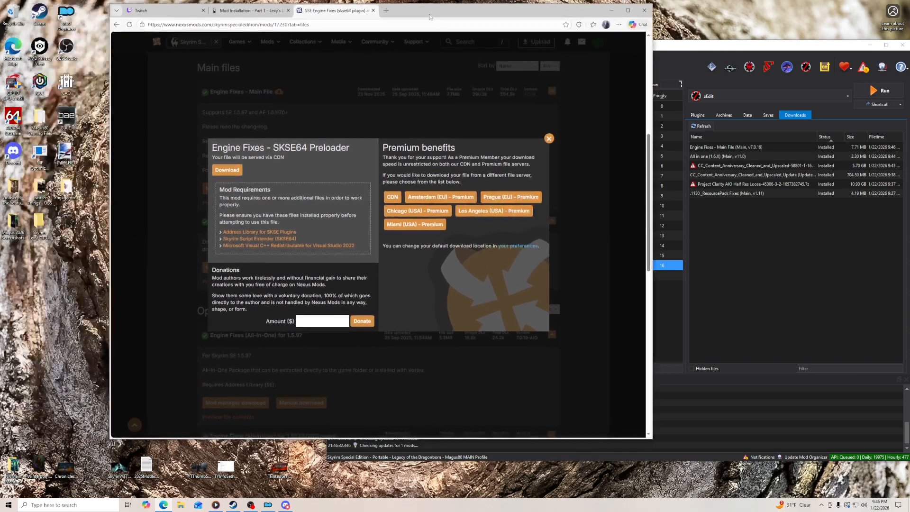
{"action": "left_click", "coordinate": [619, 24]}
{"action": "left_click", "coordinate": [579, 122]}
{"action": "left_click_drag", "start_coordinate": [524, 72], "coordinate": [46, 281]}
- Extract the SKSE64 Preloader archive into its own folder on the desktop and close the Nexus mod page
{"action": "right_click", "coordinate": [47, 281]}
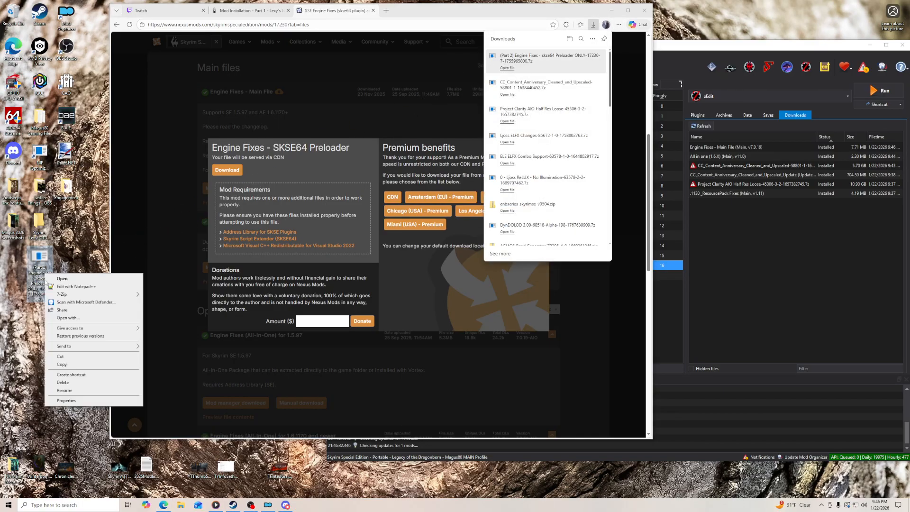
{"action": "mouse_move", "coordinate": [60, 295]}
{"action": "left_click", "coordinate": [185, 327]}
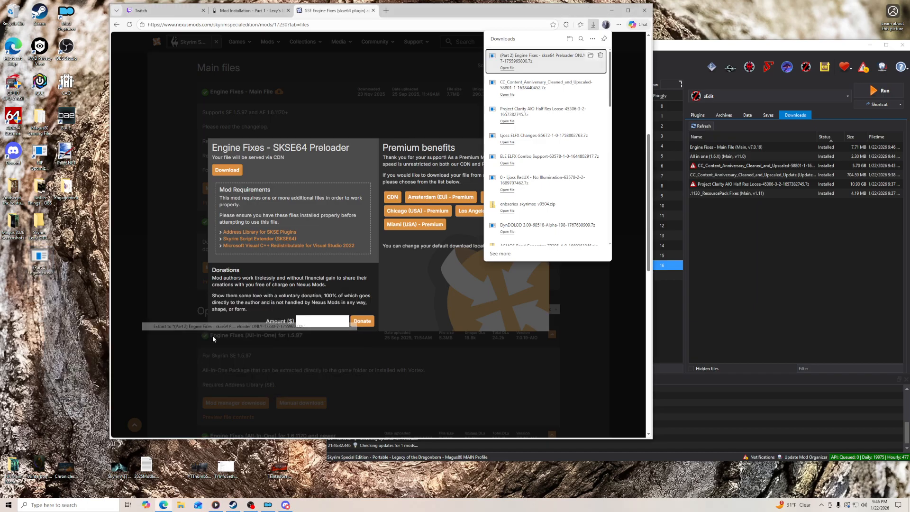
{"action": "left_click", "coordinate": [373, 10]}
- Move d3dx9_42.dll from the extracted preloader folder into the main Skyrim Special Edition game folder
{"action": "key", "text": "super+e"}
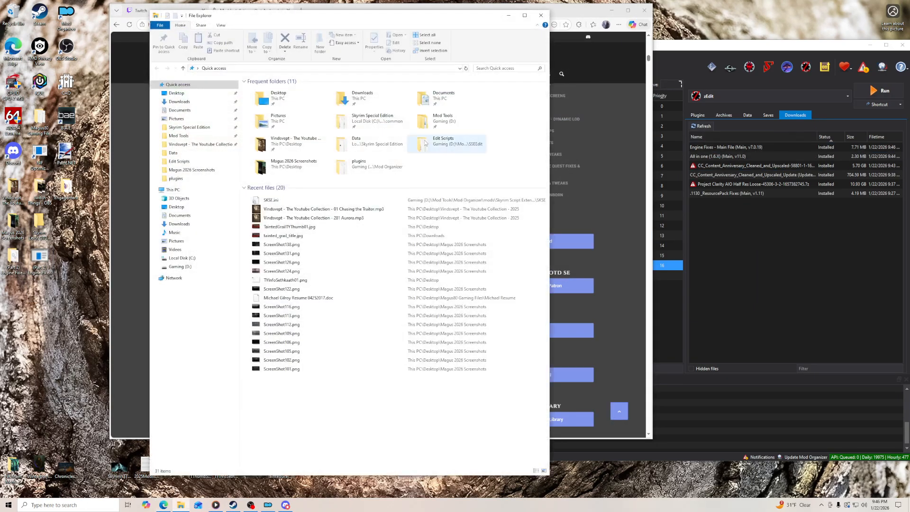
{"action": "left_click", "coordinate": [190, 127]}
{"action": "left_click_drag", "start_coordinate": [335, 16], "coordinate": [685, 19]}
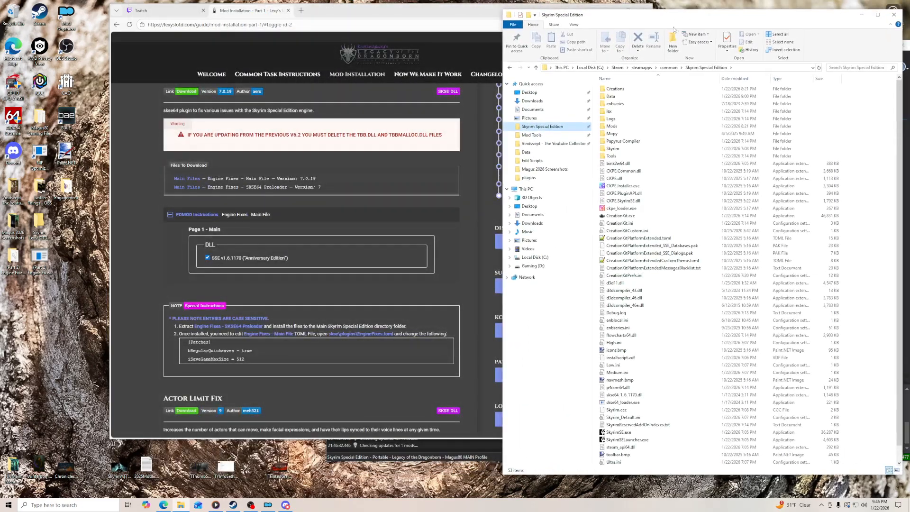
{"action": "double_click", "coordinate": [667, 474]}
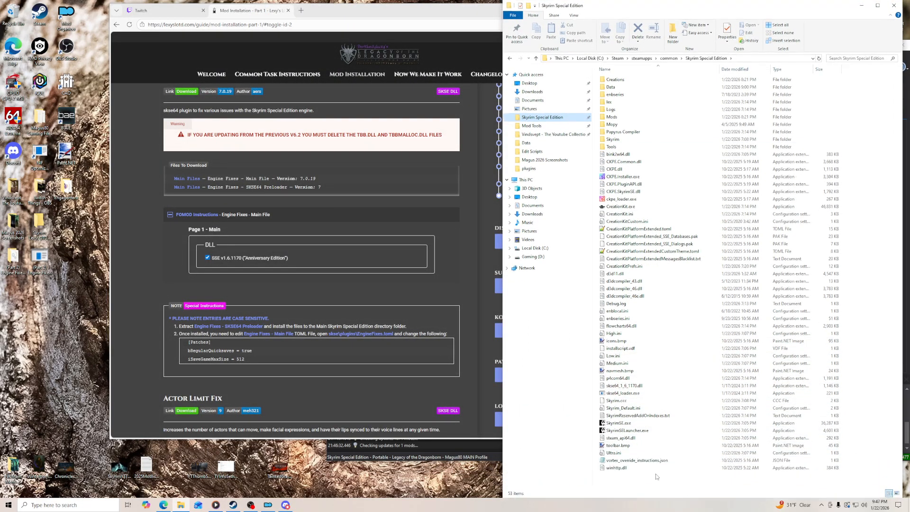
{"action": "double_click", "coordinate": [13, 260]}
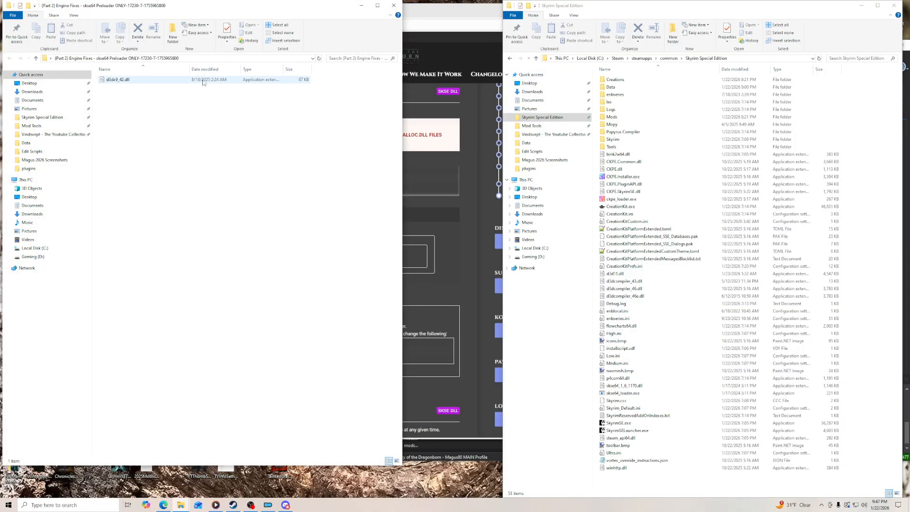
{"action": "left_click_drag", "start_coordinate": [136, 83], "coordinate": [690, 486]}
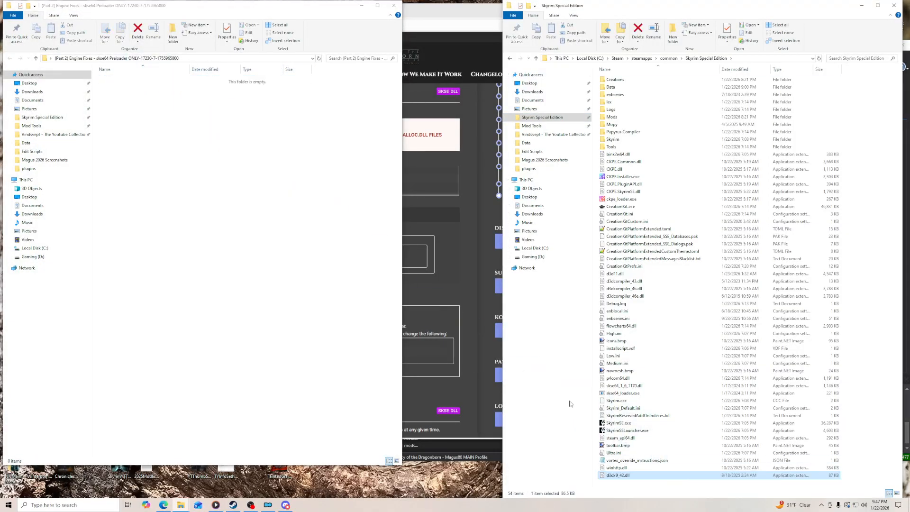
- Delete the preloader archive and its extracted folder from the desktop and close the open folder windows
{"action": "left_click", "coordinate": [394, 6]}
{"action": "left_click_drag", "start_coordinate": [41, 256], "coordinate": [11, 260]}
{"action": "right_click", "coordinate": [11, 260]}
{"action": "left_click", "coordinate": [37, 370]}
{"action": "left_click_drag", "start_coordinate": [368, 14], "coordinate": [309, 12]}
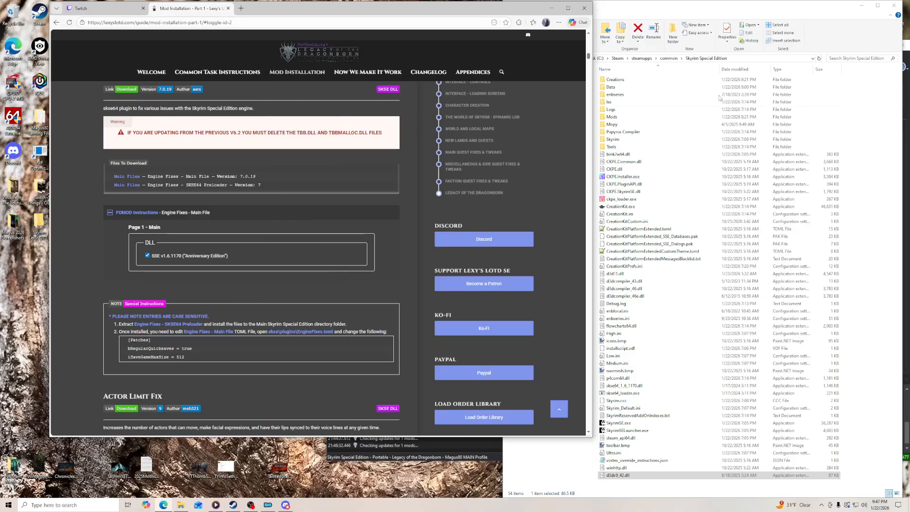
{"action": "left_click", "coordinate": [894, 5]}
- Close Mod Organizer and relaunch it from the desktop
{"action": "left_click", "coordinate": [632, 67]}
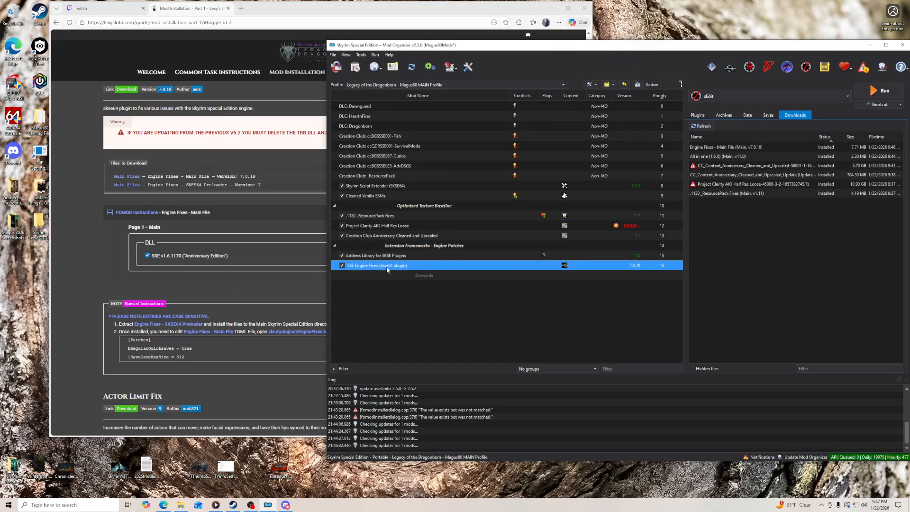
{"action": "left_click", "coordinate": [902, 46]}
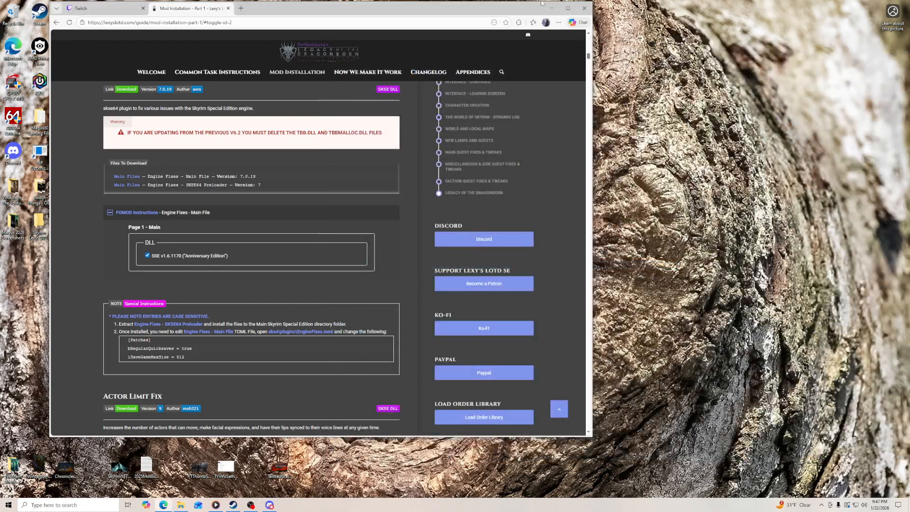
{"action": "left_click", "coordinate": [552, 9]}
{"action": "double_click", "coordinate": [70, 21]}
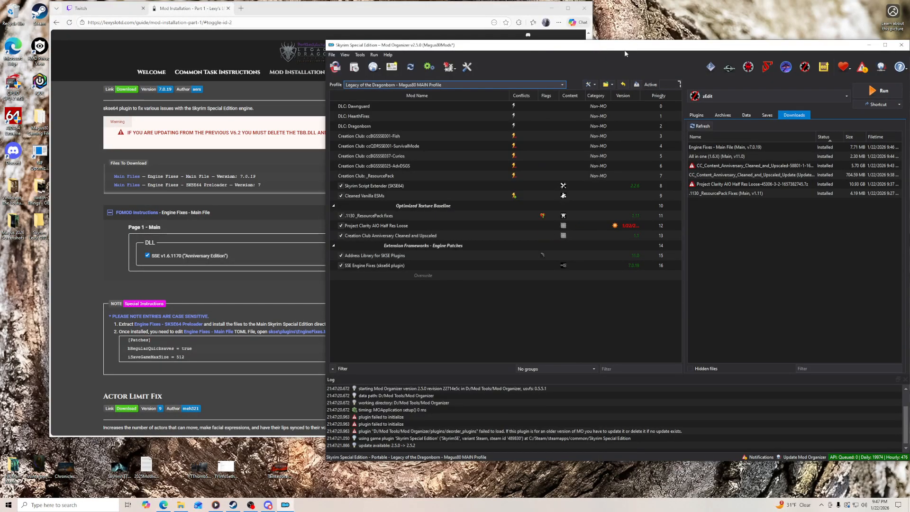
- Open SKSE\Plugins\EngineFixes.toml from the SSE Engine Fixes mod's text files and enlarge the details window beside the guide
{"action": "left_click", "coordinate": [380, 269]}
{"action": "double_click", "coordinate": [380, 268]}
{"action": "left_click", "coordinate": [508, 82]}
{"action": "left_click", "coordinate": [477, 80]}
{"action": "left_click", "coordinate": [507, 99]}
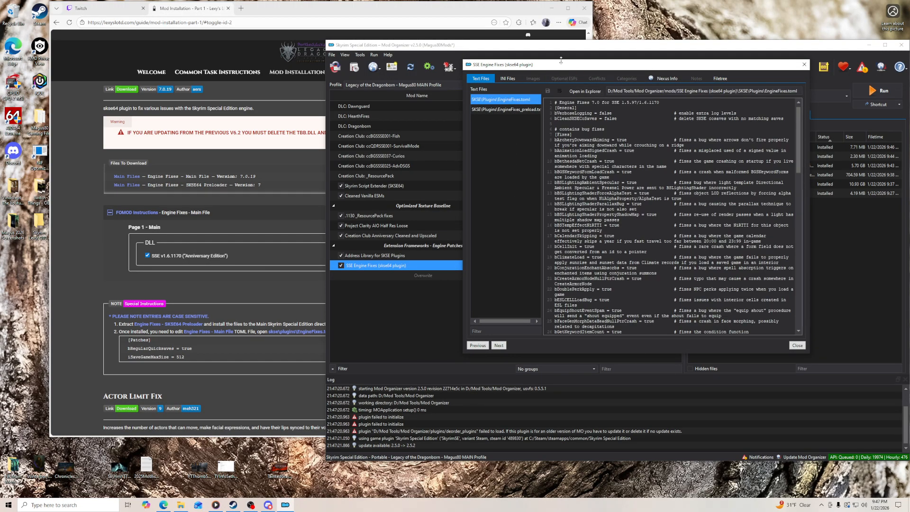
{"action": "left_click_drag", "start_coordinate": [561, 60], "coordinate": [562, 6]}
{"action": "left_click_drag", "start_coordinate": [587, 355], "coordinate": [588, 446]}
{"action": "left_click_drag", "start_coordinate": [811, 329], "coordinate": [890, 329]}
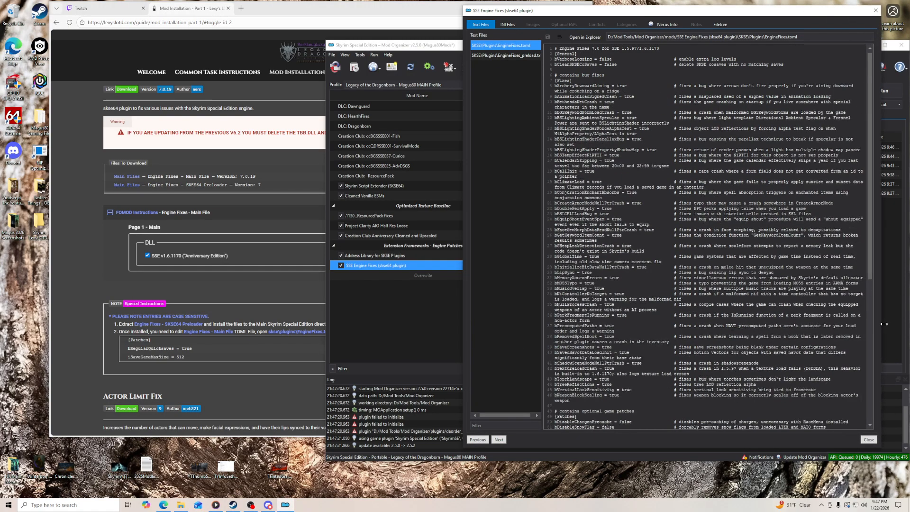
{"action": "left_click_drag", "start_coordinate": [616, 12], "coordinate": [492, 33]}
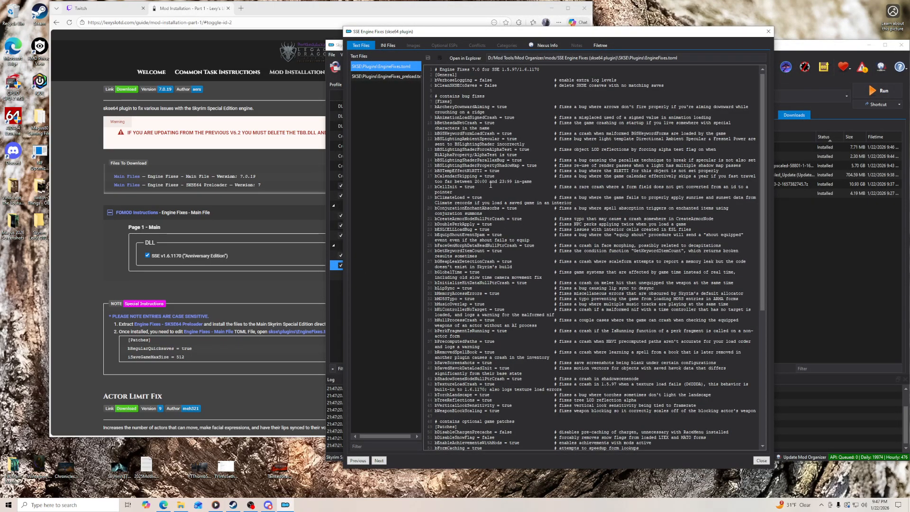
- Set iSaveGameMaxSize to 512 under the Patches section of EngineFixes.toml and close the mod's details window
{"action": "scroll", "coordinate": [480, 195], "scroll_direction": "down", "scroll_amount": 8}
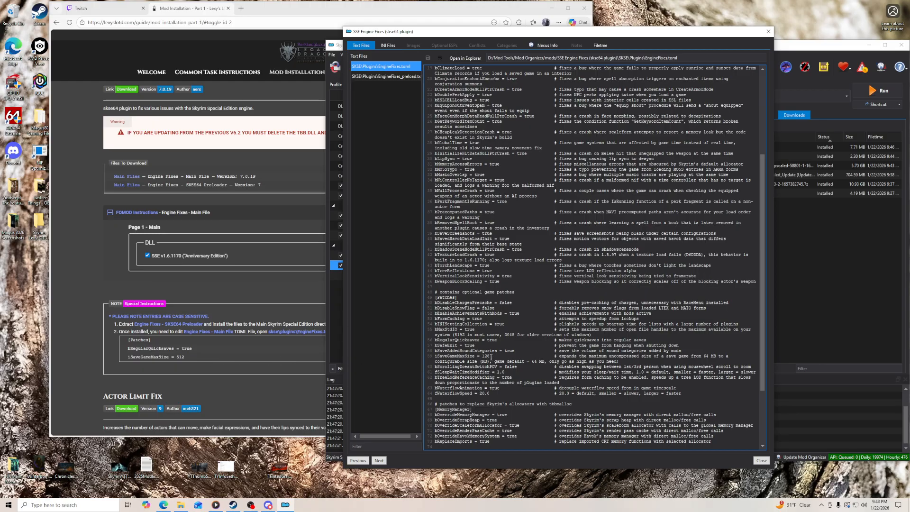
{"action": "key", "text": "BackSpace"}
{"action": "key", "text": "BackSpace"}
{"action": "key", "text": "BackSpace"}
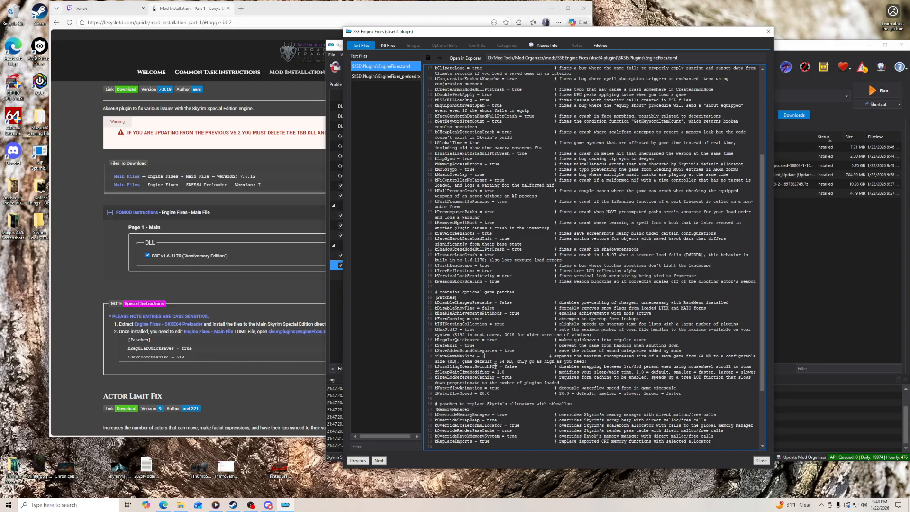
{"action": "type", "text": "512"}
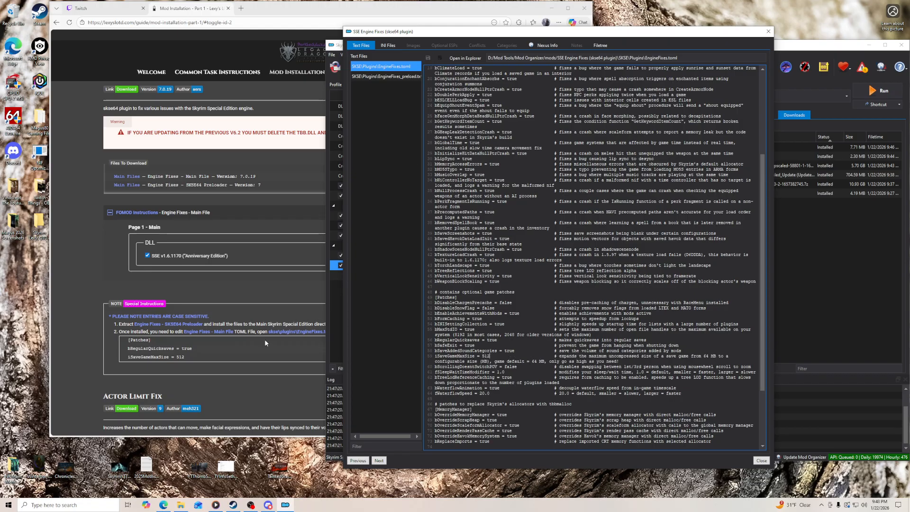
{"action": "left_click", "coordinate": [769, 32]}
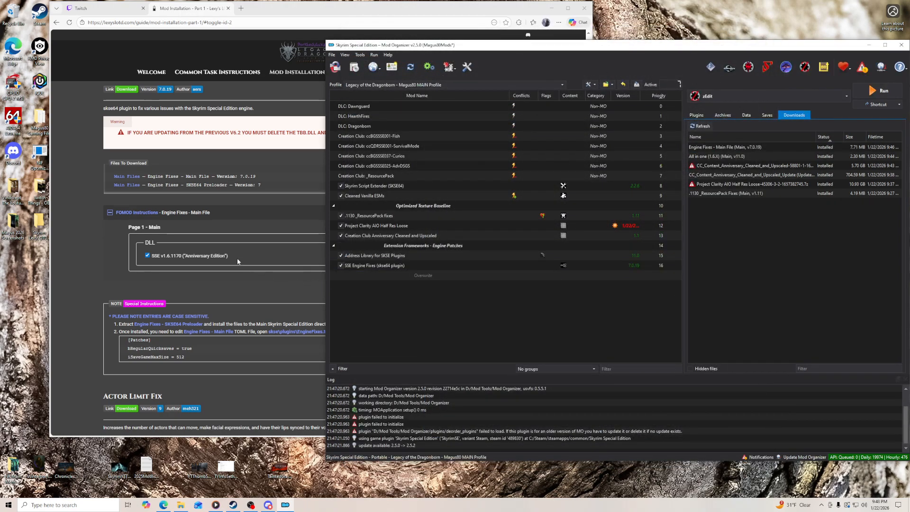
- Bring the guide to the Actor Limit Fix entry and reposition the browser window so more of it shows beside Mod Organizer
{"action": "scroll", "coordinate": [246, 265], "scroll_direction": "down", "scroll_amount": 5}
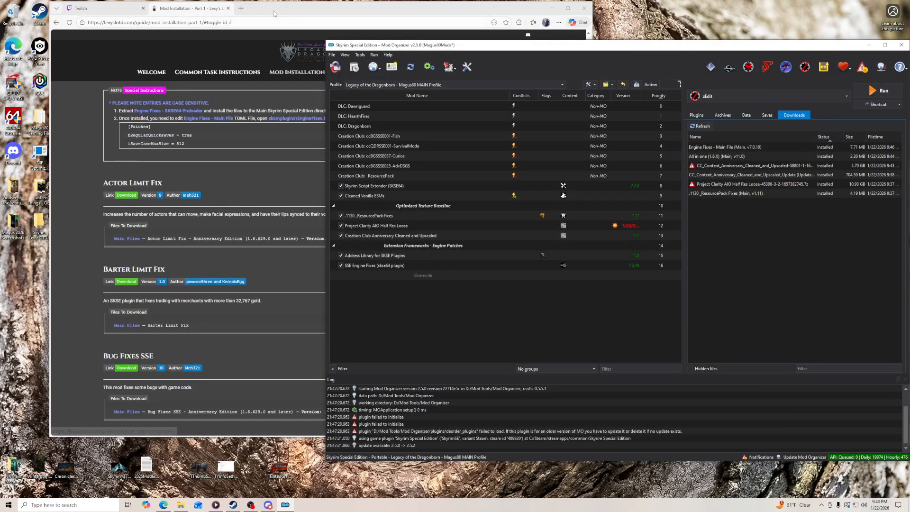
{"action": "left_click_drag", "start_coordinate": [274, 13], "coordinate": [238, 14]}
{"action": "left_click", "coordinate": [588, 55]}
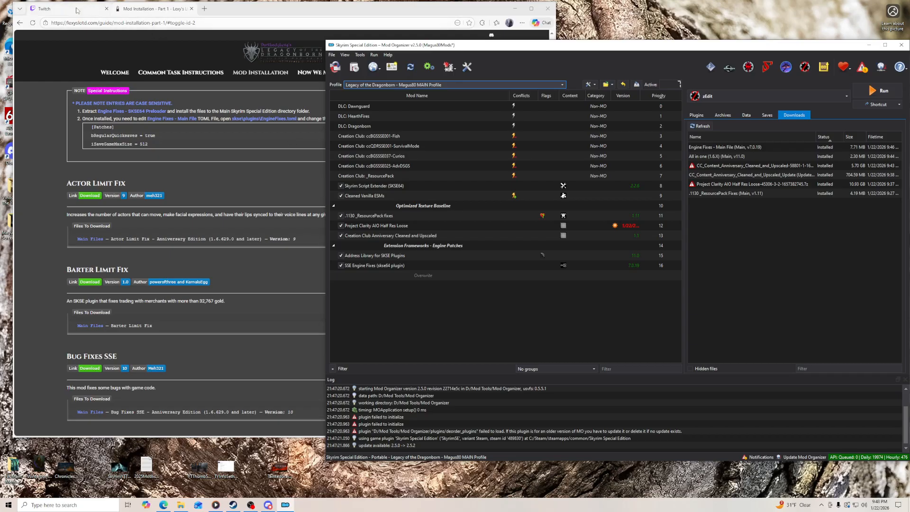
- Snooze the incoming ad break in the Twitch stream manager, then return to the guide and Mod Organizer
{"action": "left_click", "coordinate": [52, 9]}
{"action": "left_click", "coordinate": [297, 291]}
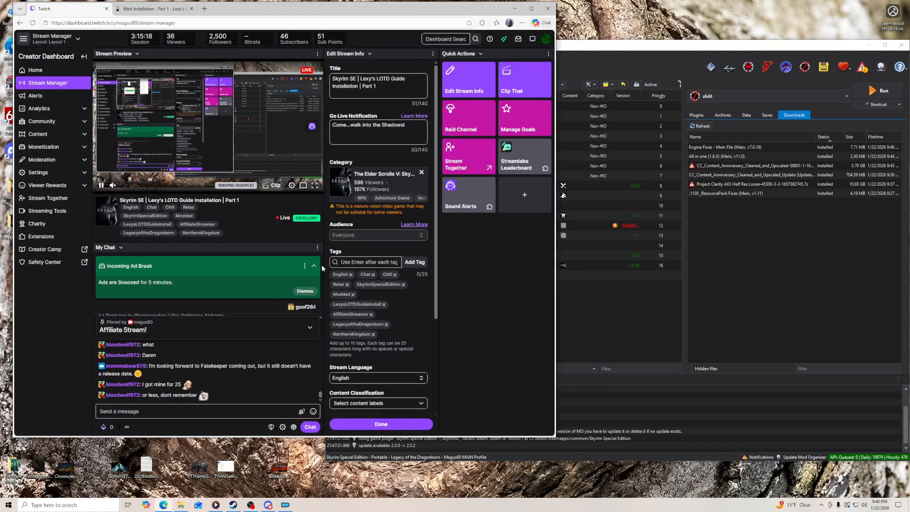
{"action": "left_click", "coordinate": [242, 407]}
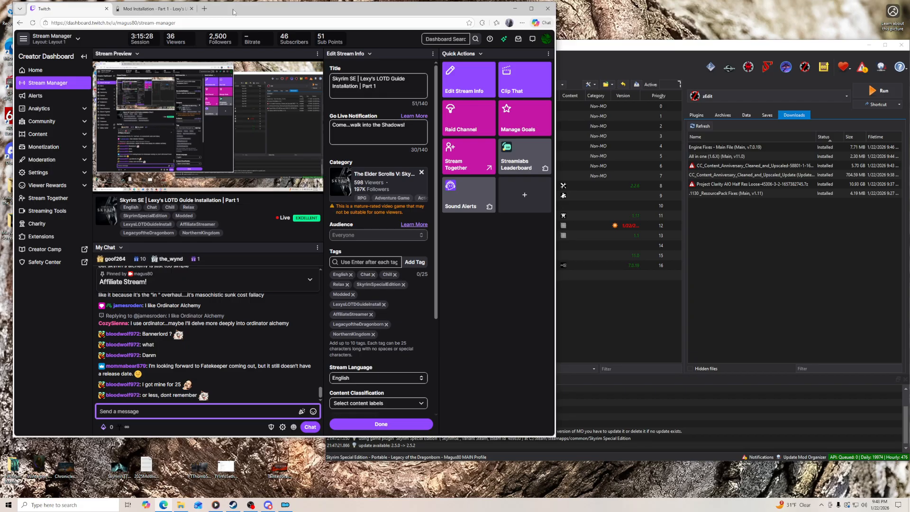
{"action": "left_click", "coordinate": [148, 10]}
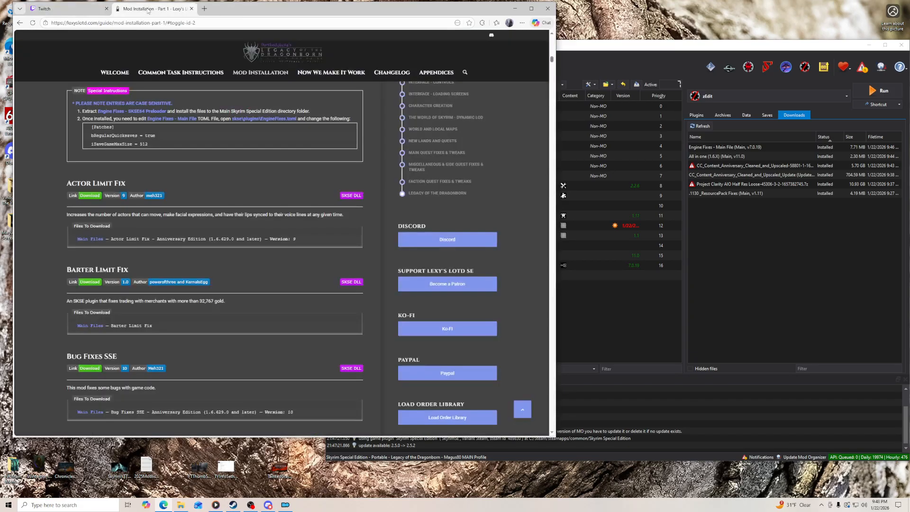
{"action": "left_click", "coordinate": [568, 48]}
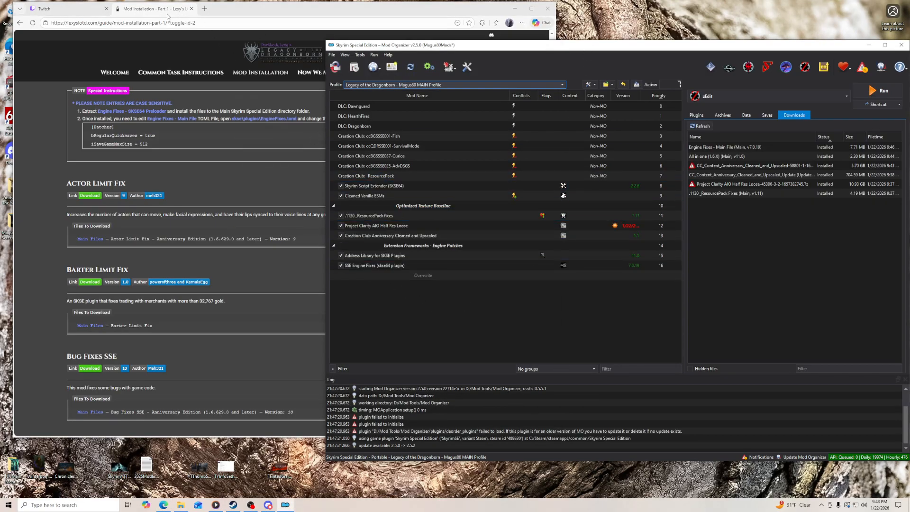
- Load Twitch in place of the guide page and open the followed channel streaming 1300 Skyrim Mods
{"action": "left_click", "coordinate": [145, 9]}
{"action": "left_click", "coordinate": [153, 21]}
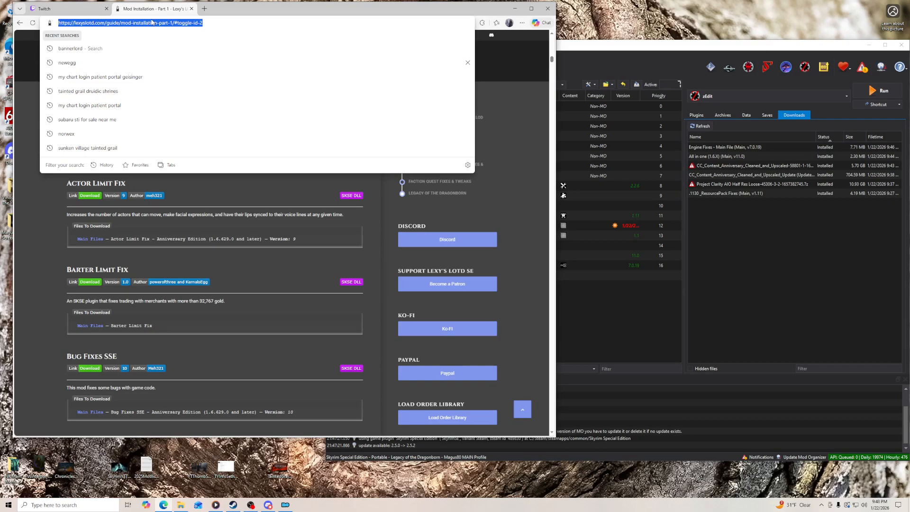
{"action": "type", "text": "twitch.tv/magus80"}
{"action": "key", "text": "Return"}
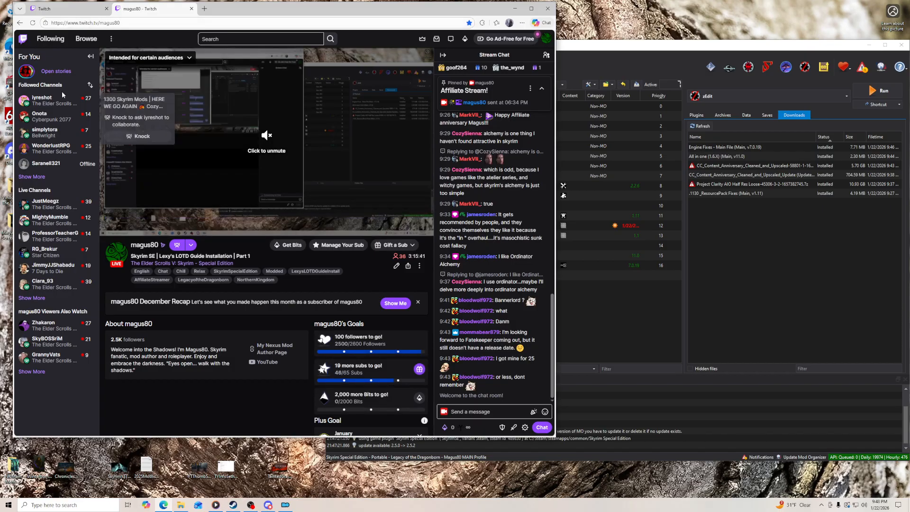
{"action": "left_click", "coordinate": [42, 99]}
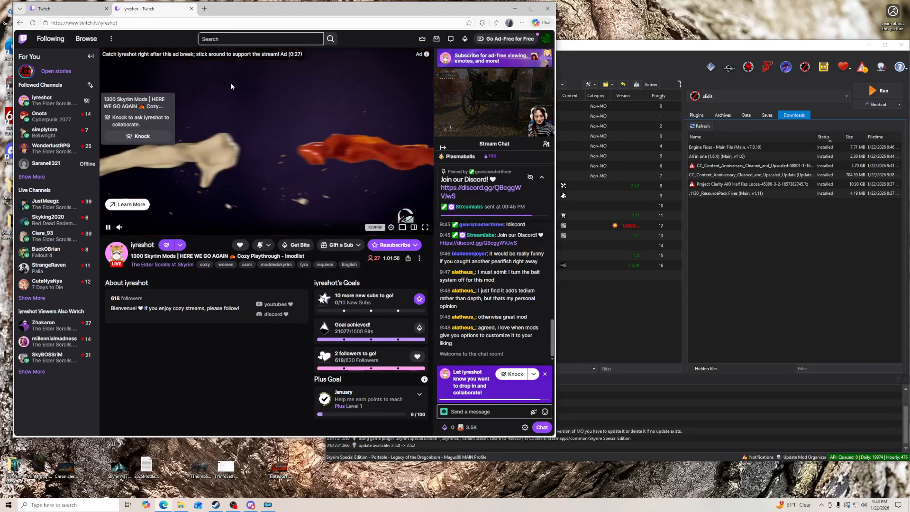
- Minimize Mod Organizer, widen the browser window, and create a raid on that channel with the /raid command in the stream manager chat
{"action": "left_click", "coordinate": [869, 45]}
{"action": "left_click_drag", "start_coordinate": [558, 17], "coordinate": [768, 18]}
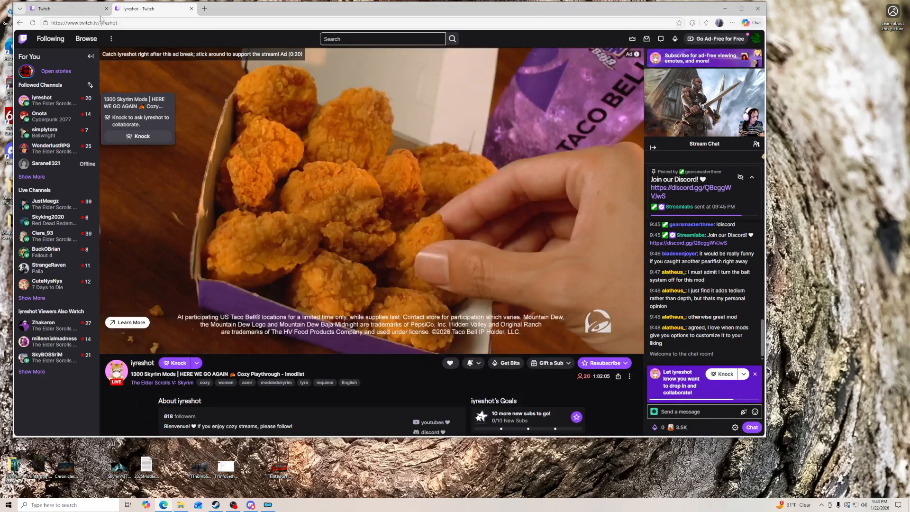
{"action": "left_click", "coordinate": [67, 10]}
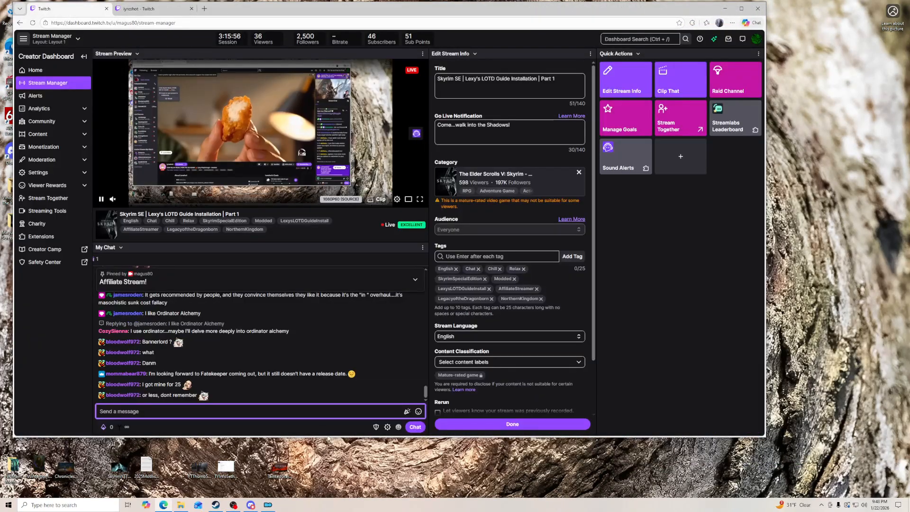
{"action": "type", "text": "/"}
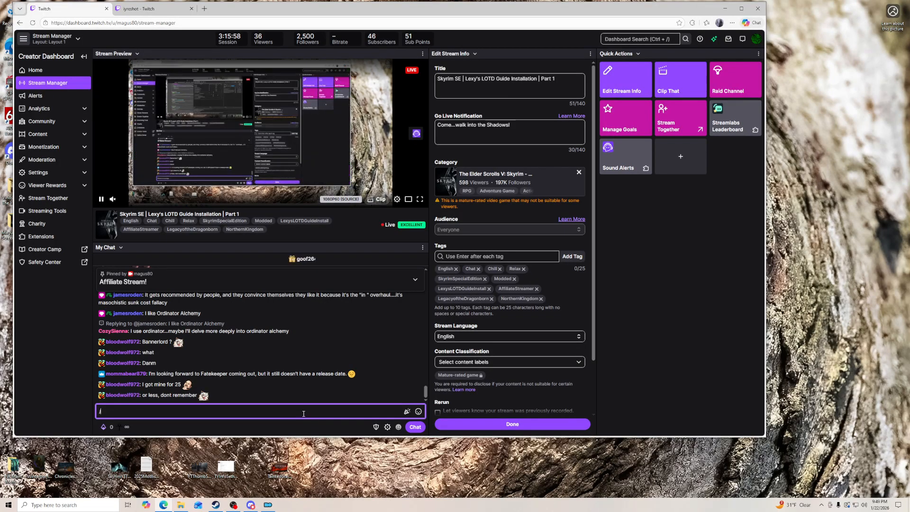
{"action": "type", "text": "raid iyre"}
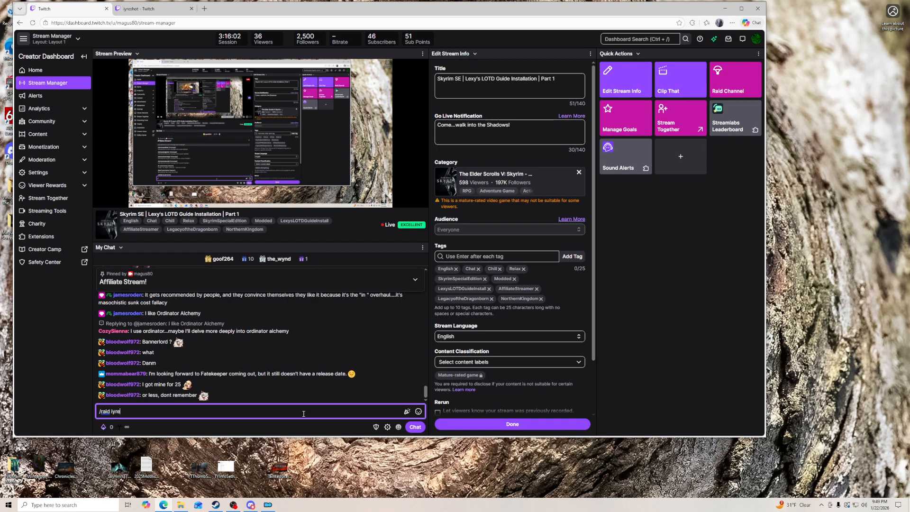
{"action": "type", "text": "shot"}
{"action": "key", "text": "Return"}
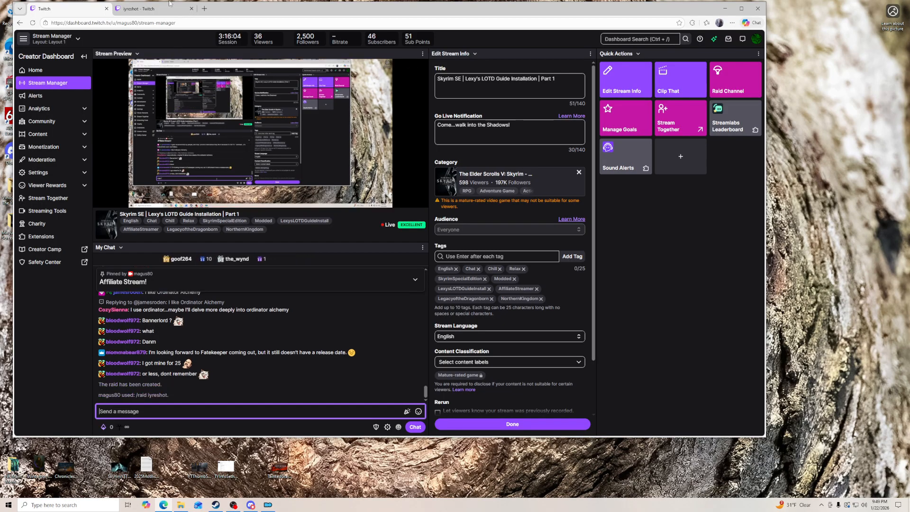
- Dismiss the collaboration prompt on the target channel's page and launch the pending raid immediately from the stream manager
{"action": "left_click", "coordinate": [156, 8]}
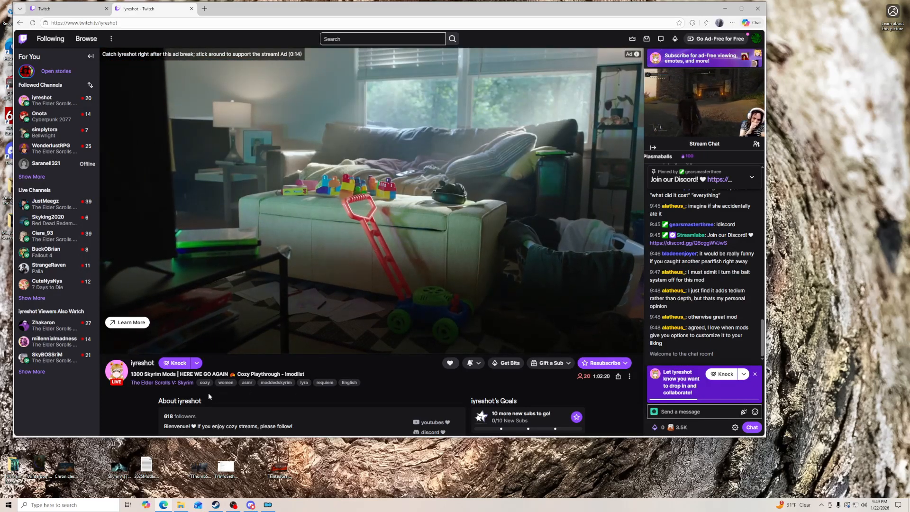
{"action": "left_click", "coordinate": [756, 374]}
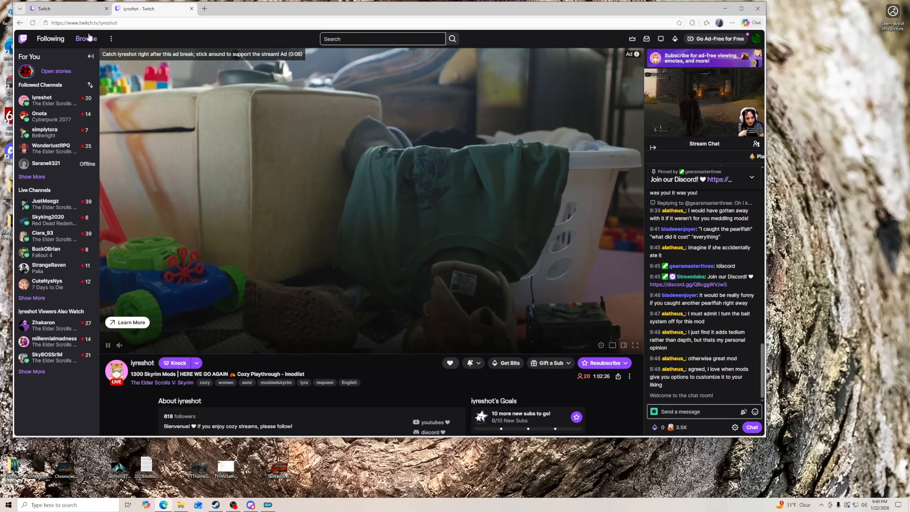
{"action": "left_click", "coordinate": [67, 9]}
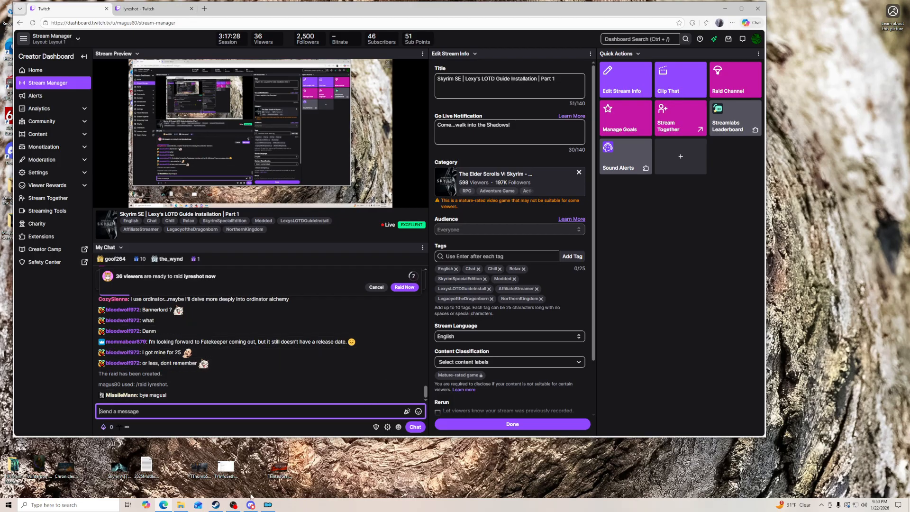
{"action": "left_click", "coordinate": [413, 288]}
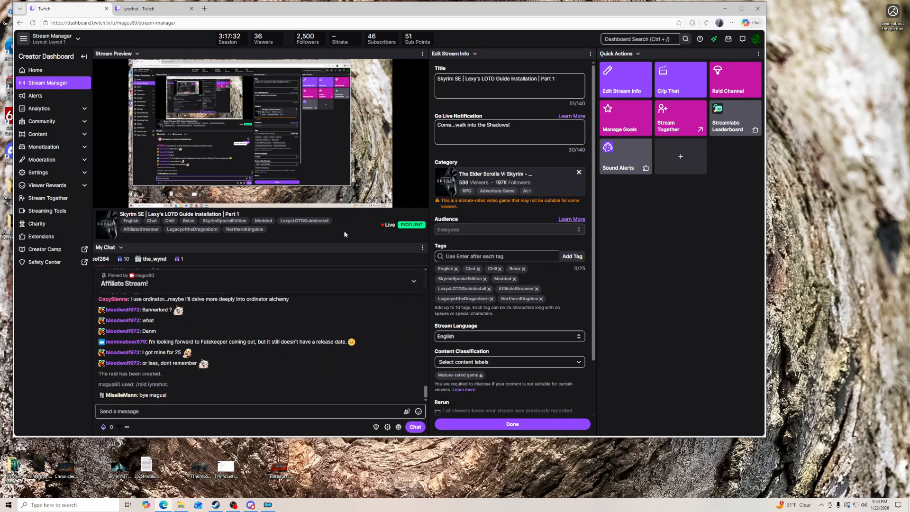
- Return to the raided channel's page and switch to OBS
{"action": "left_click", "coordinate": [157, 9]}
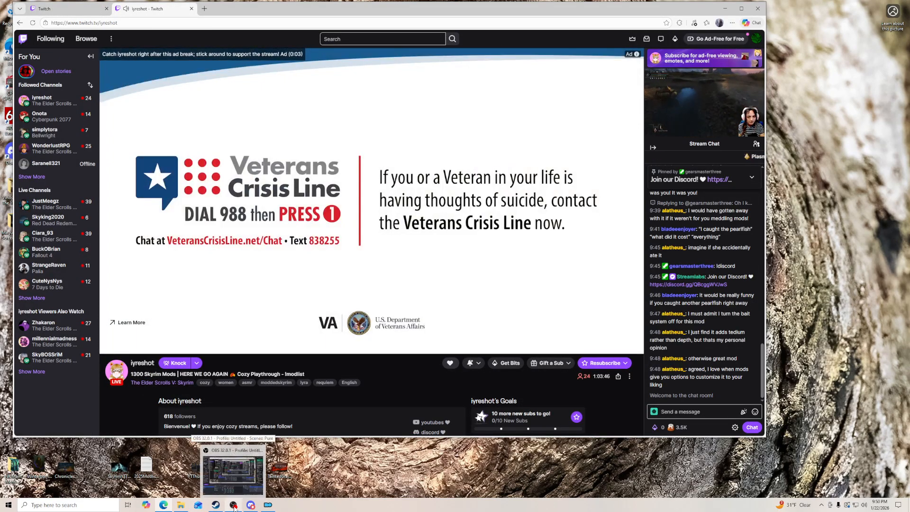
{"action": "left_click", "coordinate": [234, 507]}
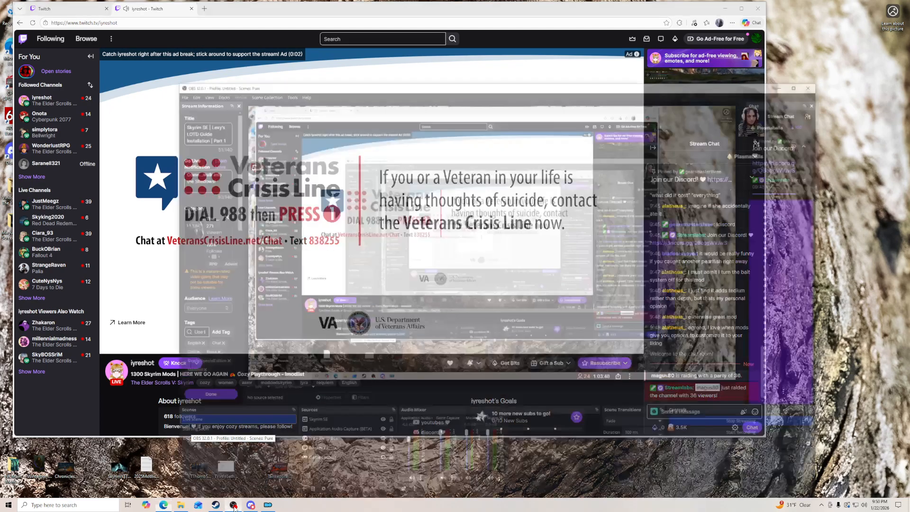